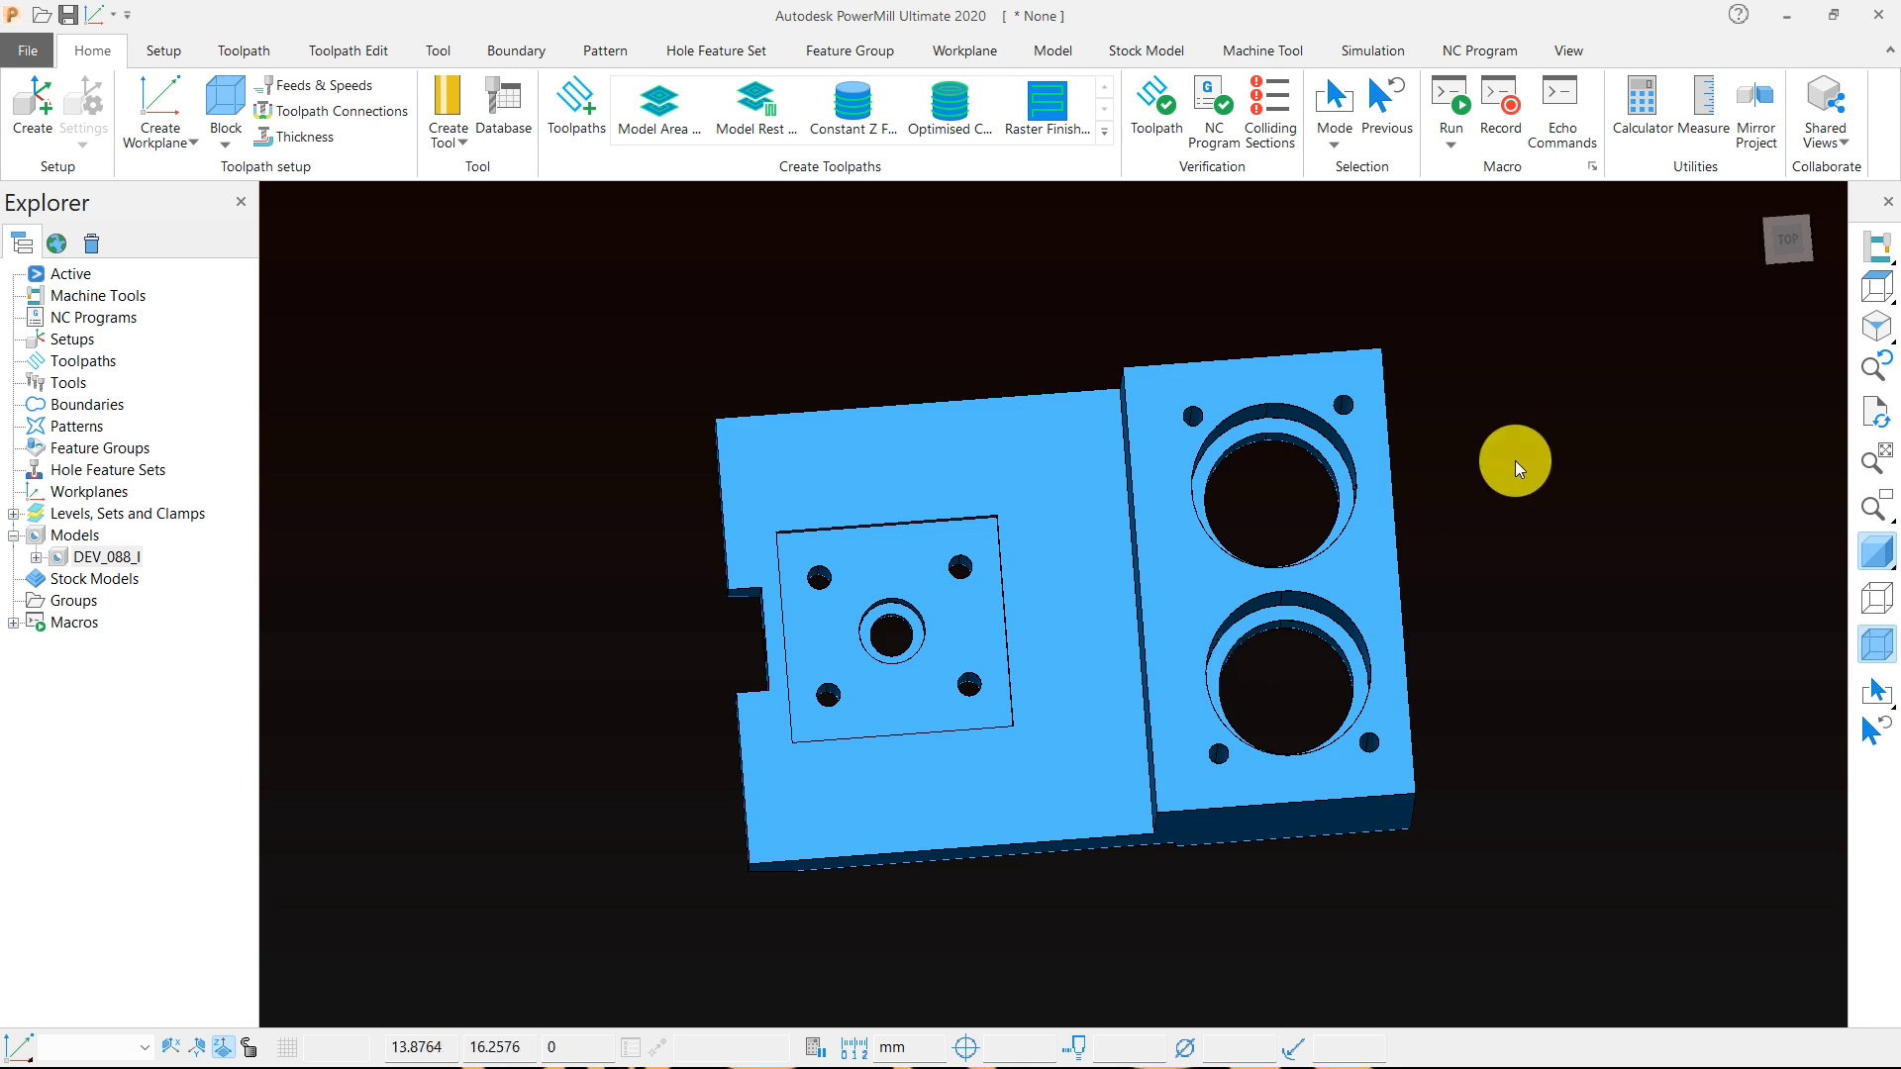
- Examine the two large stepped bores in the raised section, comparing the top view with tilted close-ups
click(1874, 292)
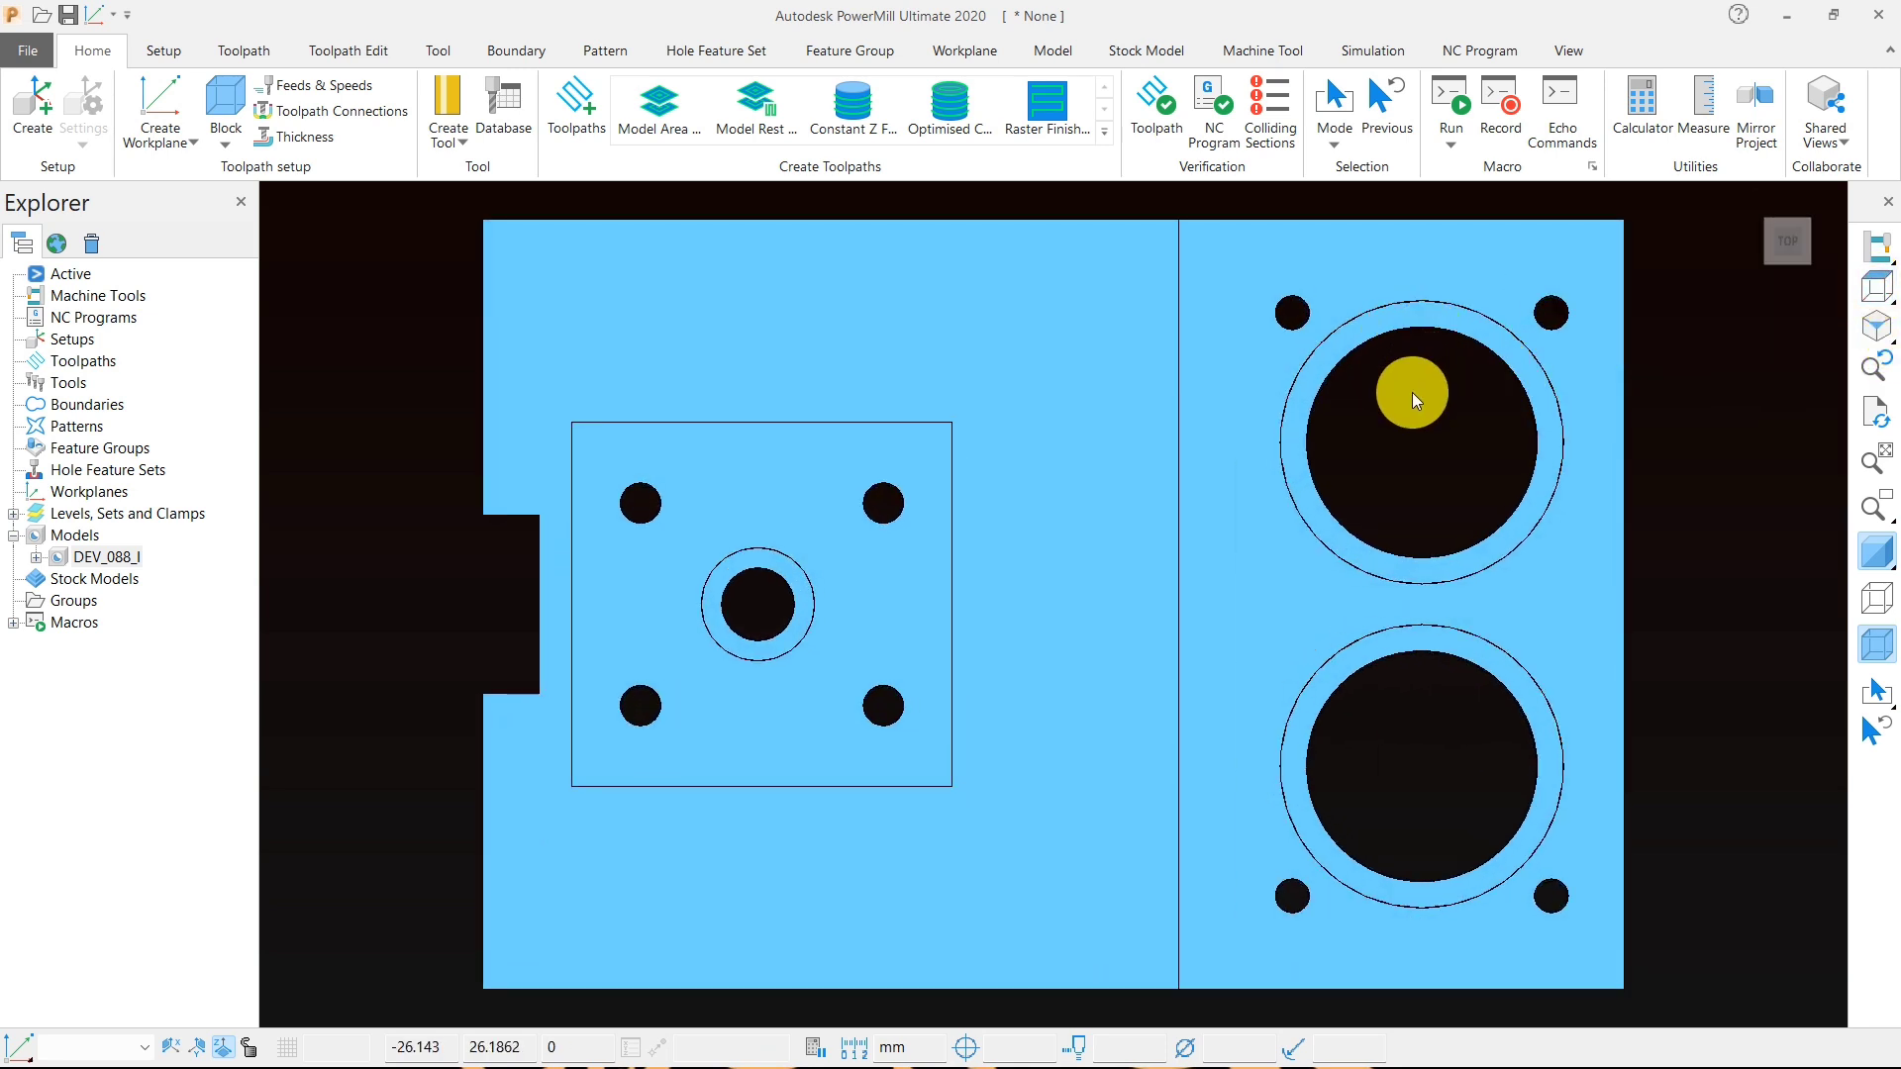
middle_drag(1311, 676, 1428, 371)
scroll(1351, 315, up, 3)
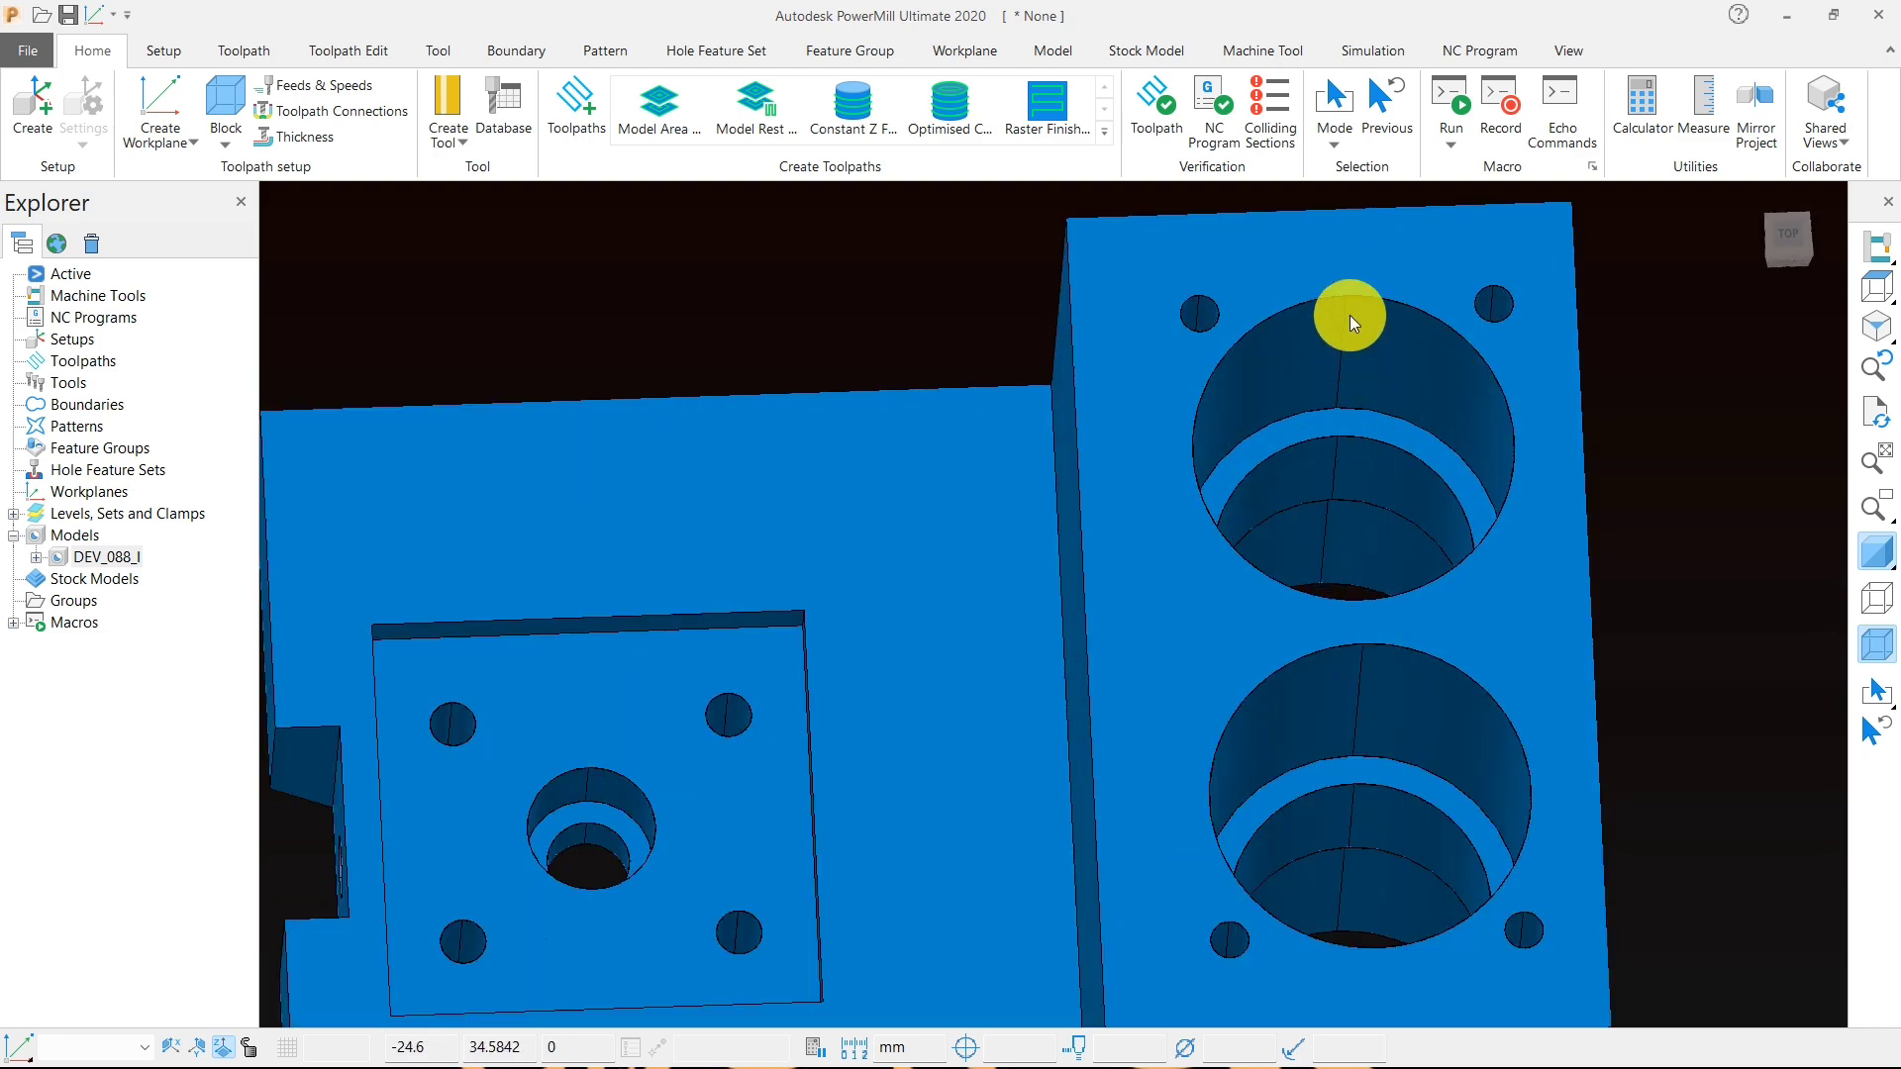
mouse_move(1346, 455)
middle_down()
mouse_move(1352, 558)
mouse_move(1325, 639)
mouse_move(1410, 461)
middle_up()
click(1875, 287)
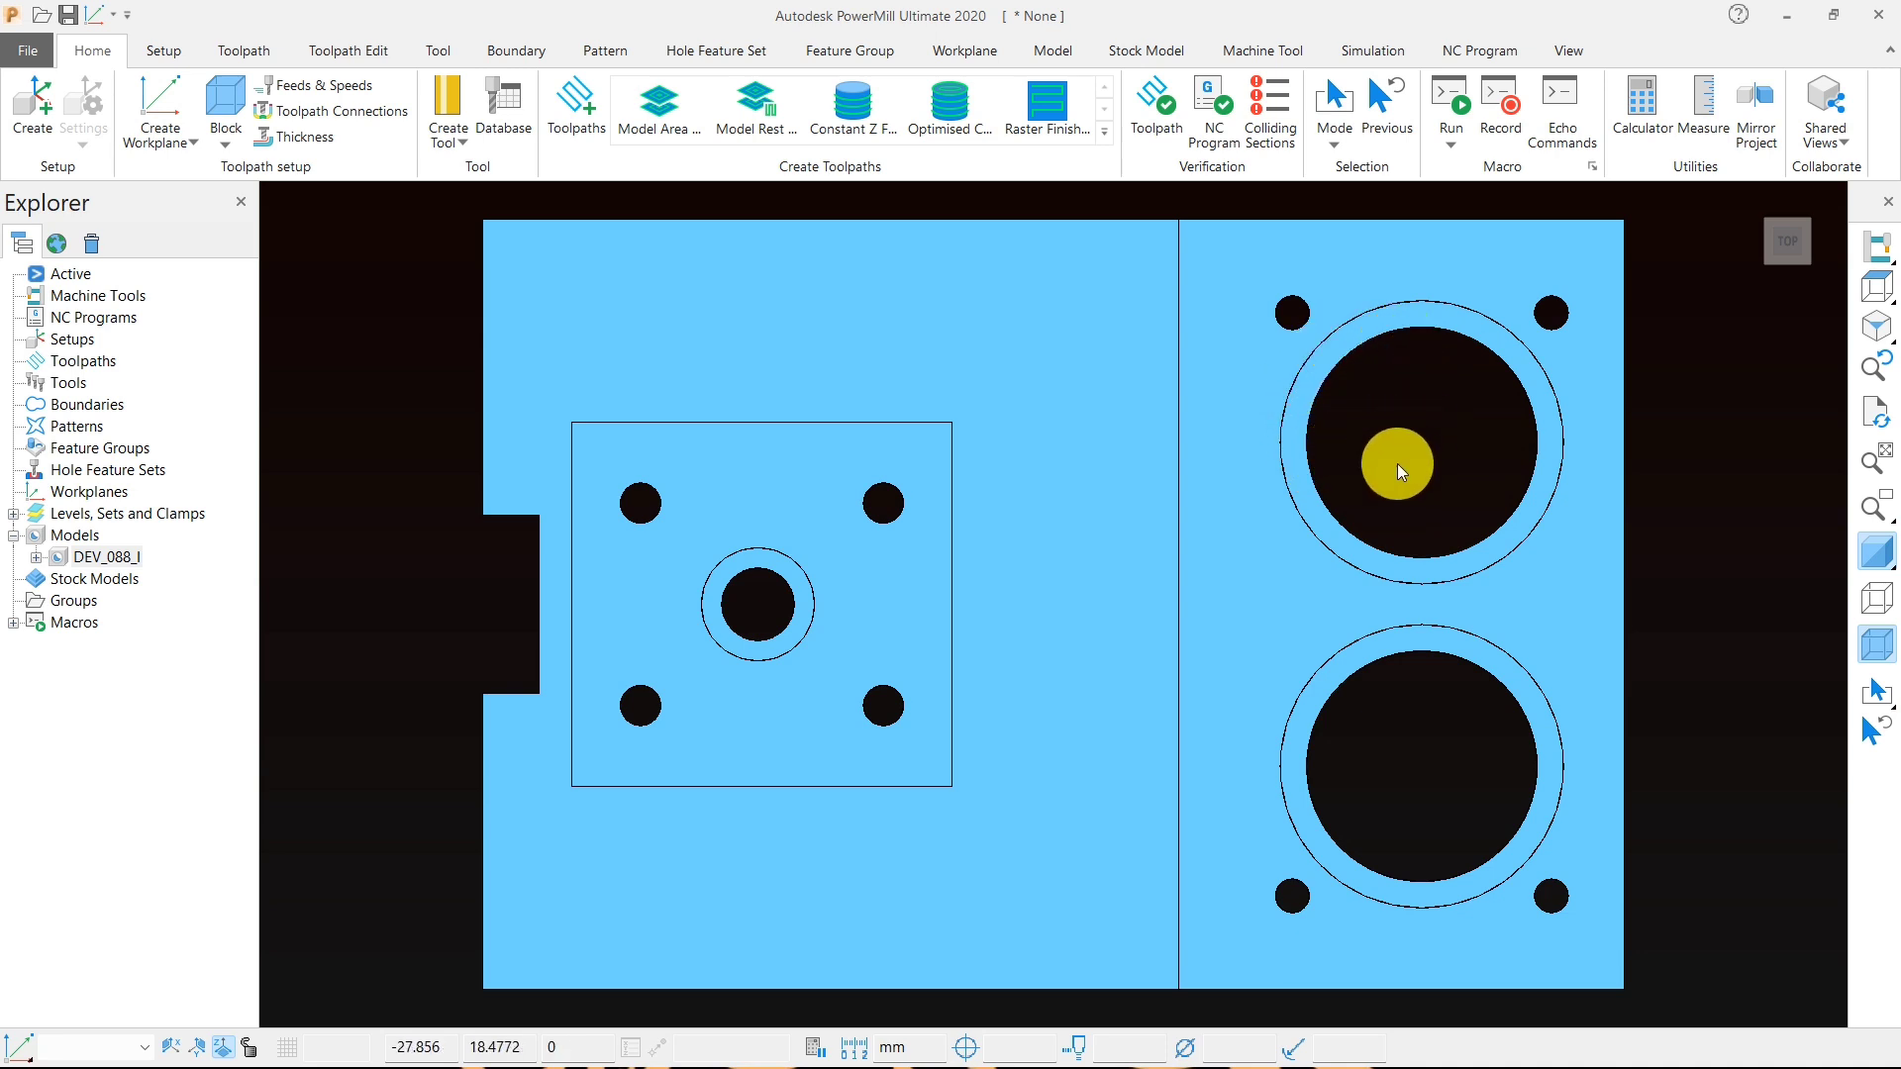
middle_drag(1411, 705, 1453, 560)
scroll(1467, 418, up, 3)
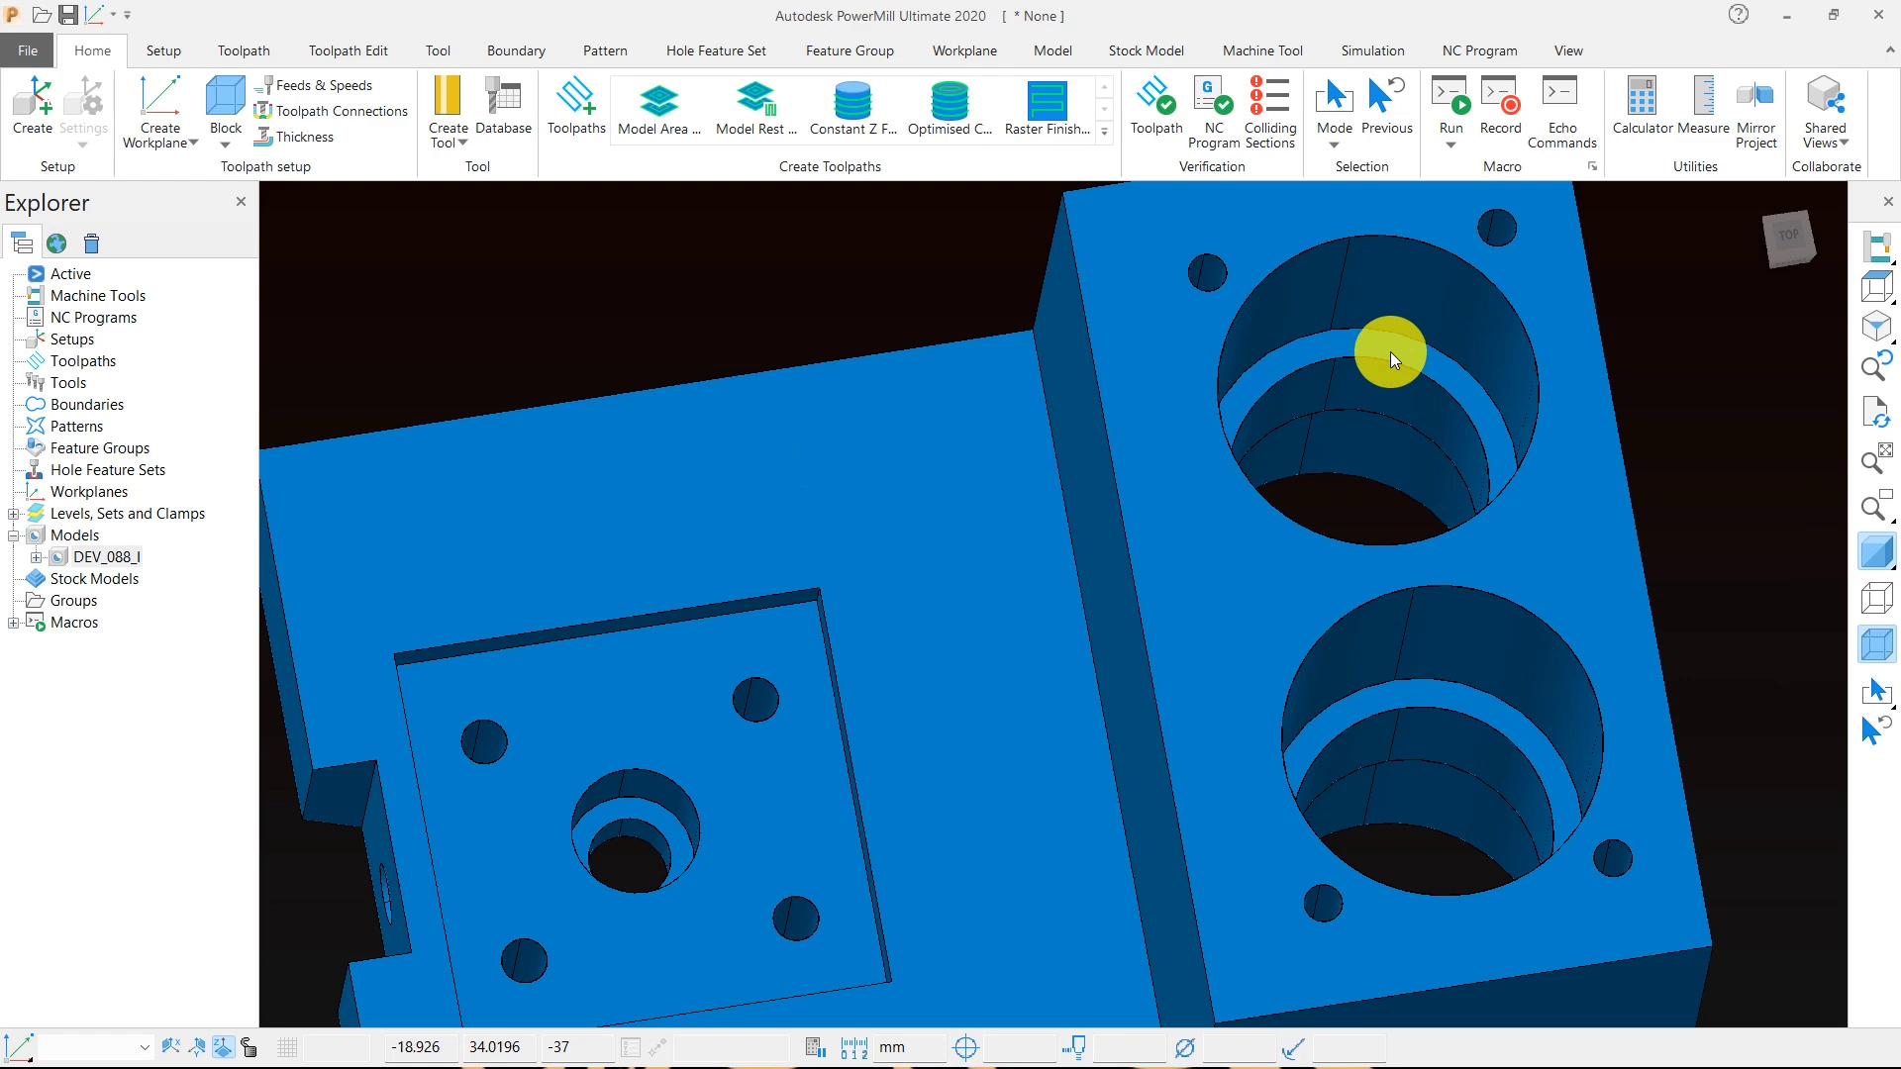
middle_drag(1317, 416, 1180, 544)
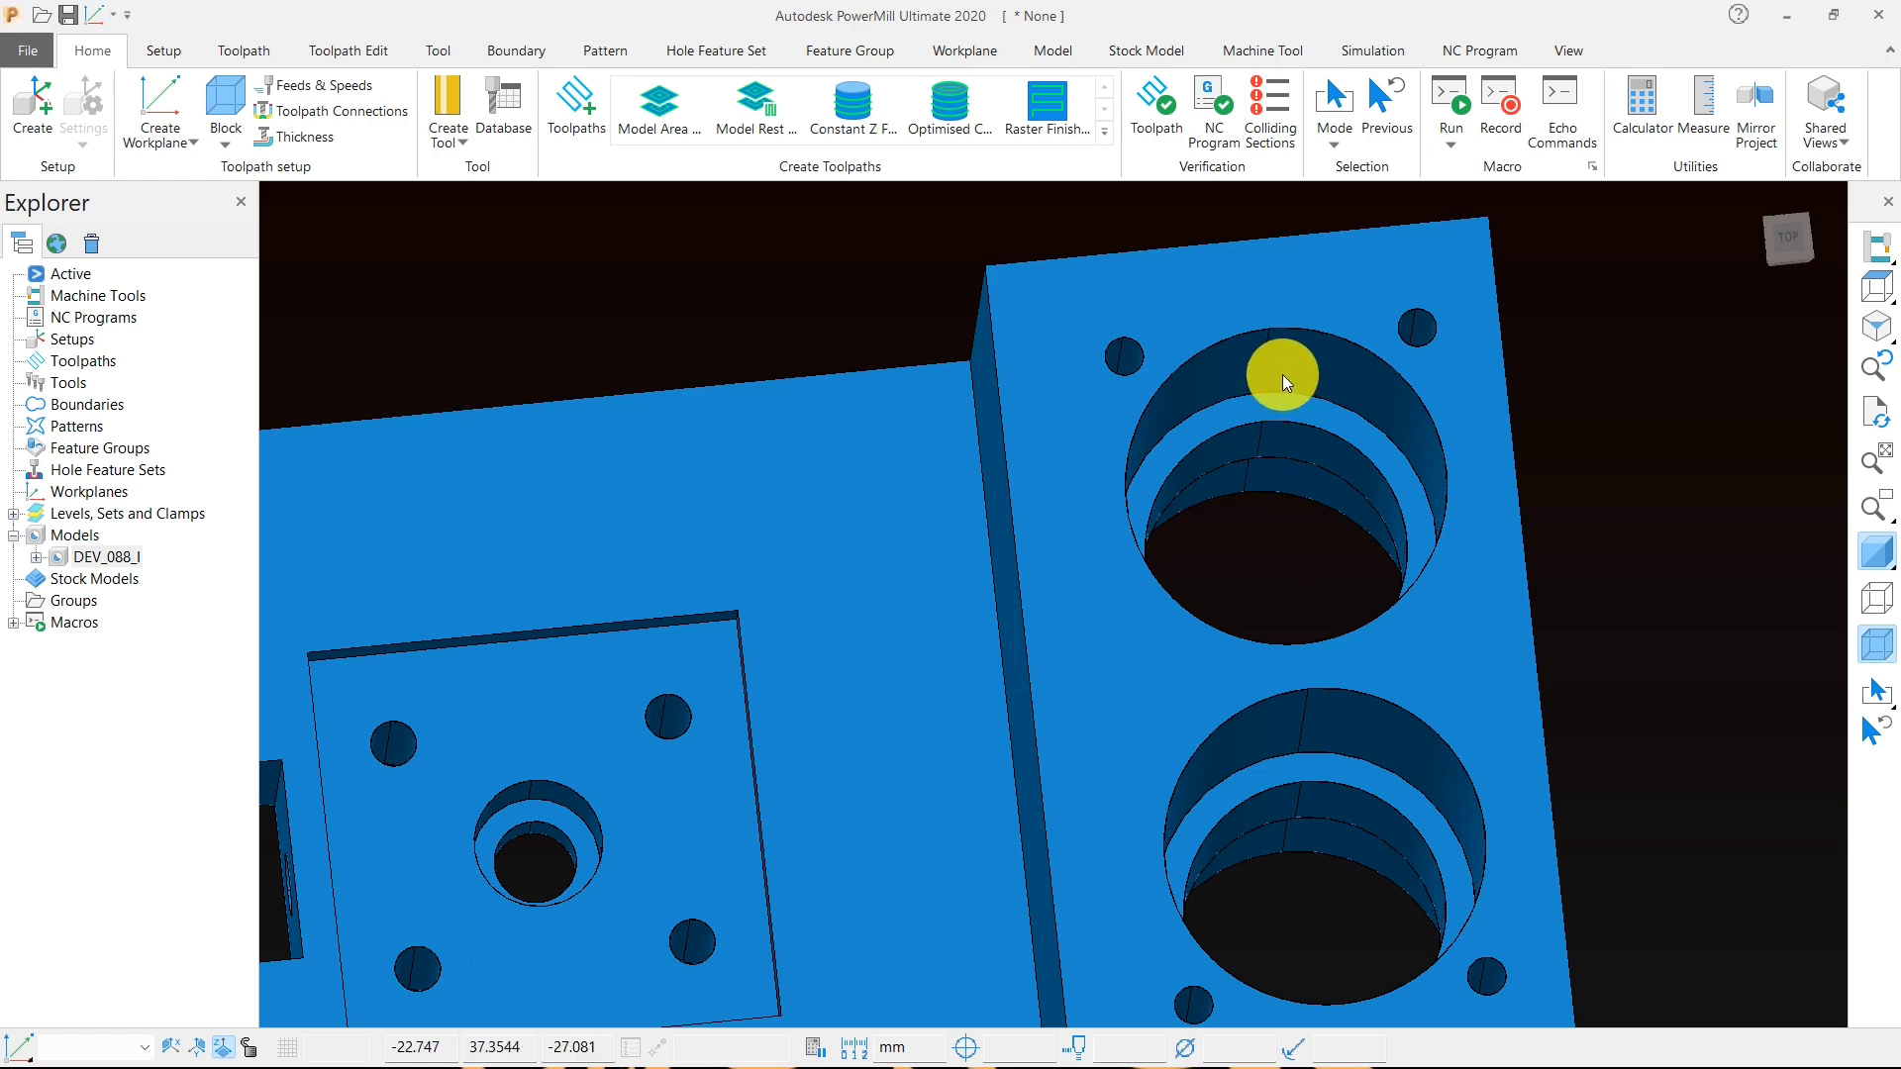
- Examine the part's overall shape and the edge between the lower base and the raised section
scroll(1261, 388, down, 5)
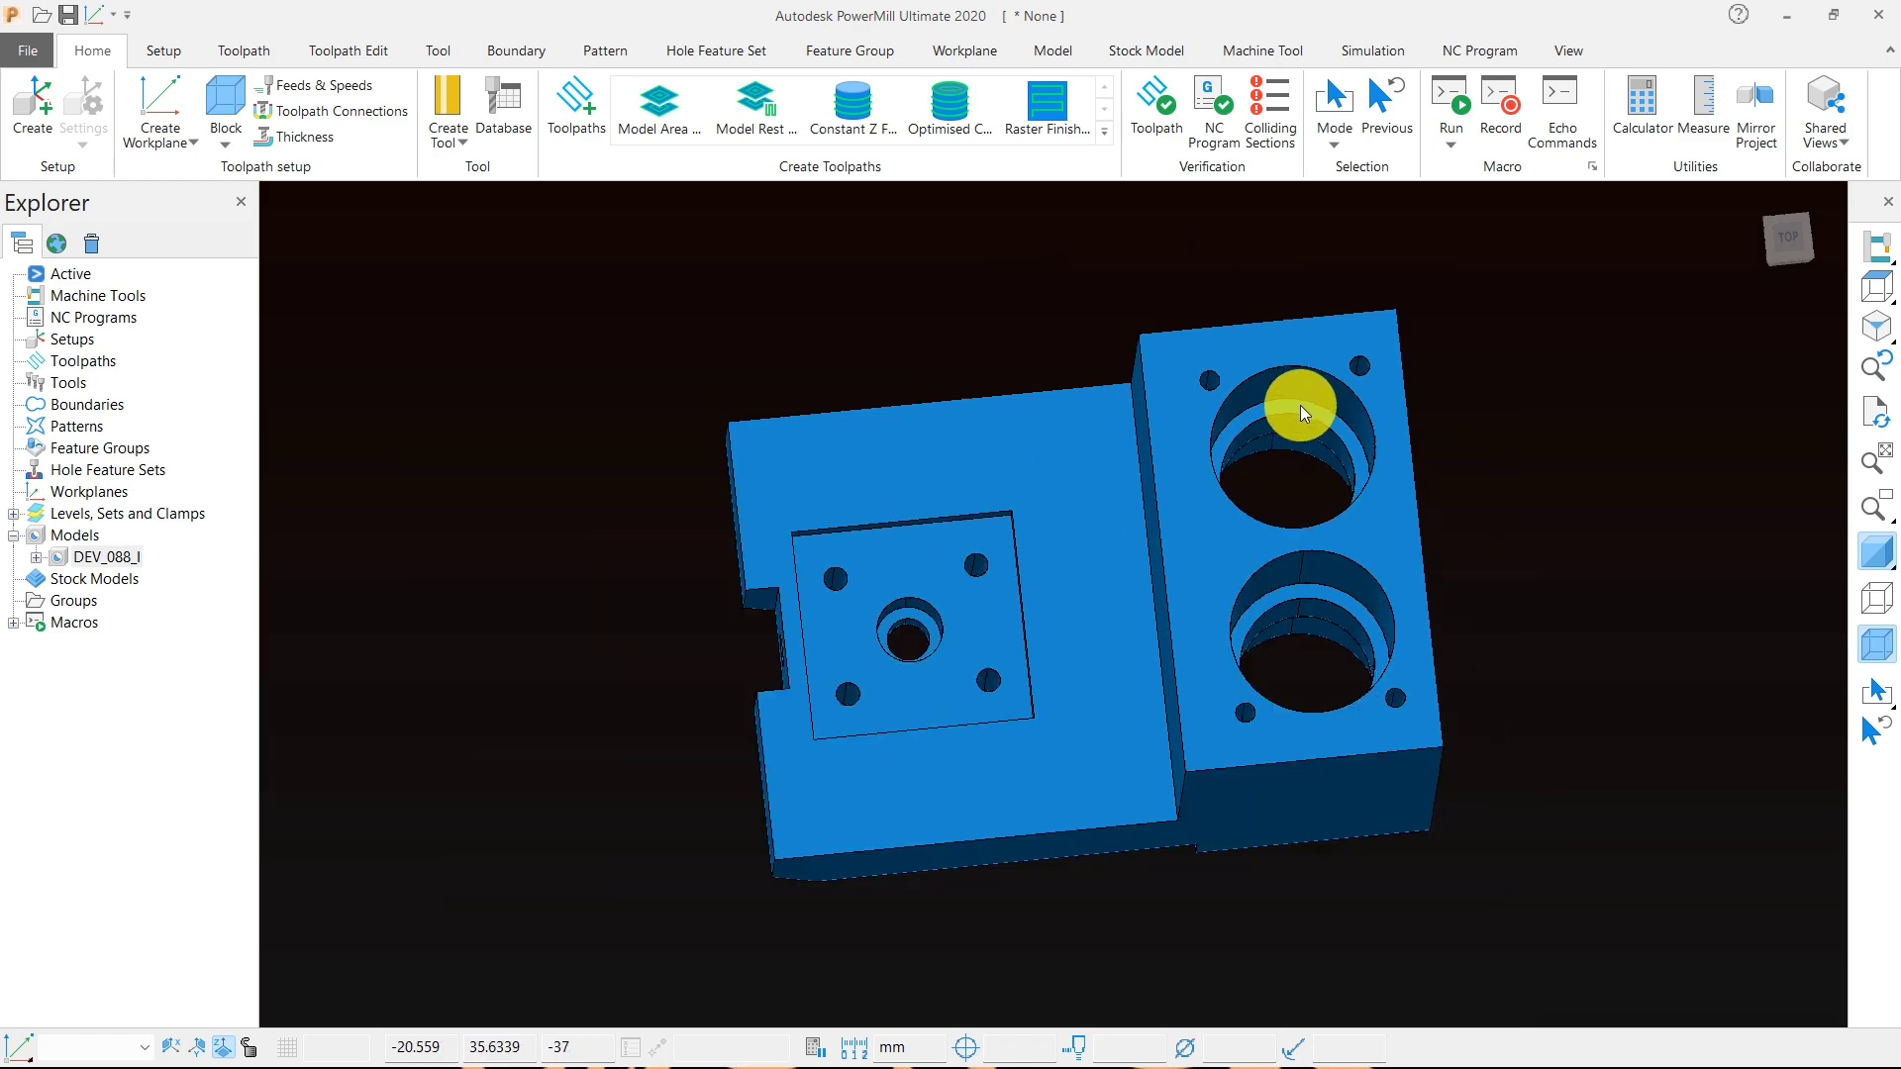
middle_drag(1380, 704, 1294, 539)
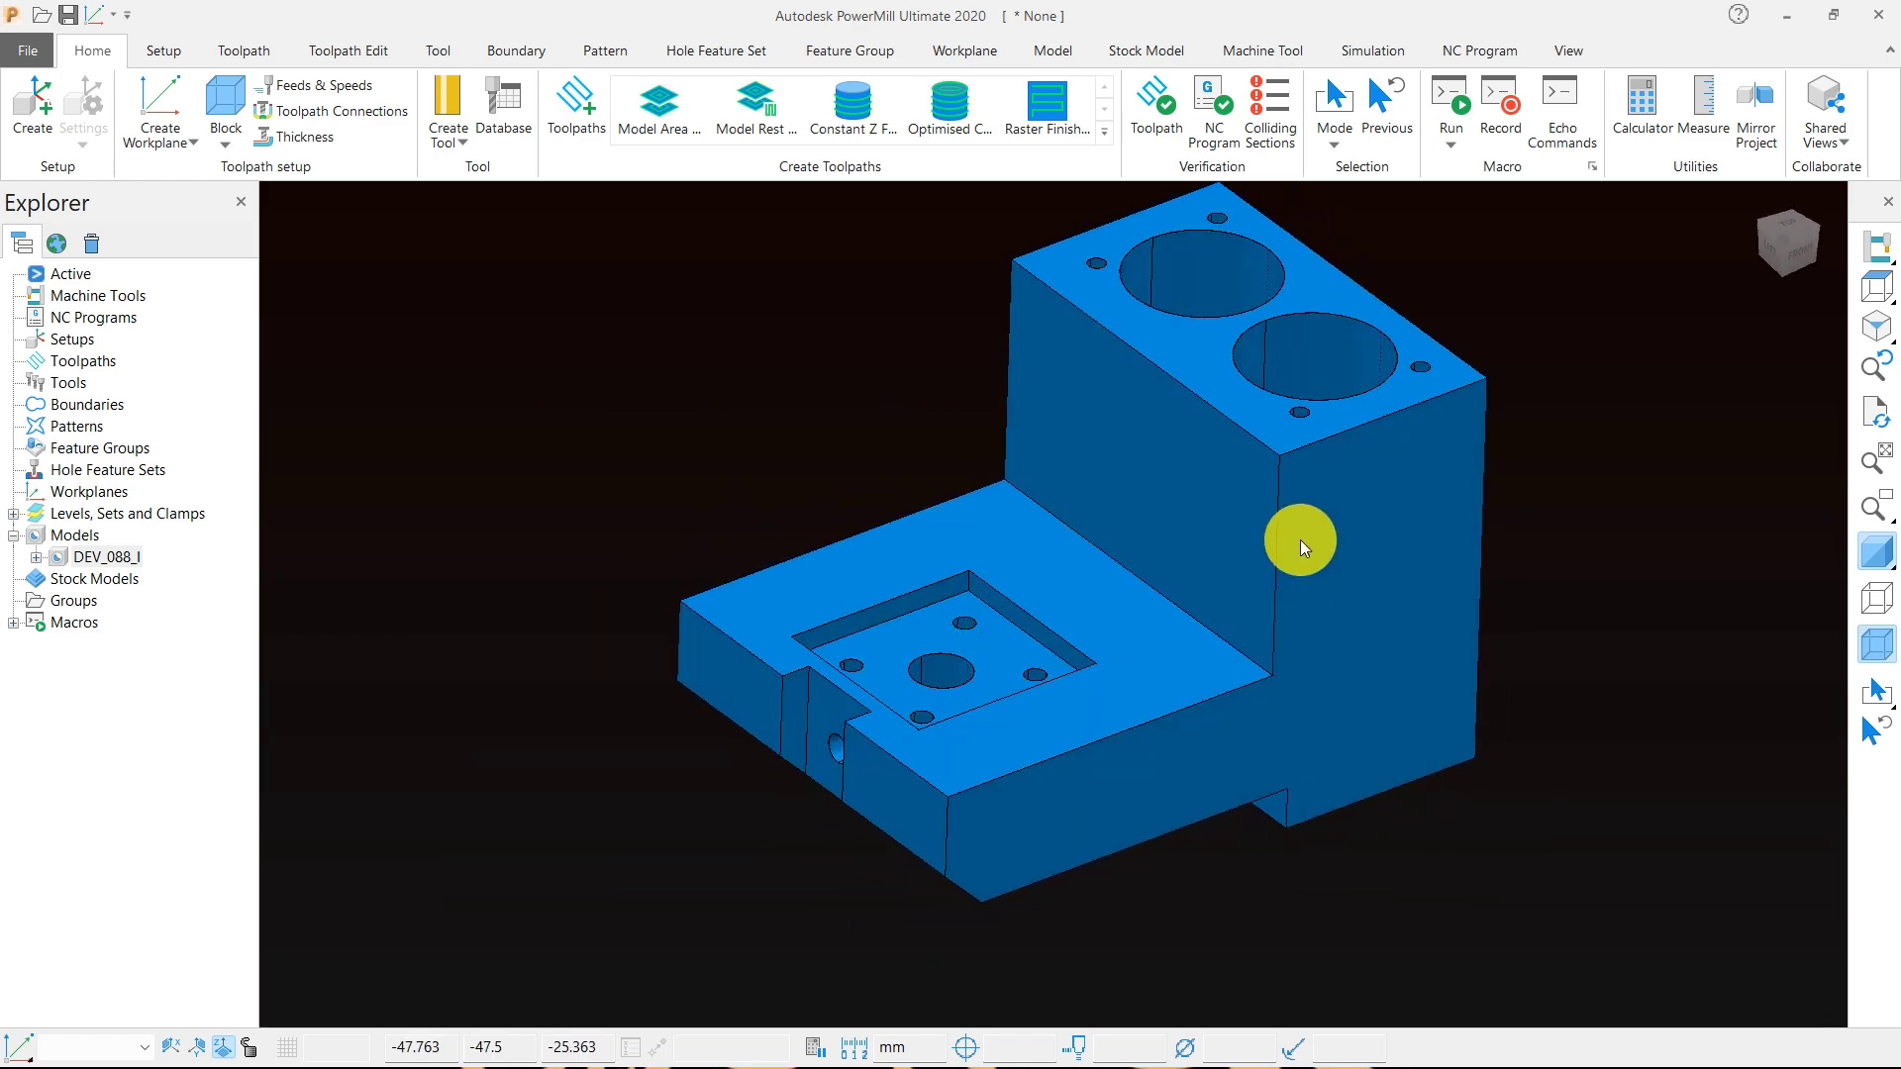
scroll(1064, 285, up, 5)
click(1875, 289)
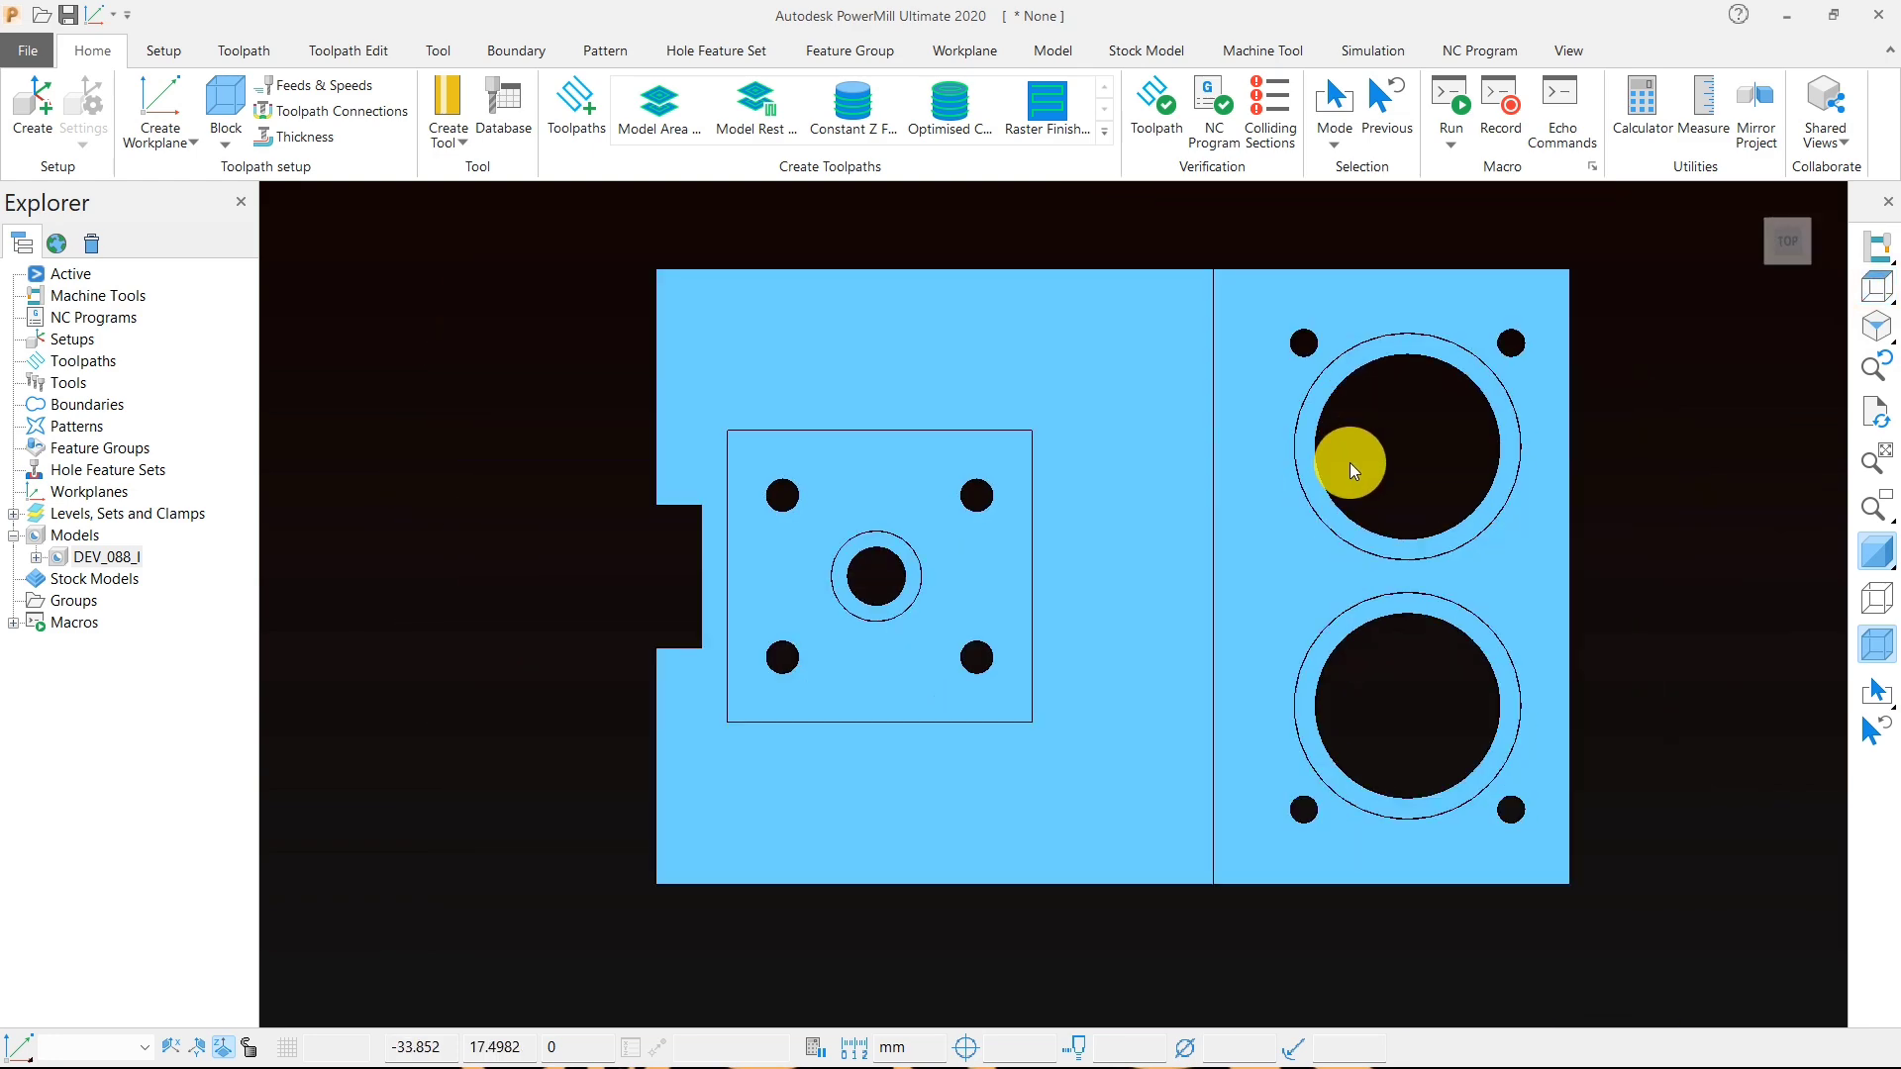
scroll(1243, 312, up, 4)
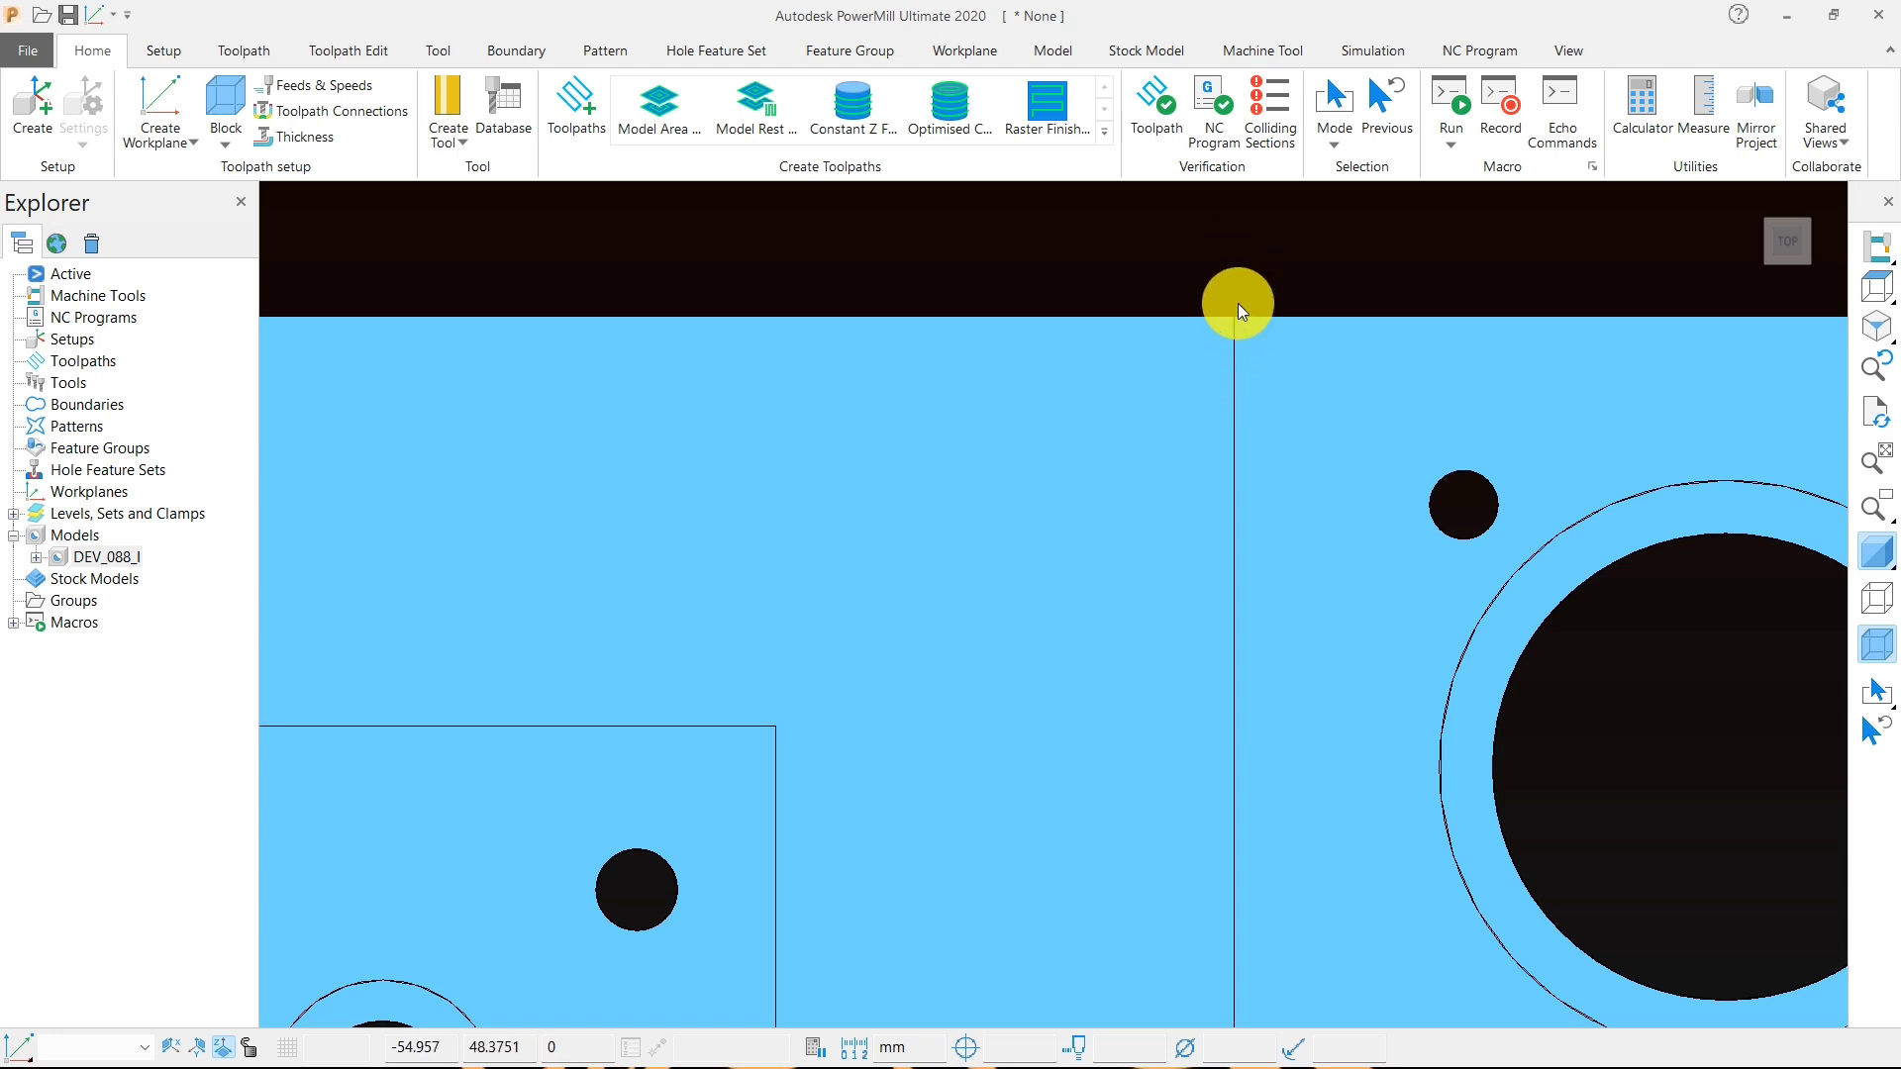
scroll(1265, 349, down, 4)
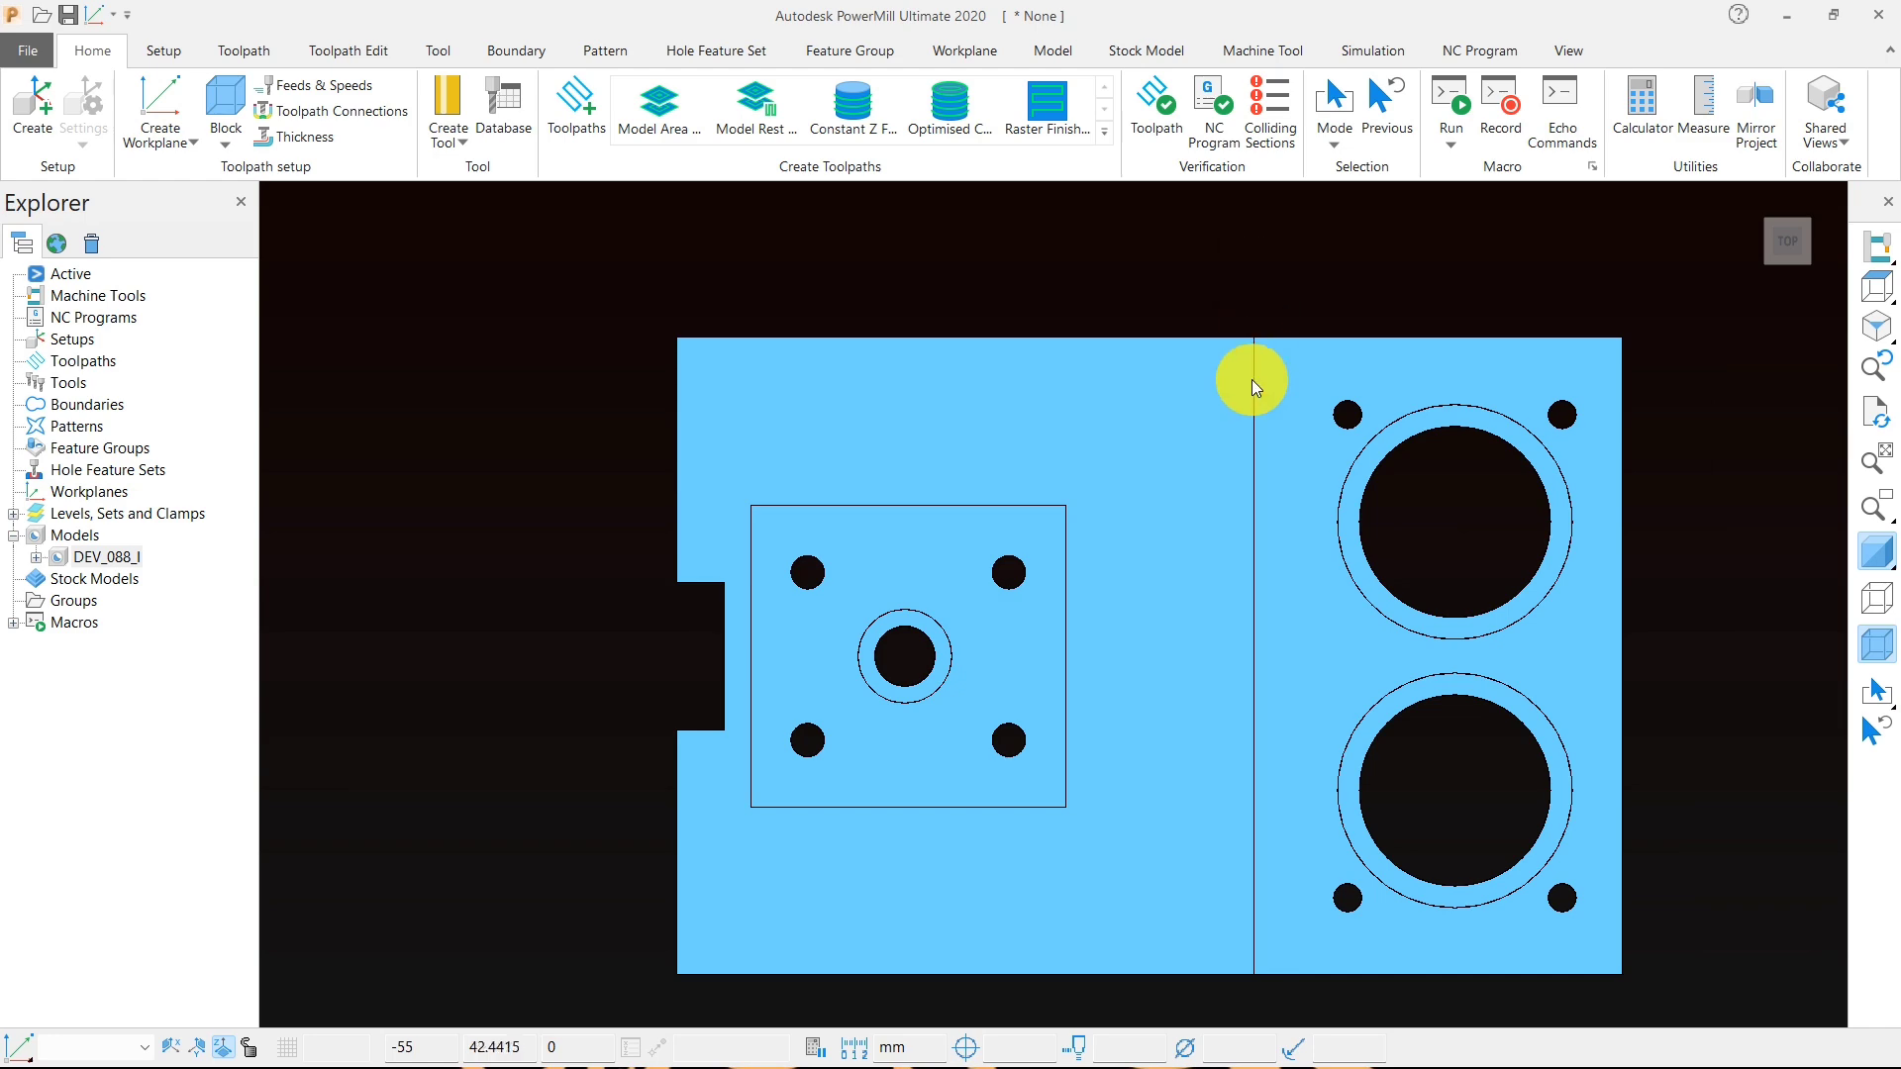
middle_drag(1297, 462, 1502, 425)
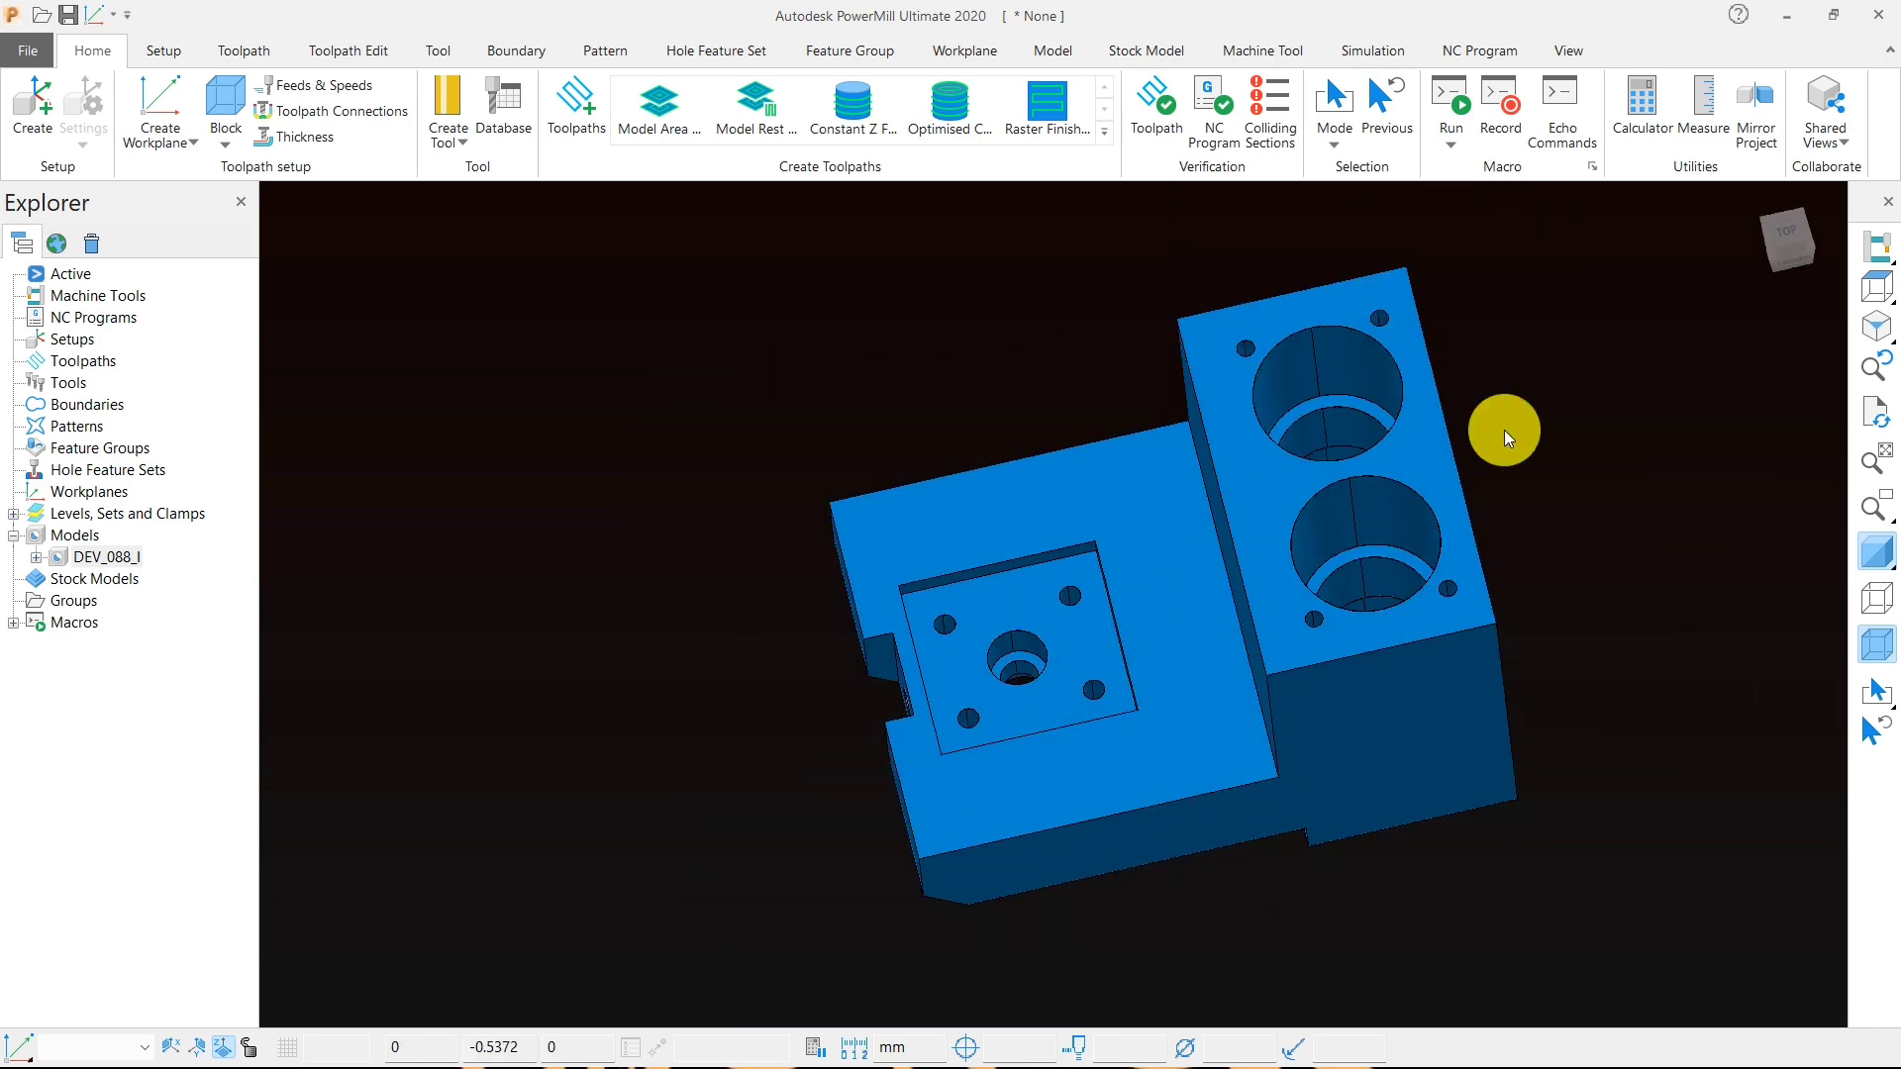
click(1869, 295)
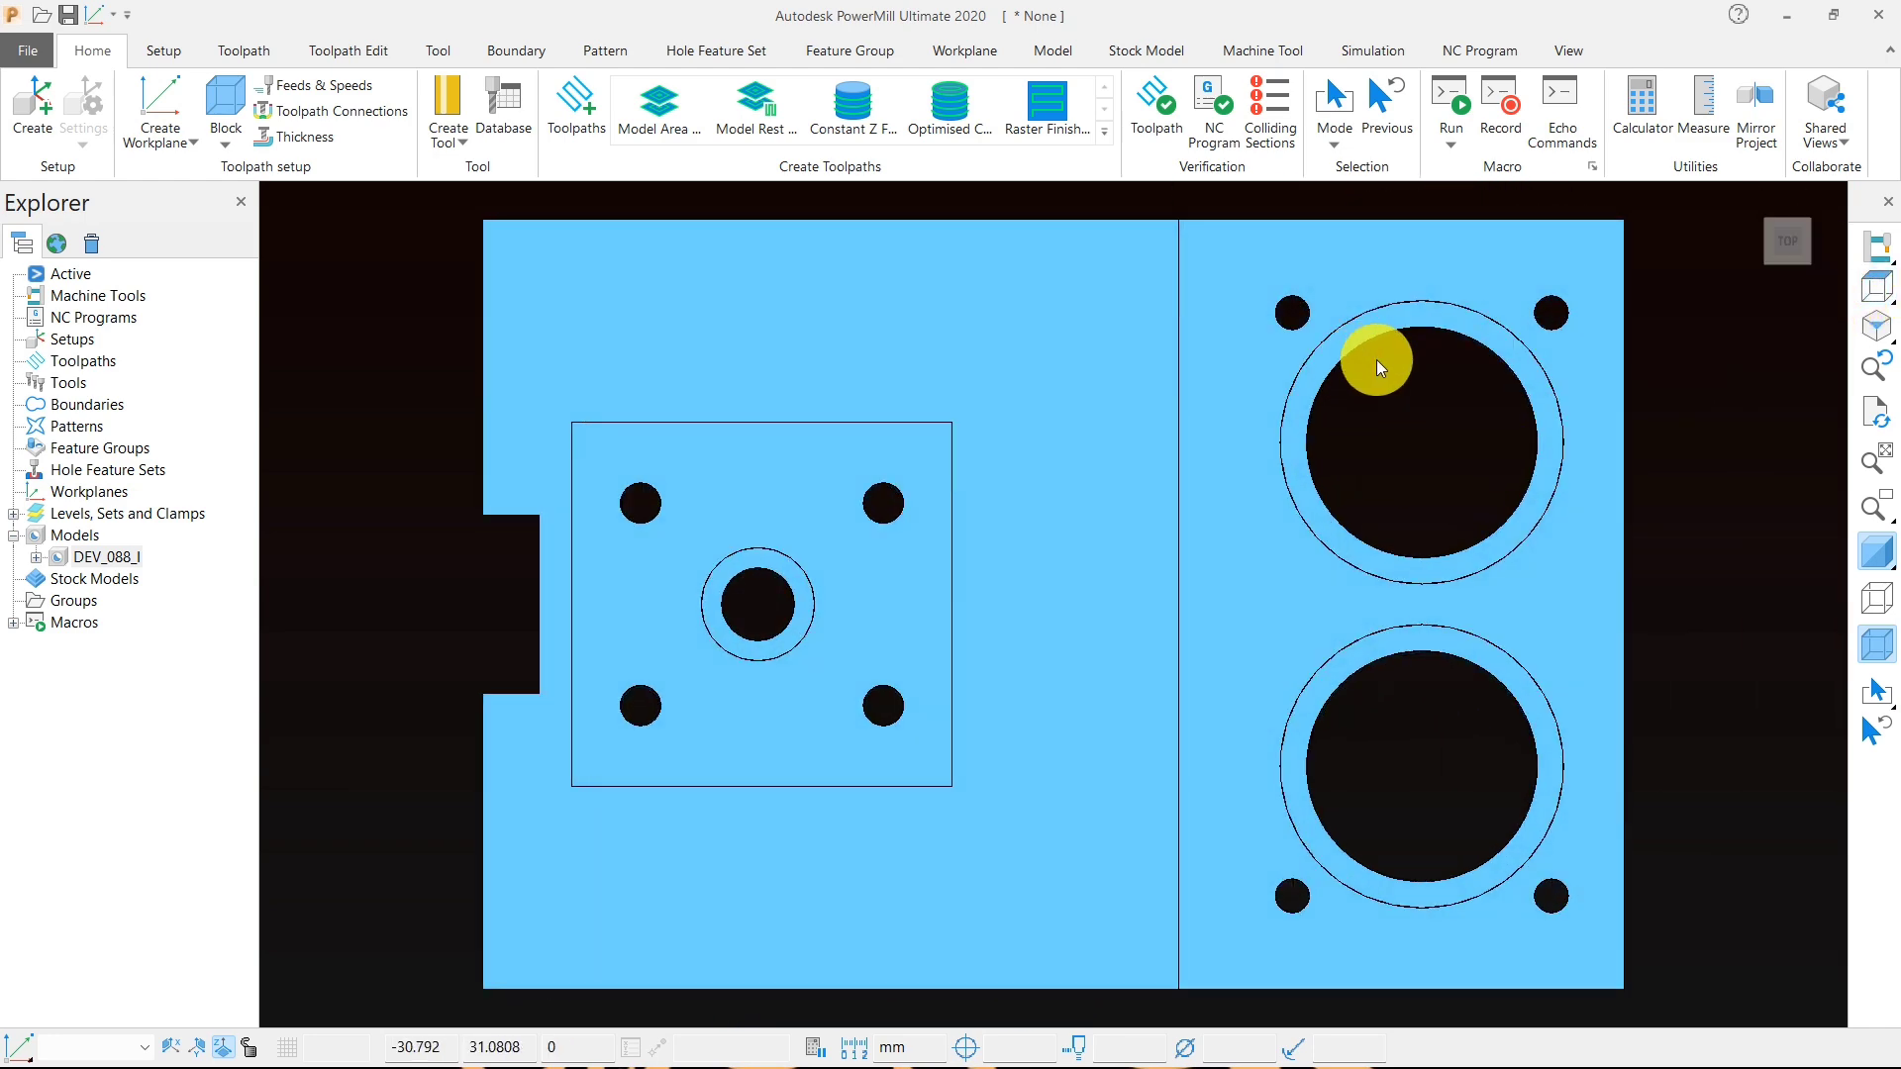
middle_drag(1310, 610, 1333, 483)
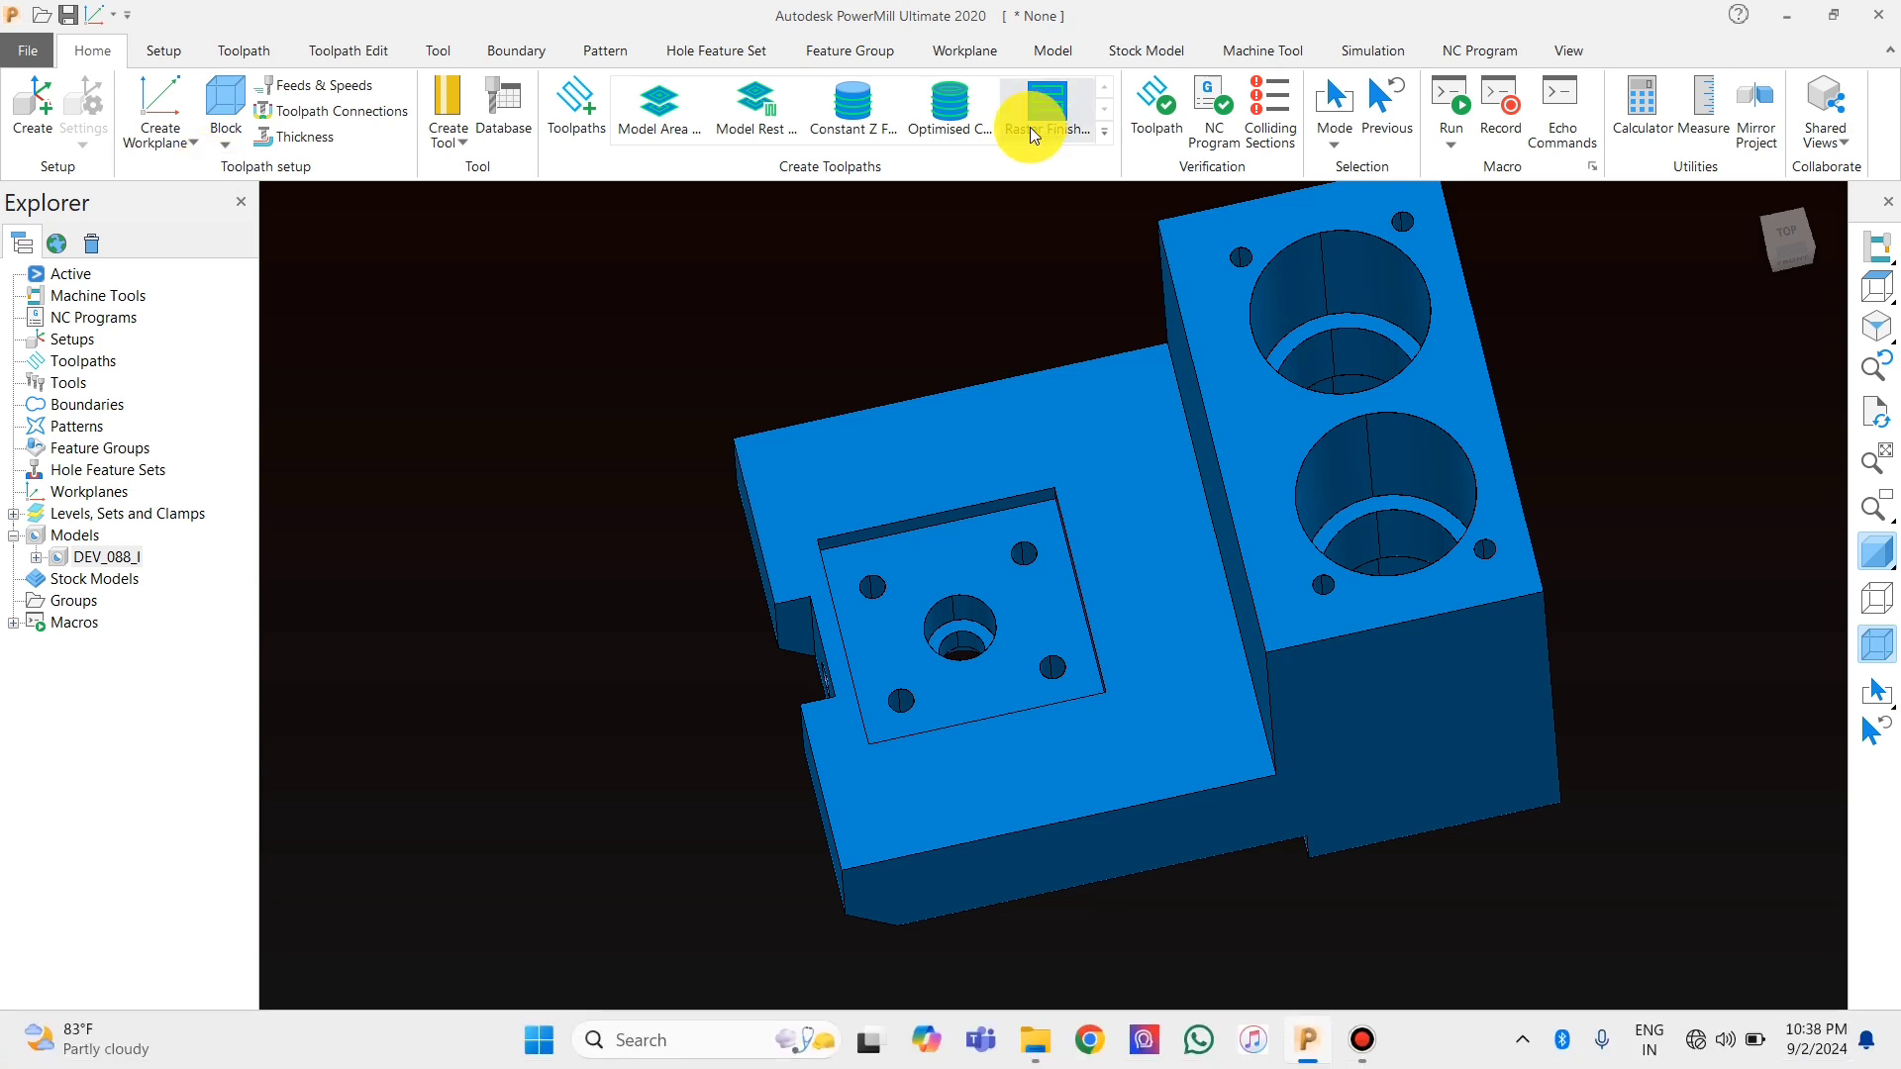
- Examine the square pocket, its central hole and the large bores from the top and at an angle
click(1875, 287)
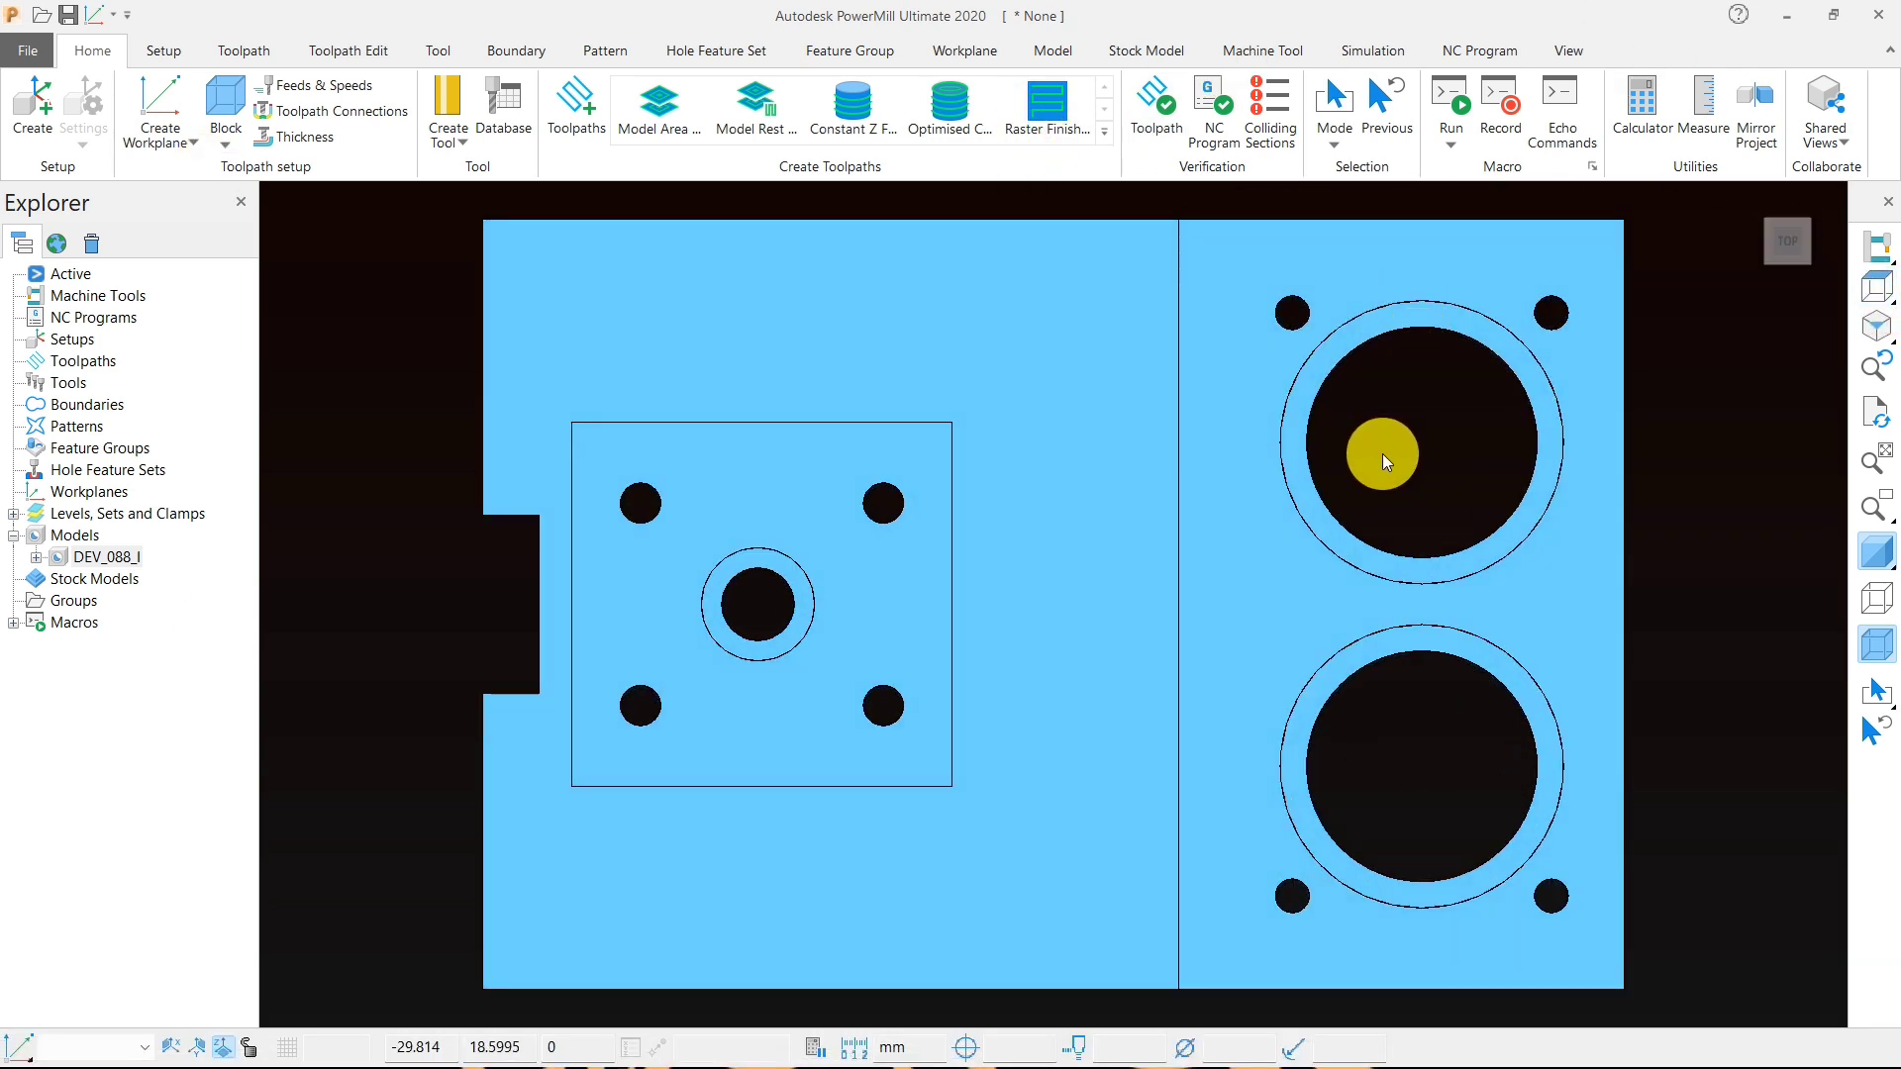
scroll(1372, 490, down, 2)
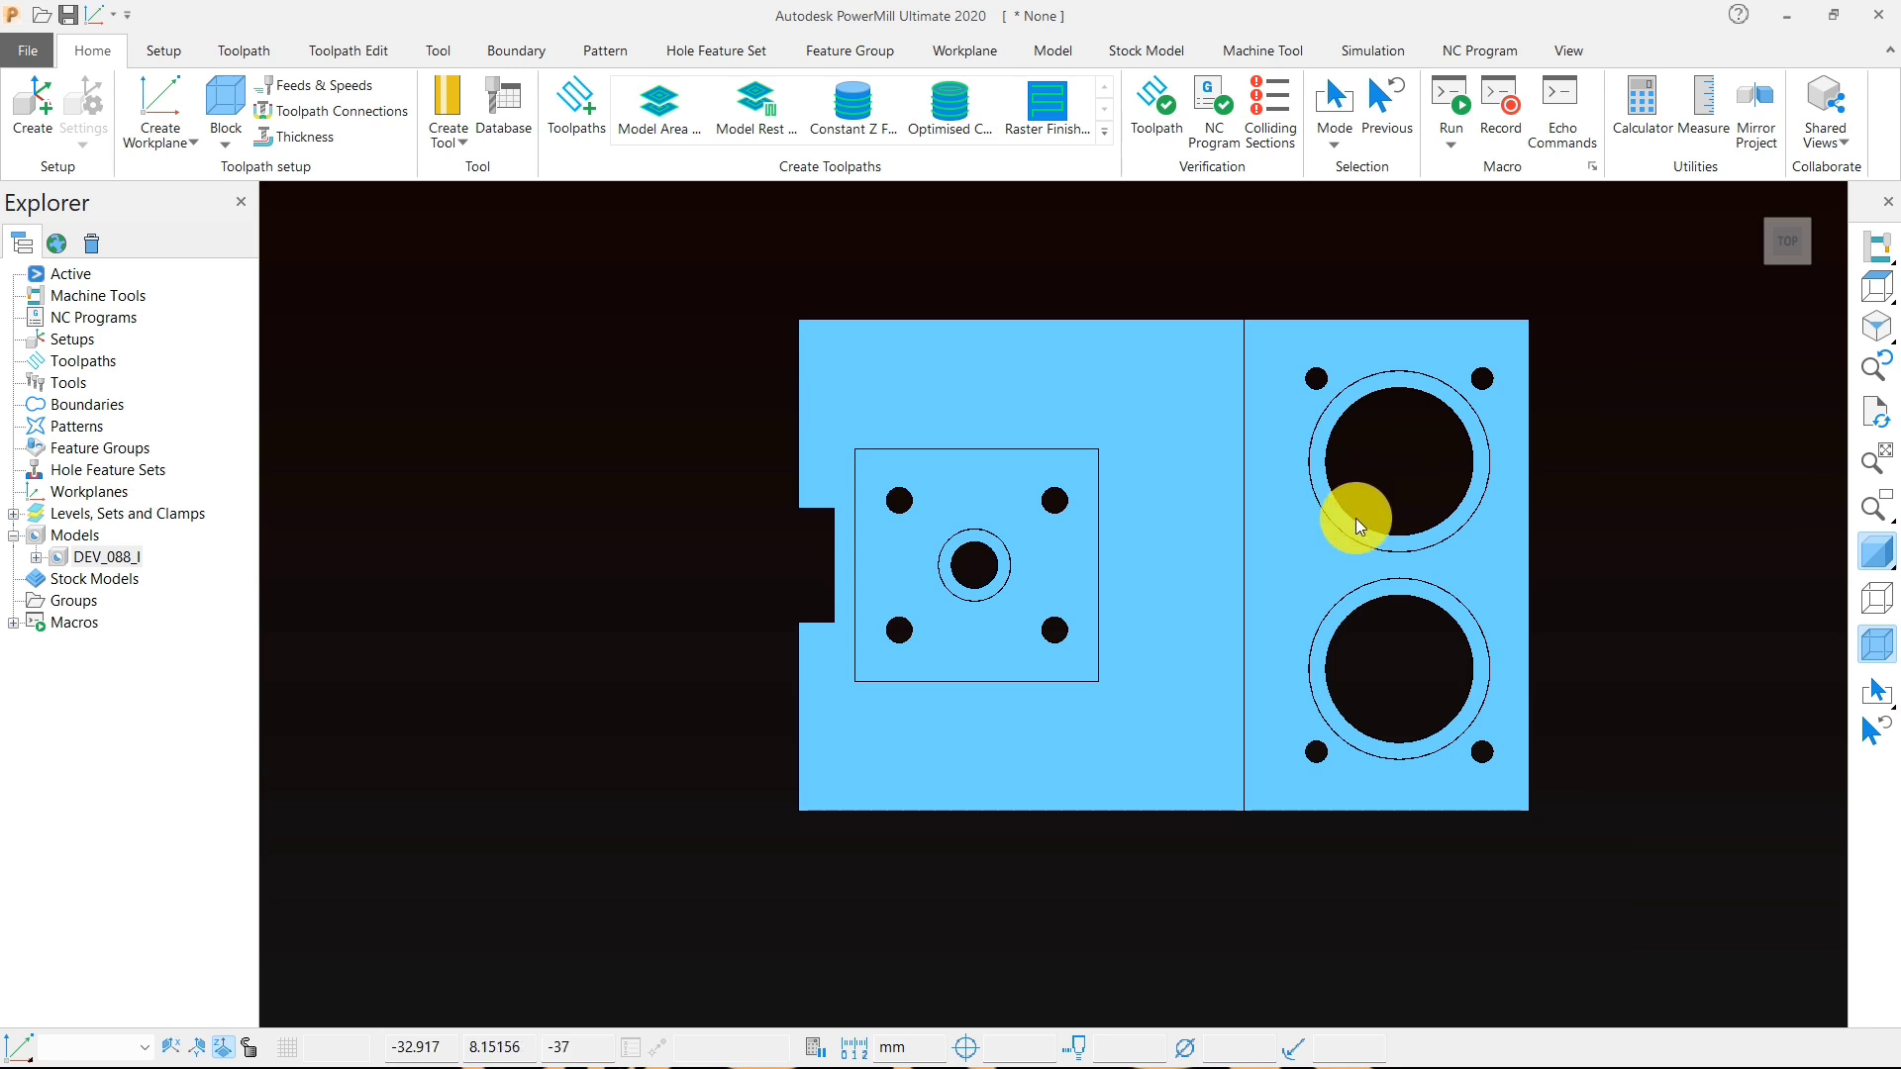
middle_drag(1352, 516, 1373, 401)
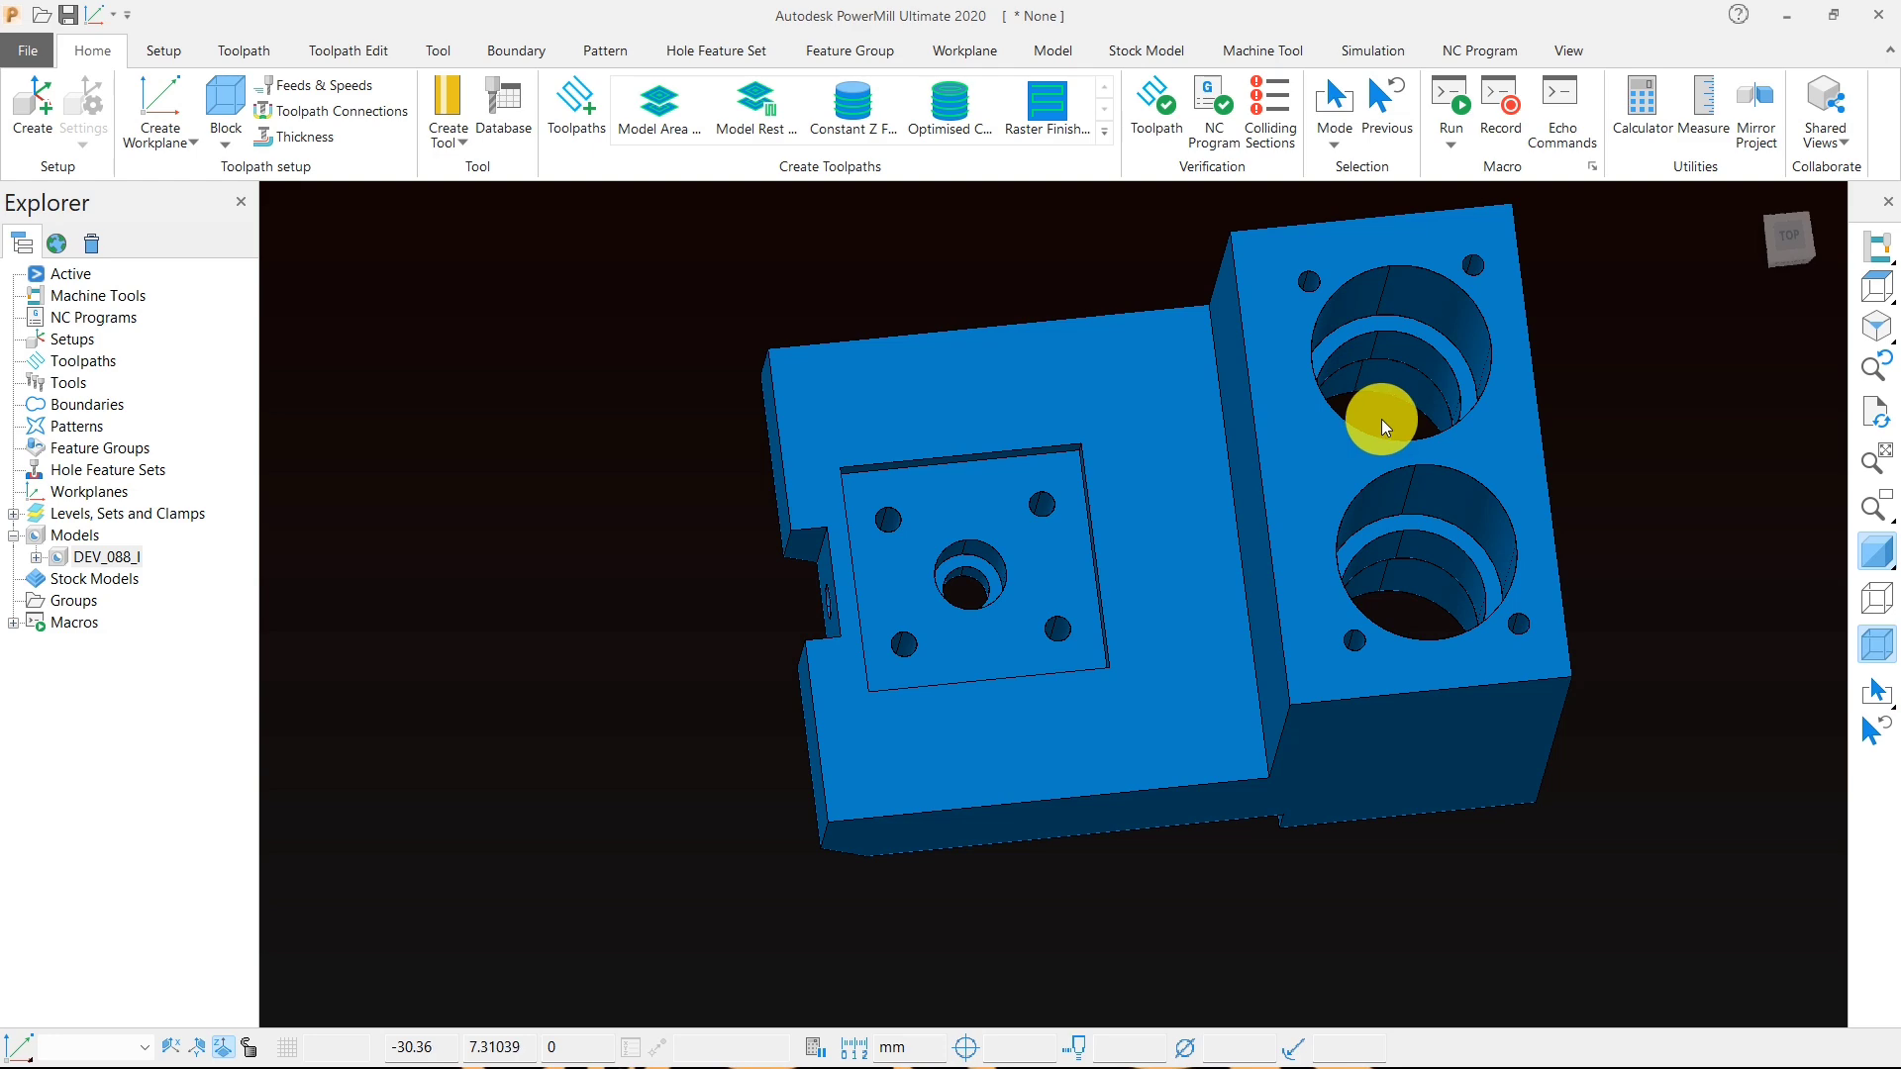
click(1878, 247)
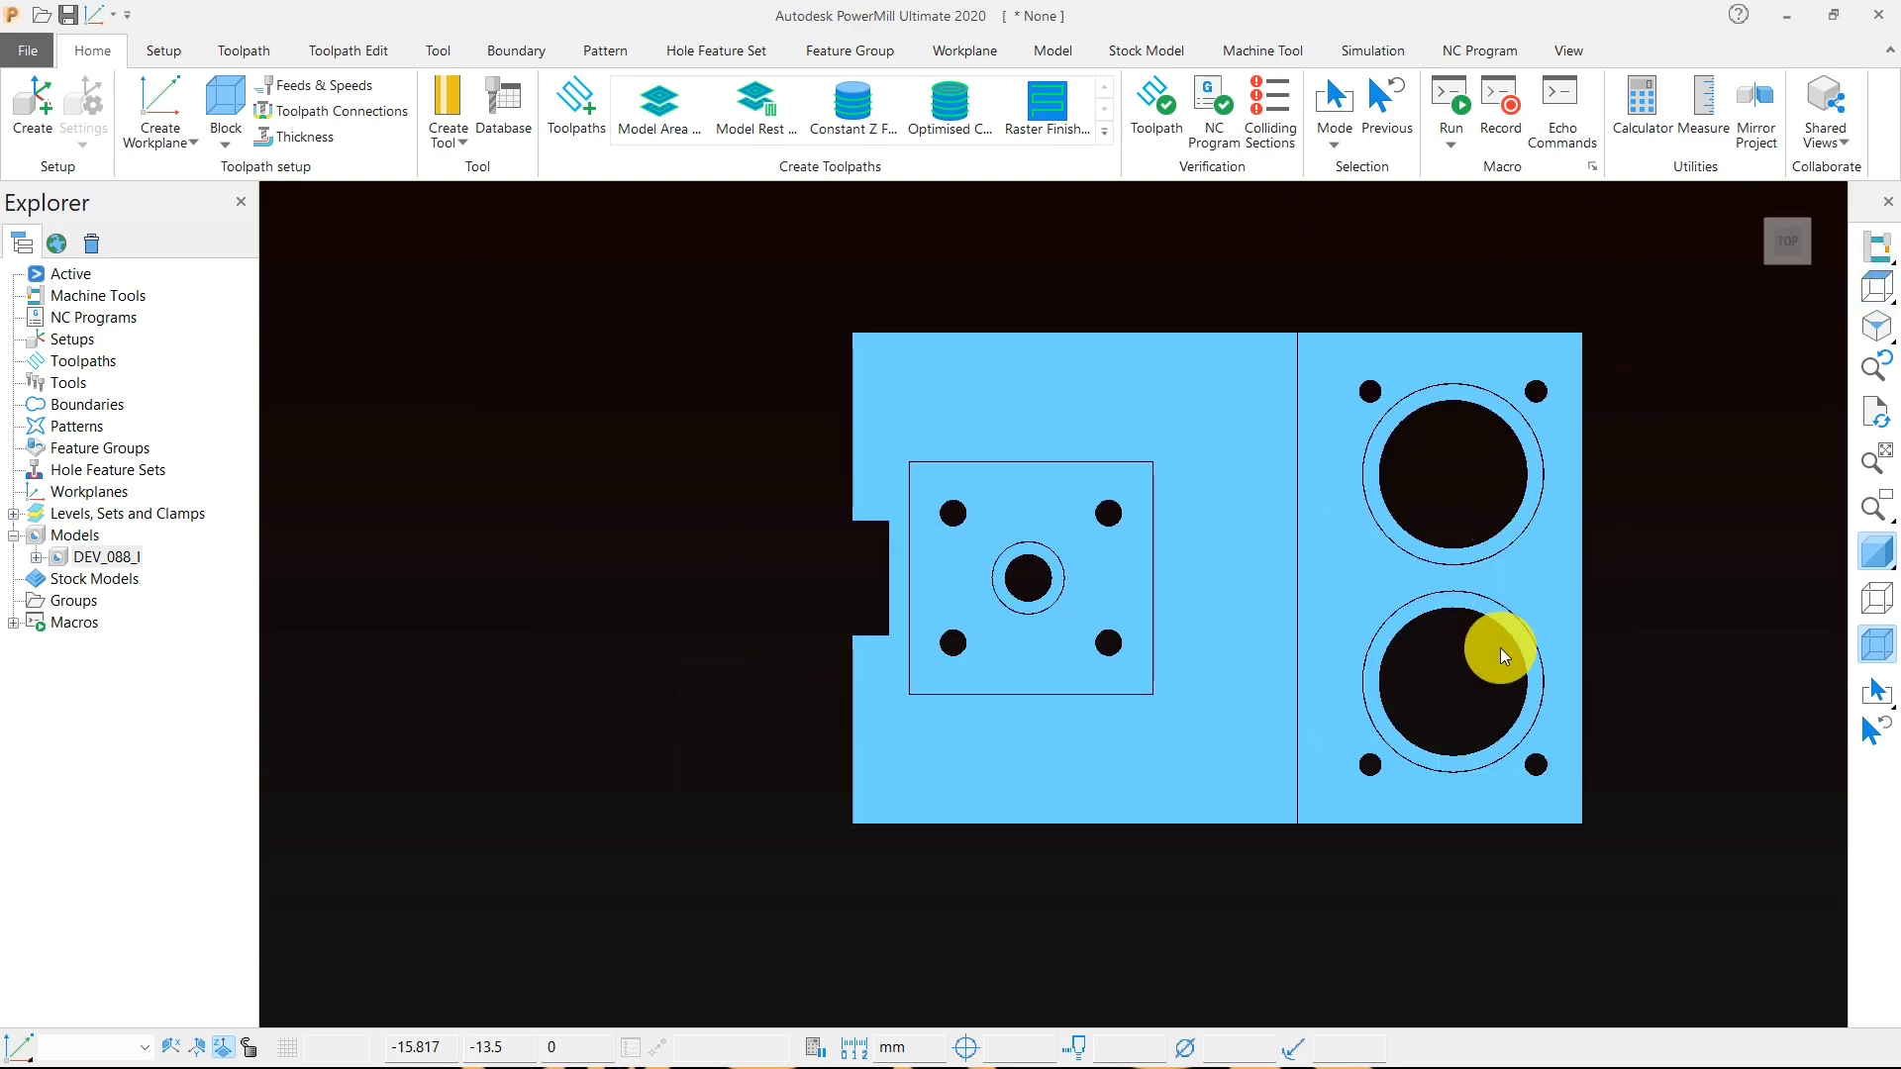
middle_drag(1500, 648, 1023, 517)
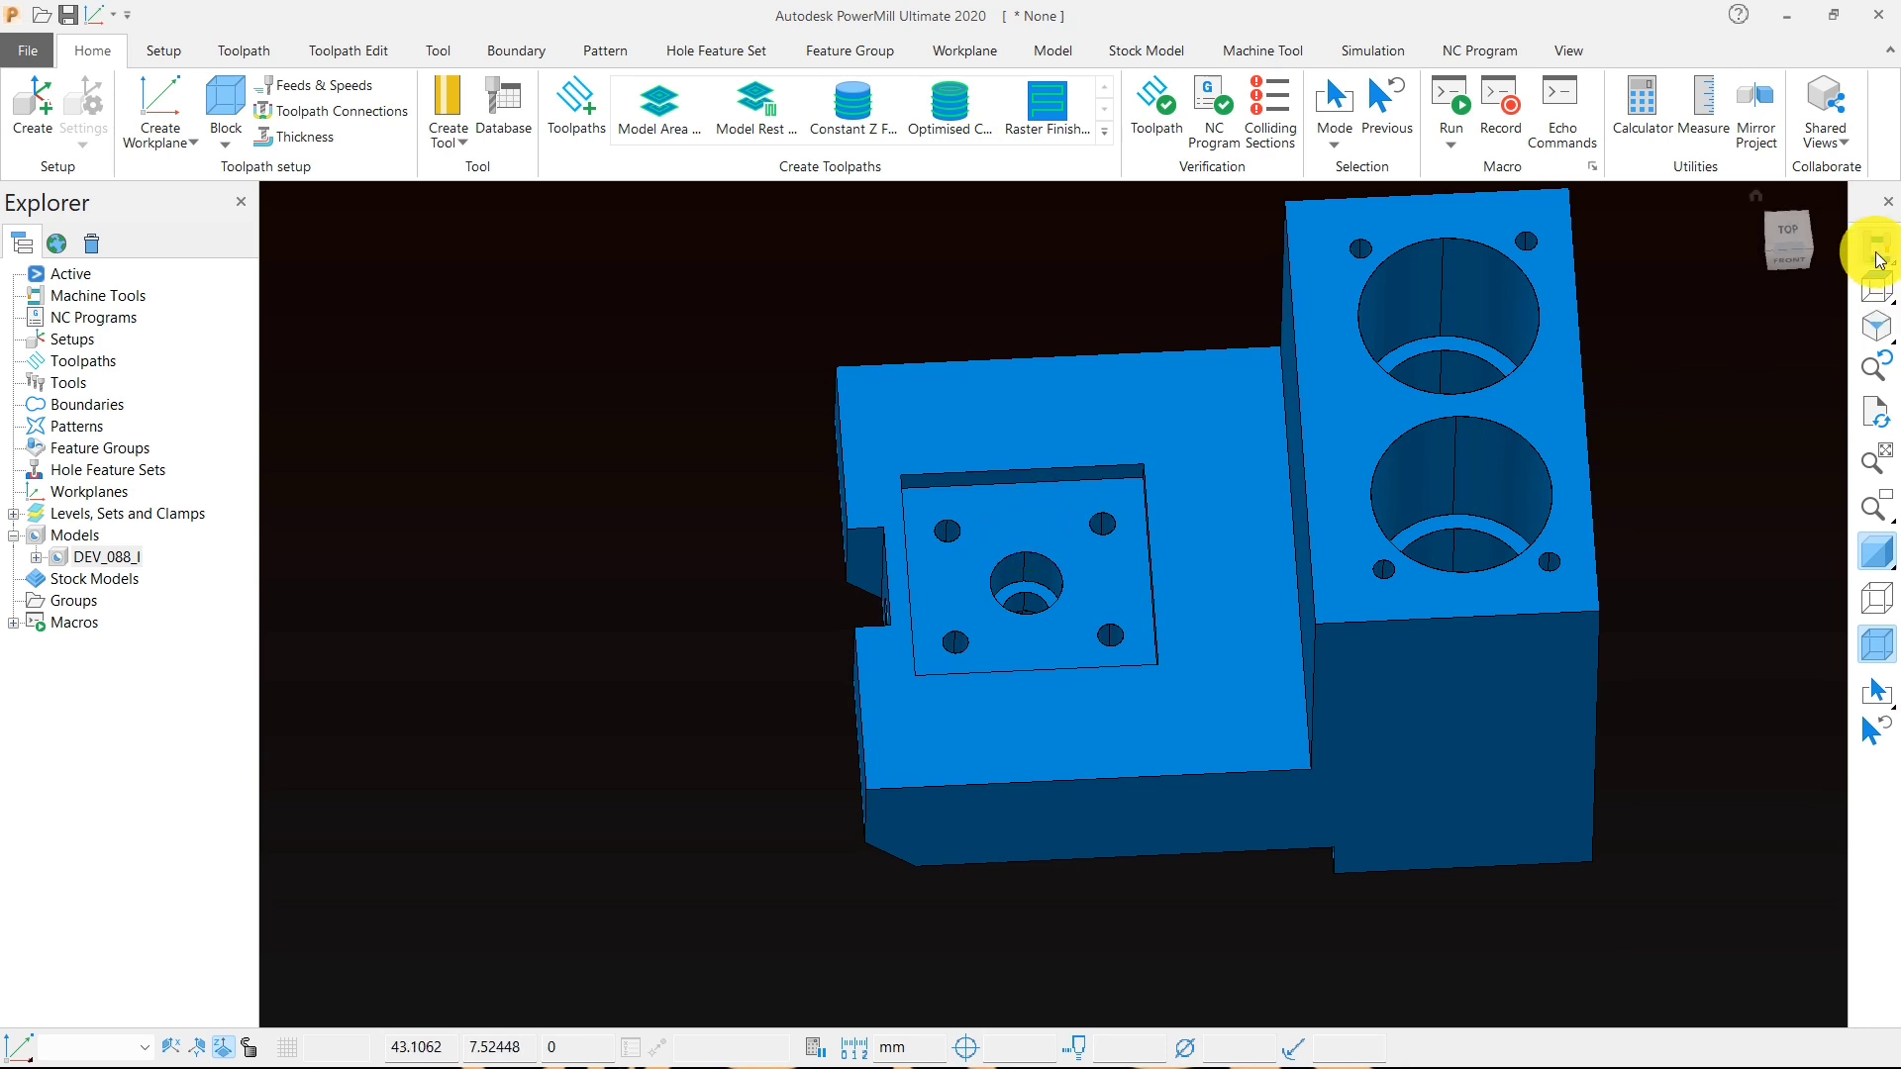
click(1876, 286)
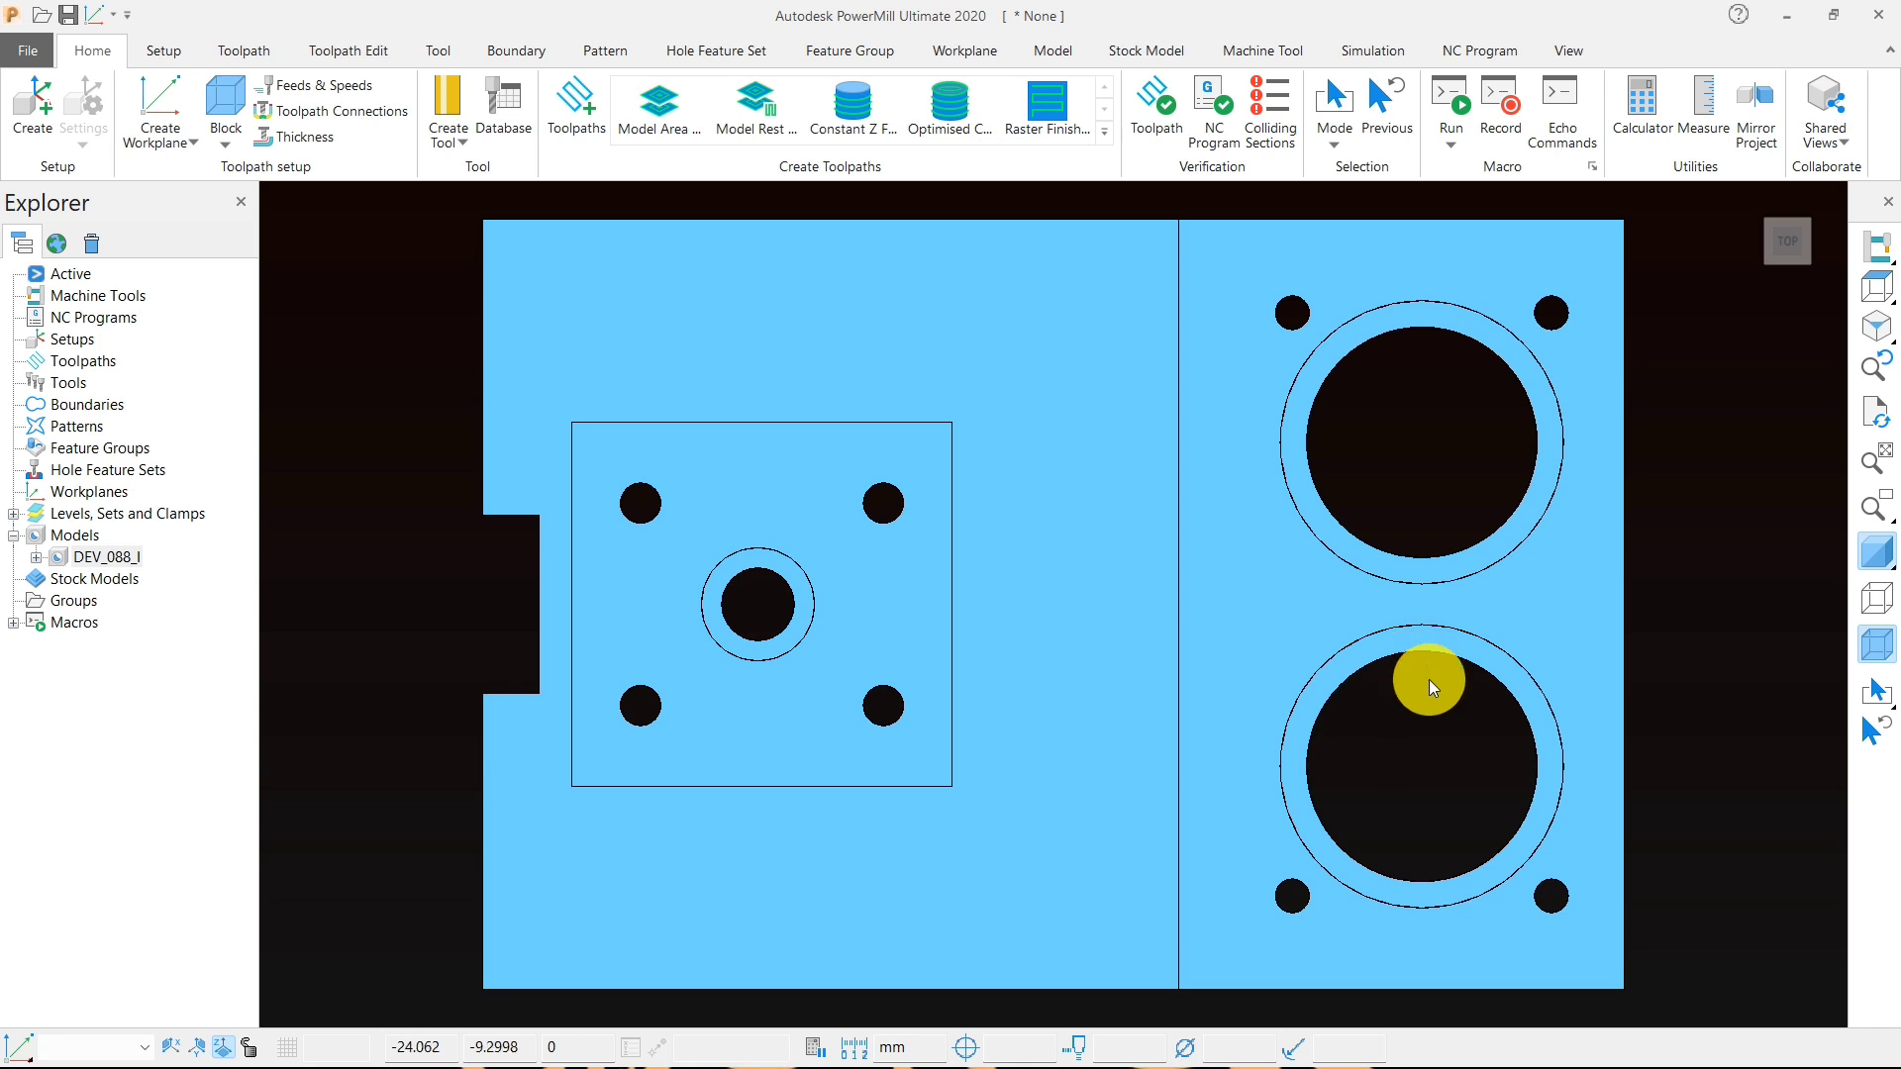
scroll(1429, 681, down, 2)
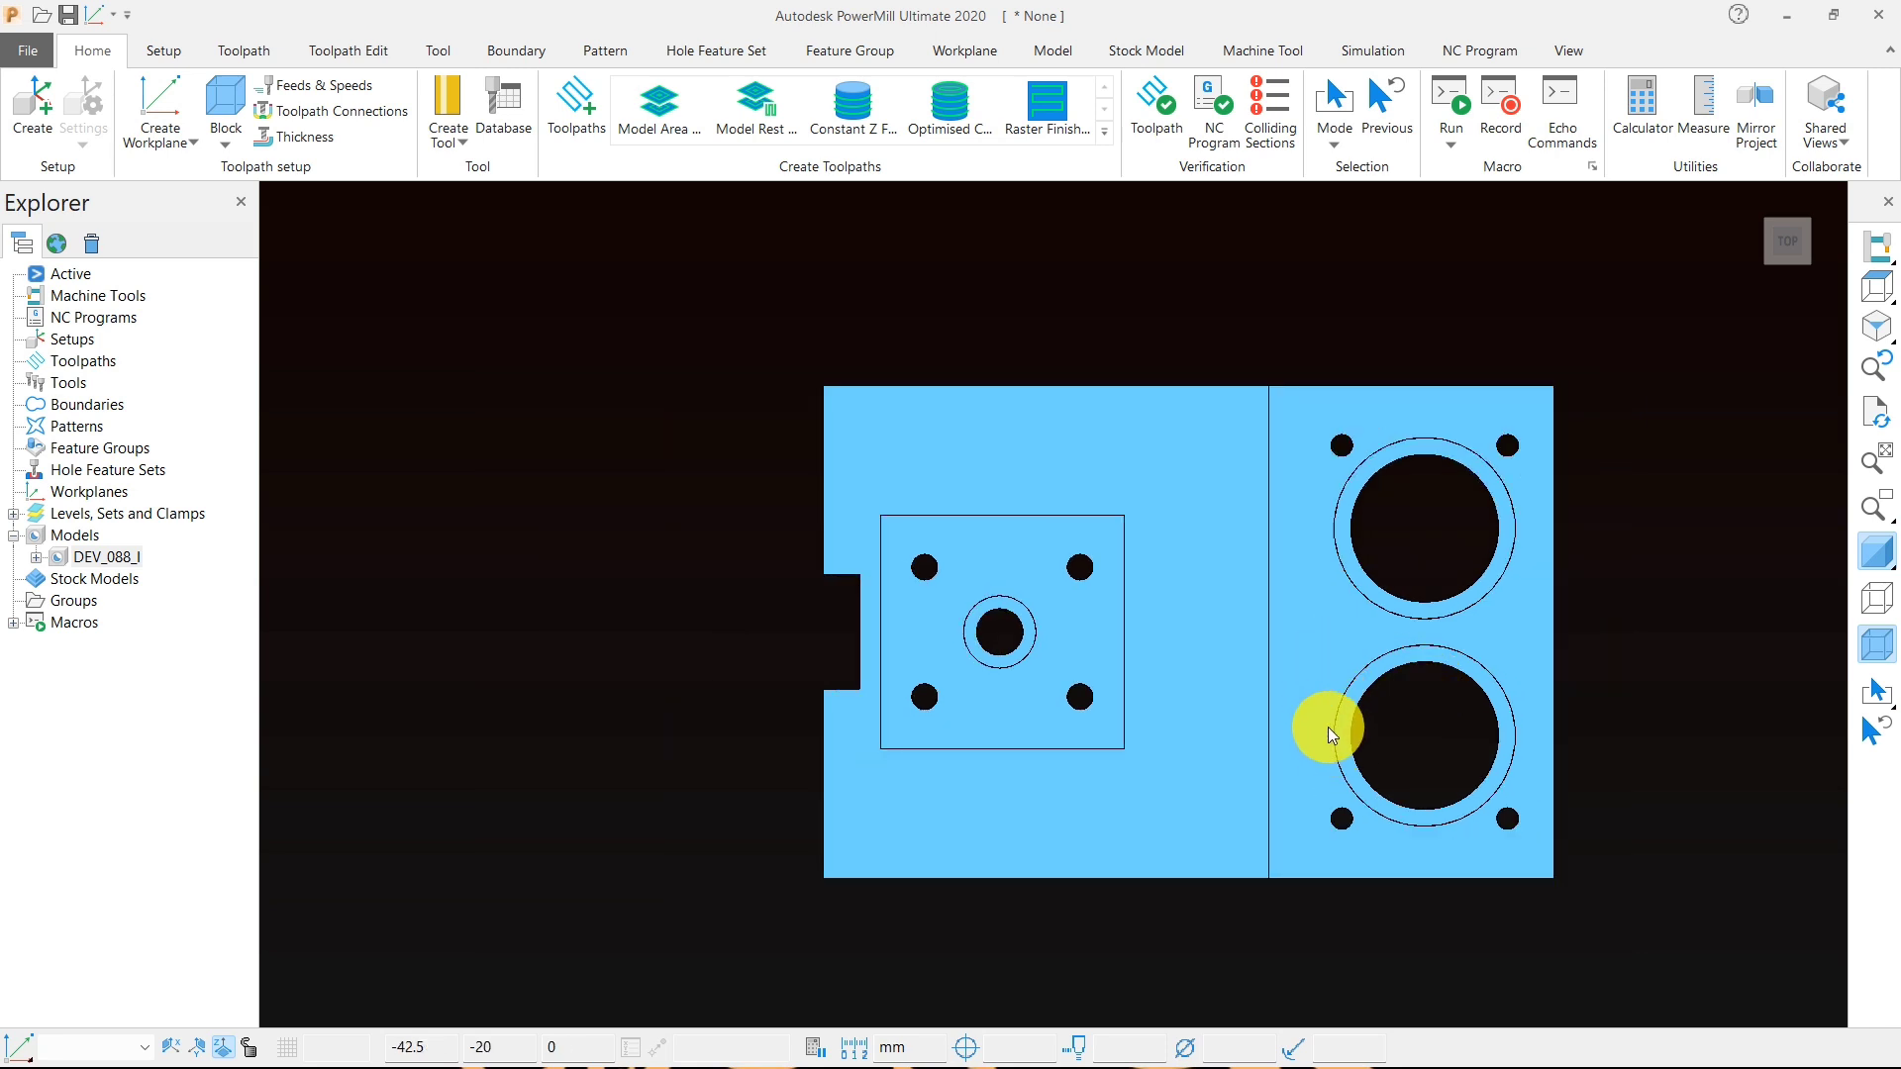
middle_drag(1328, 730, 1434, 585)
click(1886, 311)
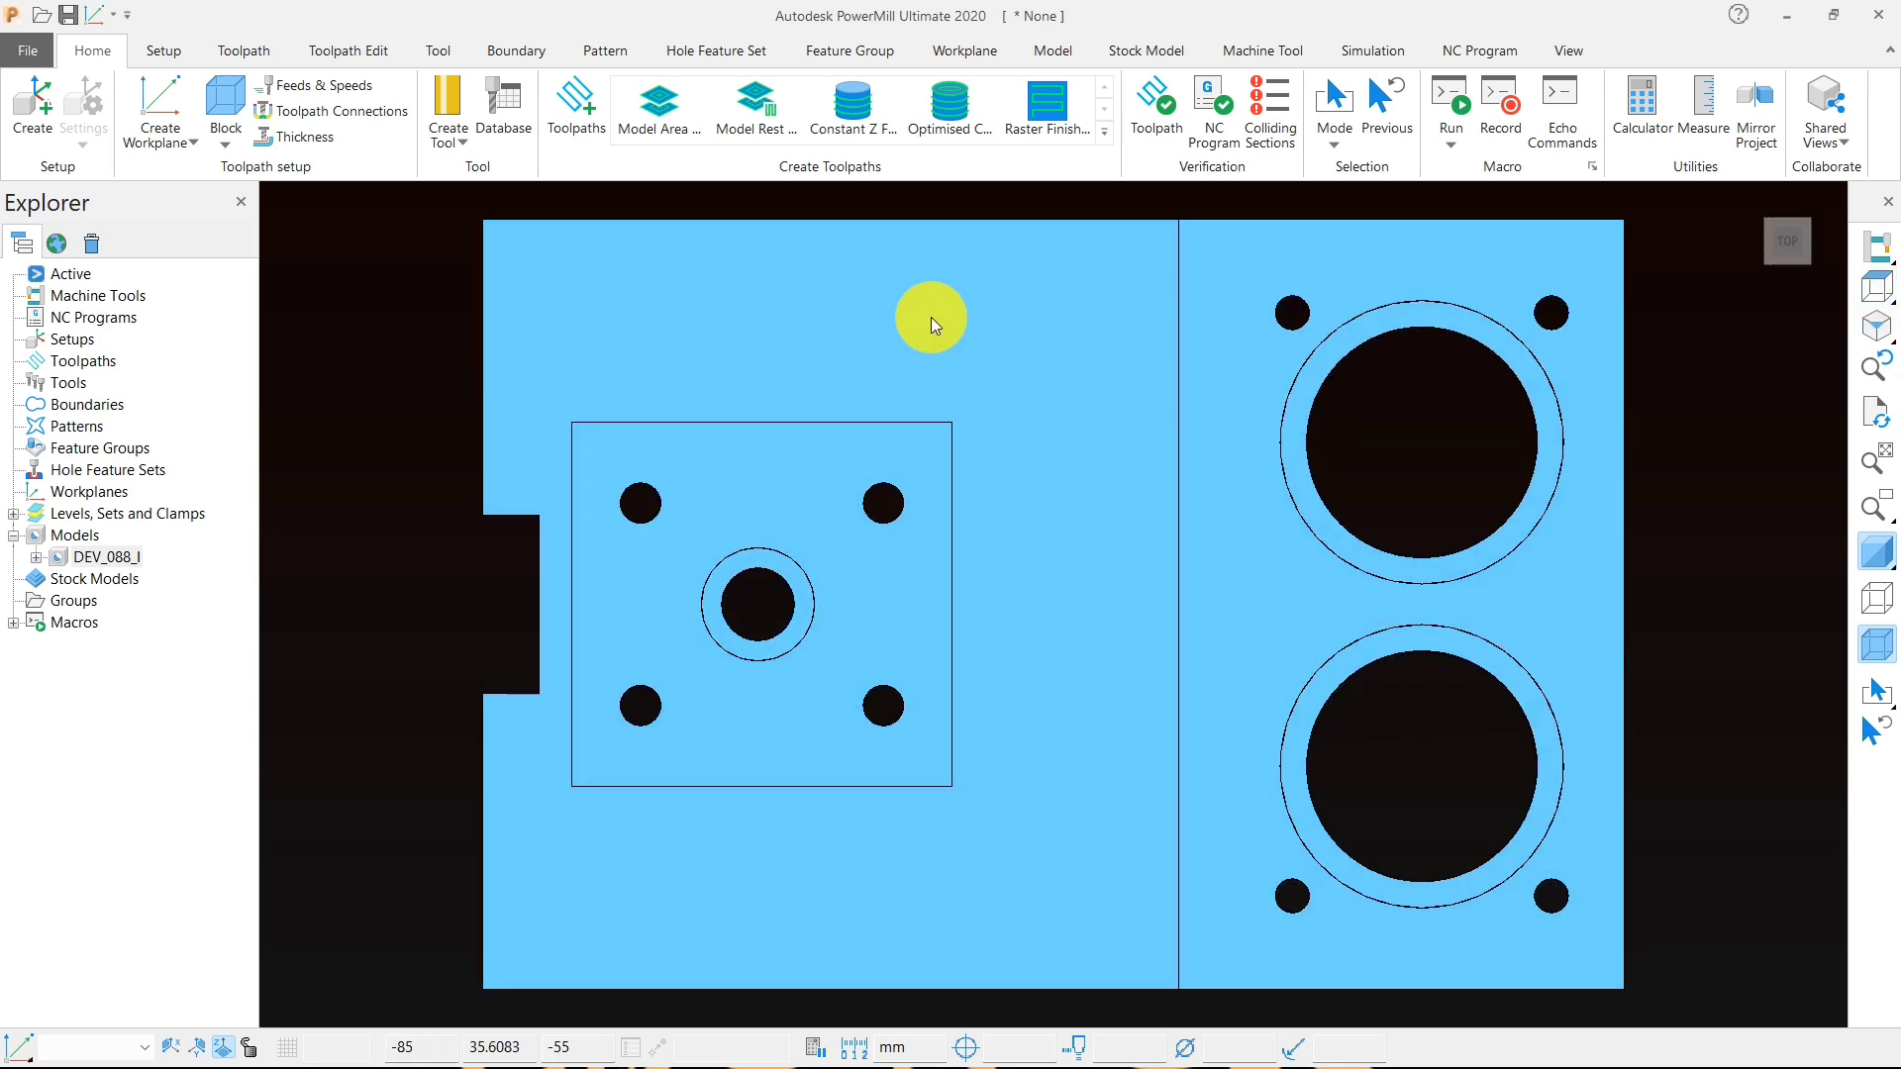
- Calculate a box block from the model with 0.1 tolerance and 0.0 expansion, and accept it
click(217, 103)
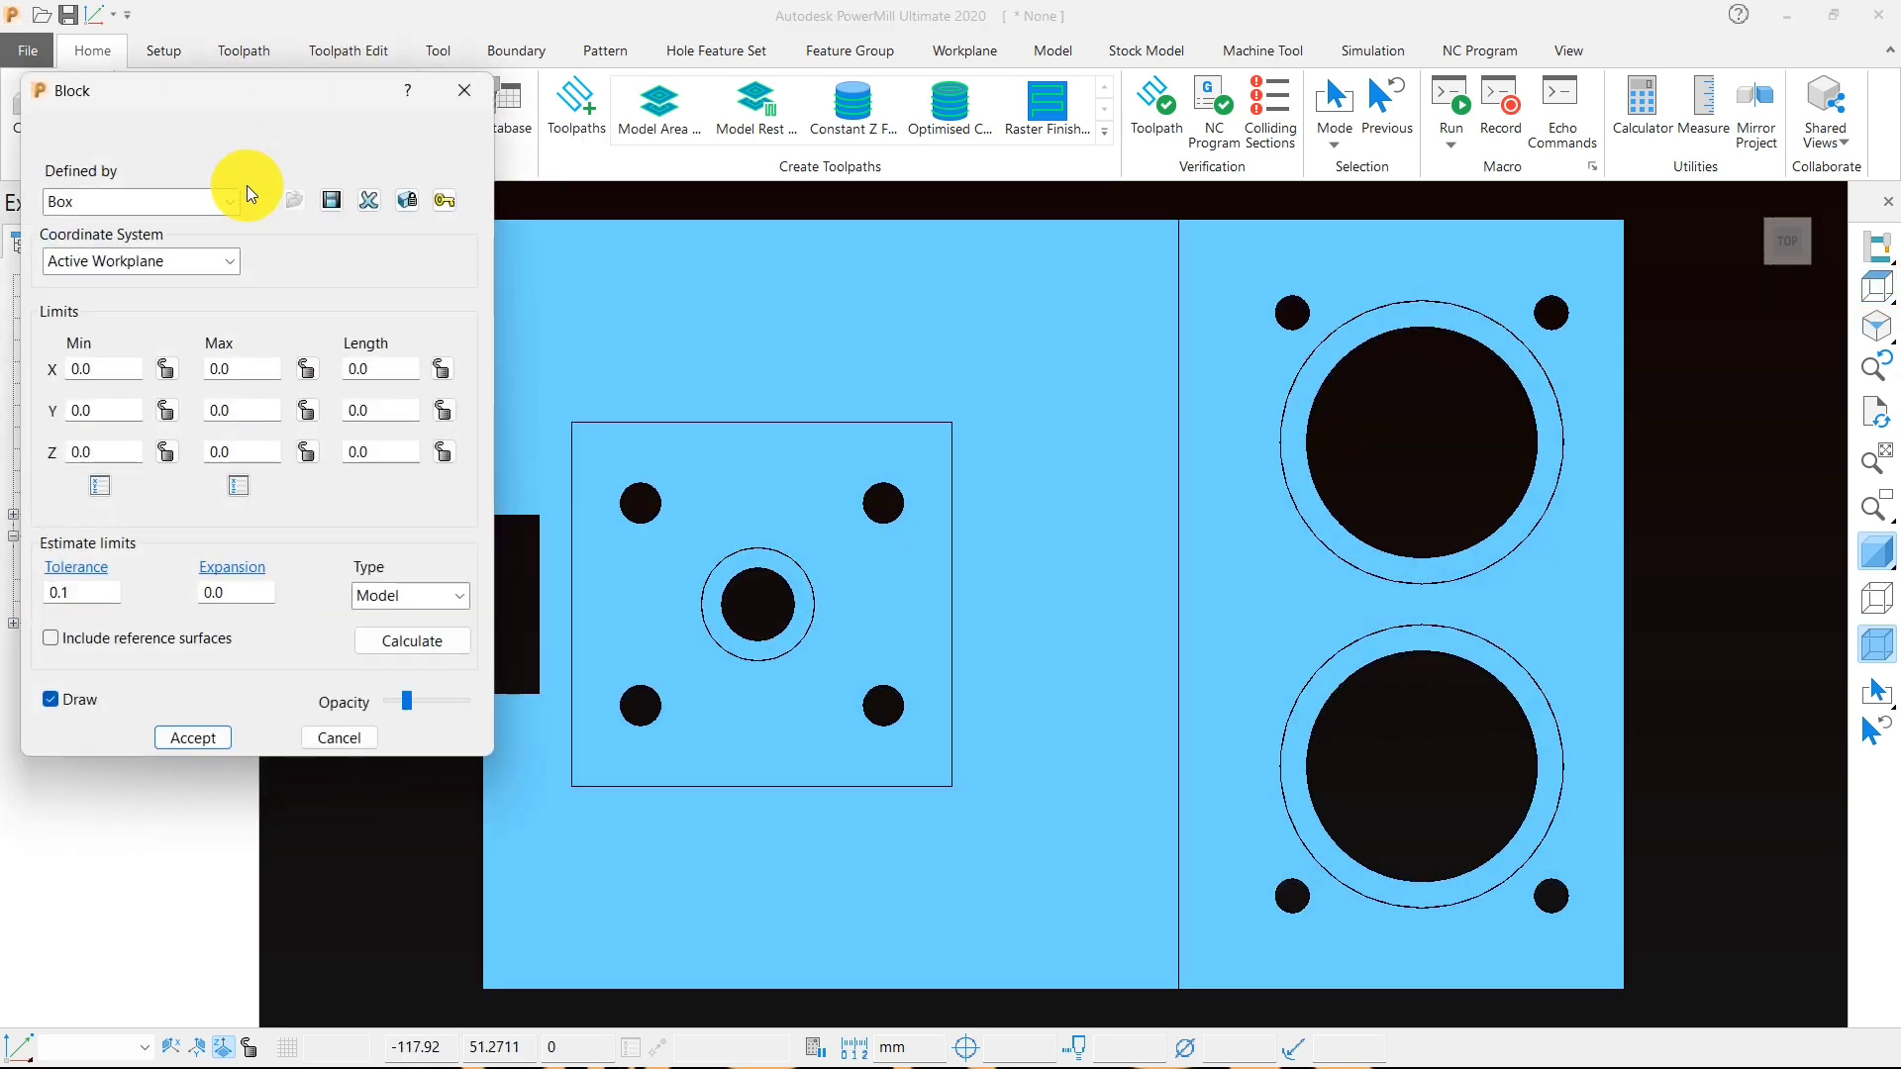
click(410, 645)
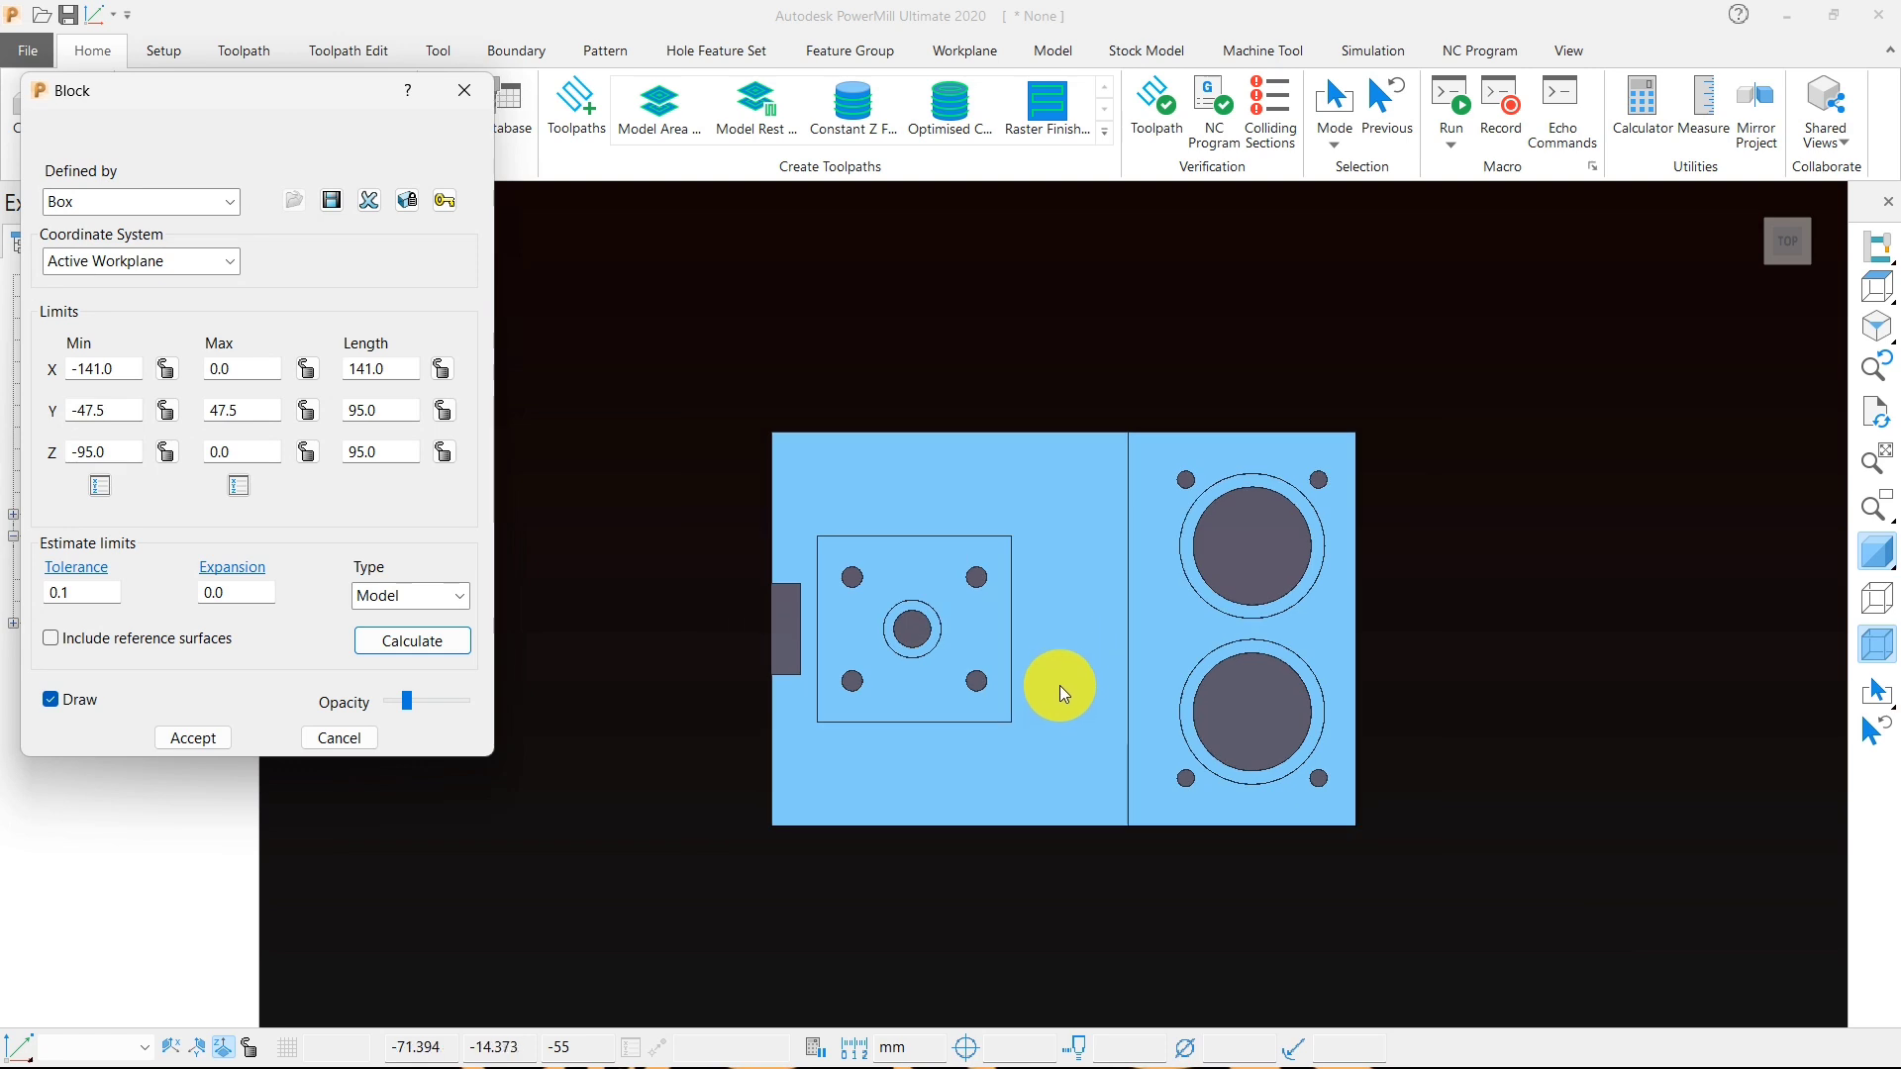
middle_drag(1060, 685, 1044, 547)
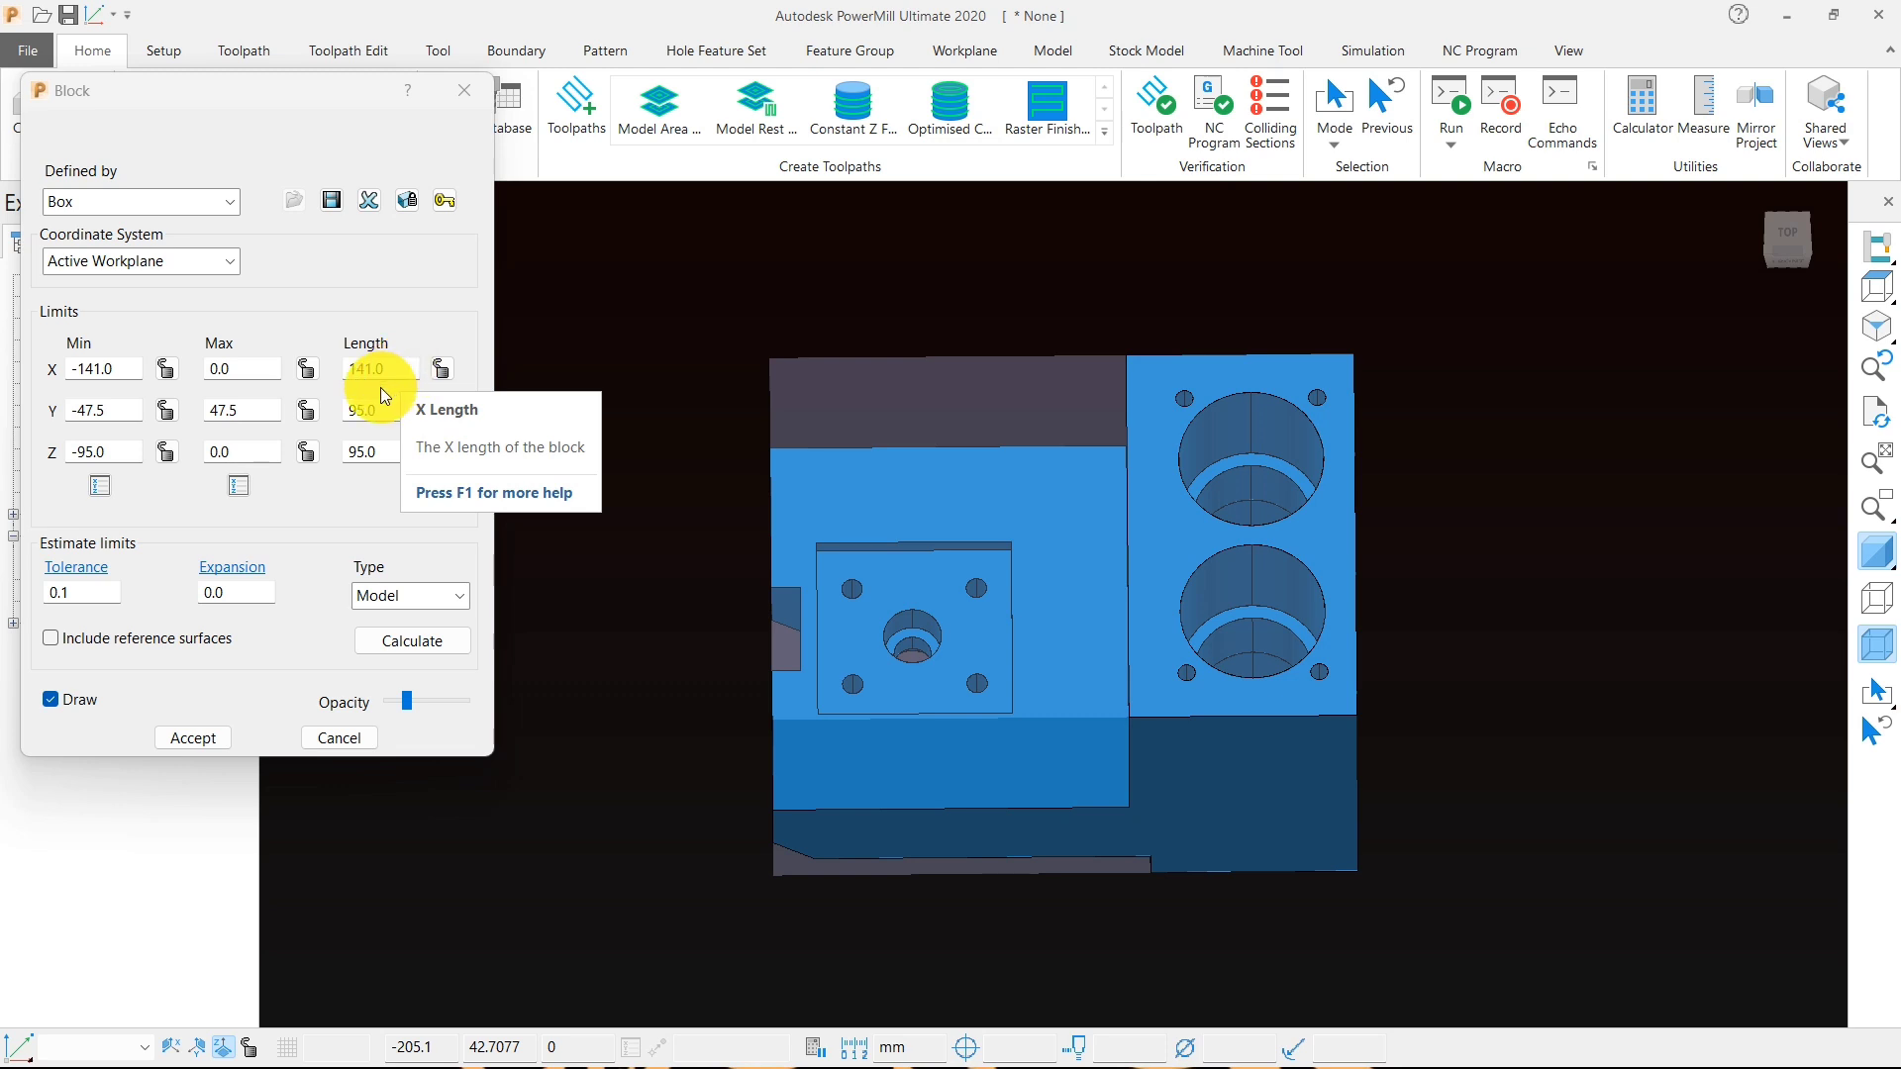
click(194, 737)
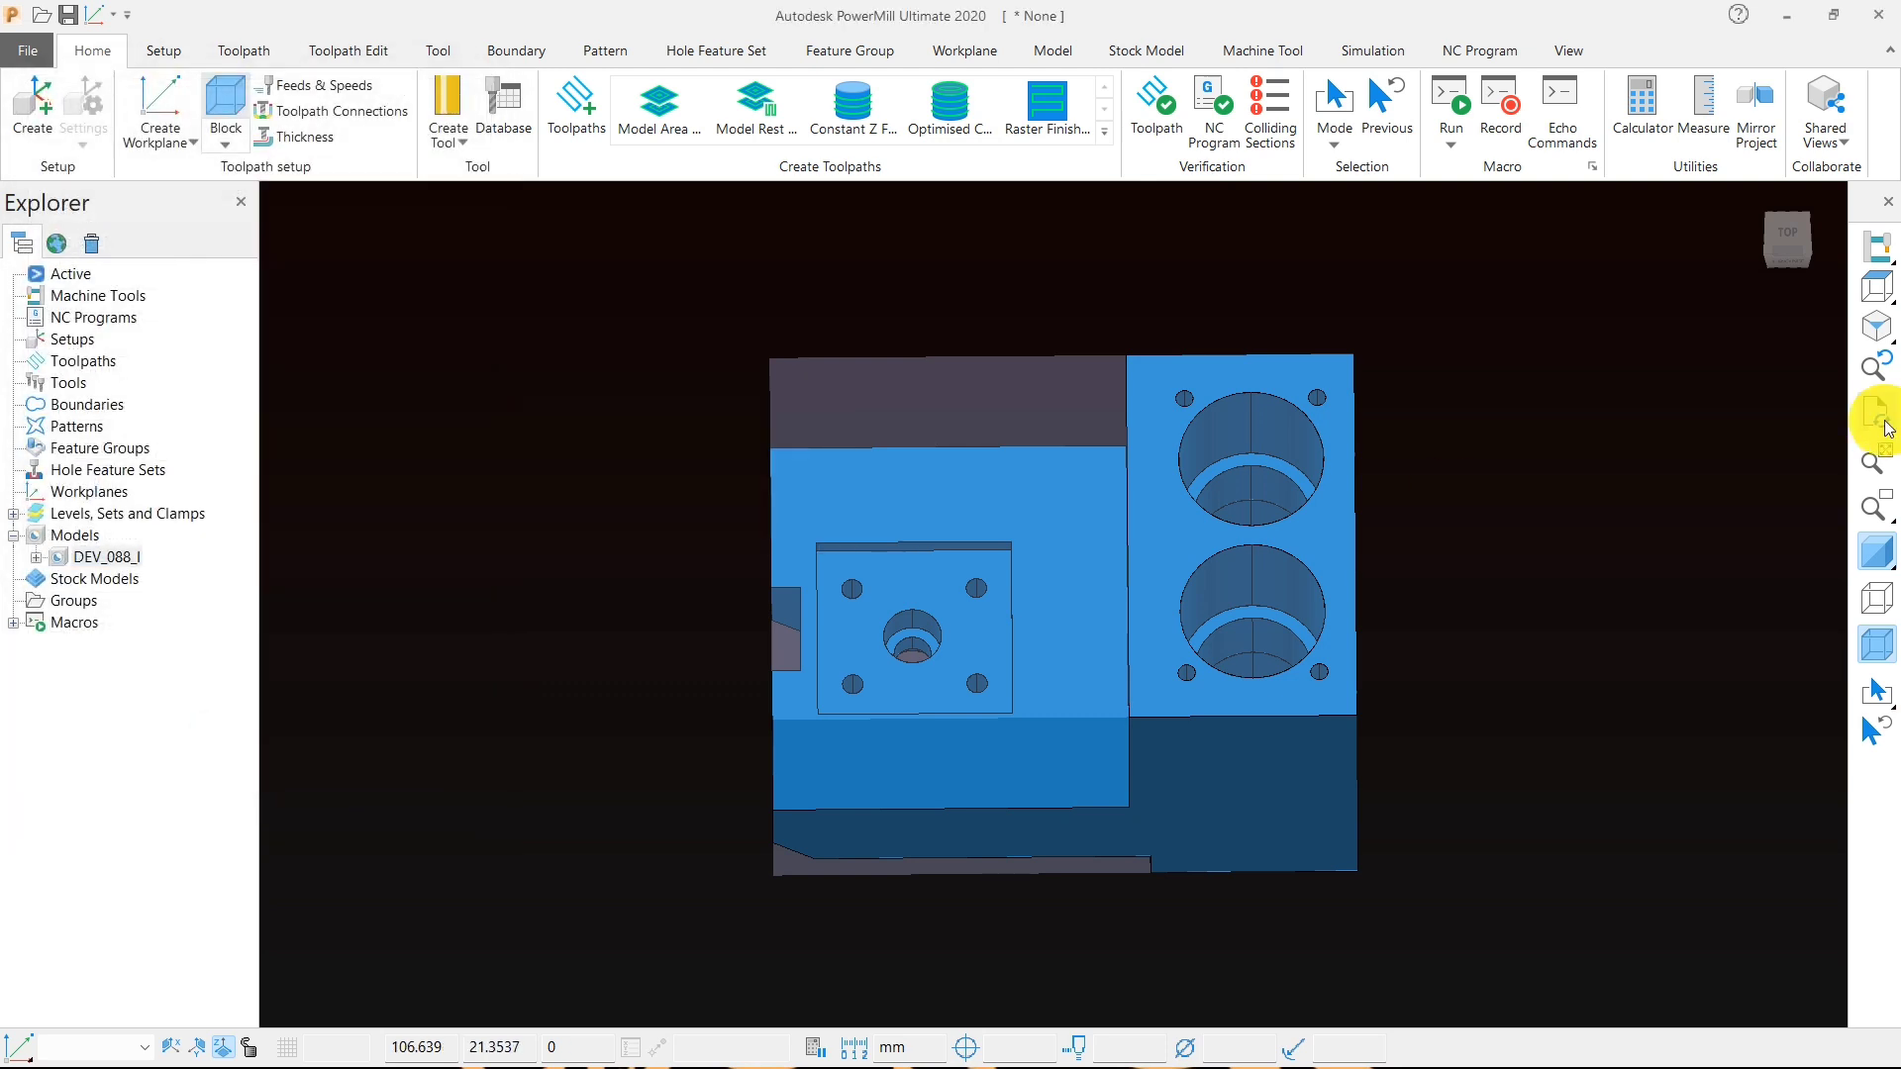
- Create a workplane at the centre of the block's top face and activate it
click(1874, 290)
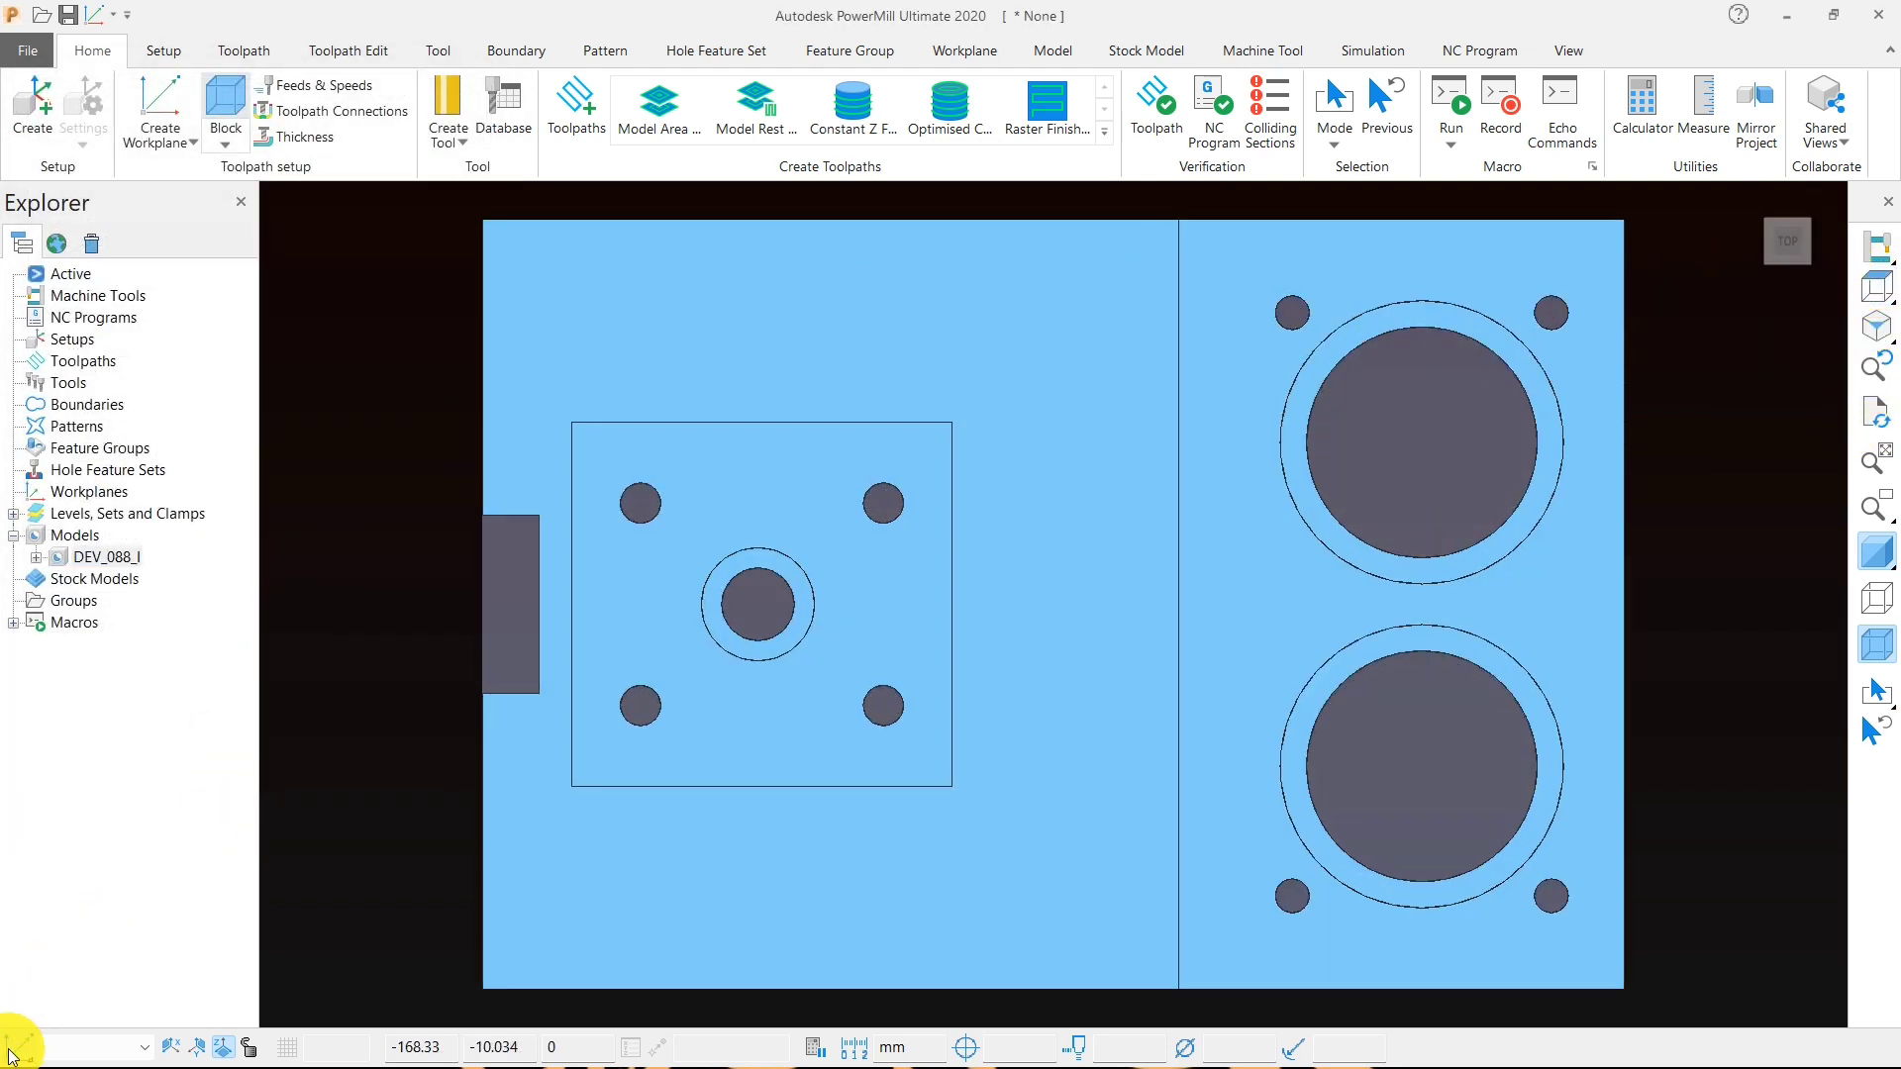
click(14, 1049)
click(21, 860)
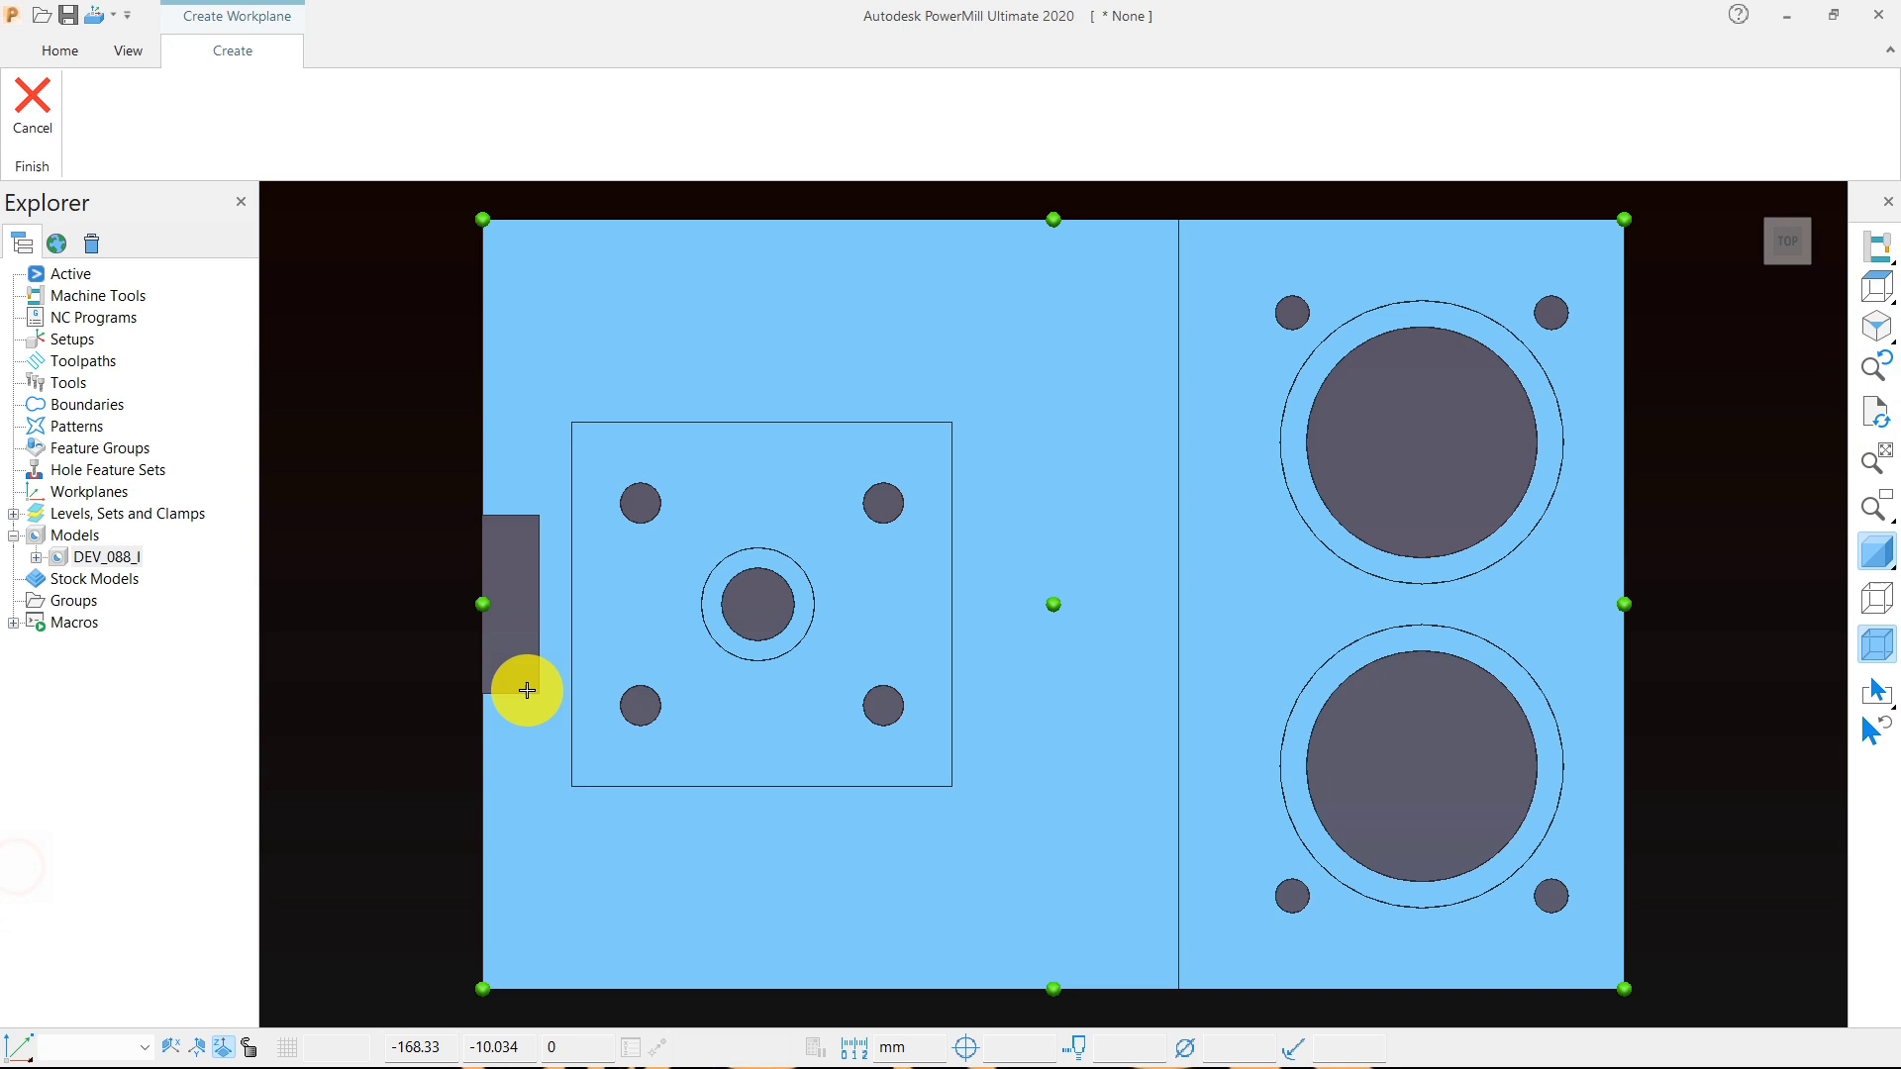
click(1032, 604)
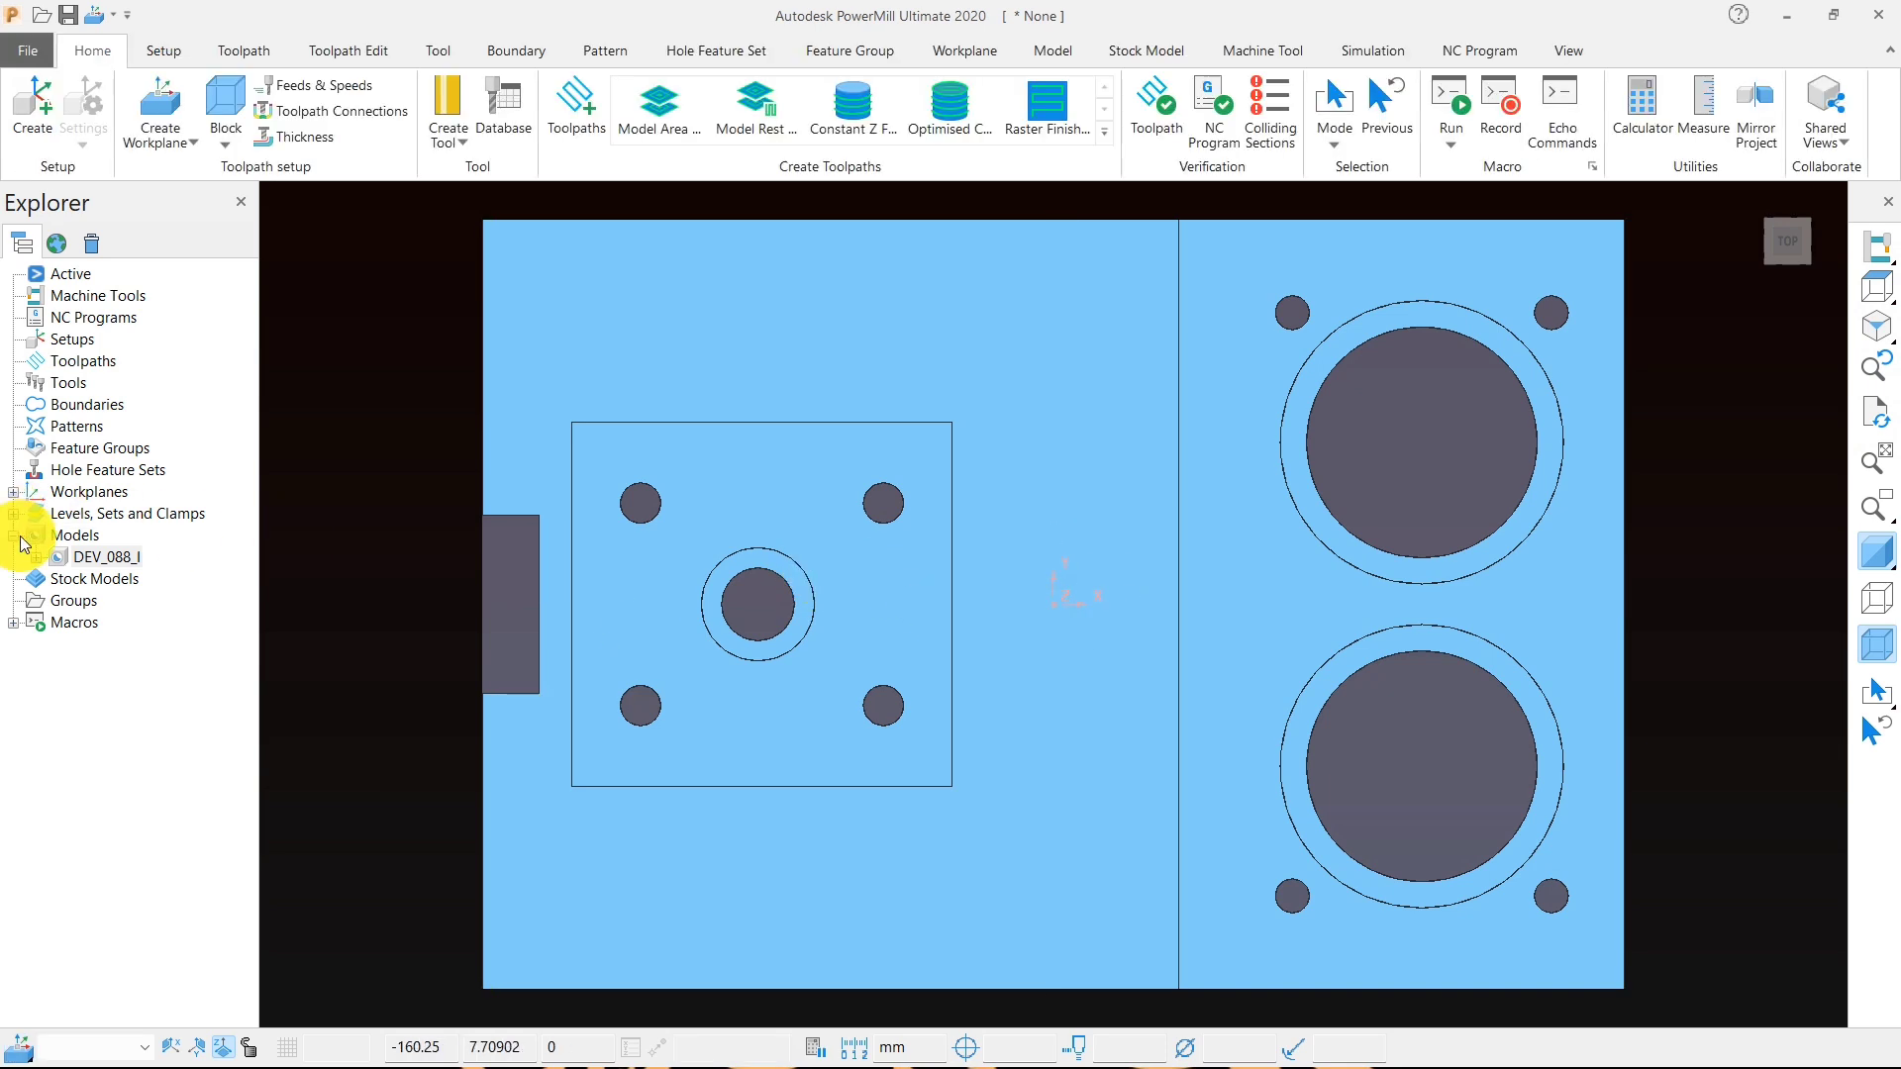
click(13, 492)
right_click(95, 513)
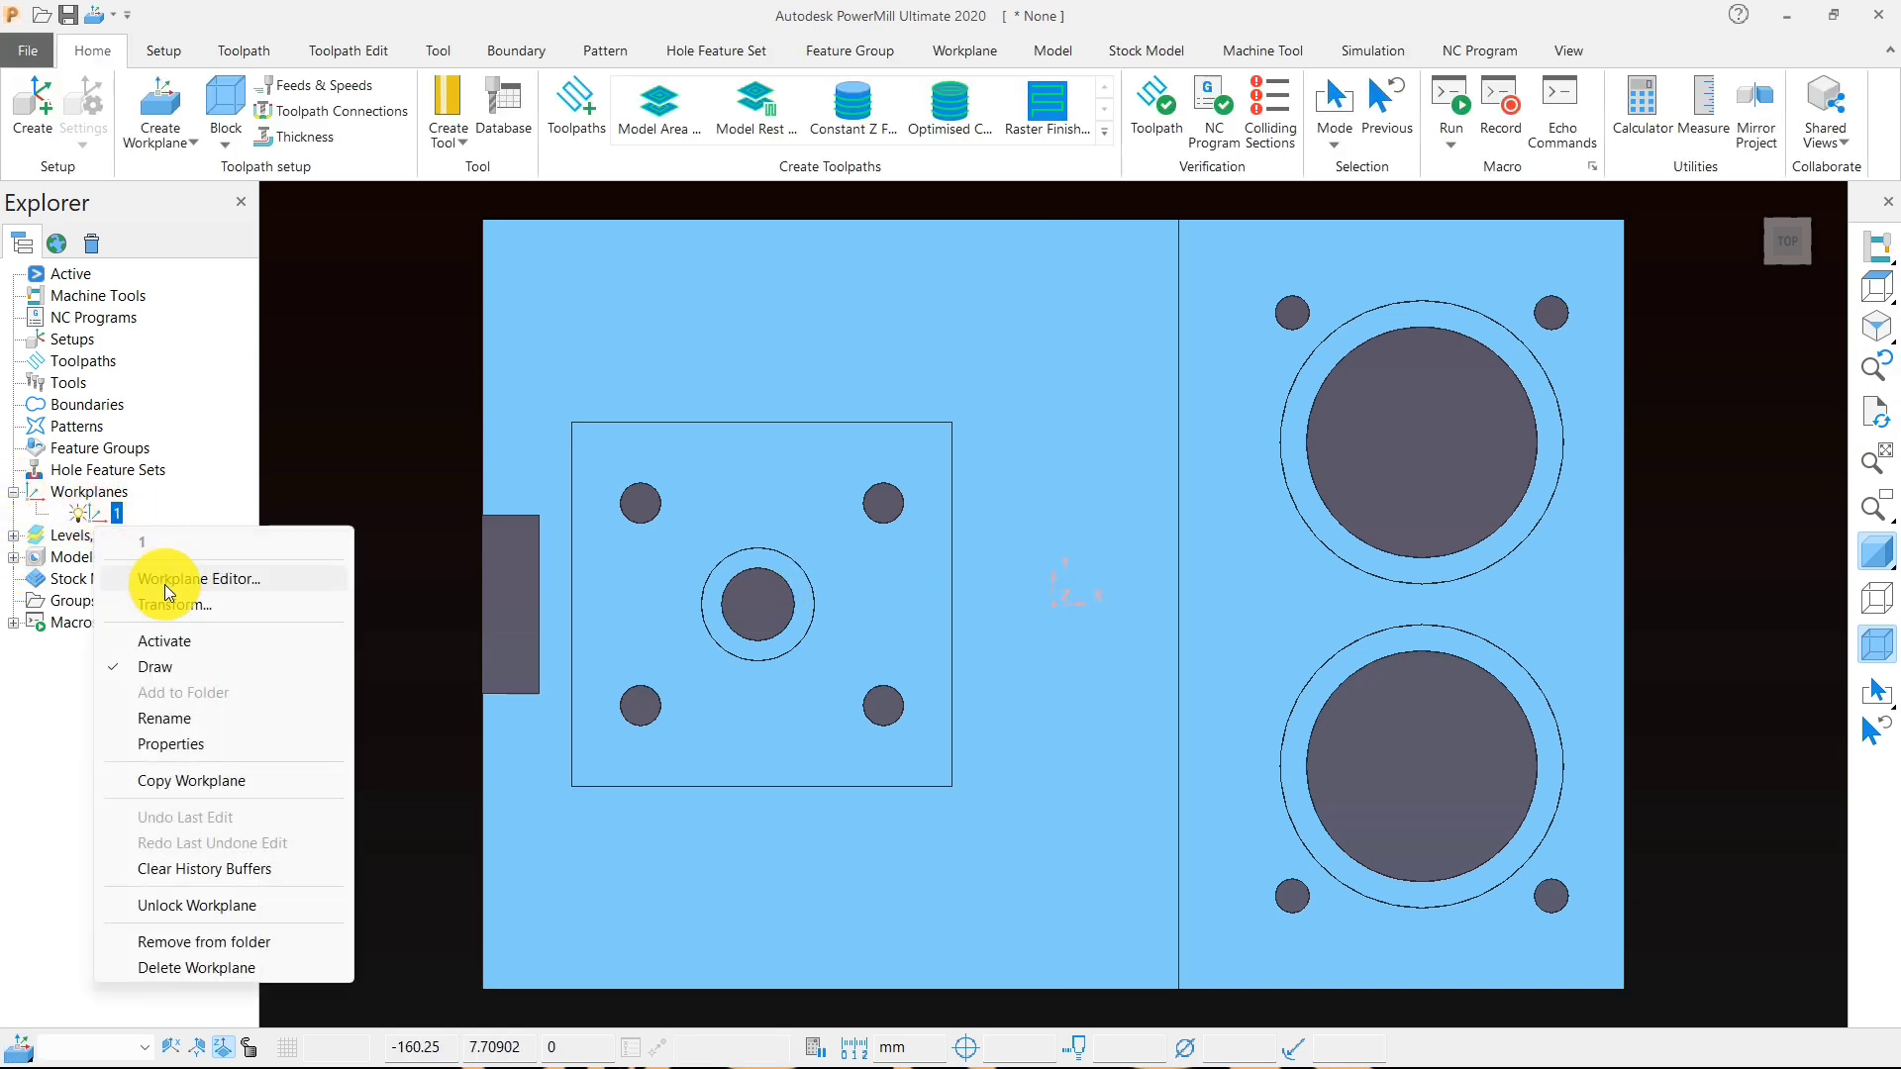
click(164, 640)
- Recalculate the box block around the model relative to the active workplane and accept it
click(224, 124)
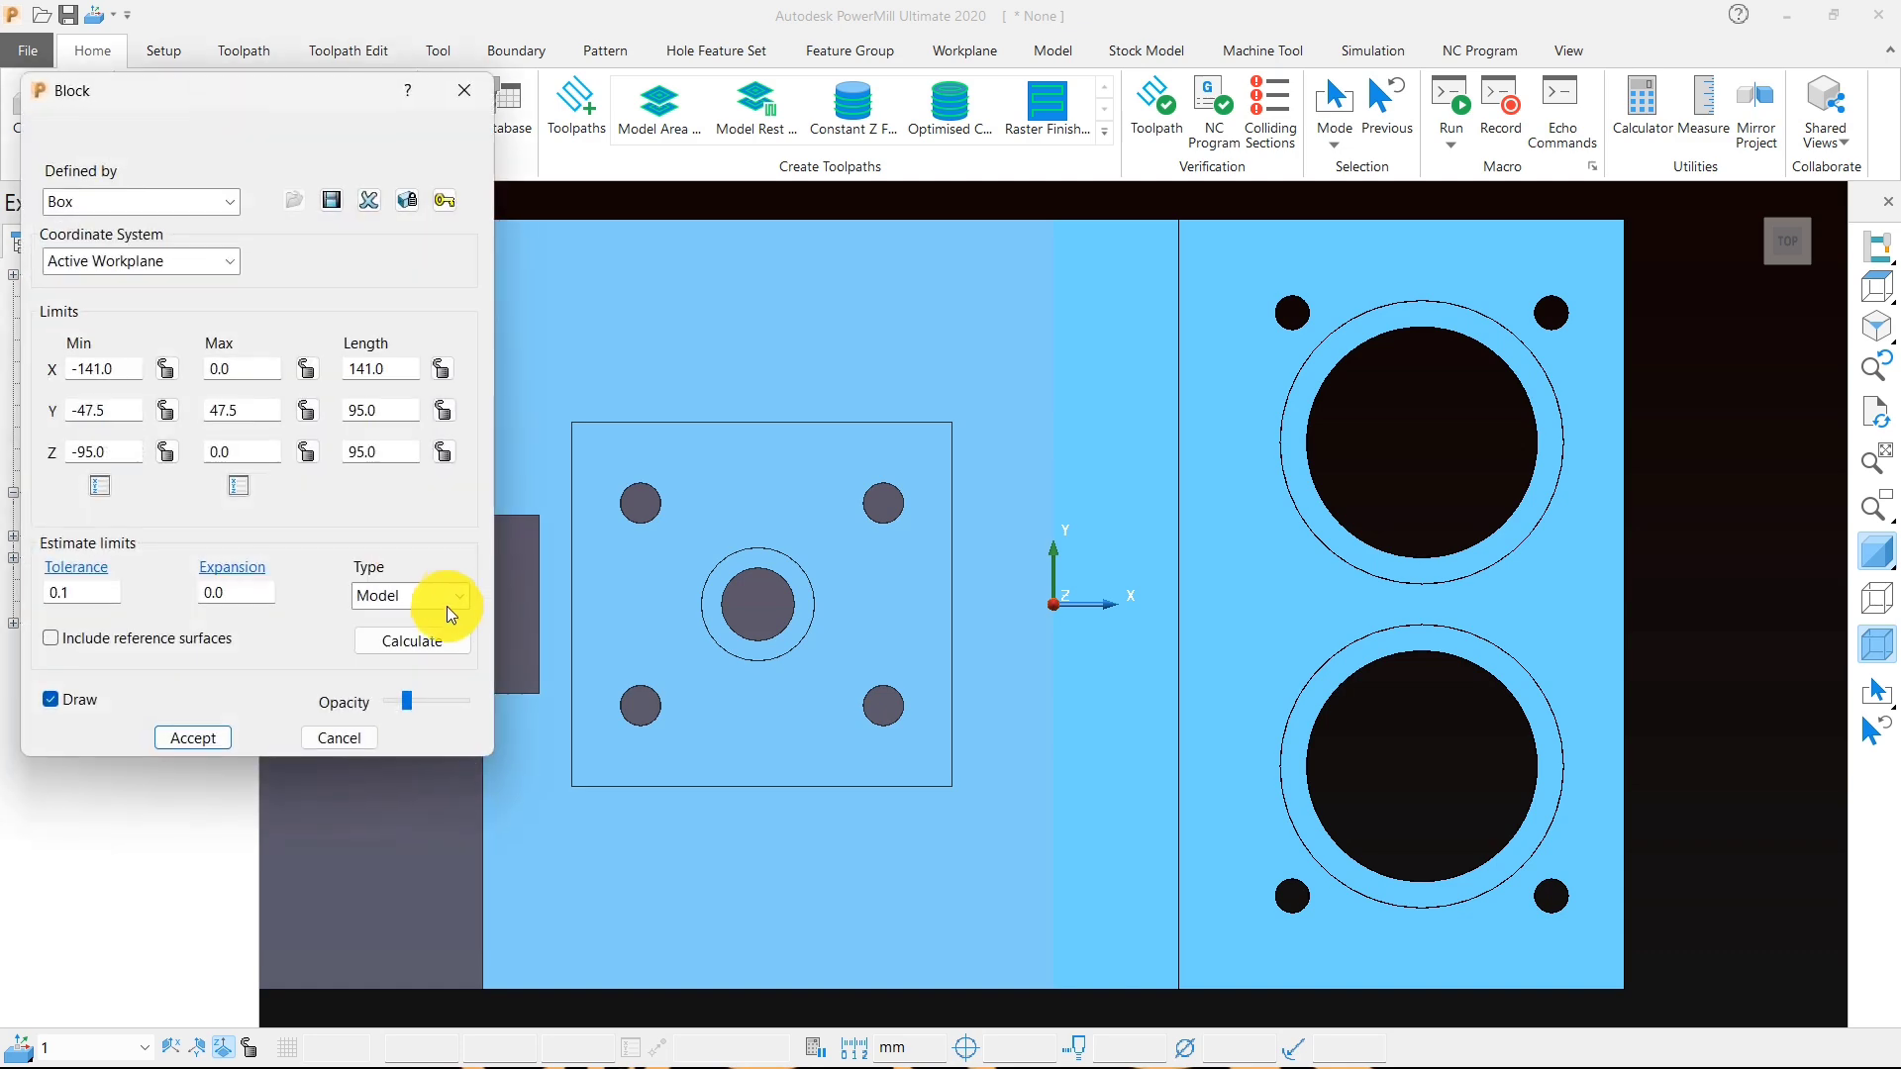
click(410, 641)
click(193, 738)
middle_drag(1033, 602, 1030, 423)
scroll(1061, 416, up, 5)
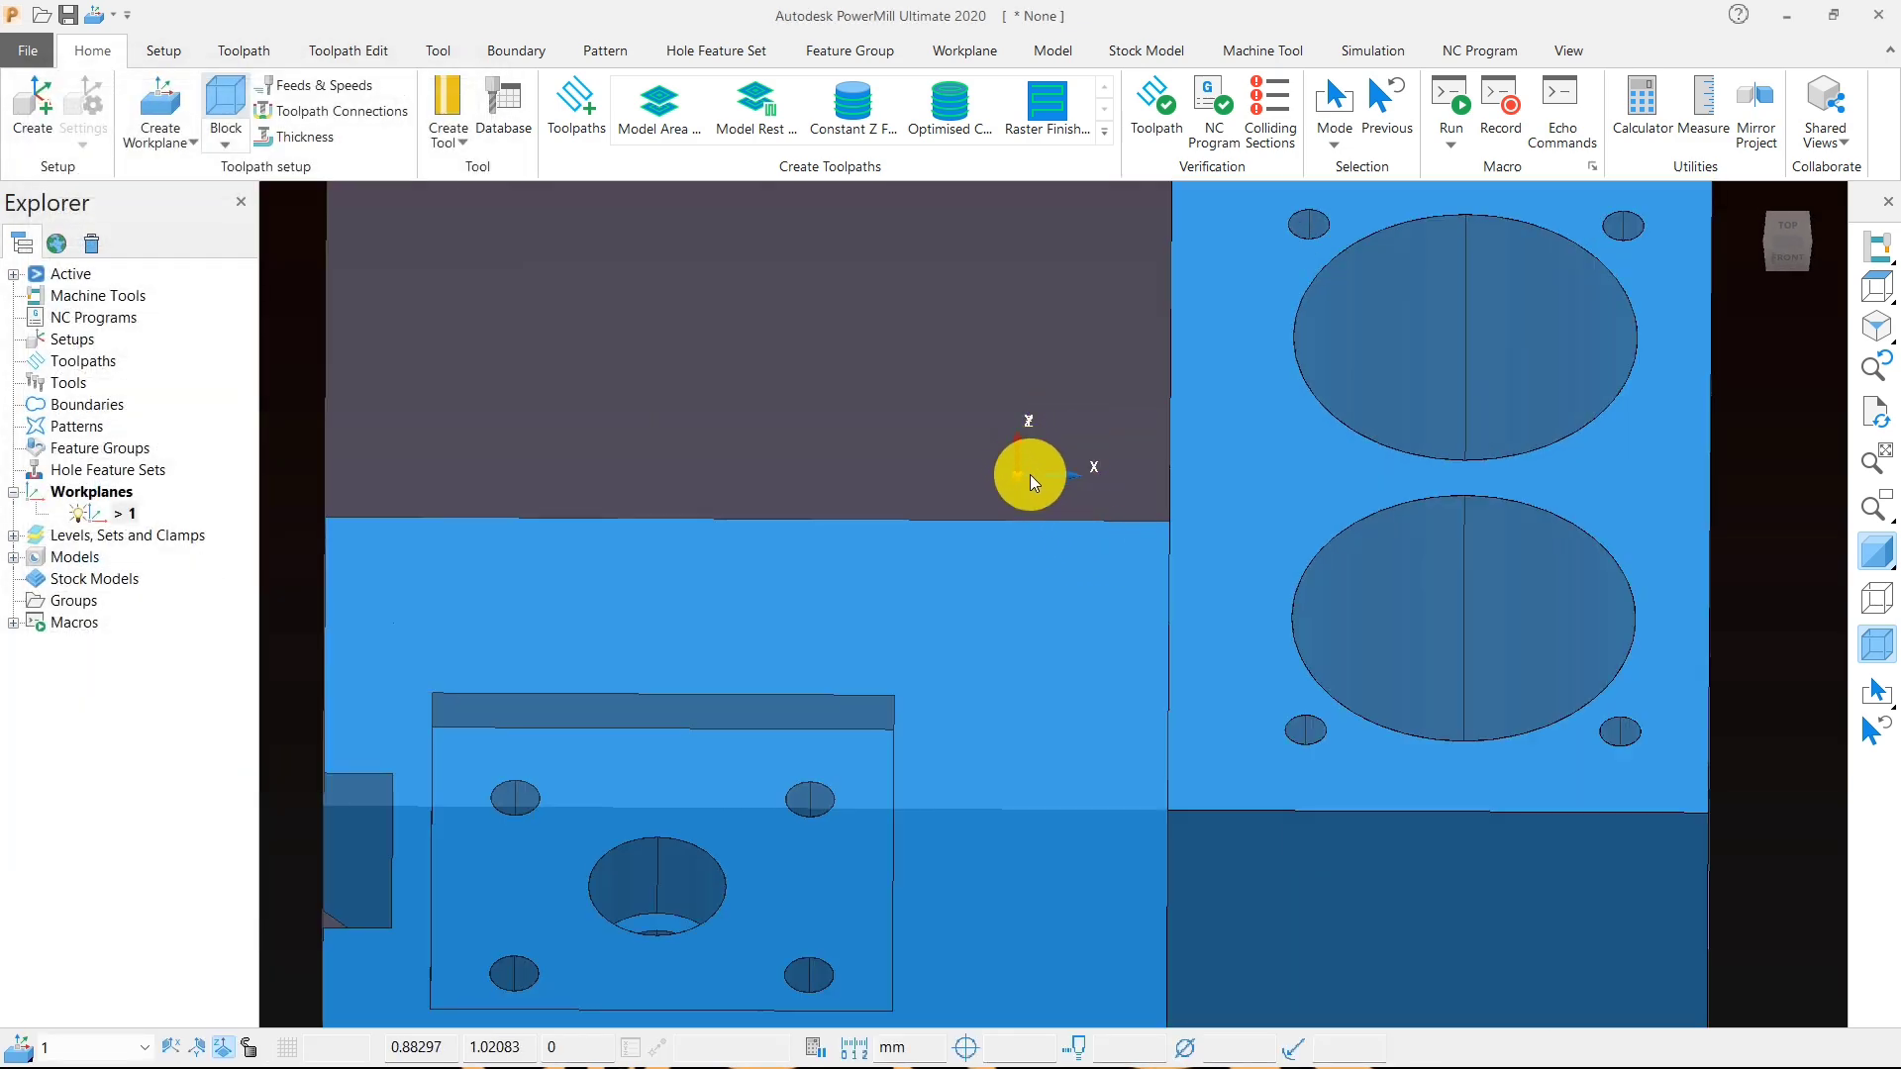
scroll(1030, 474, down, 3)
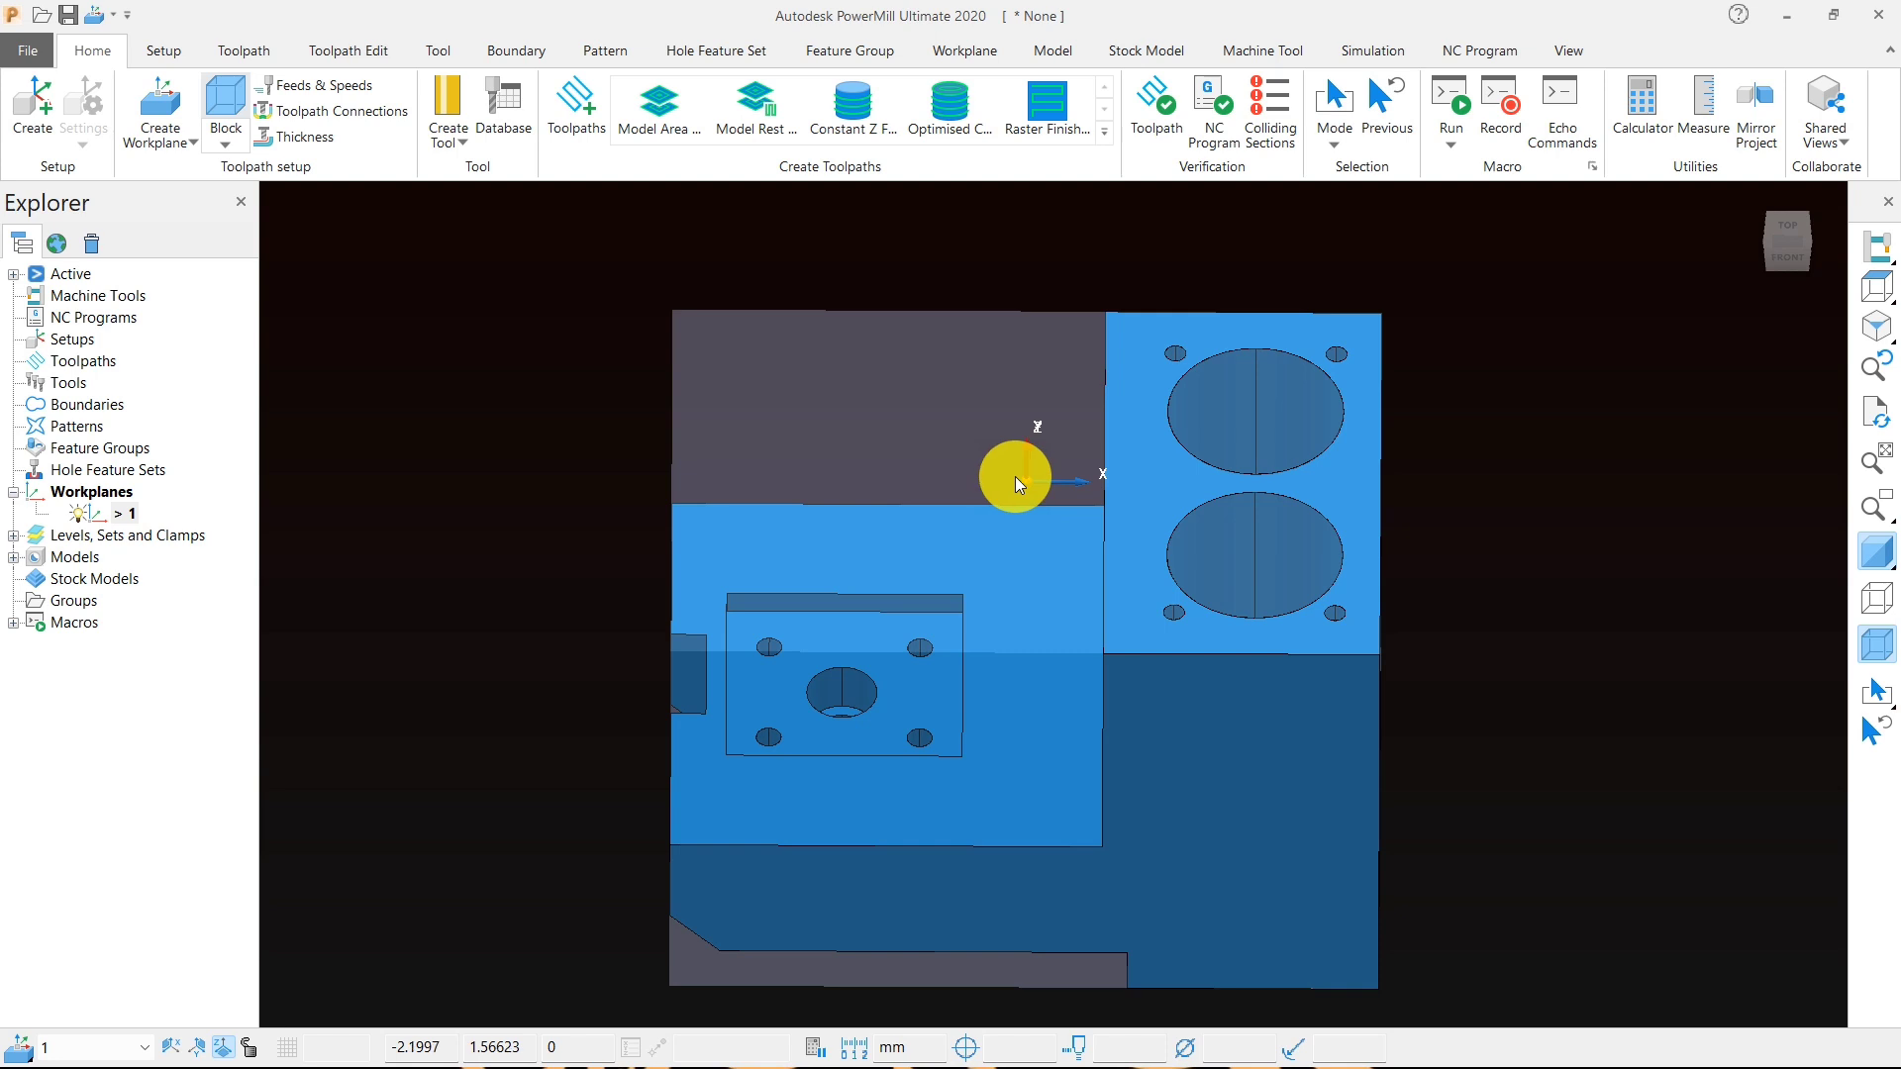
middle_drag(912, 733, 1074, 698)
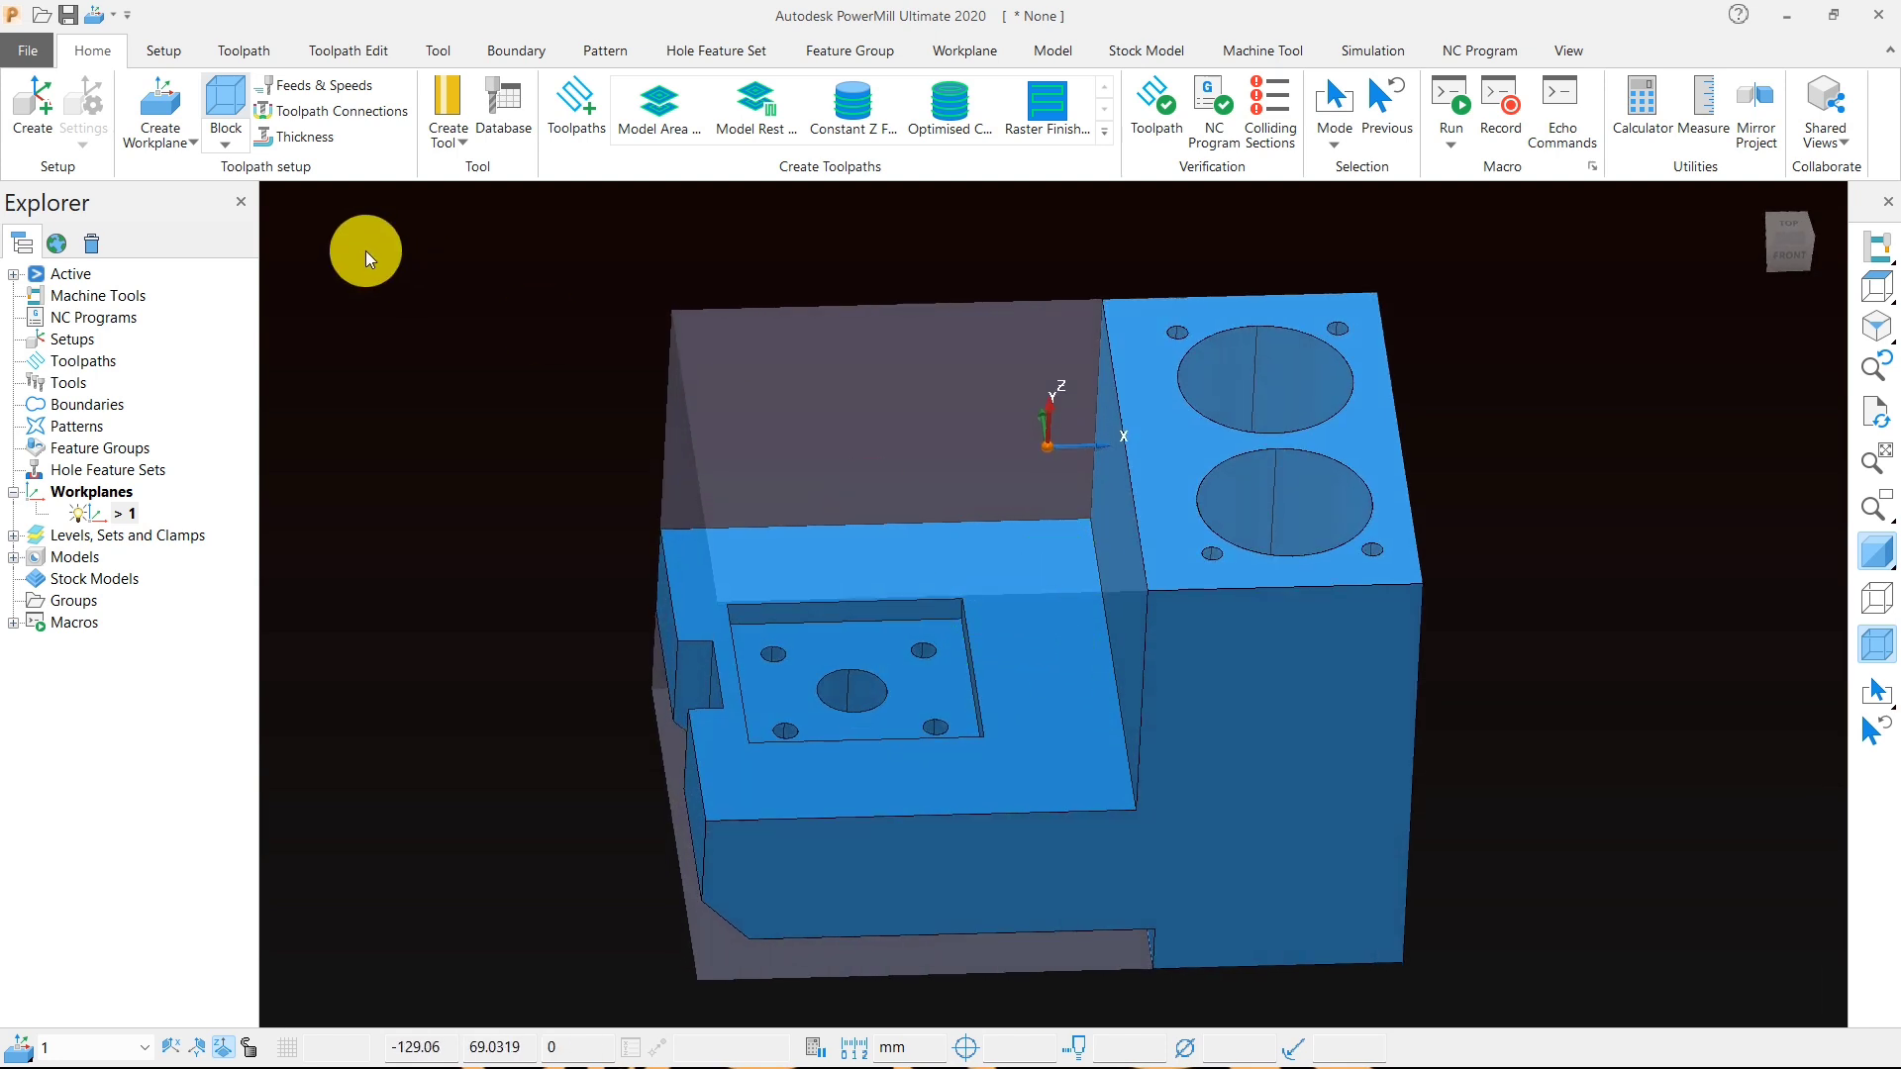
- Compare the block at full and reduced opacity with the model's shading hidden, and restore the shading
click(224, 99)
drag(406, 700, 509, 722)
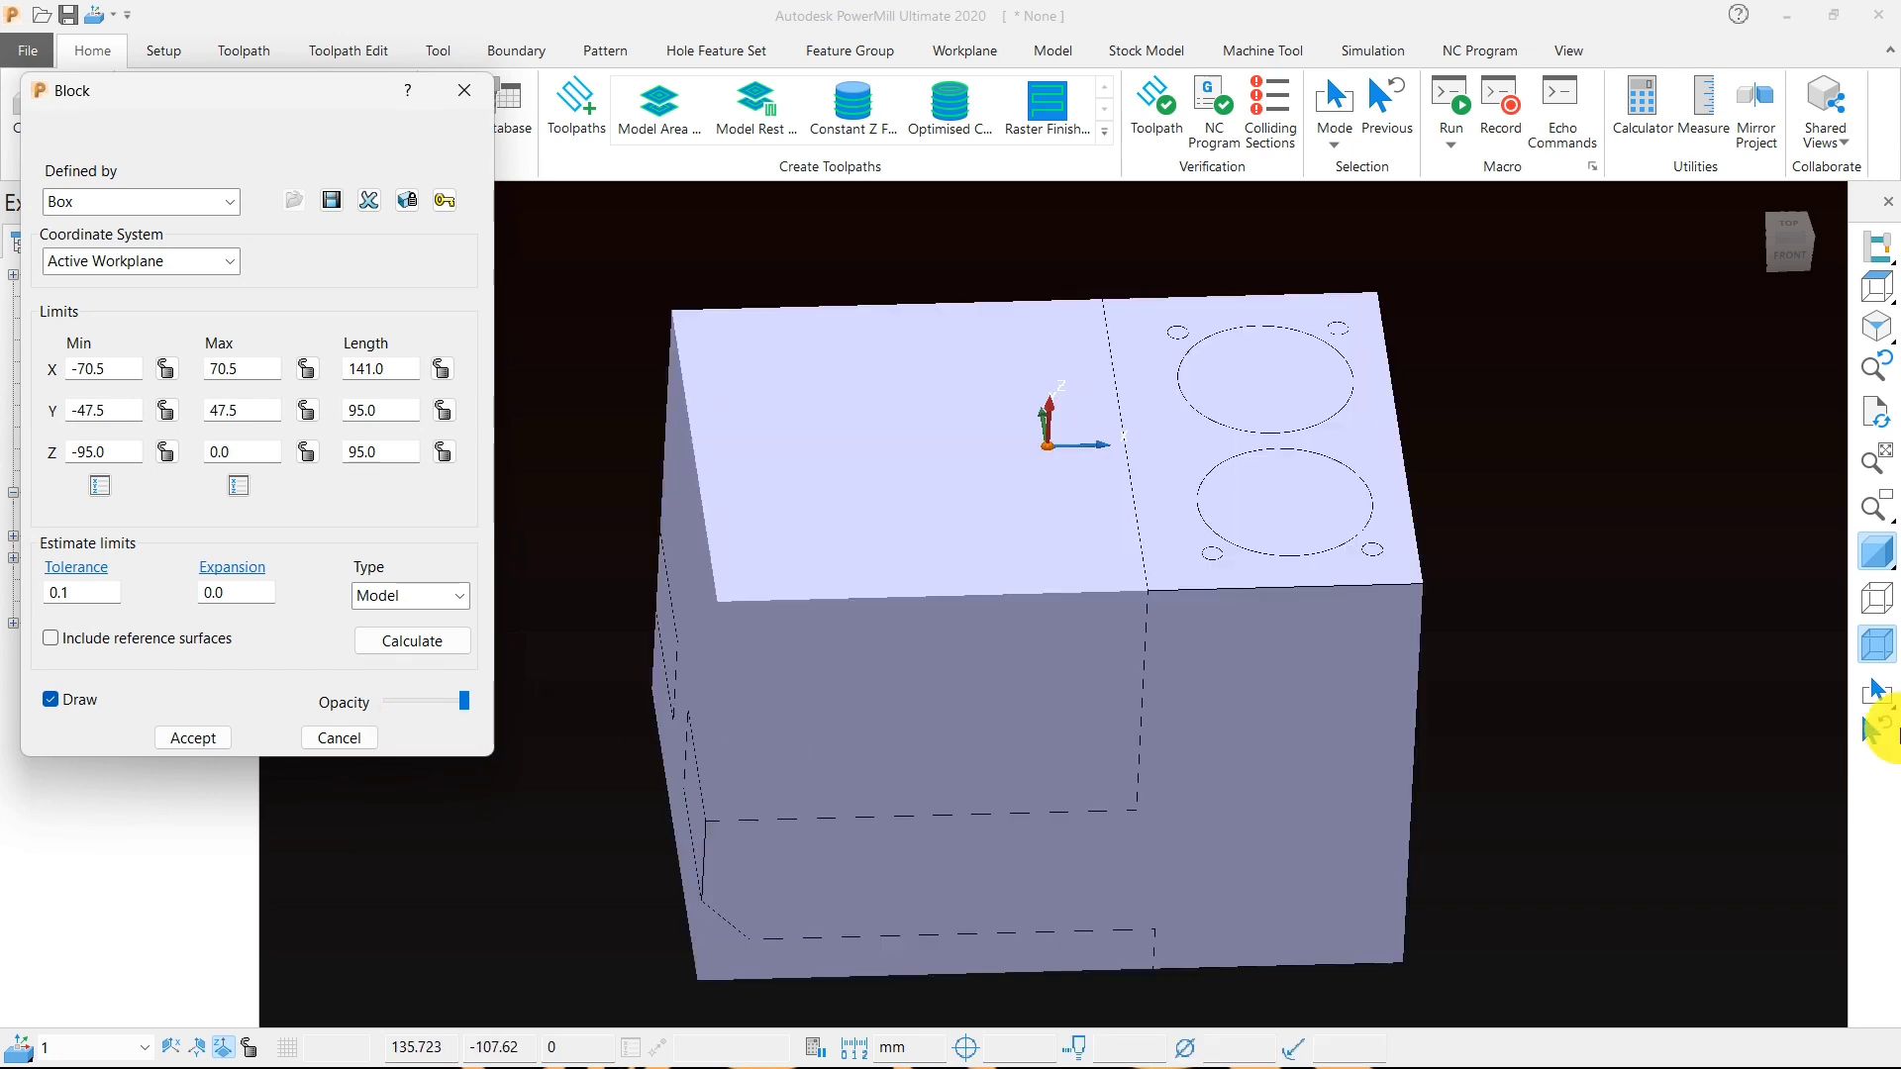
click(1863, 624)
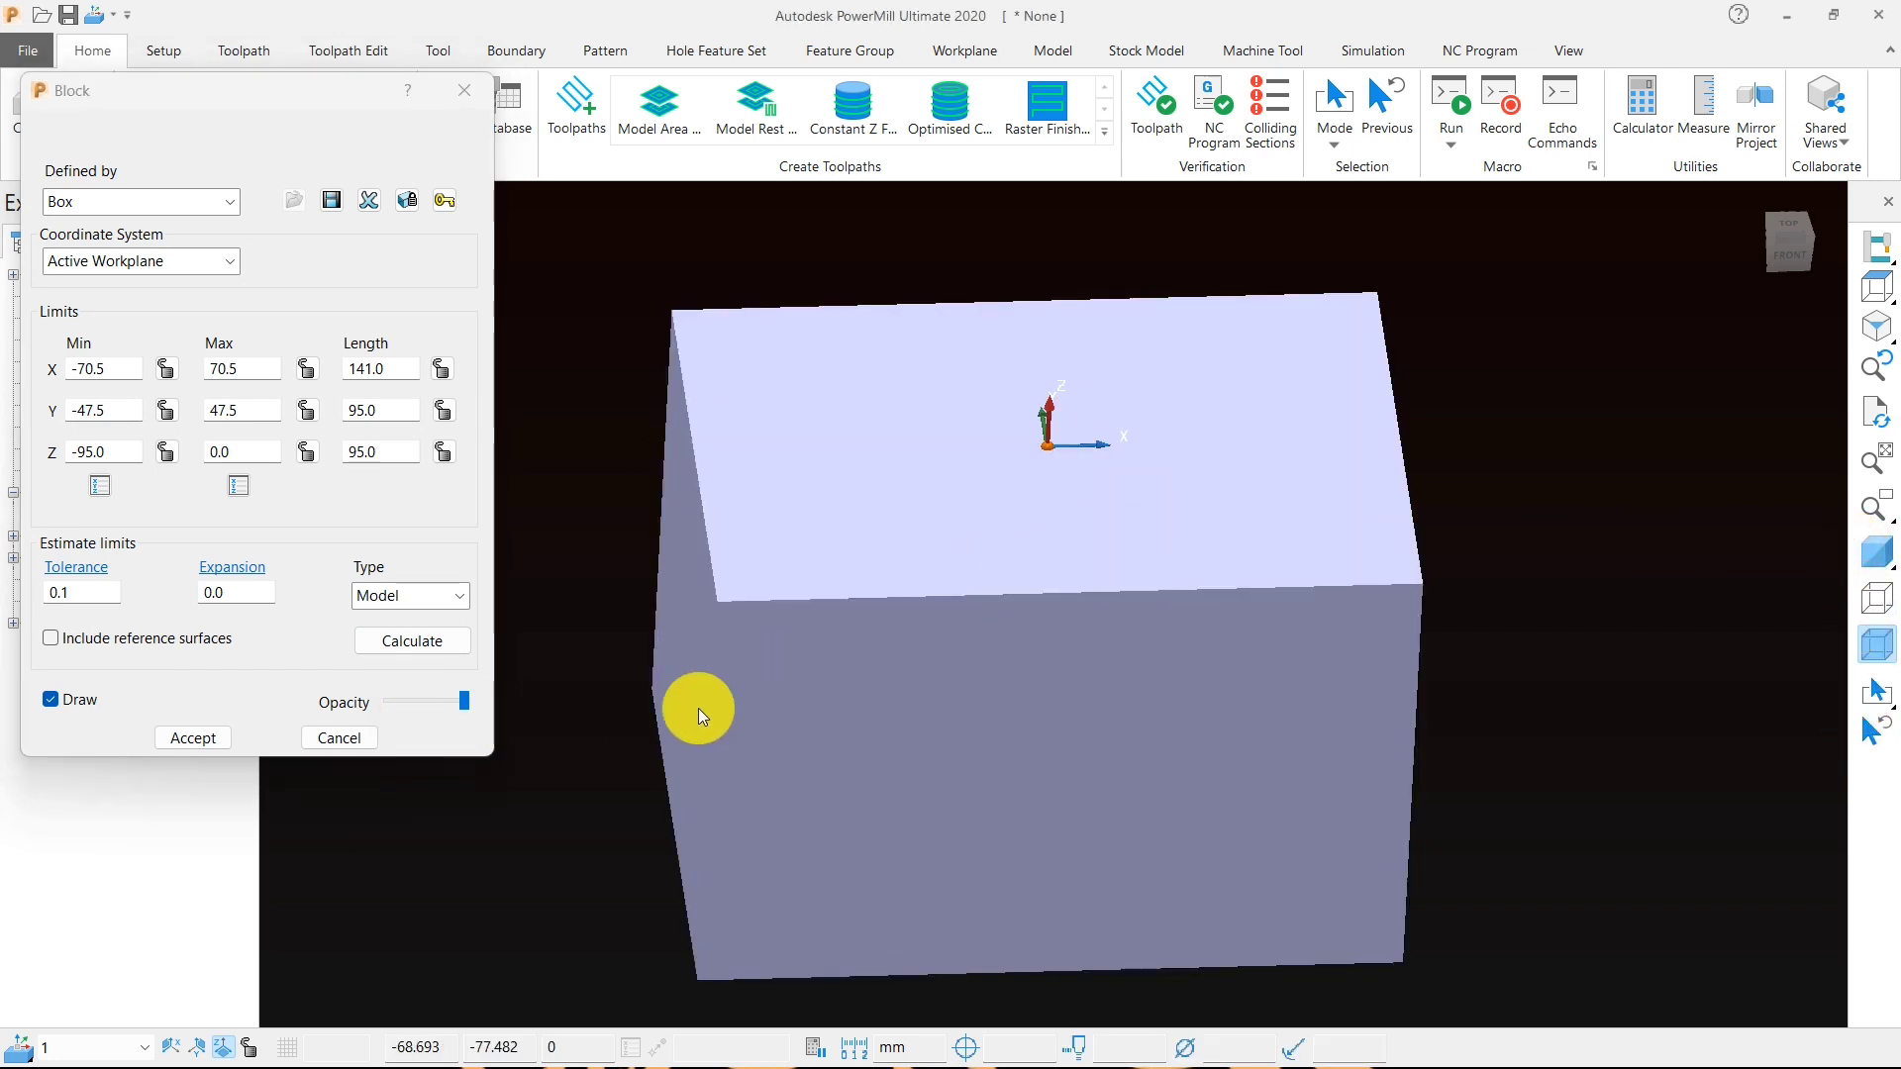
drag(467, 700, 419, 703)
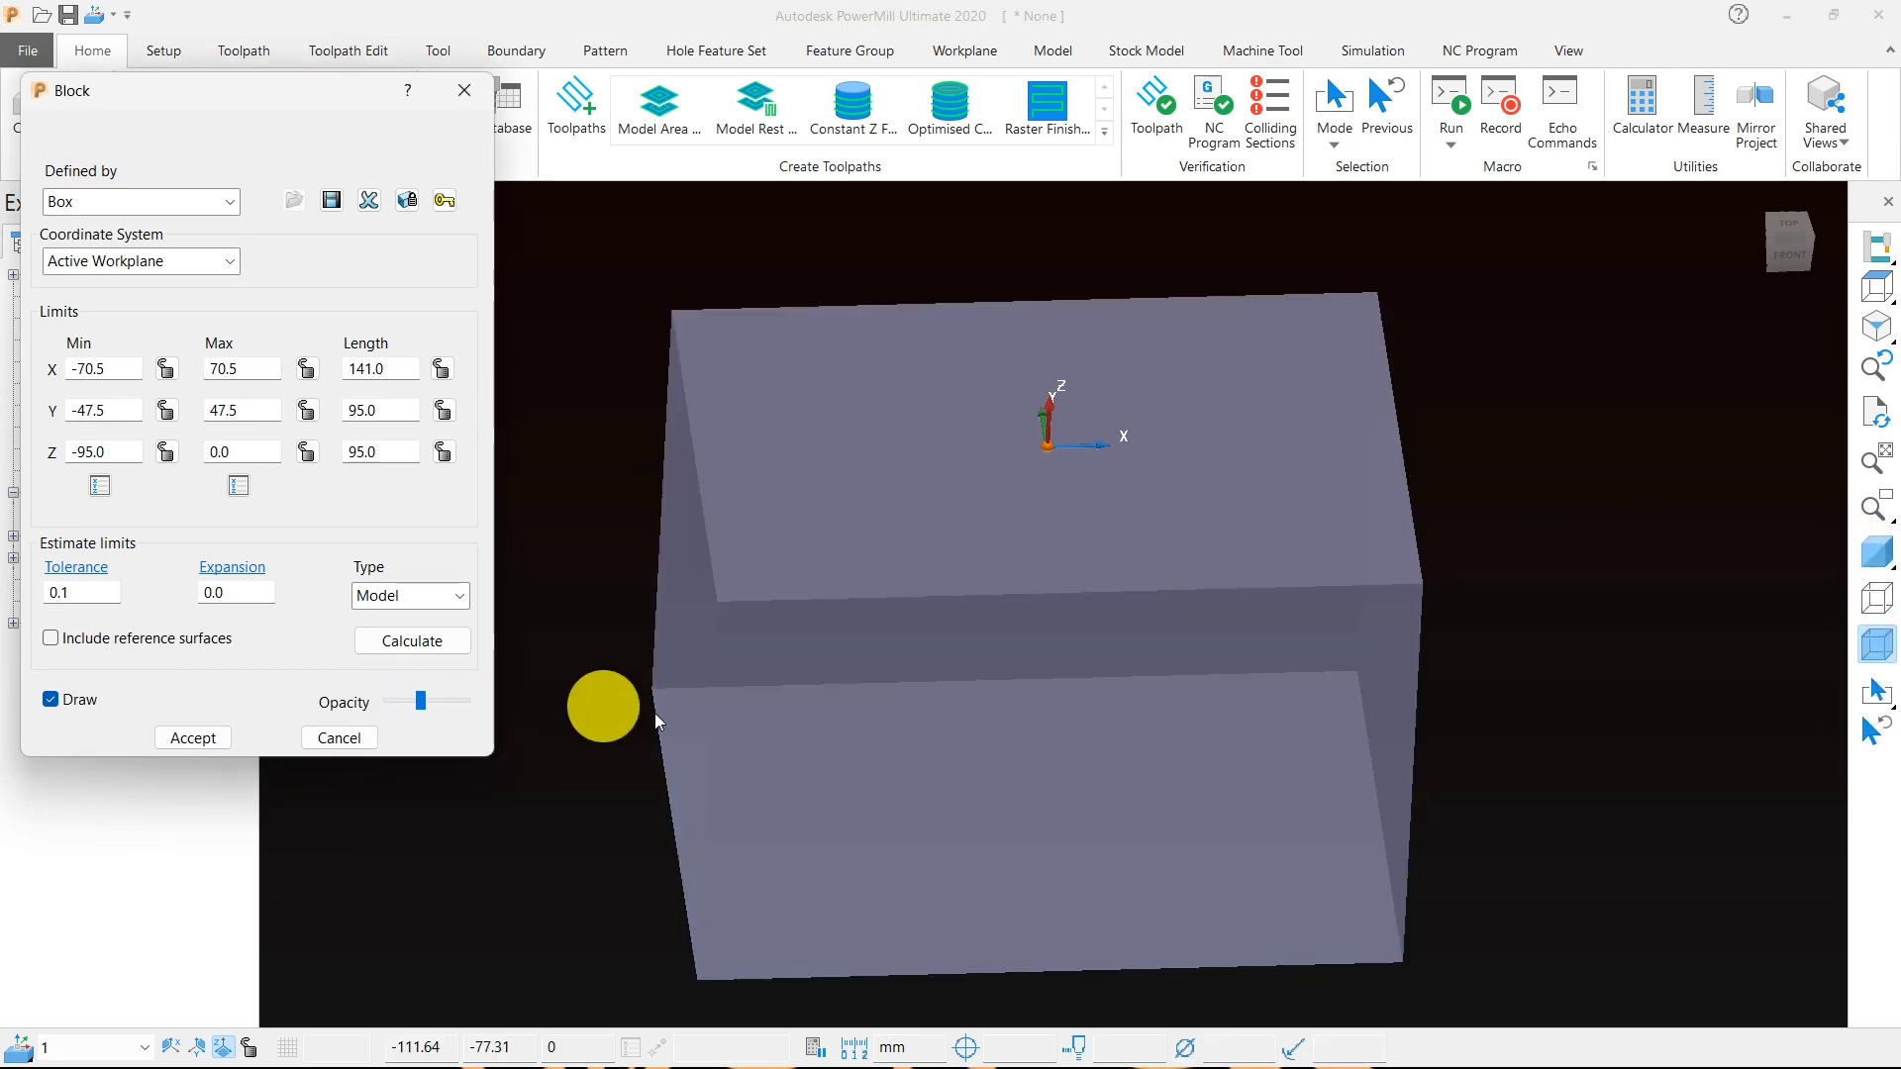
click(1875, 552)
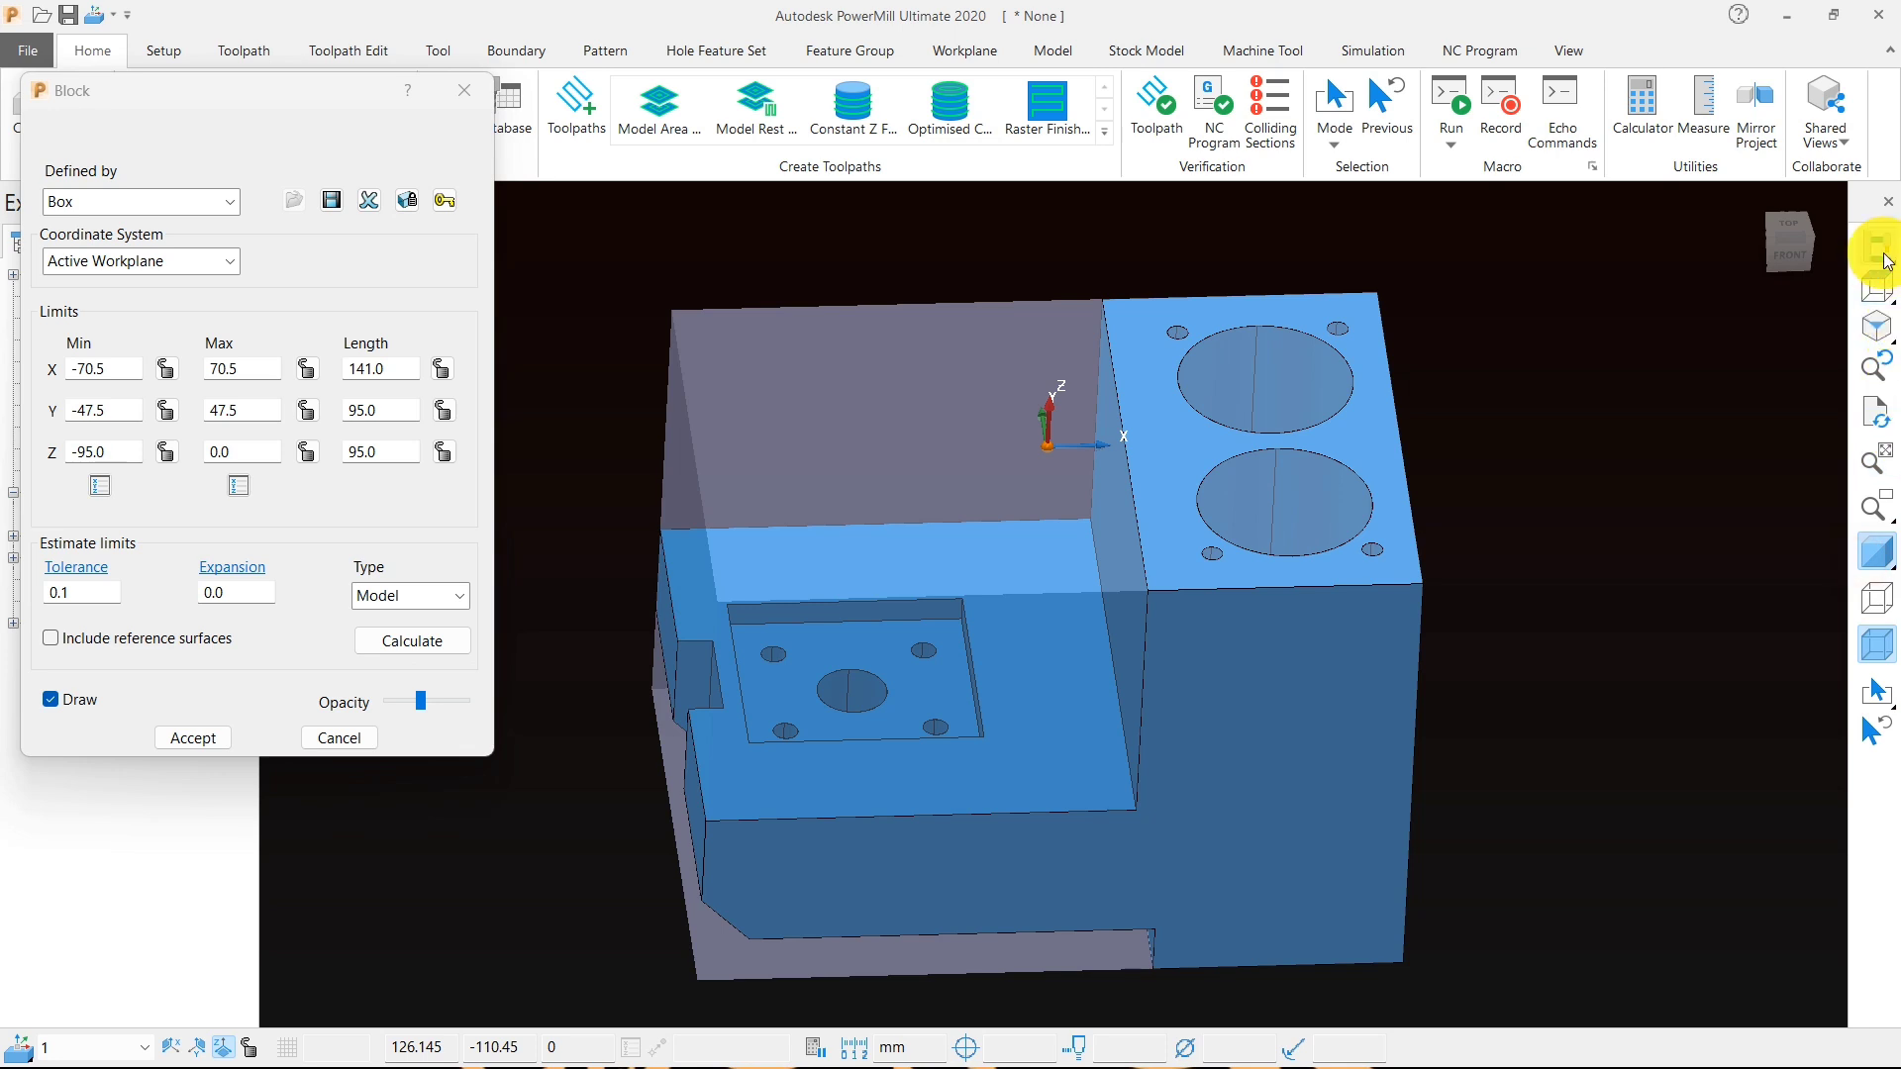
- Set the block's X length to 160 mm and lock it, checking the extra stock from the top view
click(1879, 305)
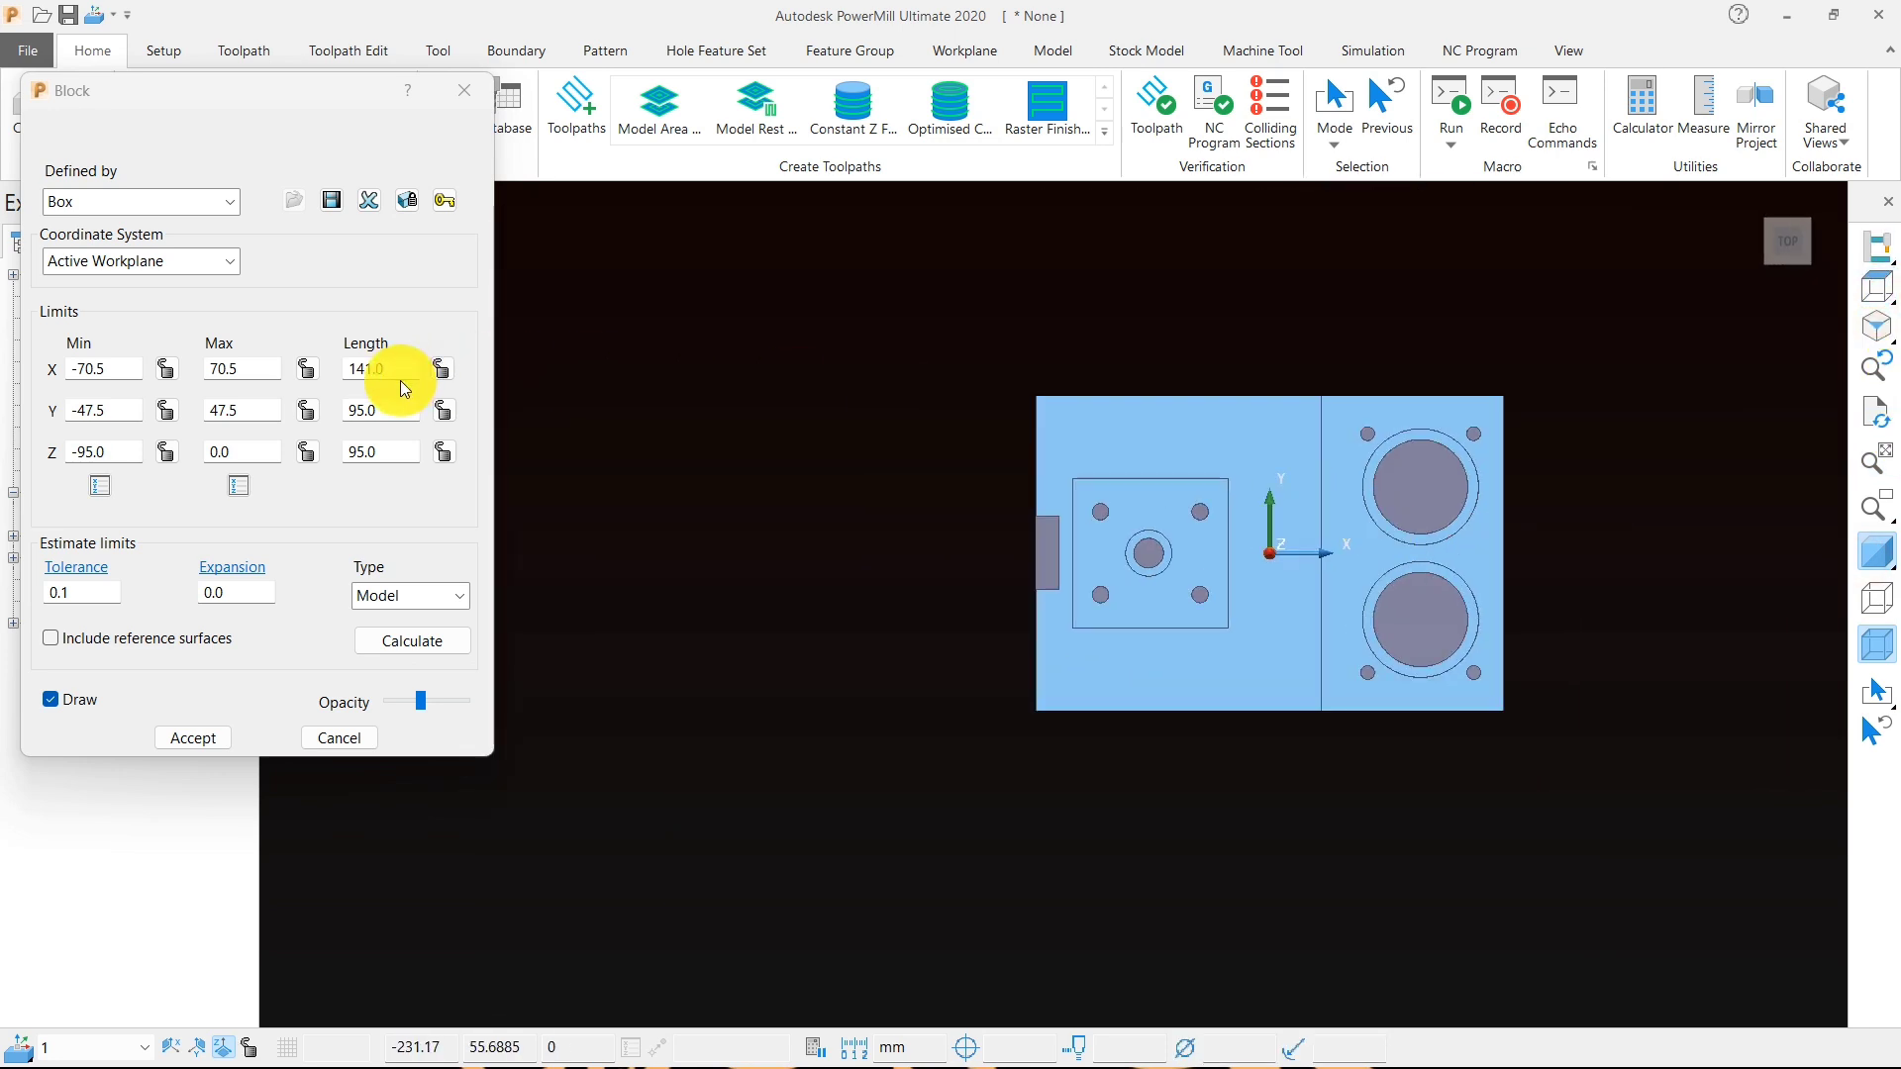
click(372, 368)
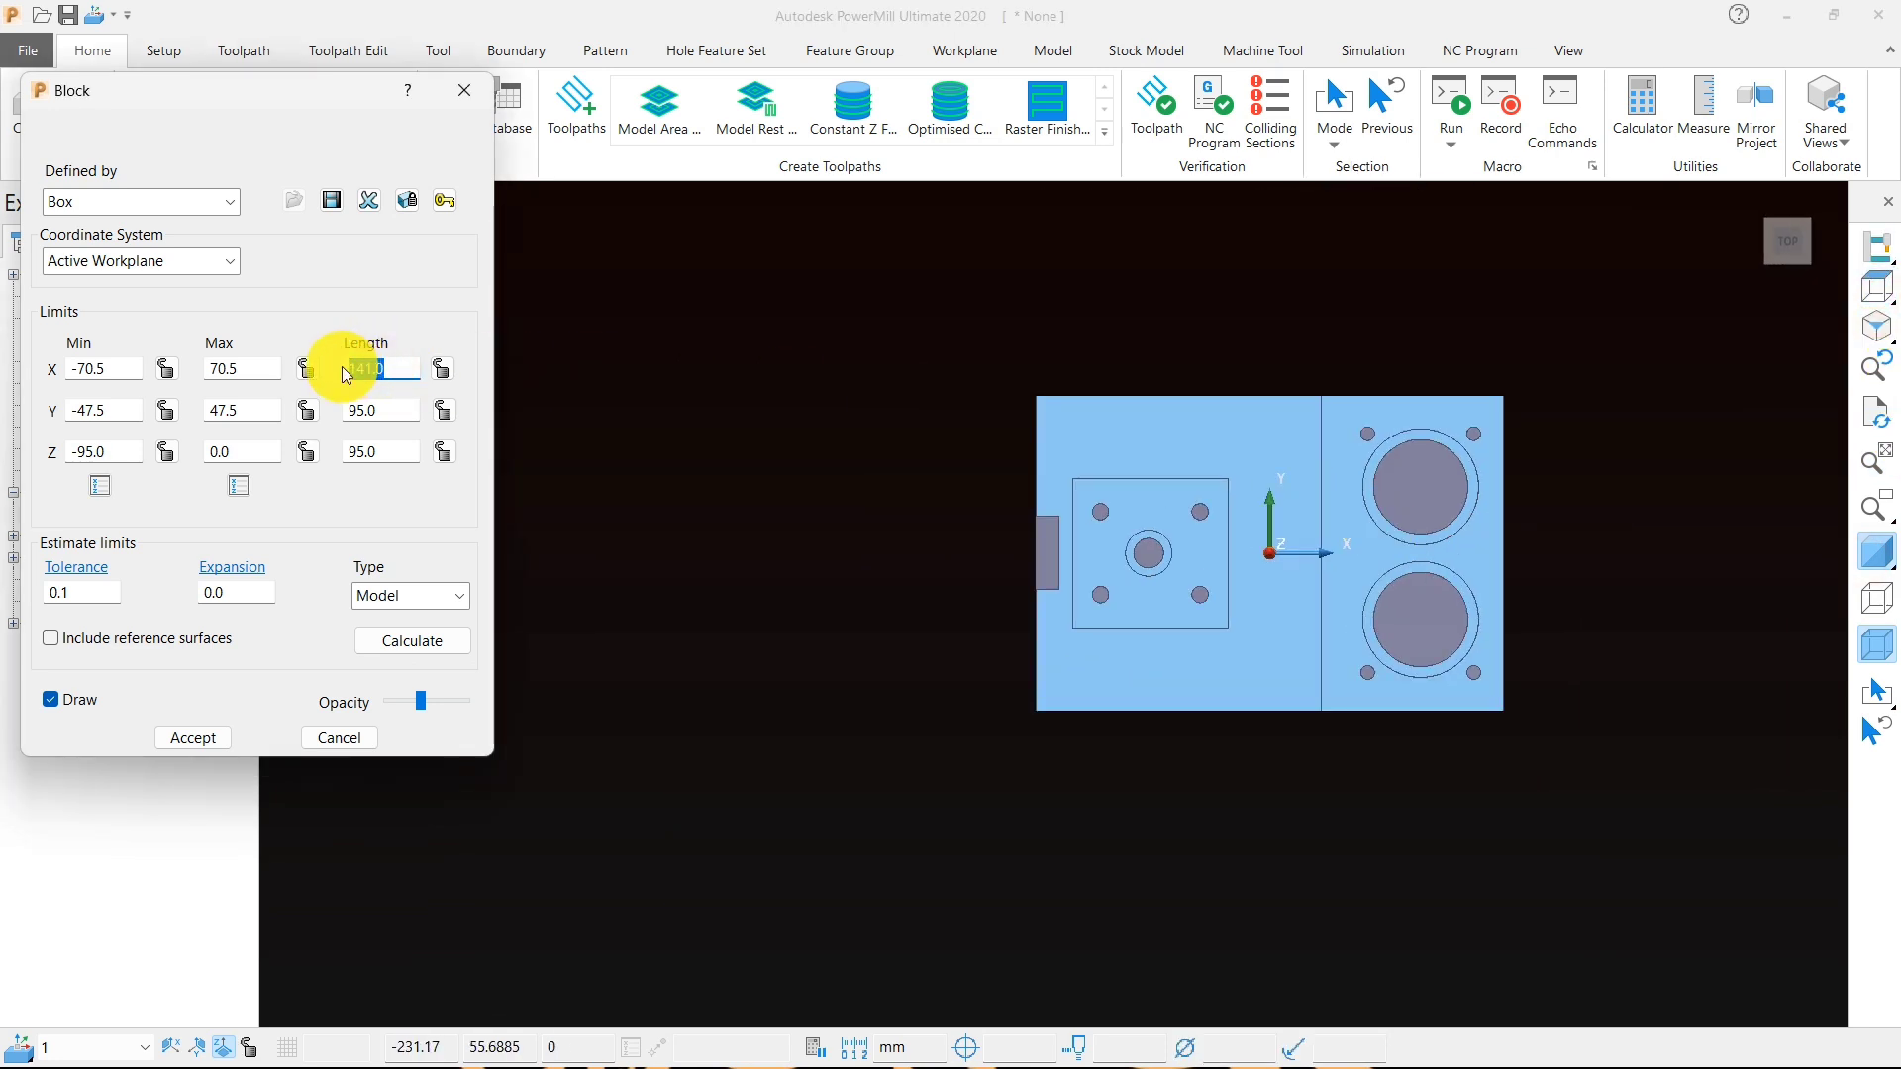
click(377, 410)
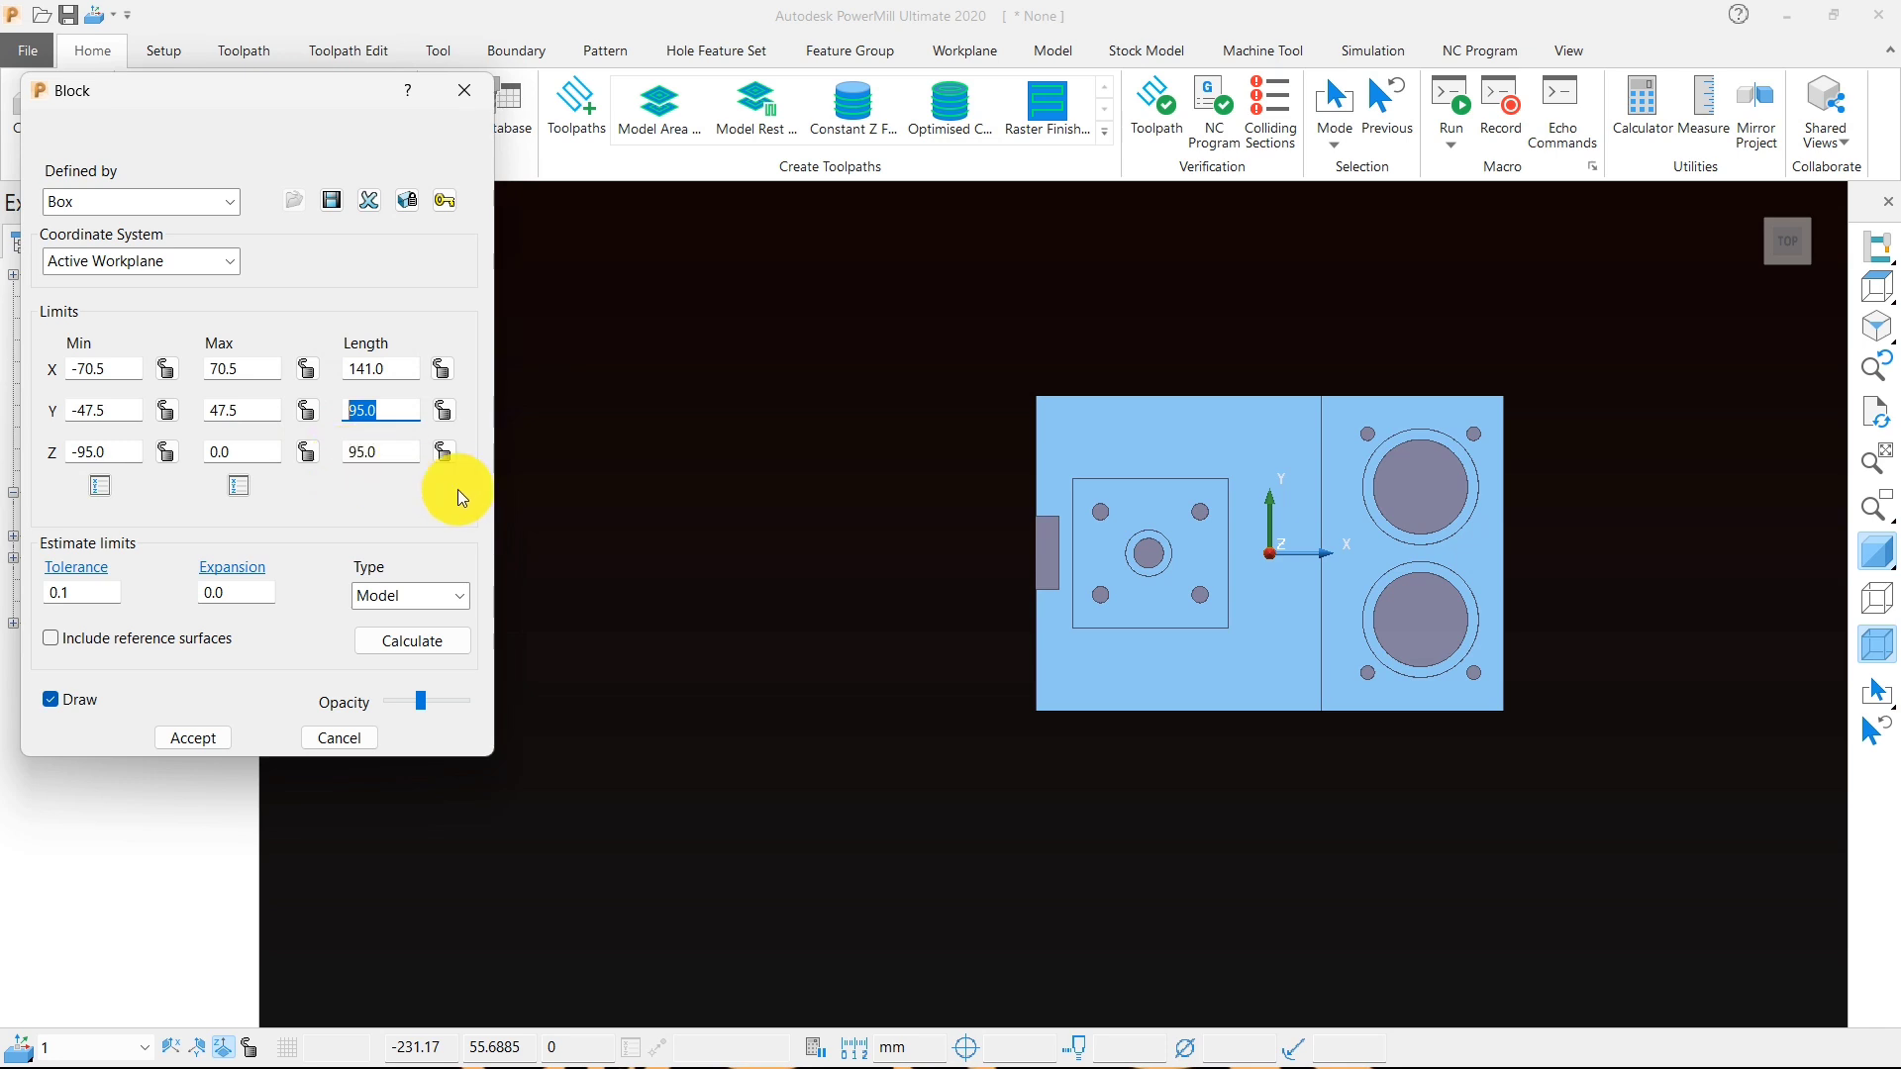
click(393, 368)
text(15)
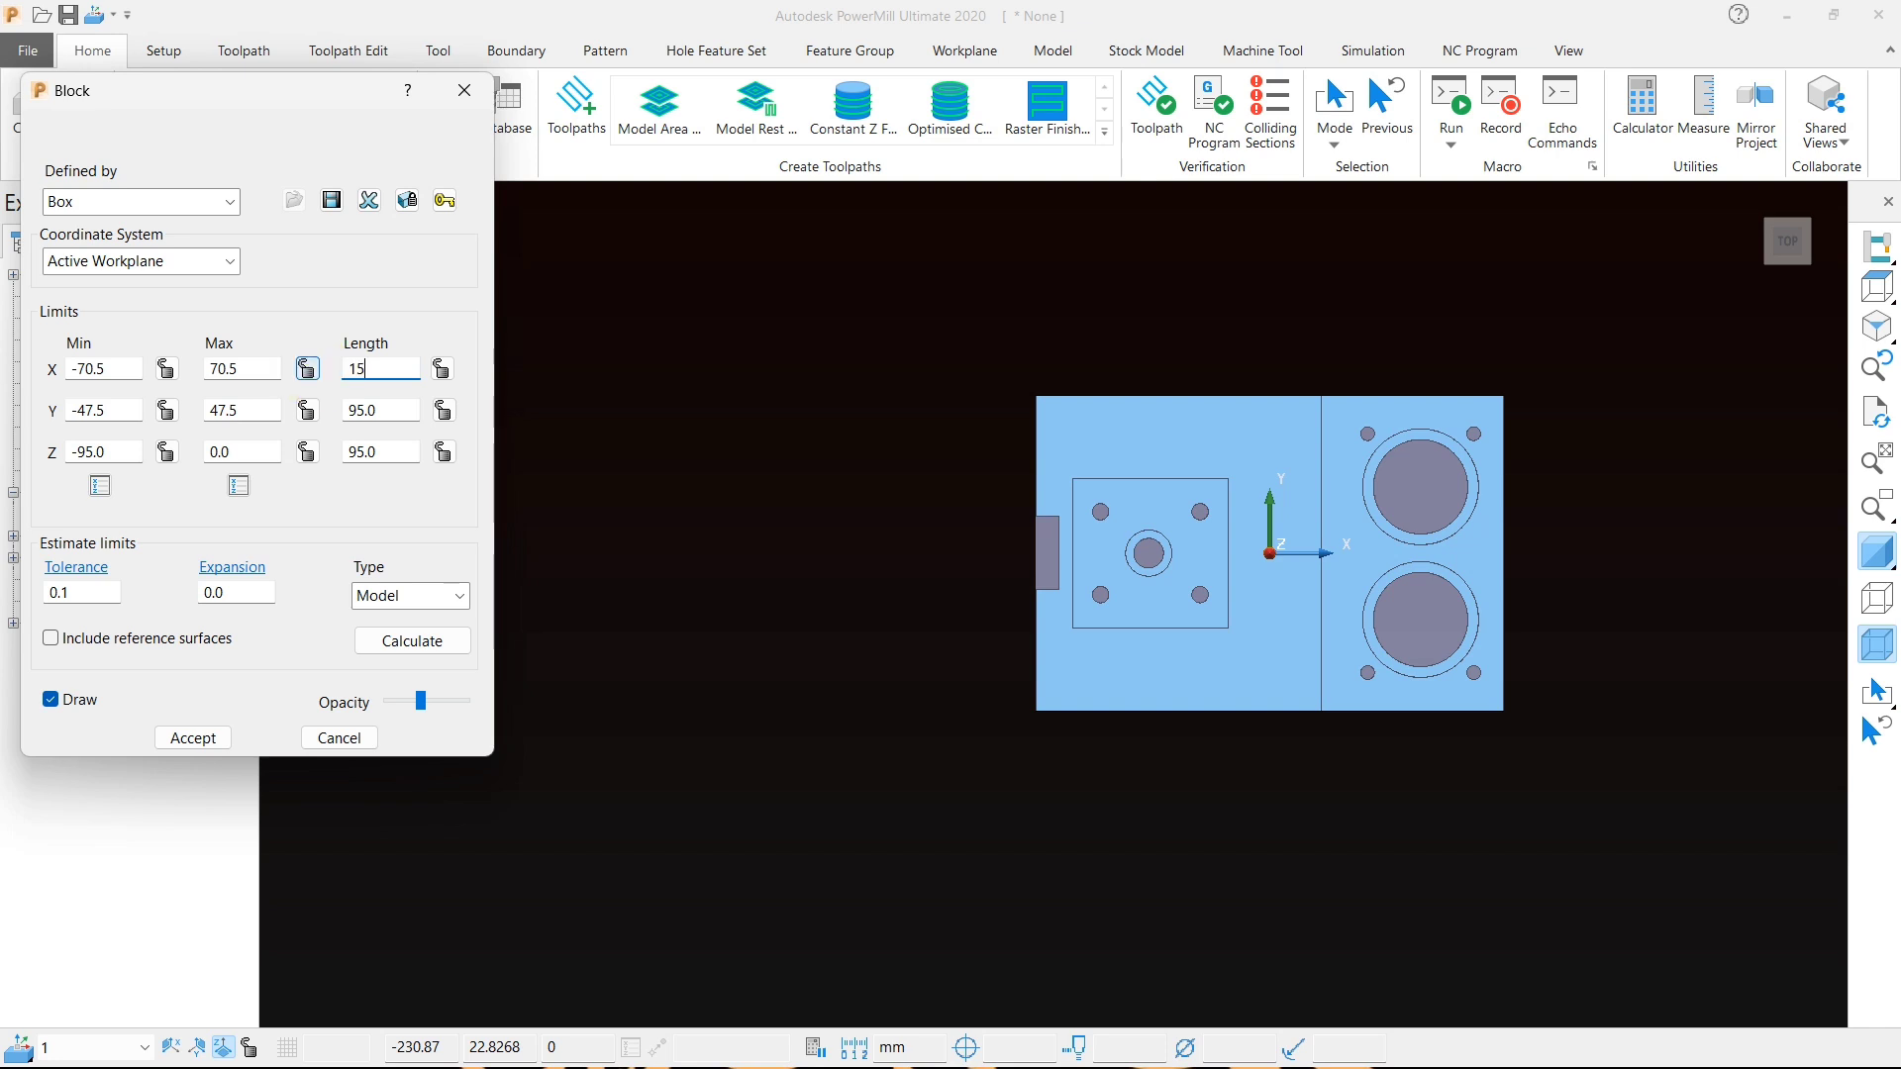
text(0)
drag(378, 371, 313, 374)
text(1)
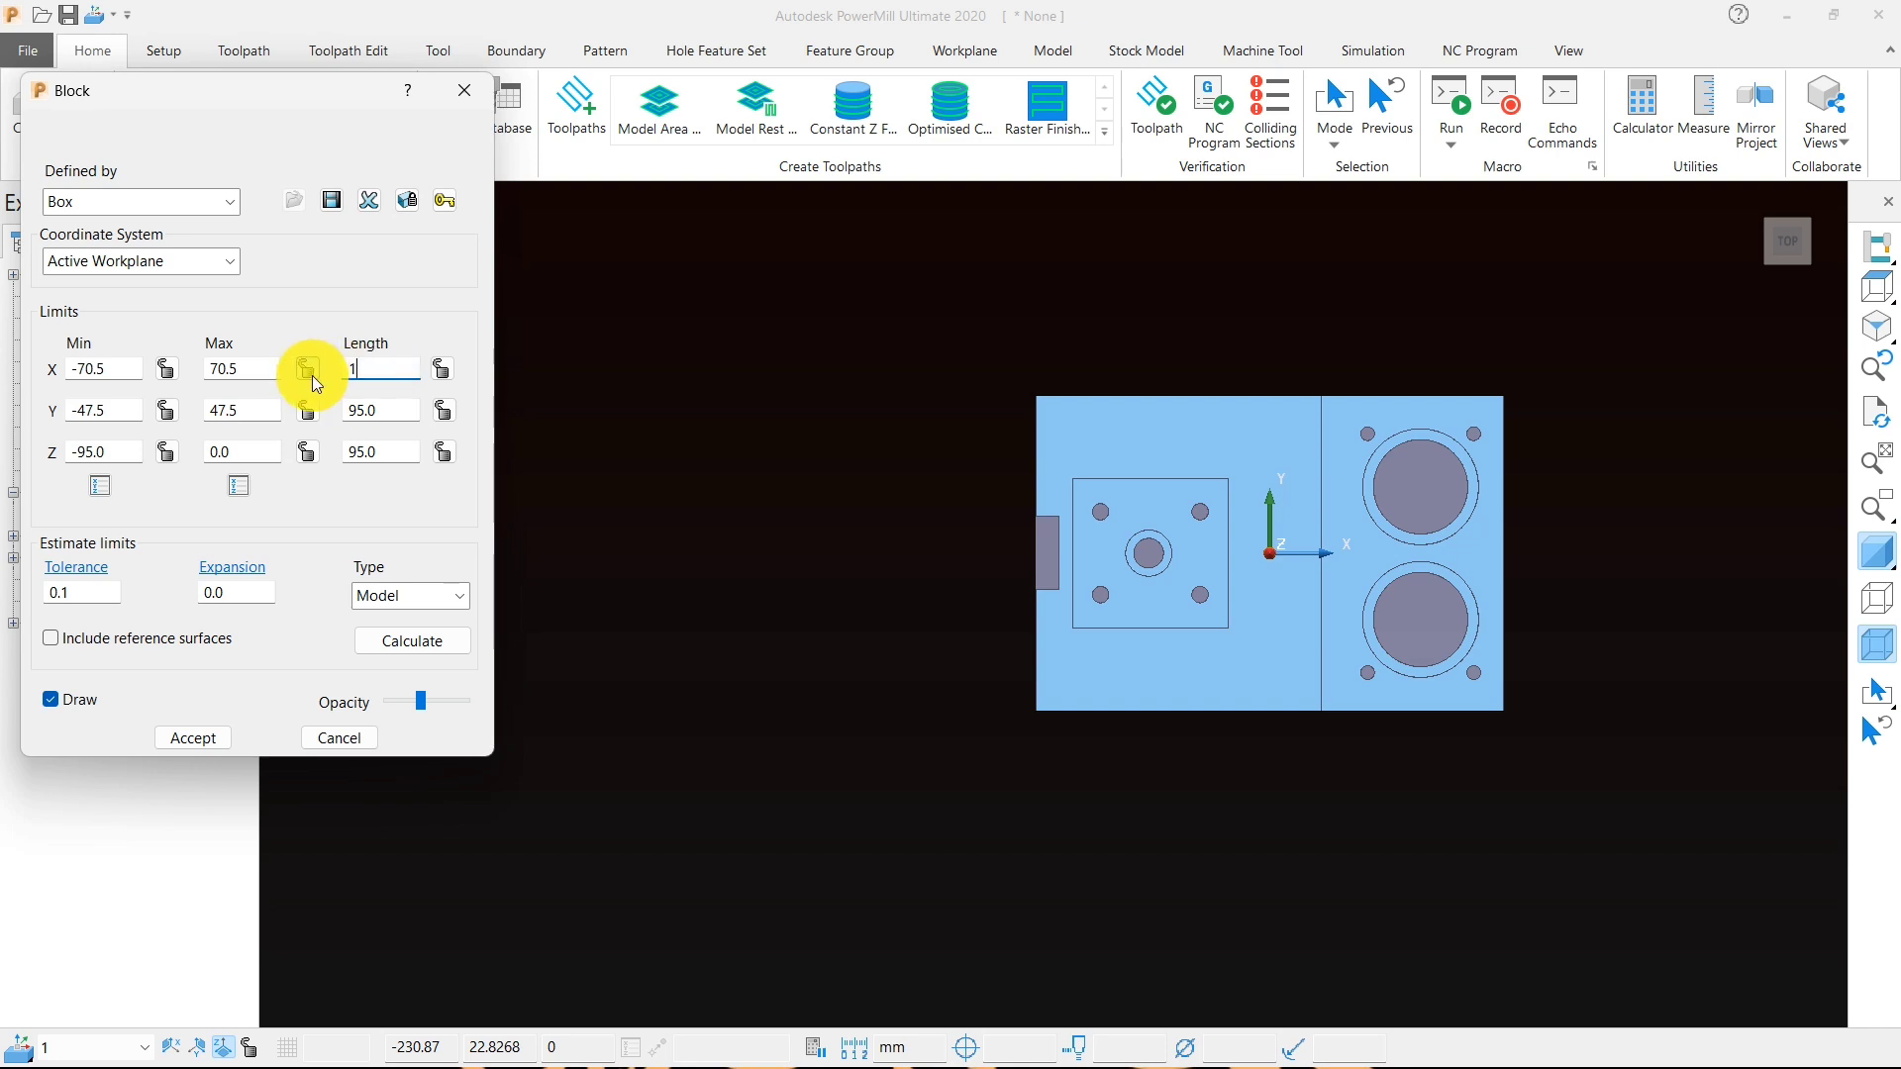
text(60)
click(441, 366)
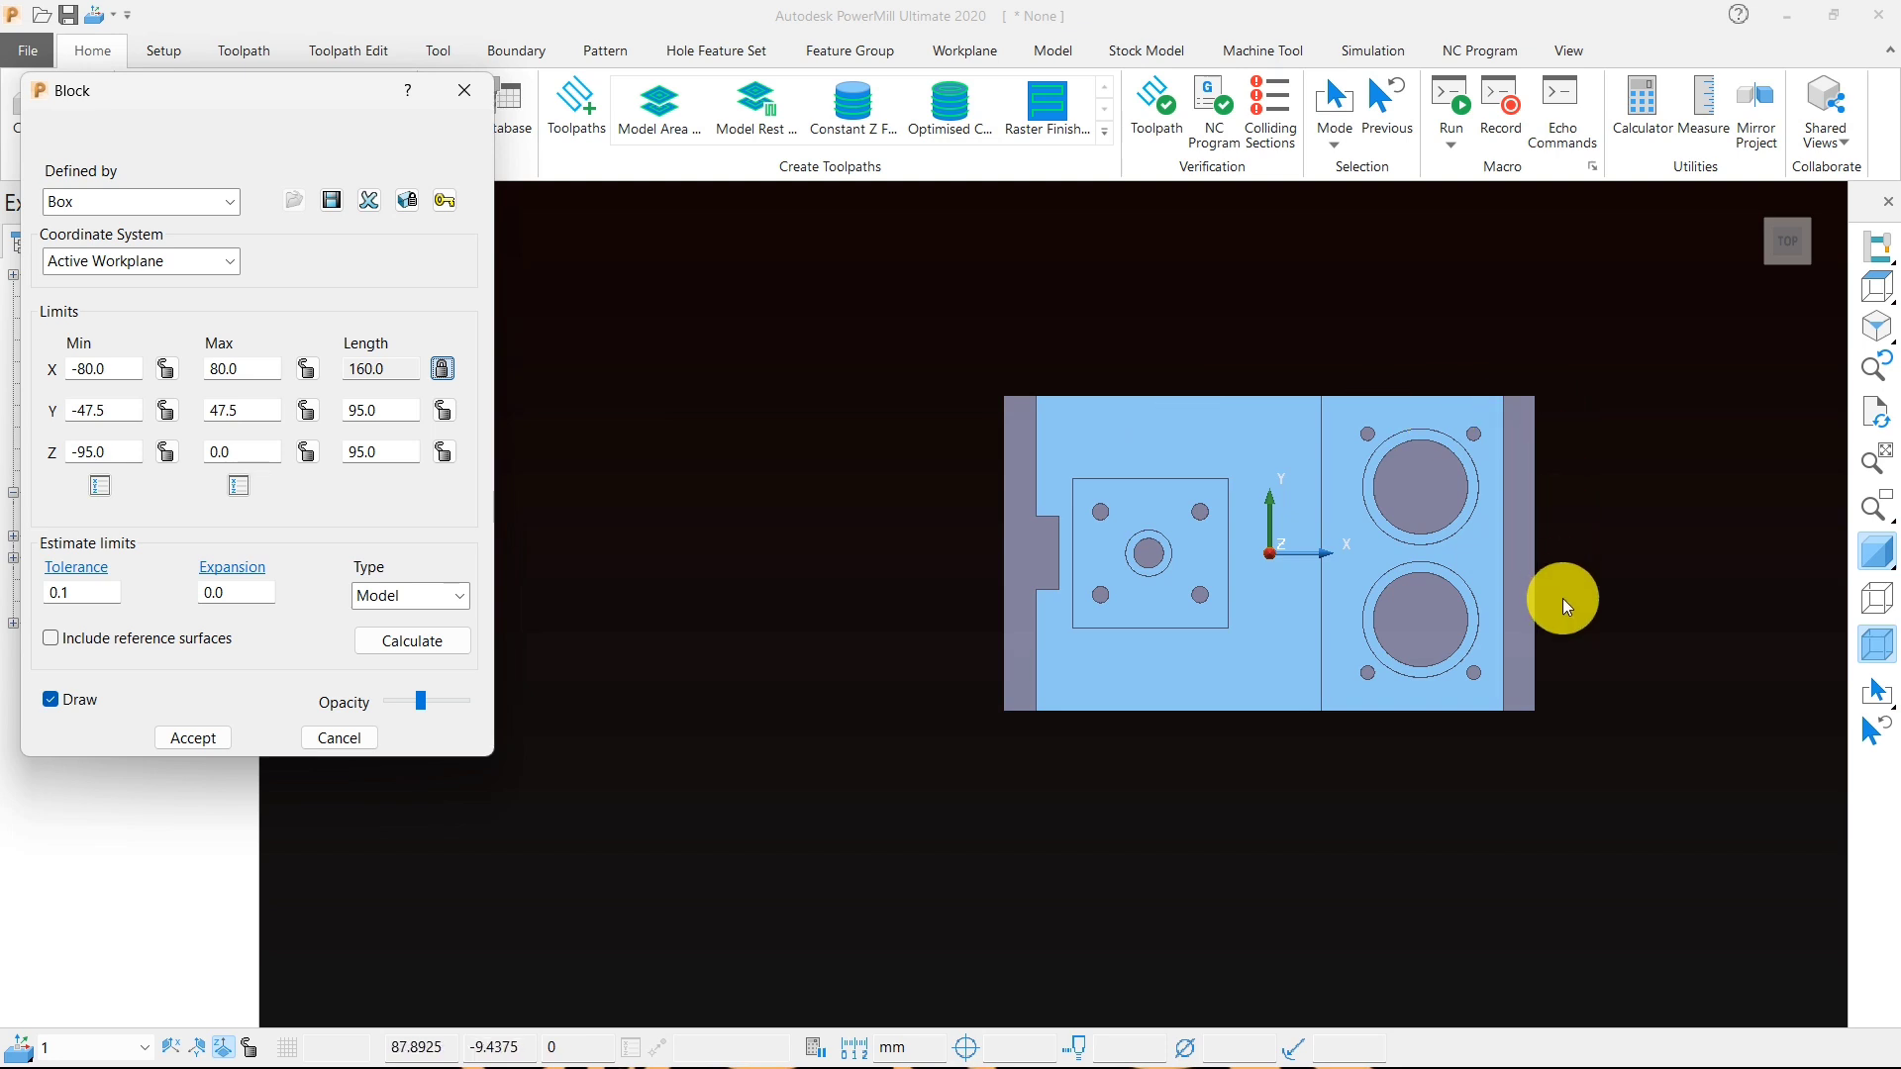
scroll(1151, 538, up, 3)
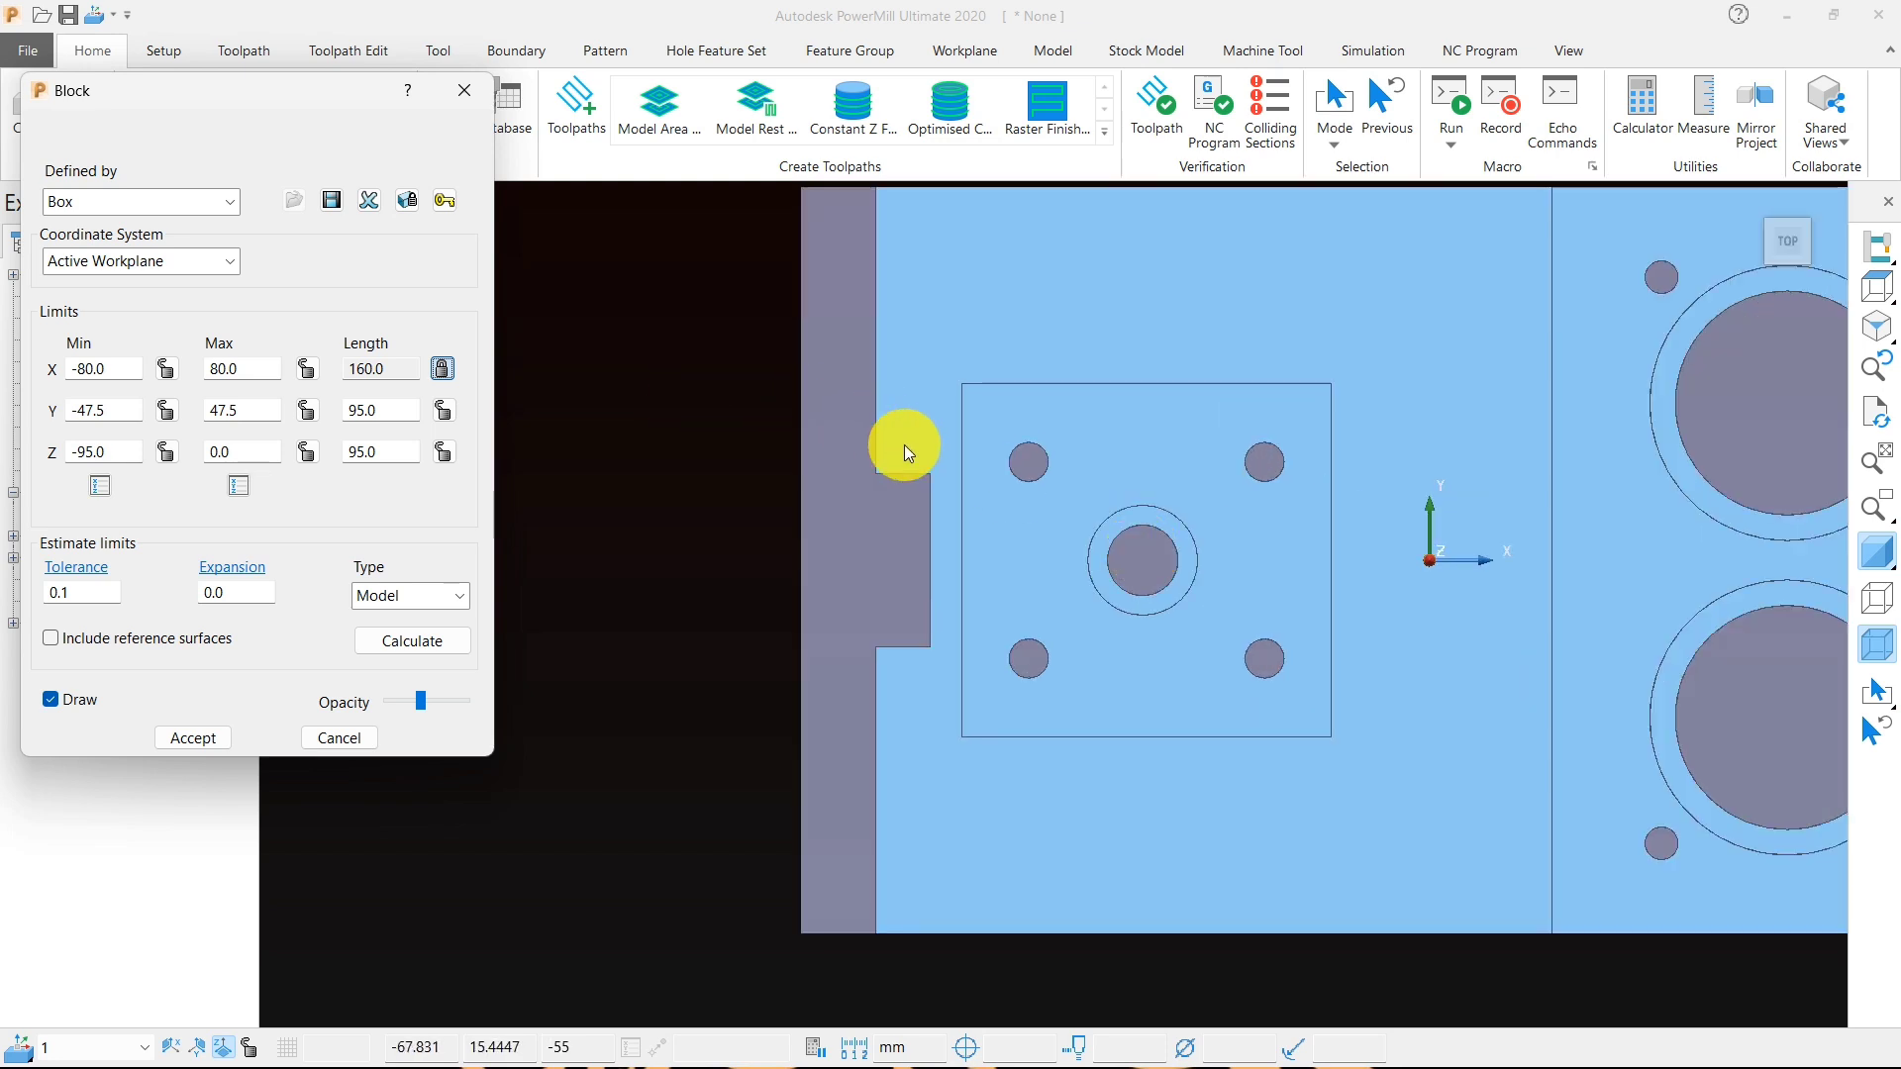
scroll(903, 451, down, 2)
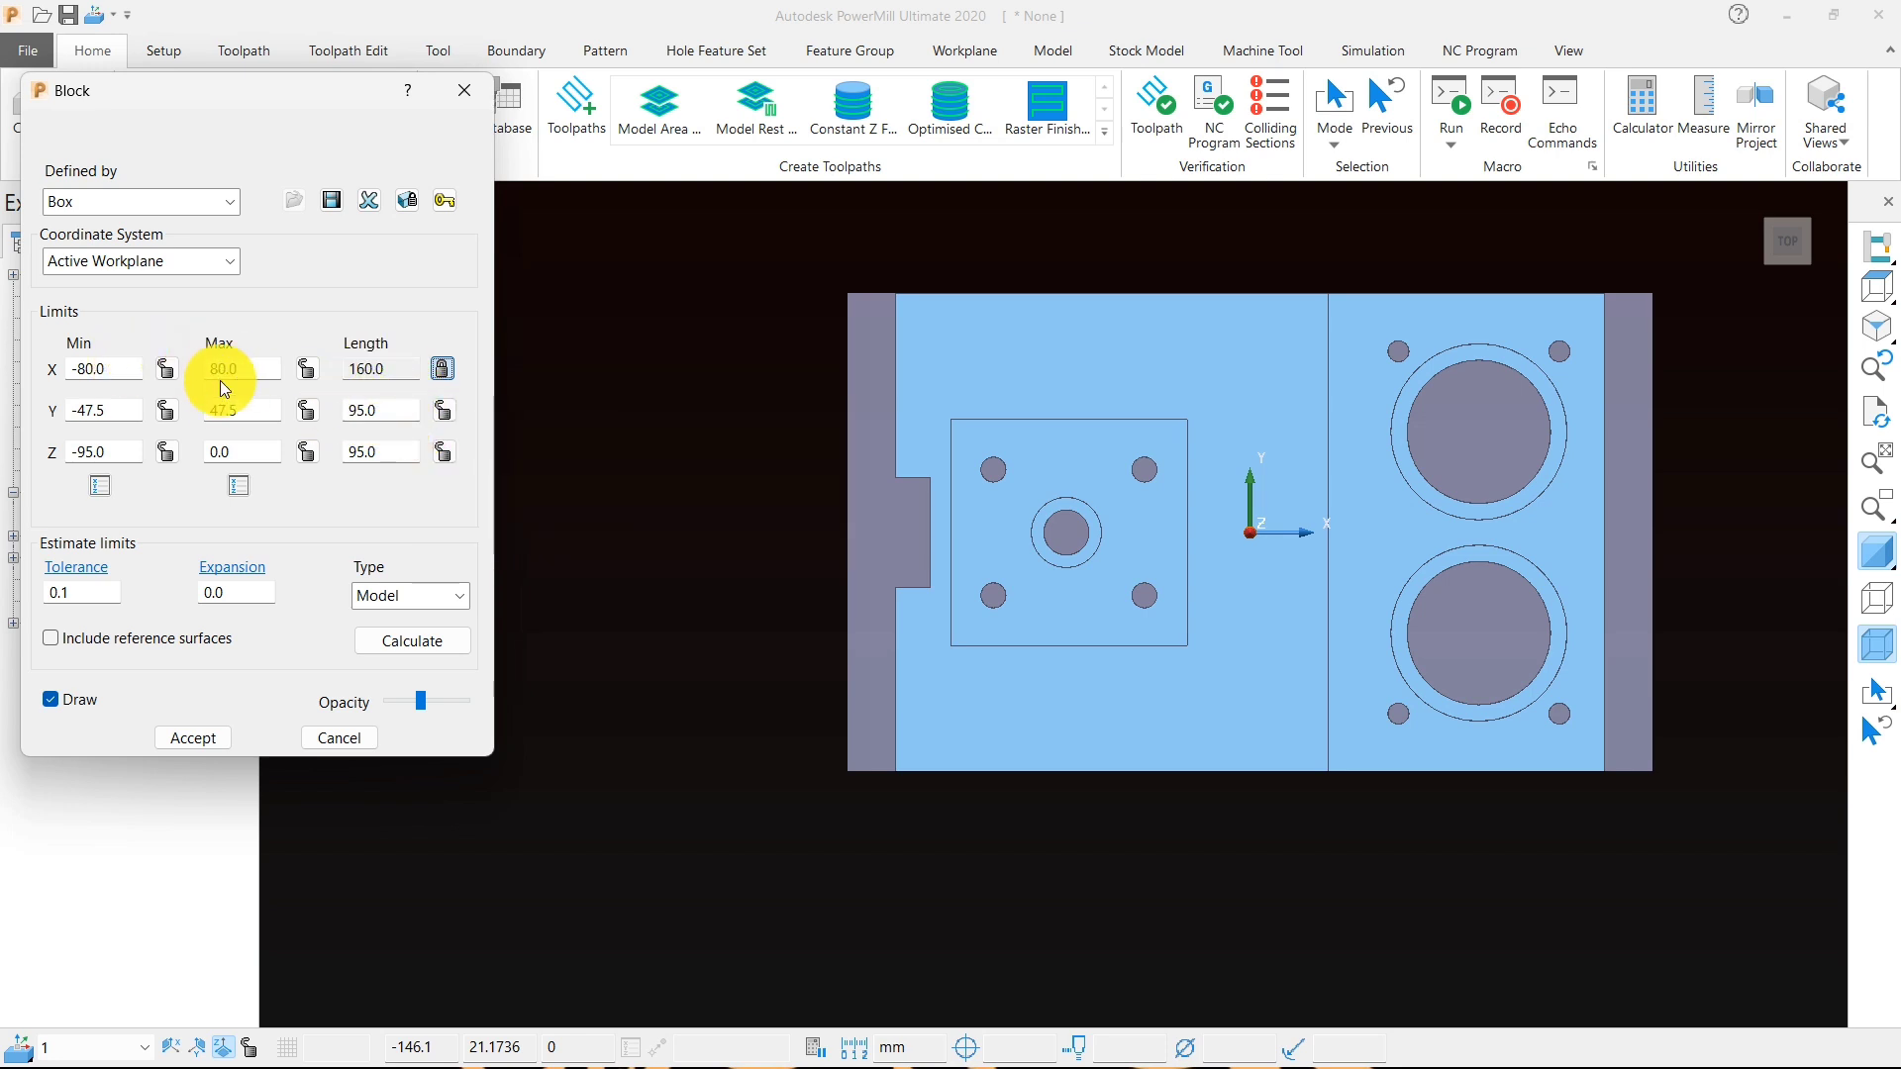
- Lock the block's minimum and maximum Z limits and unlock its X length
click(168, 454)
click(306, 452)
click(442, 368)
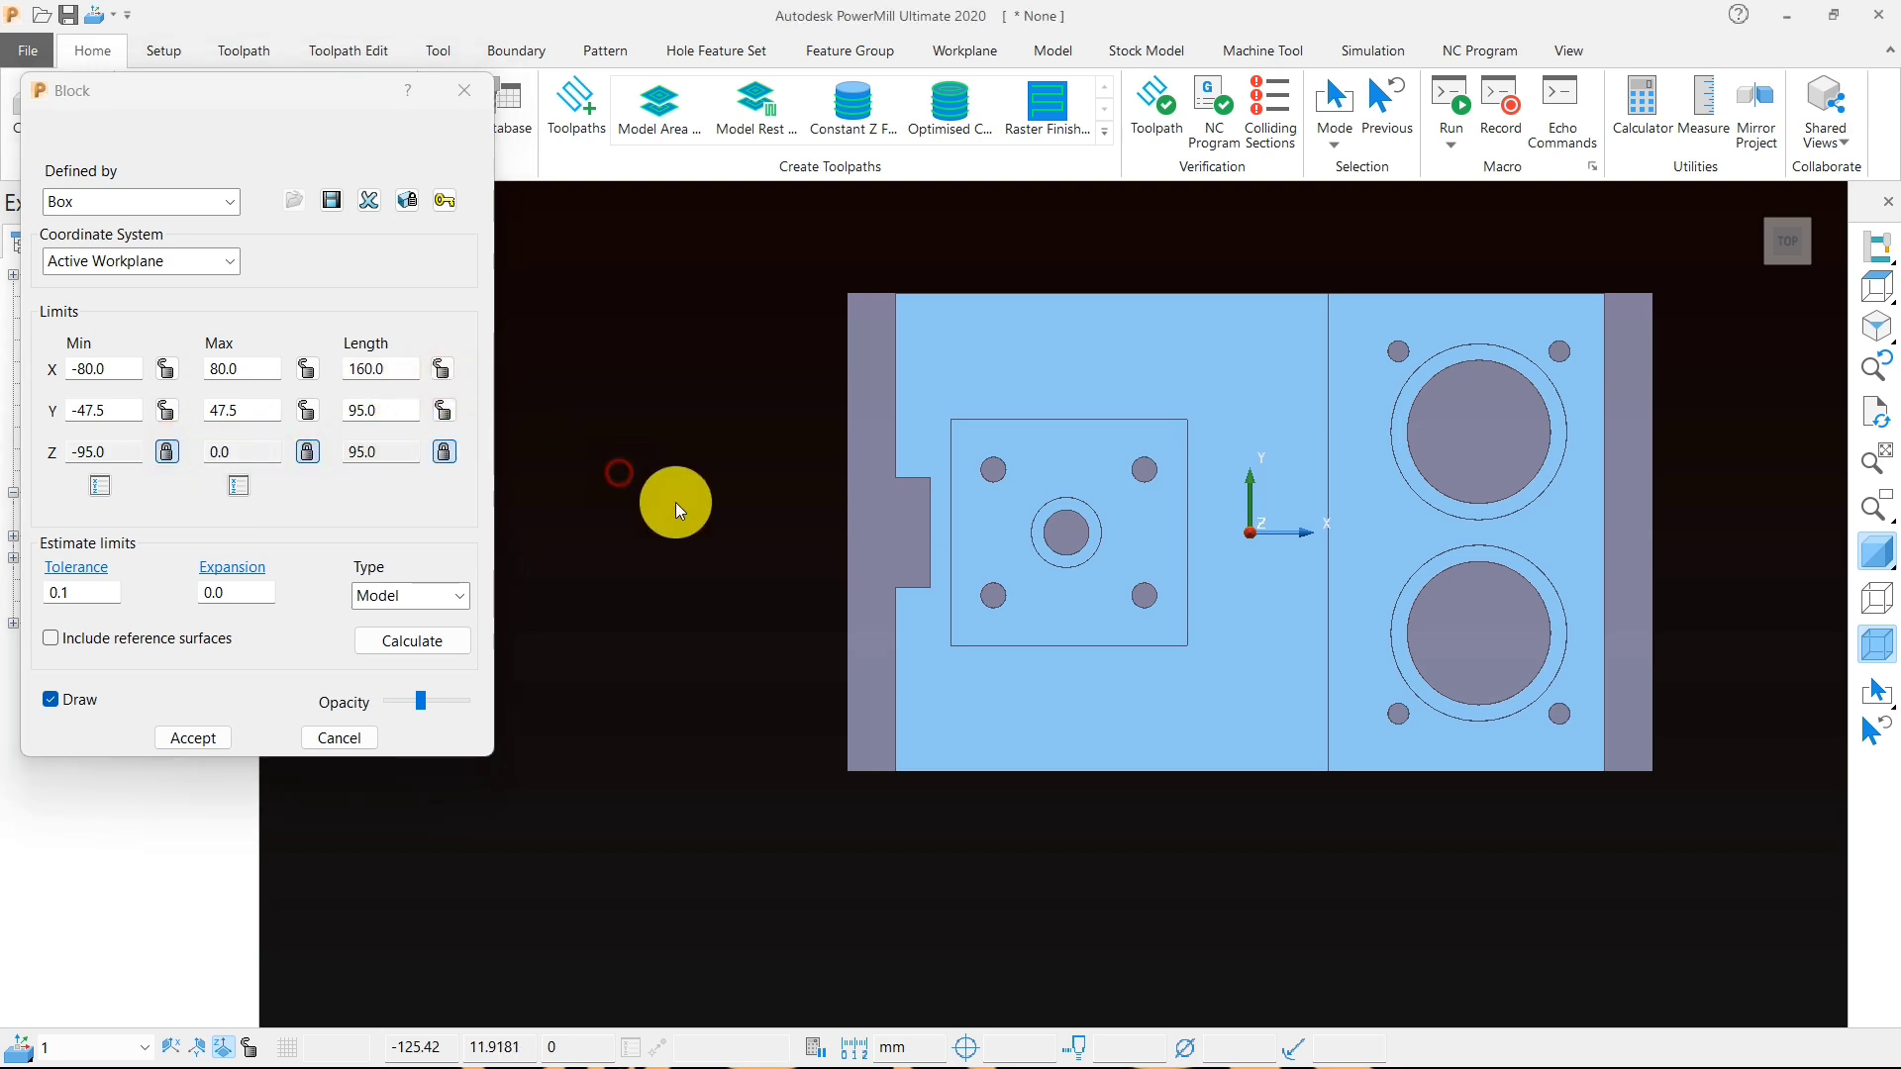
middle_drag(675, 502, 1175, 580)
click(1874, 287)
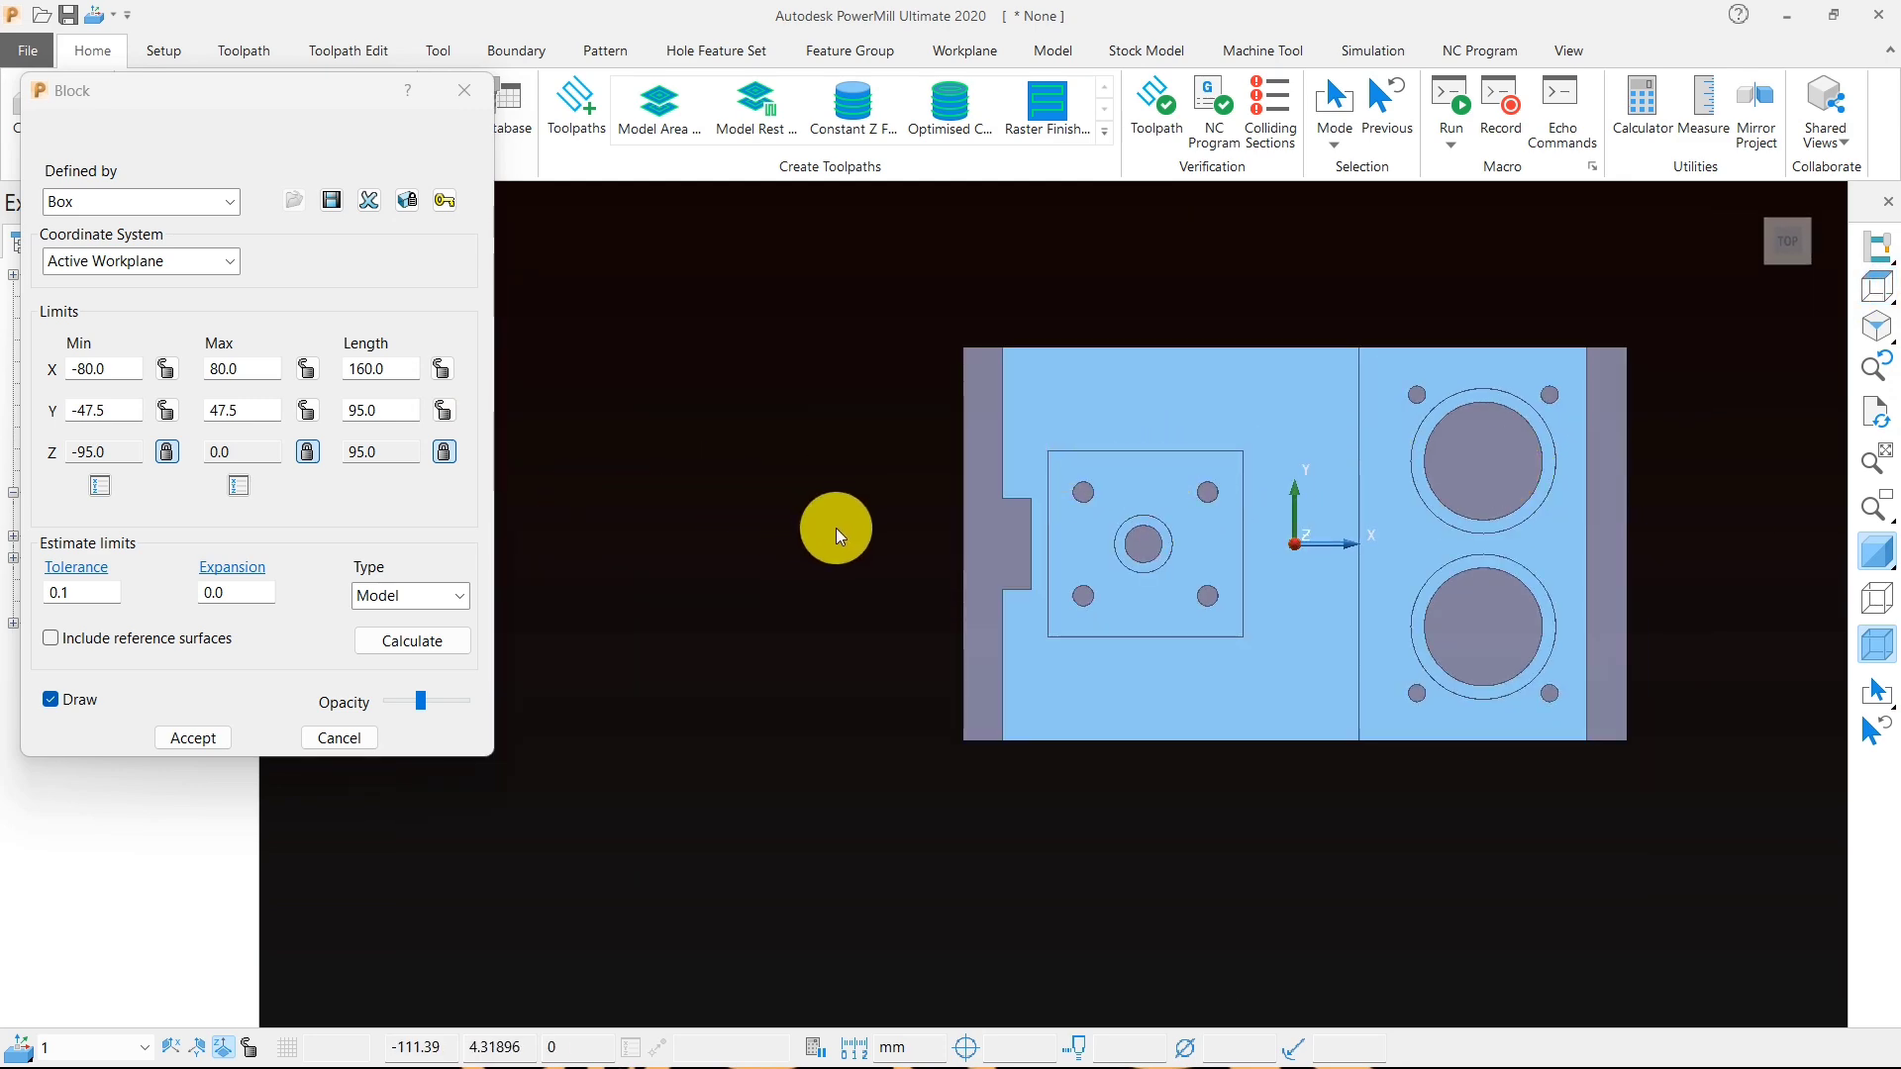
middle_drag(1099, 640, 1179, 450)
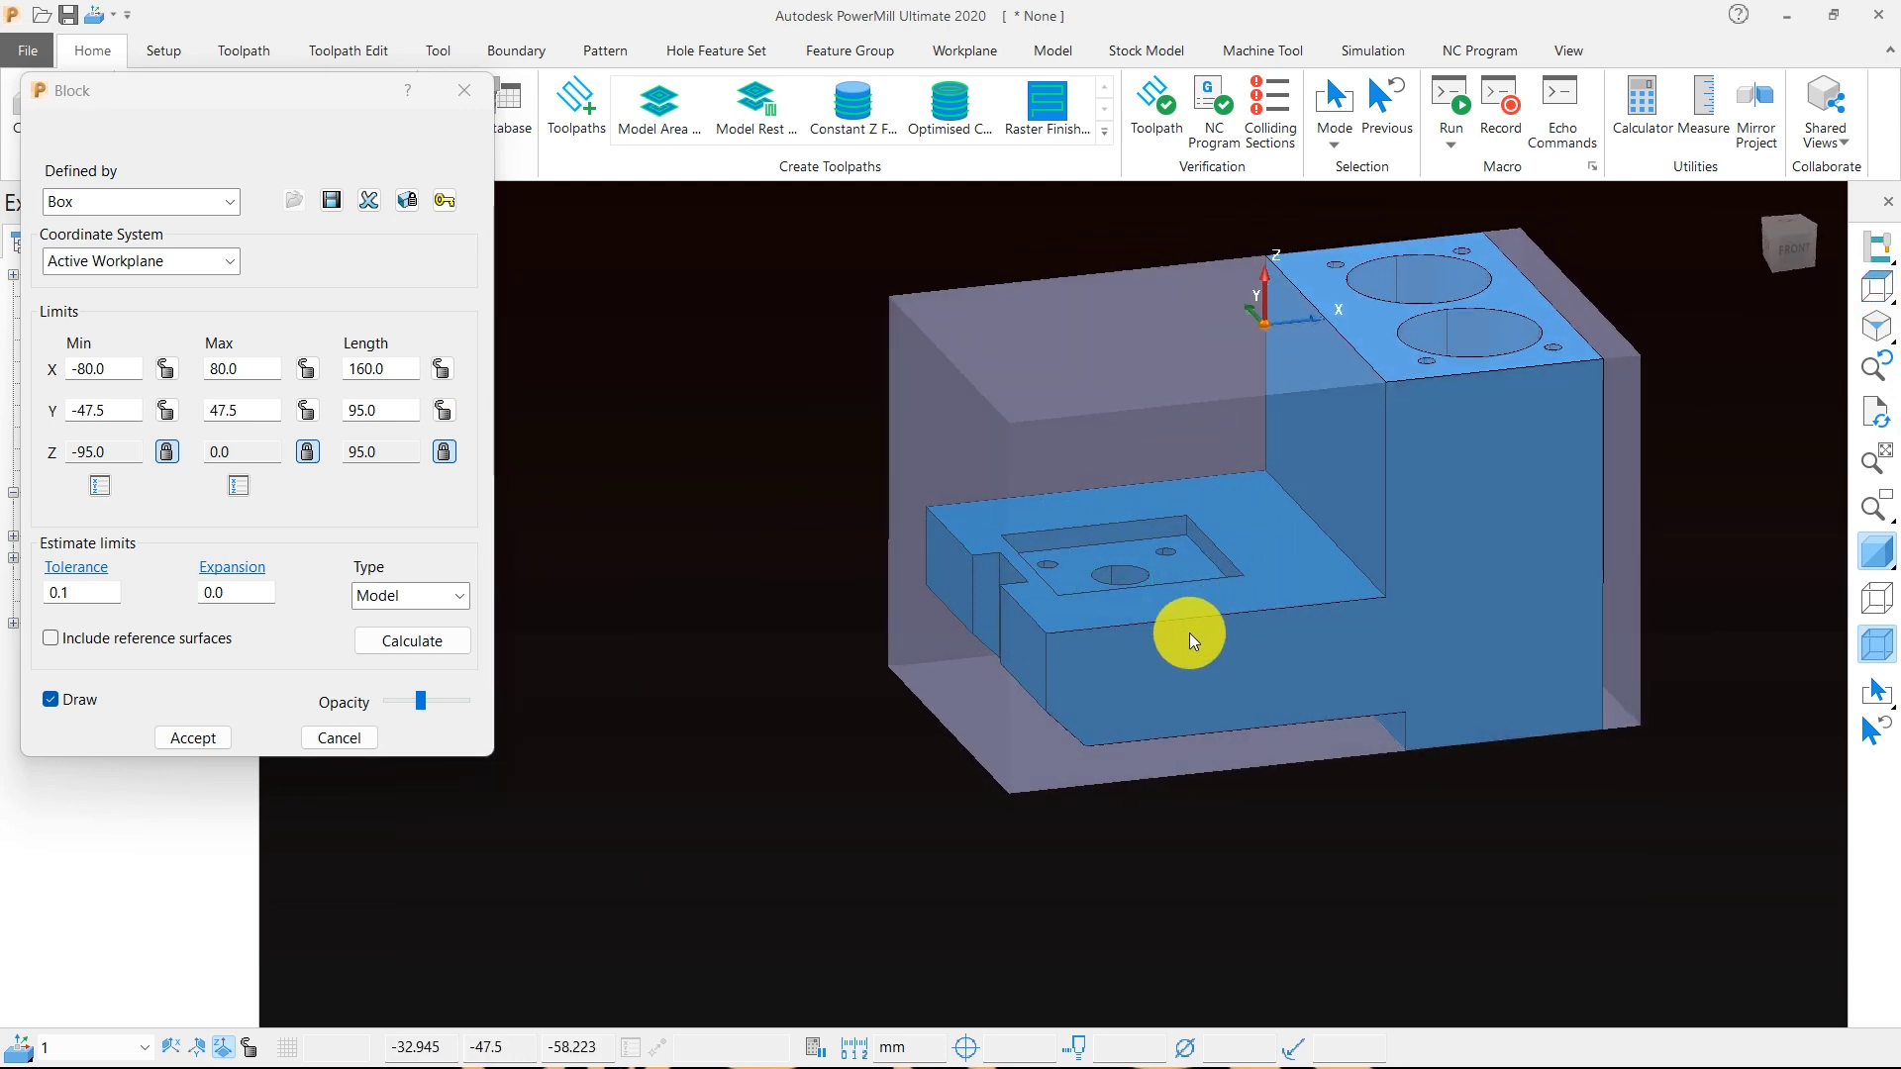
- Recalculate the block from the model with the Z limits locked, and accept it
click(412, 641)
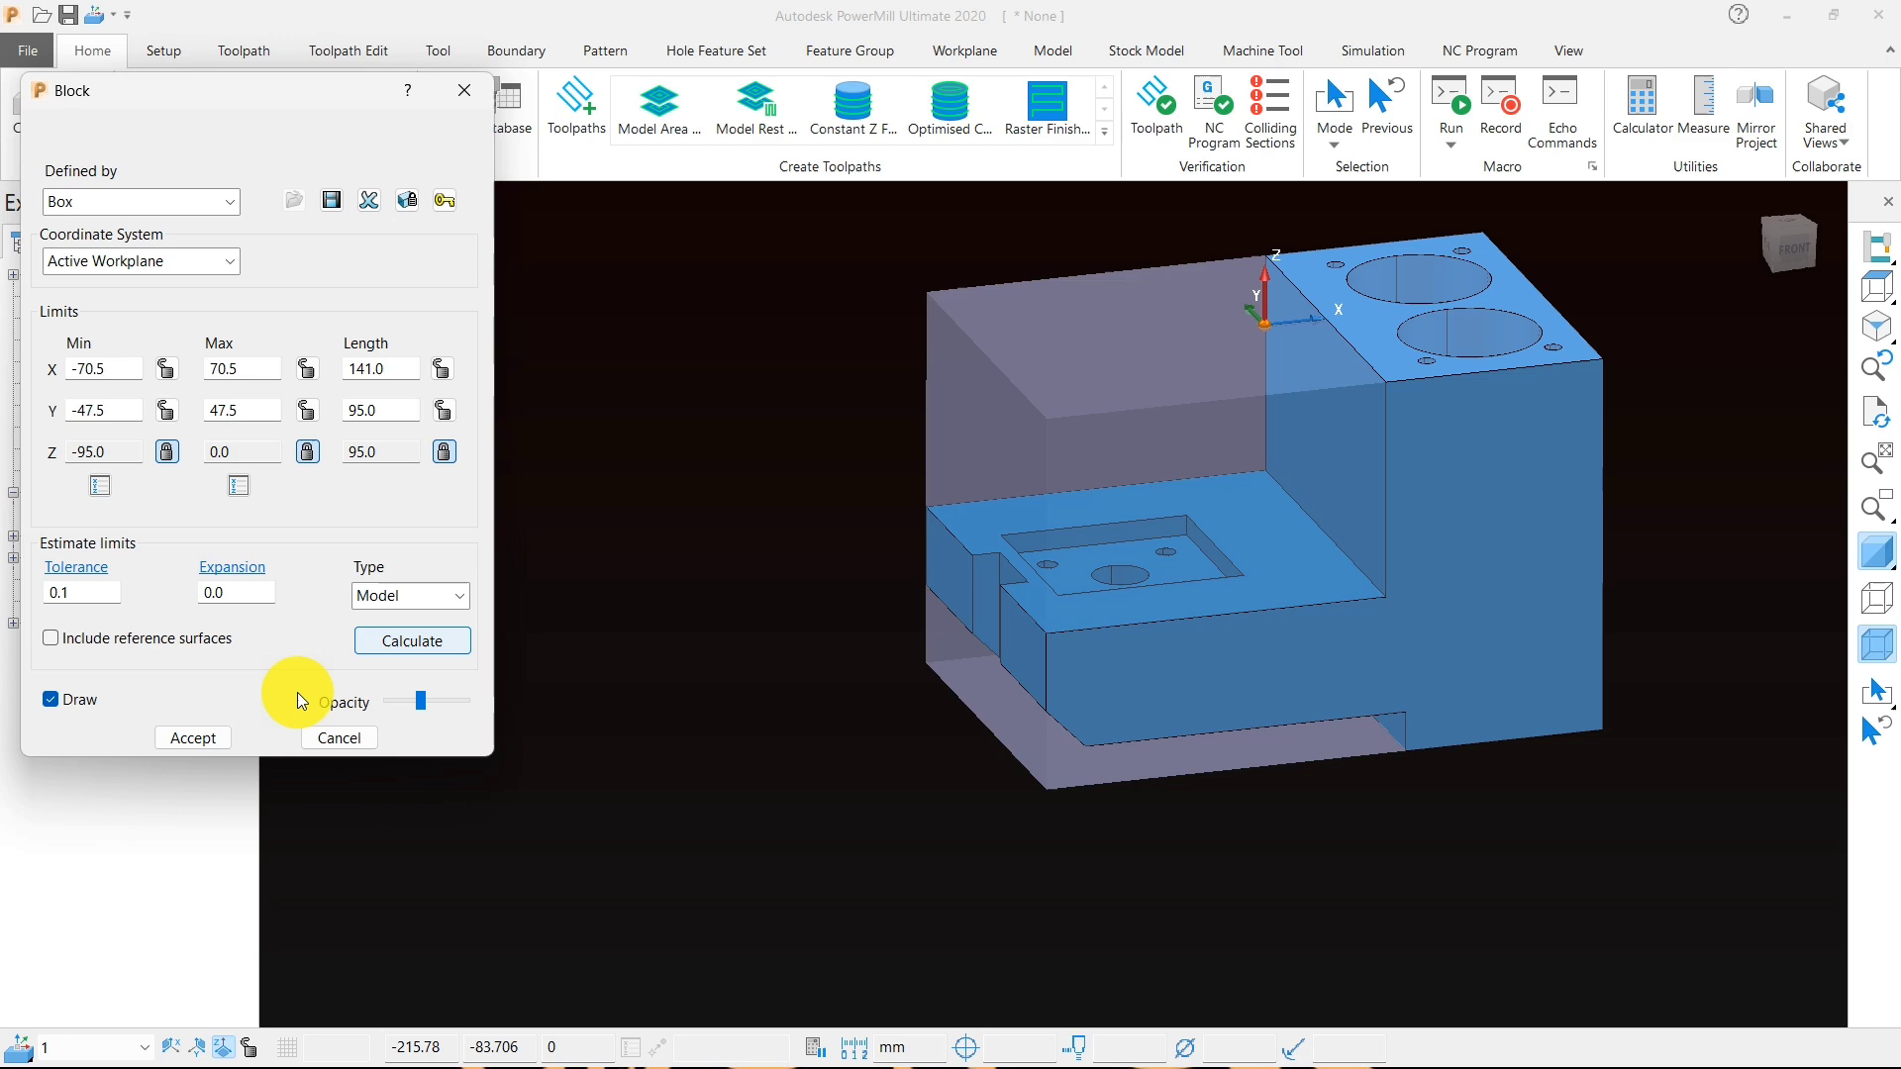
click(193, 738)
middle_drag(995, 659, 1126, 607)
scroll(1089, 644, down, 5)
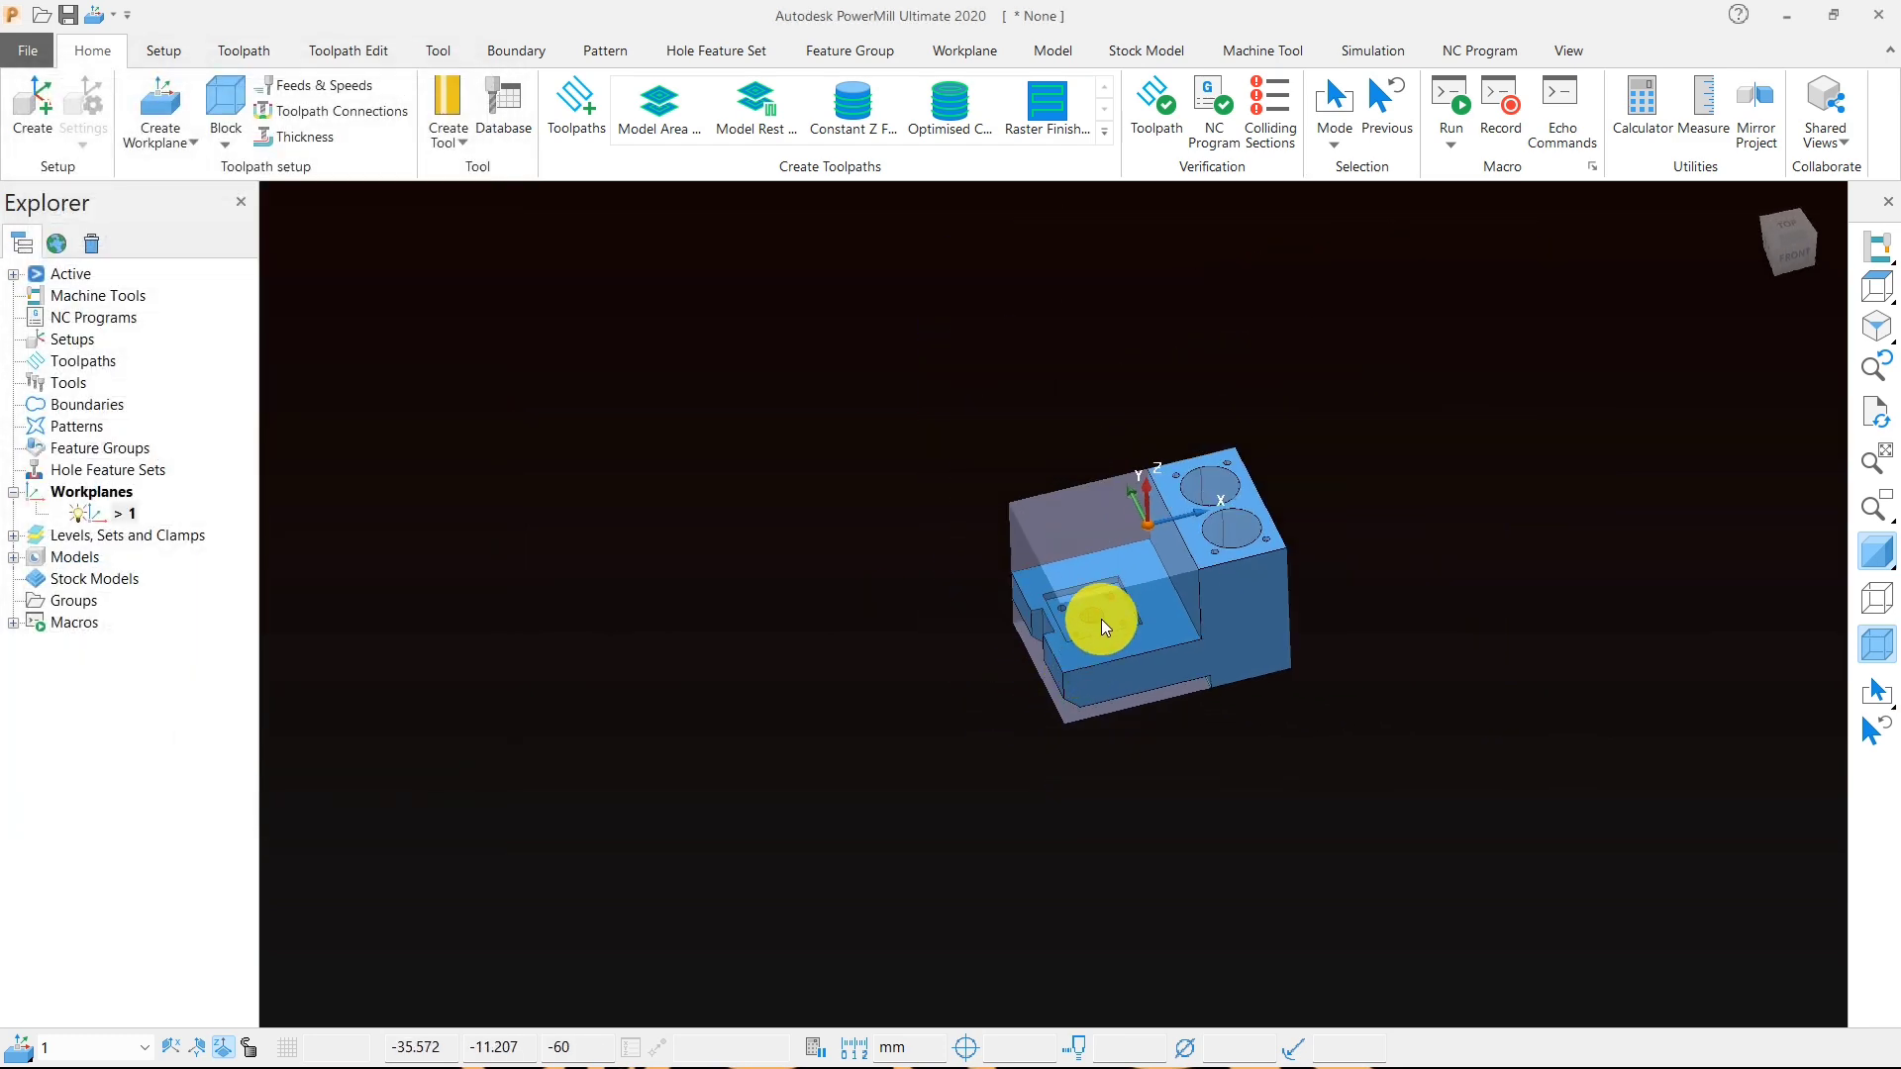
- Examine the pocket, side slot, bores and lower ledge inside the block from the top and at an angle
click(1874, 289)
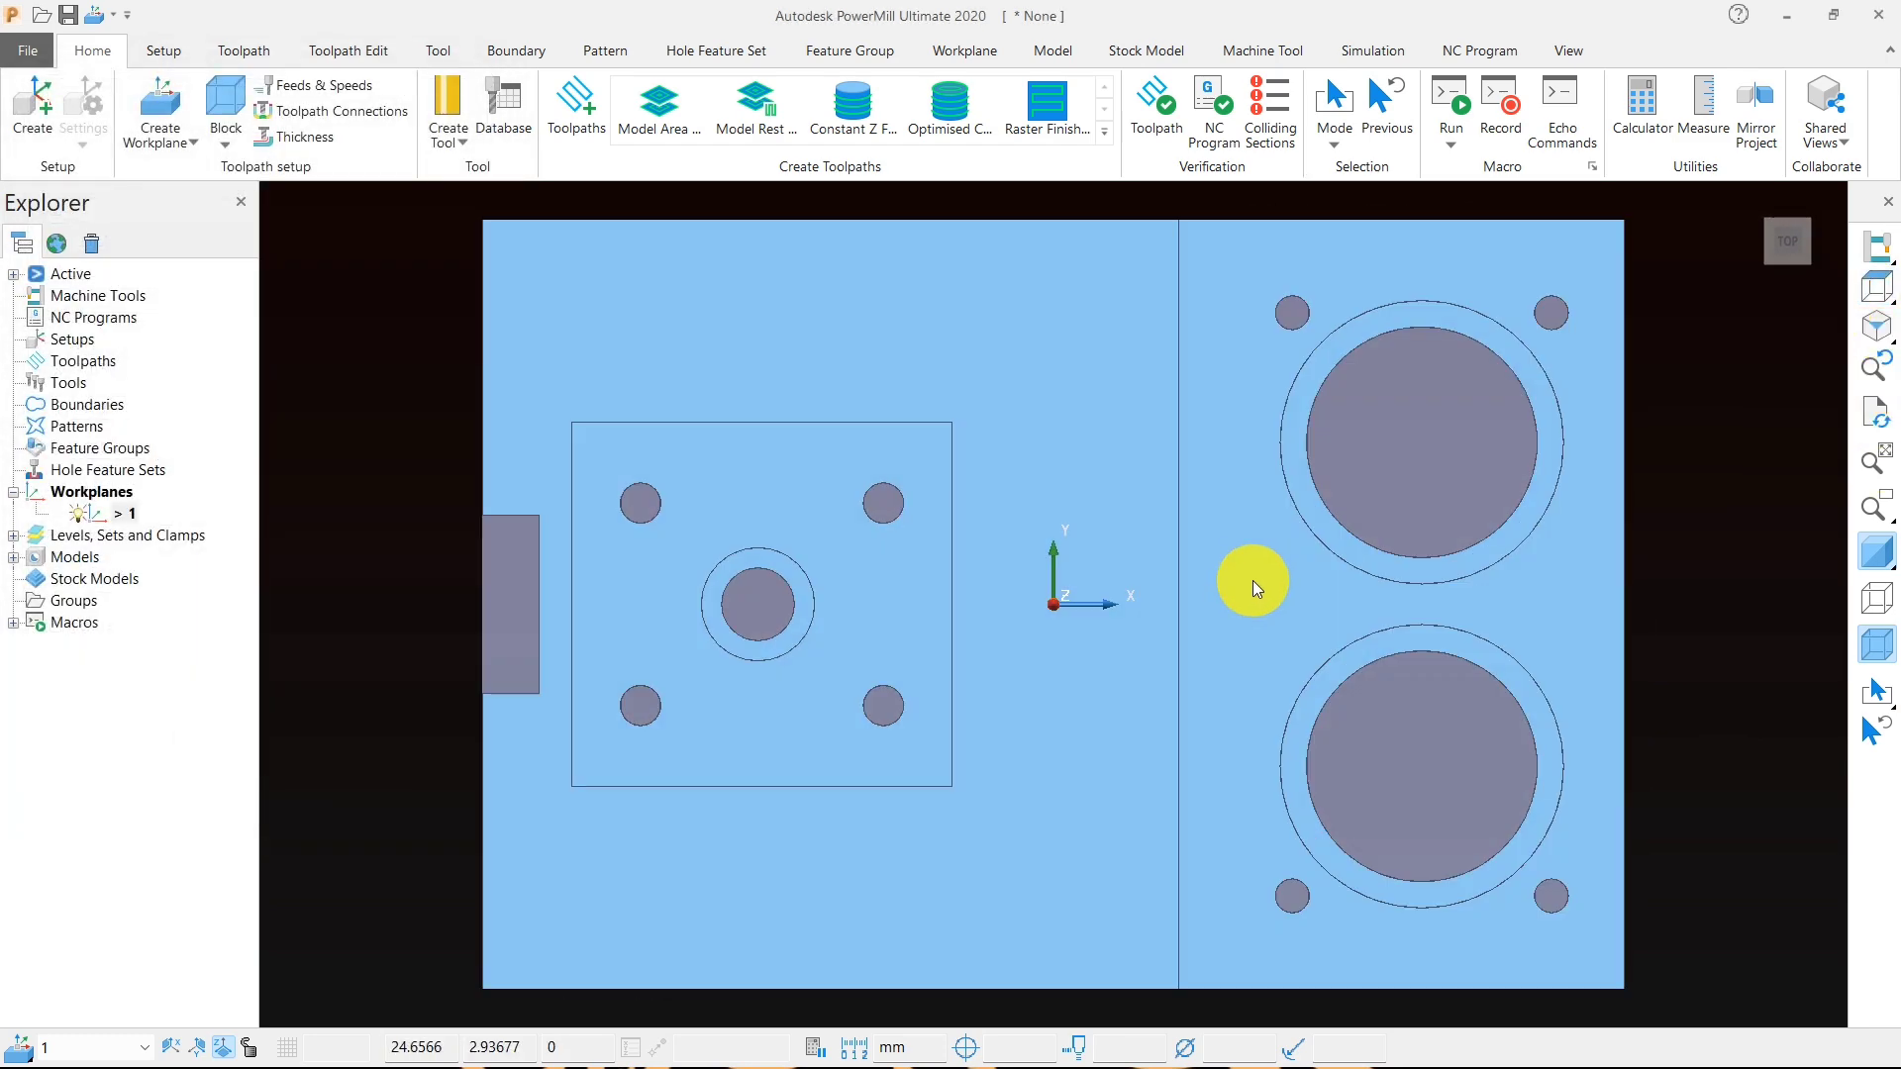
middle_drag(1160, 762, 1162, 687)
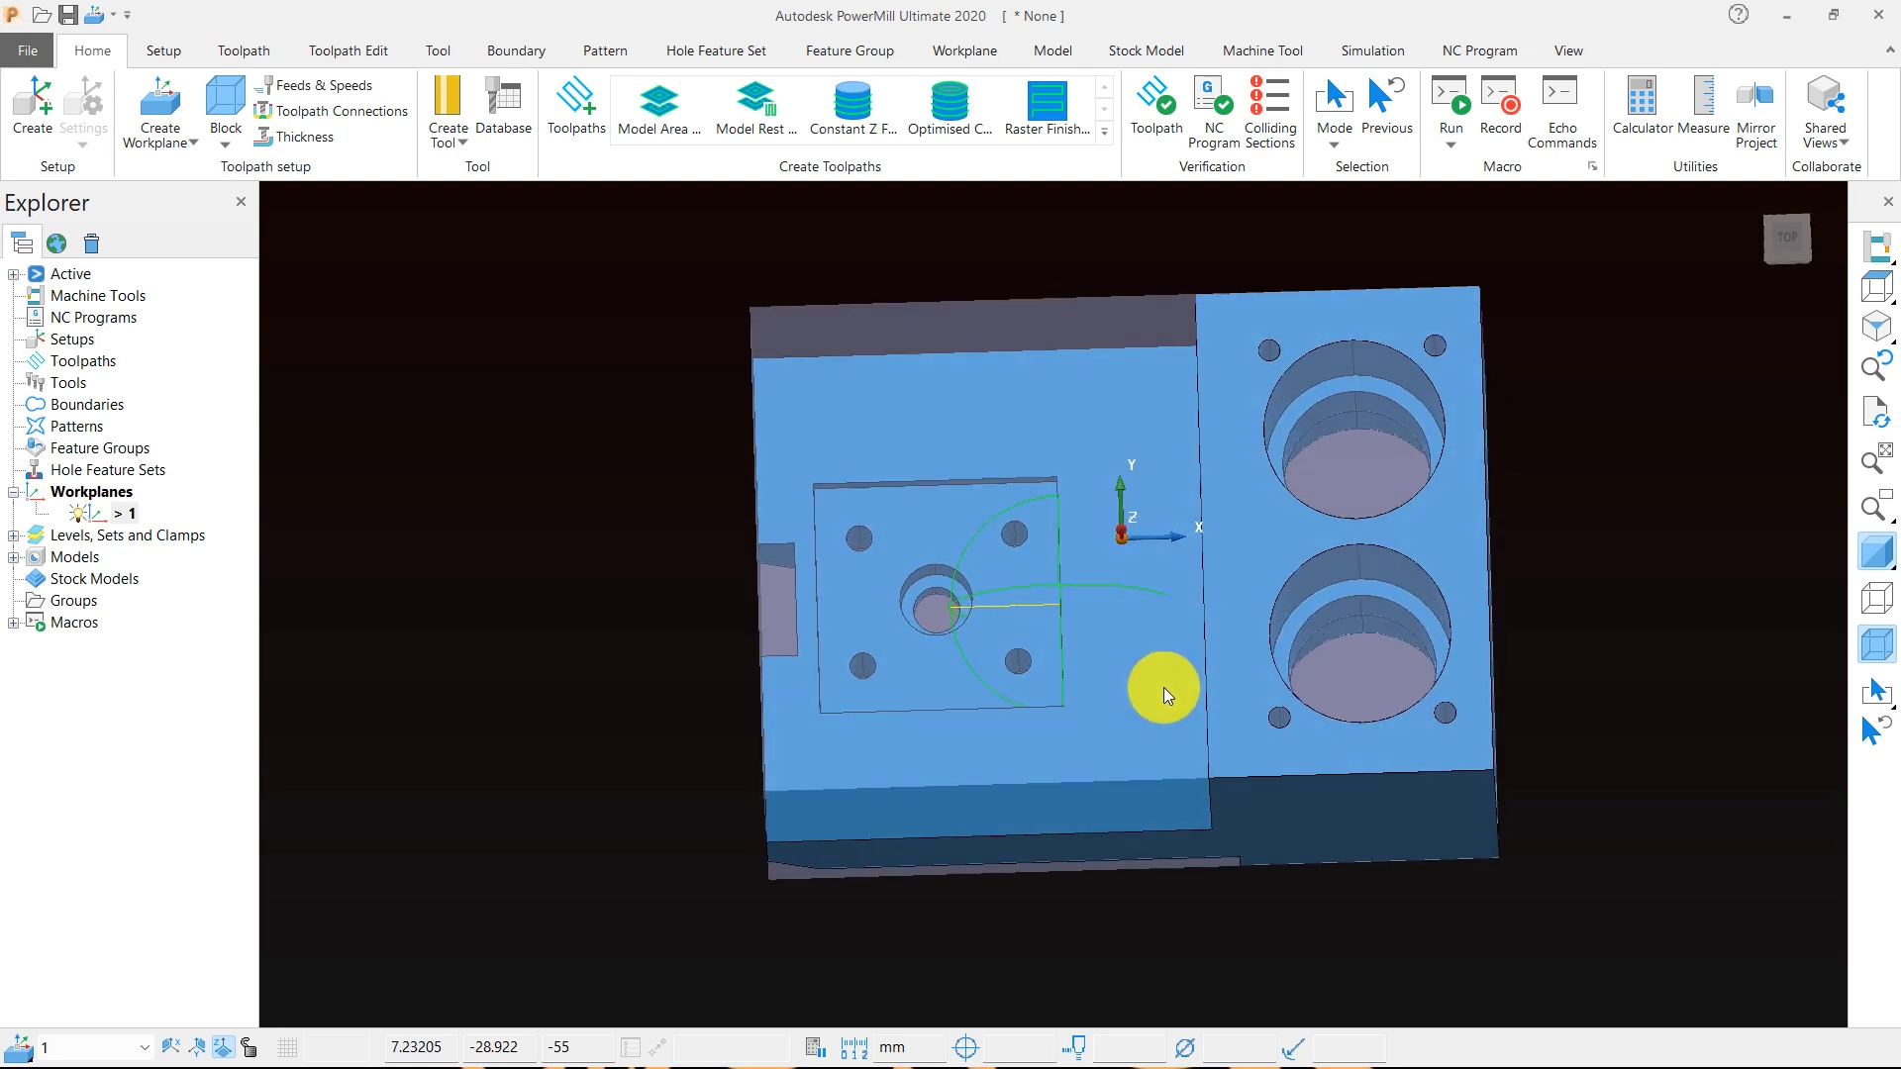
click(1874, 289)
scroll(1293, 374, down, 3)
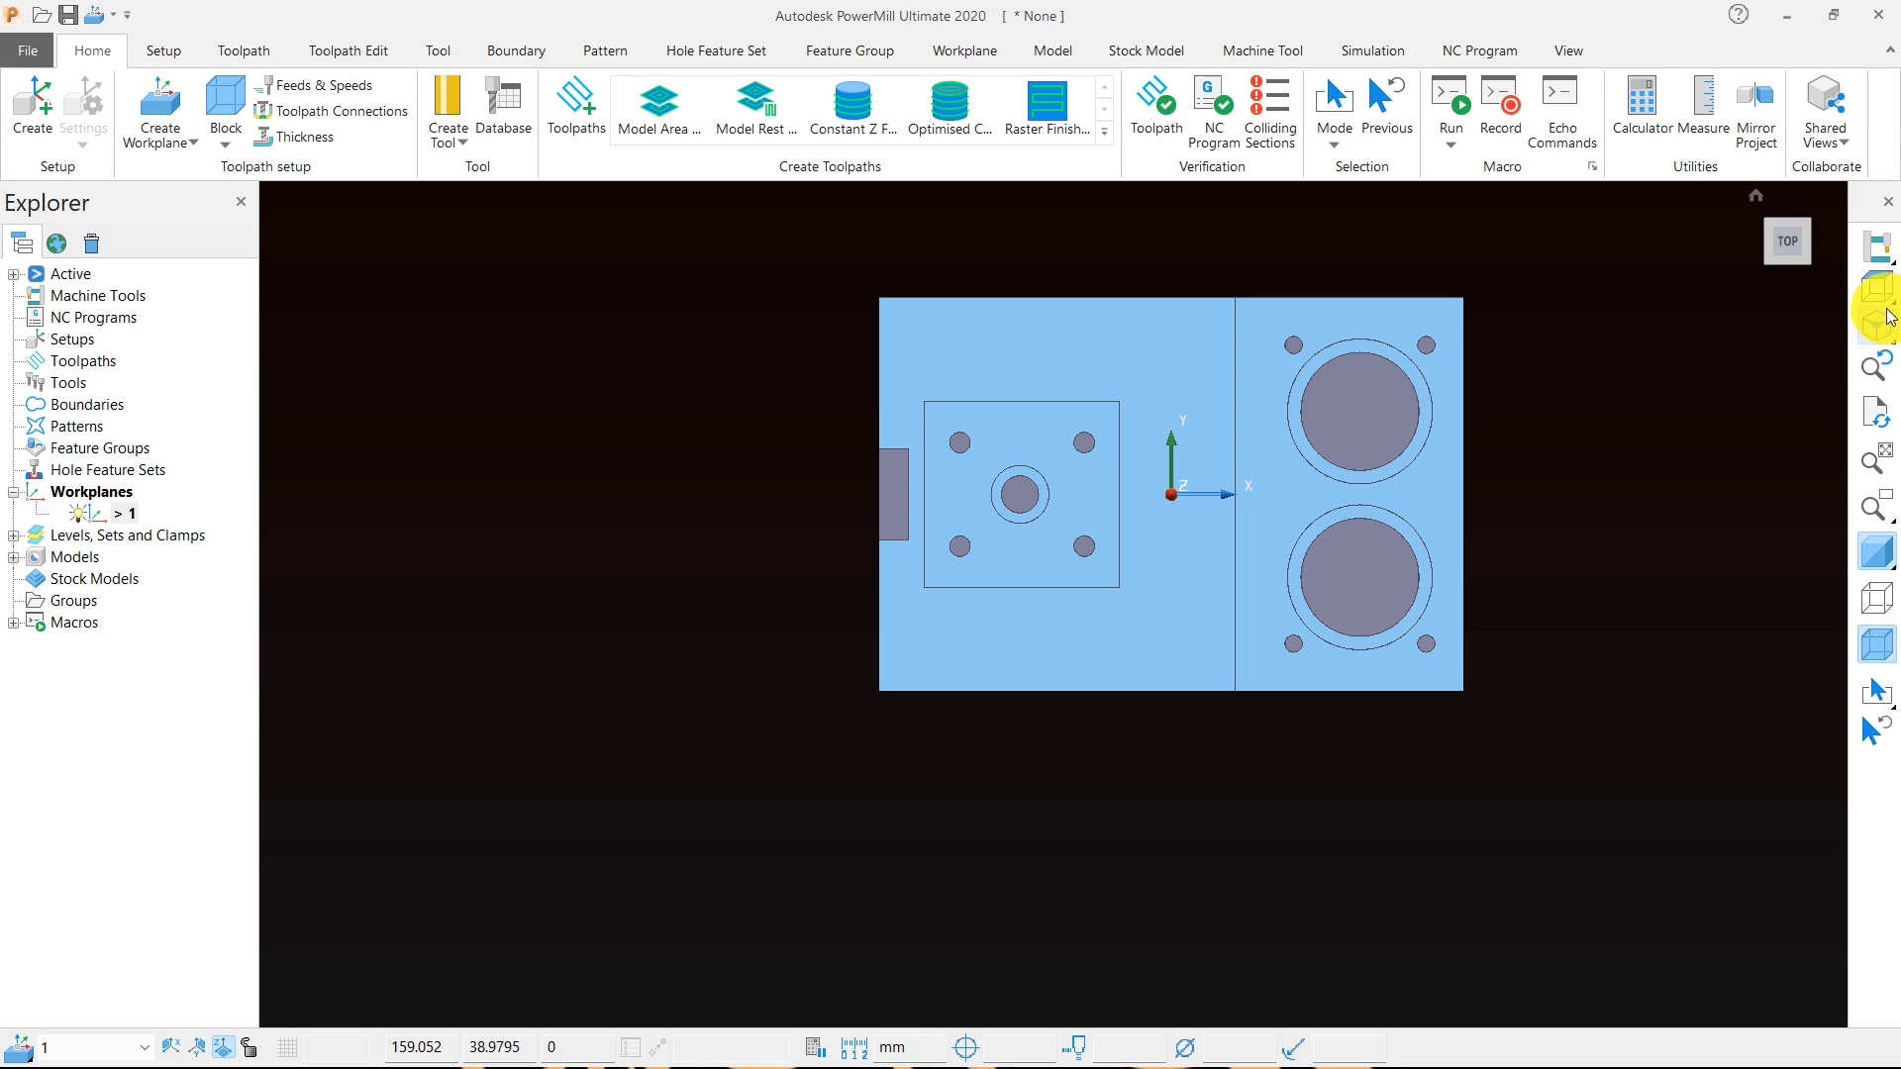
mouse_move(1882, 302)
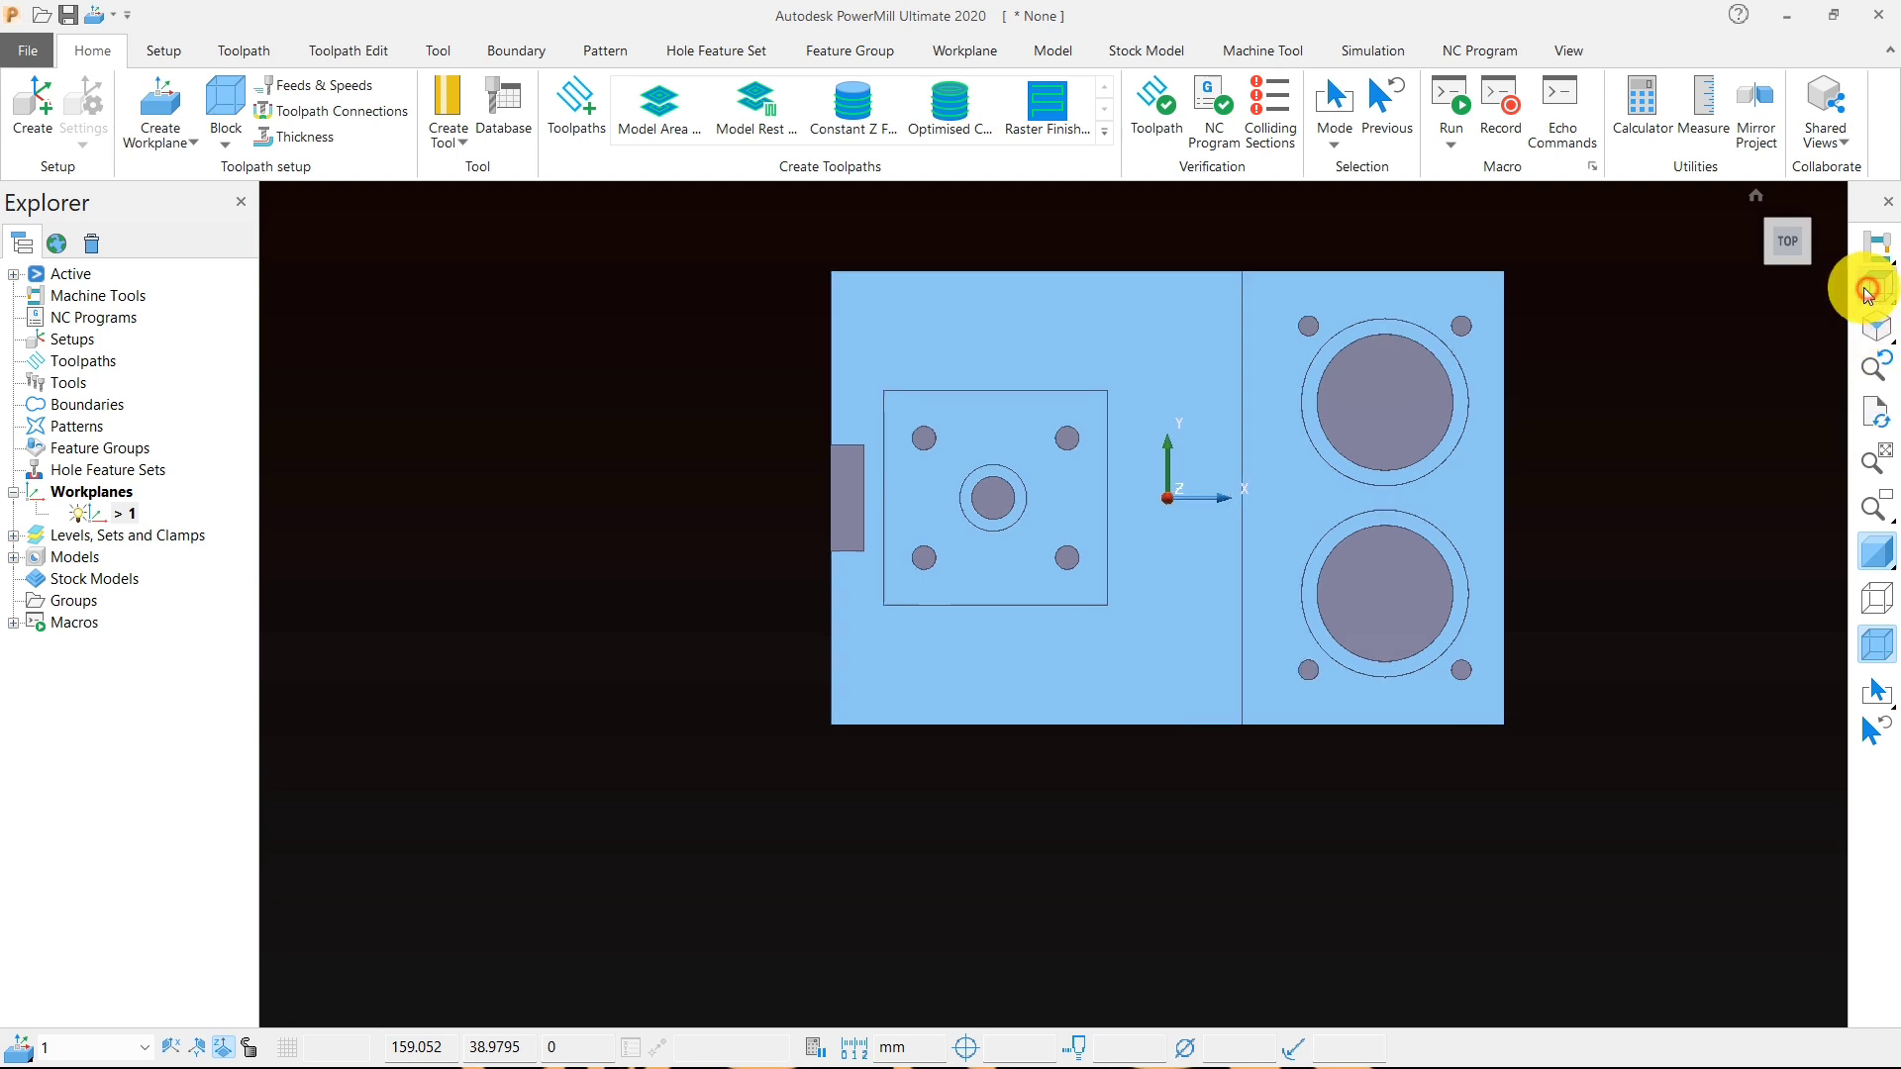
scroll(1146, 729, up, 3)
middle_drag(1146, 730, 931, 563)
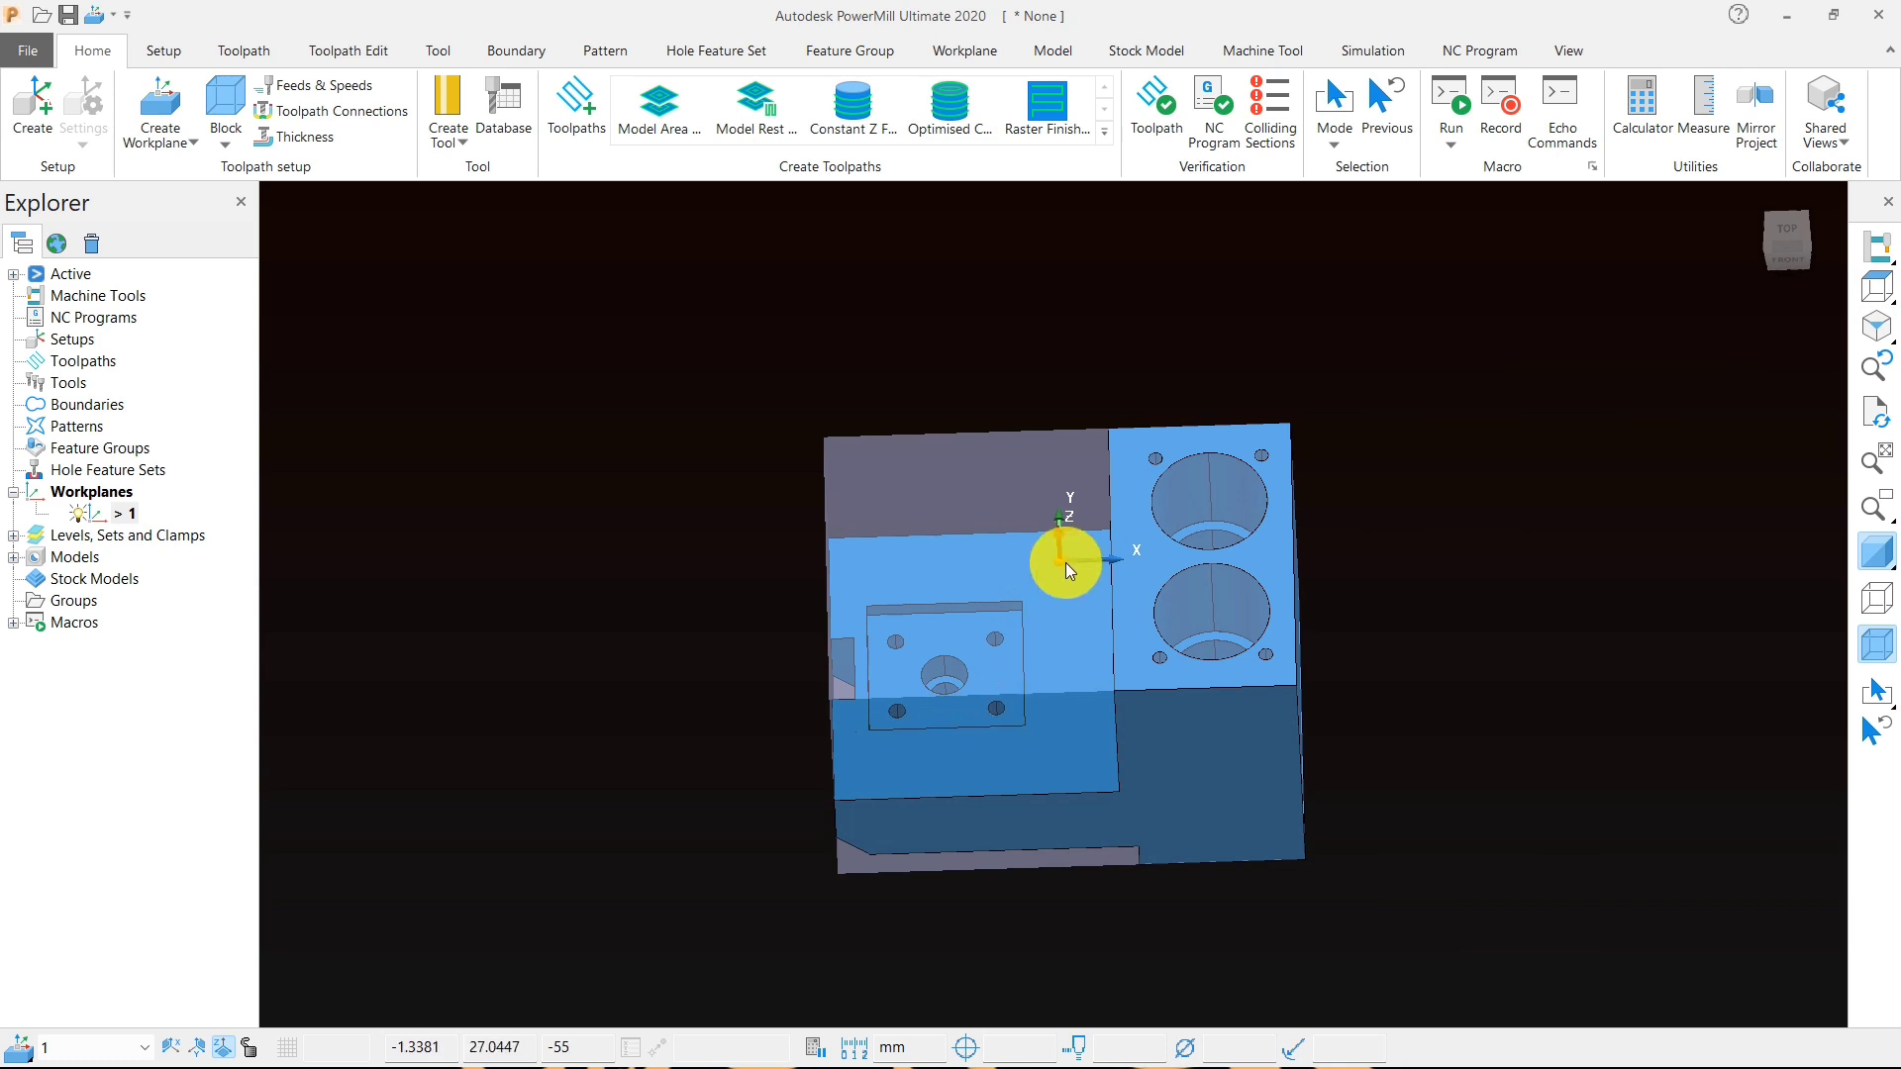
middle_drag(1069, 560, 1065, 657)
scroll(929, 681, up, 3)
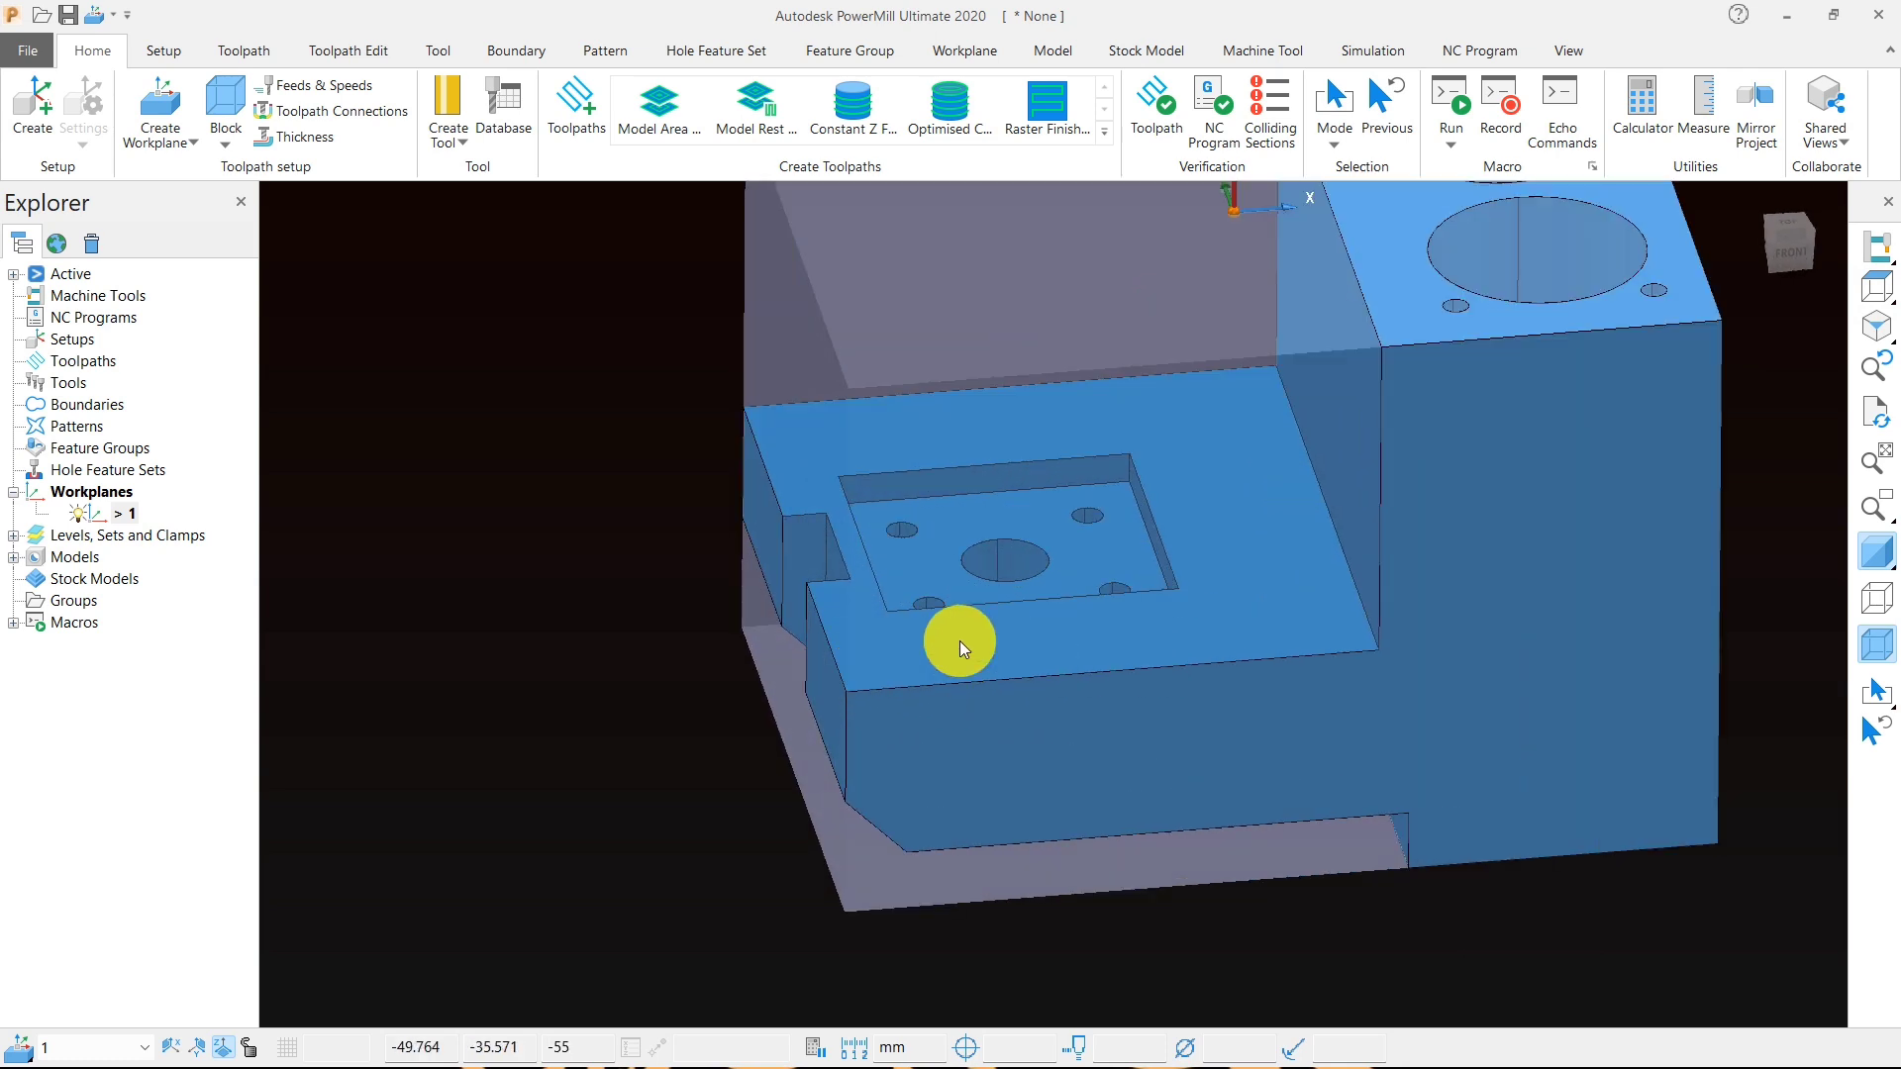
- Try to measure the front edge of the lower ledge between its outer corner and the raised section
click(1703, 117)
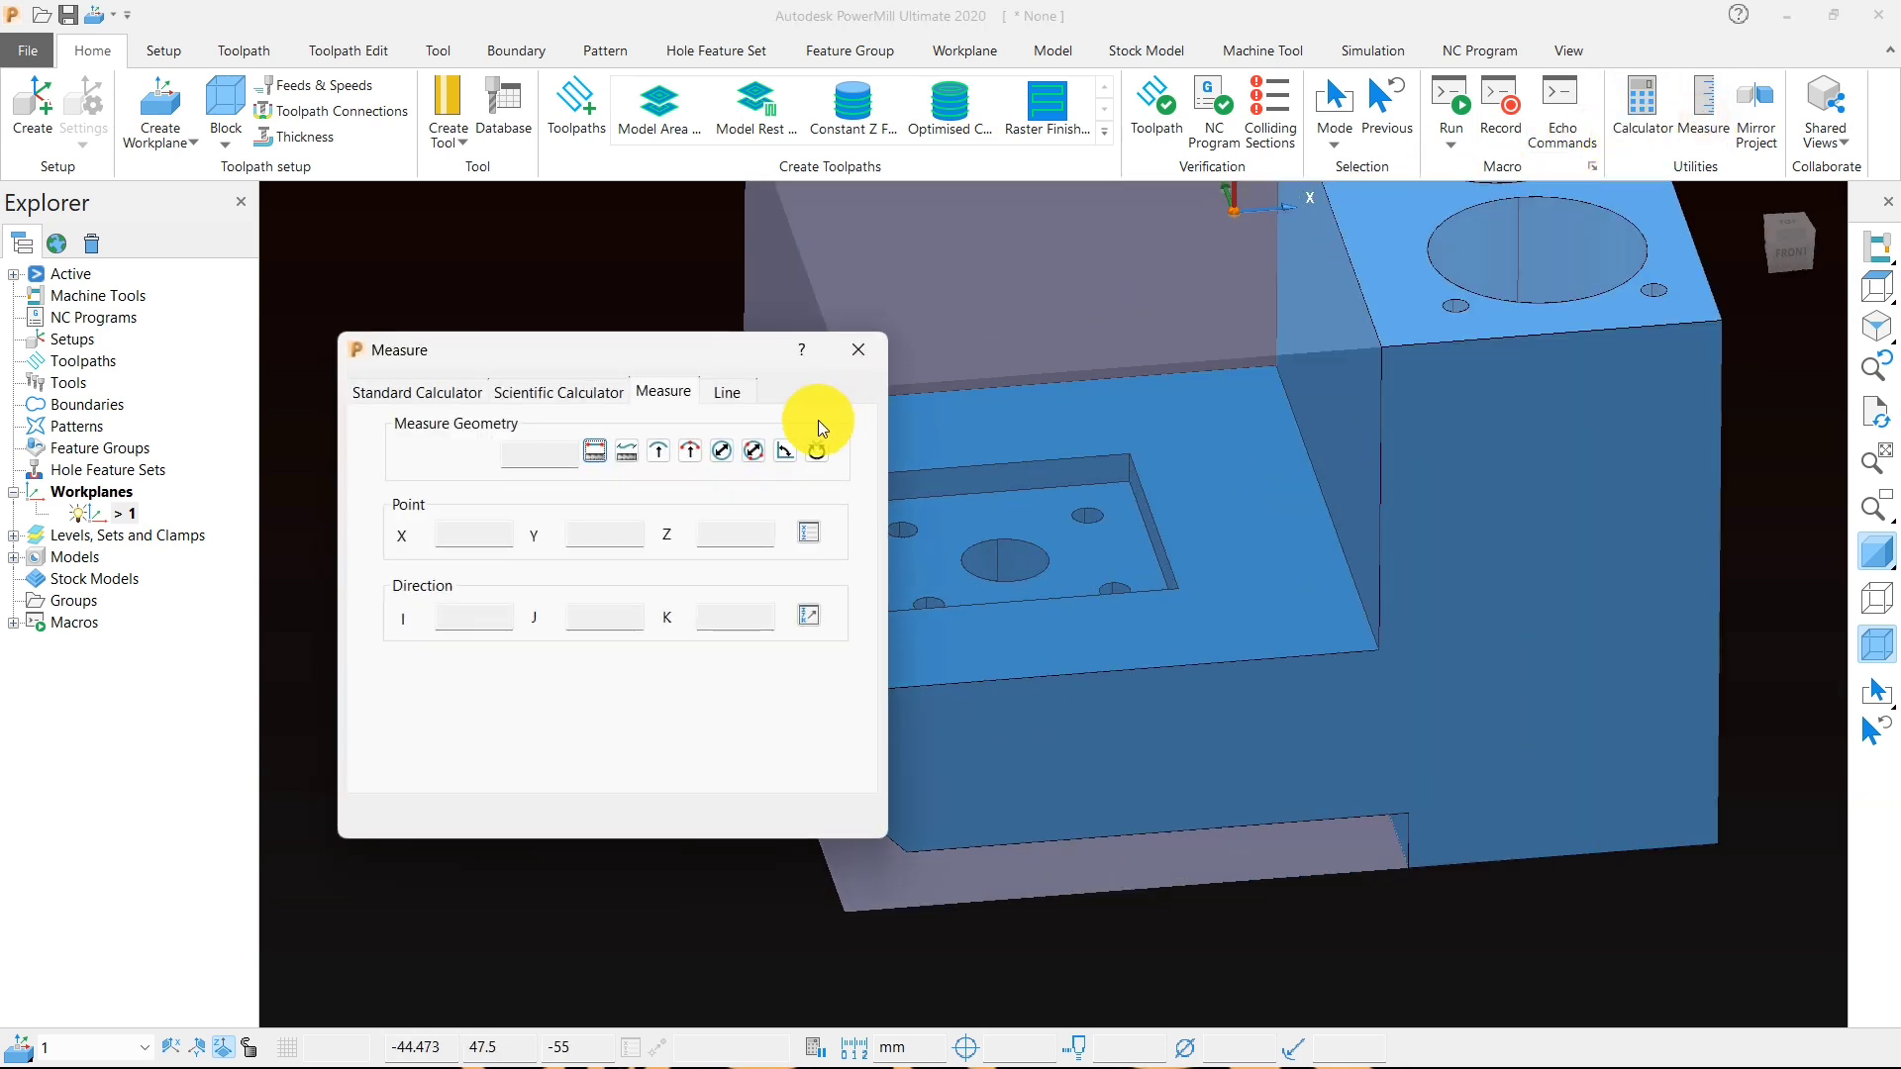
click(721, 394)
click(805, 466)
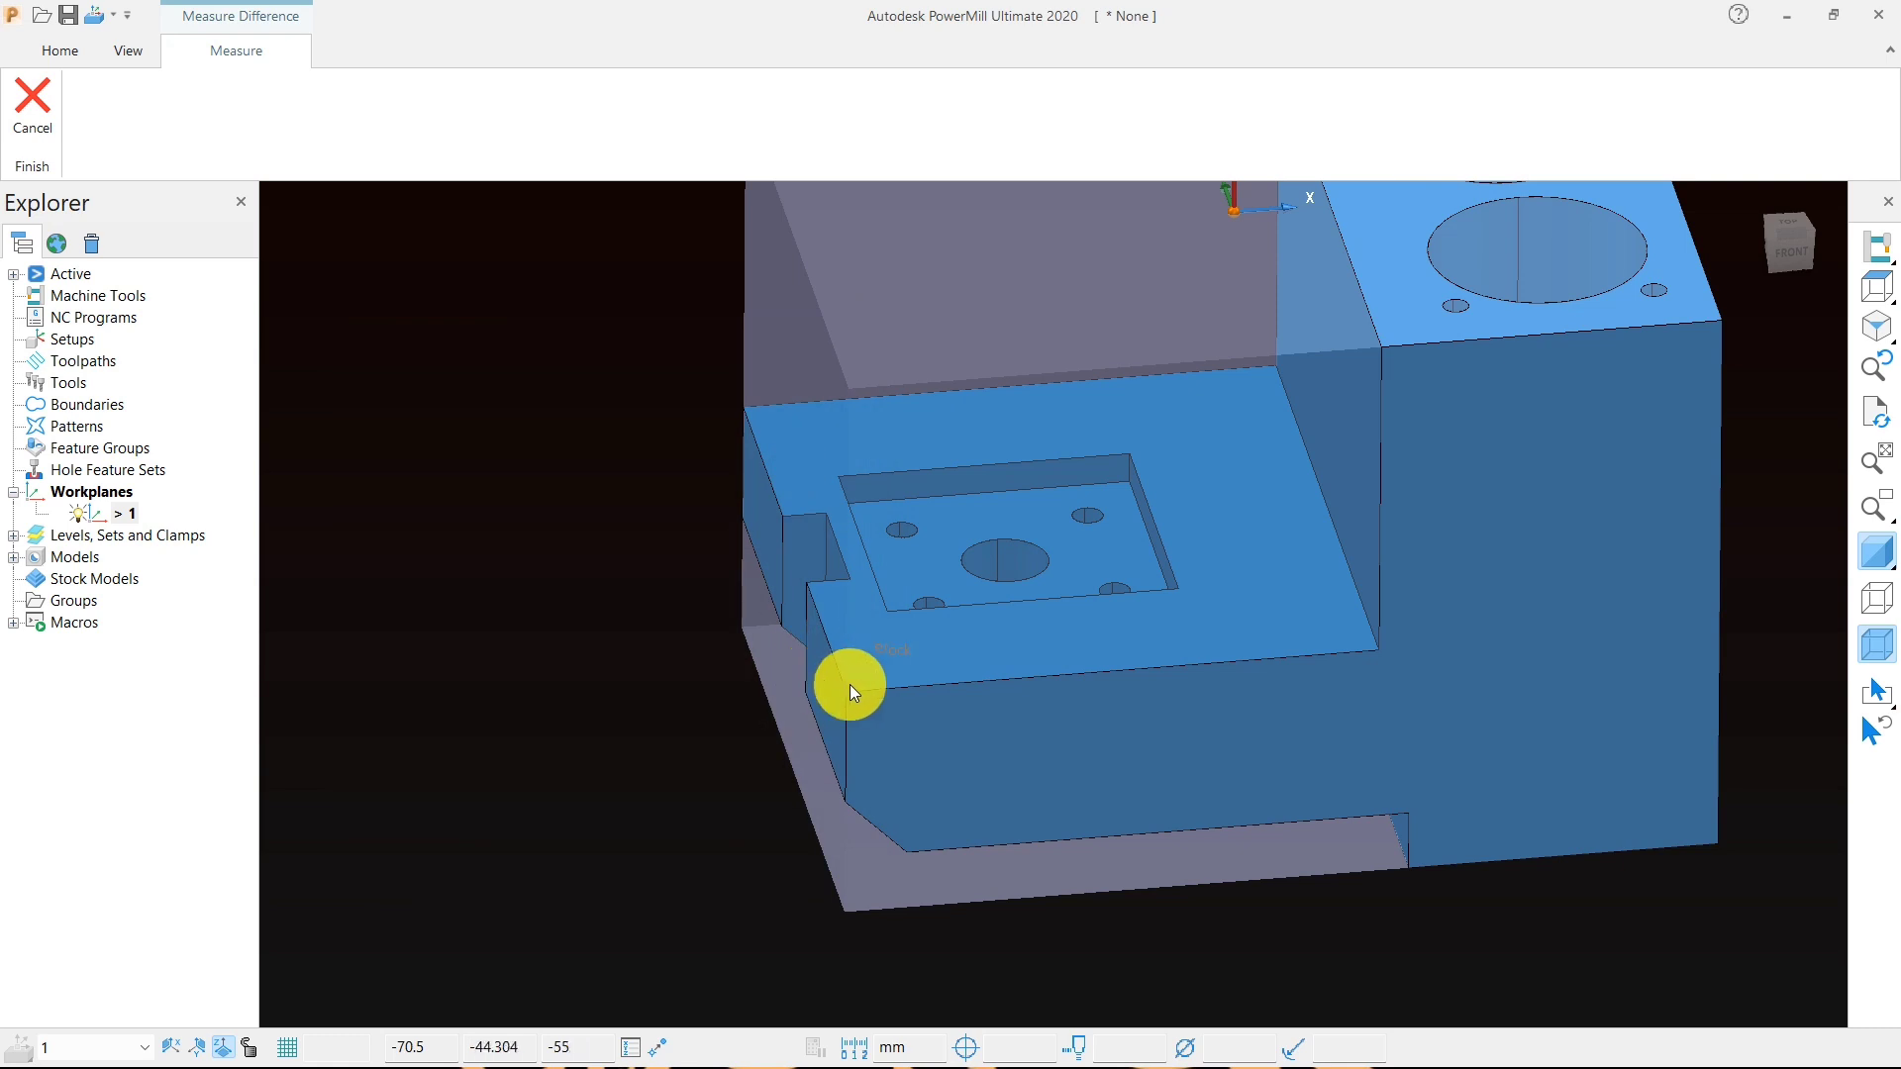
click(1377, 650)
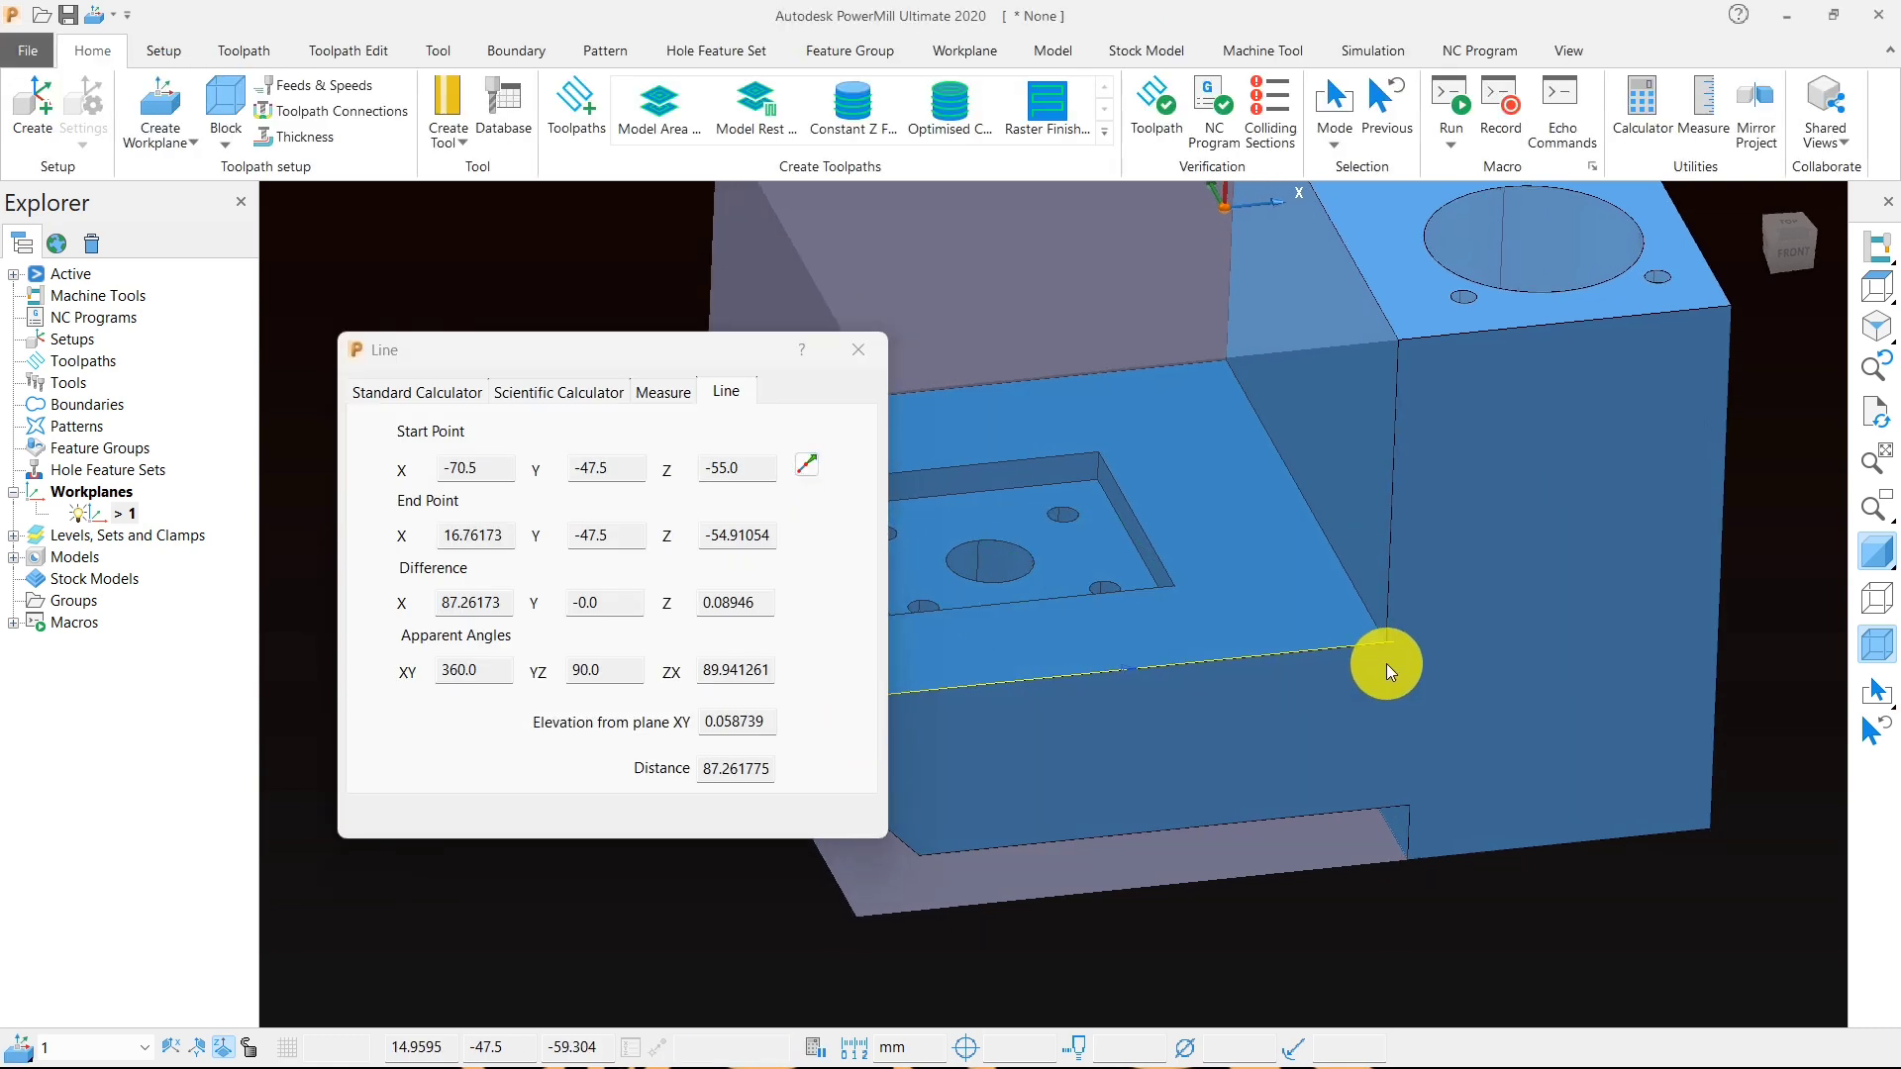
scroll(1386, 659, up, 5)
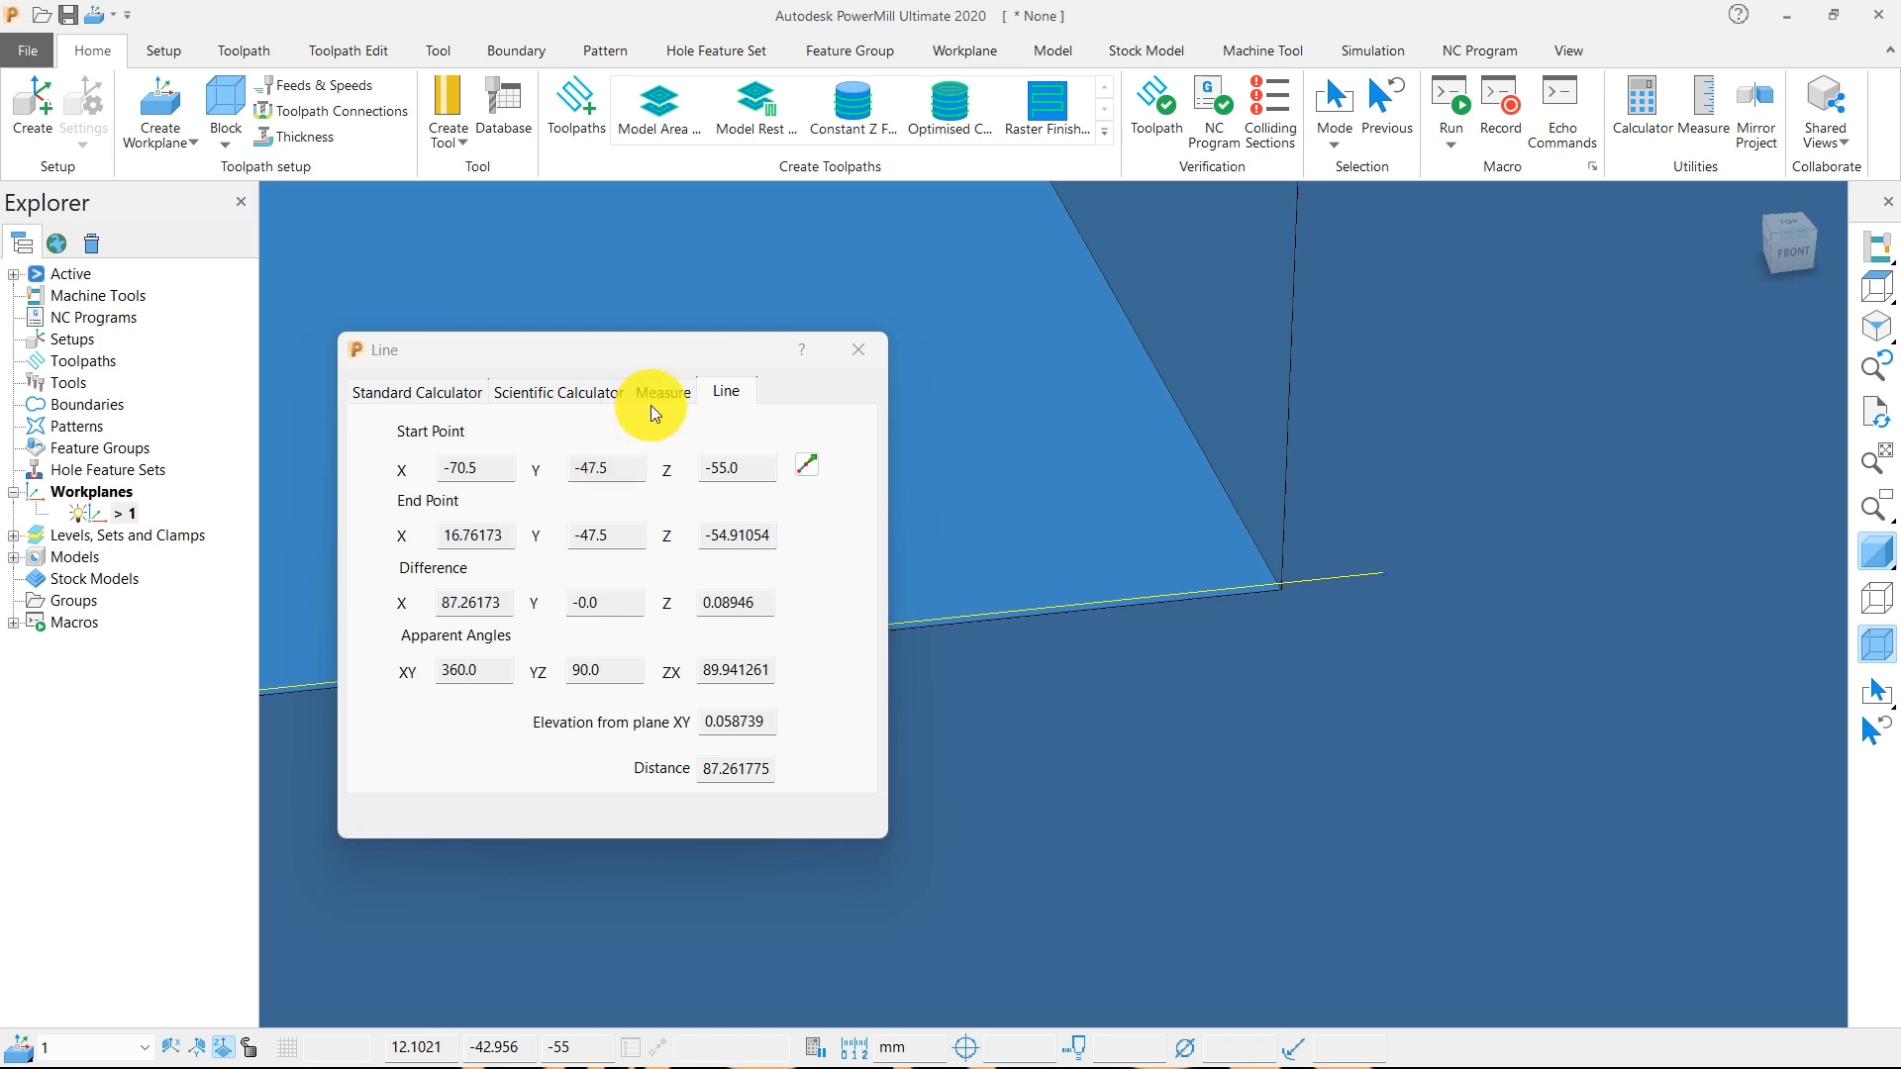
- Measure the lower ledge's front edge again, from the raised section's exact corner to the outer corner, and close the measurement
click(792, 455)
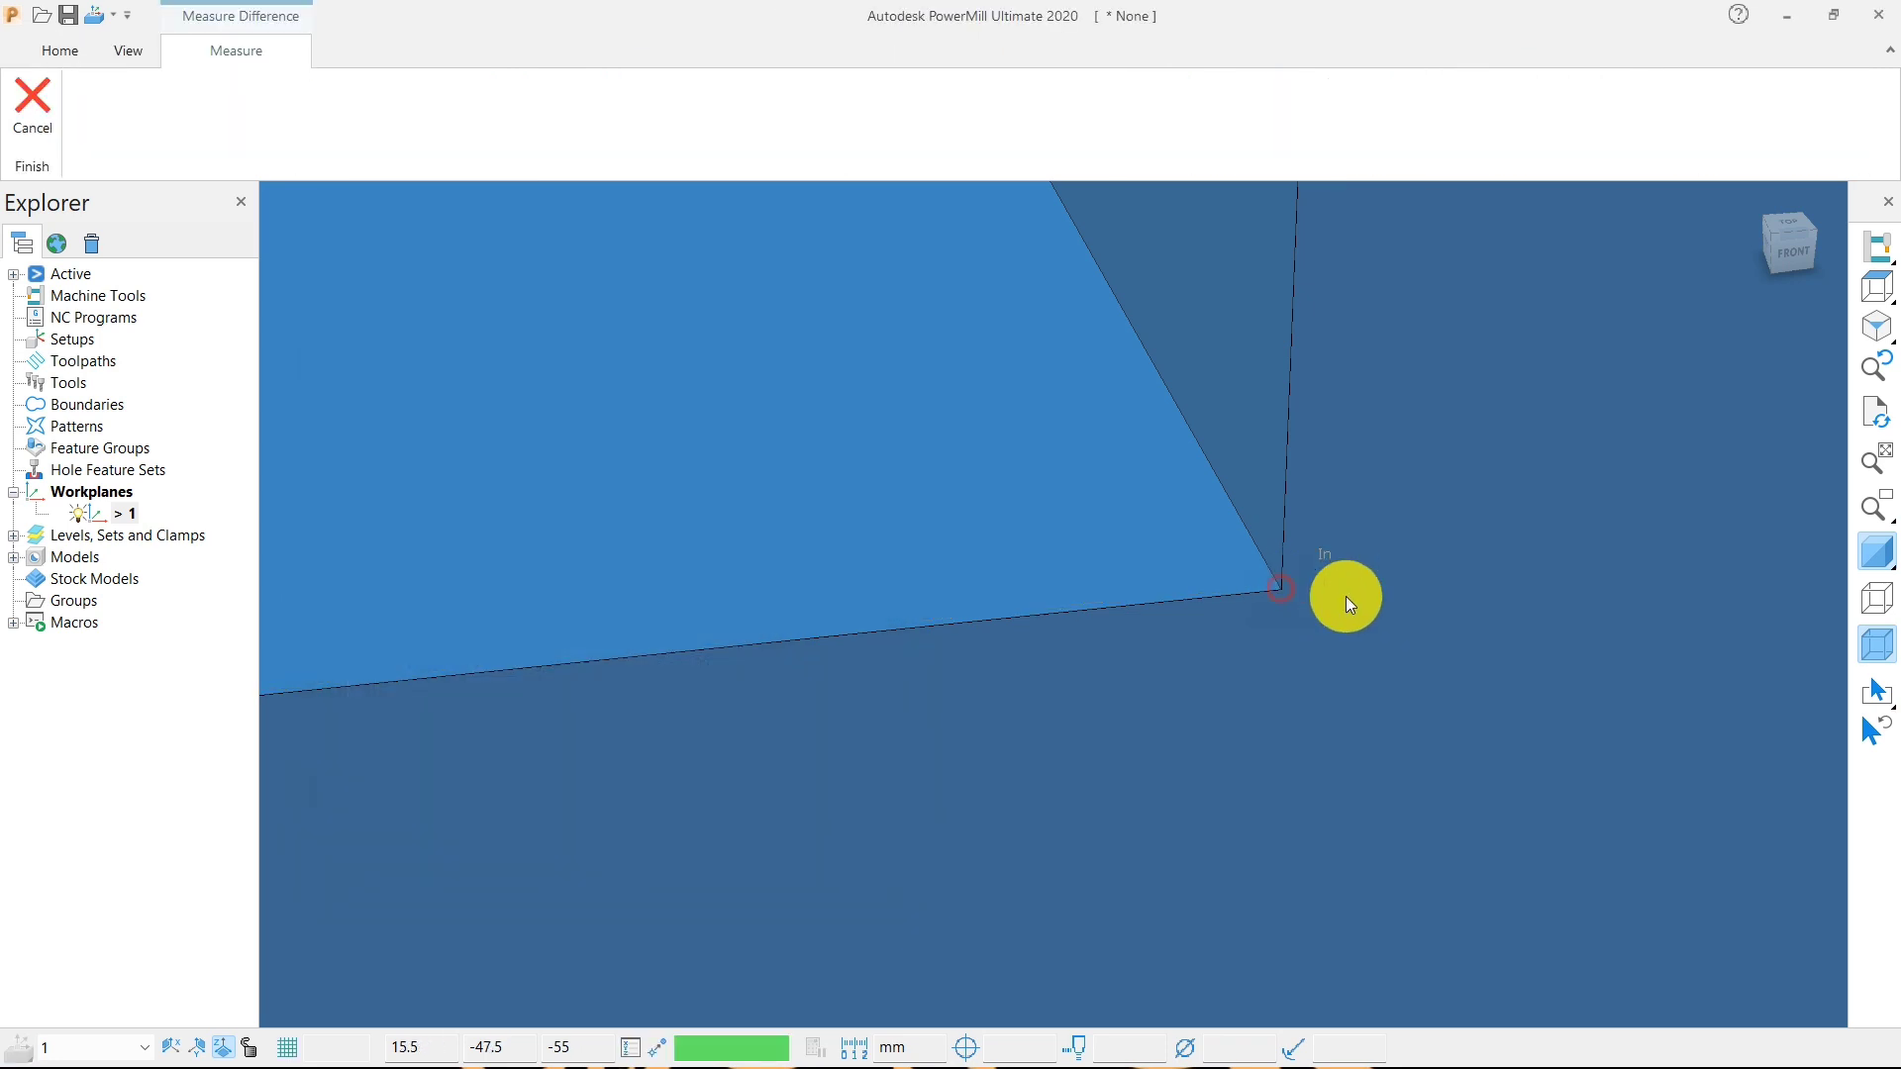
scroll(1084, 645, down, 6)
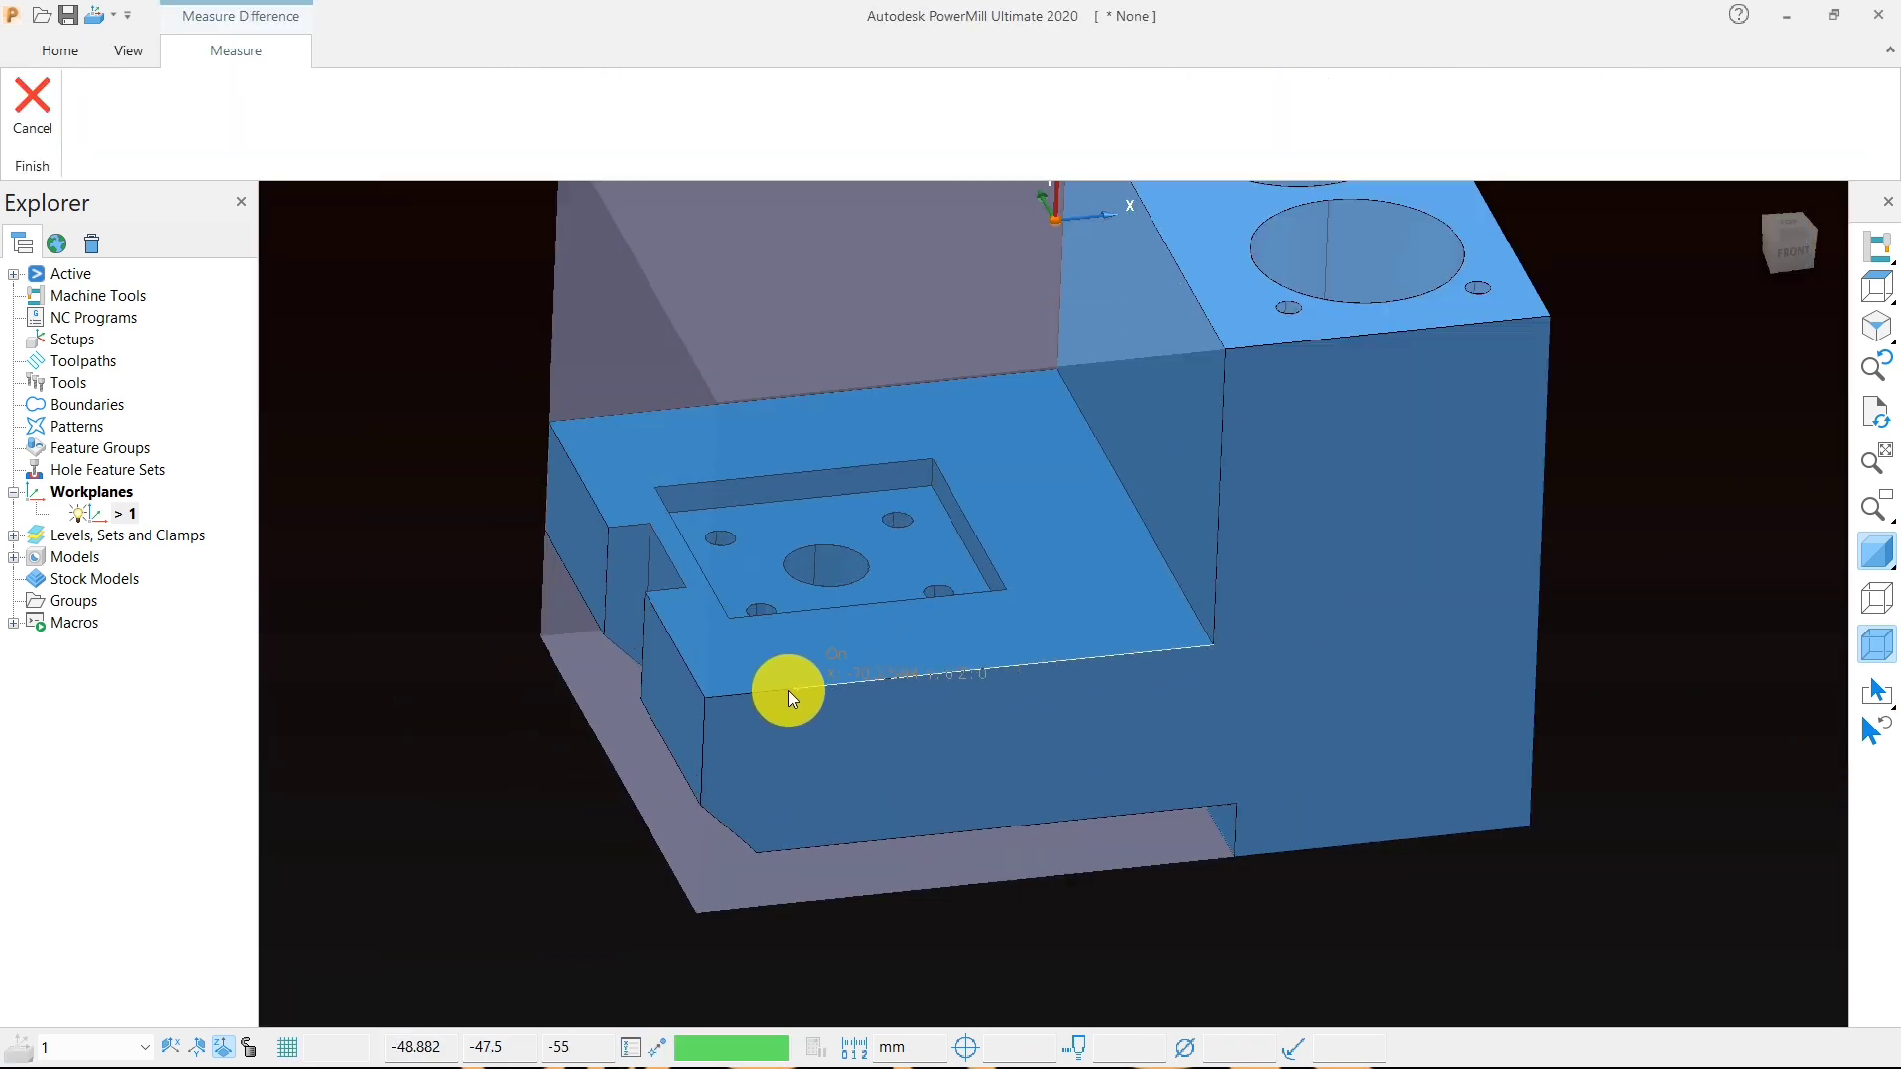
scroll(732, 694, up, 3)
click(659, 707)
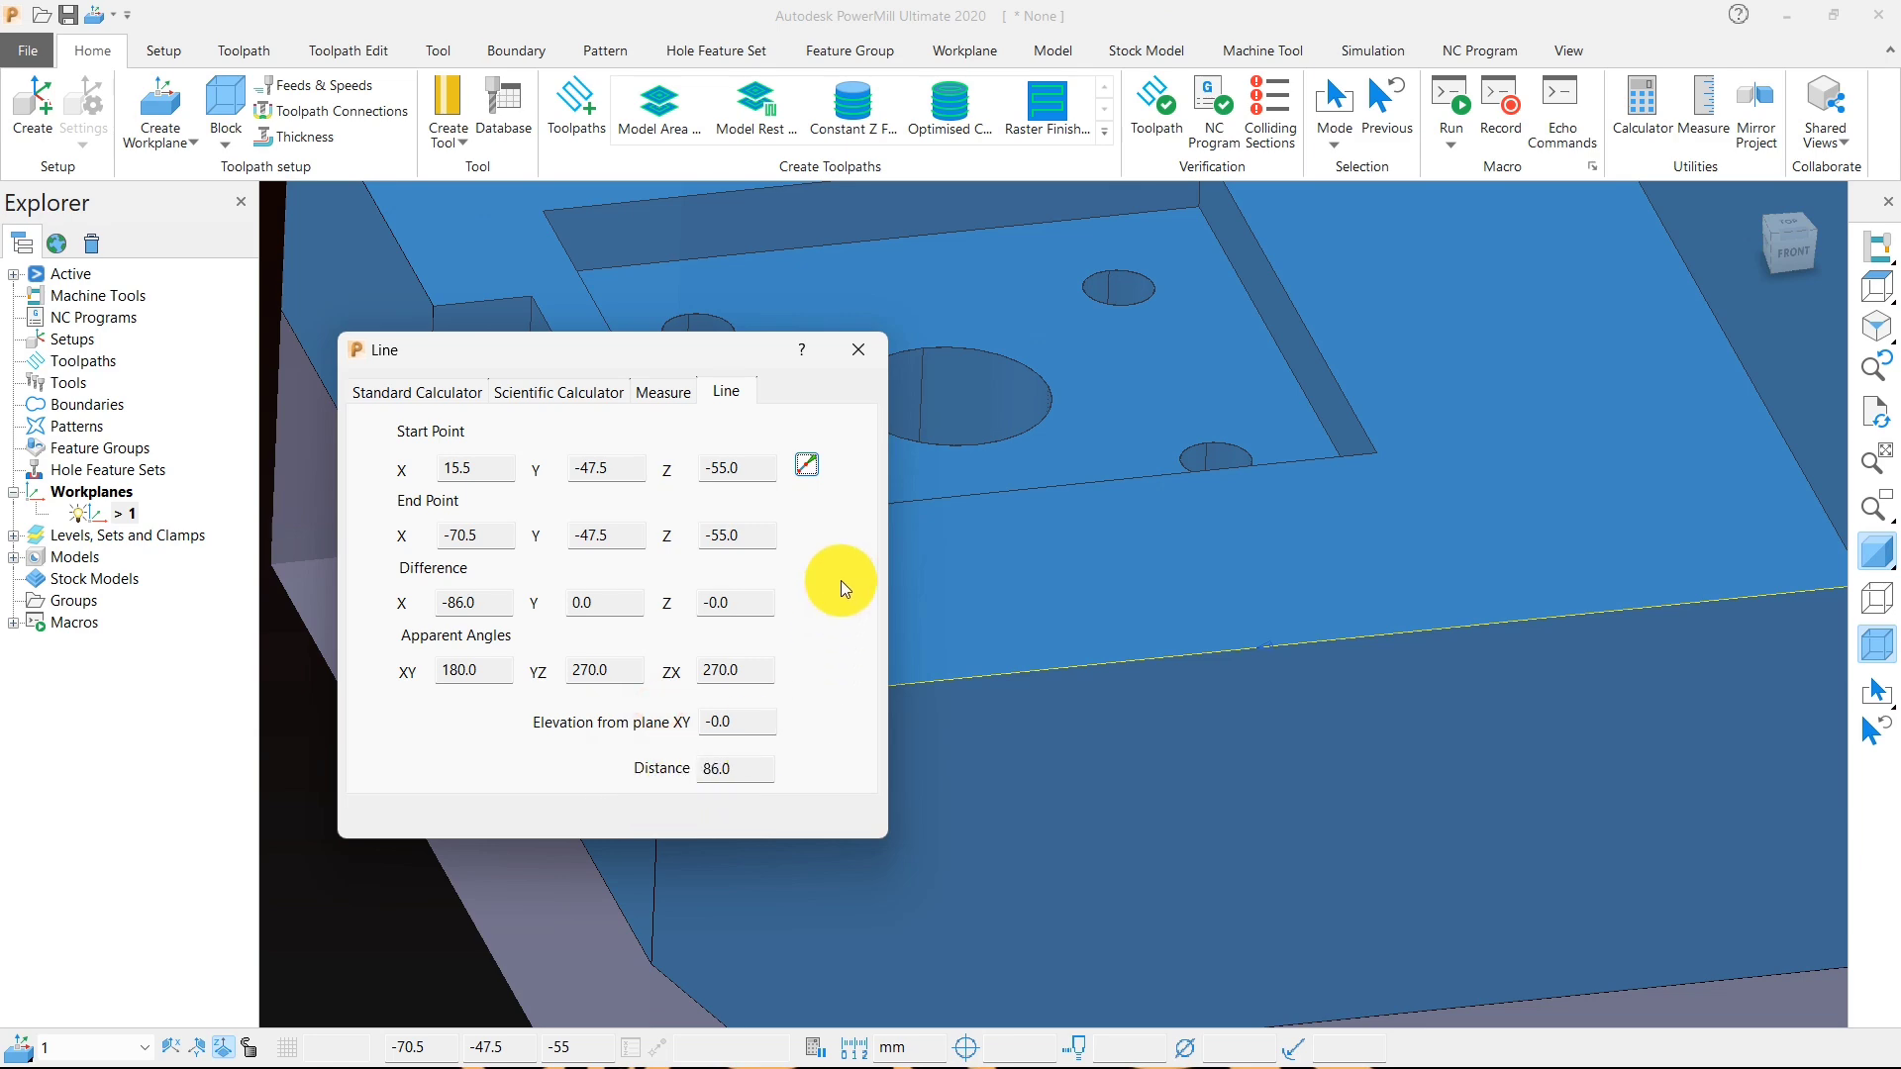
click(859, 348)
- Start a Model Area Clearance toolpath and arrange its settings dialog beside the model
click(1876, 286)
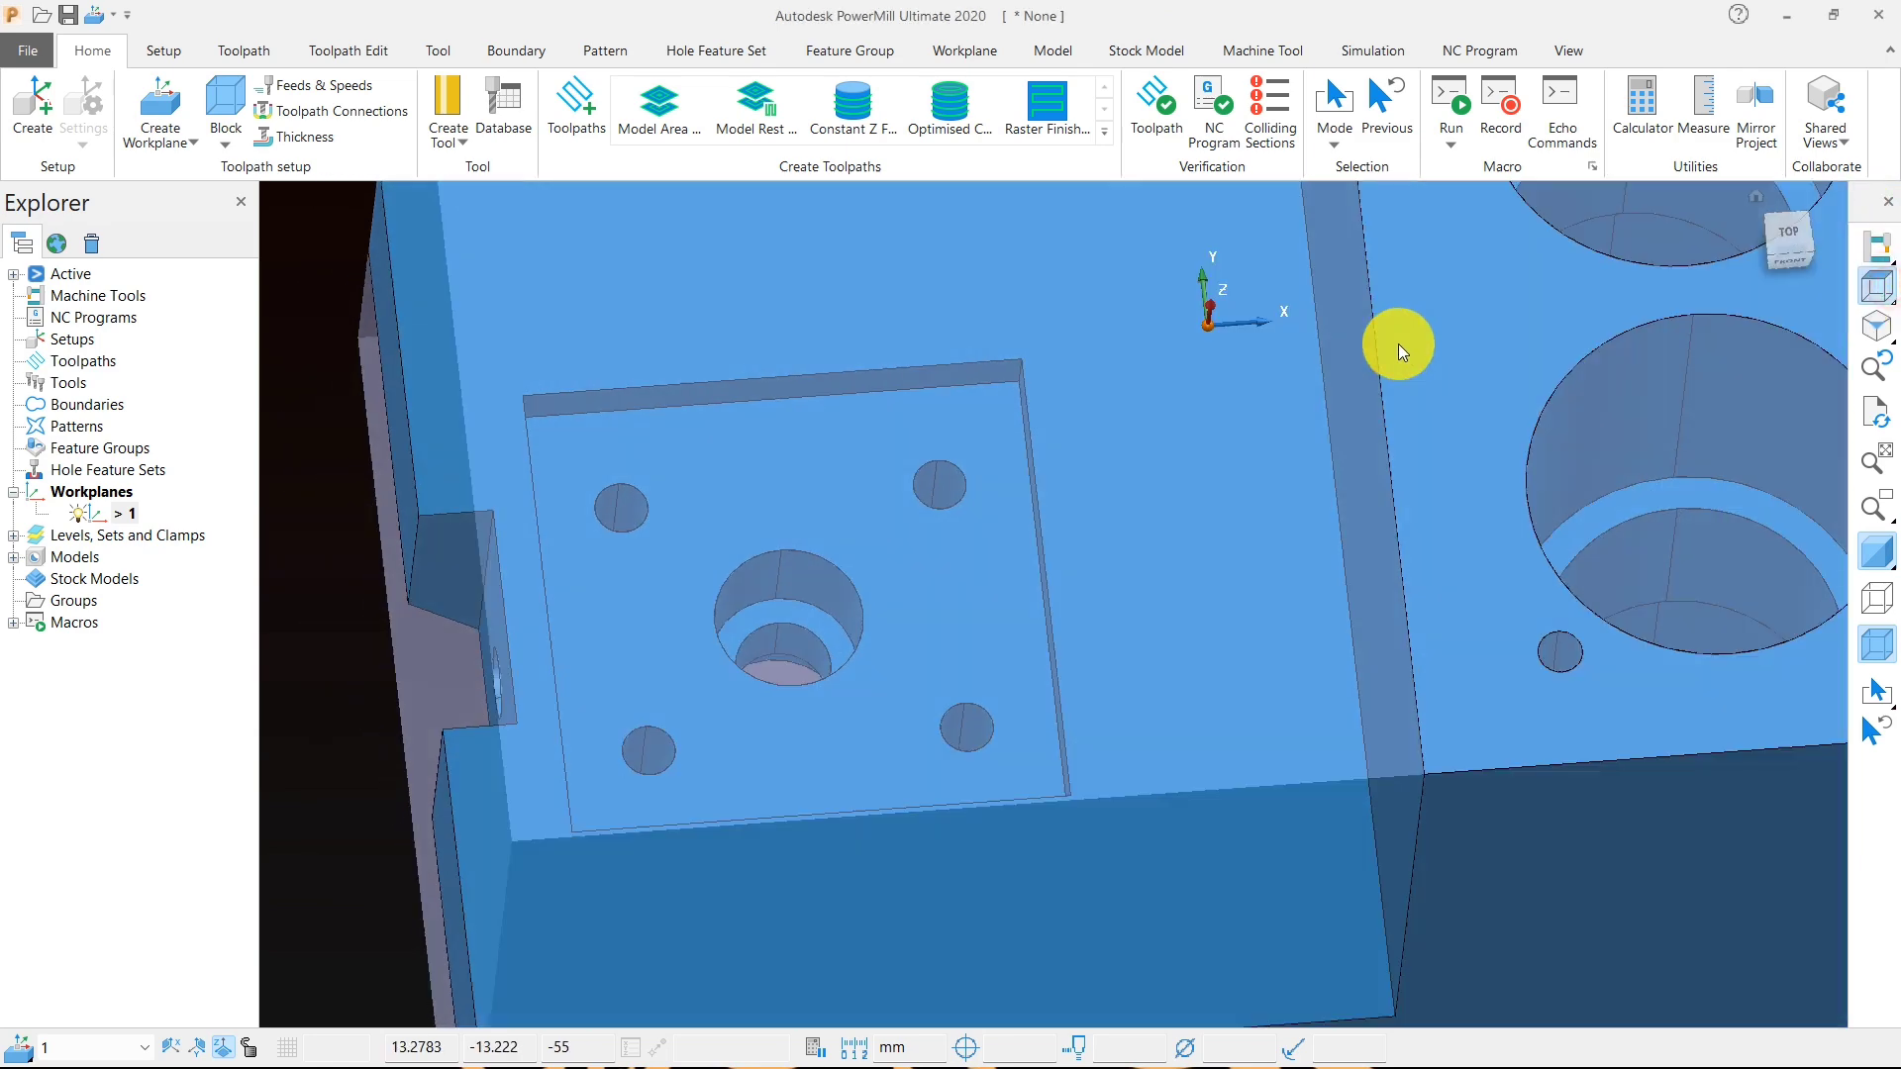
scroll(1249, 414, down, 1)
middle_drag(1129, 527, 1162, 420)
scroll(1162, 420, down, 3)
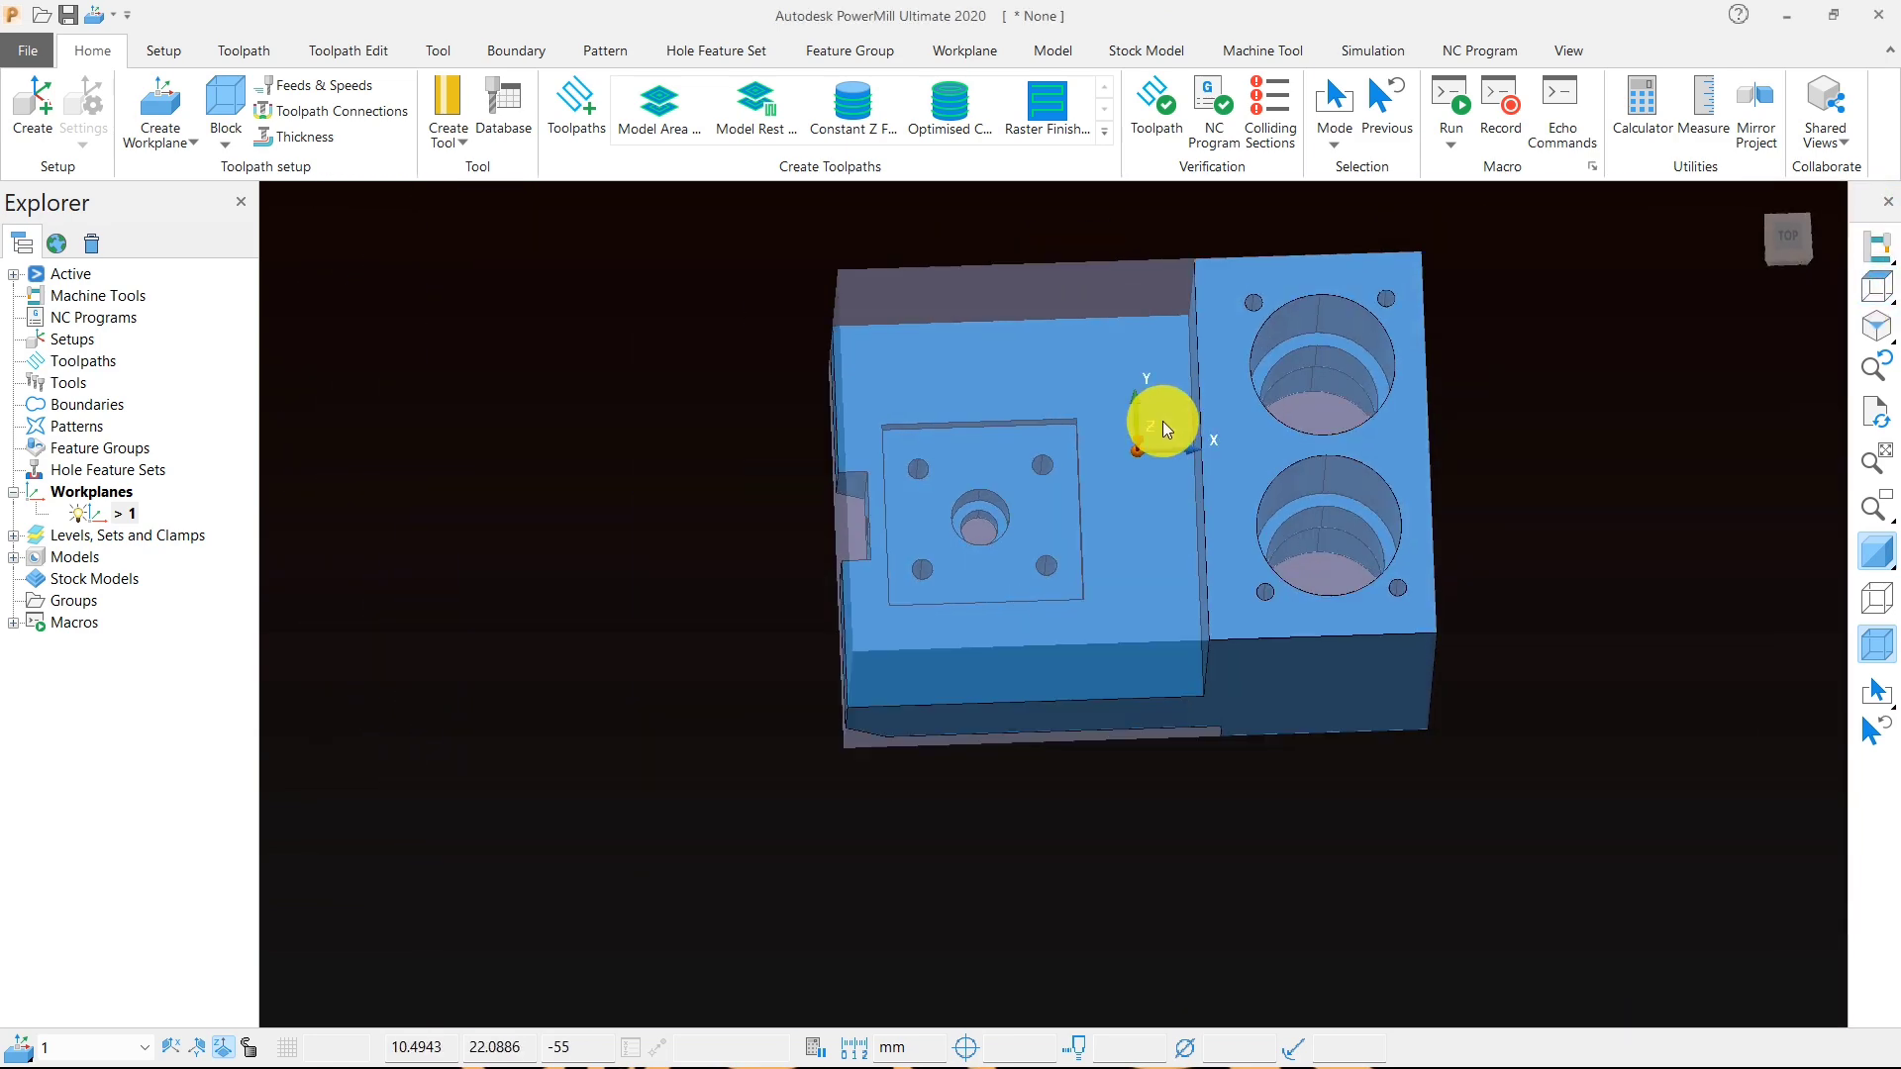
click(673, 134)
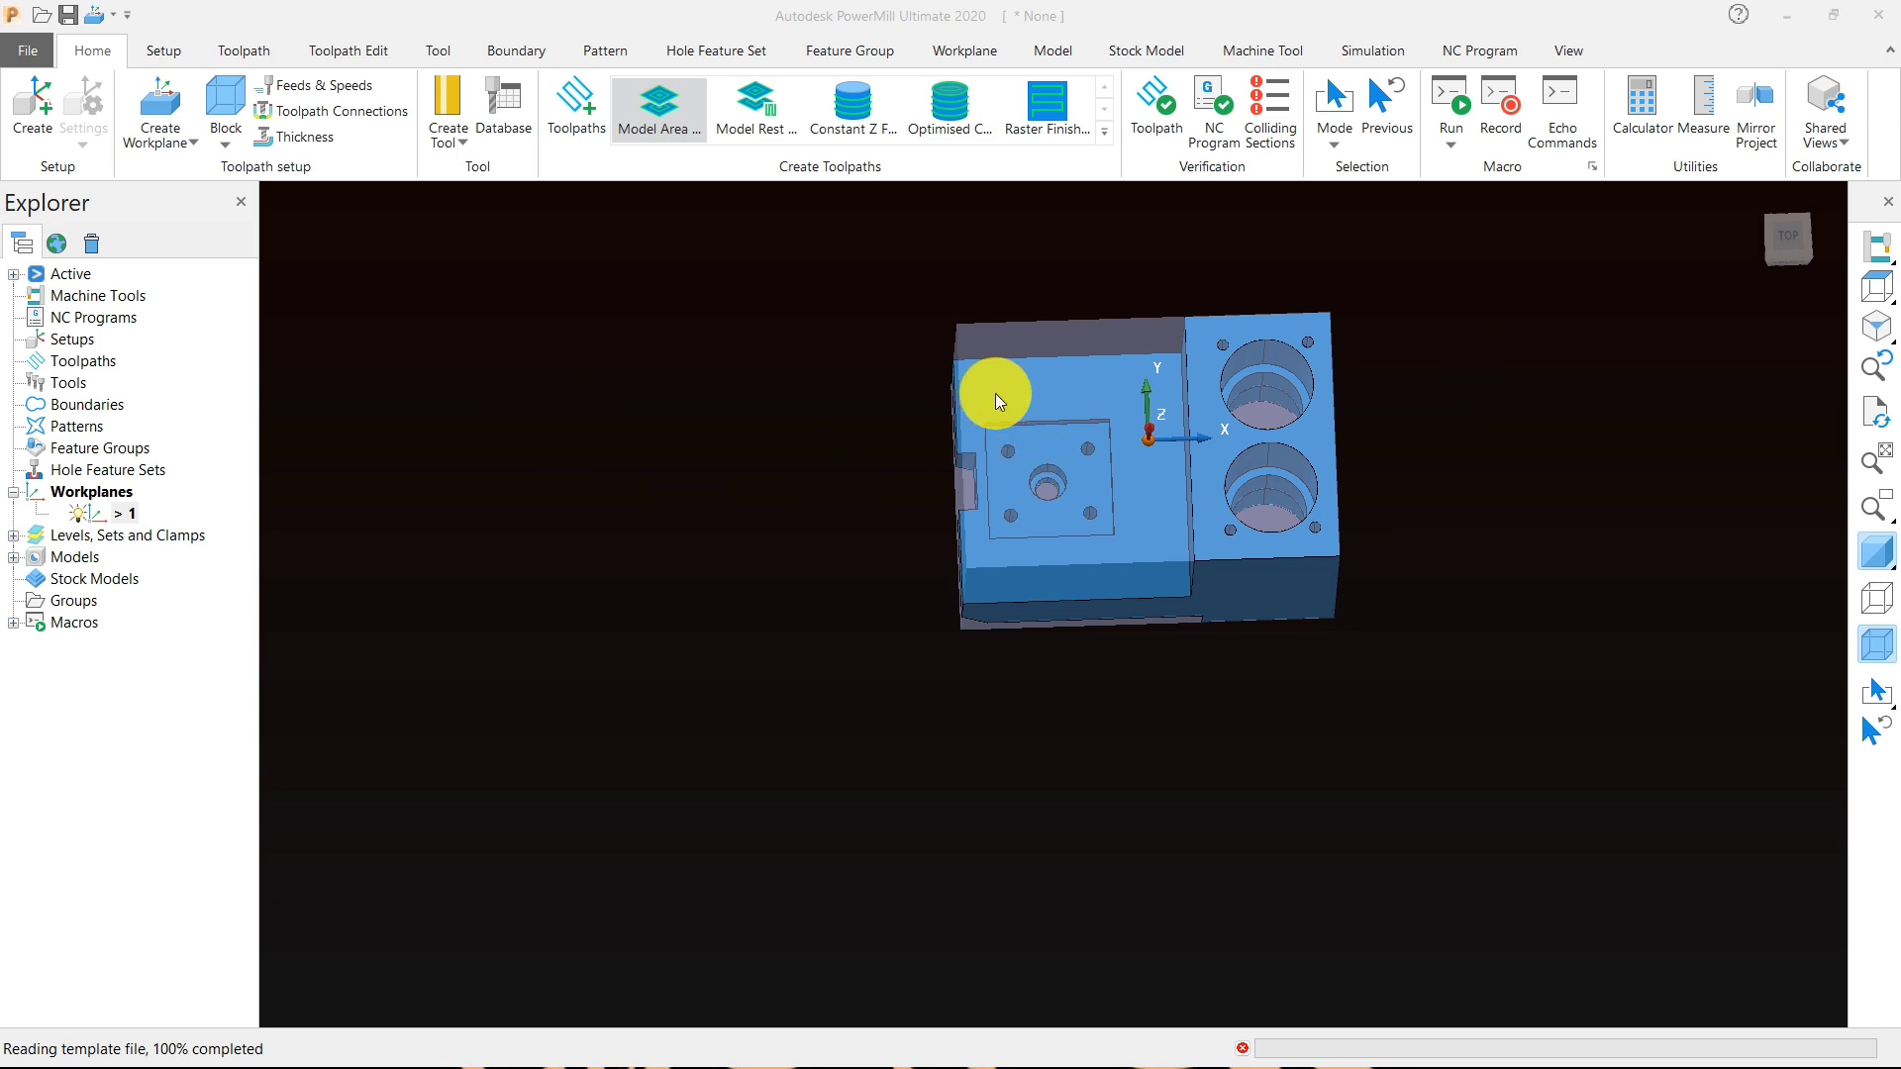
scroll(1548, 497, down, 3)
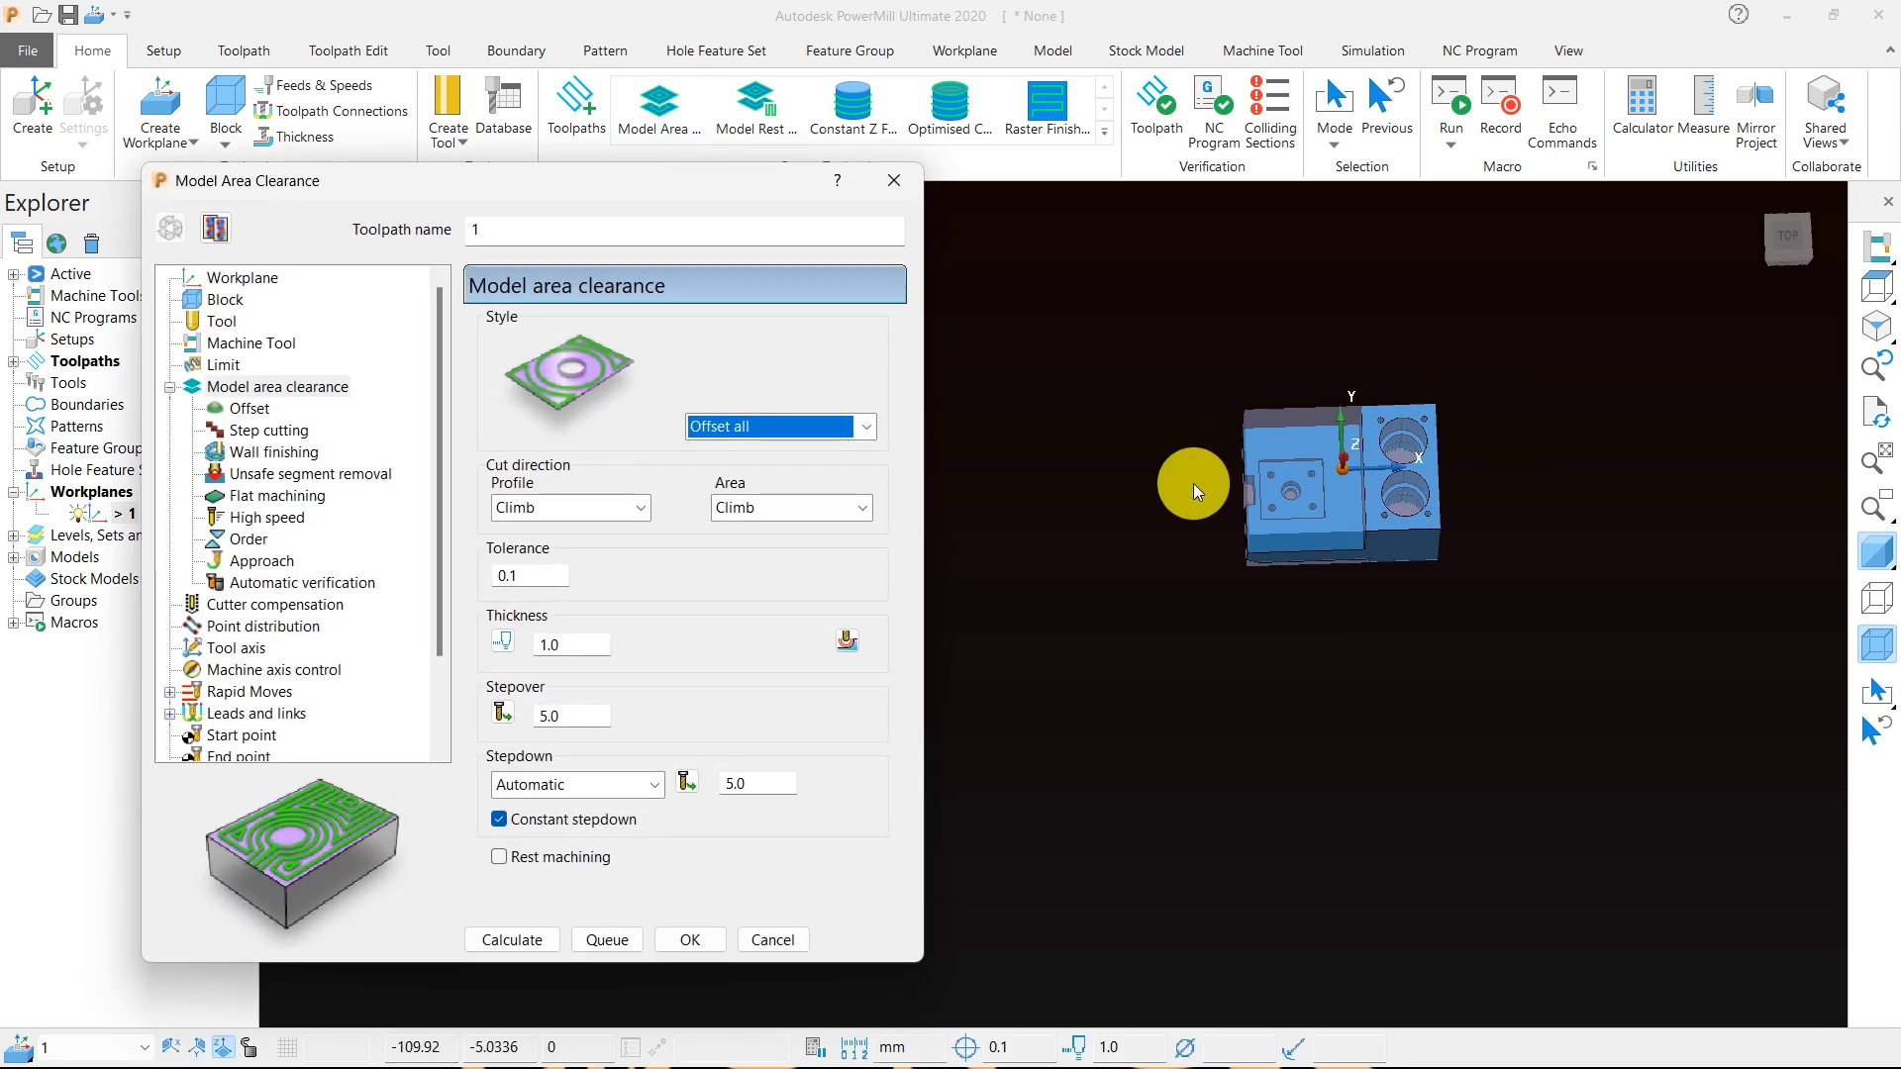
scroll(1235, 485, up, 5)
scroll(1160, 496, down, 3)
scroll(1522, 500, up, 1)
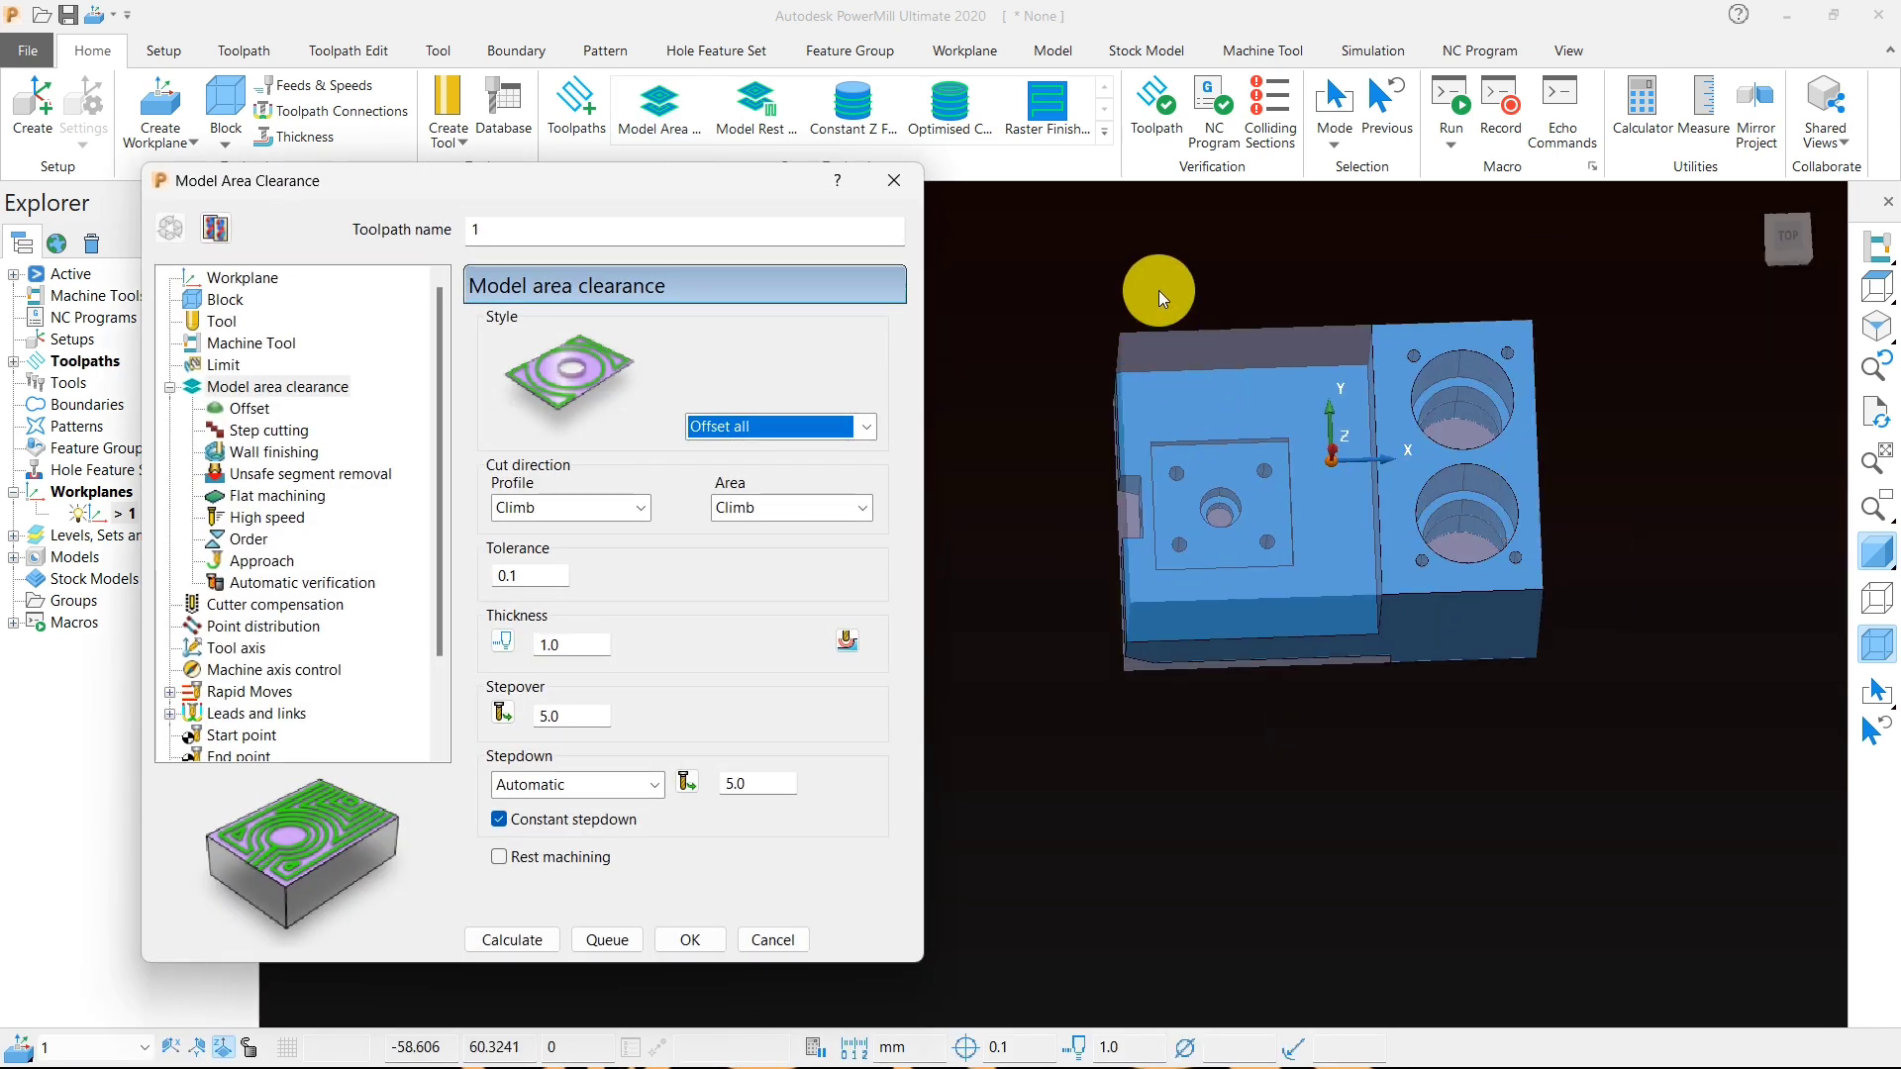
drag(662, 190, 849, 134)
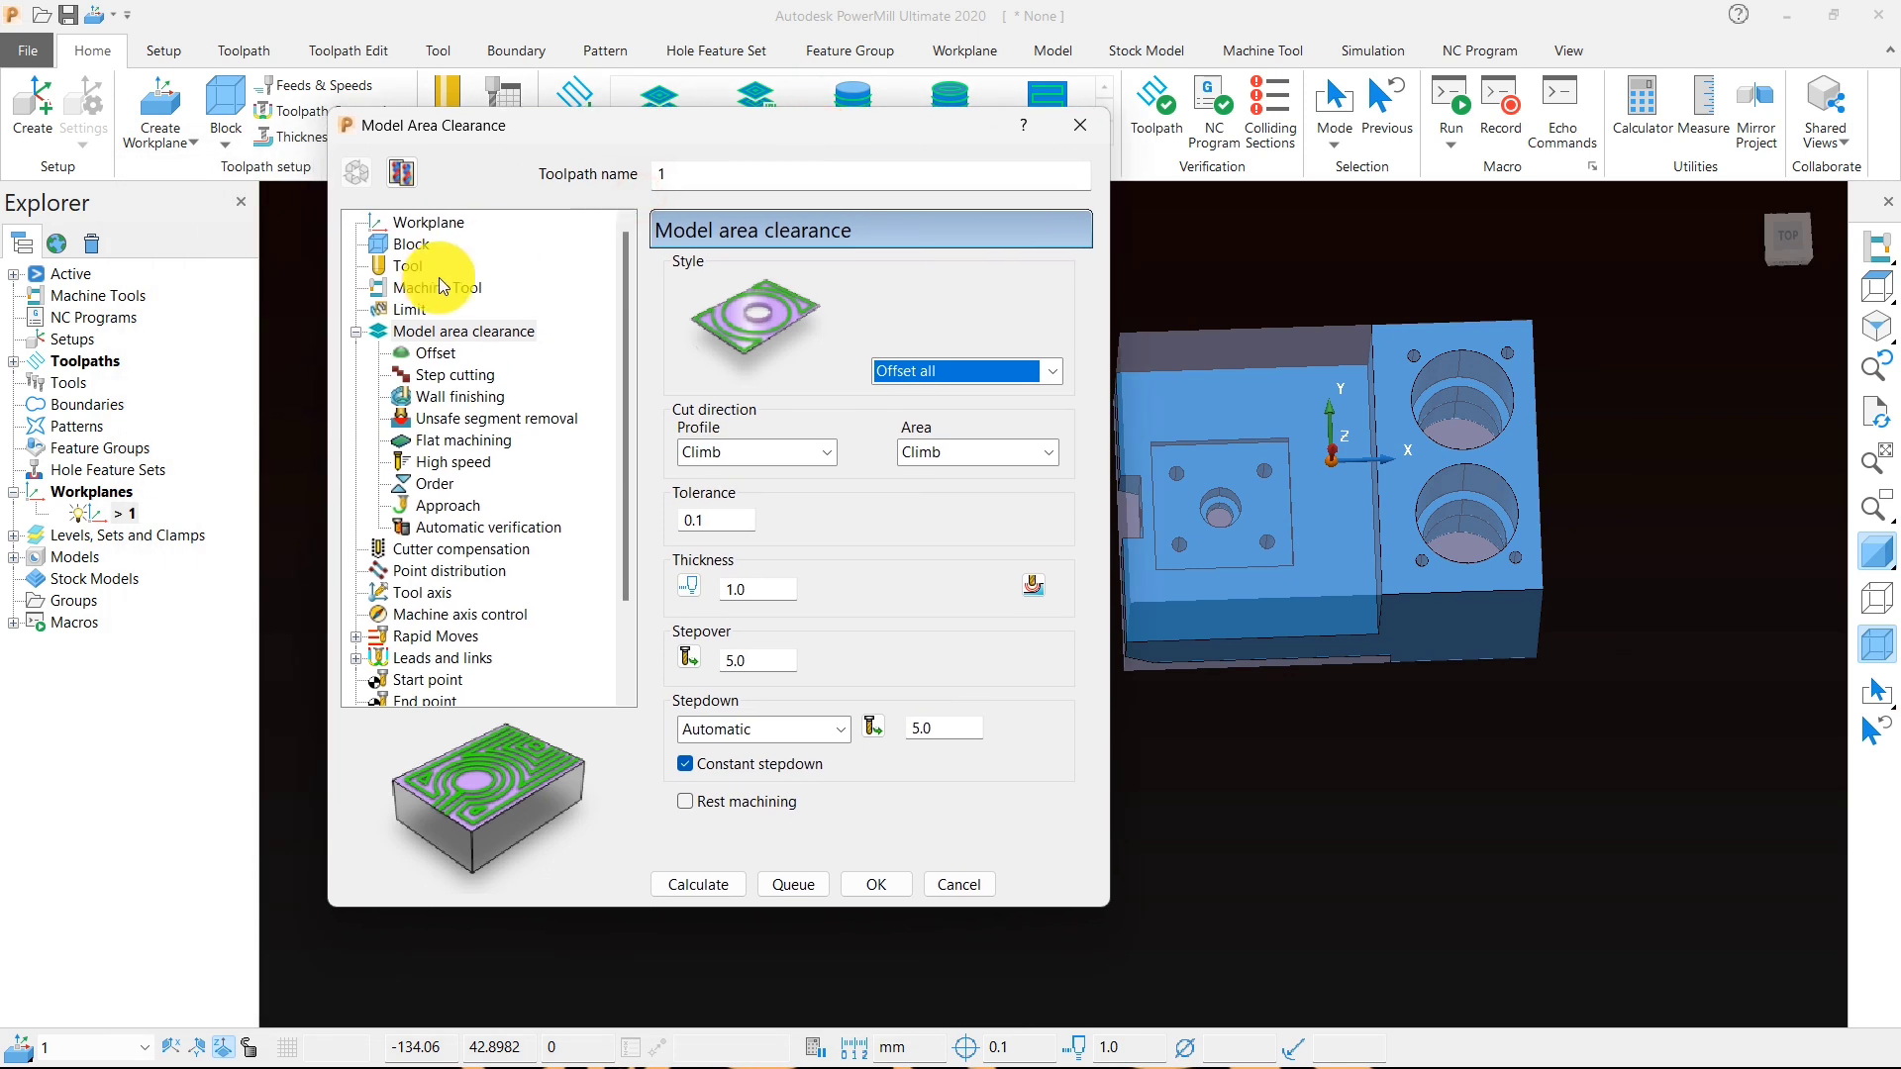
- Check the workplane and block limits assigned to the area clearance toolpath
click(421, 227)
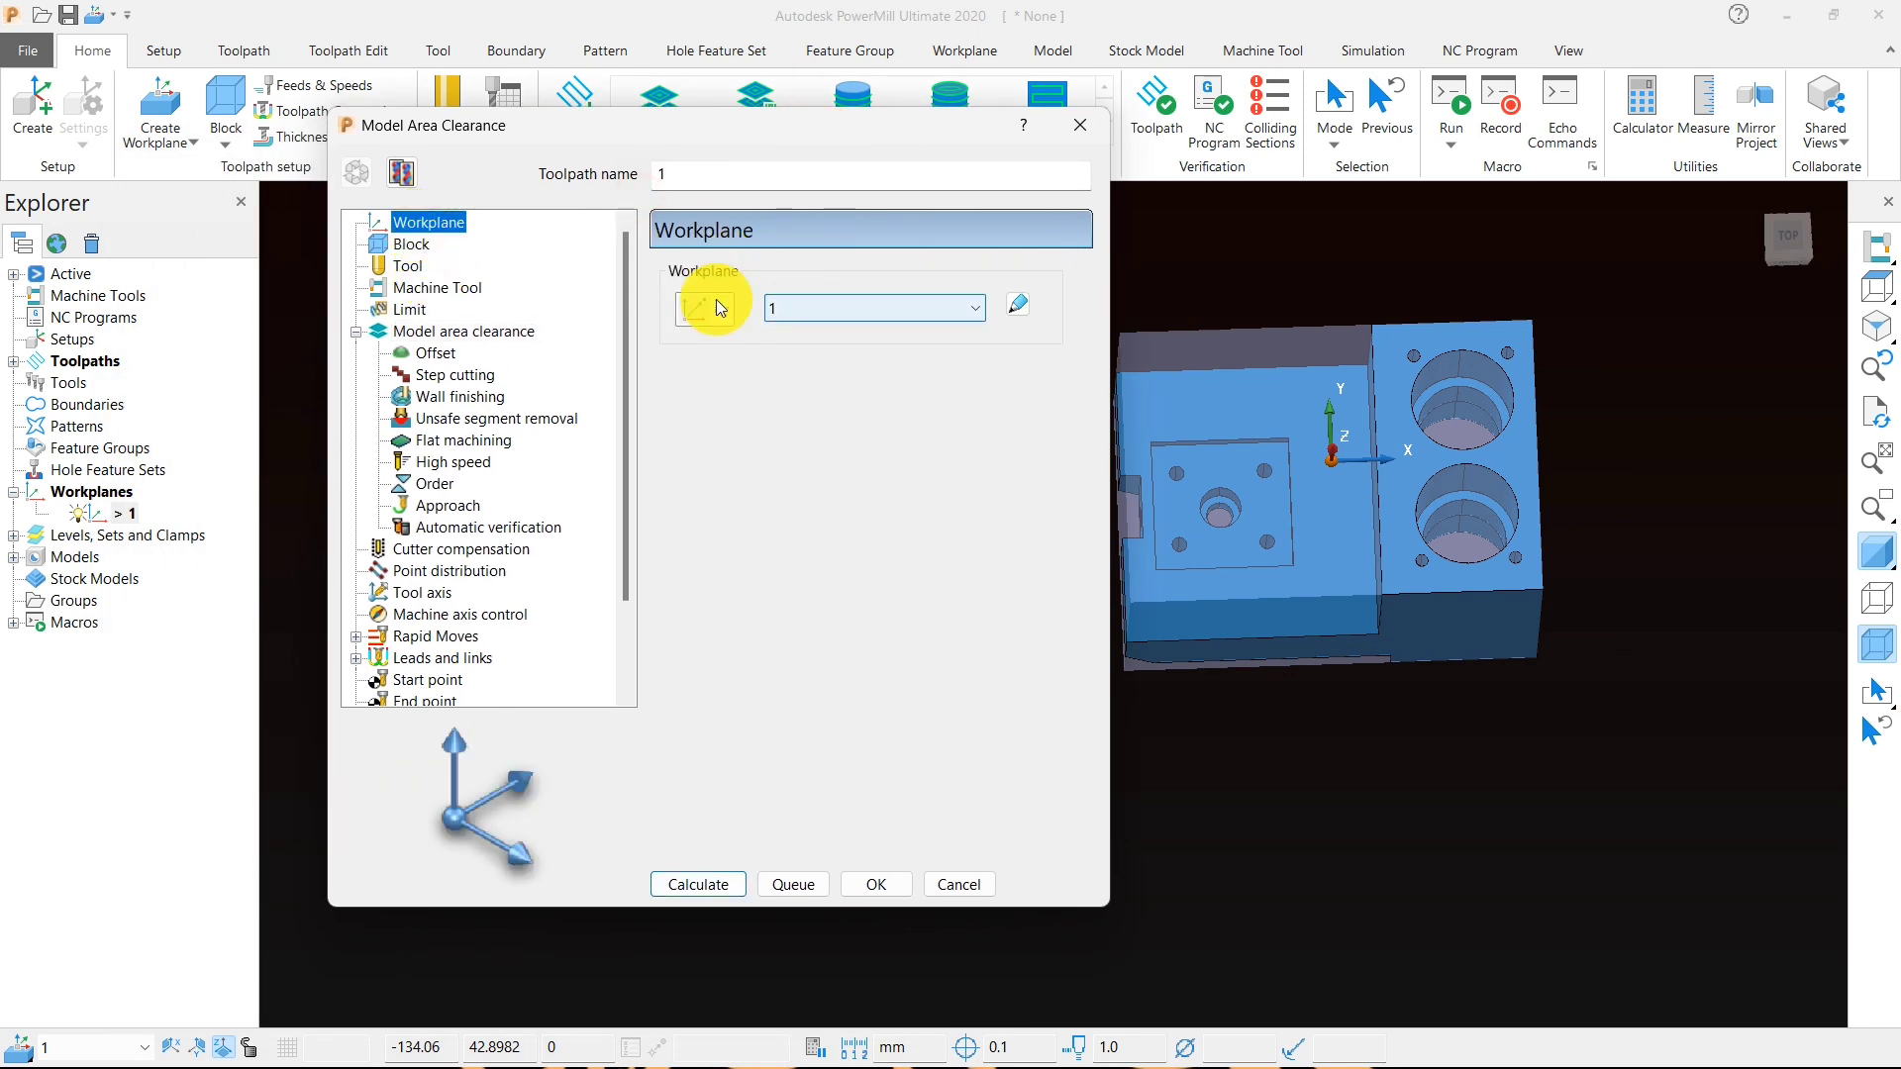
click(413, 243)
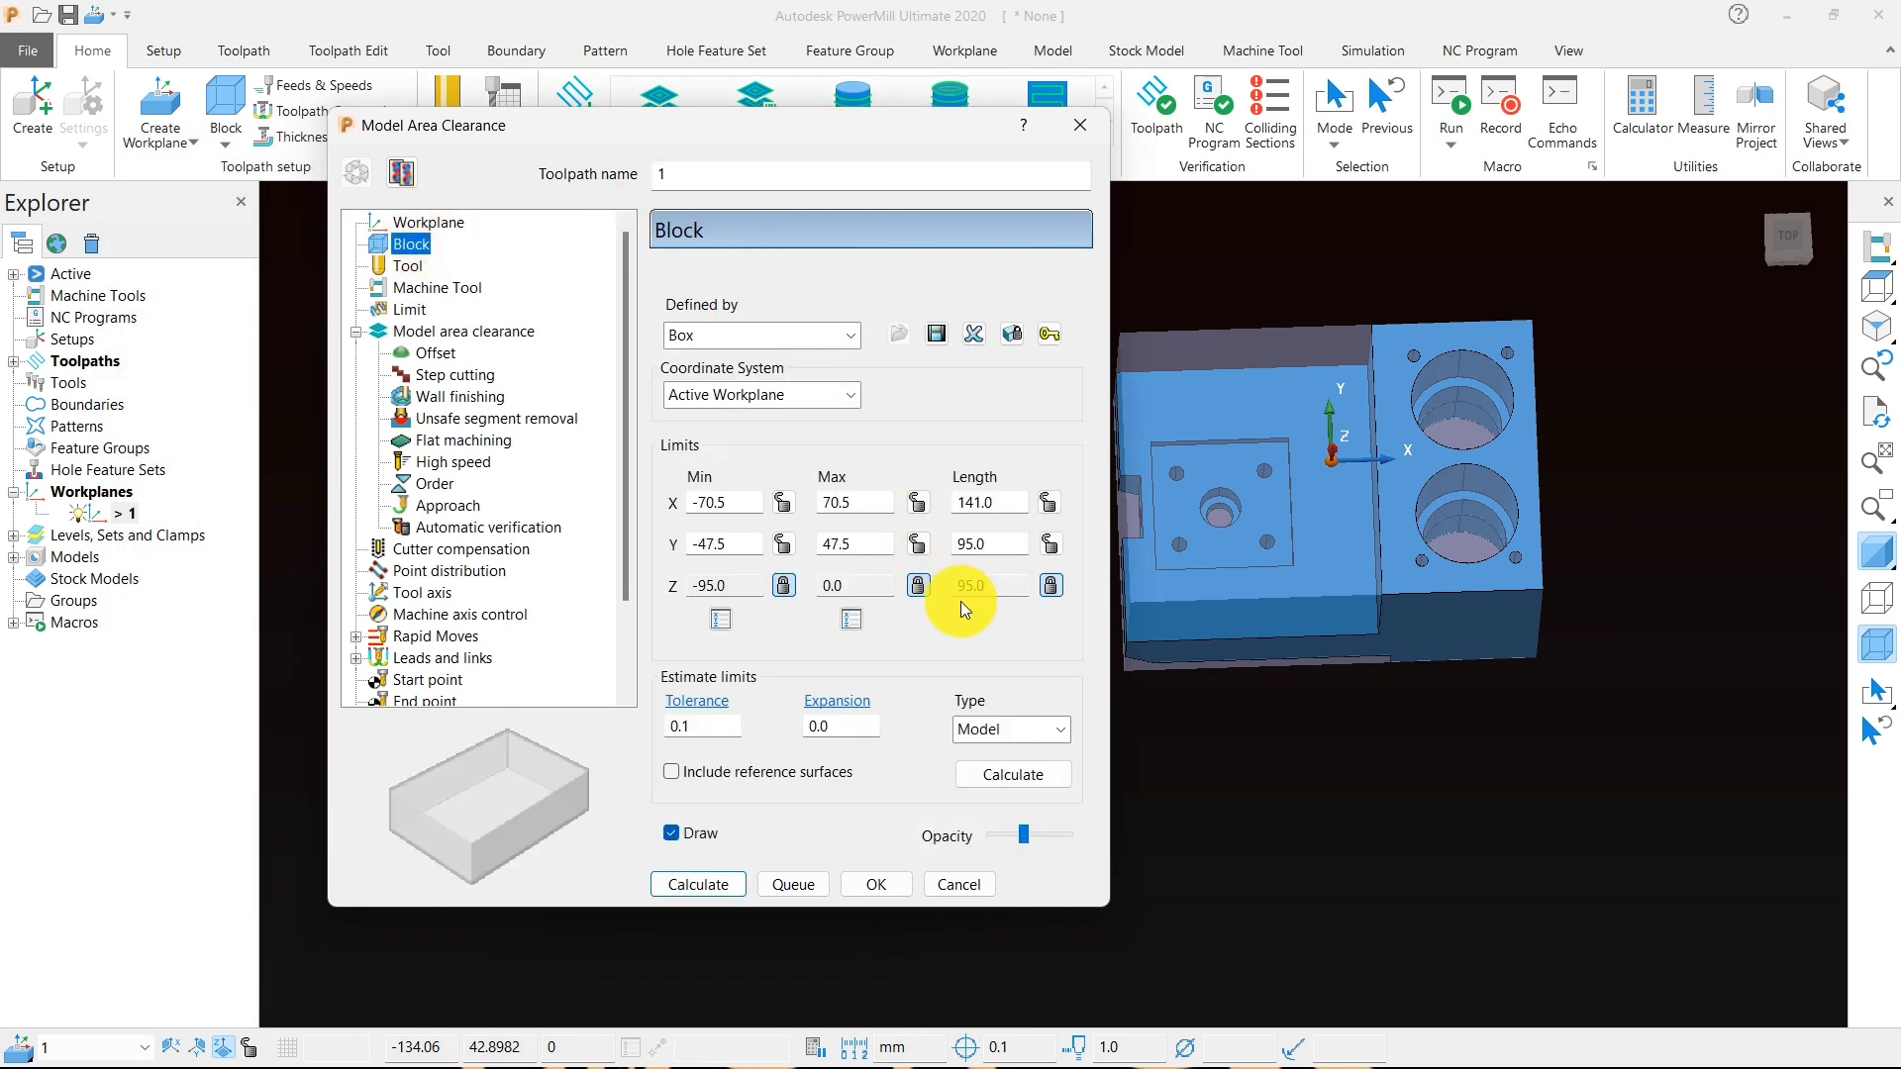
click(913, 584)
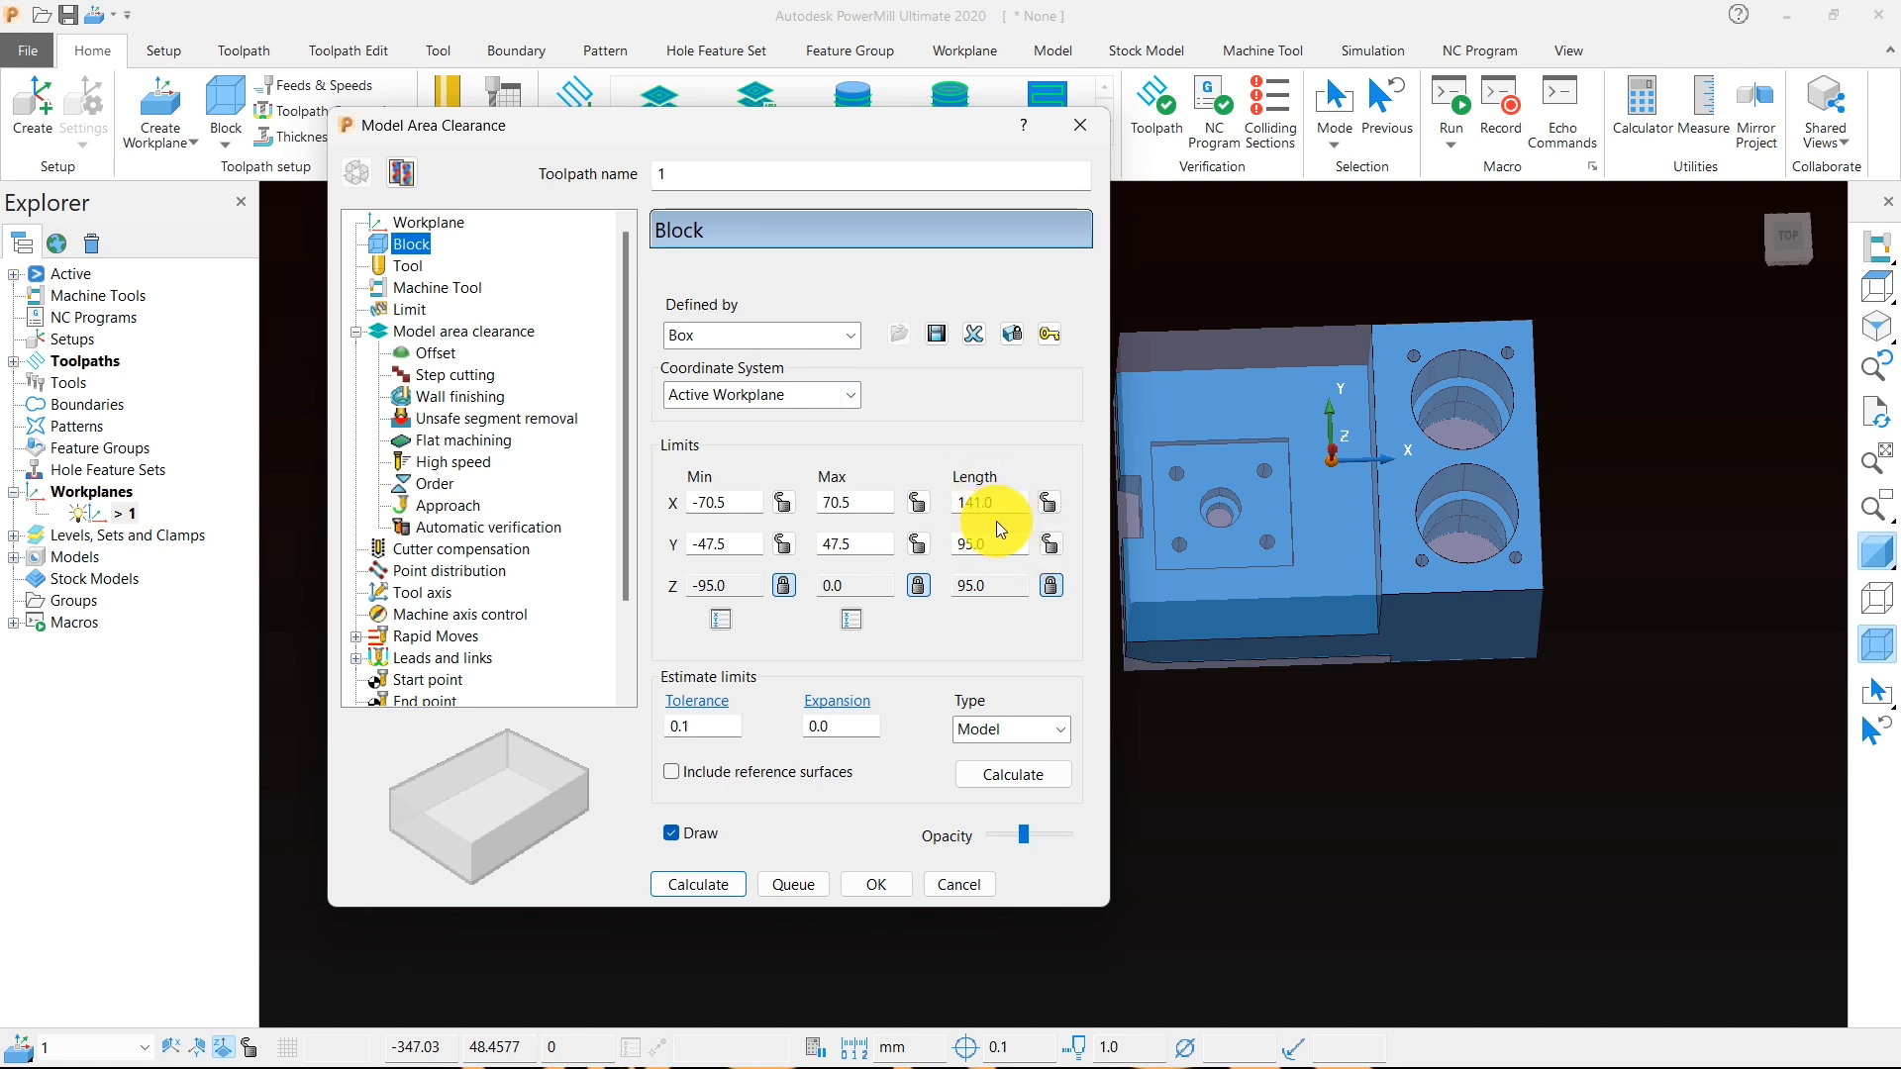
- Create a tip radiused tool for the toolpath with a 20 mm diameter and a 0.8 mm tip radius
click(414, 287)
click(399, 265)
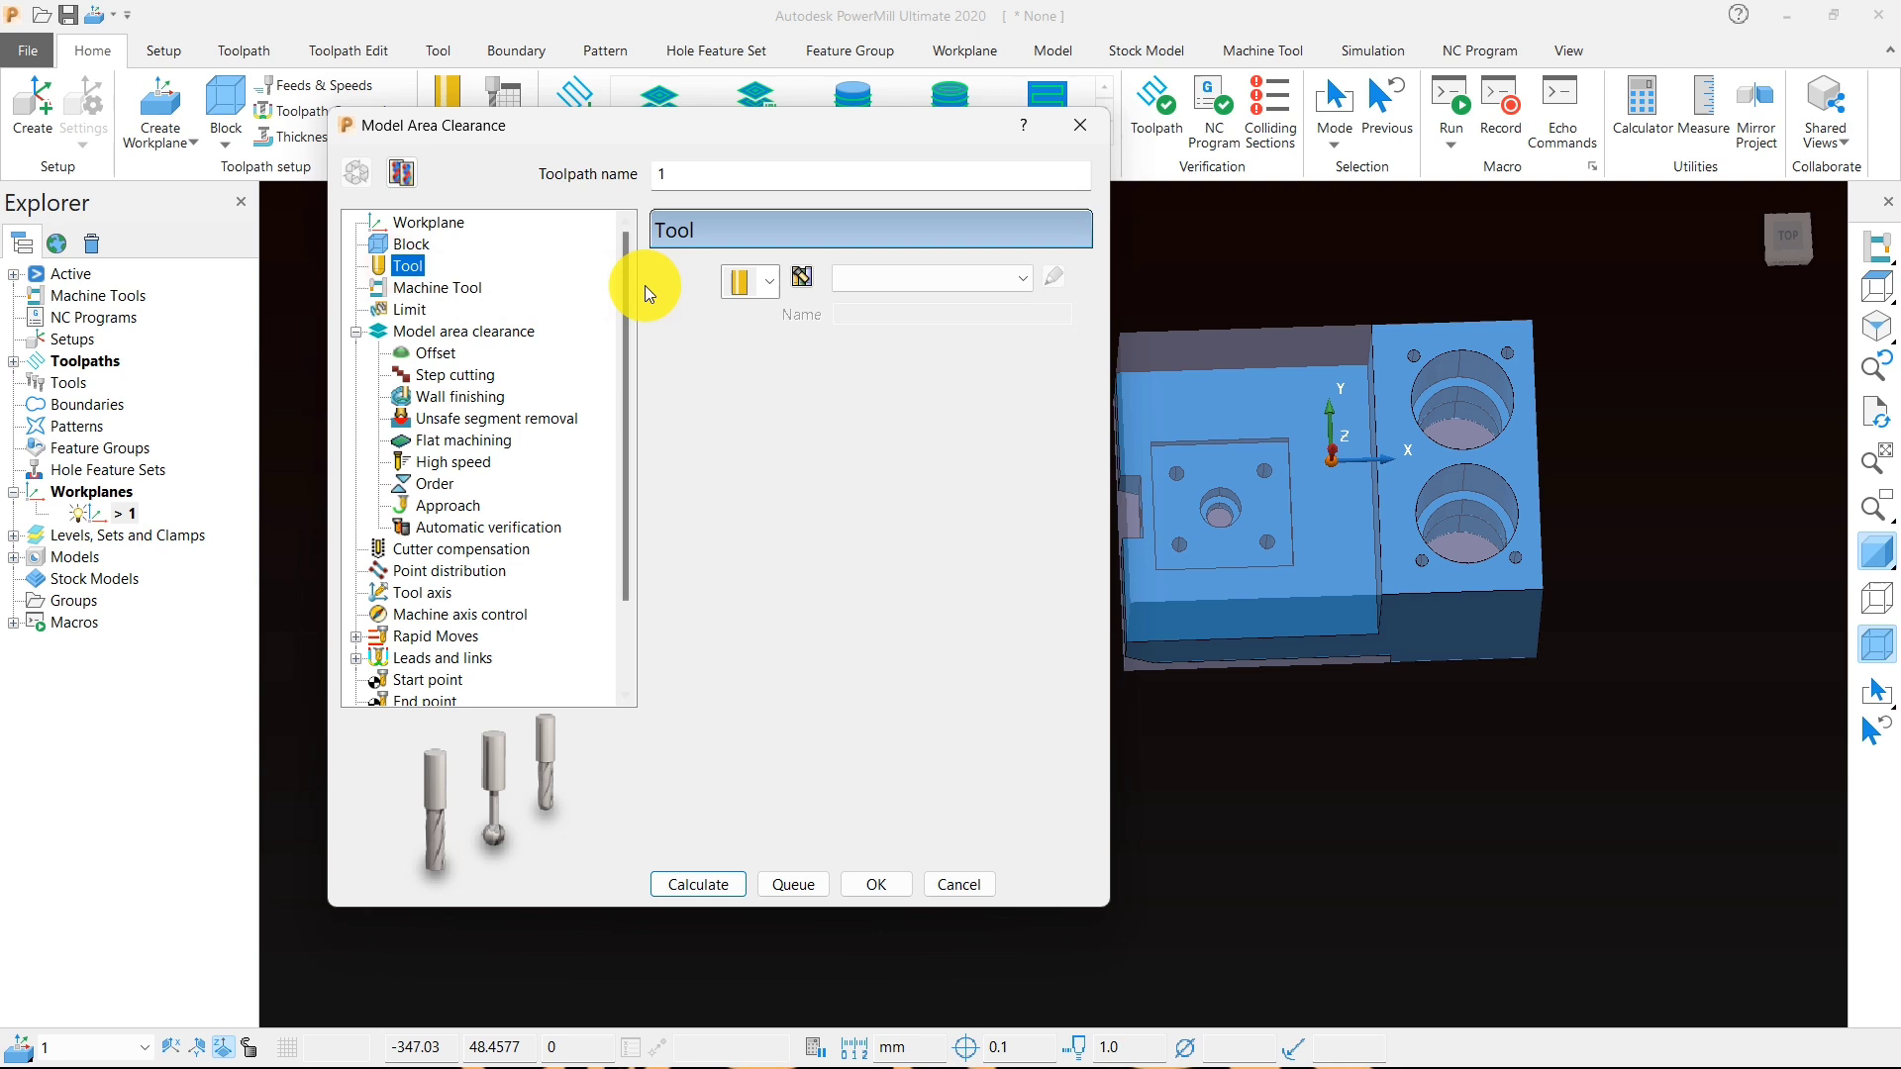
click(769, 282)
click(742, 382)
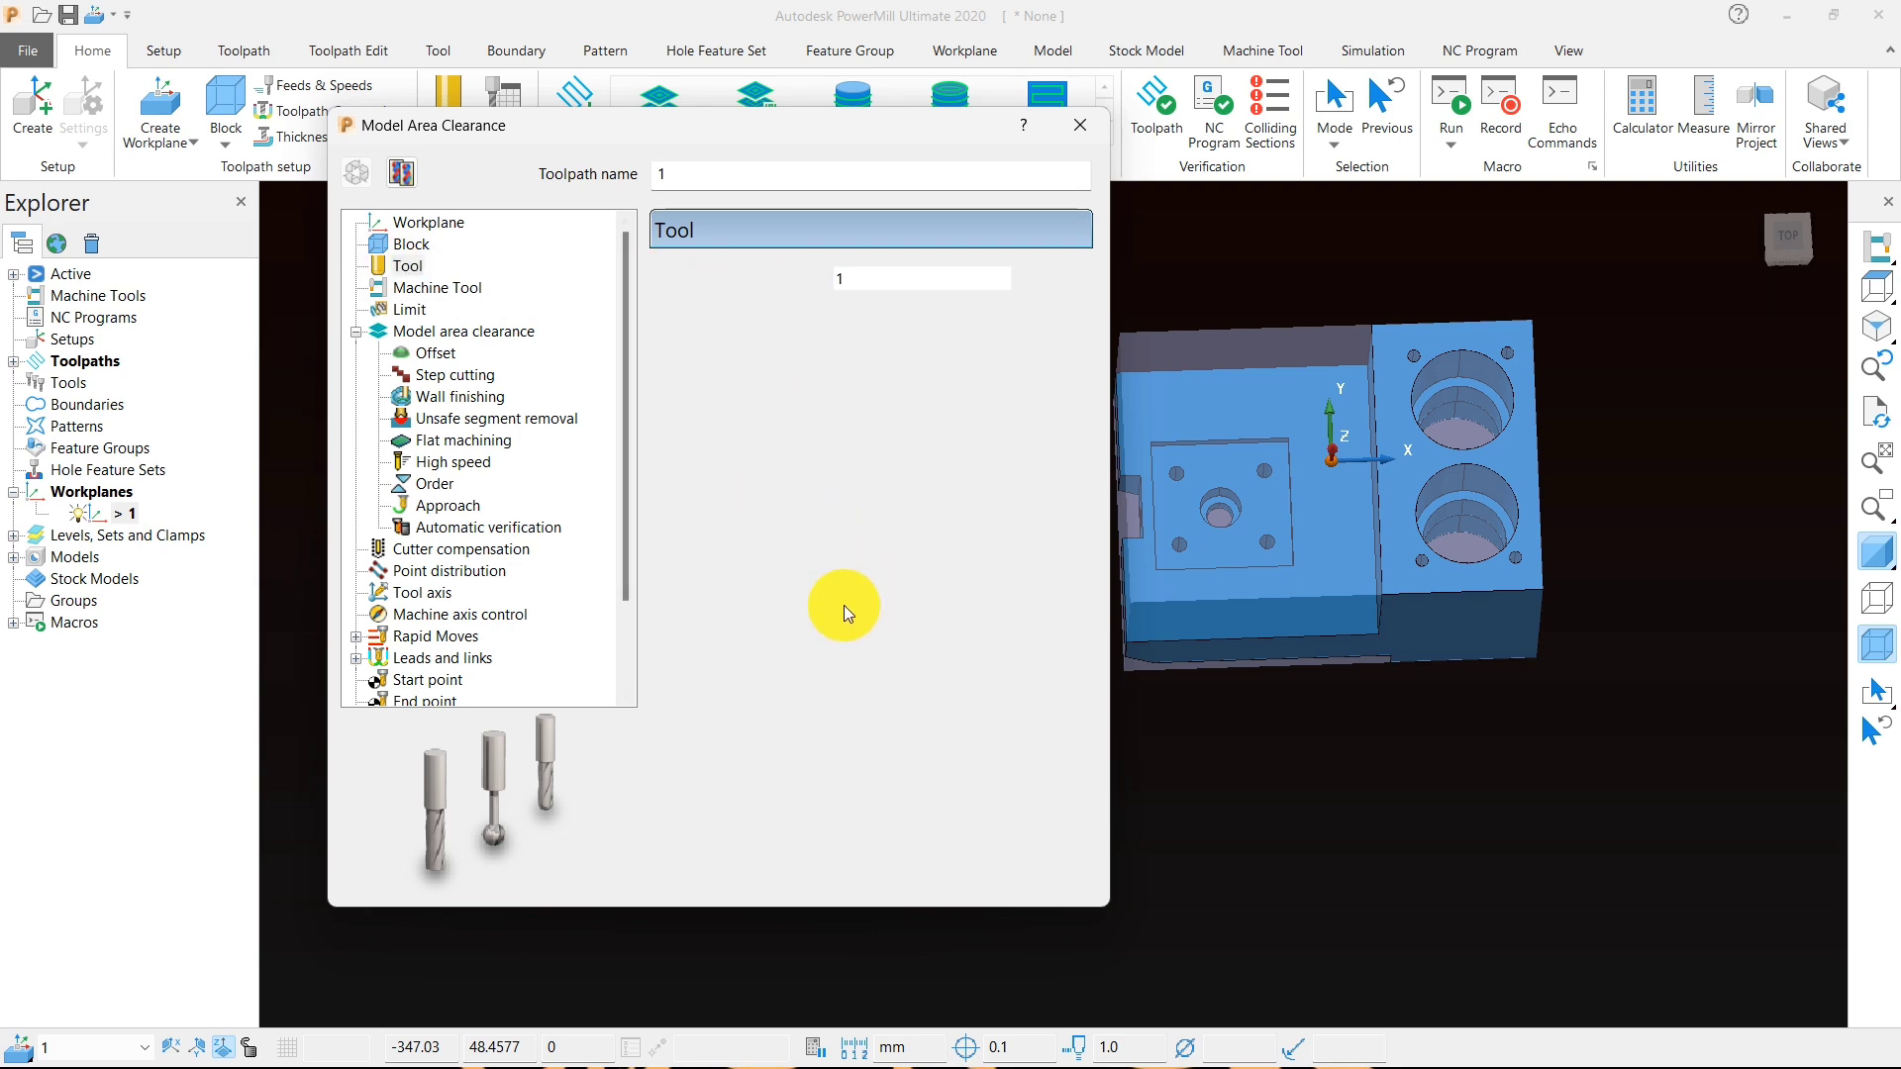
click(881, 590)
text(20)
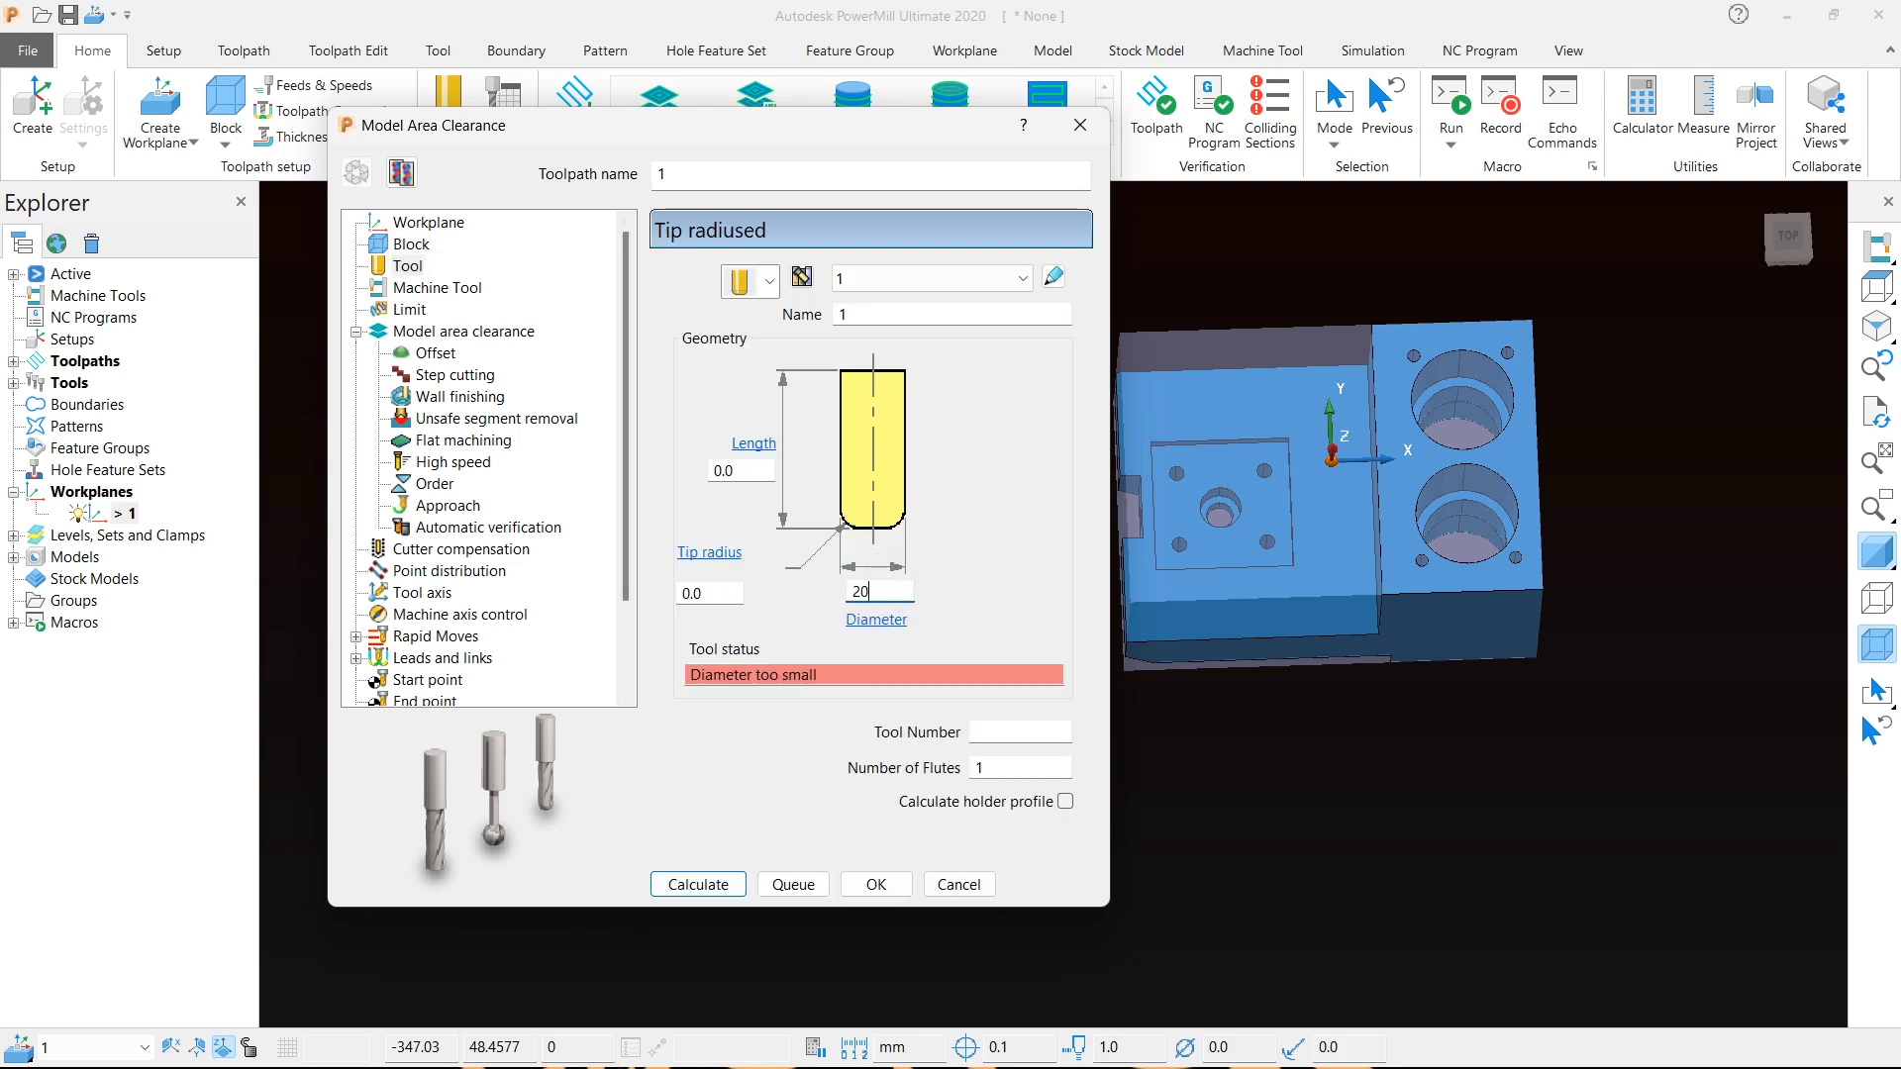
key(Return)
click(737, 602)
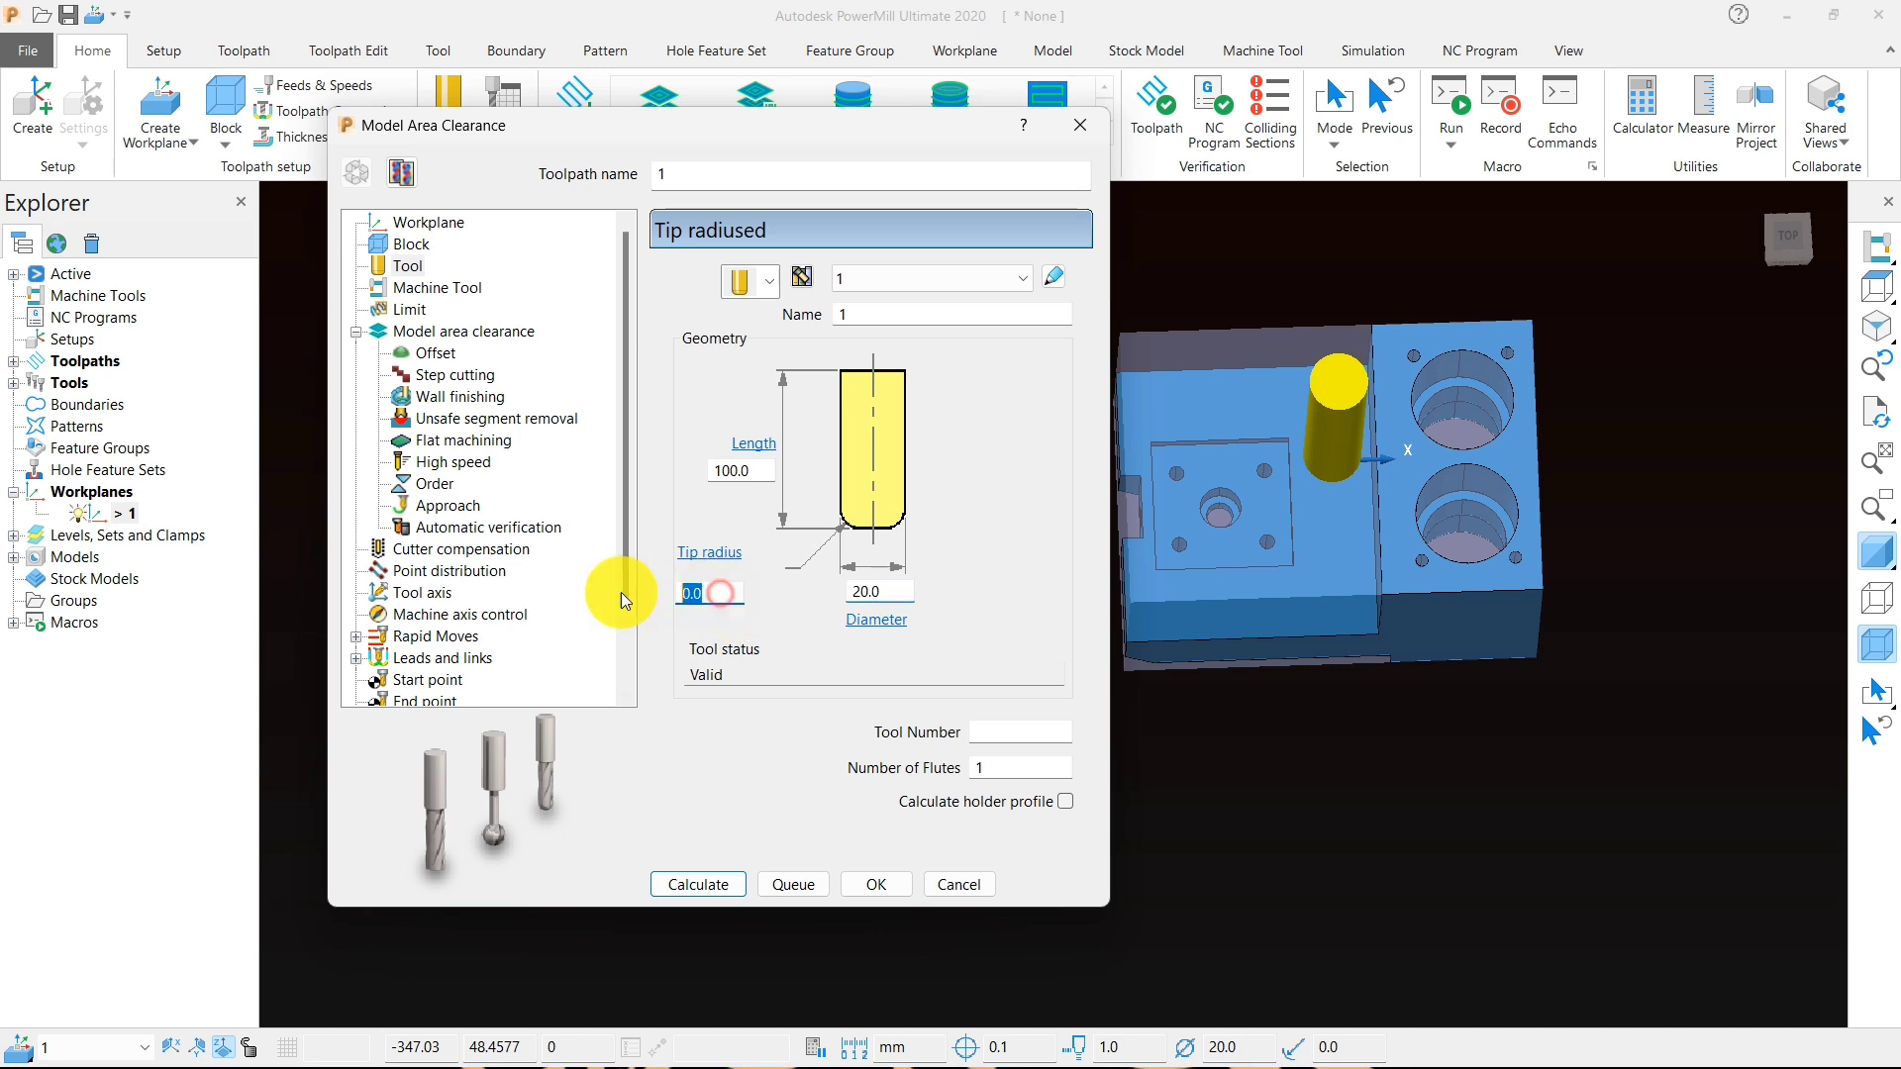
text(.8)
key(Return)
click(1220, 260)
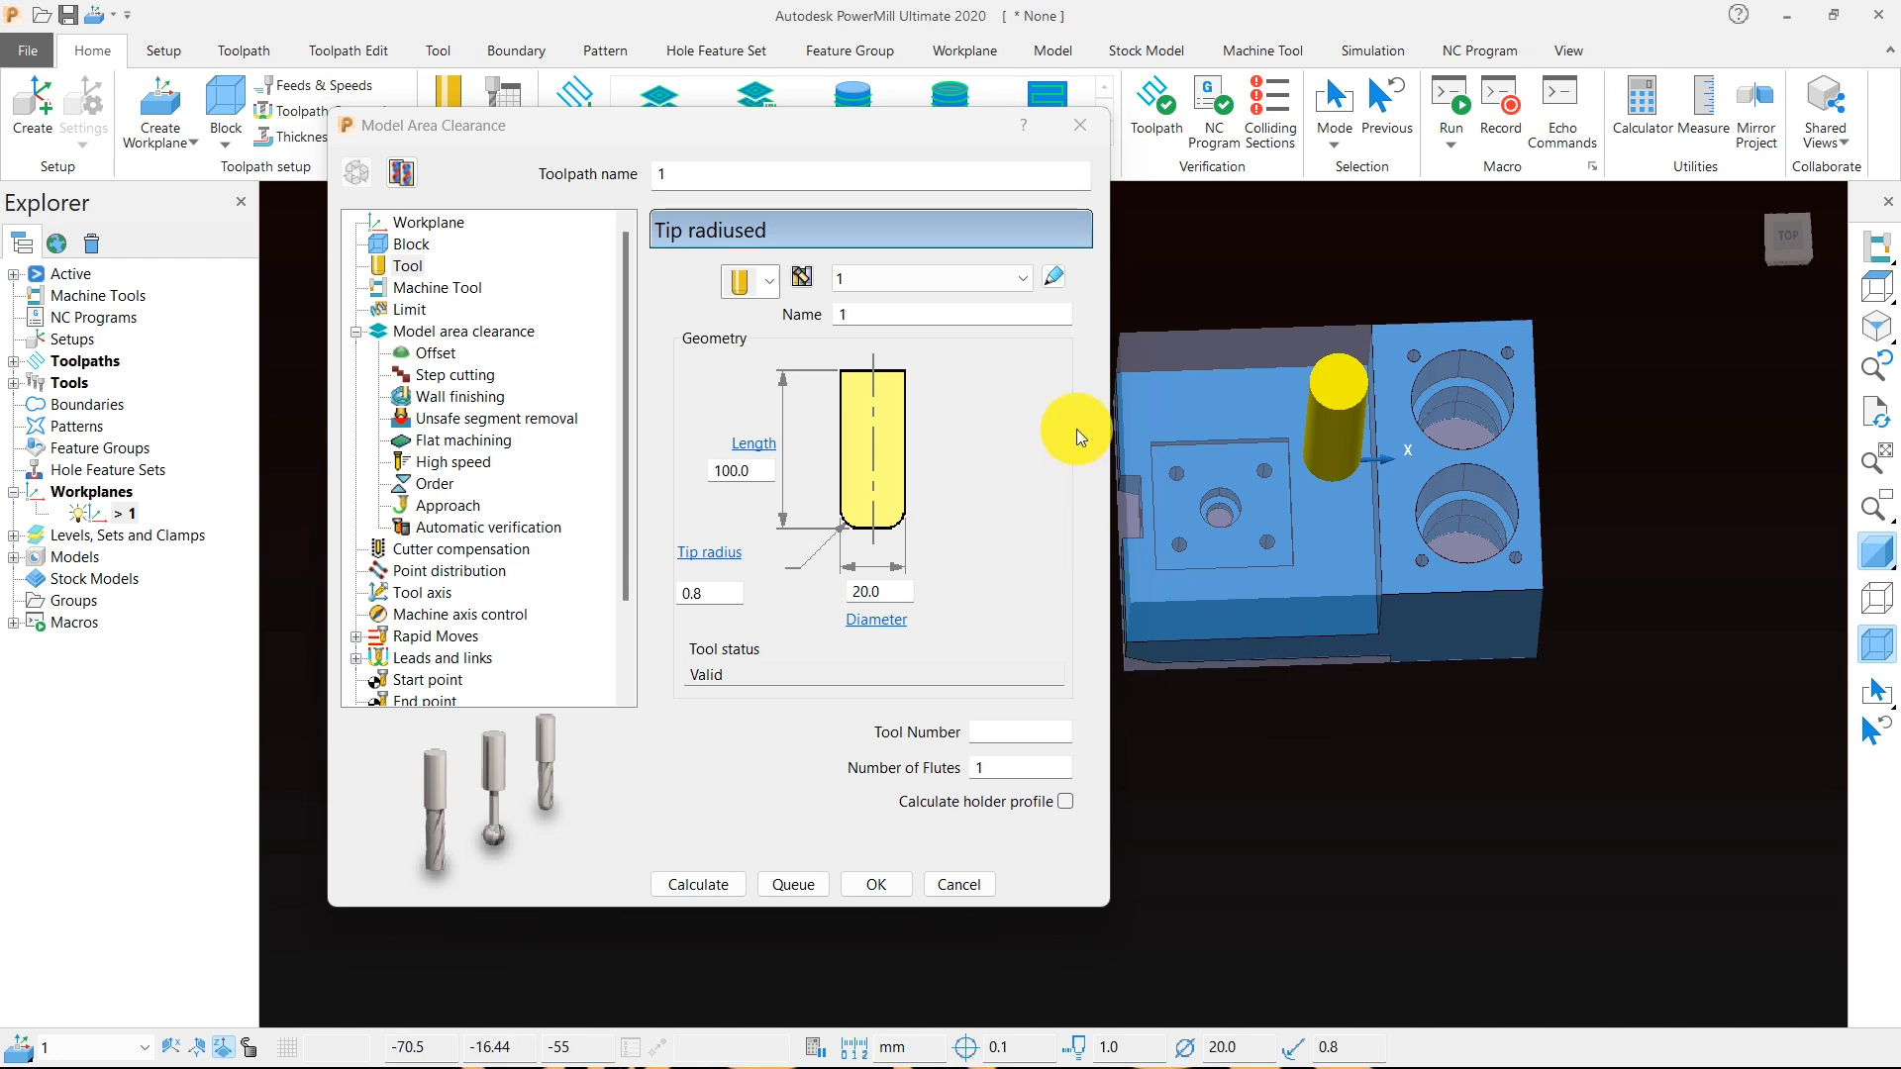
- Name the tip radiused tool 20-bull and view it against the block
click(839, 319)
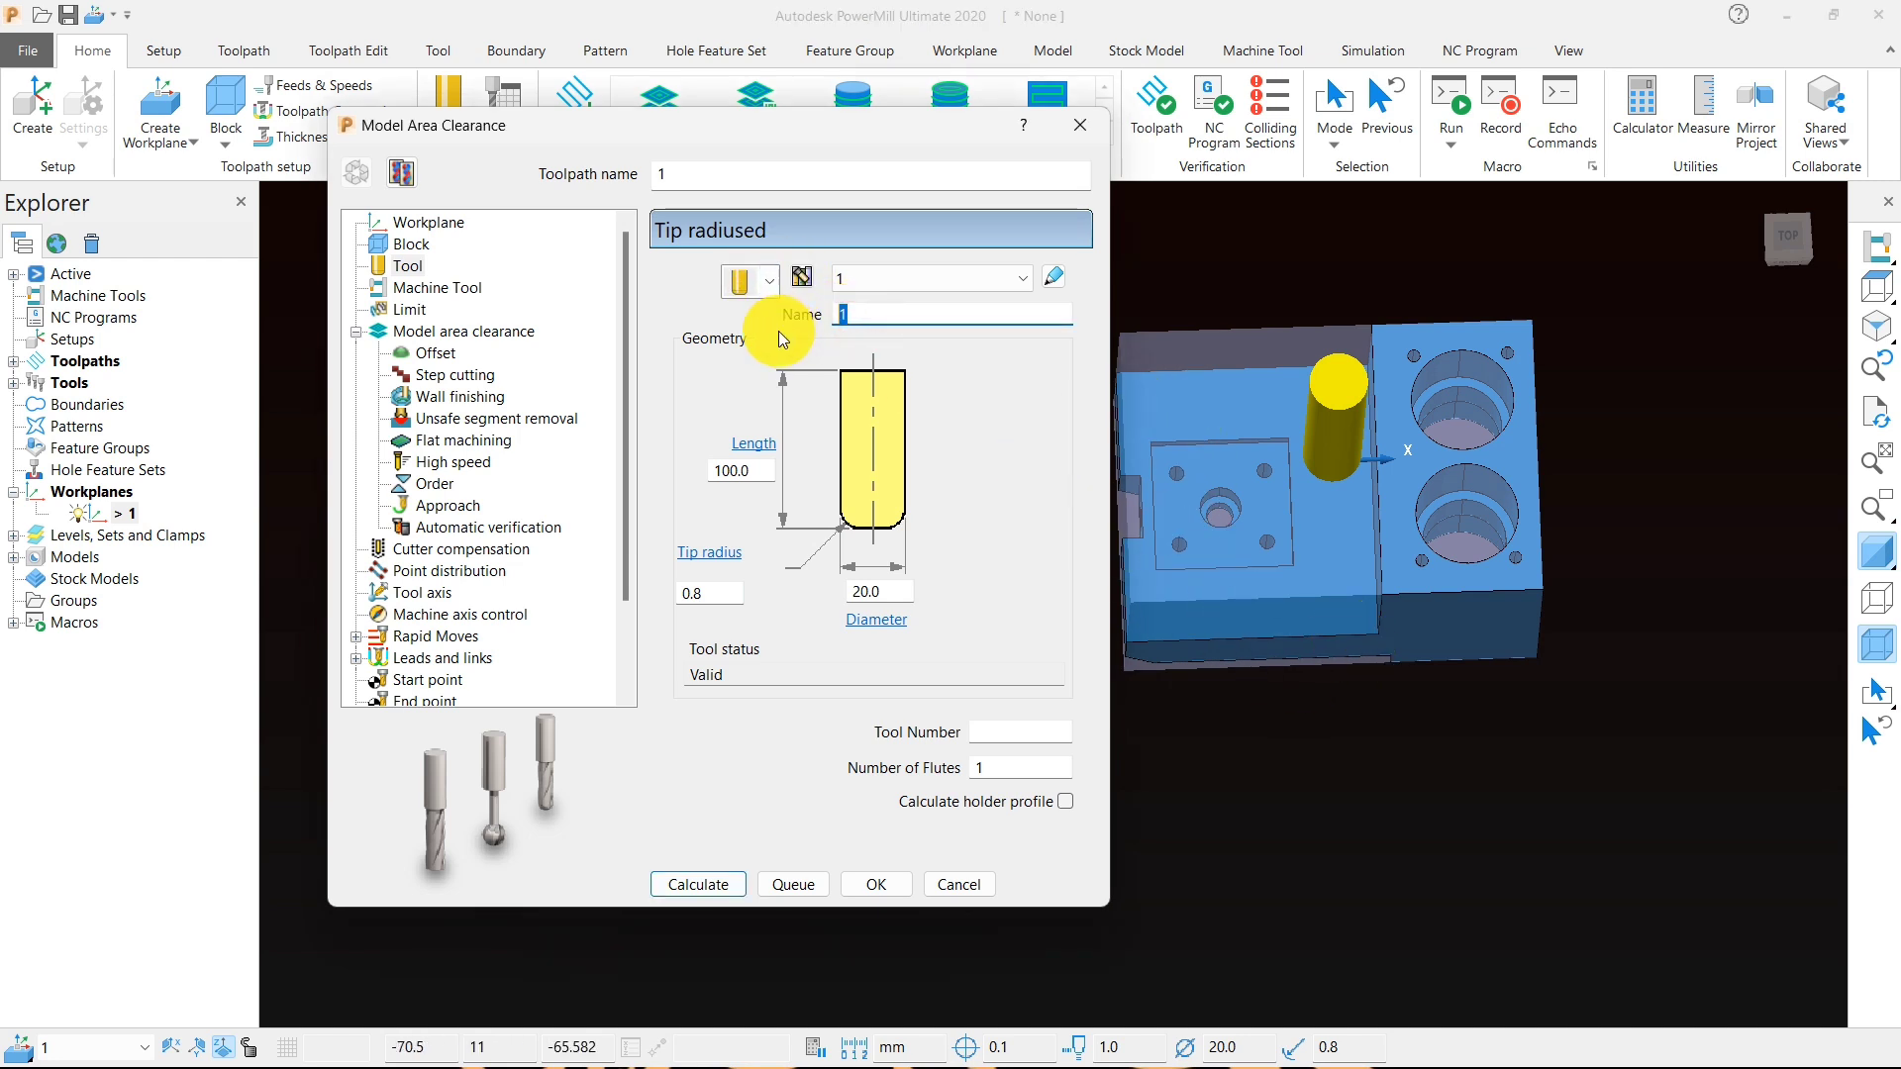
text(20-bull)
click(1237, 270)
middle_drag(1400, 515, 1382, 471)
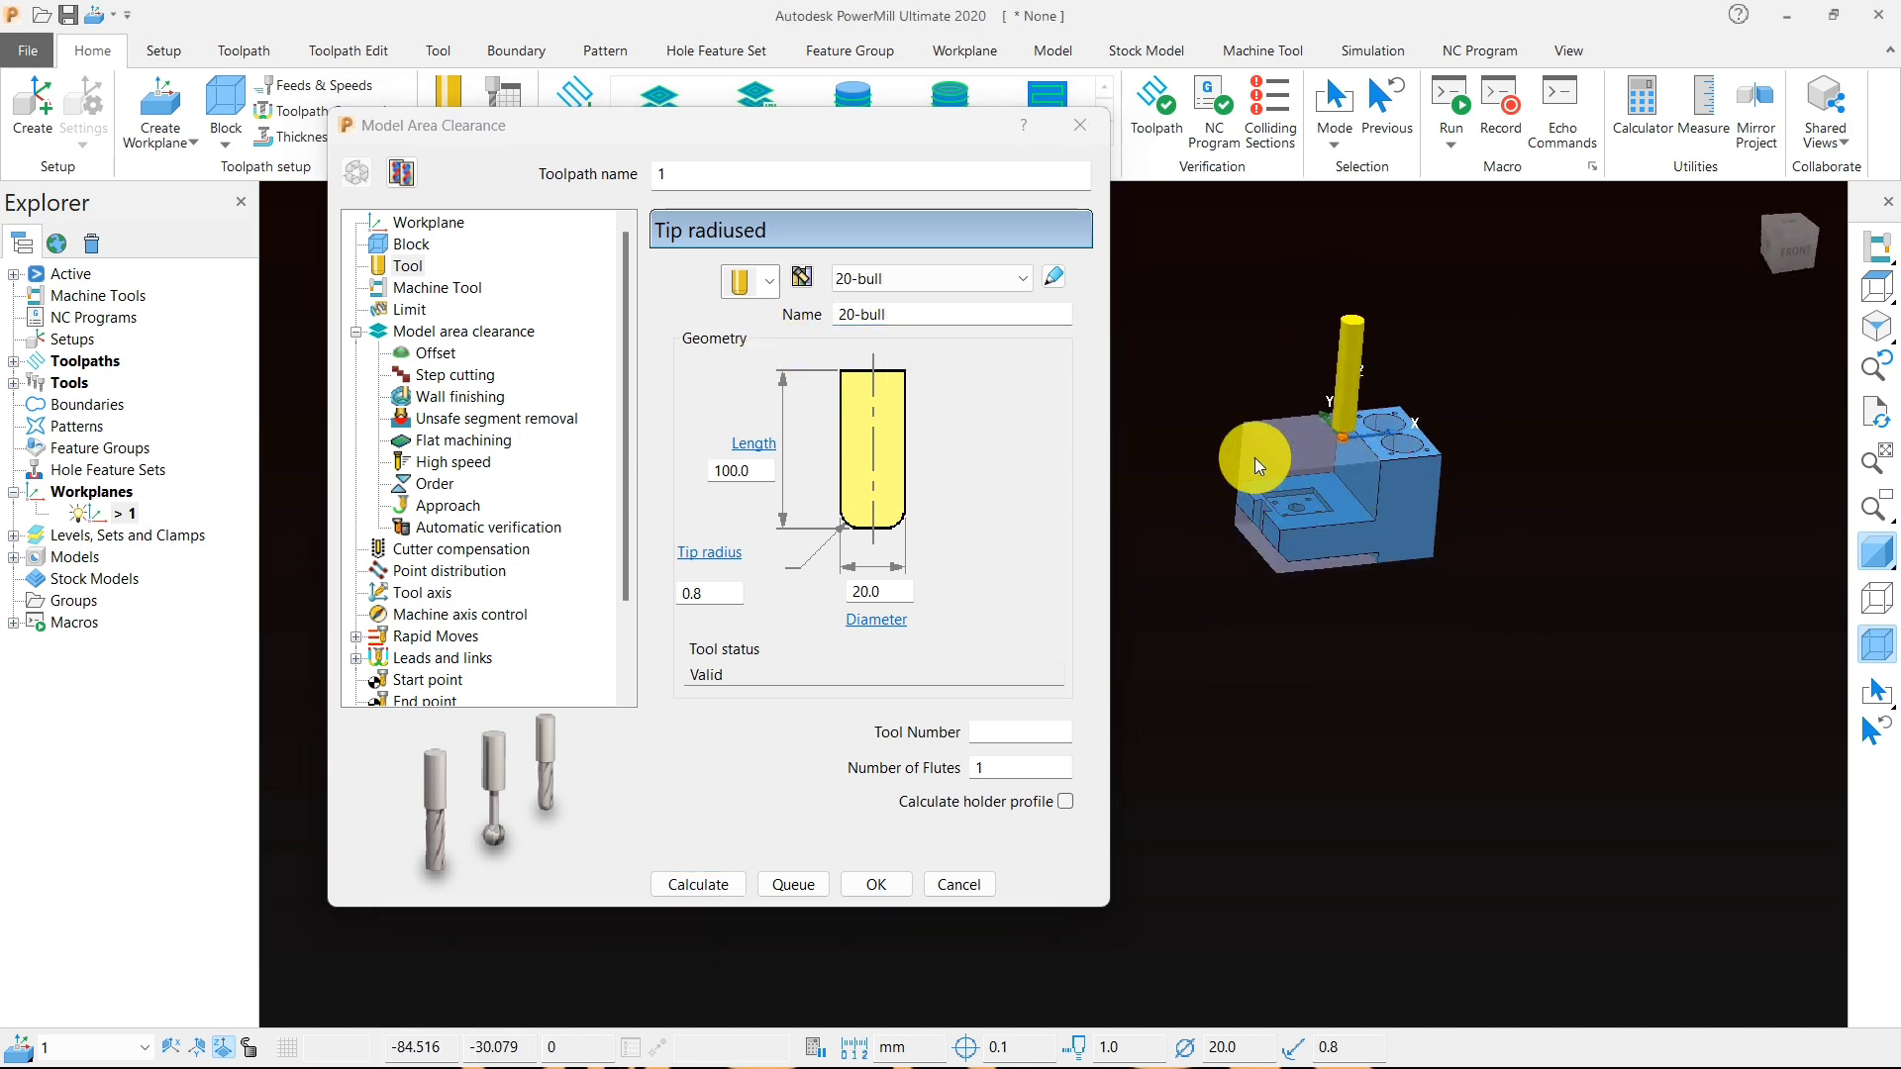
scroll(1267, 457, up, 3)
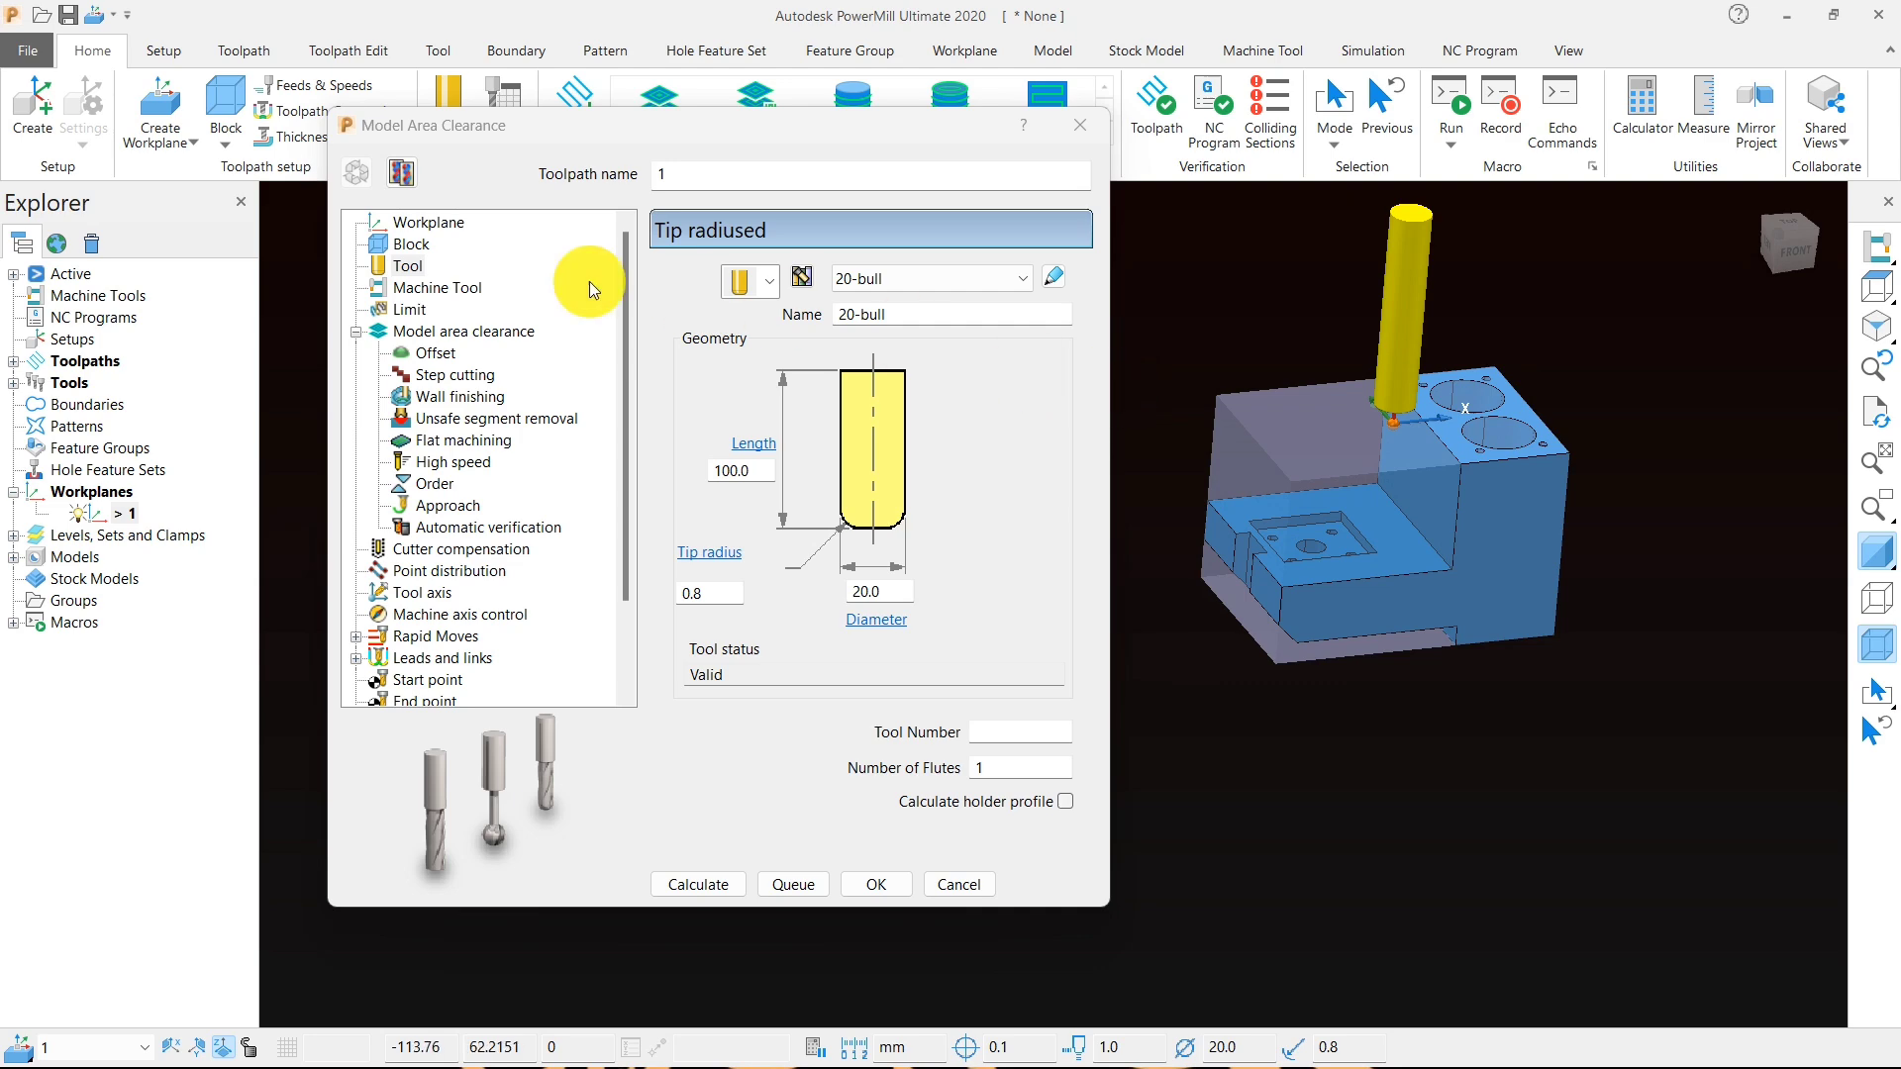
- Switch the block limit in the toolpath's limit settings to the second option
click(412, 311)
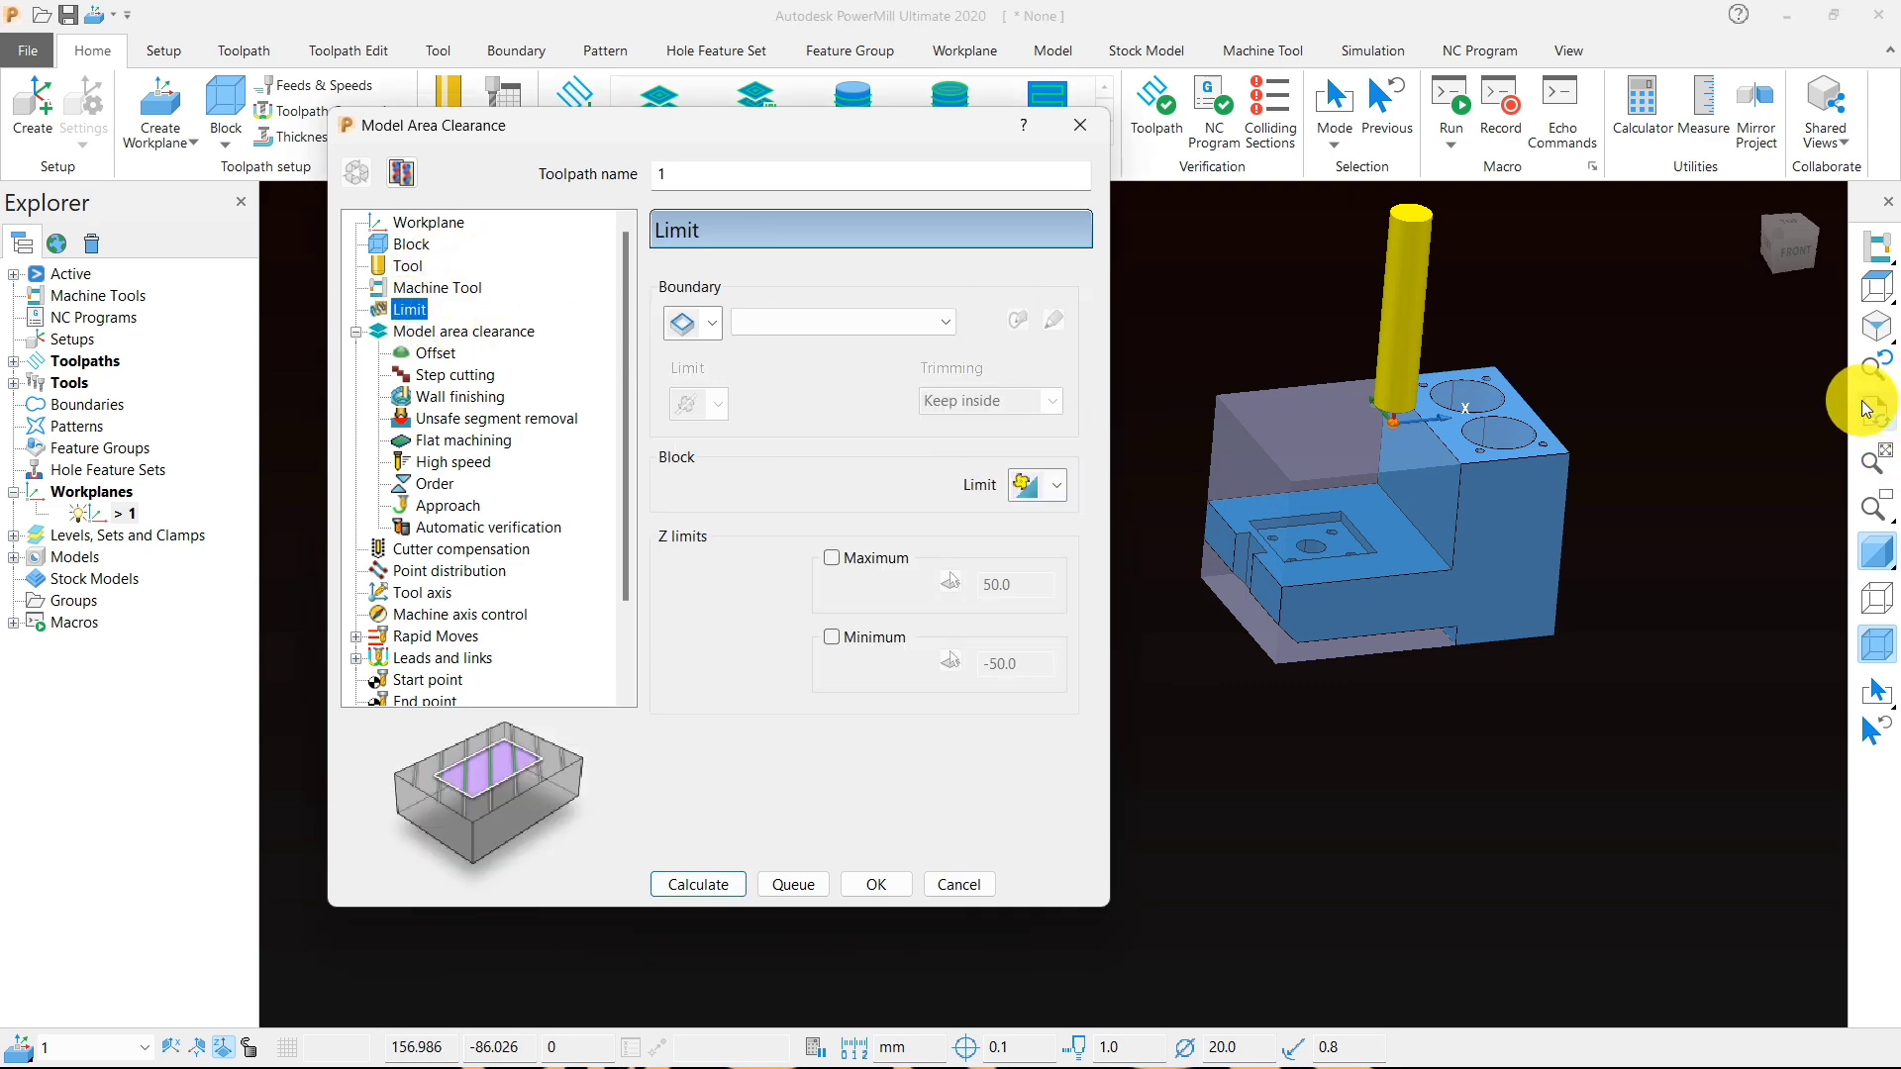
click(1881, 291)
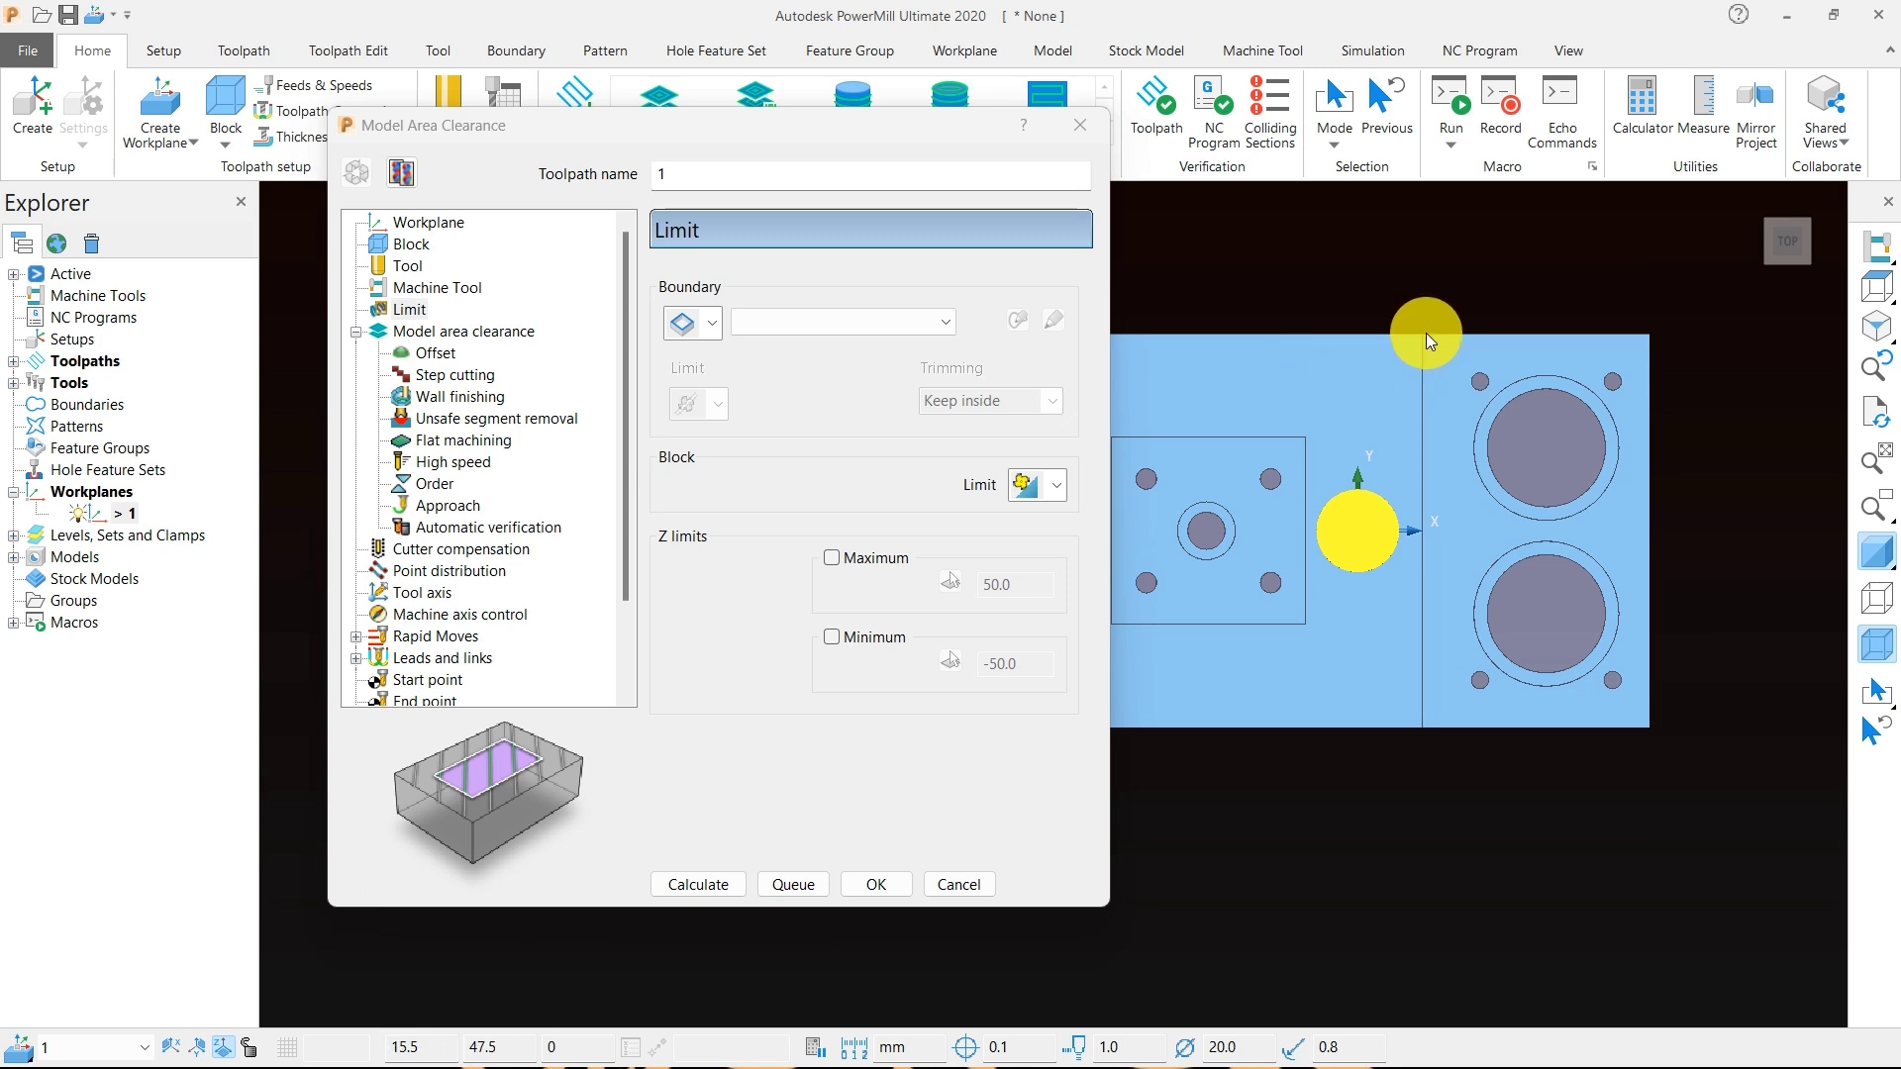
click(1057, 489)
click(1030, 550)
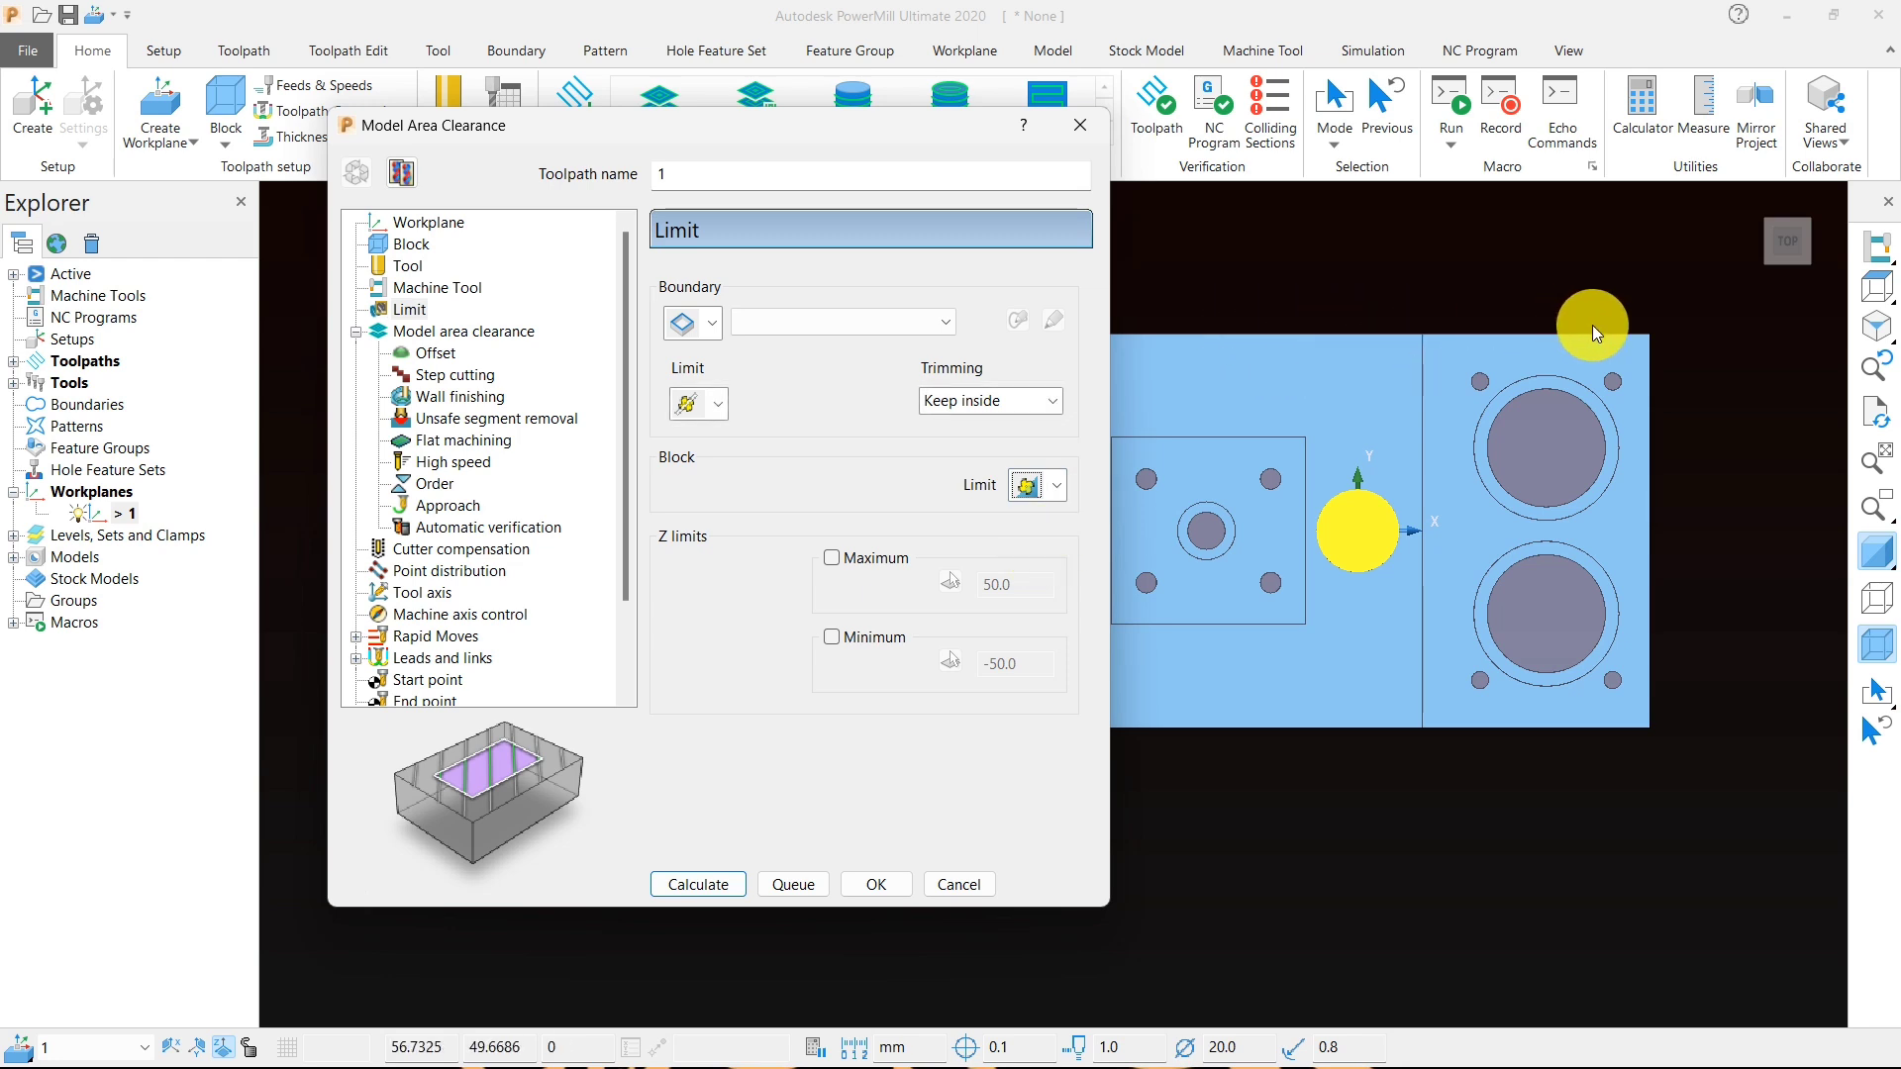
click(1054, 485)
scroll(1485, 453, down, 2)
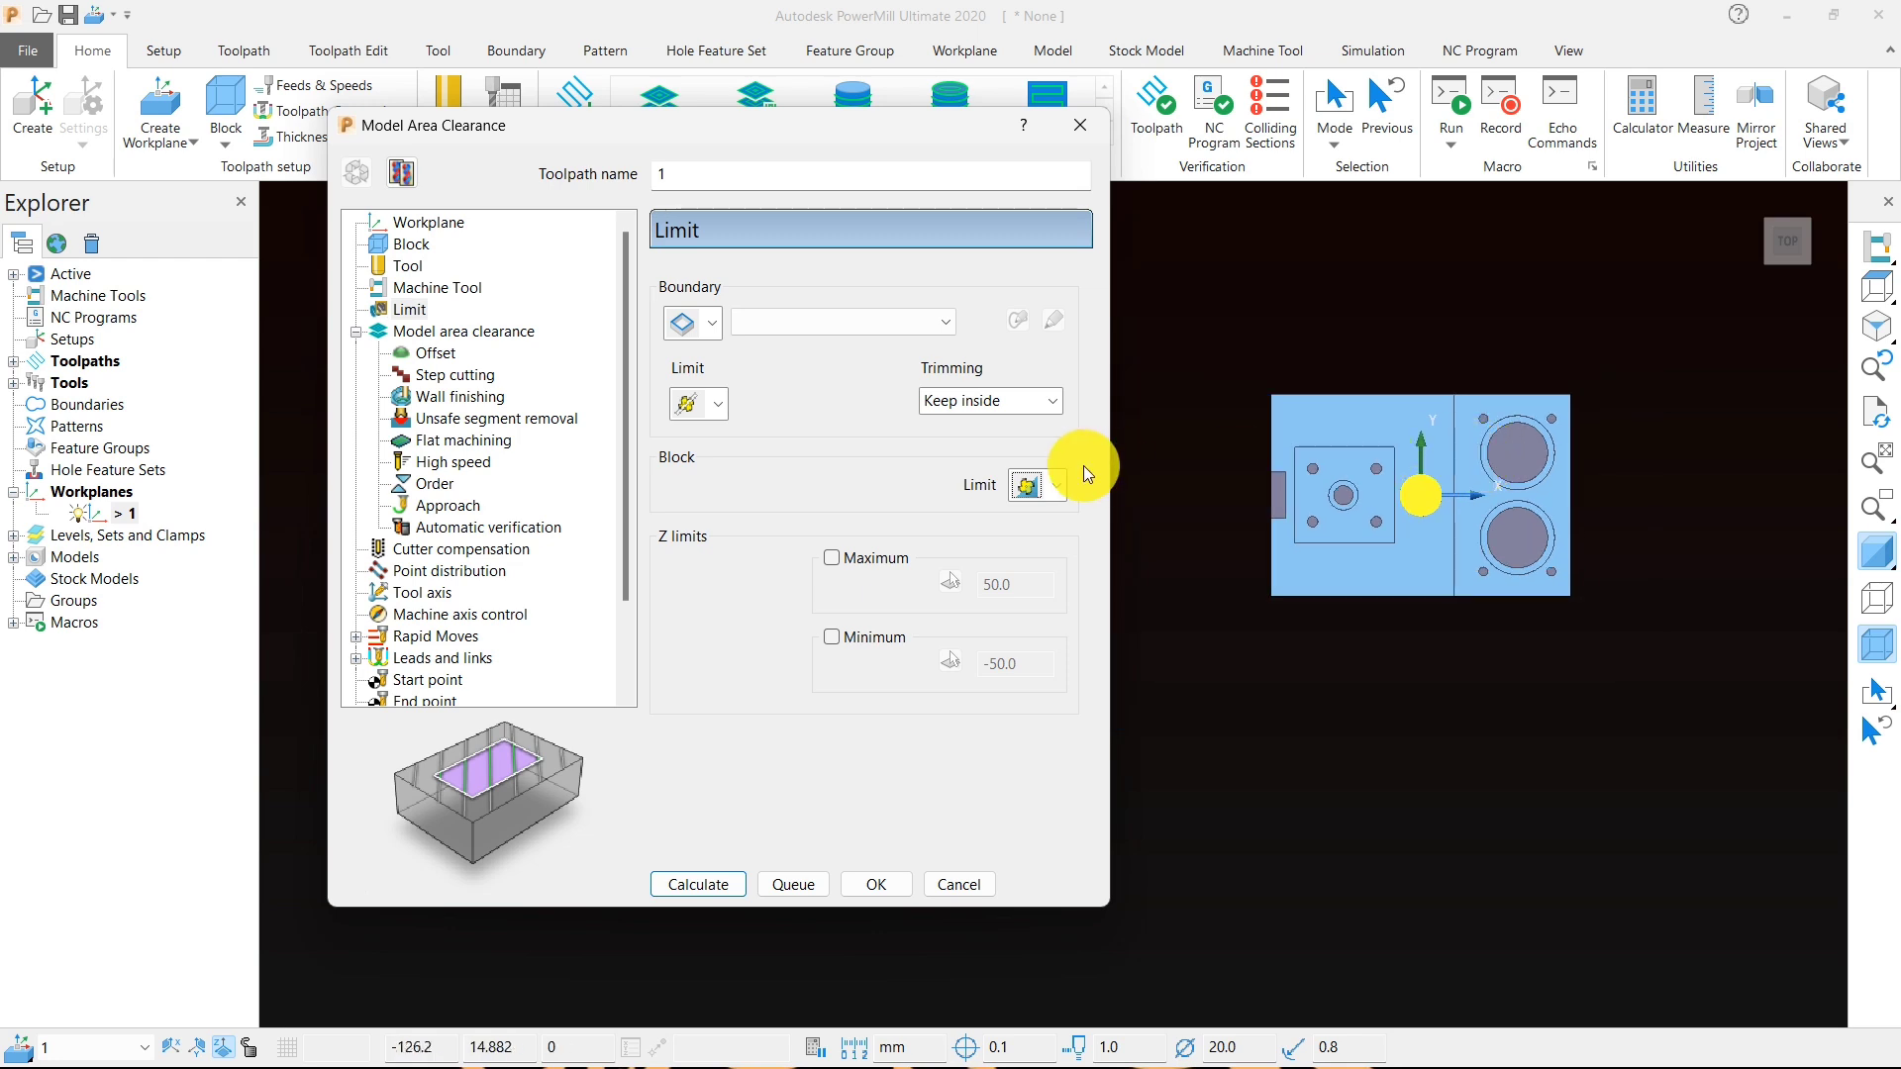
- Set the area clearance's area cut direction to Any and its tolerance to 0.02
click(464, 331)
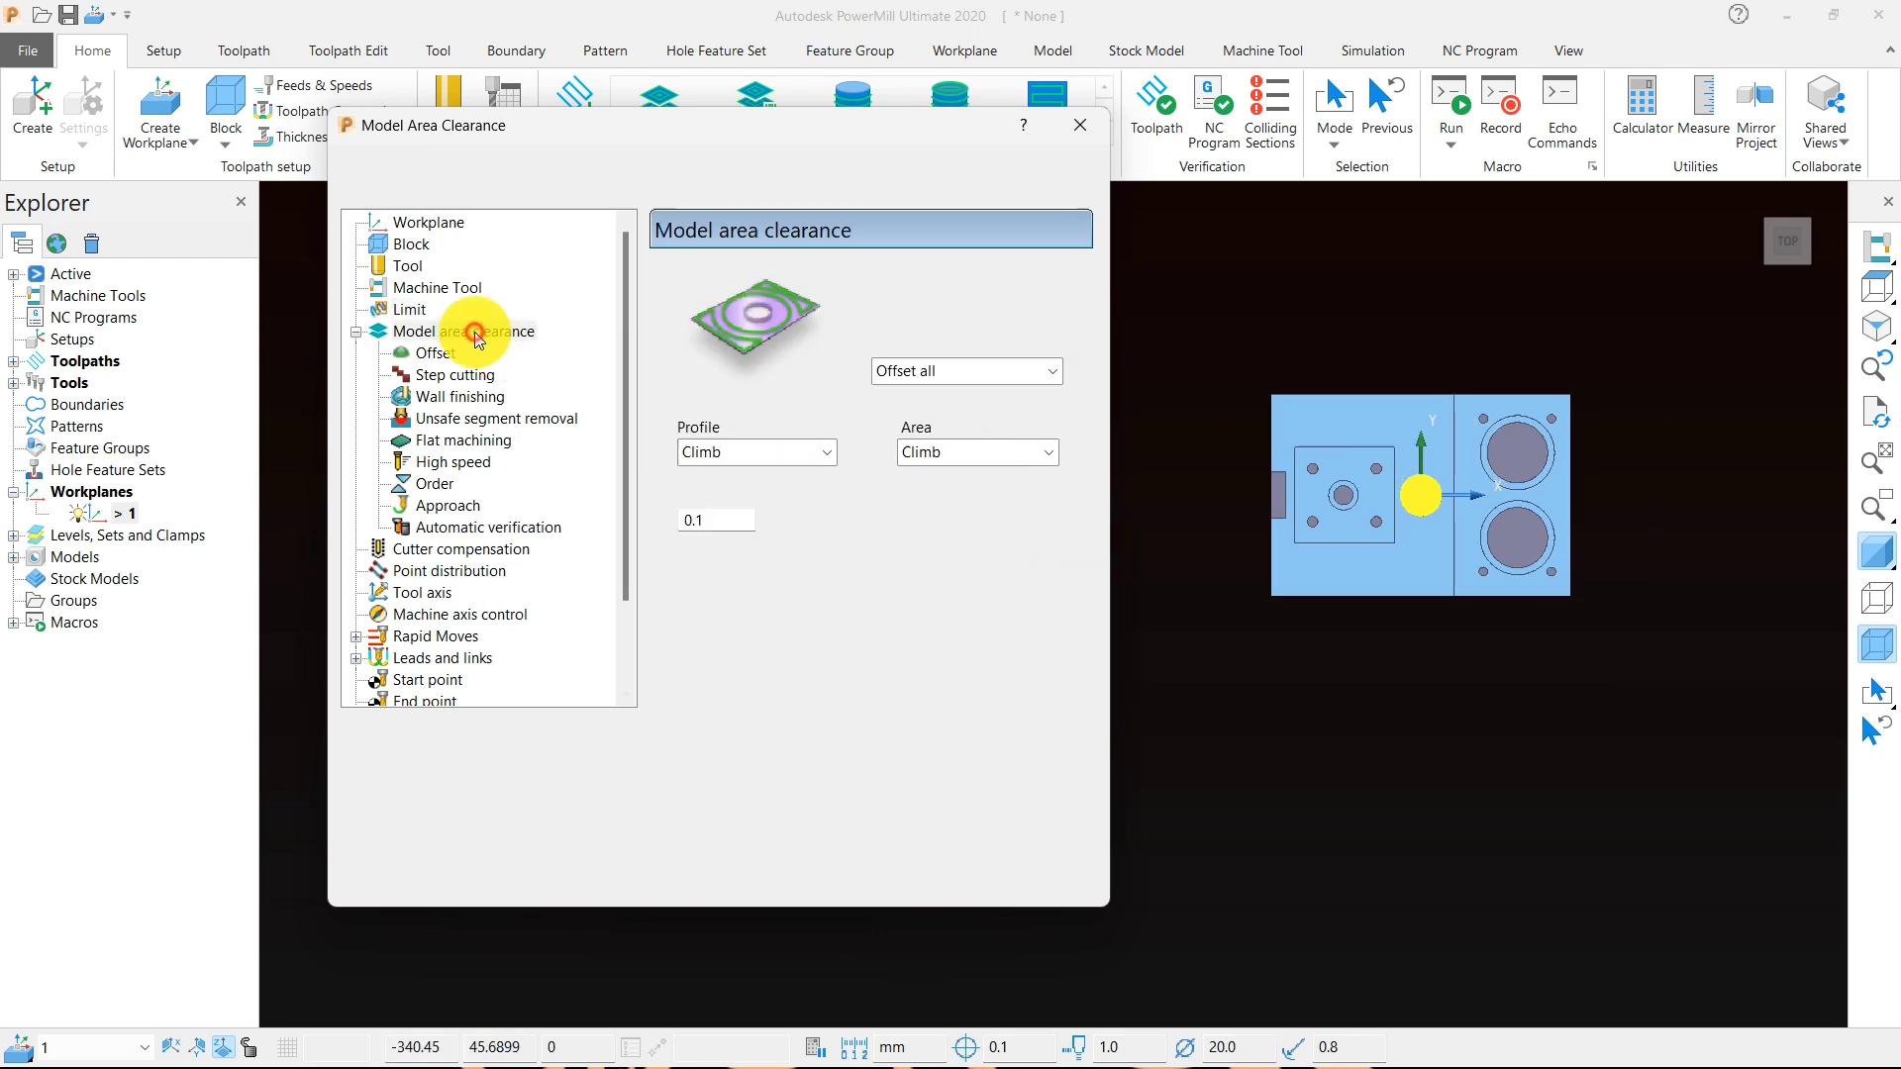
click(959, 453)
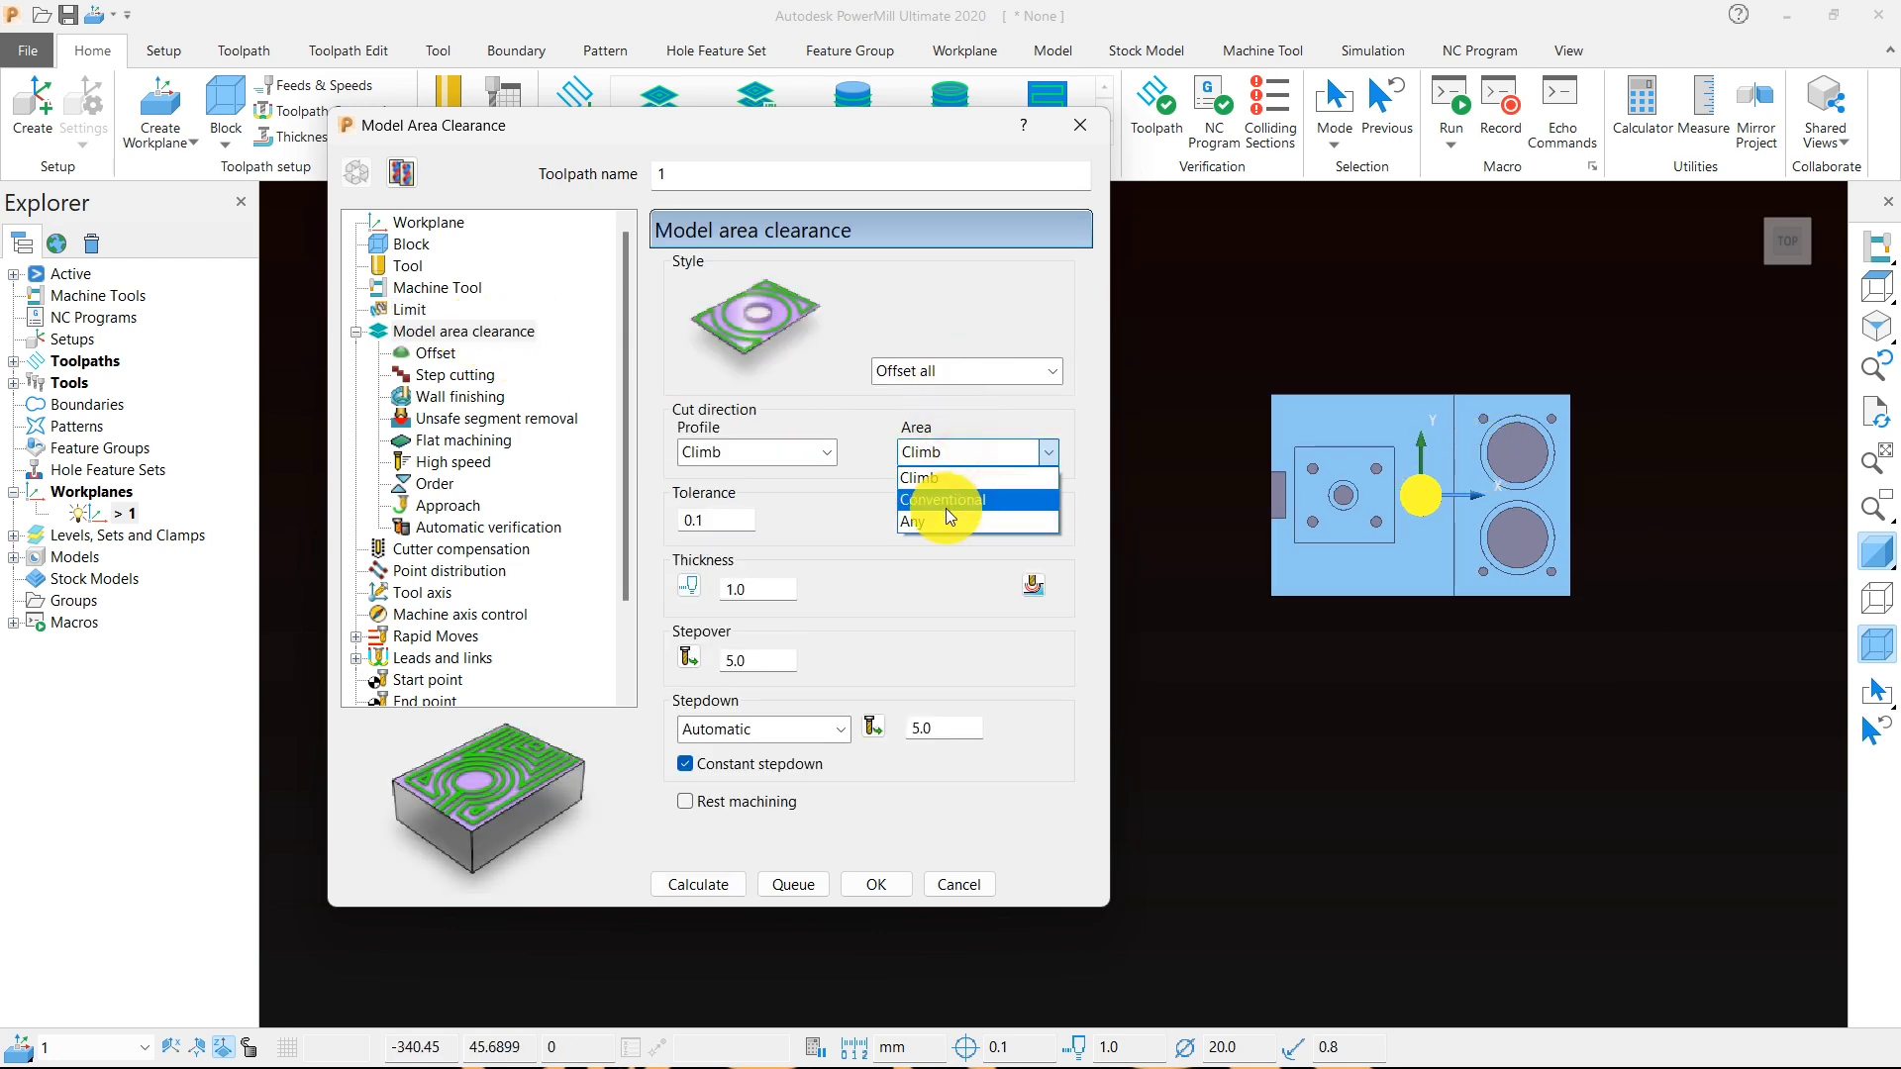
click(940, 526)
drag(715, 522, 641, 532)
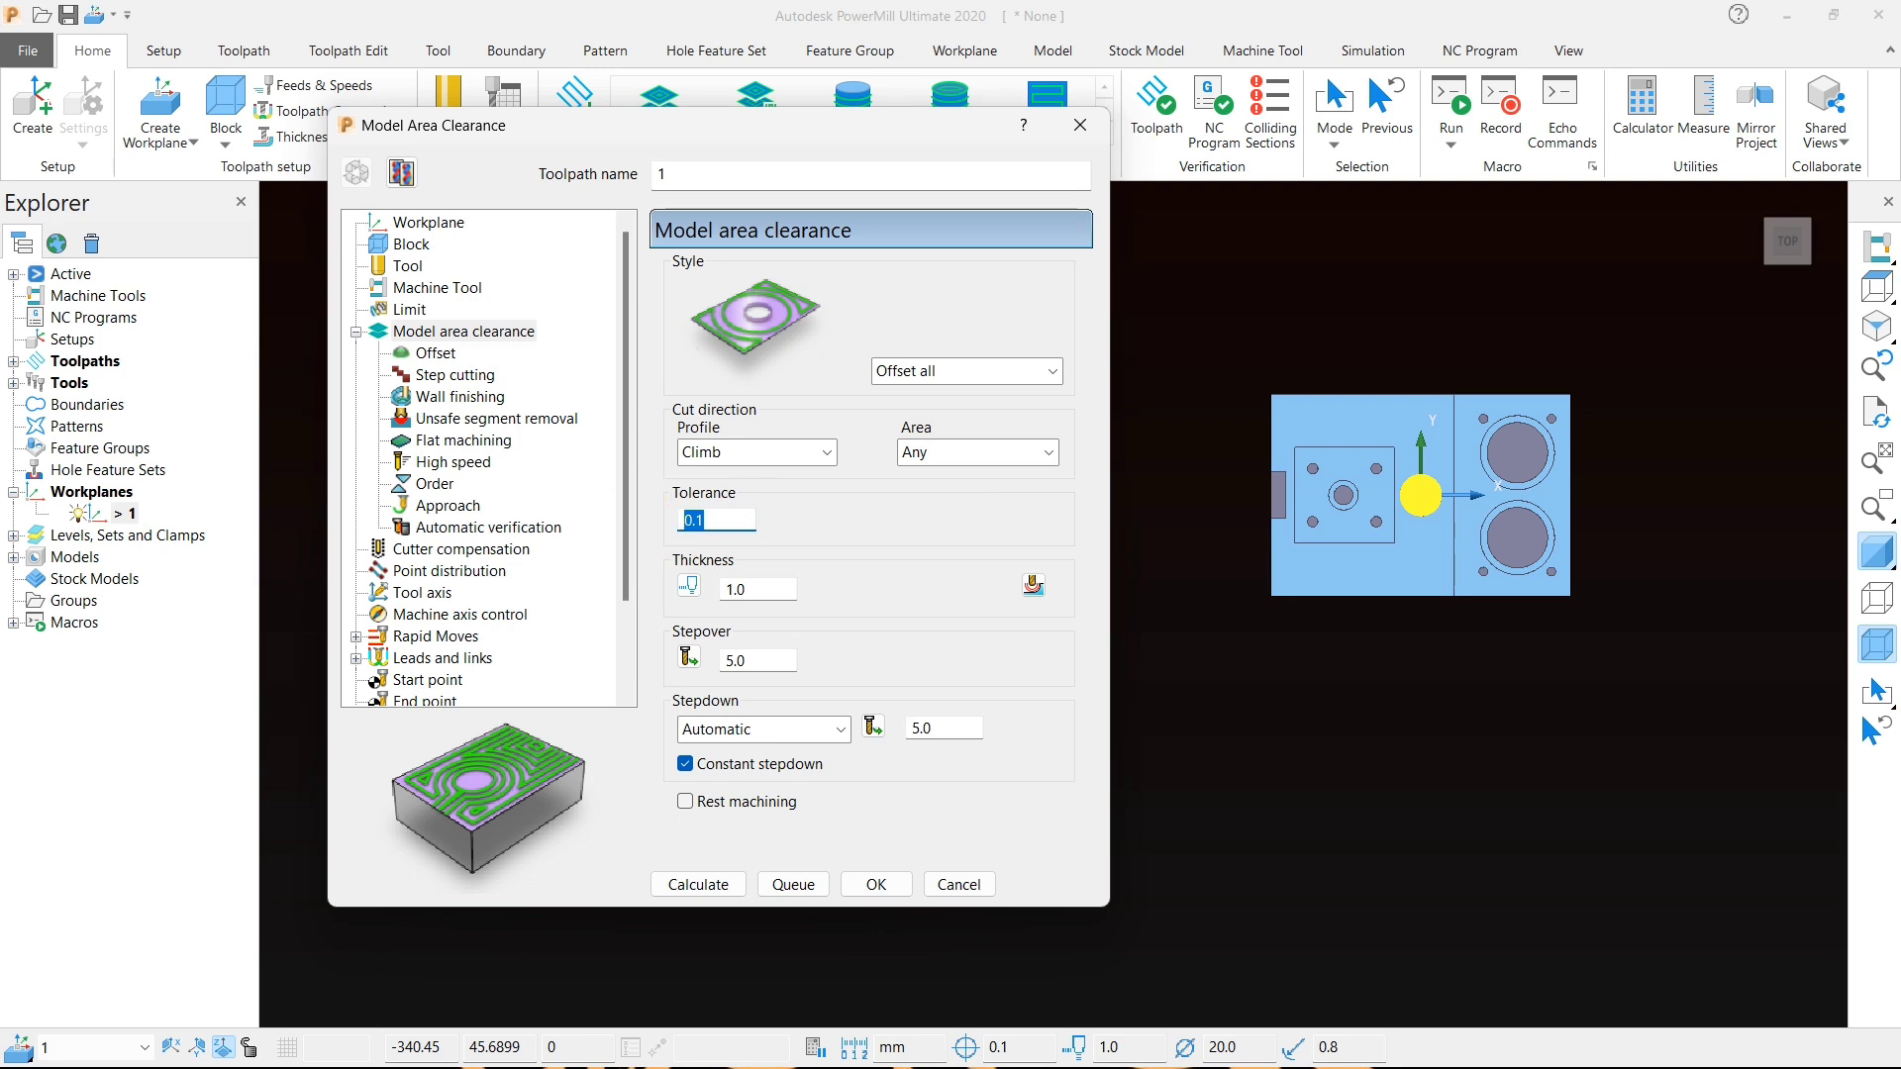
text(.02)
- Enable separate radial and axial thickness, with 0.2 mm radial and 0.1 mm axial
click(690, 591)
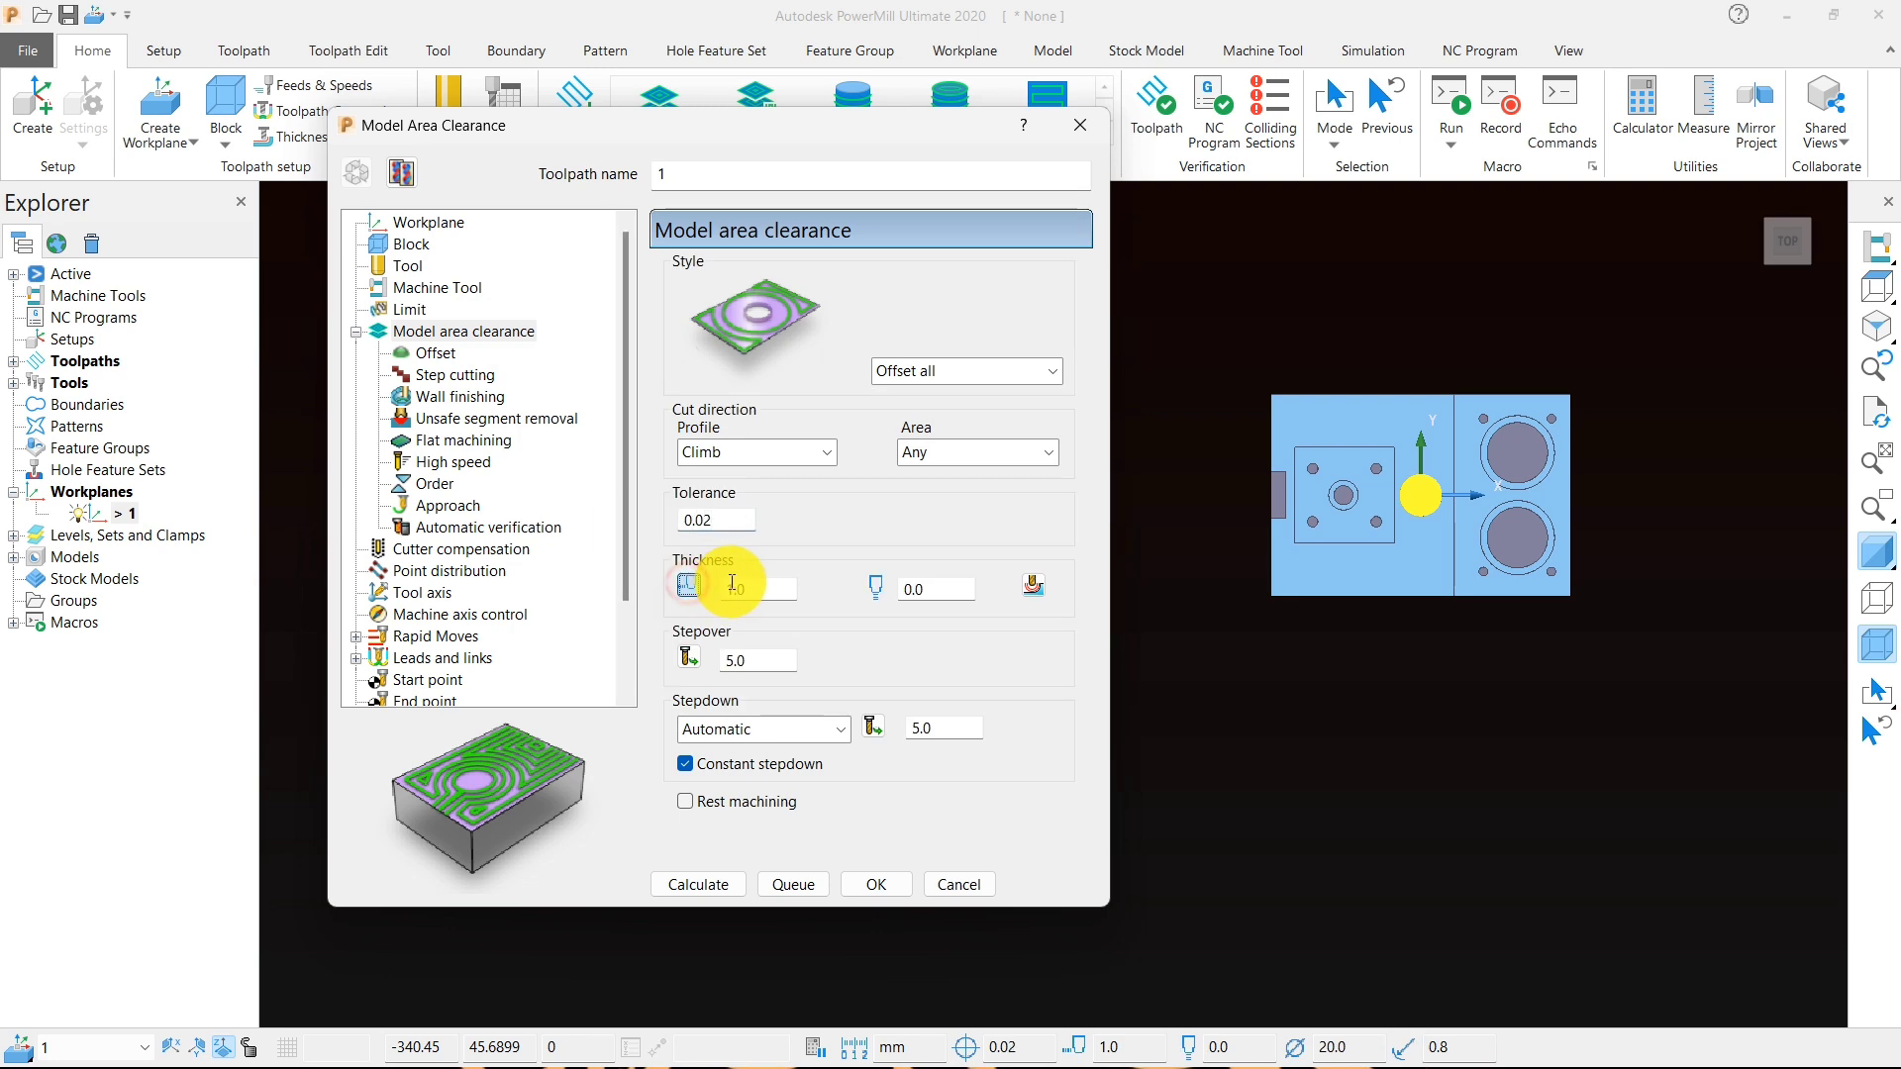
drag(758, 583, 636, 588)
text(.2)
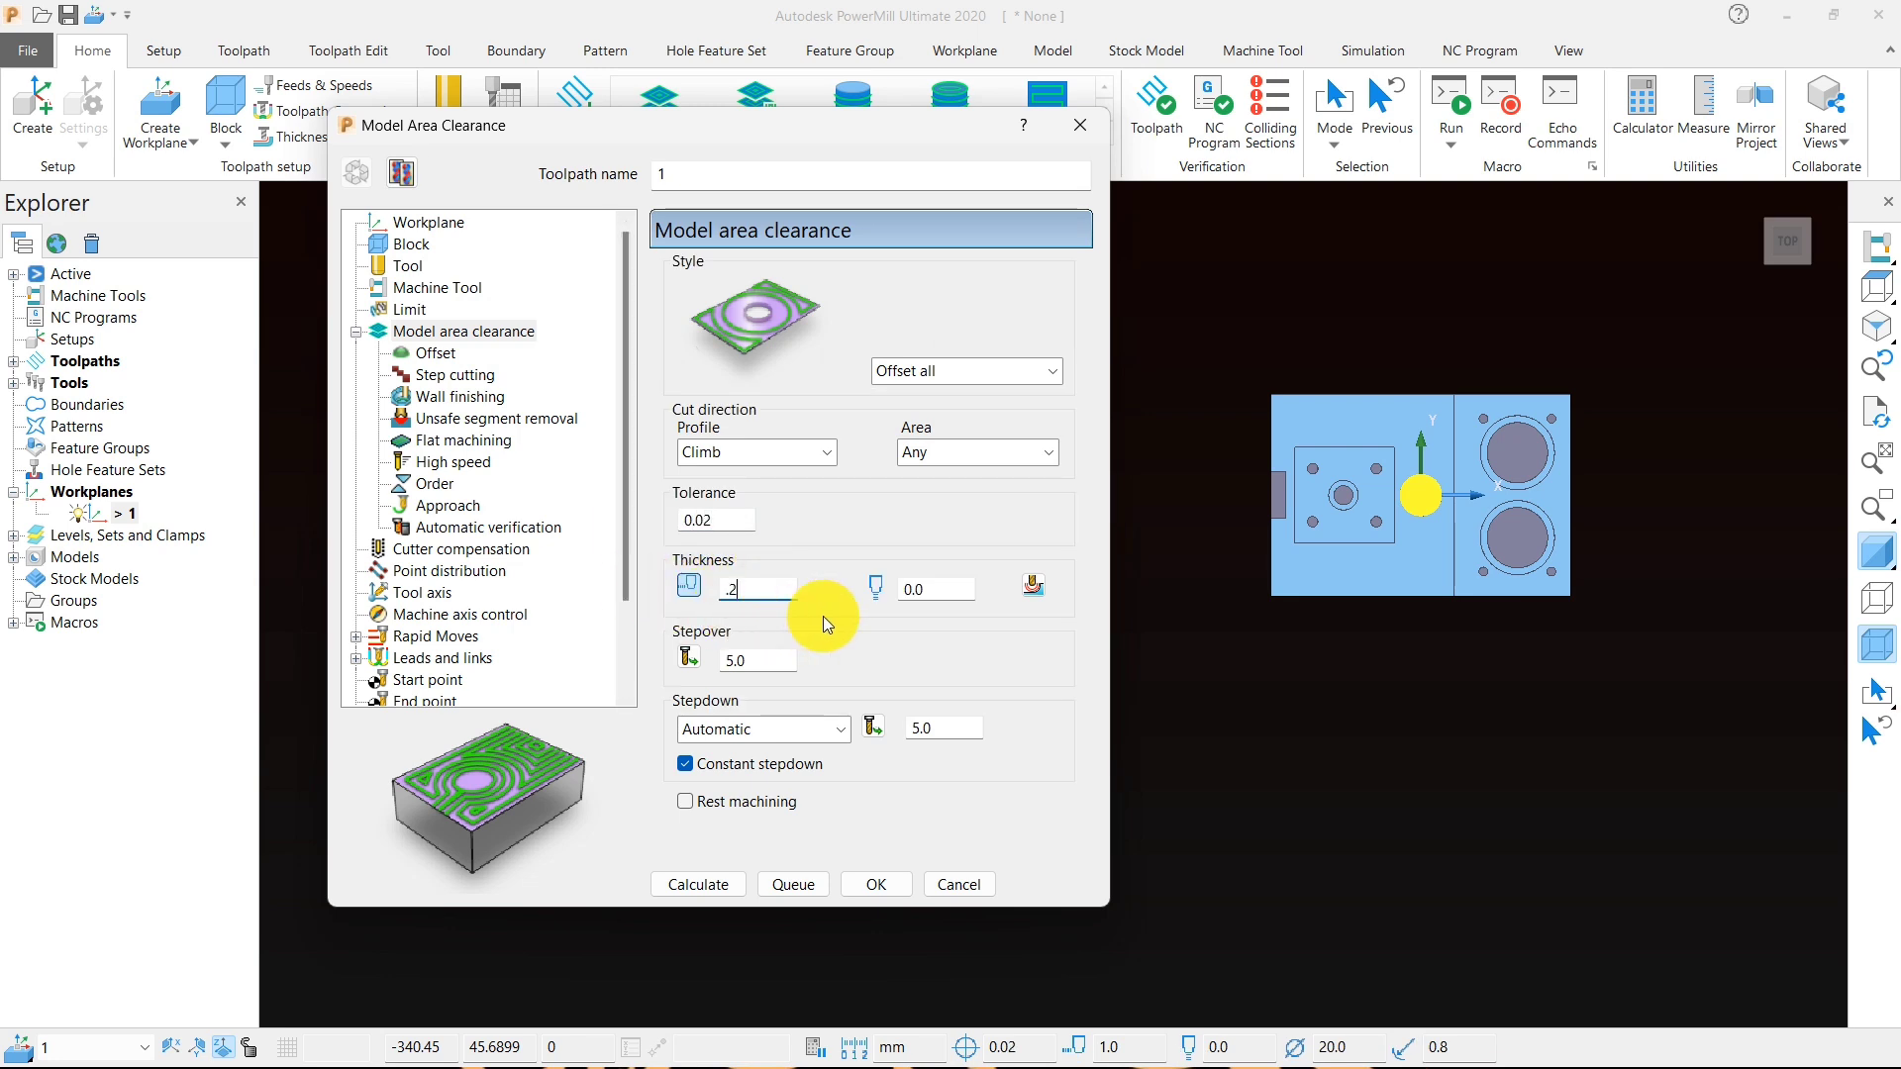
drag(972, 589, 897, 589)
text(.)
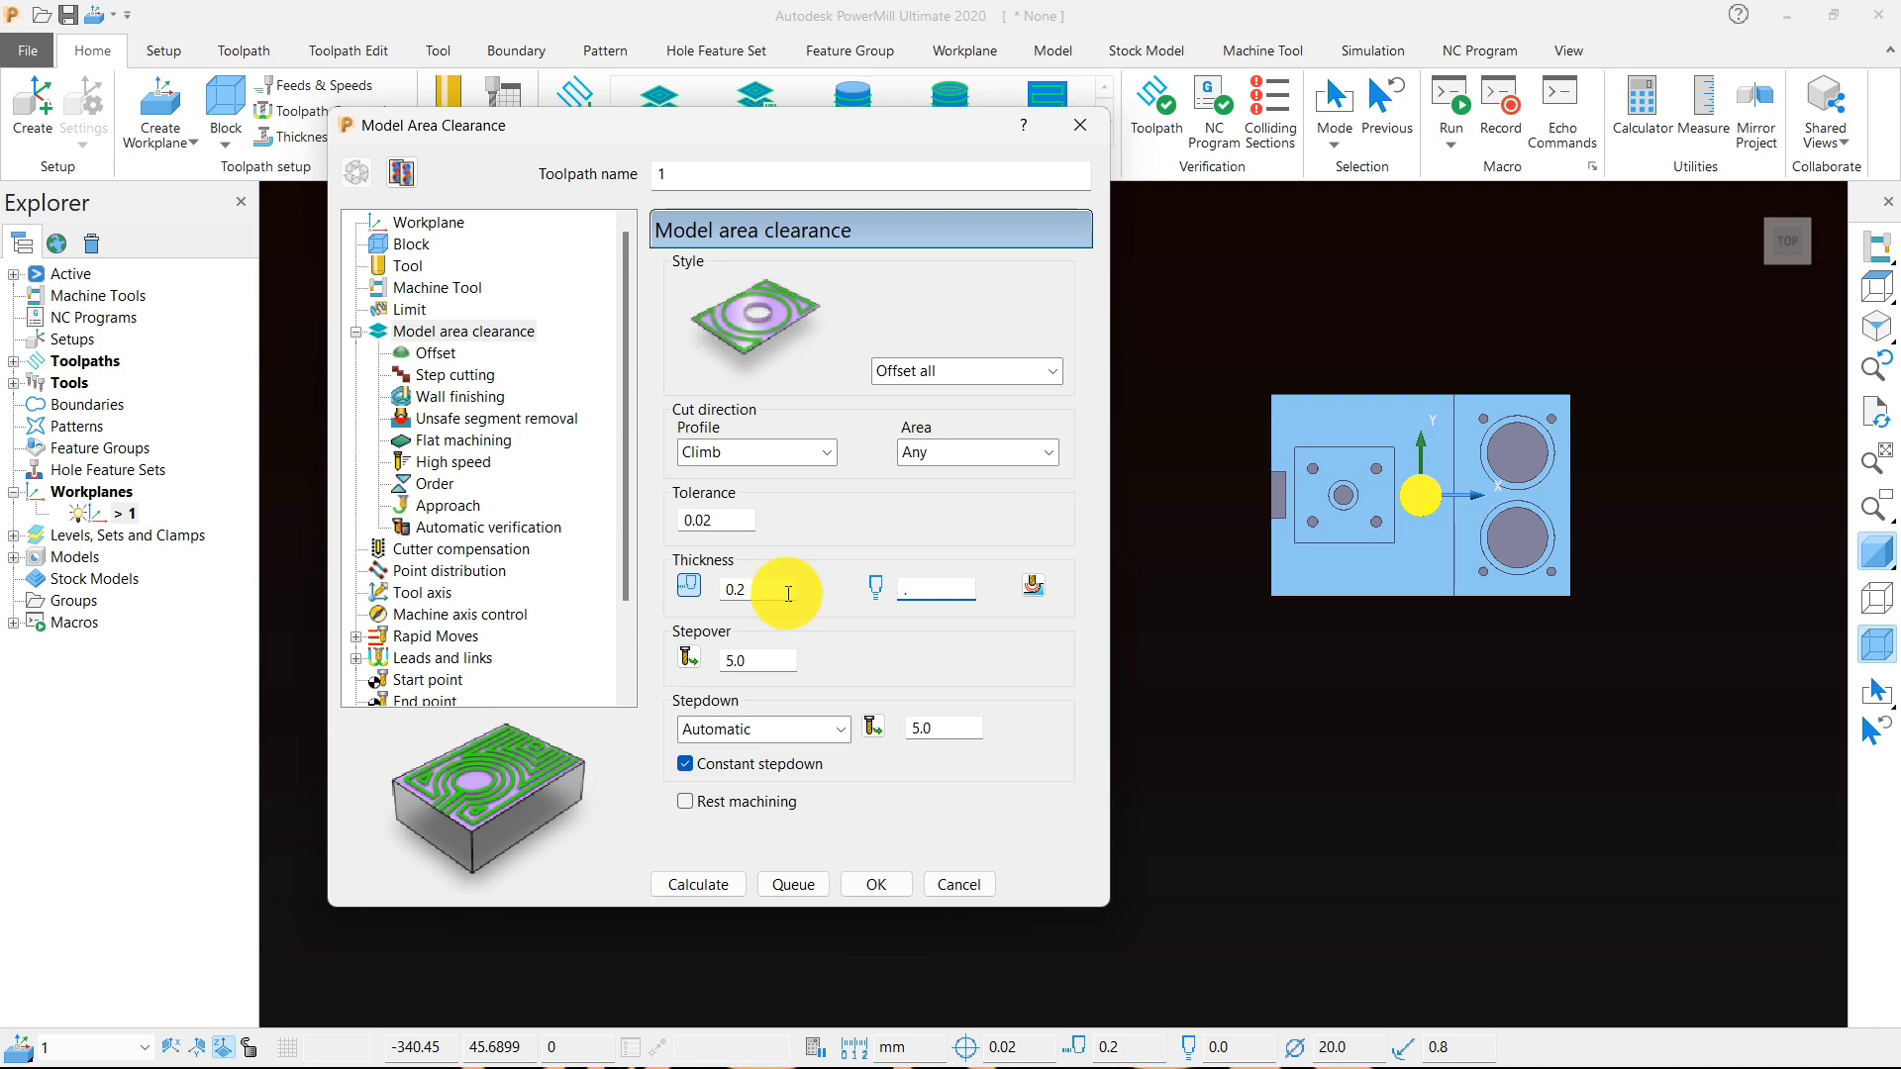
text(1)
click(1237, 776)
click(757, 595)
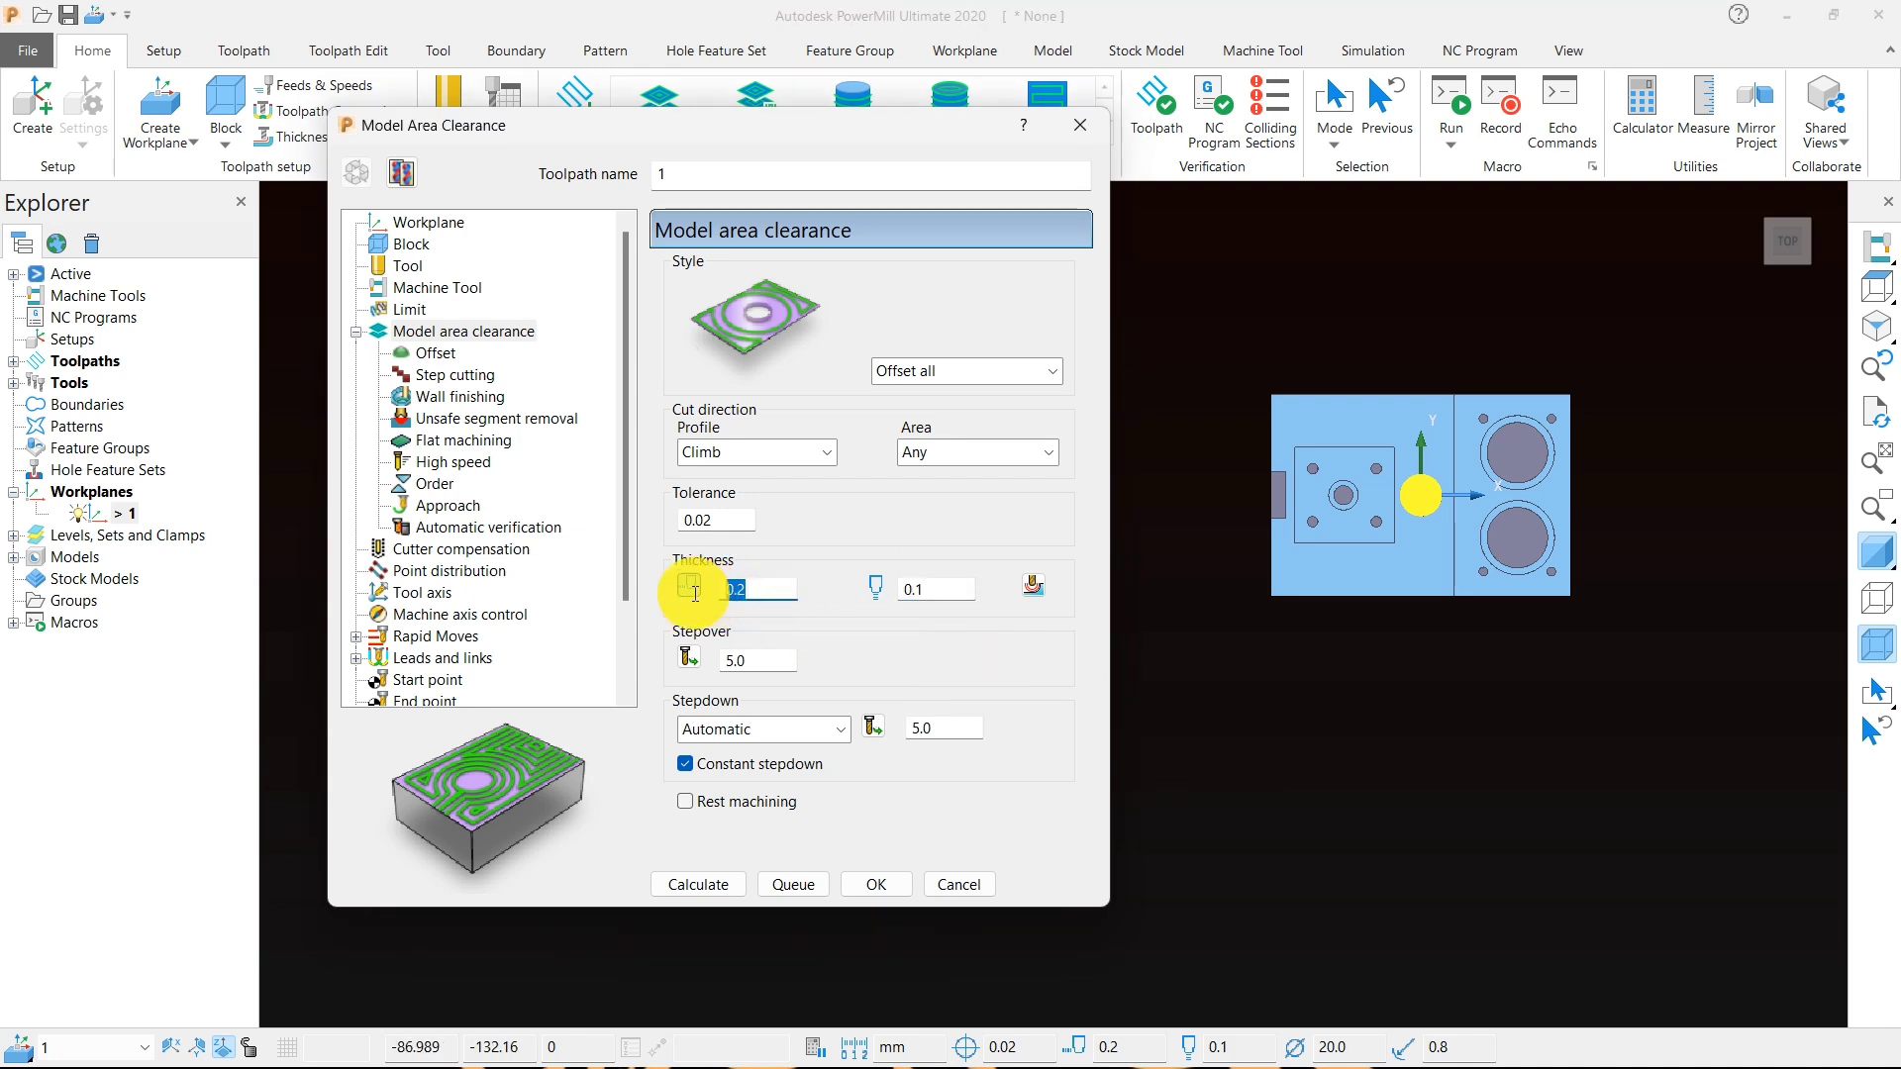
click(937, 589)
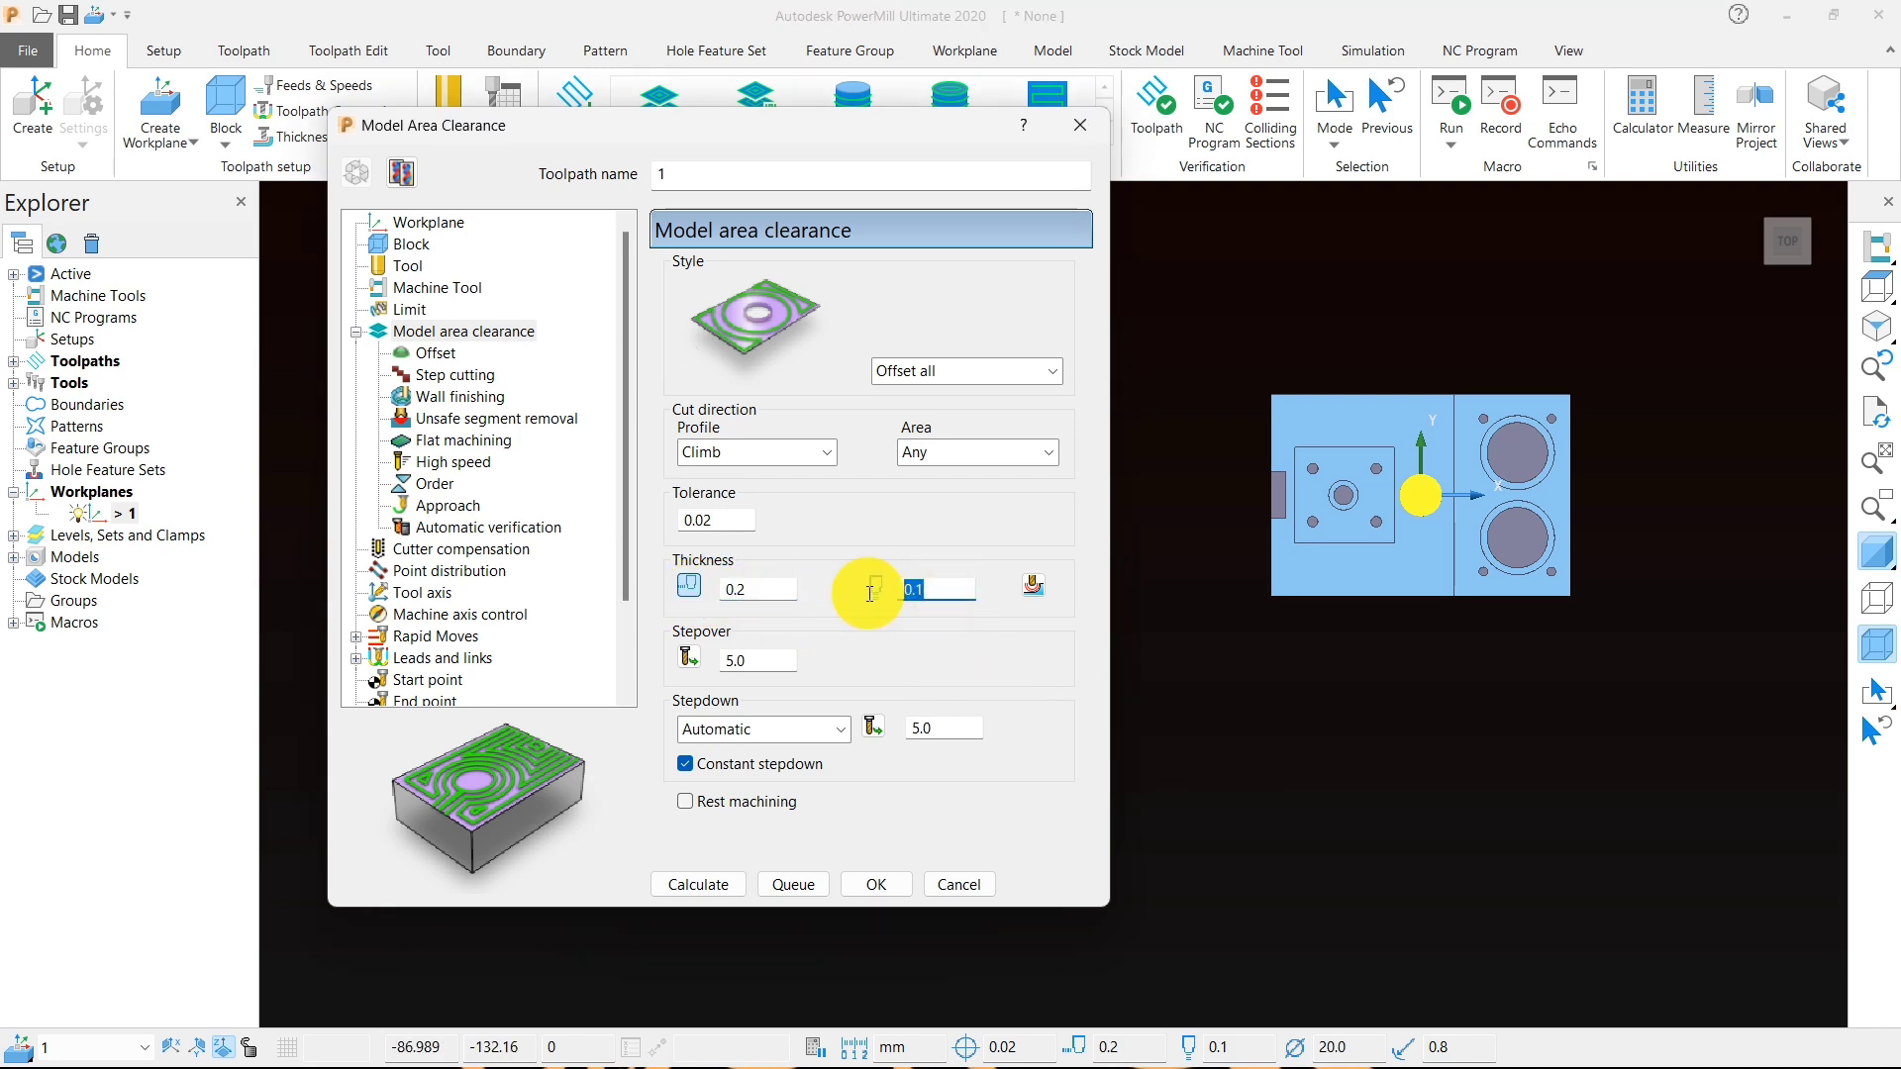
- Set the area clearance stepover to 10 mm
double_click(757, 660)
text(1)
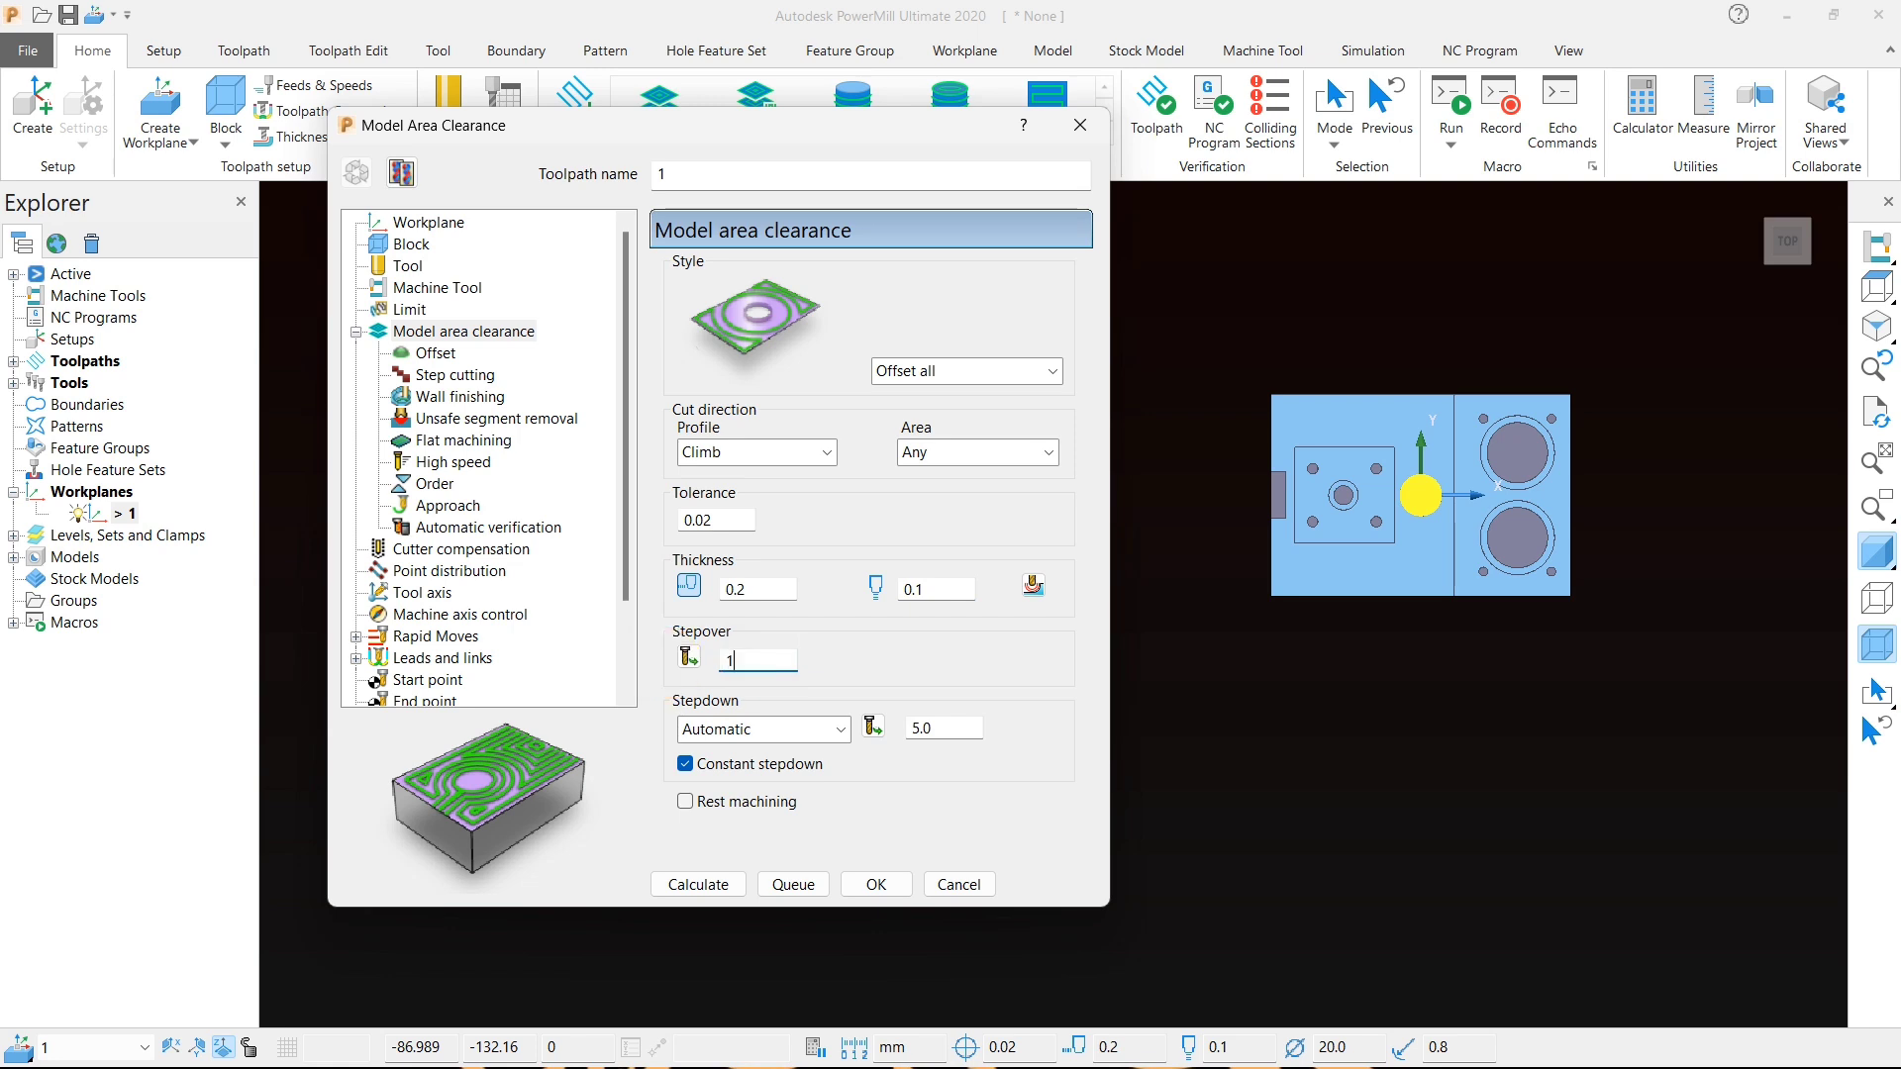
text(0)
click(941, 729)
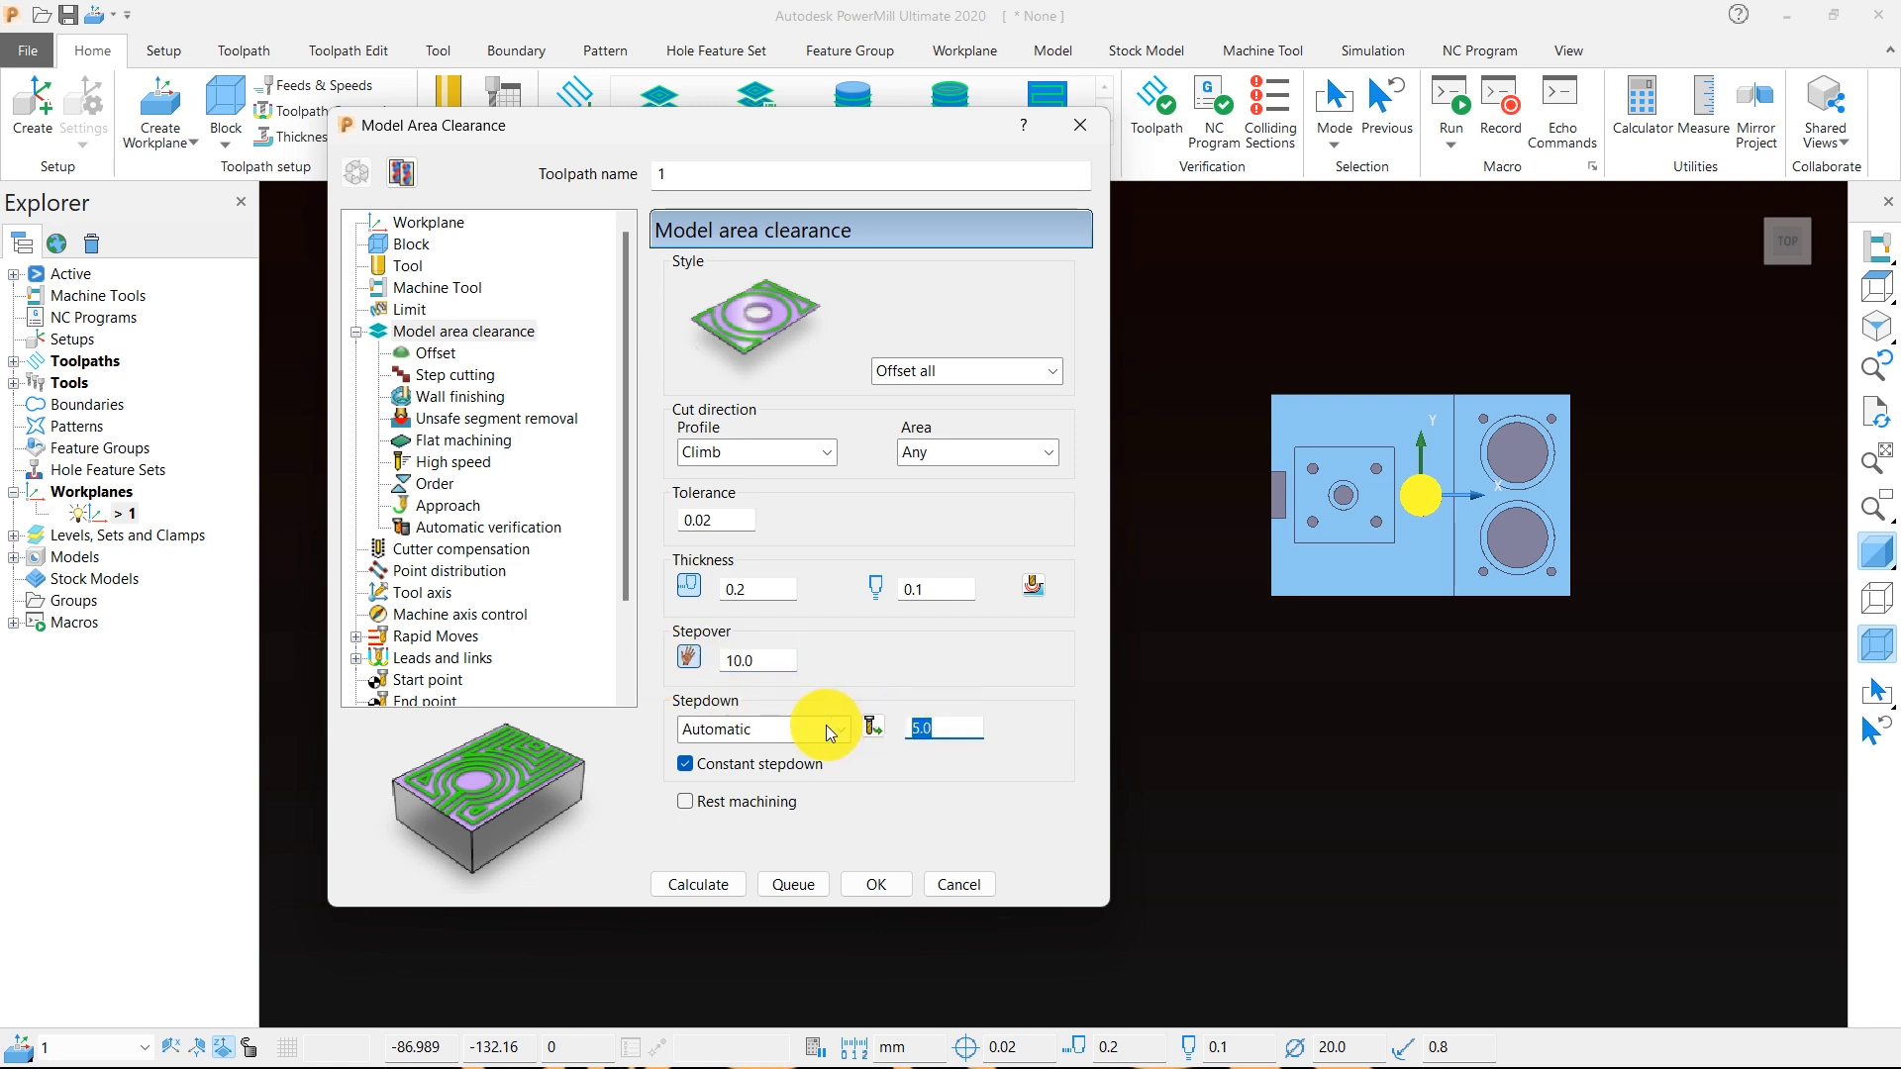
- Review the toolpath's offset, step cutting and wall finishing settings
click(446, 356)
click(684, 314)
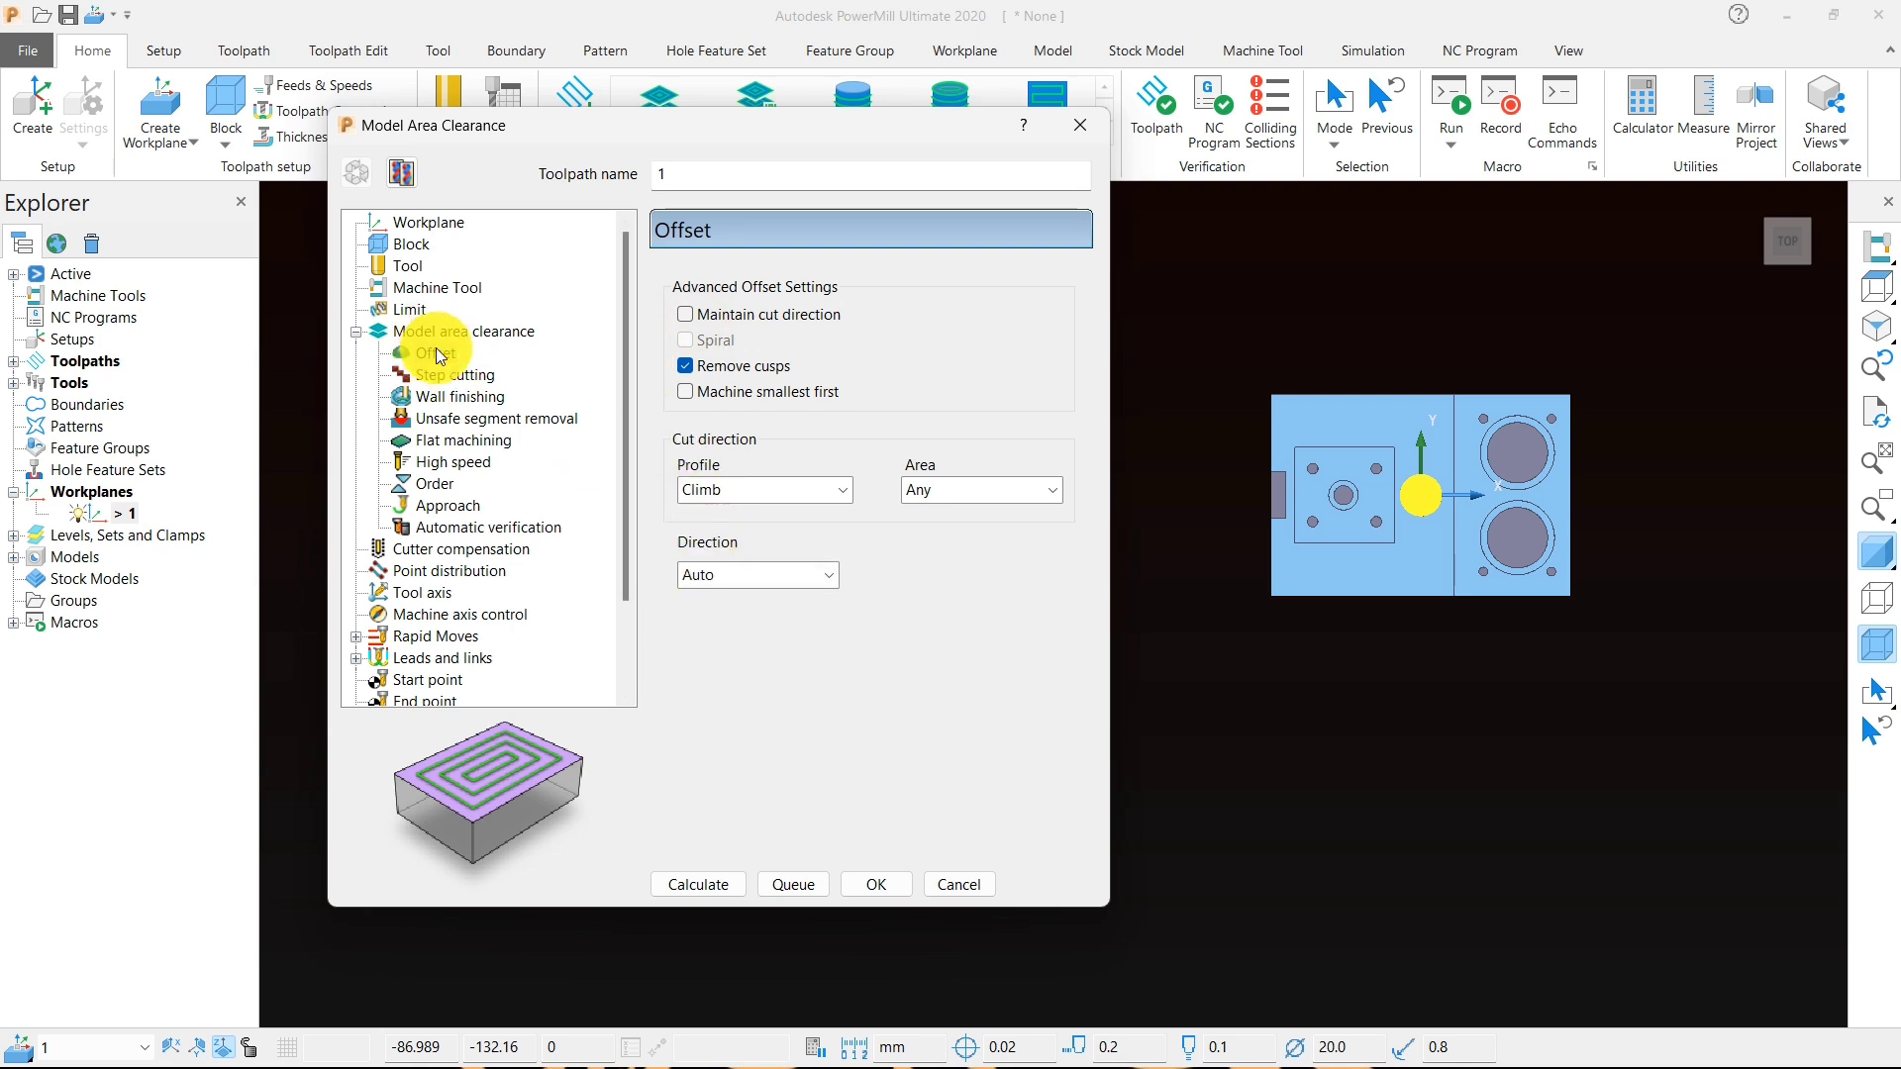
click(450, 375)
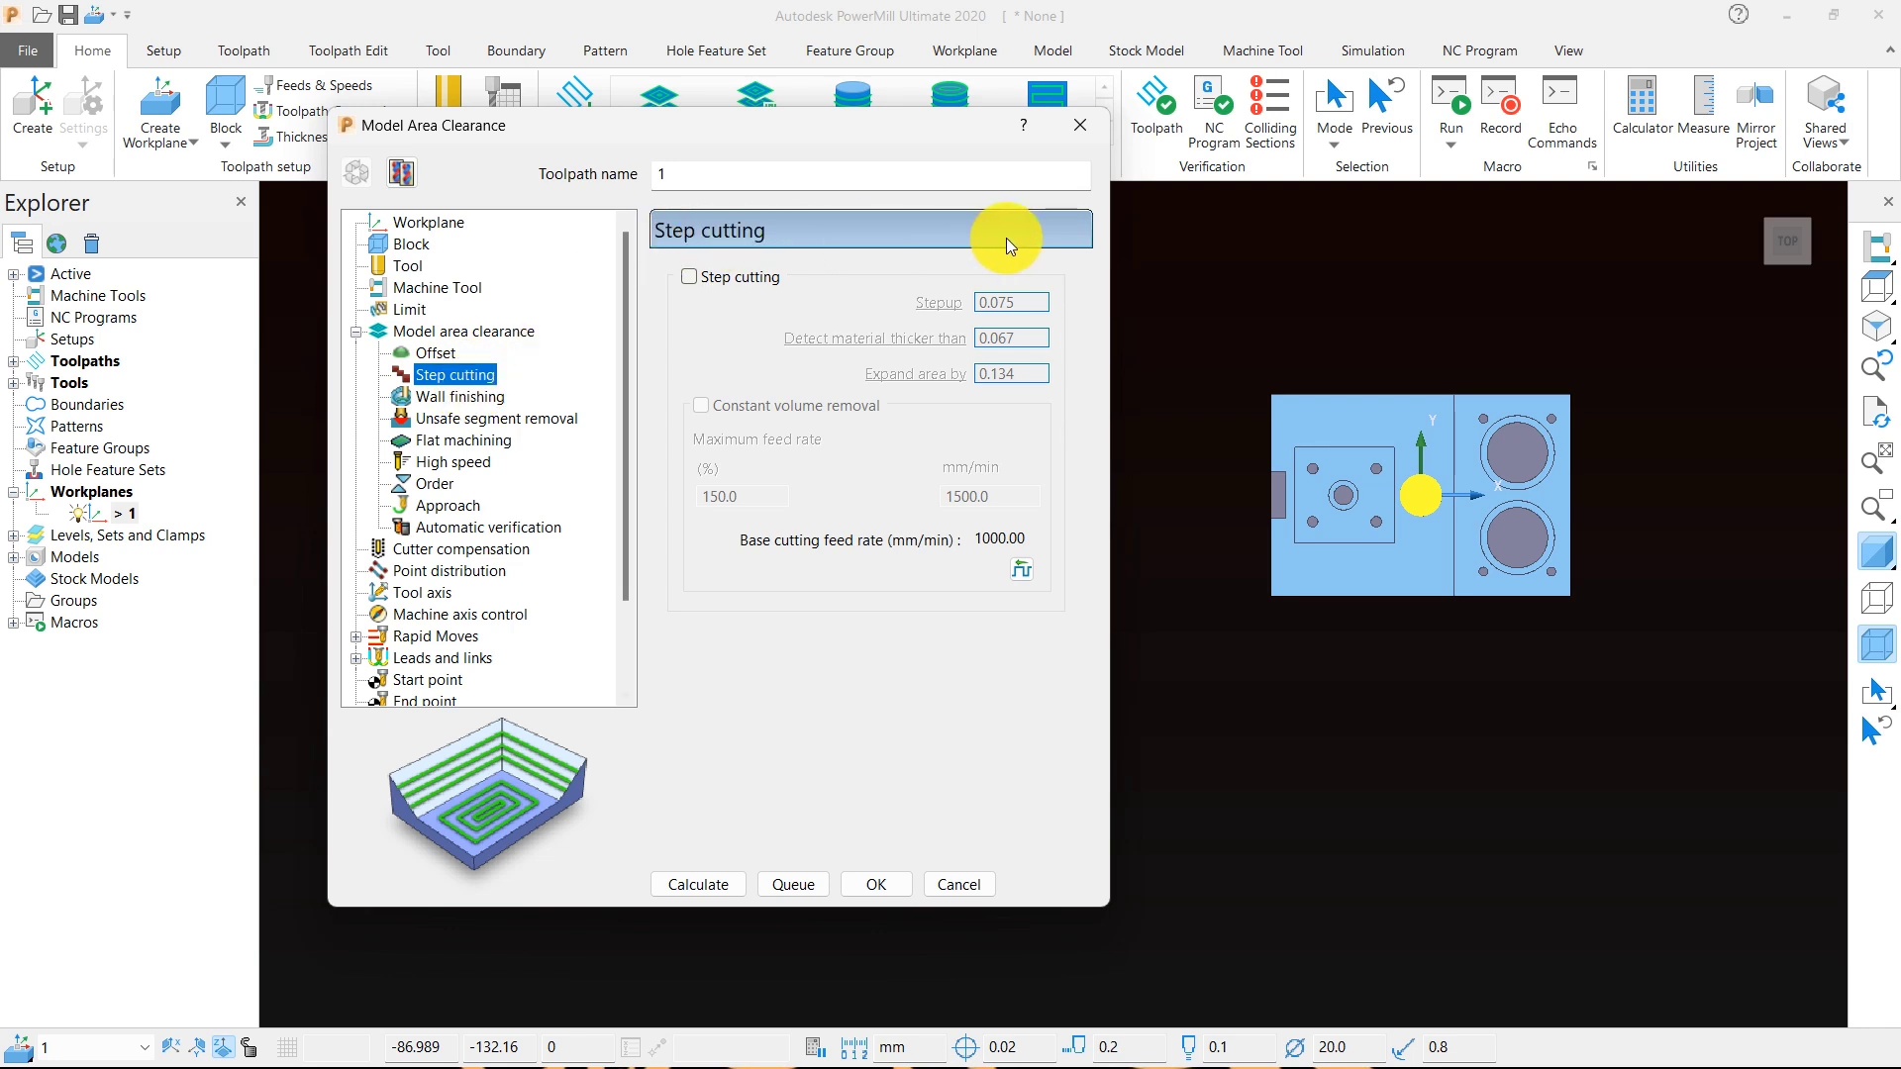
middle_drag(1412, 449, 1340, 537)
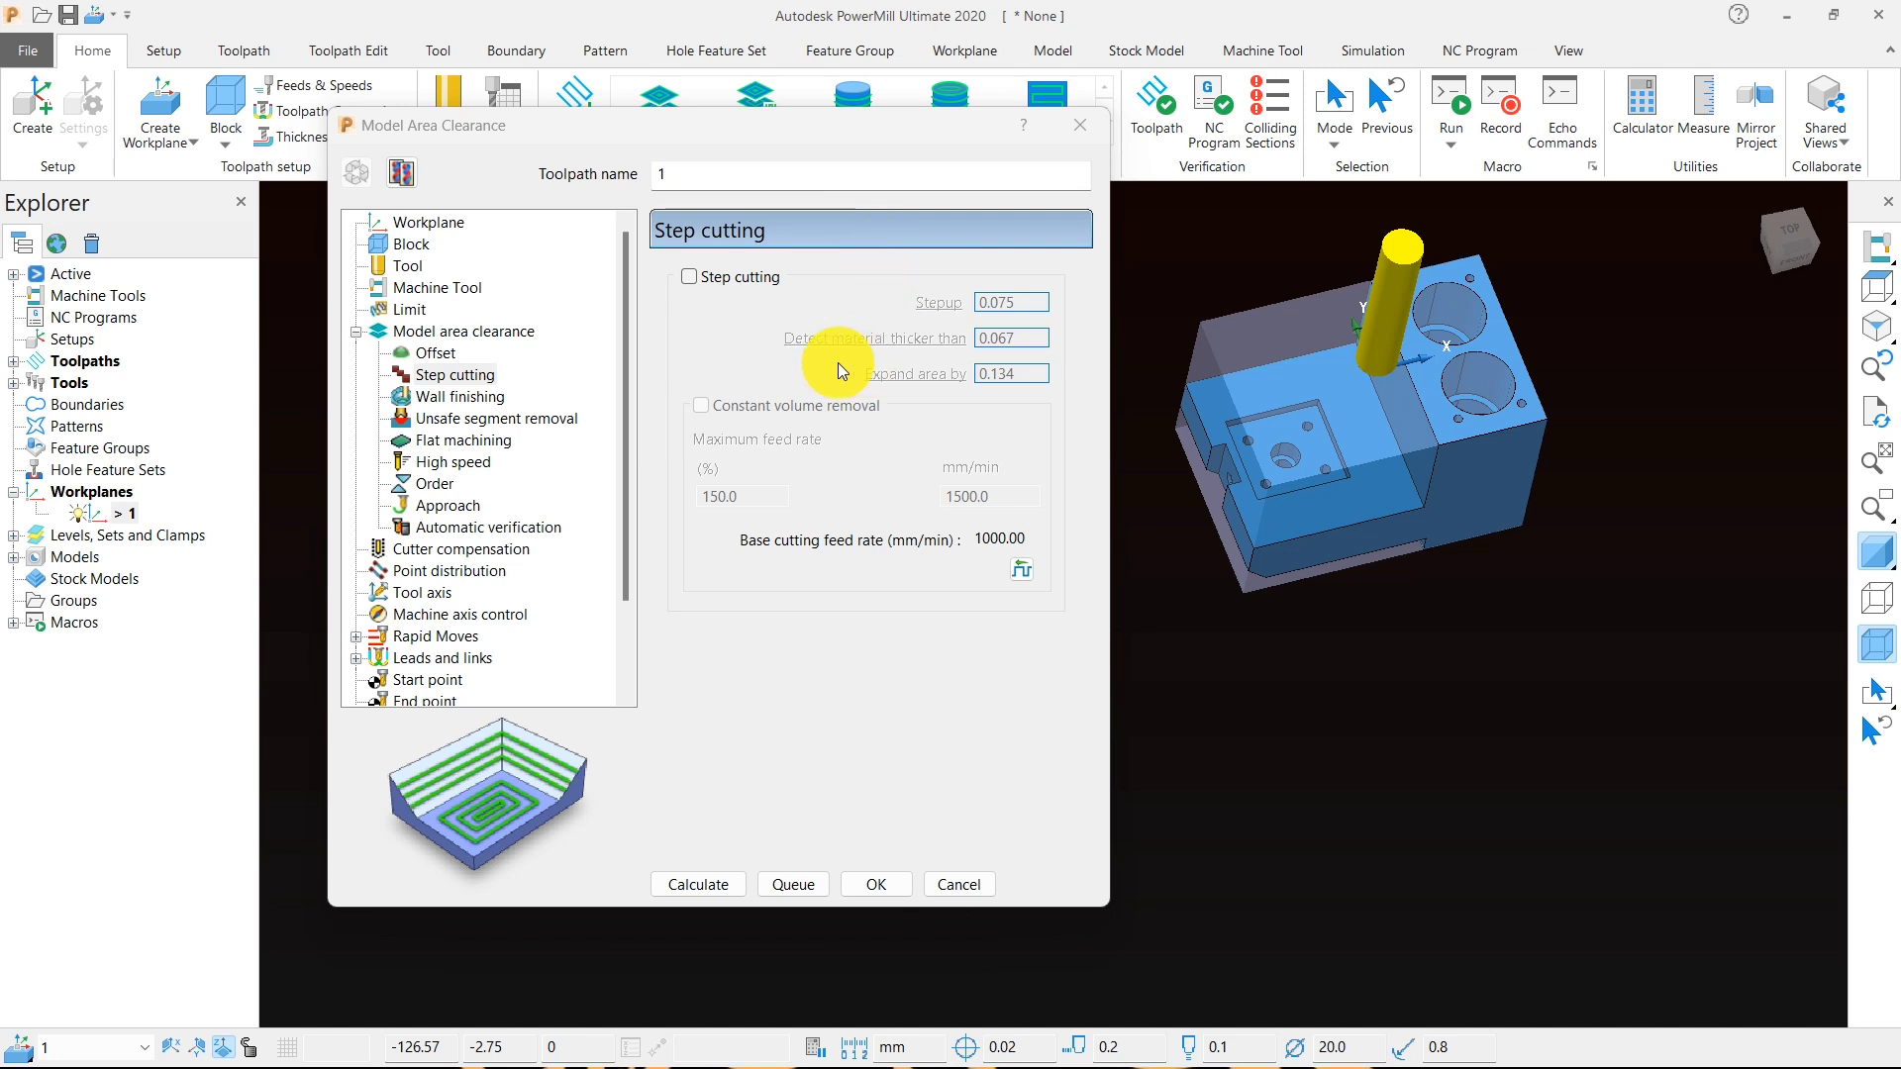
click(477, 398)
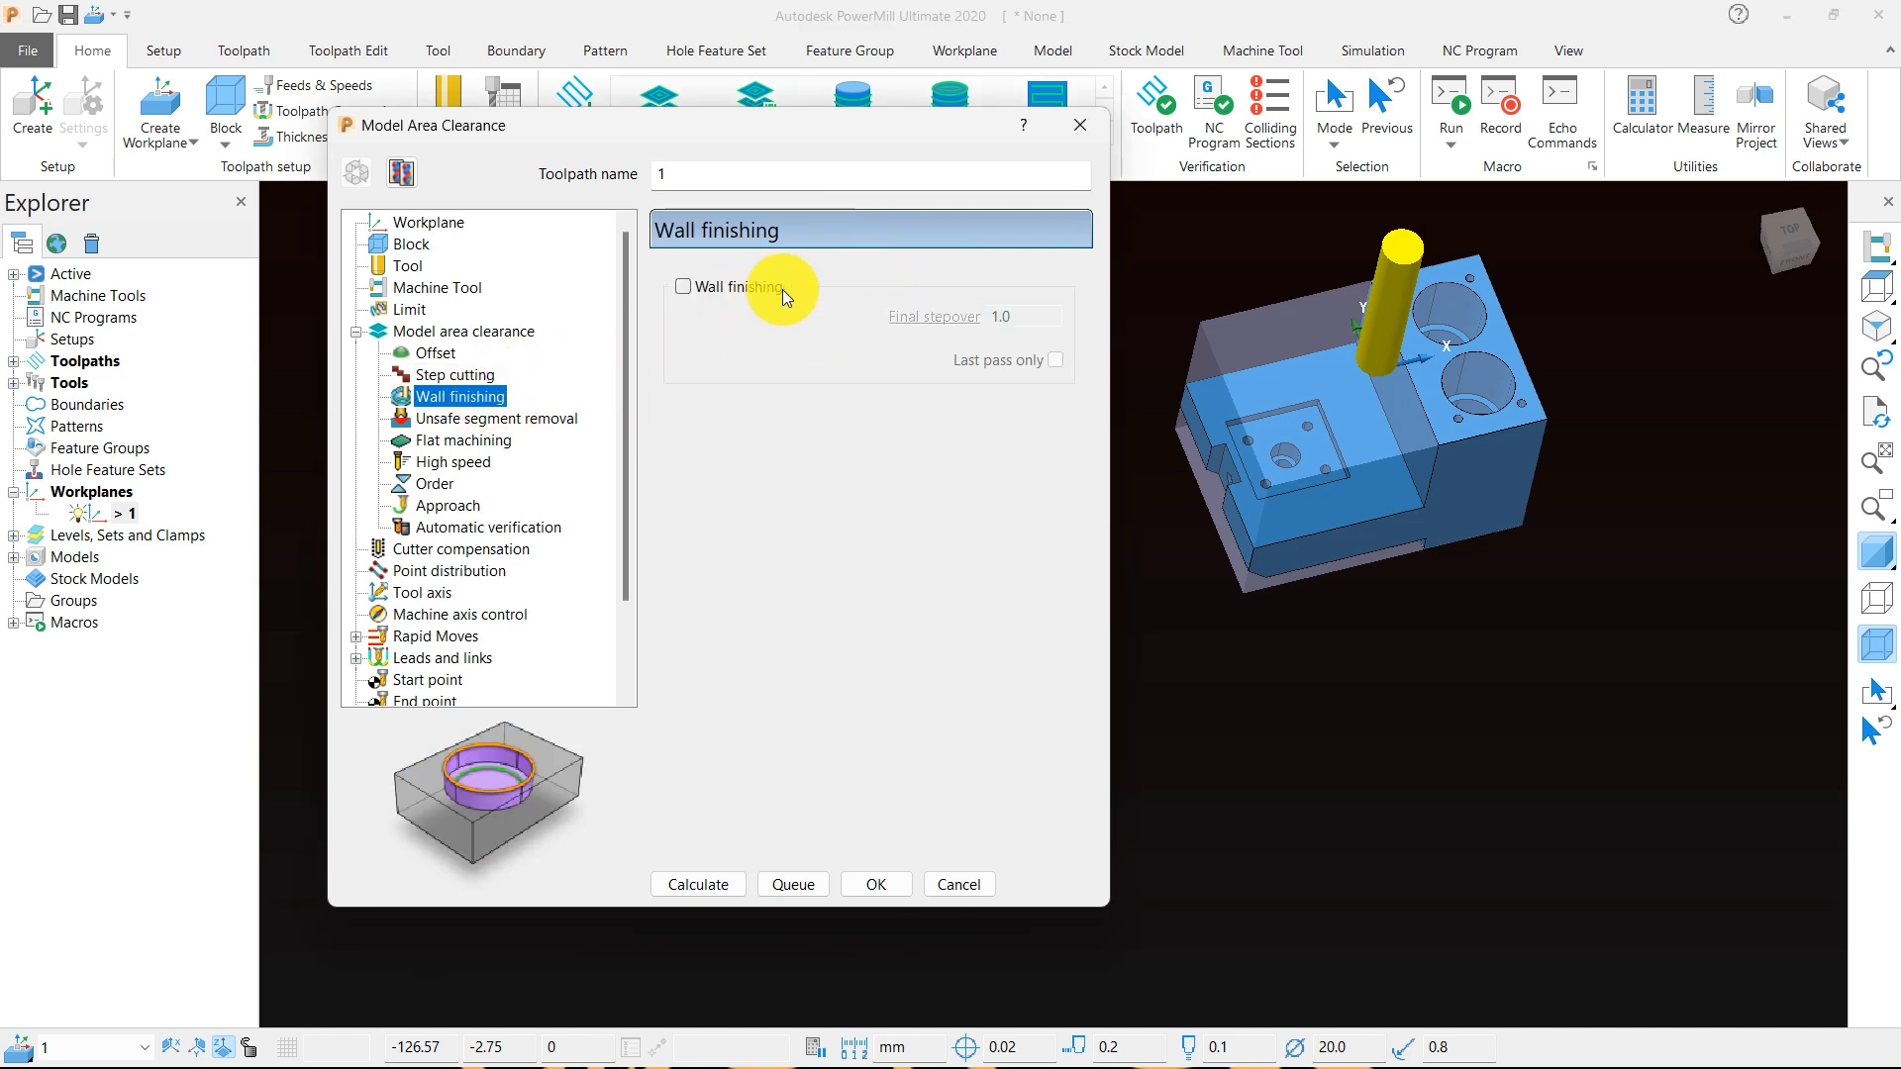
- Enable unsafe segment removal for segments smaller than the threshold, with a threshold of 0.6 tool diameters
scroll(1237, 401, up, 3)
scroll(1454, 452, down, 3)
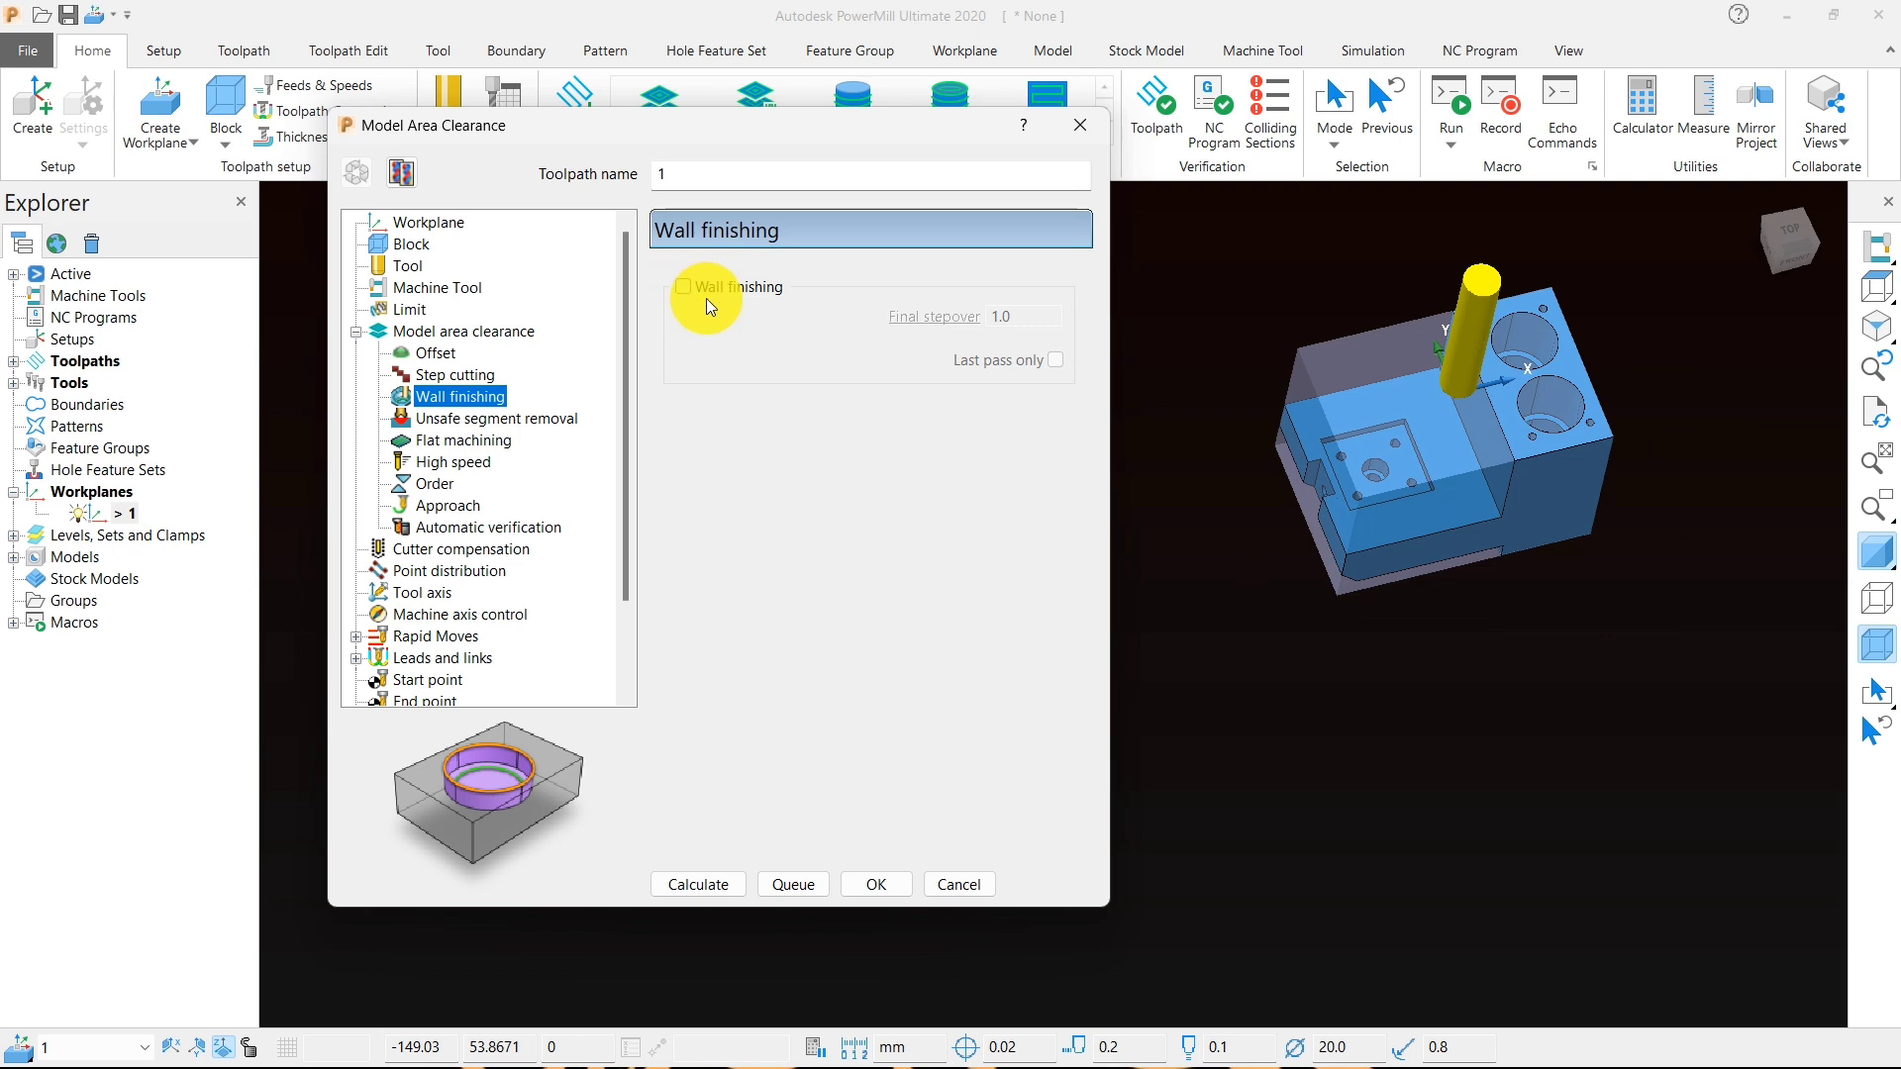
click(505, 420)
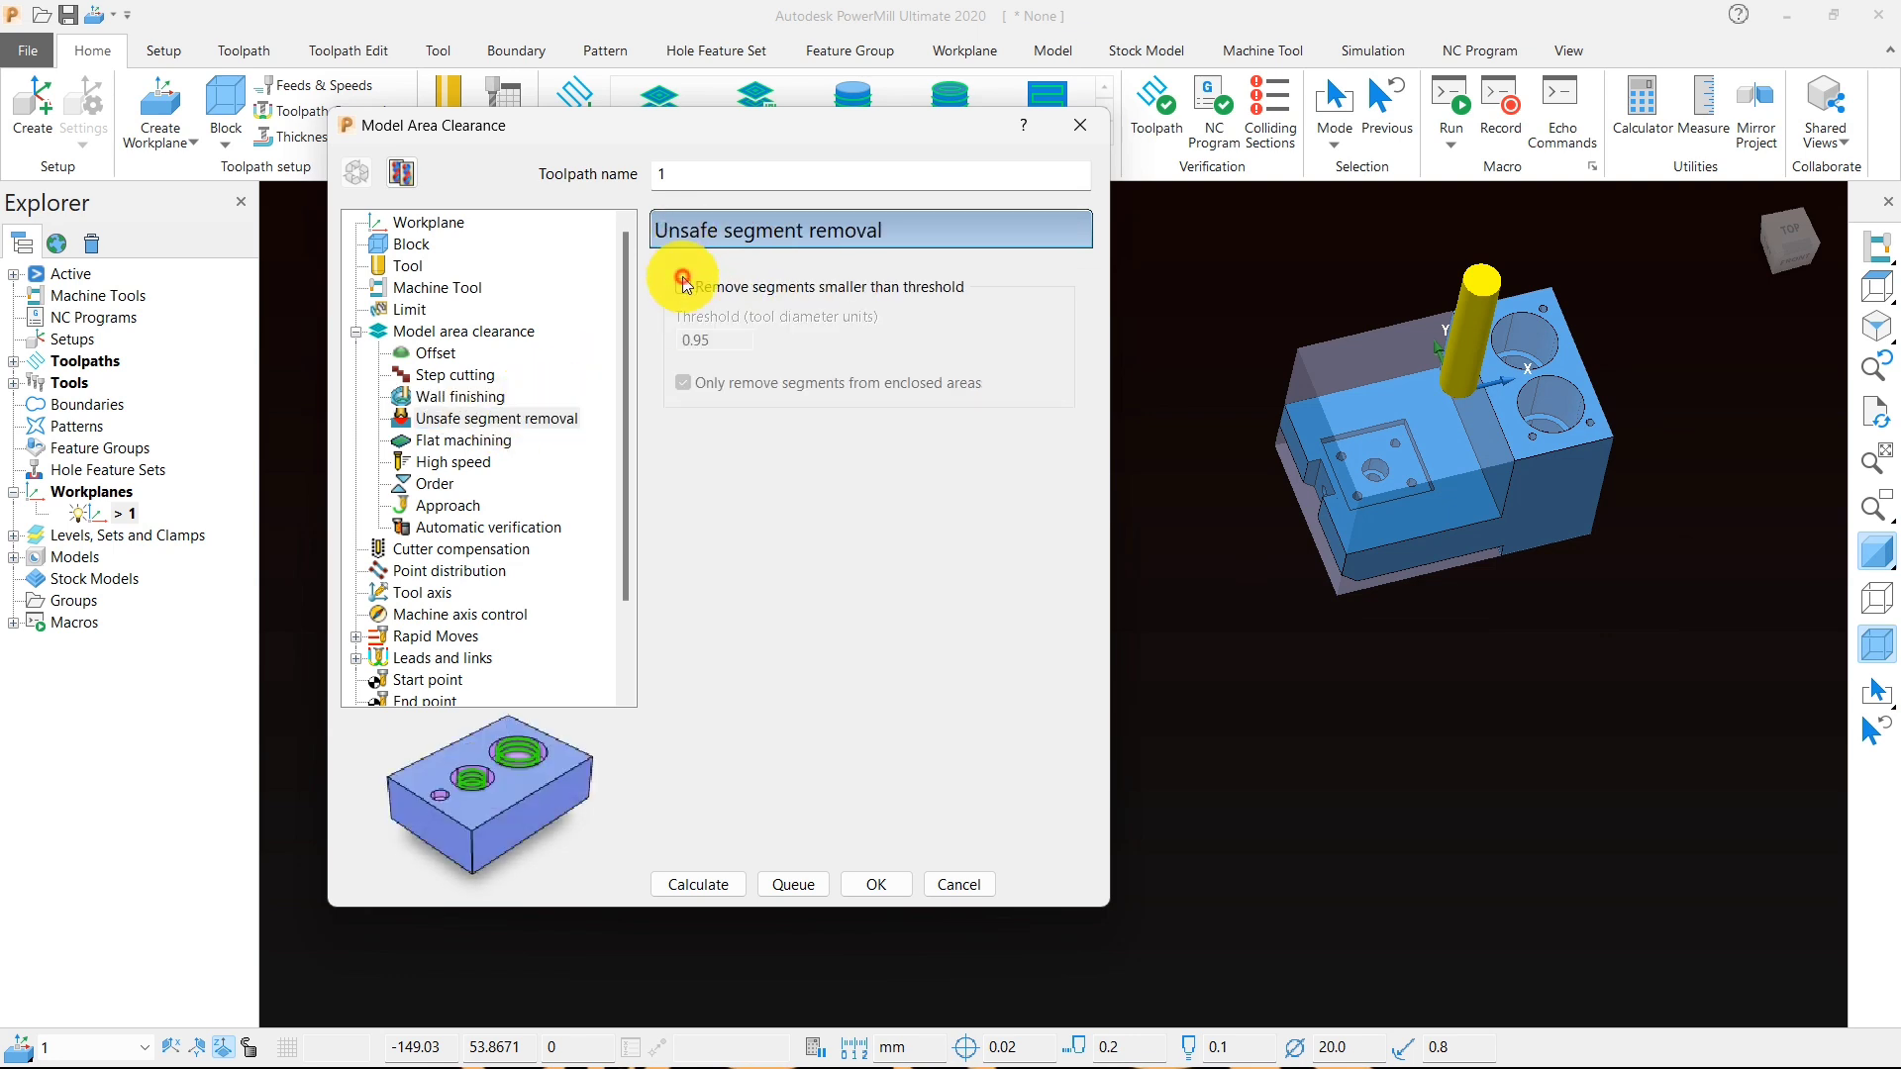
click(683, 286)
click(698, 339)
text(.)
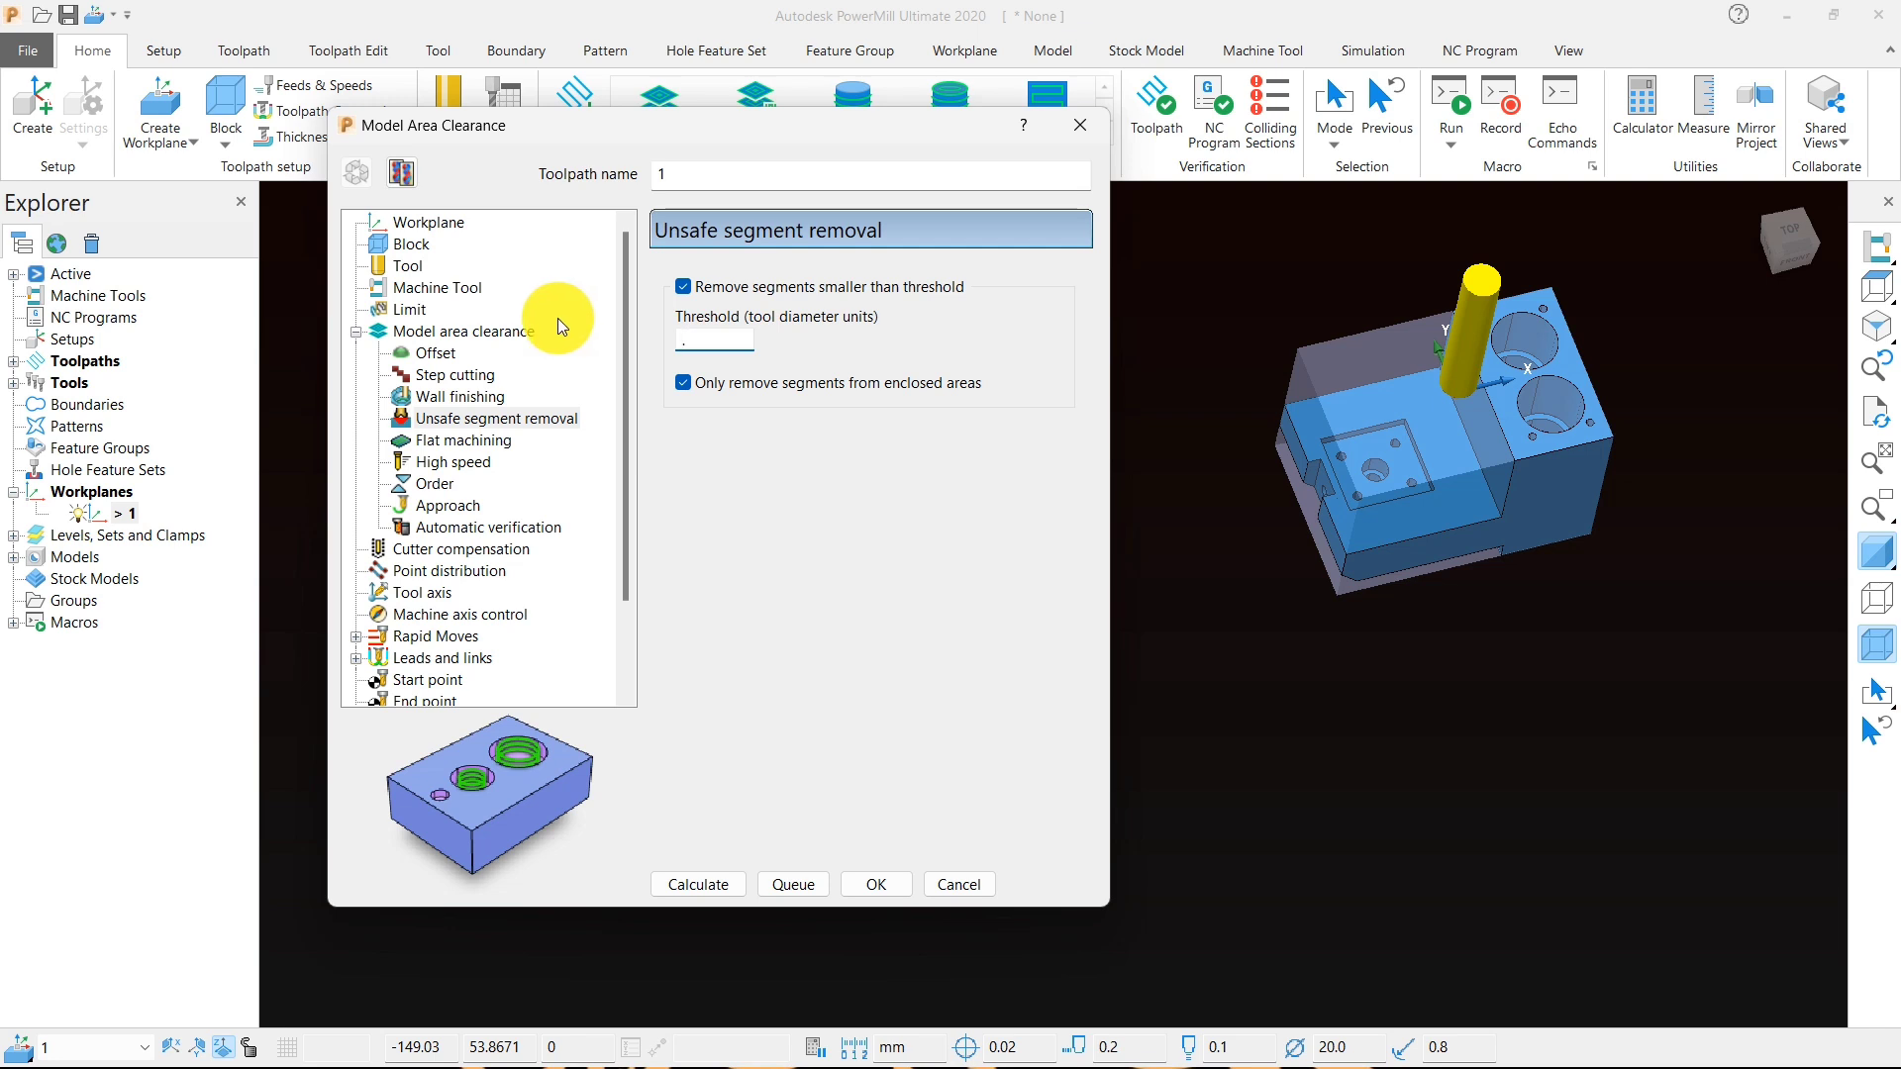
text(6)
key(Return)
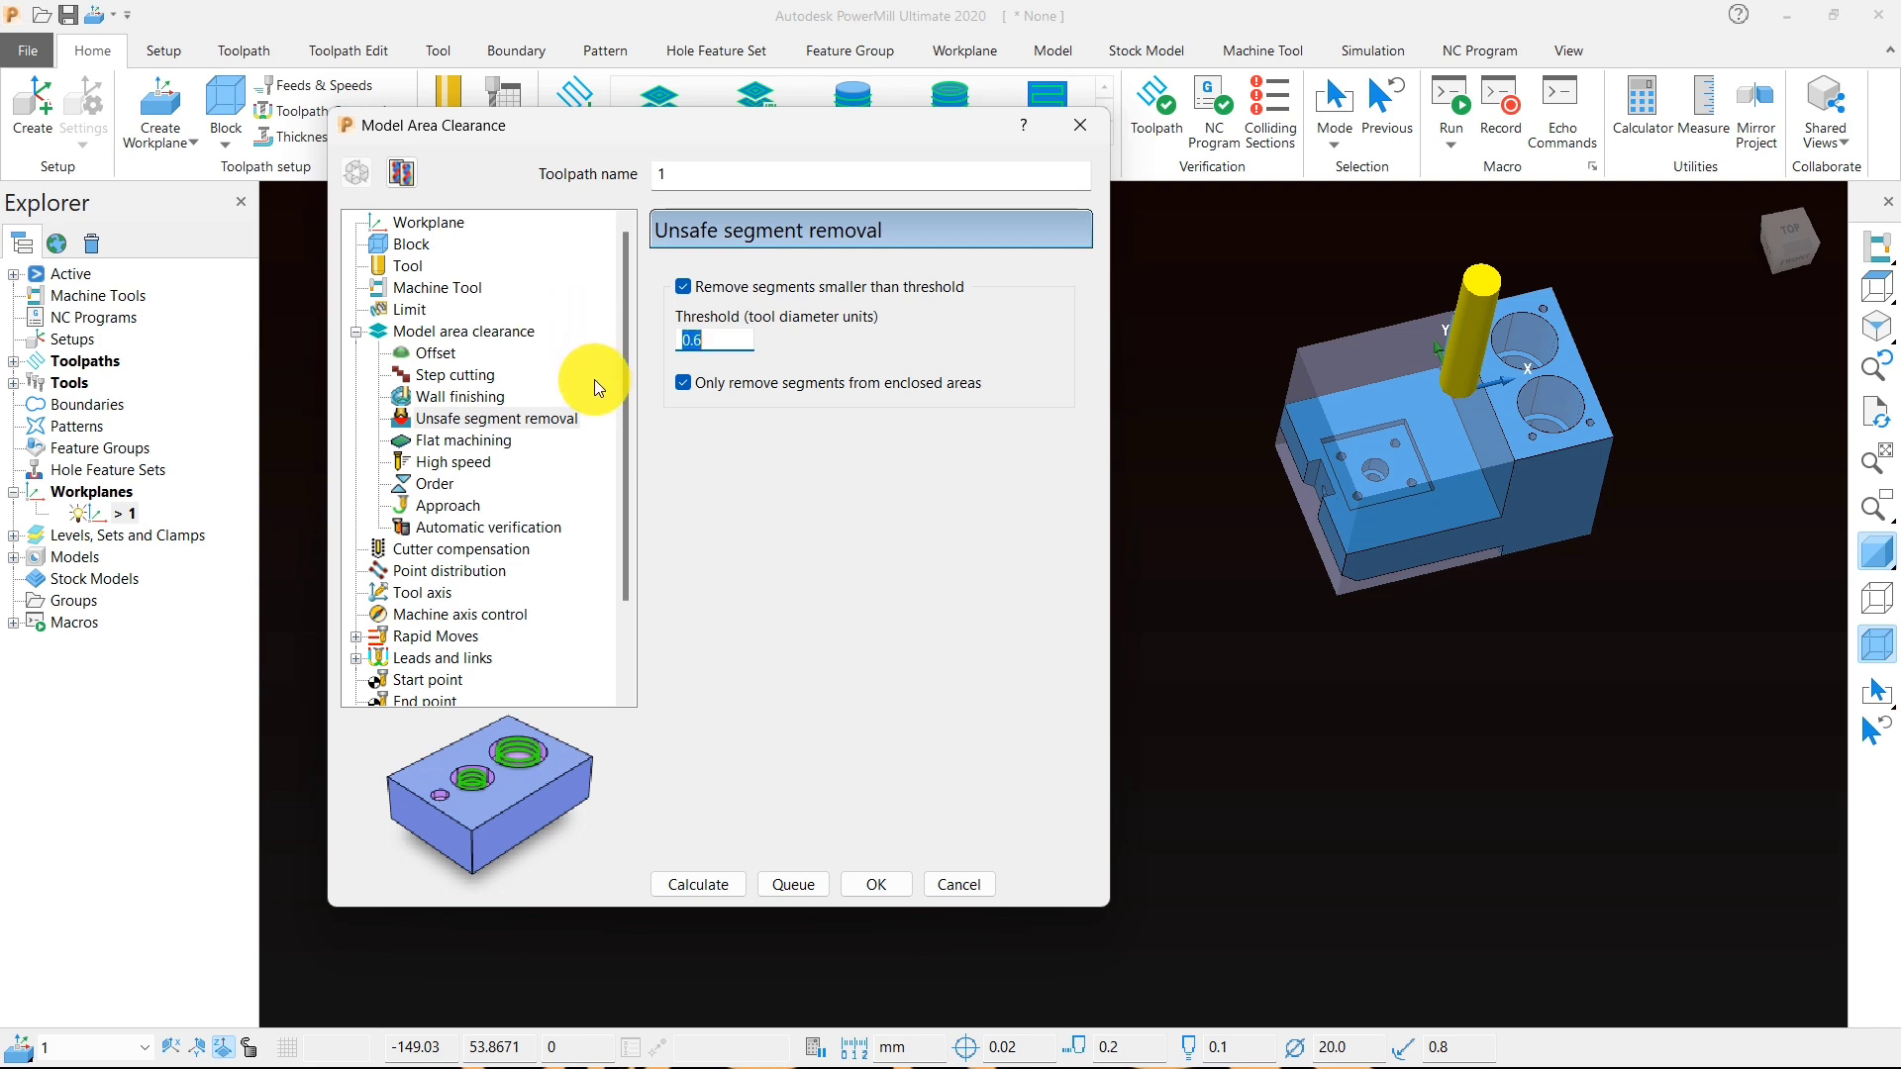
- Set the high speed profile smoothing radius to 0.2, raceline smoothing to 12% and the links to Straight
click(474, 440)
click(455, 463)
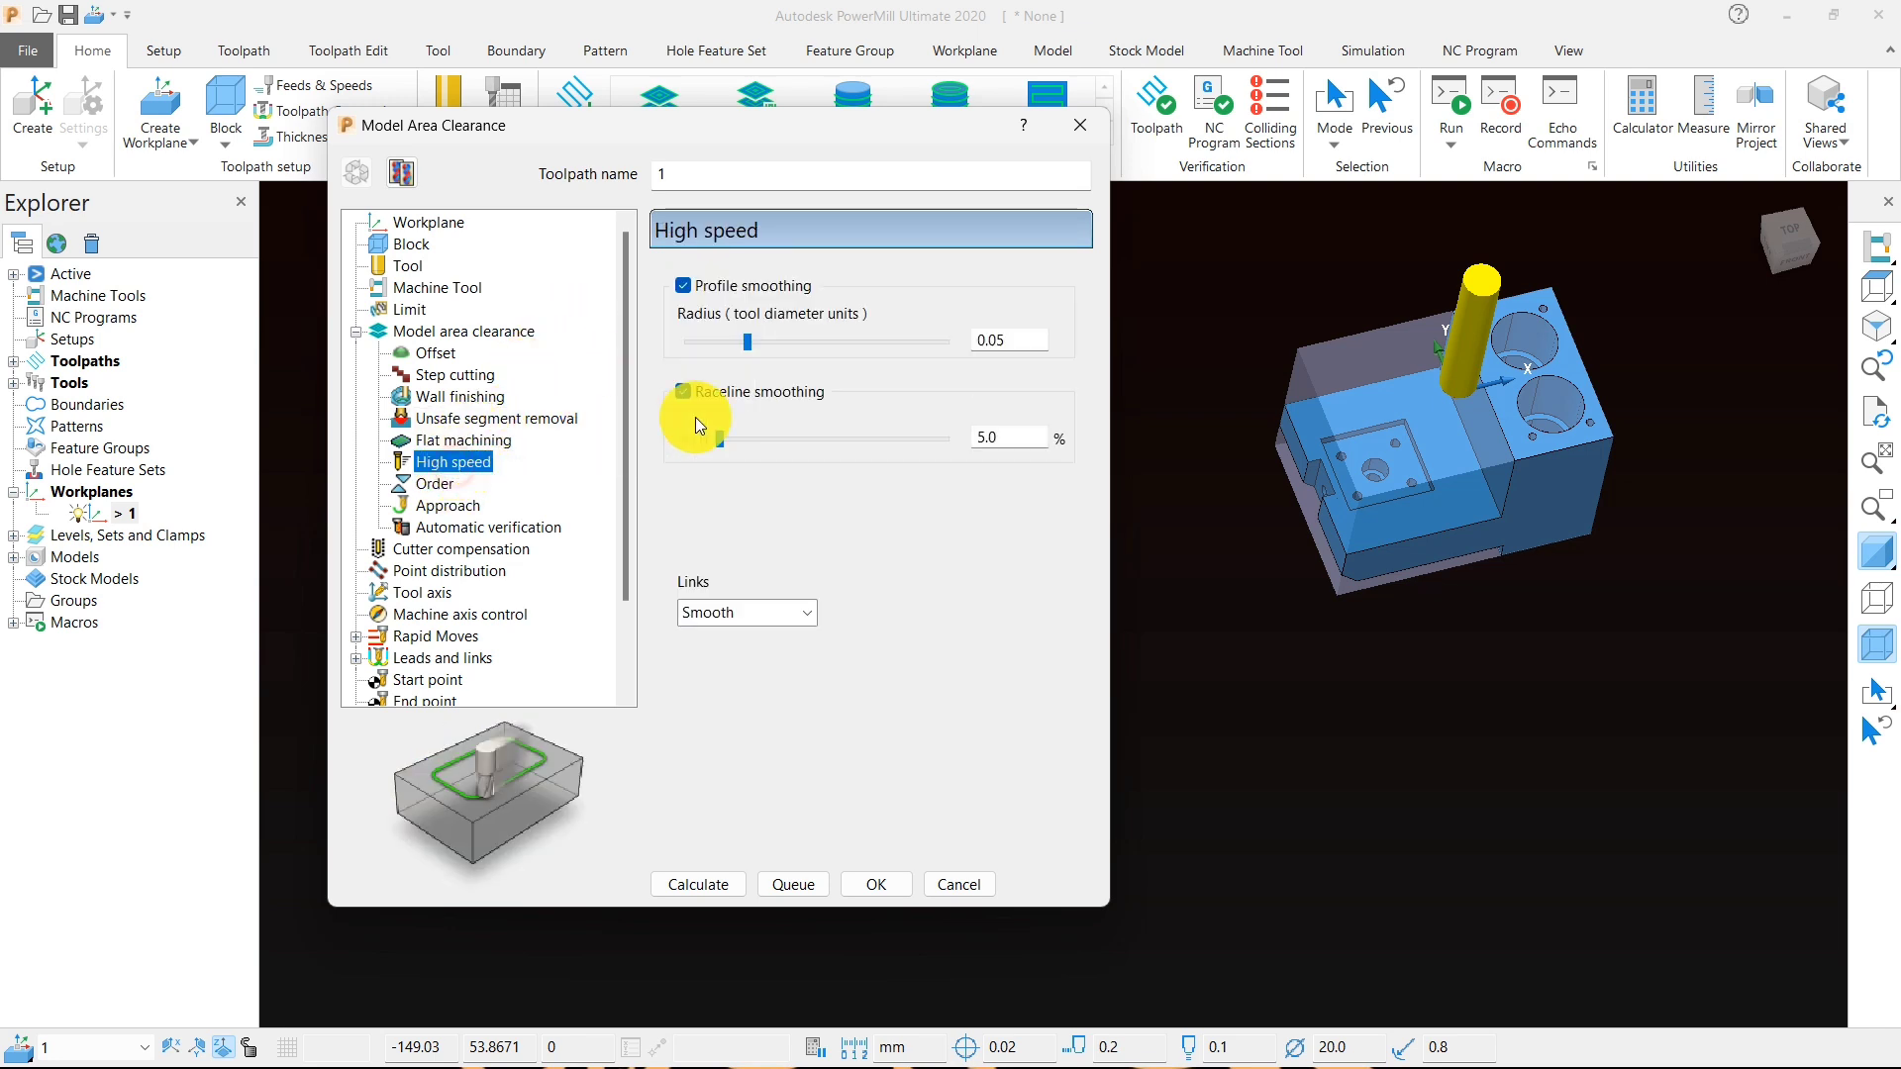
click(1006, 347)
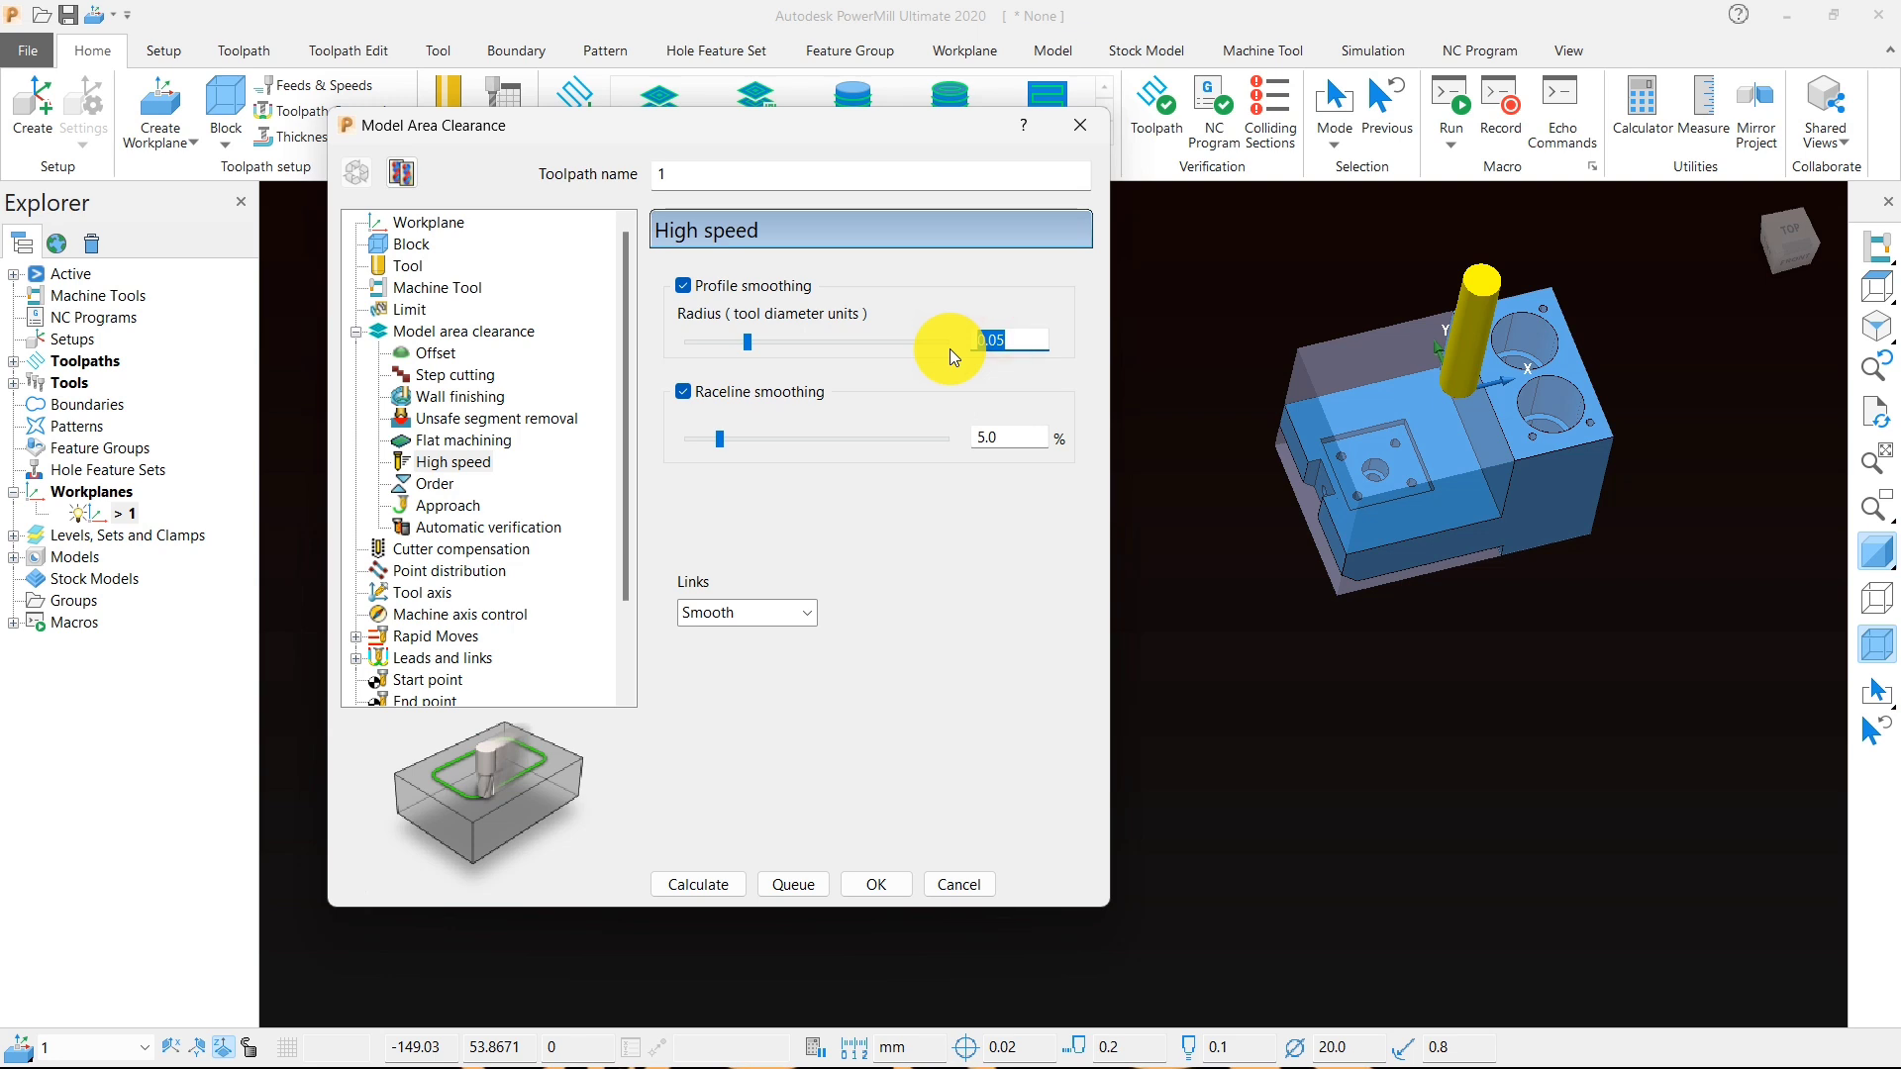
text(0.2)
click(1015, 435)
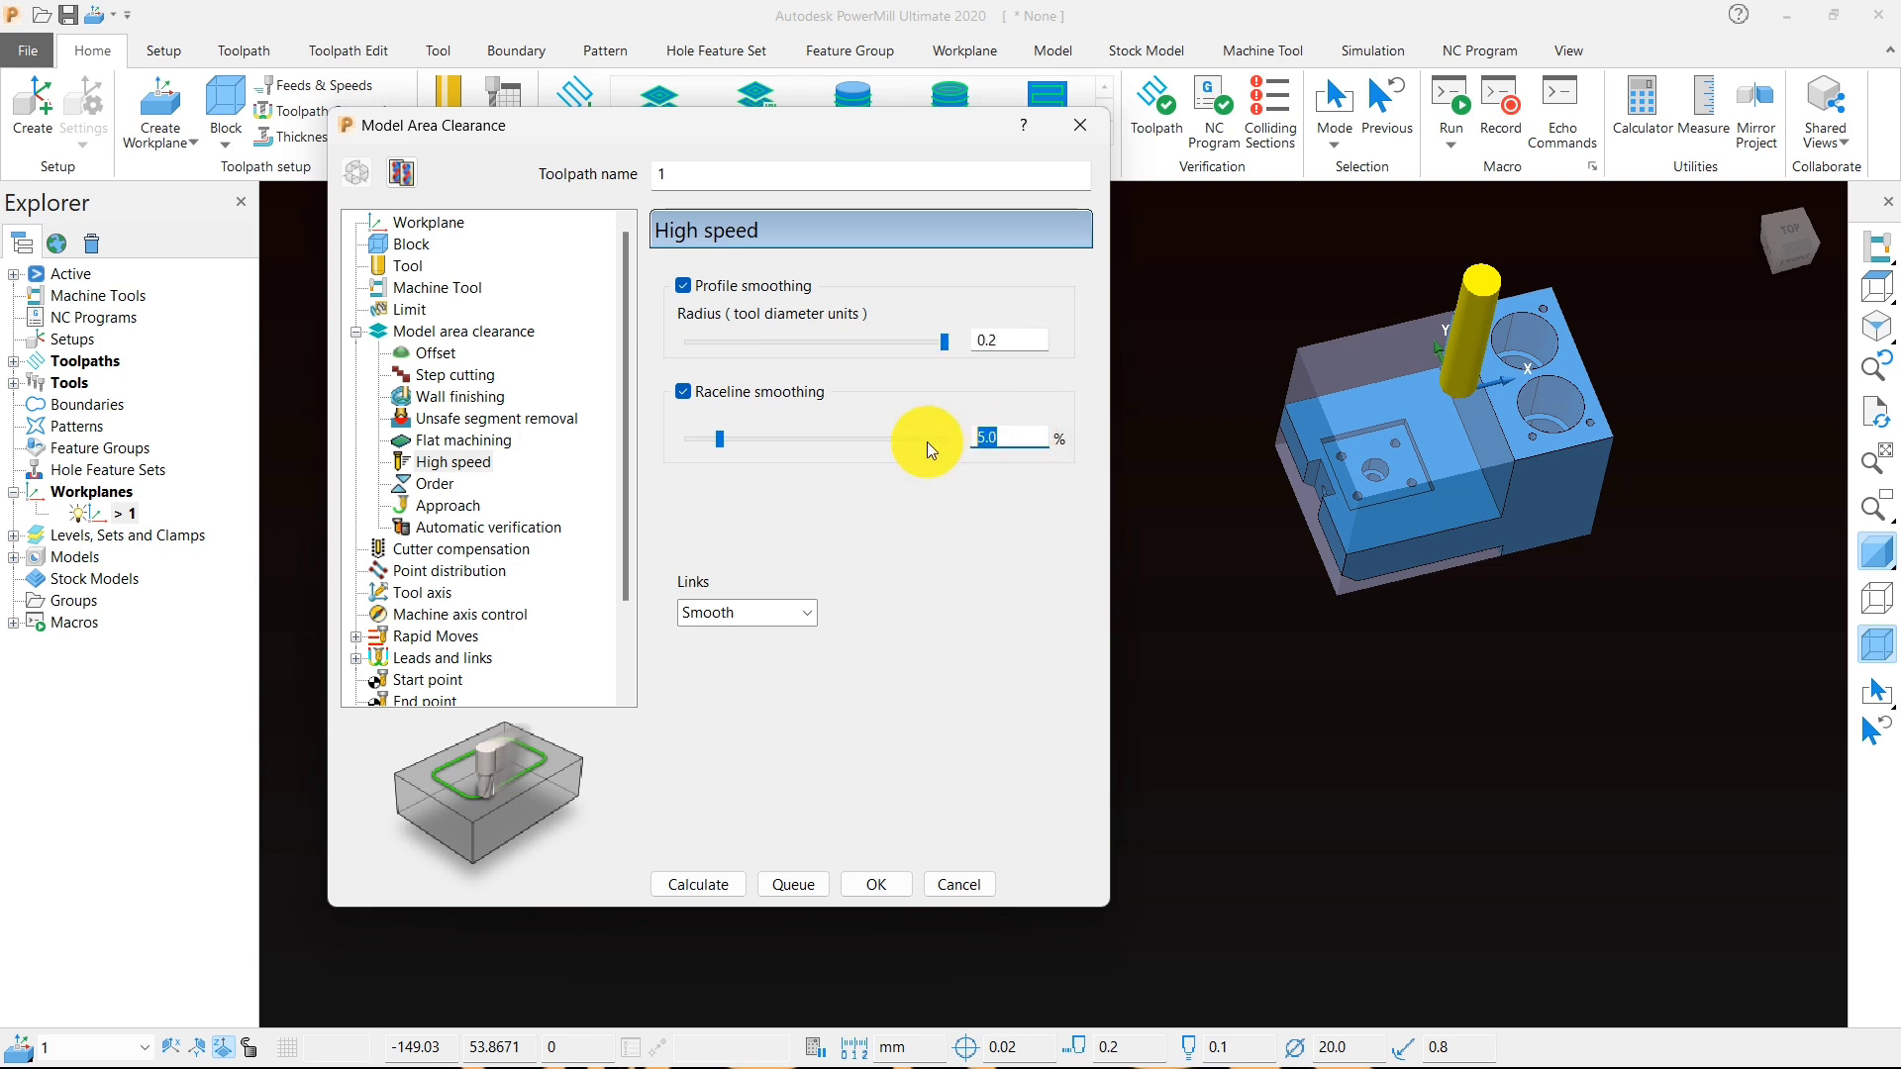
text(12)
key(Return)
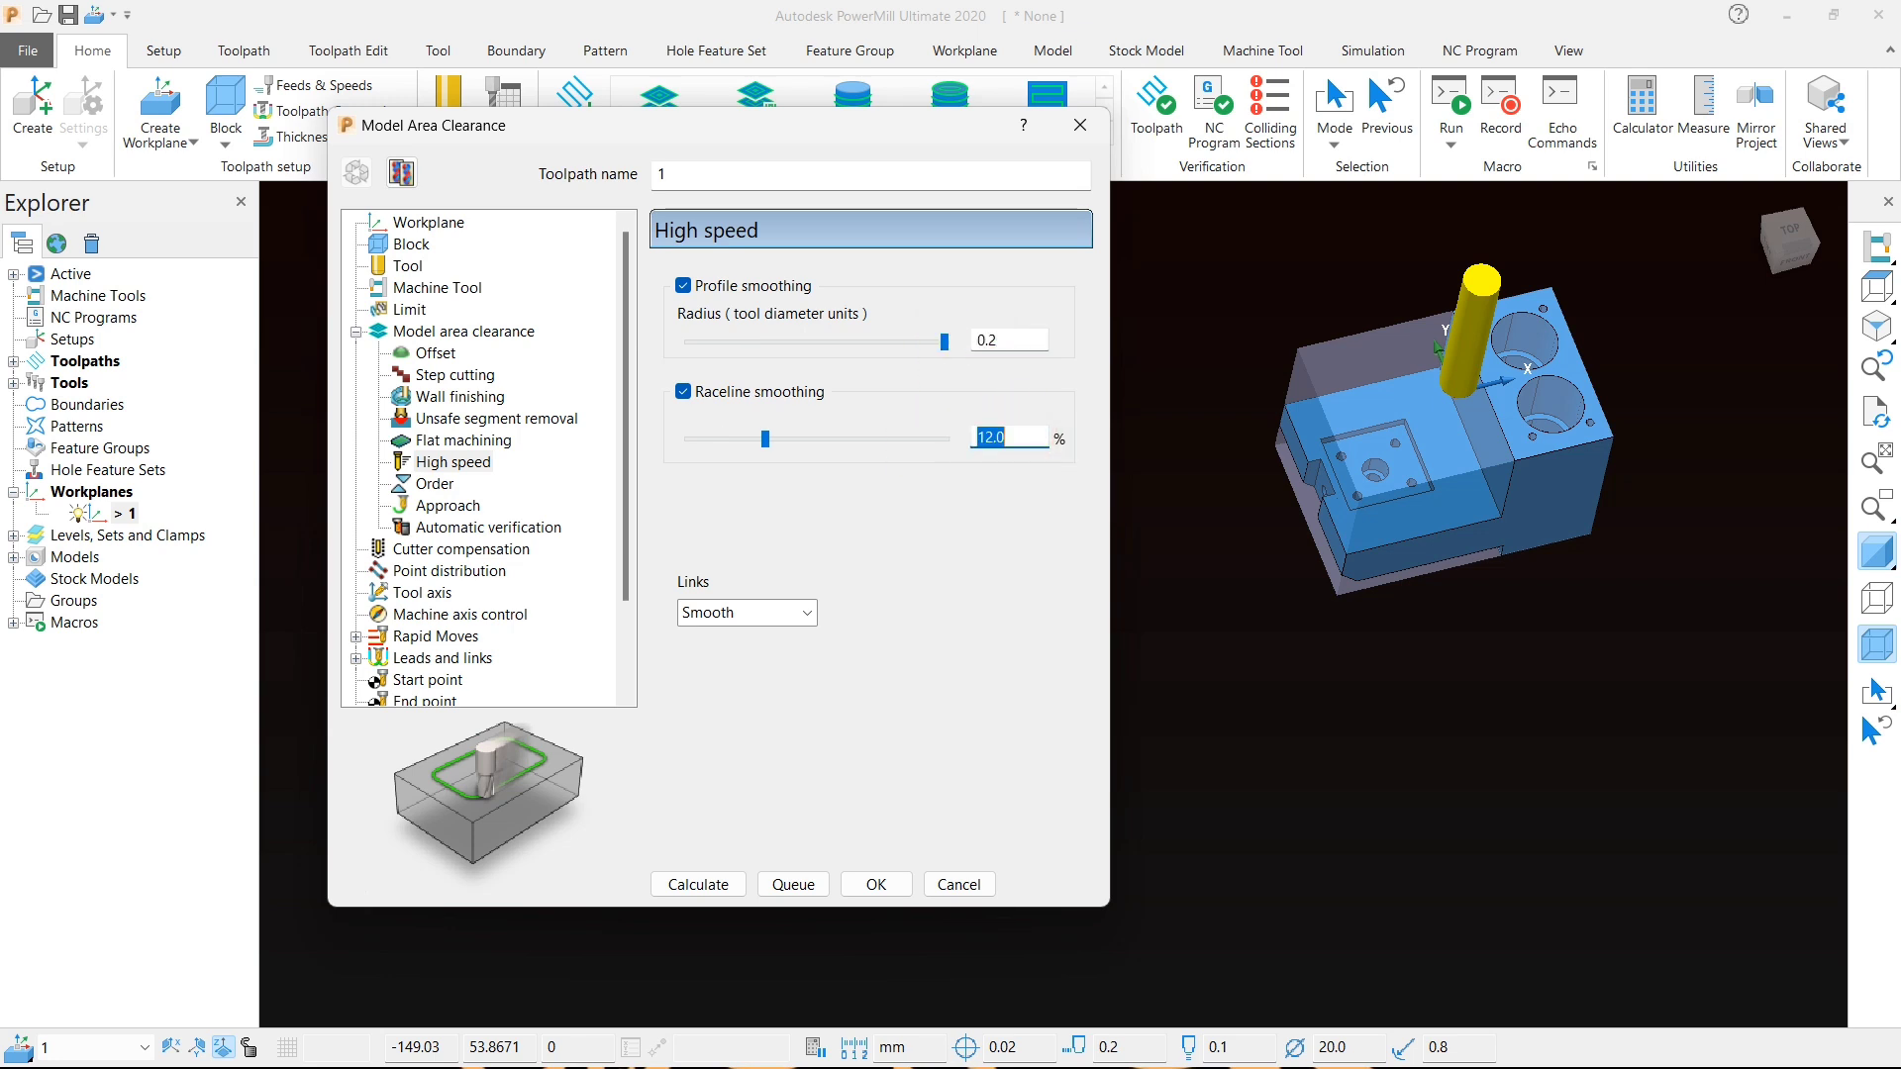
click(776, 613)
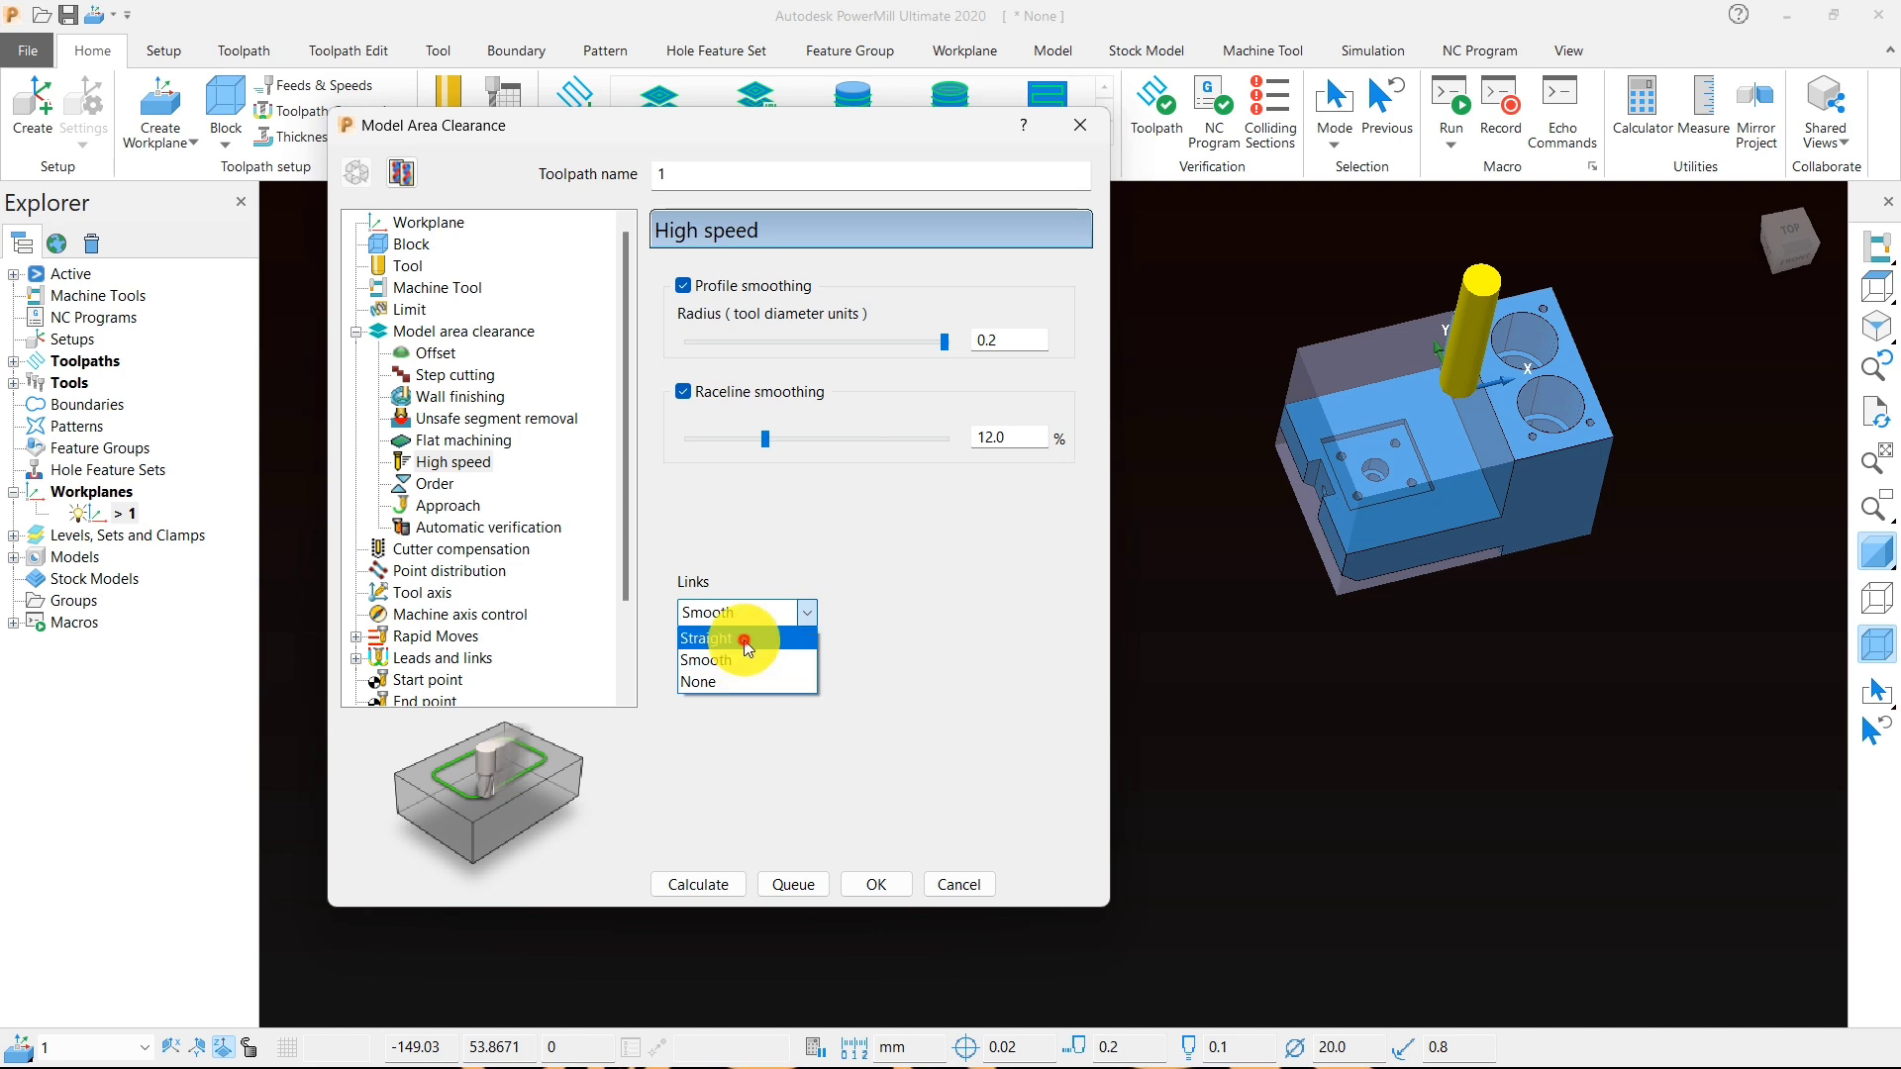
click(744, 651)
- Calculate the area clearance toolpath, acknowledge the plunge warning and close the strategy settings
click(436, 484)
click(440, 506)
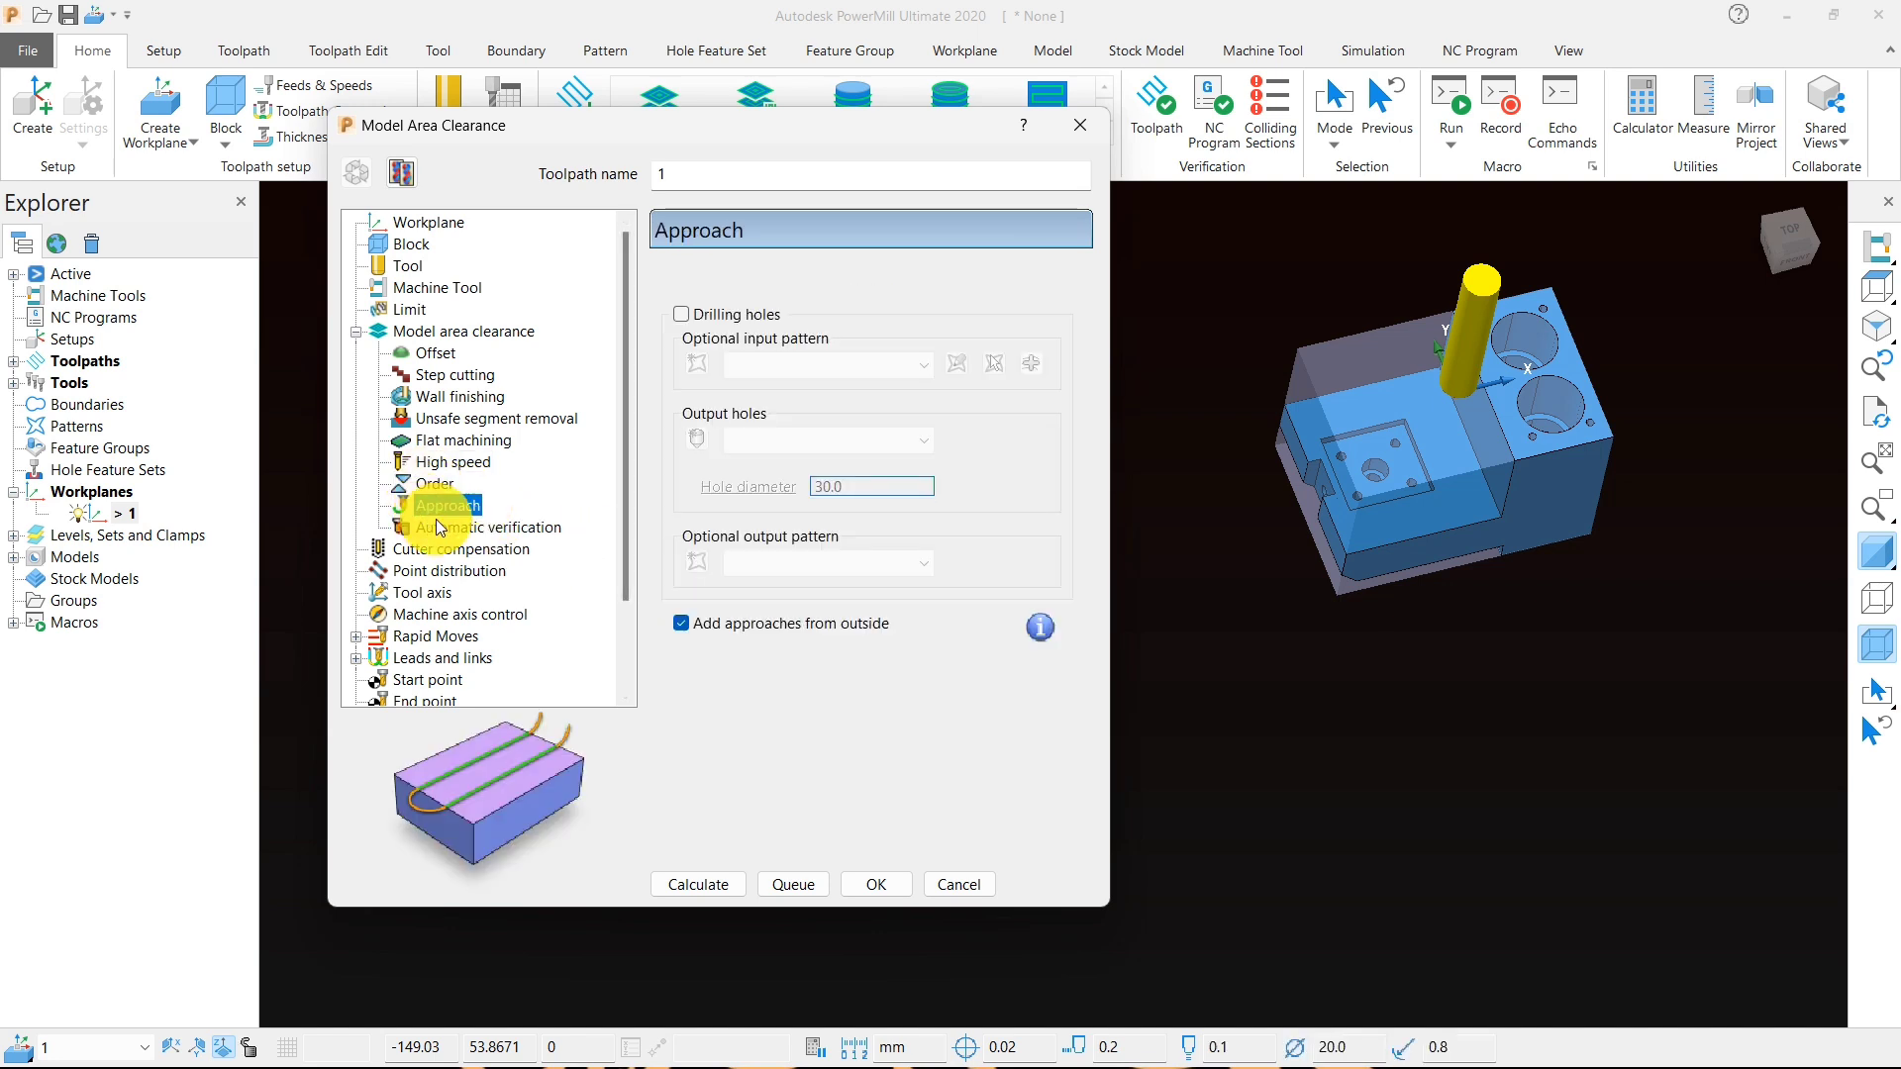
click(705, 890)
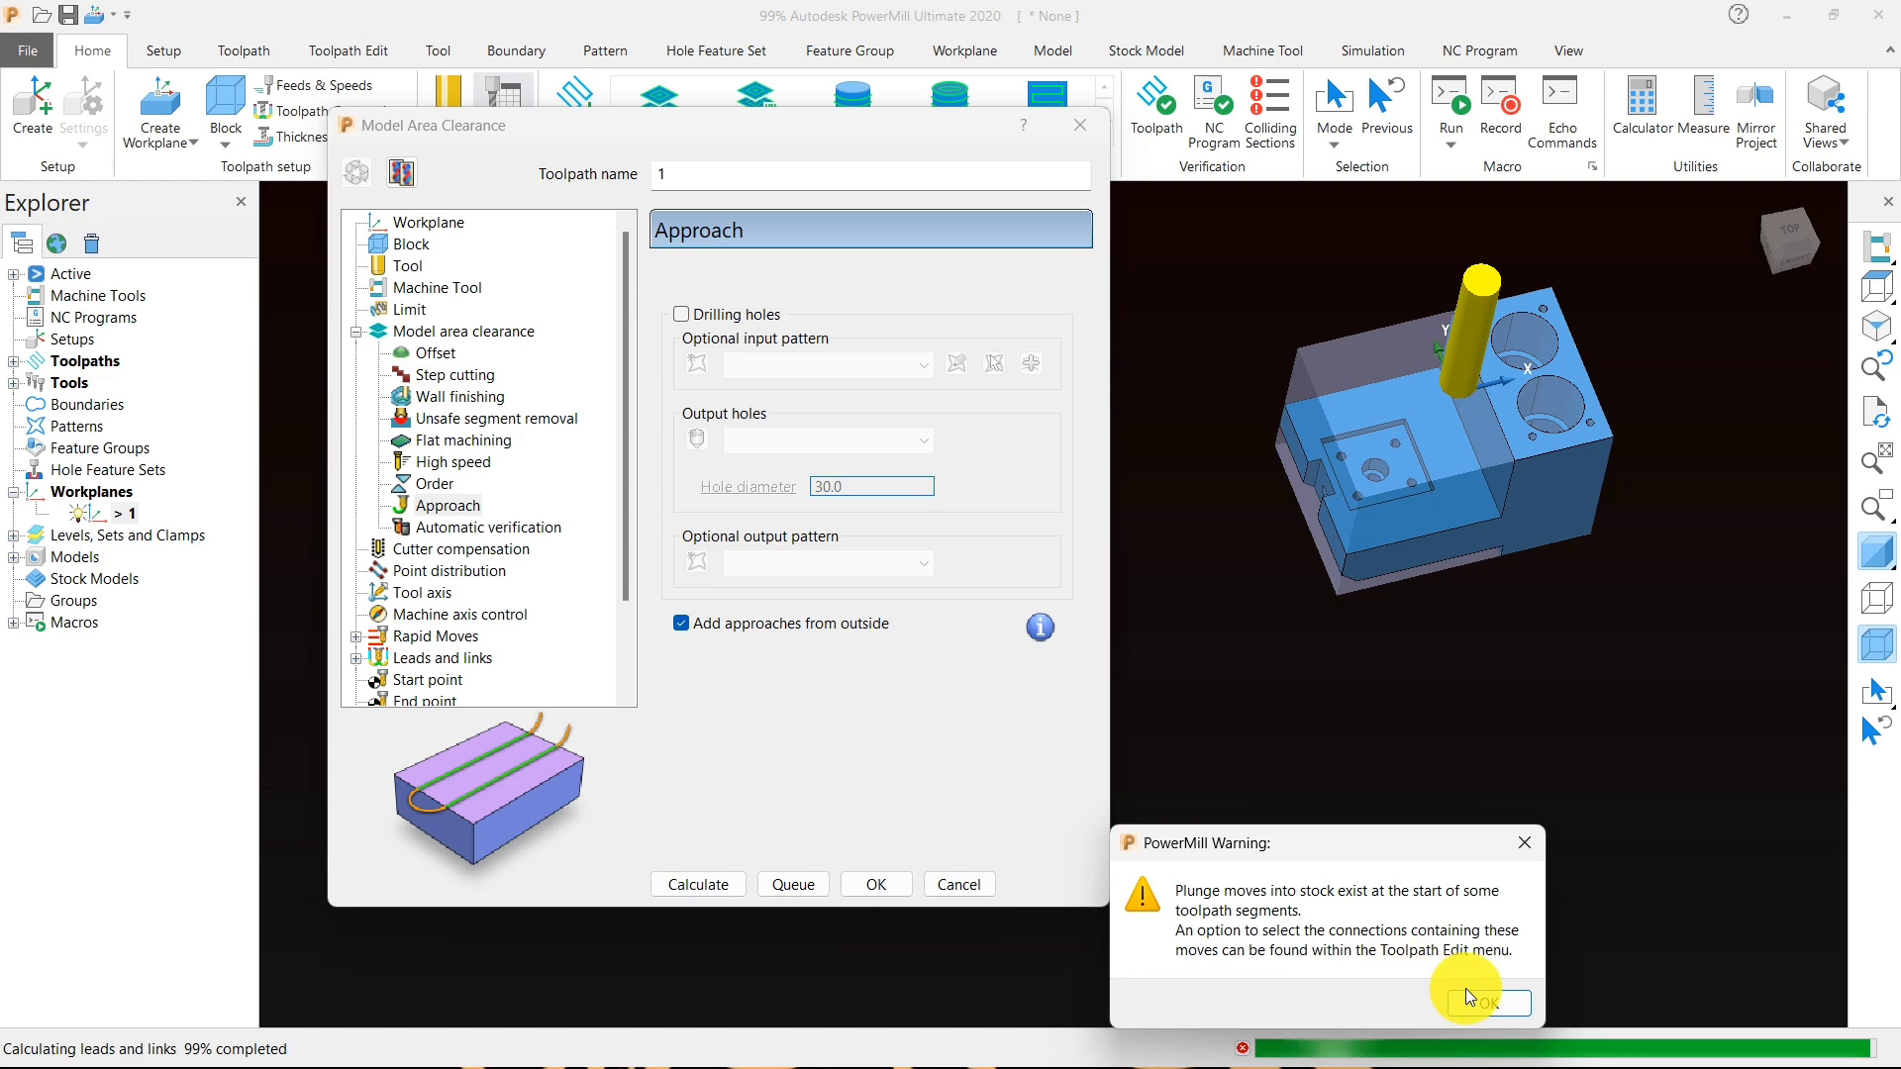
click(1473, 1002)
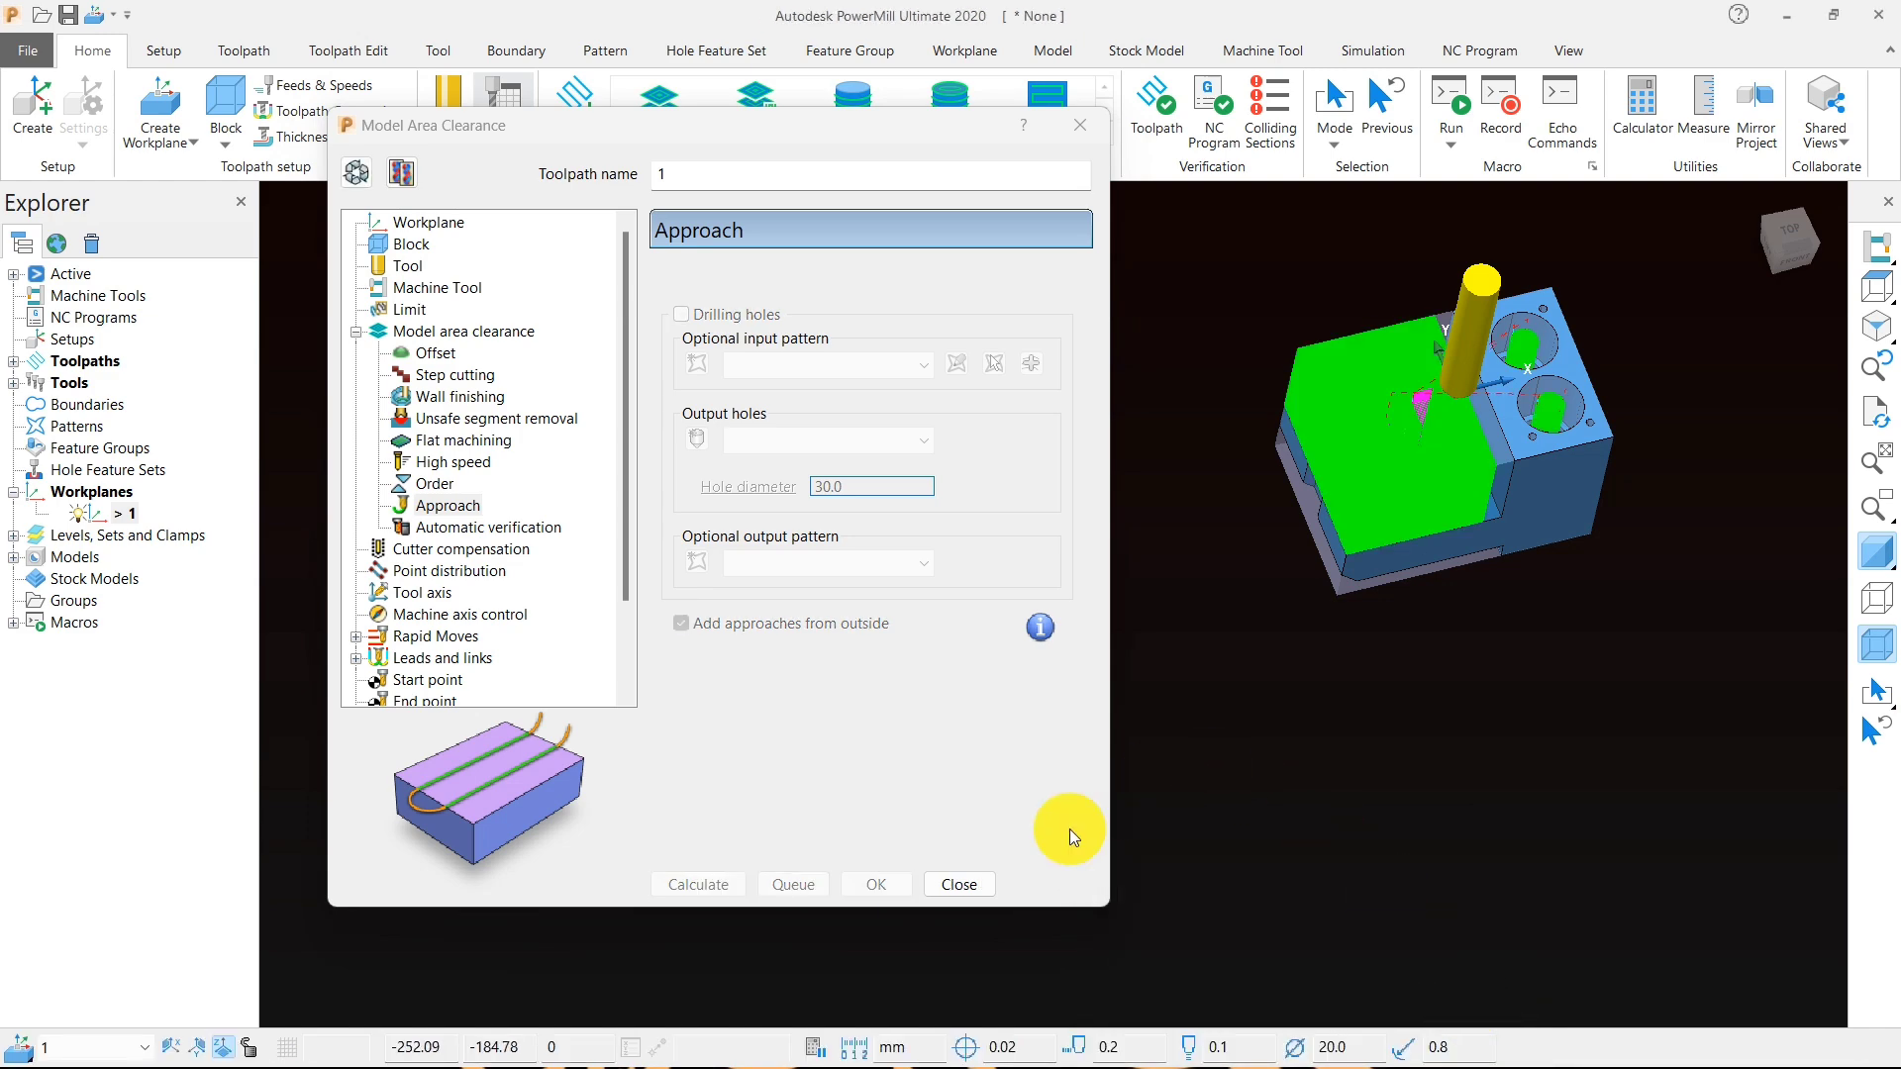
click(961, 884)
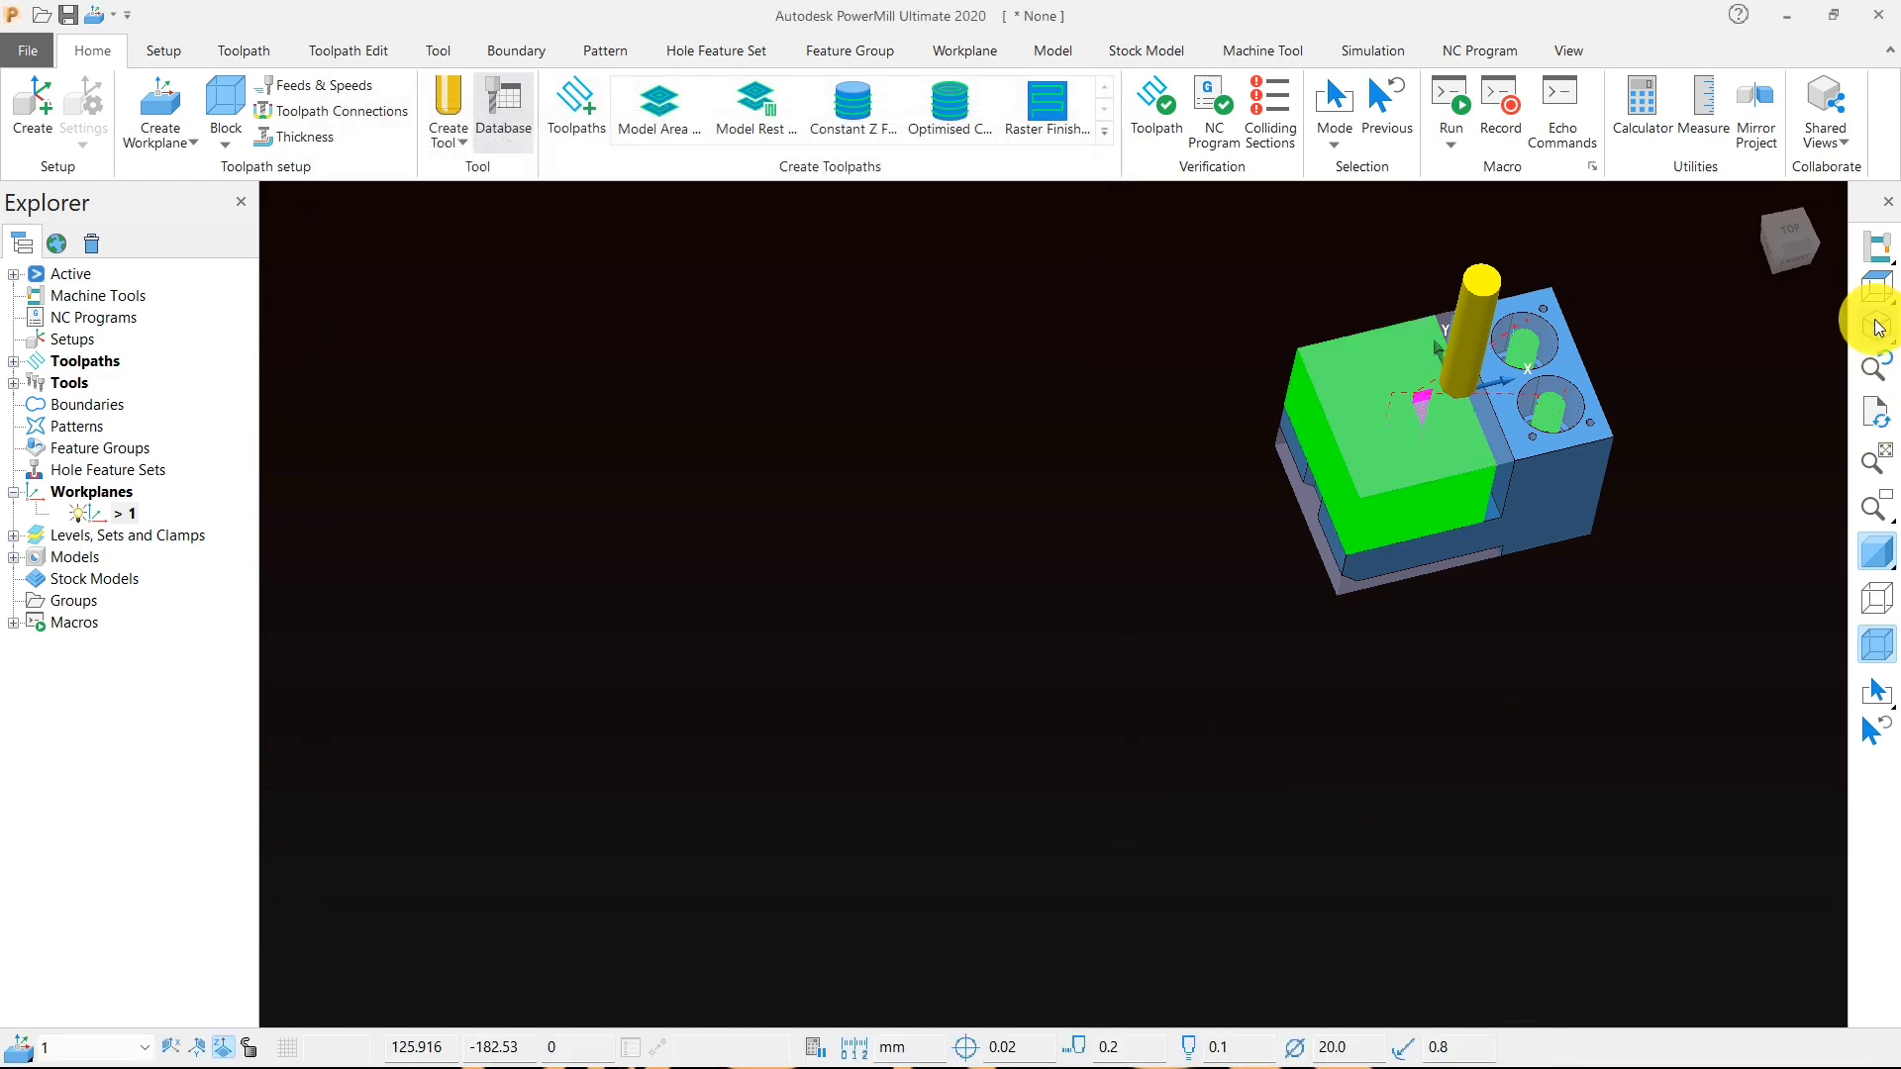
- With the model shading off in top view, delete the toolpath segments inside the two large holes
scroll(1566, 367, up, 5)
scroll(792, 465, down, 3)
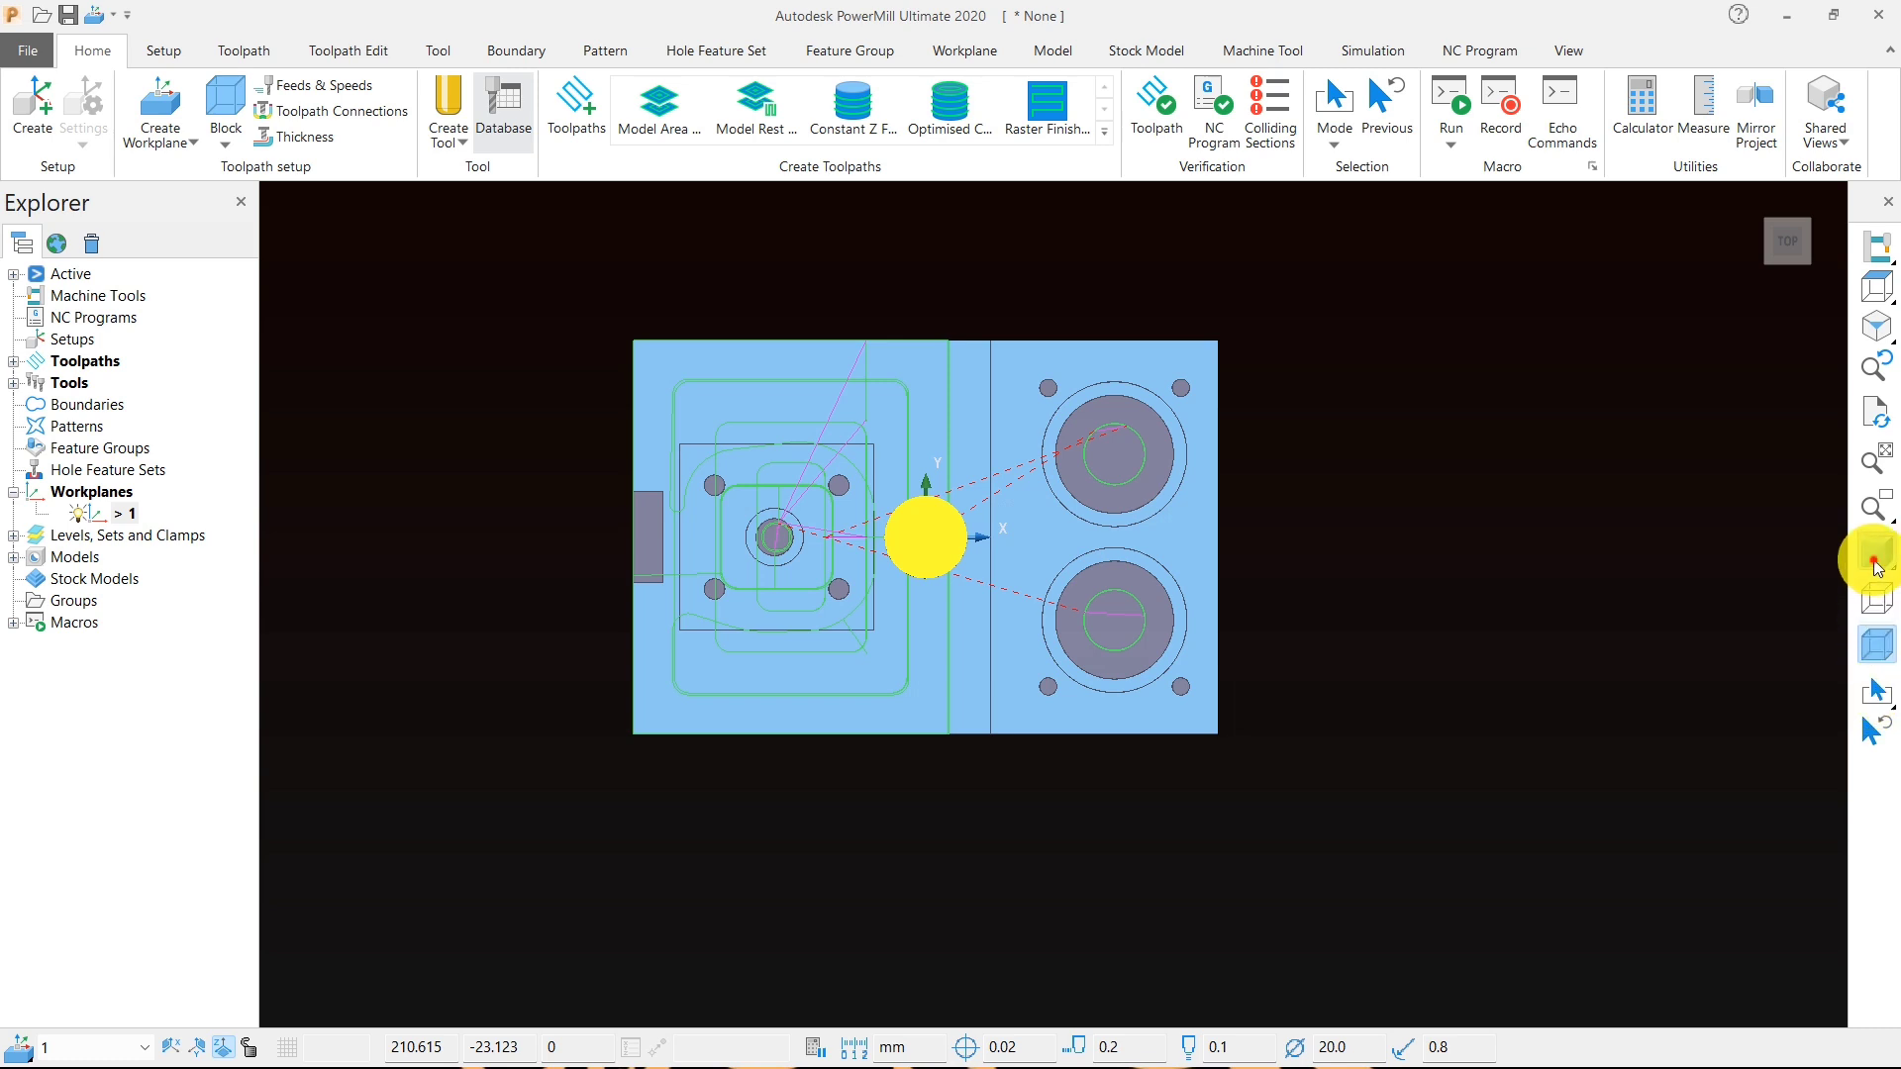
click(1875, 555)
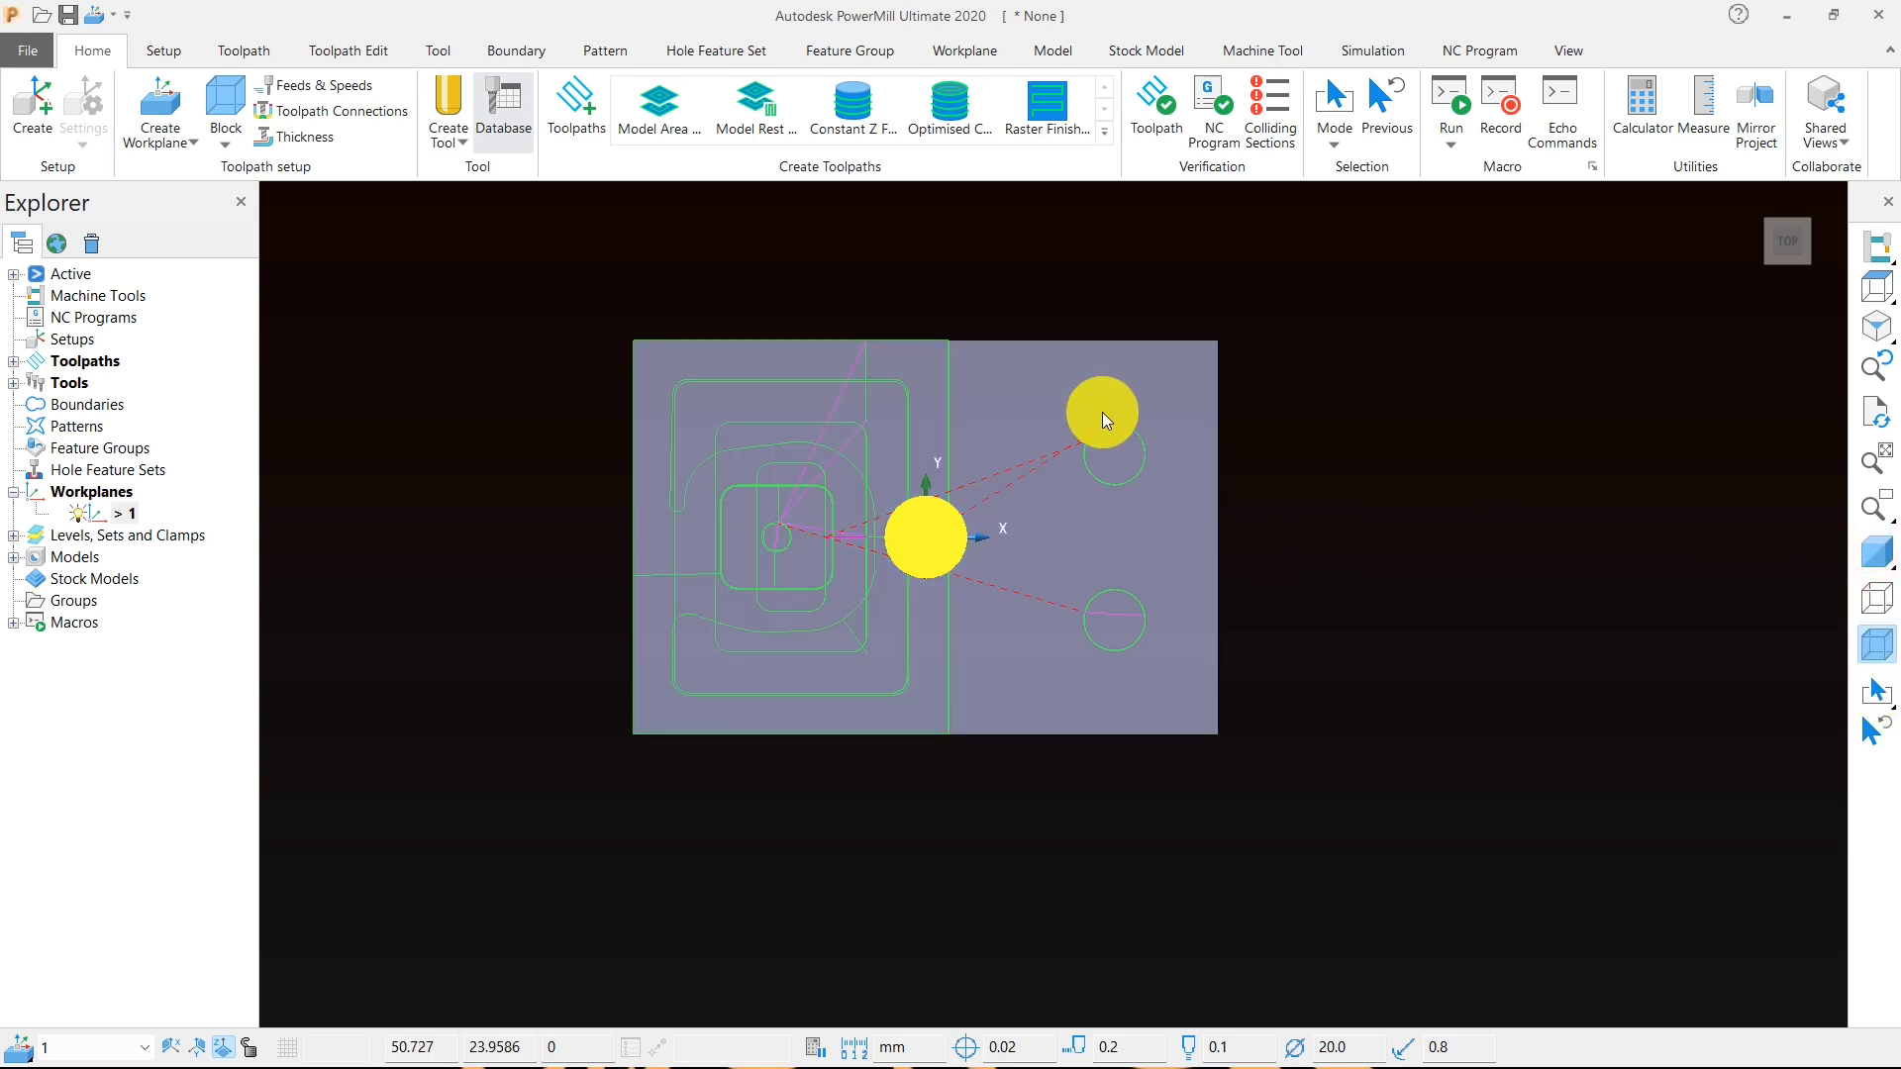
right_click(1132, 653)
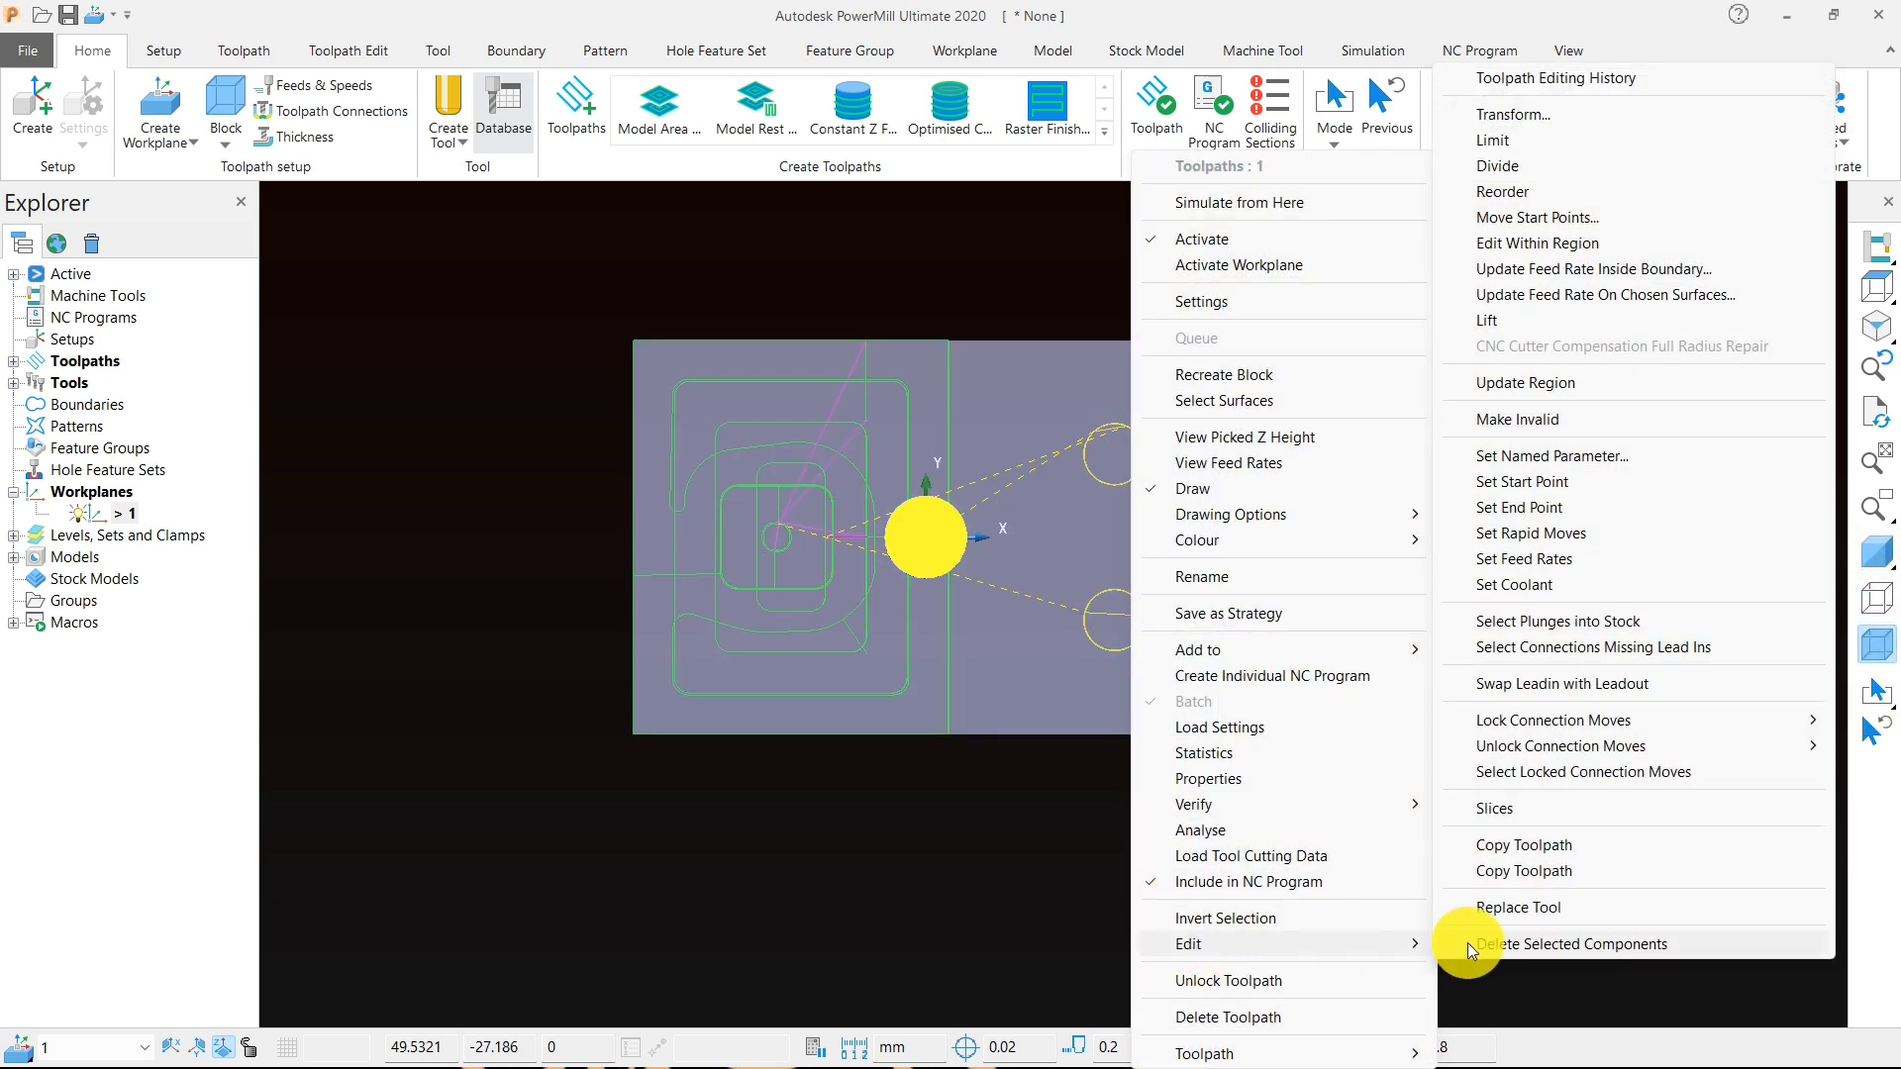
click(1468, 943)
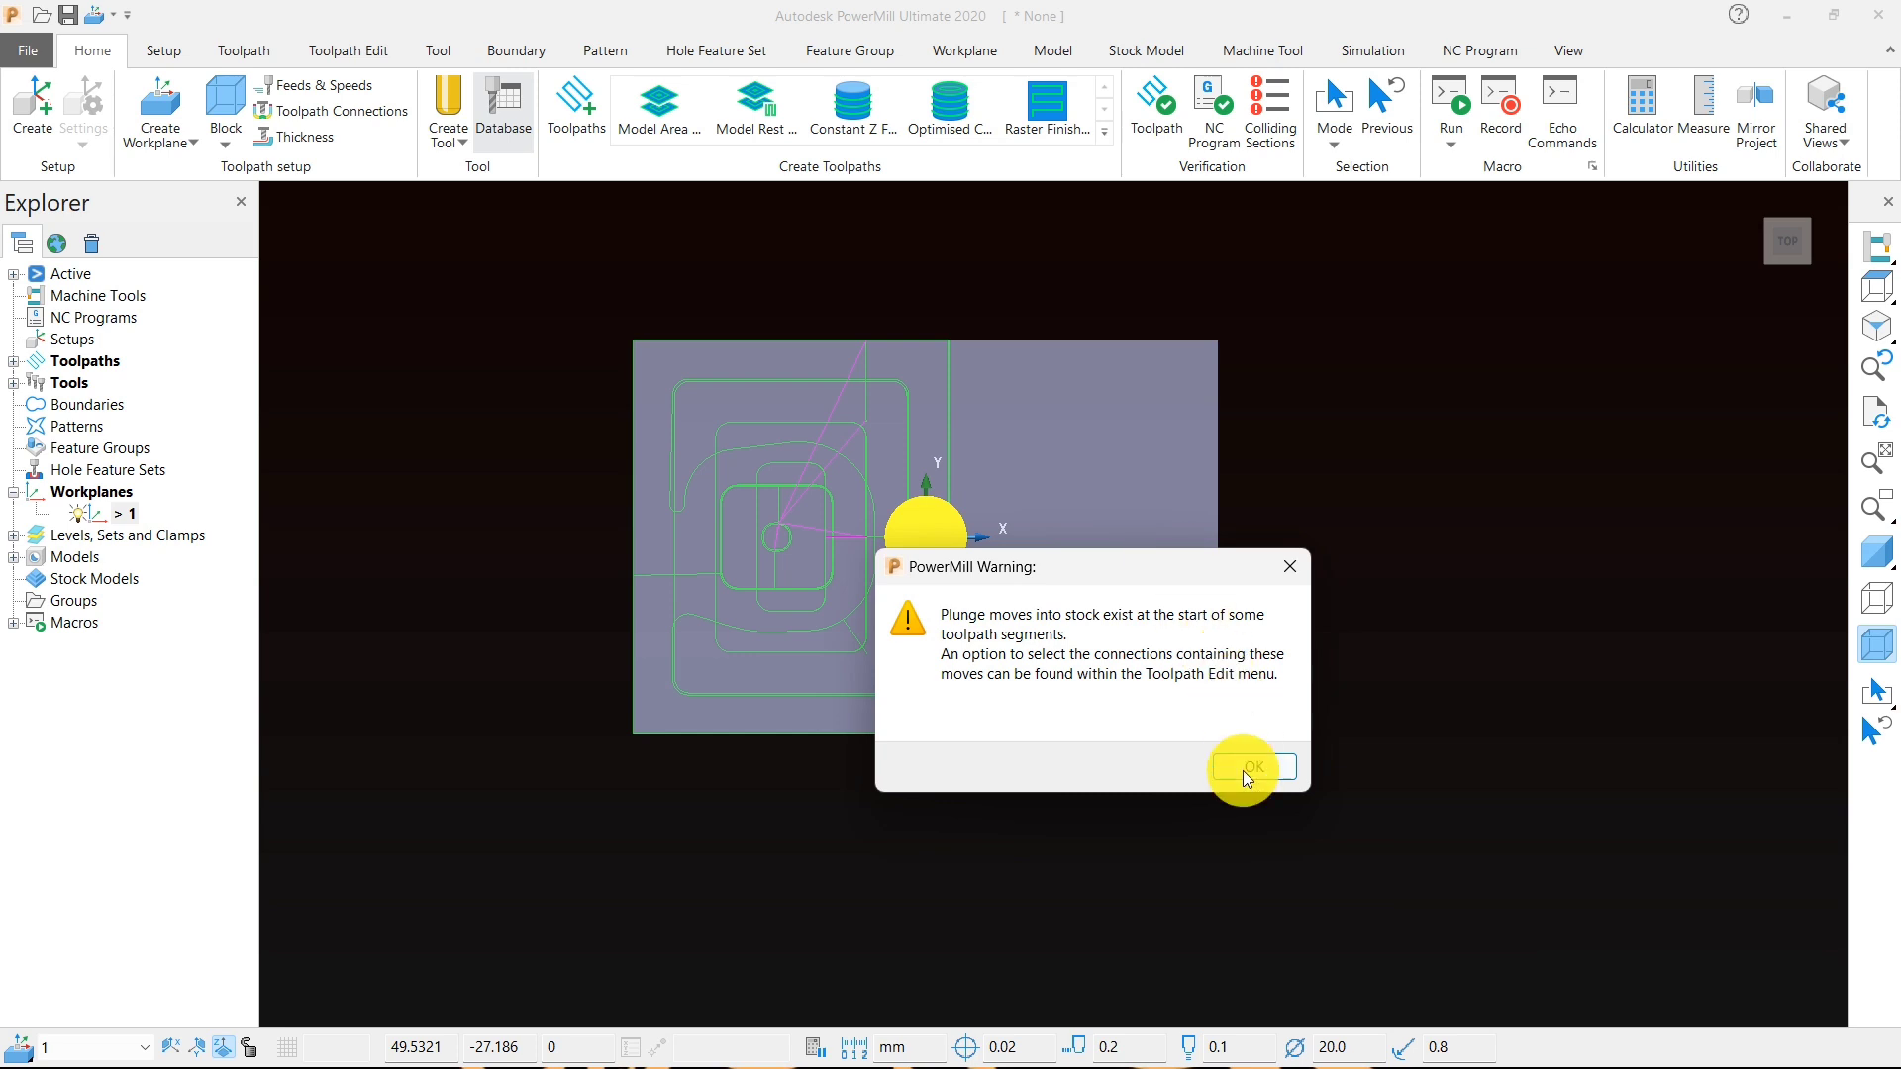
click(1243, 770)
- Rename the calculated roughing toolpath as 1-20-bull-rough
middle_drag(1151, 810, 1103, 562)
scroll(1103, 563, down, 3)
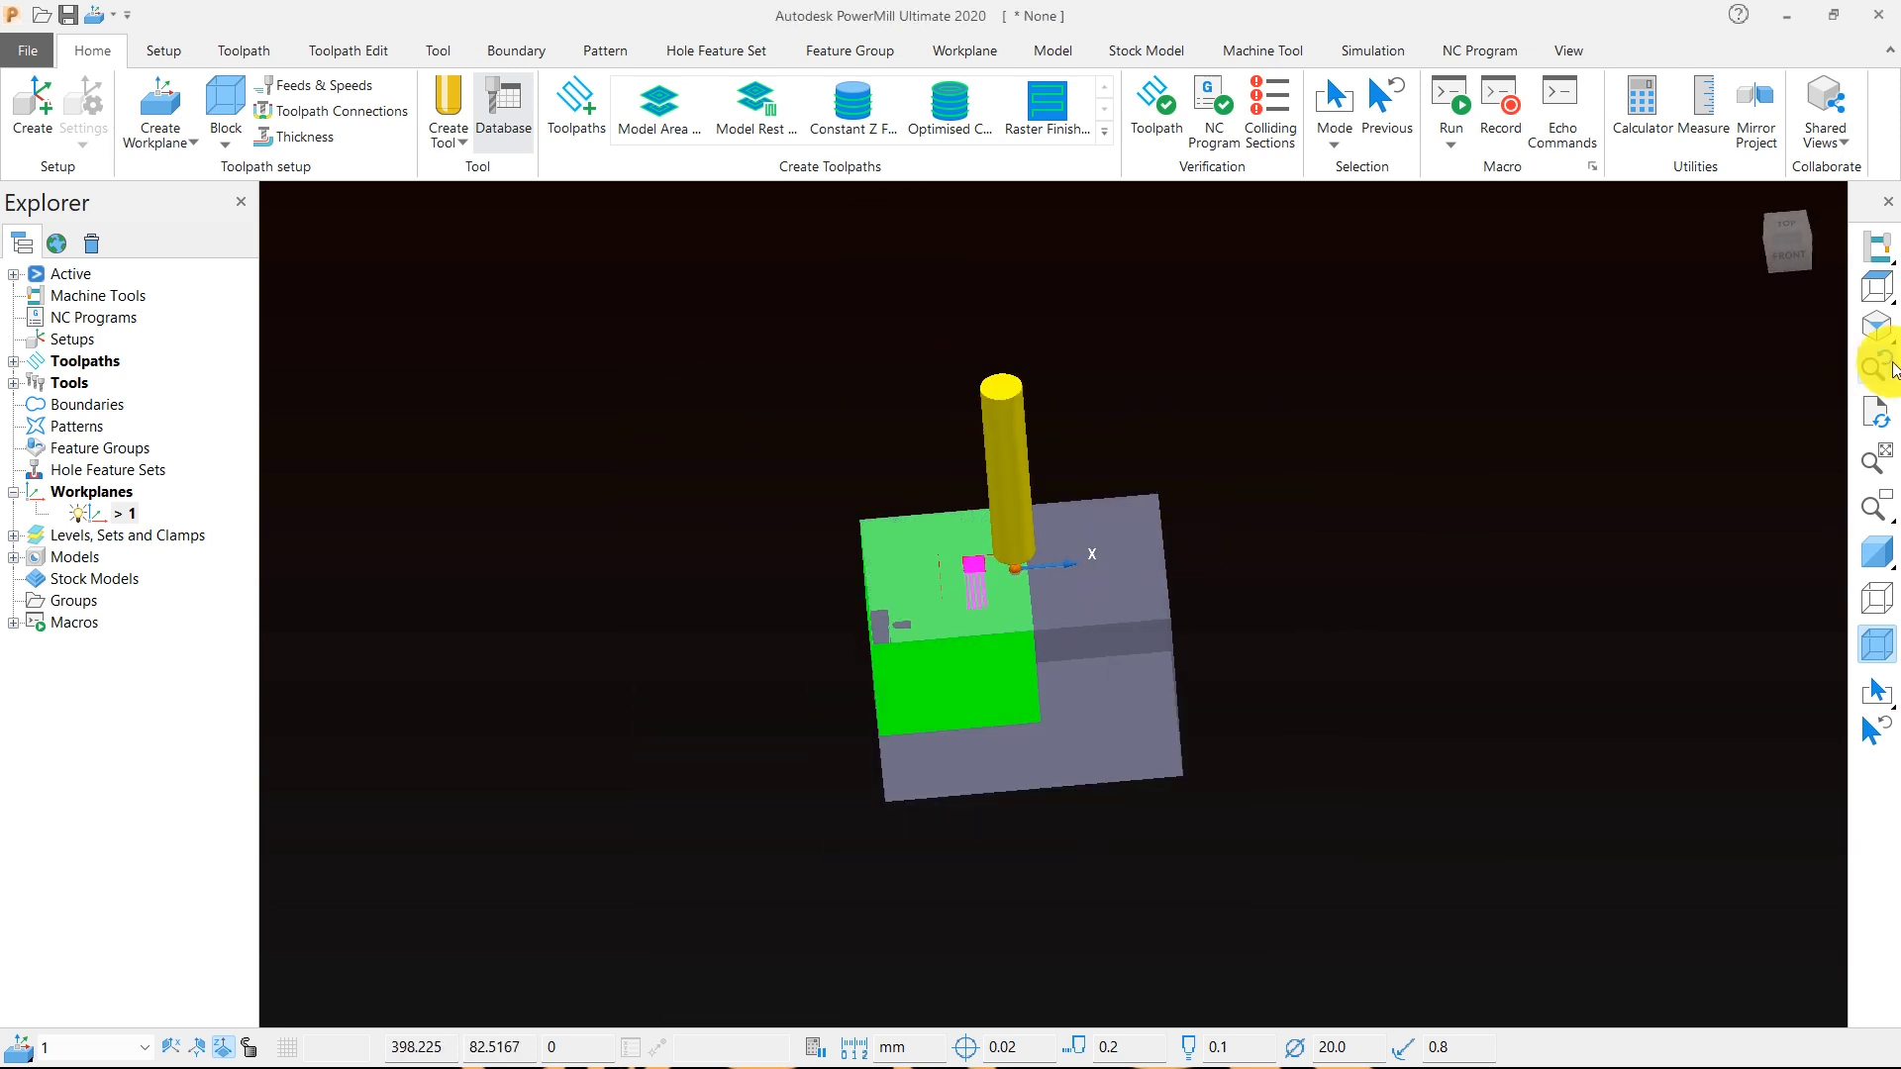
click(1878, 297)
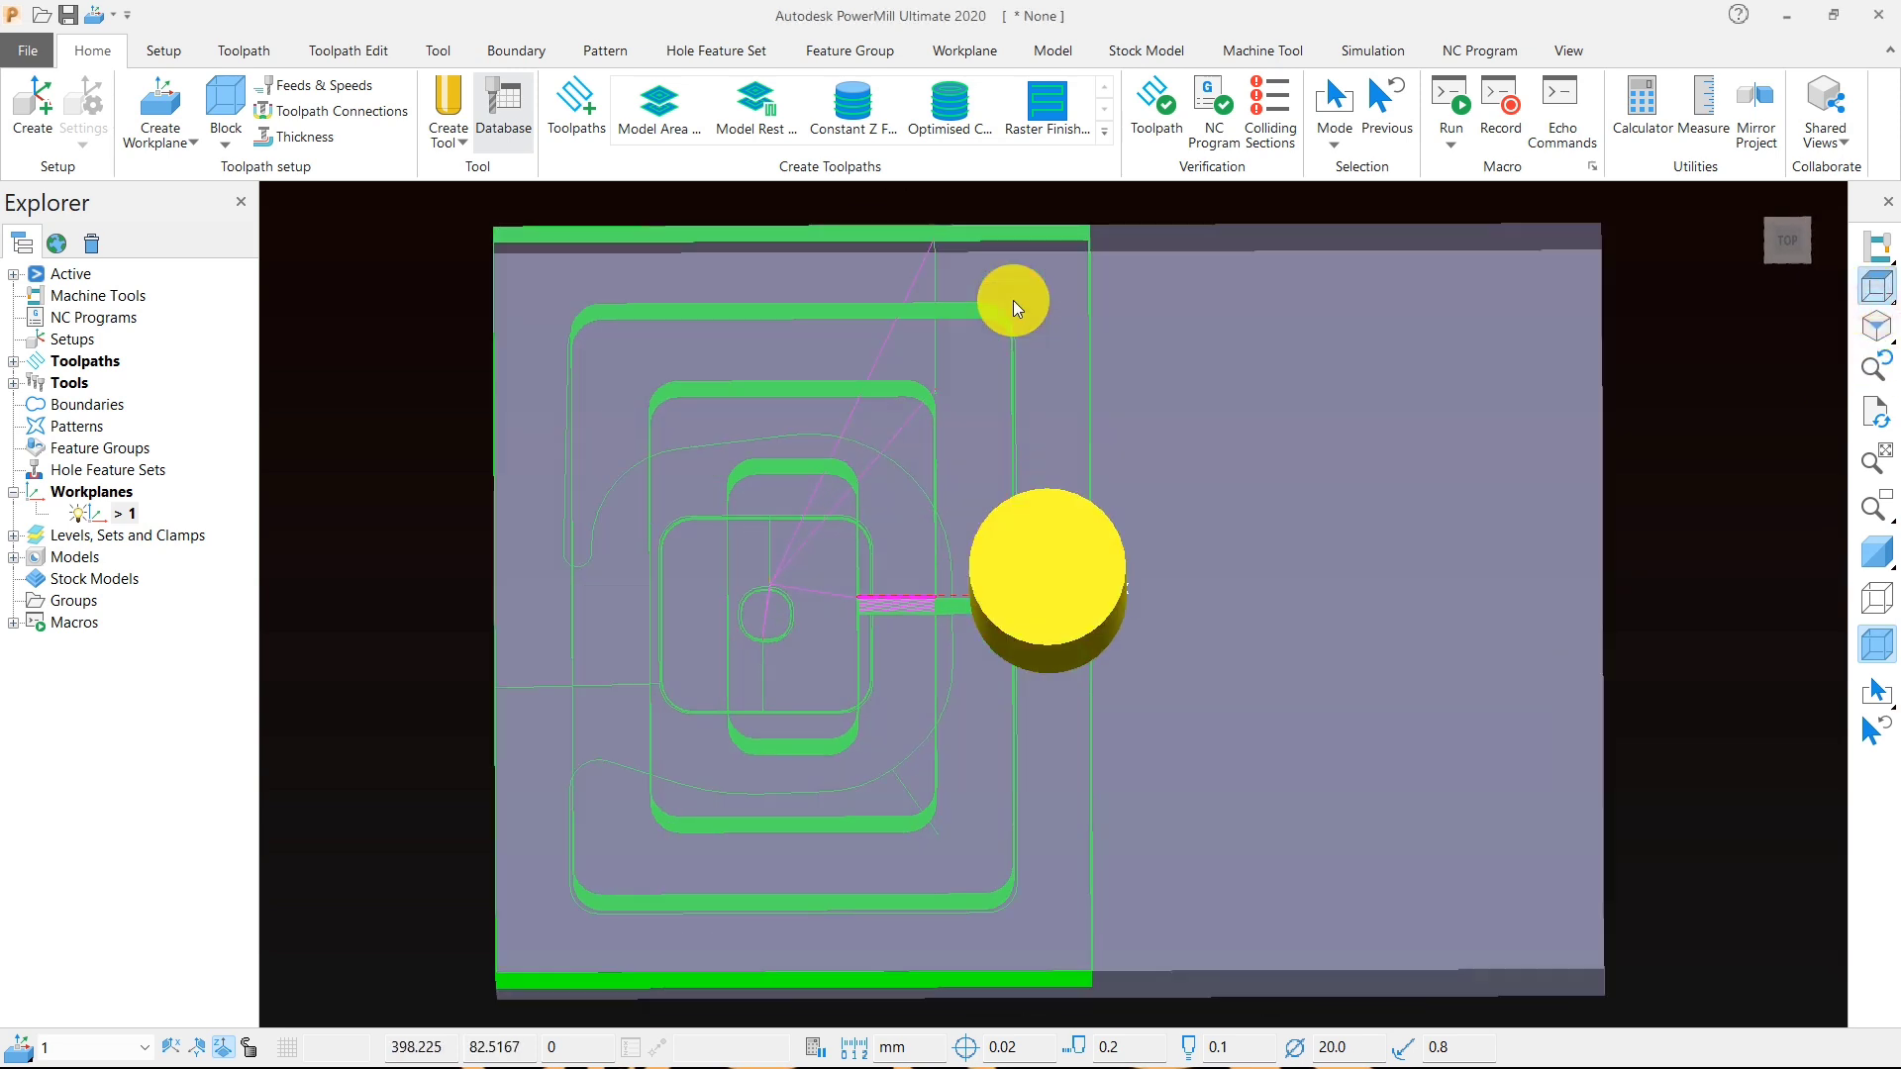
click(13, 362)
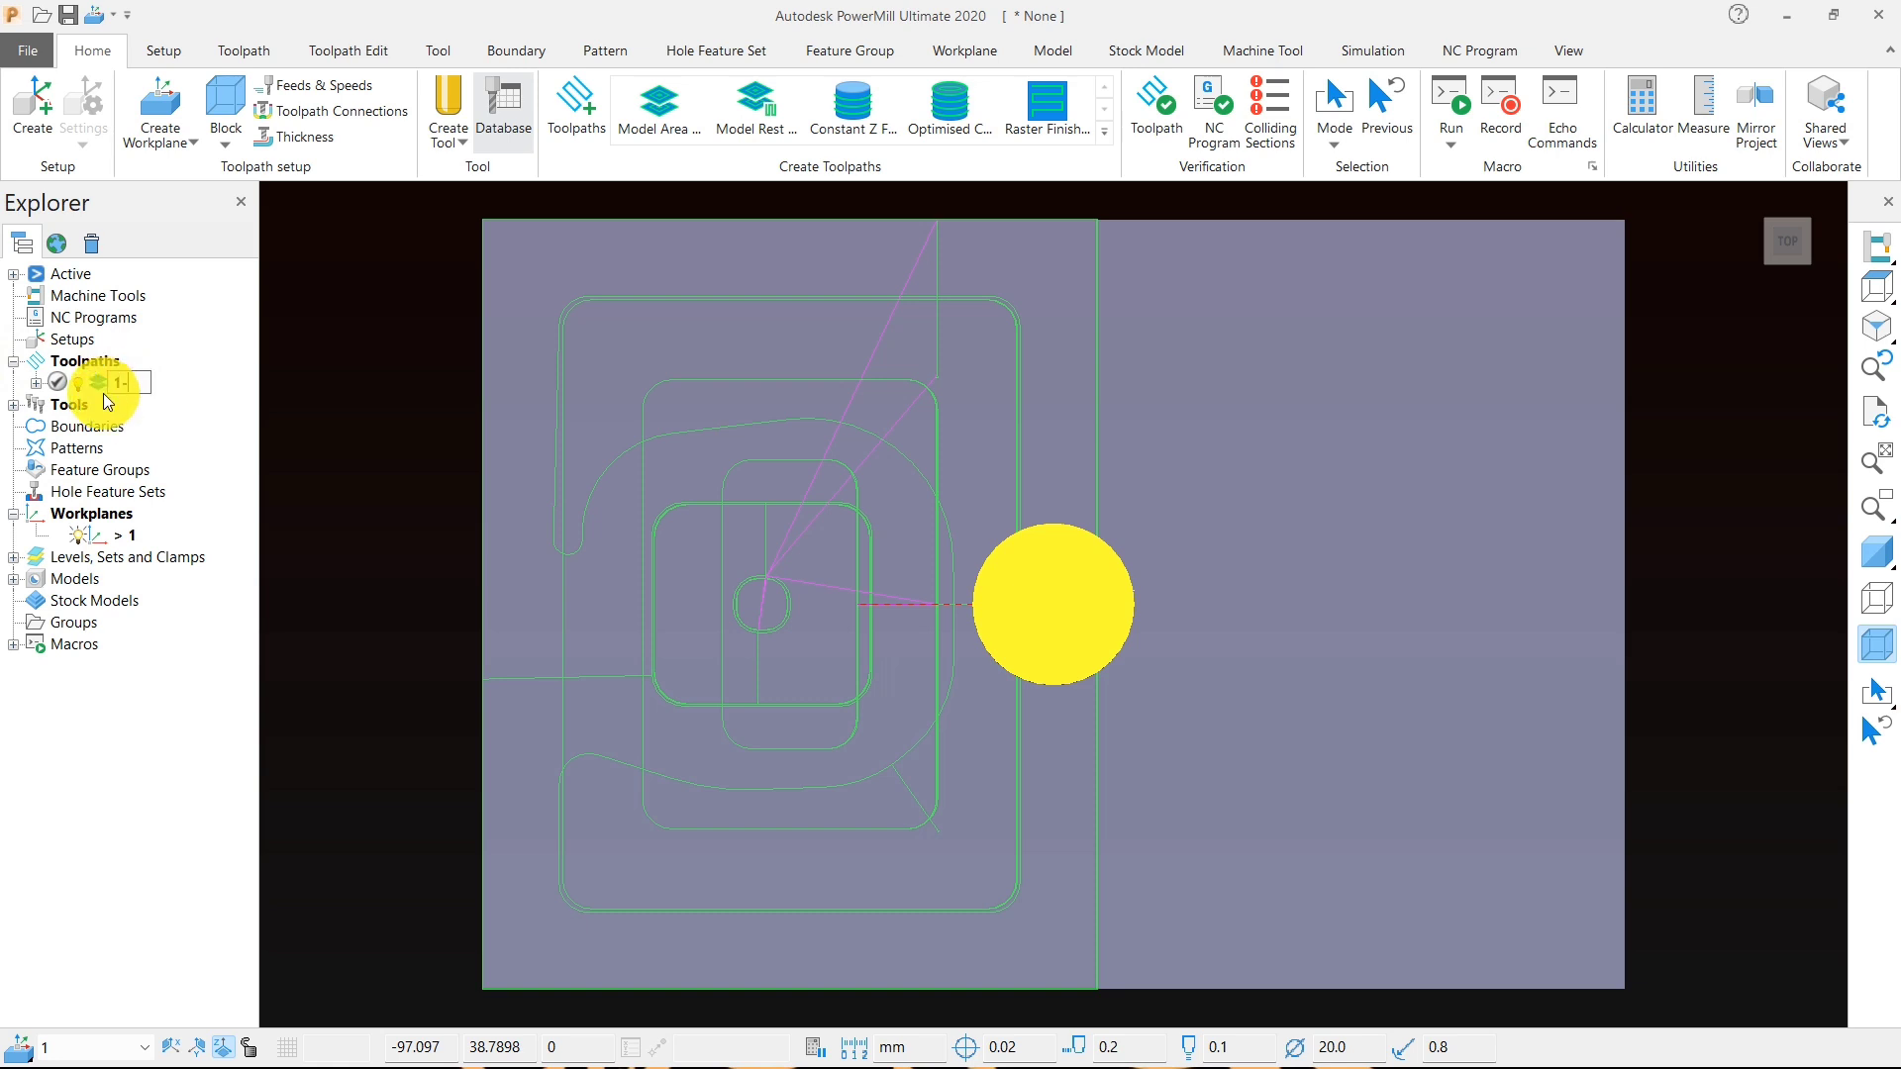
text(0-bull-rough)
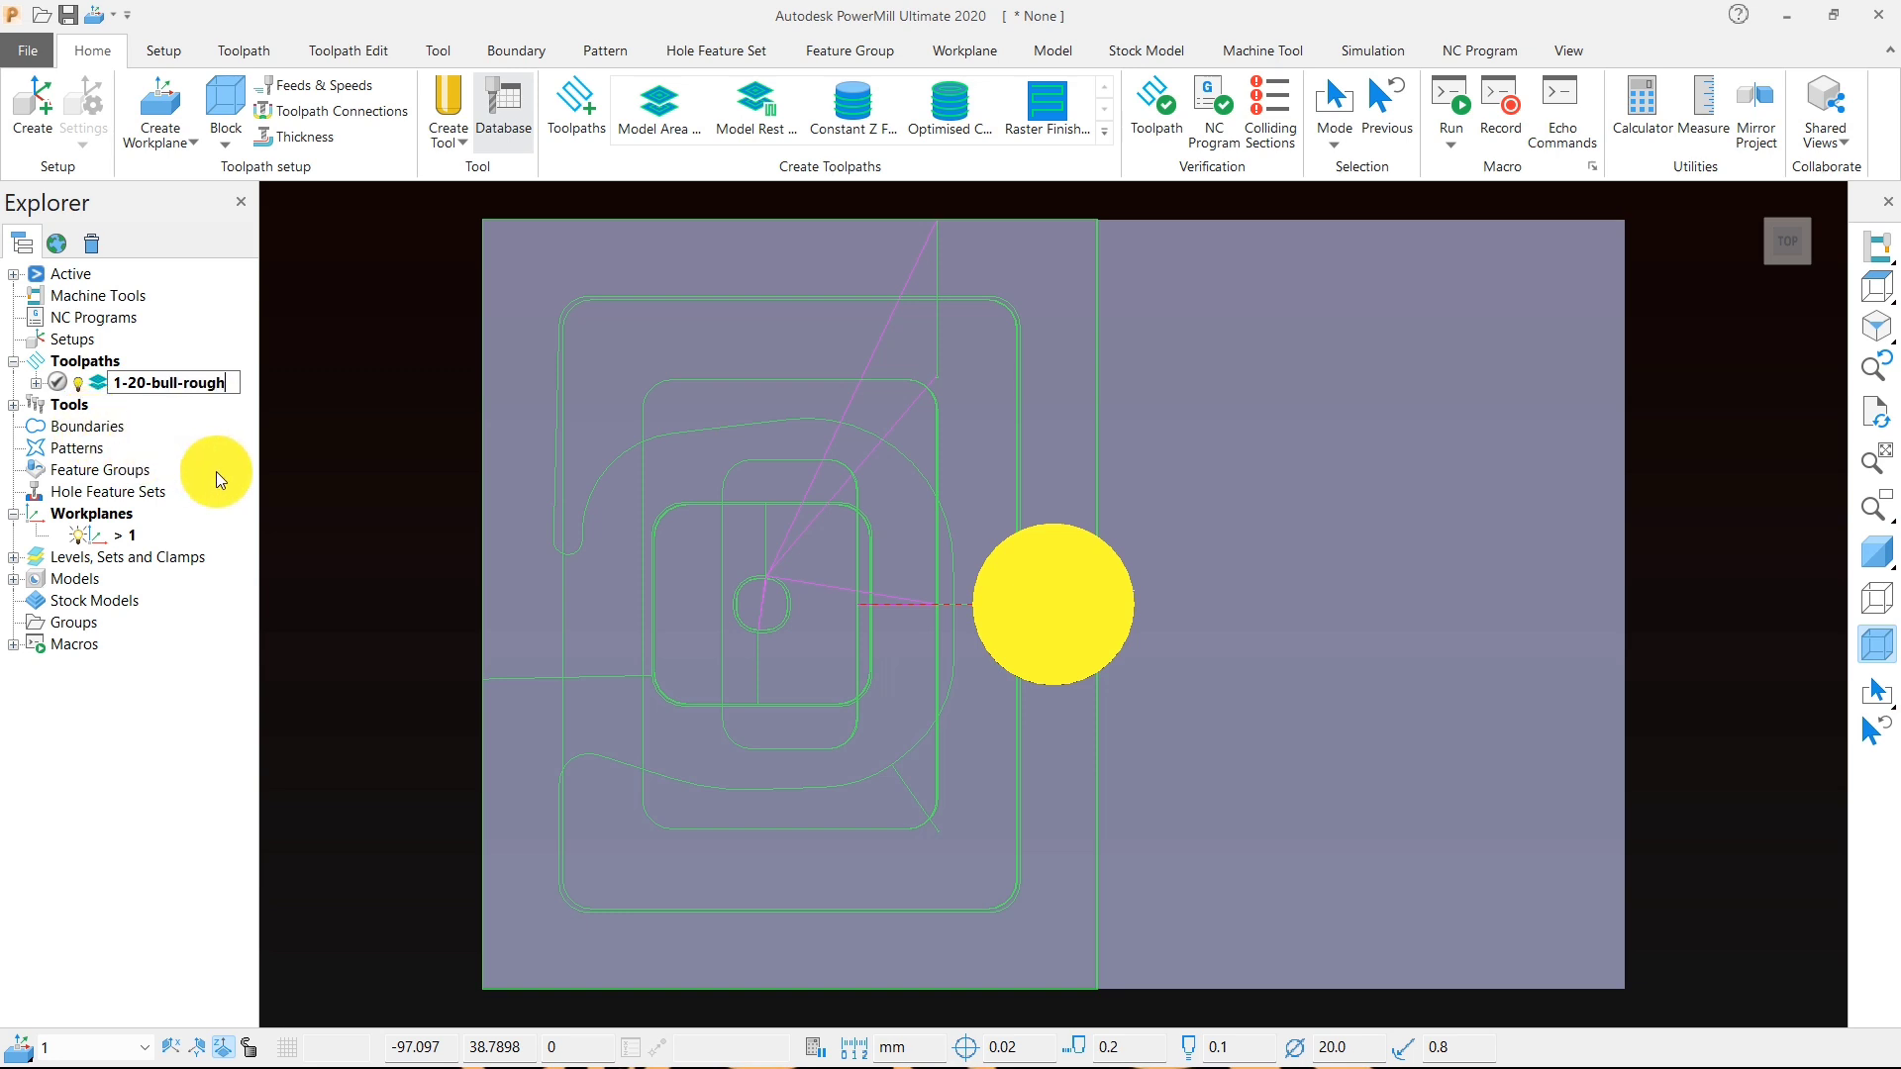
click(336, 505)
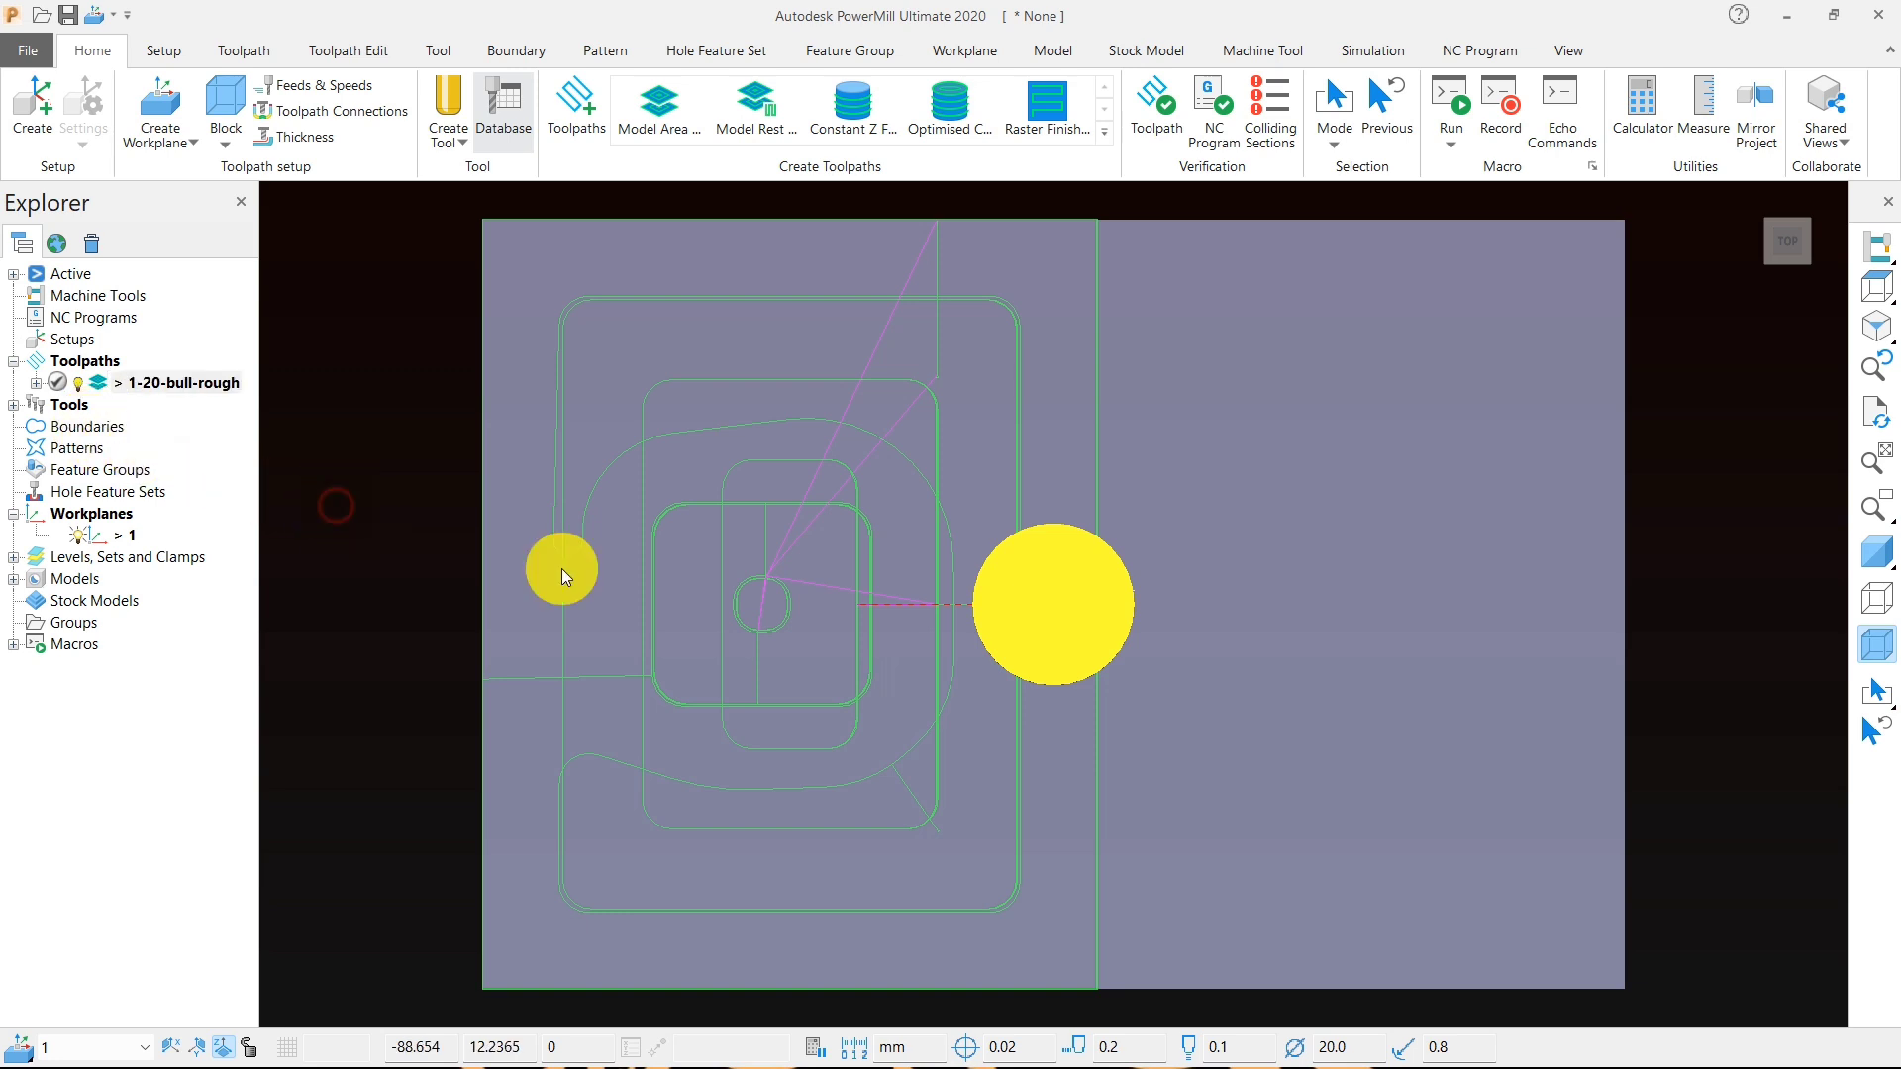
- Create a user-defined boundary by inserting the model edges of the top face around the two large holes
scroll(1089, 654, down, 3)
middle_drag(1077, 703, 1055, 501)
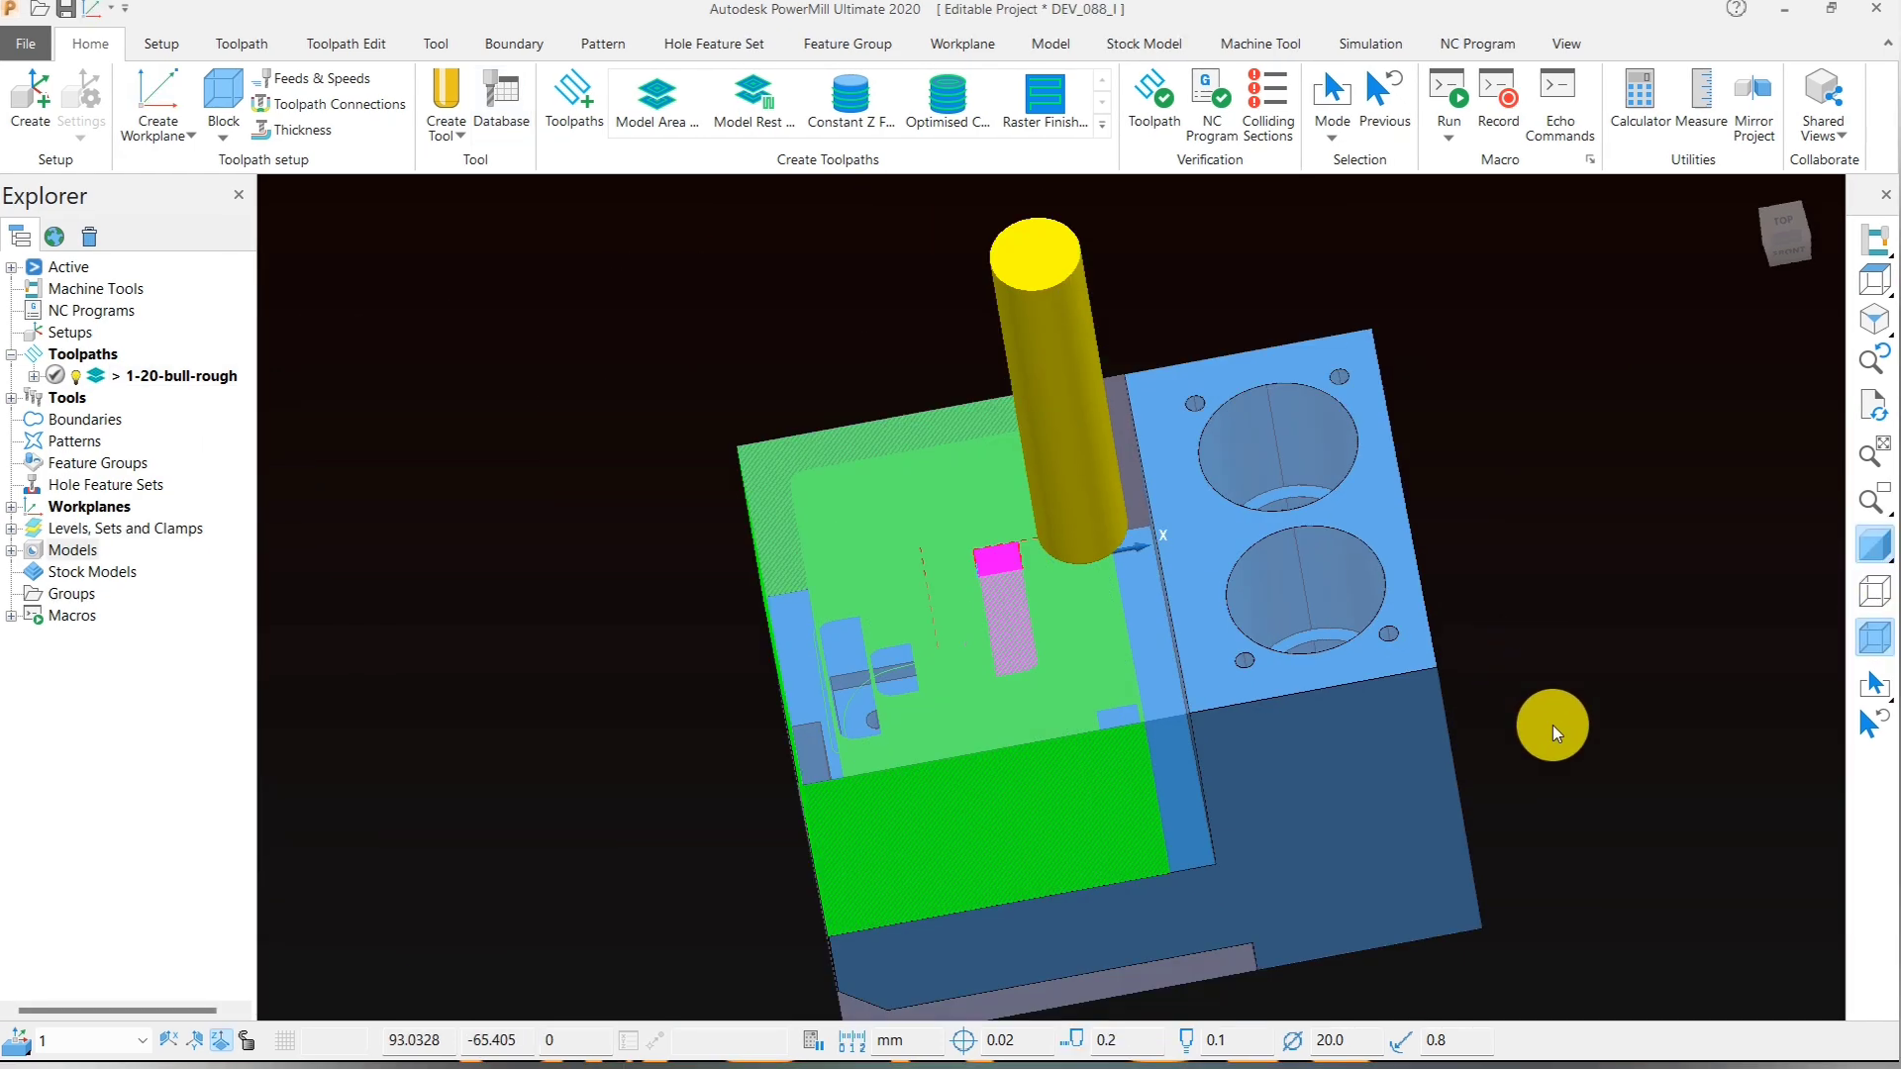
middle_drag(1552, 728, 1410, 787)
click(1217, 580)
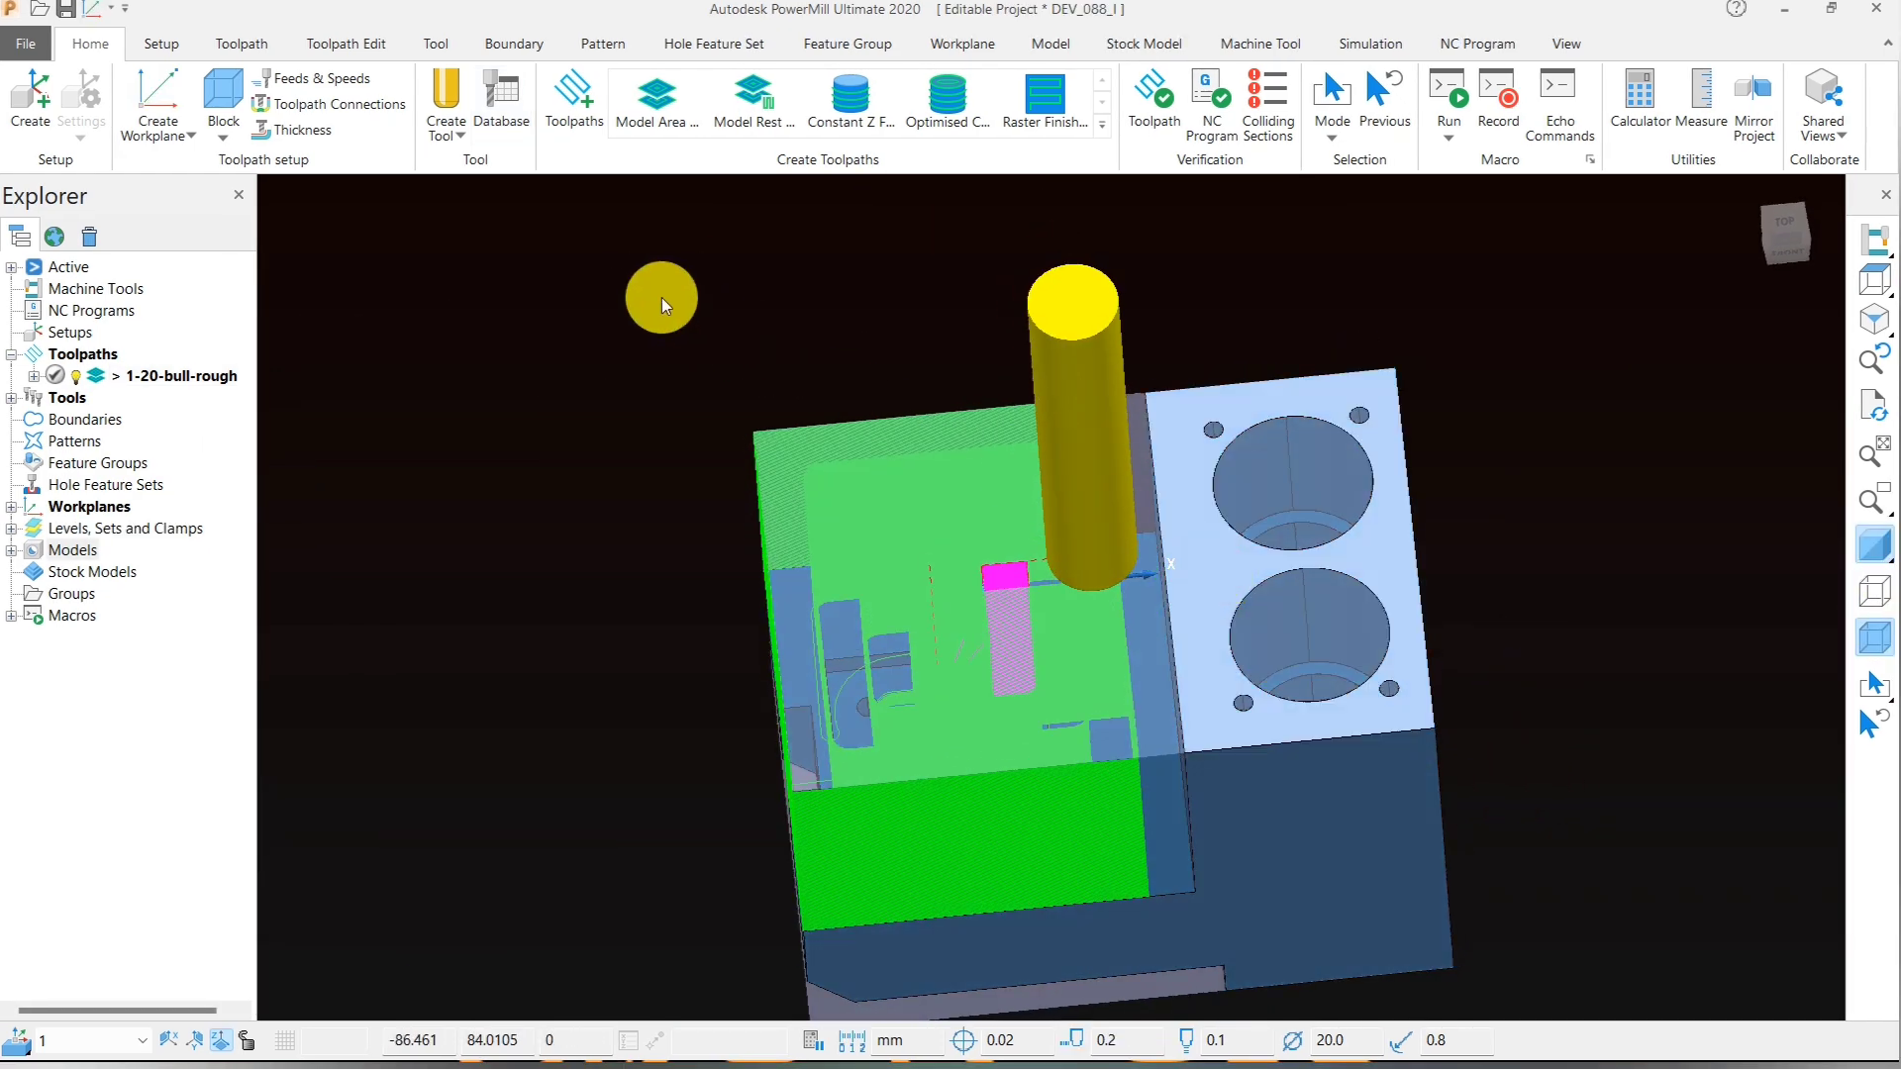
right_click(660, 300)
mouse_move(851, 360)
mouse_move(1006, 402)
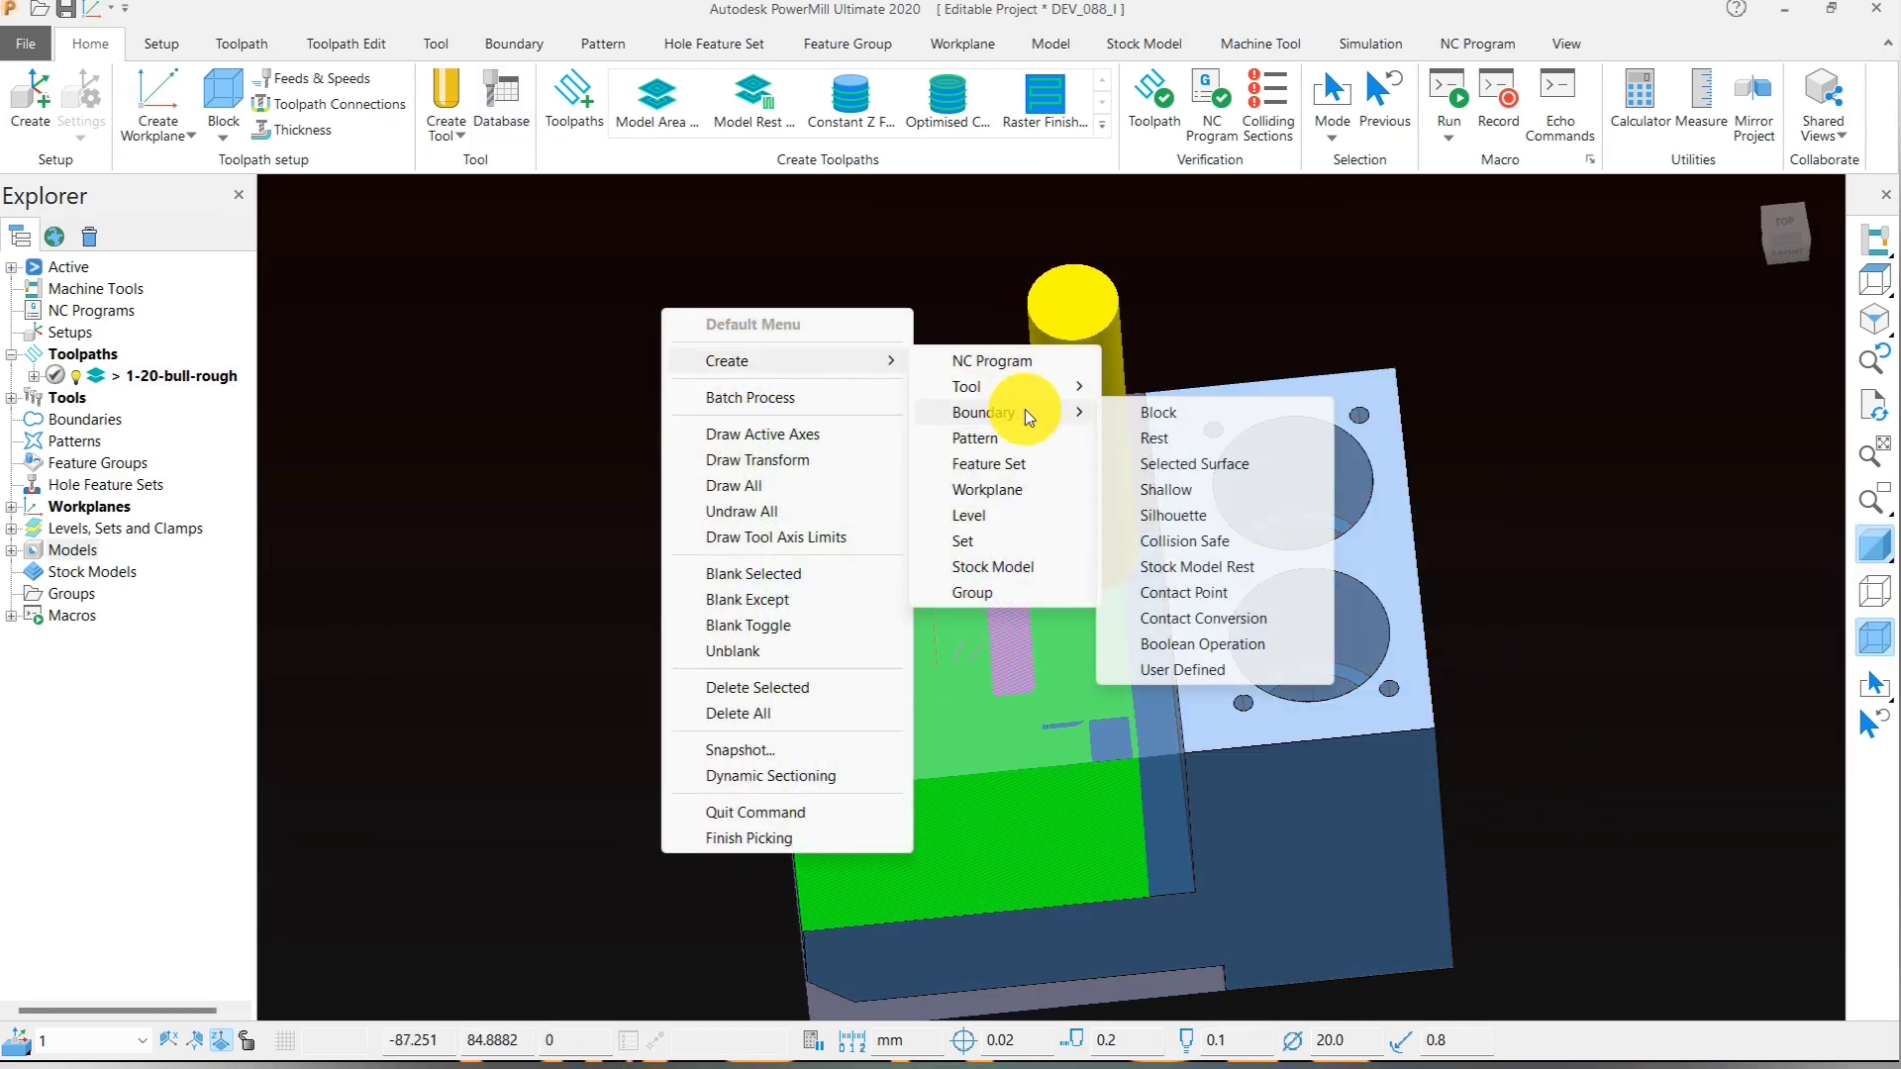
click(1210, 667)
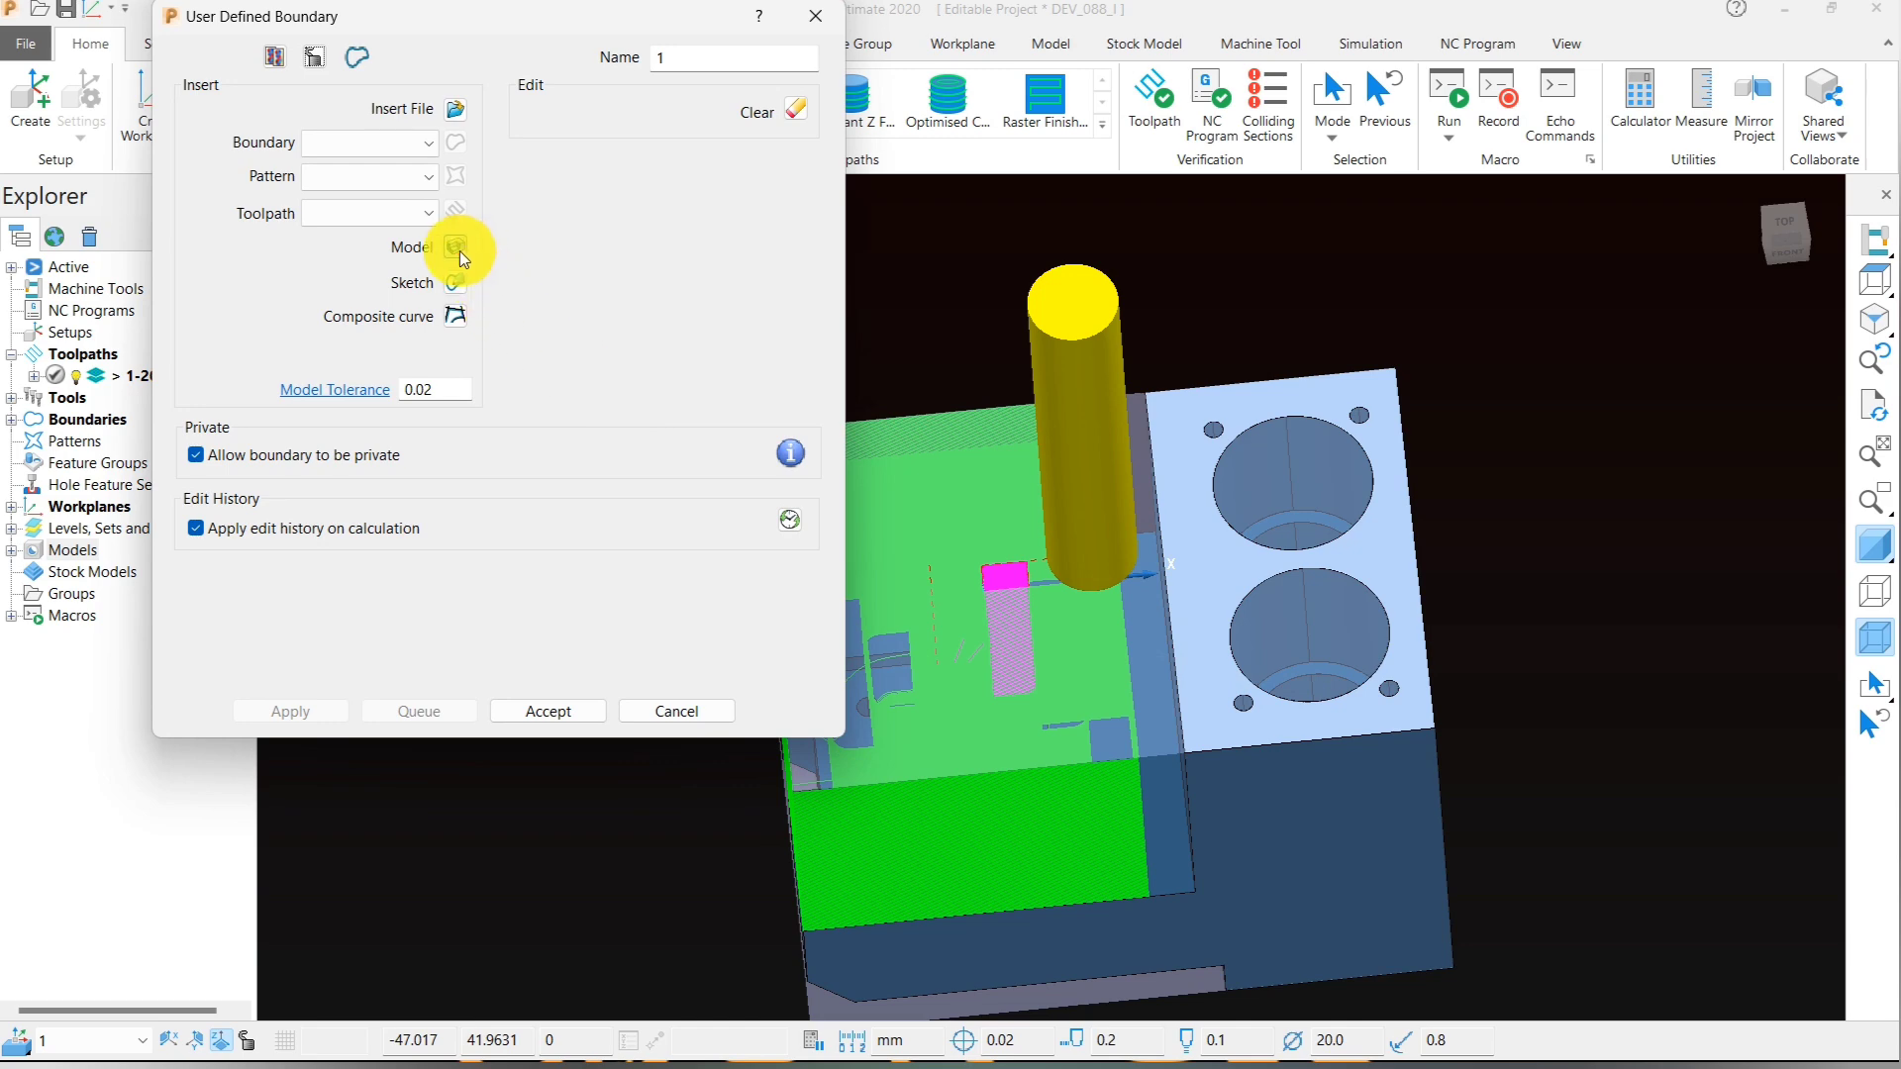
click(456, 248)
click(547, 711)
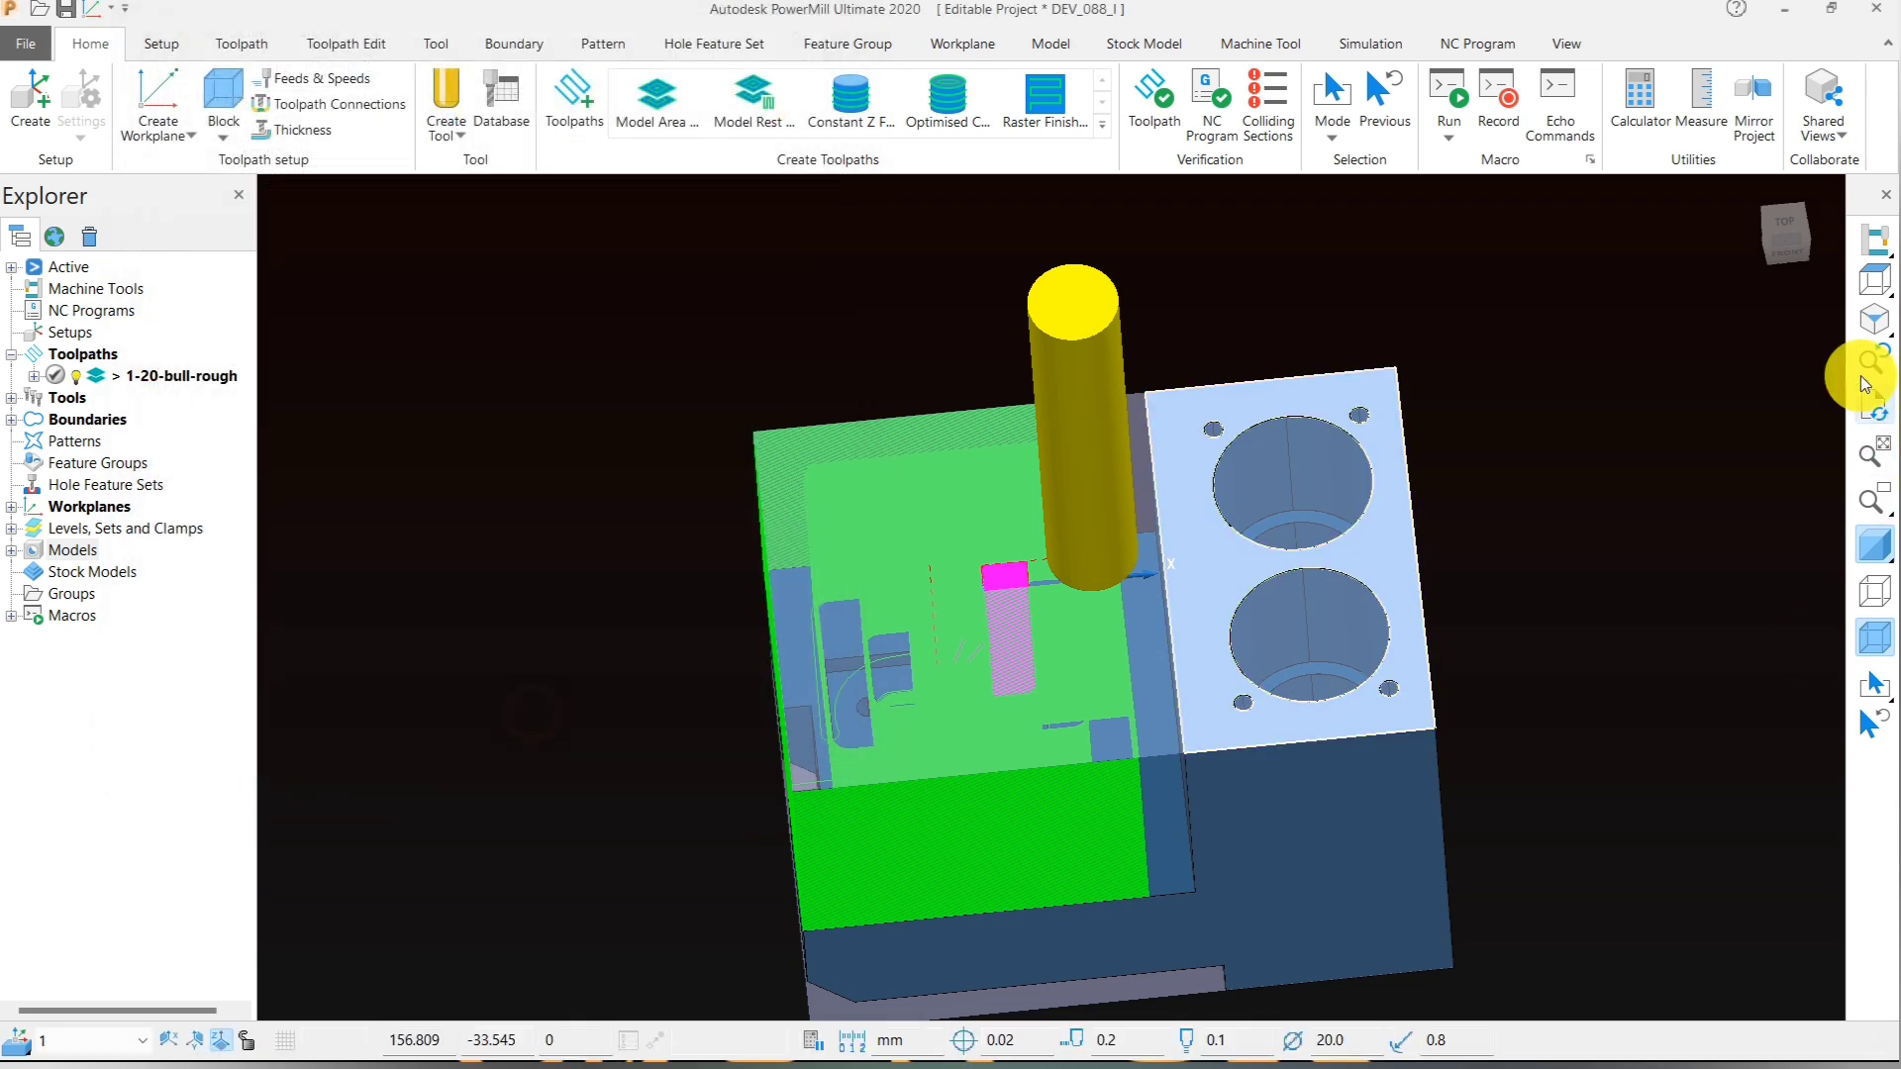
- Delete the boundary's rectangular outline and four small circles, keeping only the two large circles
click(1872, 280)
scroll(1323, 501, down, 3)
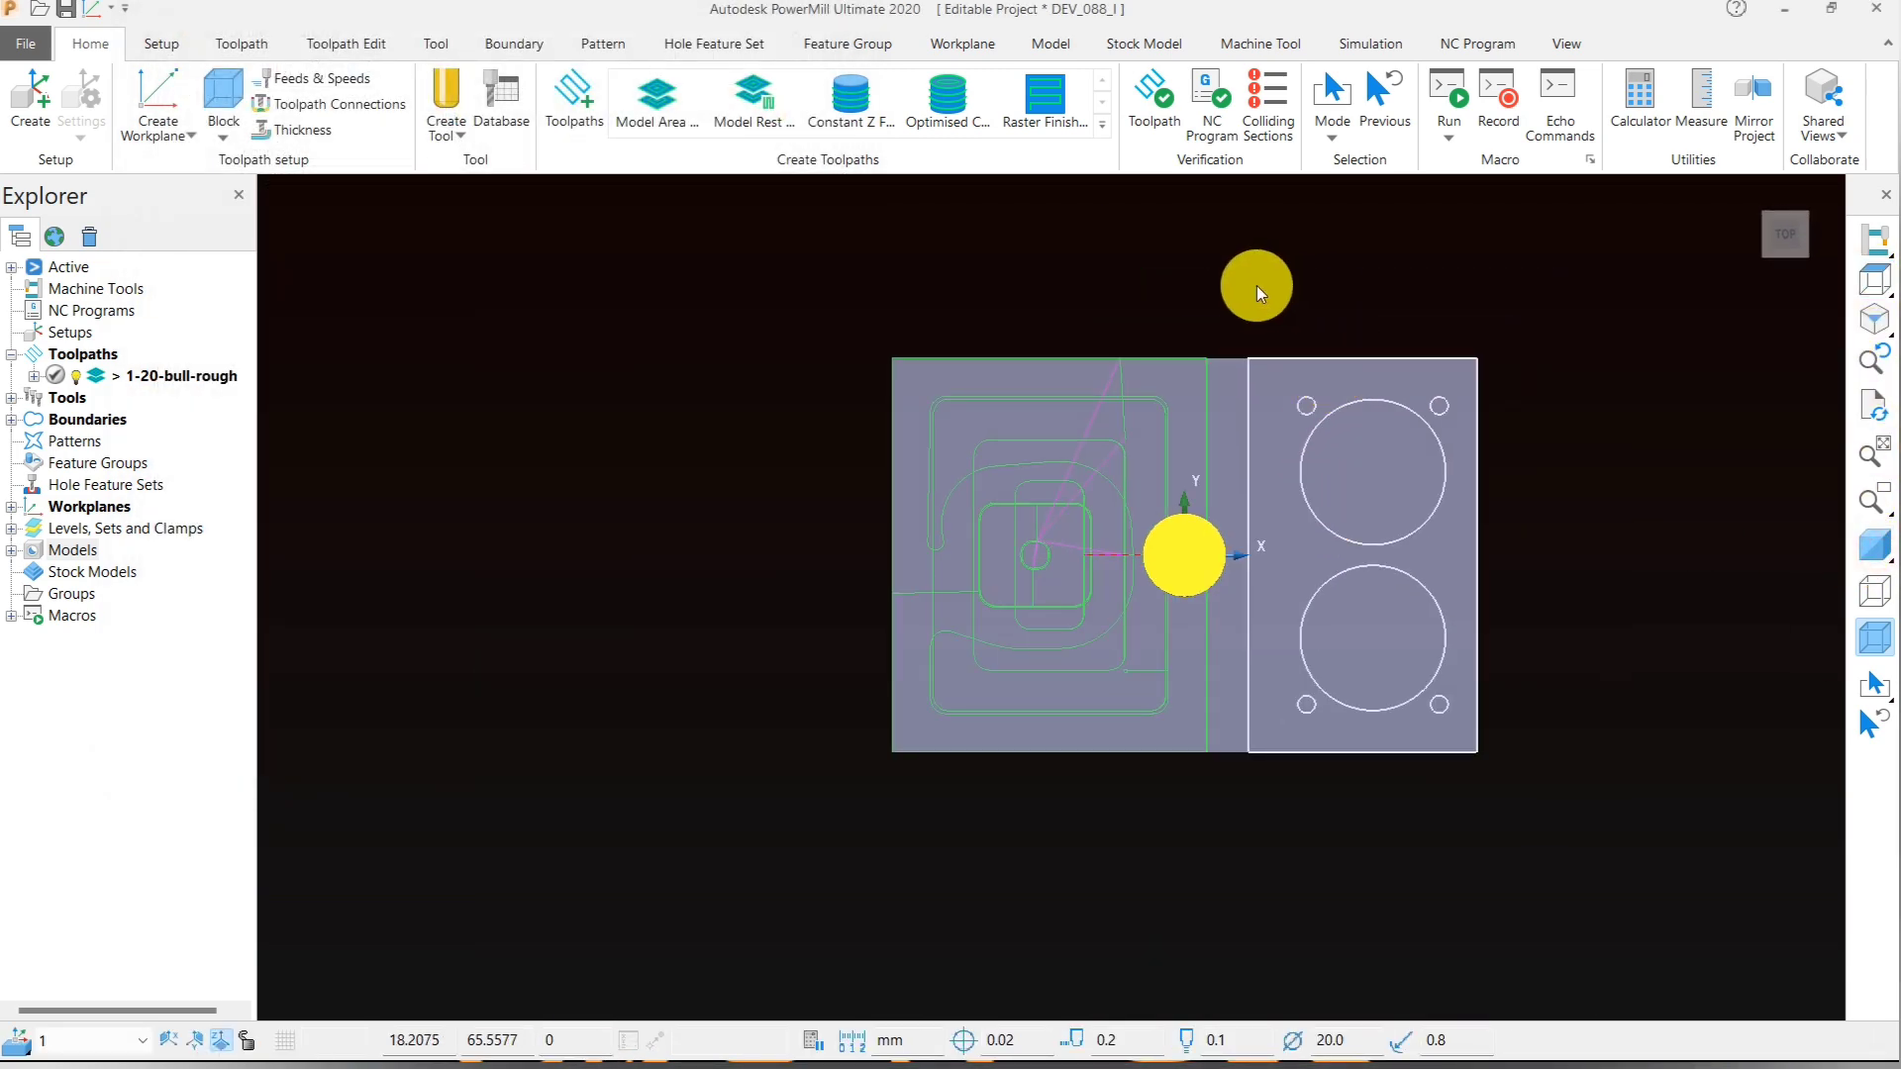
drag(1256, 285, 1660, 901)
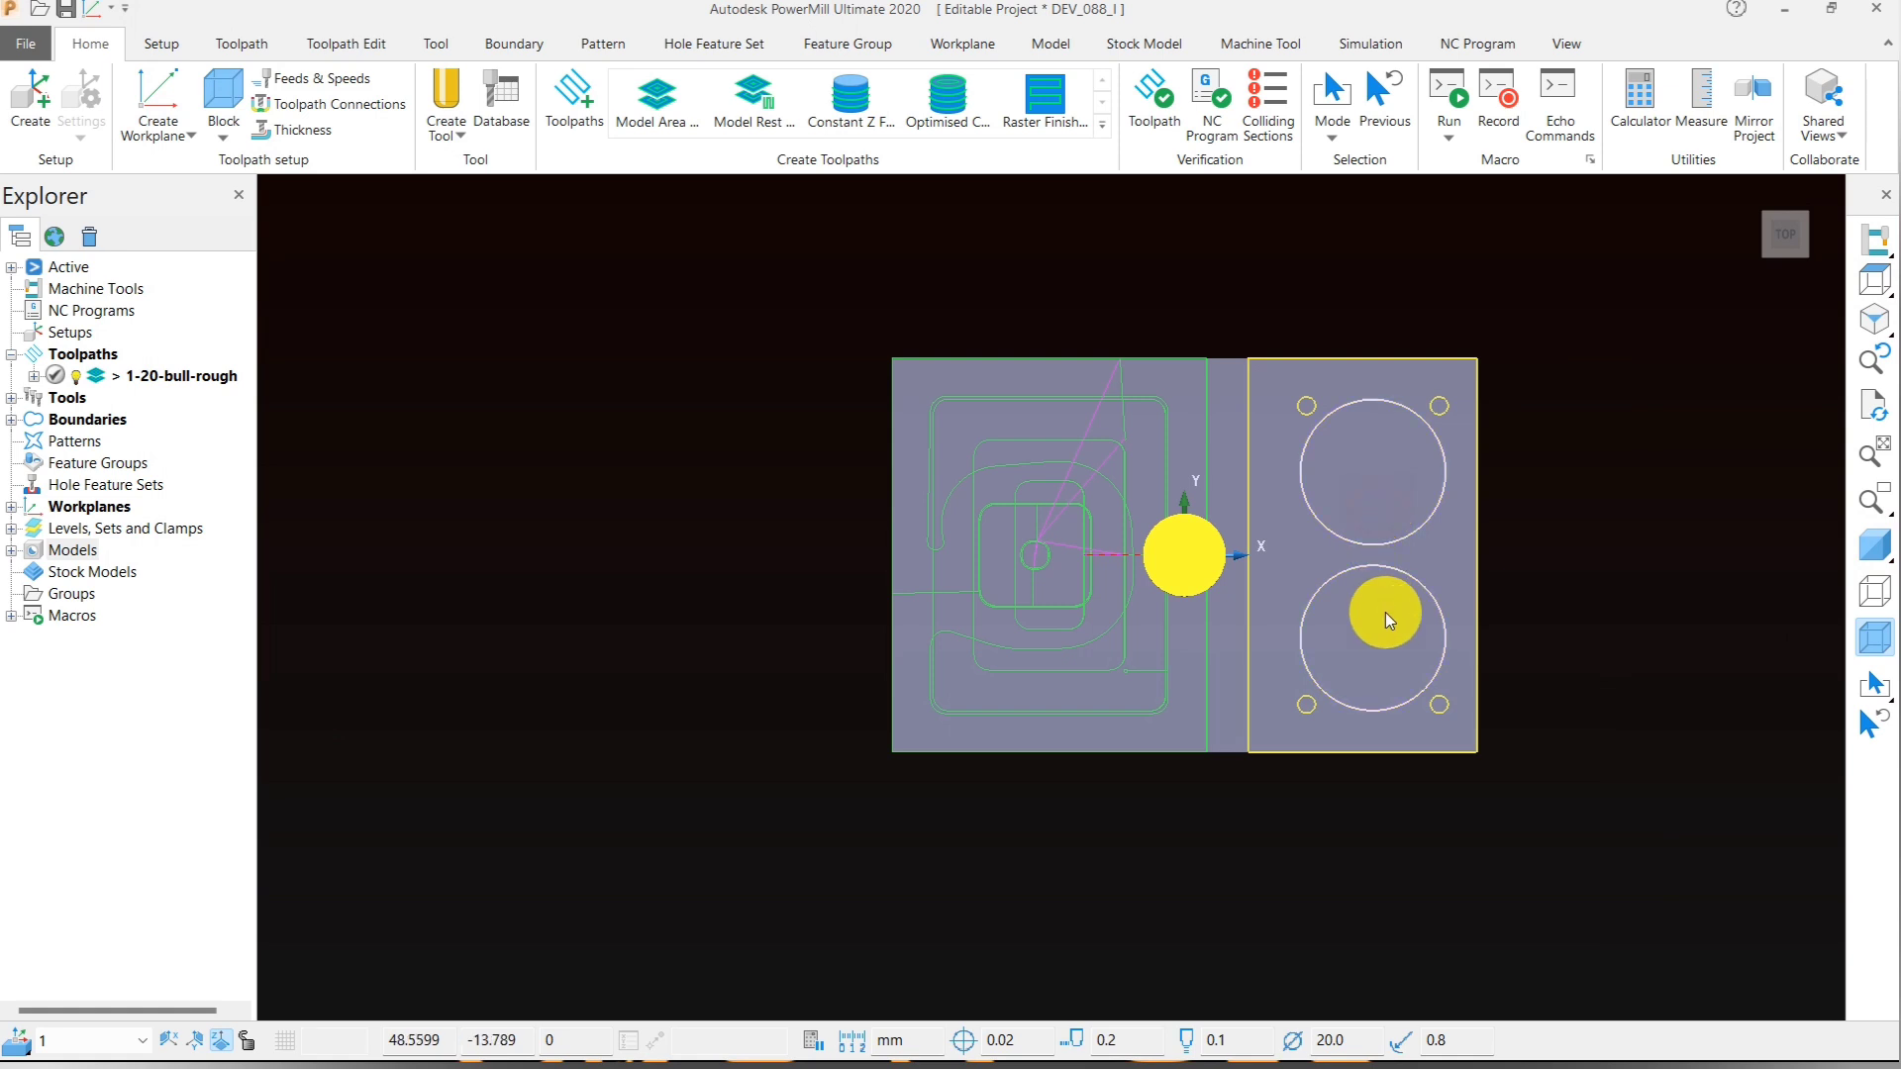
click(1386, 606)
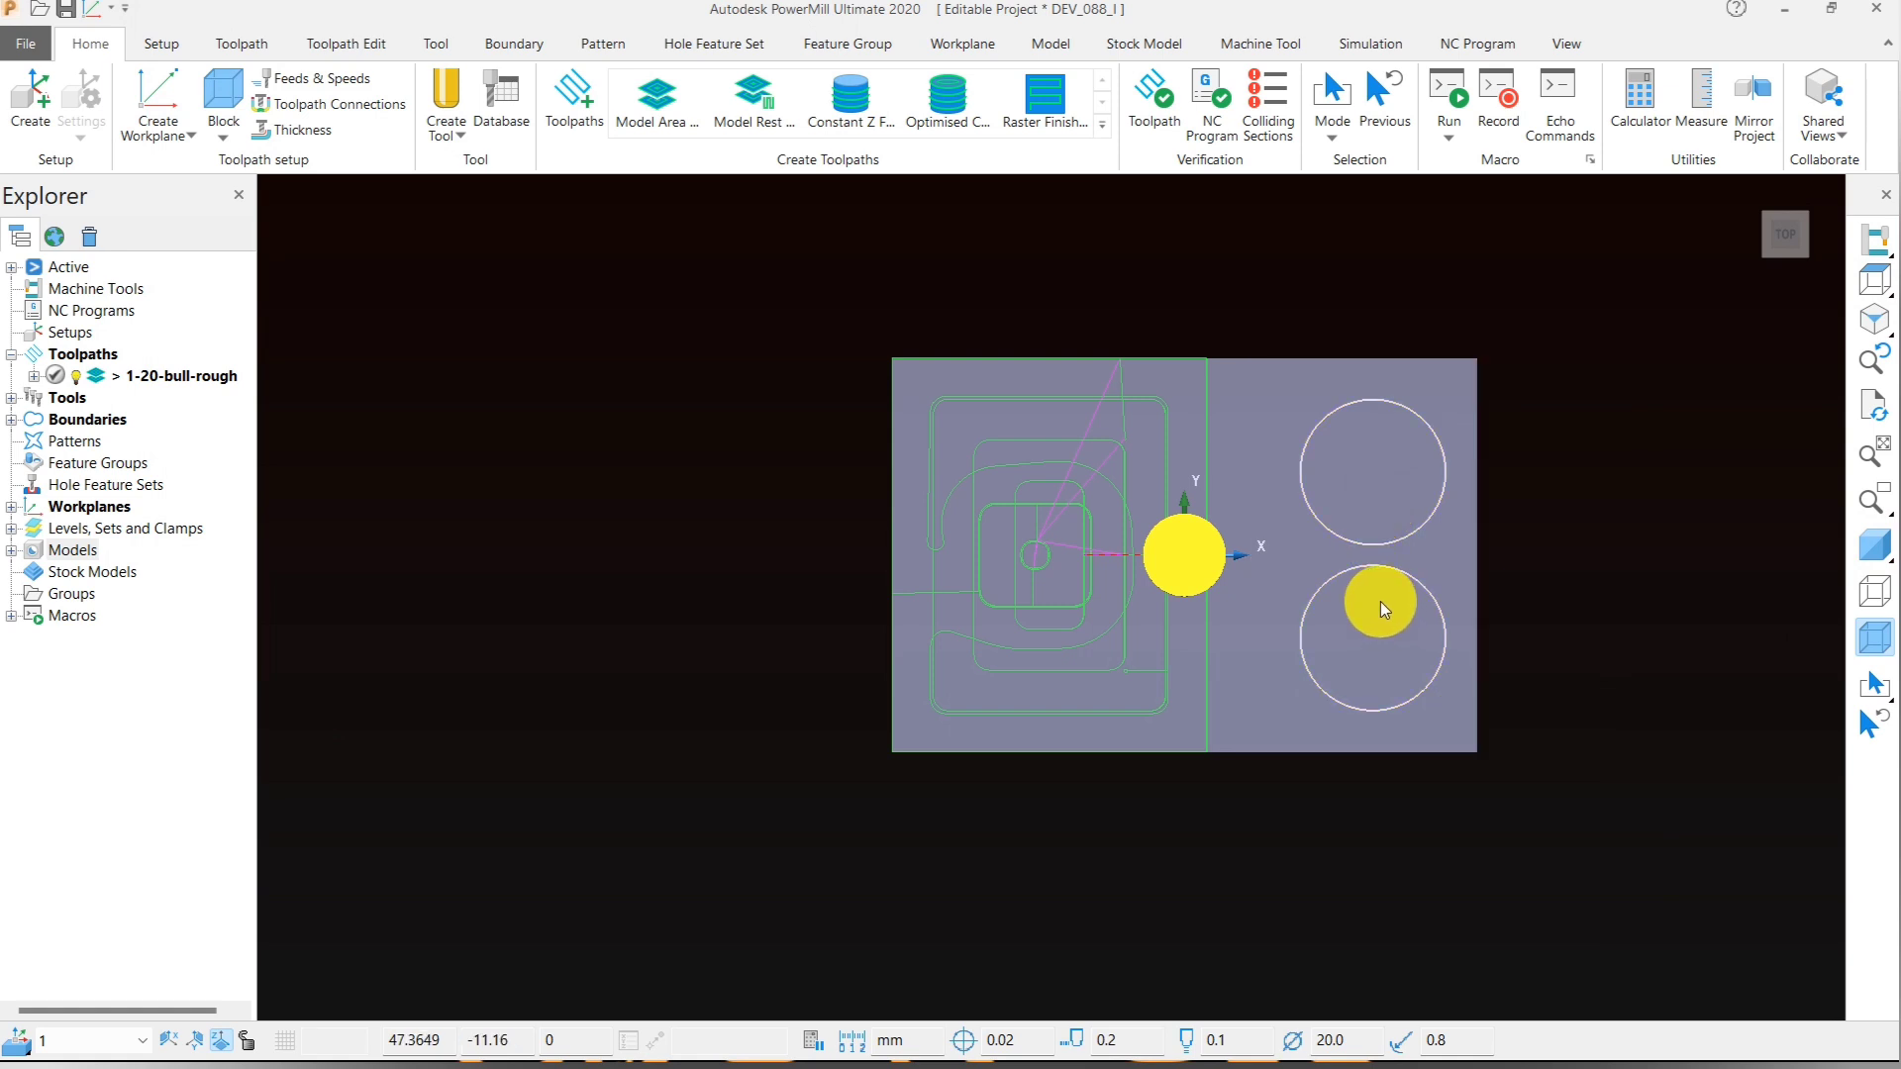
- Create best-fit model planes that cap the two large holes inside the remaining boundary circles
right_click(80, 547)
mouse_move(299, 459)
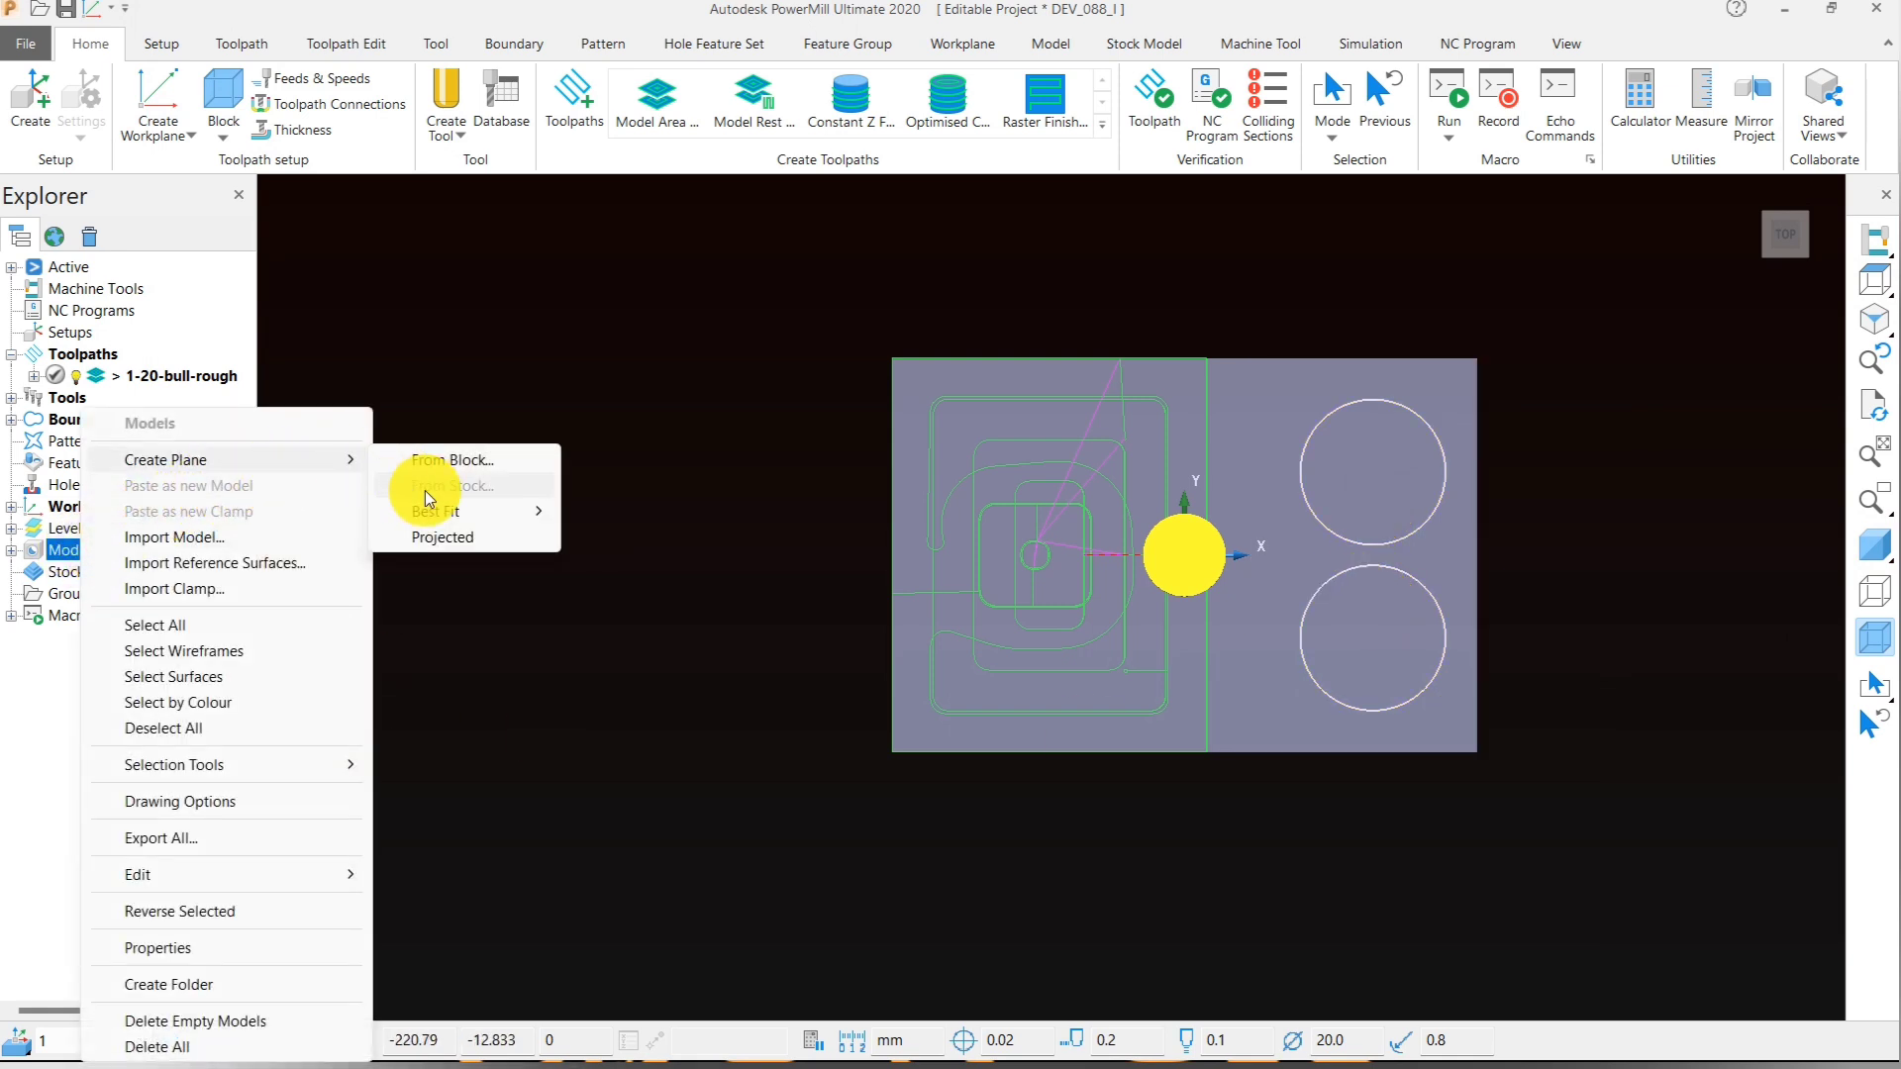
mouse_move(497, 518)
click(622, 515)
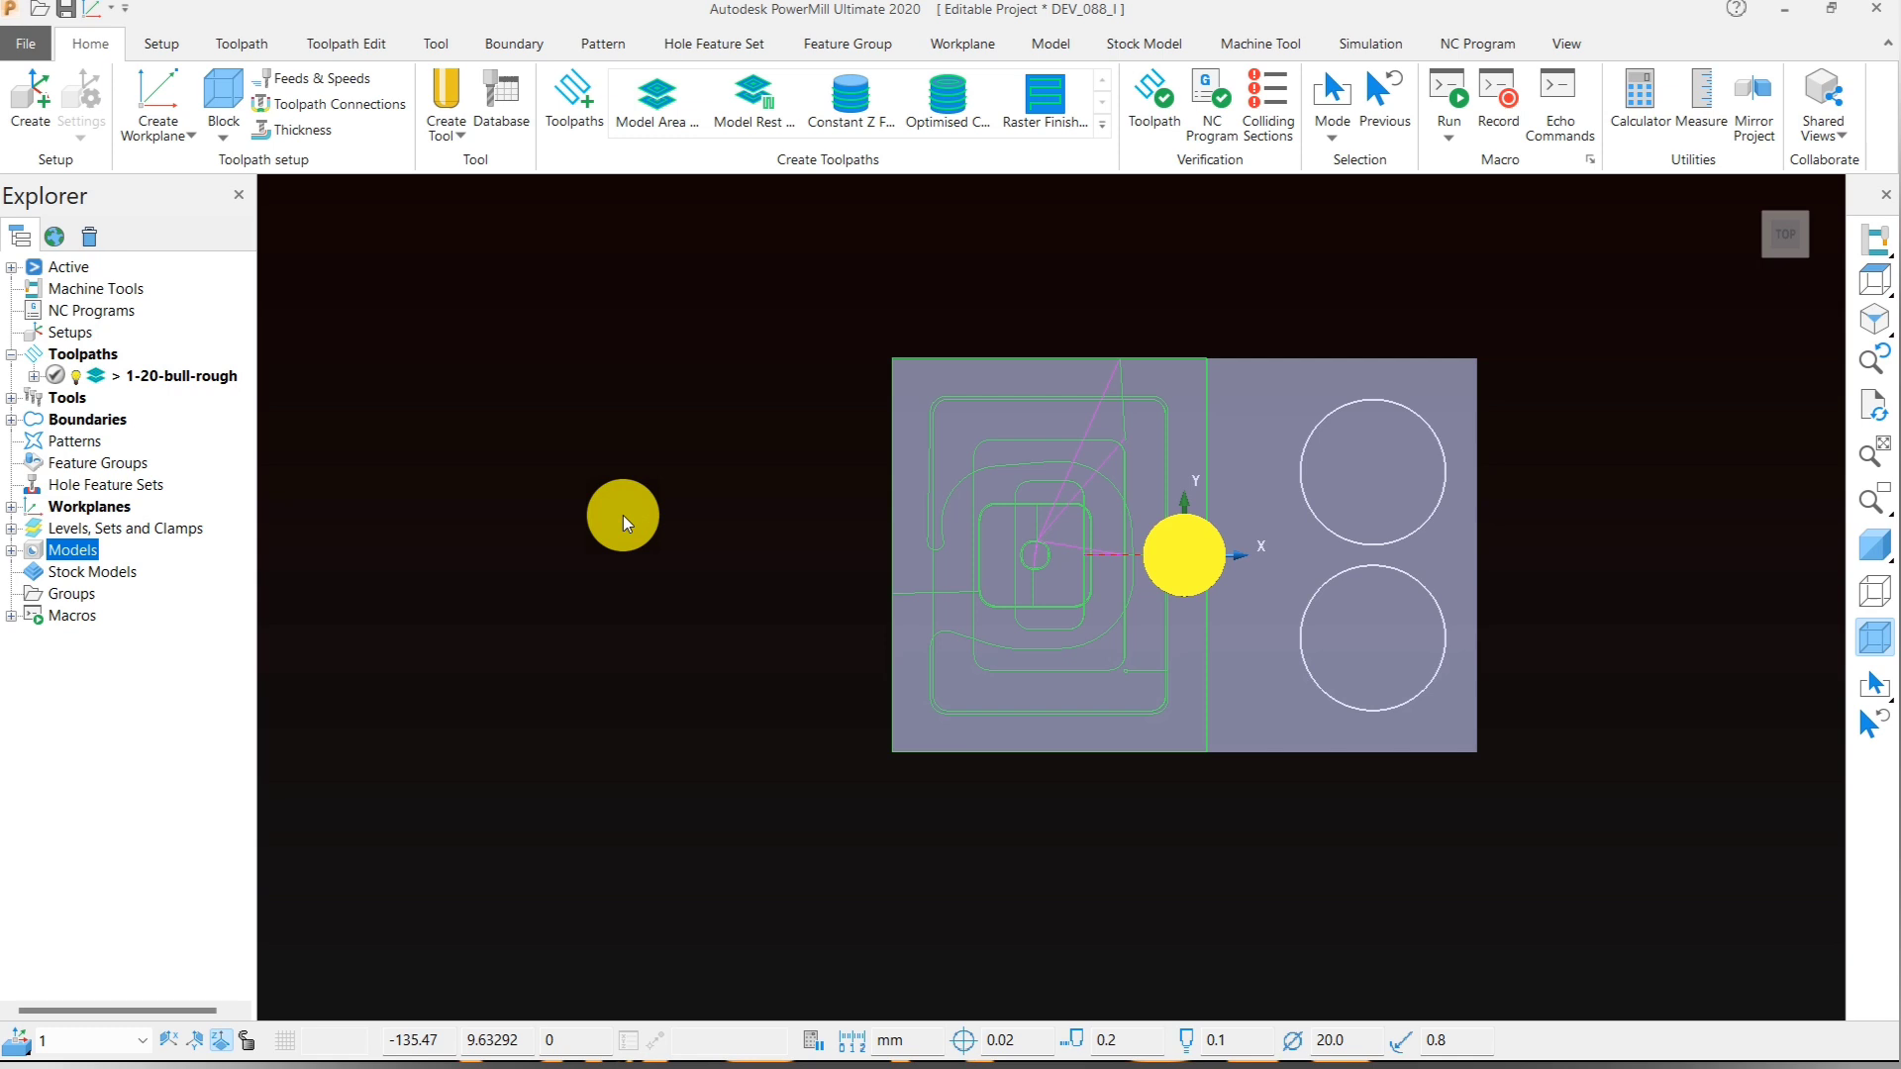
- Shade the model again and turn off the display of the user-defined boundary
click(1872, 604)
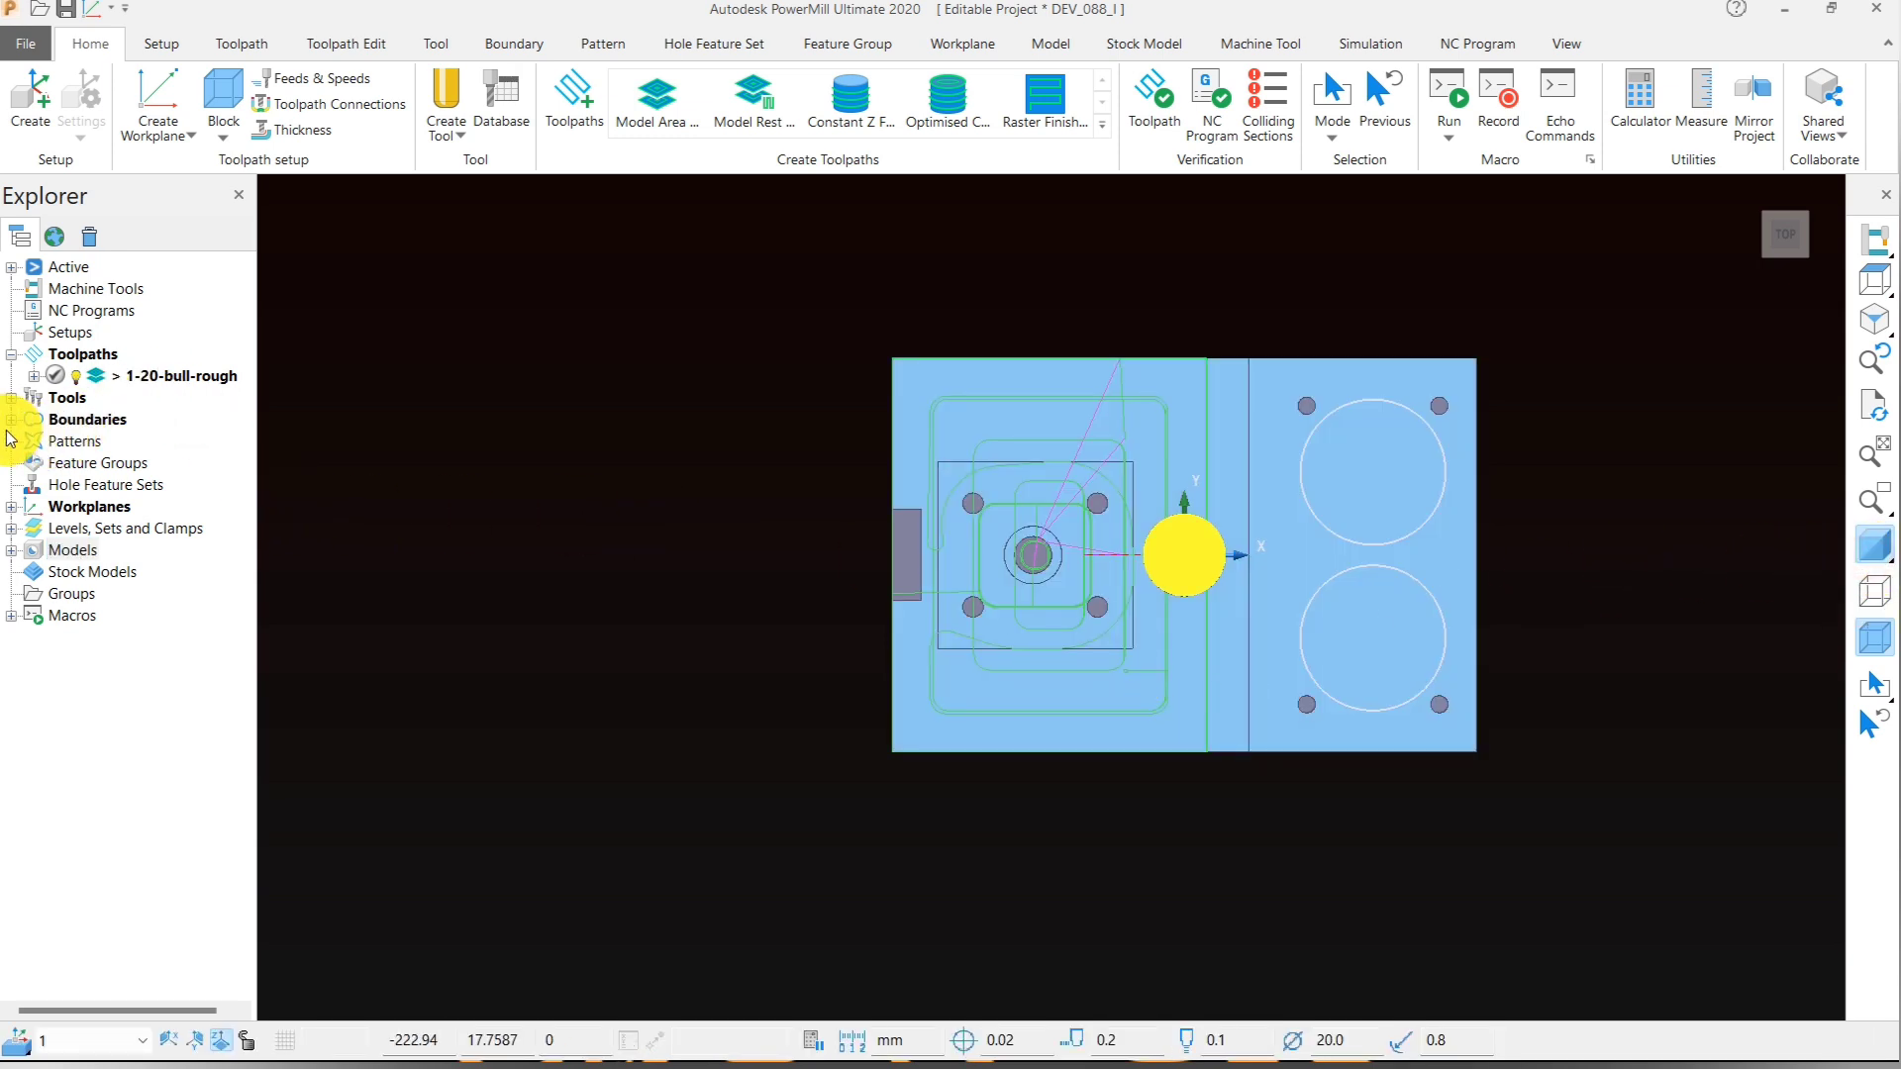
double_click(104, 421)
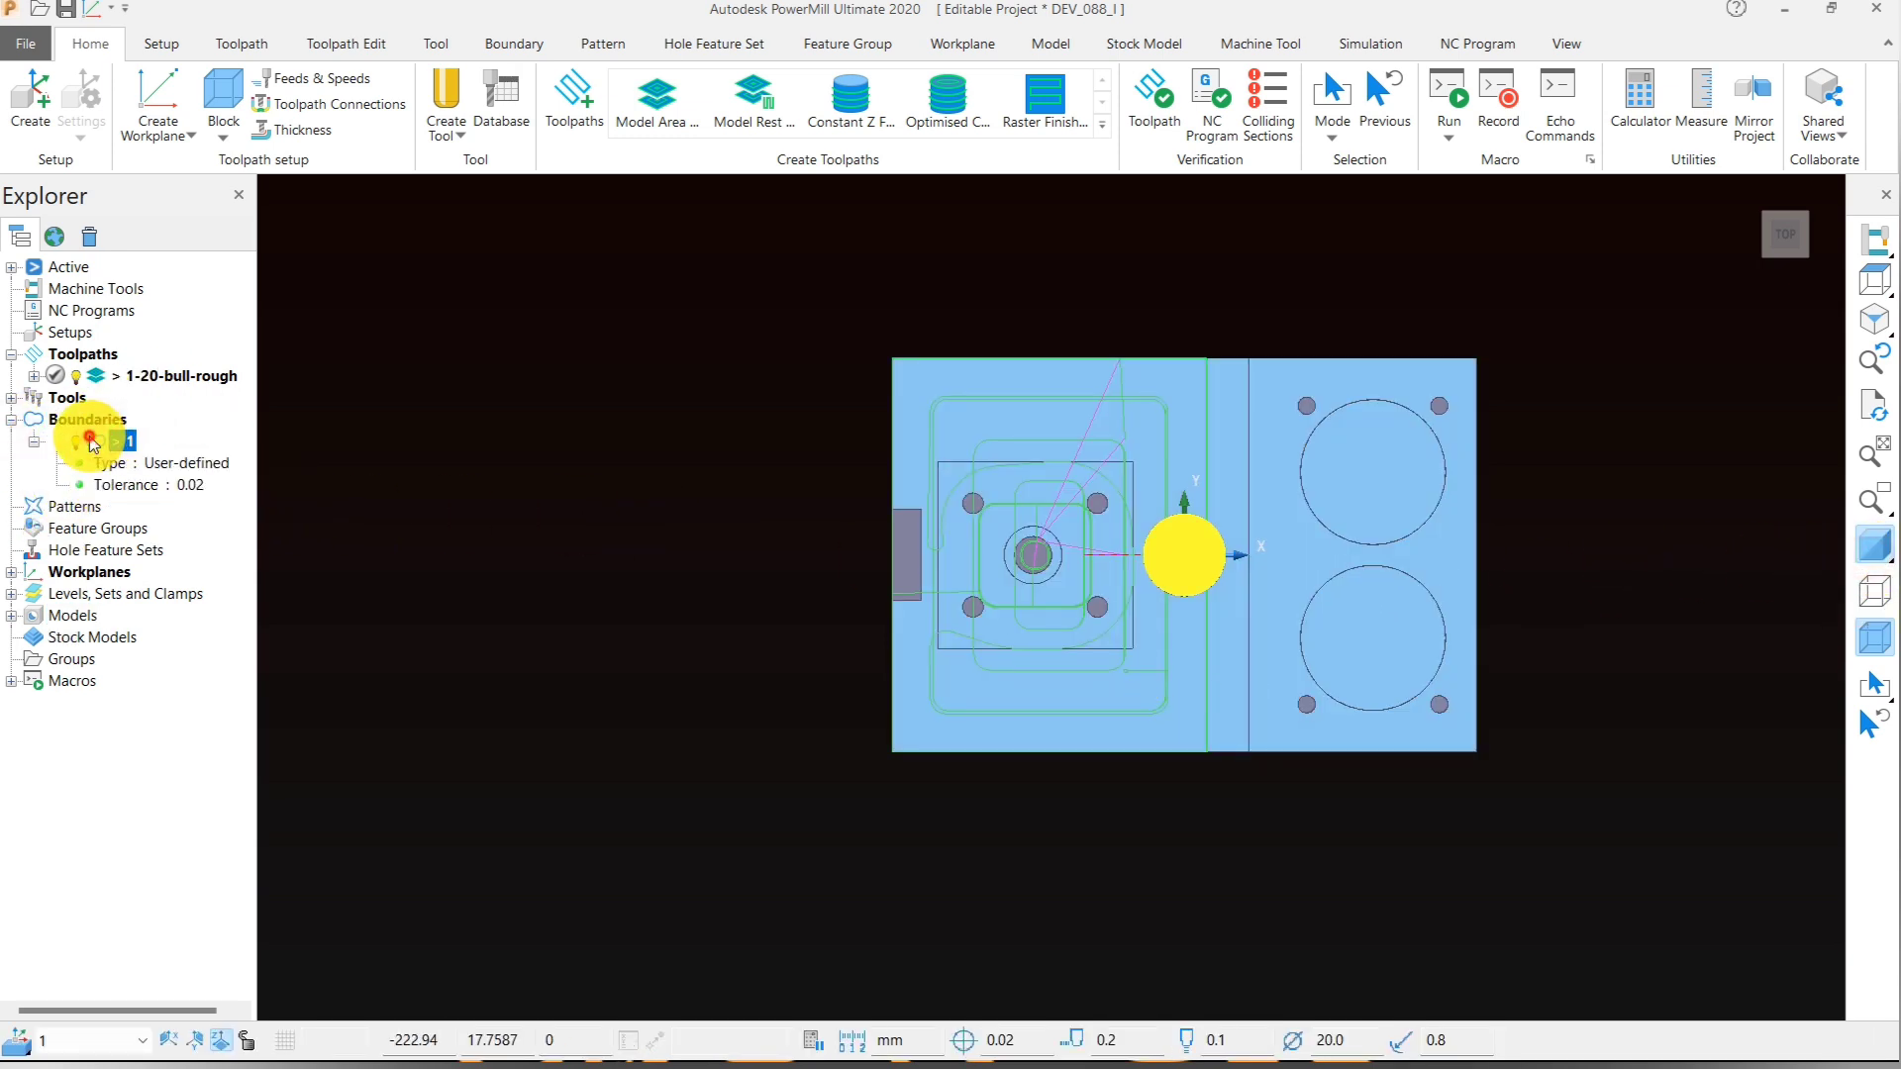
click(12, 418)
middle_drag(1245, 666, 1244, 472)
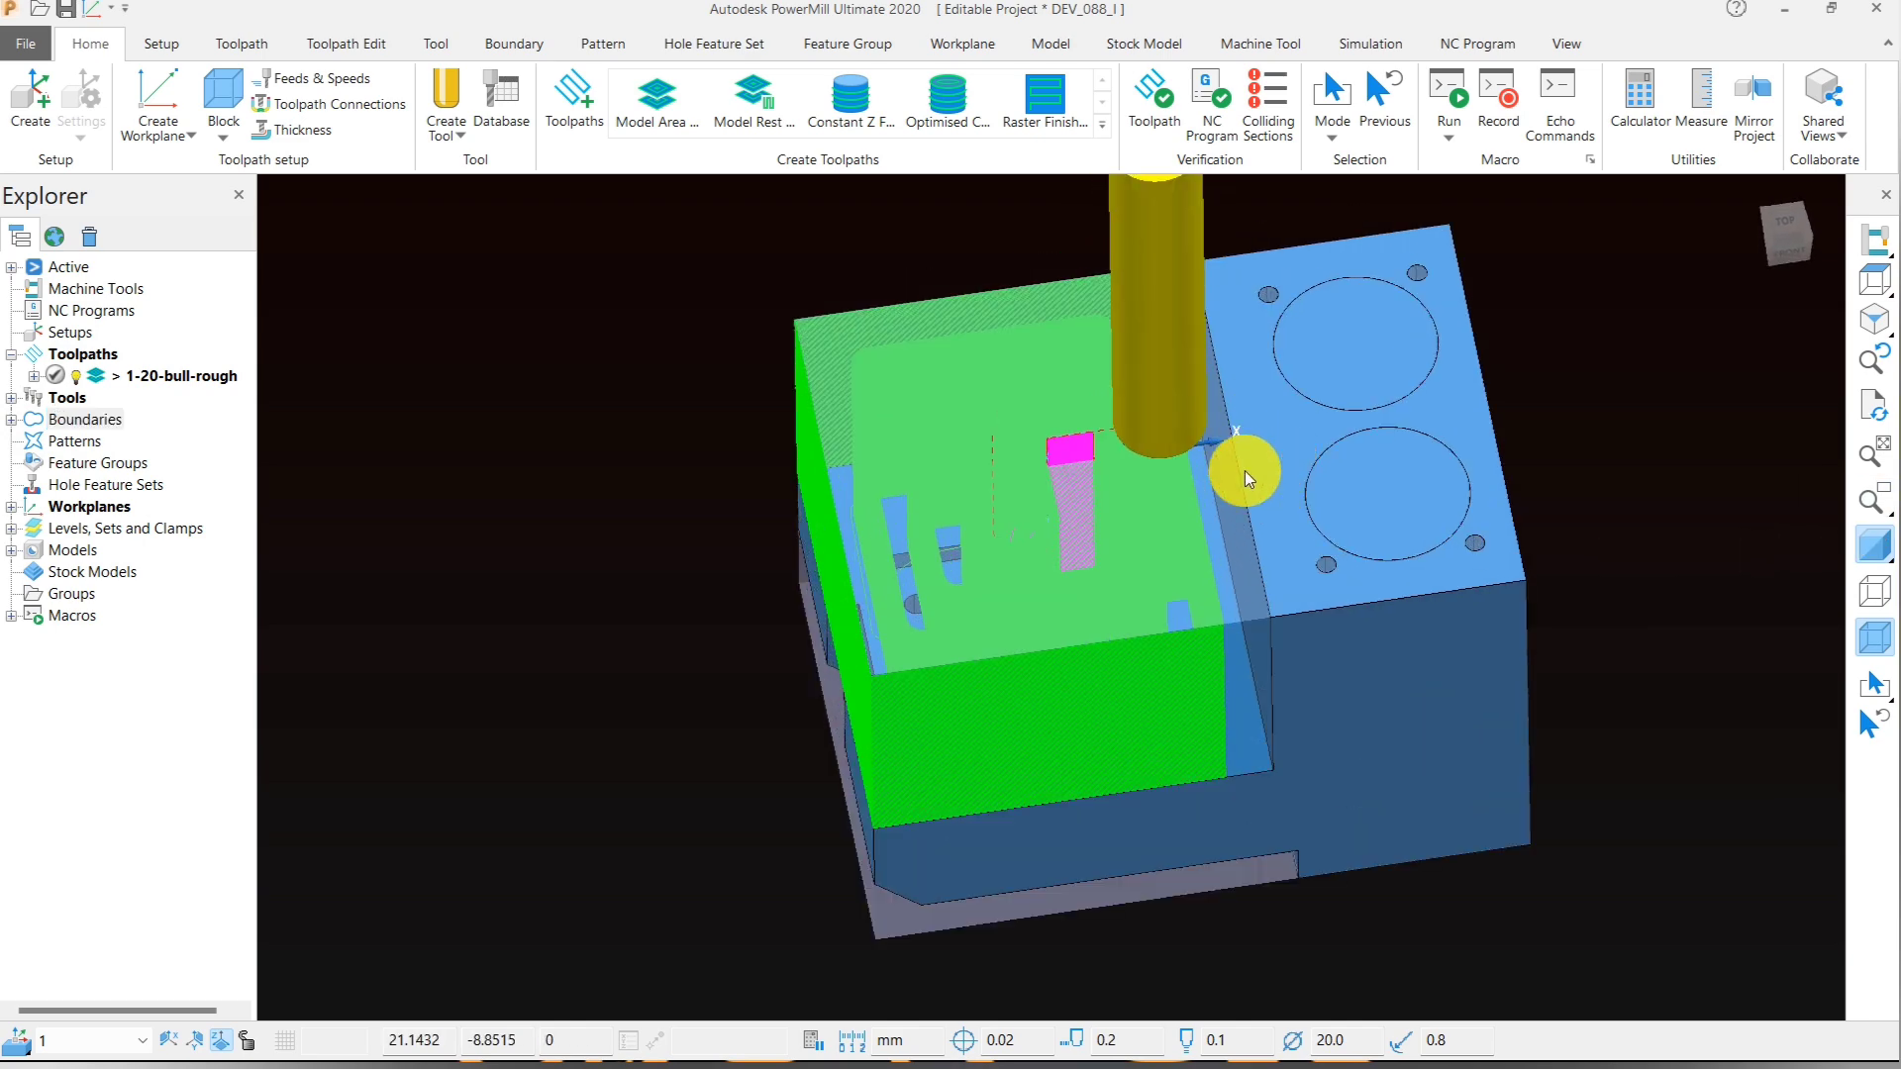
- Examine the 1-20-bull-rough toolpath over the capped model from above and at an angle
middle_drag(1216, 364, 1030, 382)
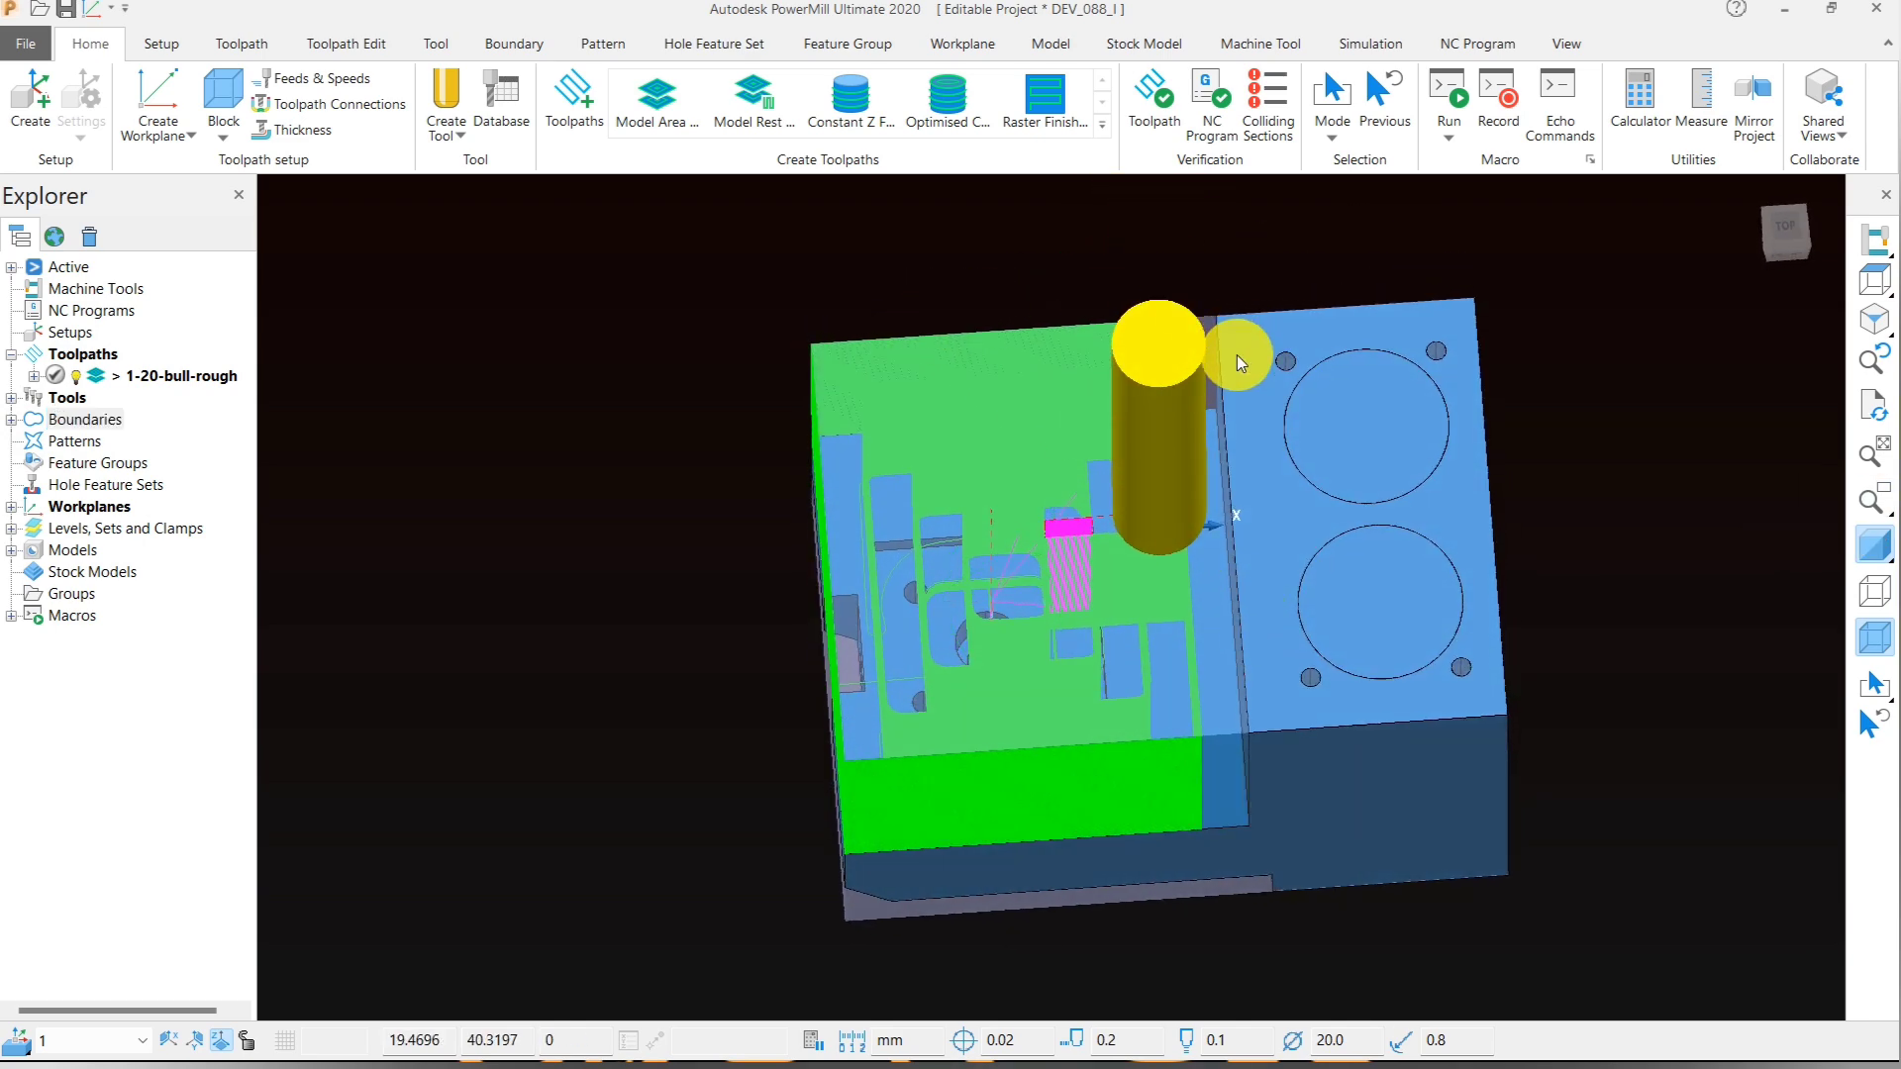
click(1873, 280)
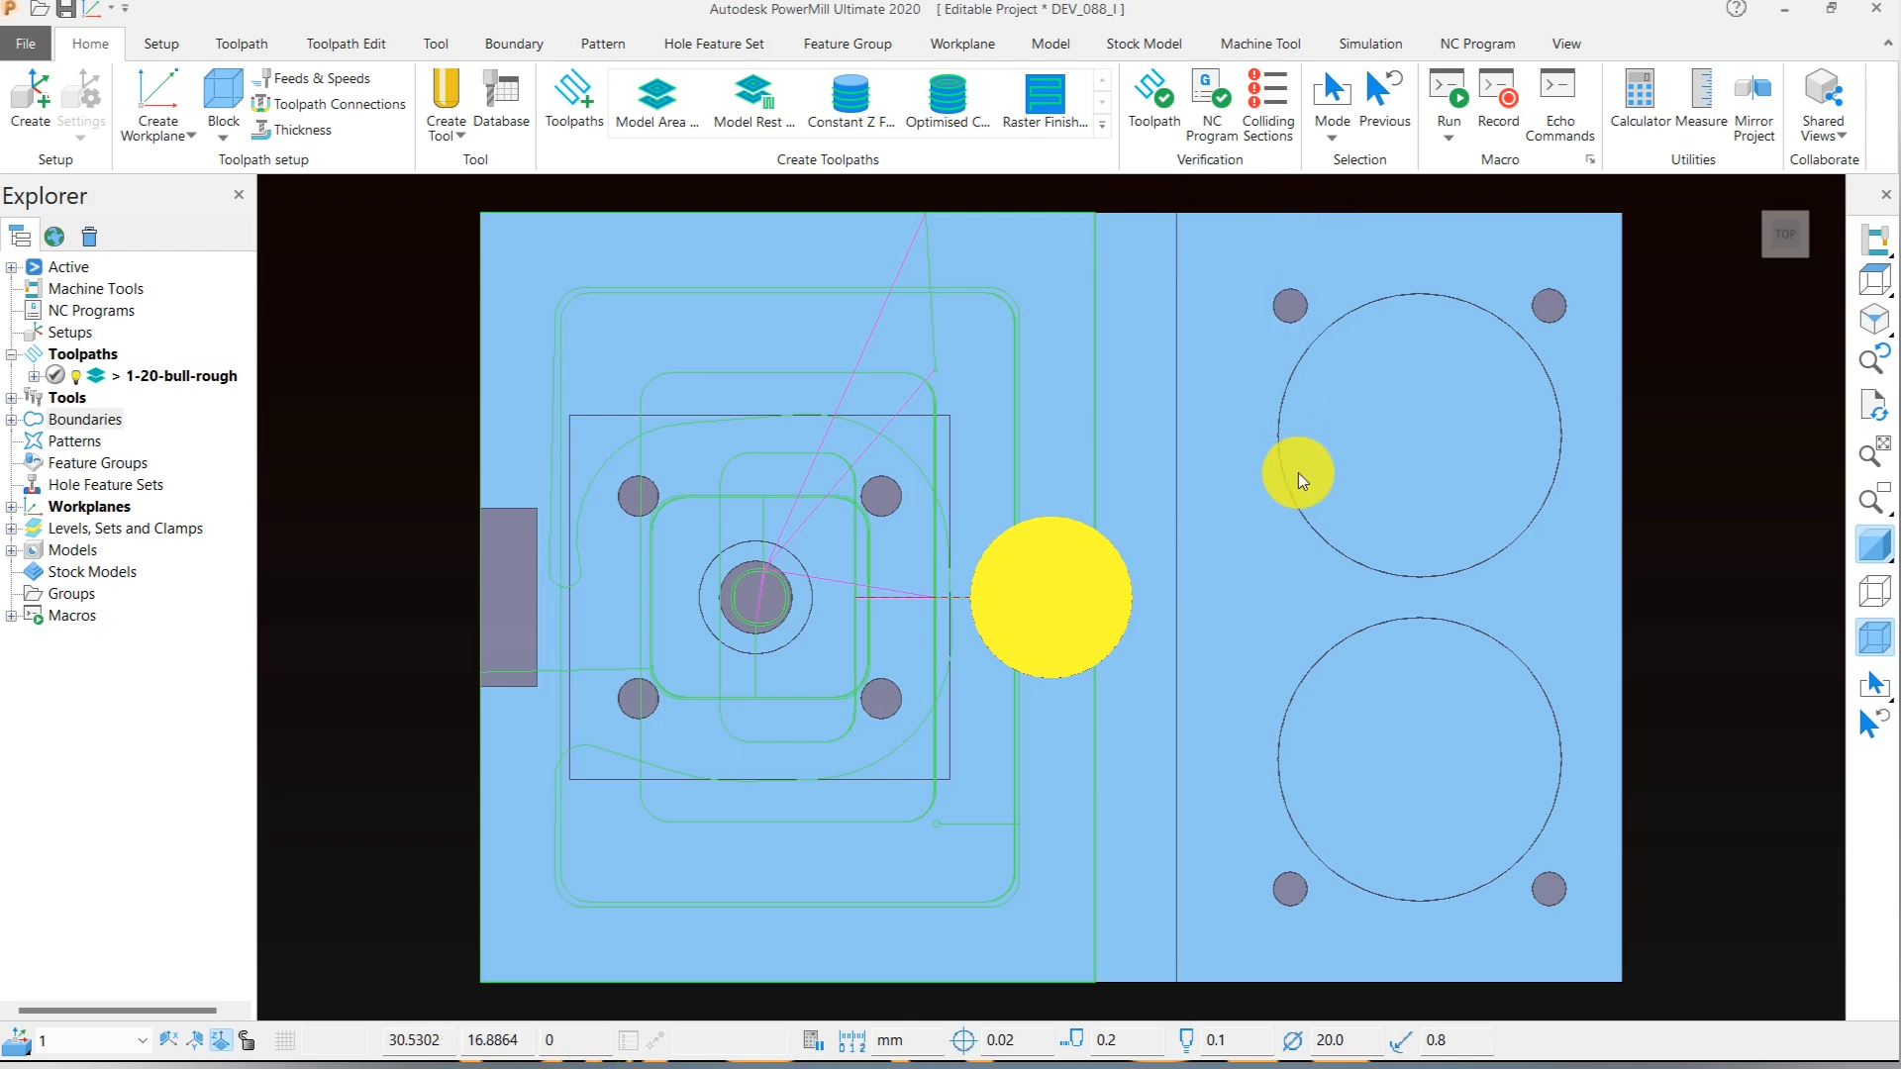
scroll(1298, 472, down, 2)
middle_drag(1182, 676, 1145, 606)
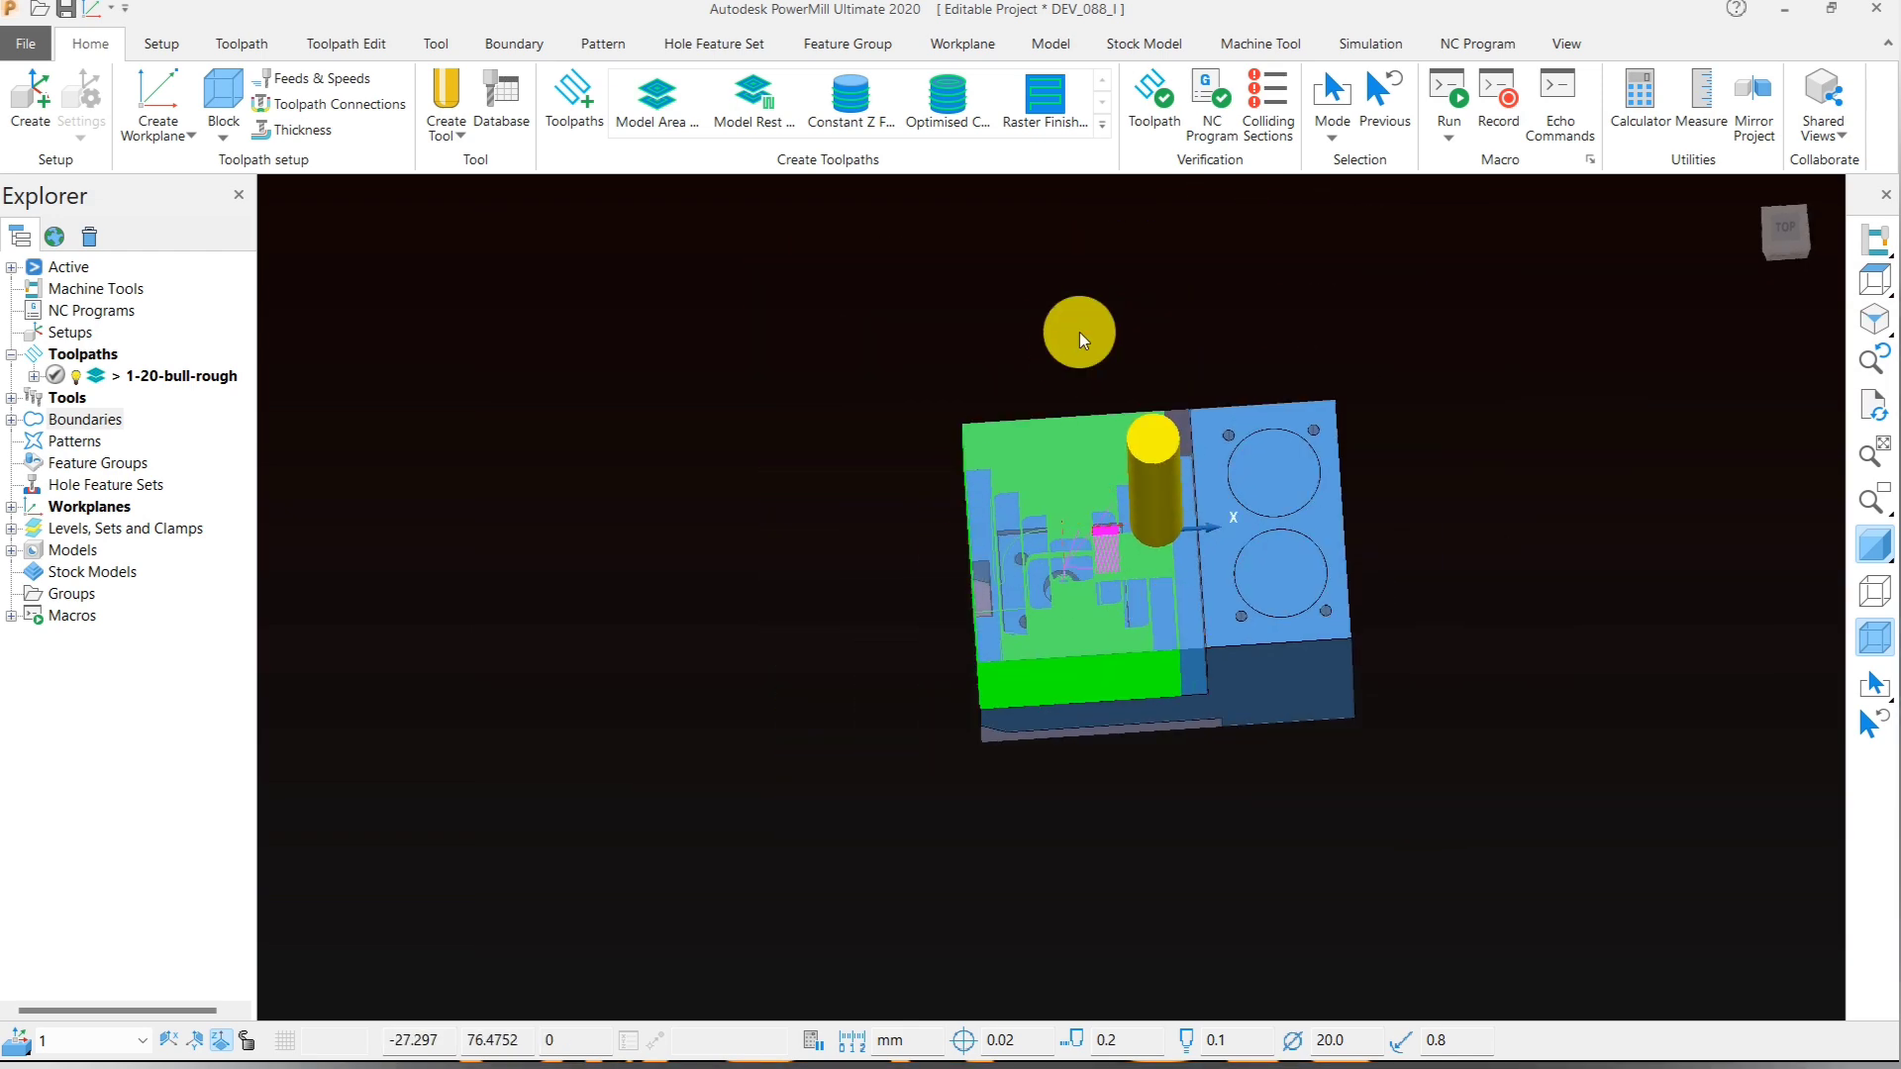
click(1876, 280)
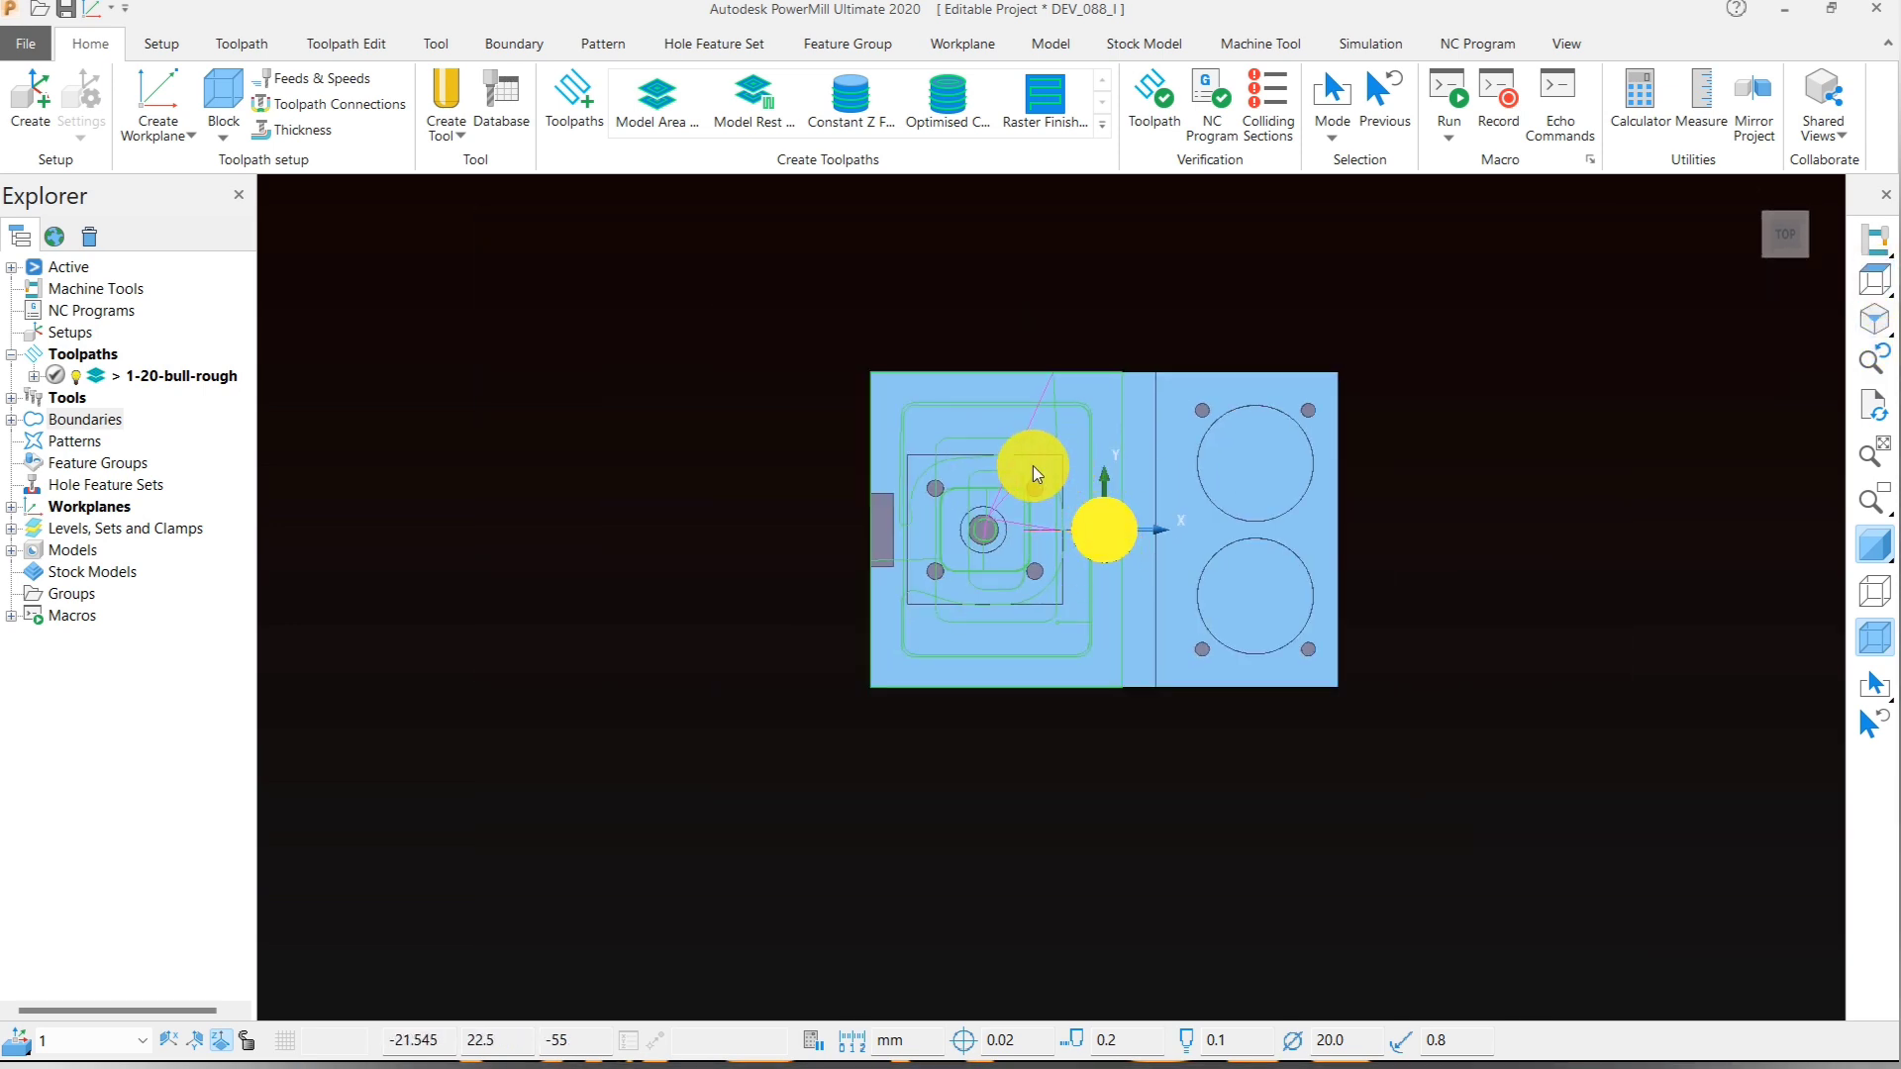
middle_drag(1232, 661, 971, 608)
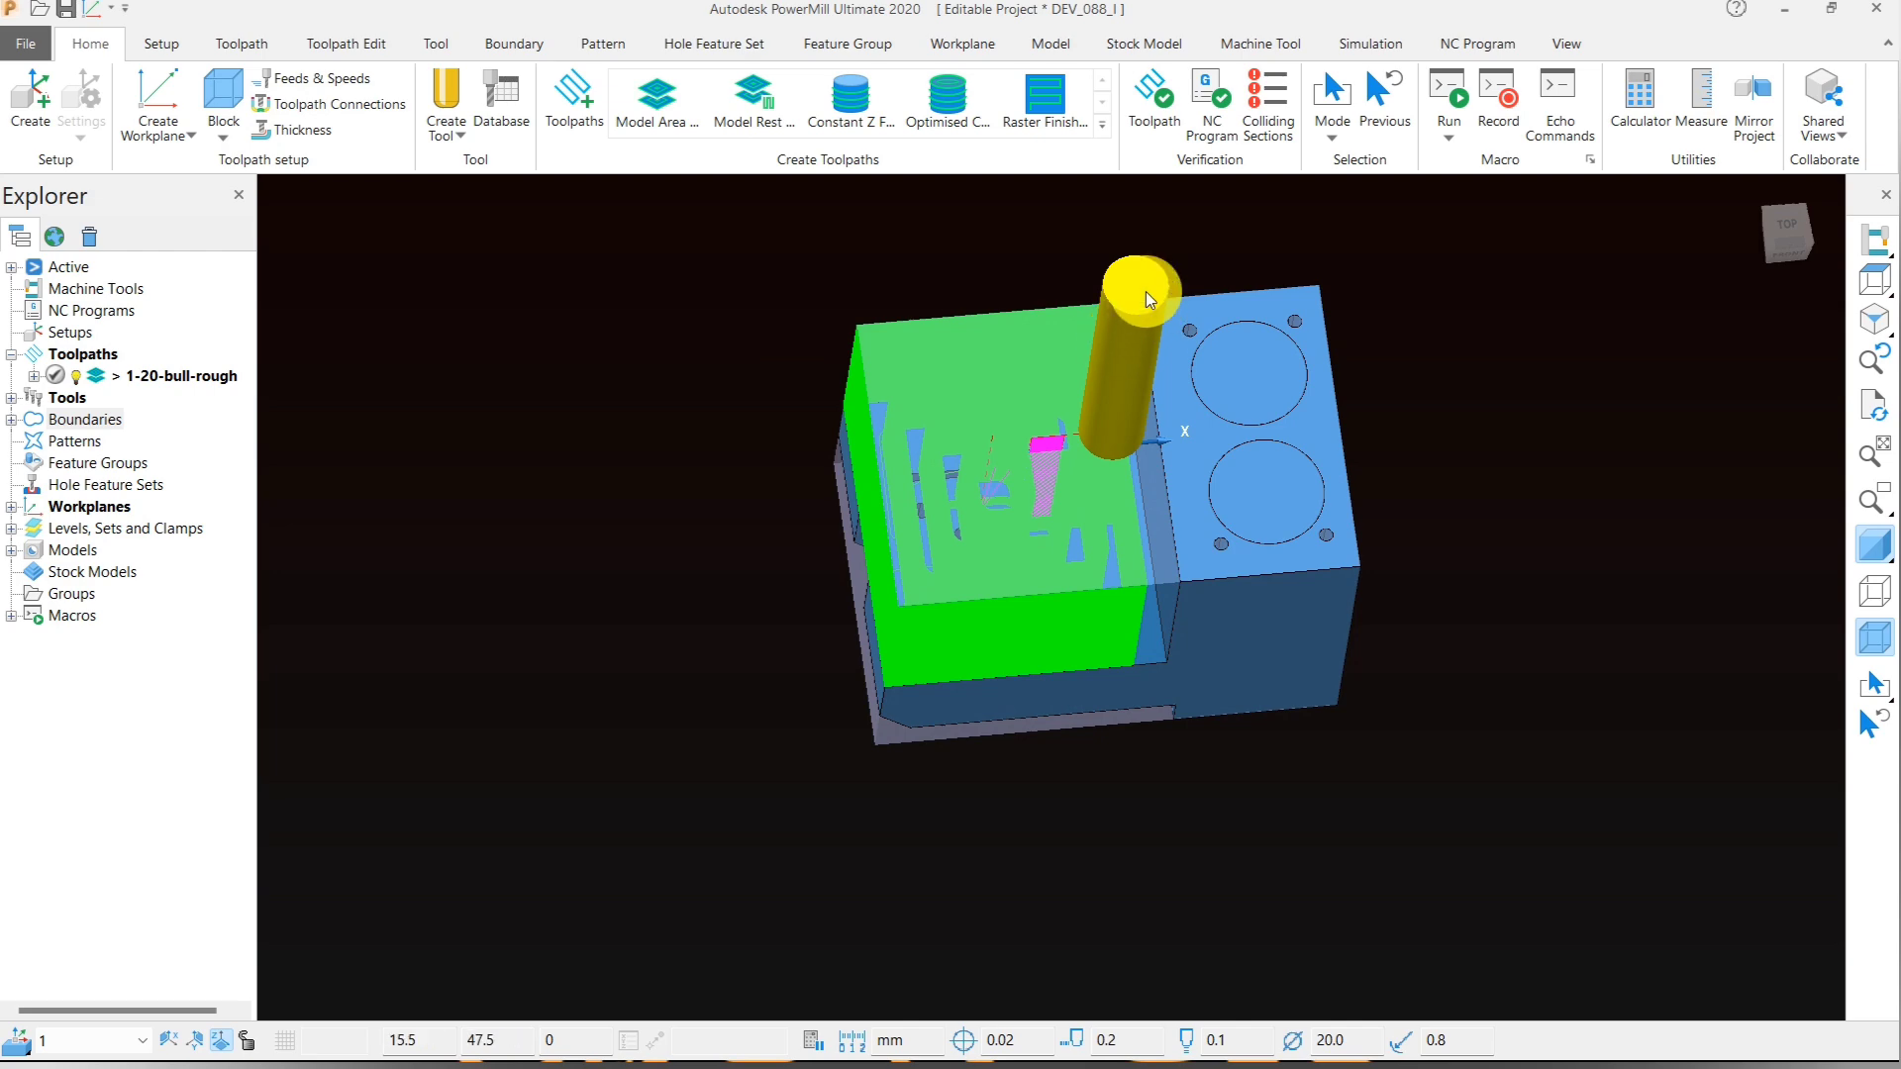
click(1865, 288)
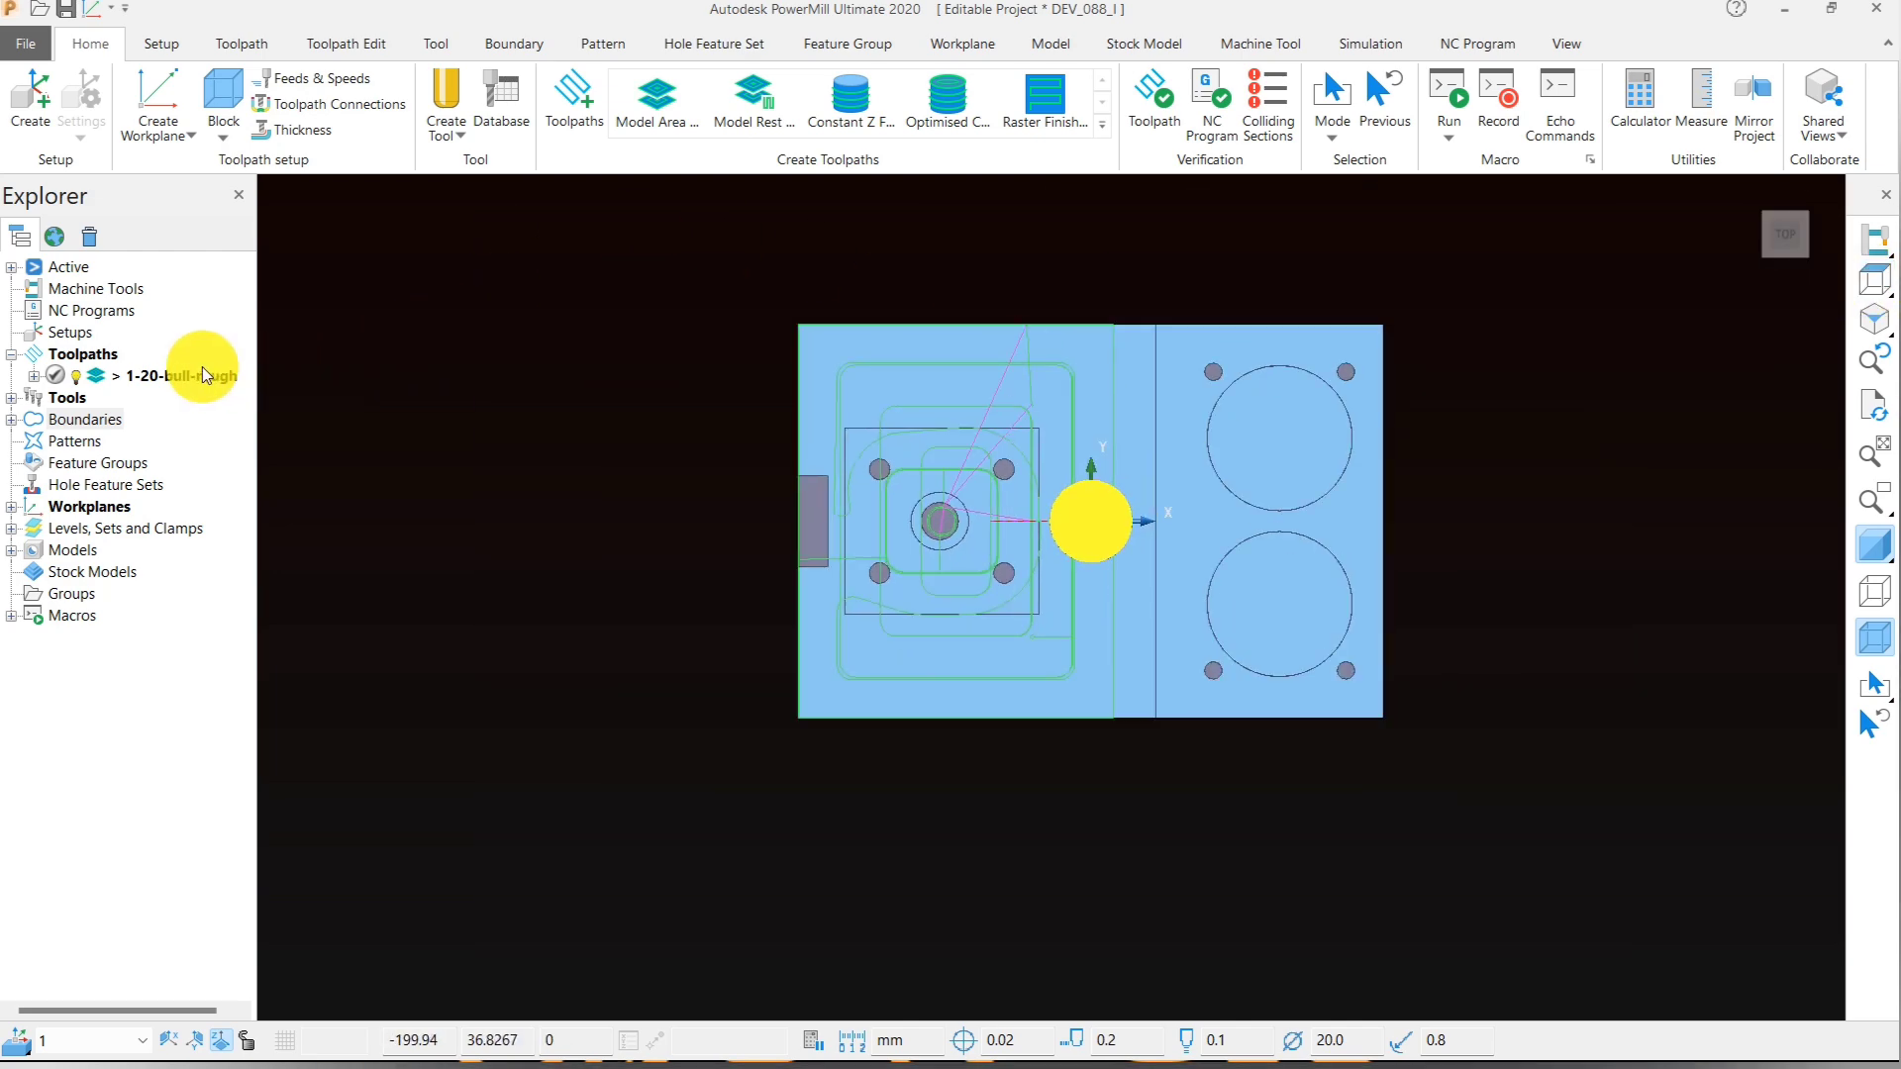
- Reopen the 1-20-bull-rough toolpath for editing and recalculate its box block from the model with a 3.0 mm expansion
right_click(204, 374)
click(254, 332)
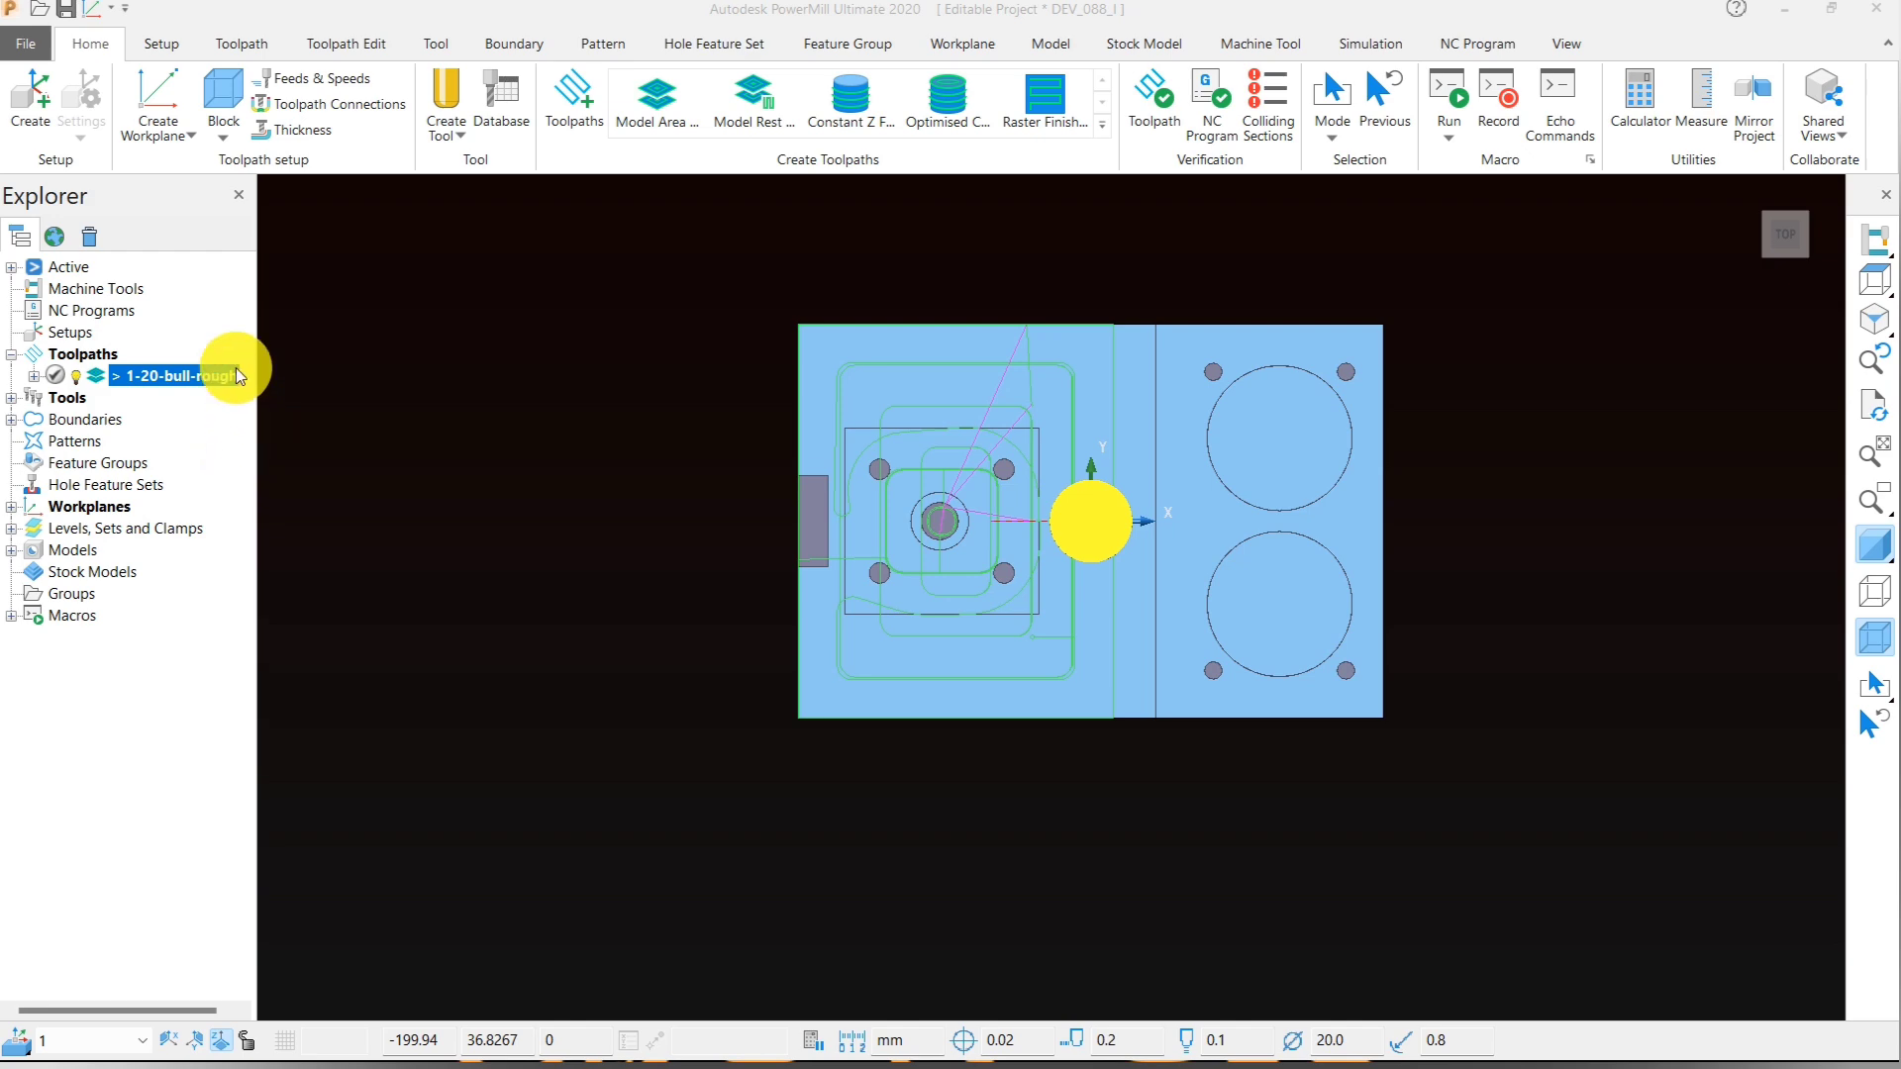
click(323, 62)
click(356, 135)
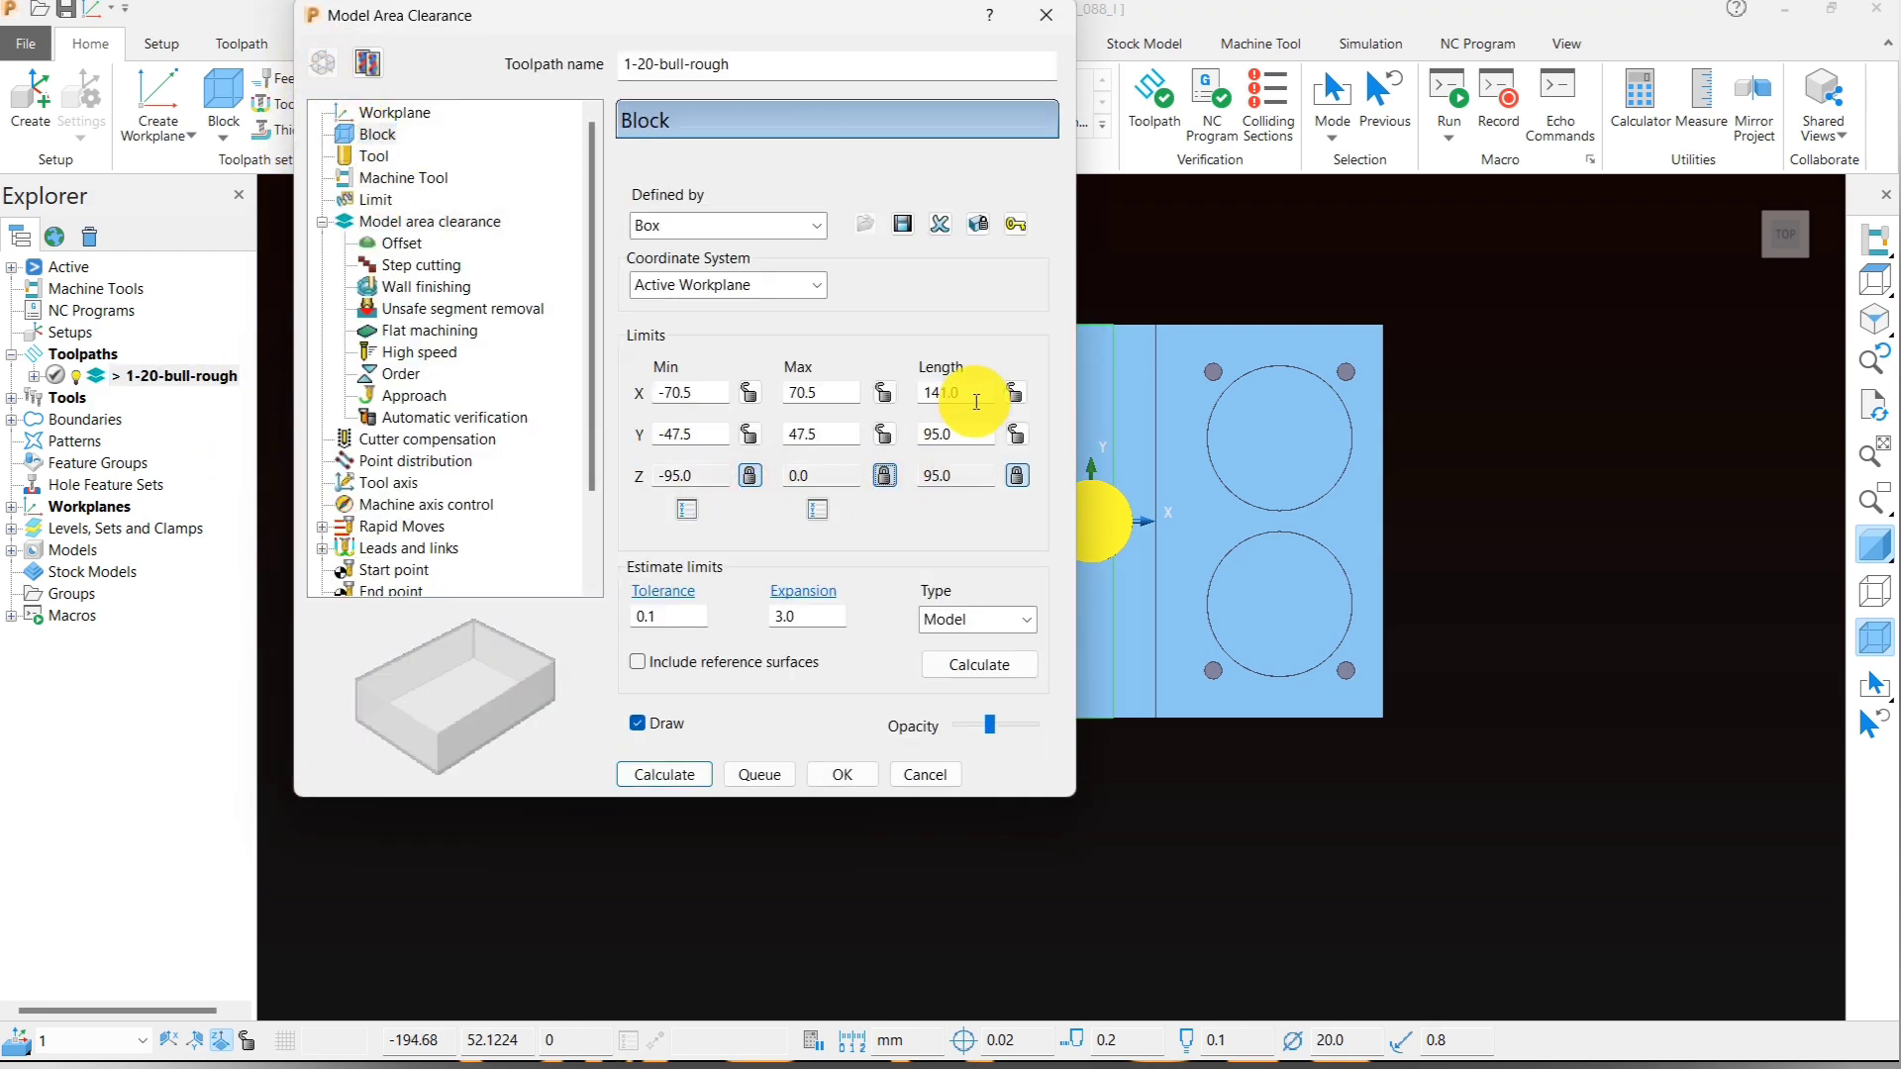
scroll(1528, 423, down, 2)
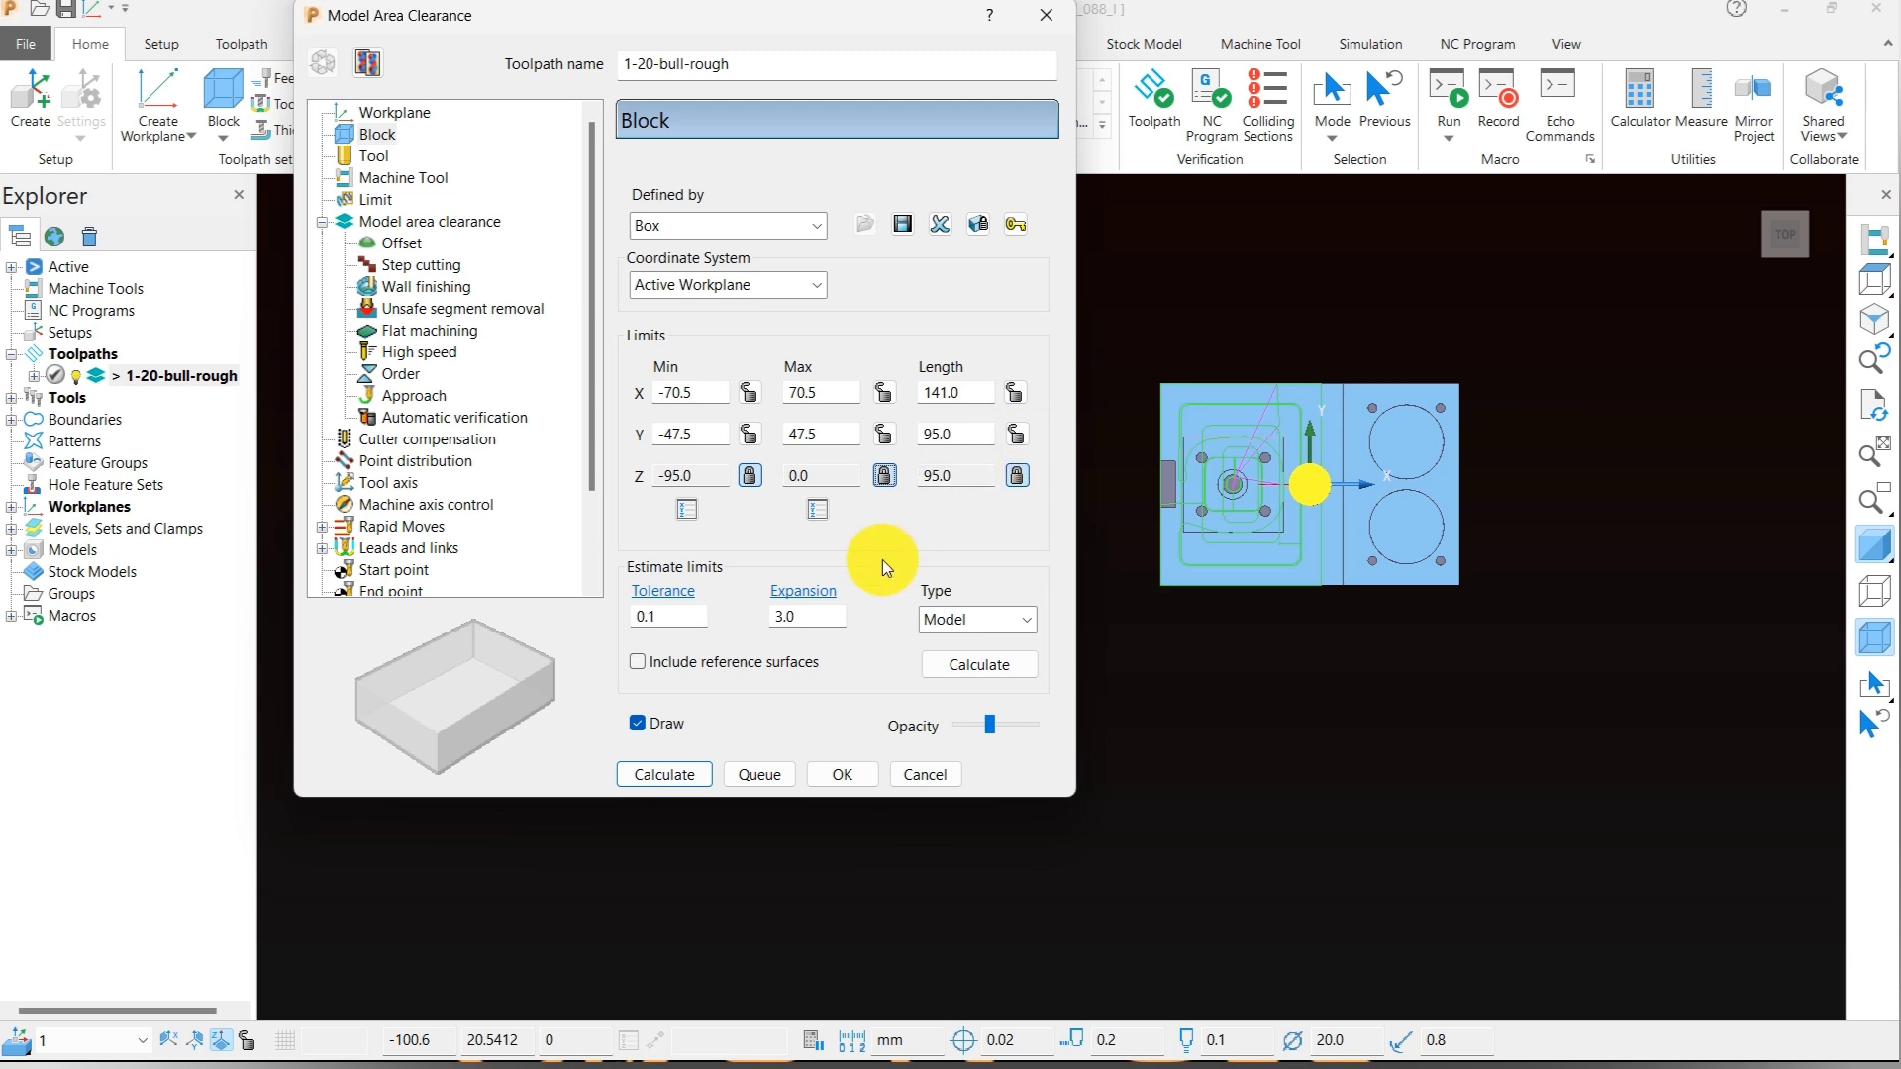
click(972, 663)
double_click(971, 395)
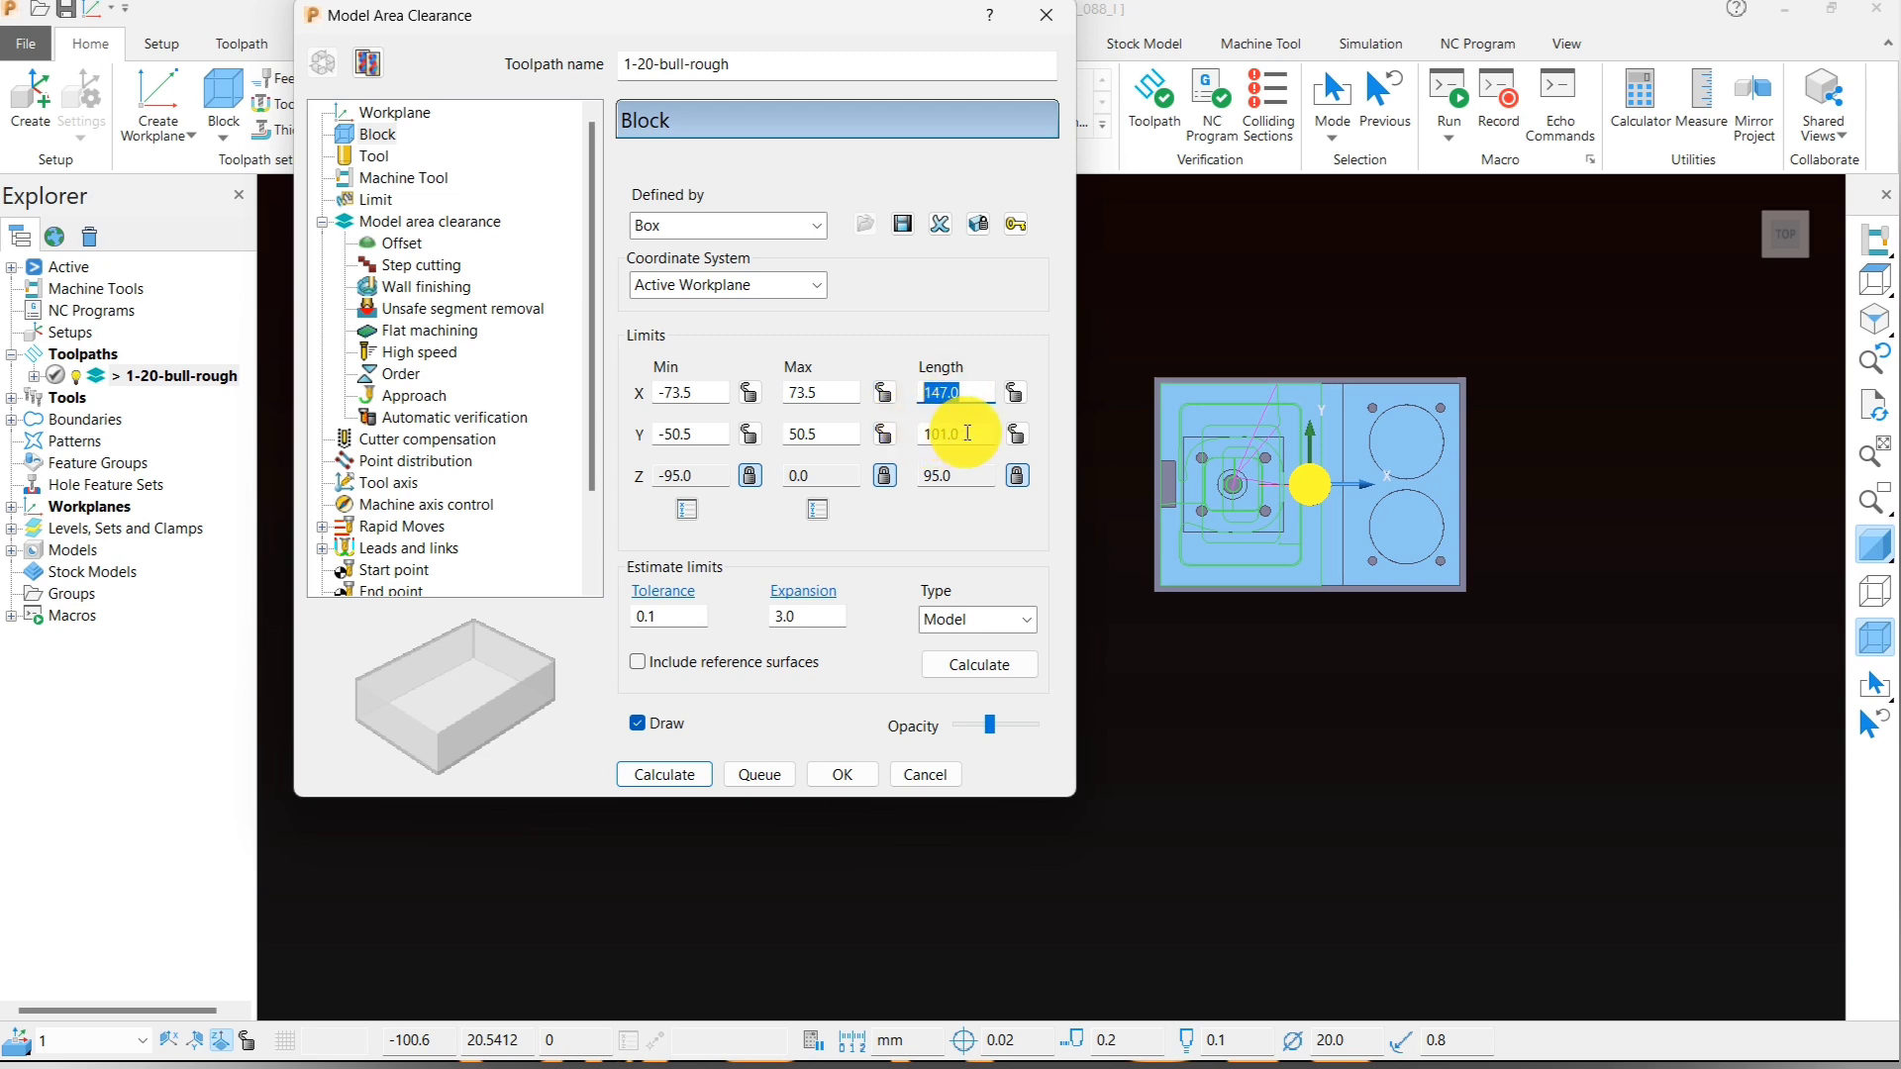
double_click(804, 615)
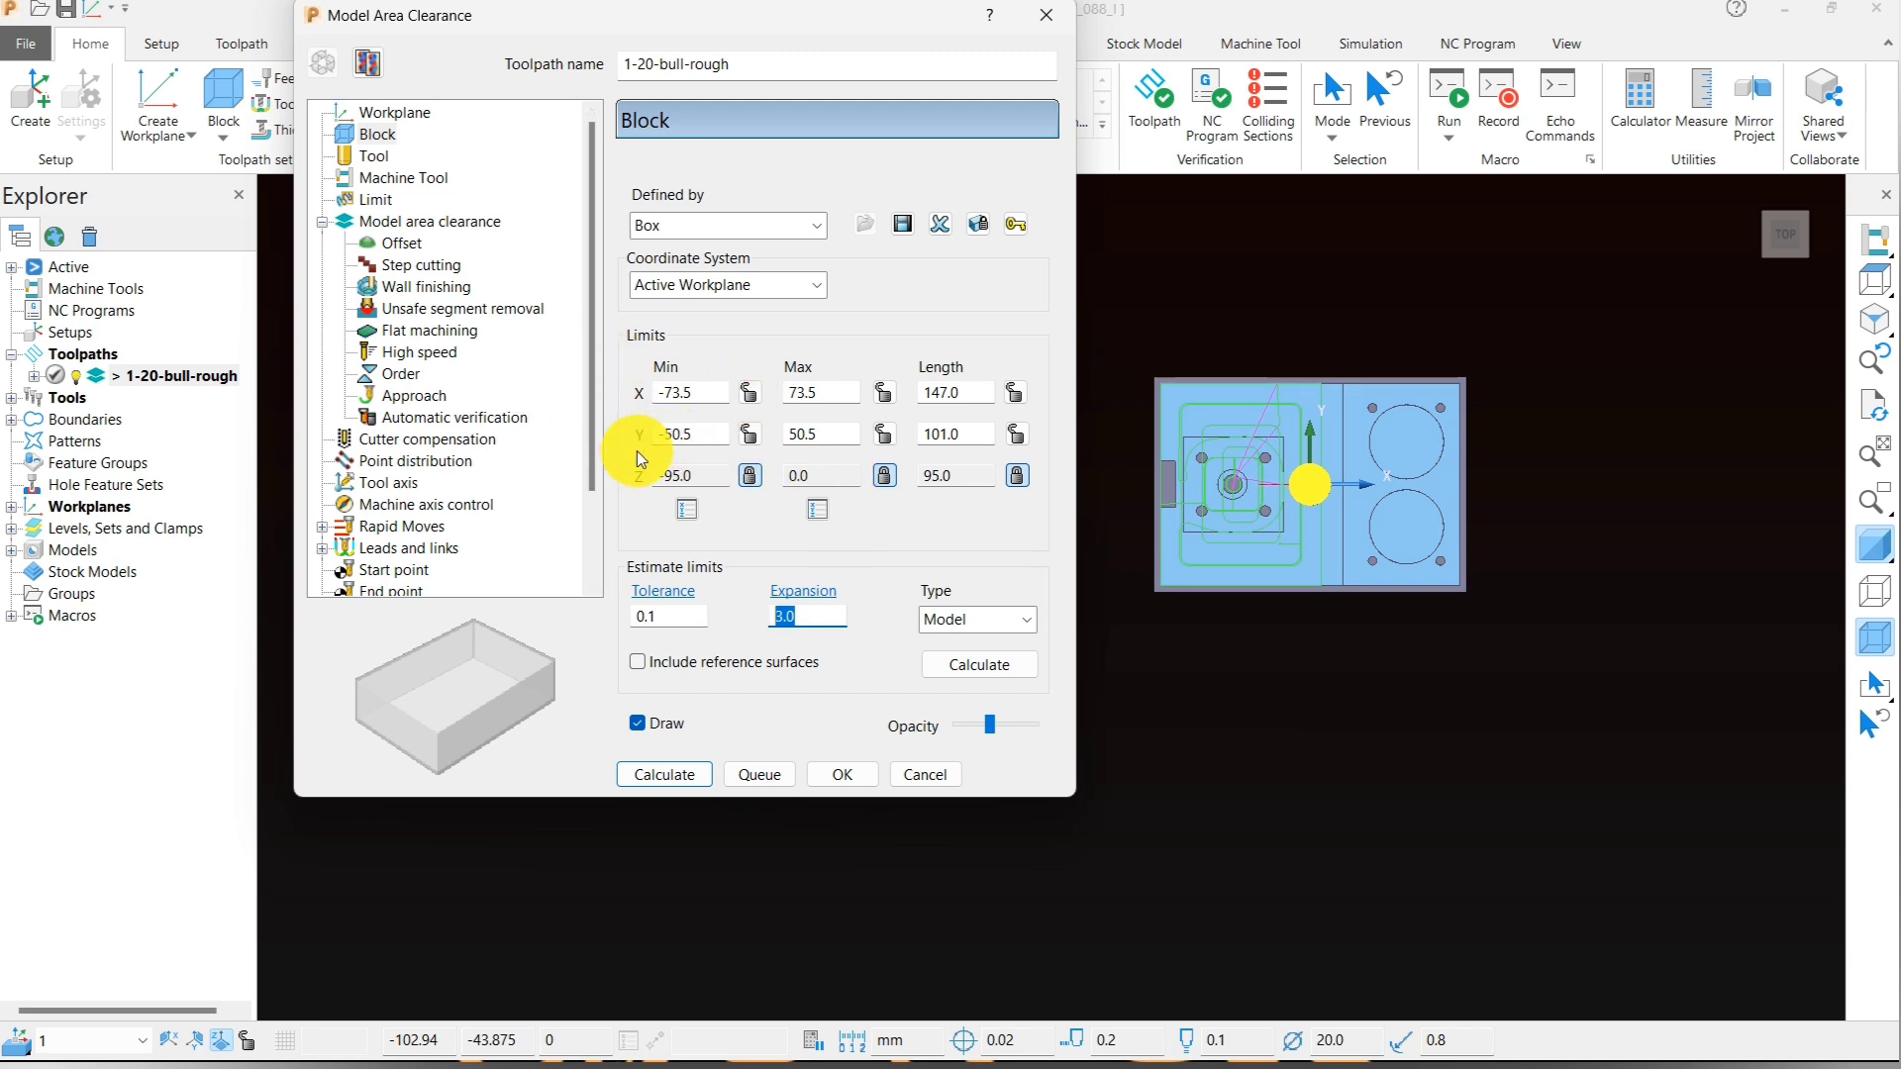
- Set the block limit to allow the tool outside the block, and recalculate the 1-20-bull-rough toolpath
click(410, 398)
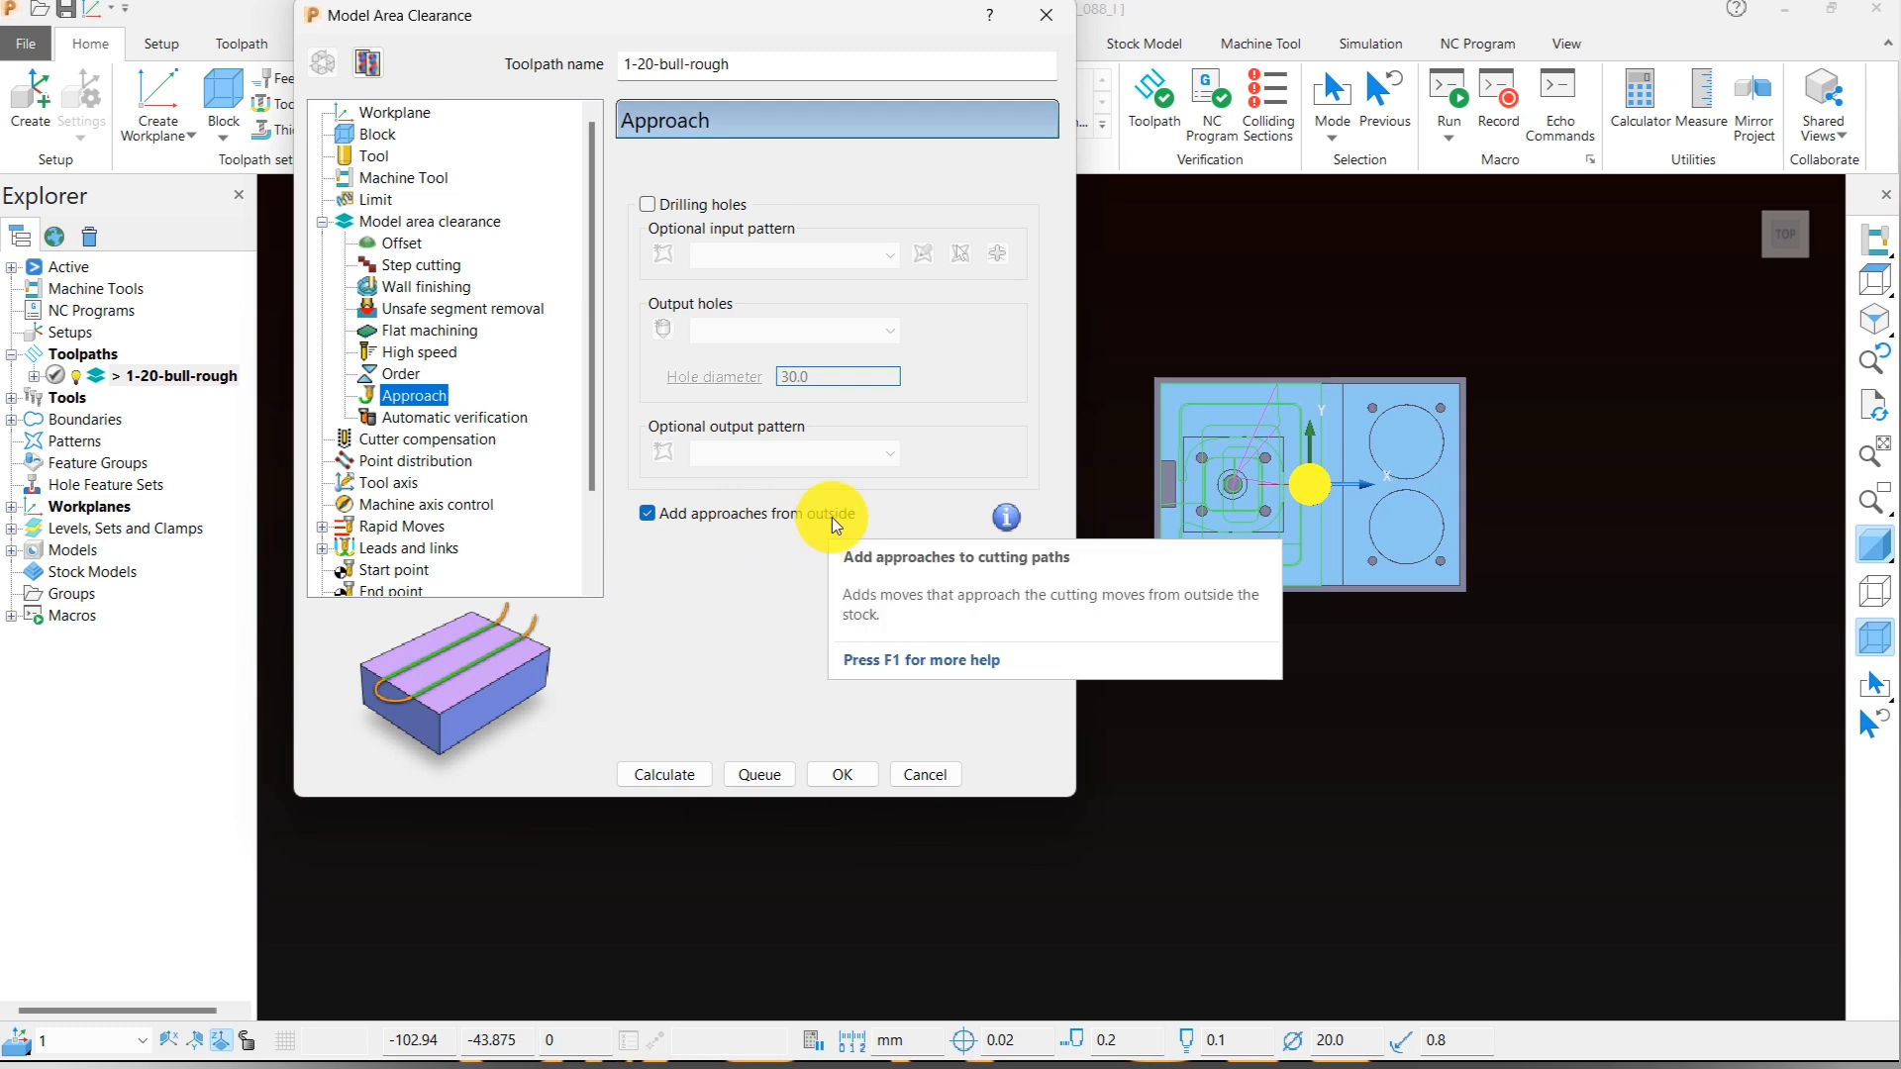
click(376, 200)
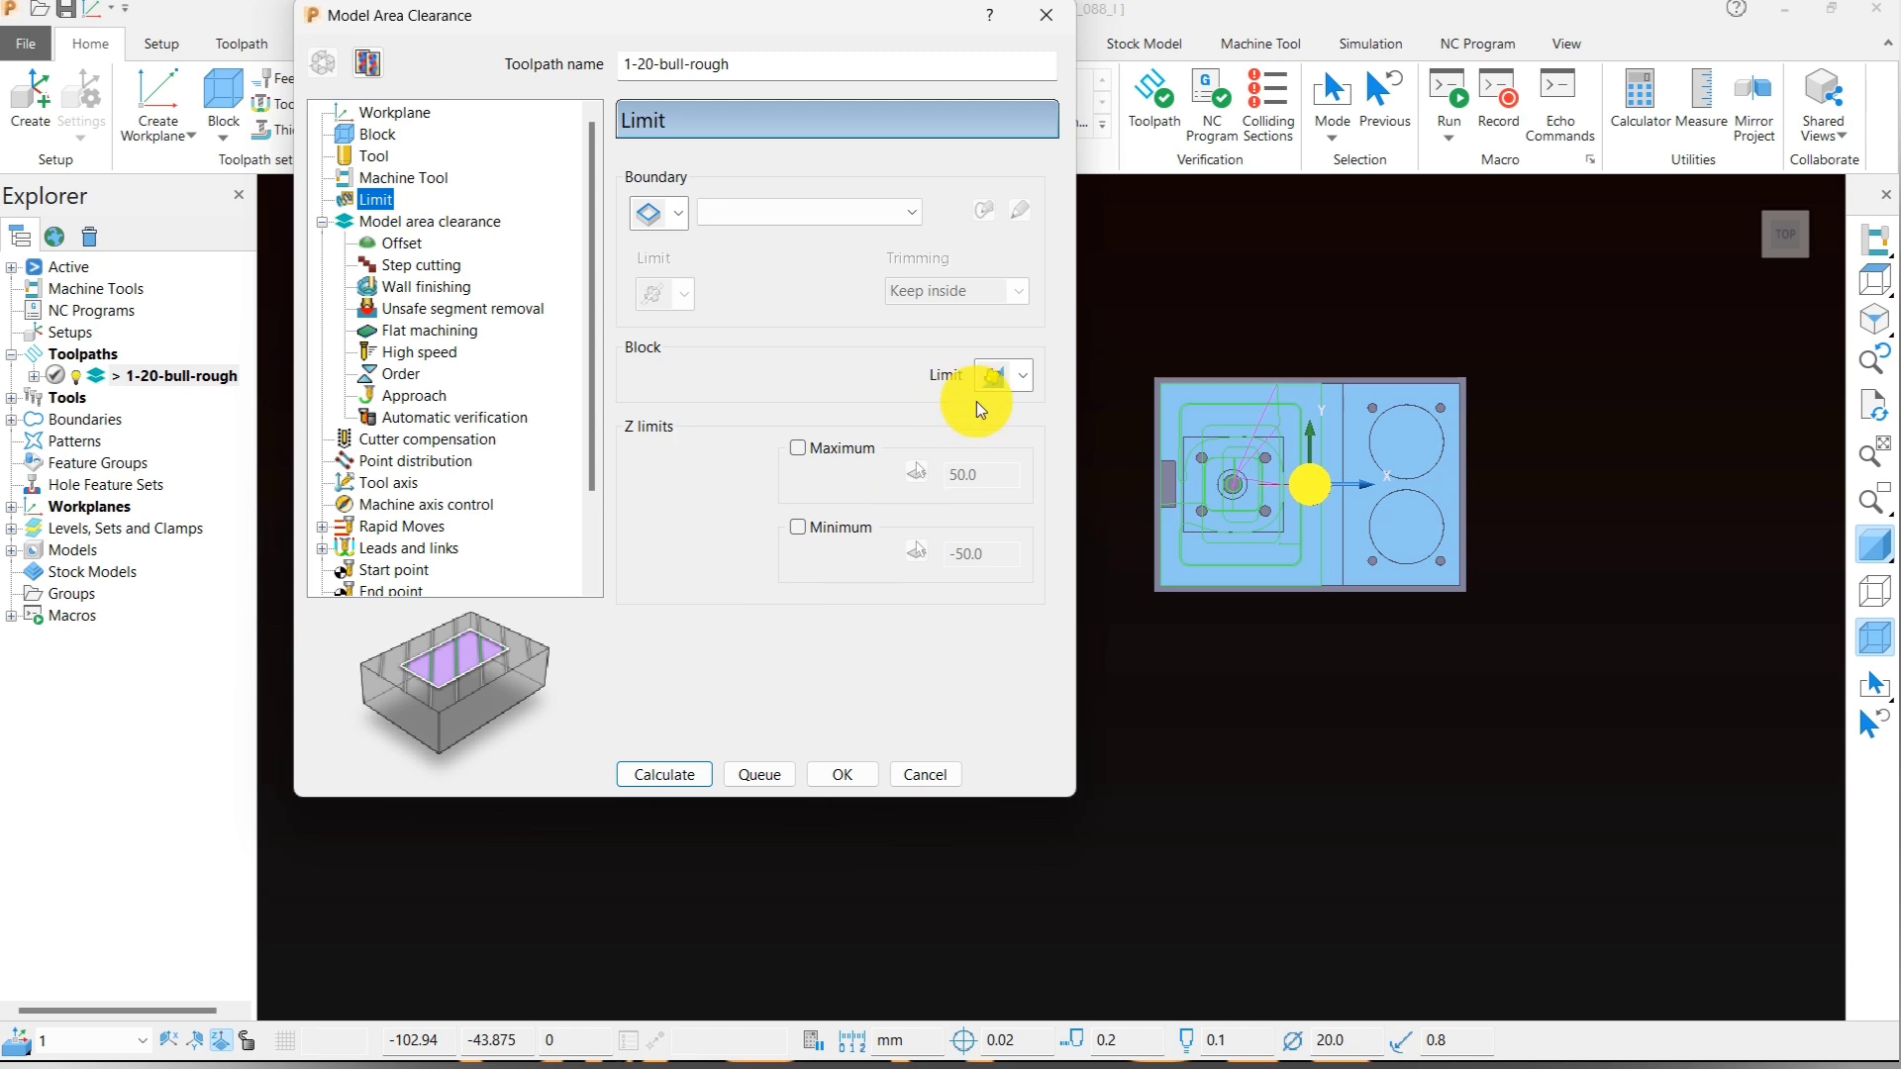
click(1003, 438)
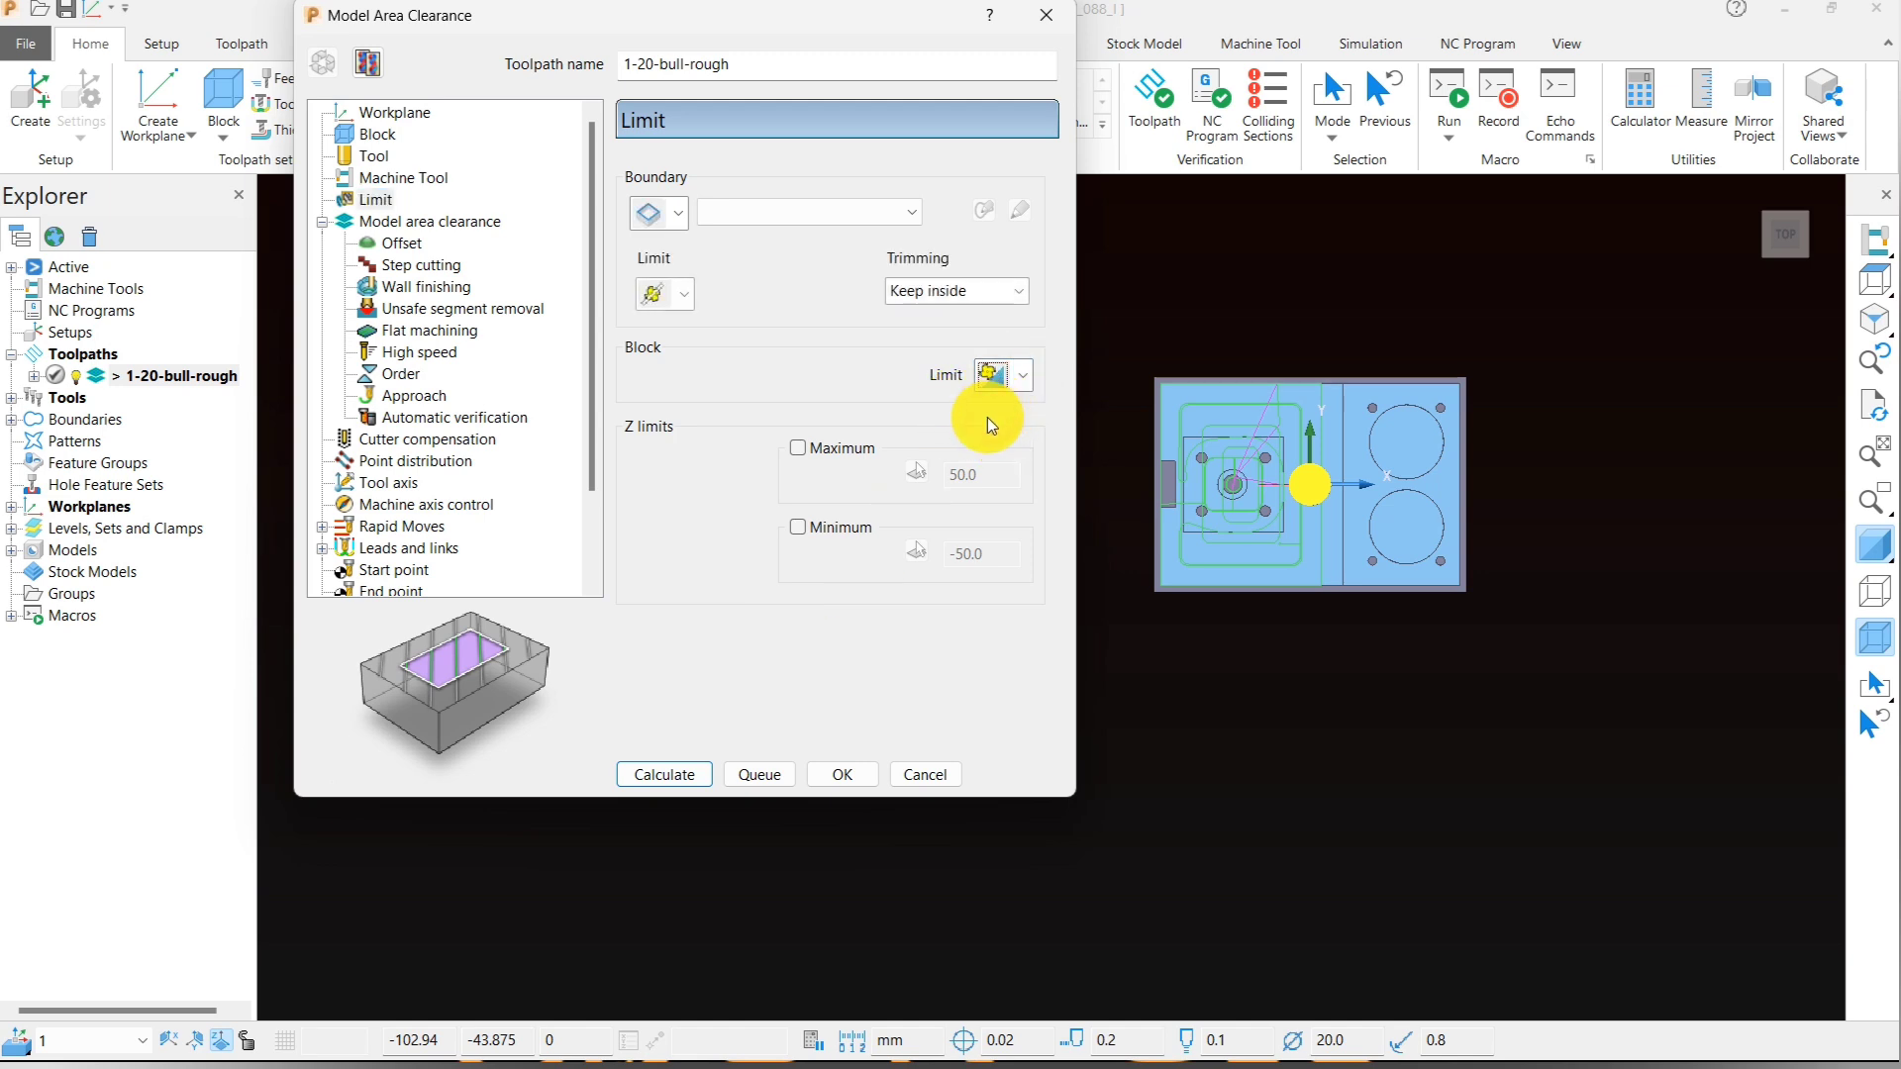
click(663, 773)
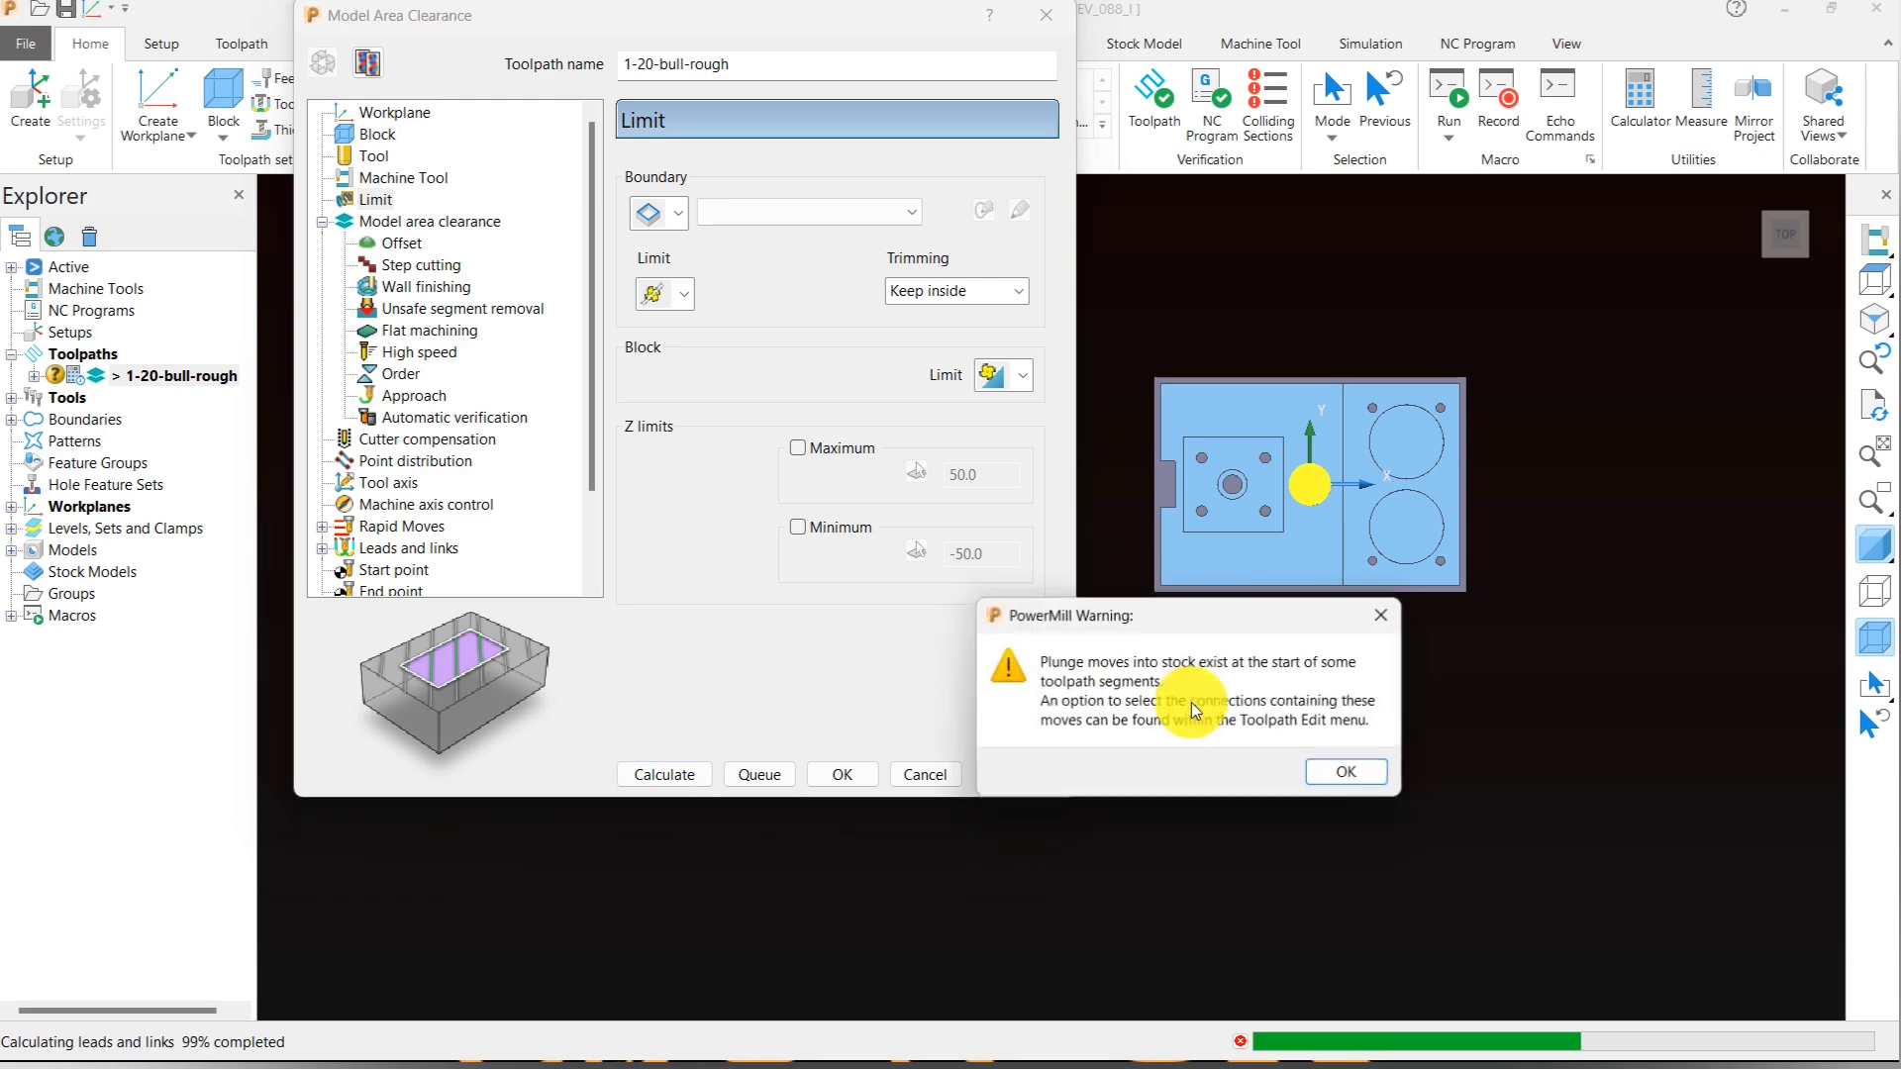
click(1333, 769)
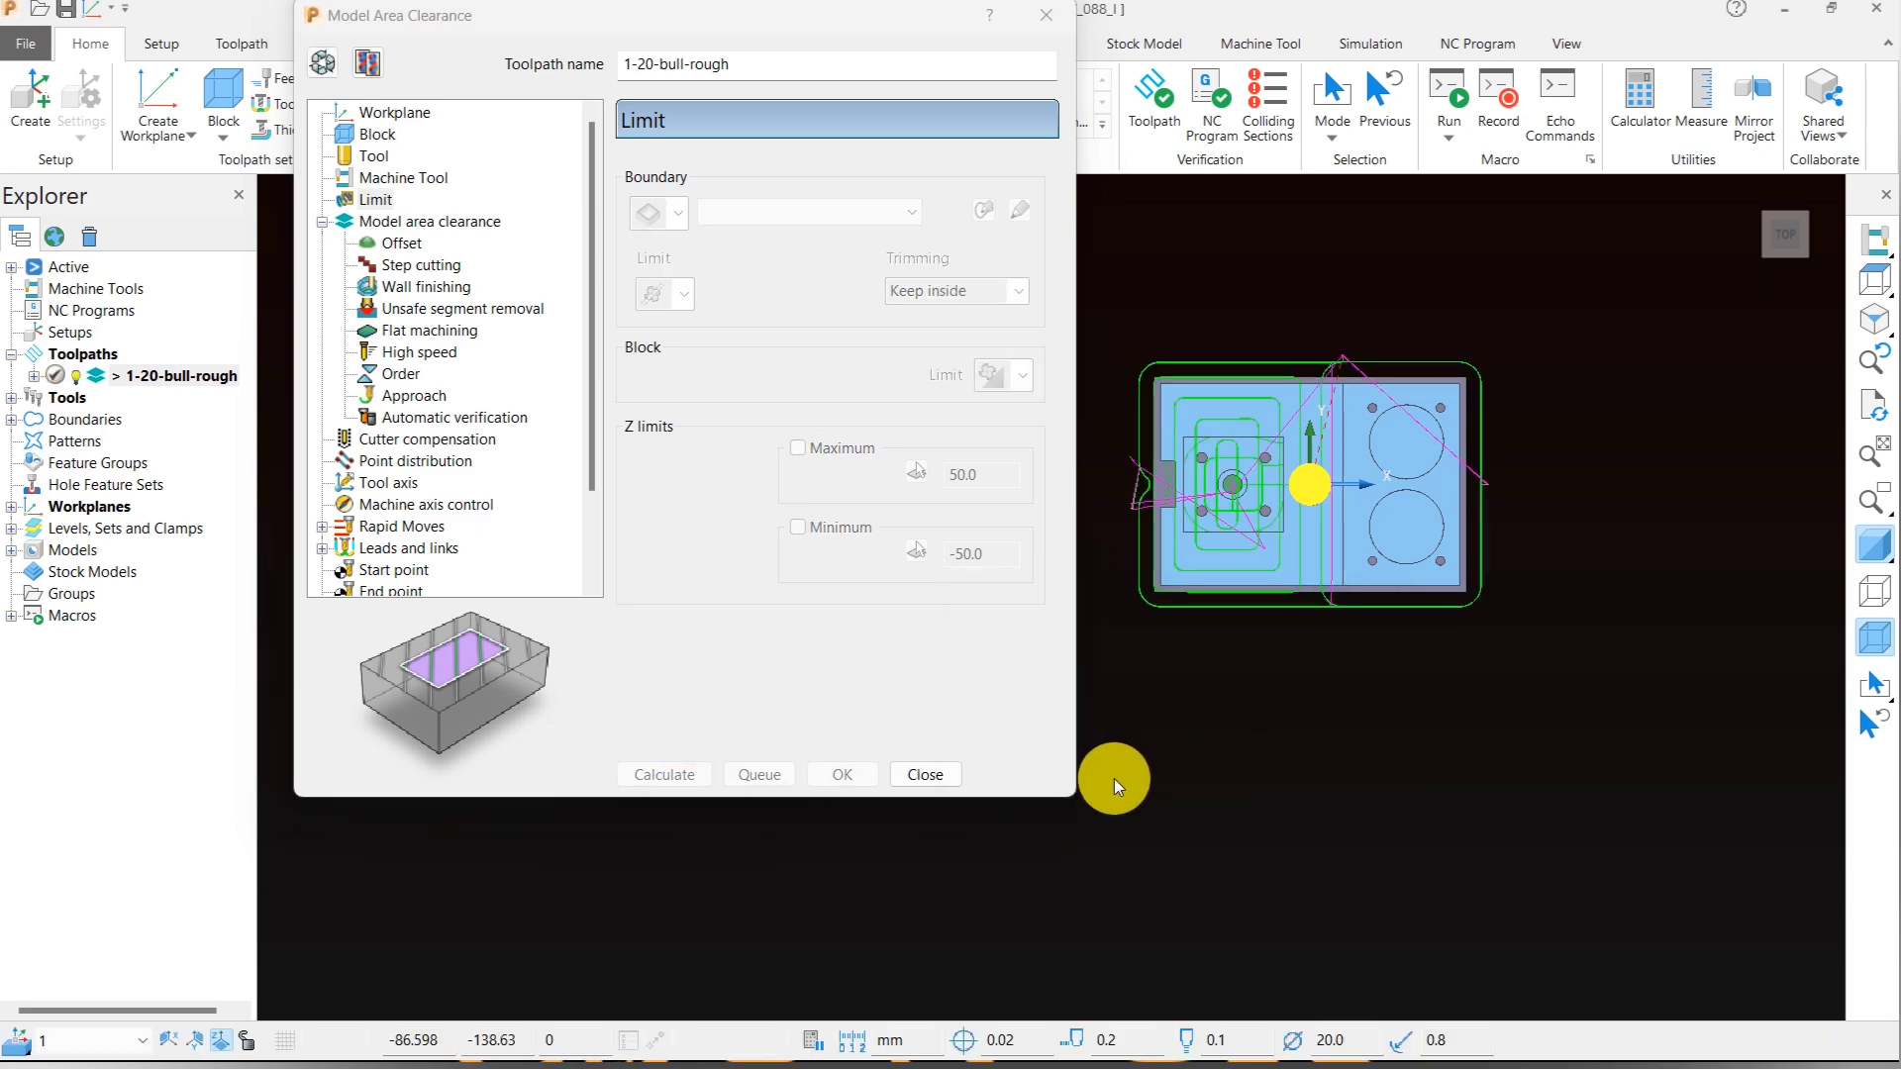
click(924, 774)
- Change the toolpath's start point to First point safe and apply the toolpath connections
middle_drag(1056, 743, 1244, 685)
scroll(1295, 222, up, 4)
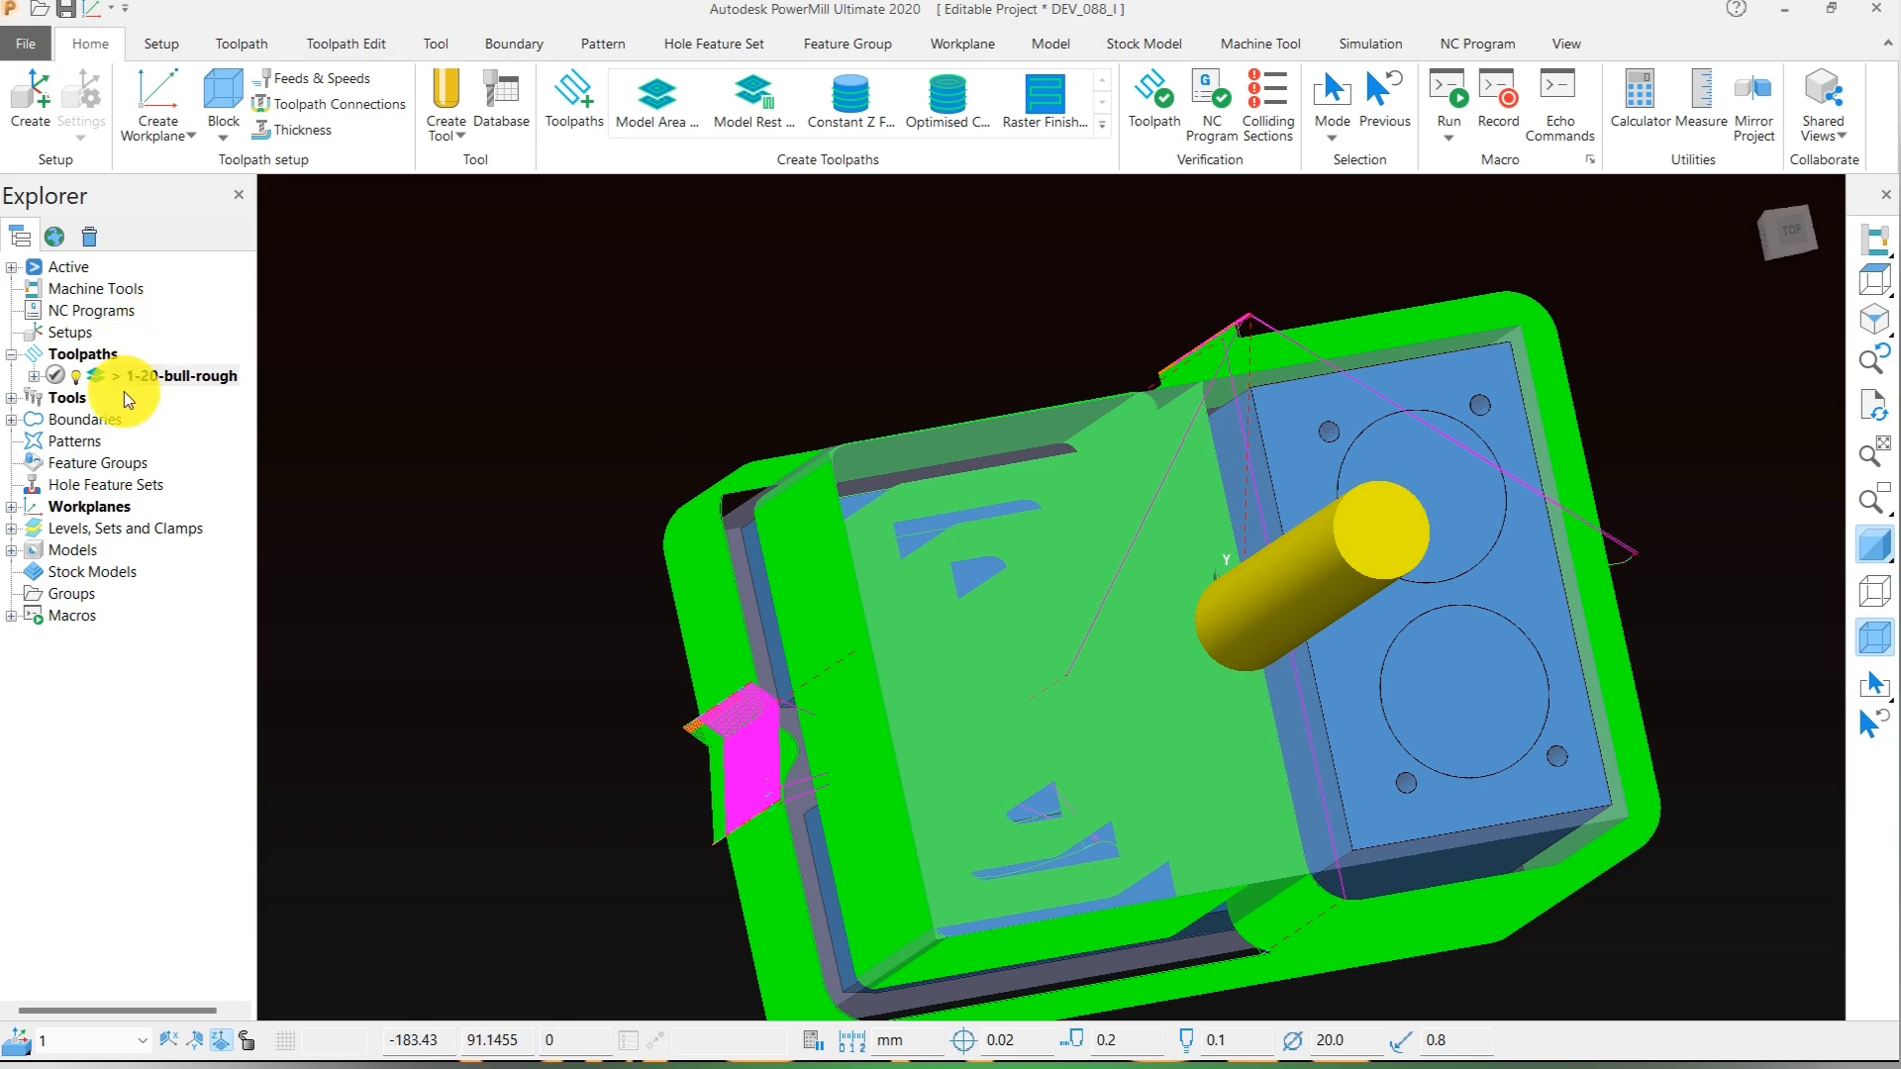
click(102, 376)
click(104, 376)
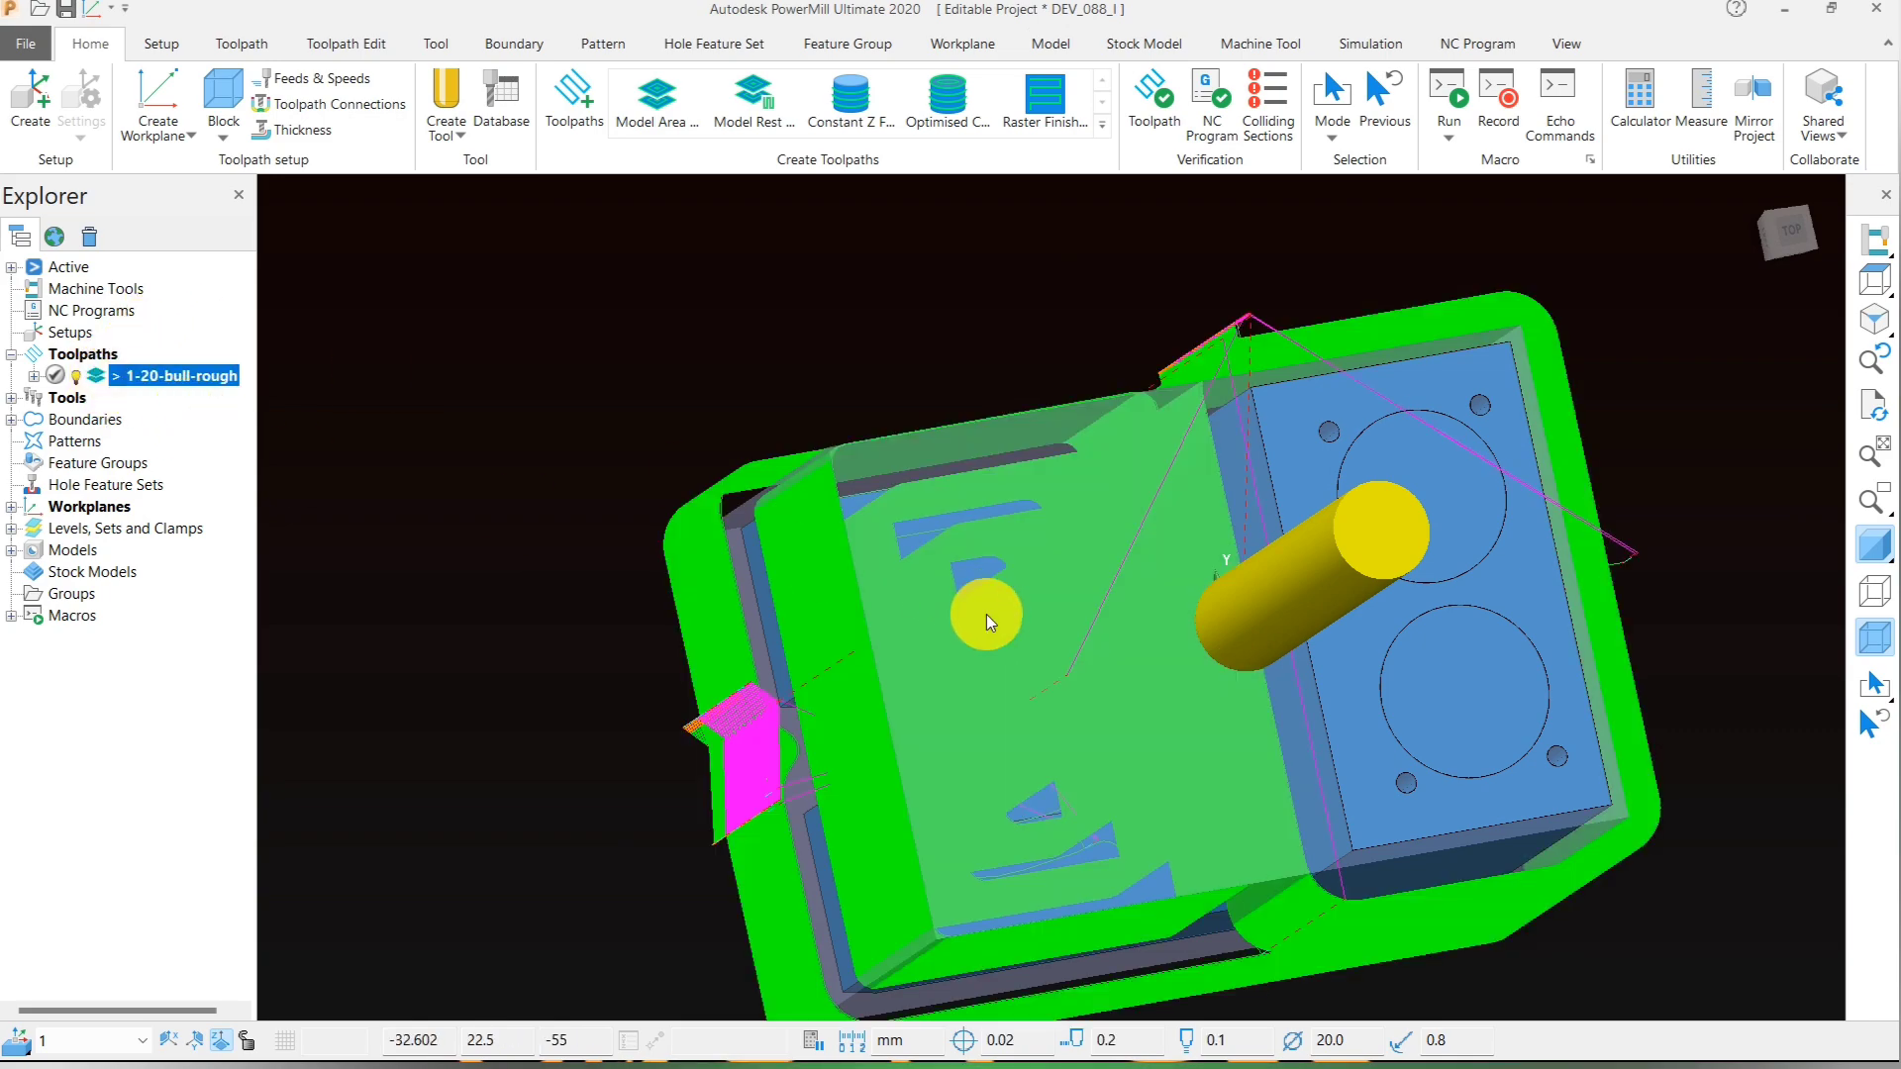
middle_drag(986, 614, 1089, 327)
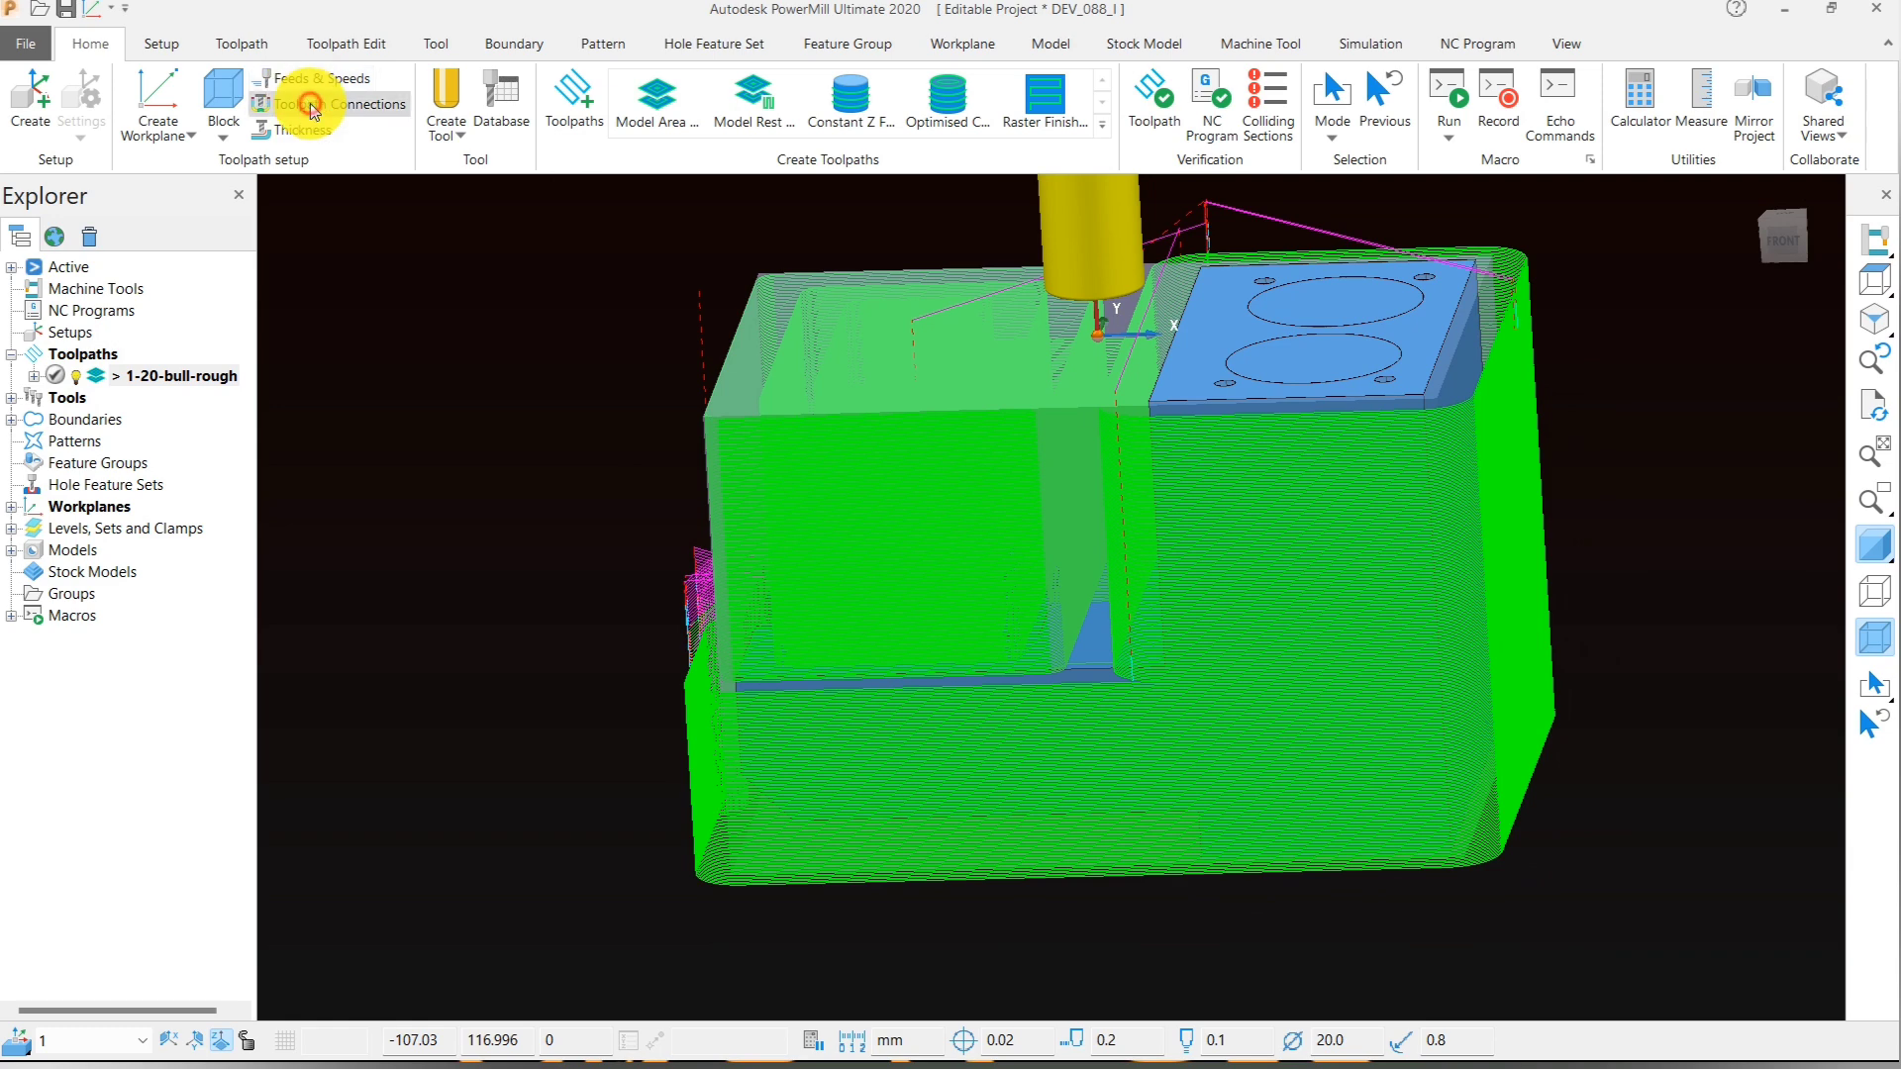
click(311, 105)
click(365, 267)
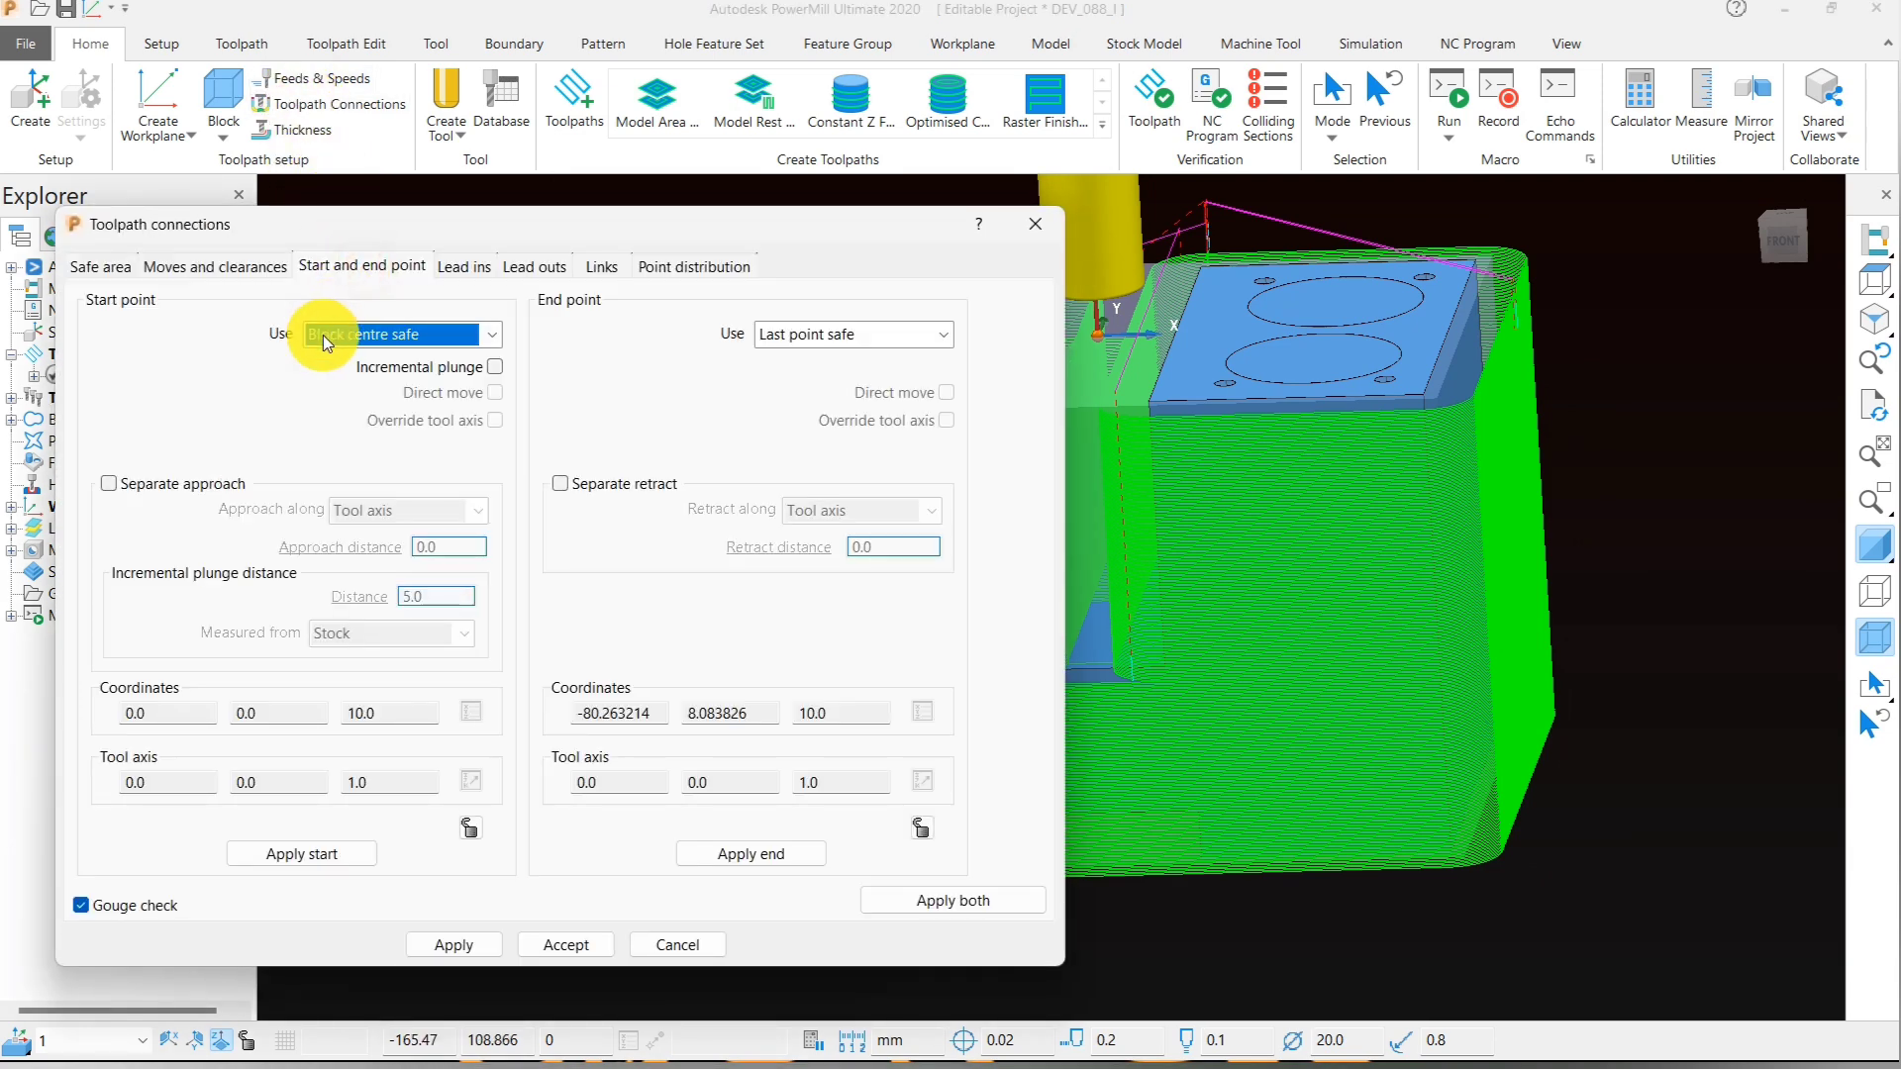
click(323, 335)
click(352, 388)
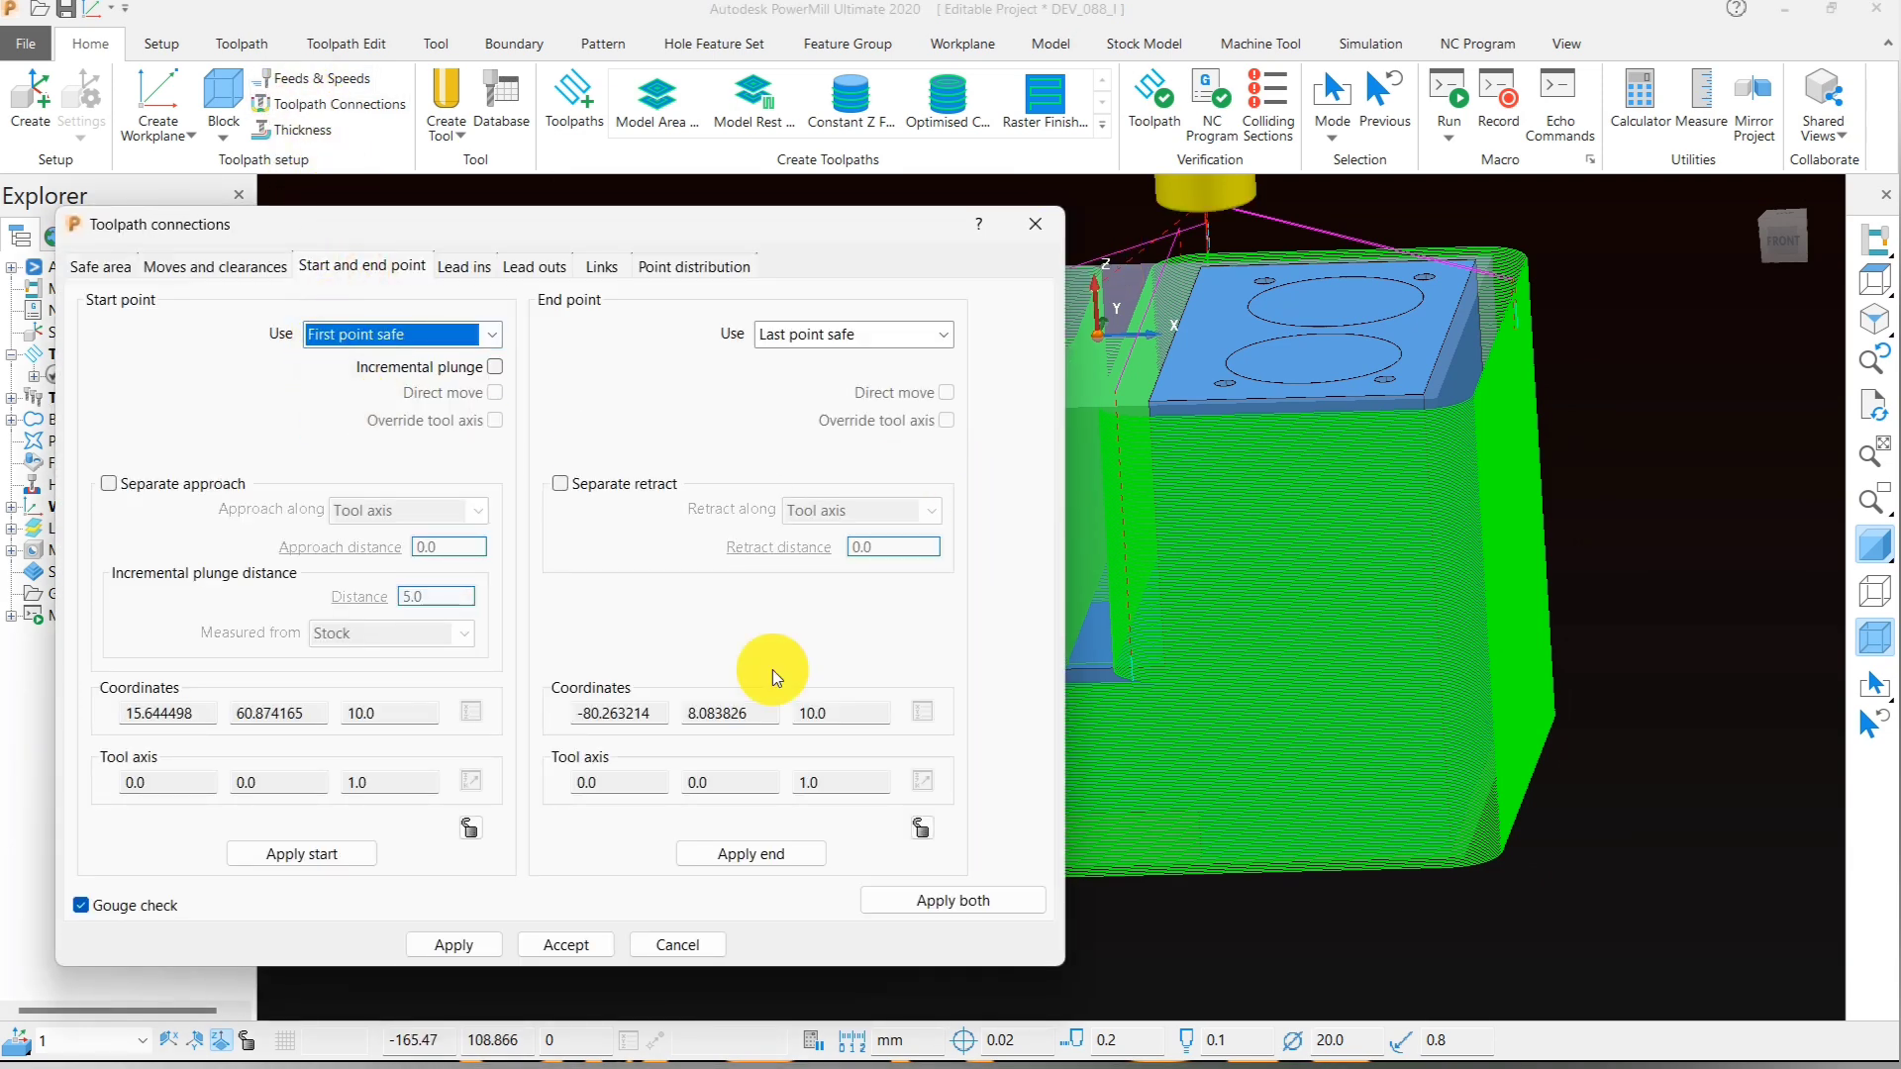
click(503, 945)
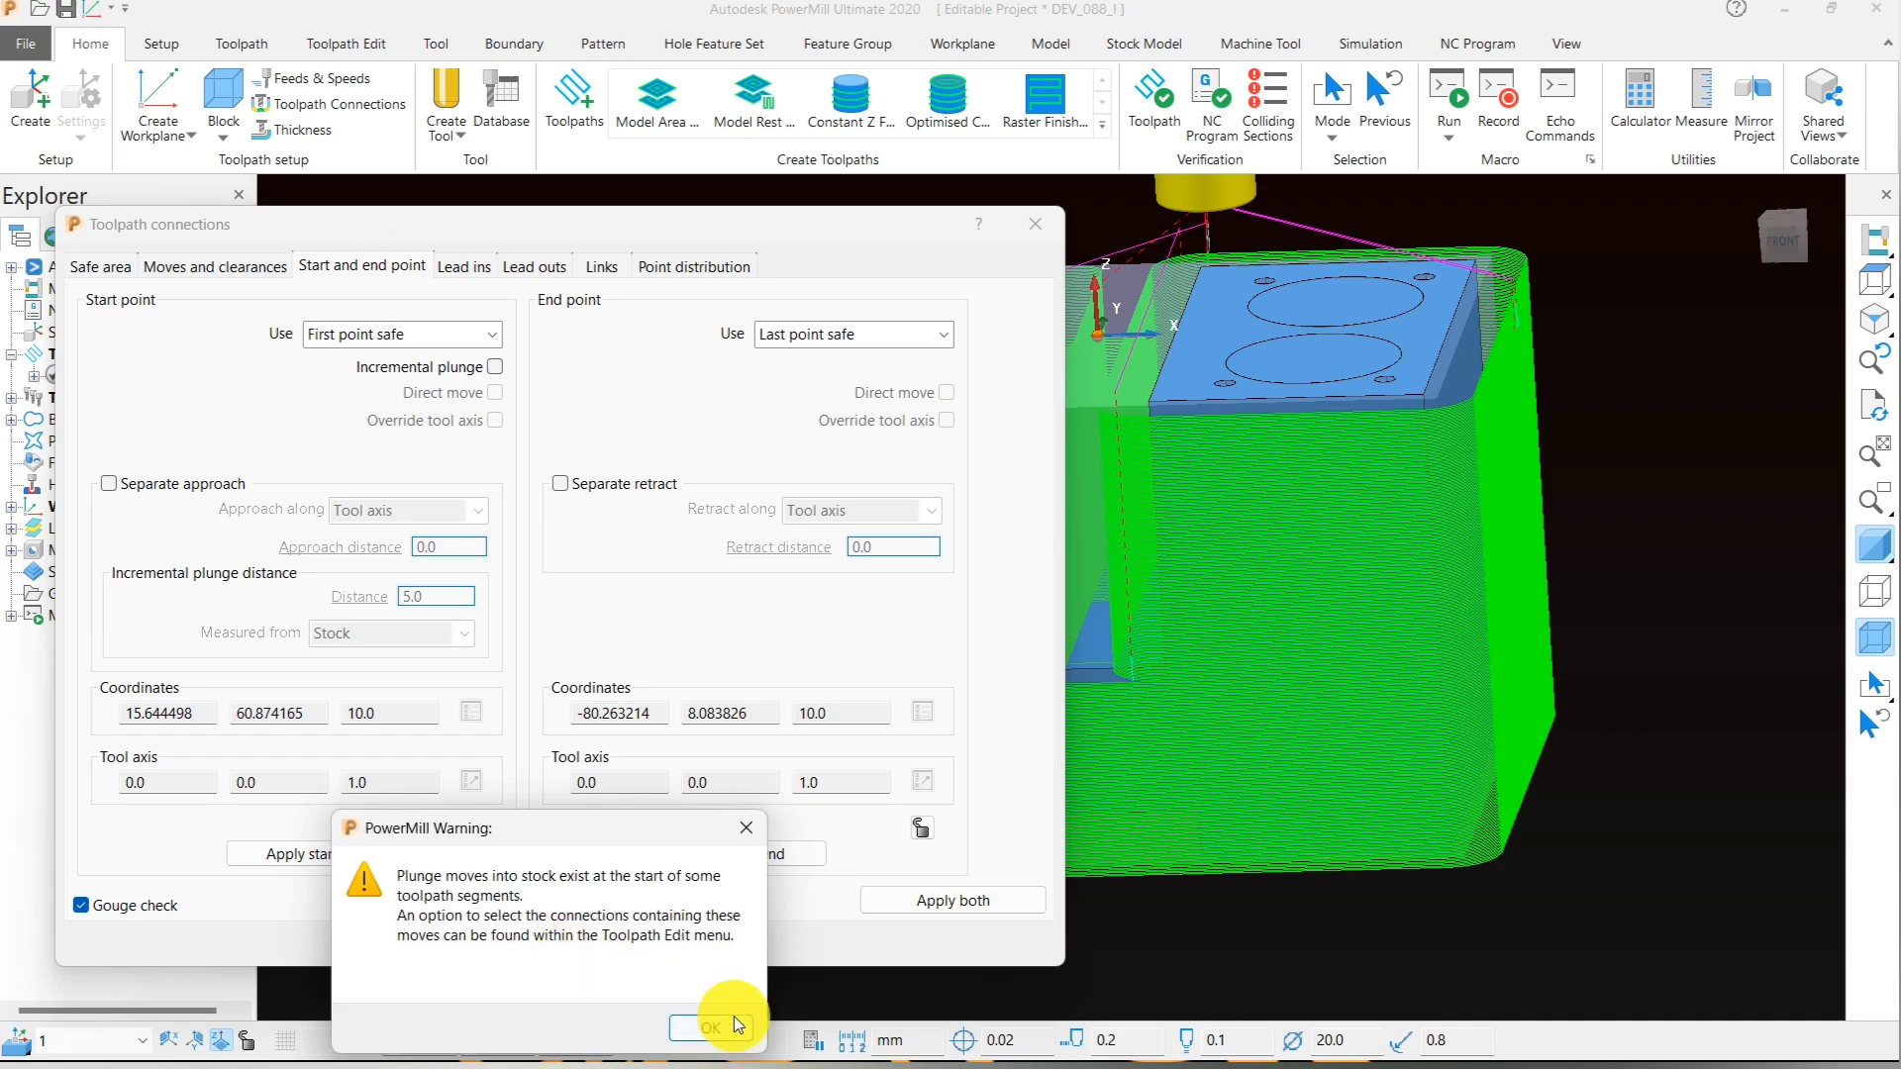
click(721, 1021)
click(567, 944)
- Inspect the roughing toolpath's lead-in and plunge moves beside the stock, up close from the right-side view
click(1858, 302)
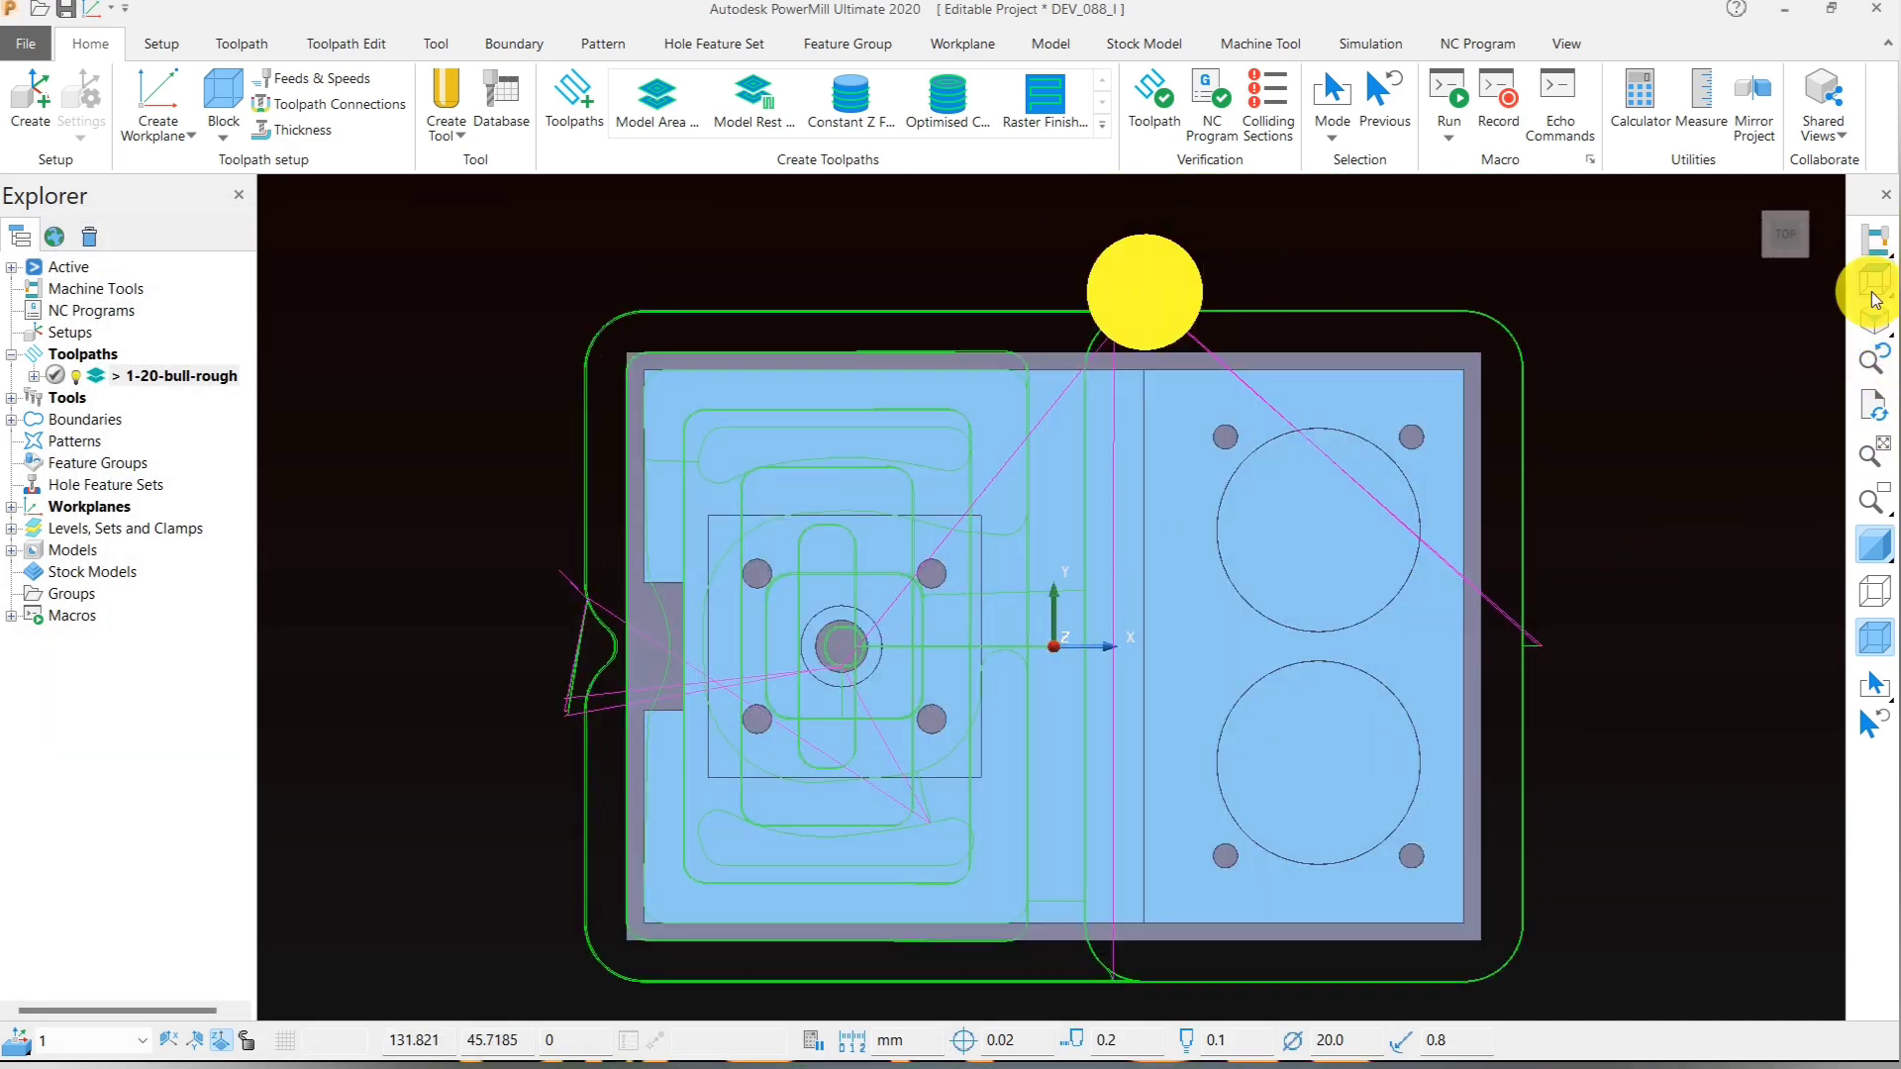
click(1739, 288)
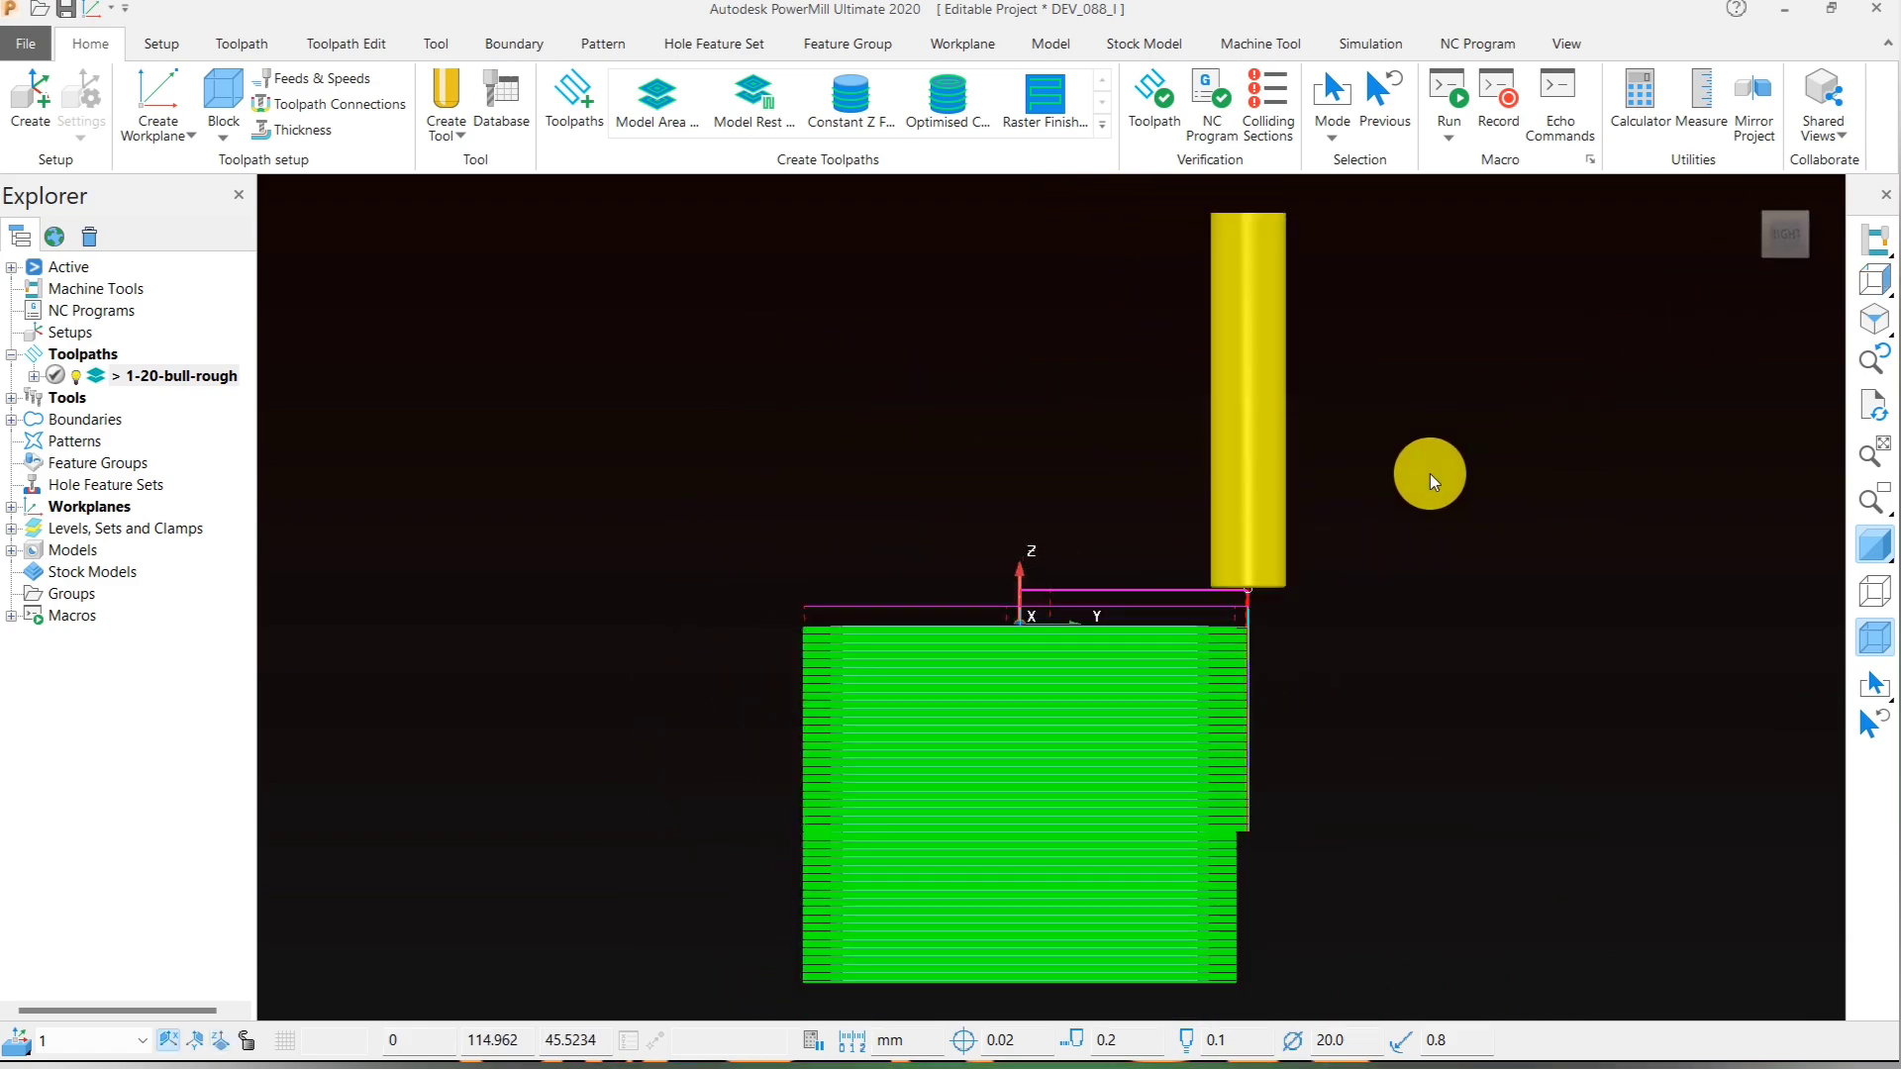
scroll(1075, 531, up, 10)
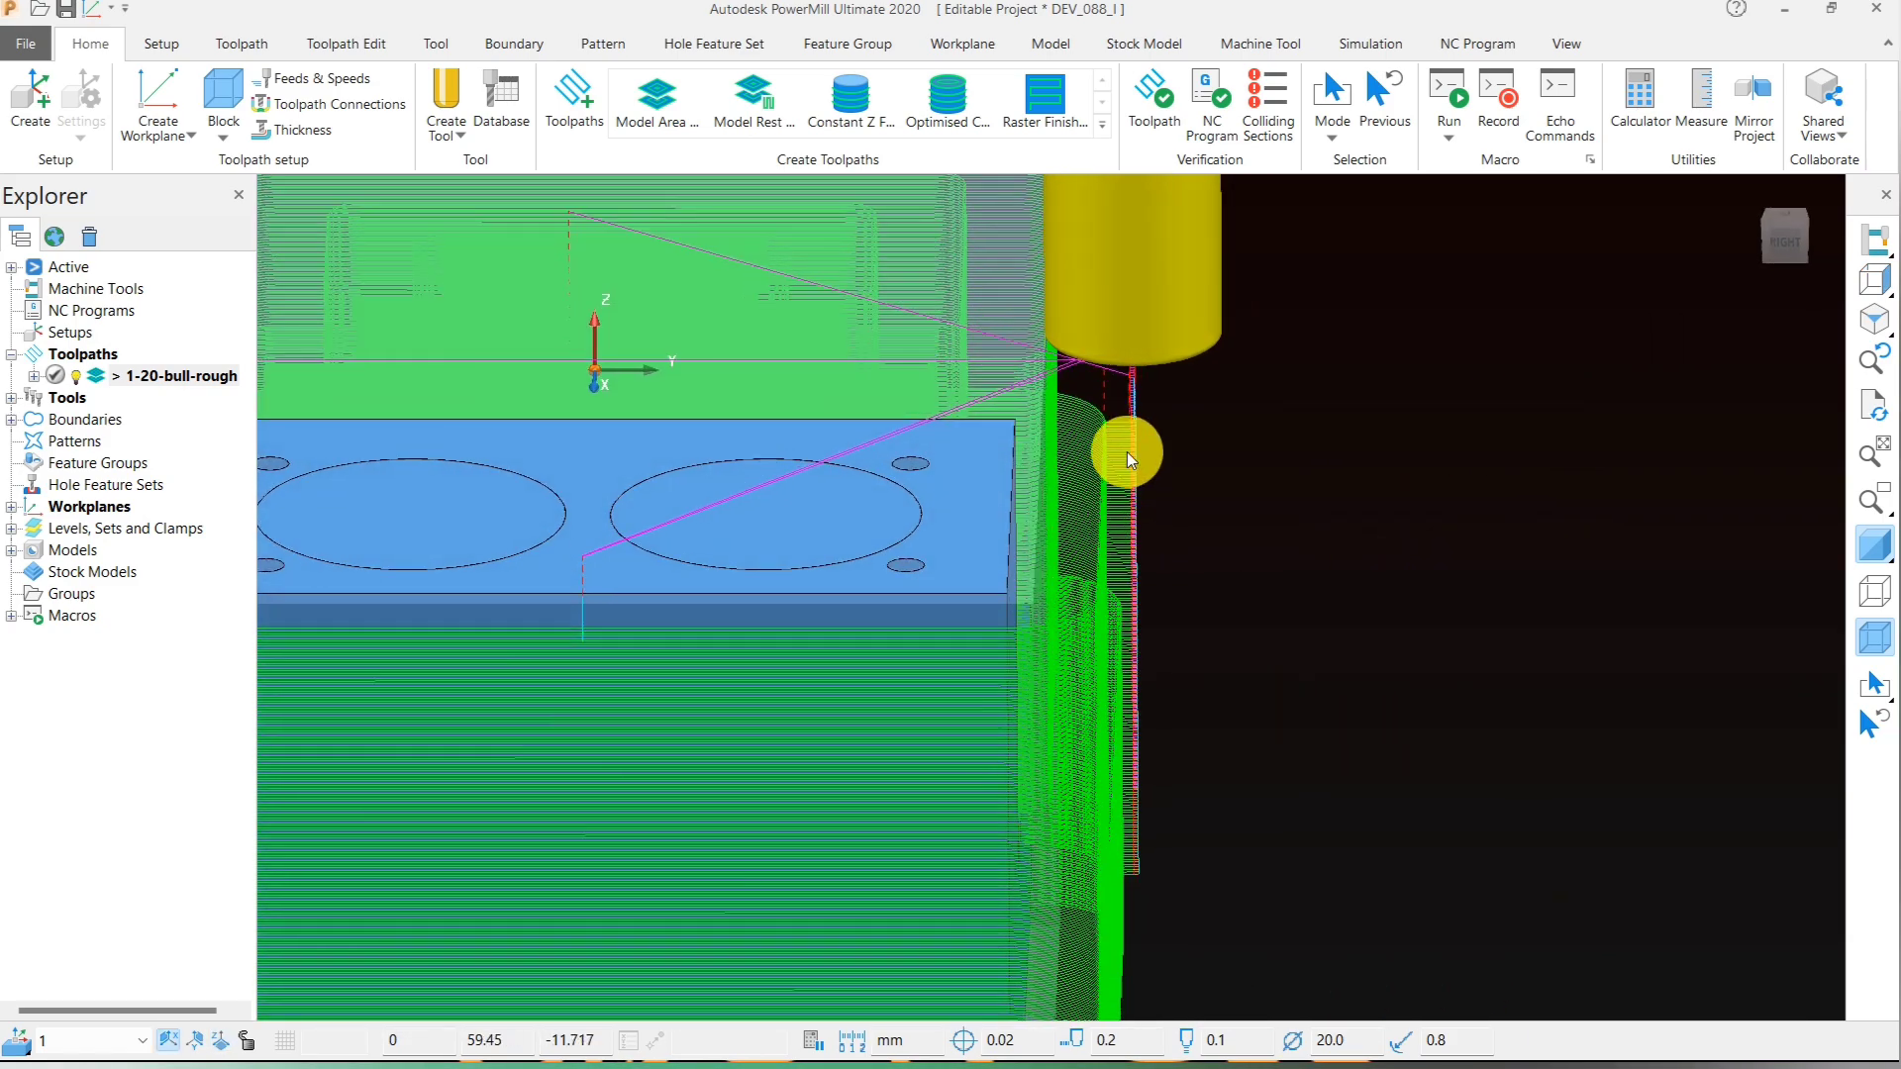
scroll(1121, 474, down, 3)
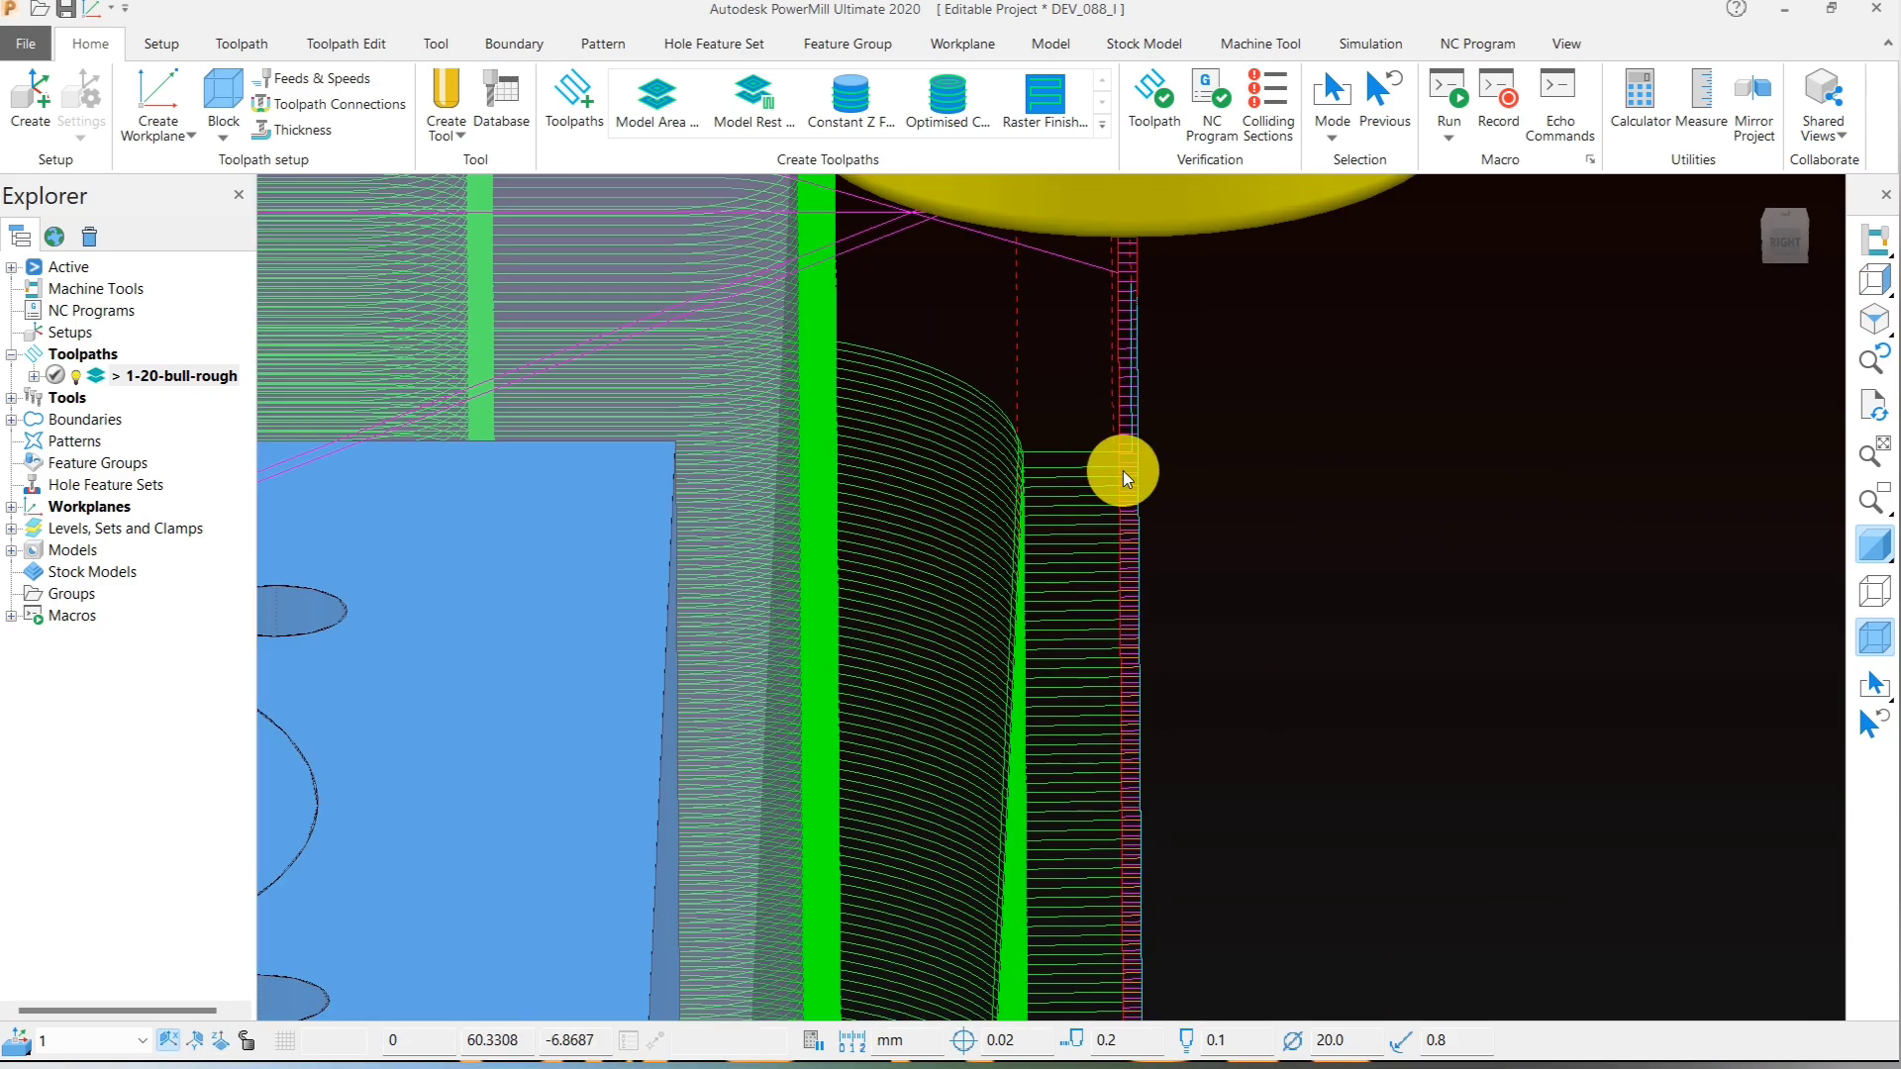
scroll(1118, 466, up, 5)
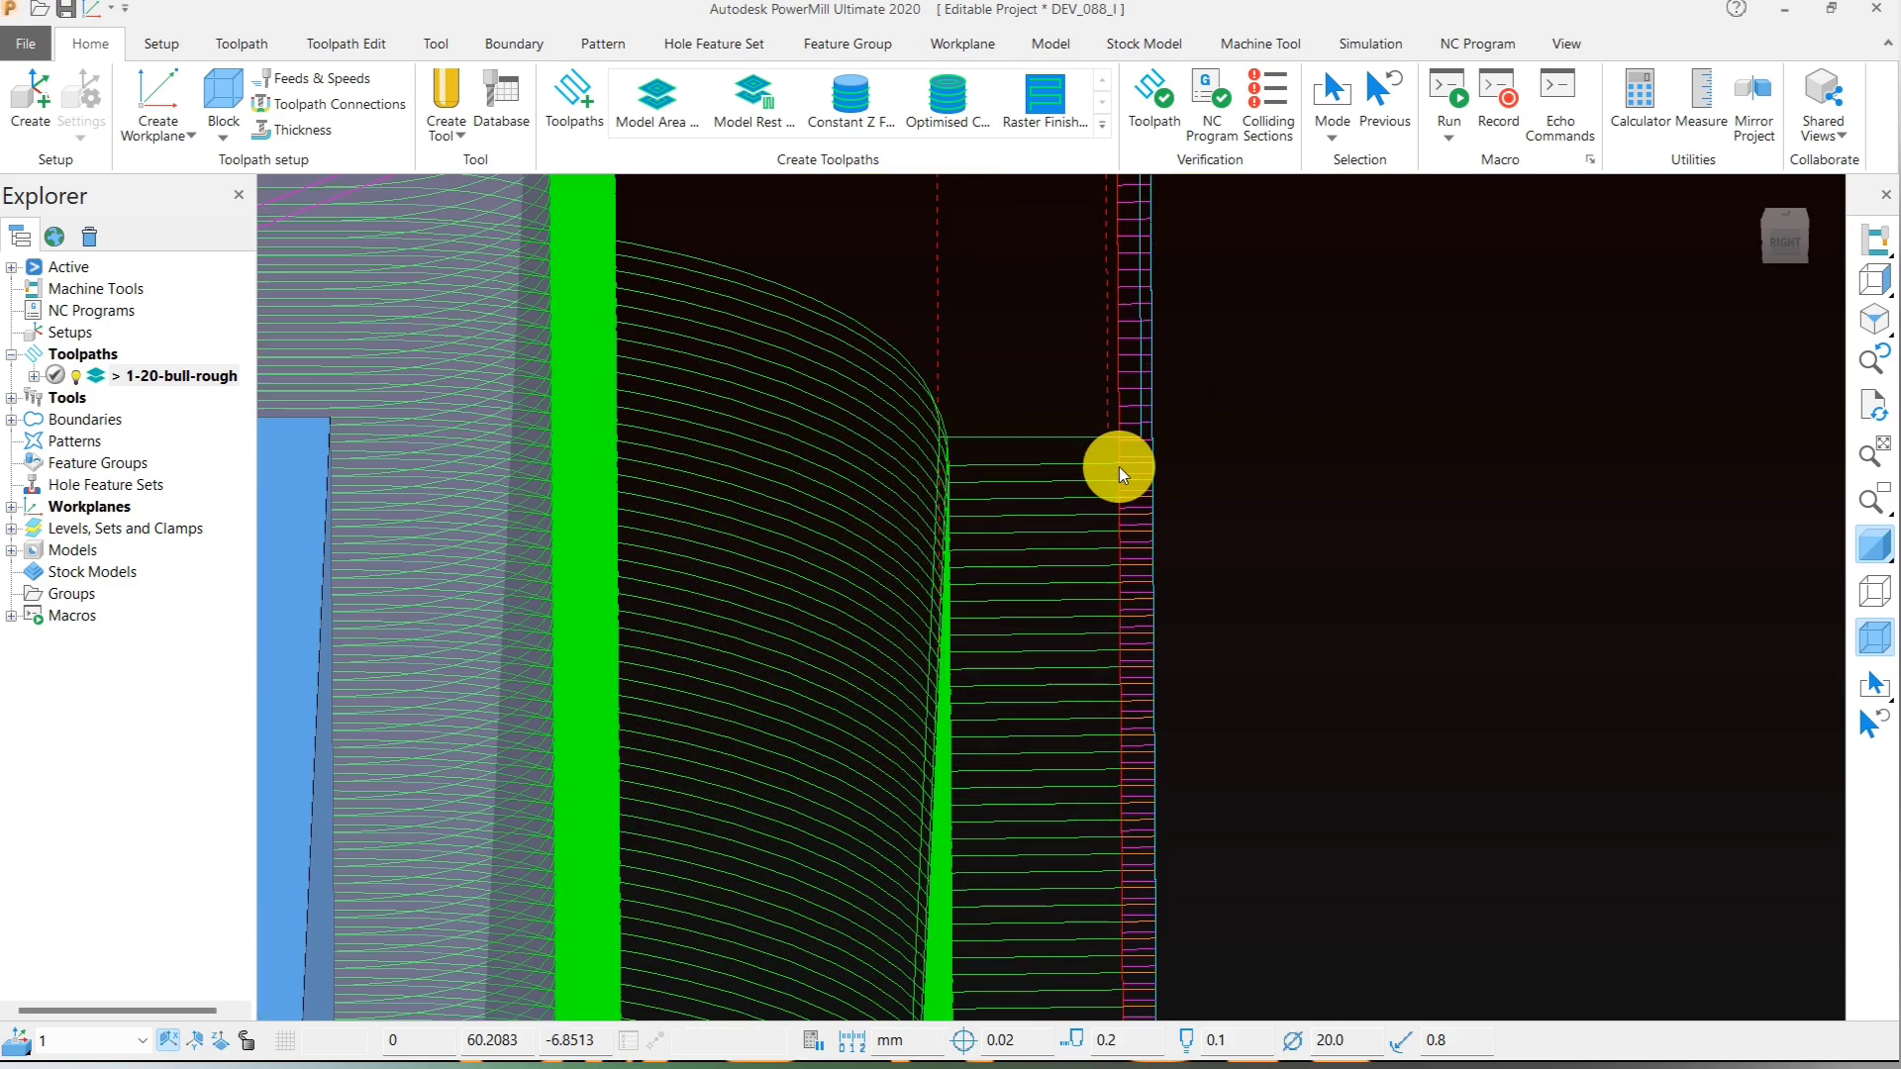
scroll(865, 404, down, 3)
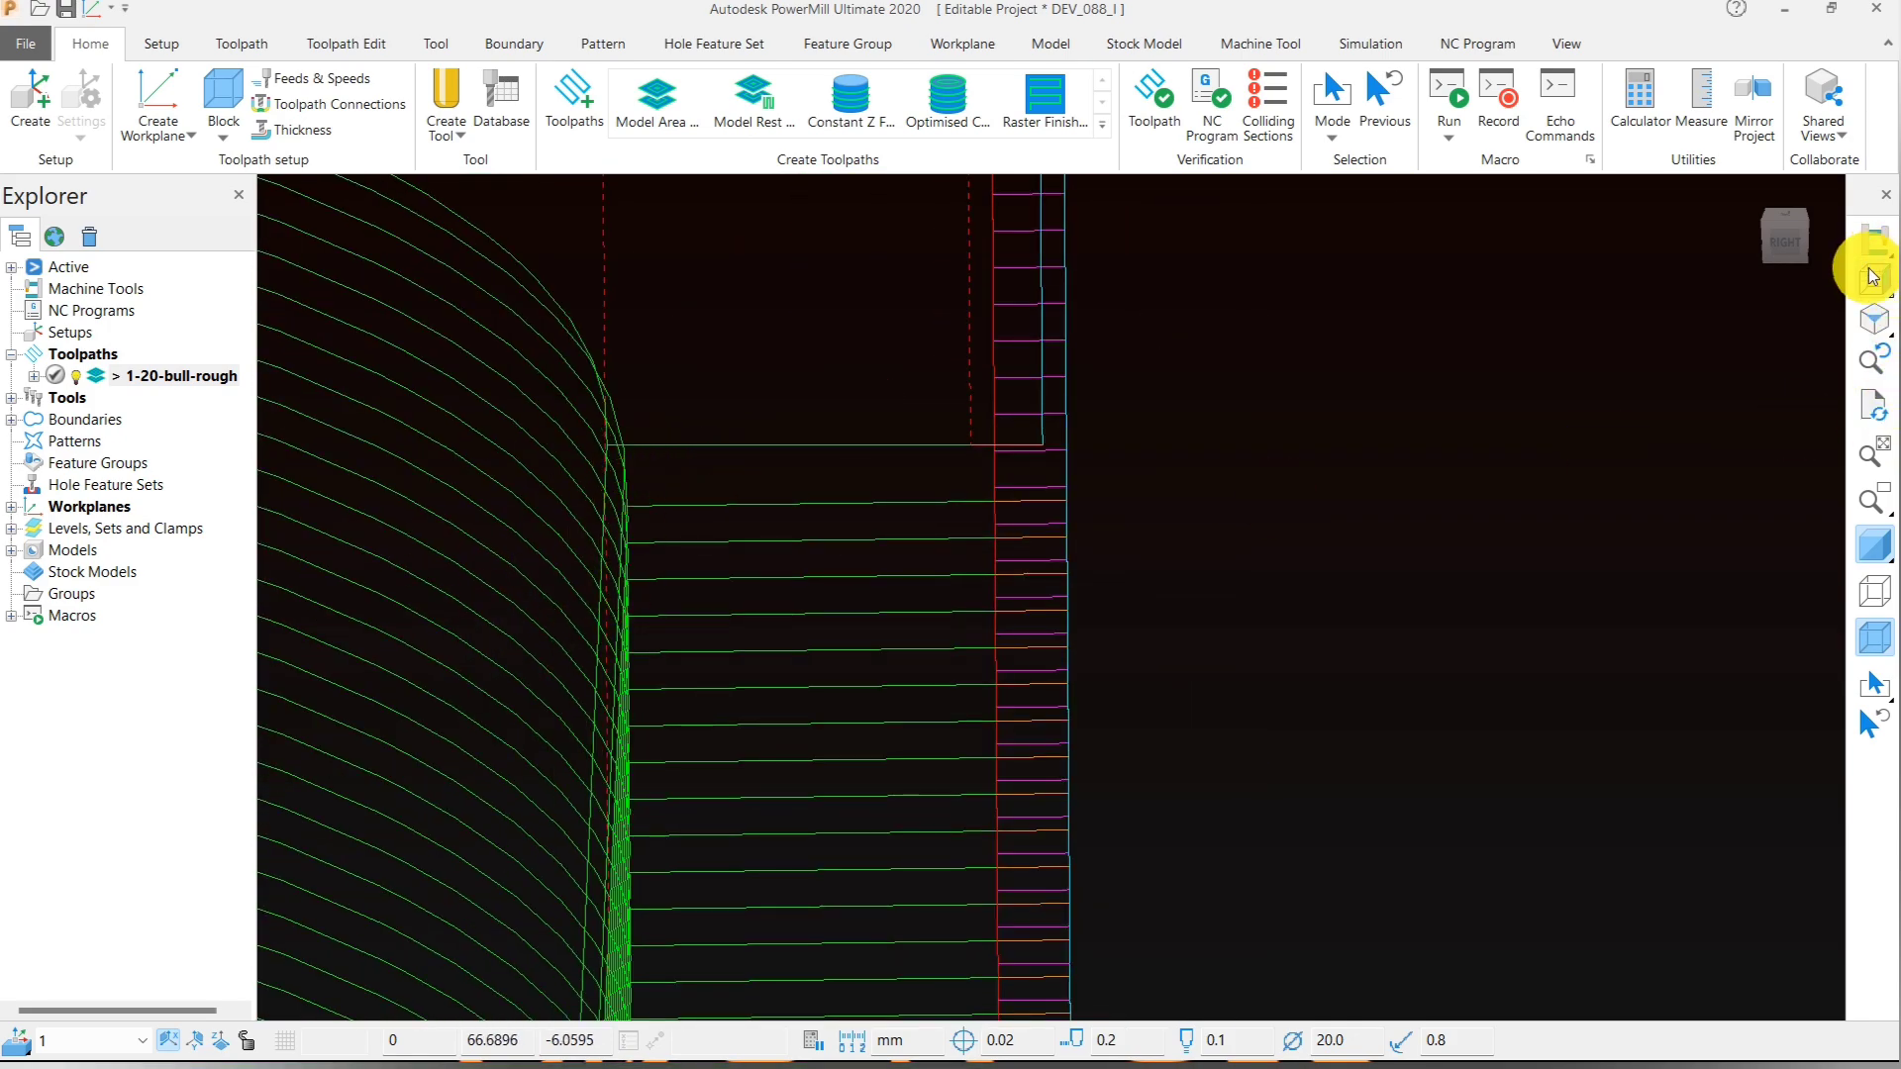
click(1782, 281)
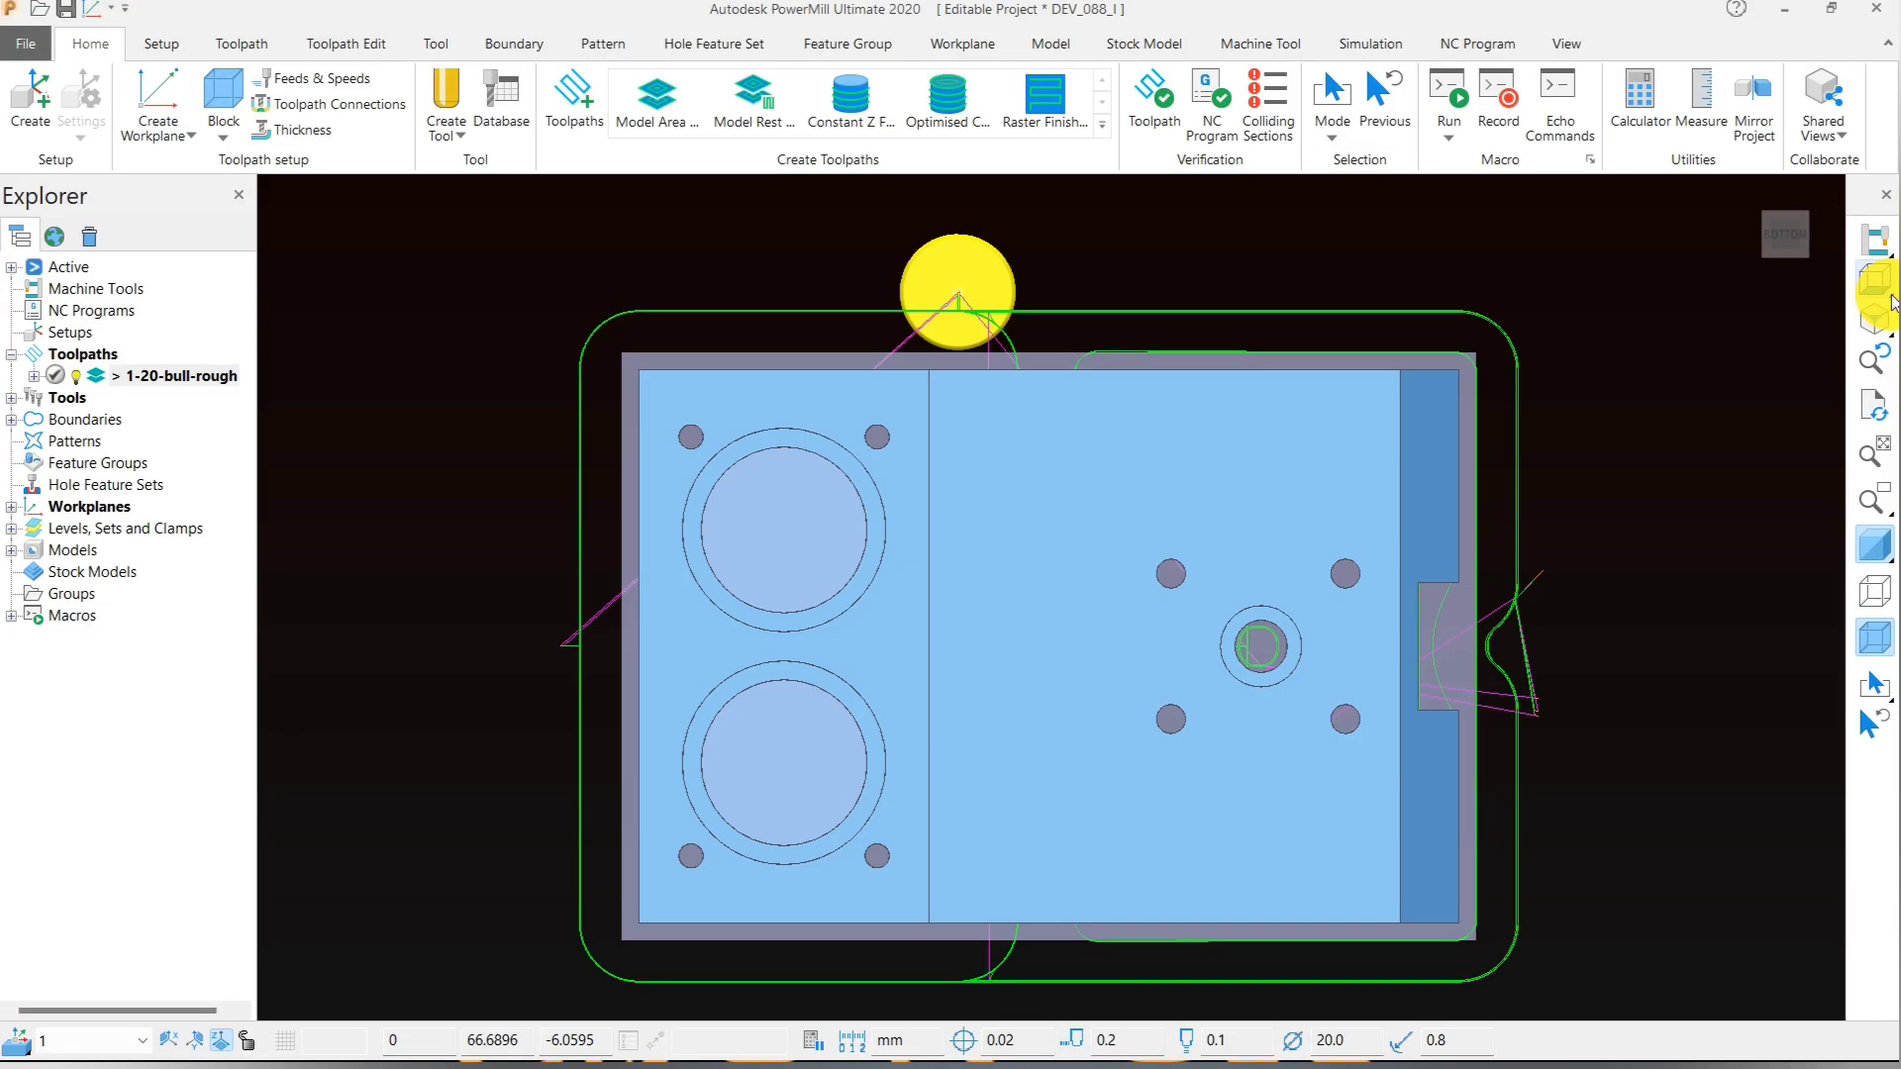
click(1822, 281)
- Examine the whole recalculated toolpath at an angle and recheck its entry moves outside the block from the side
middle_drag(1123, 560, 1103, 495)
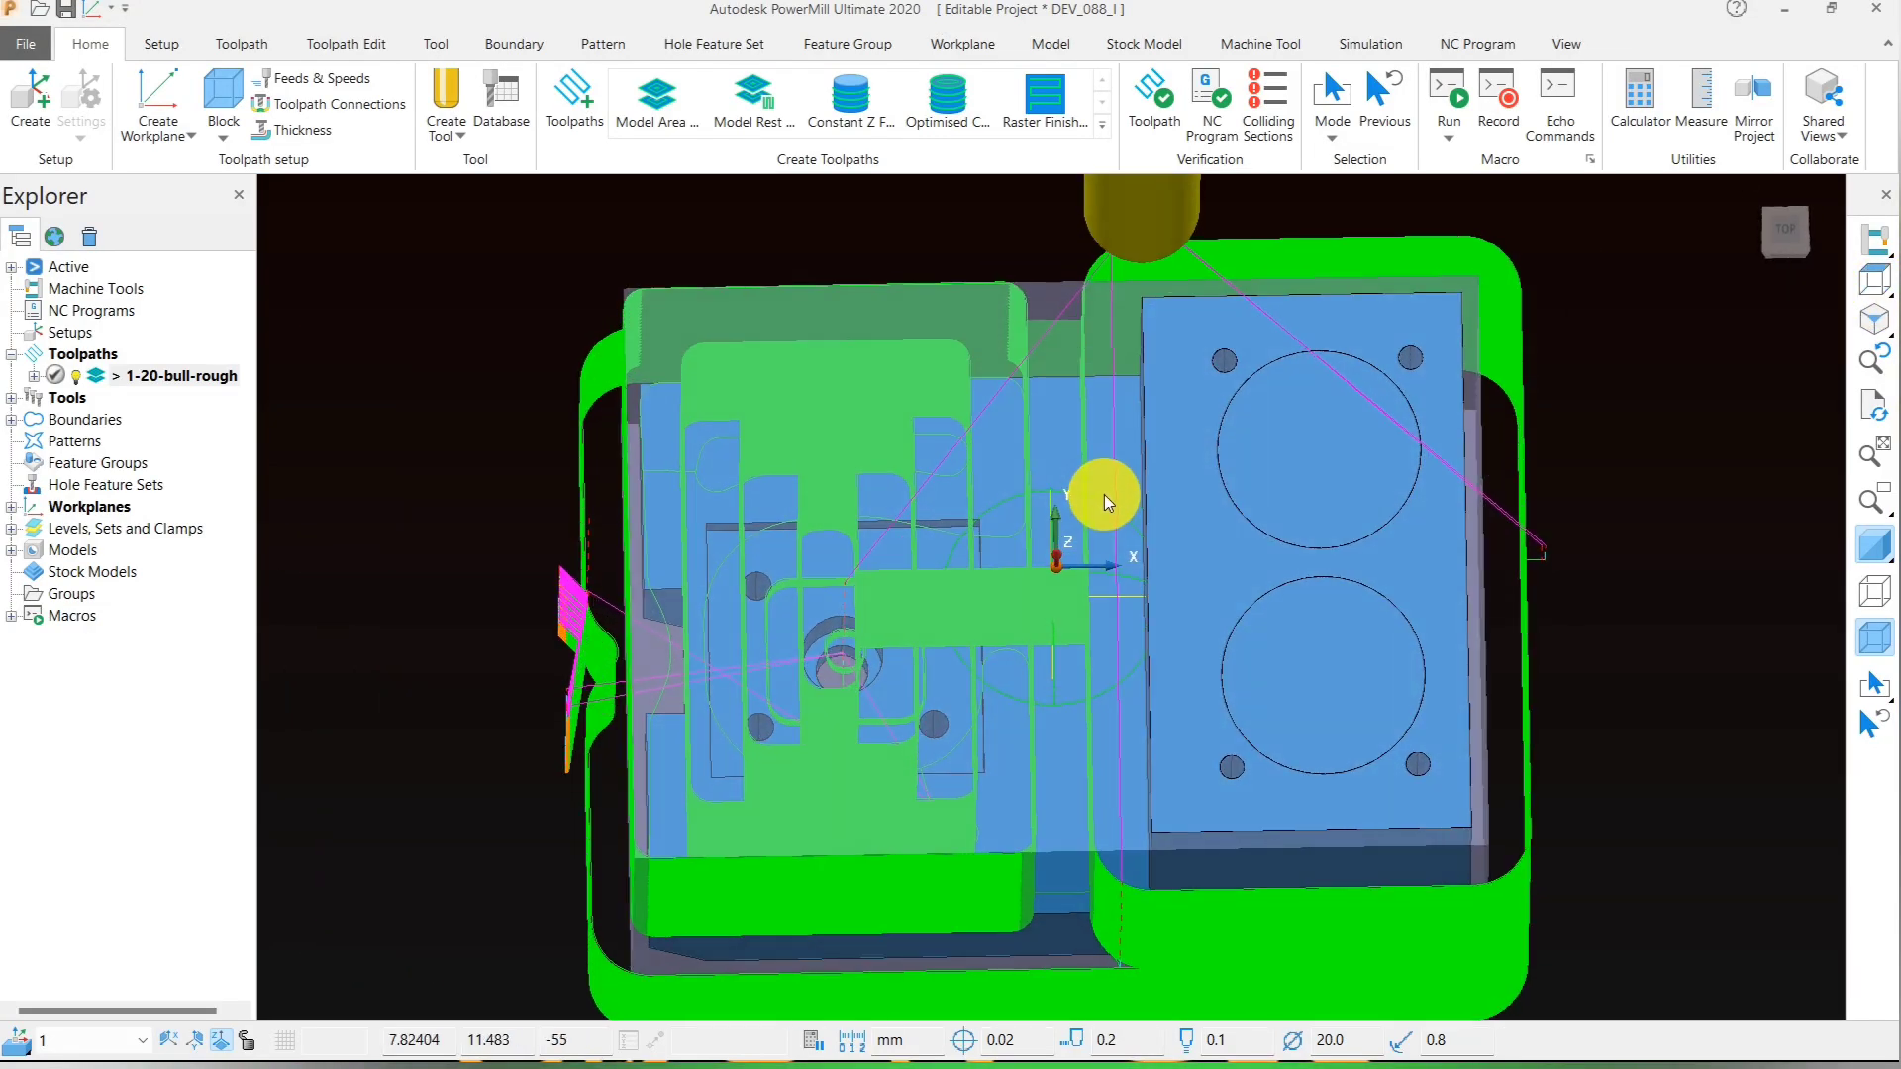
scroll(1167, 558, down, 2)
middle_drag(1168, 559, 1227, 412)
scroll(1047, 492, up, 3)
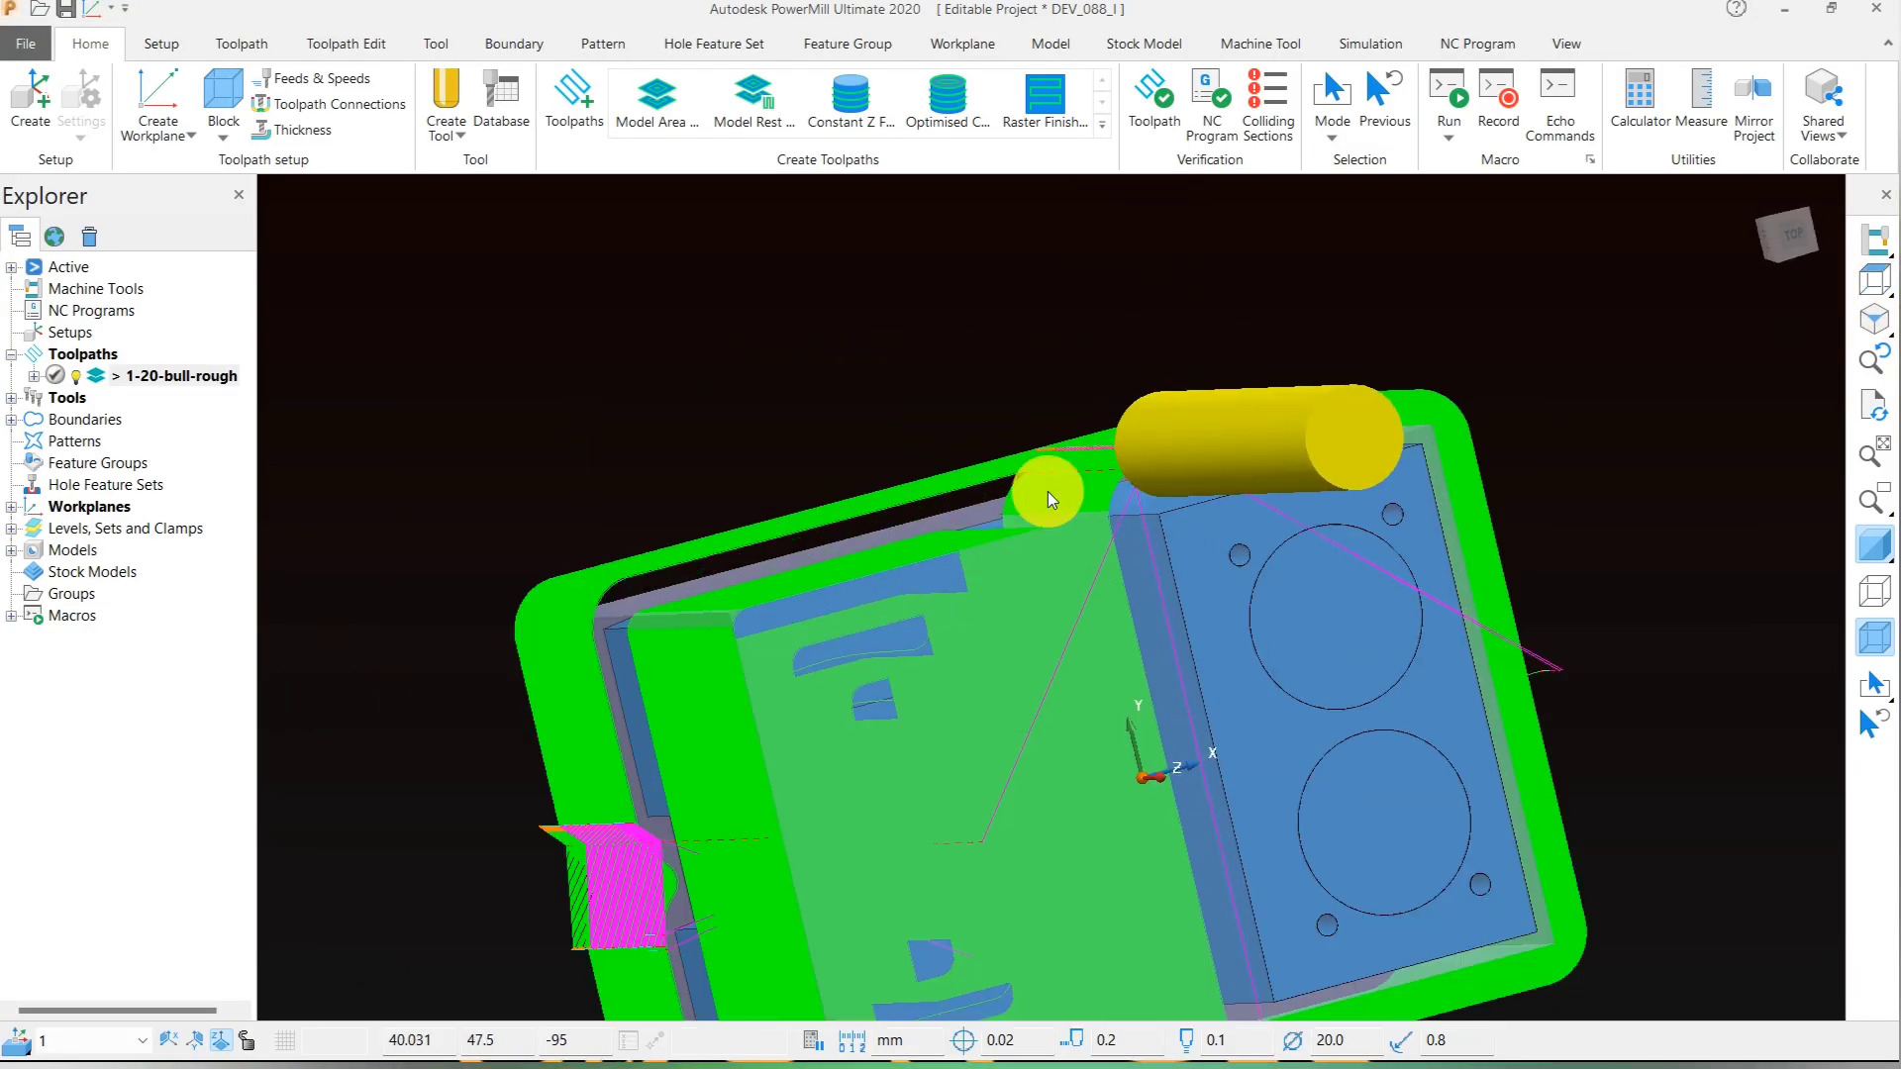
middle_drag(1179, 628, 1233, 495)
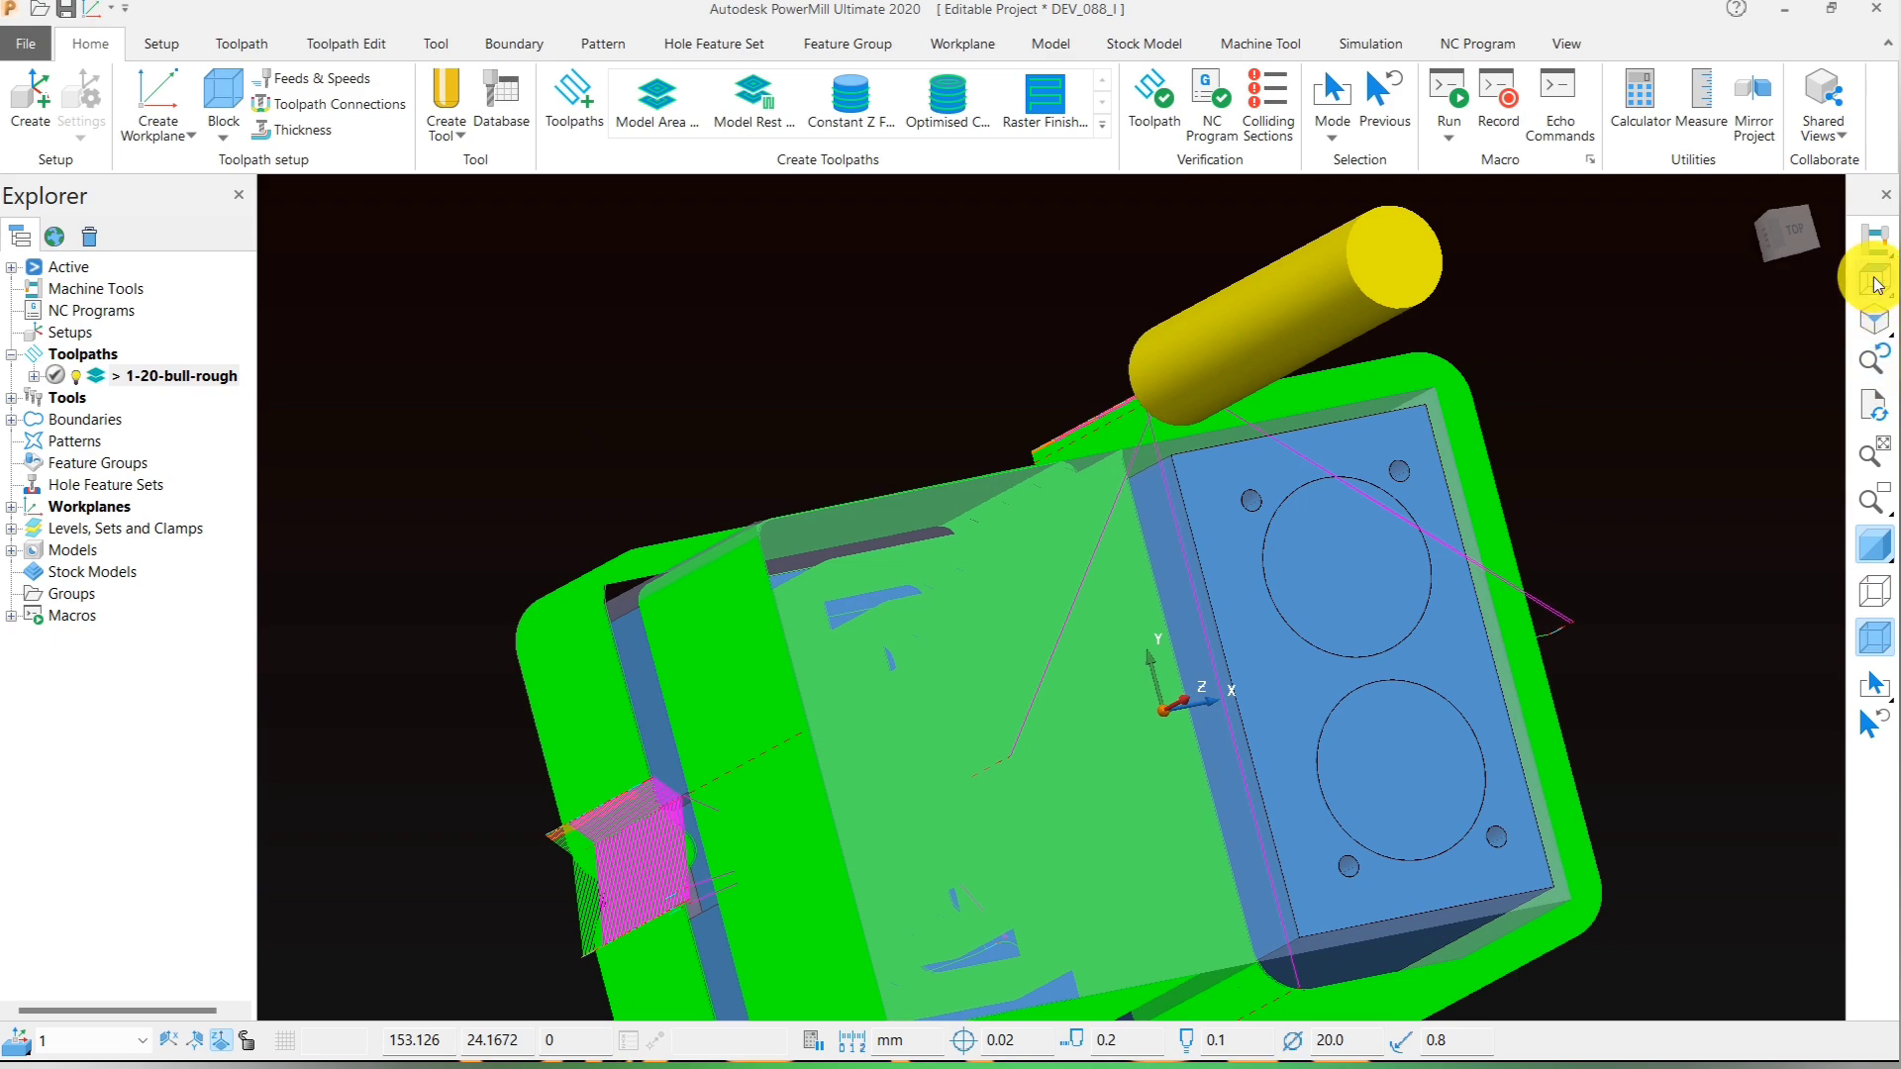
mouse_move(1875, 282)
click(1753, 282)
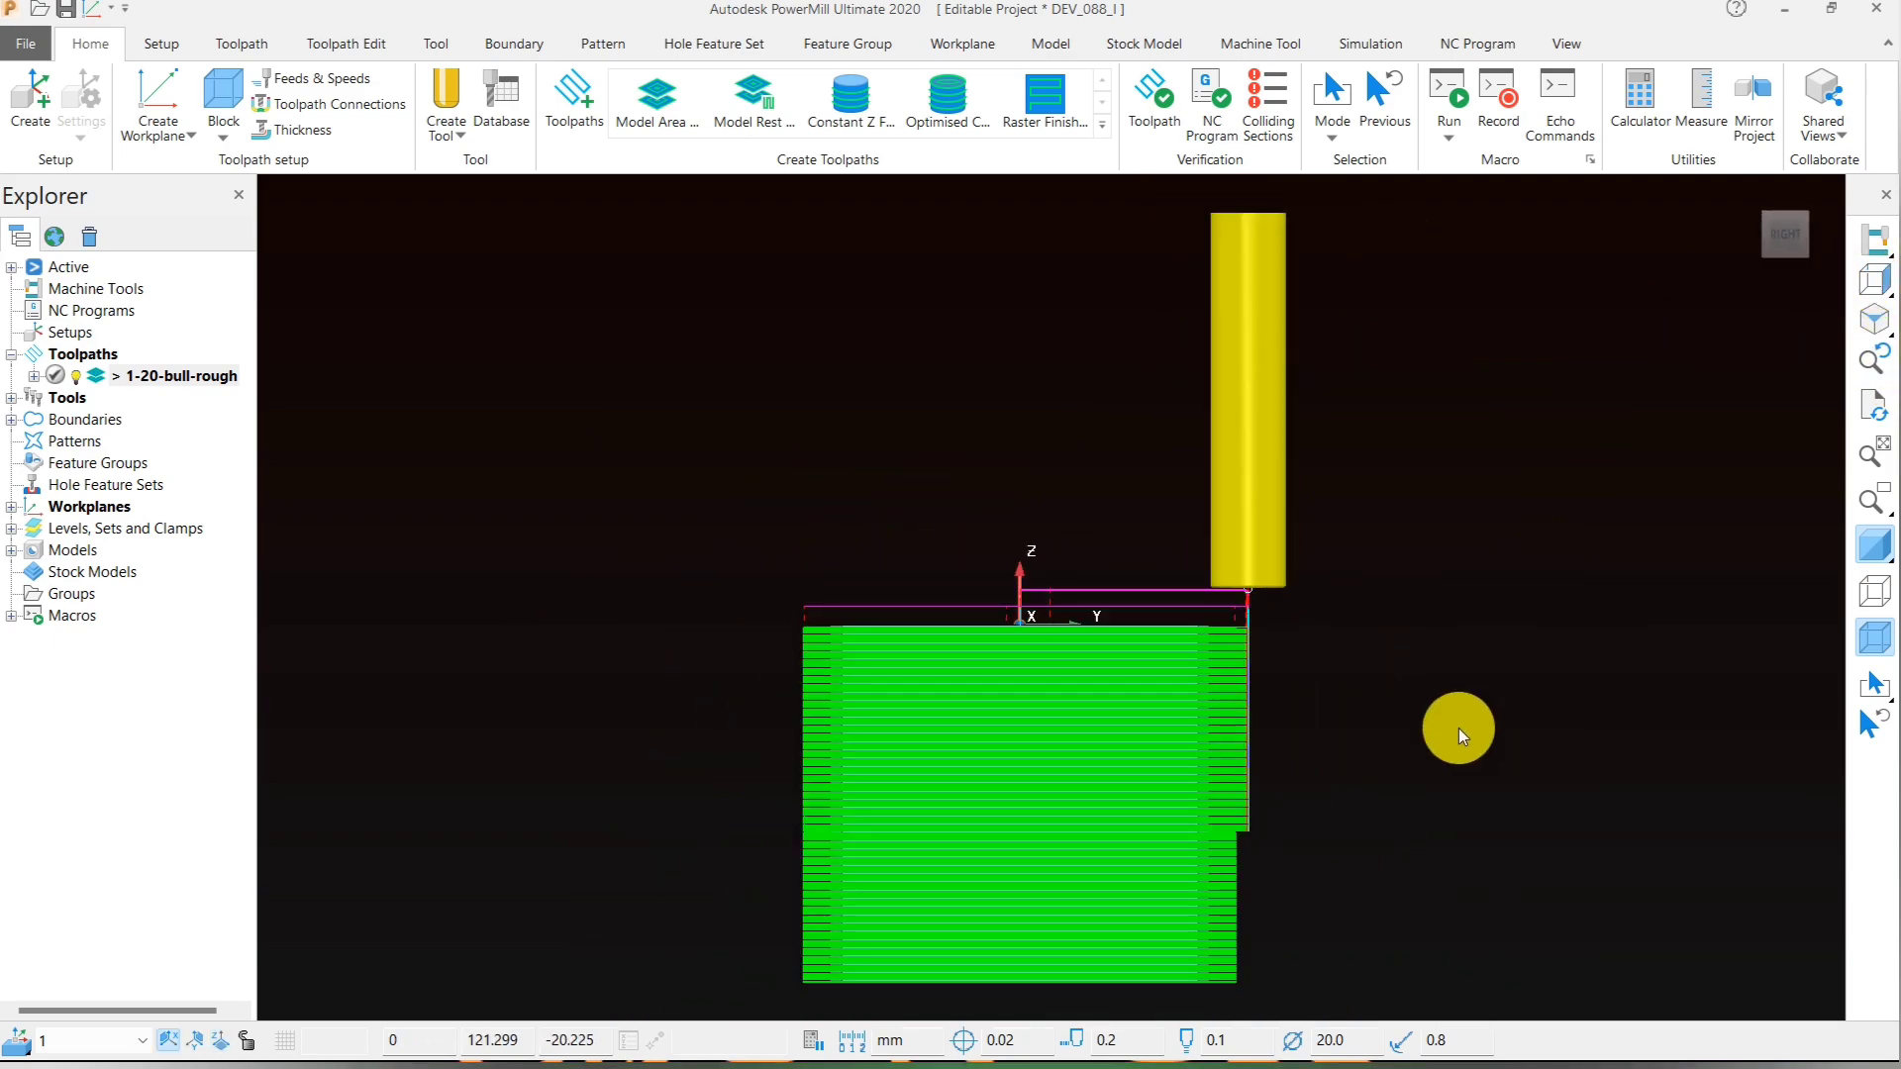
scroll(1239, 647, up, 5)
middle_drag(1026, 409, 978, 493)
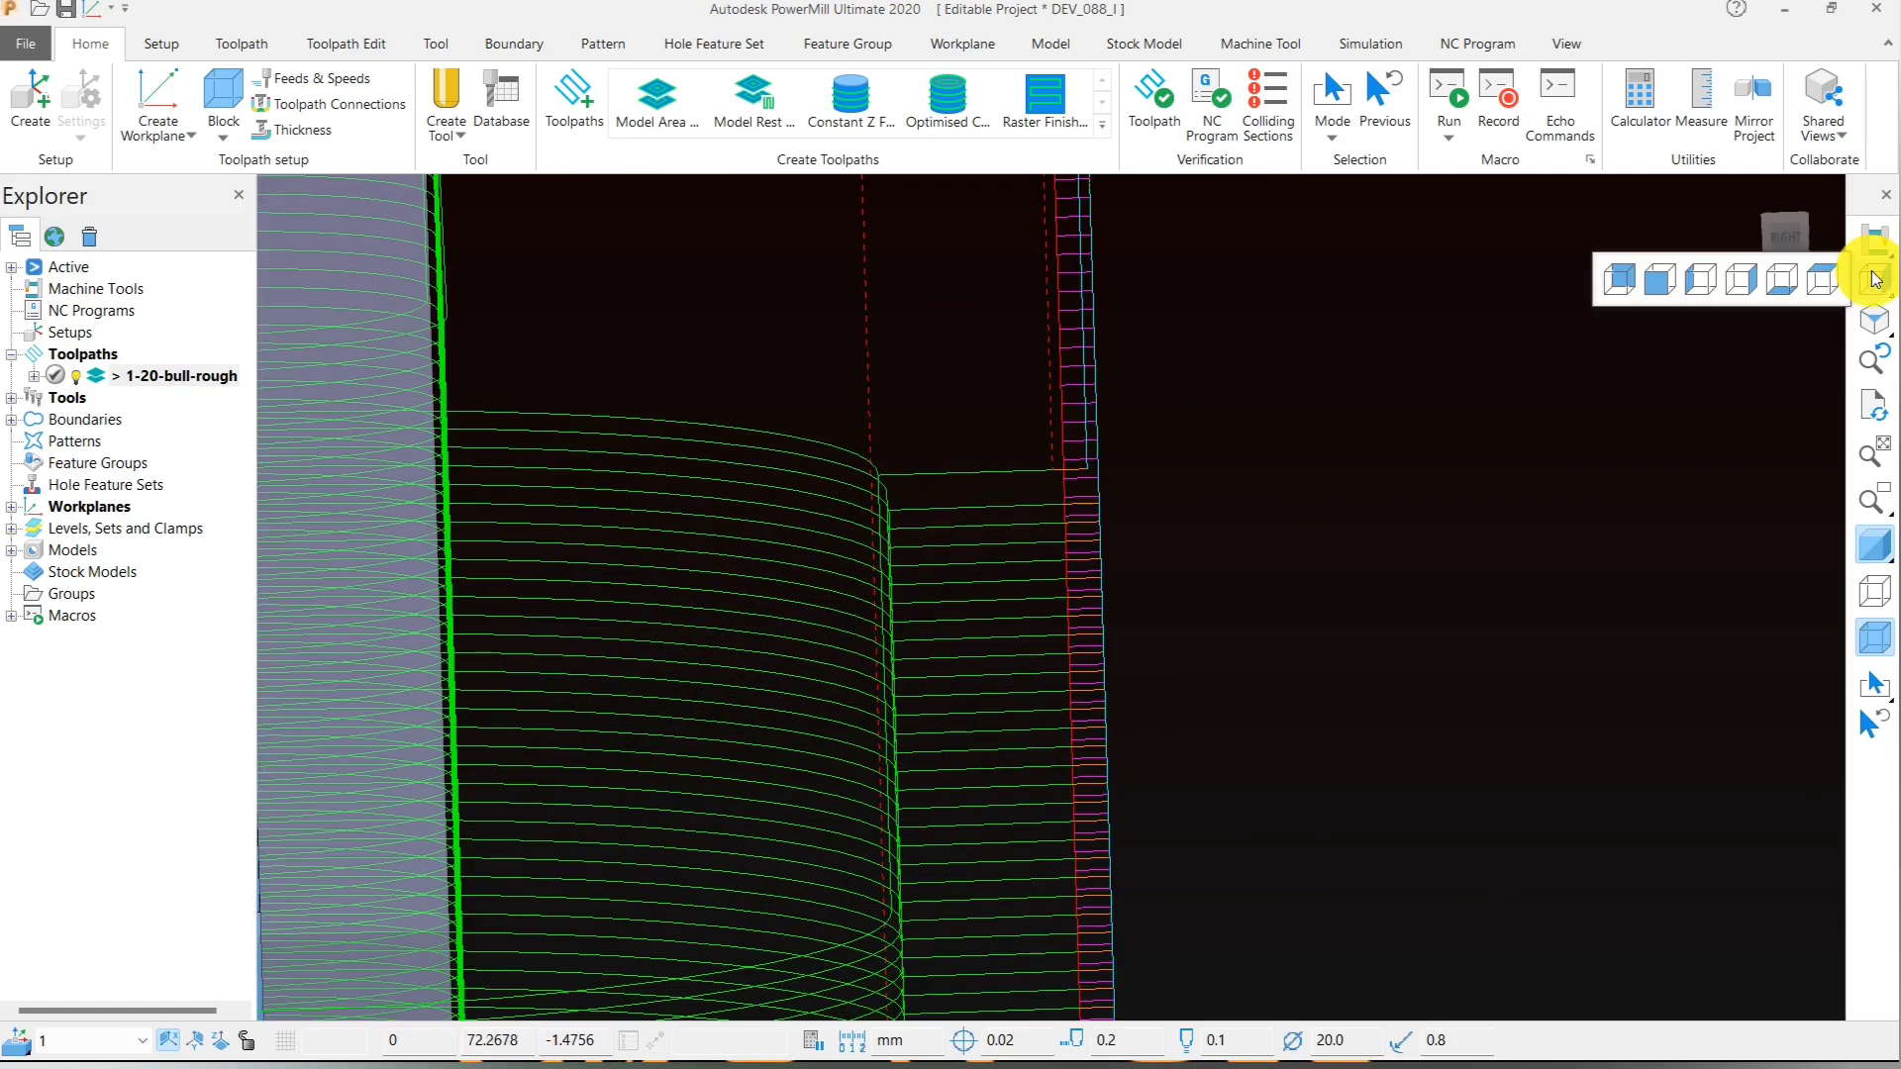
click(1830, 274)
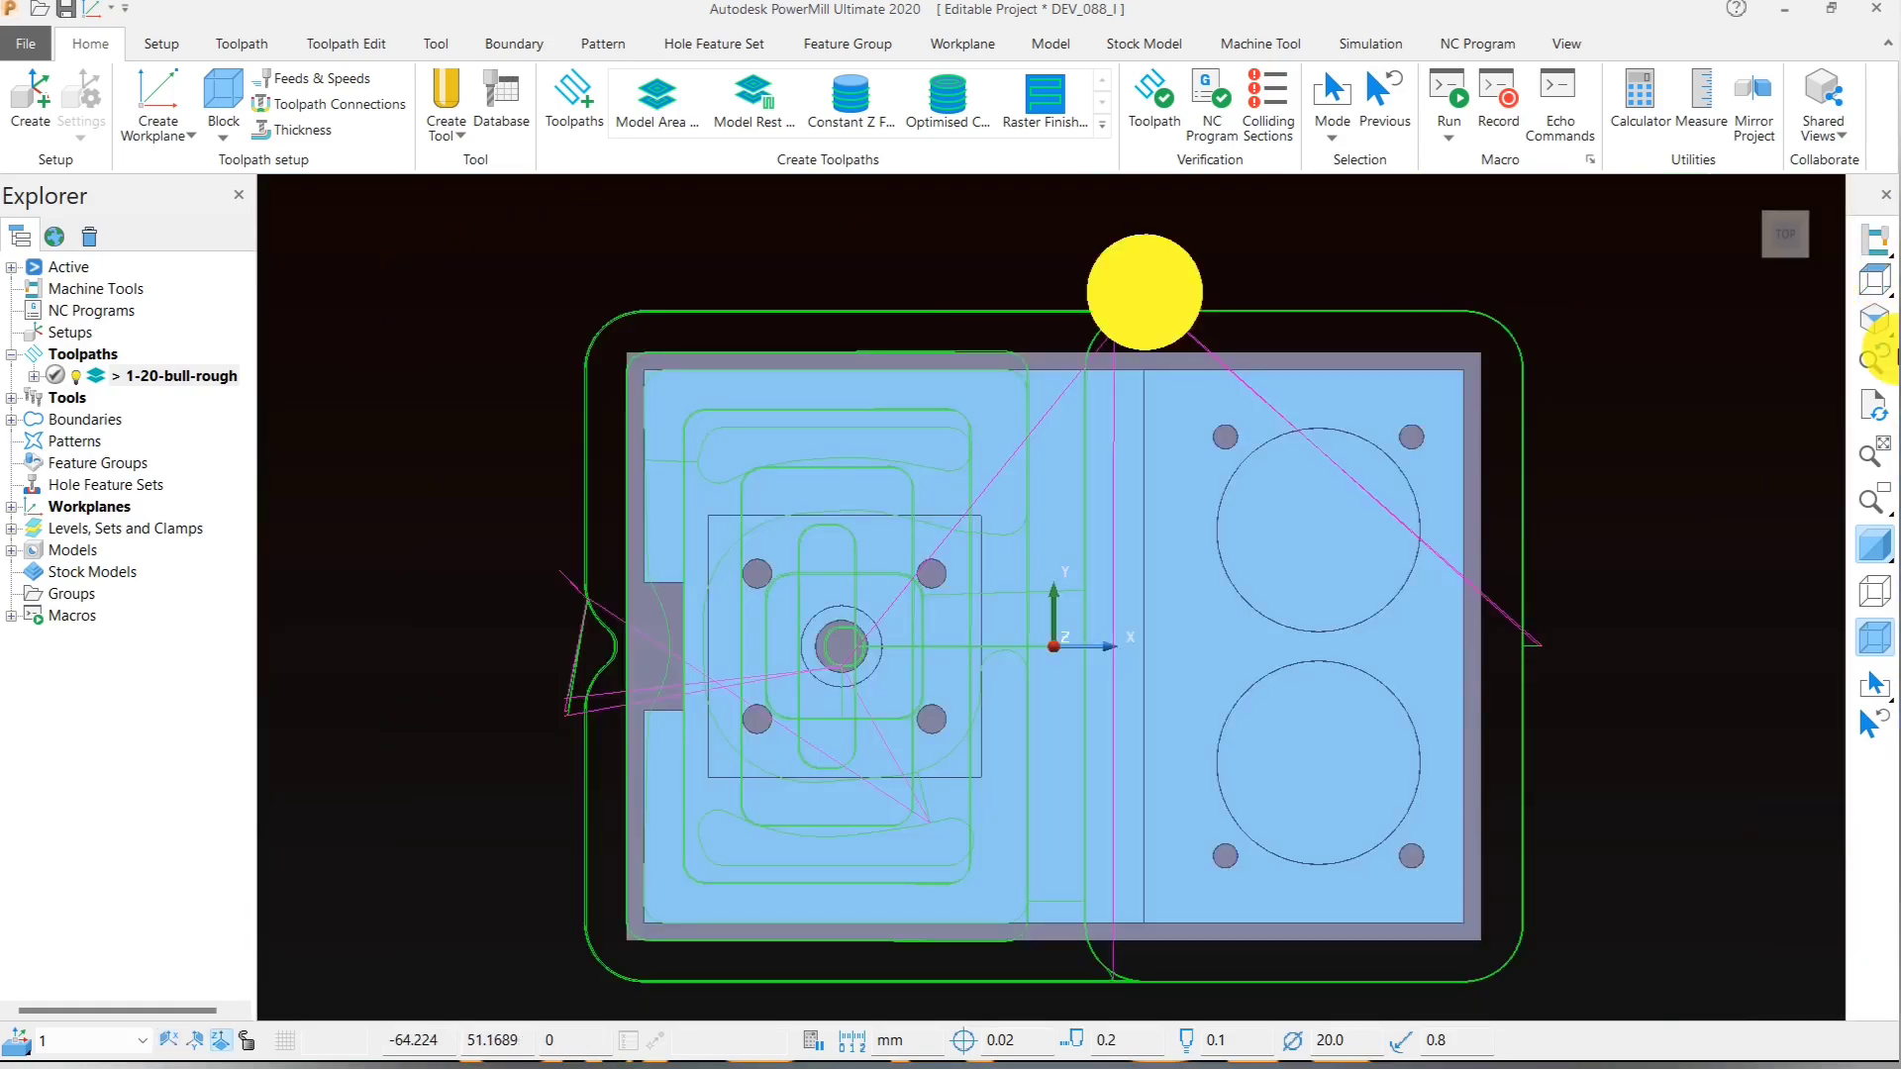
- Hide the 20-bull tool, then toggle the toolpath links off and back on to examine the entry moves beside the block
click(11, 398)
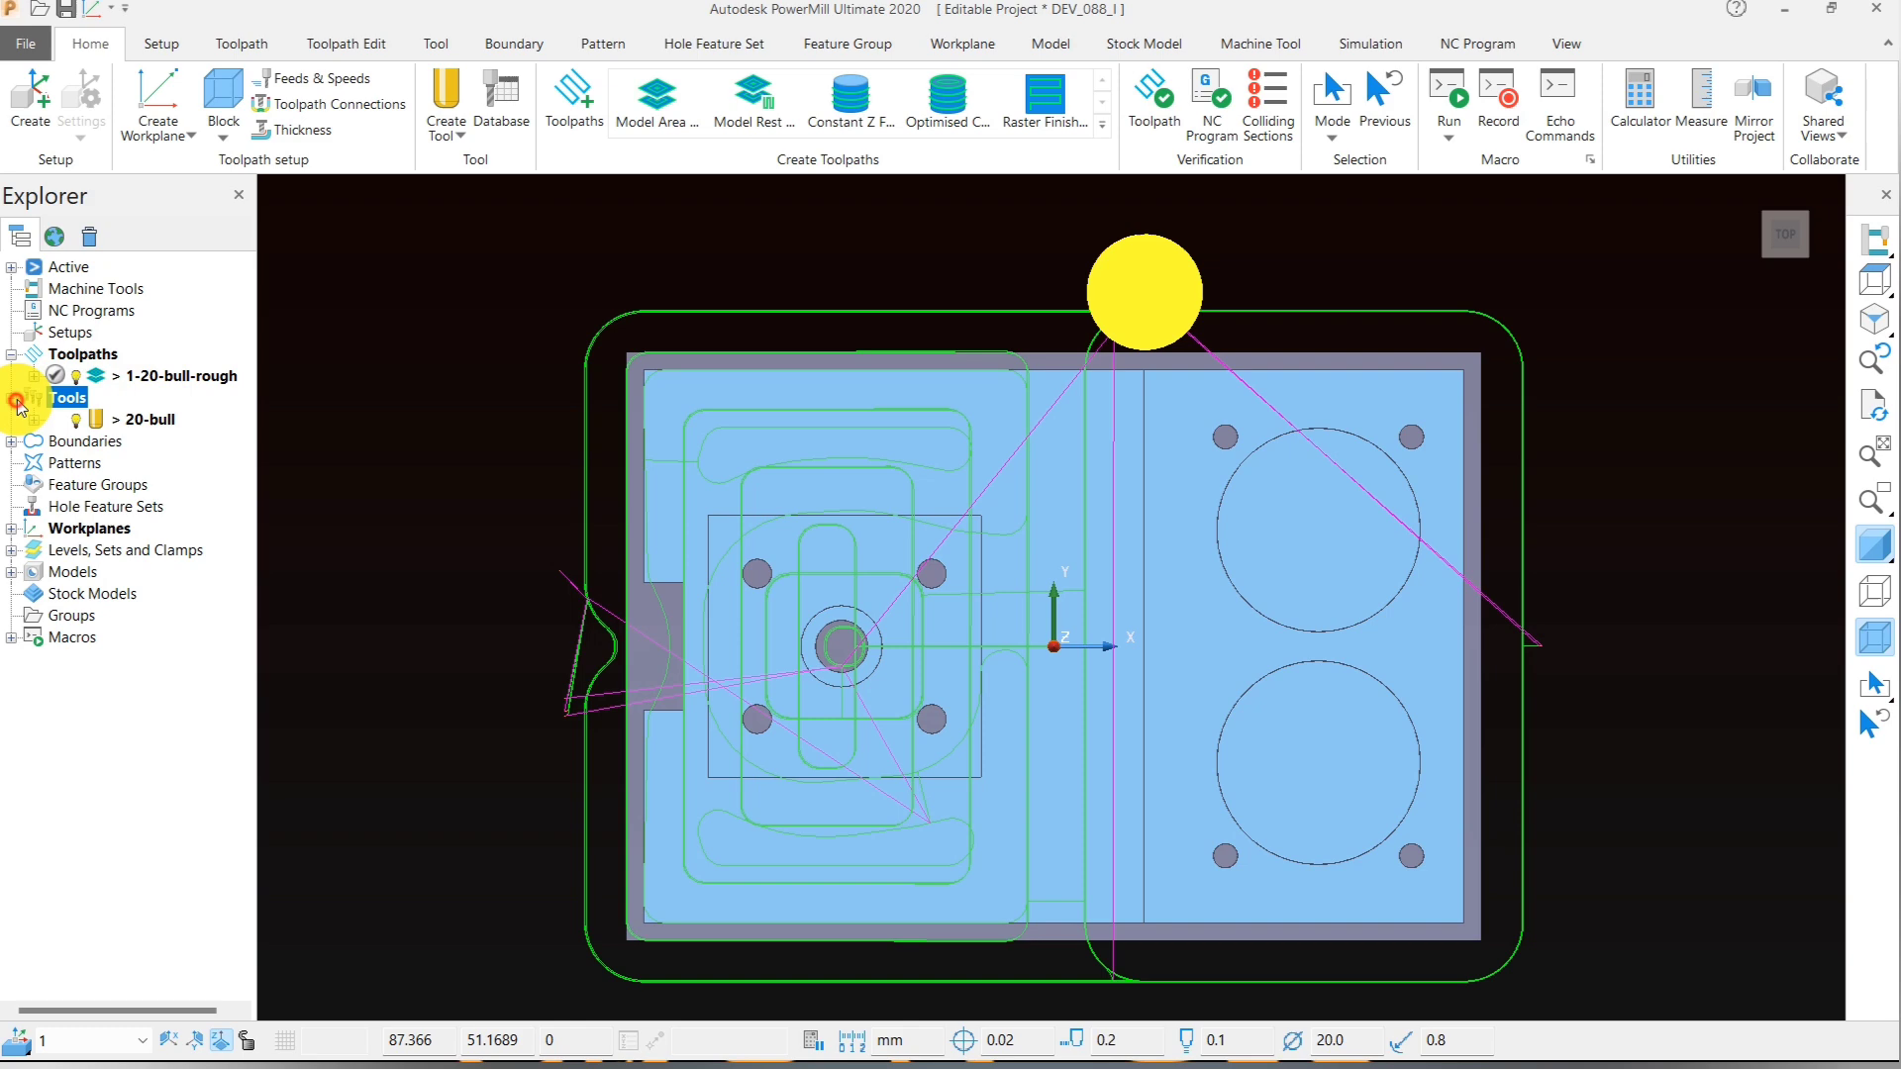
double_click(103, 421)
scroll(1208, 267, up, 8)
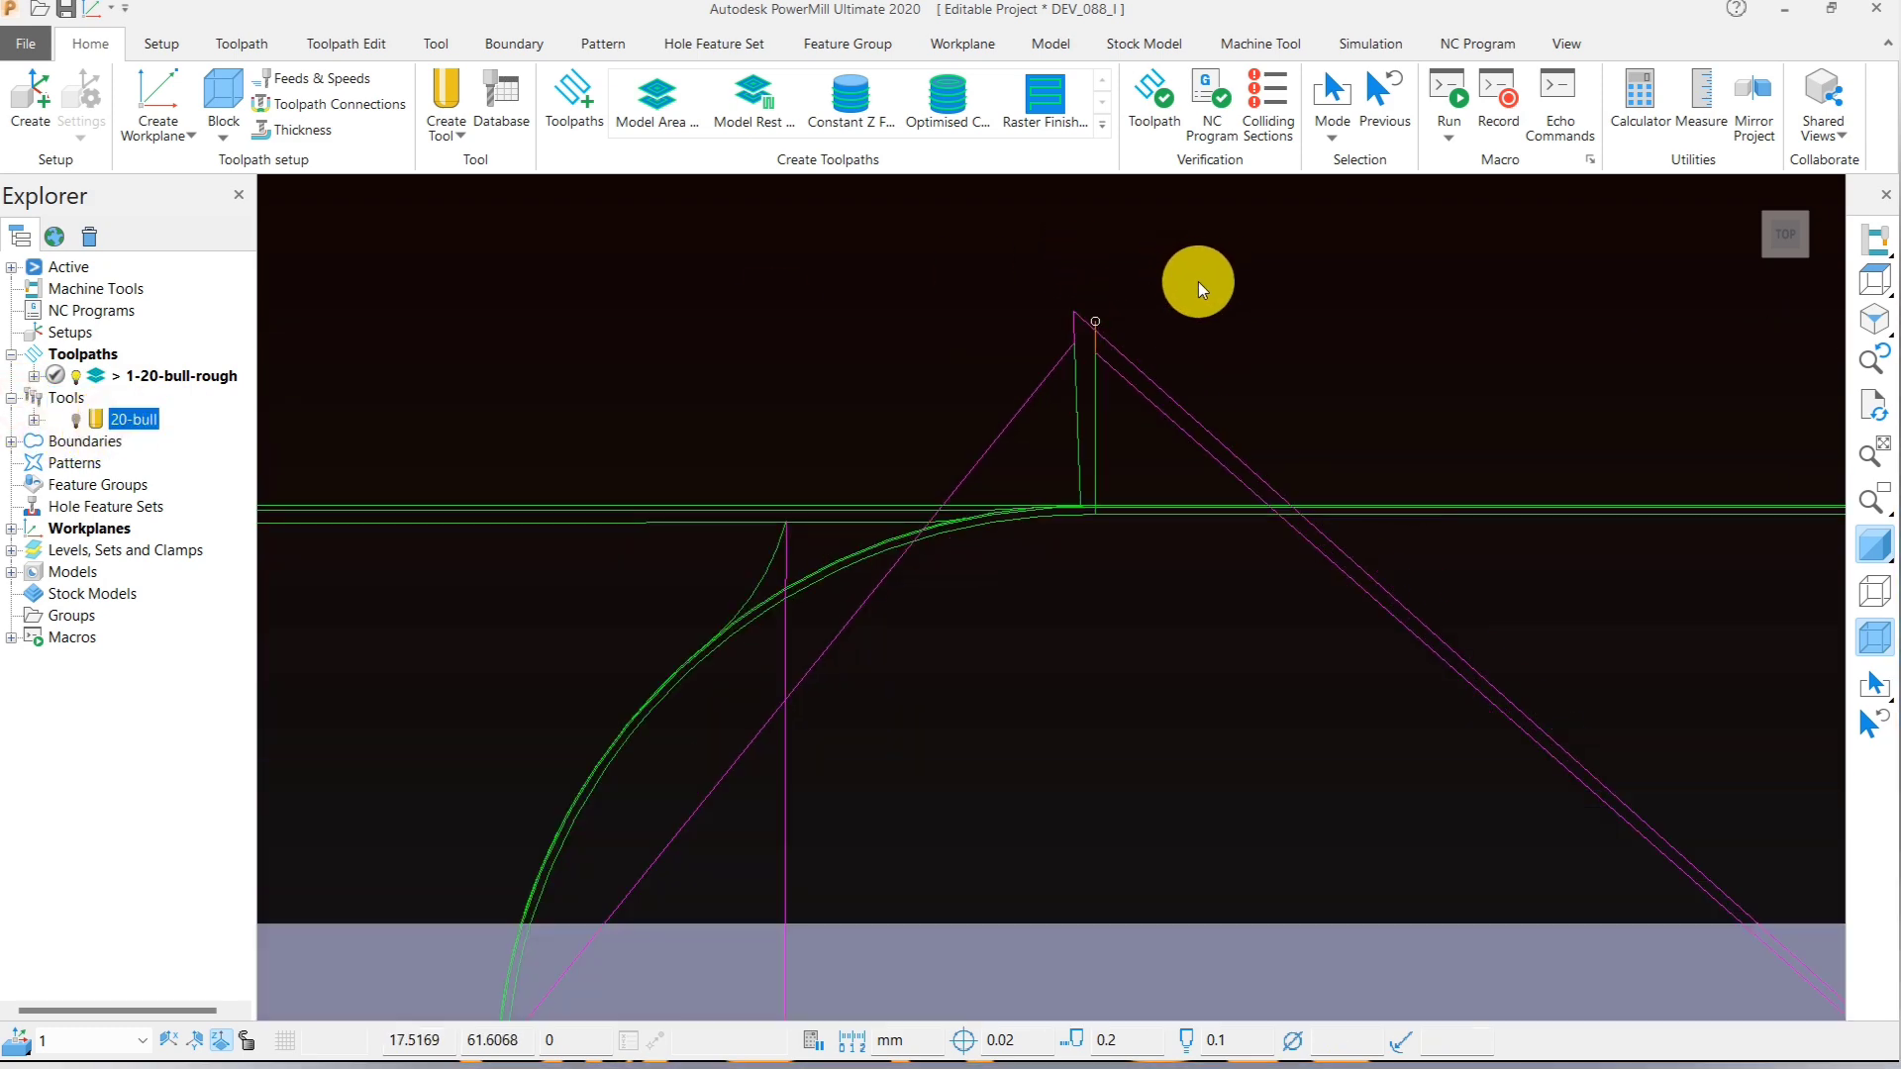
click(234, 46)
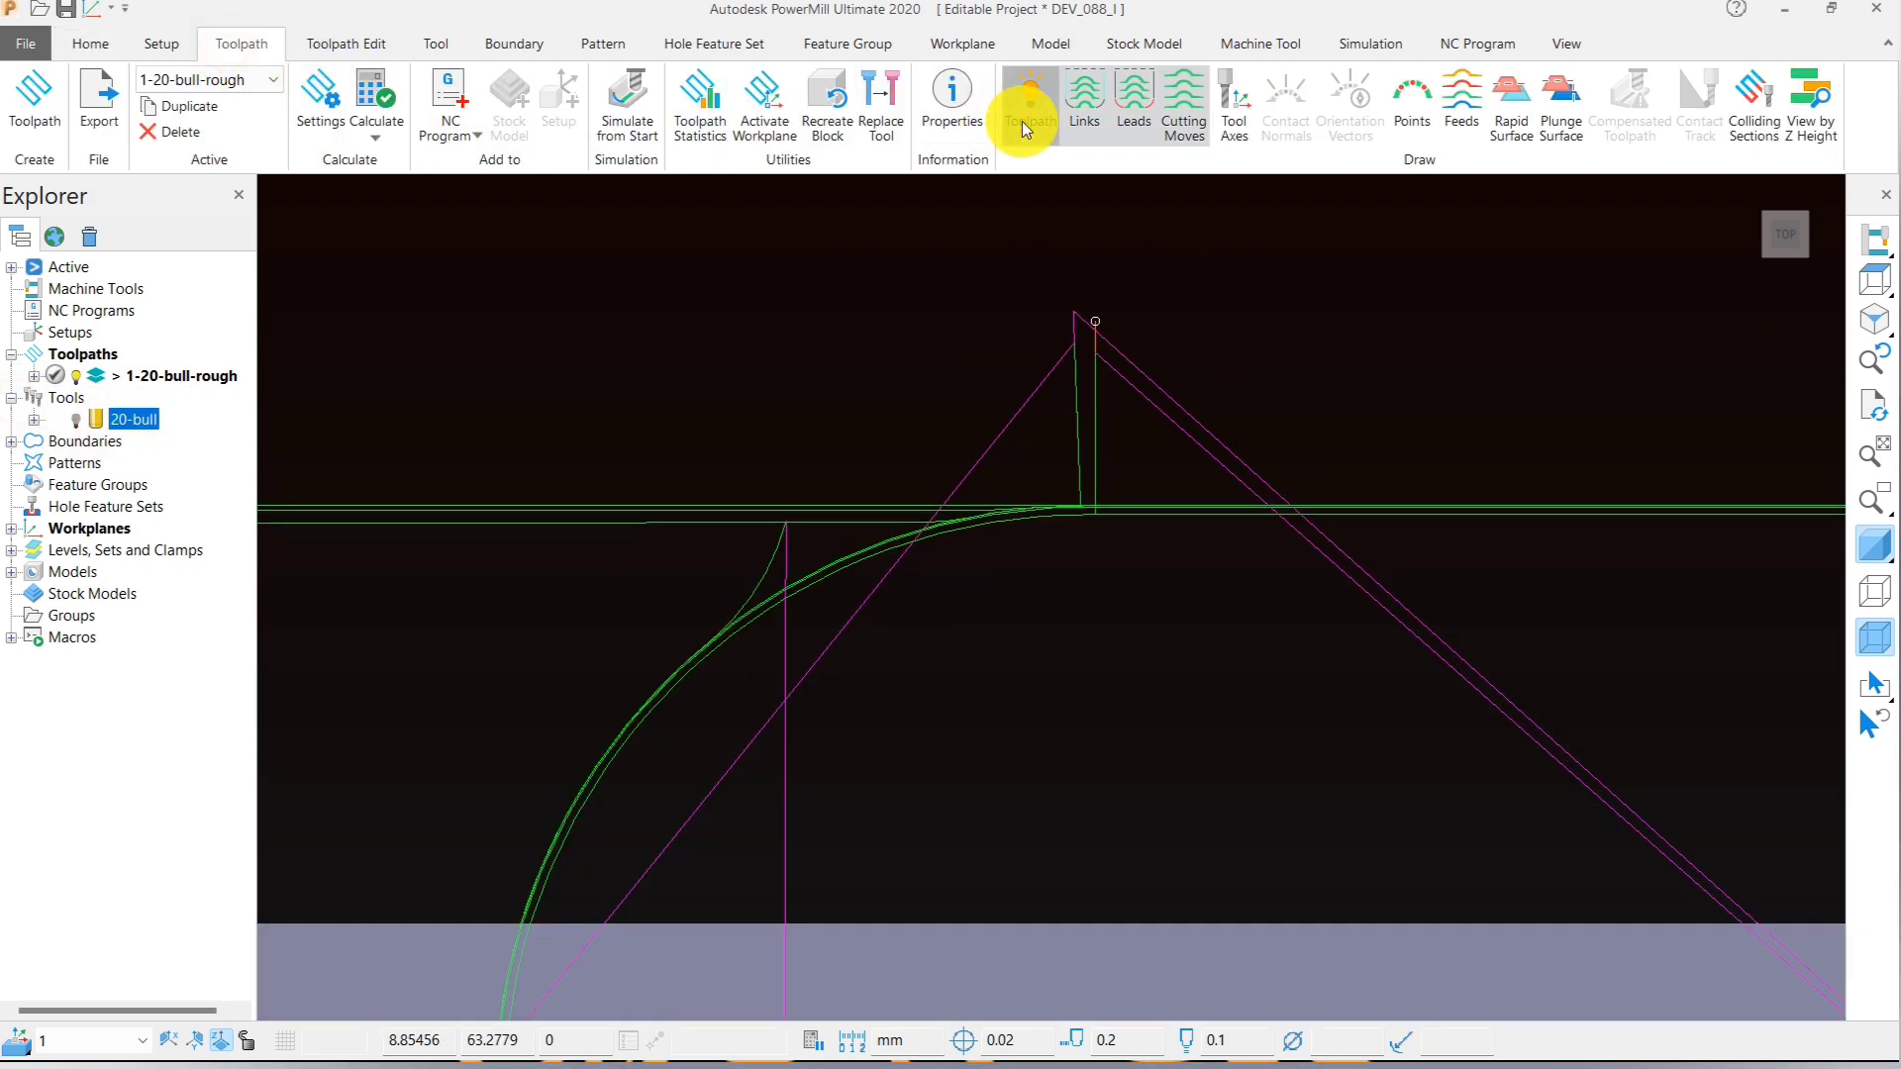
click(1085, 111)
scroll(1108, 455, down, 2)
scroll(1109, 415, up, 3)
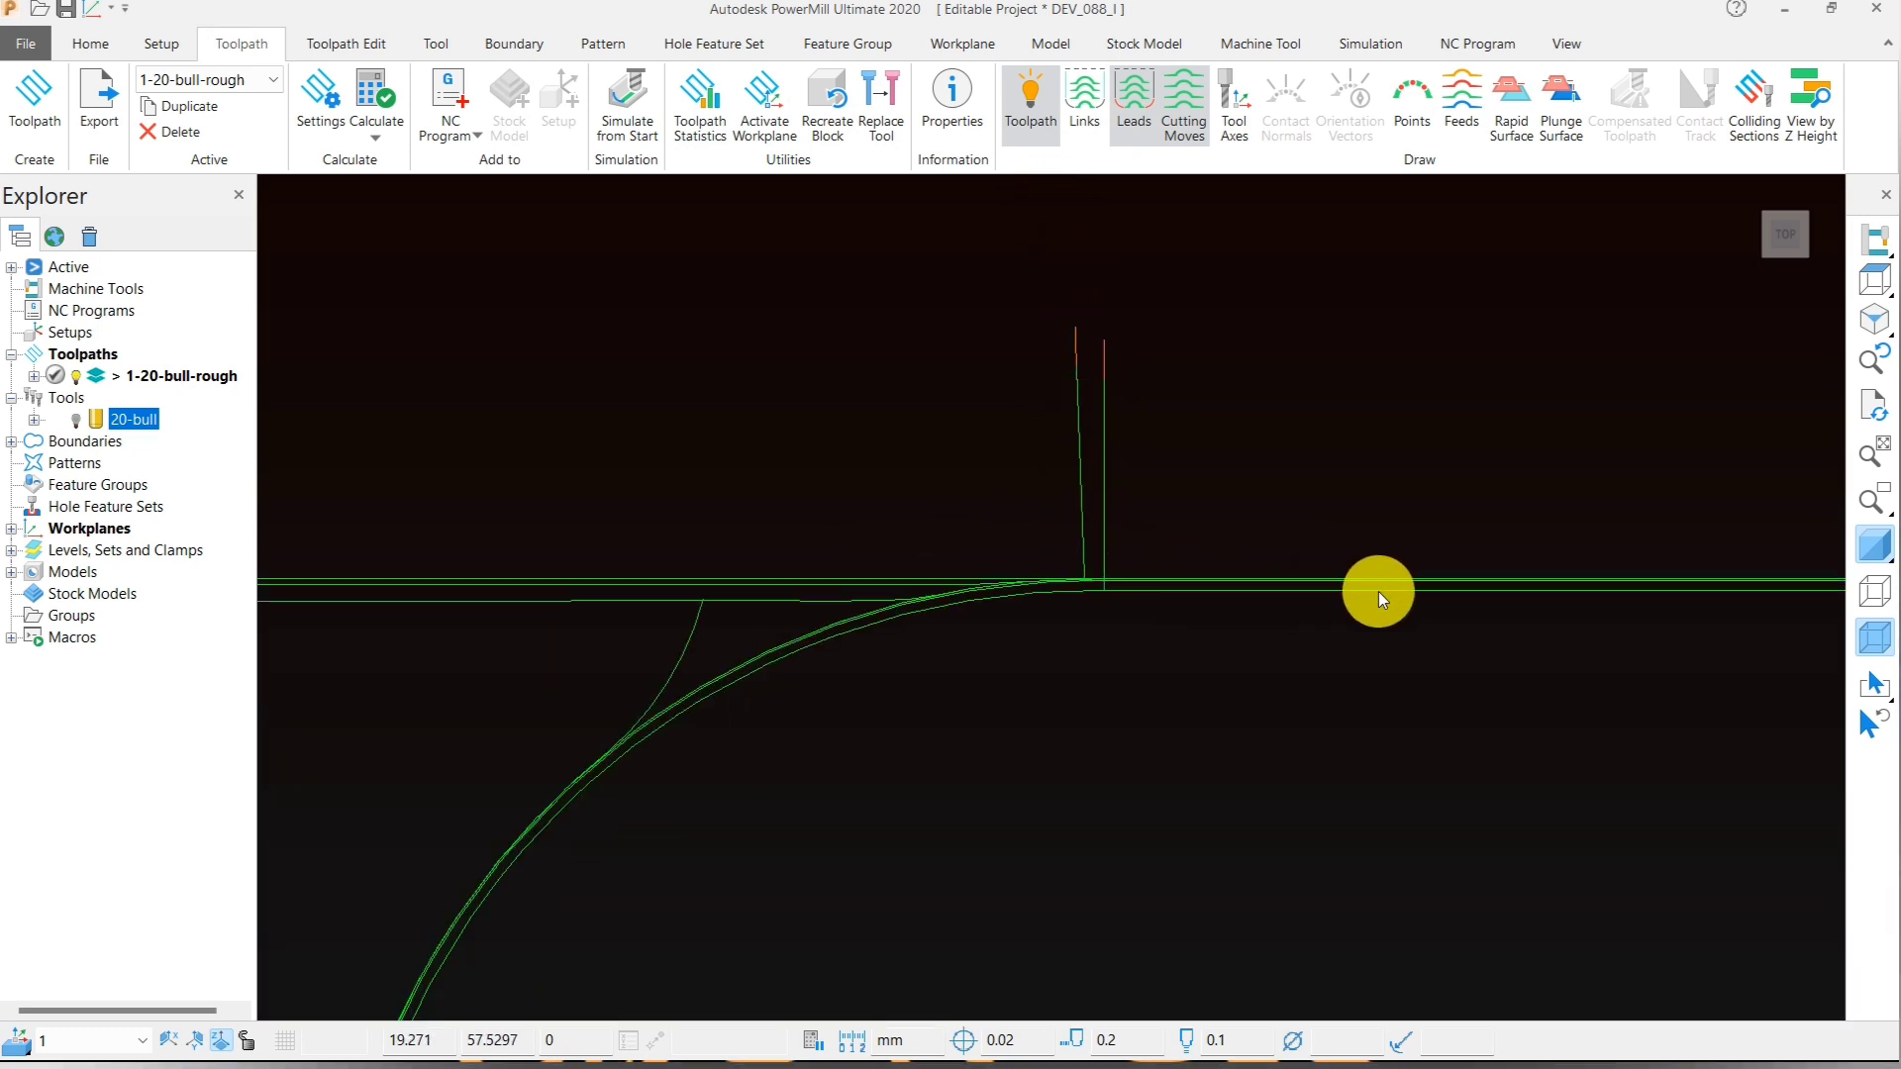
scroll(1378, 594, down, 2)
click(1085, 104)
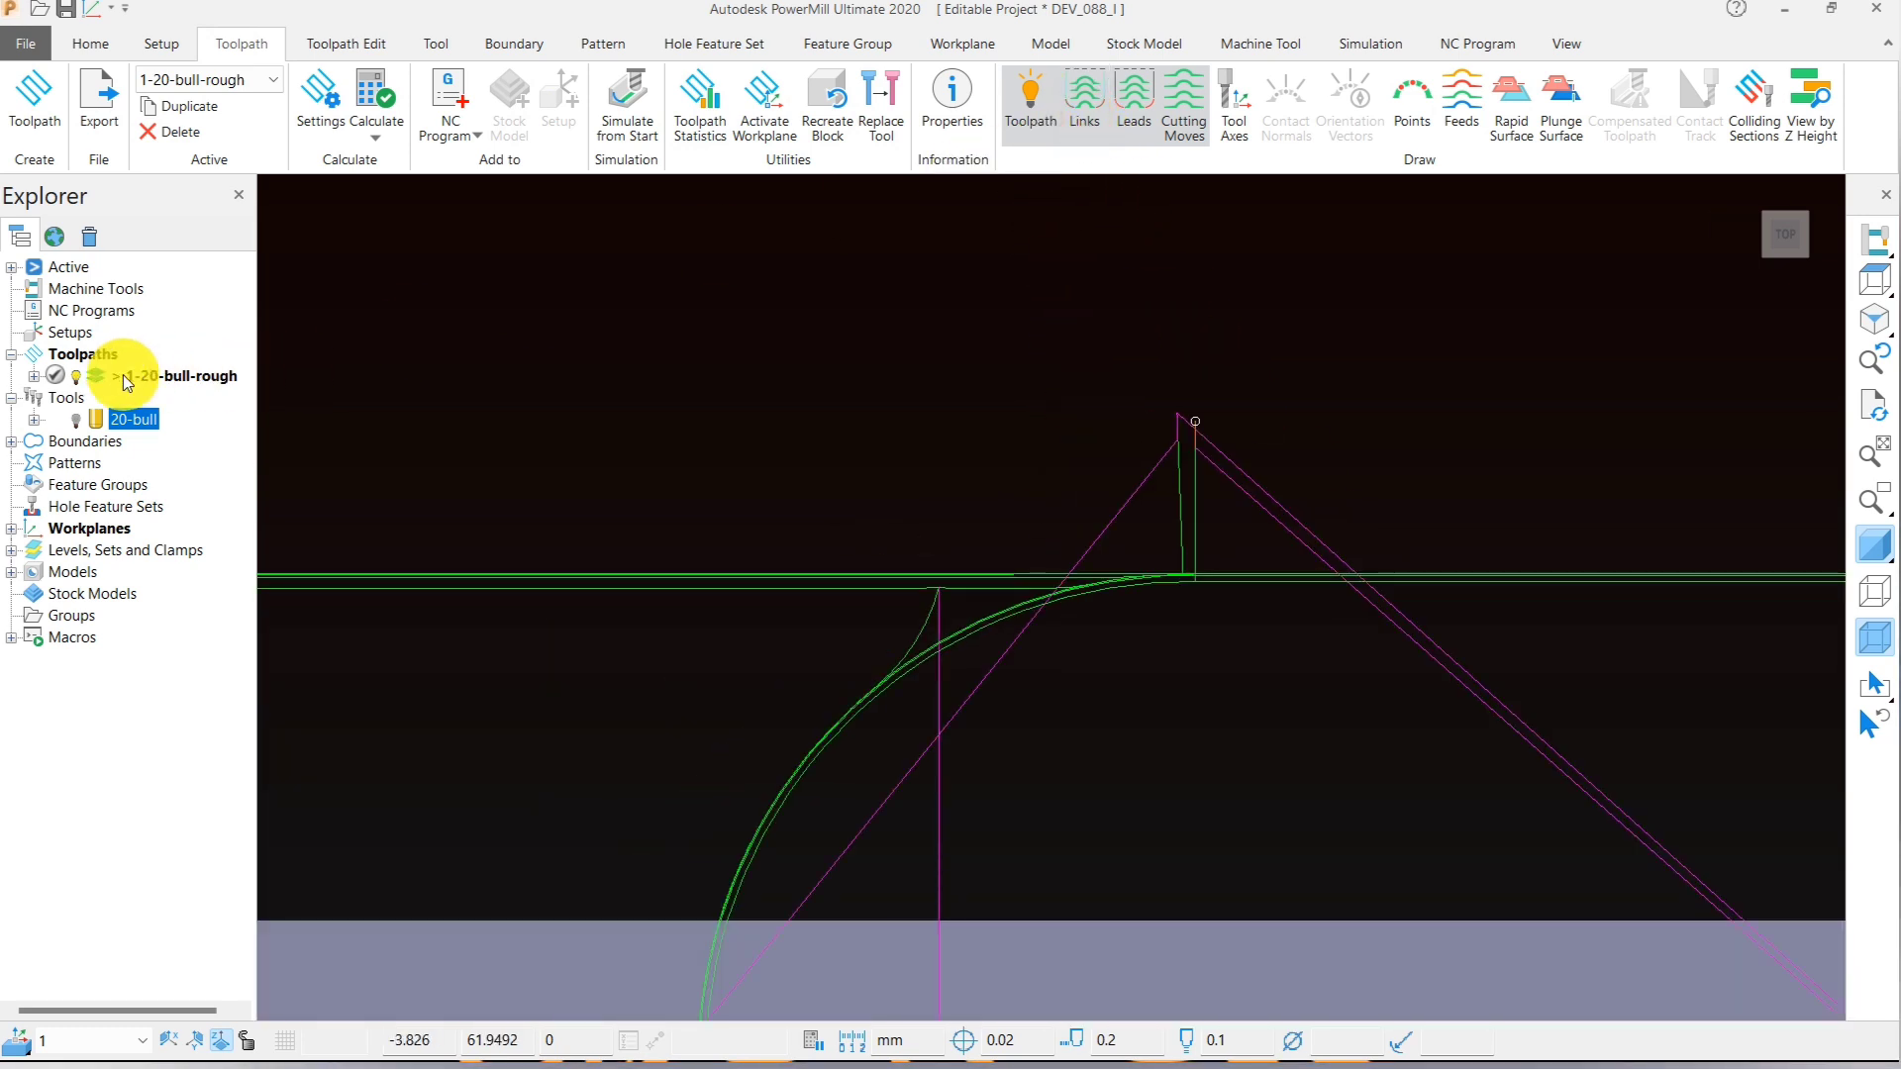
- Redisplay the 20-bull tool and review the whole roughing toolpath from above and at an angle
double_click(133, 419)
scroll(1047, 532, down, 3)
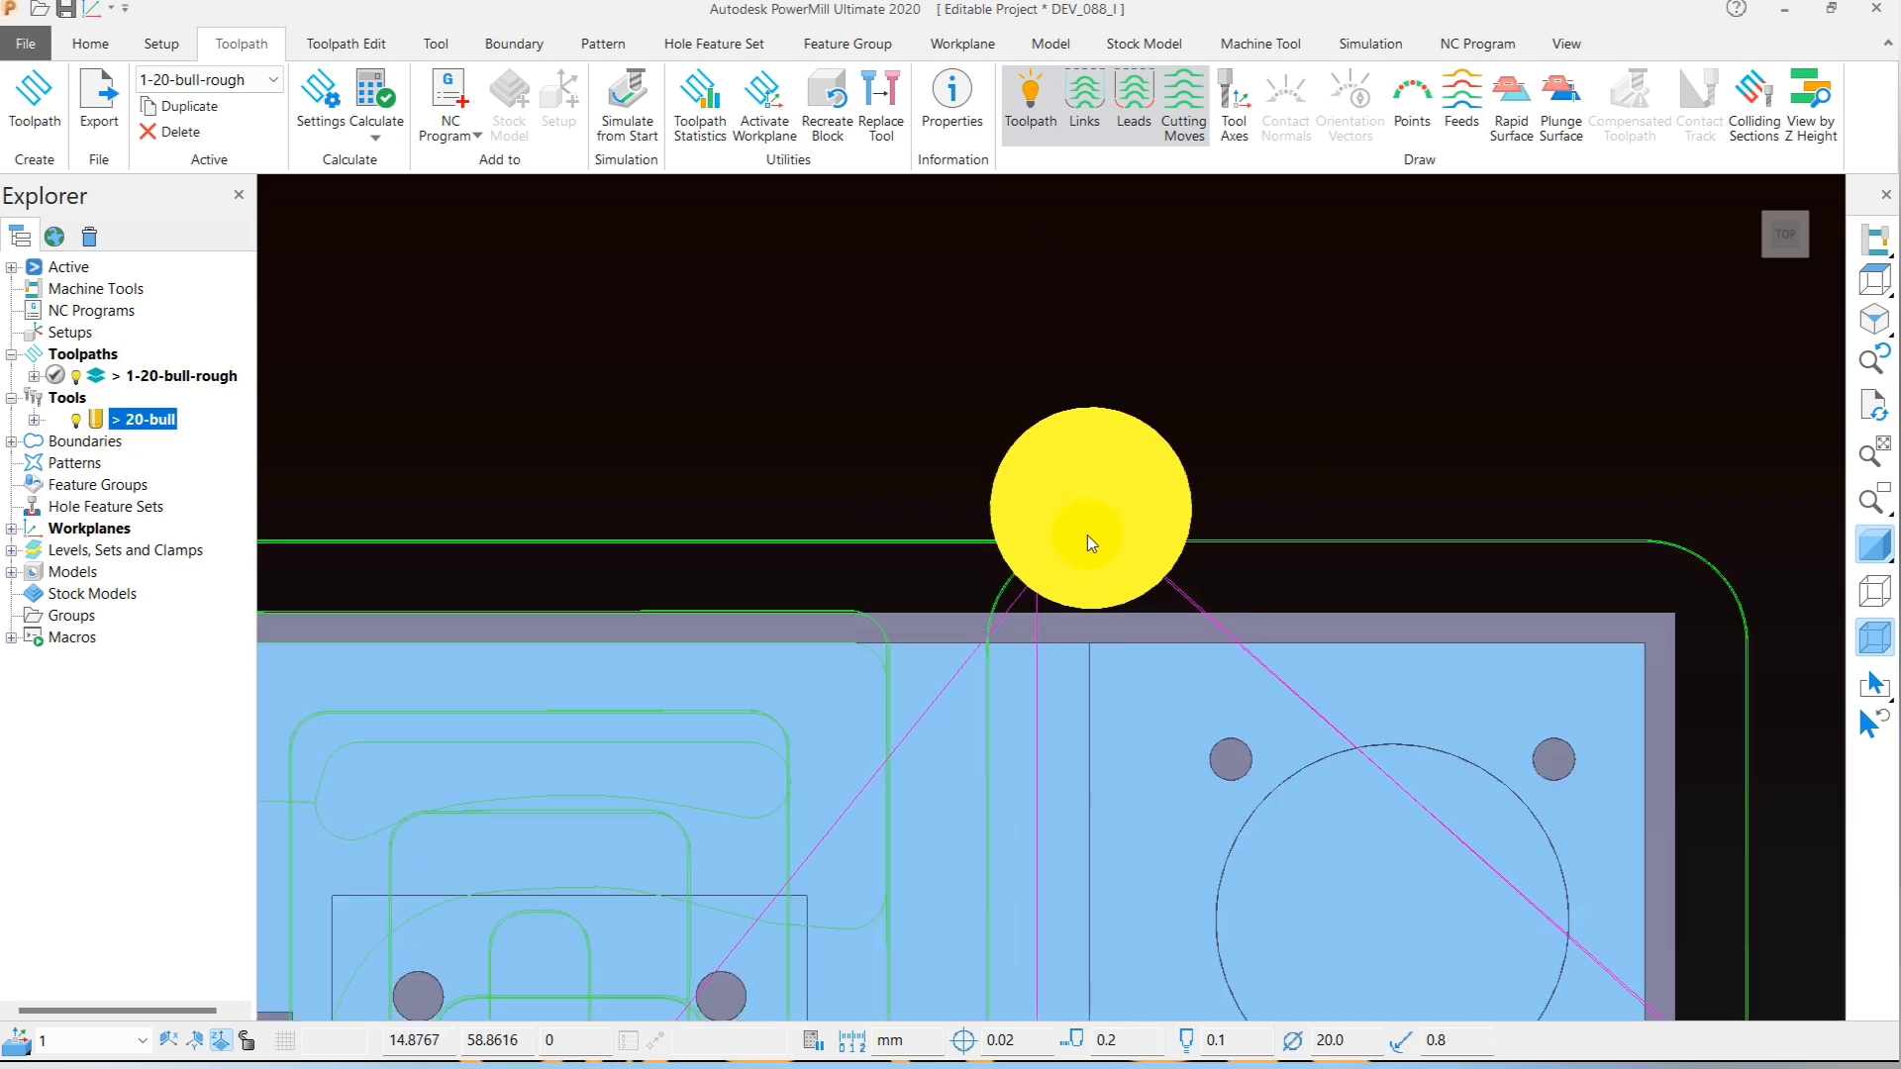
middle_drag(1087, 535, 978, 781)
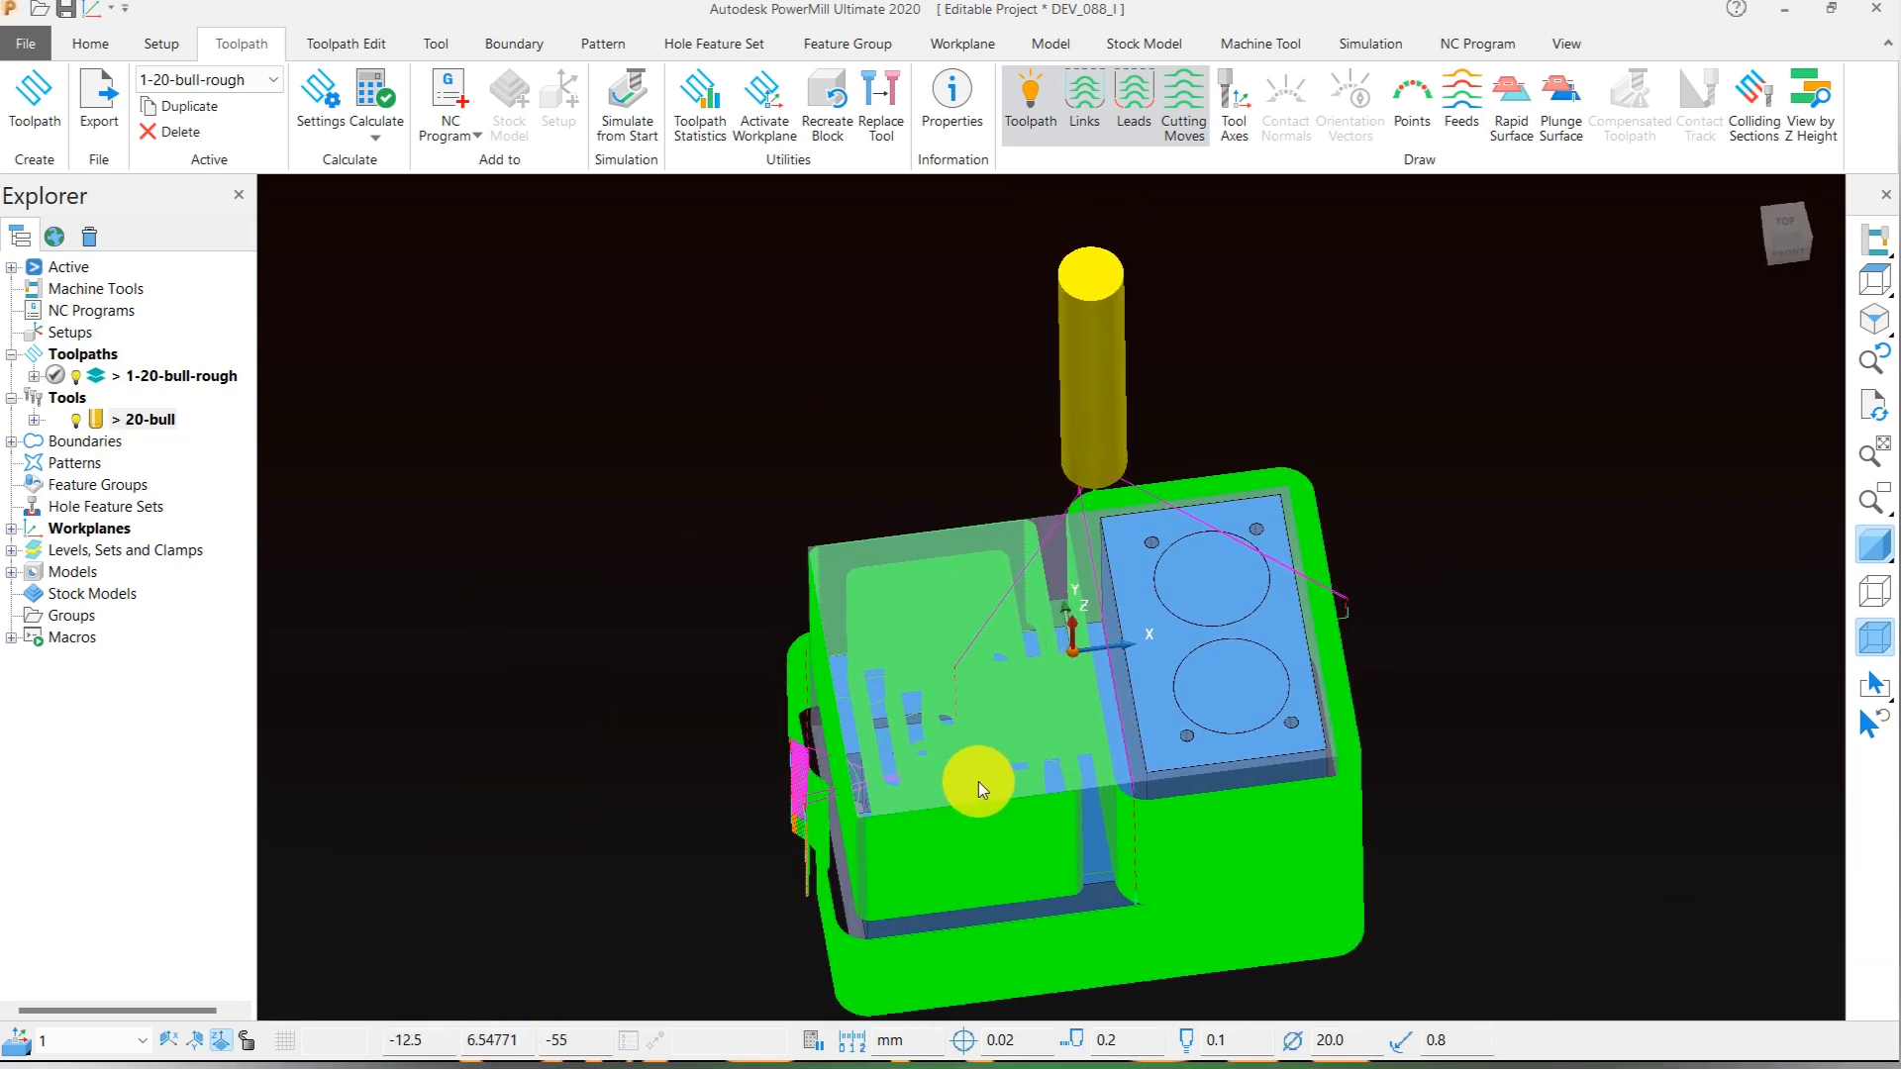
click(1873, 281)
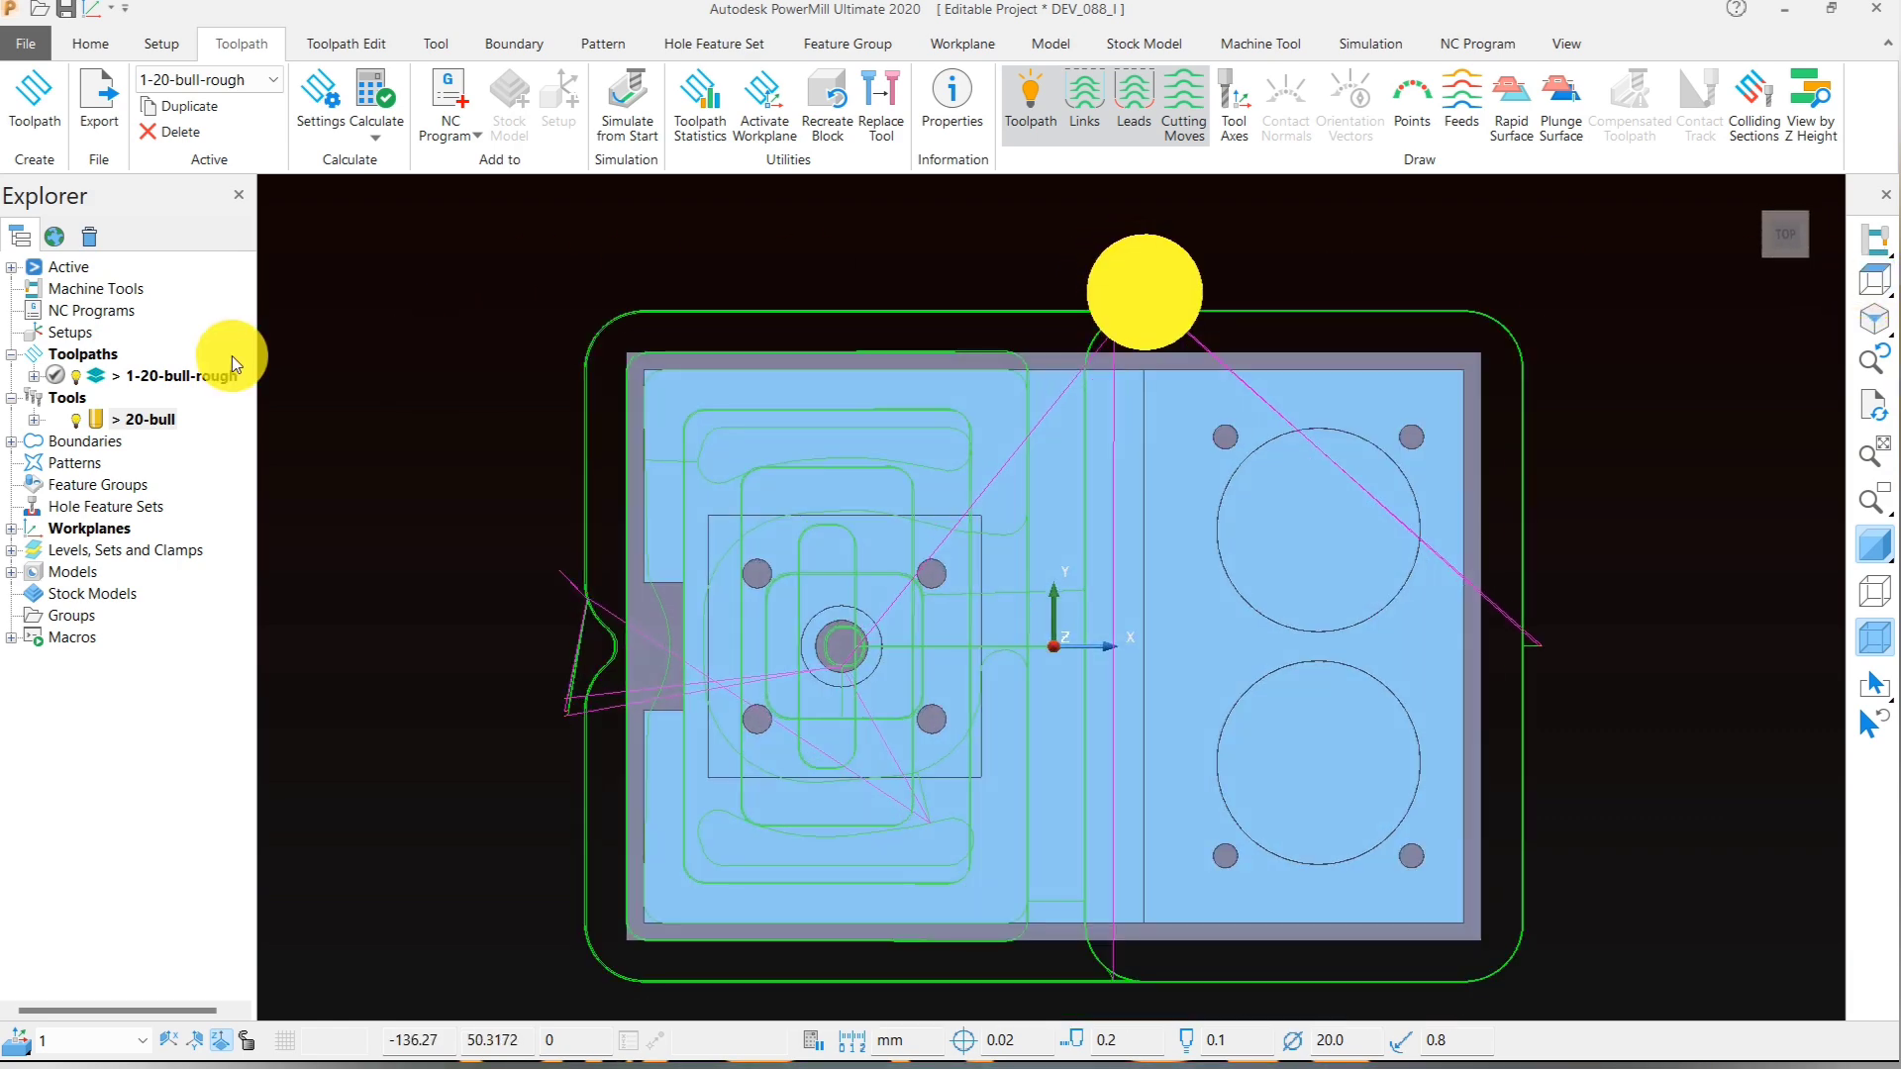
middle_drag(1146, 742, 1215, 557)
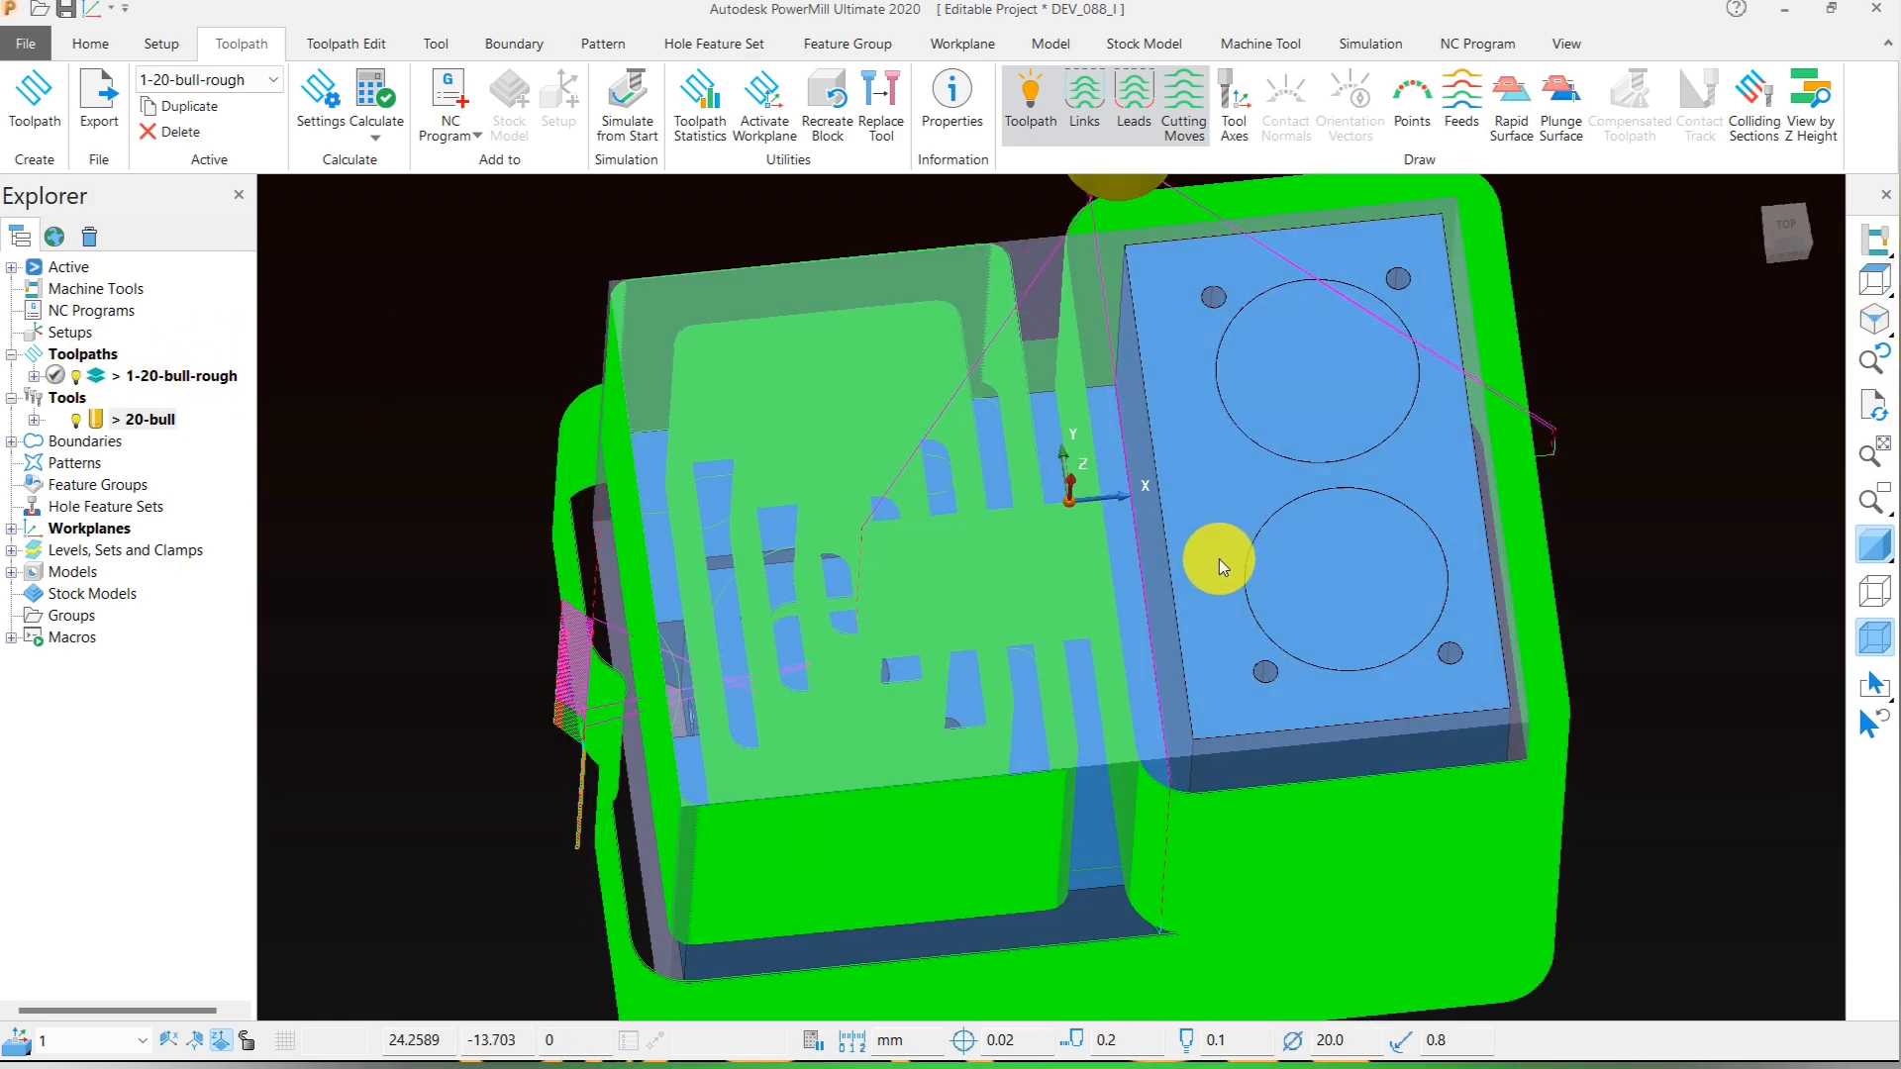
- Hide the 1-20-bull-rough toolpath and delete the Planes model that caps the two large holes
click(90, 44)
double_click(100, 375)
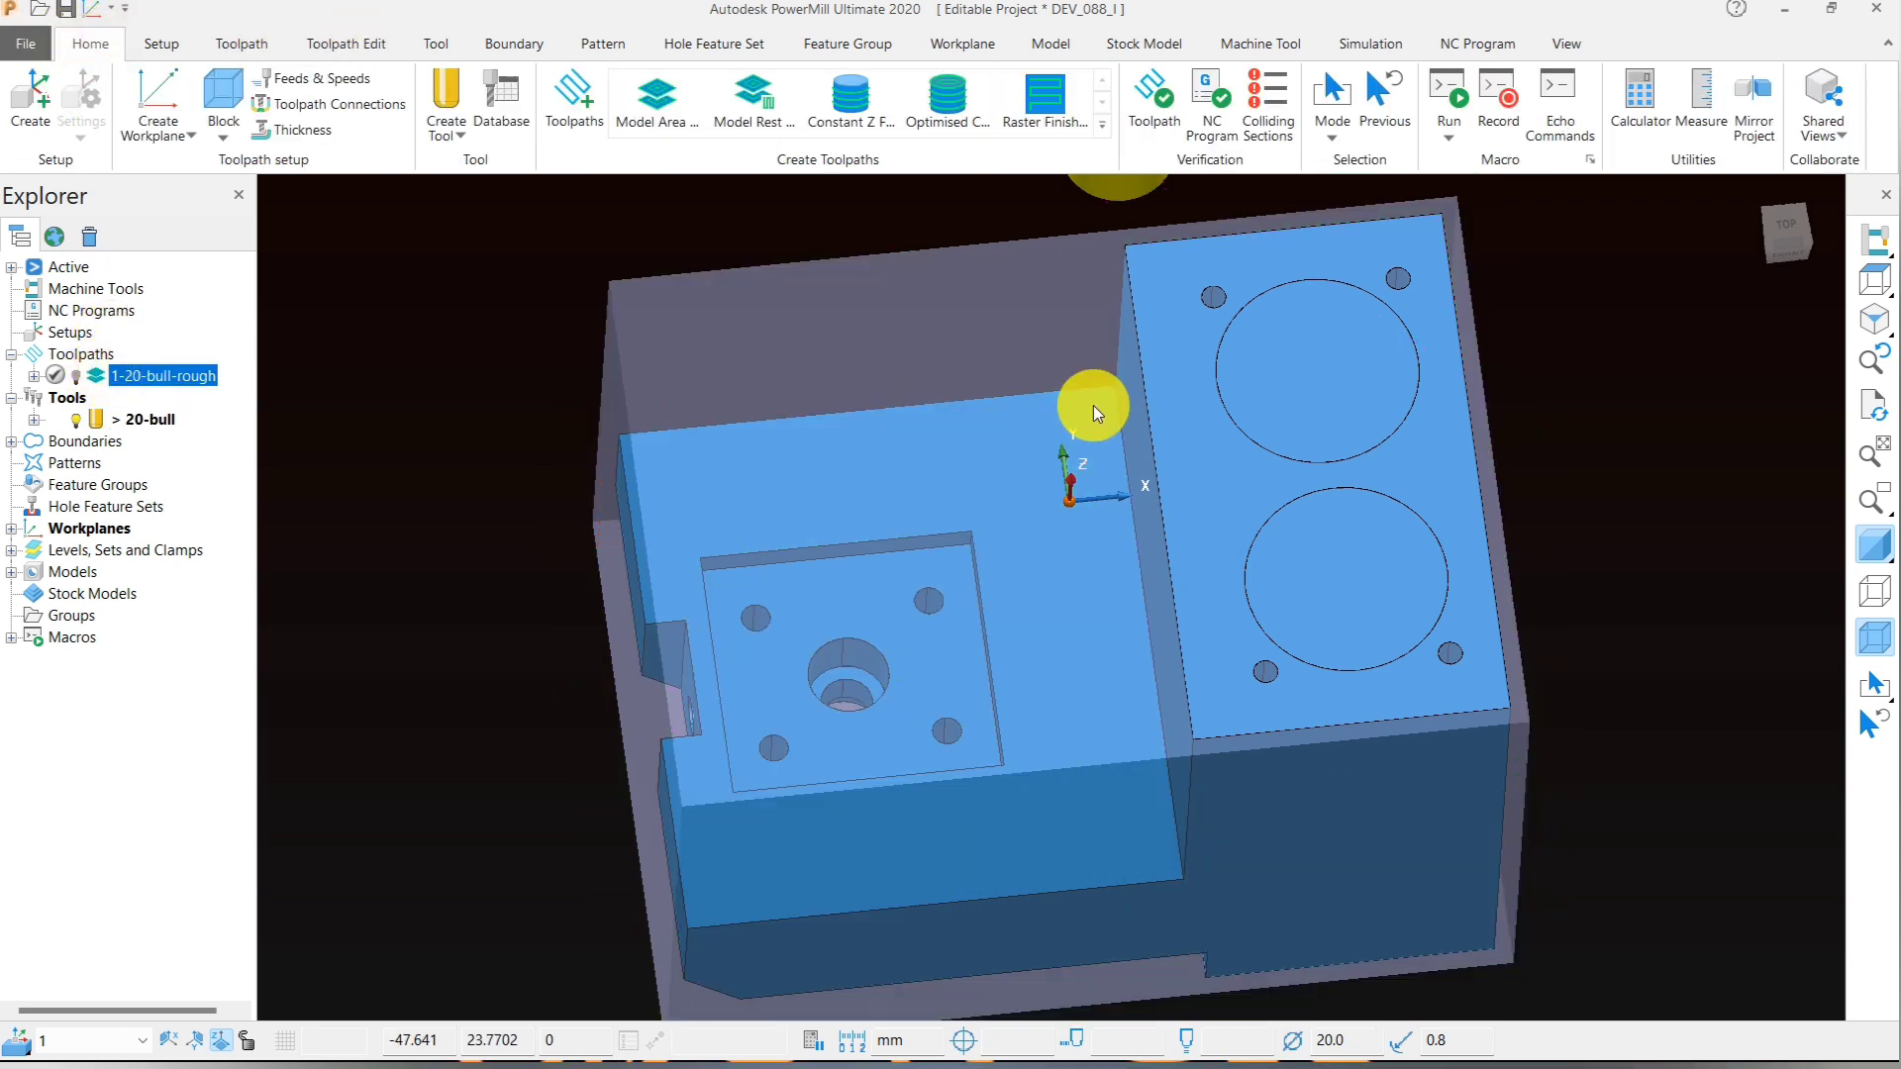
click(1875, 280)
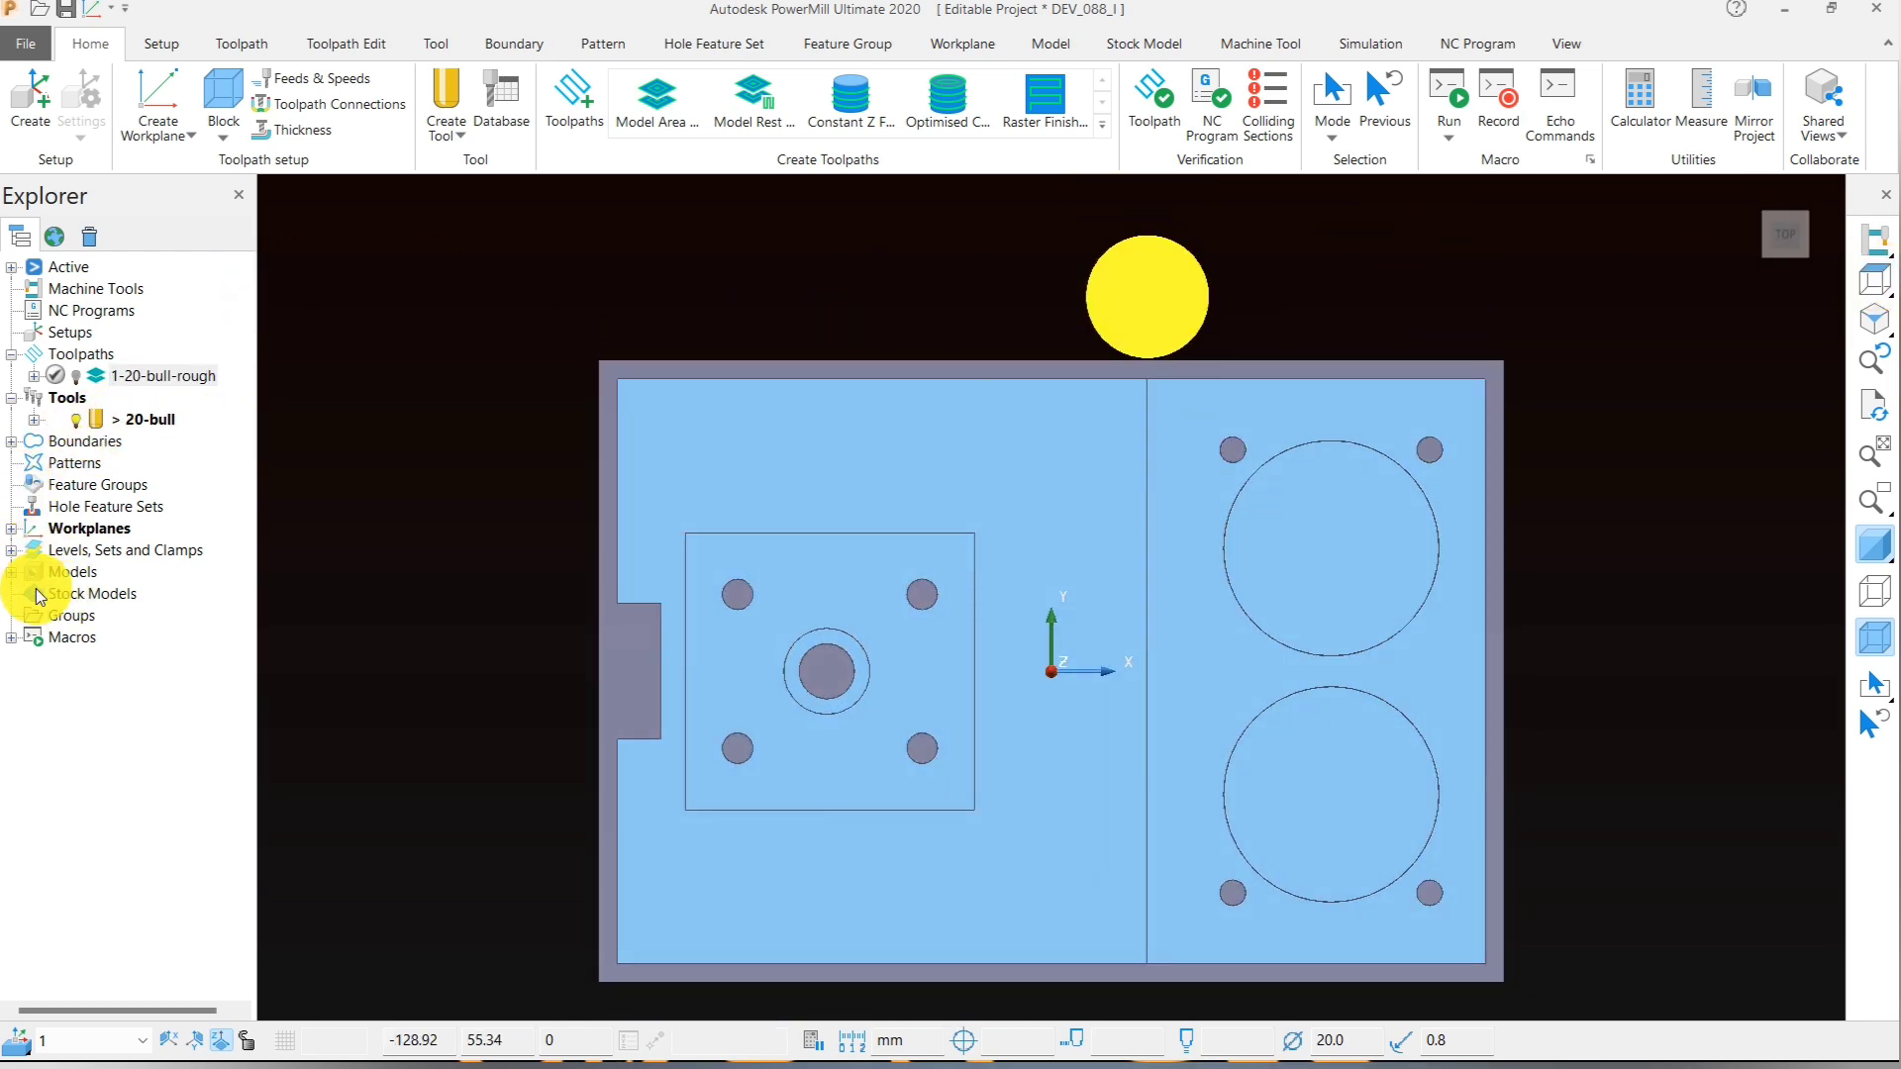
click(12, 572)
right_click(87, 615)
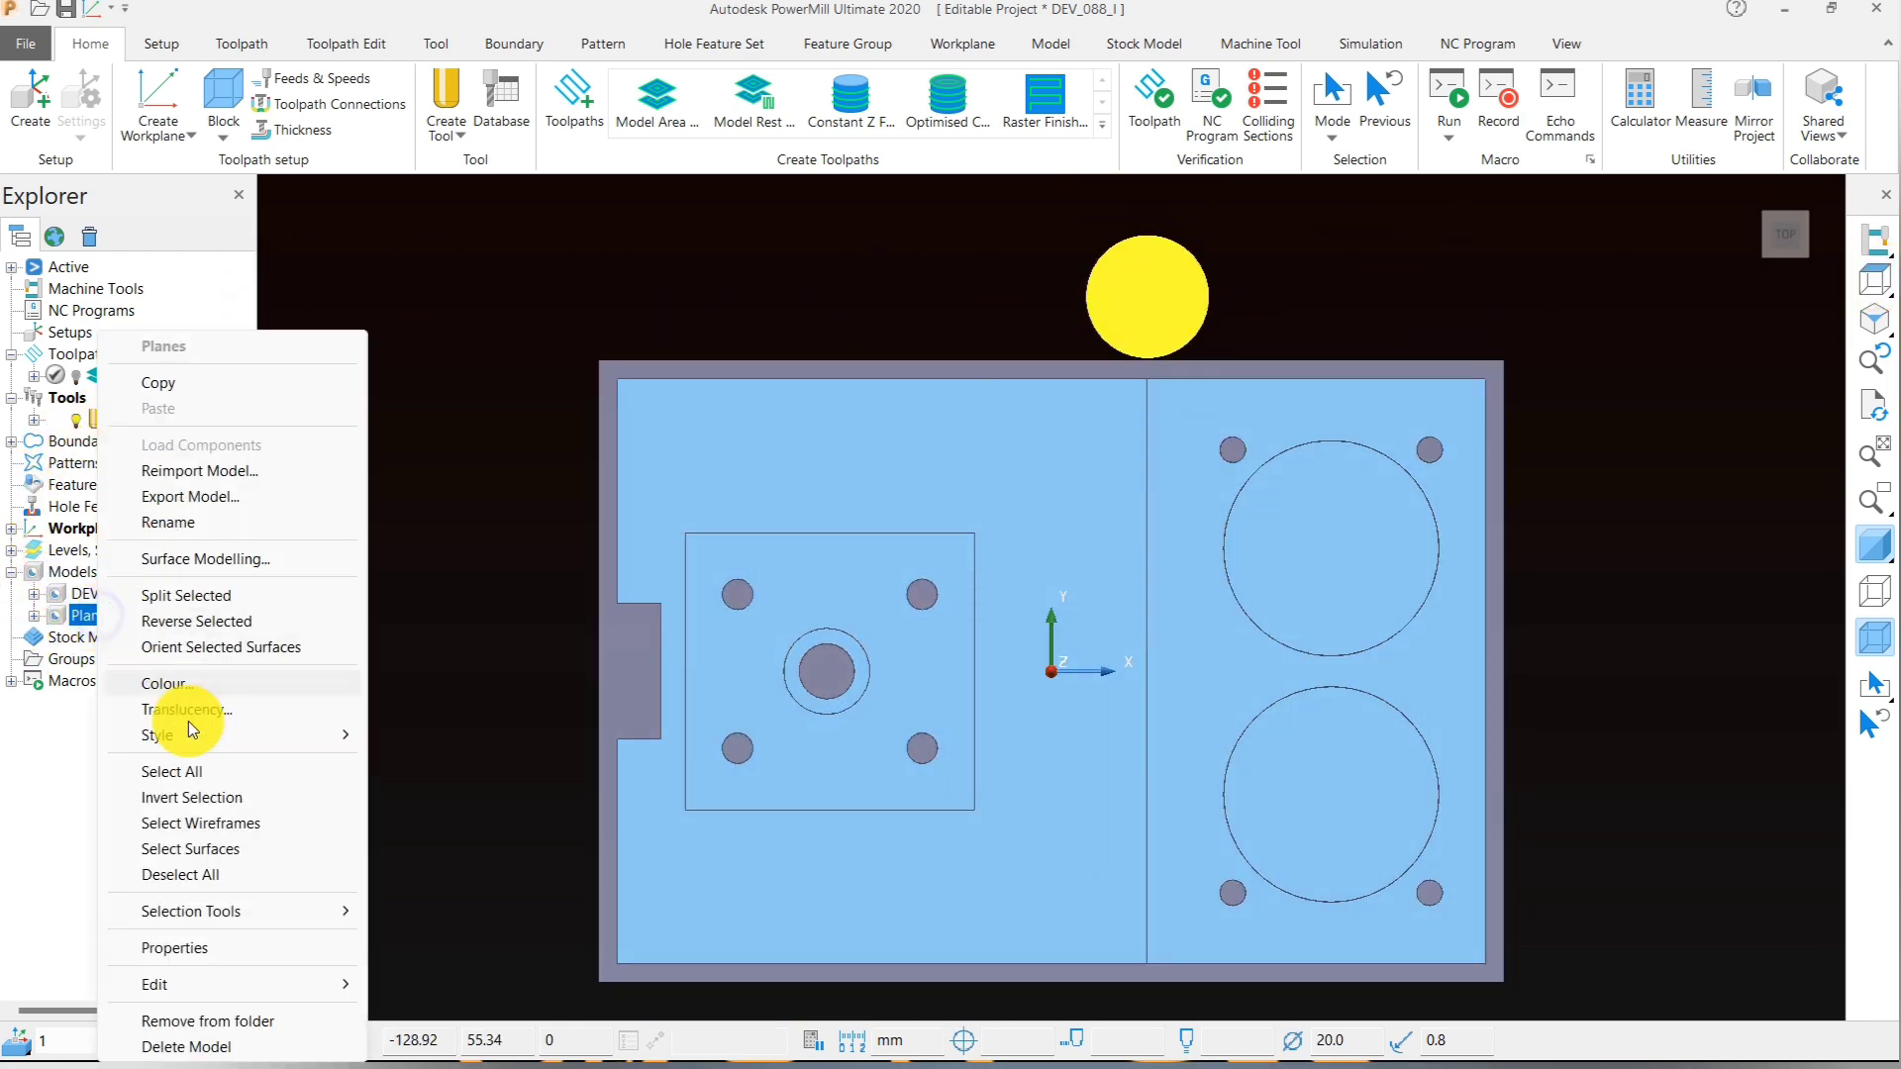
click(199, 1046)
- Activate boundary 1 around the two large holes and check it against the uncapped bores
click(49, 444)
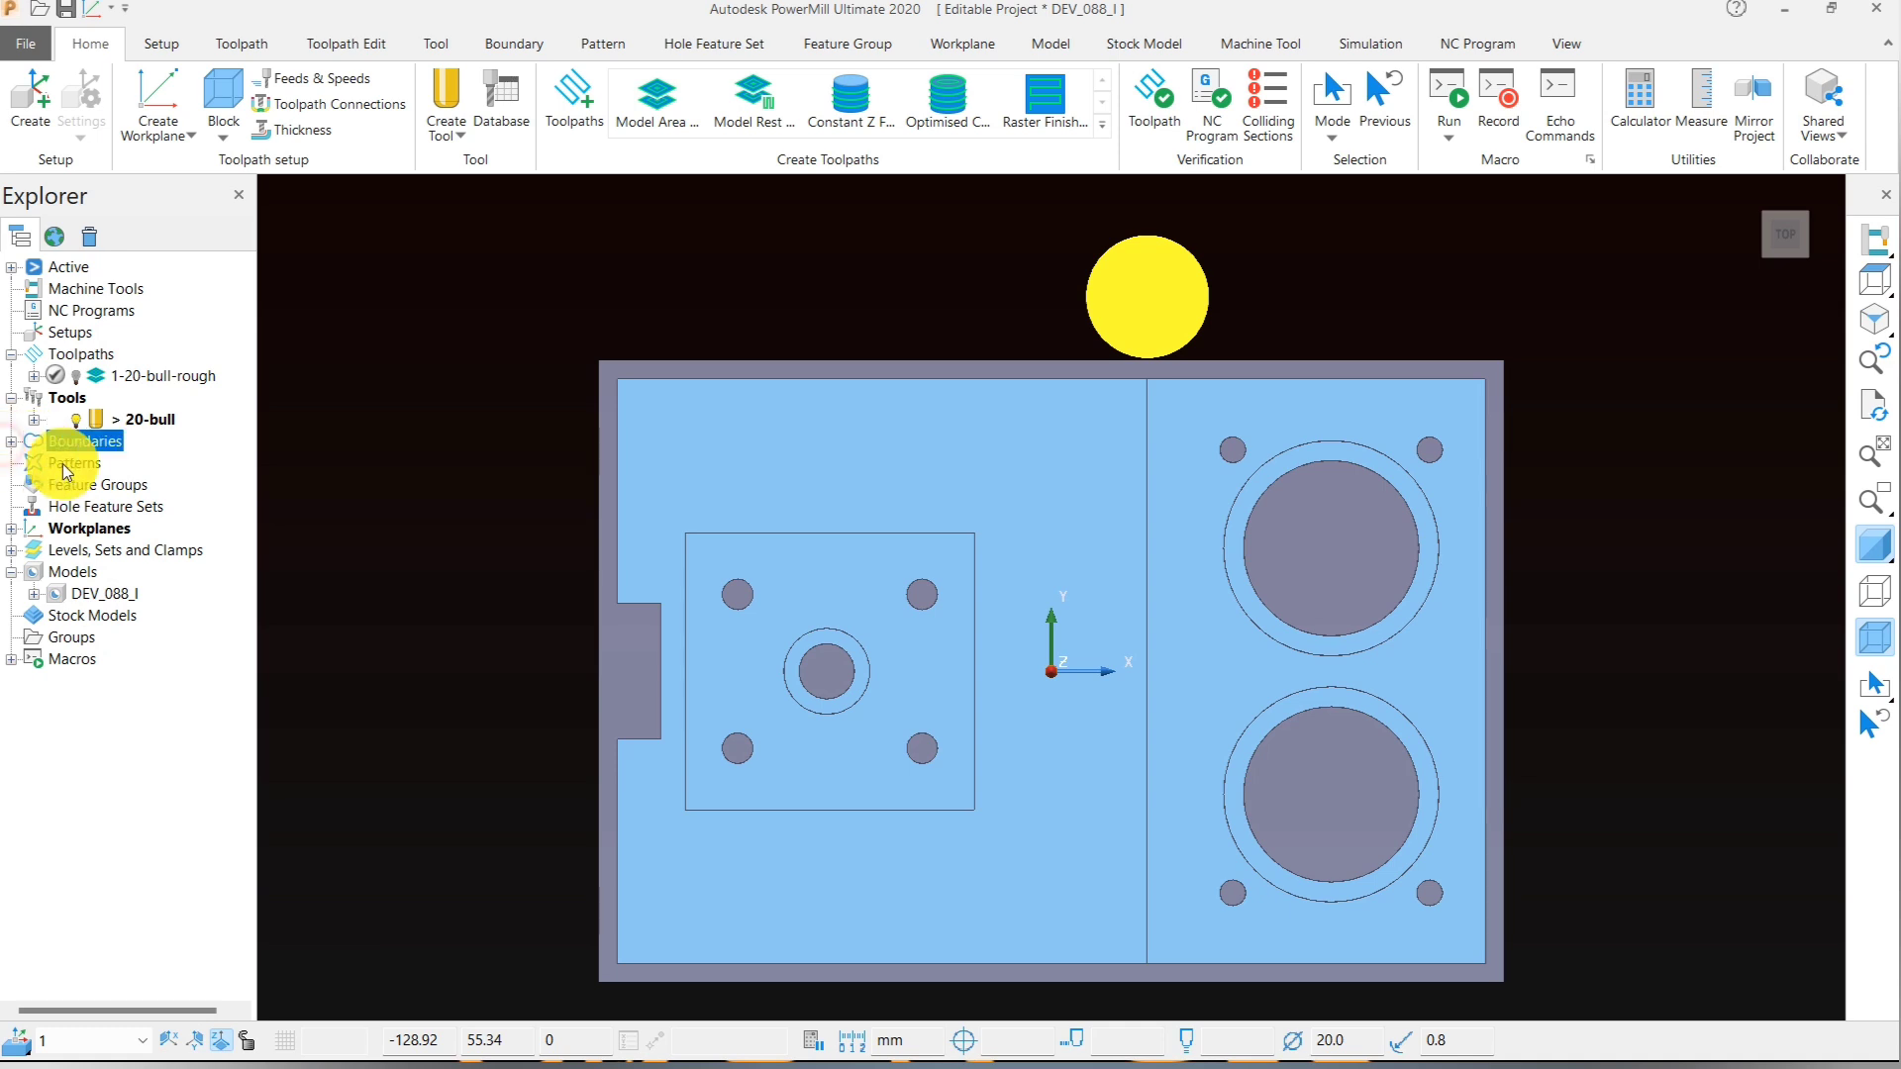
click(12, 443)
click(105, 468)
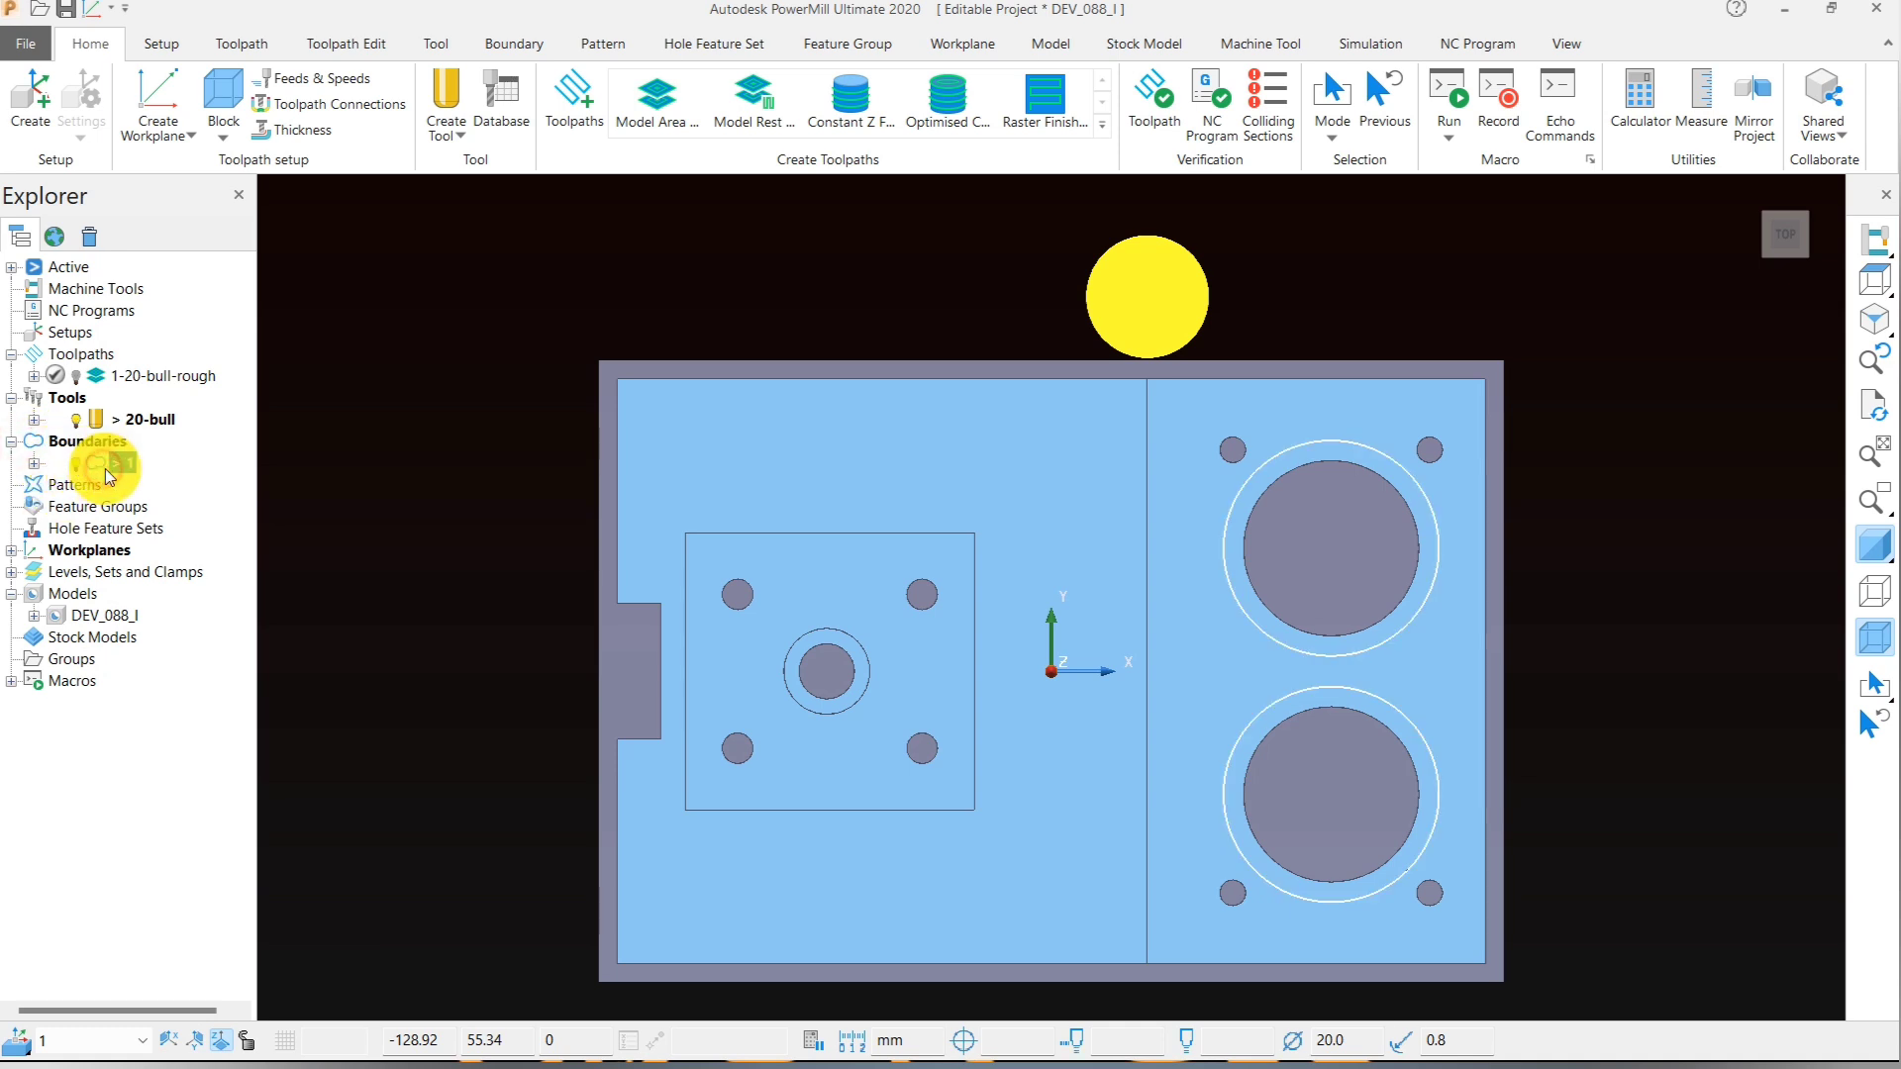
middle_drag(1032, 596, 1115, 442)
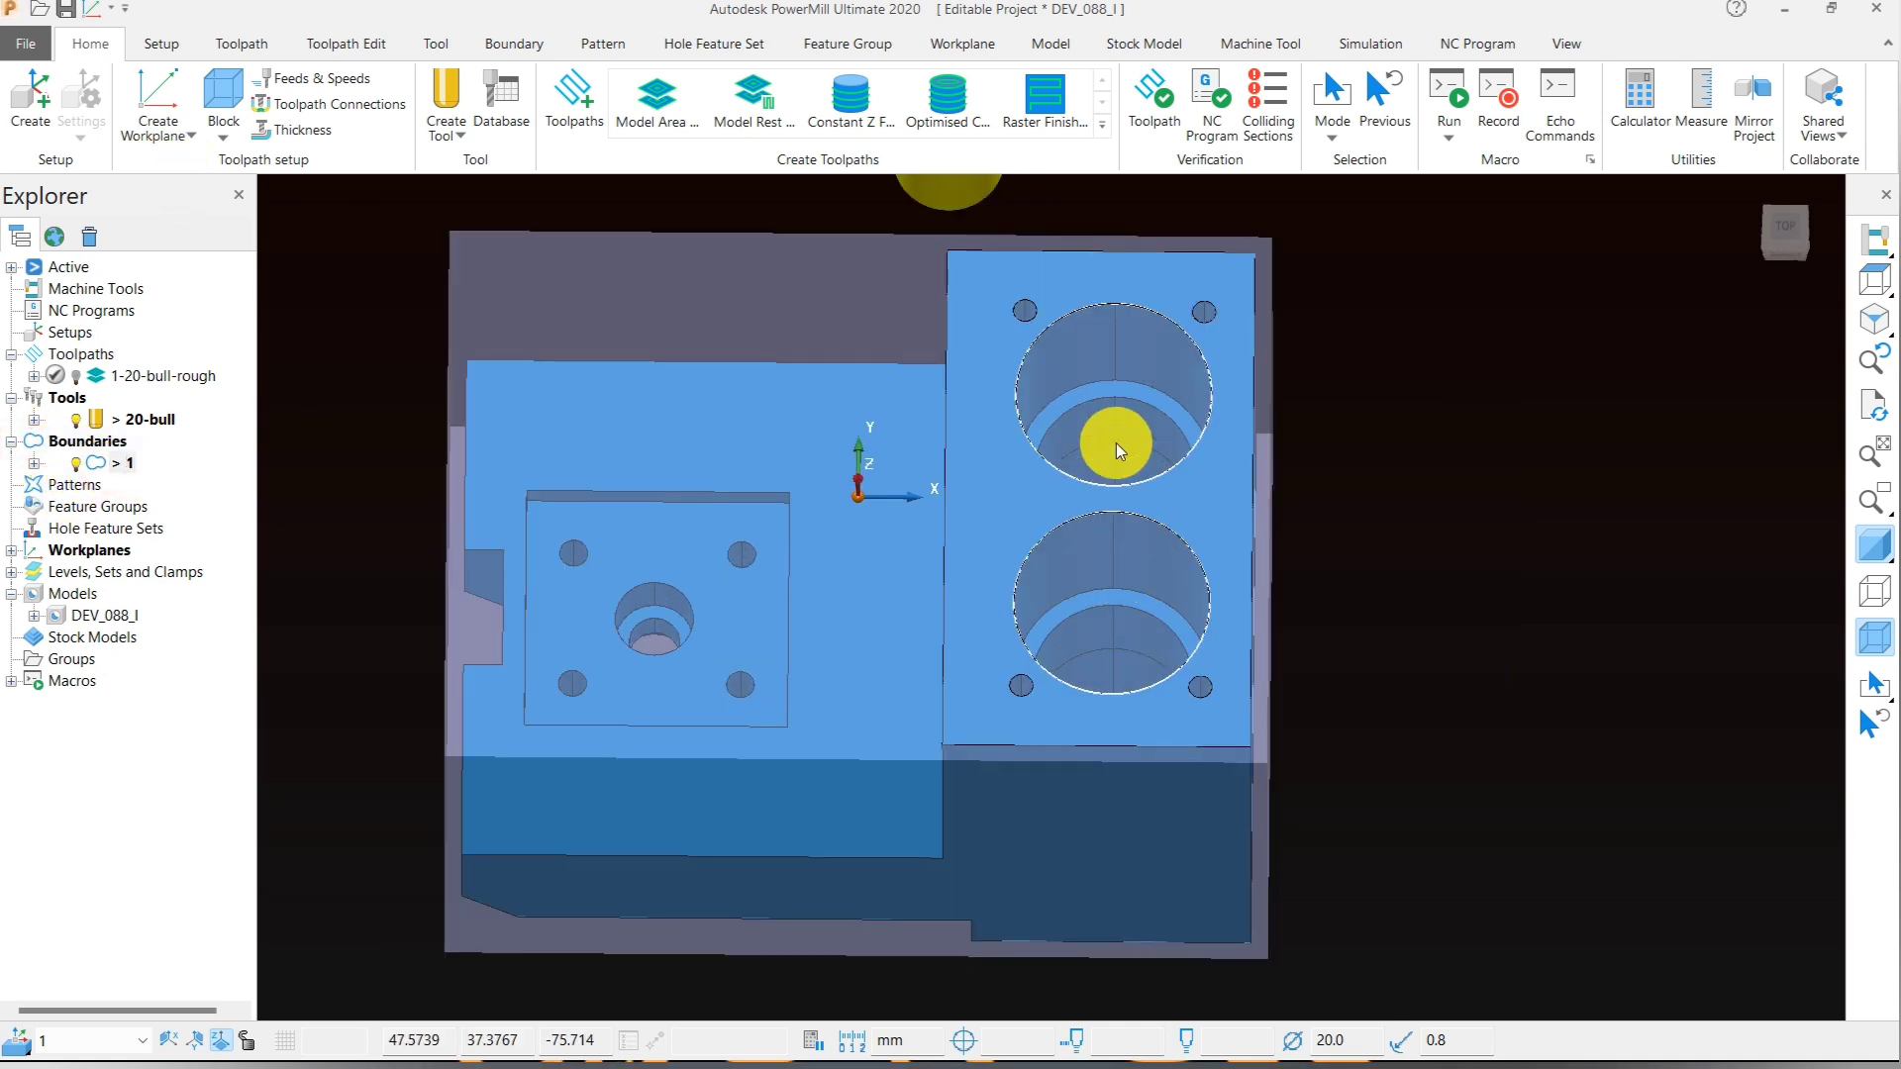
scroll(1115, 359, up, 2)
click(1873, 282)
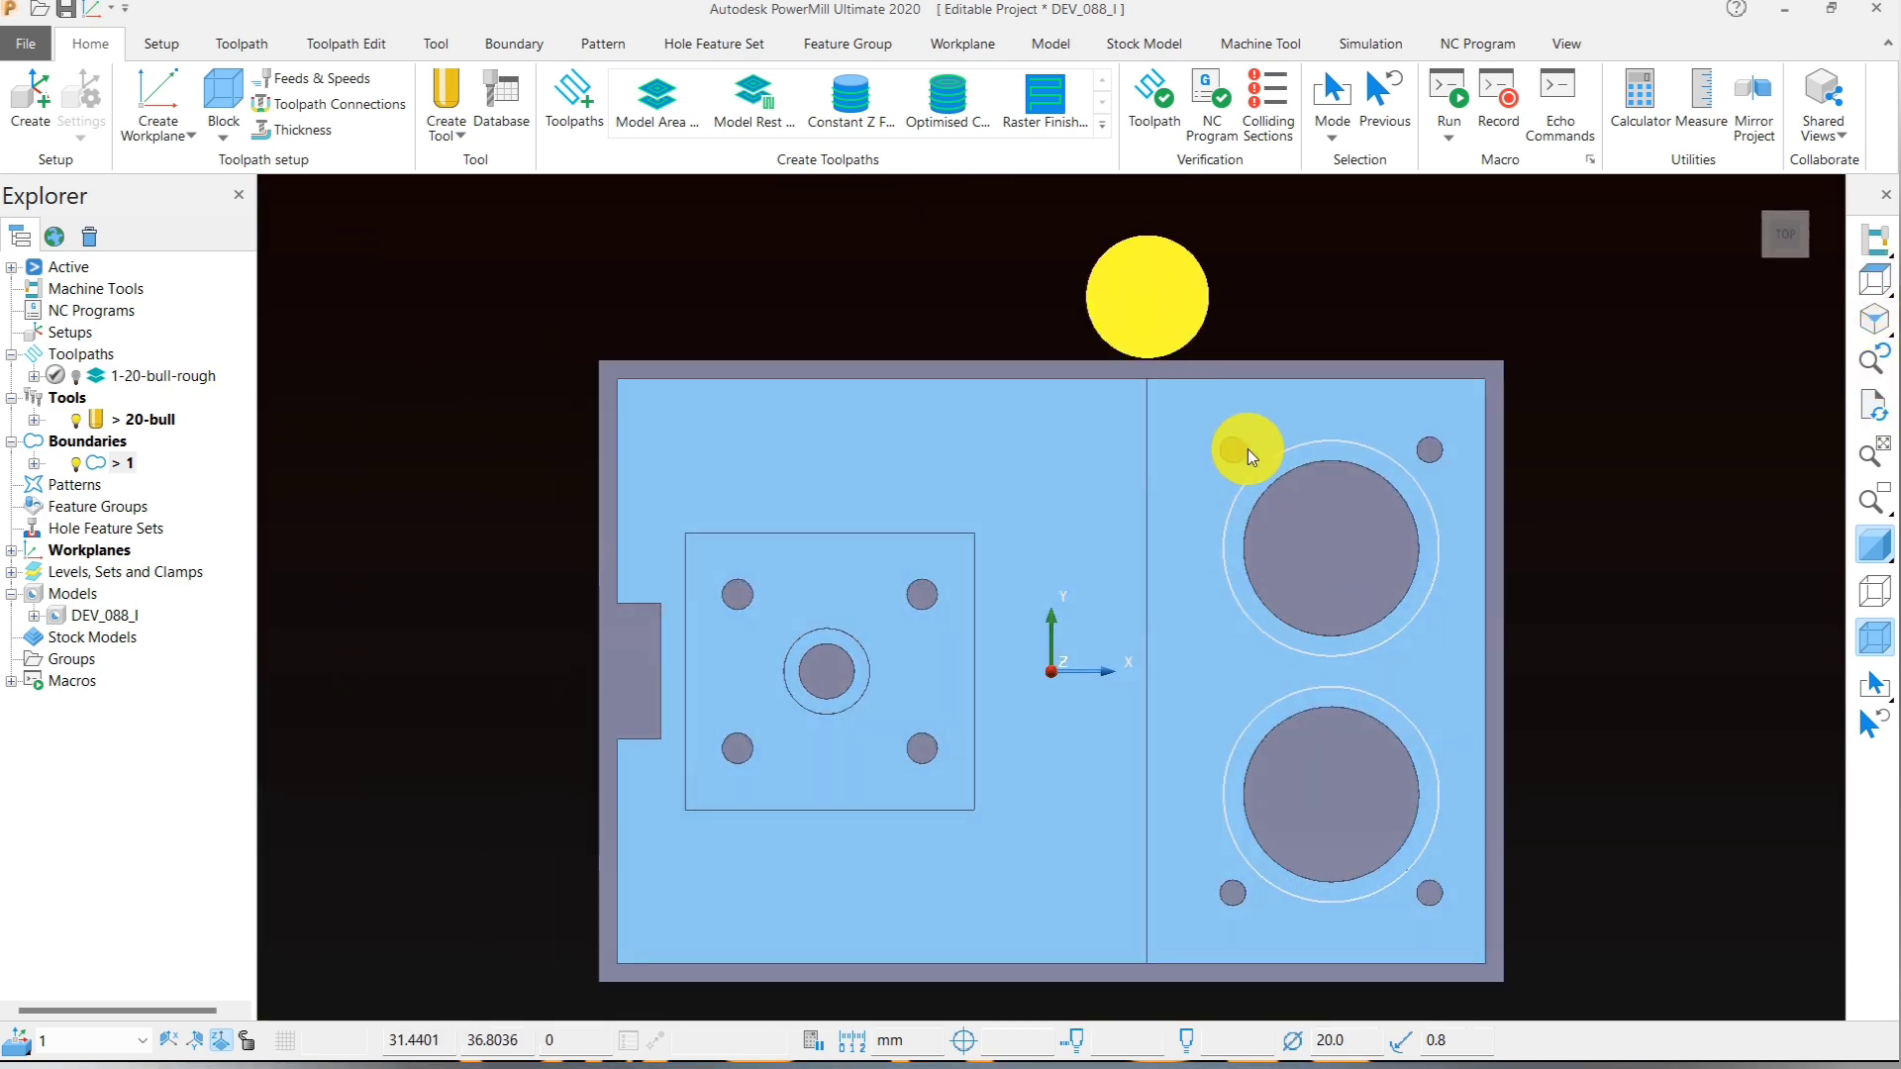
scroll(982, 272, down, 3)
- Create and calculate a Constant Z finishing toolpath for the 20-bull tool, with Spiral enabled and a 1.0 stepdown
click(862, 129)
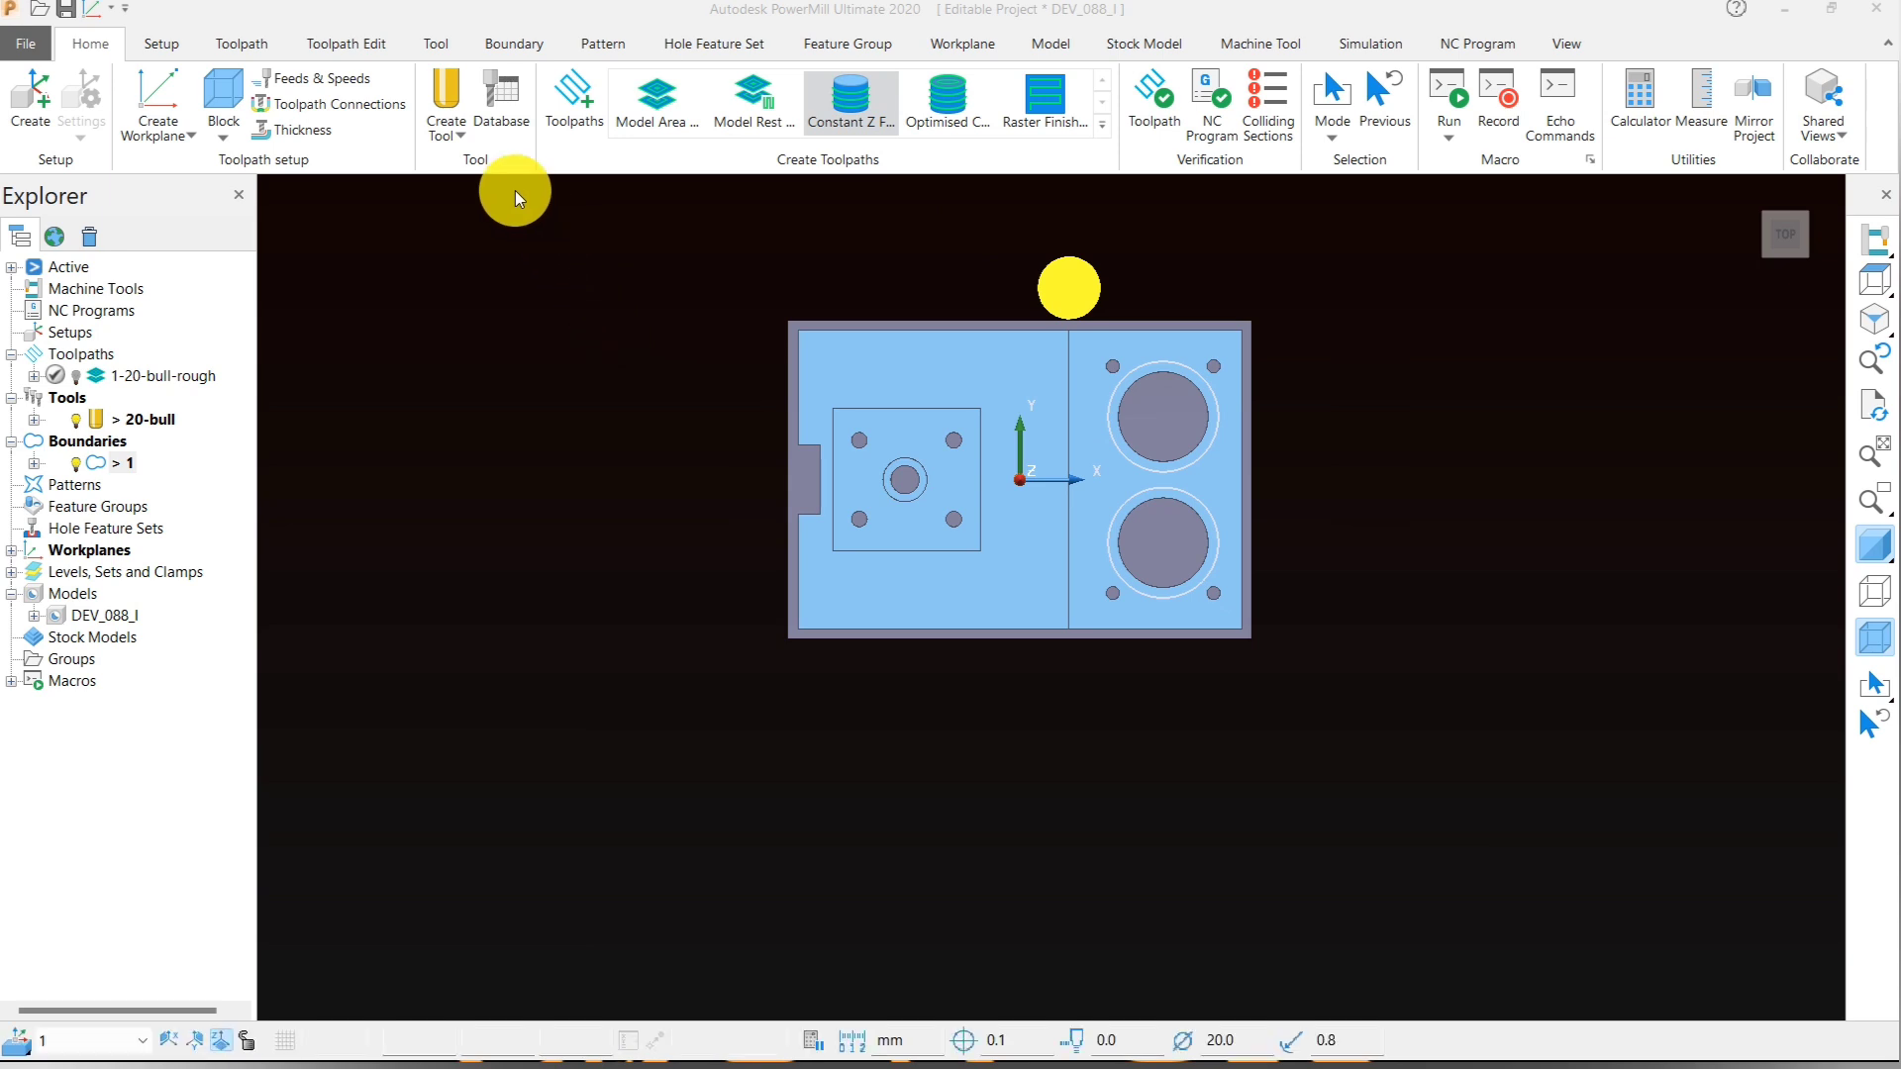
drag(624, 25, 448, 36)
scroll(1240, 390, down, 3)
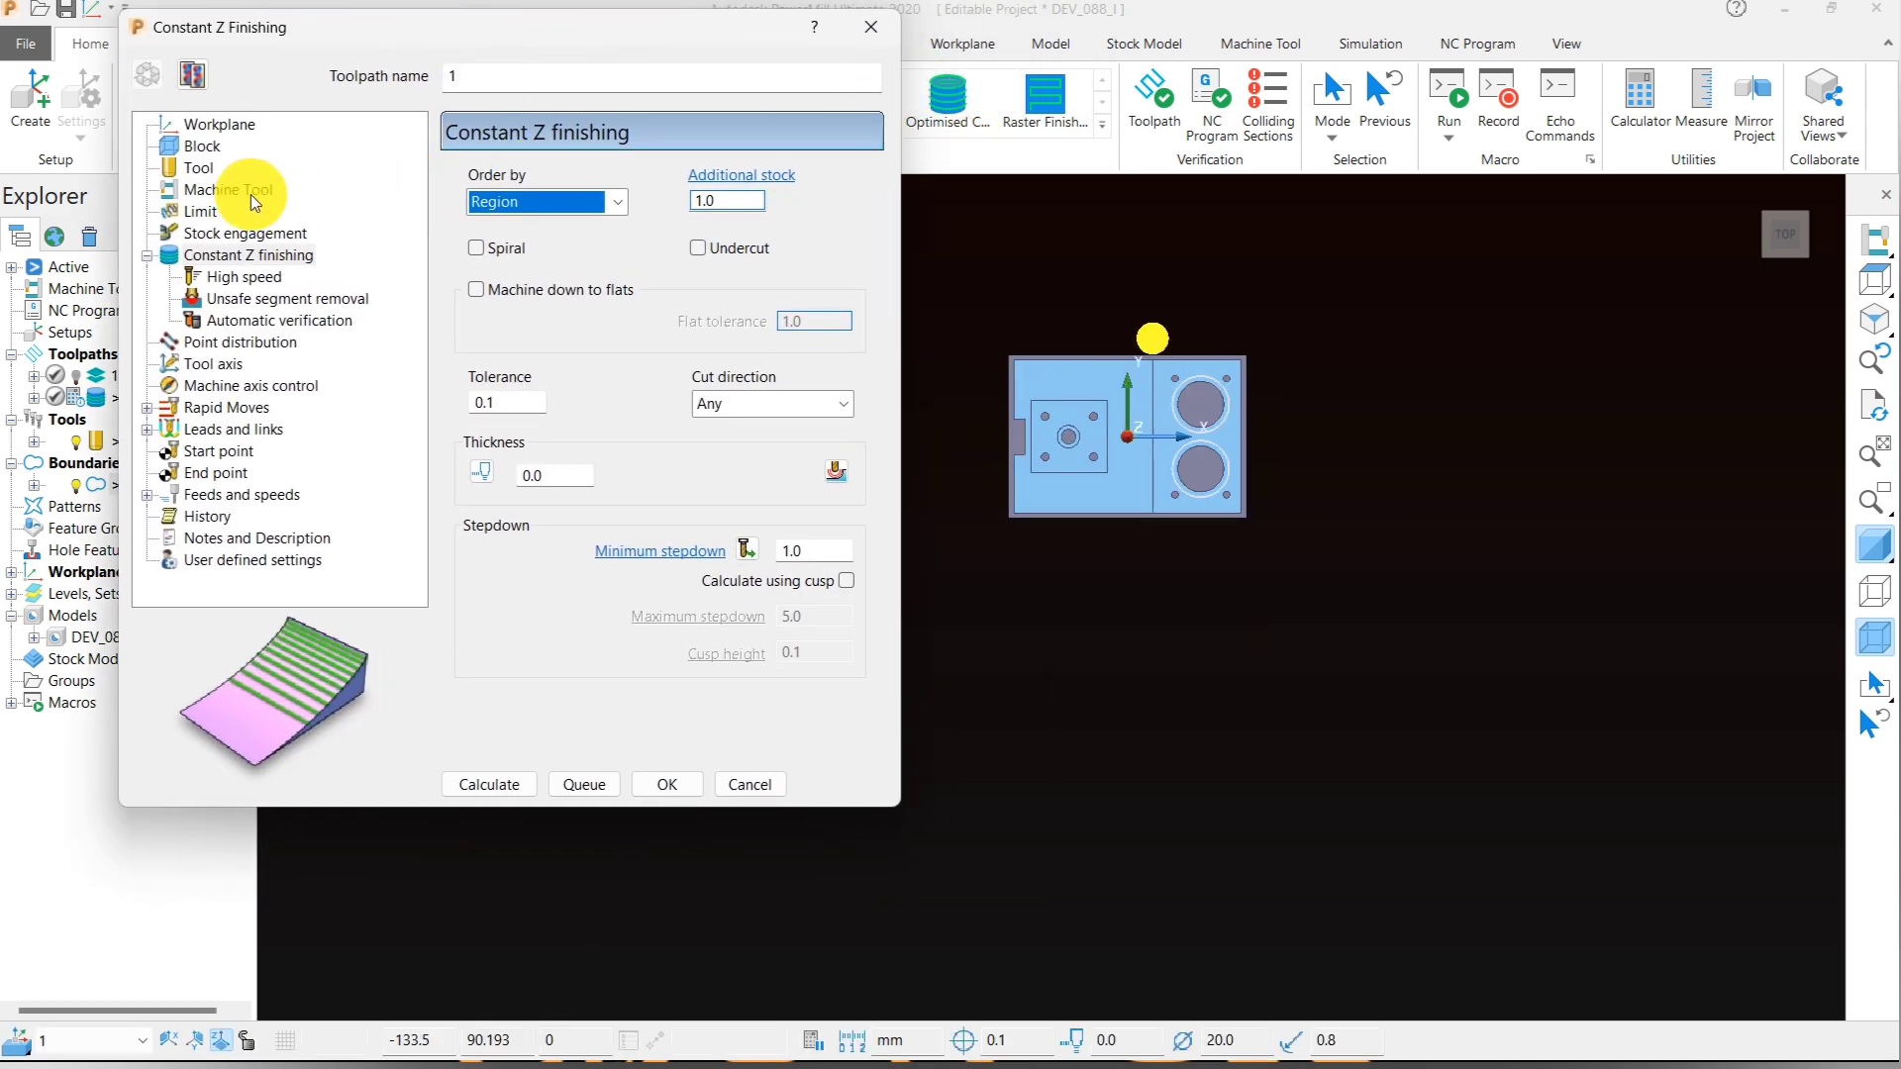
click(202, 170)
click(212, 256)
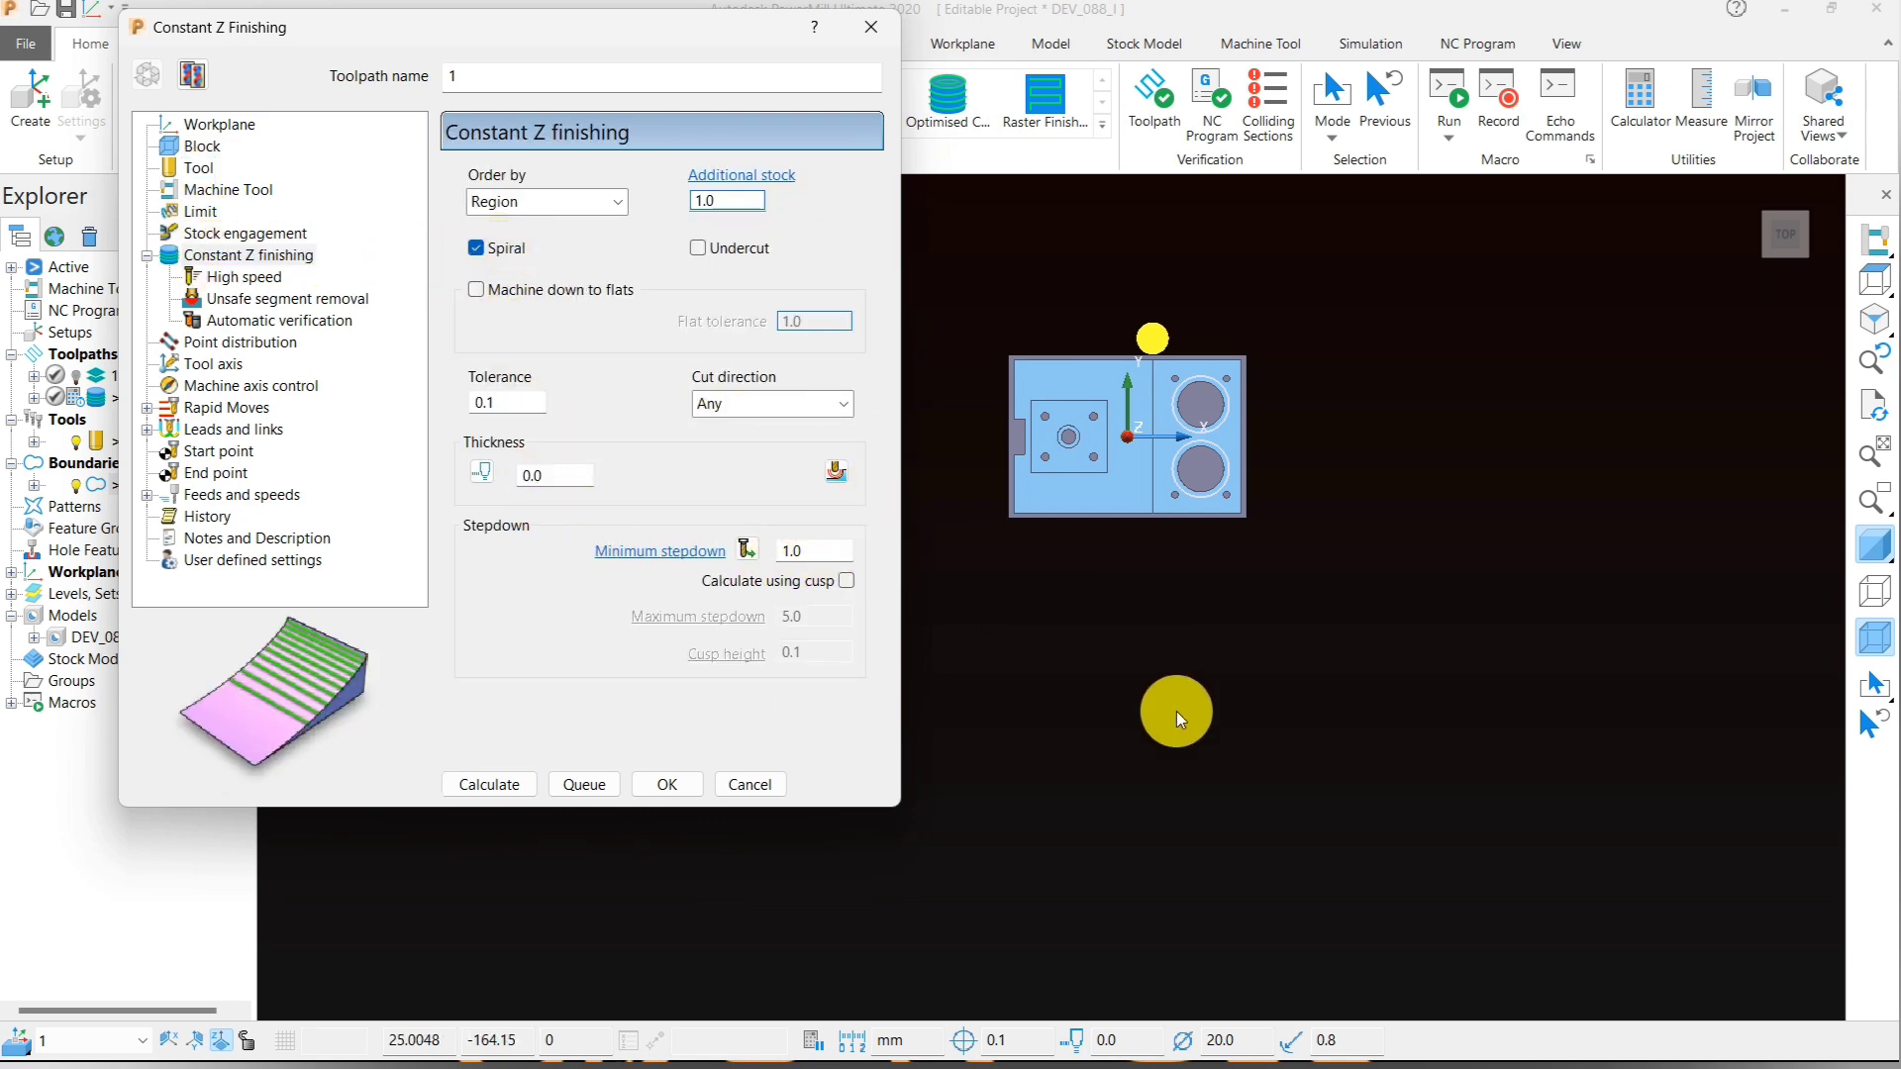
click(488, 784)
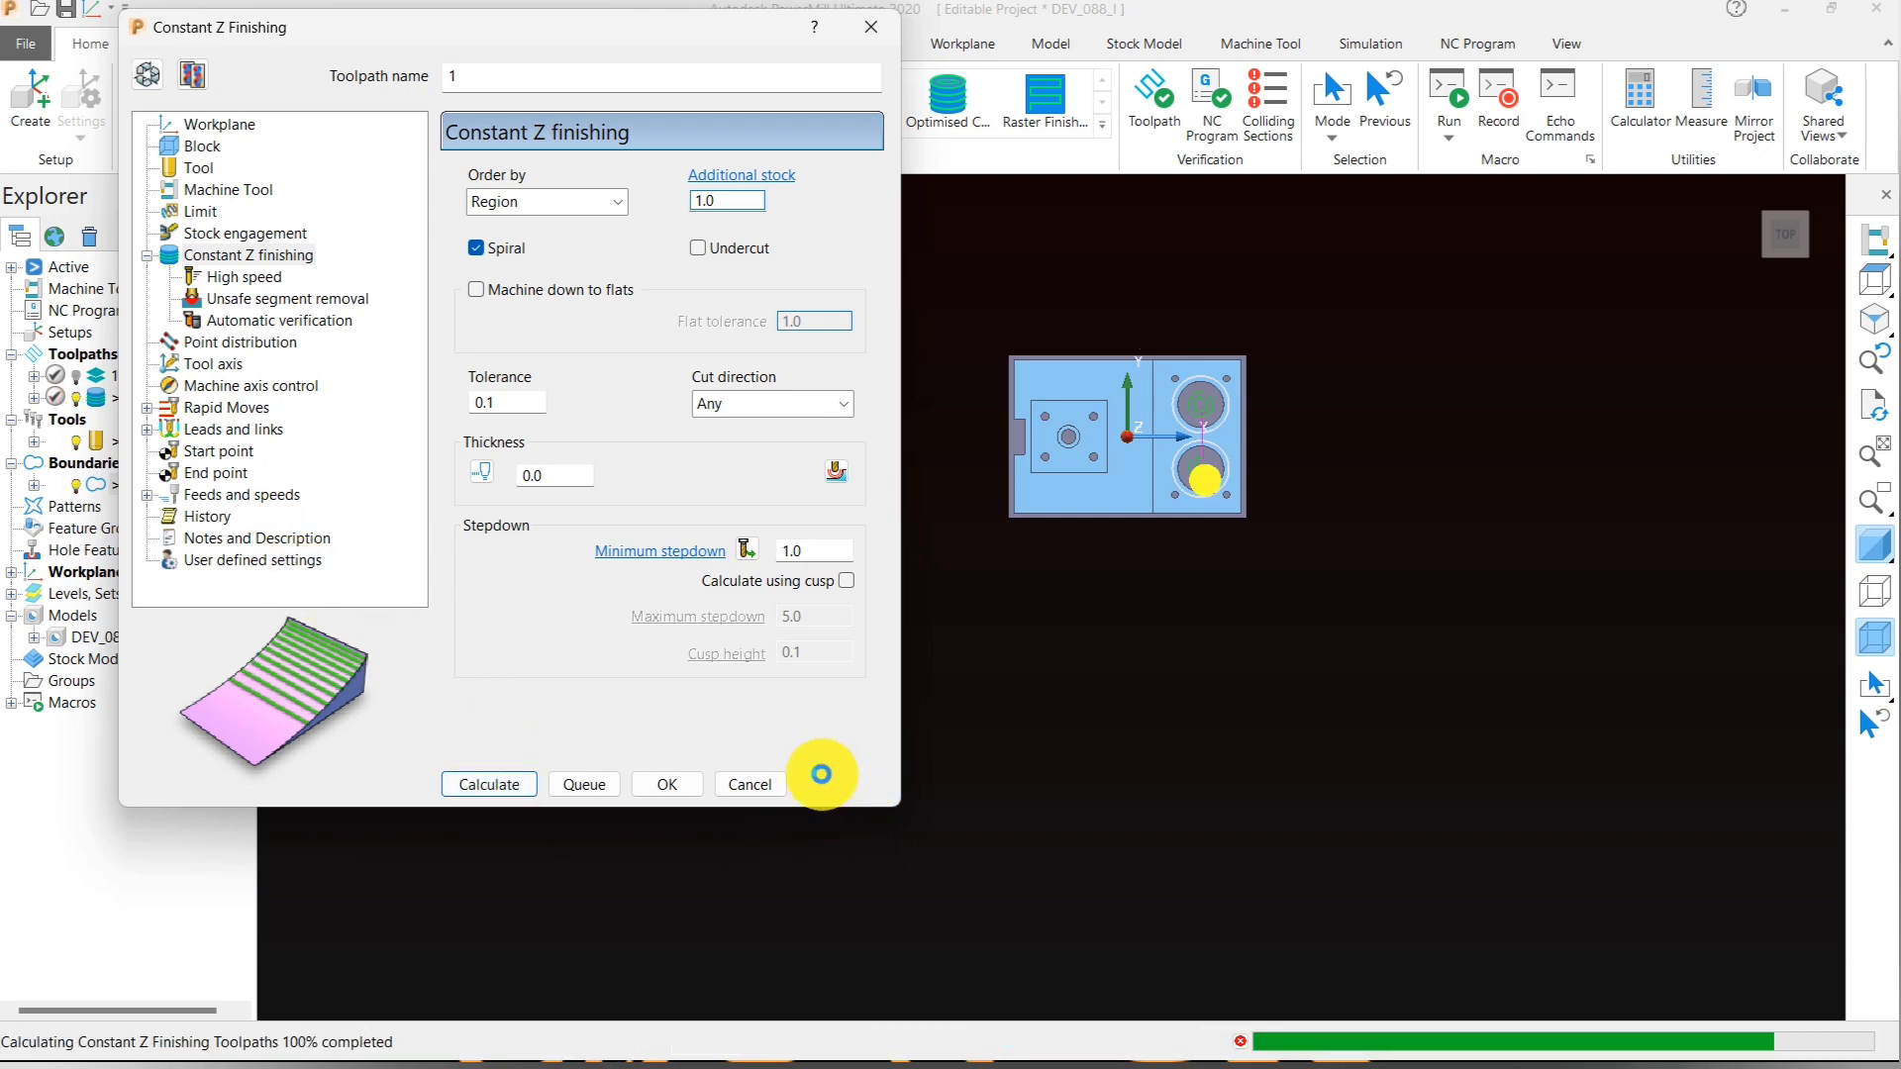
click(750, 784)
- Inspect the spiral Constant Z passes inside the two large holes at an angle and from above
scroll(1217, 500, up, 5)
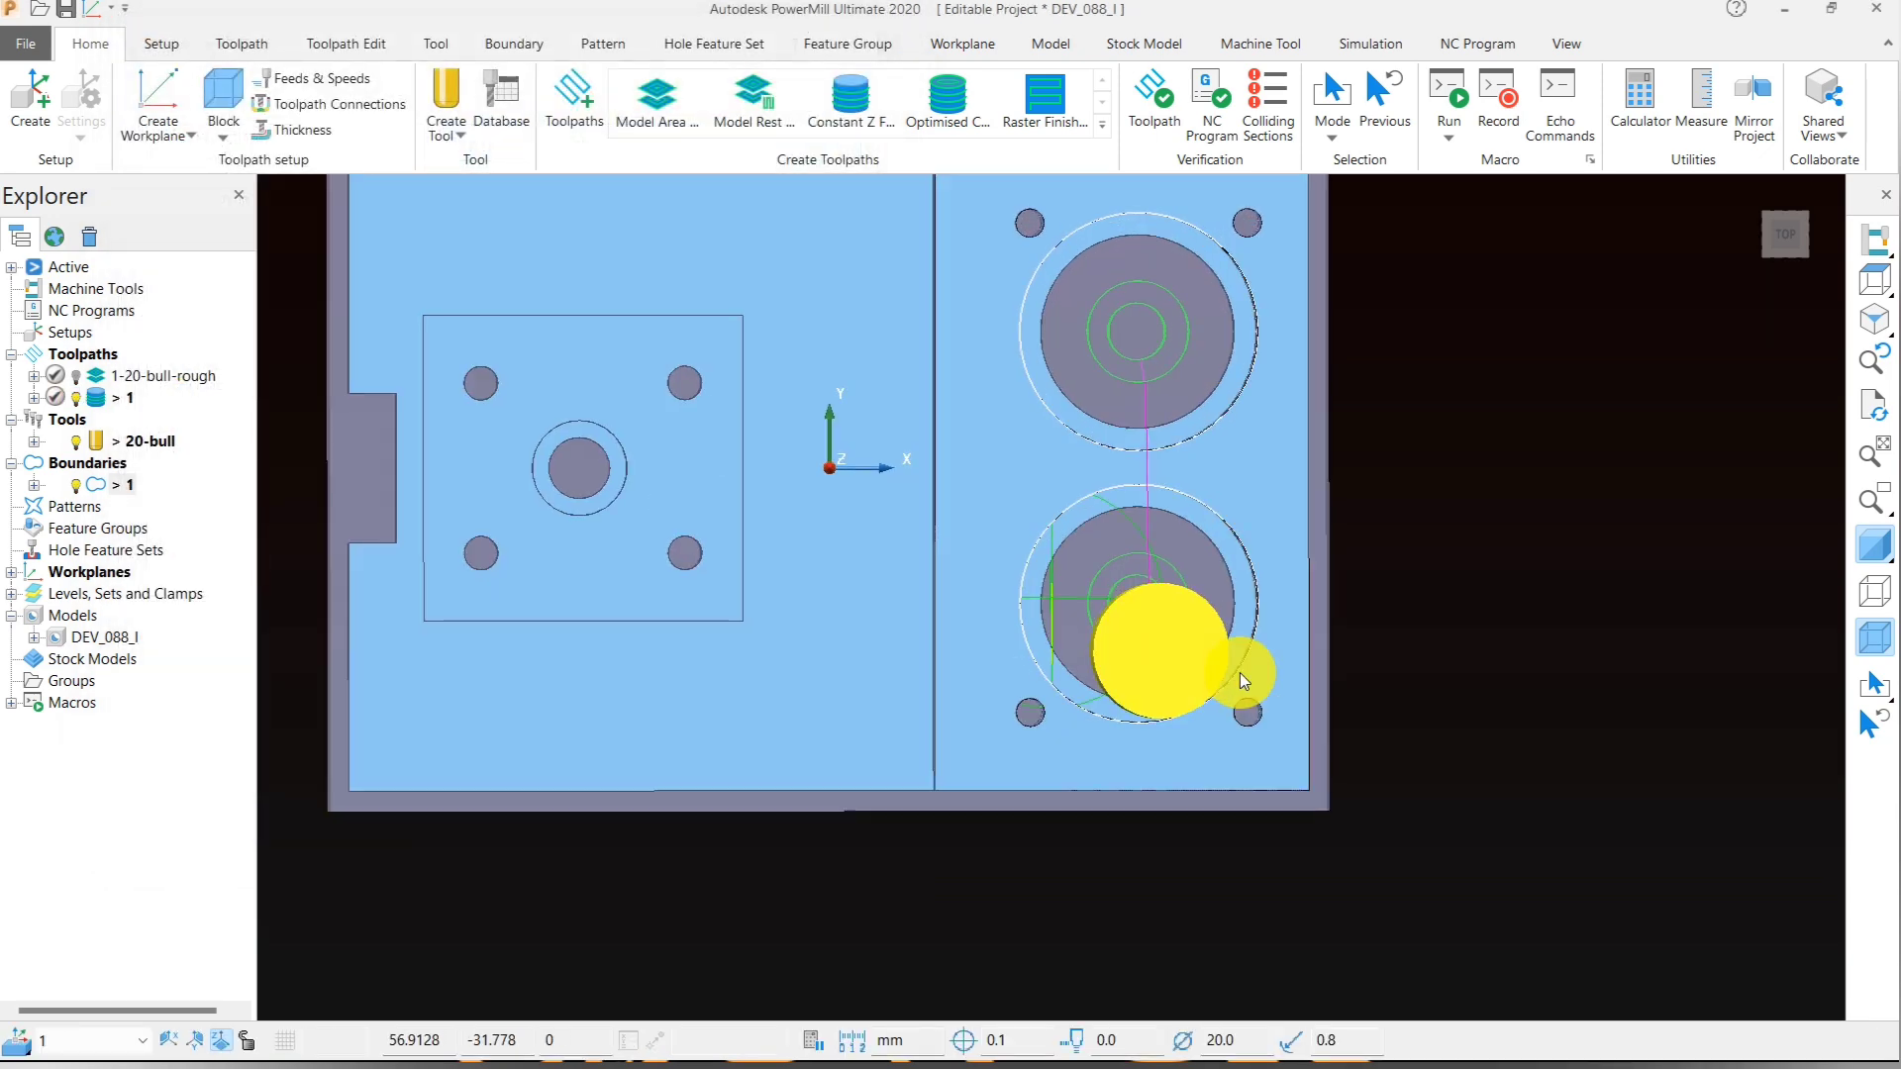
middle_drag(1240, 673, 1396, 620)
scroll(1162, 337, up, 6)
middle_drag(1091, 377, 1406, 606)
scroll(1463, 662, down, 5)
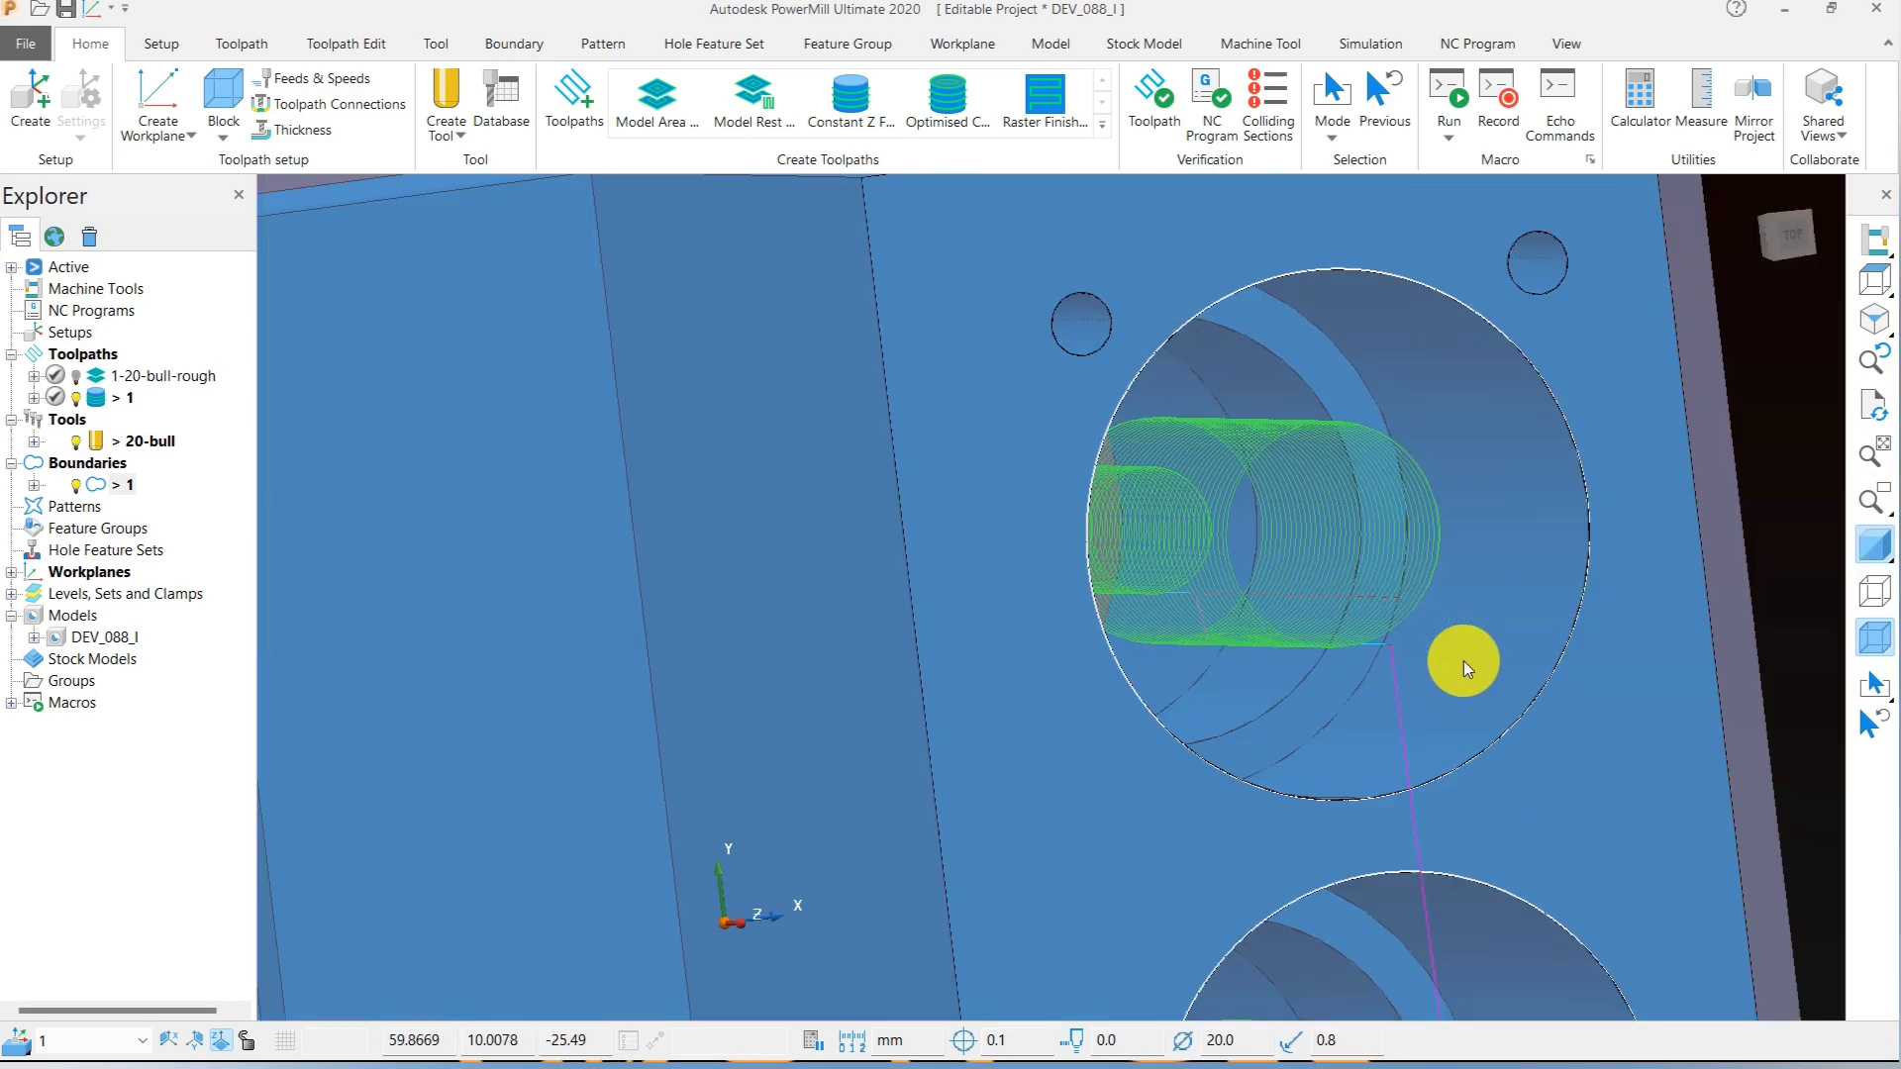
middle_drag(1463, 662, 1381, 663)
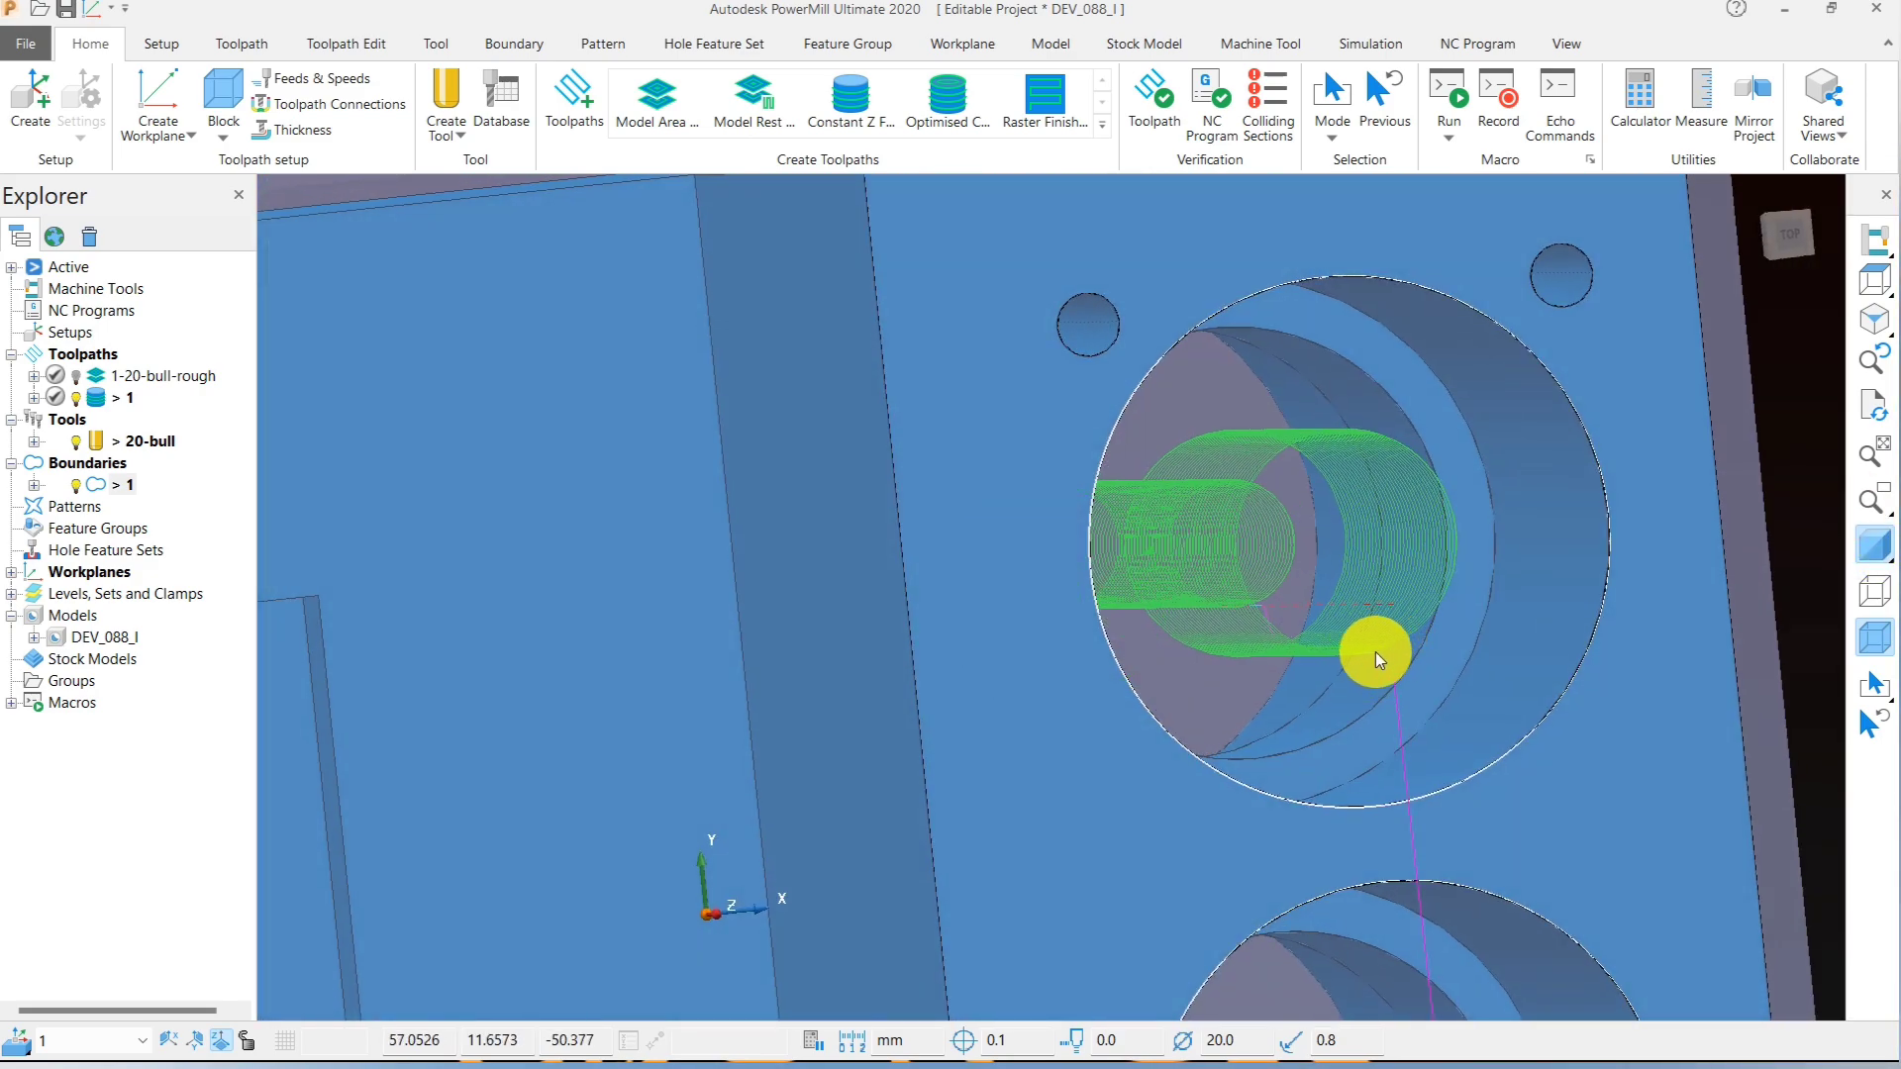
click(1872, 358)
click(1874, 281)
scroll(1434, 476, up, 3)
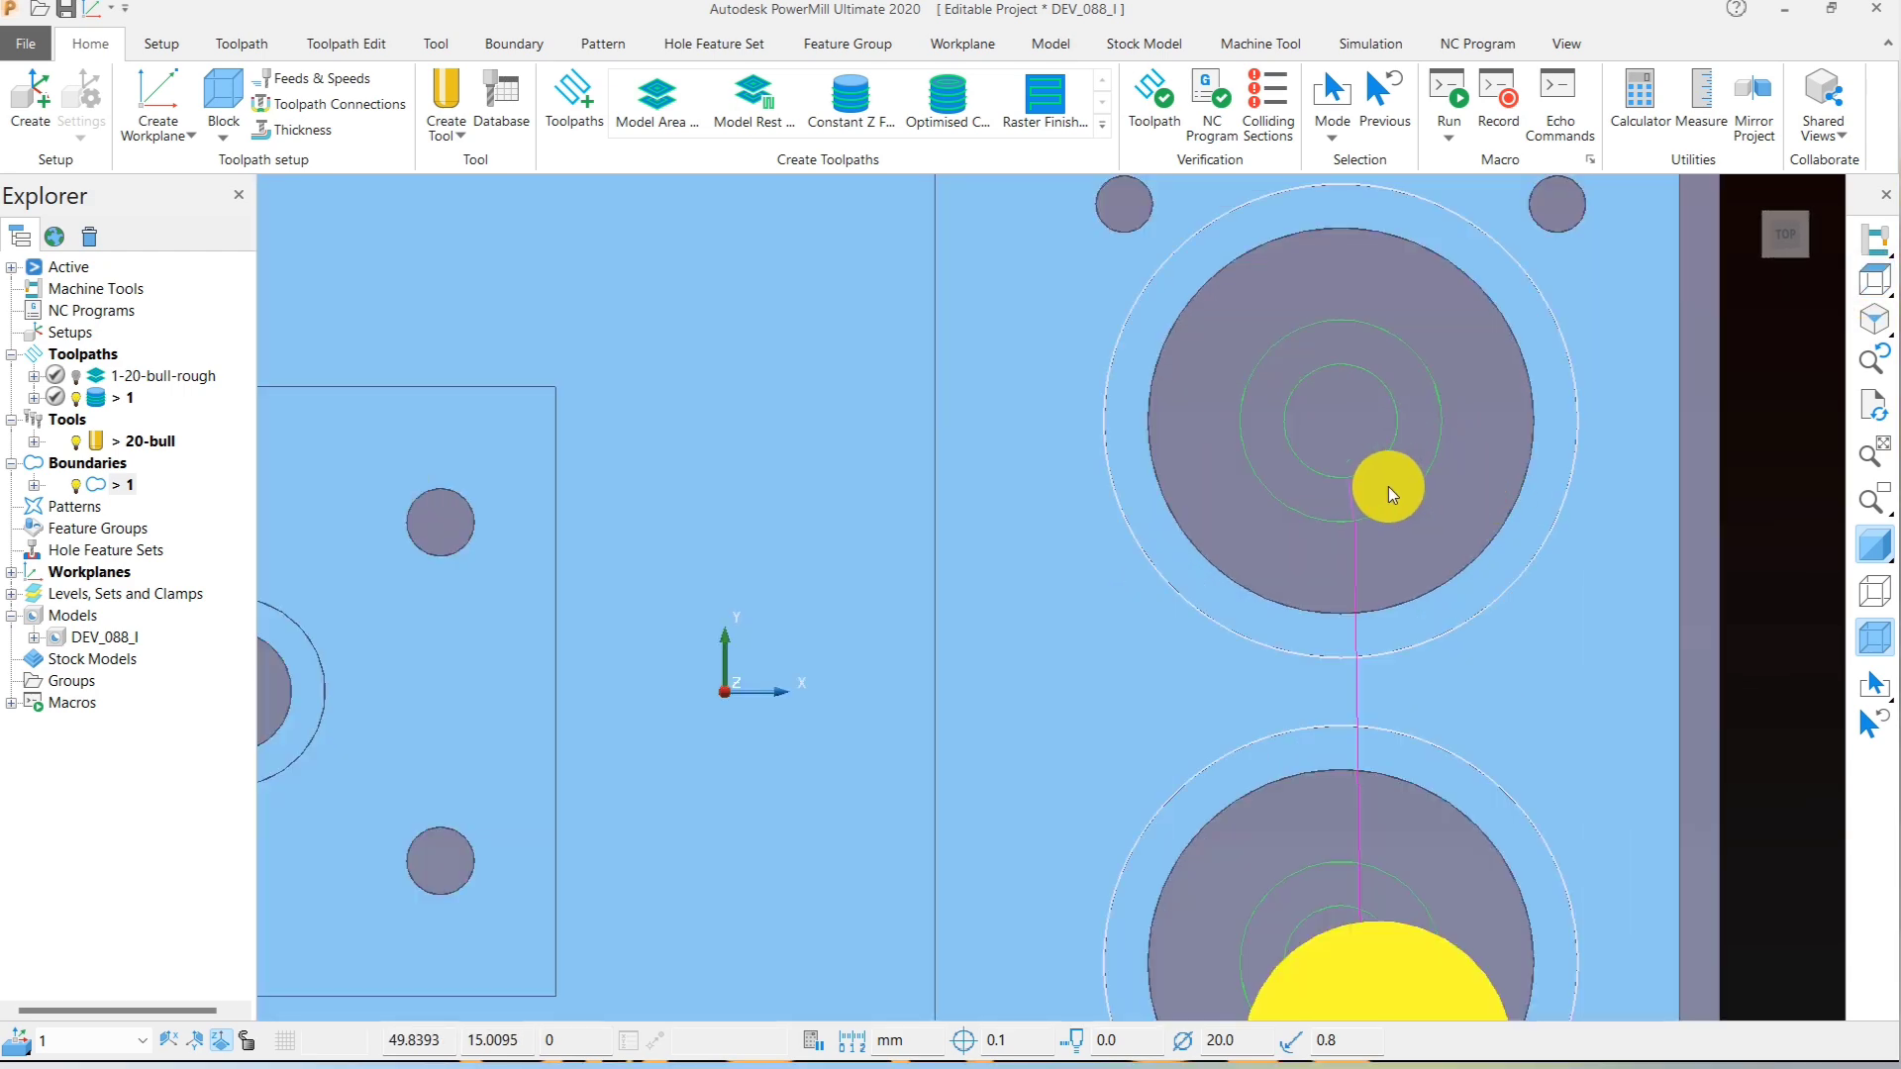
- Set the first-choice lead-in to Pocket centre, apply it, and check the entry move in the large hole
click(311, 104)
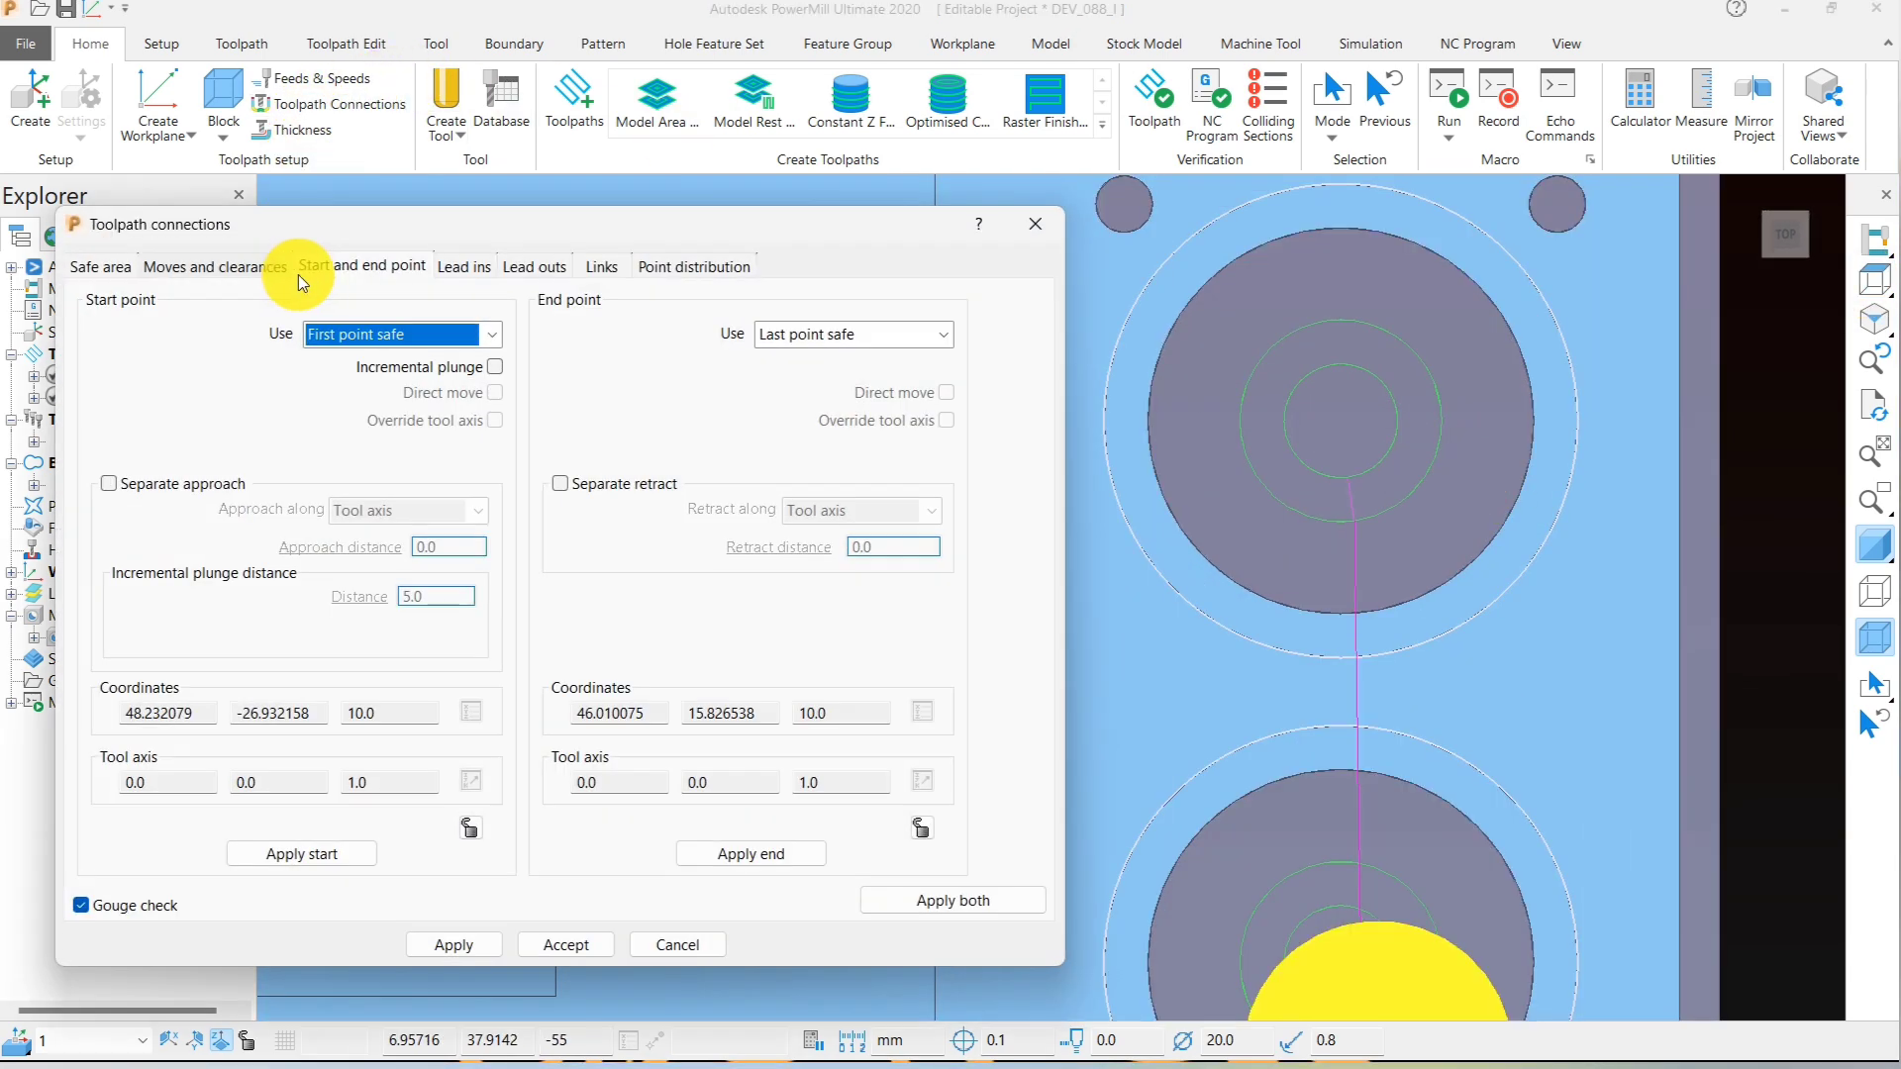
click(477, 264)
click(275, 342)
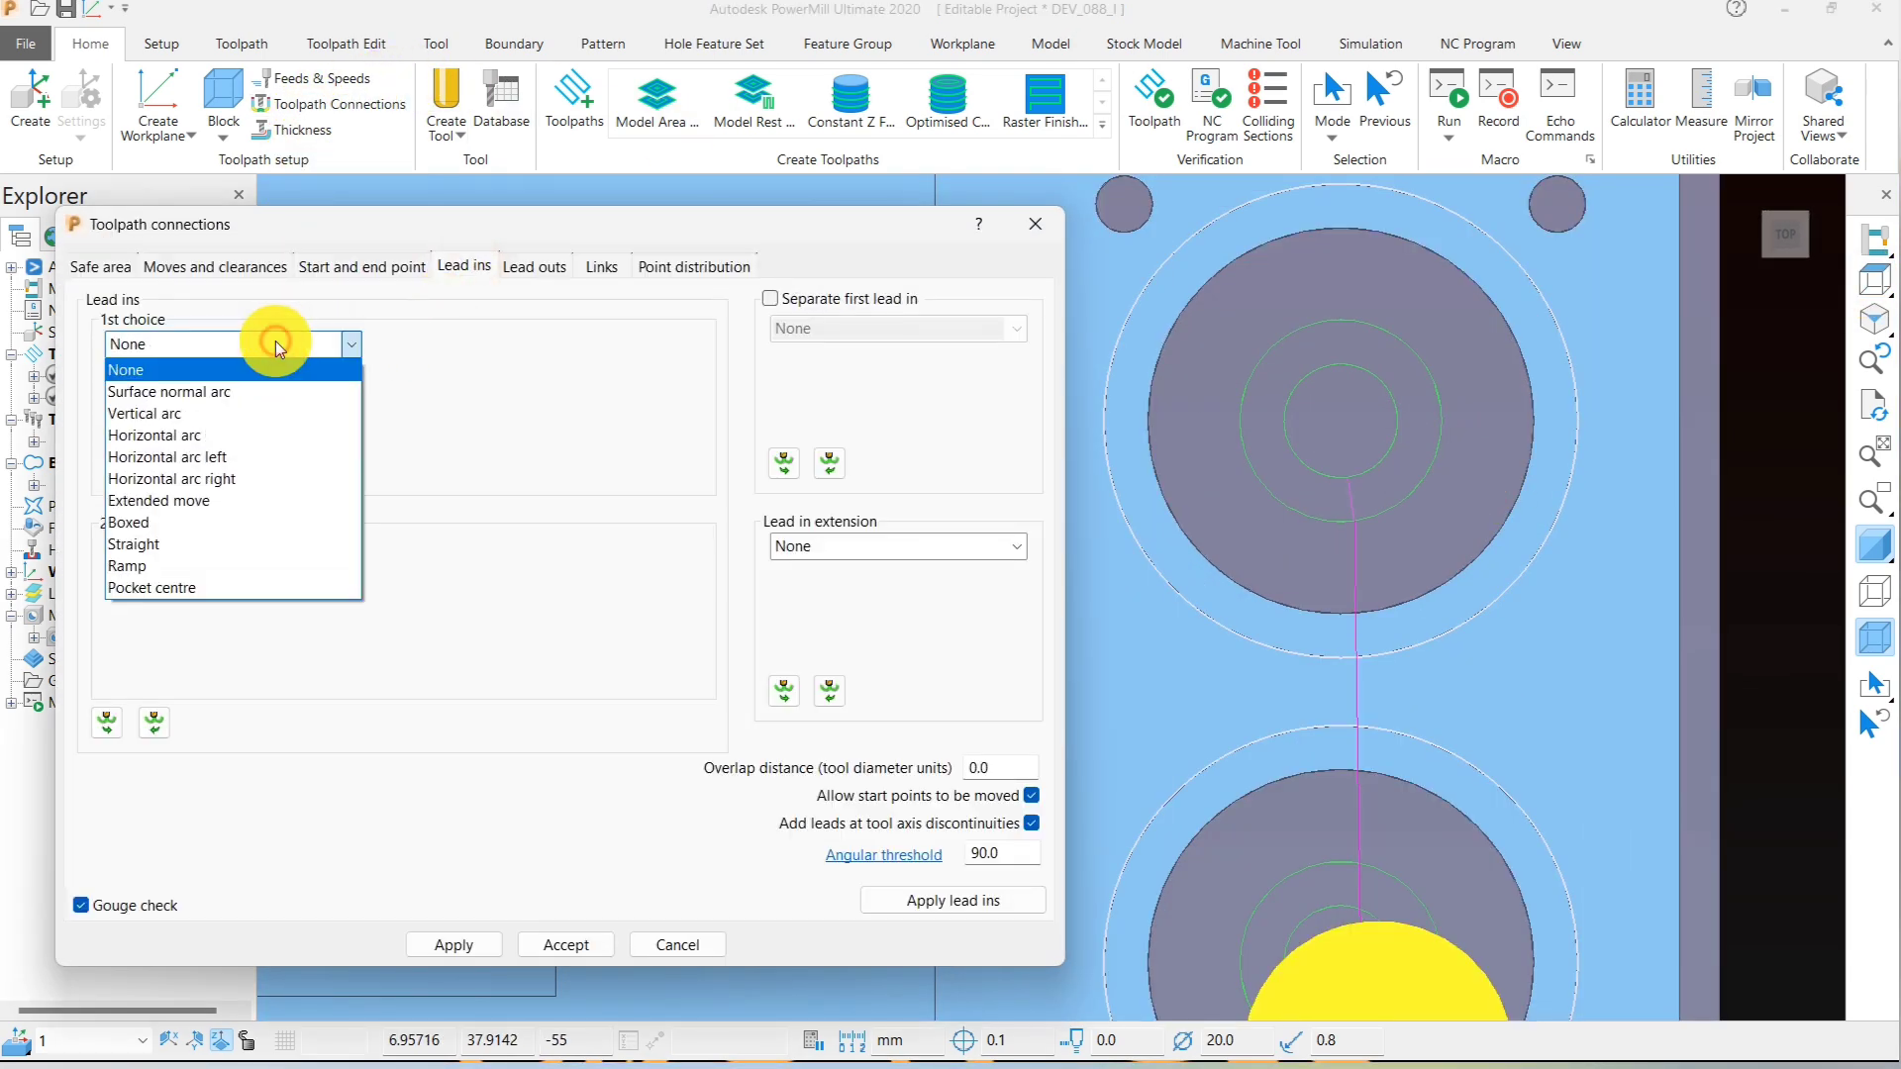
click(194, 588)
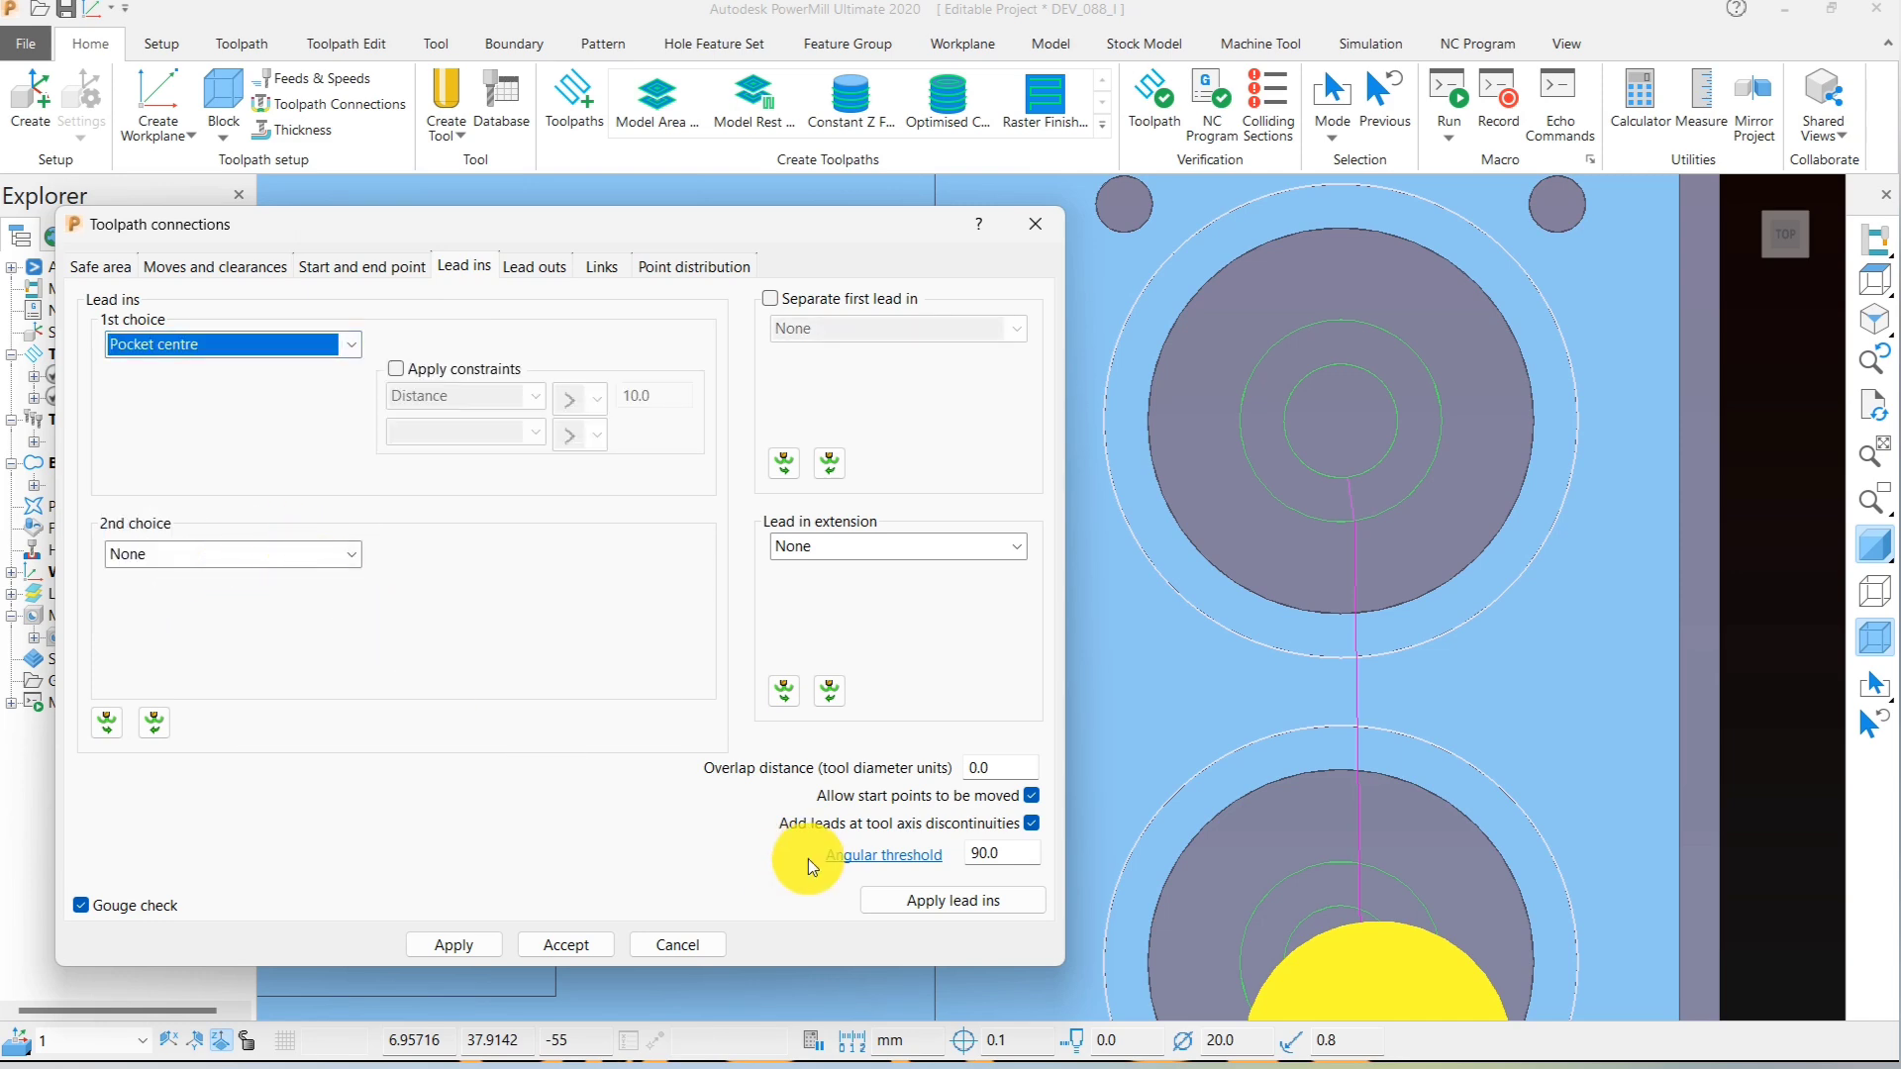
click(951, 906)
middle_drag(1073, 889, 1326, 490)
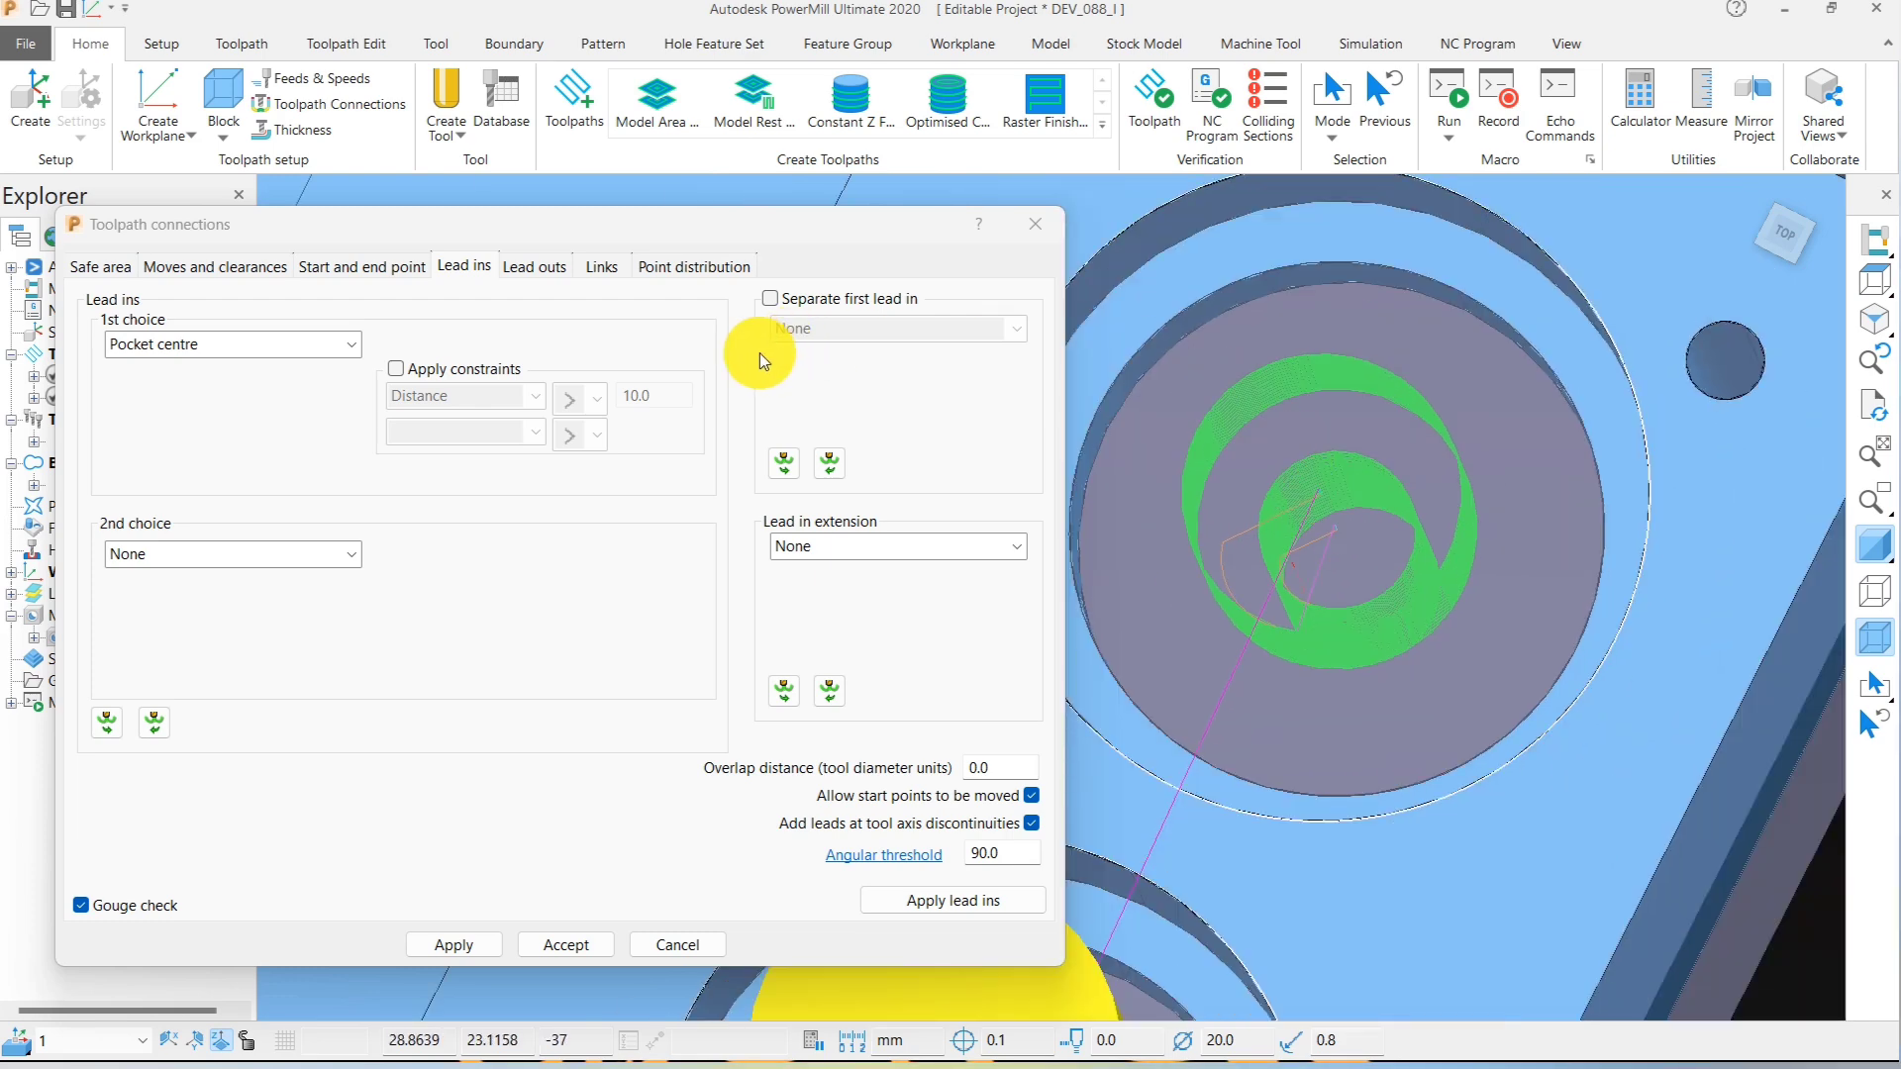
- Set the first-choice lead-out to Pocket centre, apply it, and accept the toolpath connections
click(539, 274)
click(238, 343)
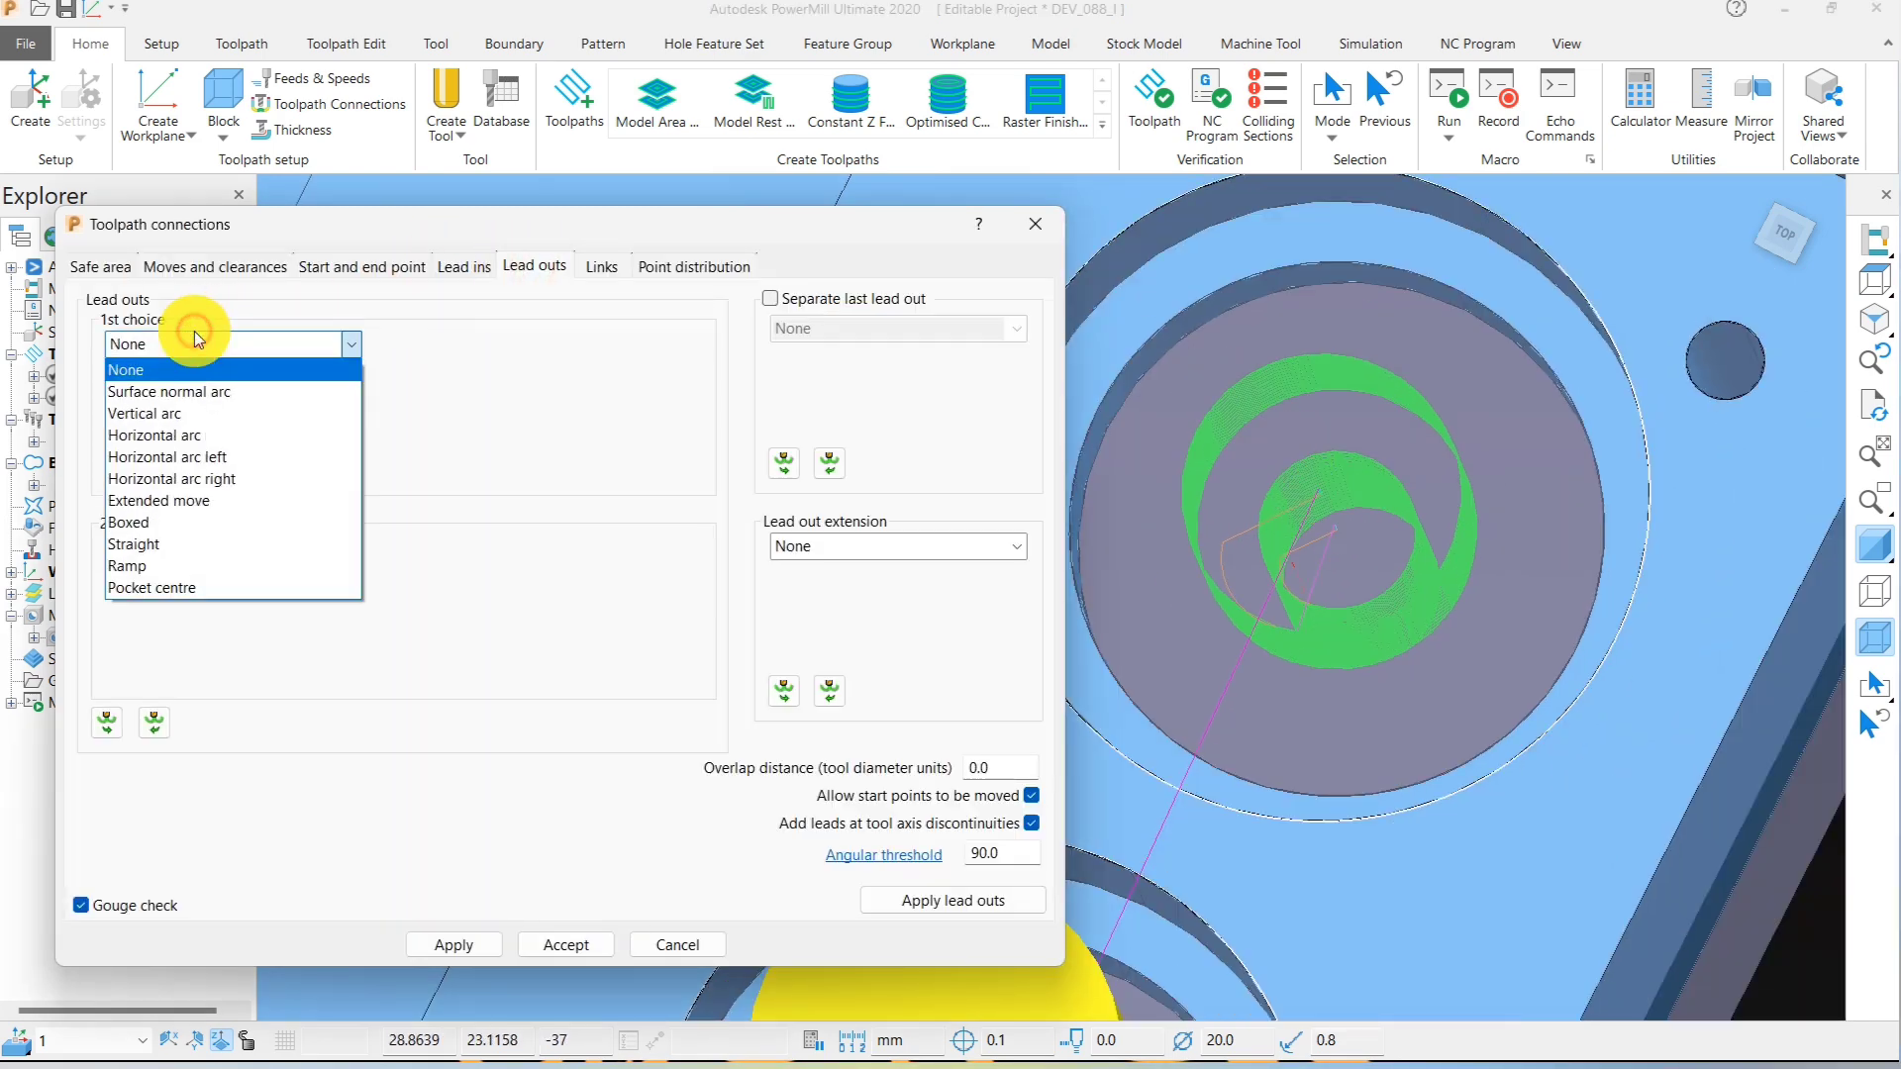
click(159, 590)
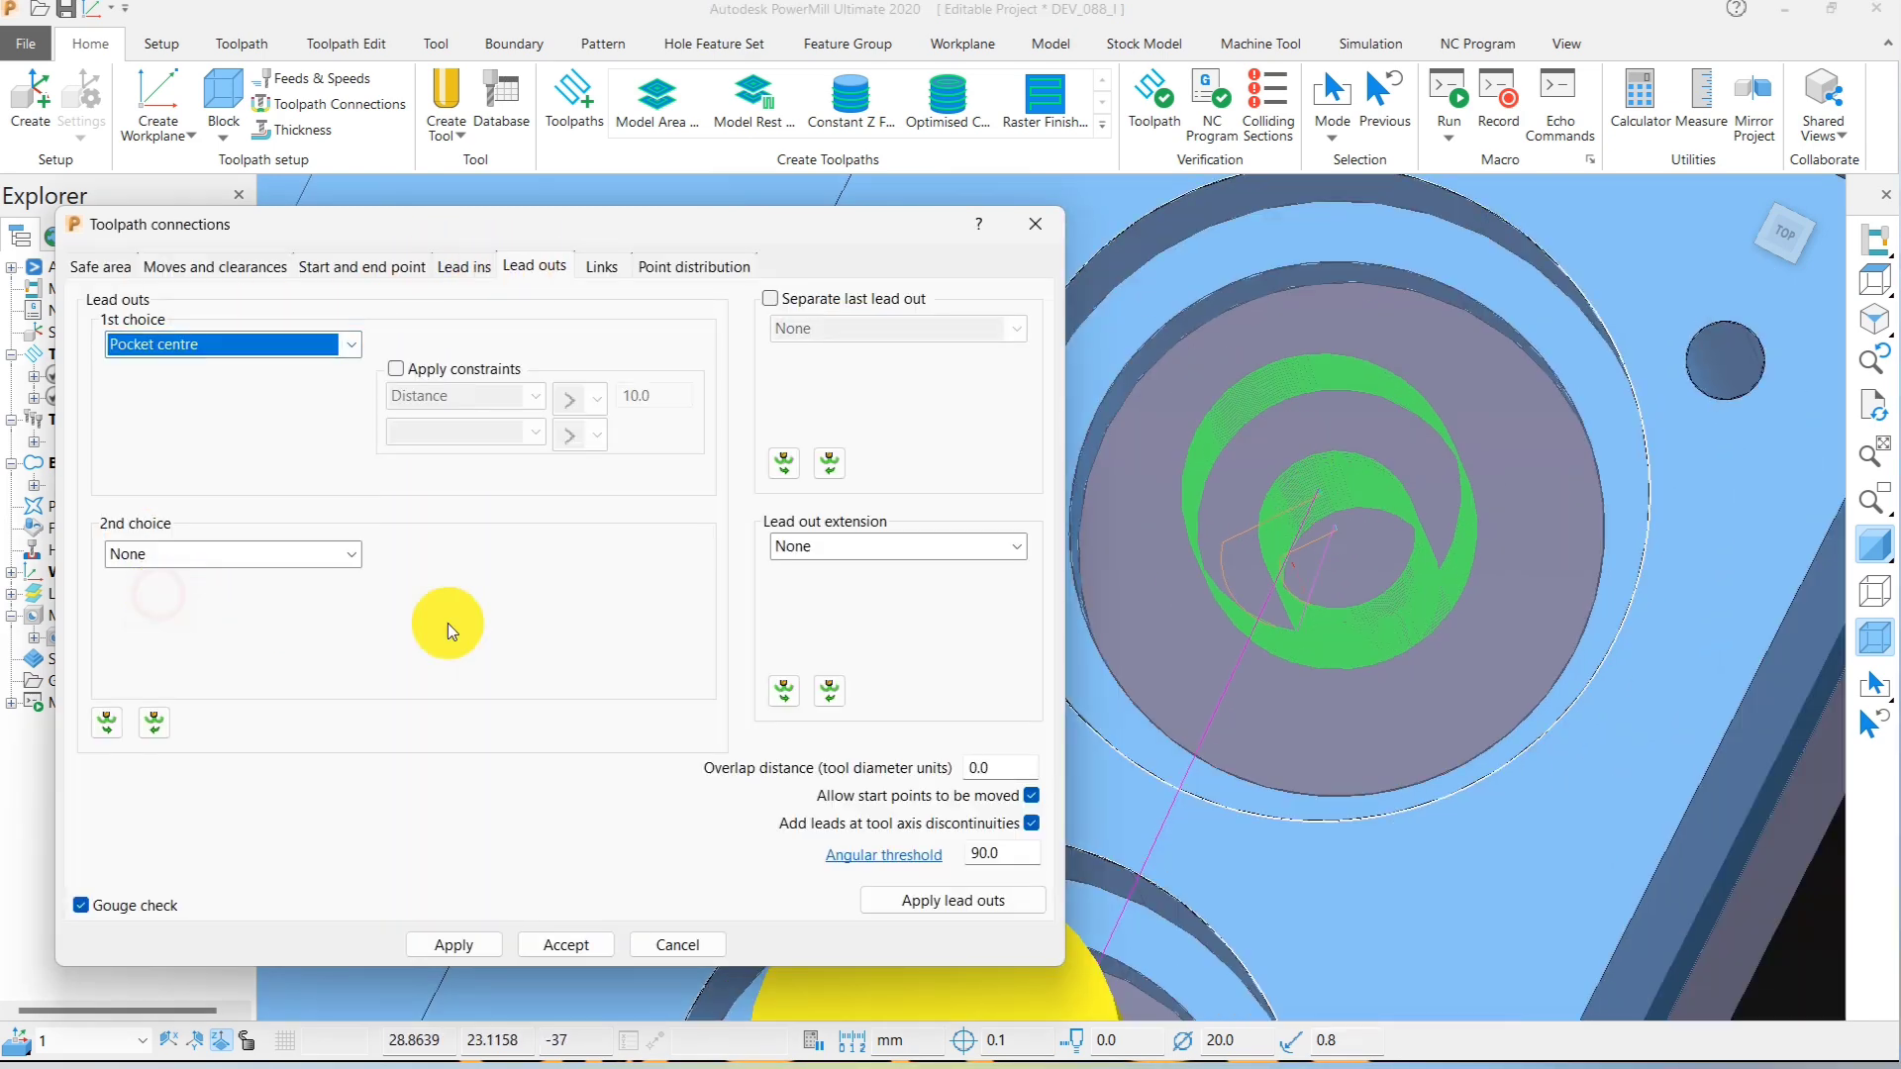
click(913, 905)
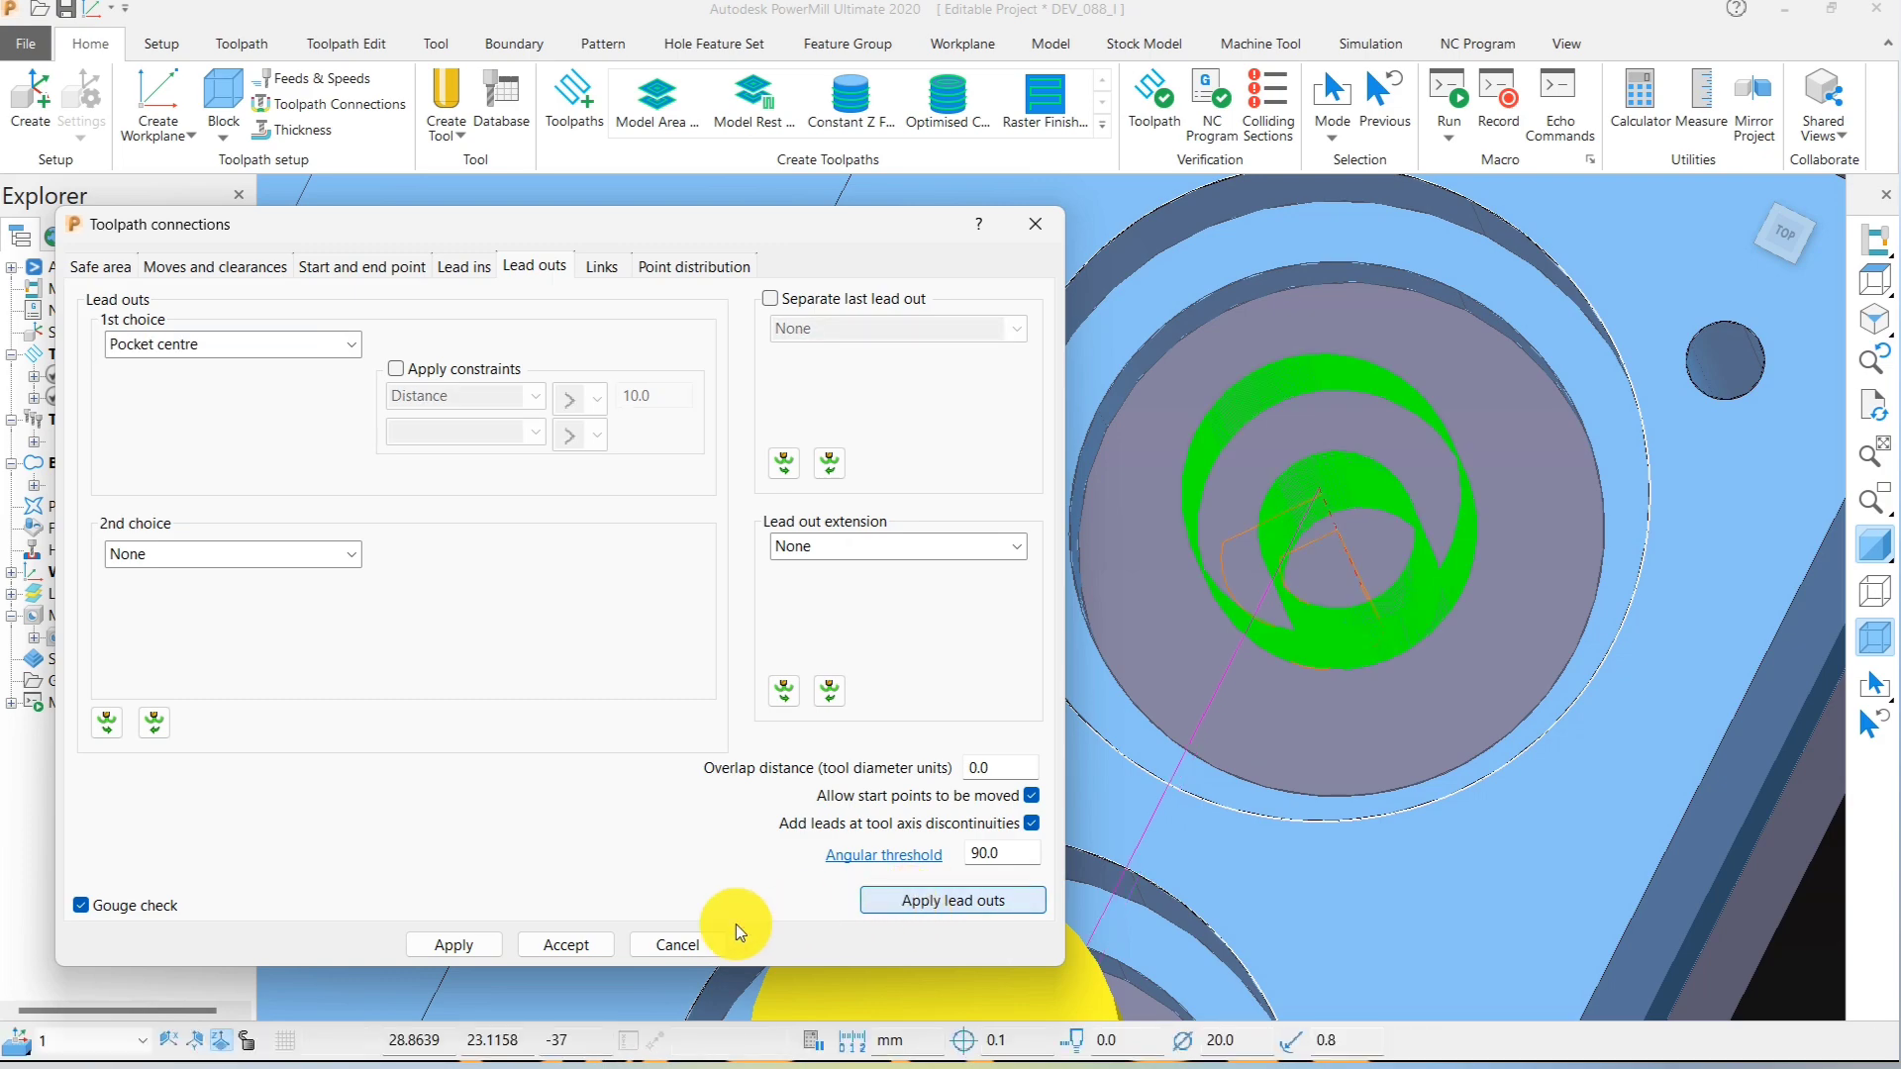
click(466, 936)
click(544, 945)
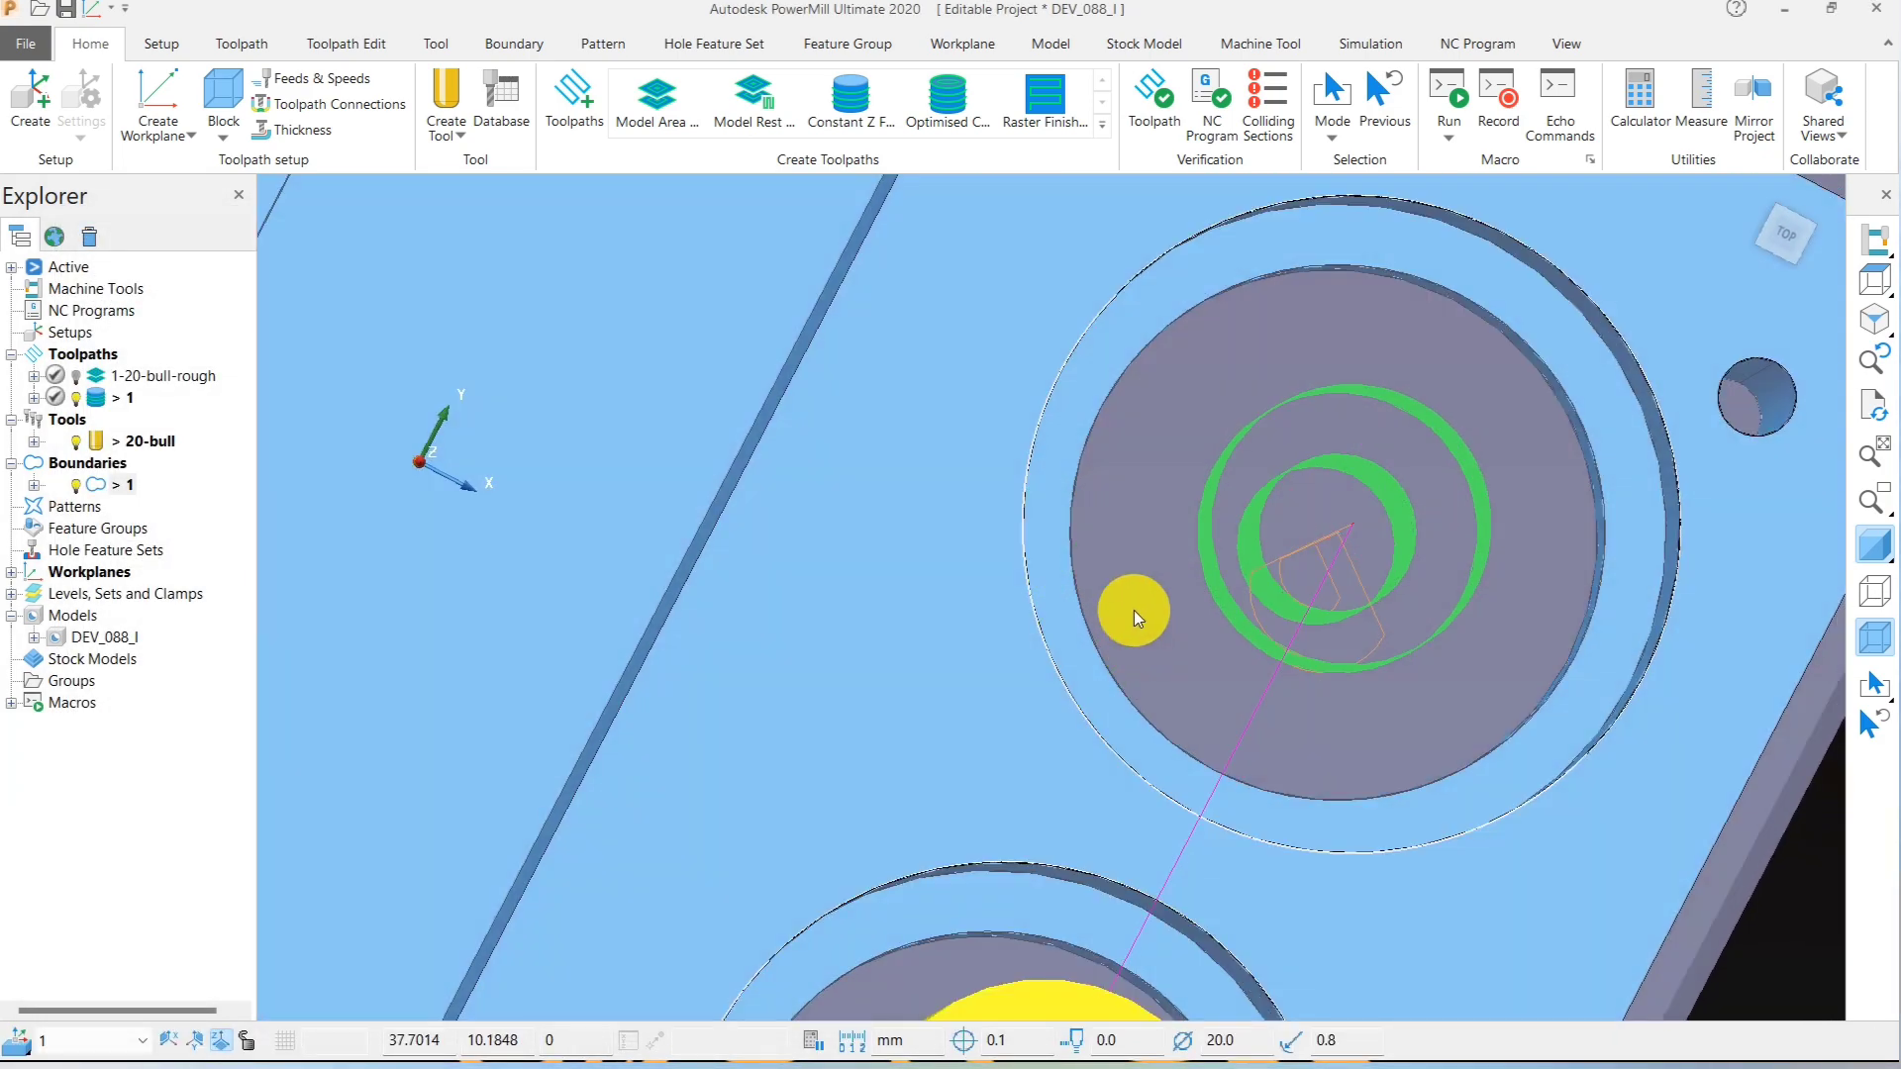
- Examine the spiral passes and their pocket-centre lead moves in both large holes from several angles
scroll(1133, 610, down, 5)
middle_drag(1112, 496, 973, 449)
scroll(1119, 752, up, 2)
scroll(891, 568, down, 4)
scroll(1093, 443, up, 3)
scroll(1093, 443, down, 4)
middle_drag(1093, 443, 1093, 382)
scroll(1093, 382, up, 3)
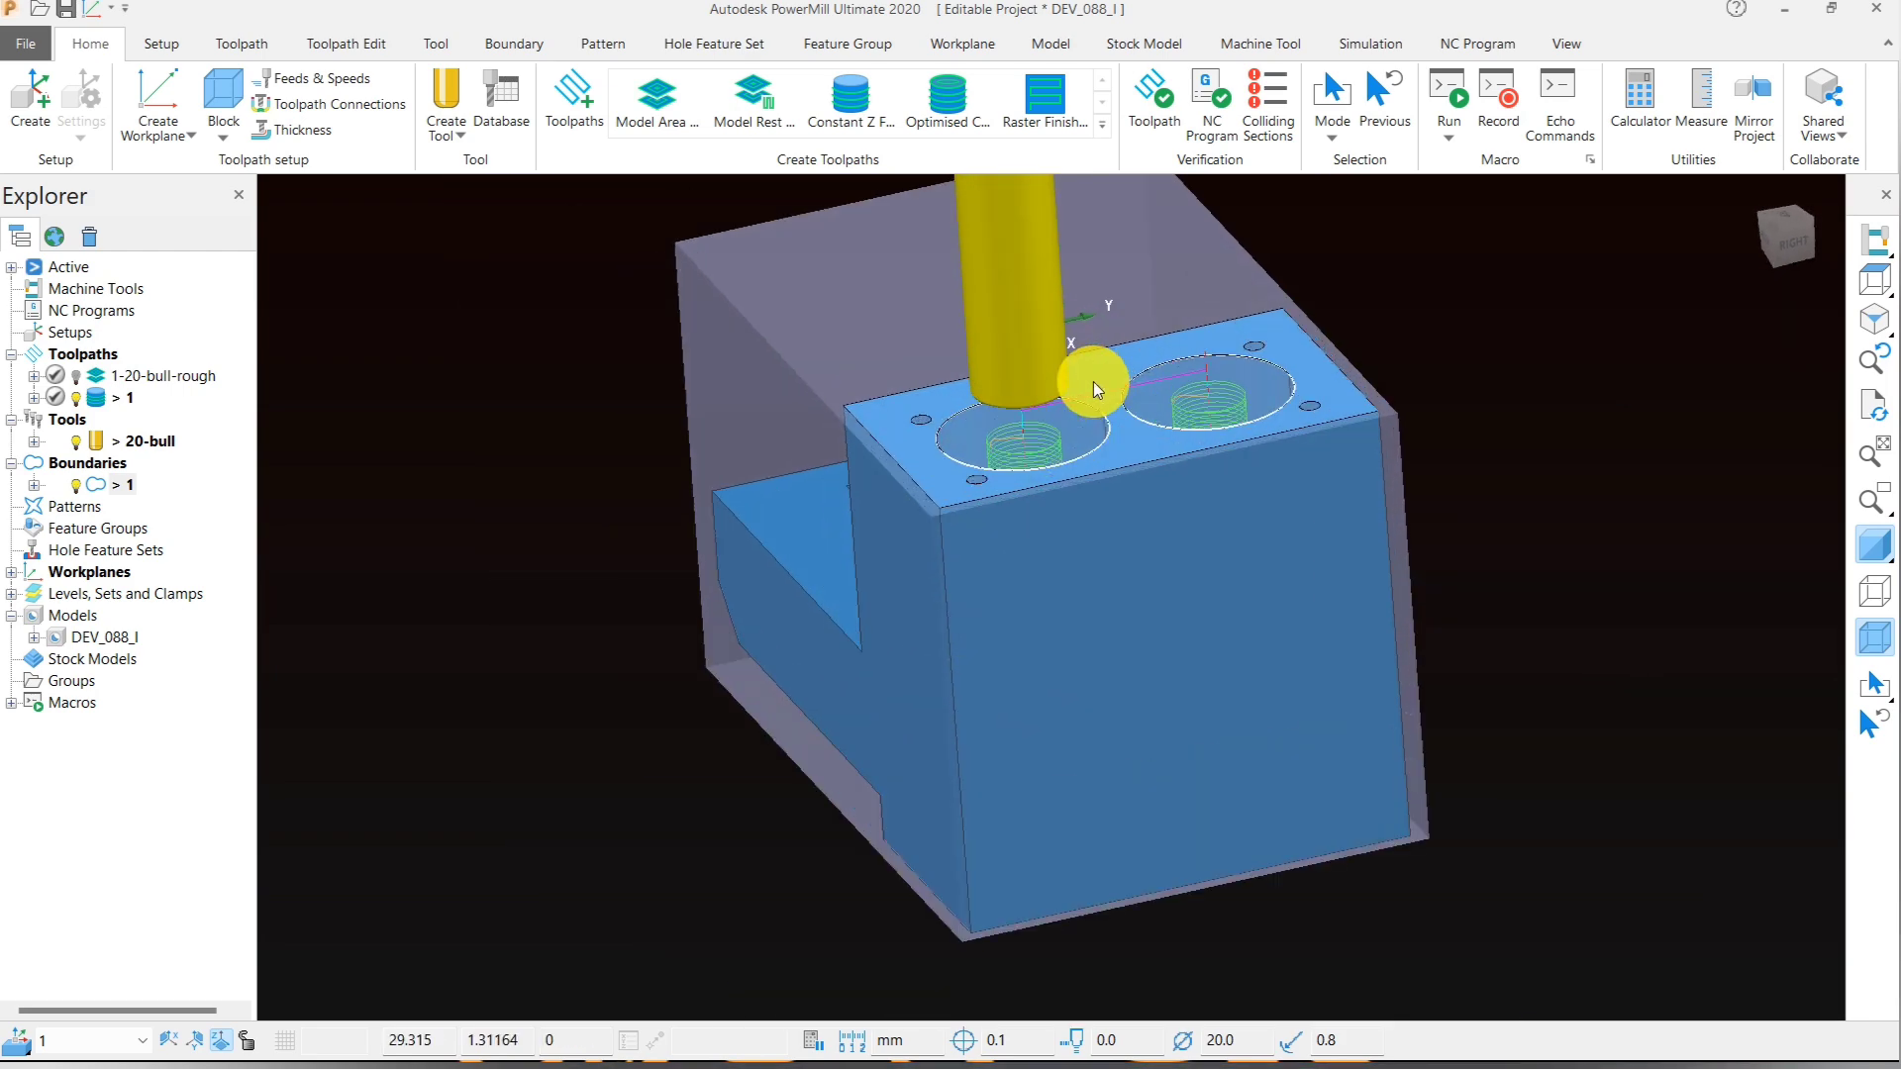
- Switch on ViewMill and set its simulation mode and shading style for the stock block
click(1369, 44)
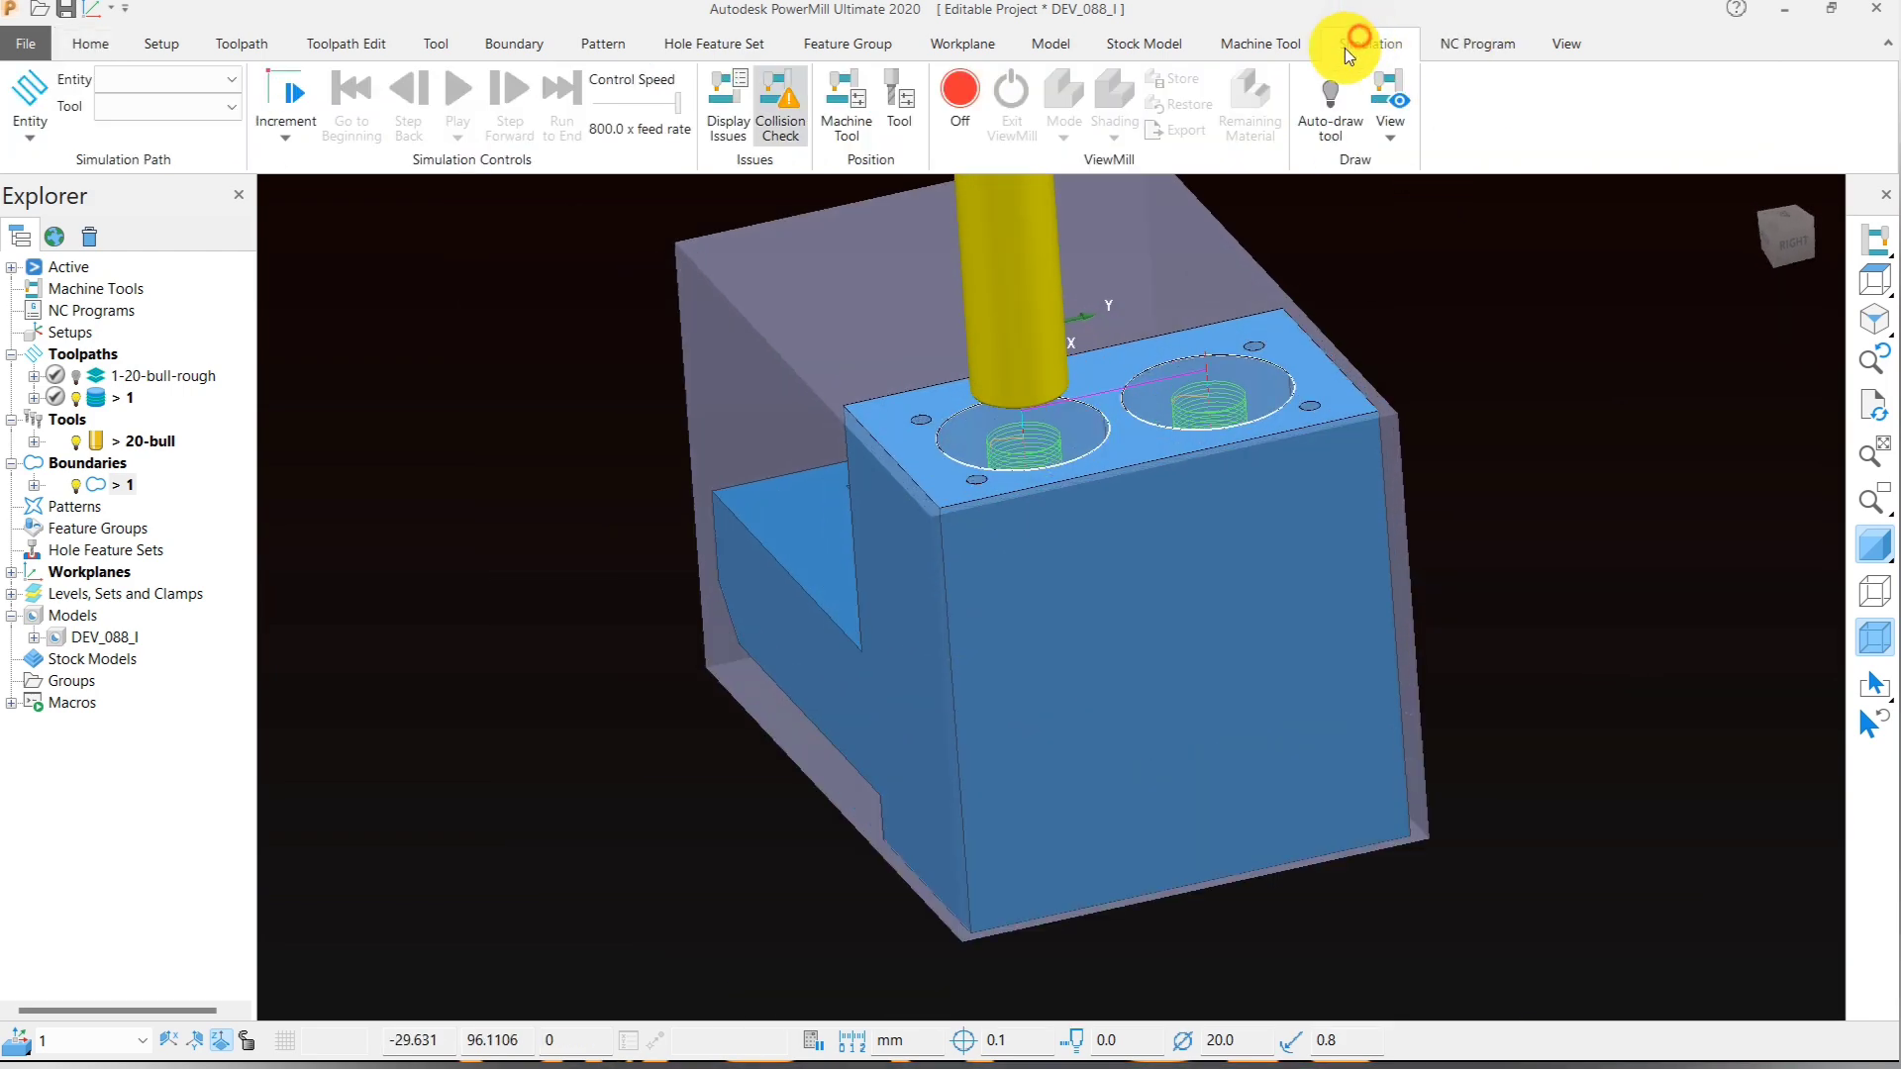
click(966, 92)
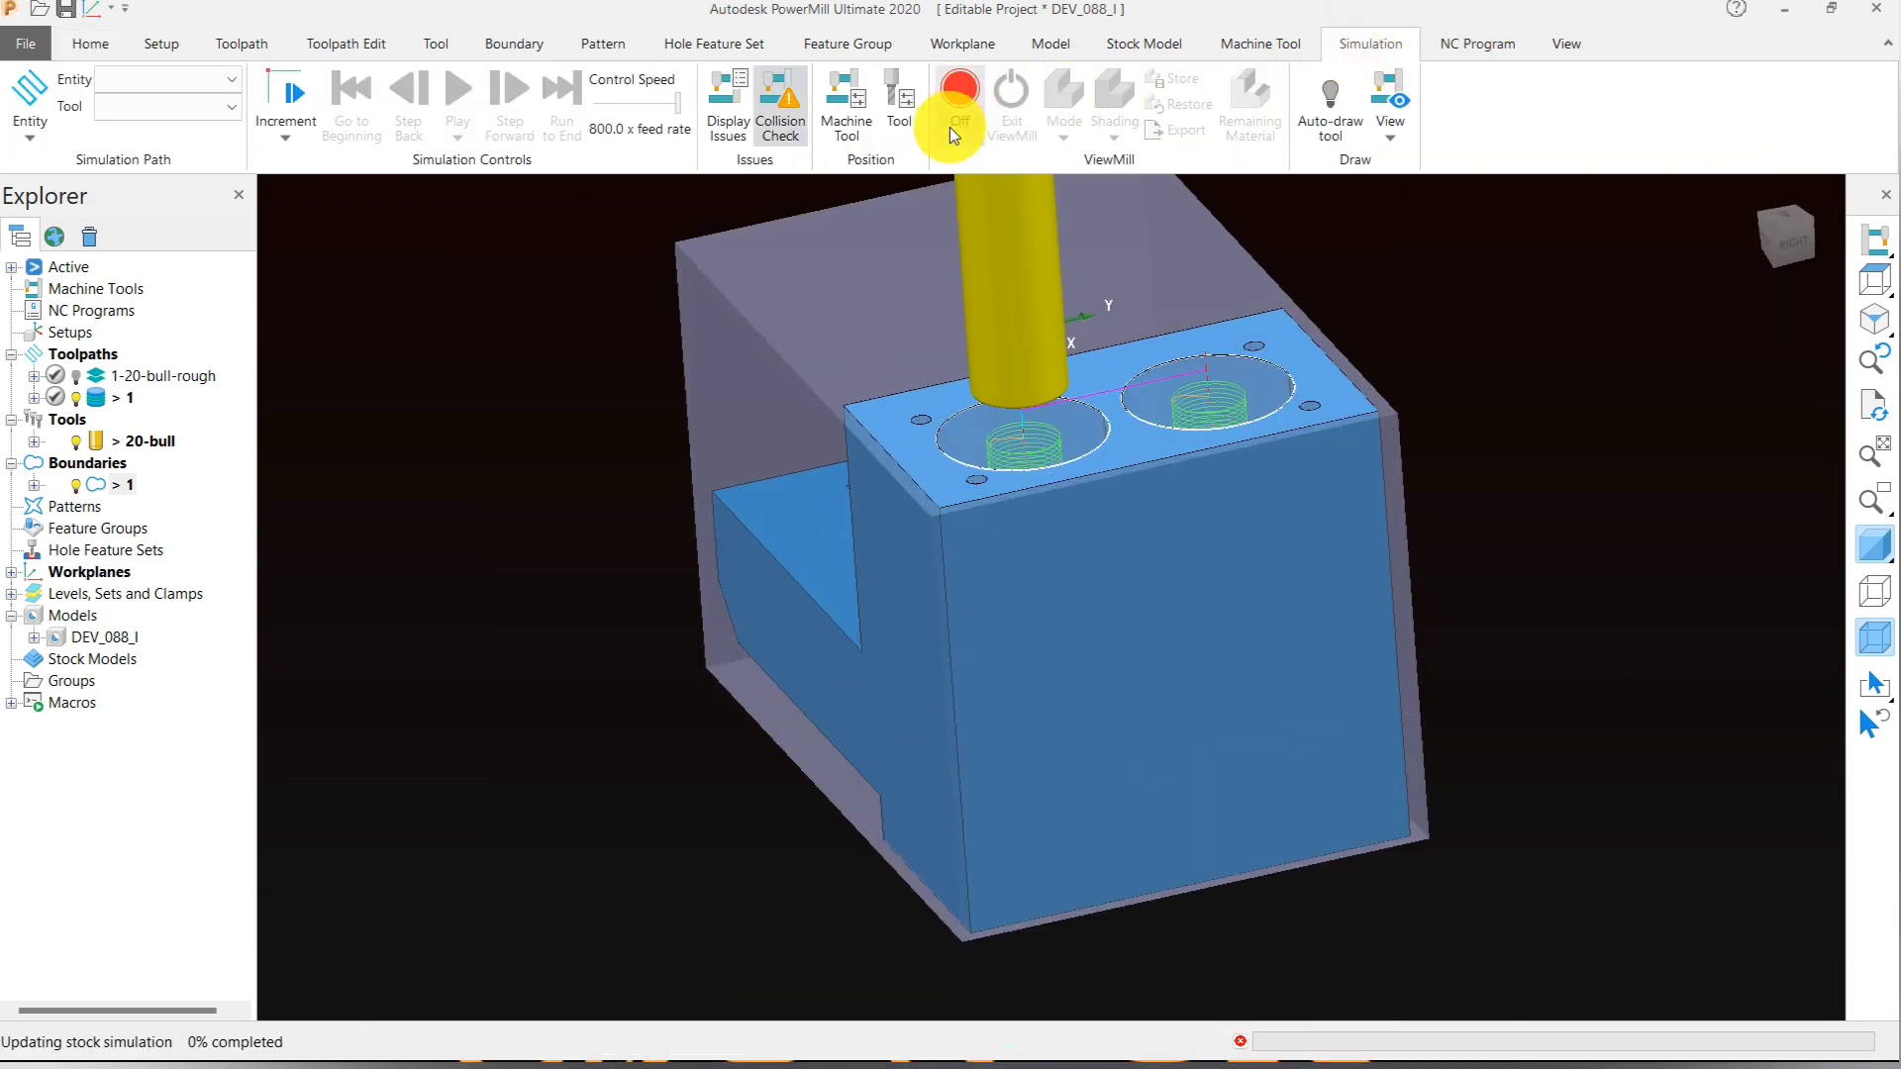
click(1061, 145)
click(1080, 256)
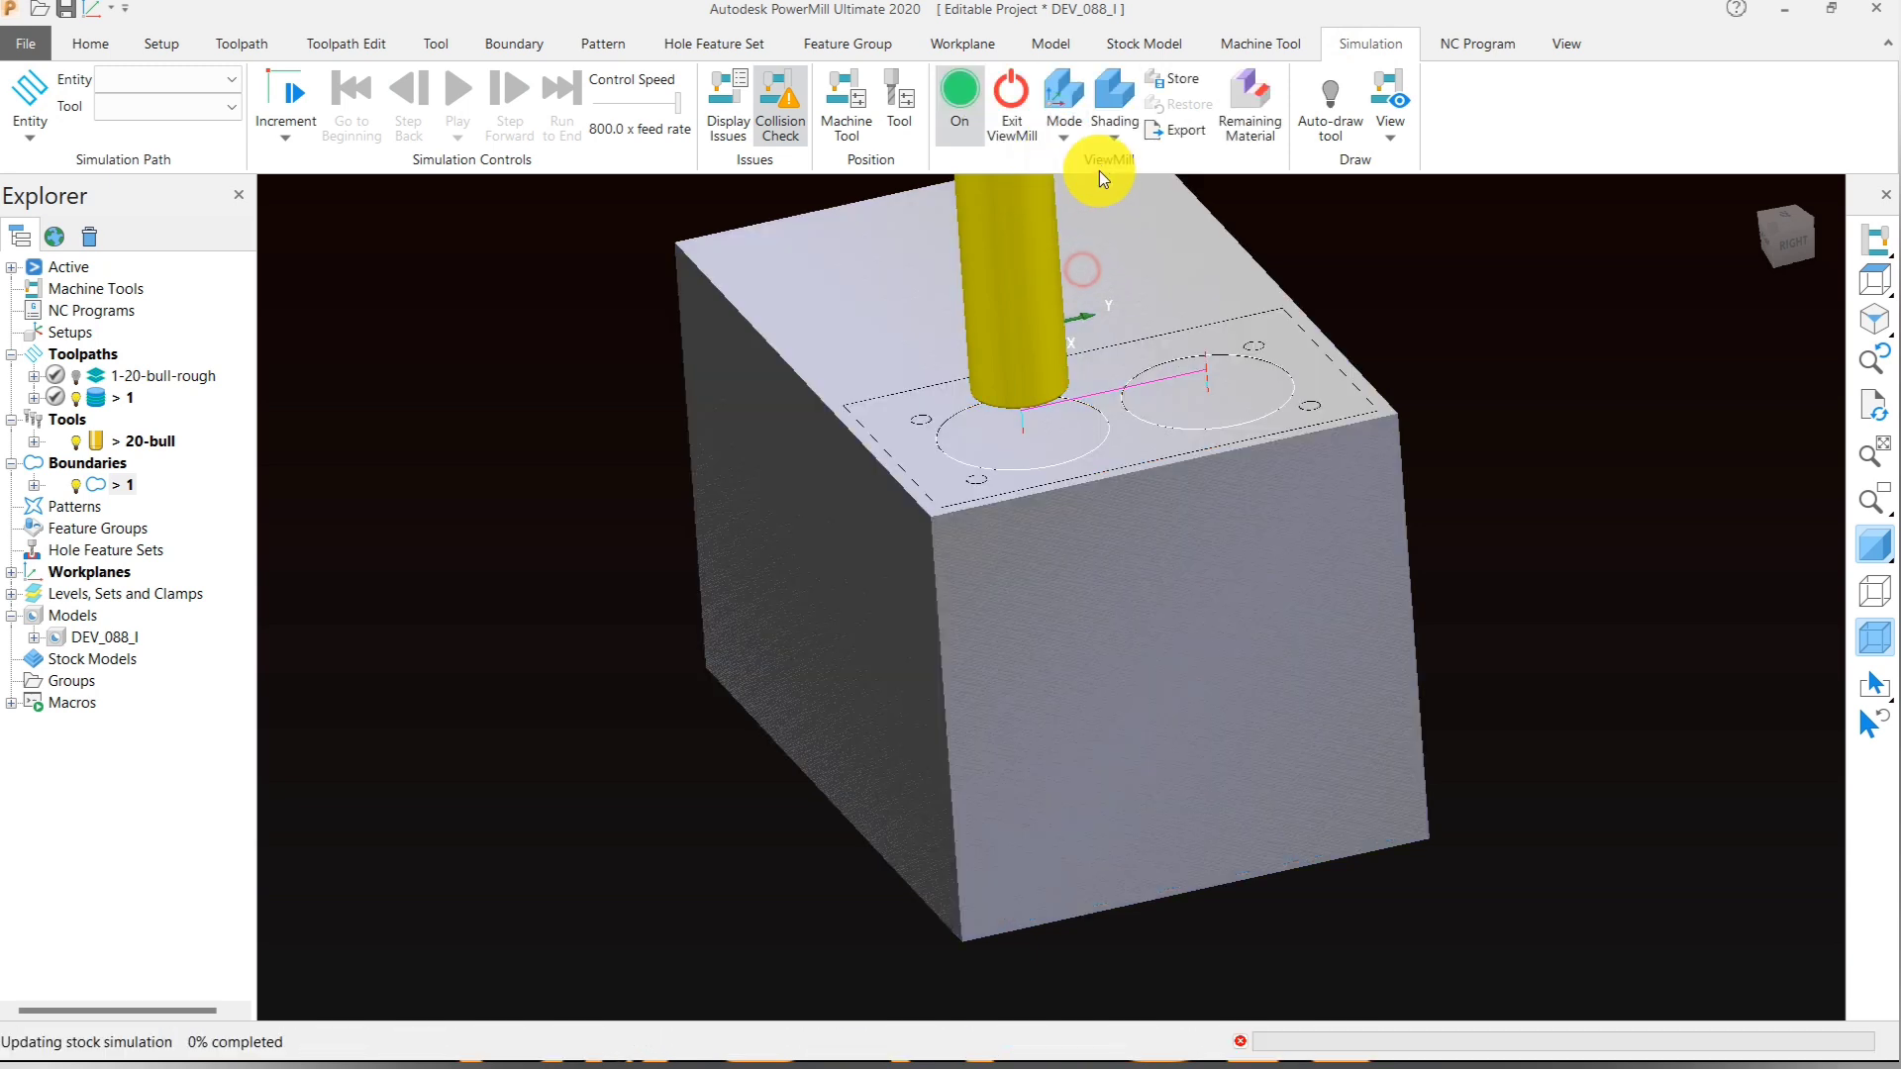
click(1108, 140)
click(1153, 288)
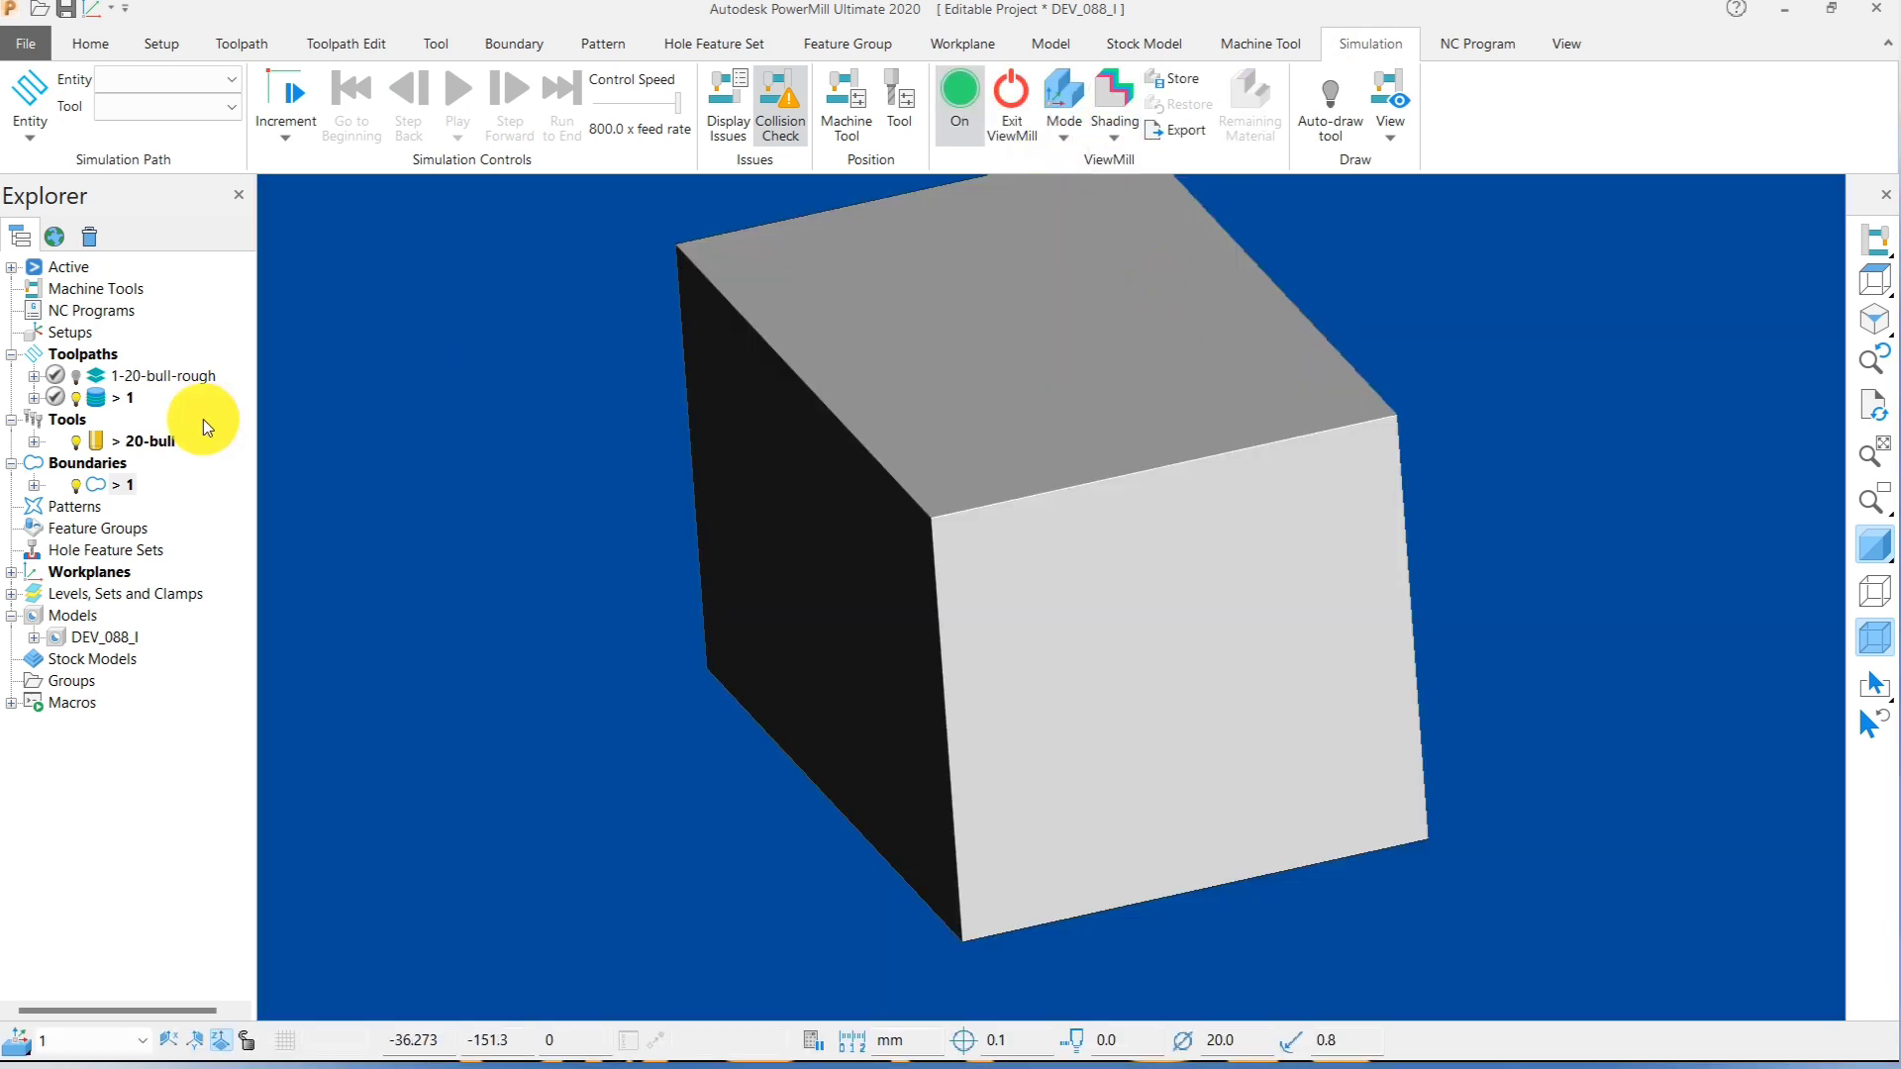
- Simulate toolpath 1 from the start at 19.0 x feed rate, slow it to 0.1 x, pause, and exit ViewMill
right_click(124, 408)
click(221, 230)
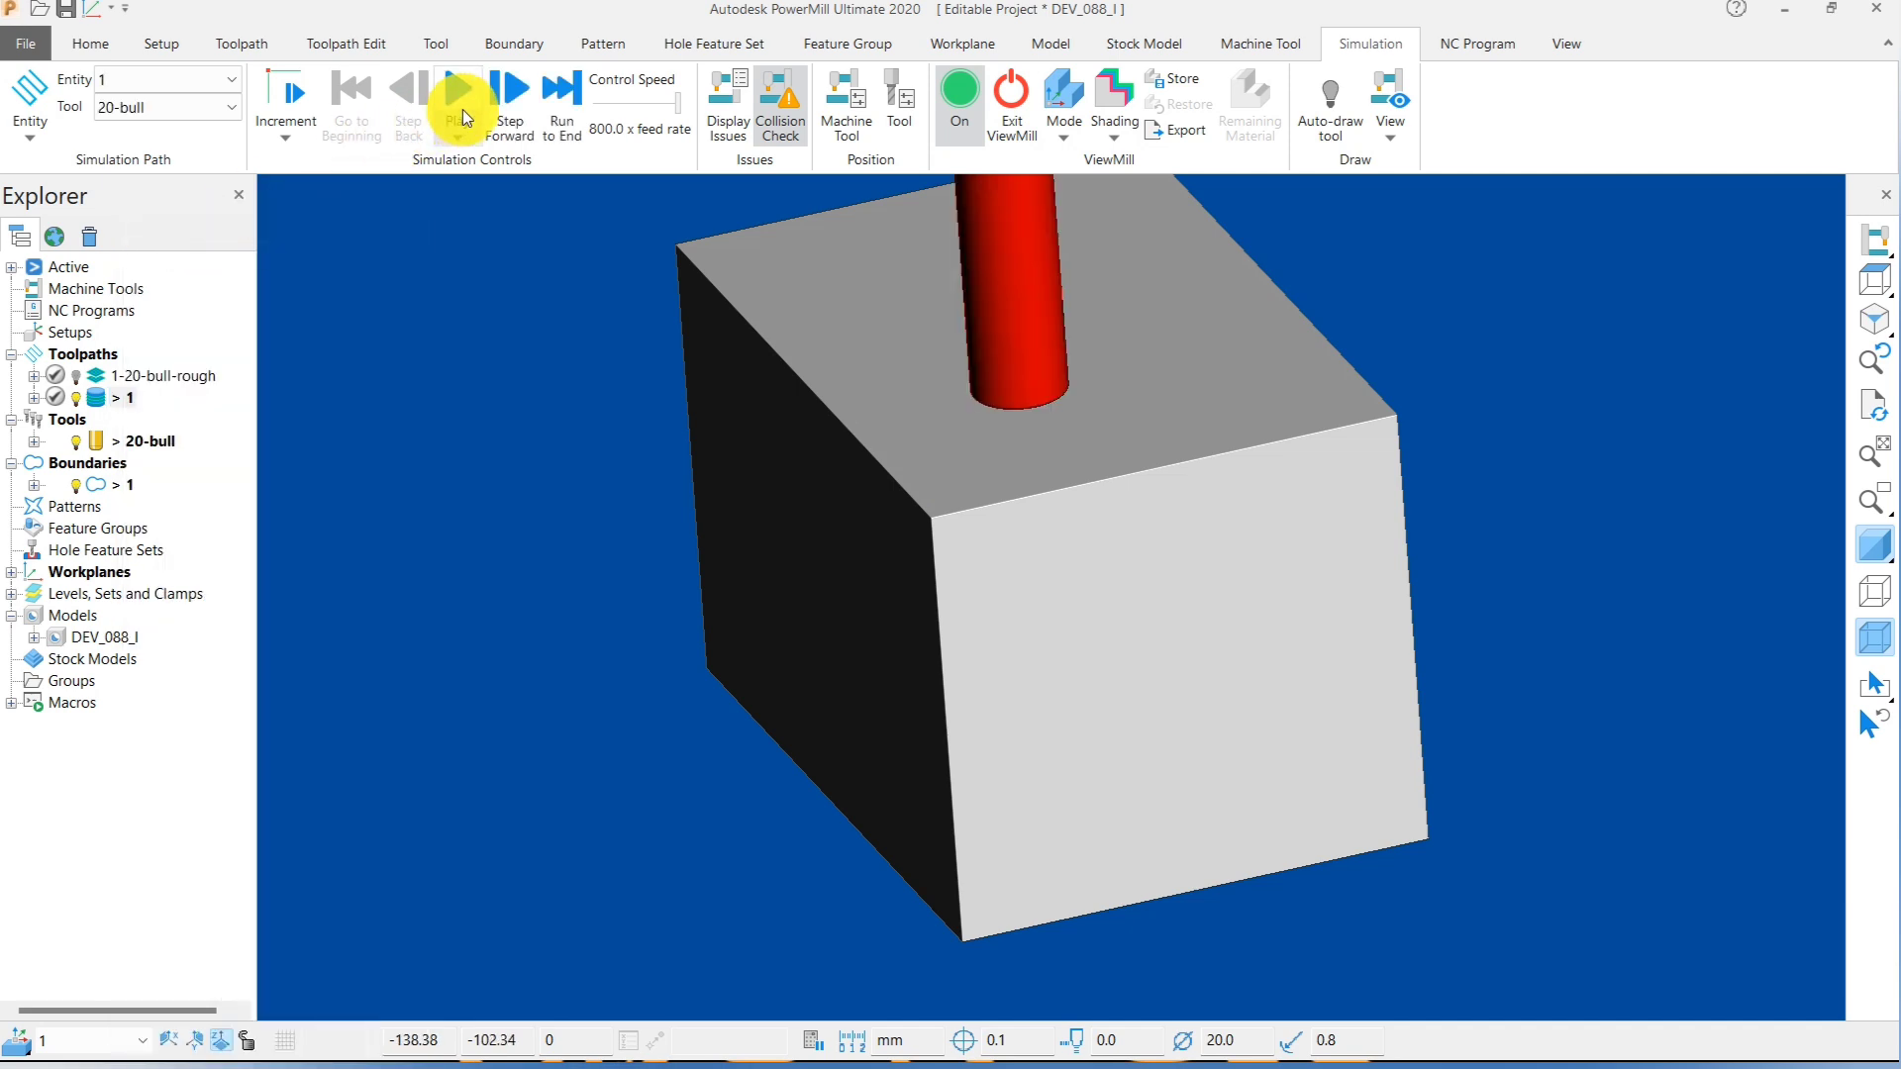
drag(648, 112, 612, 111)
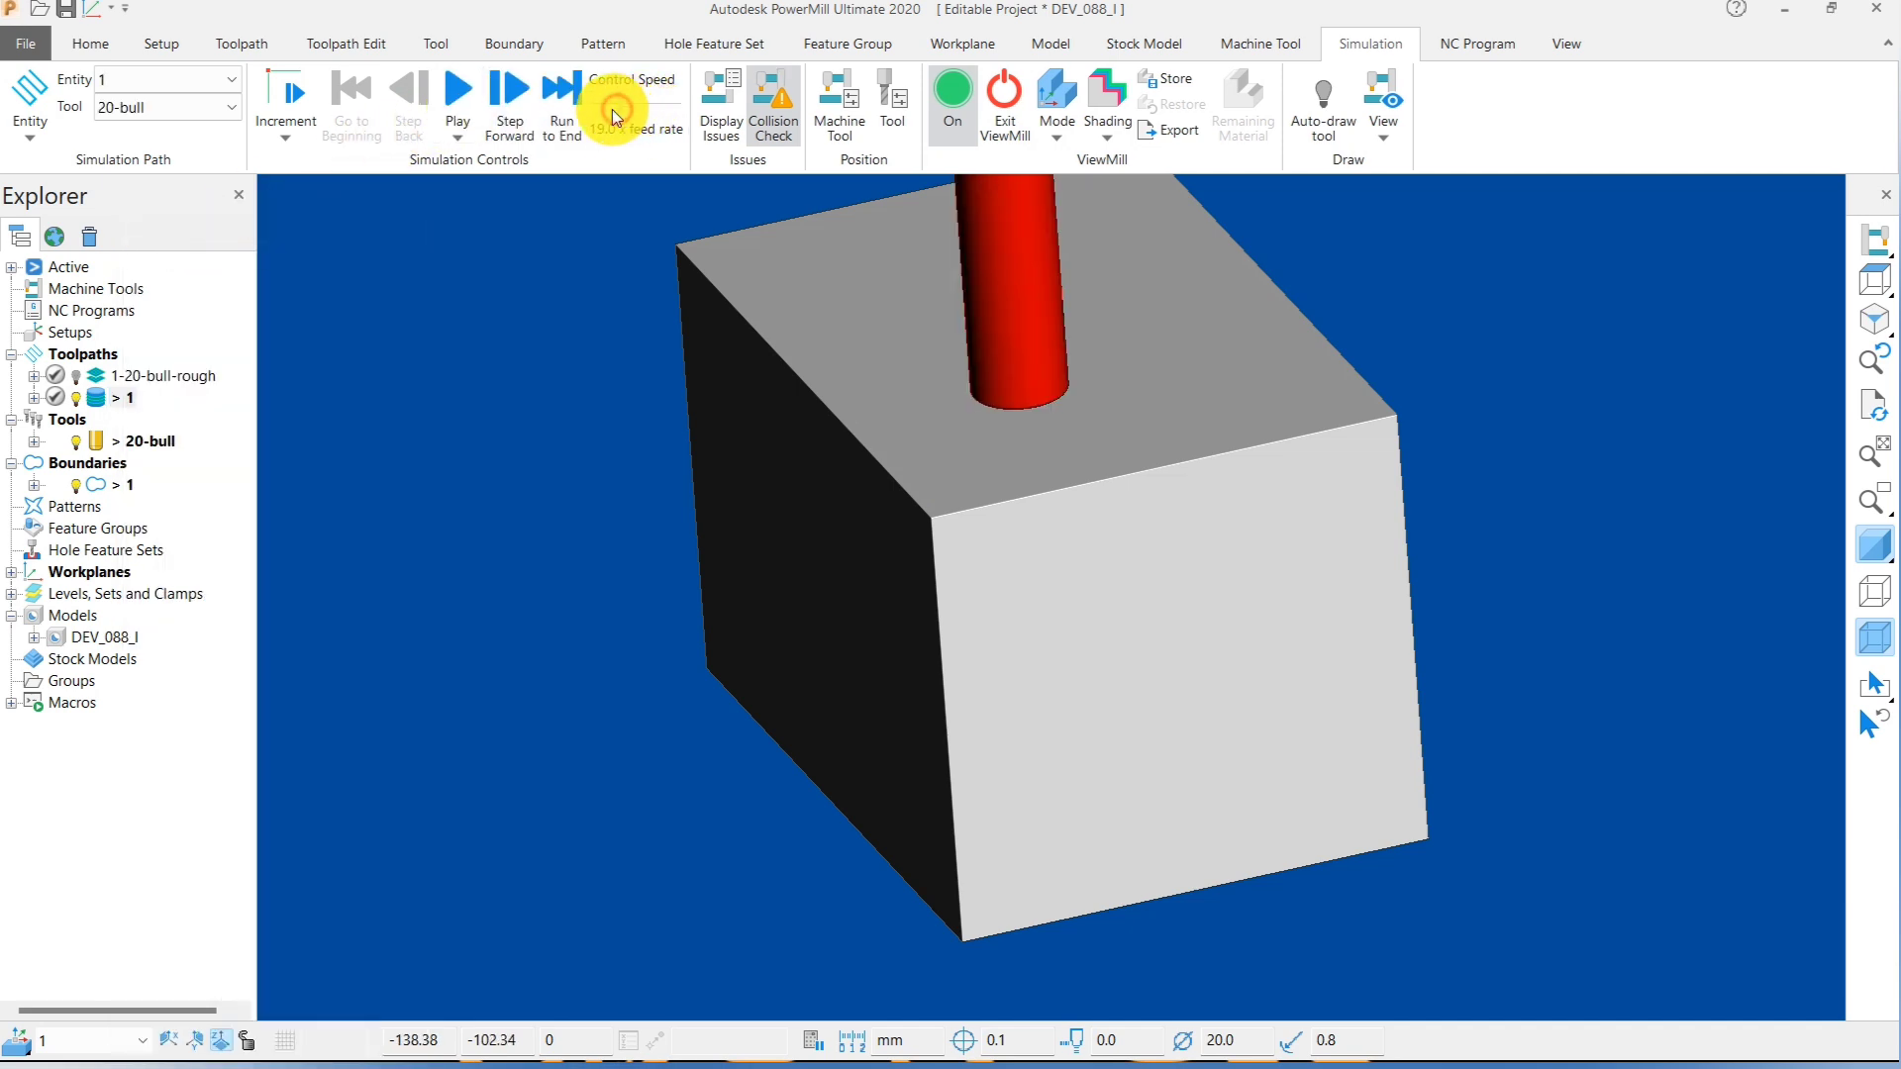
click(471, 97)
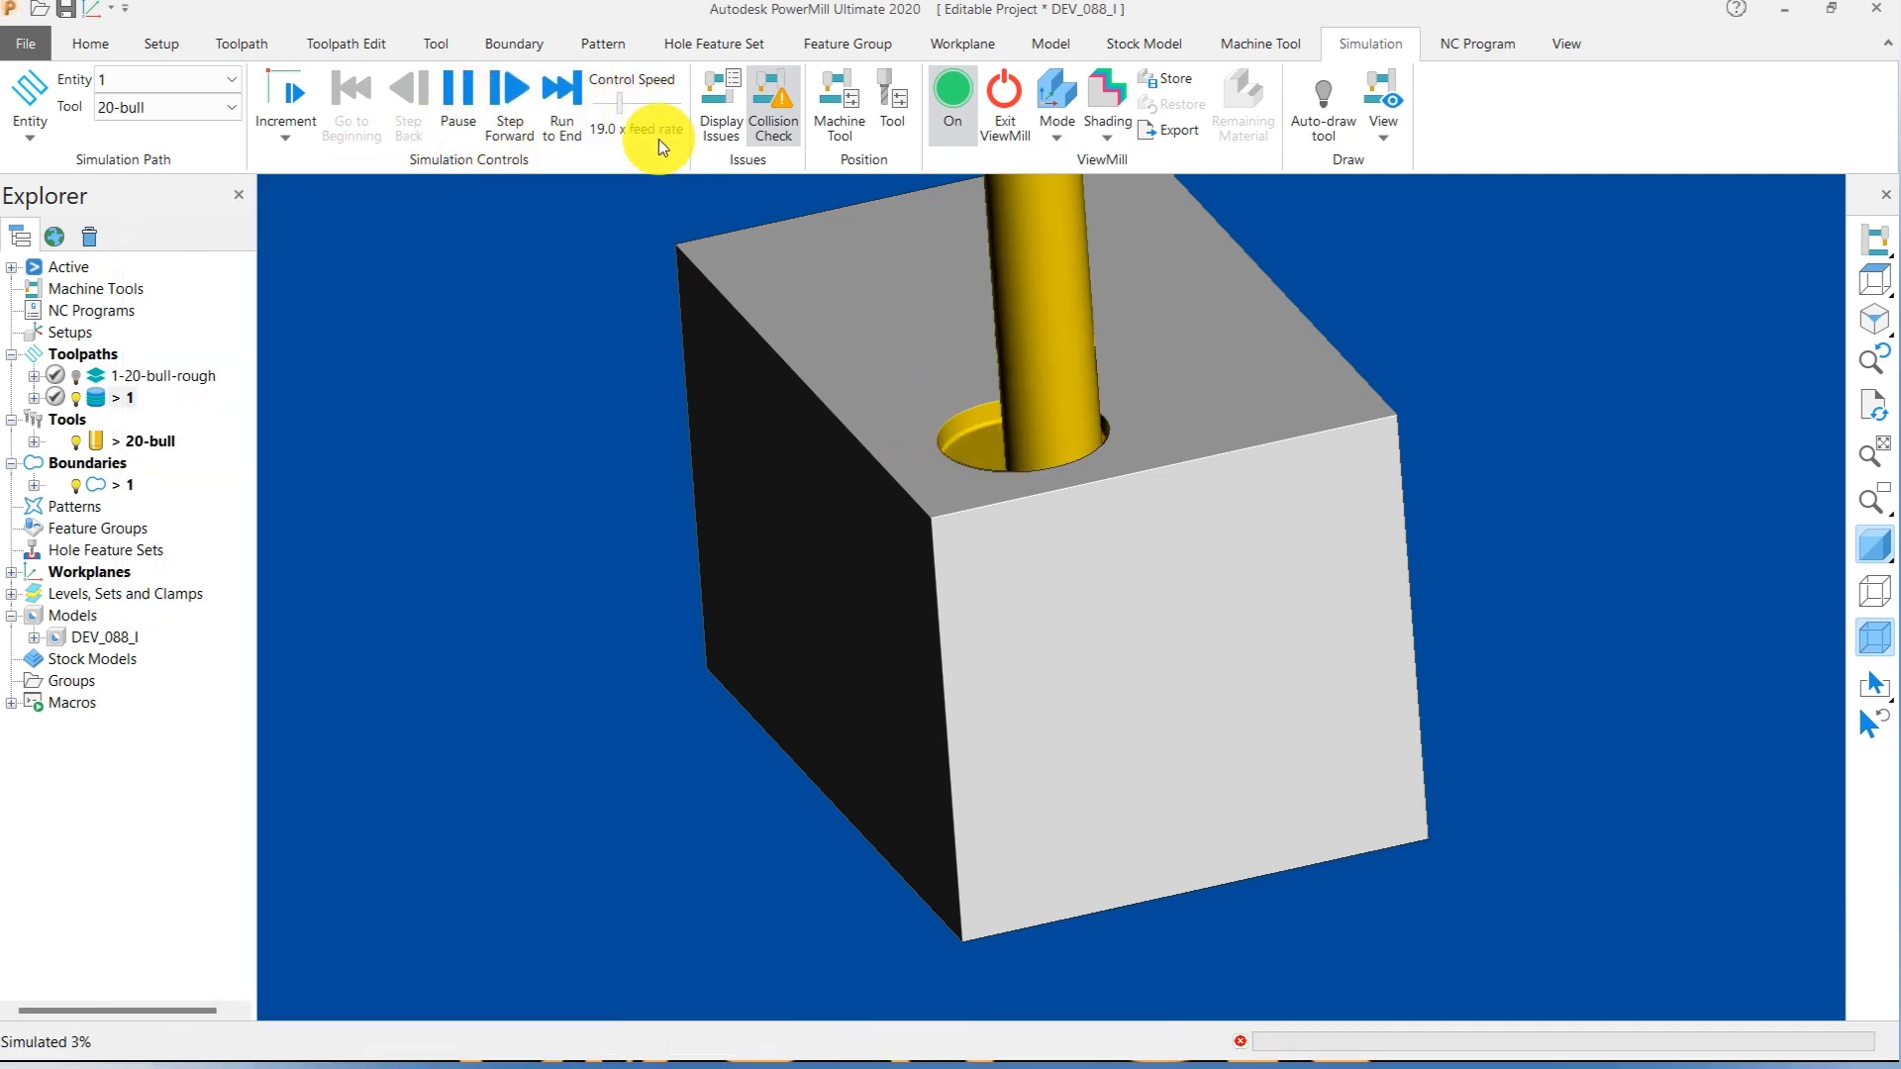
drag(620, 98, 565, 95)
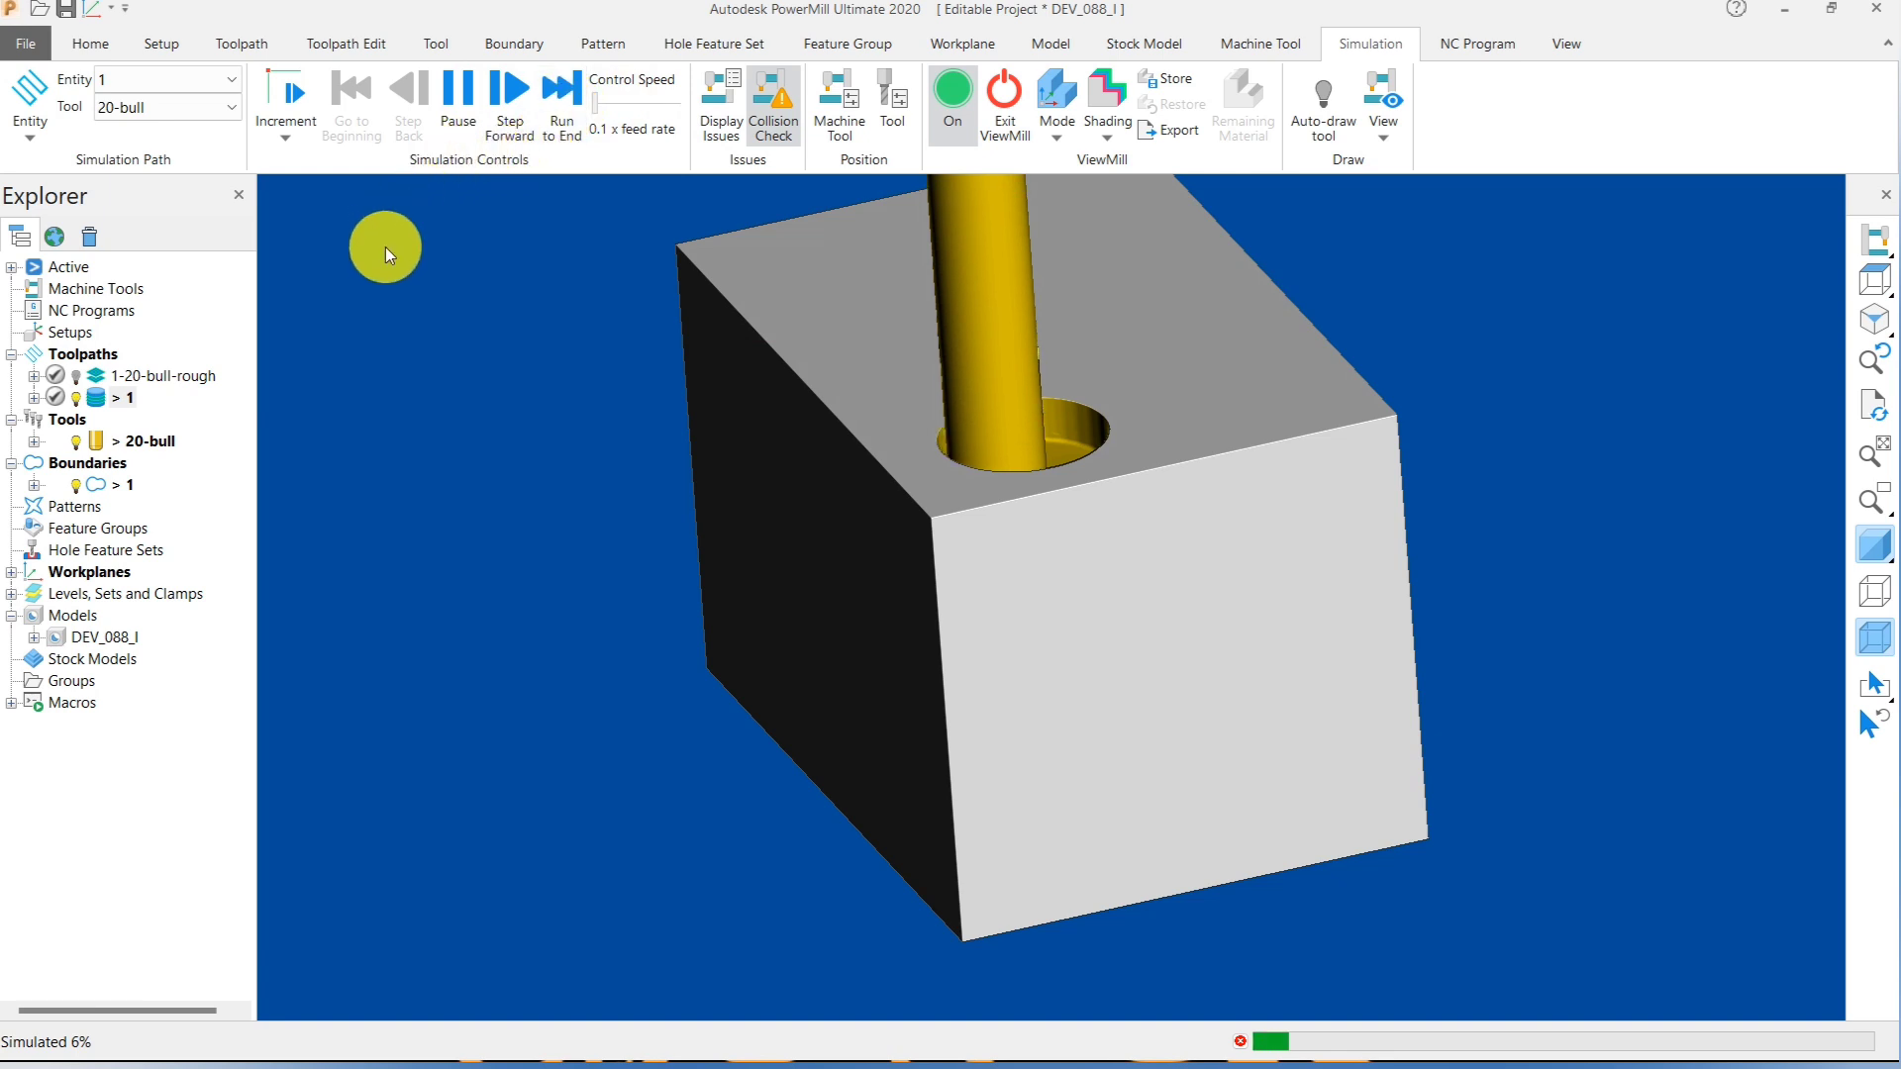
click(451, 144)
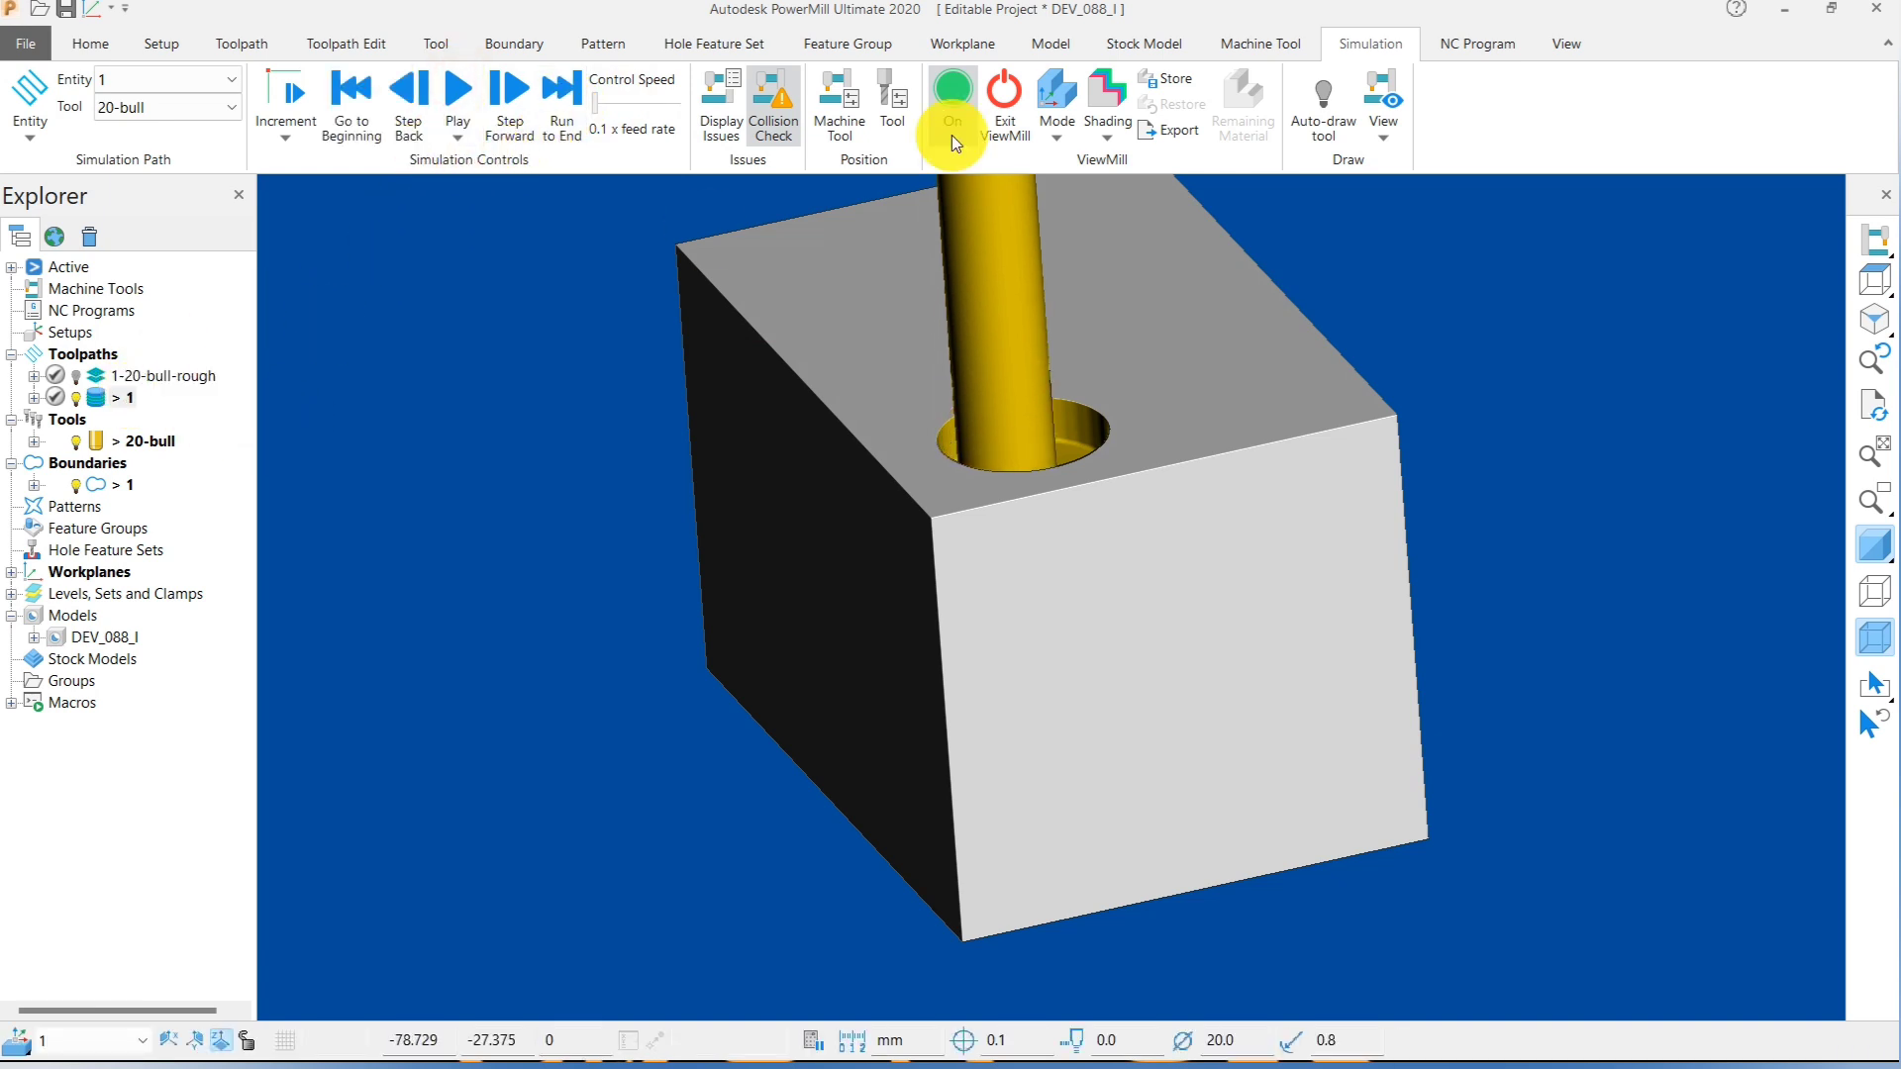
click(1000, 104)
click(984, 166)
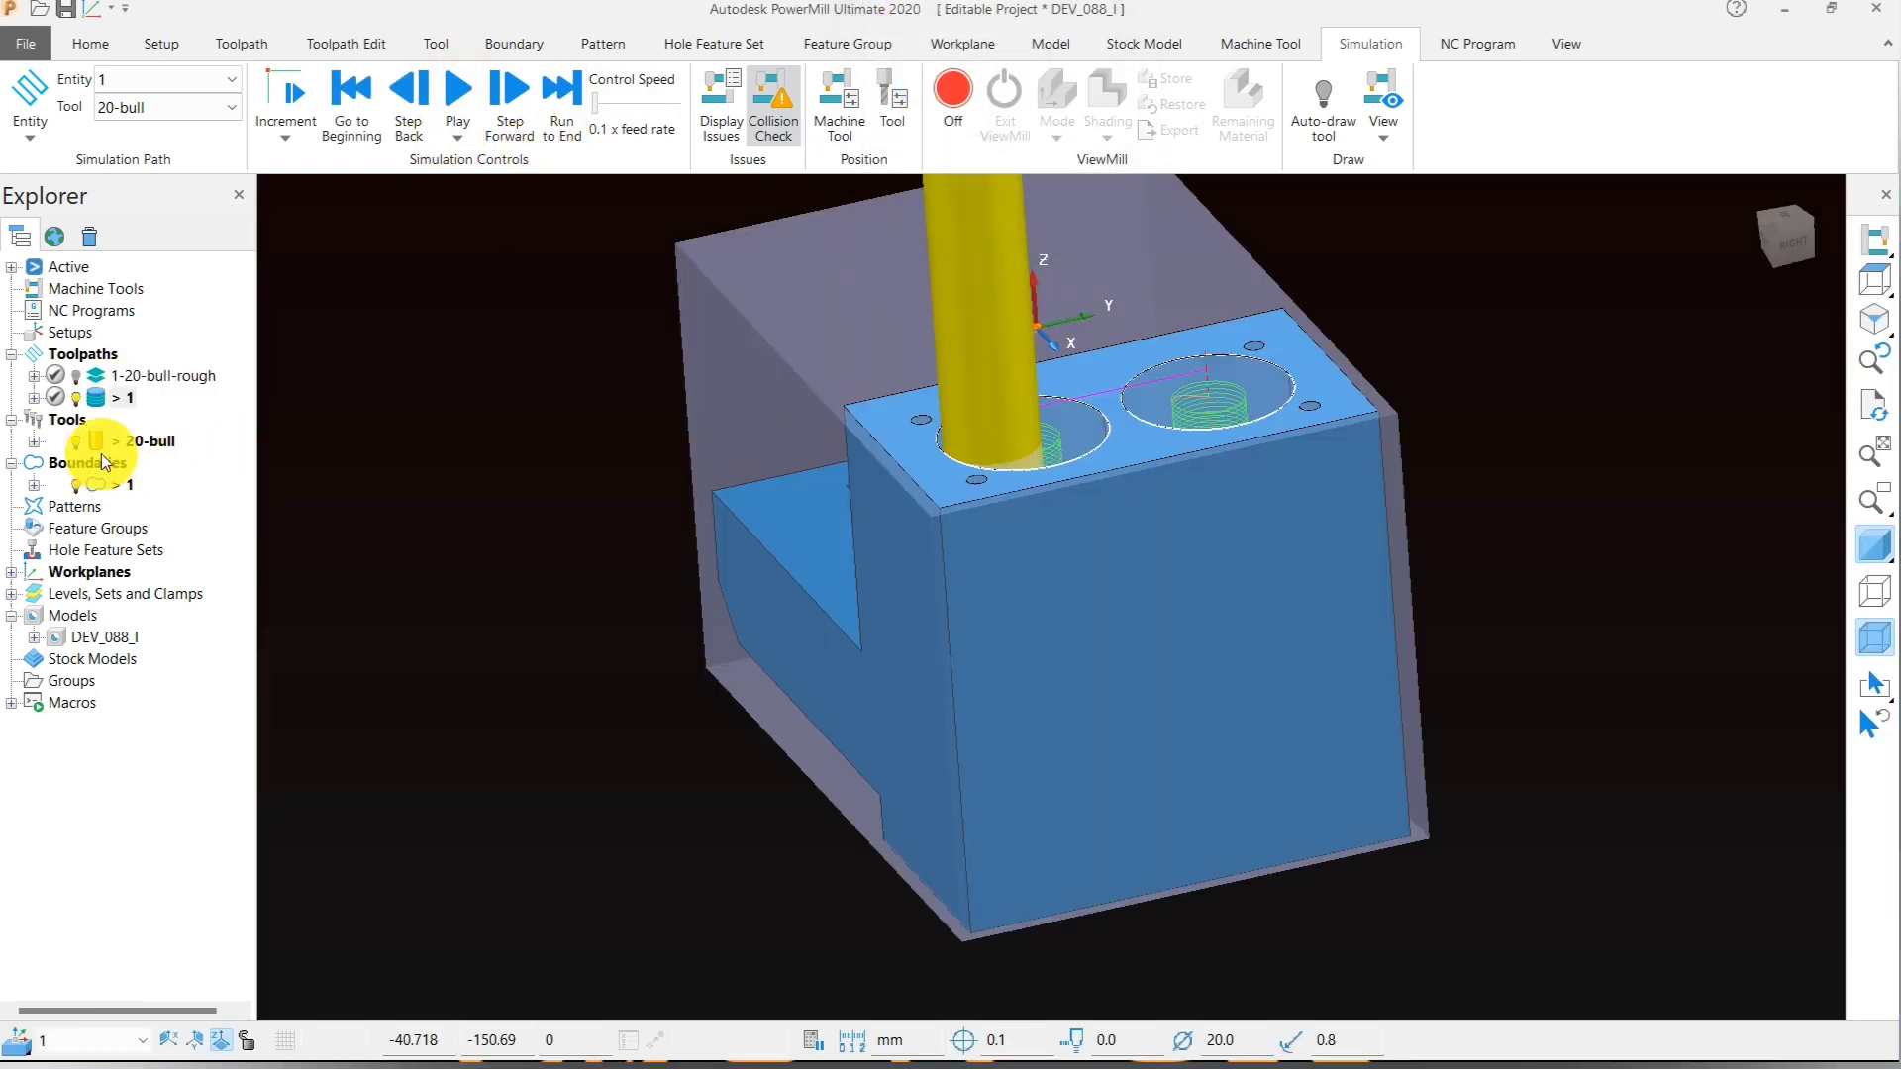
- Rerun toolpath 1 from the start in ViewMill at 0.1 x feed rate, speed it up to 3.0 x, and exit ViewMill
double_click(102, 399)
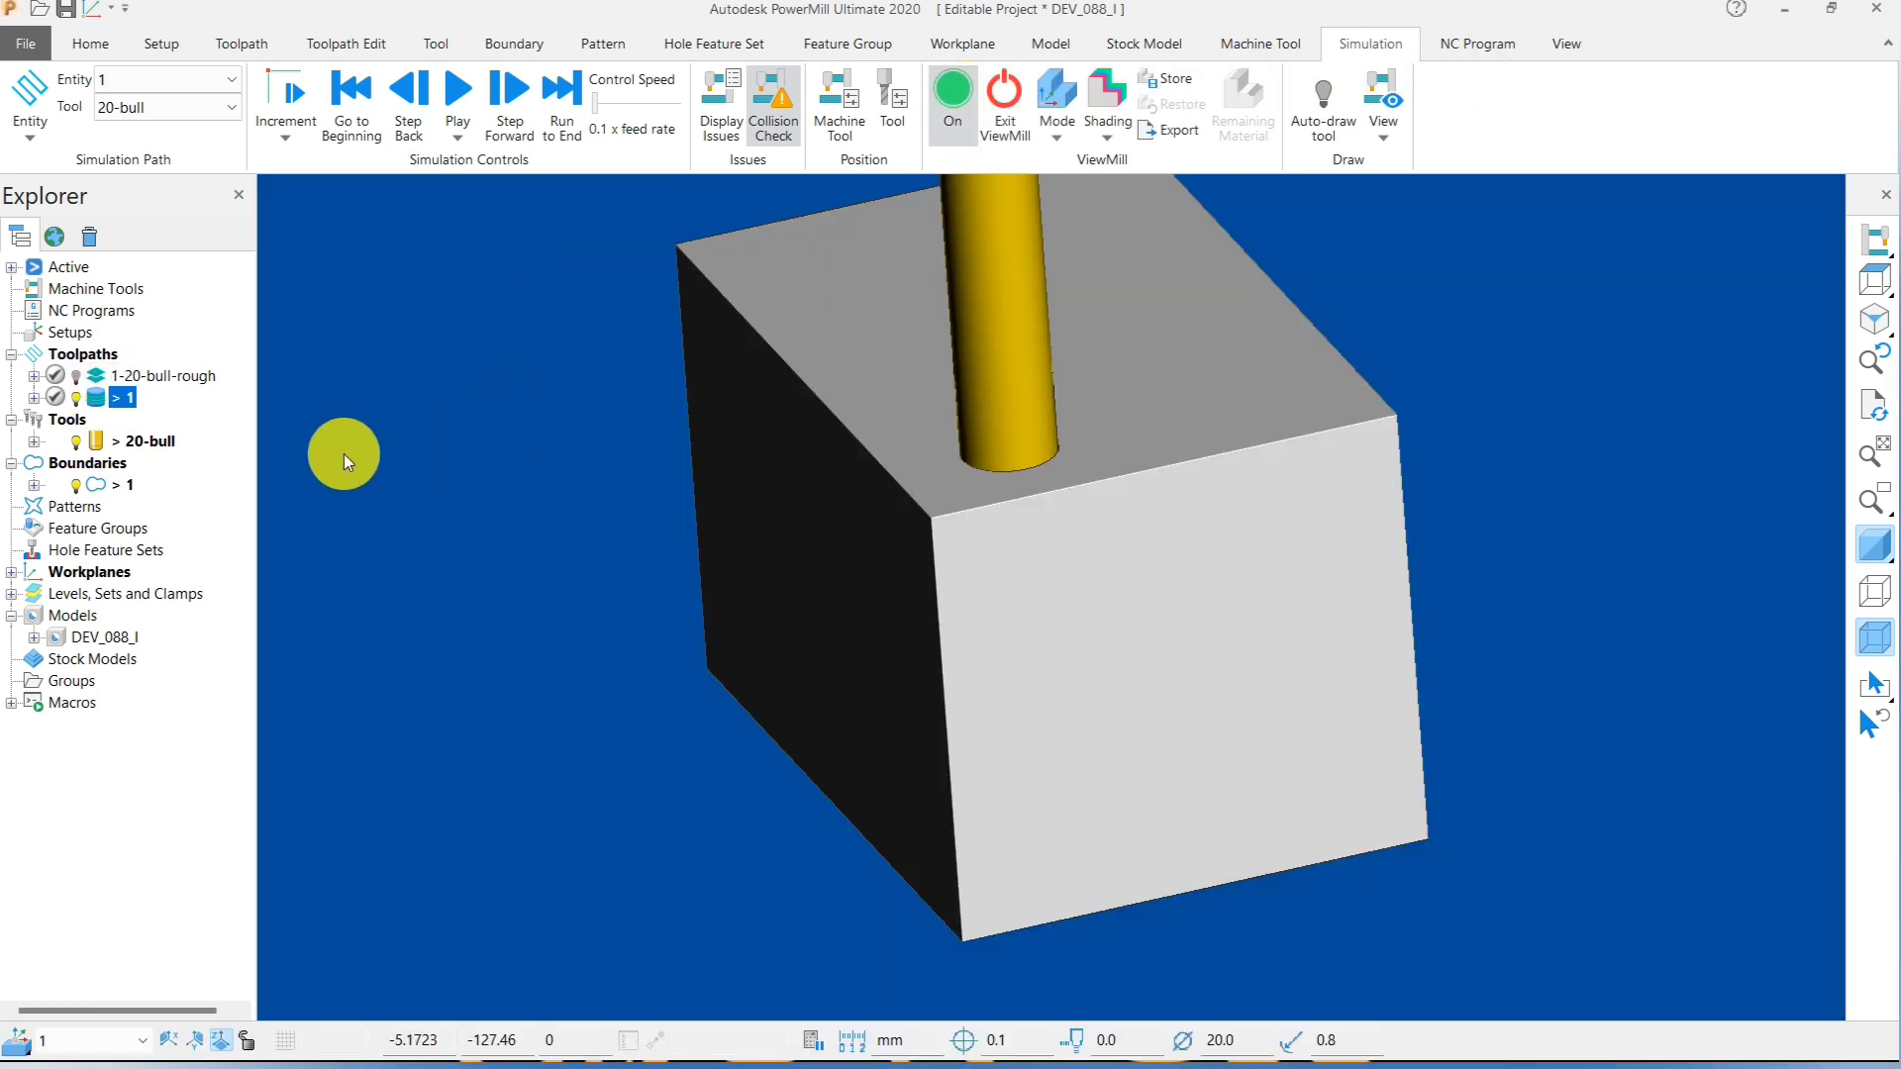
right_click(149, 398)
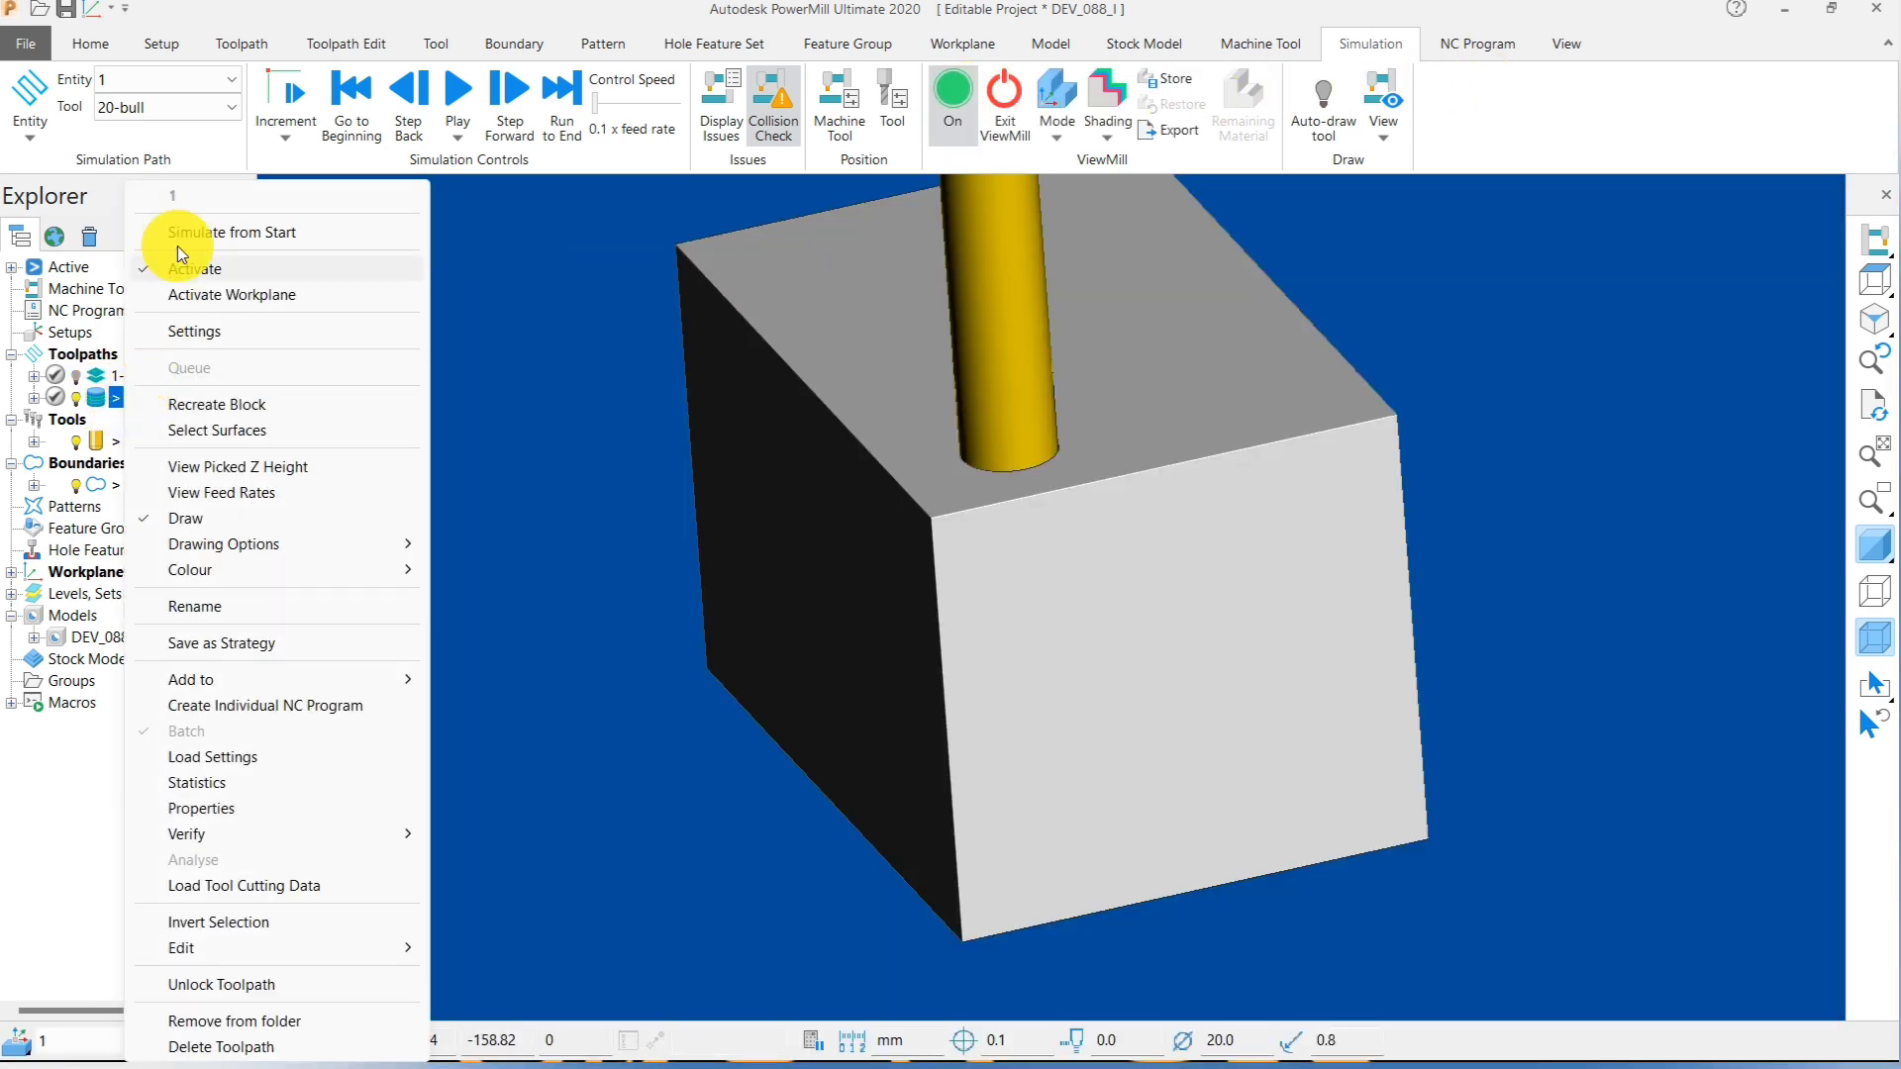
click(183, 232)
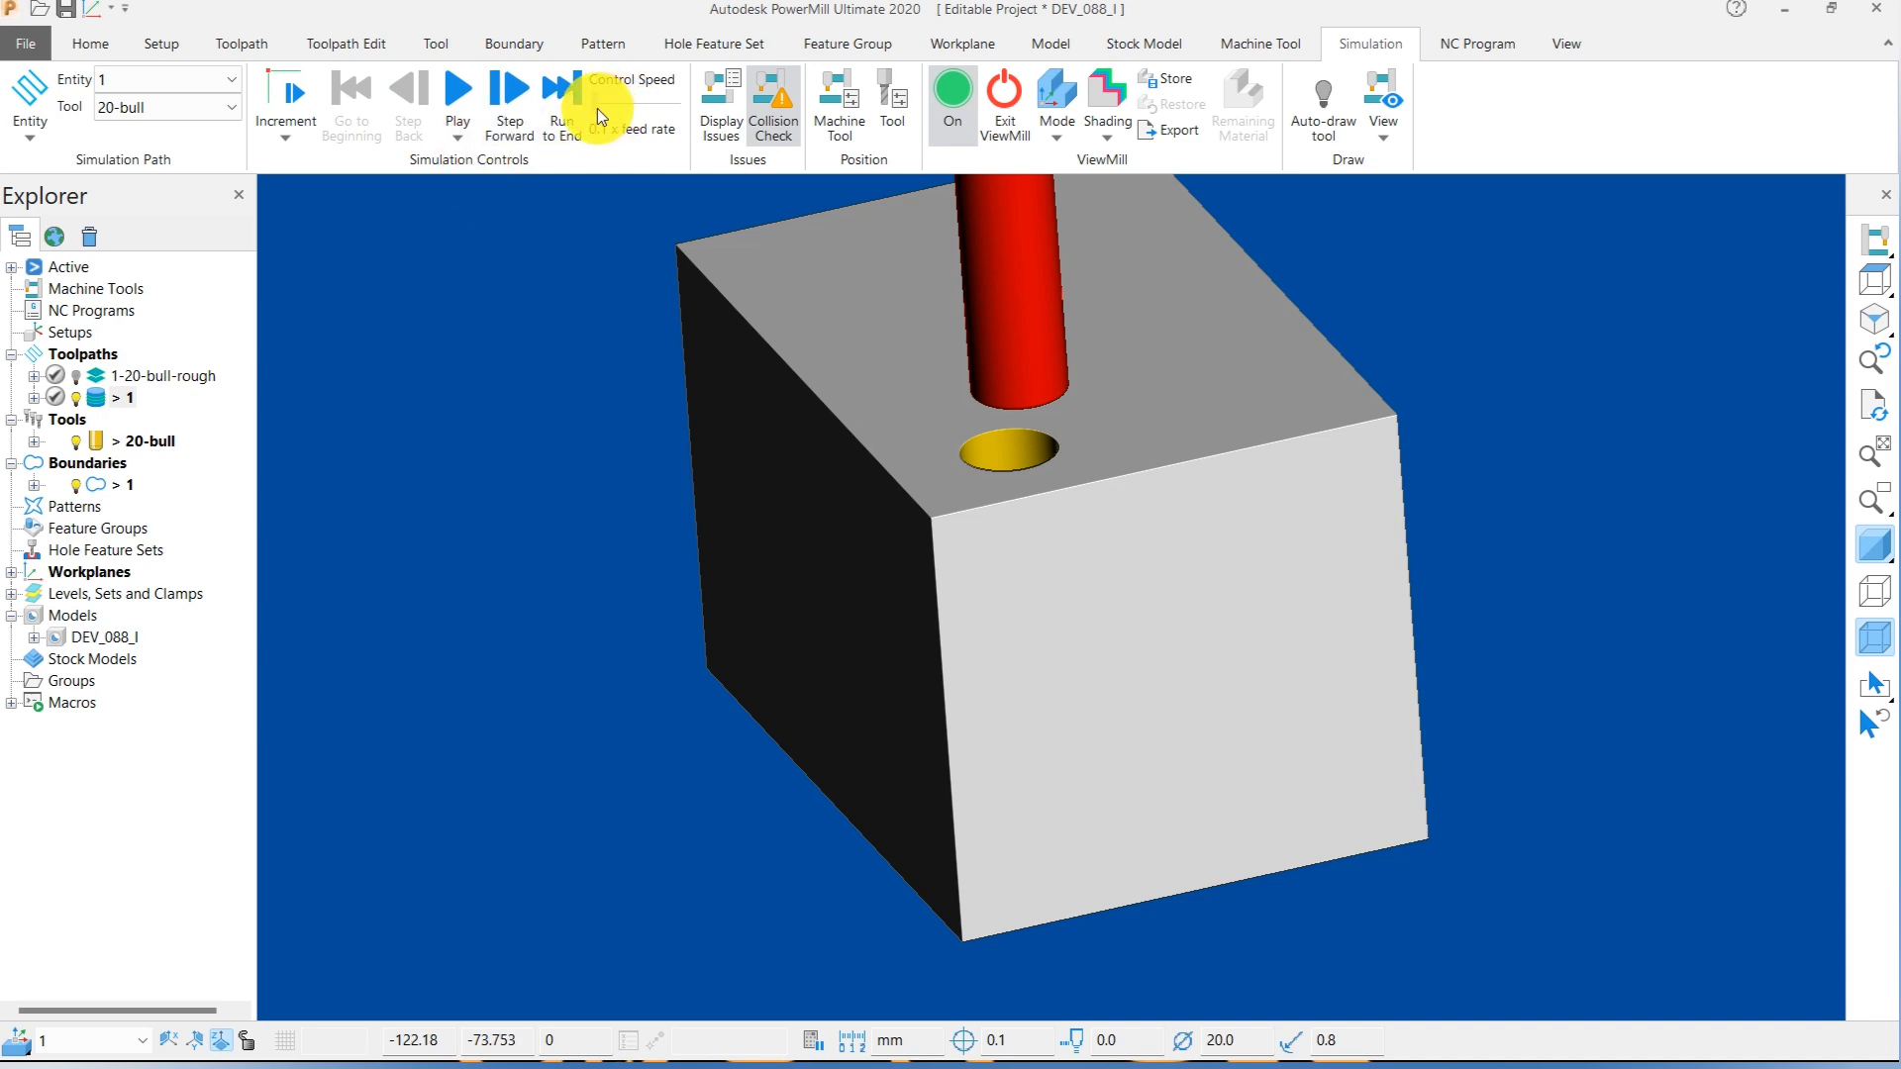
click(458, 99)
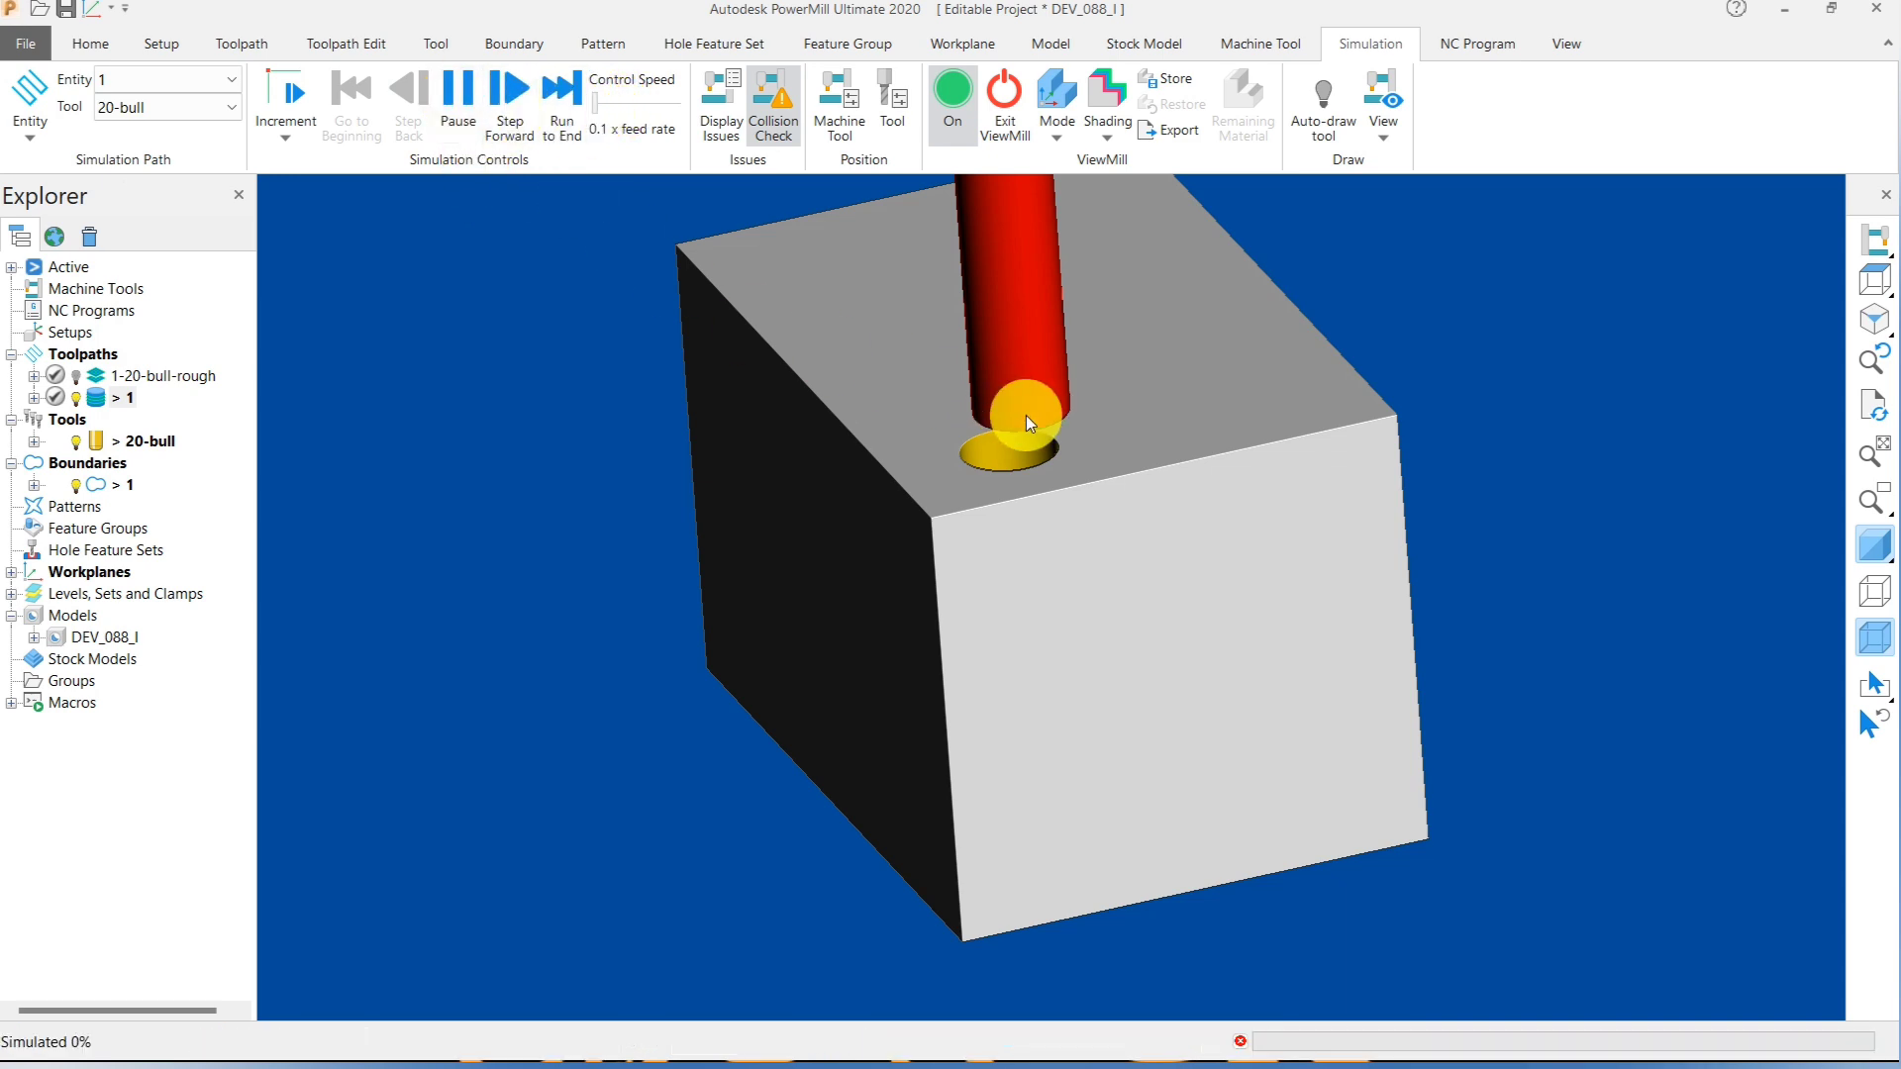
click(1037, 458)
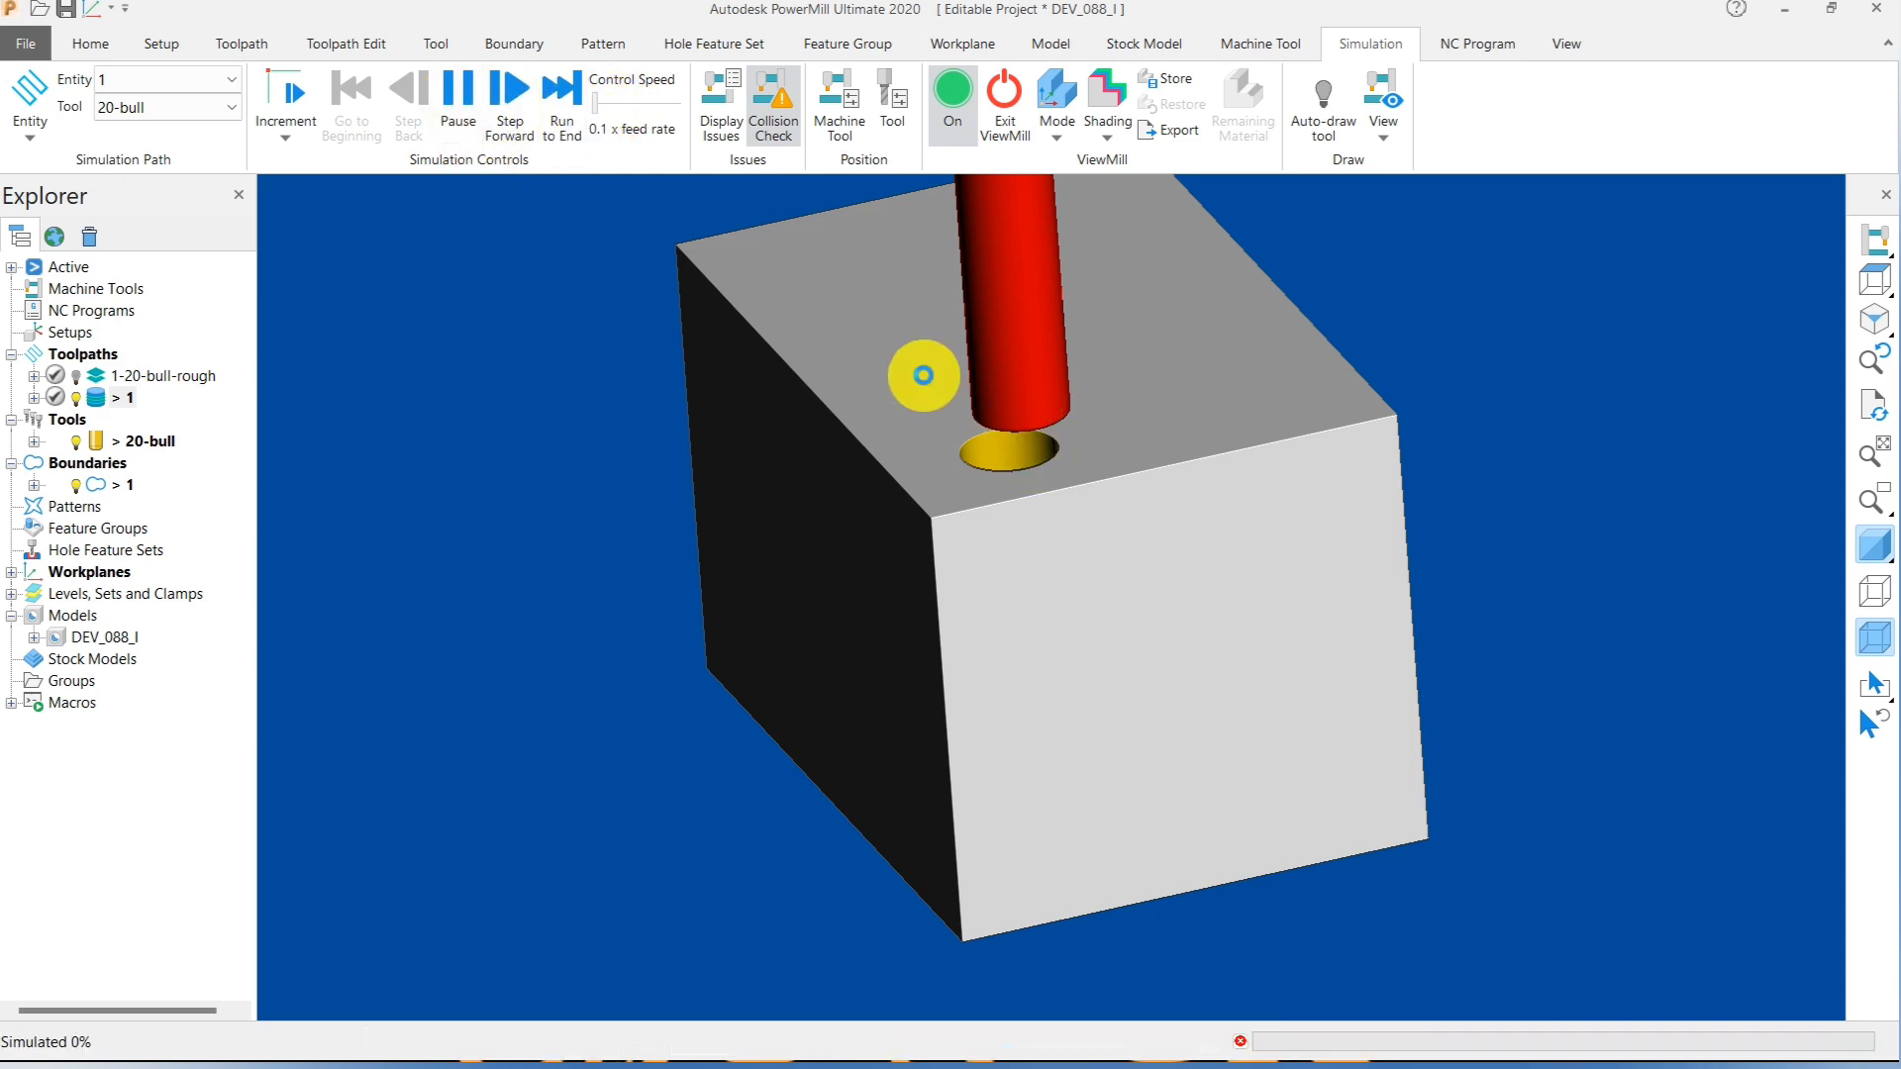
click(594, 116)
click(604, 107)
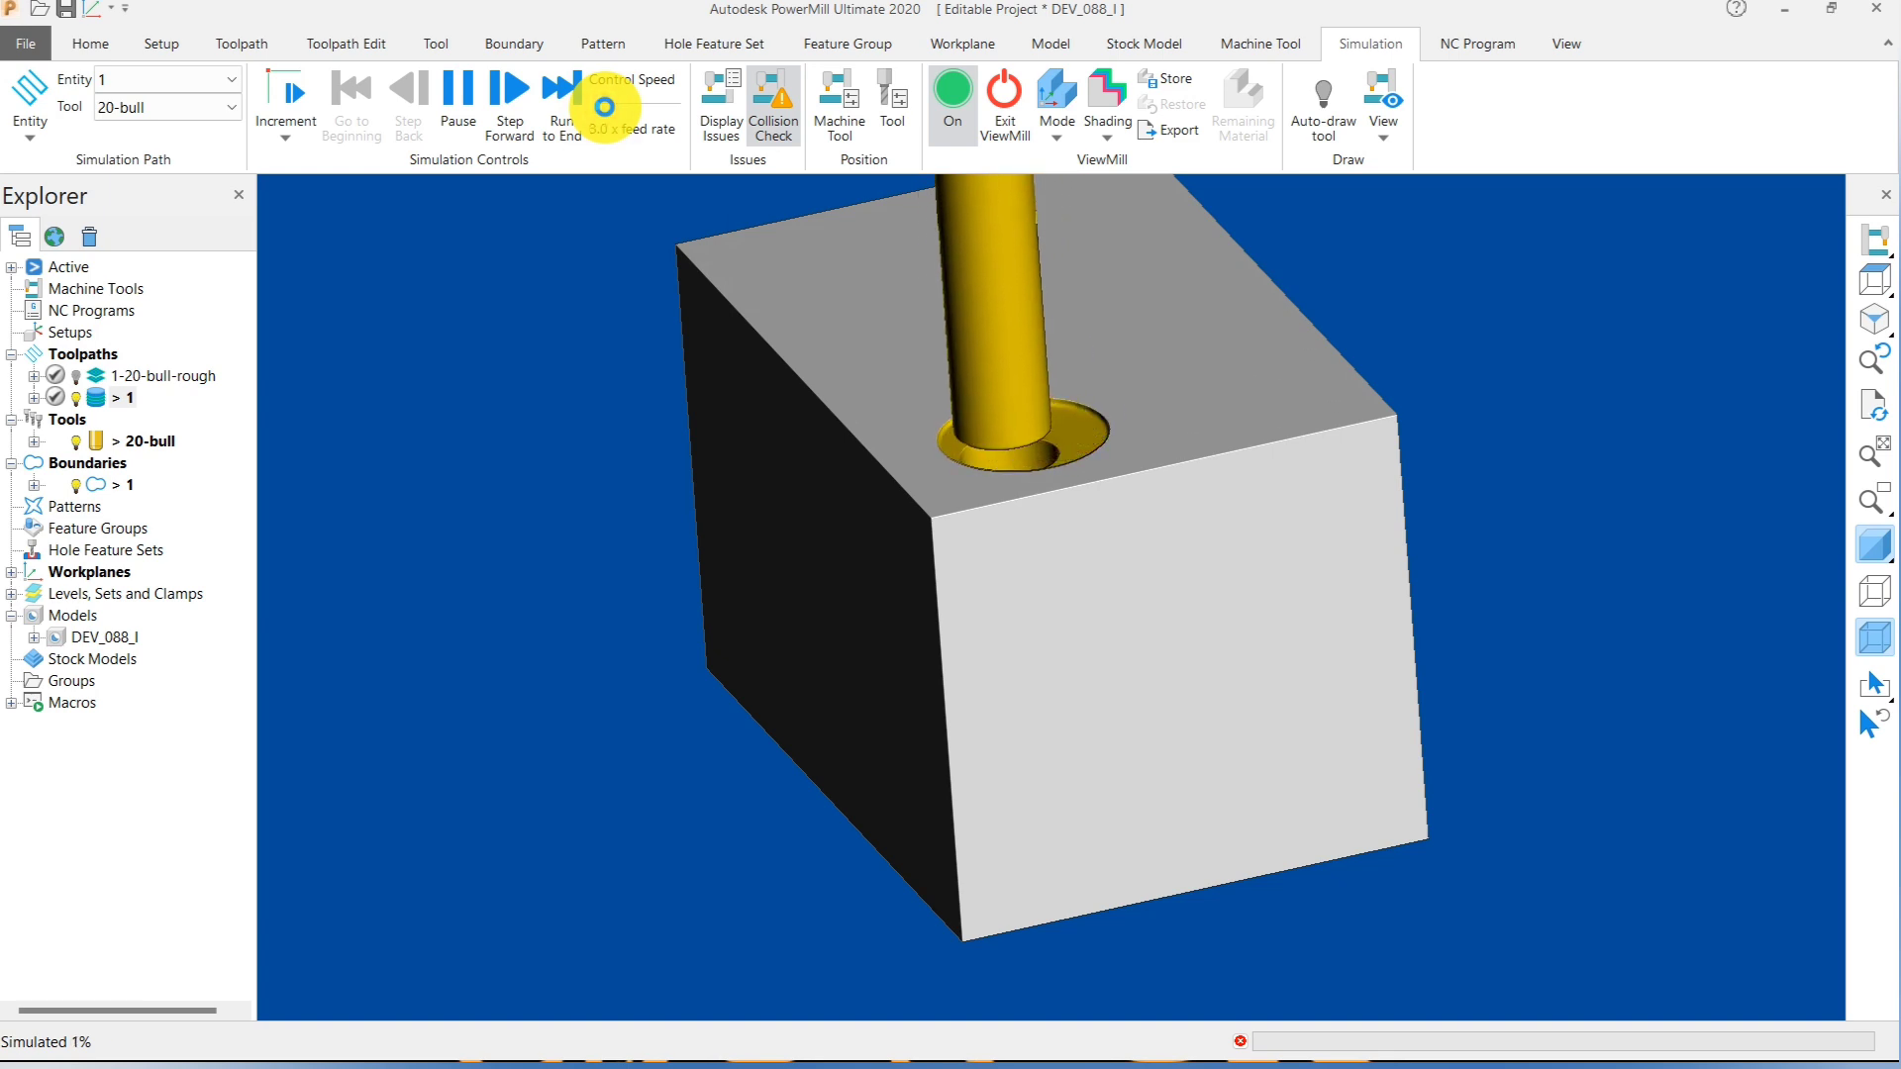
click(1010, 104)
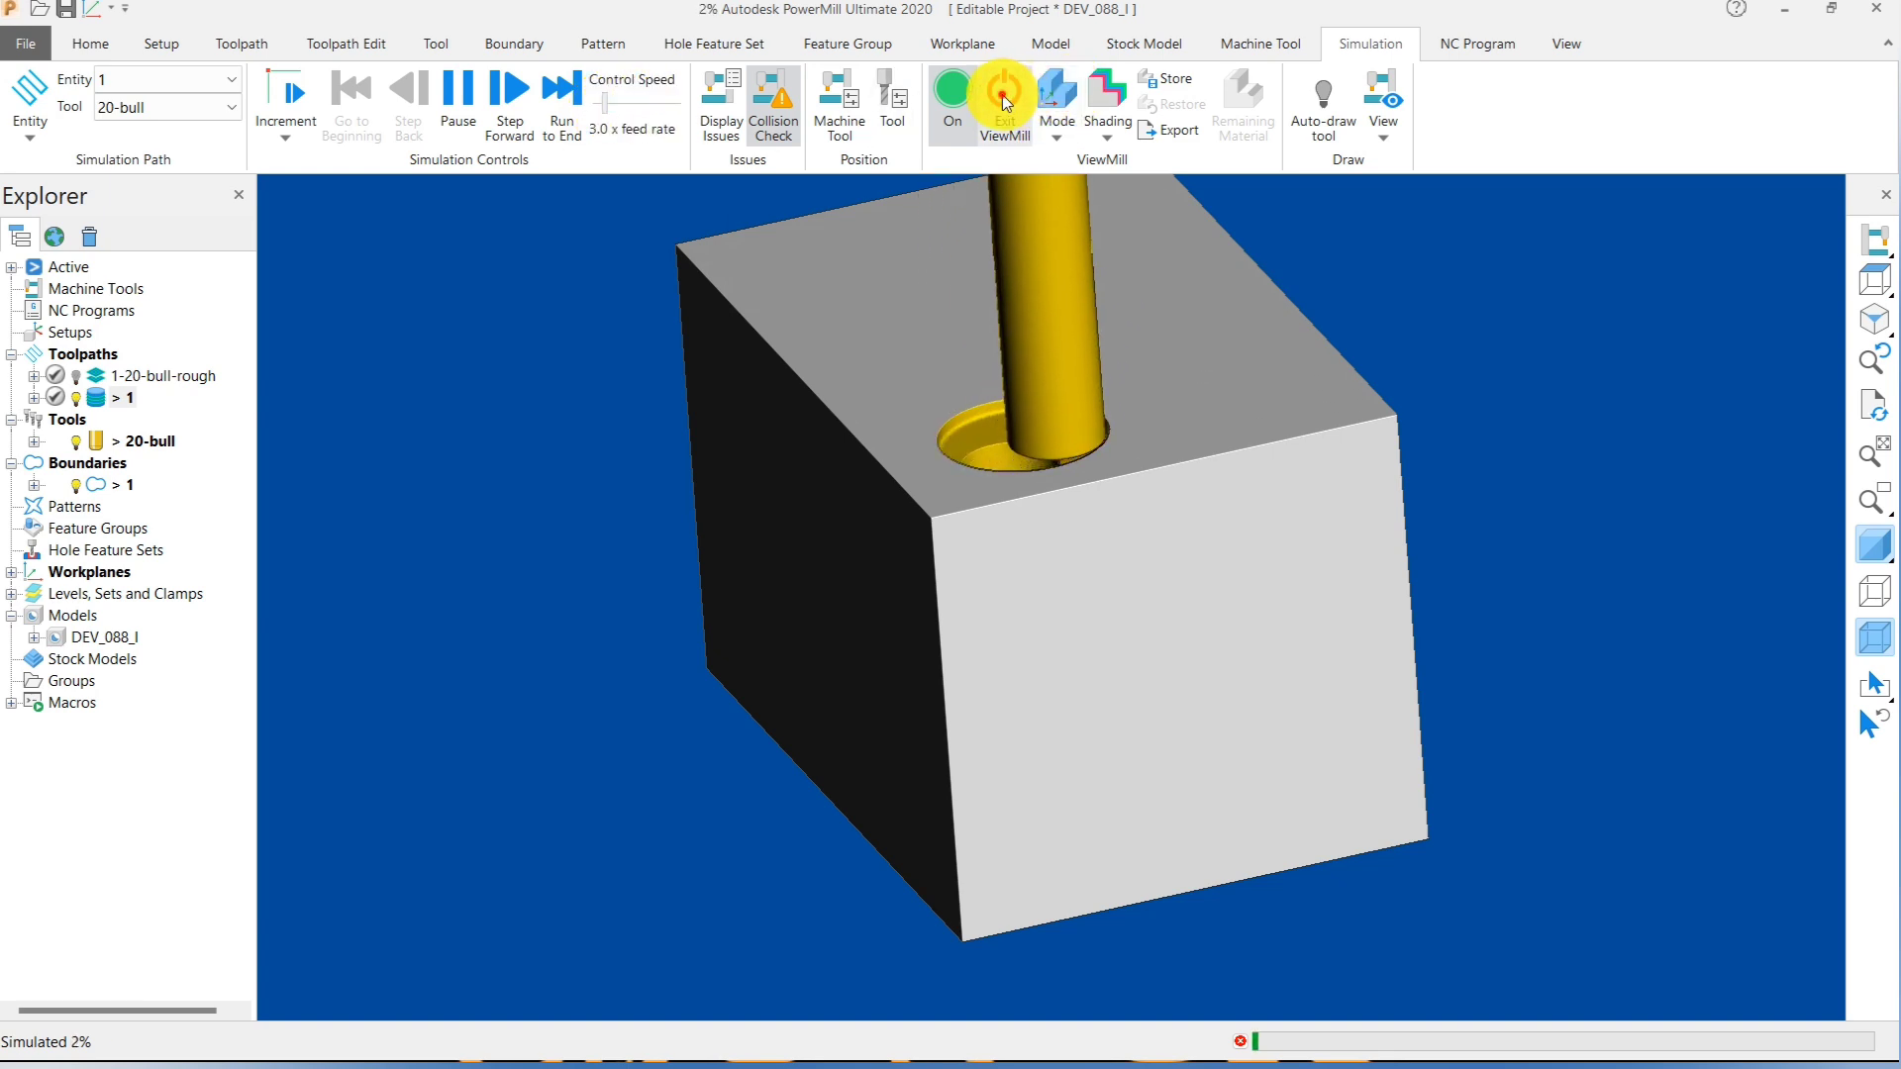
click(980, 156)
- Hide the model shading and examine the lead moves and spiral passes of toolpath 1 up close in the large hole
scroll(1218, 416, up, 10)
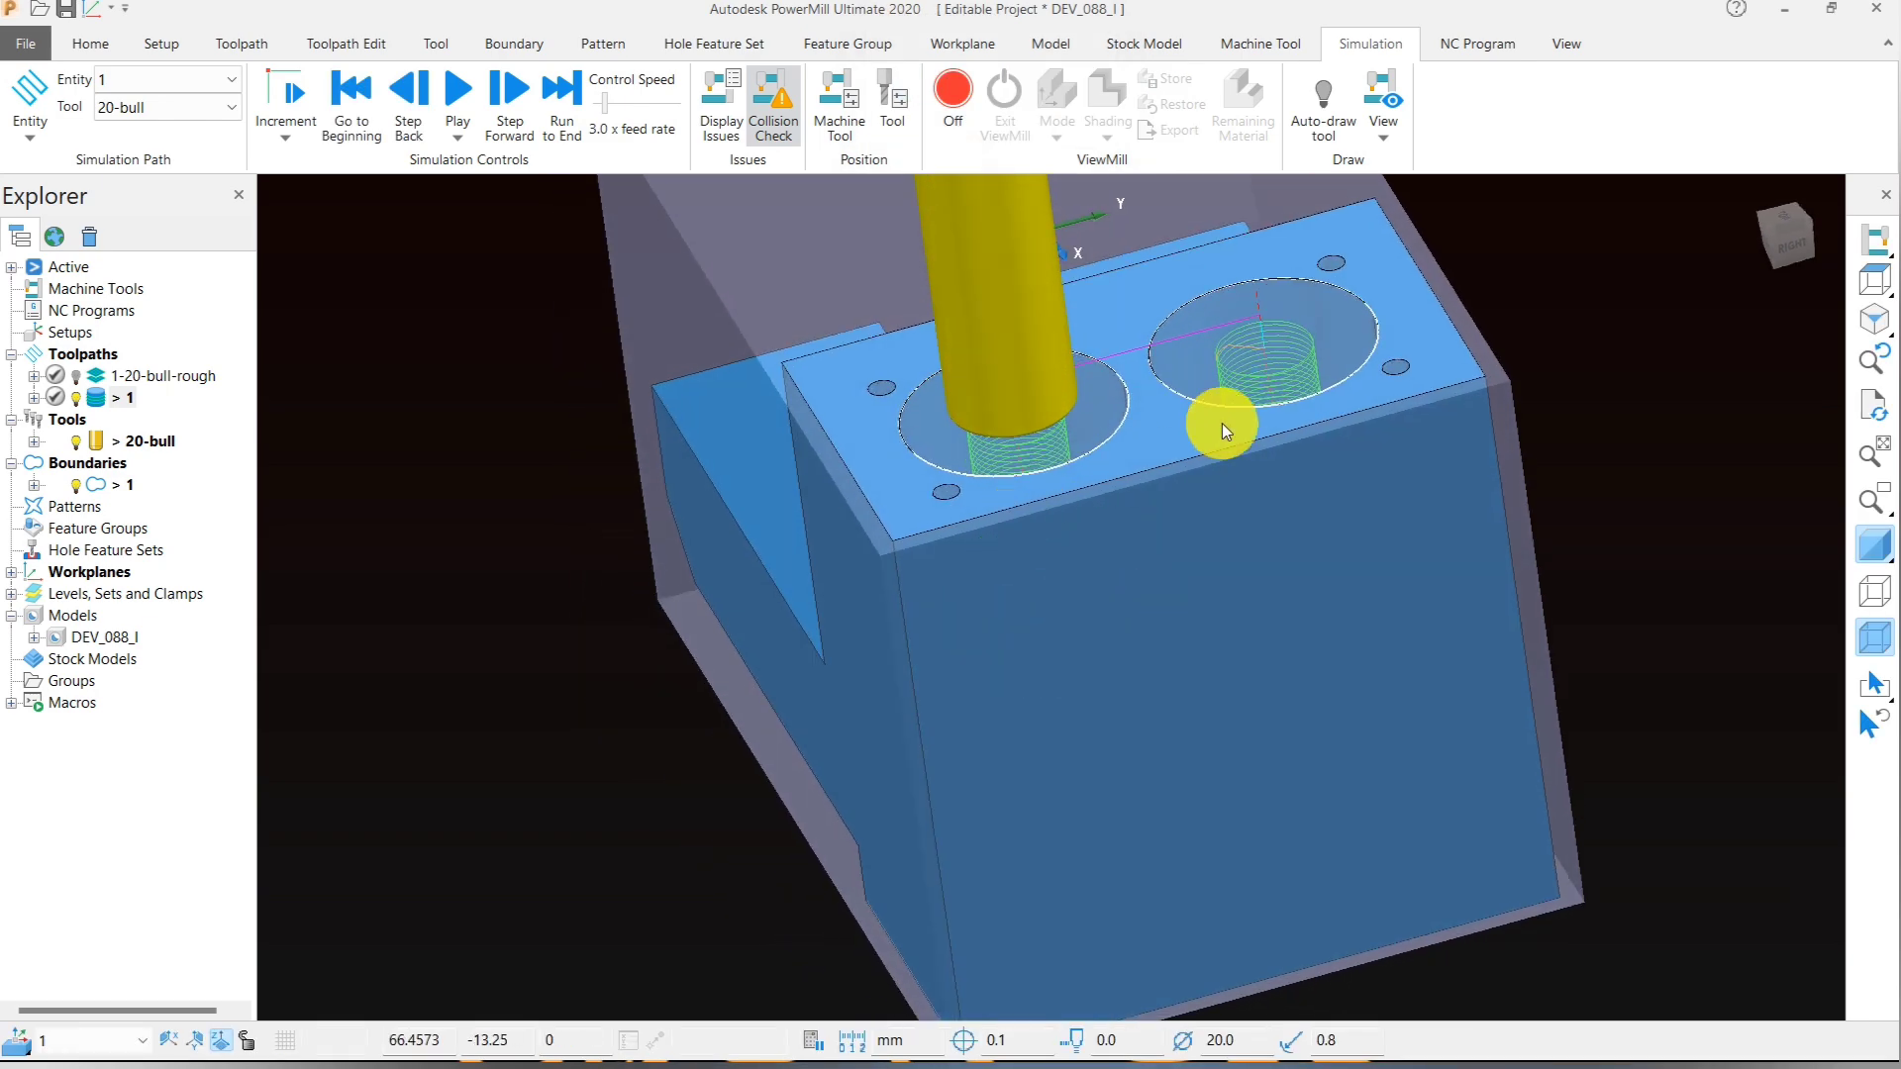
scroll(1210, 495, up, 5)
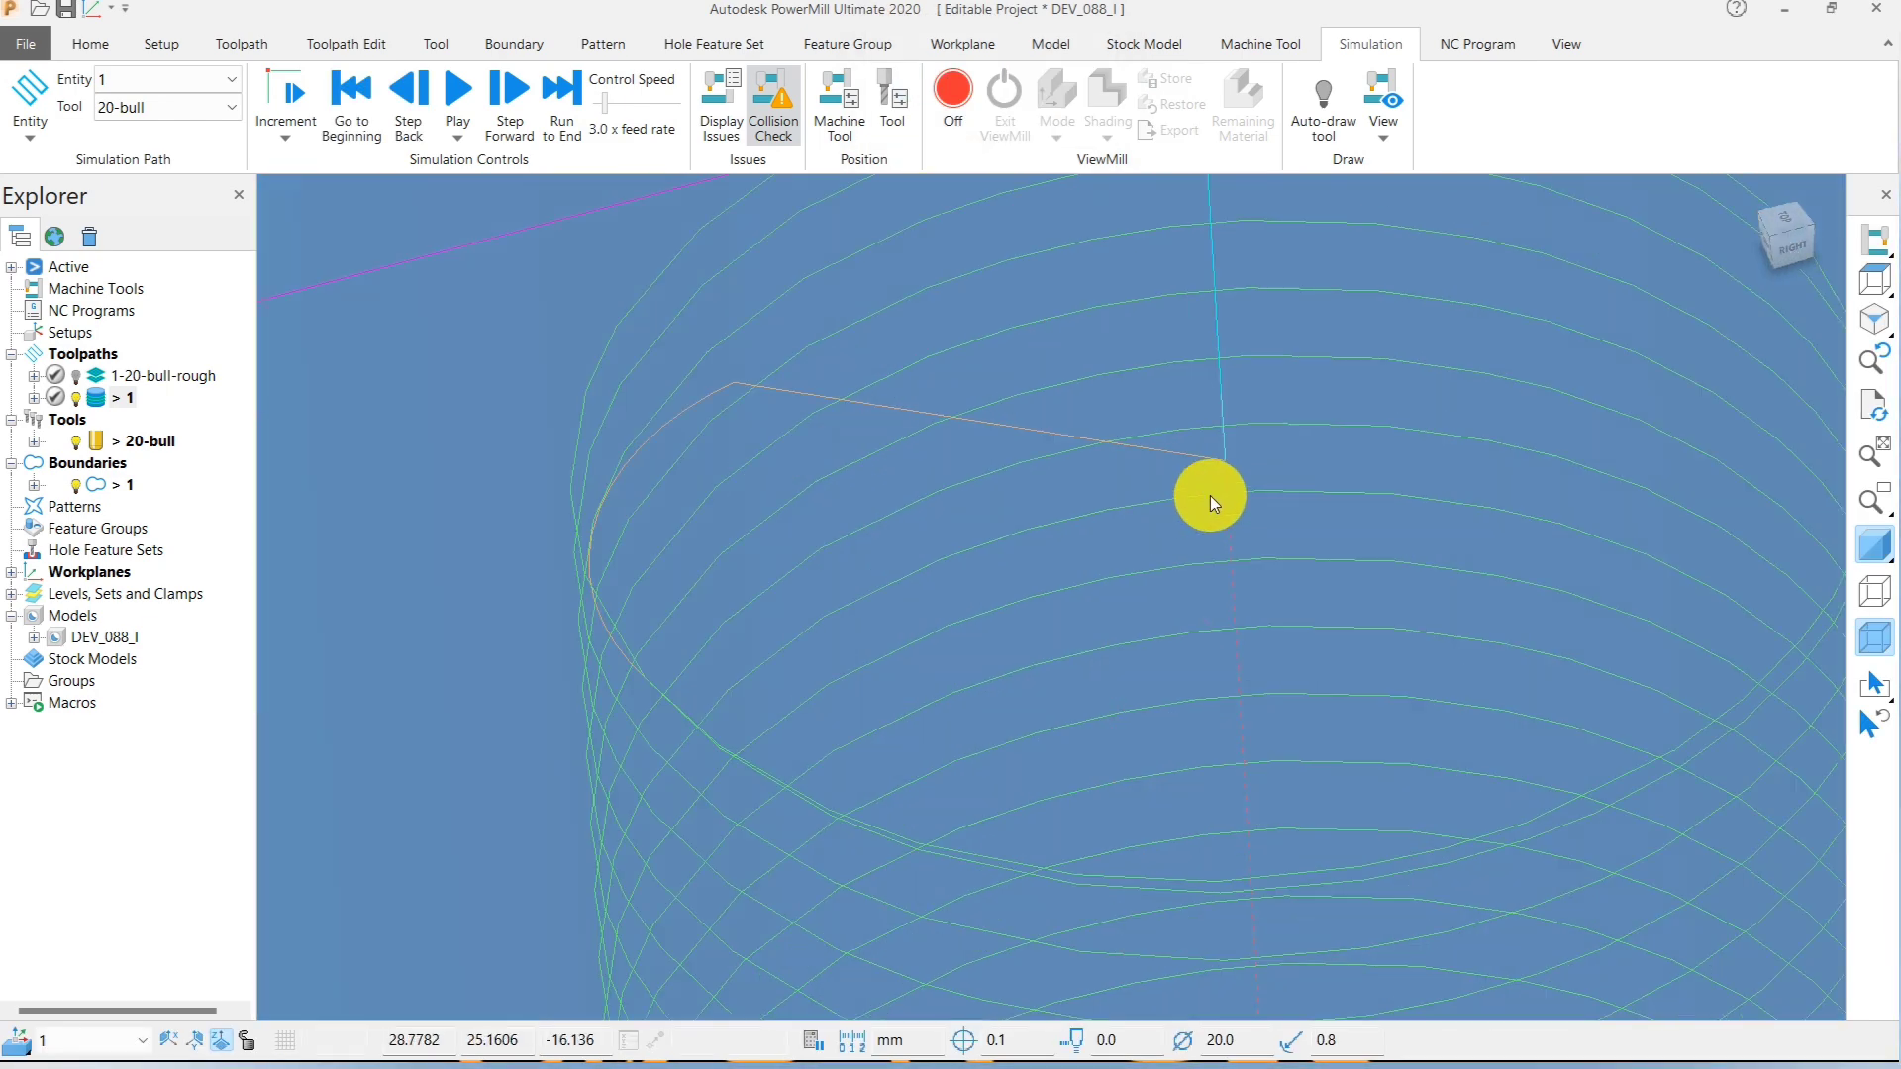
click(1876, 554)
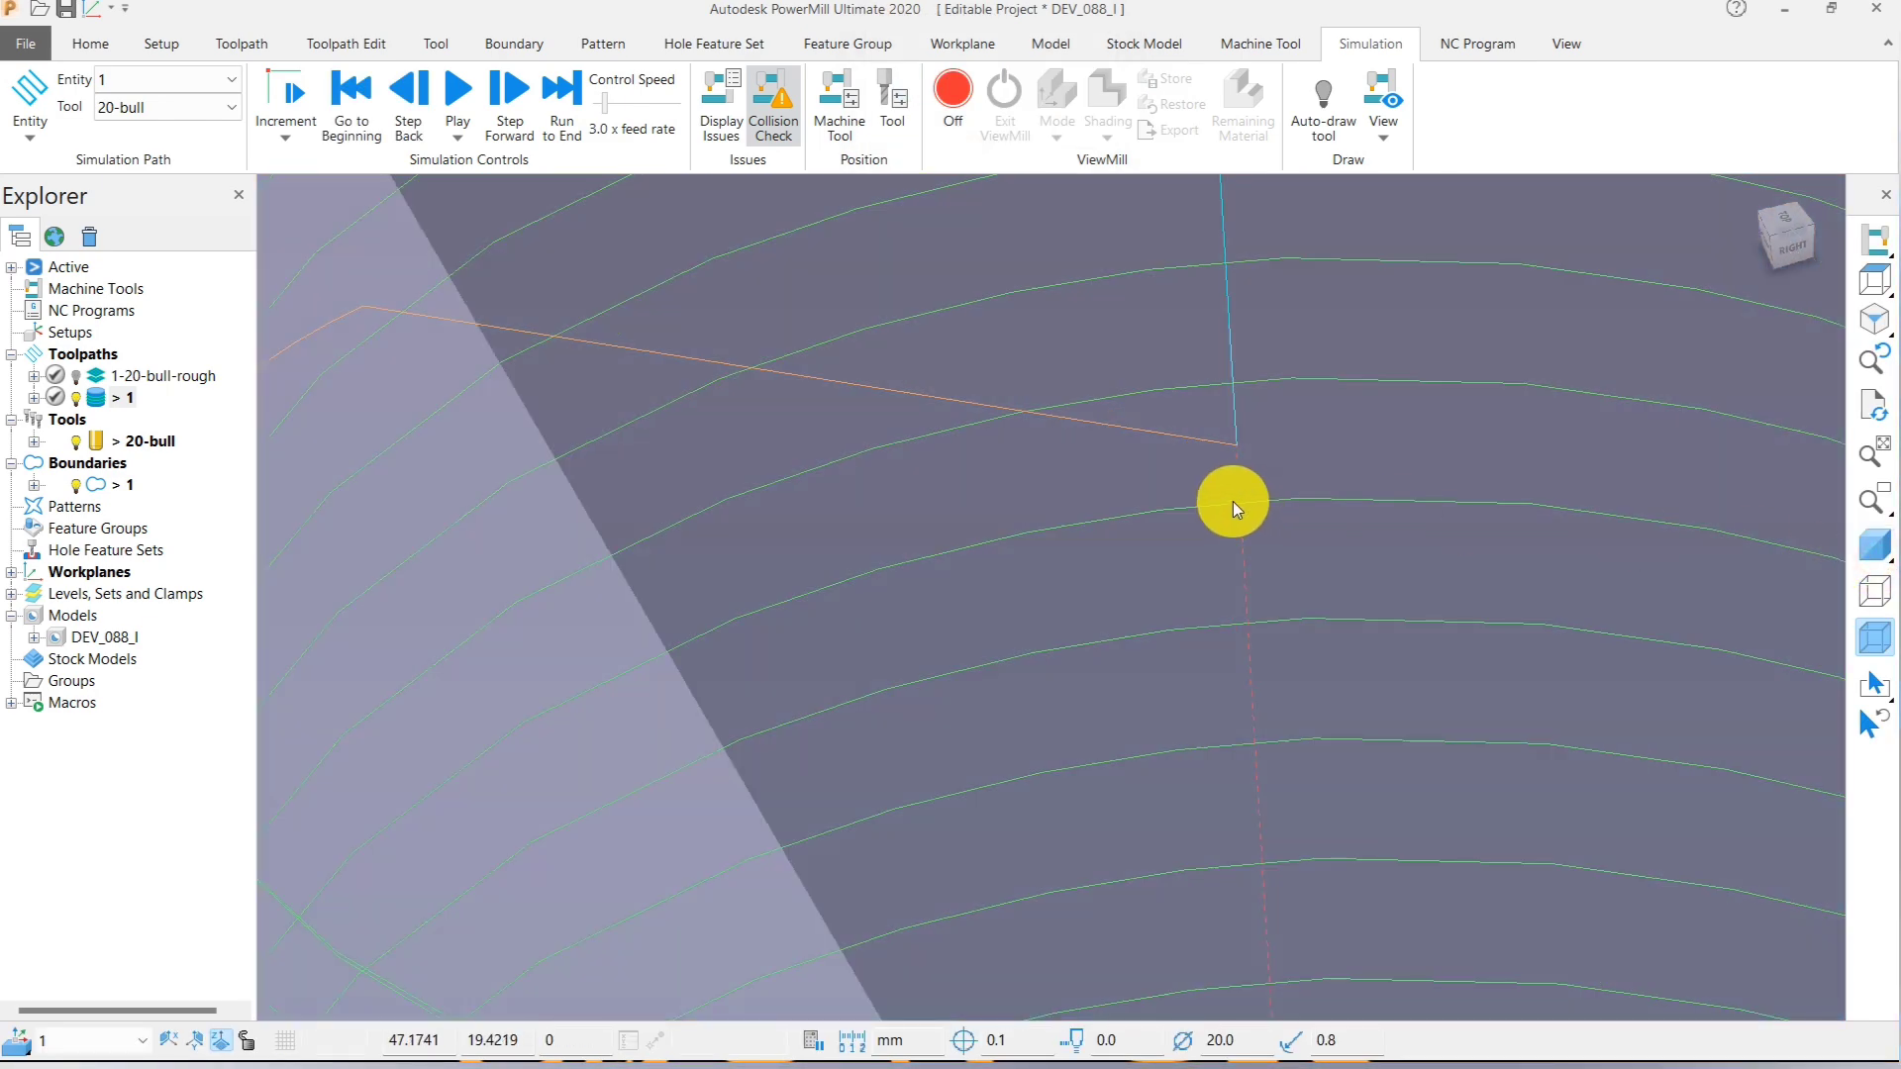
scroll(1020, 434, down, 8)
middle_drag(1051, 597, 1073, 740)
scroll(1101, 535, down, 4)
middle_drag(1111, 548, 1072, 639)
scroll(1103, 656, up, 9)
scroll(957, 406, down, 3)
scroll(1078, 629, up, 3)
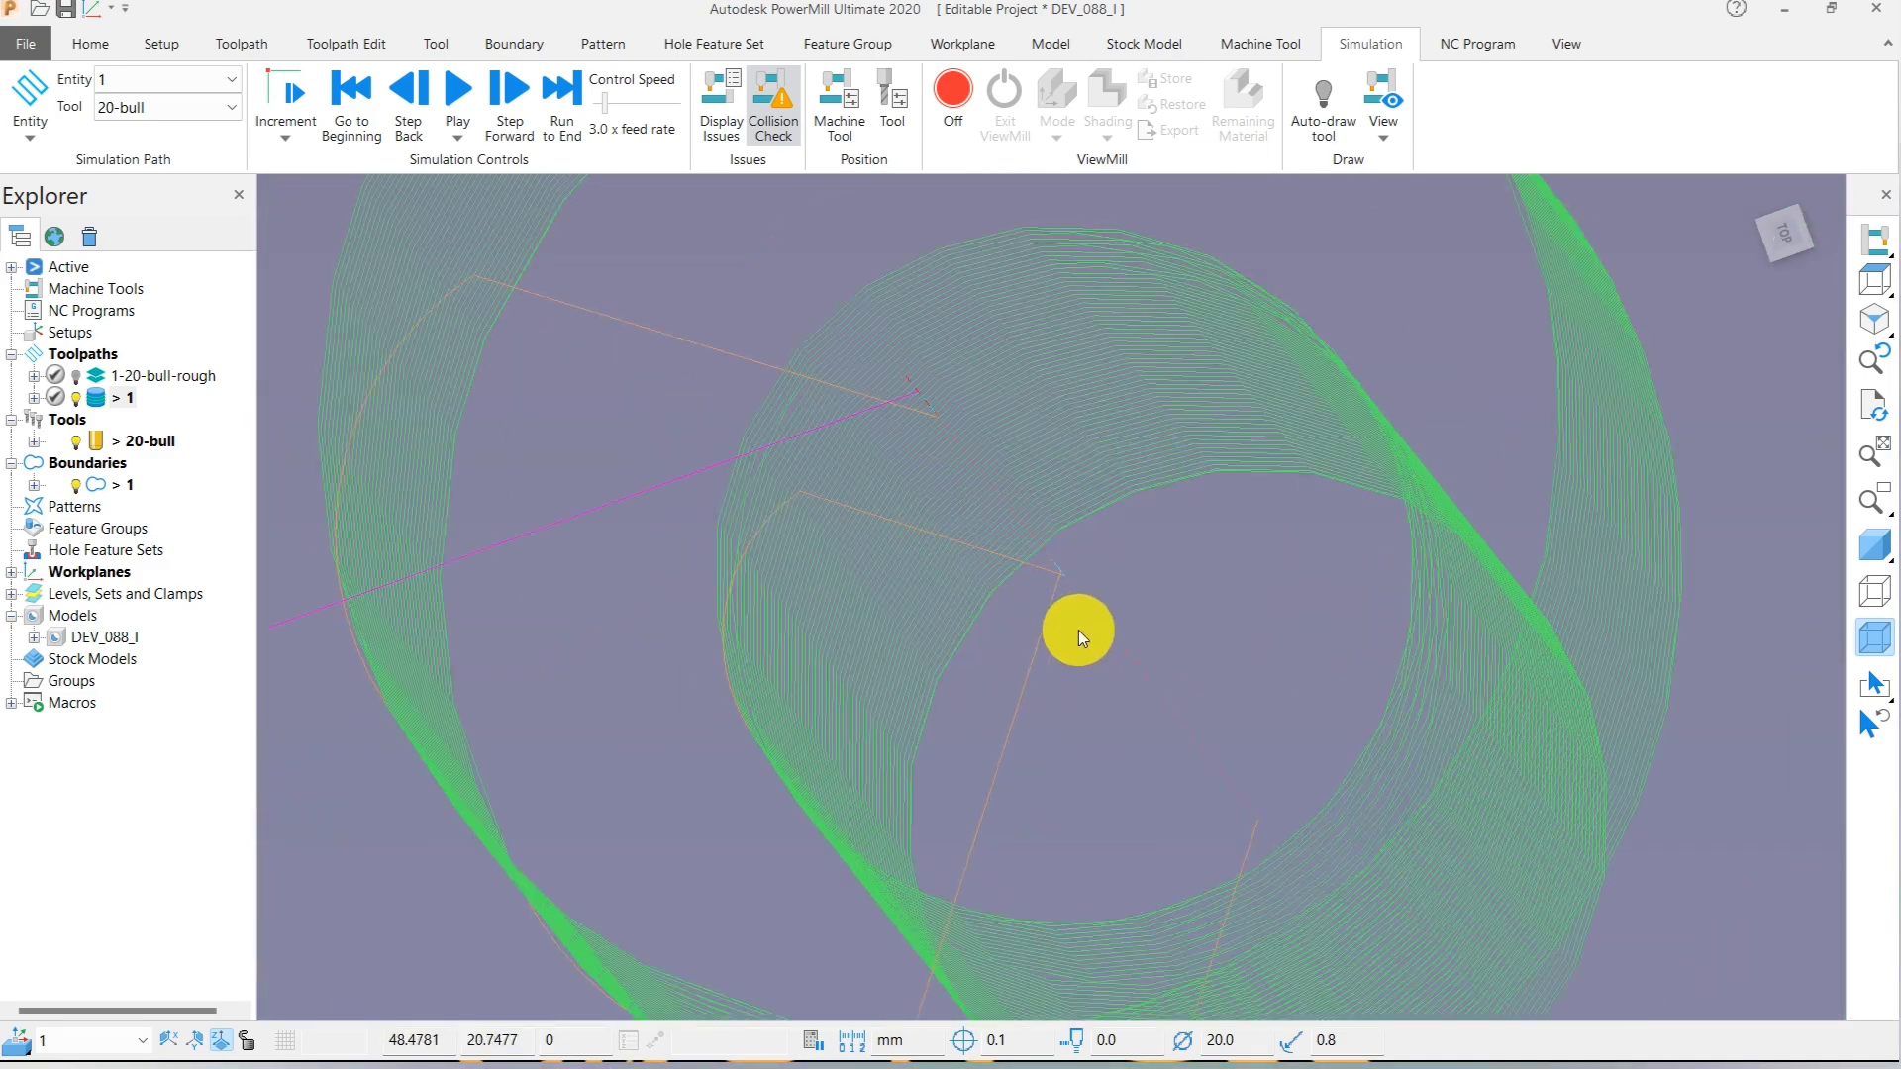
scroll(1133, 632, down, 5)
scroll(1133, 632, up, 8)
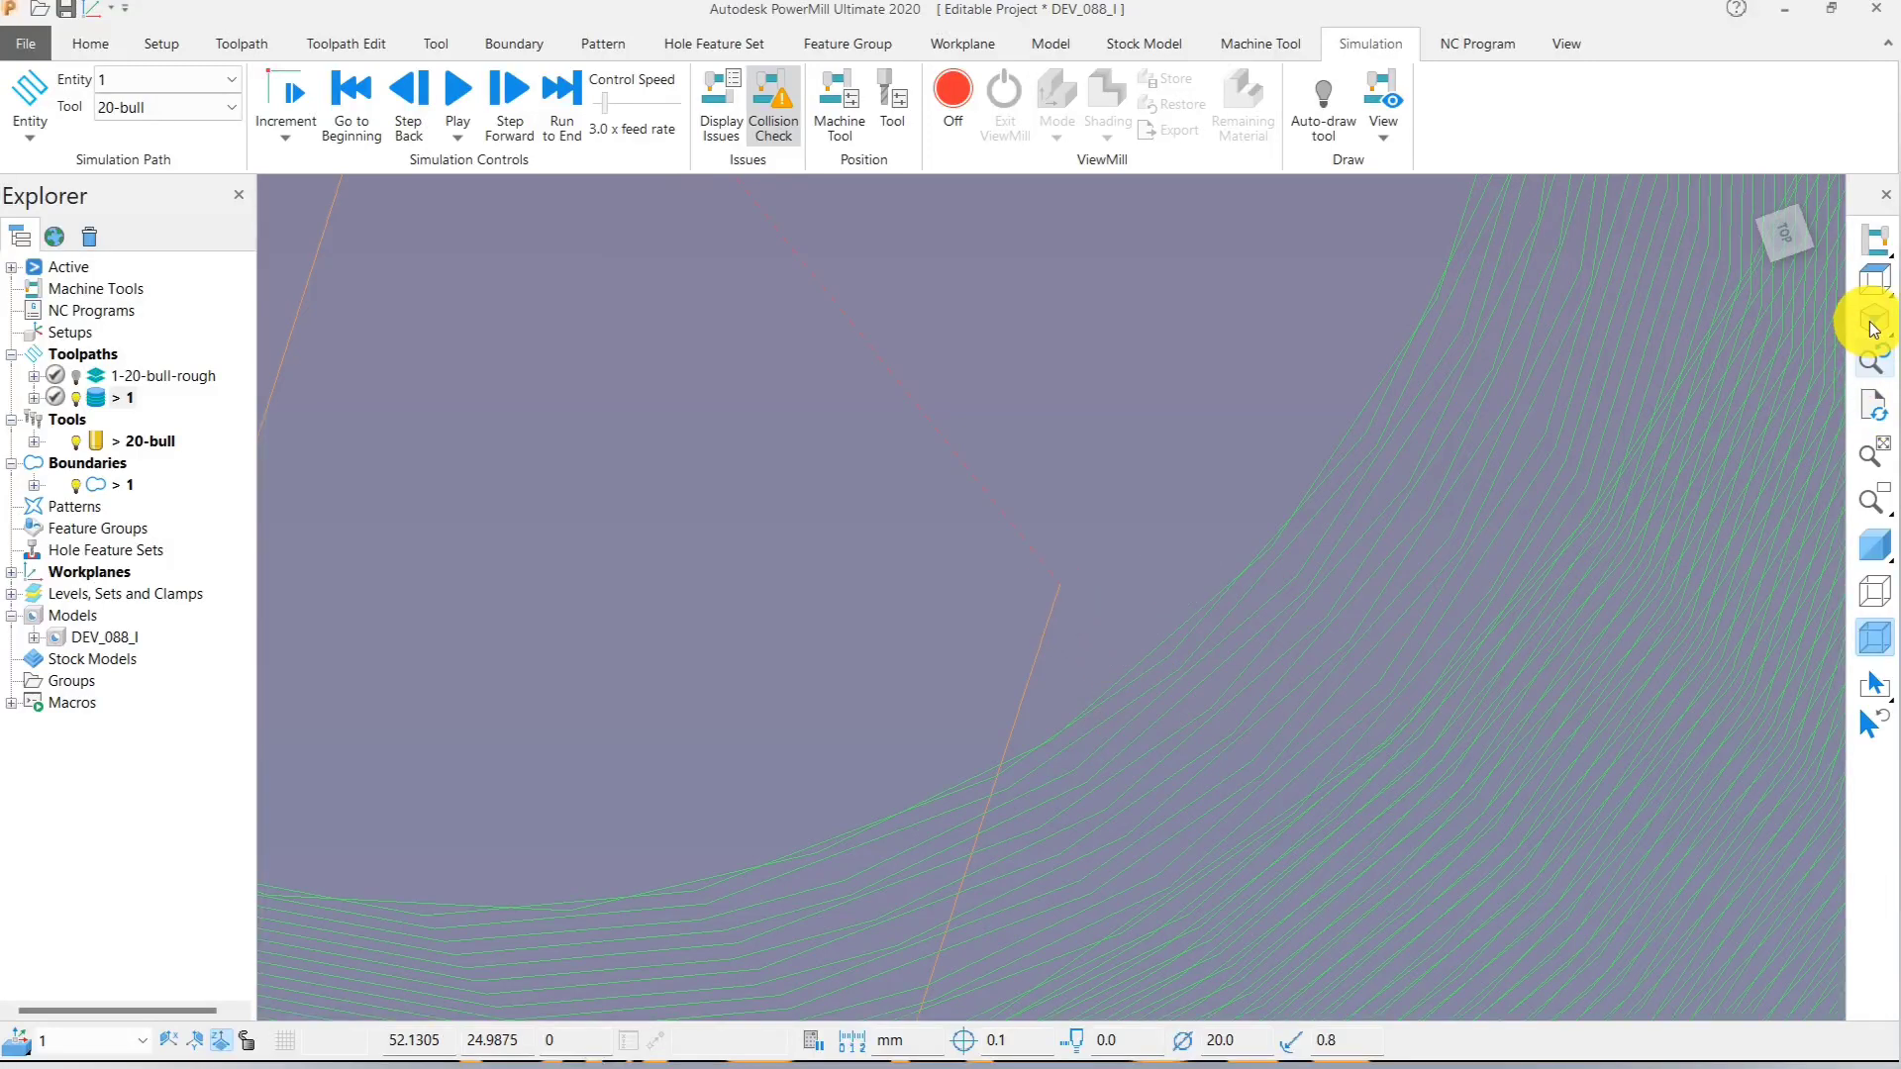
- Examine the spiral passes from the front and inspect the lead-out move at their lower end
mouse_move(1876, 300)
click(1673, 283)
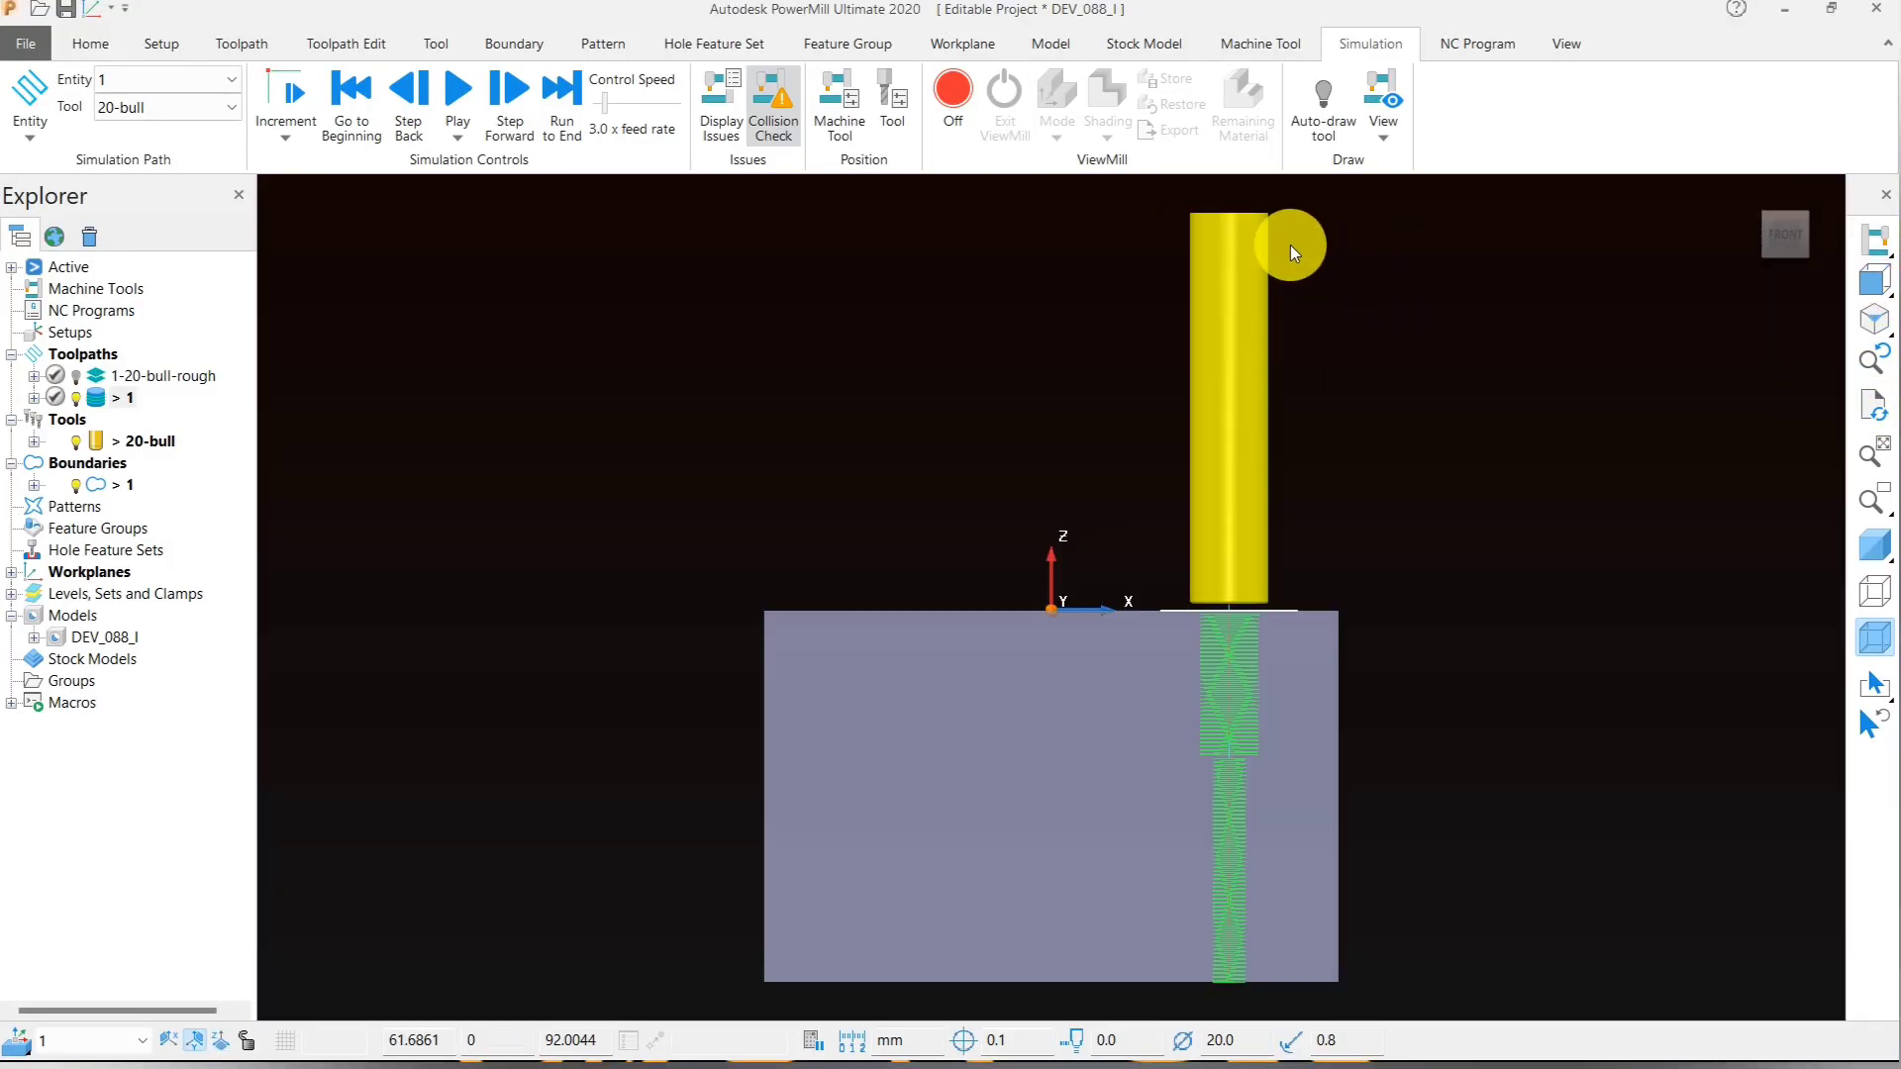
scroll(1323, 563, up, 4)
middle_drag(1228, 485, 1083, 574)
scroll(1143, 505, up, 8)
scroll(971, 371, up, 4)
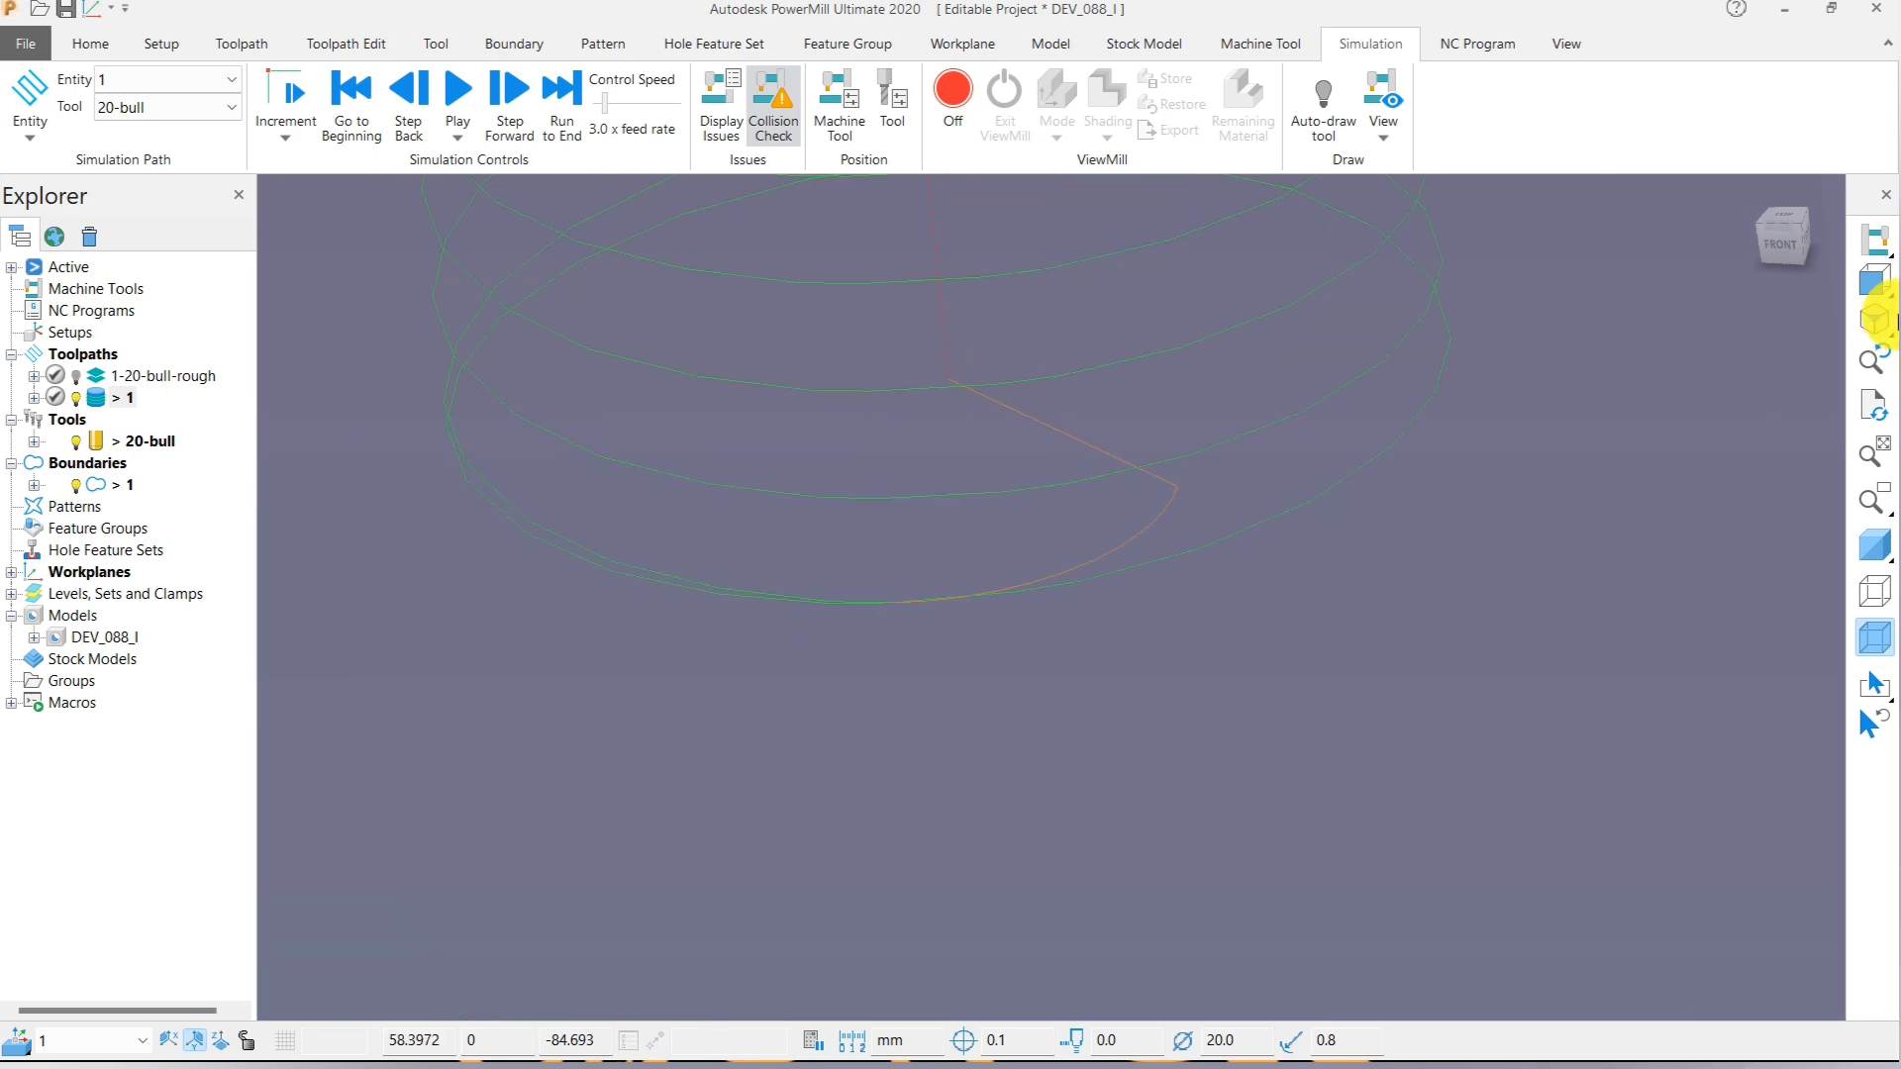
- Check the toolpath from above, restore the model shading, and view both large holes at an angle
mouse_move(1875, 300)
click(1810, 276)
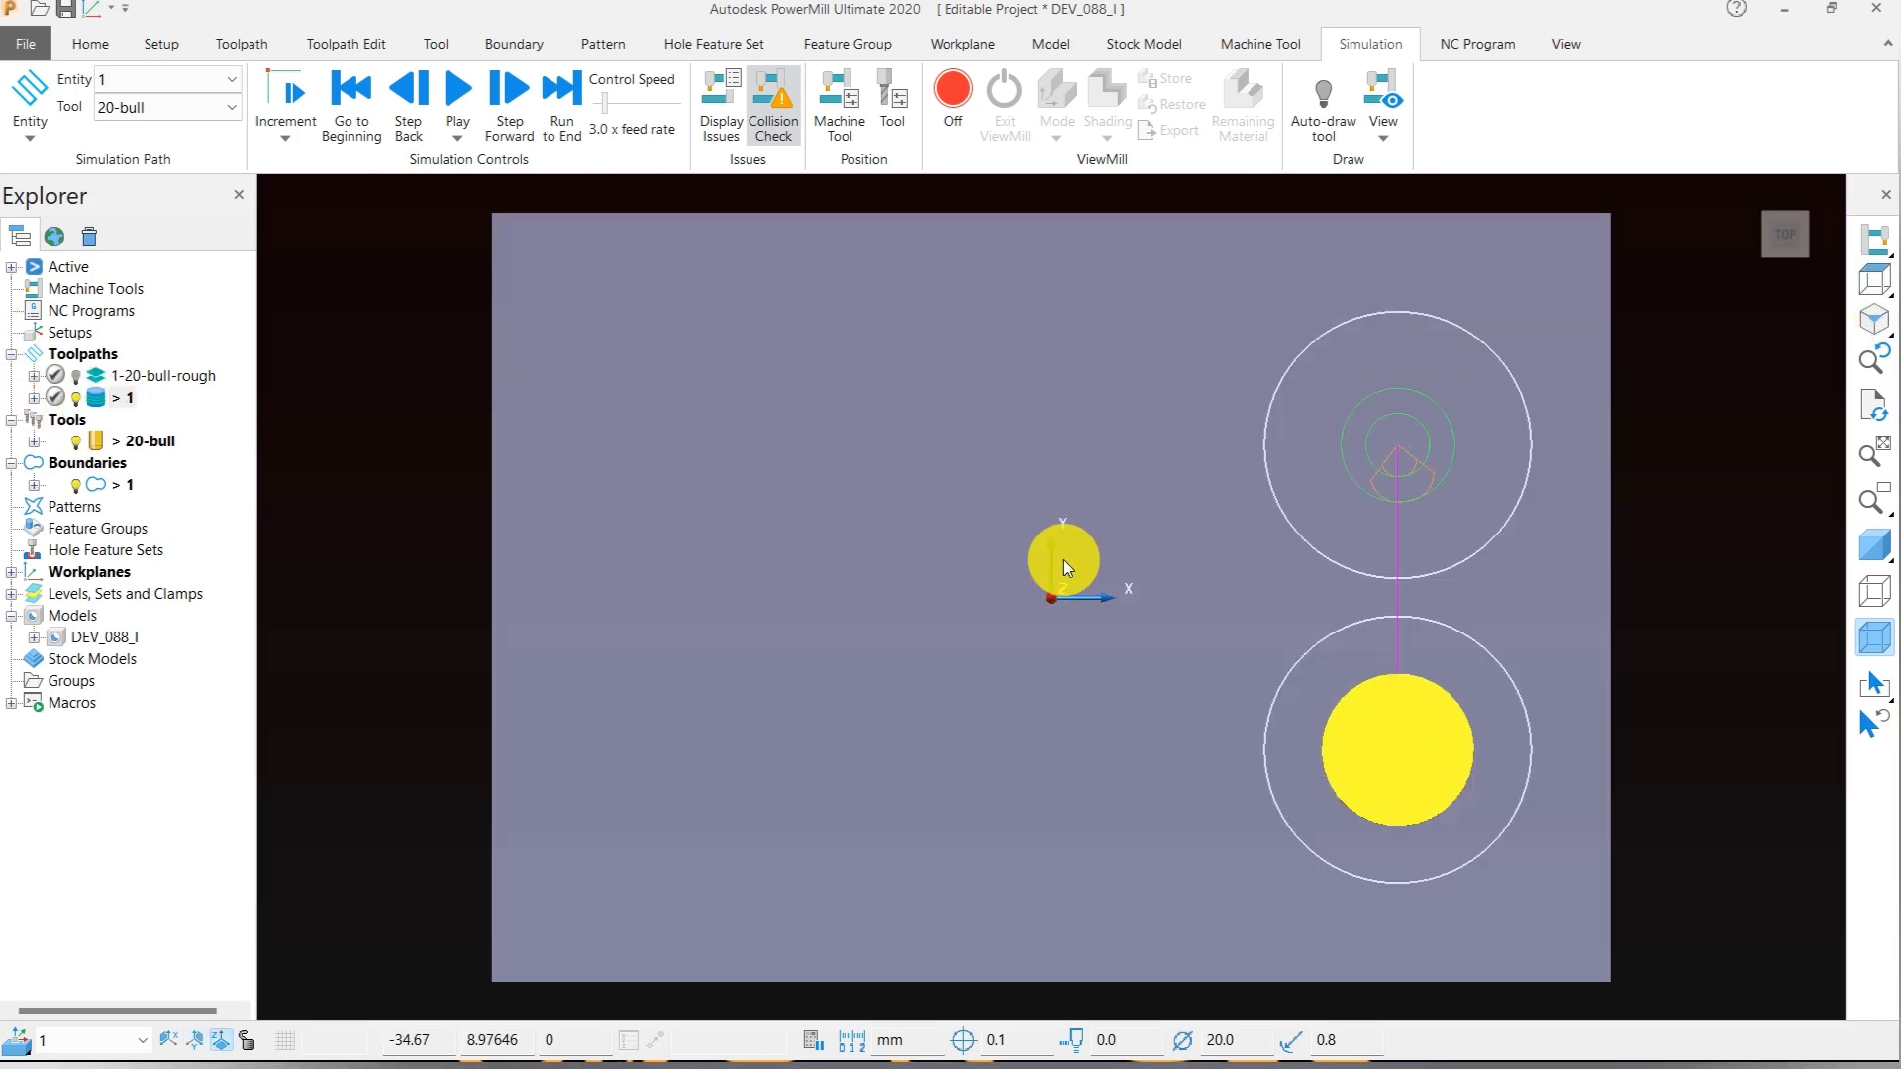
click(1876, 544)
mouse_move(973, 686)
middle_down()
mouse_move(1030, 602)
mouse_move(310, 453)
middle_up()
middle_drag(586, 722, 874, 733)
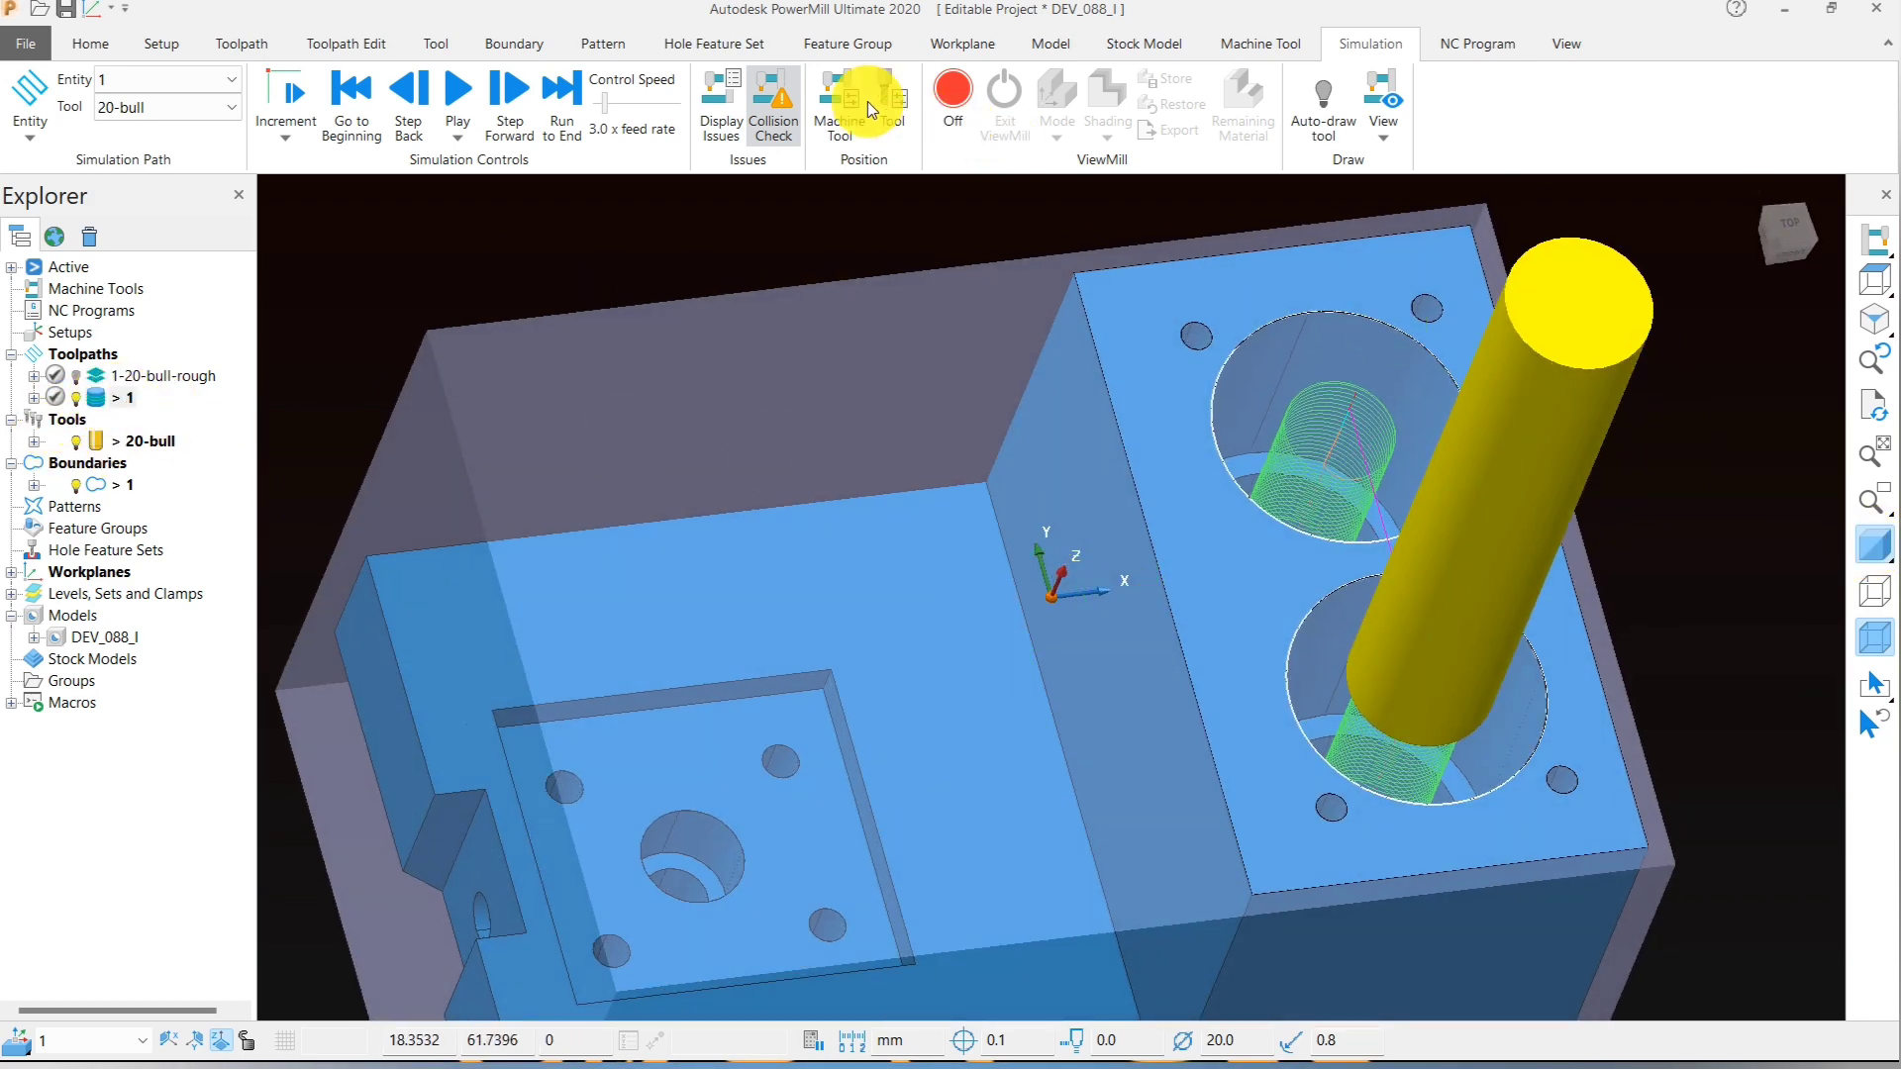
click(90, 43)
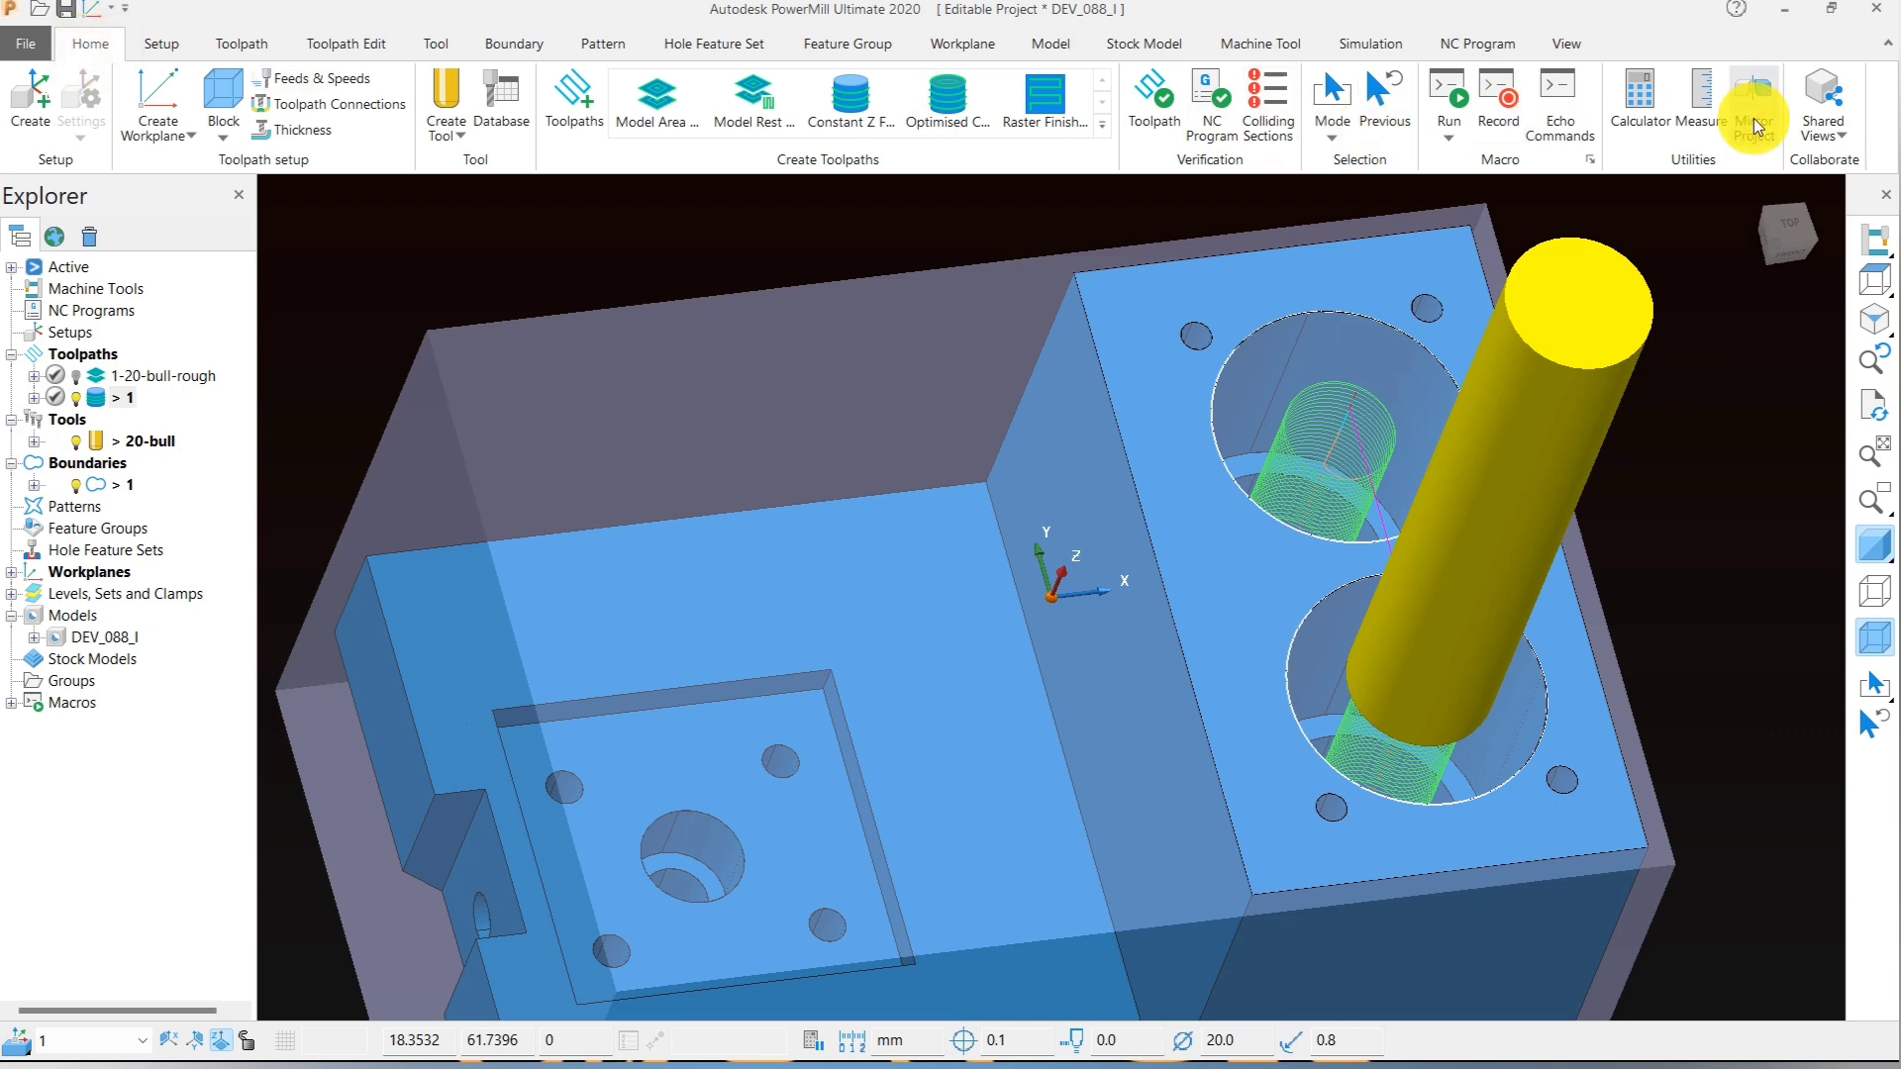
click(1698, 104)
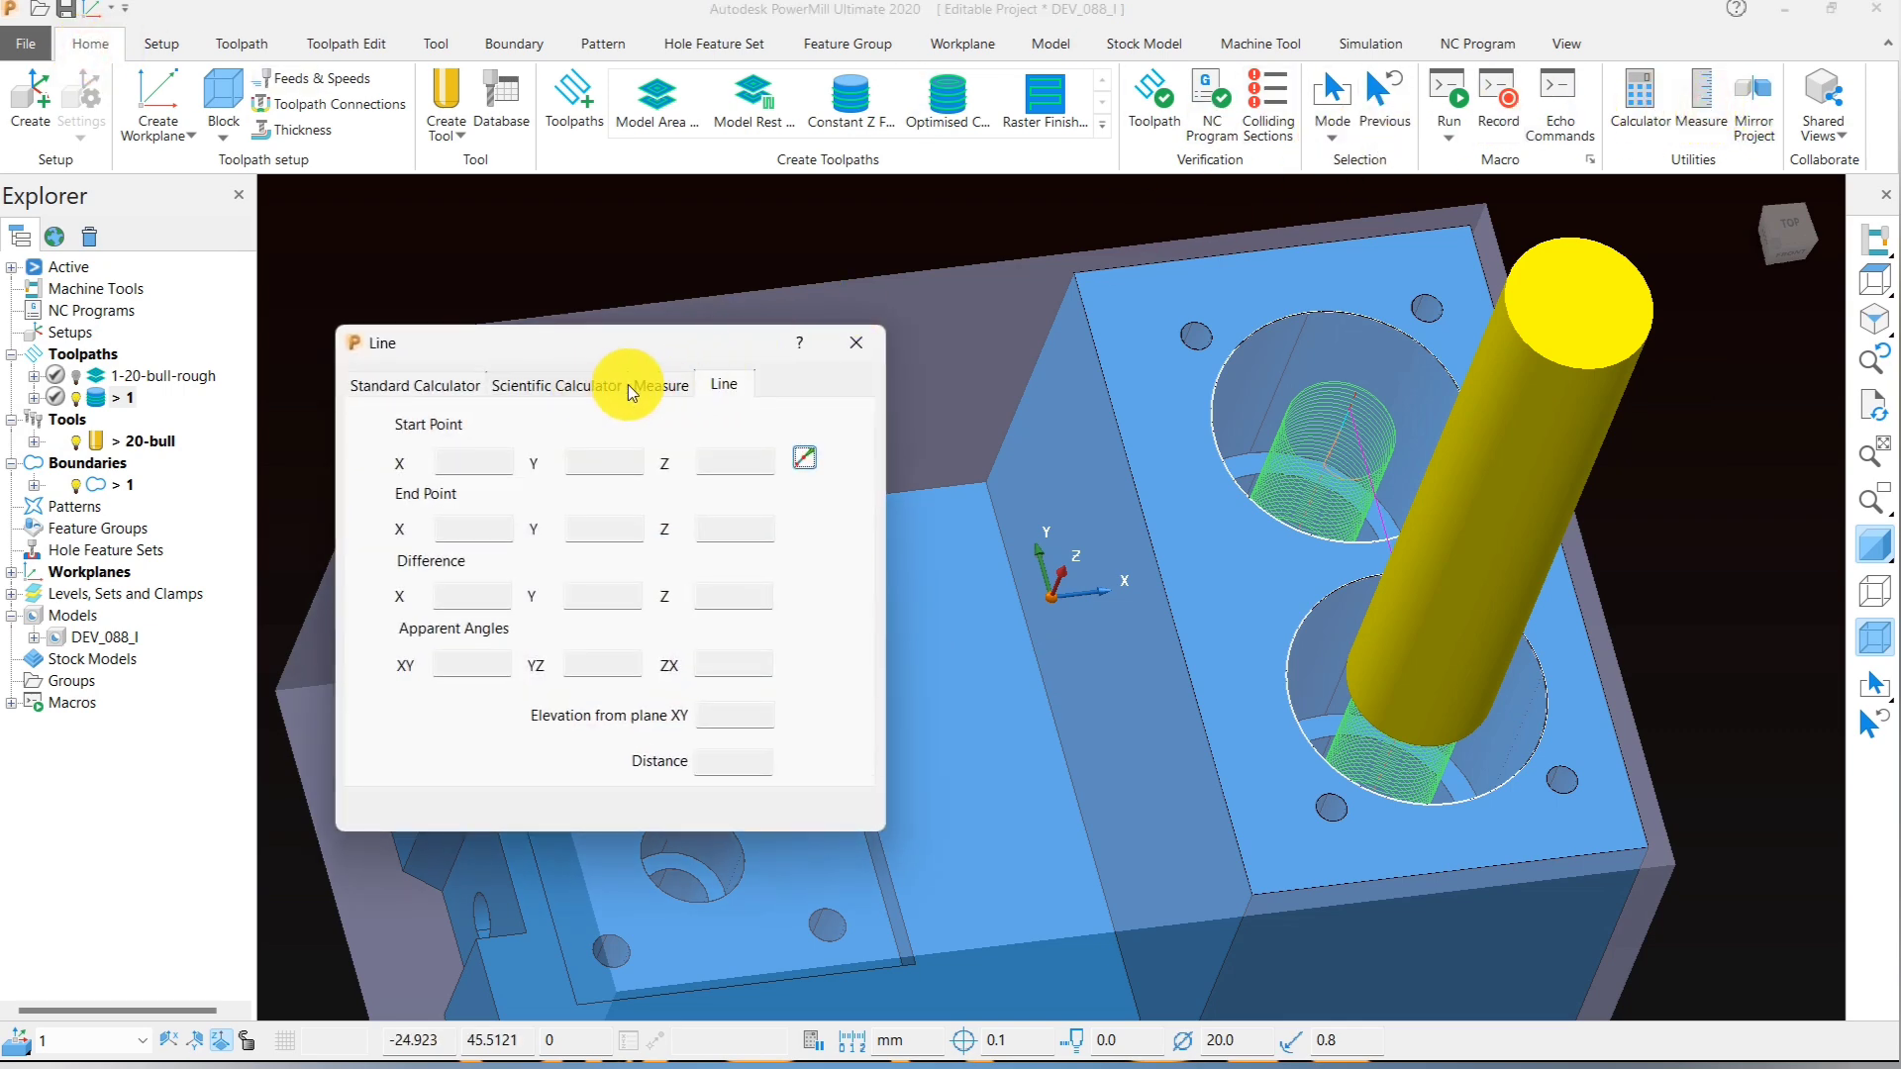
click(654, 385)
click(729, 444)
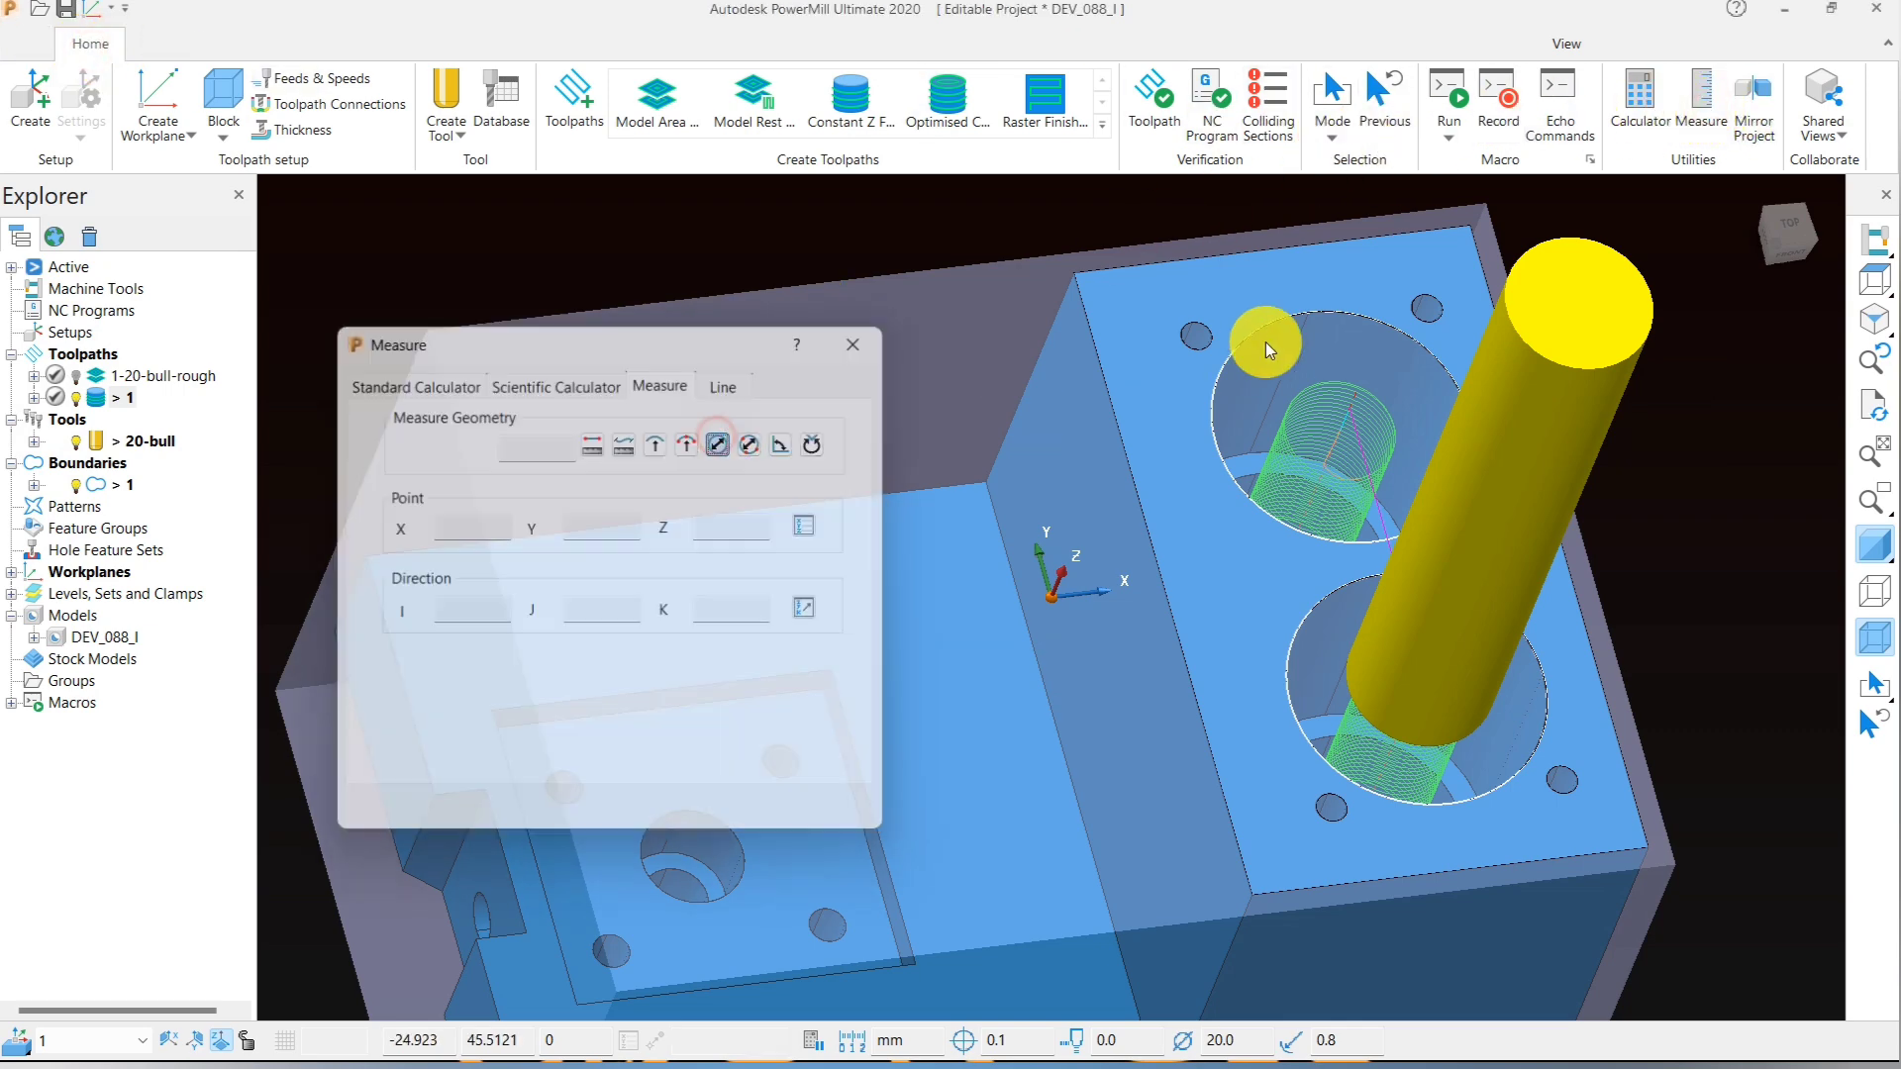
scroll(1252, 340, up, 3)
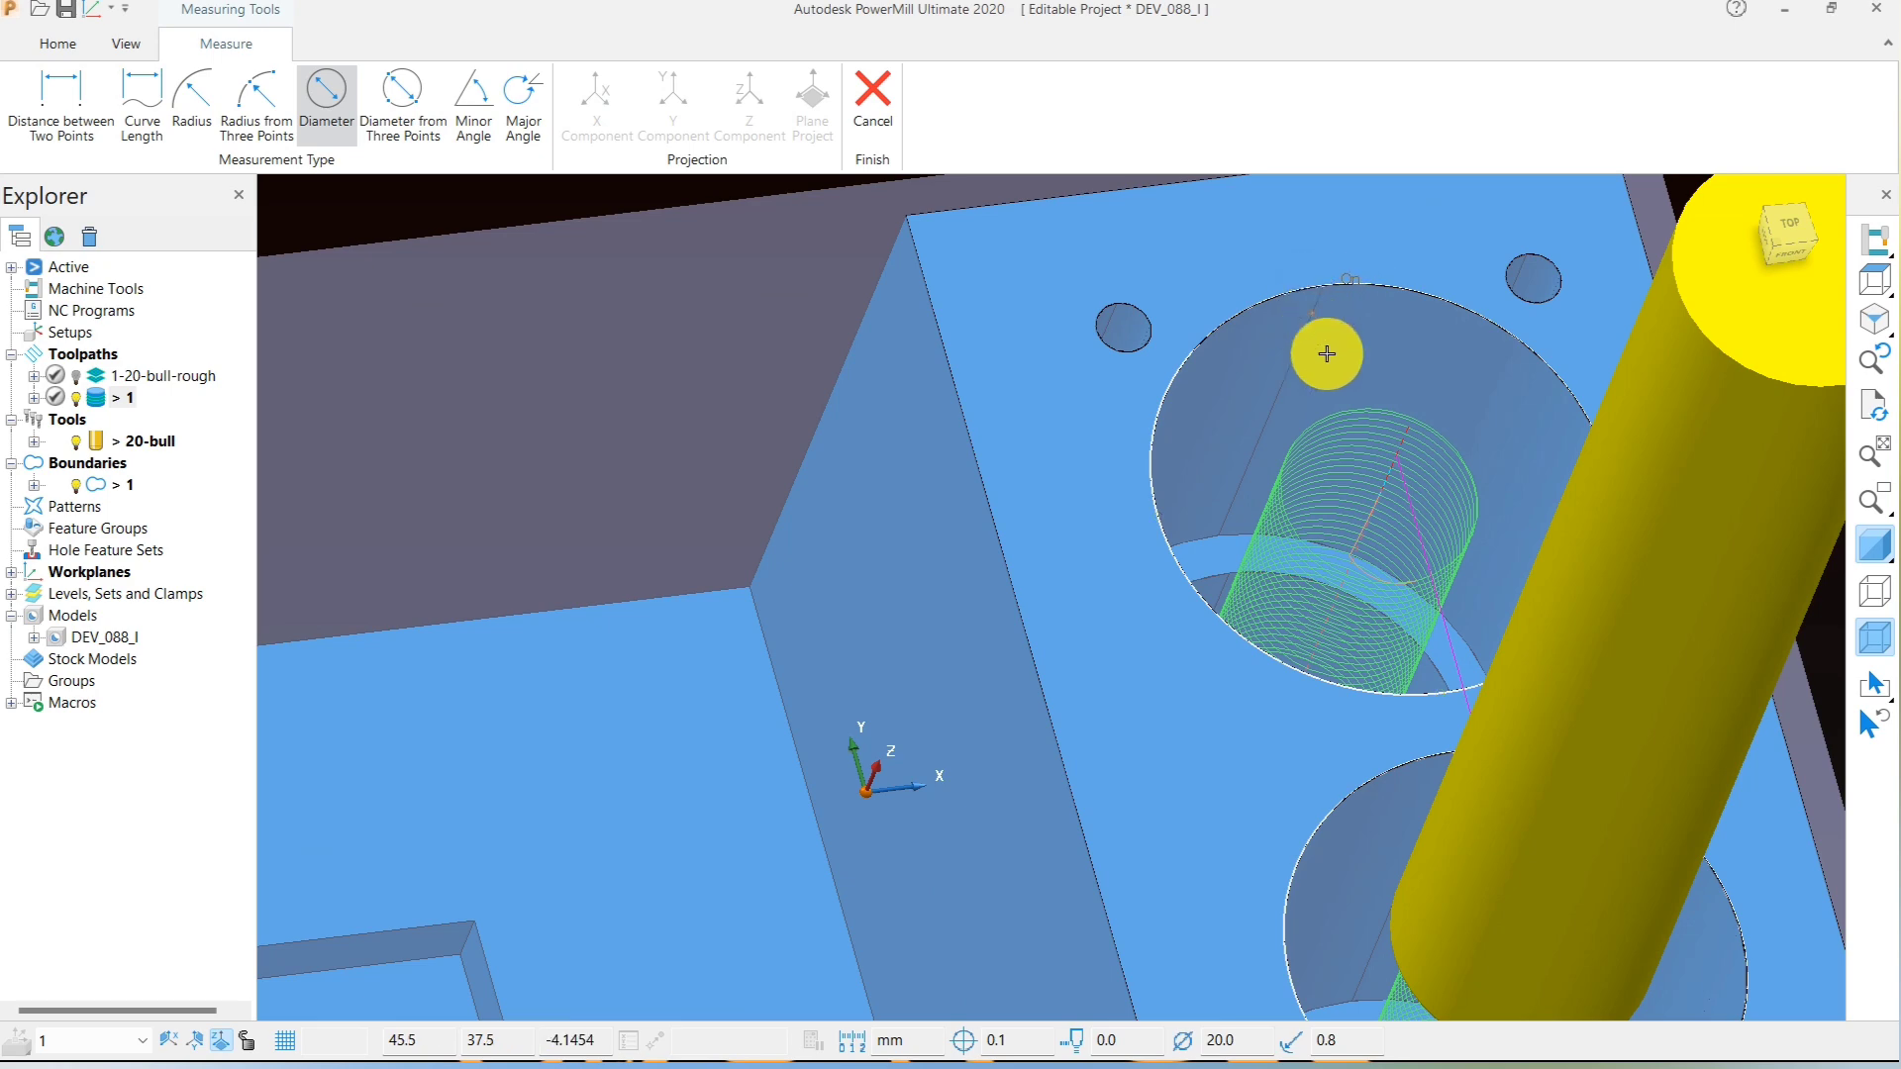
scroll(1330, 349, down, 3)
key(Escape)
click(1882, 245)
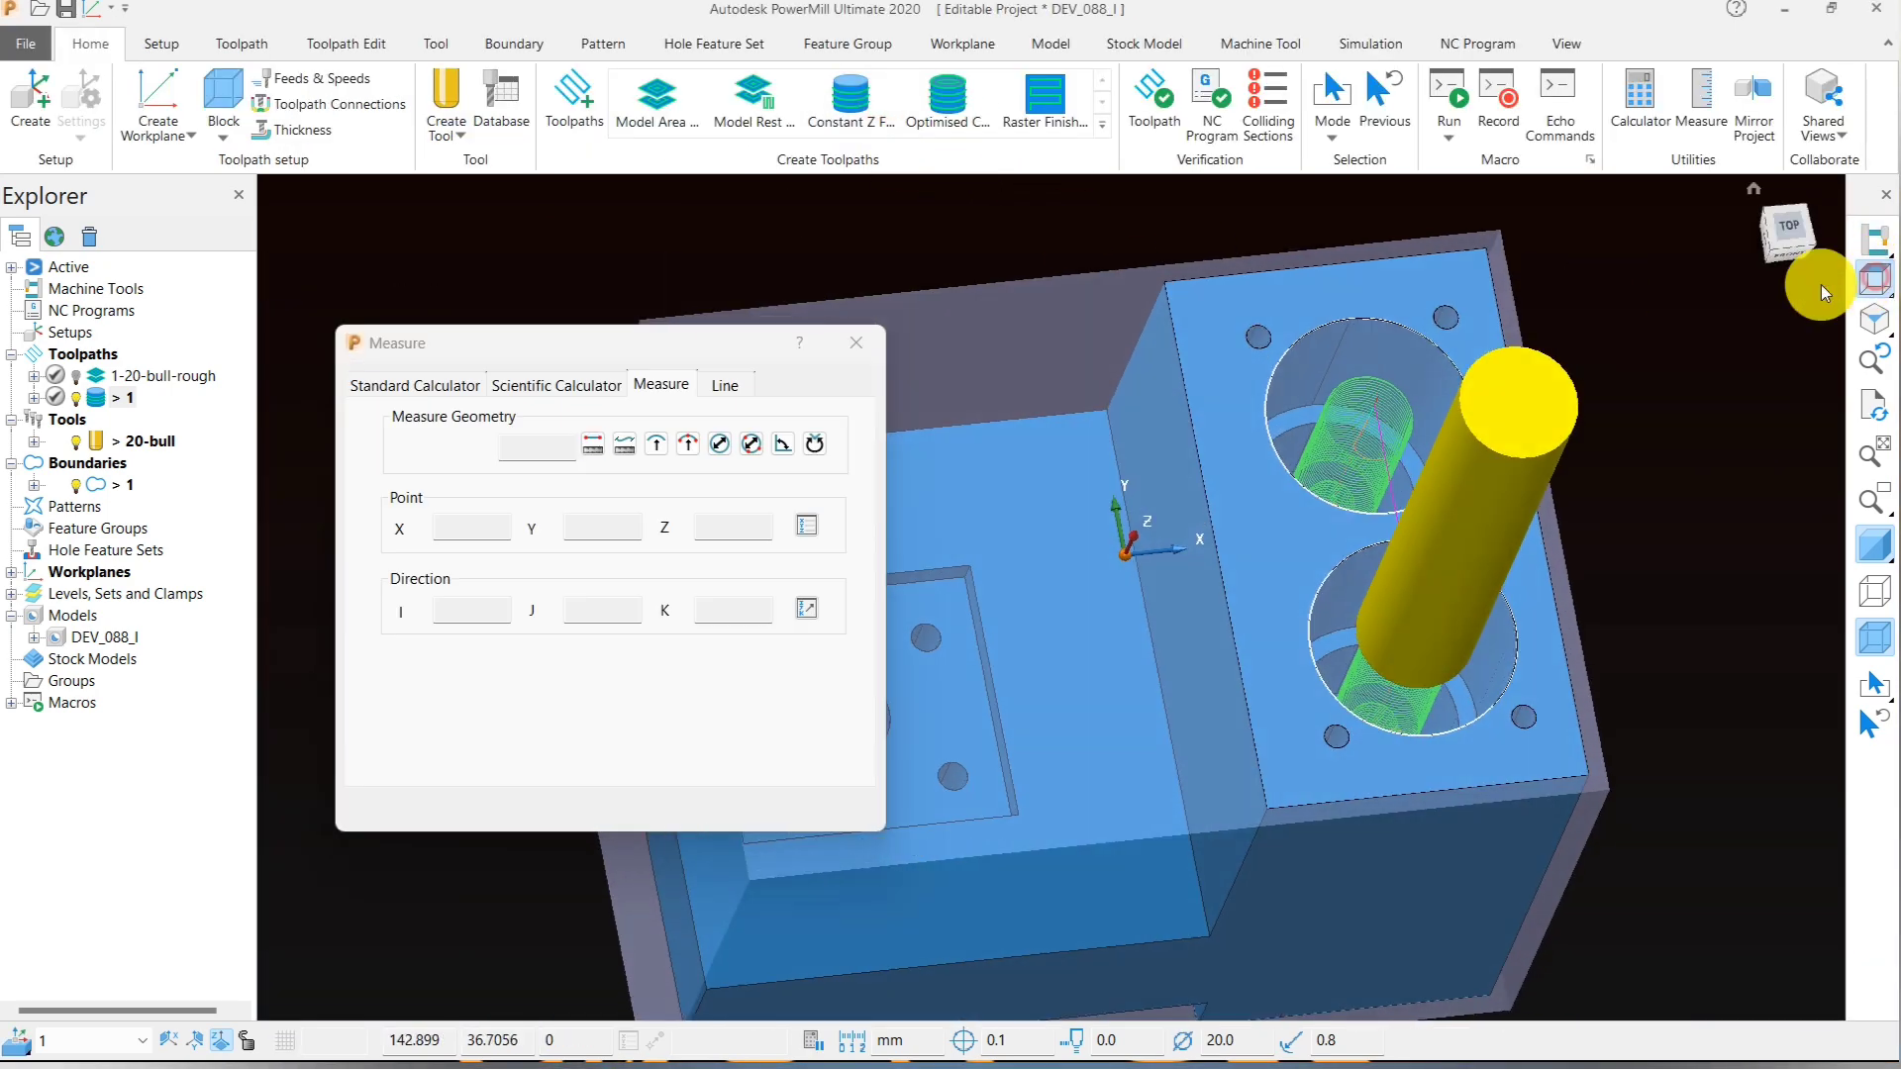
click(857, 342)
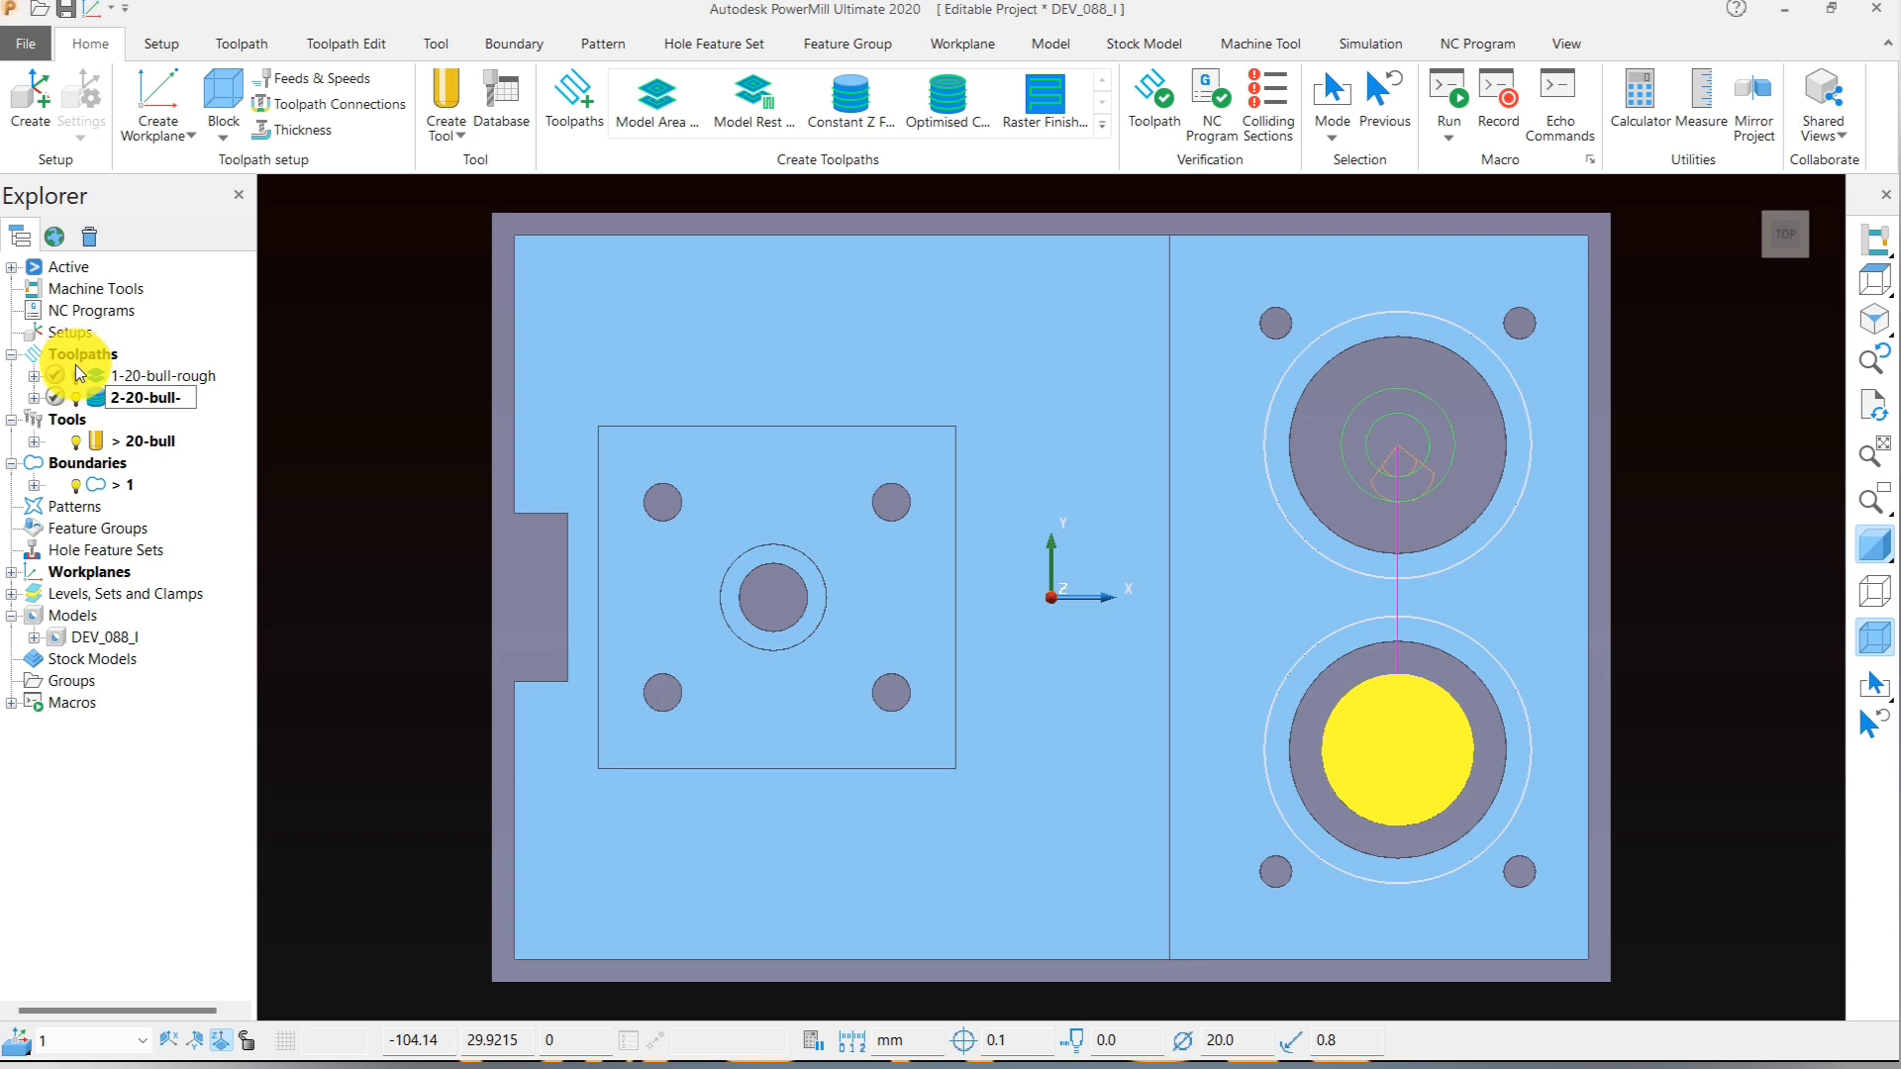
- Rename the spiral hole toolpath as 2-20-bull-hole and view the part at an angle
text(hole)
middle_drag(876, 559, 822, 678)
scroll(1067, 709, down, 4)
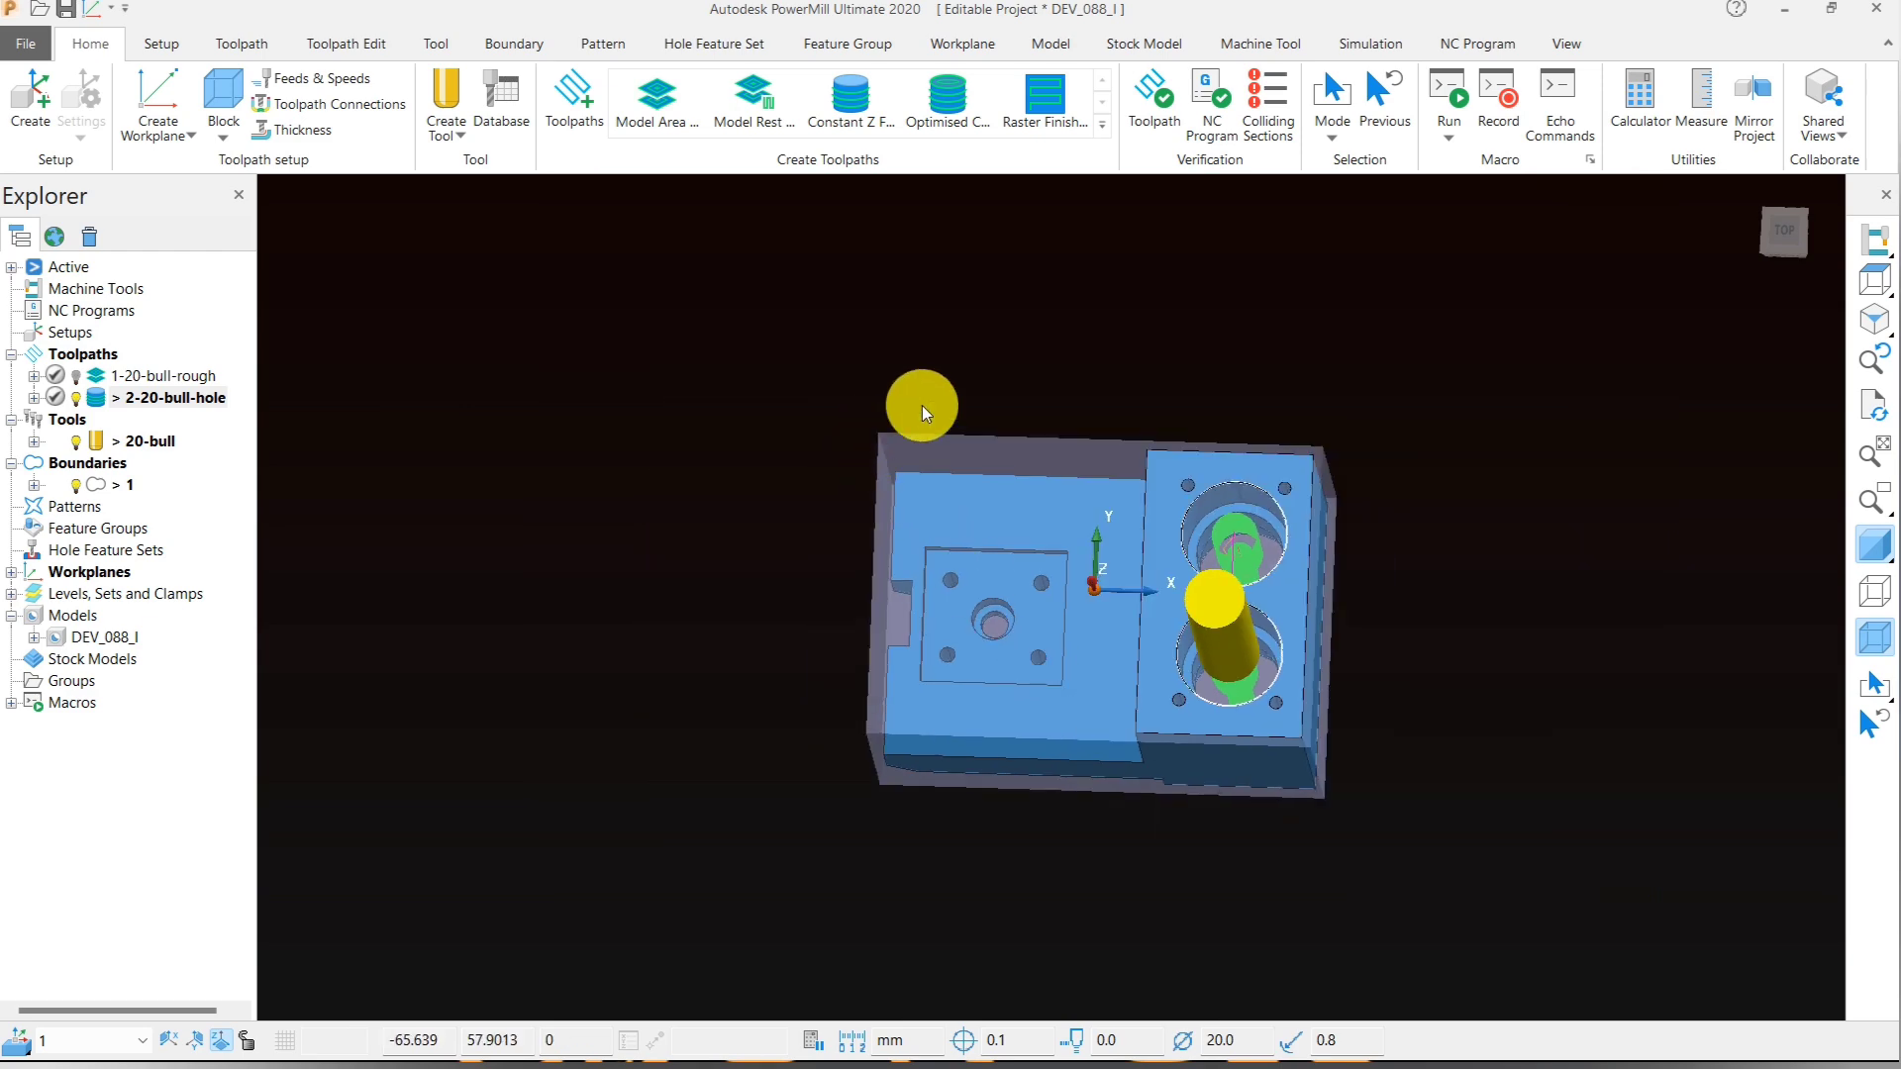
middle_drag(1095, 728, 1259, 739)
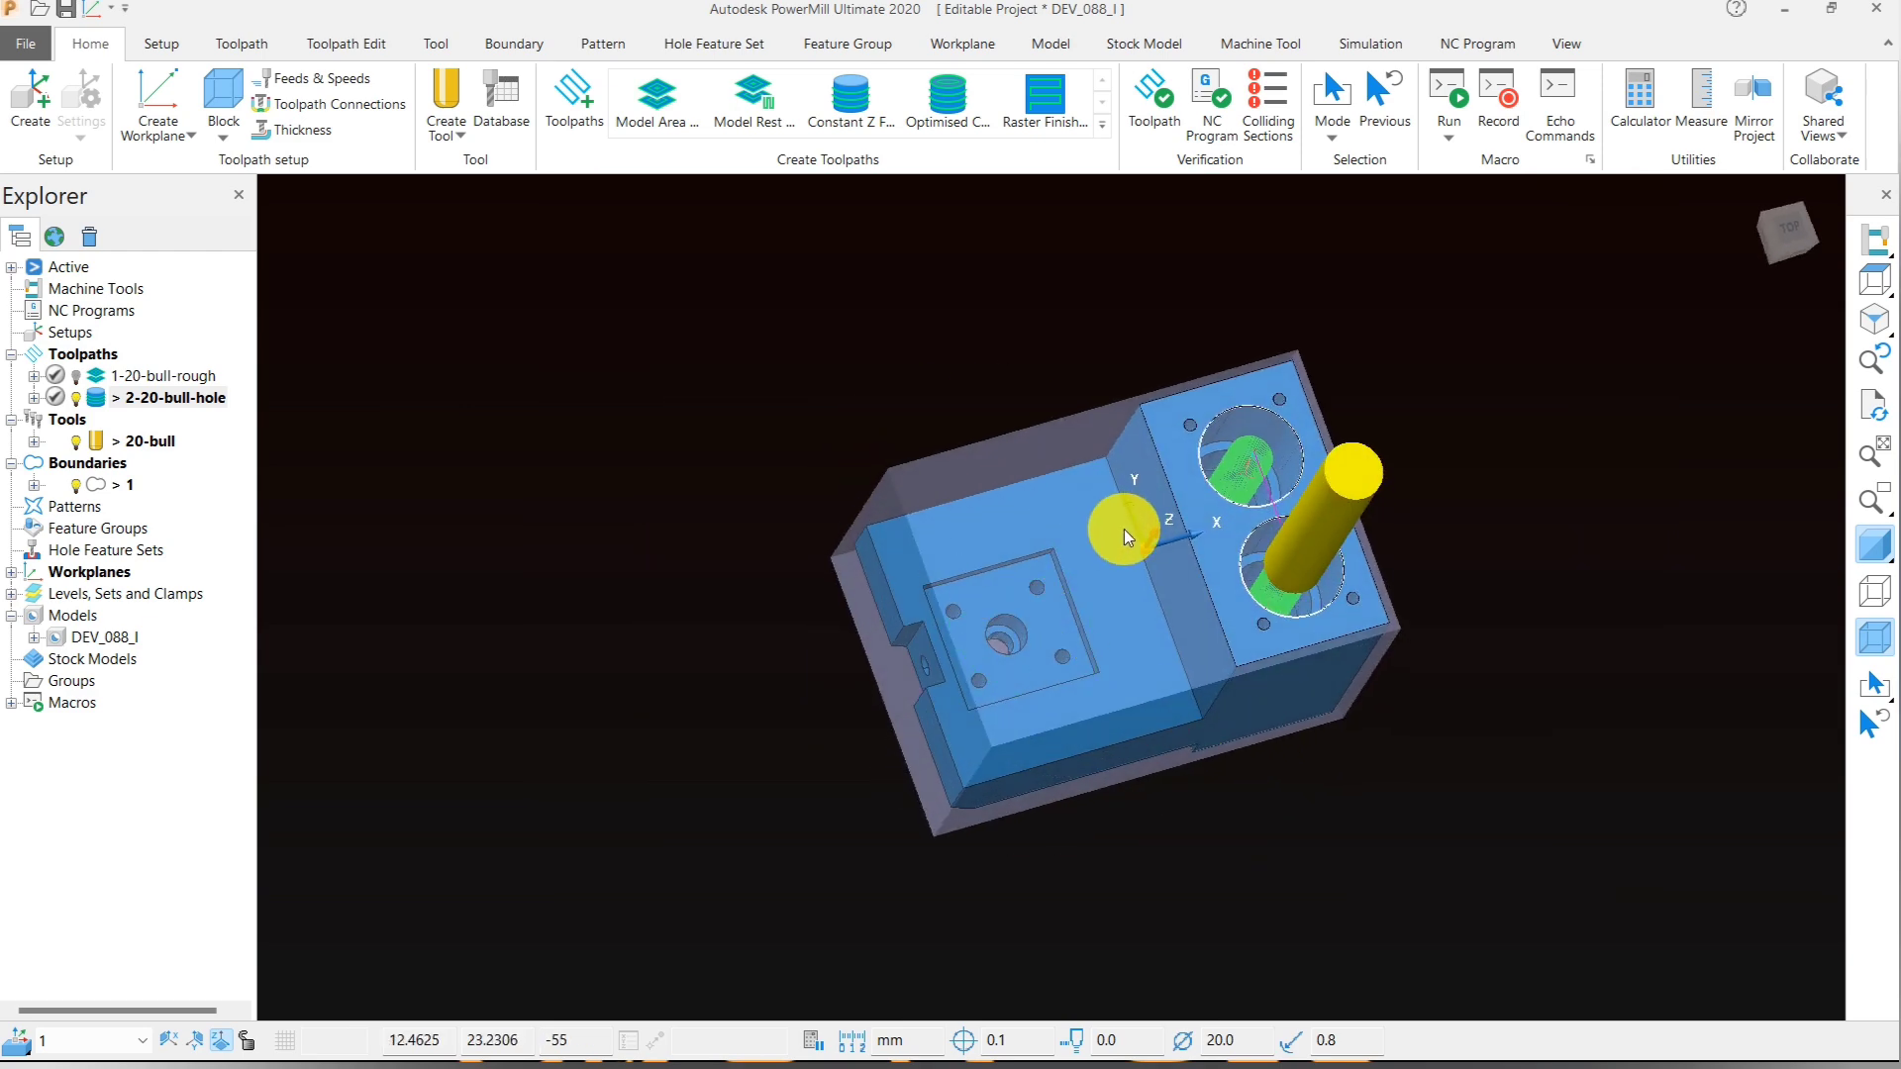
scroll(1125, 529, up, 3)
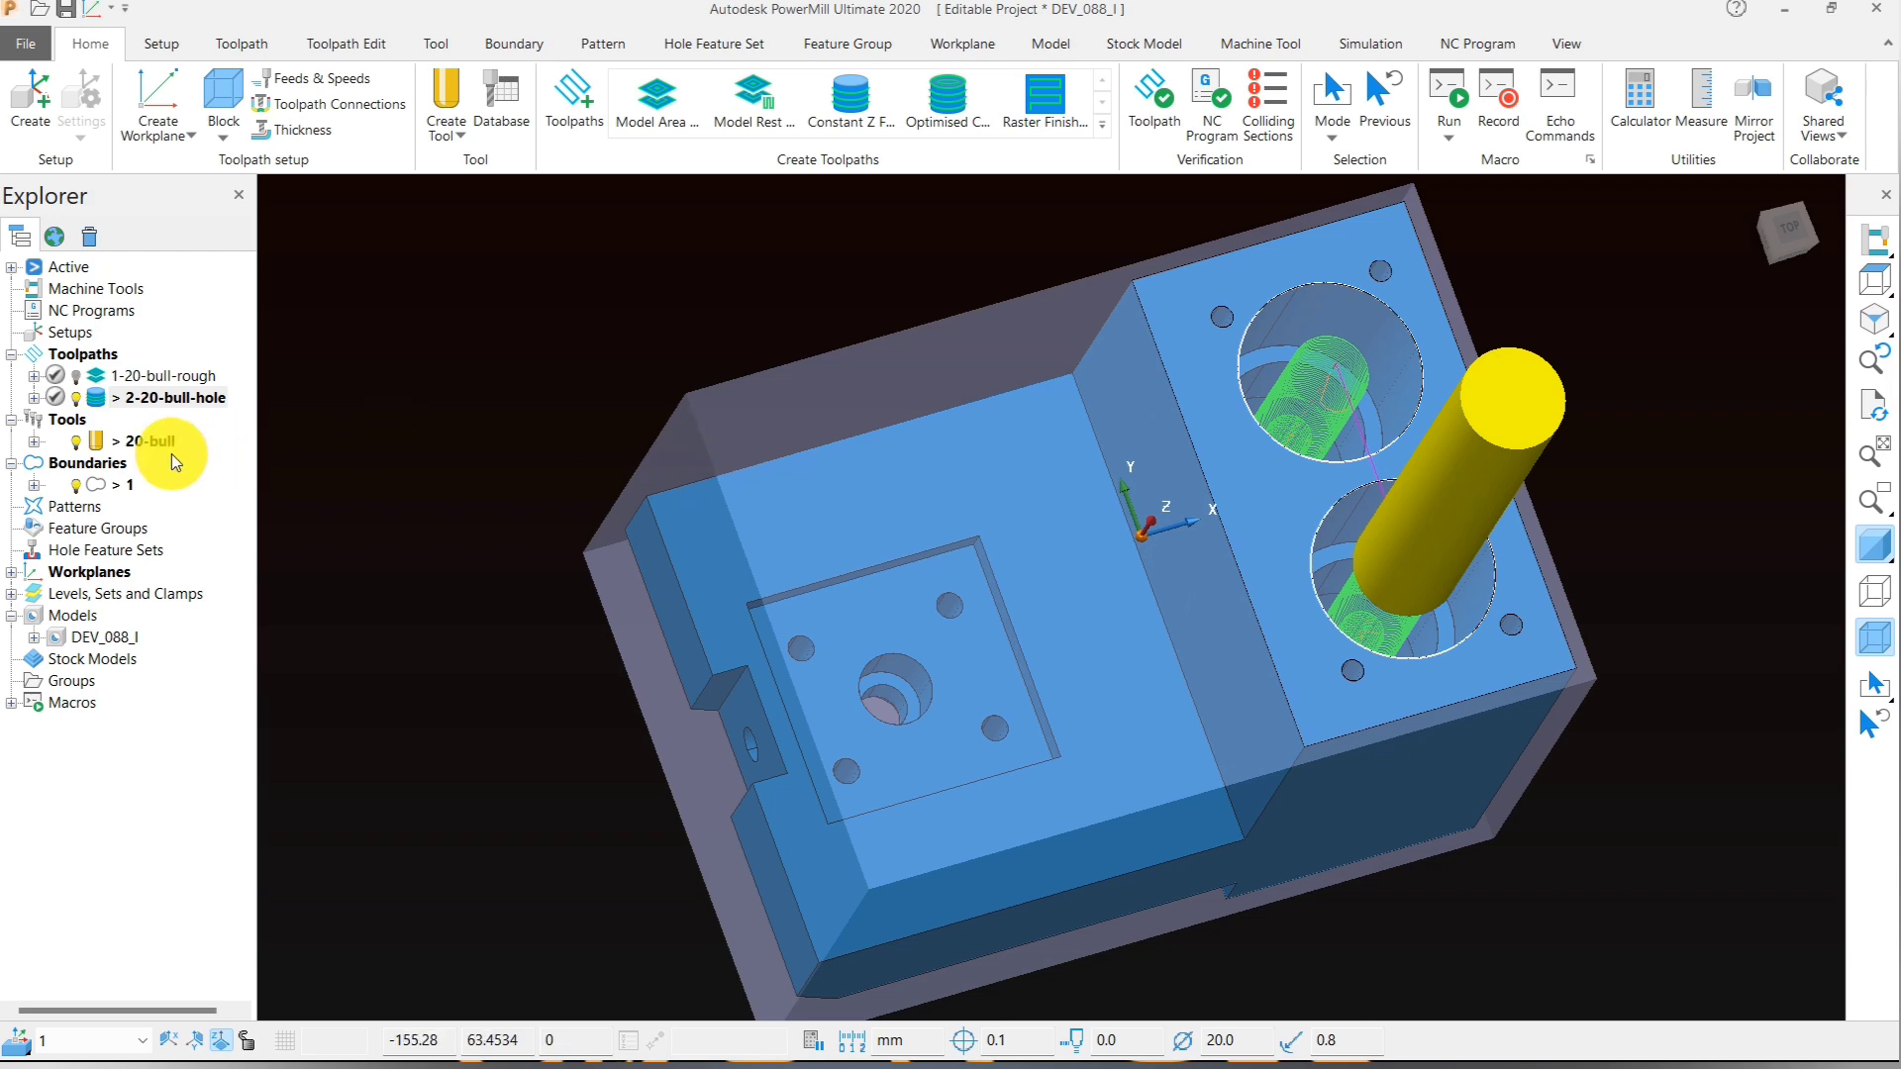
- Deactivate boundary 1 and collapse the lists of boundaries and tools
double_click(98, 482)
click(11, 462)
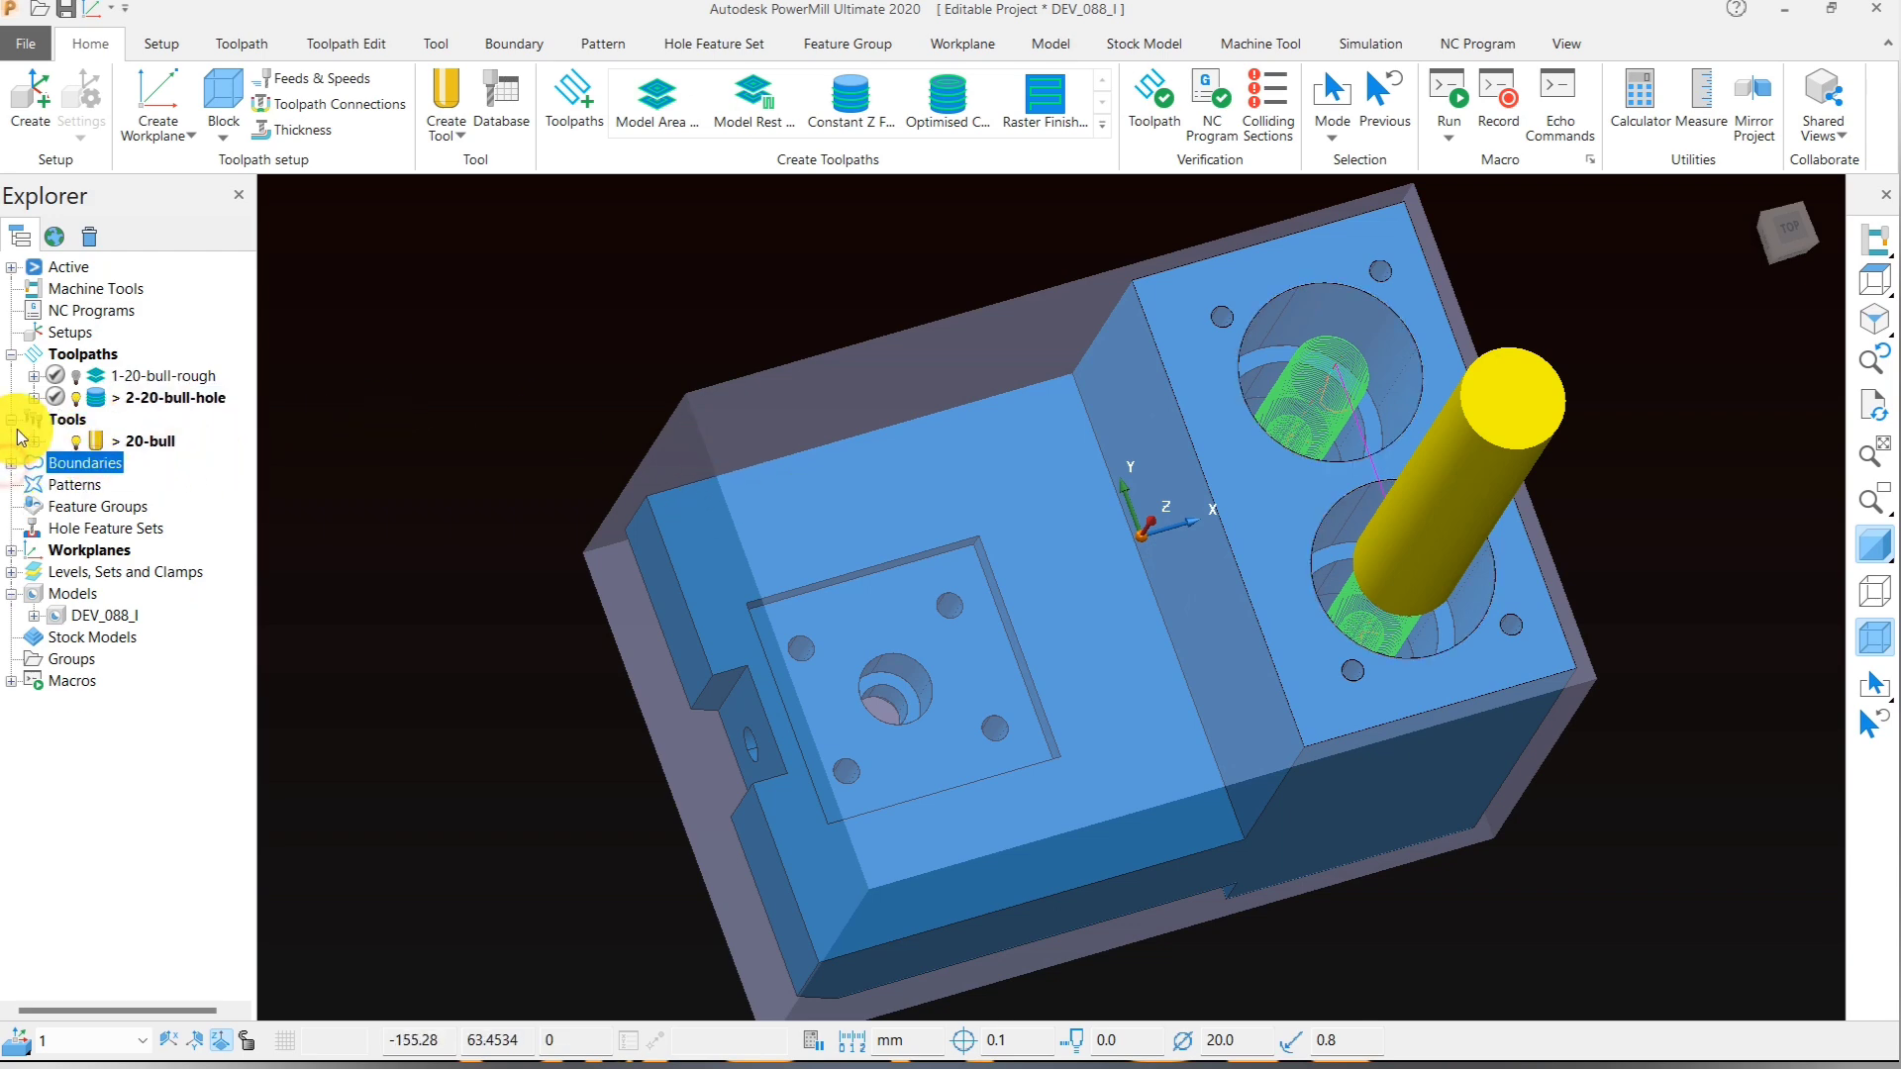
click(11, 419)
scroll(1171, 388, up, 4)
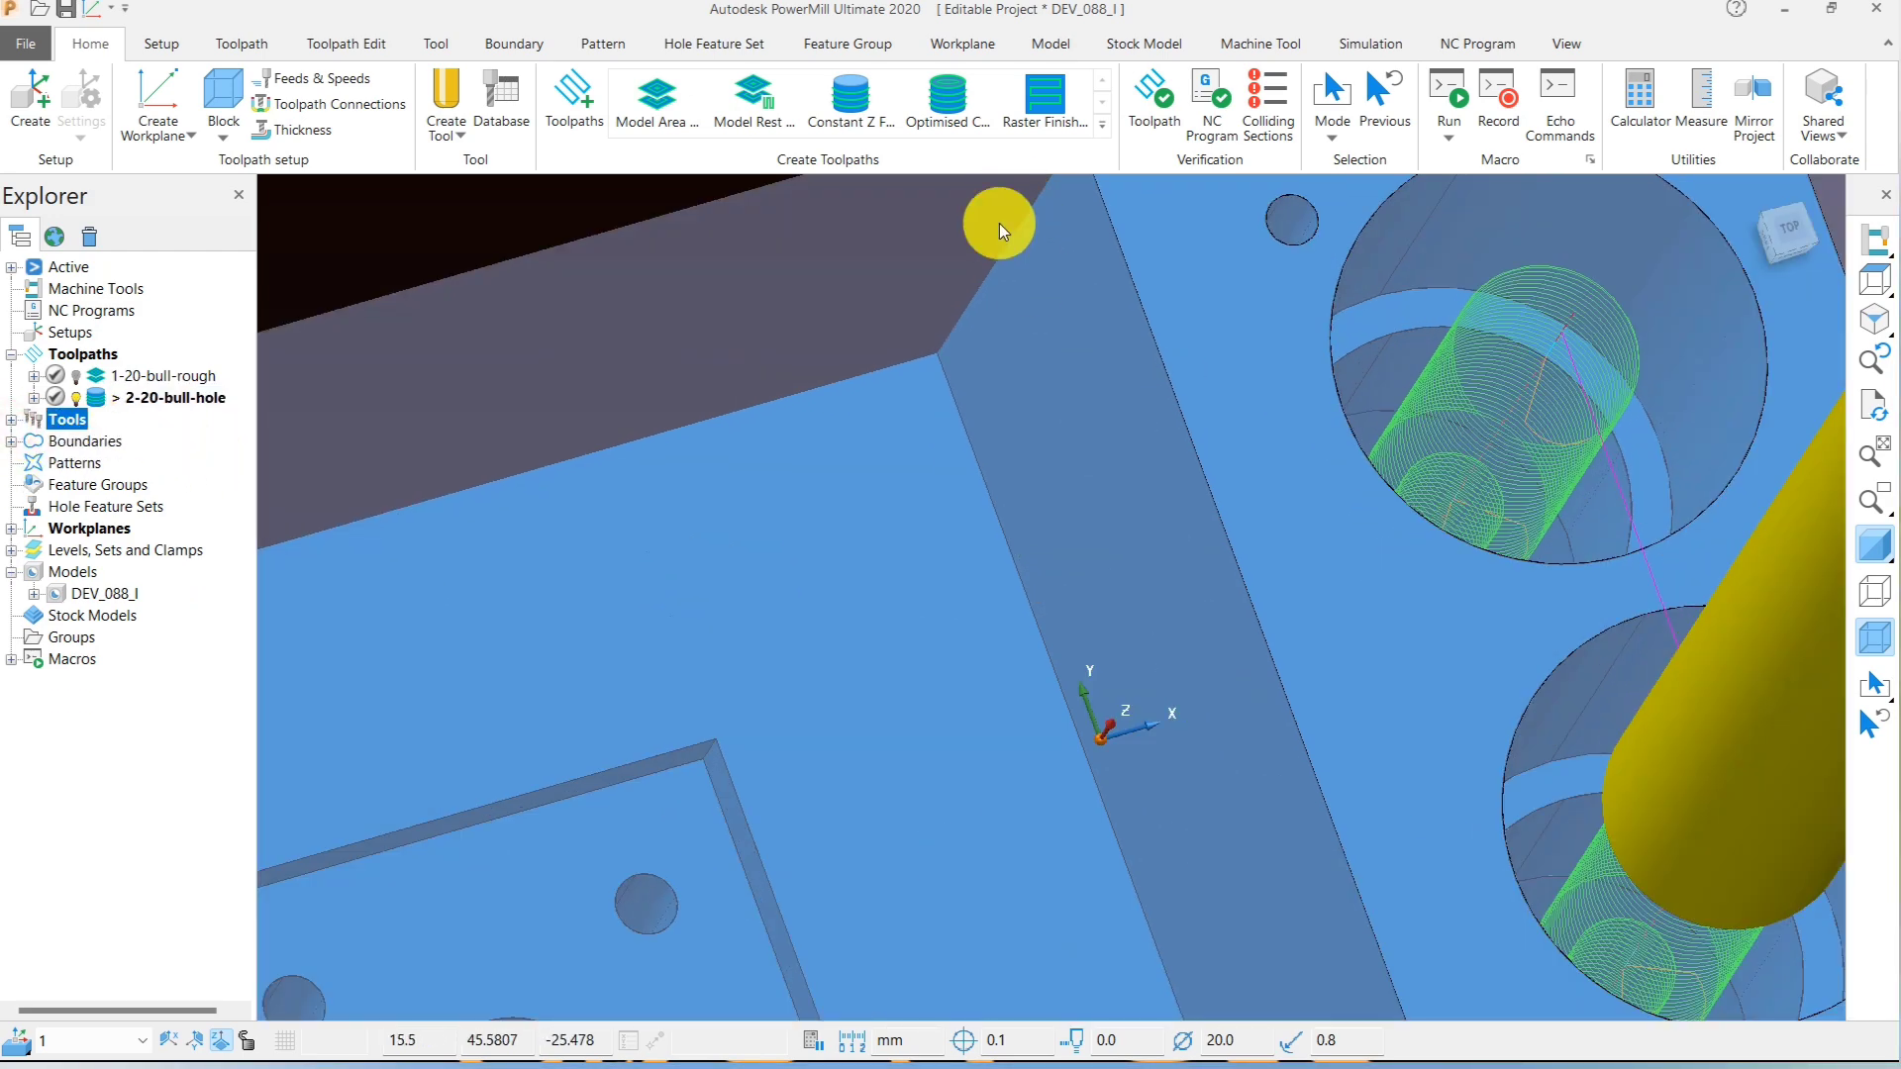
scroll(1155, 544, down, 5)
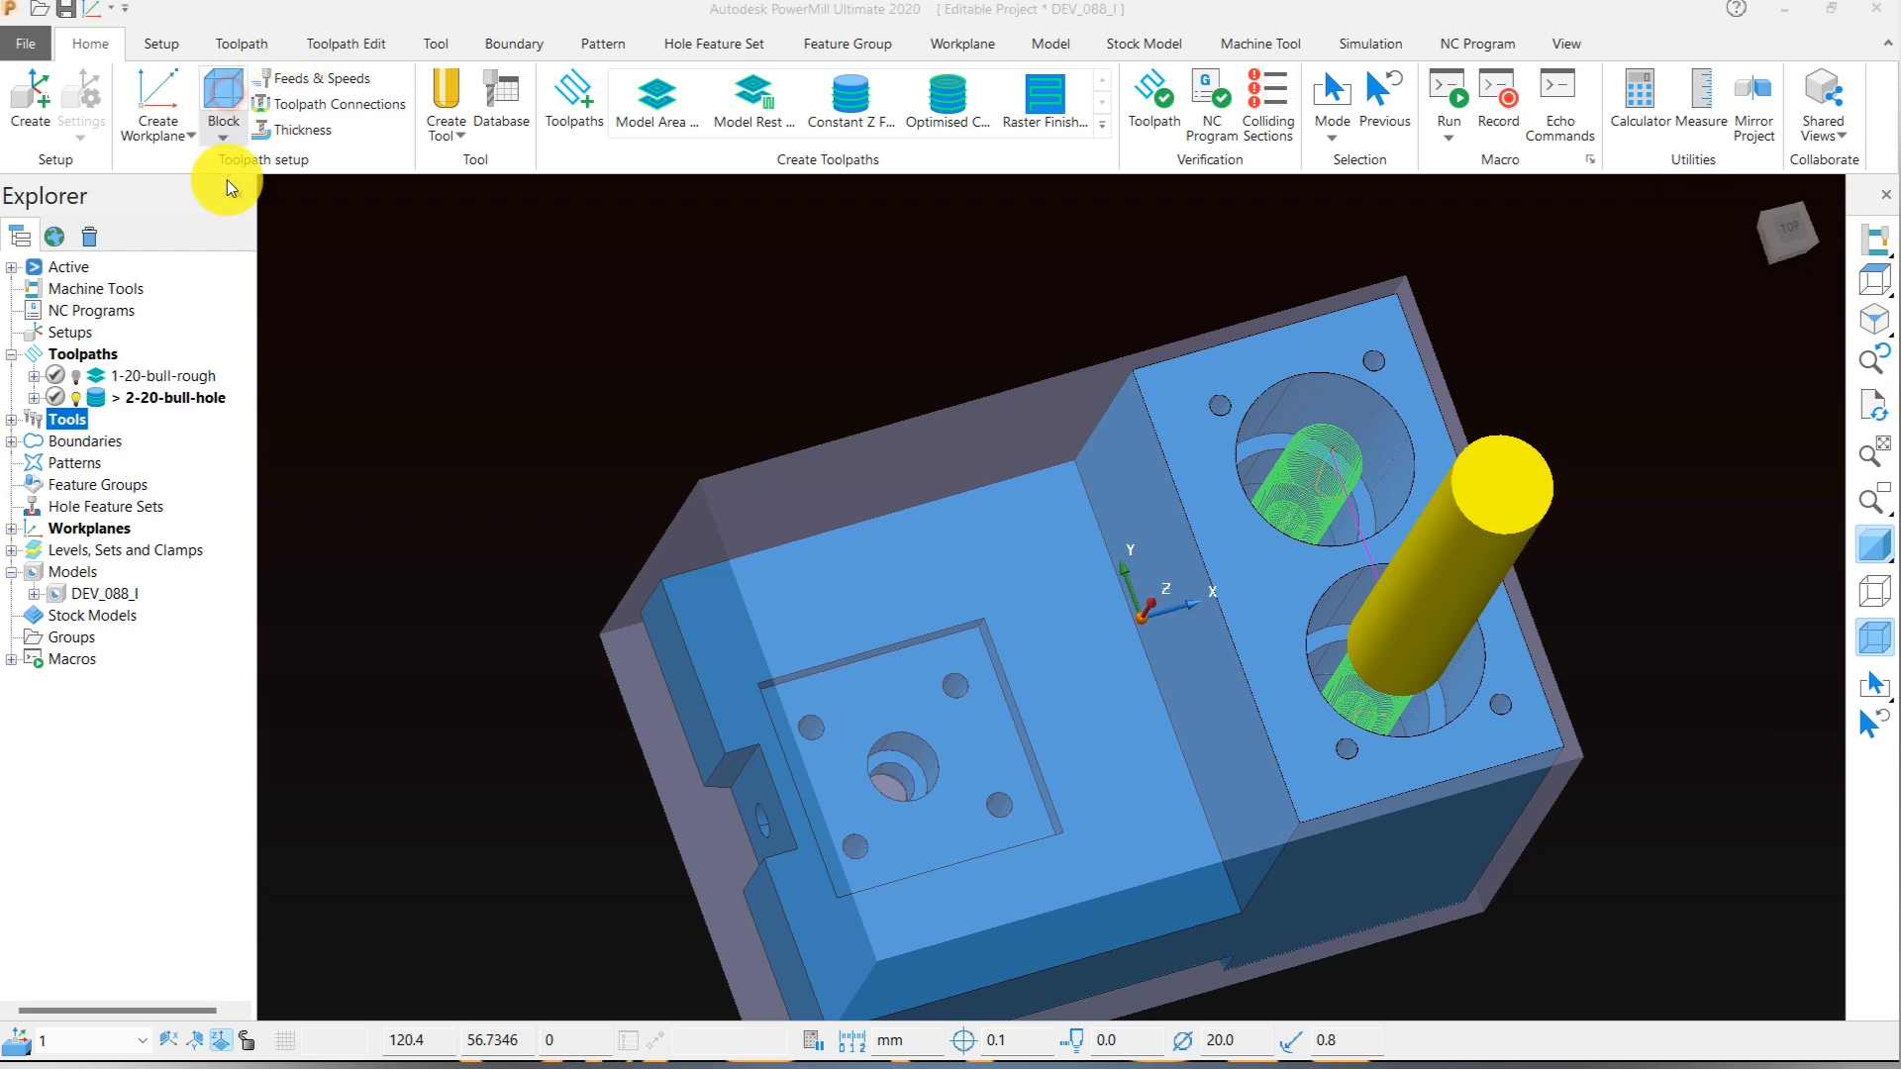
- Recalculate the block around the model with an expansion of 0 and accept it
click(222, 102)
double_click(218, 586)
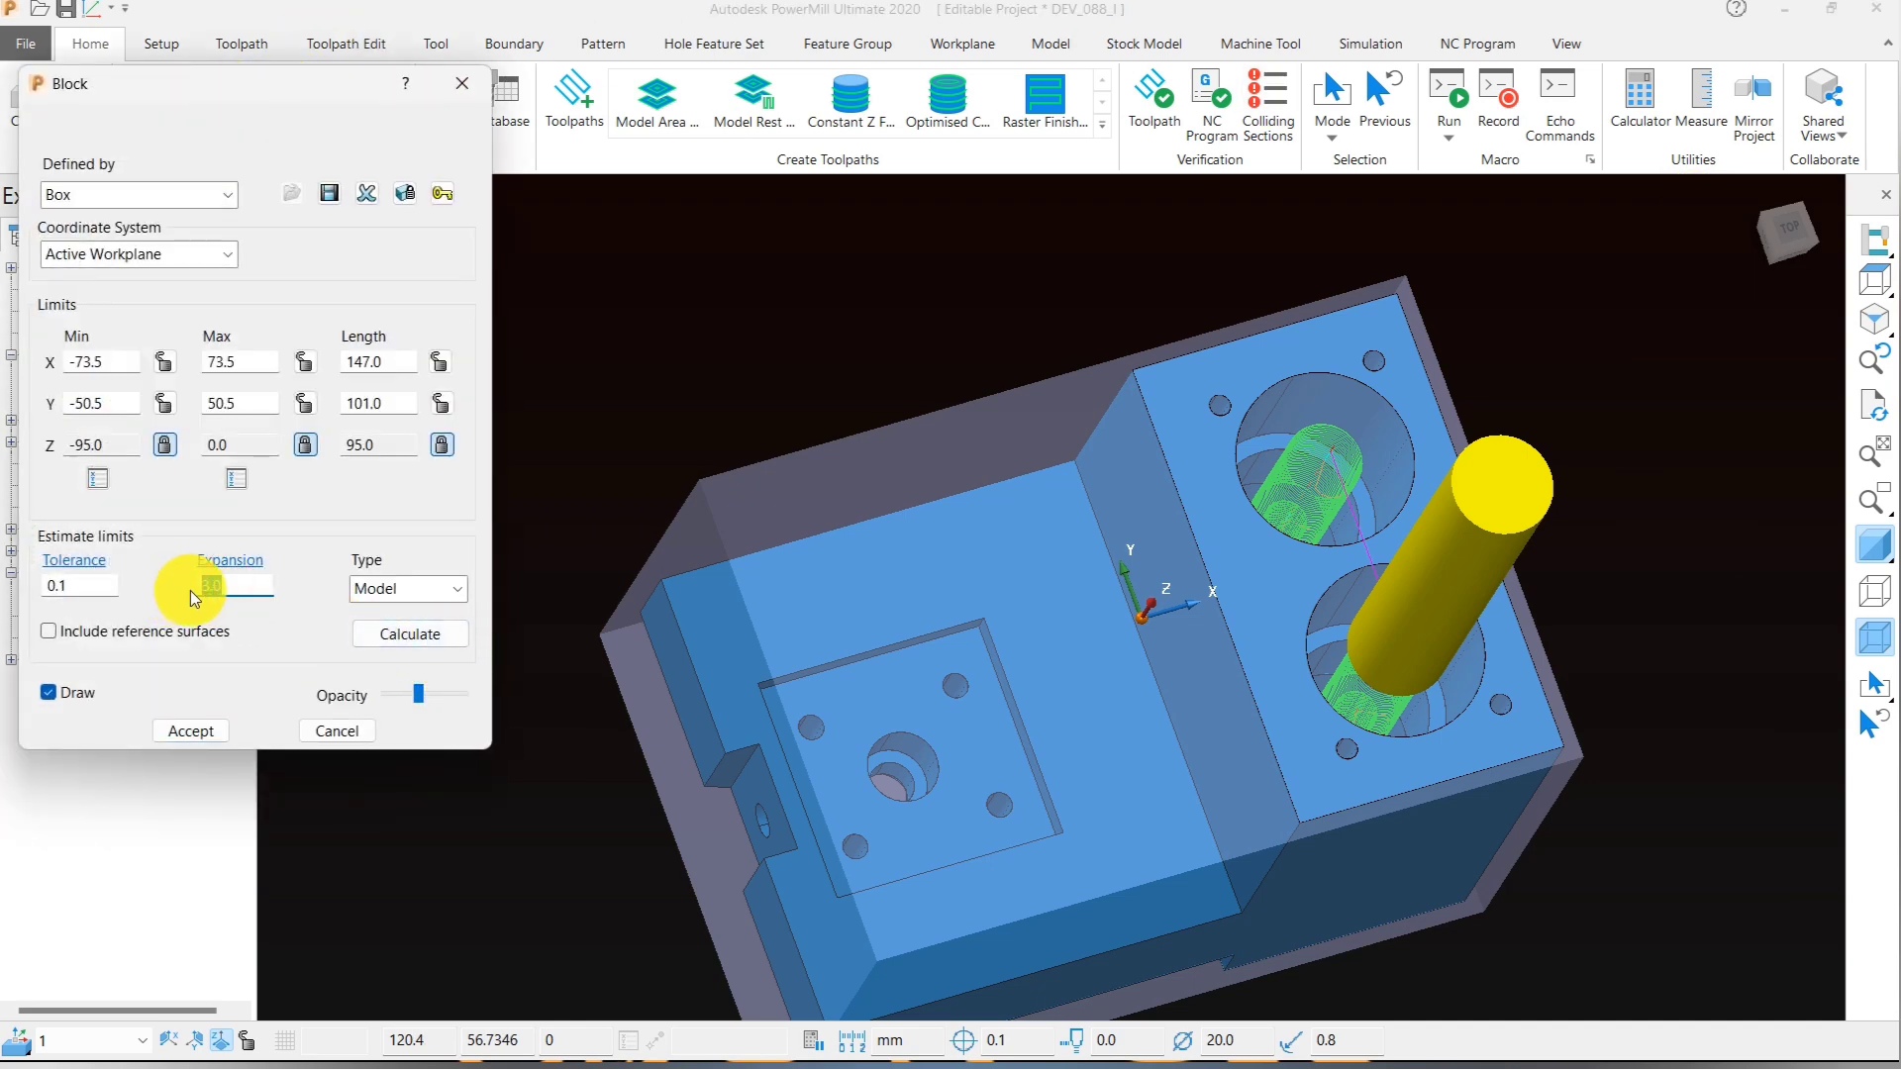
text(3)
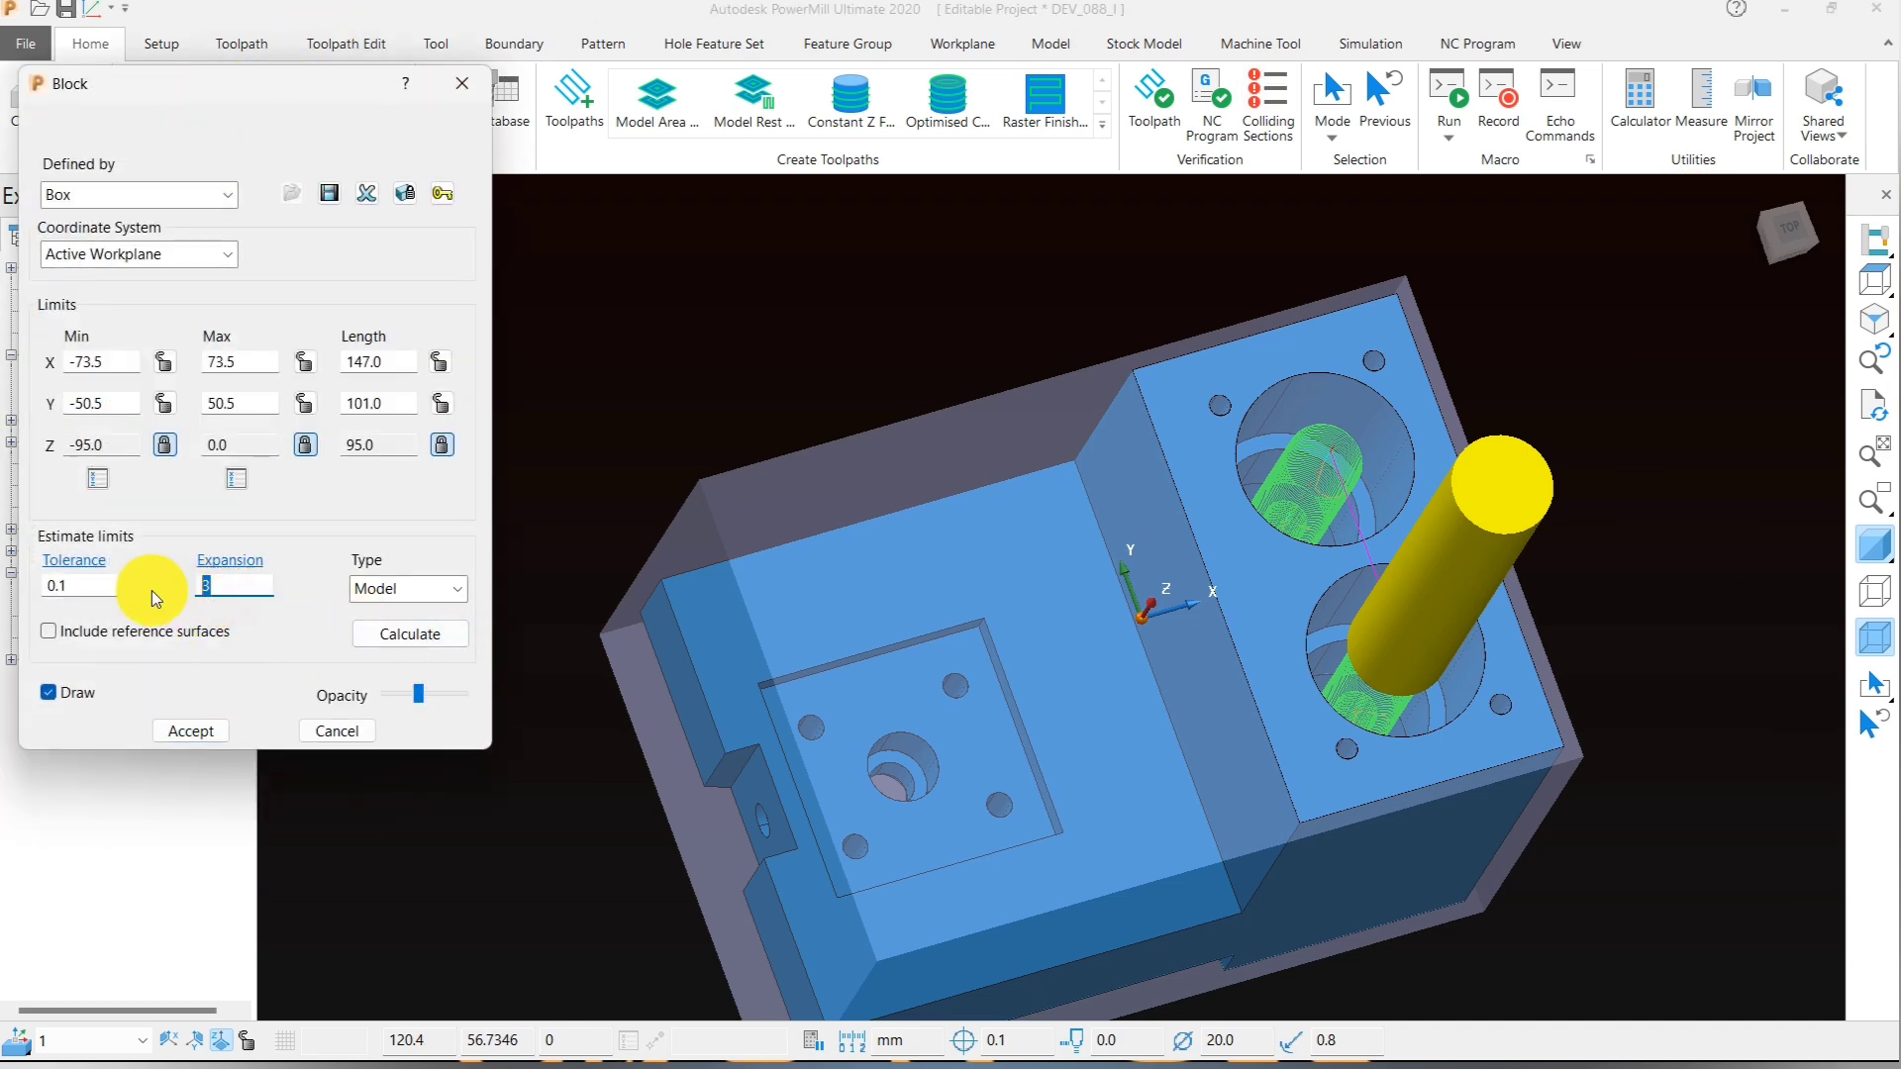
text(0)
click(386, 635)
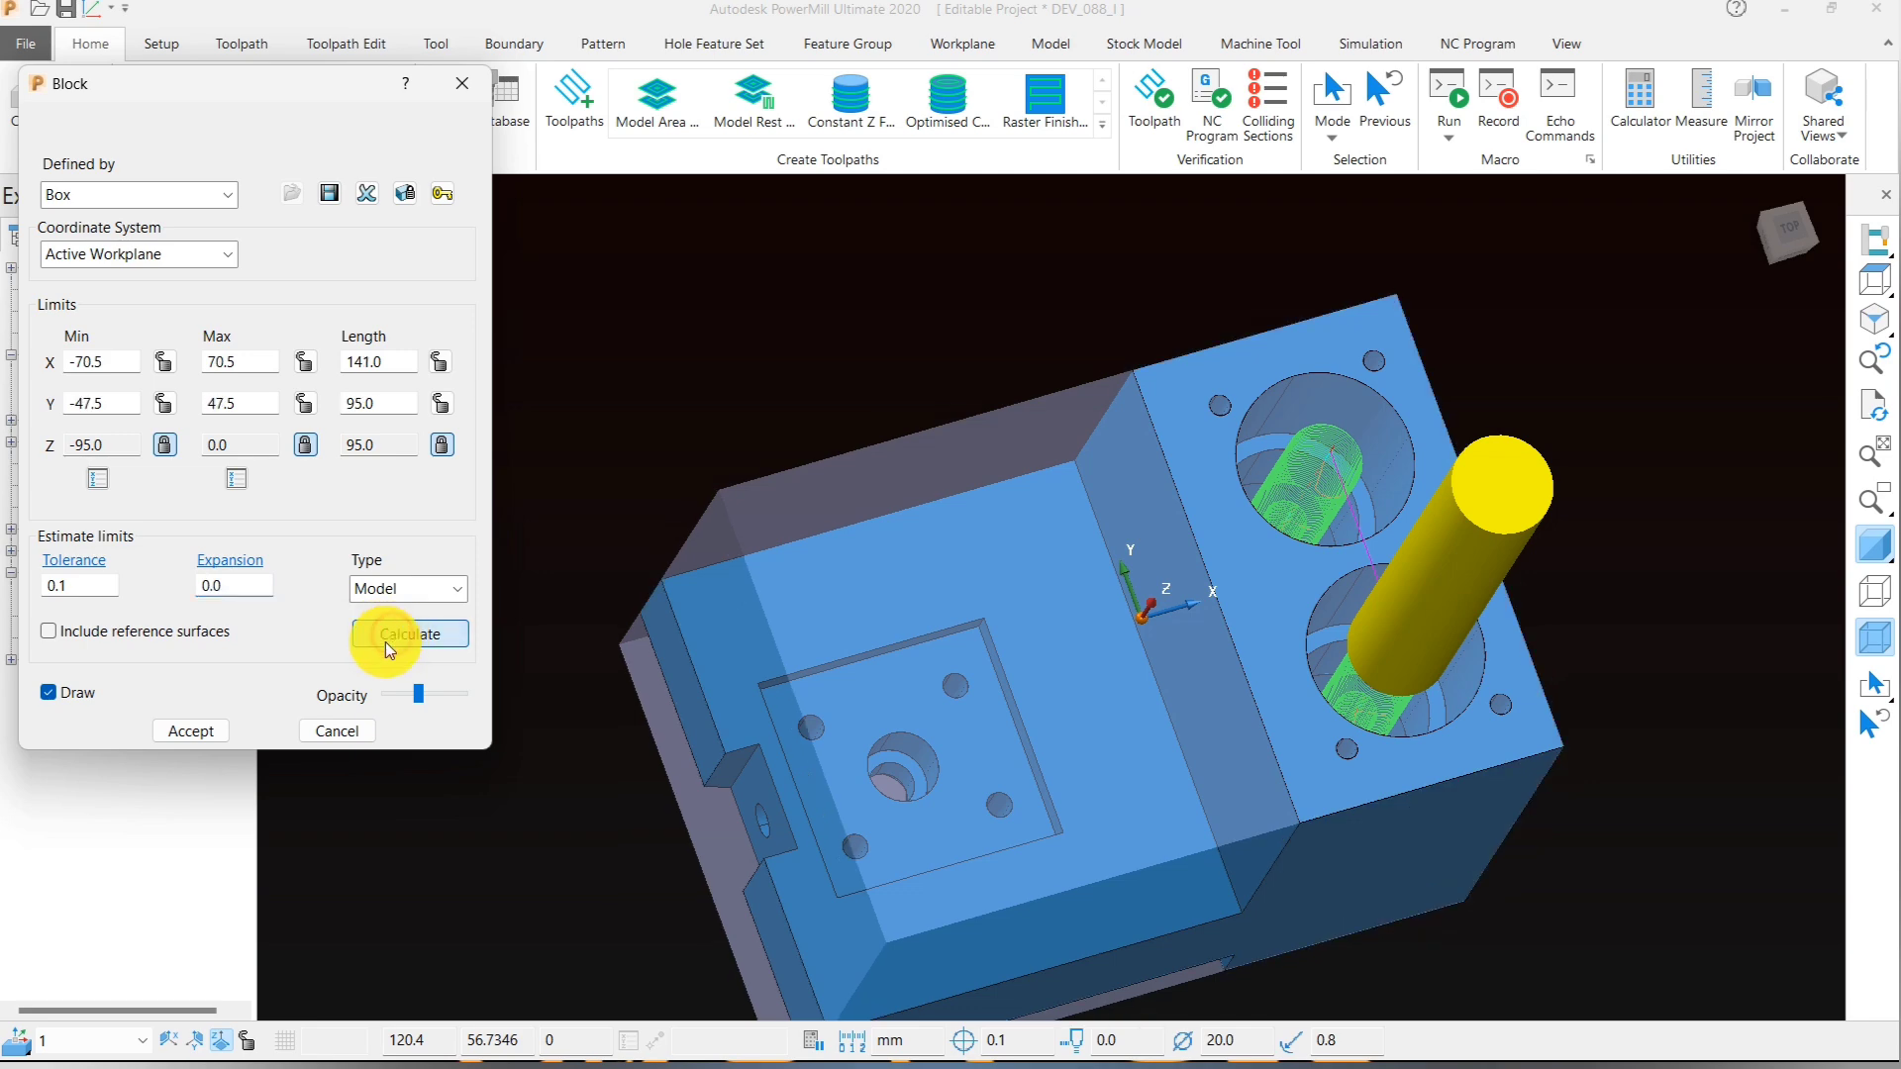
click(190, 730)
- View the part from above and restore the deleted Planes_1 model to cap the two large holes
click(1875, 281)
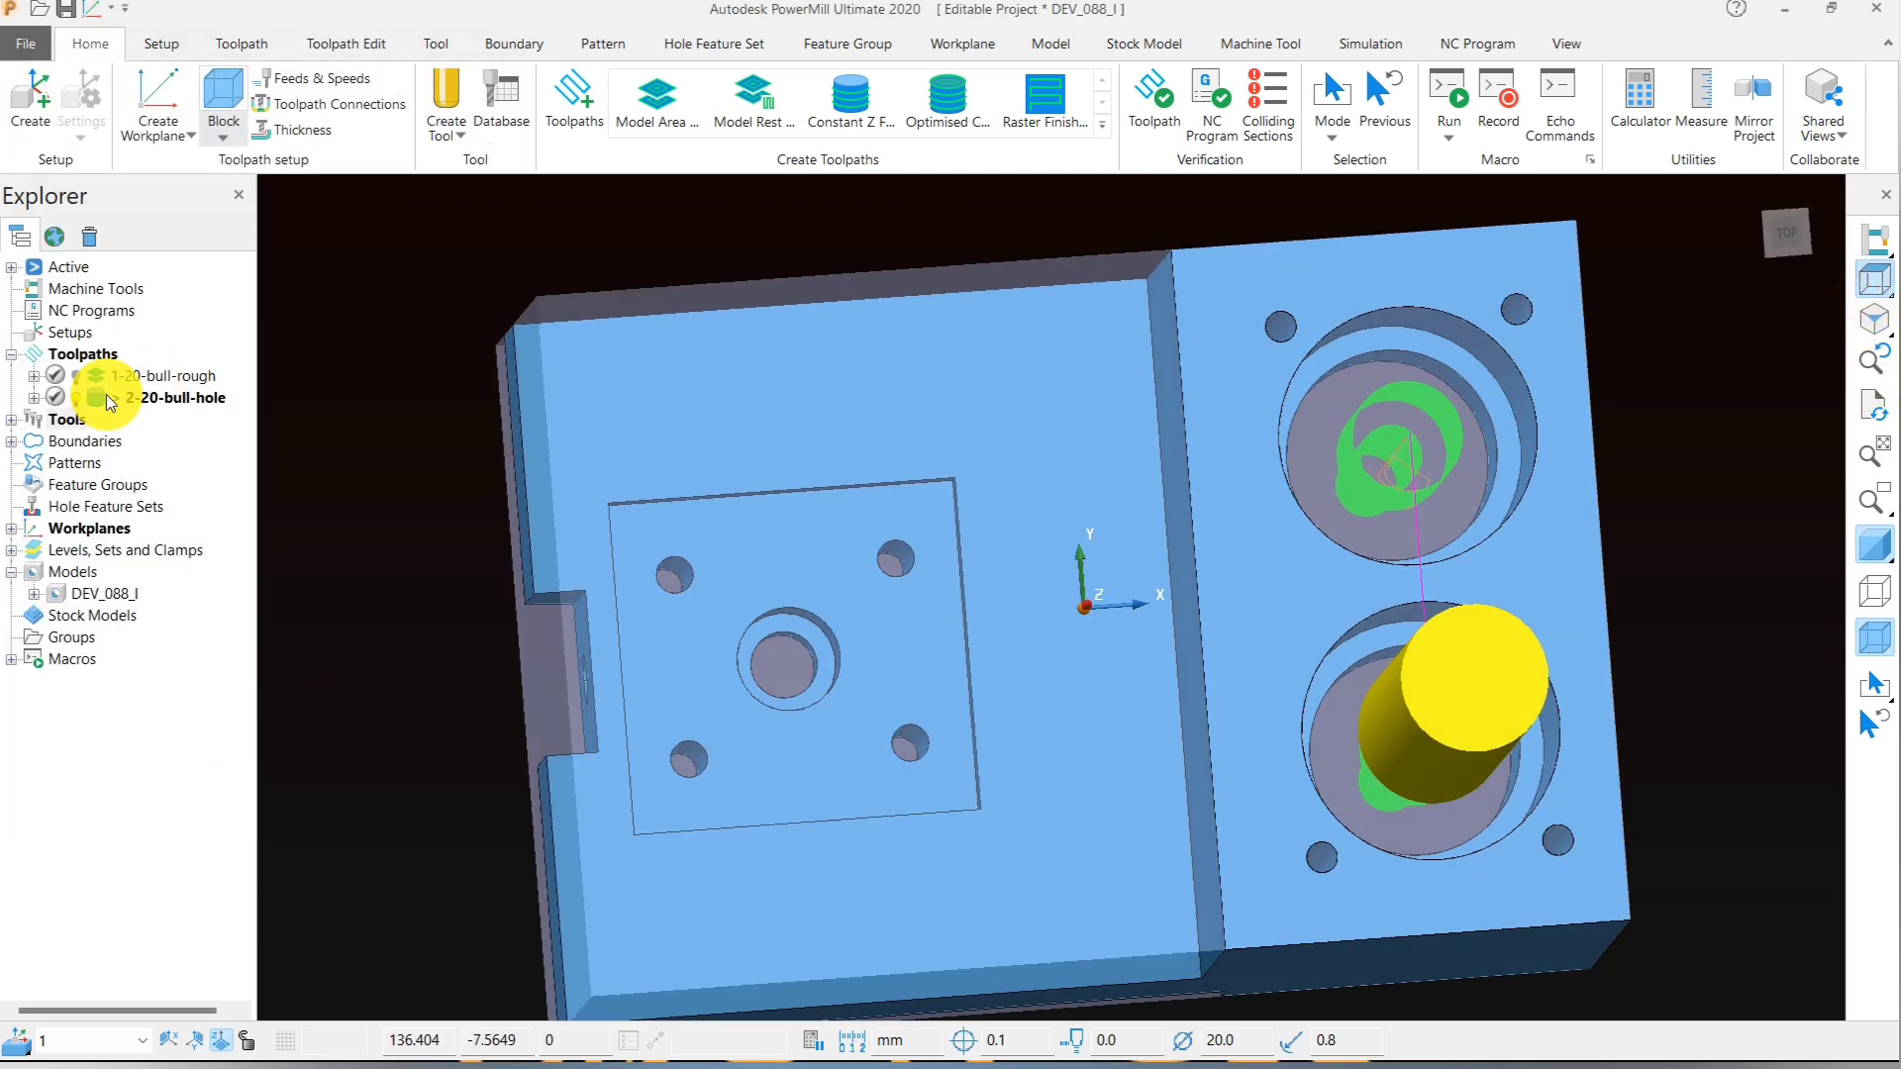
click(89, 236)
click(15, 267)
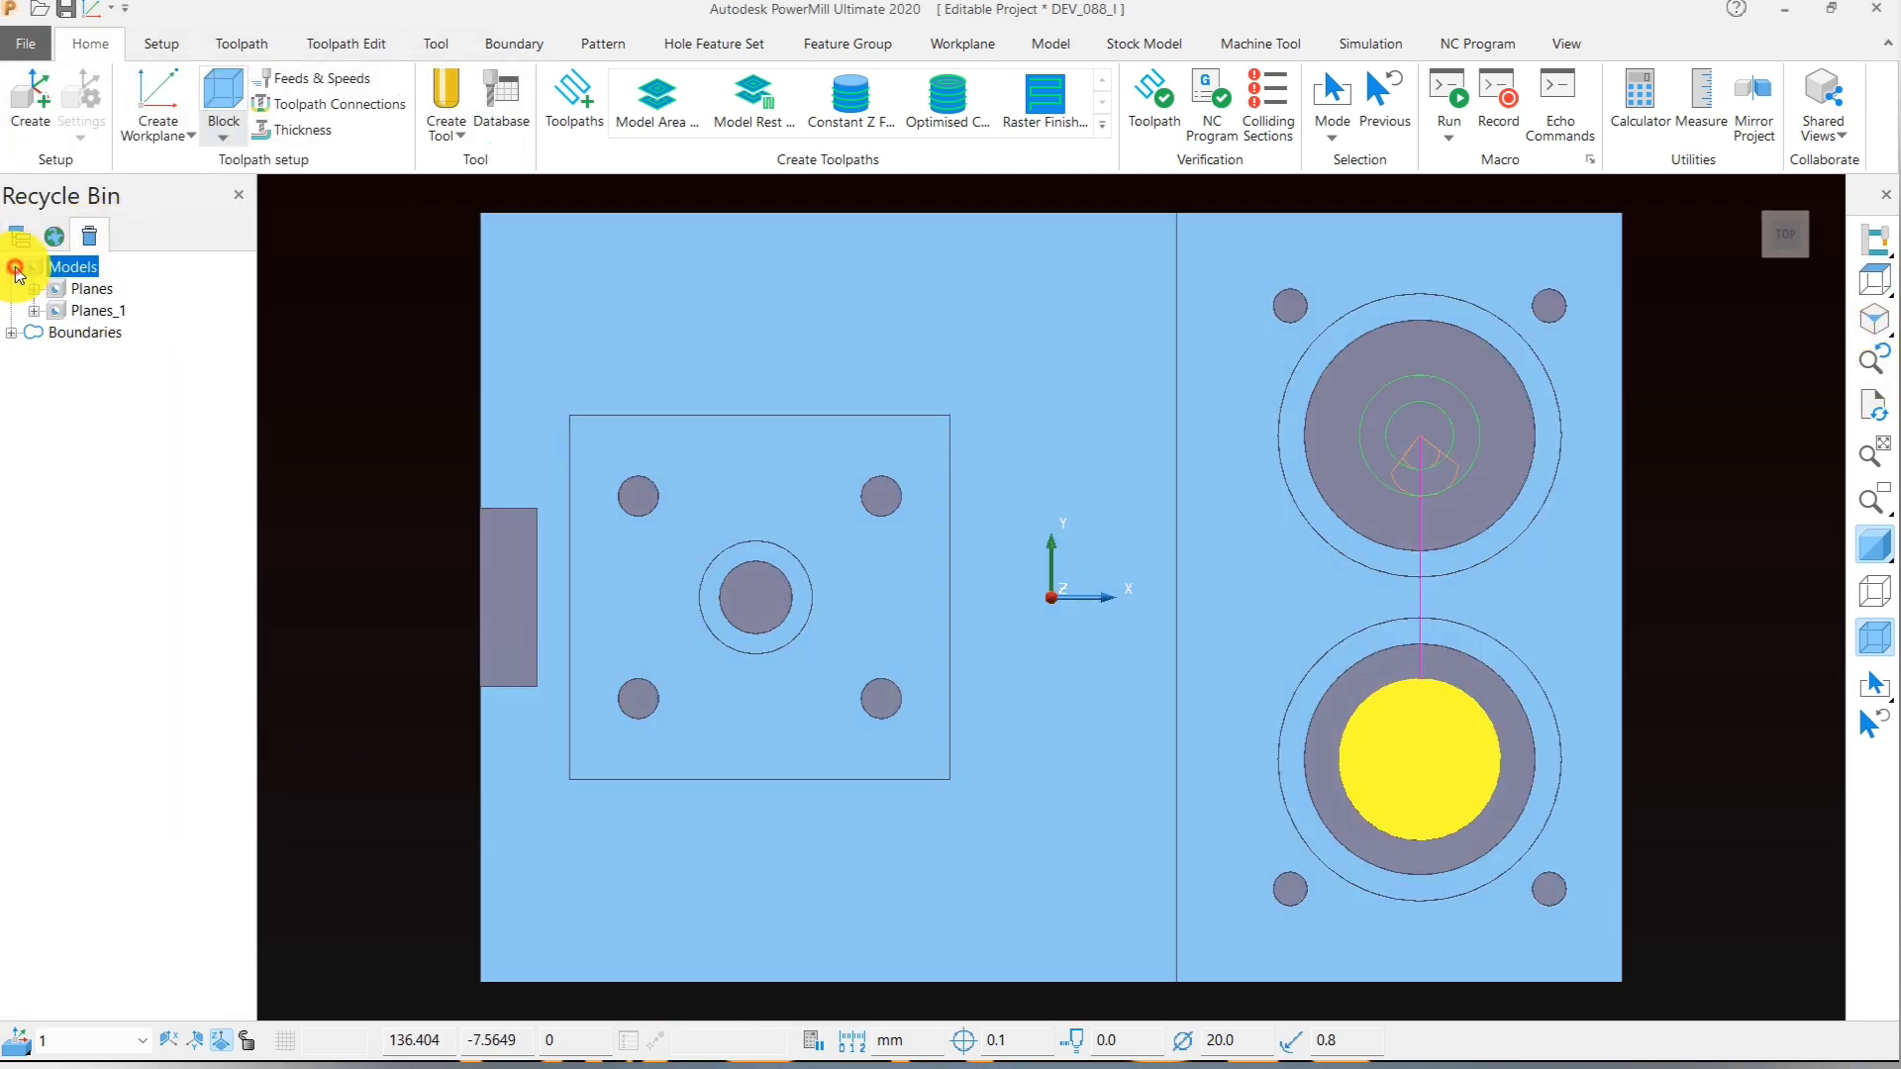
right_click(79, 310)
click(155, 391)
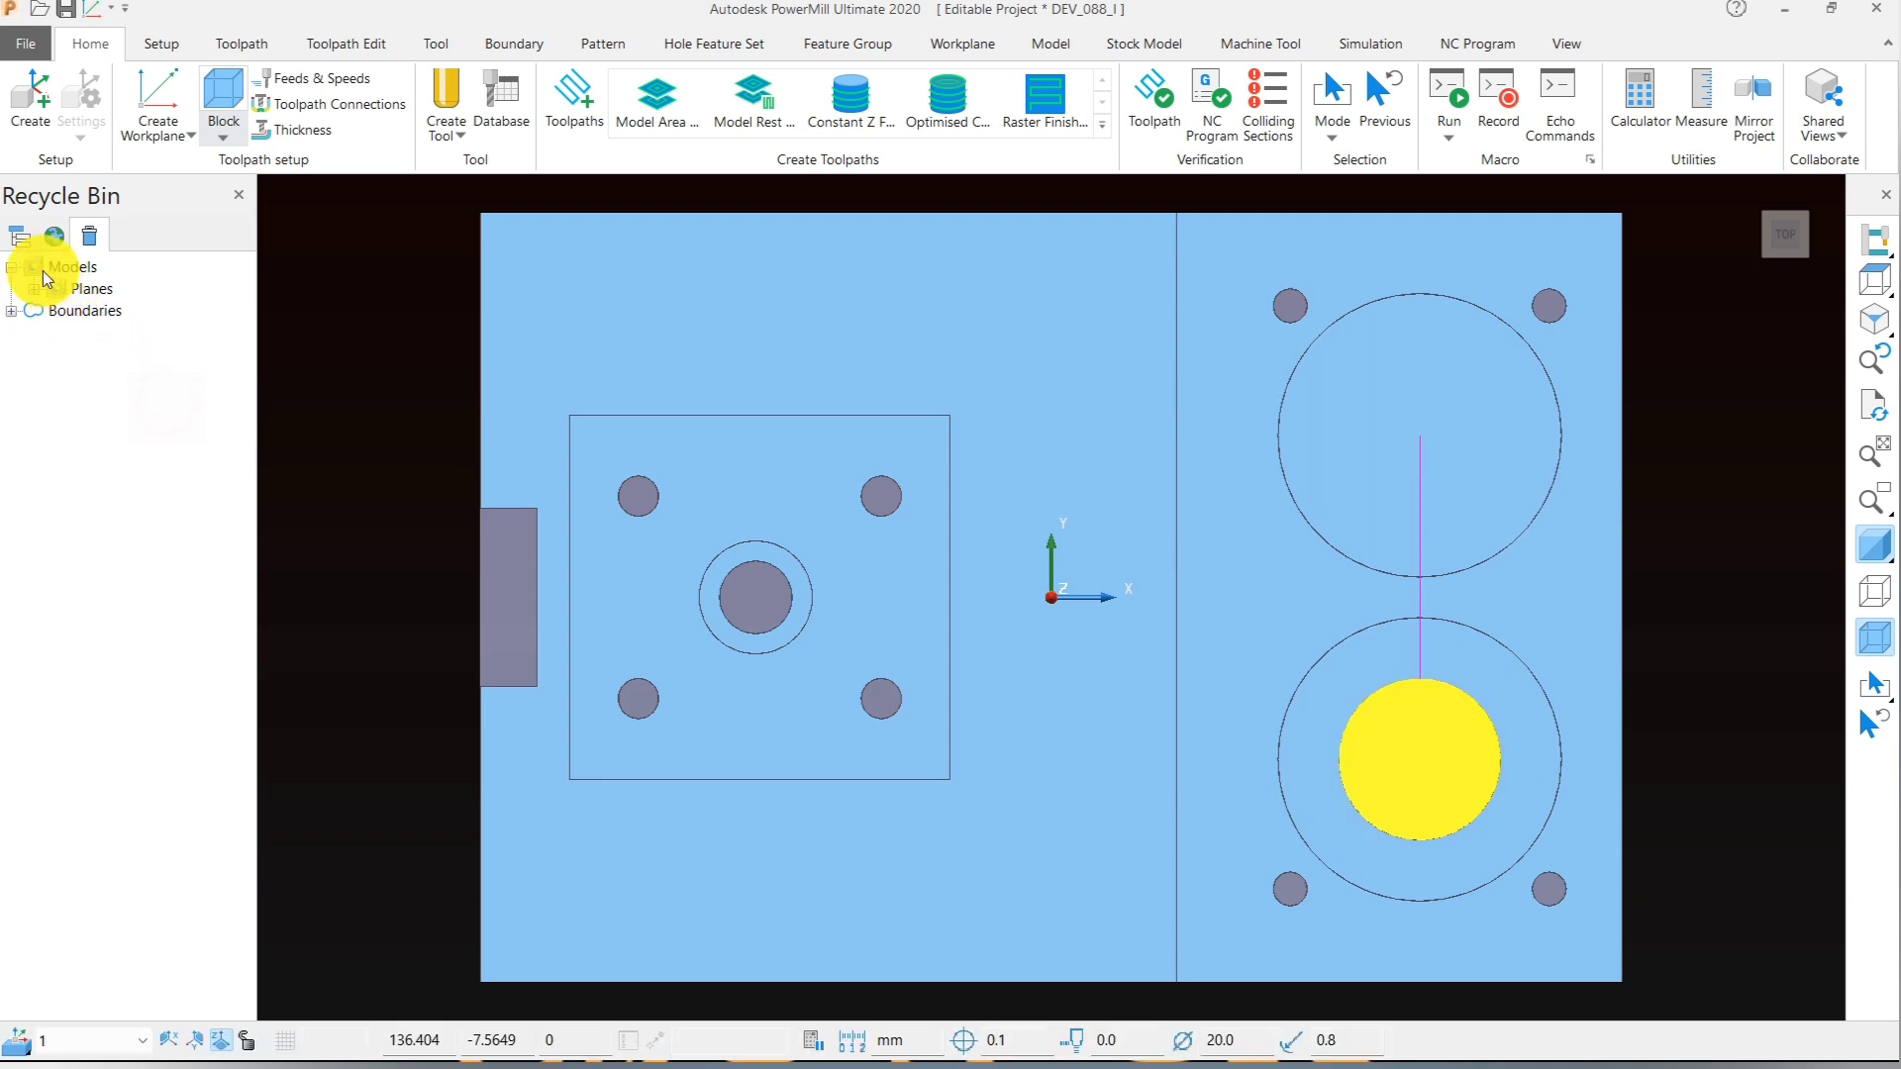
click(19, 236)
- Calculate a spiral Constant Z finishing toolpath with 0 thickness and a 1.0 mm minimum stepdown
scroll(1129, 570, down, 2)
click(854, 111)
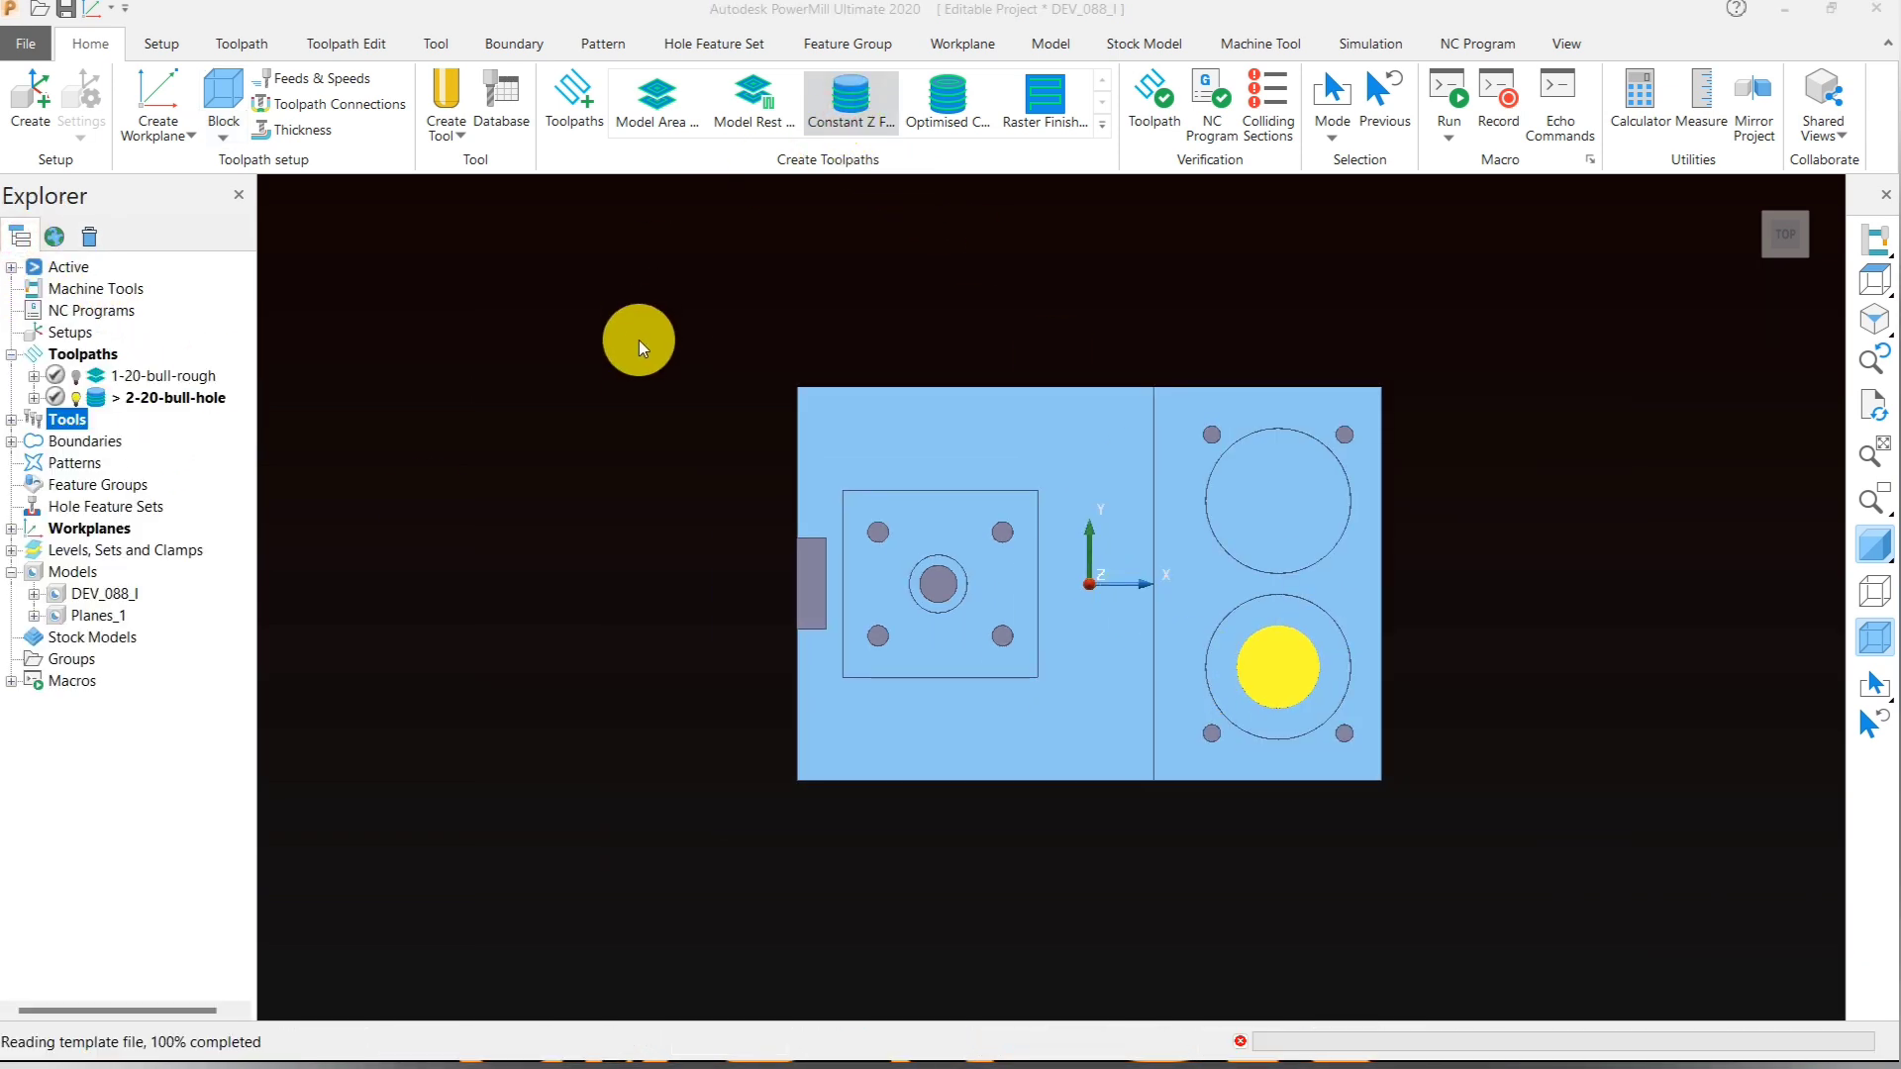
scroll(1131, 455, down, 2)
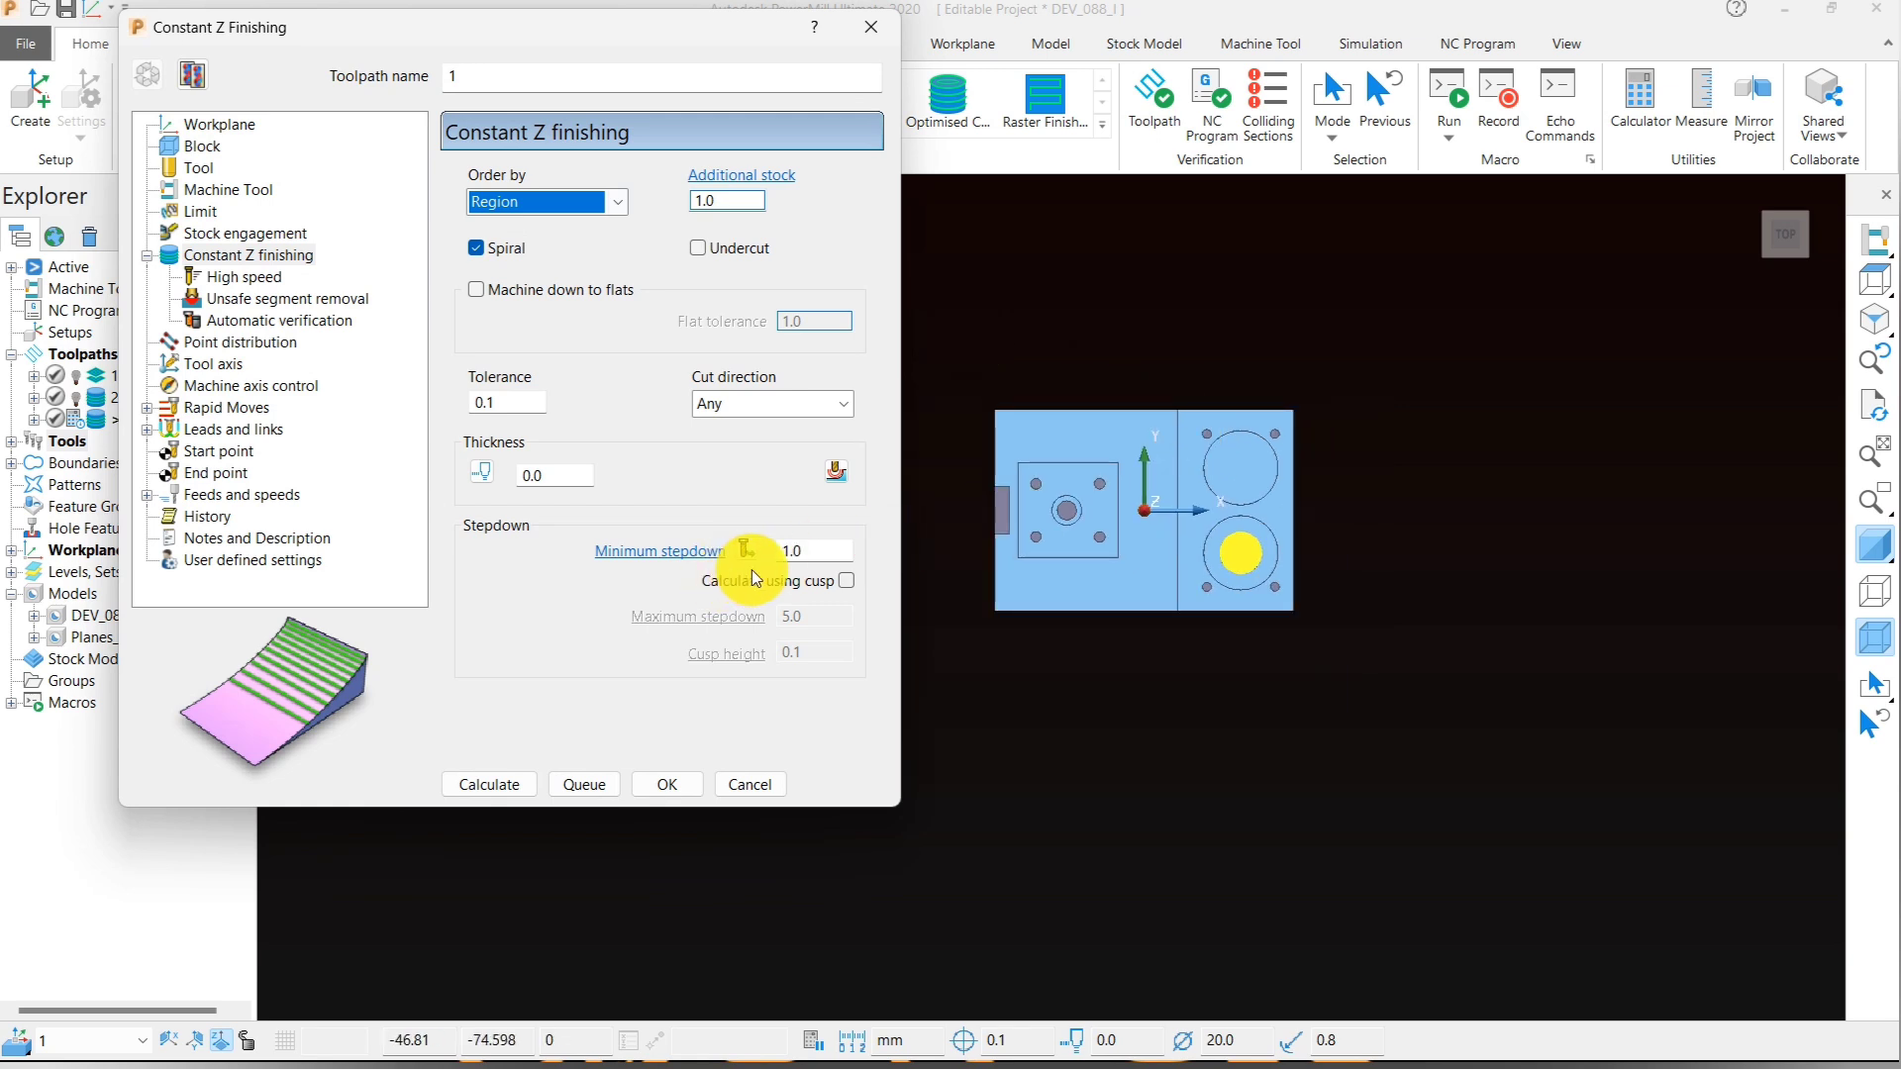
click(547, 788)
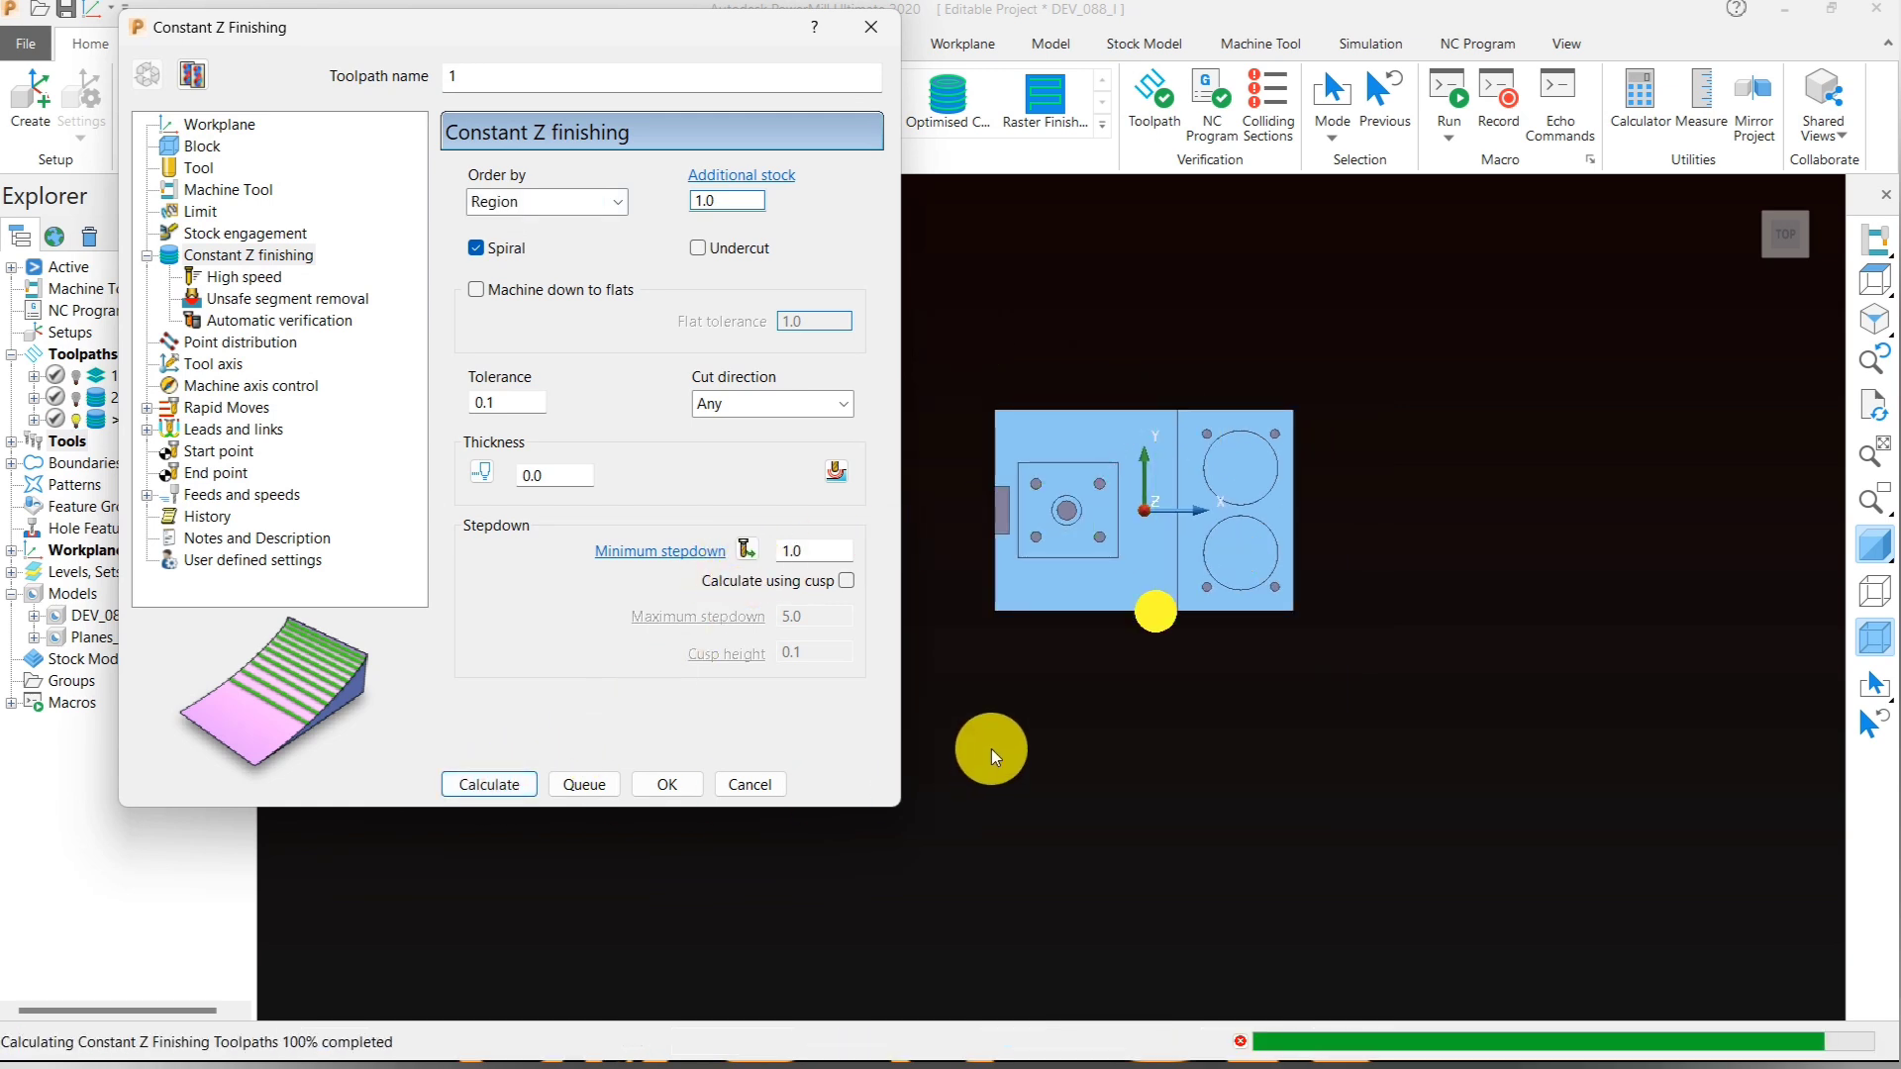
scroll(1204, 586, up, 3)
scroll(1065, 665, up, 2)
scroll(1284, 701, down, 4)
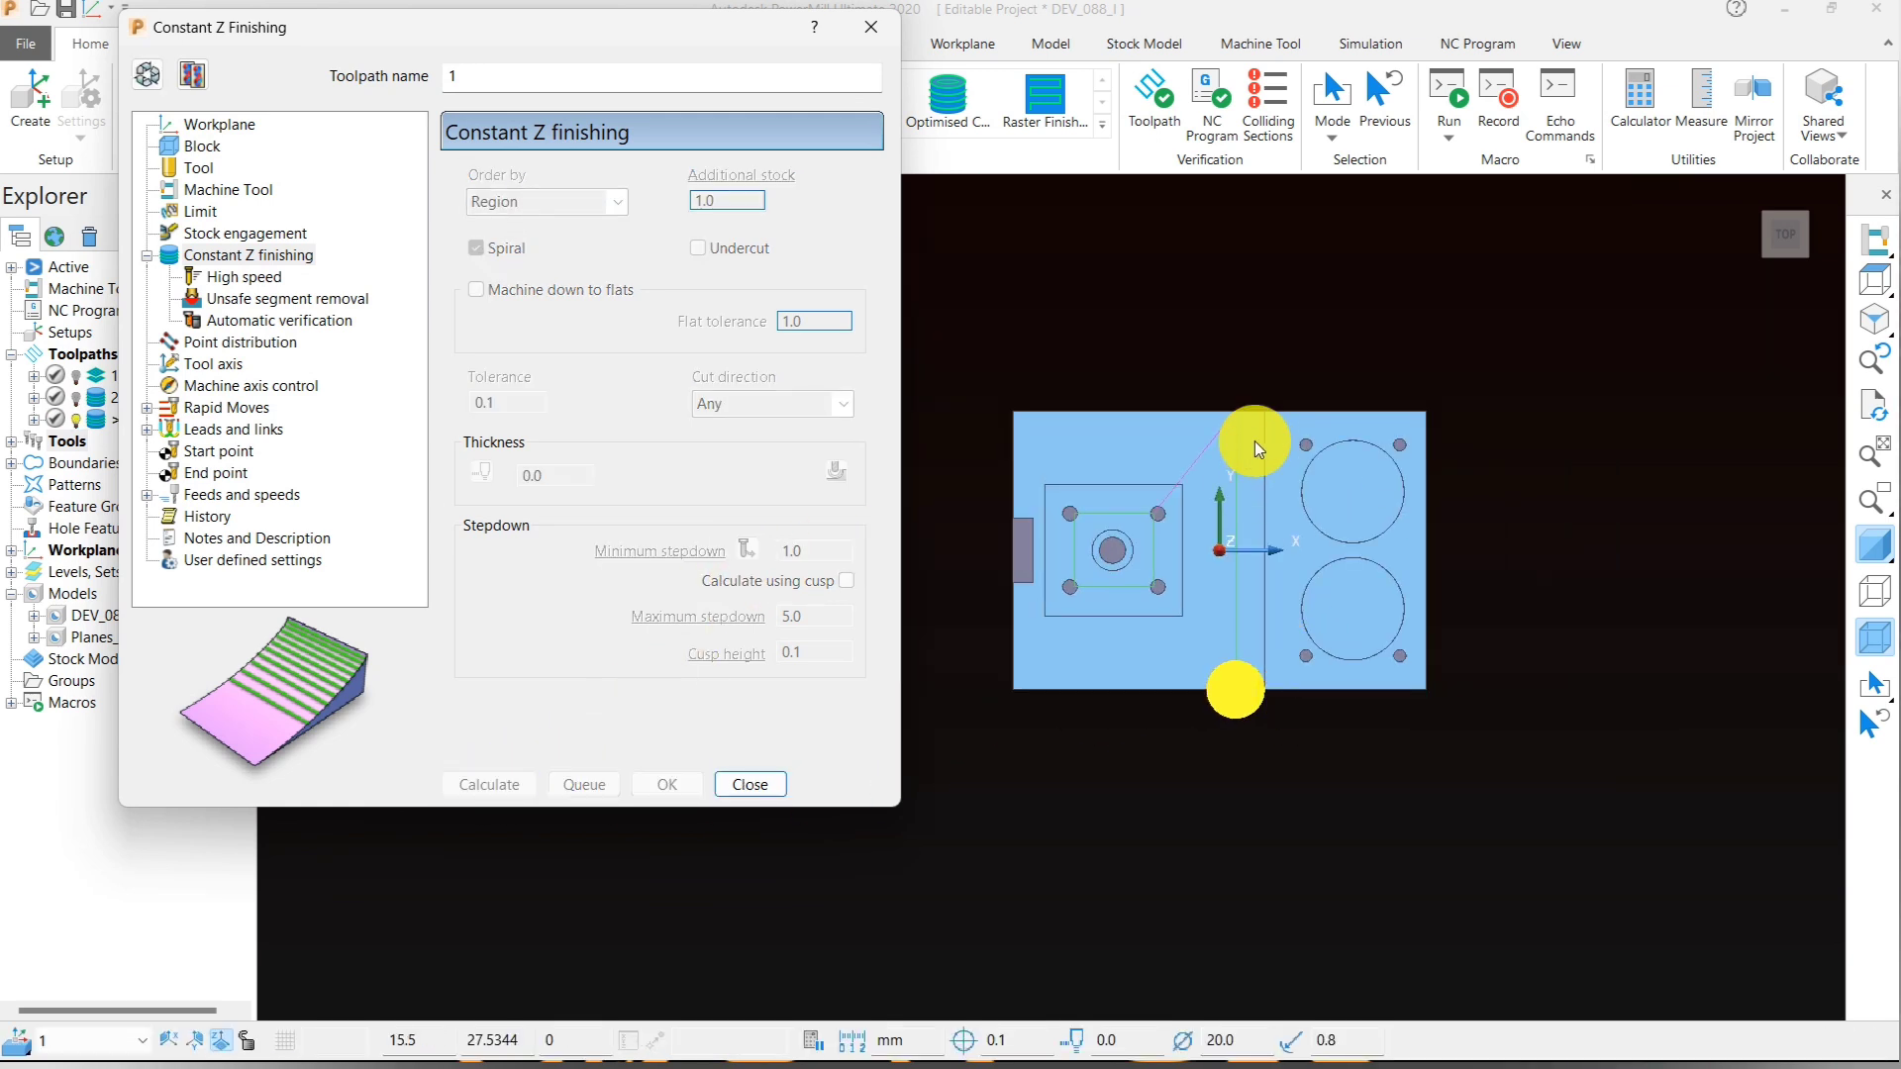
scroll(1248, 420, up, 2)
click(760, 787)
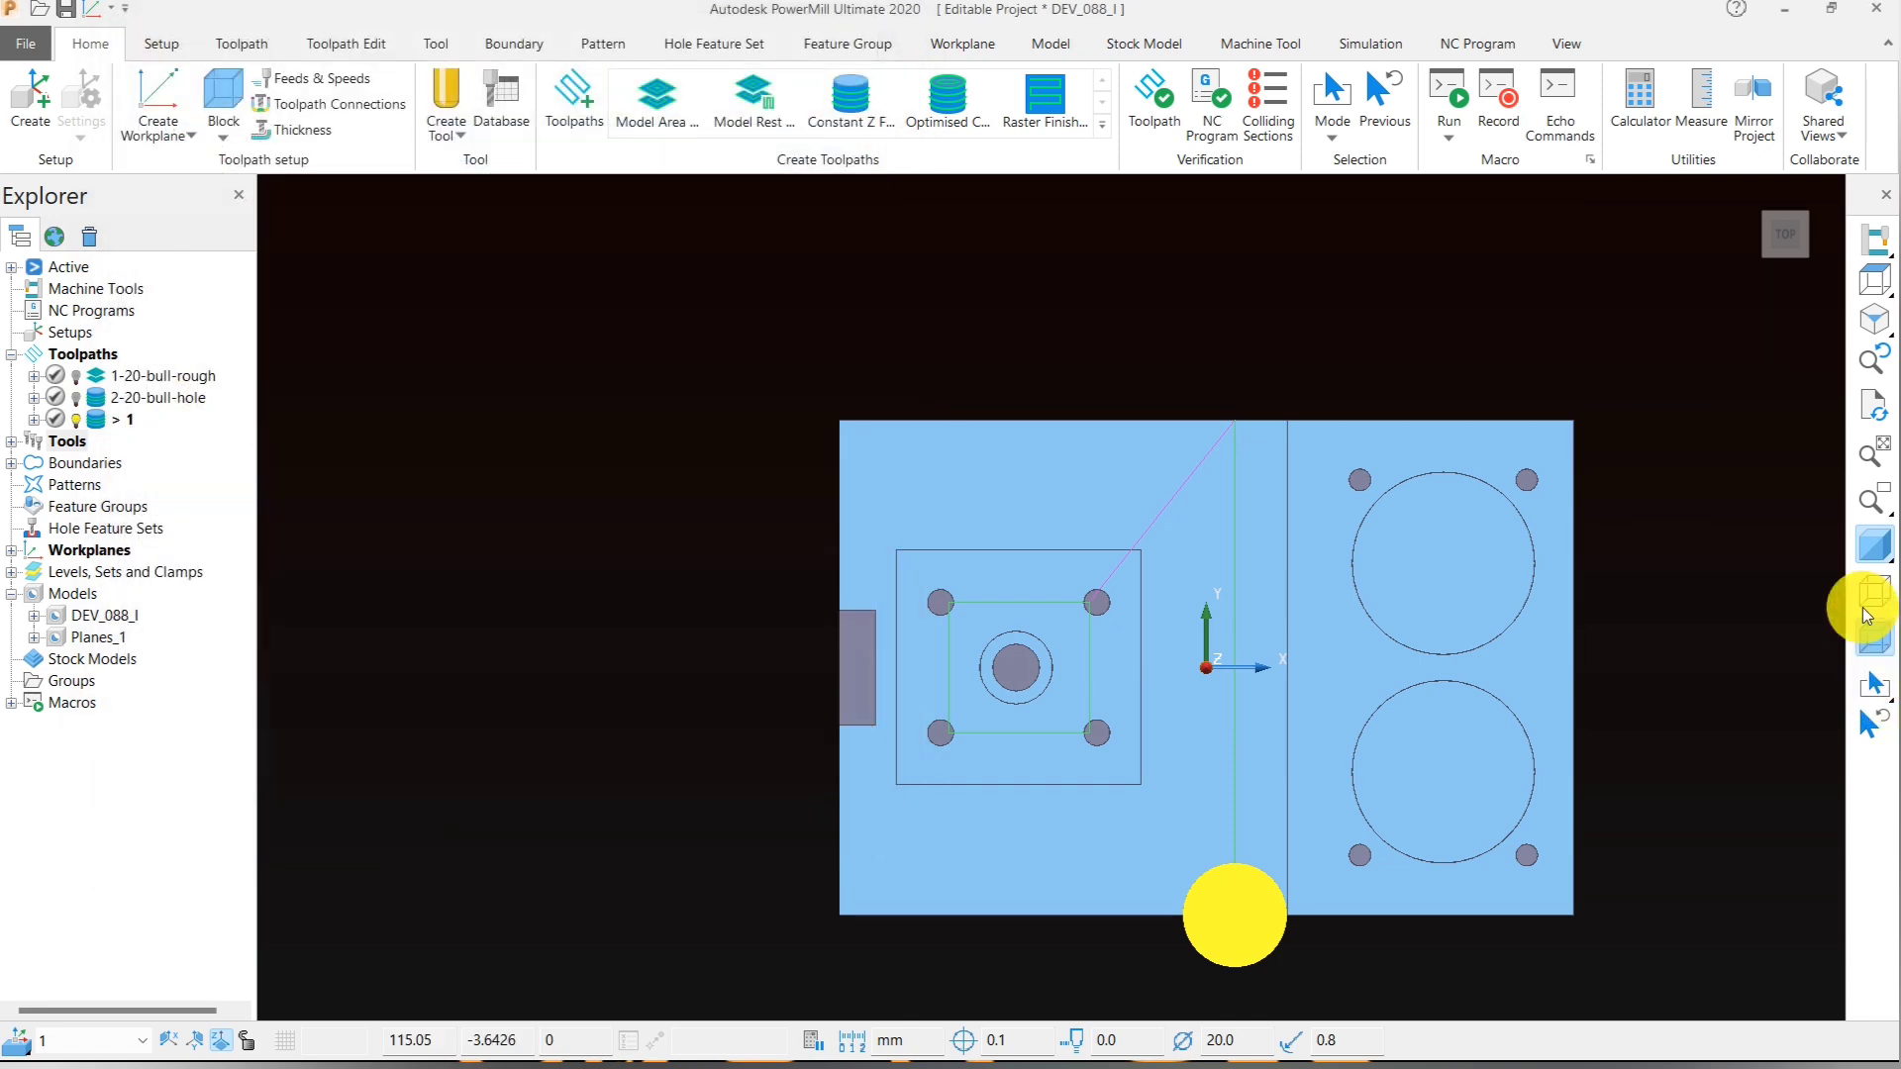
- Delete the toolpath segments inside the square pocket, hiding the model shading while selecting them and restoring it
click(1873, 545)
right_click(1101, 734)
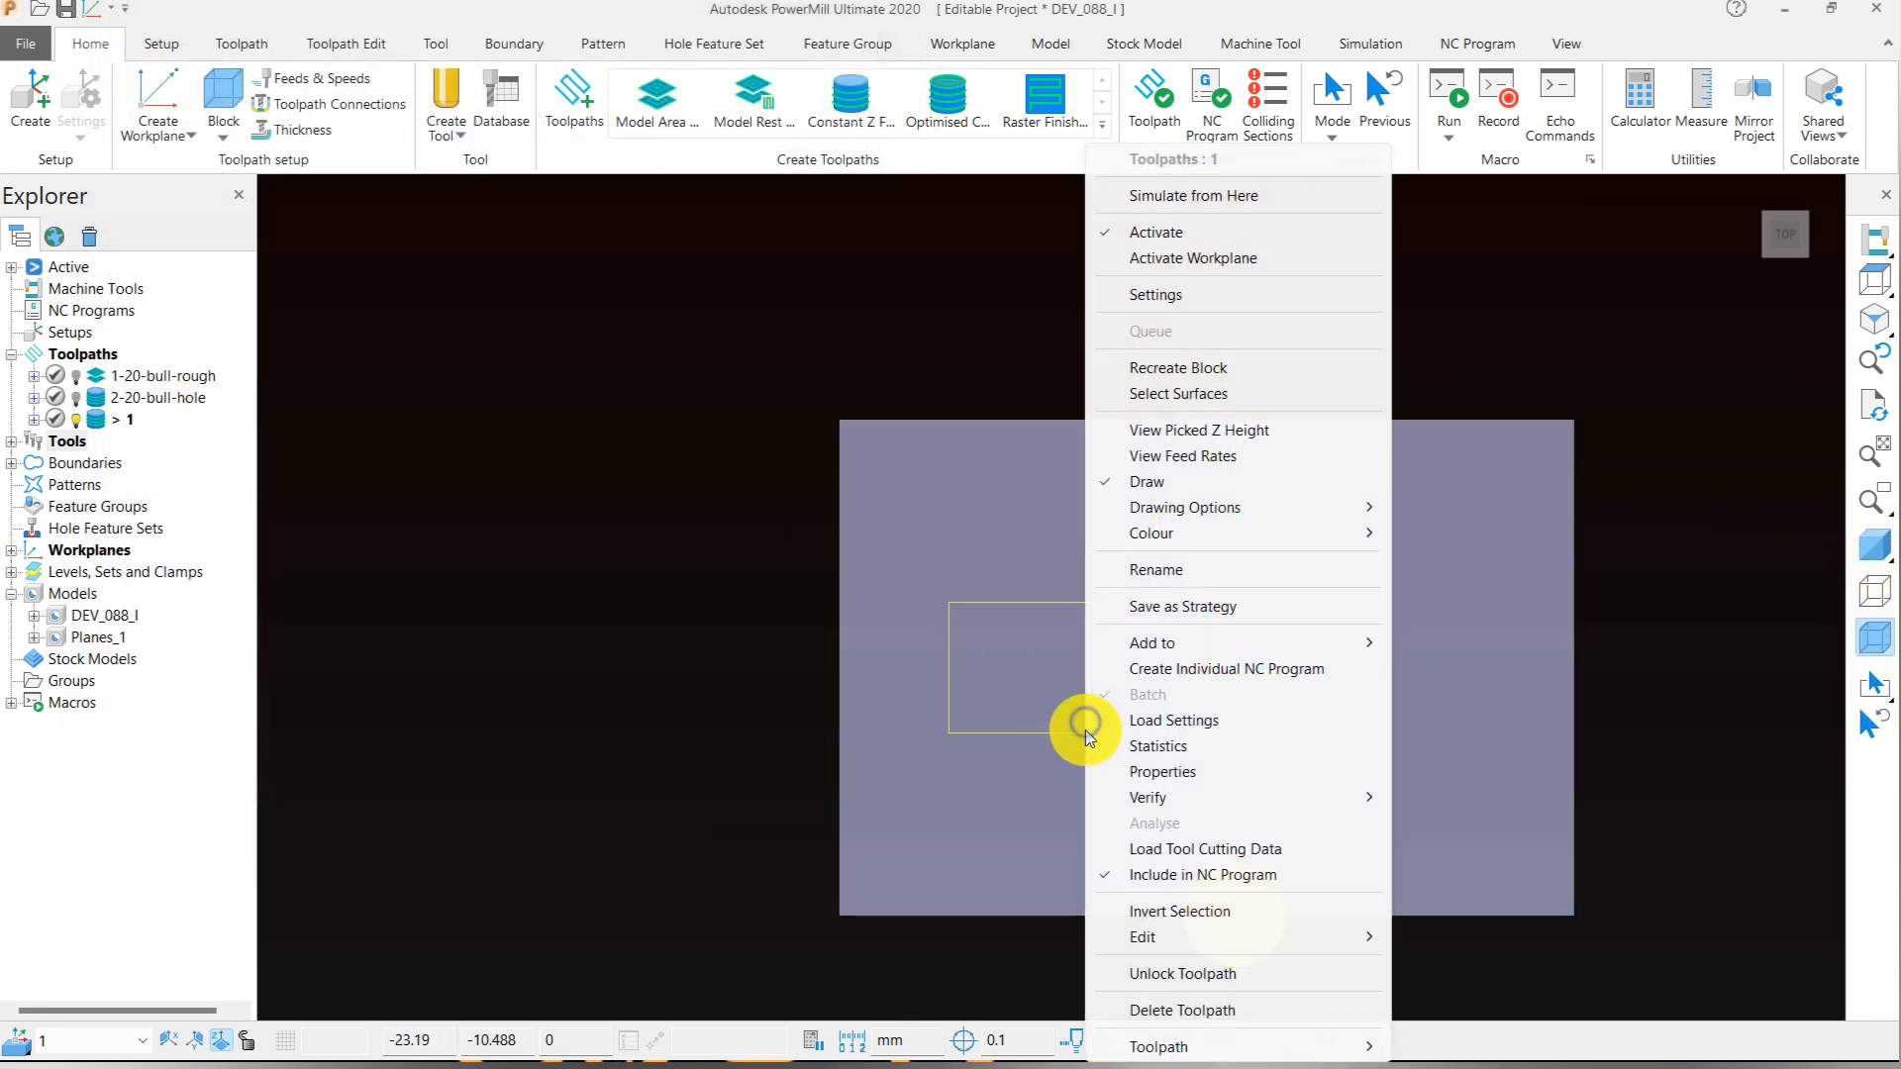
mouse_move(1141, 935)
click(1471, 935)
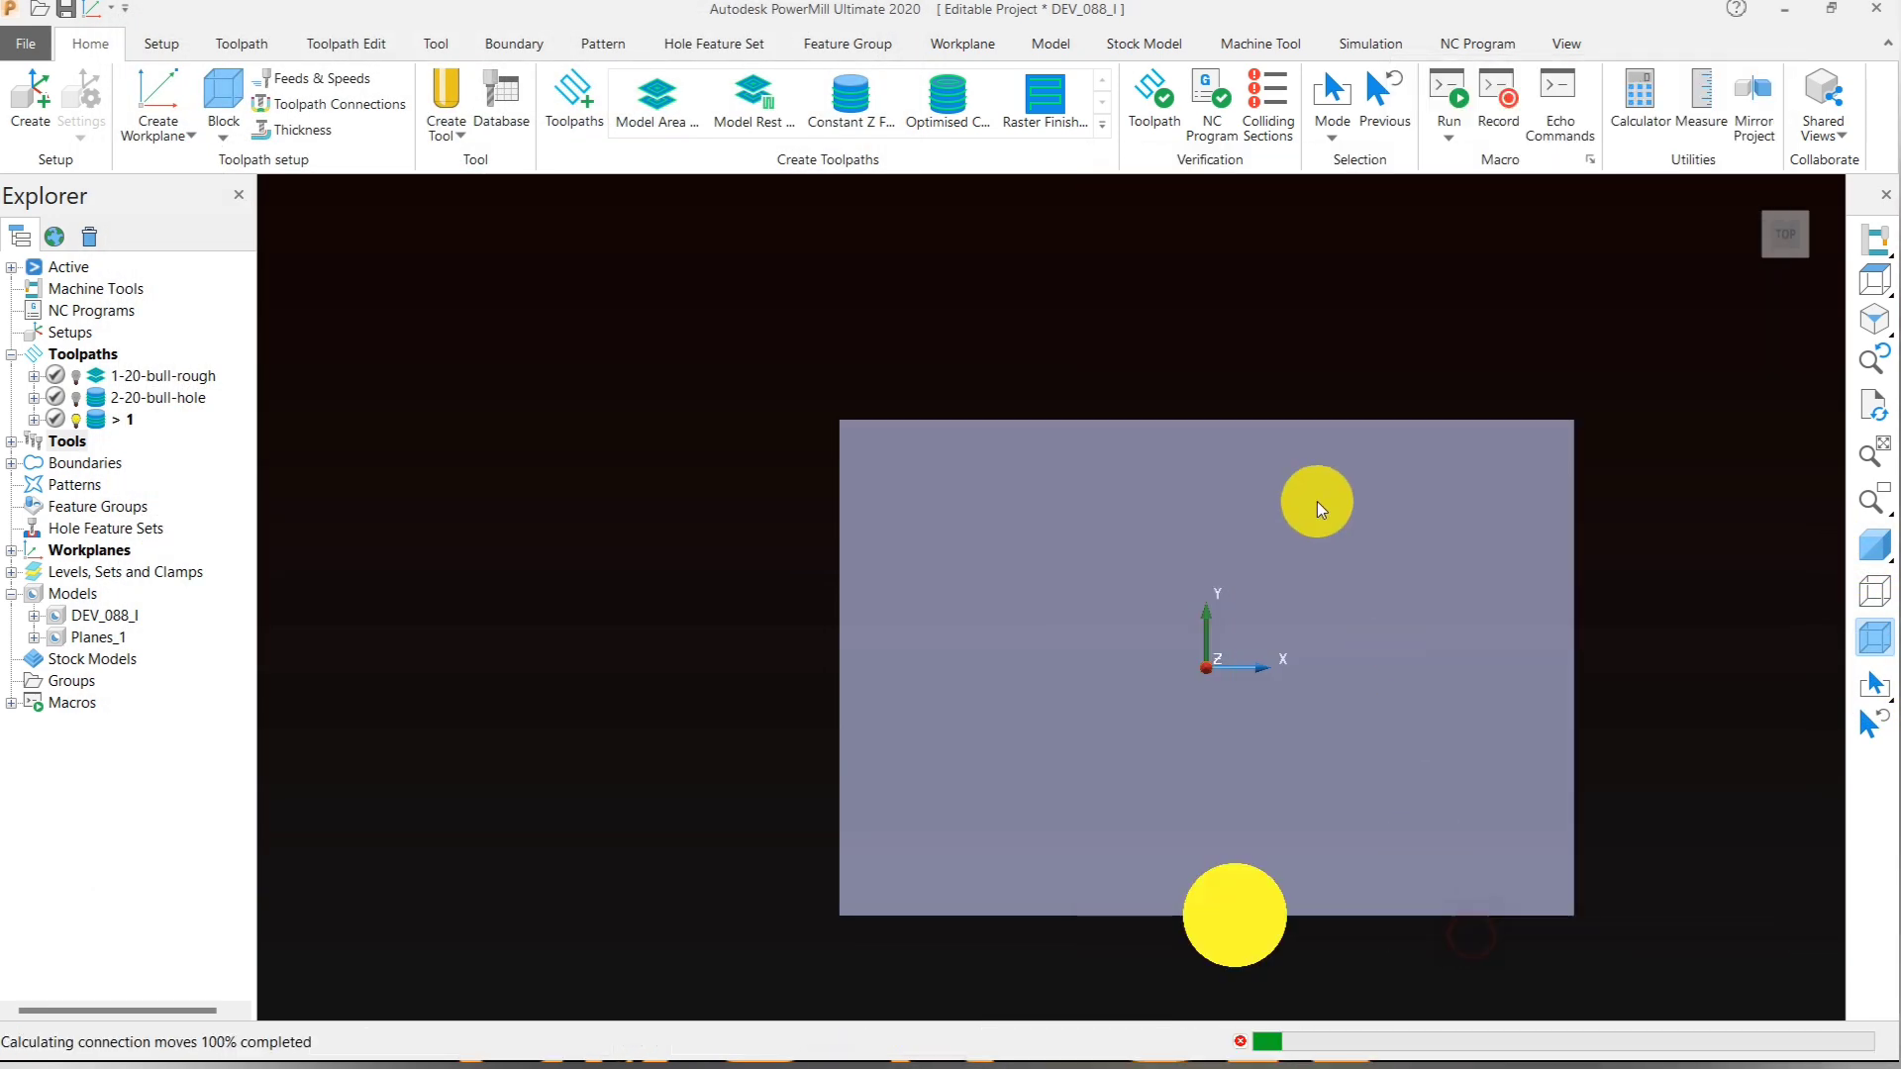
scroll(1240, 408, up, 3)
click(1874, 554)
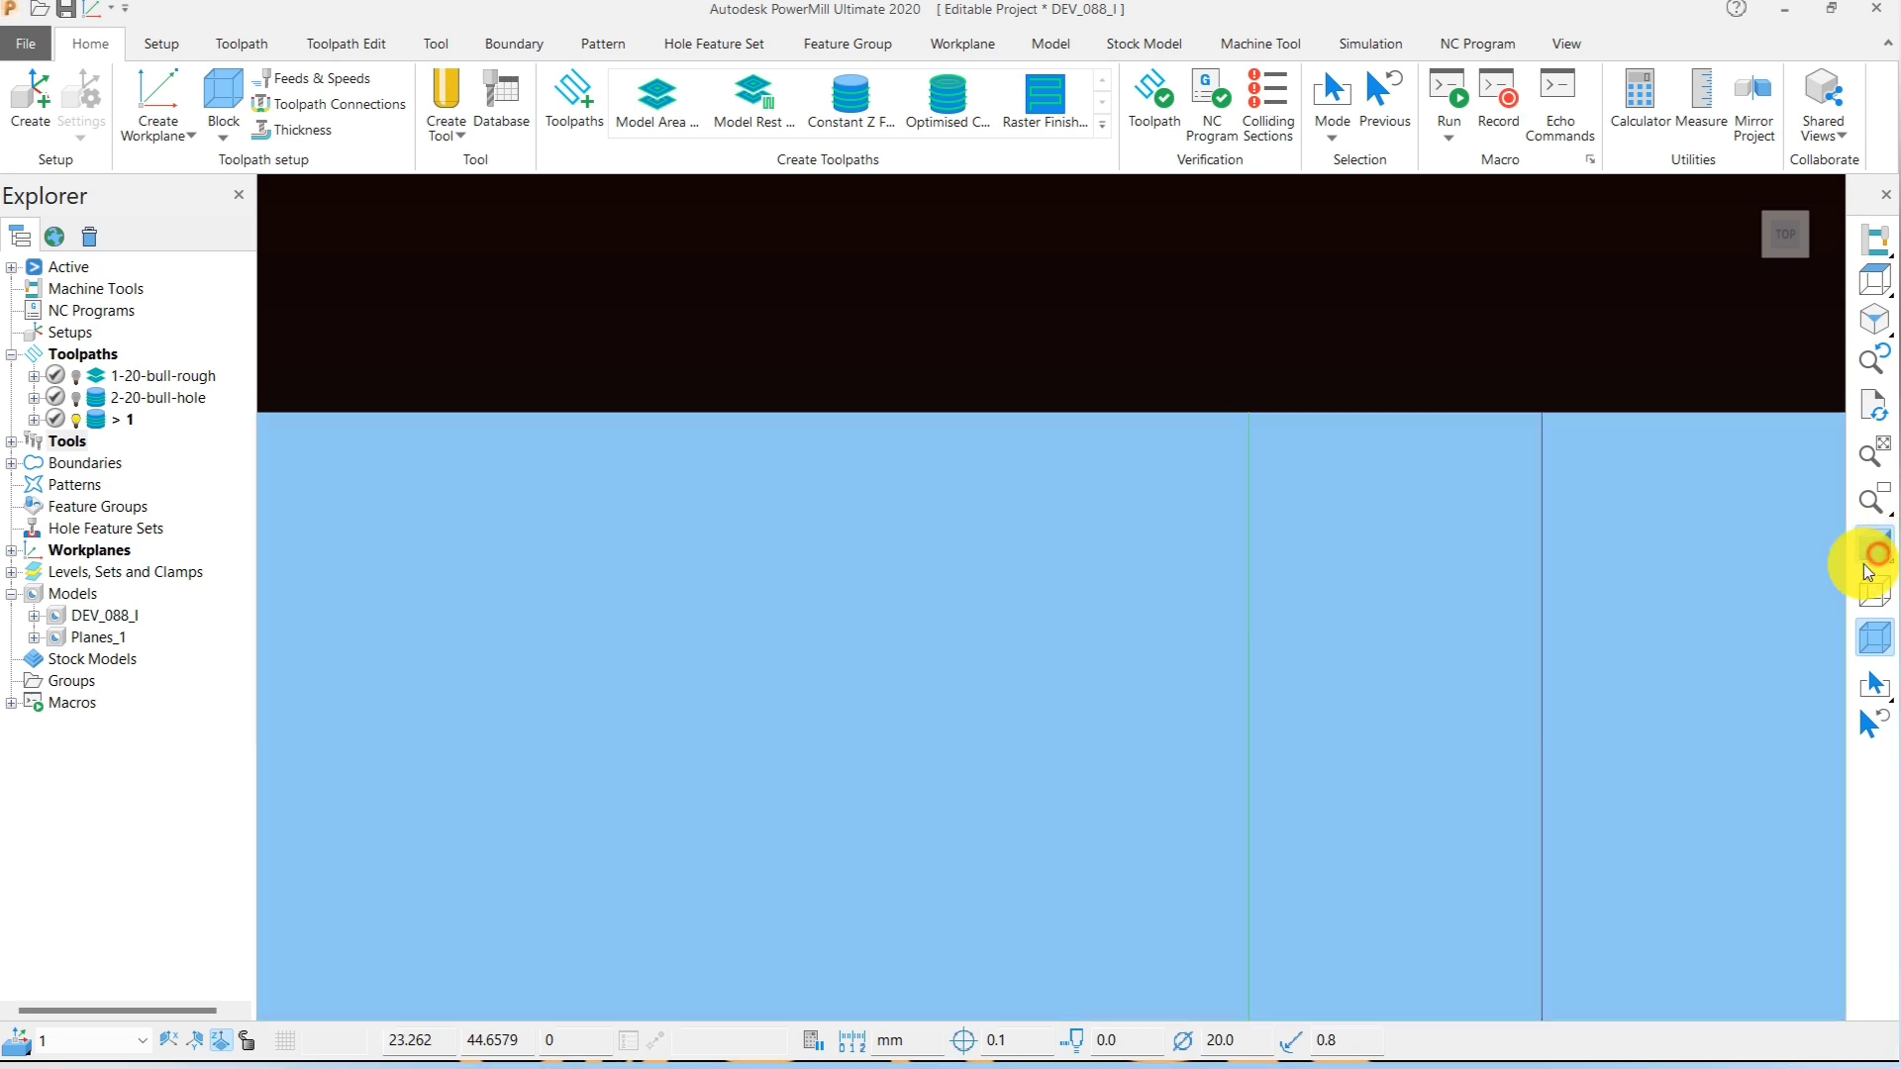
- Examine the remaining step-wall passes from above, at an angle and from the left, checking tool entry at the block edge with shading hidden
scroll(1149, 535, down, 3)
scroll(1144, 443, up, 3)
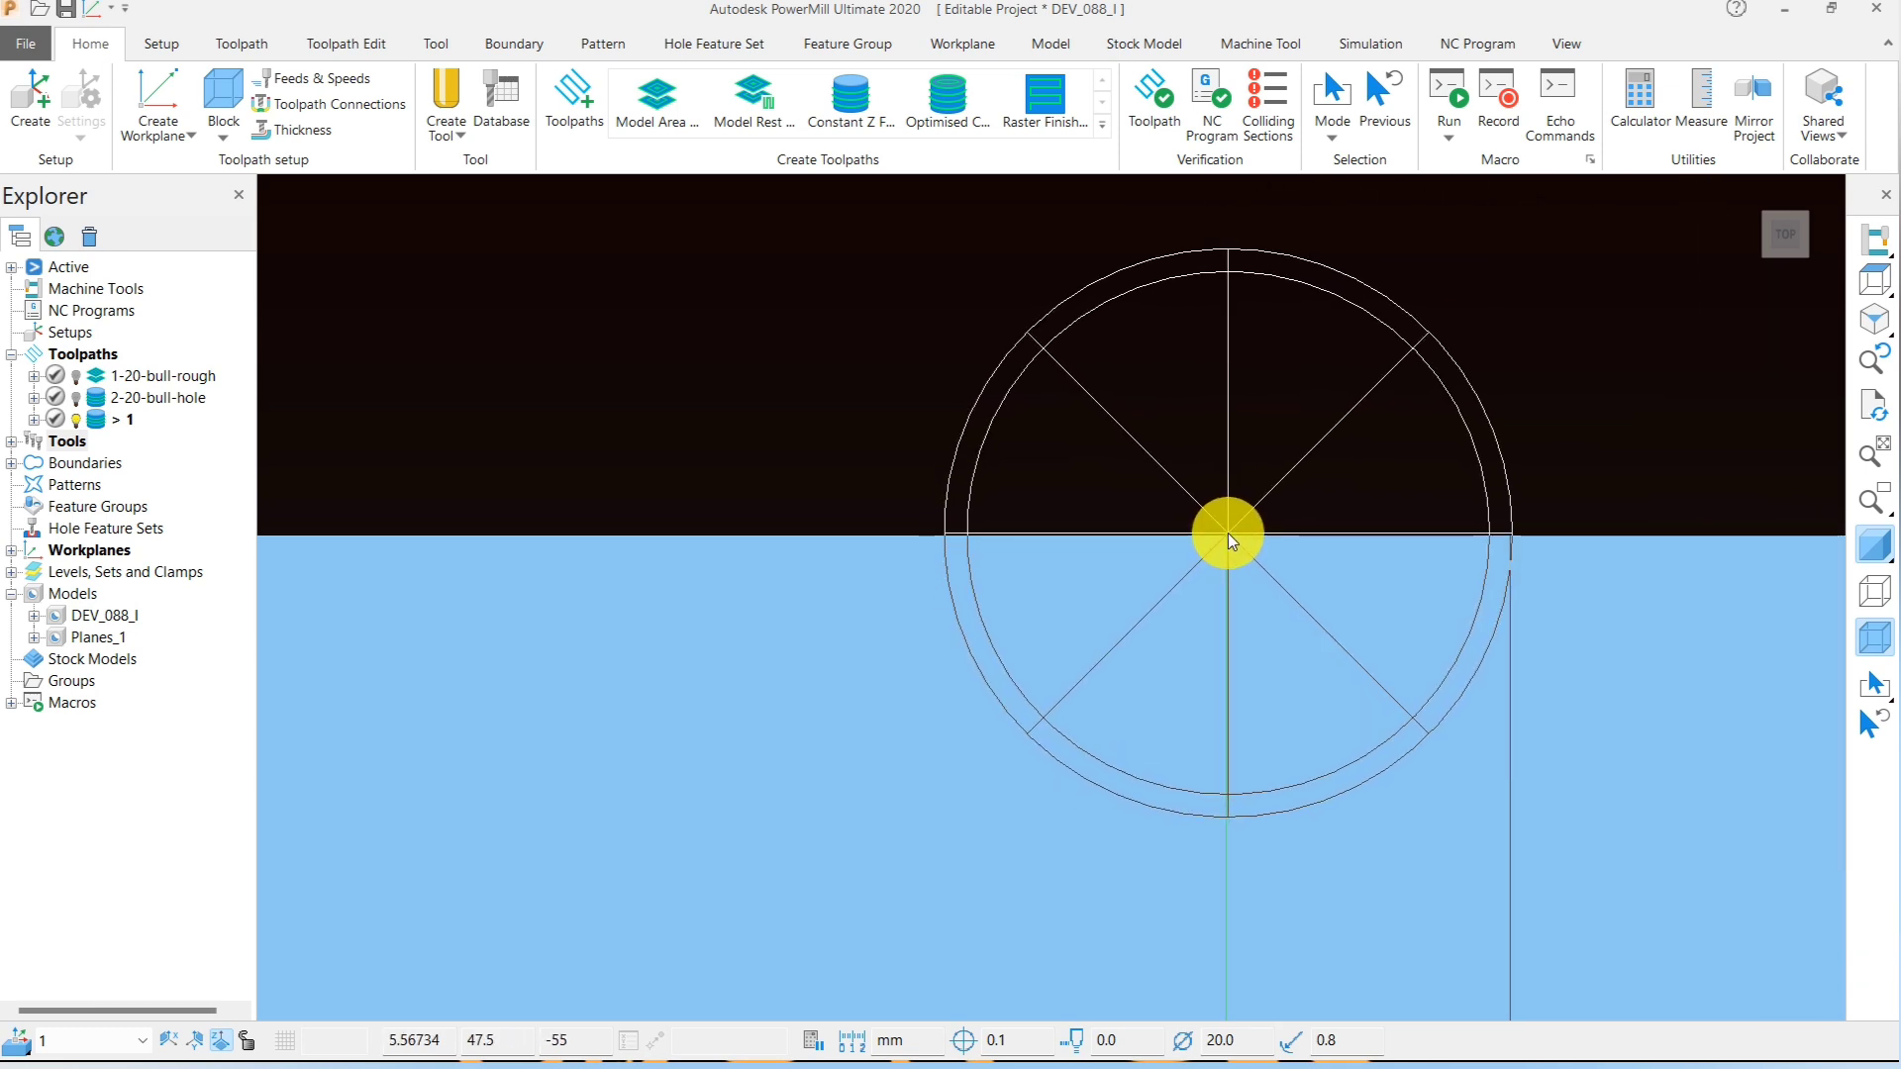
scroll(1258, 535, down, 3)
middle_drag(1267, 537, 1323, 518)
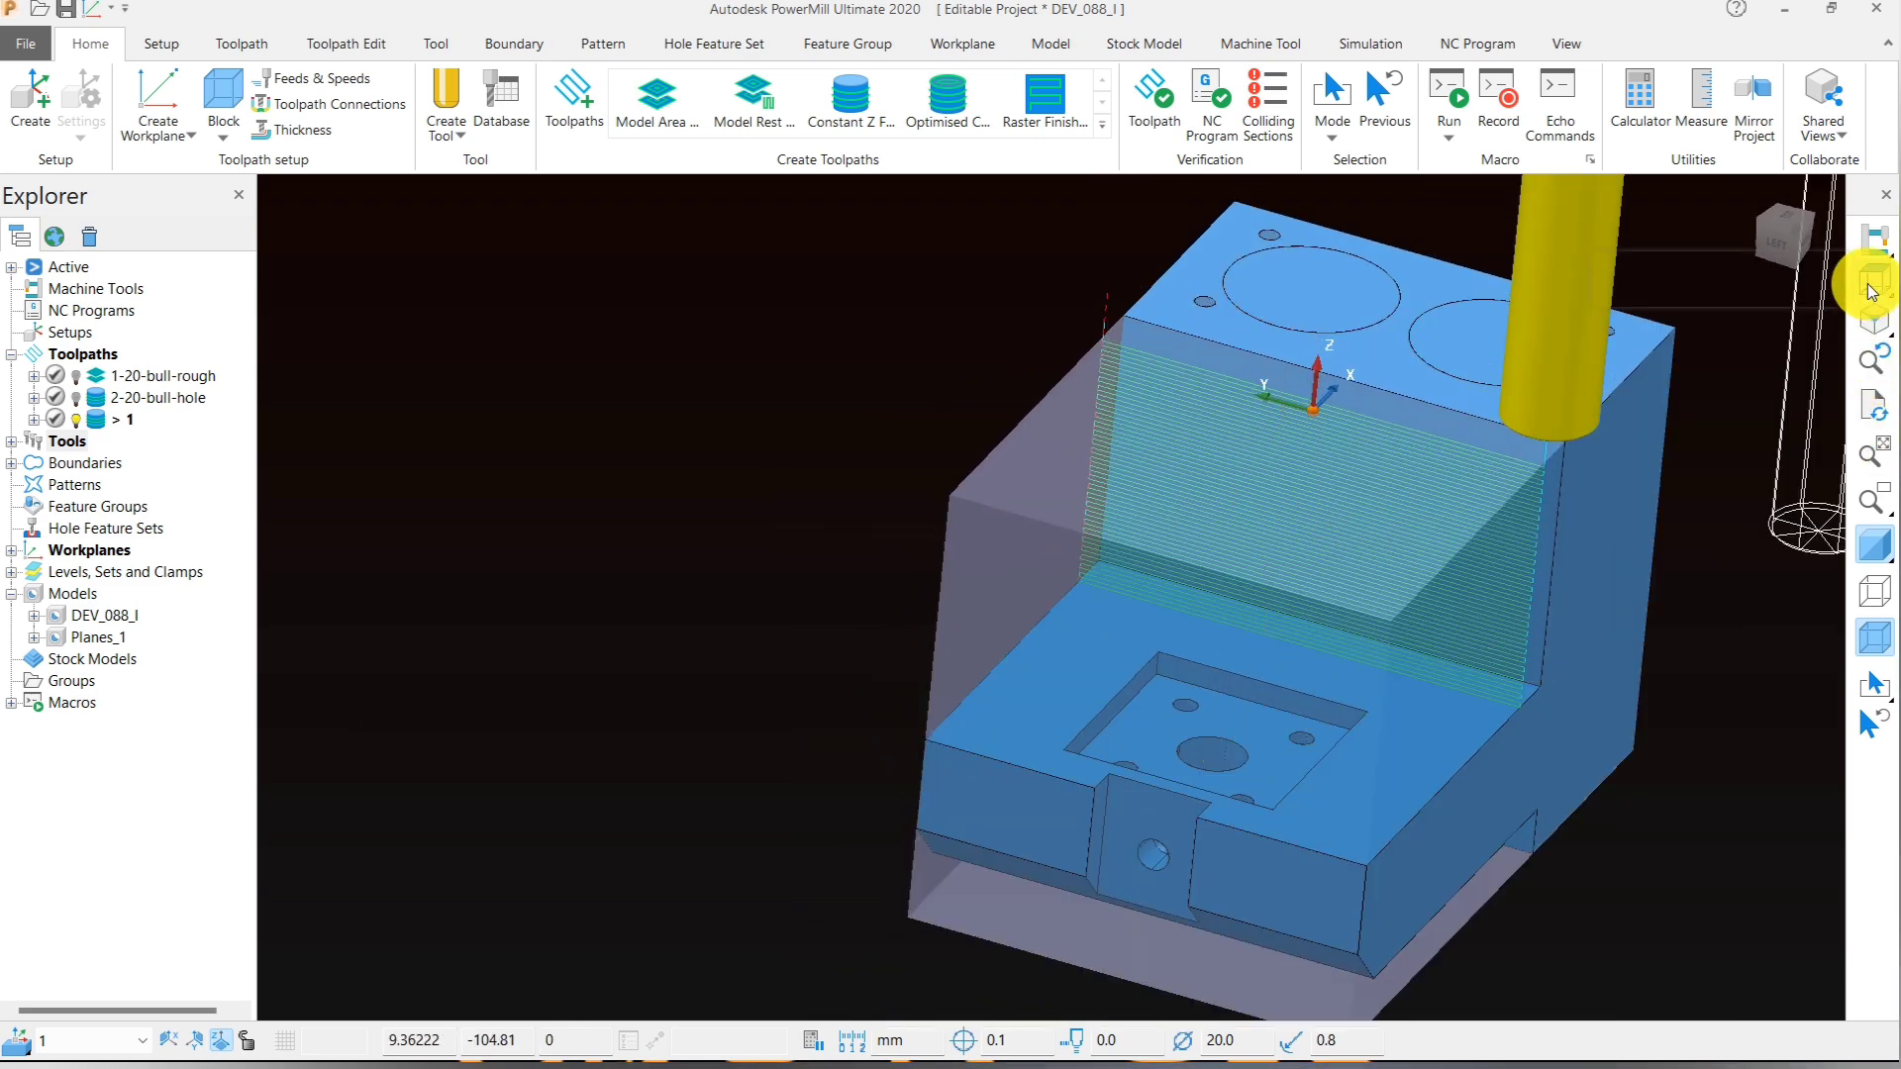
mouse_move(1871, 287)
click(1663, 284)
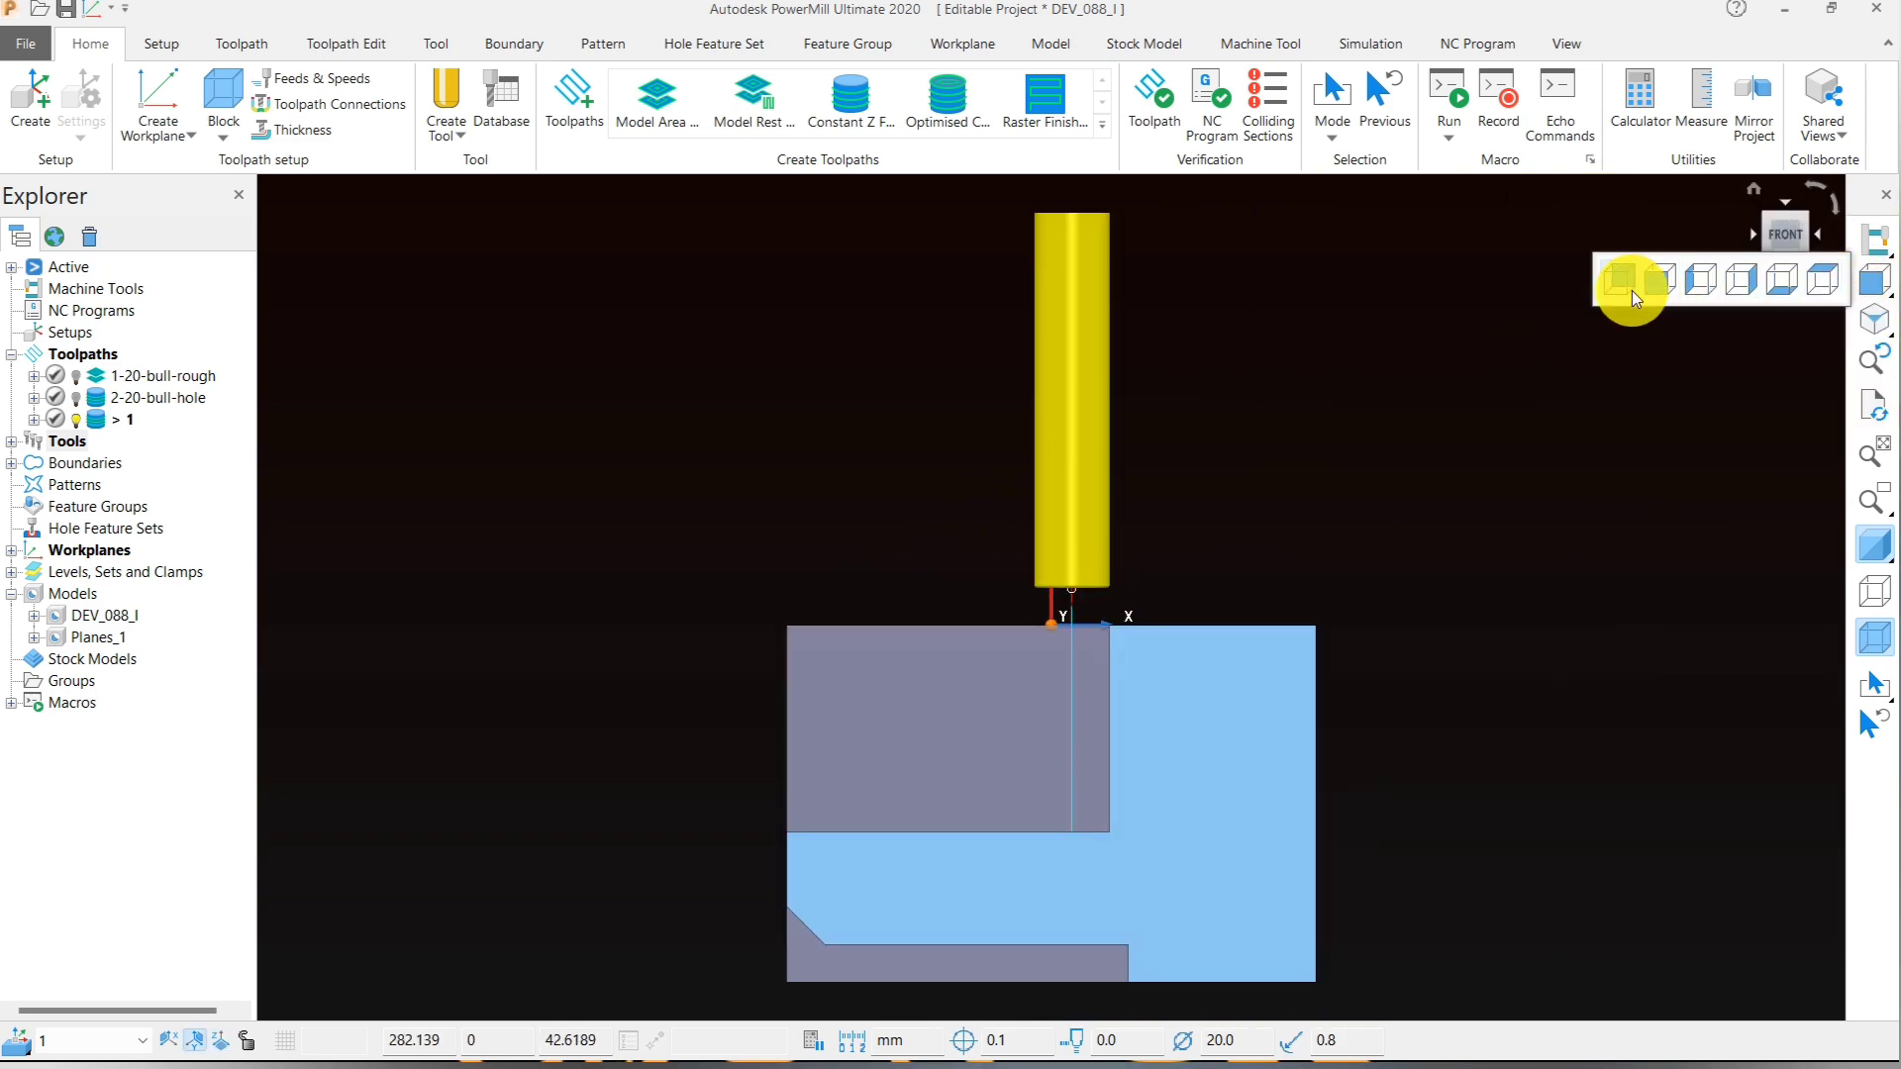
click(1695, 279)
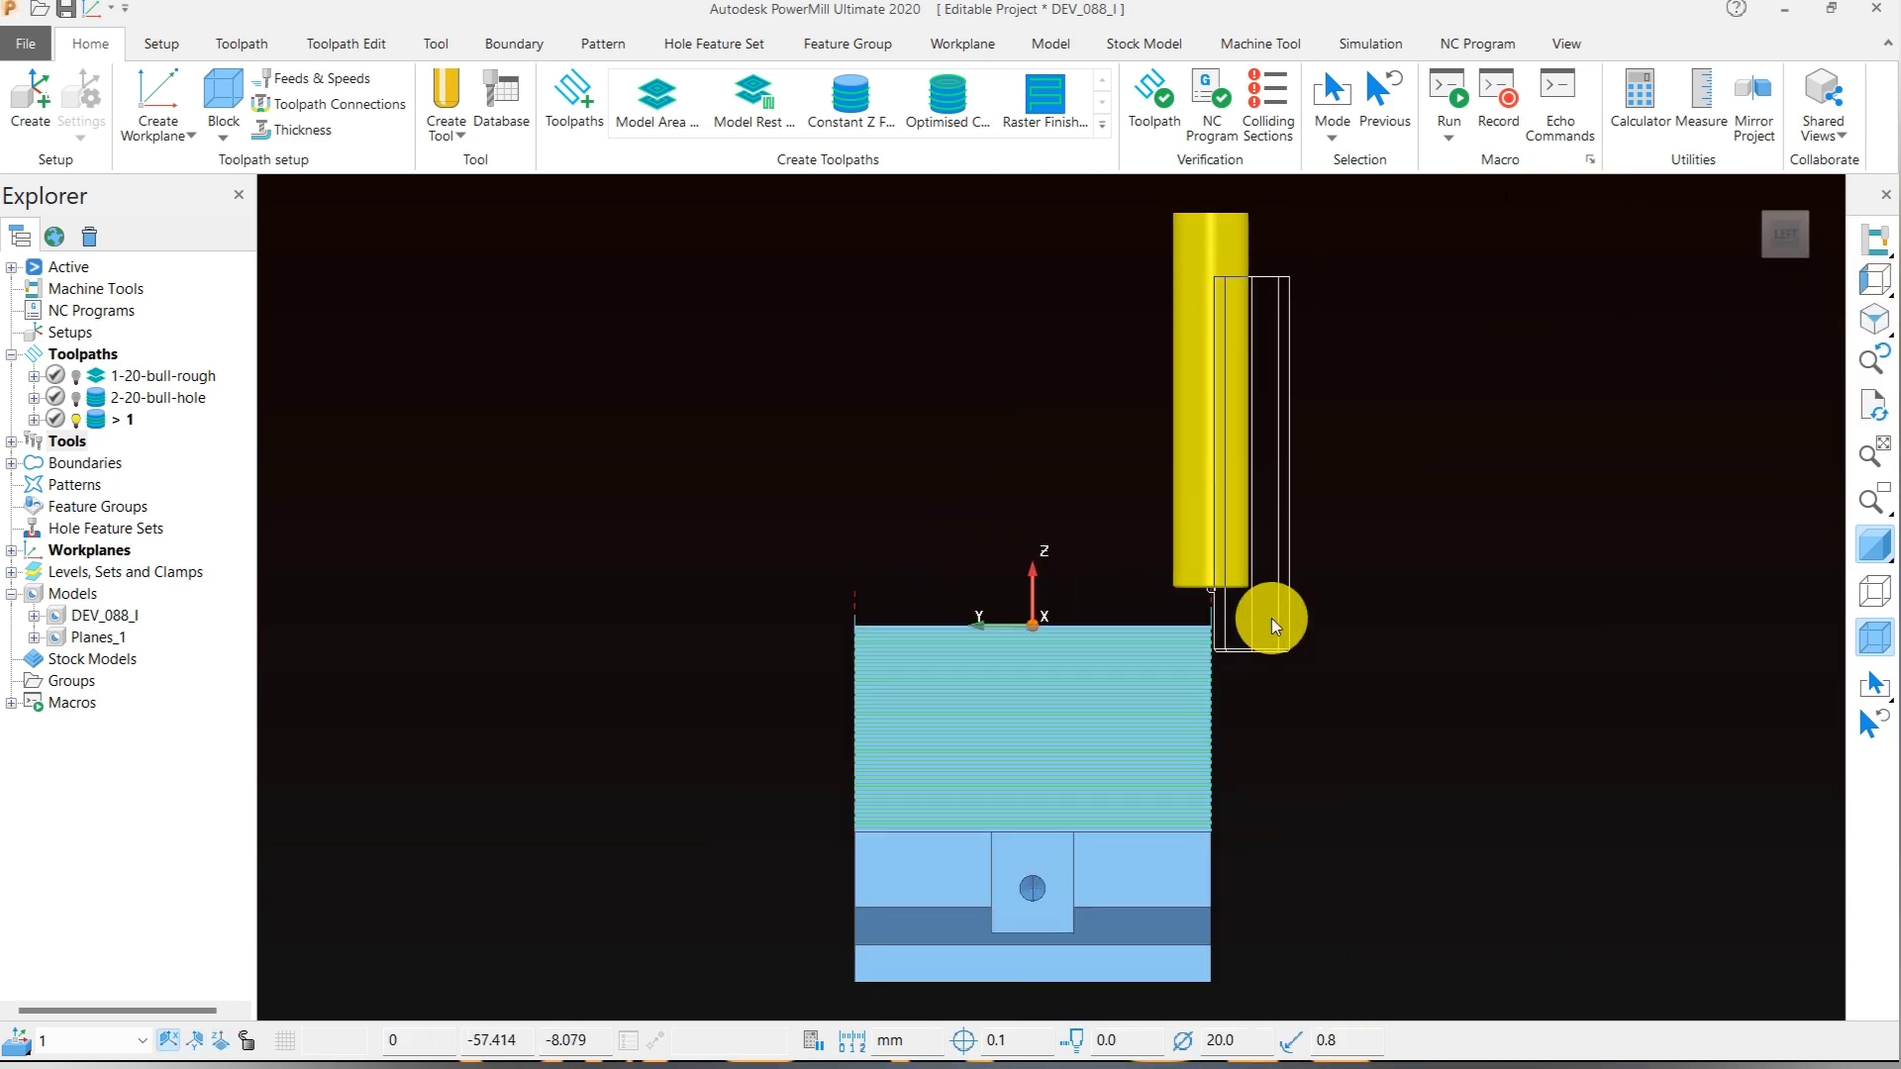
scroll(1215, 594, up, 5)
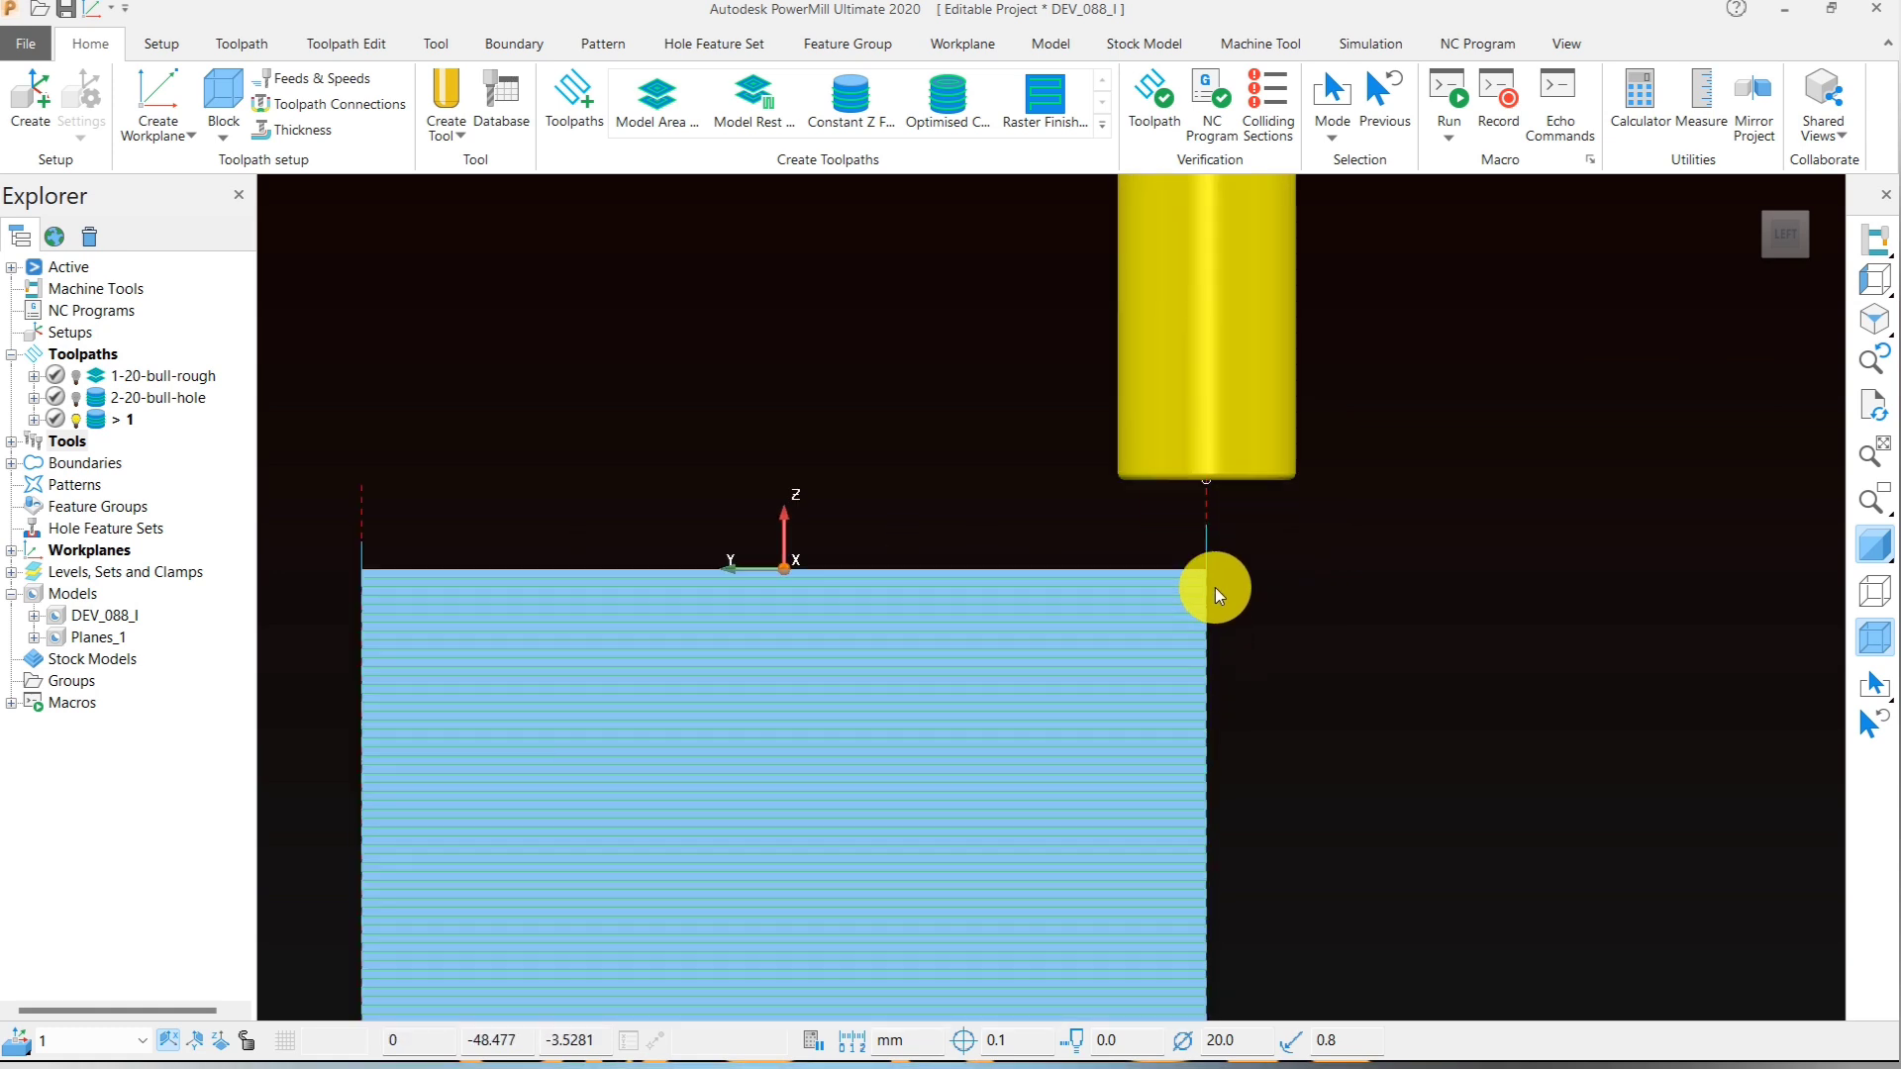
click(1872, 547)
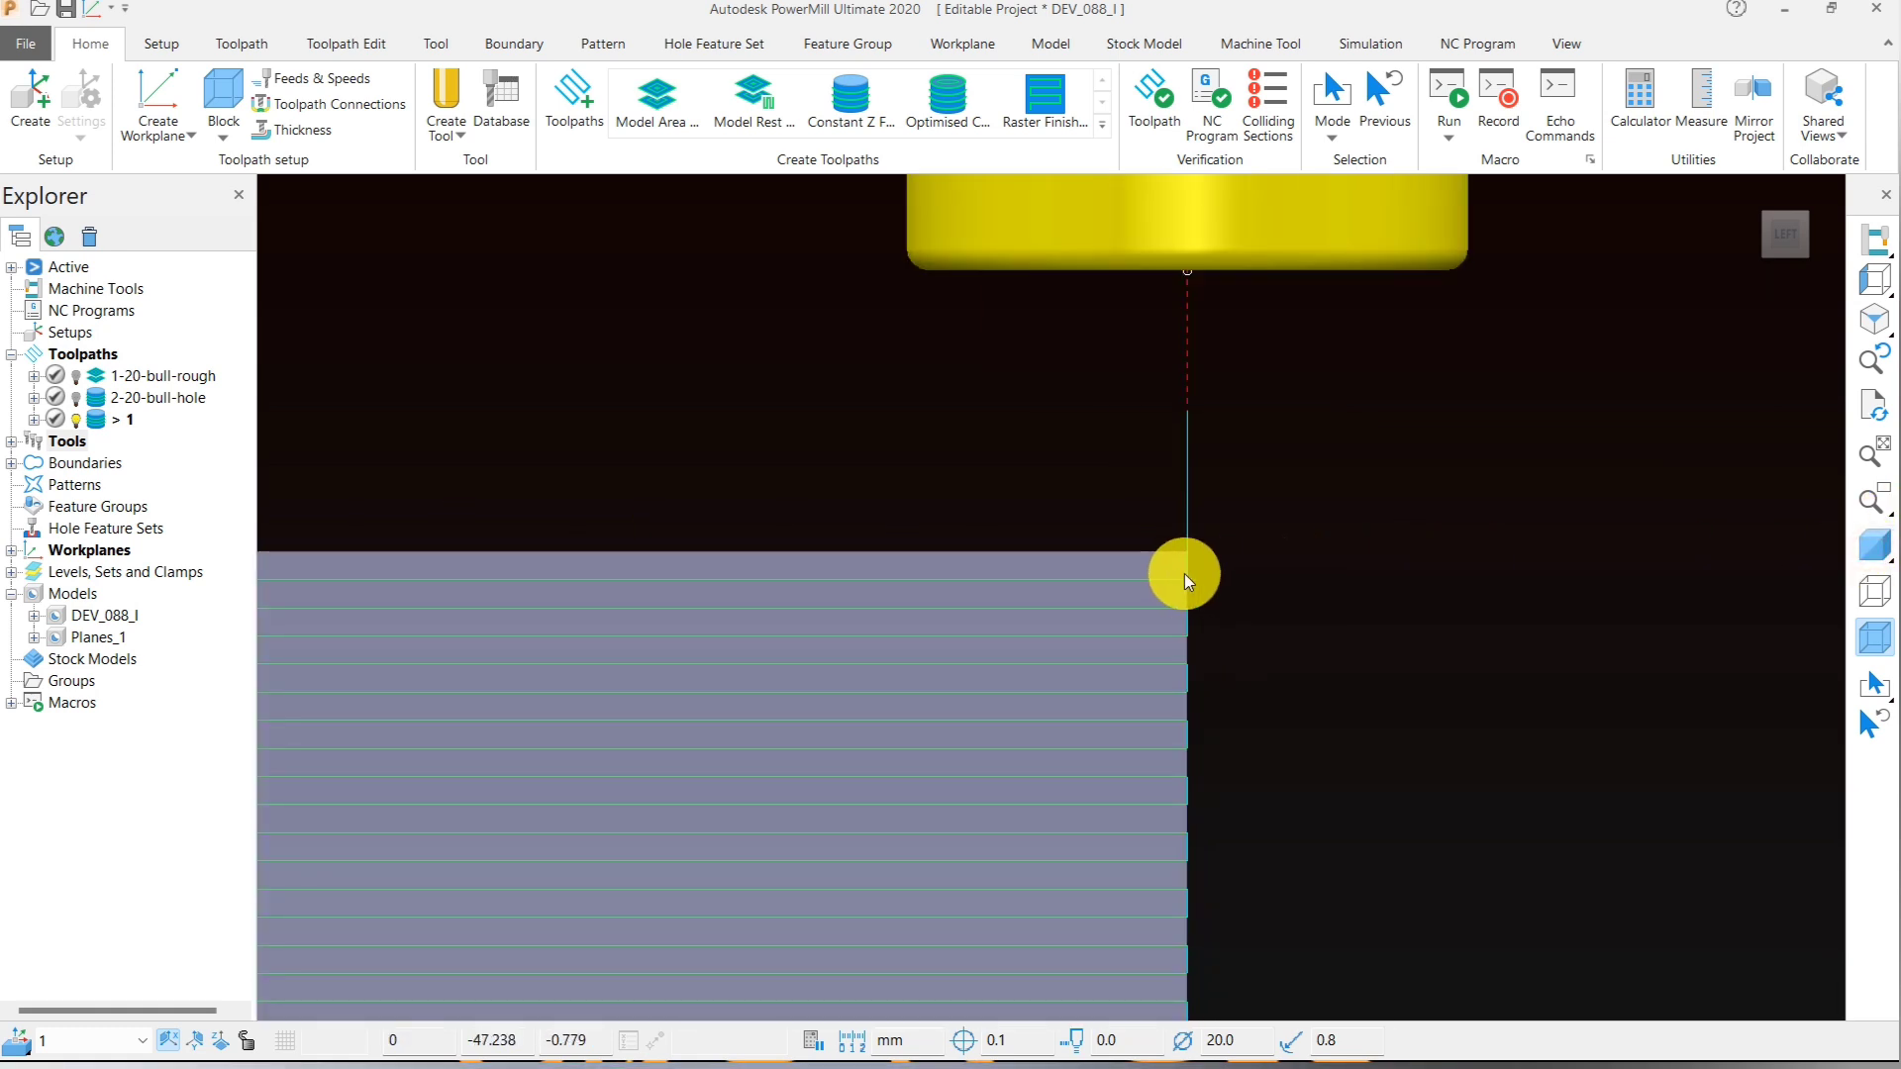
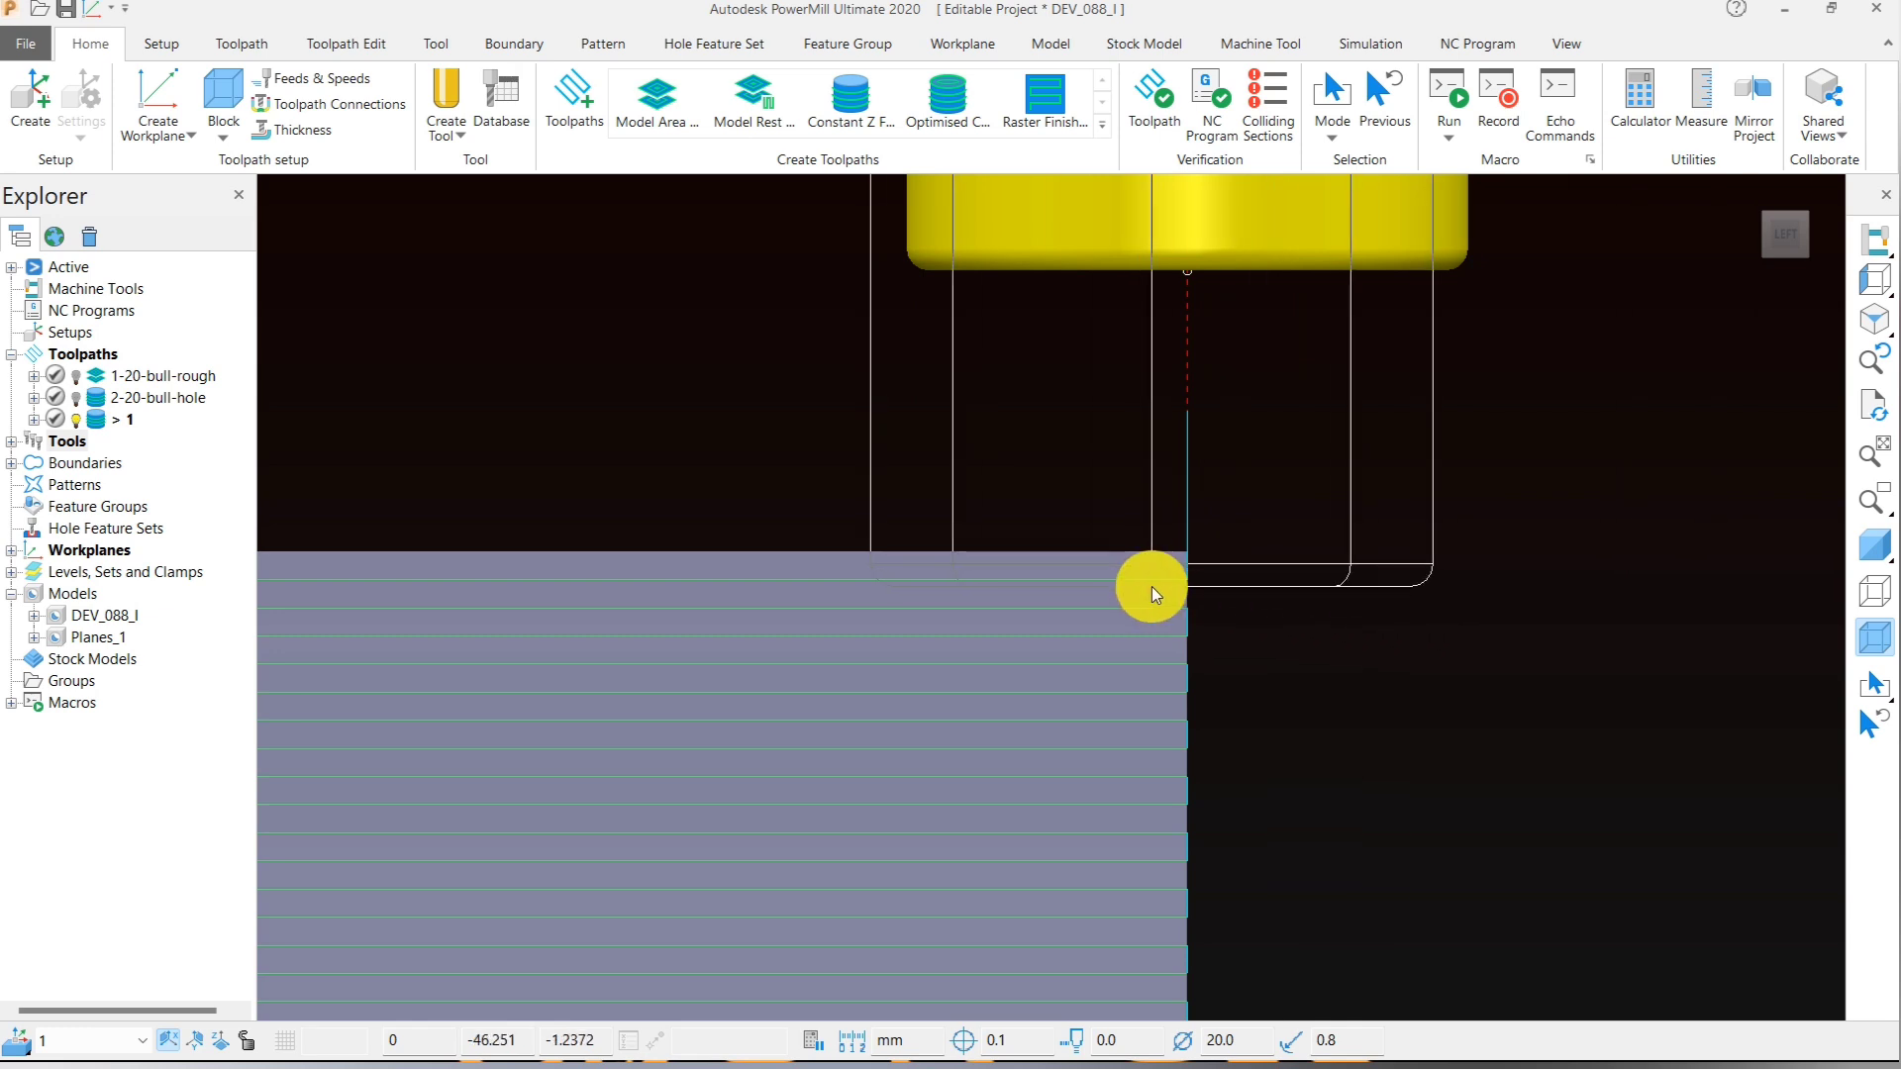
- Set the first-choice lead-in of toolpath 1 to an extended move 20 mm long and apply the lead-ins
click(219, 44)
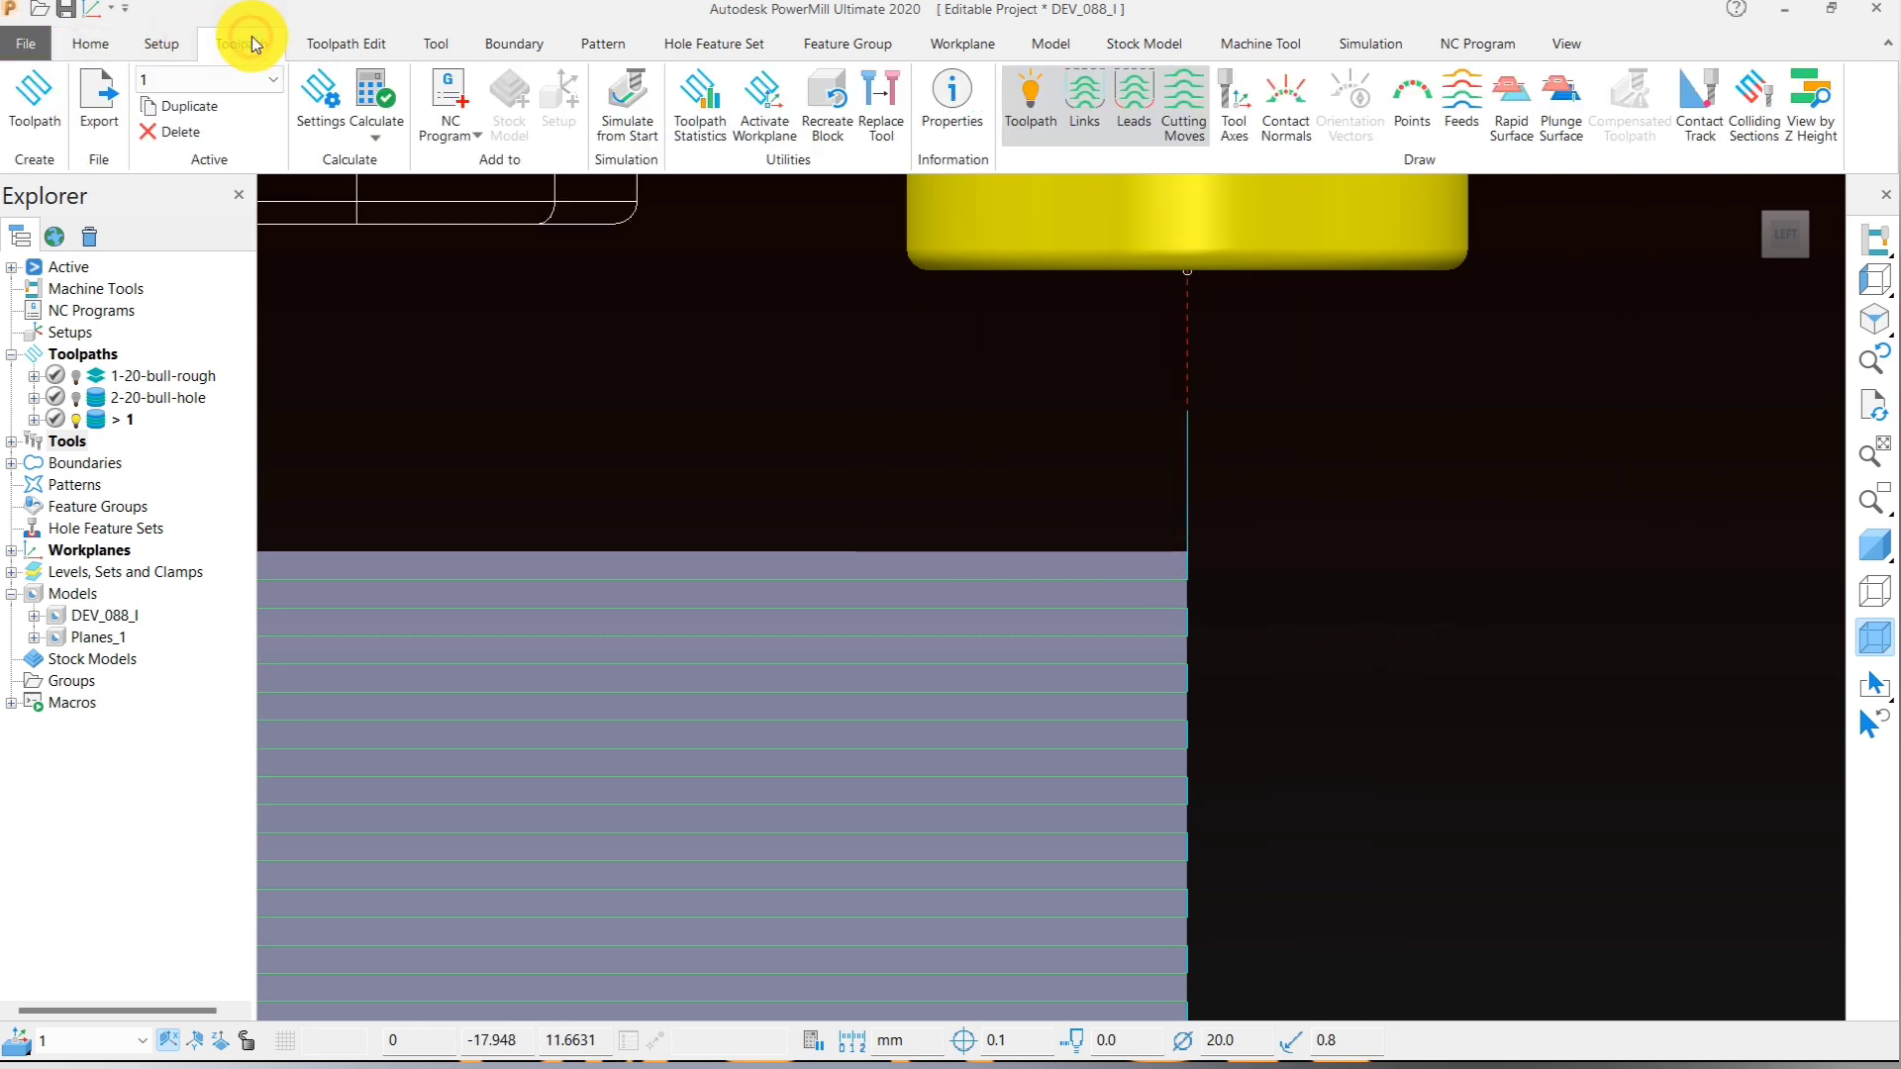
click(91, 44)
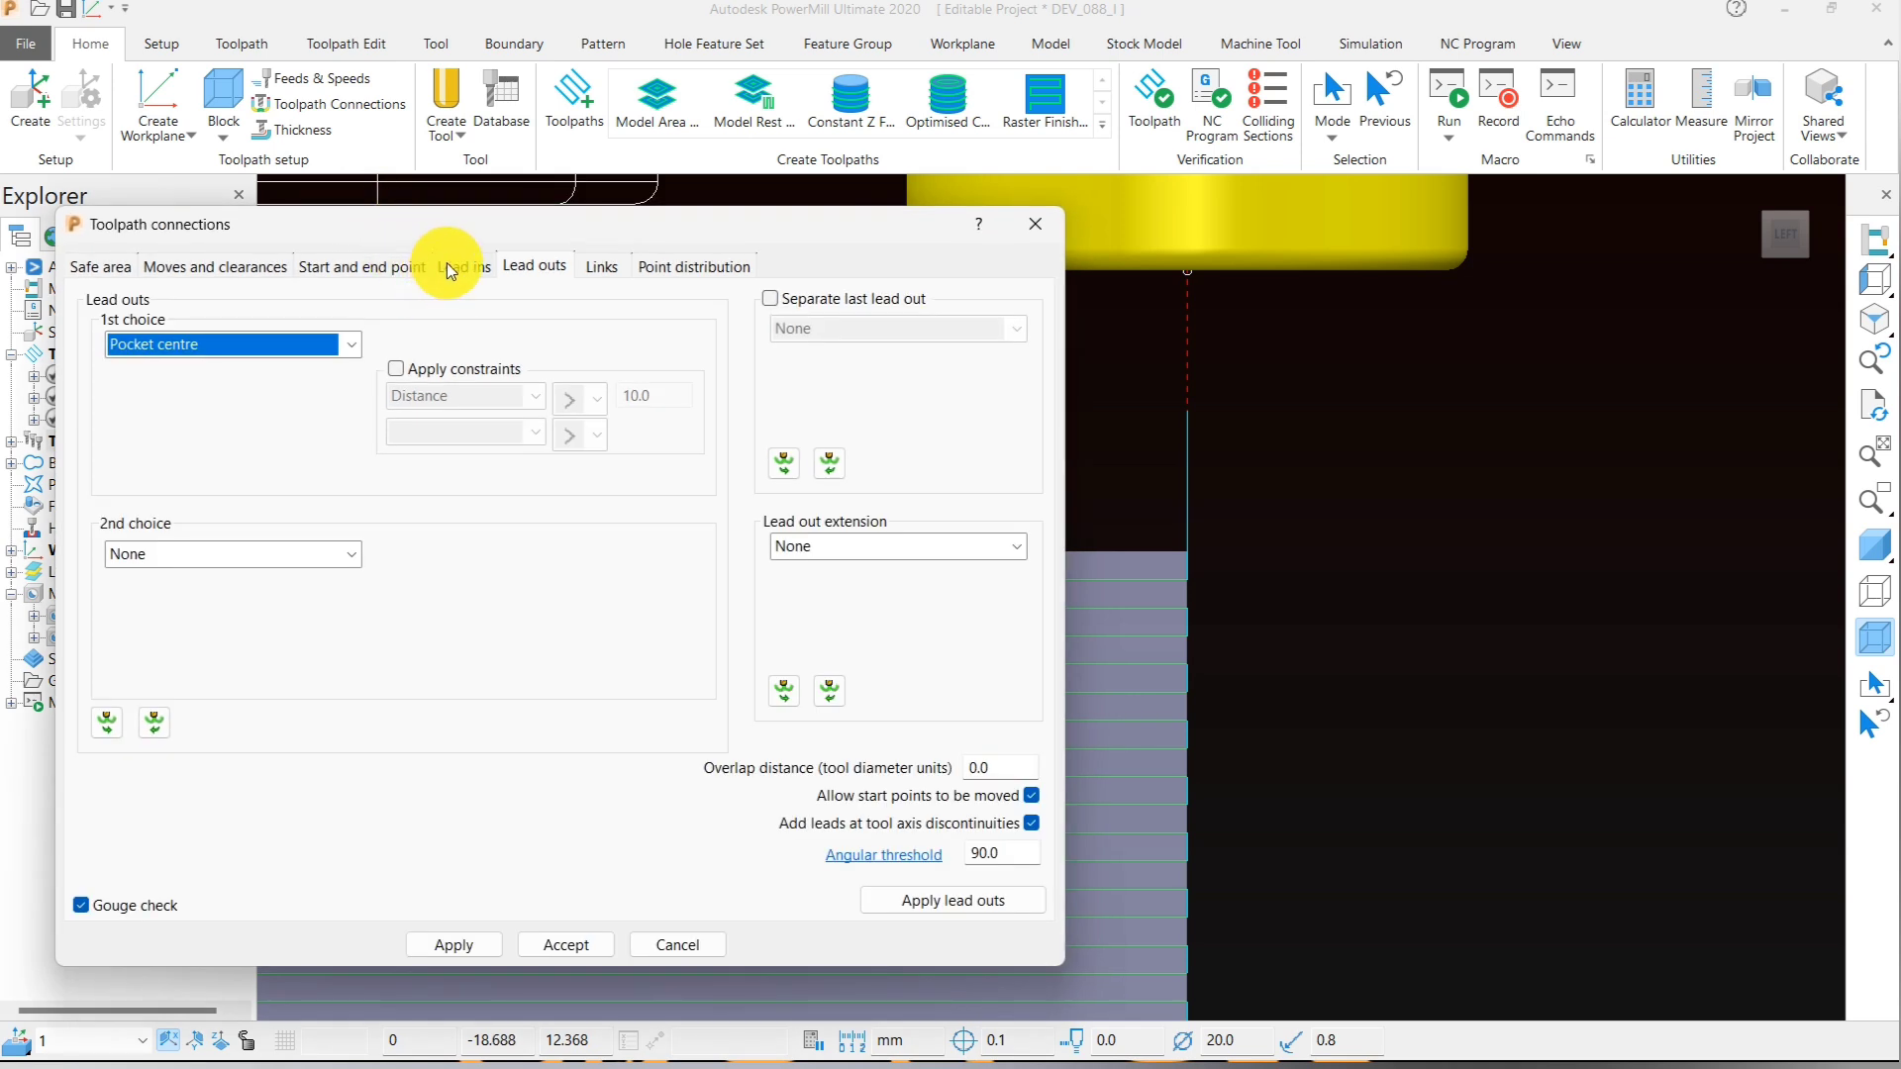
click(447, 265)
click(286, 344)
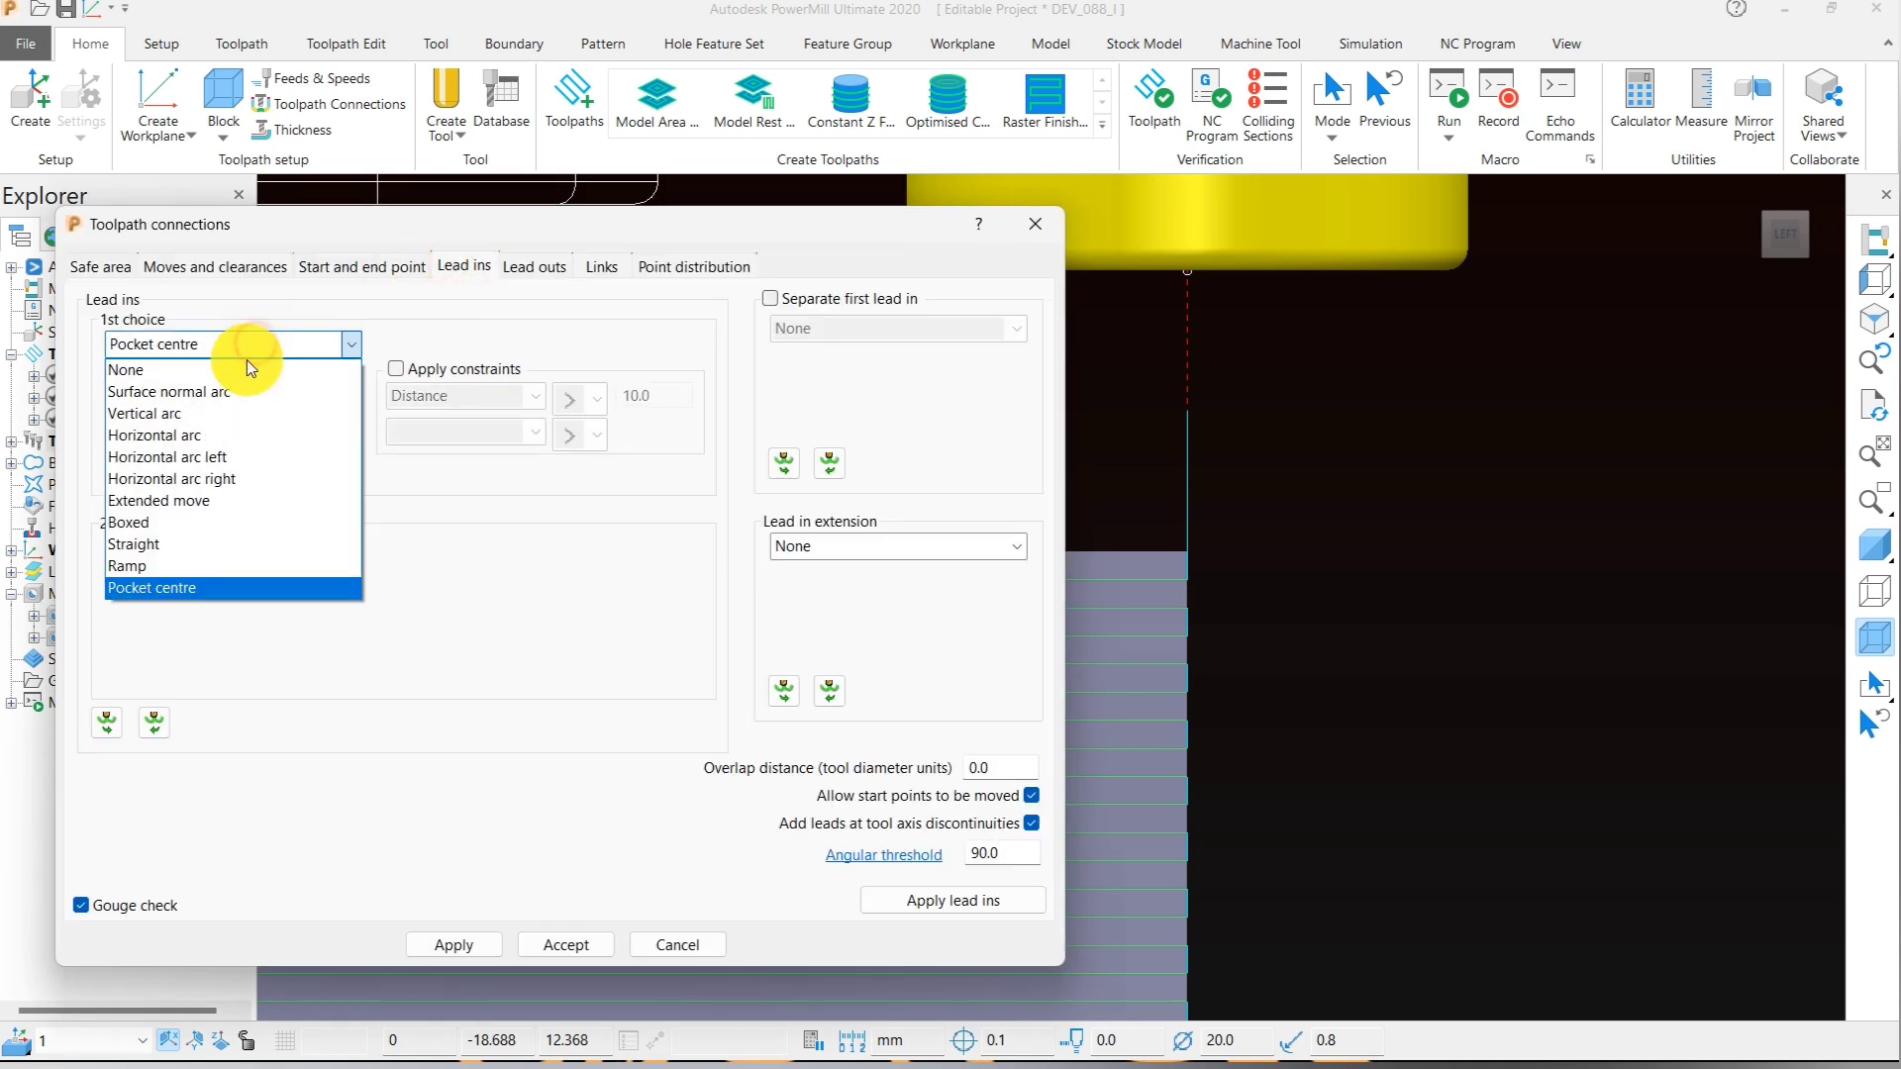
click(207, 501)
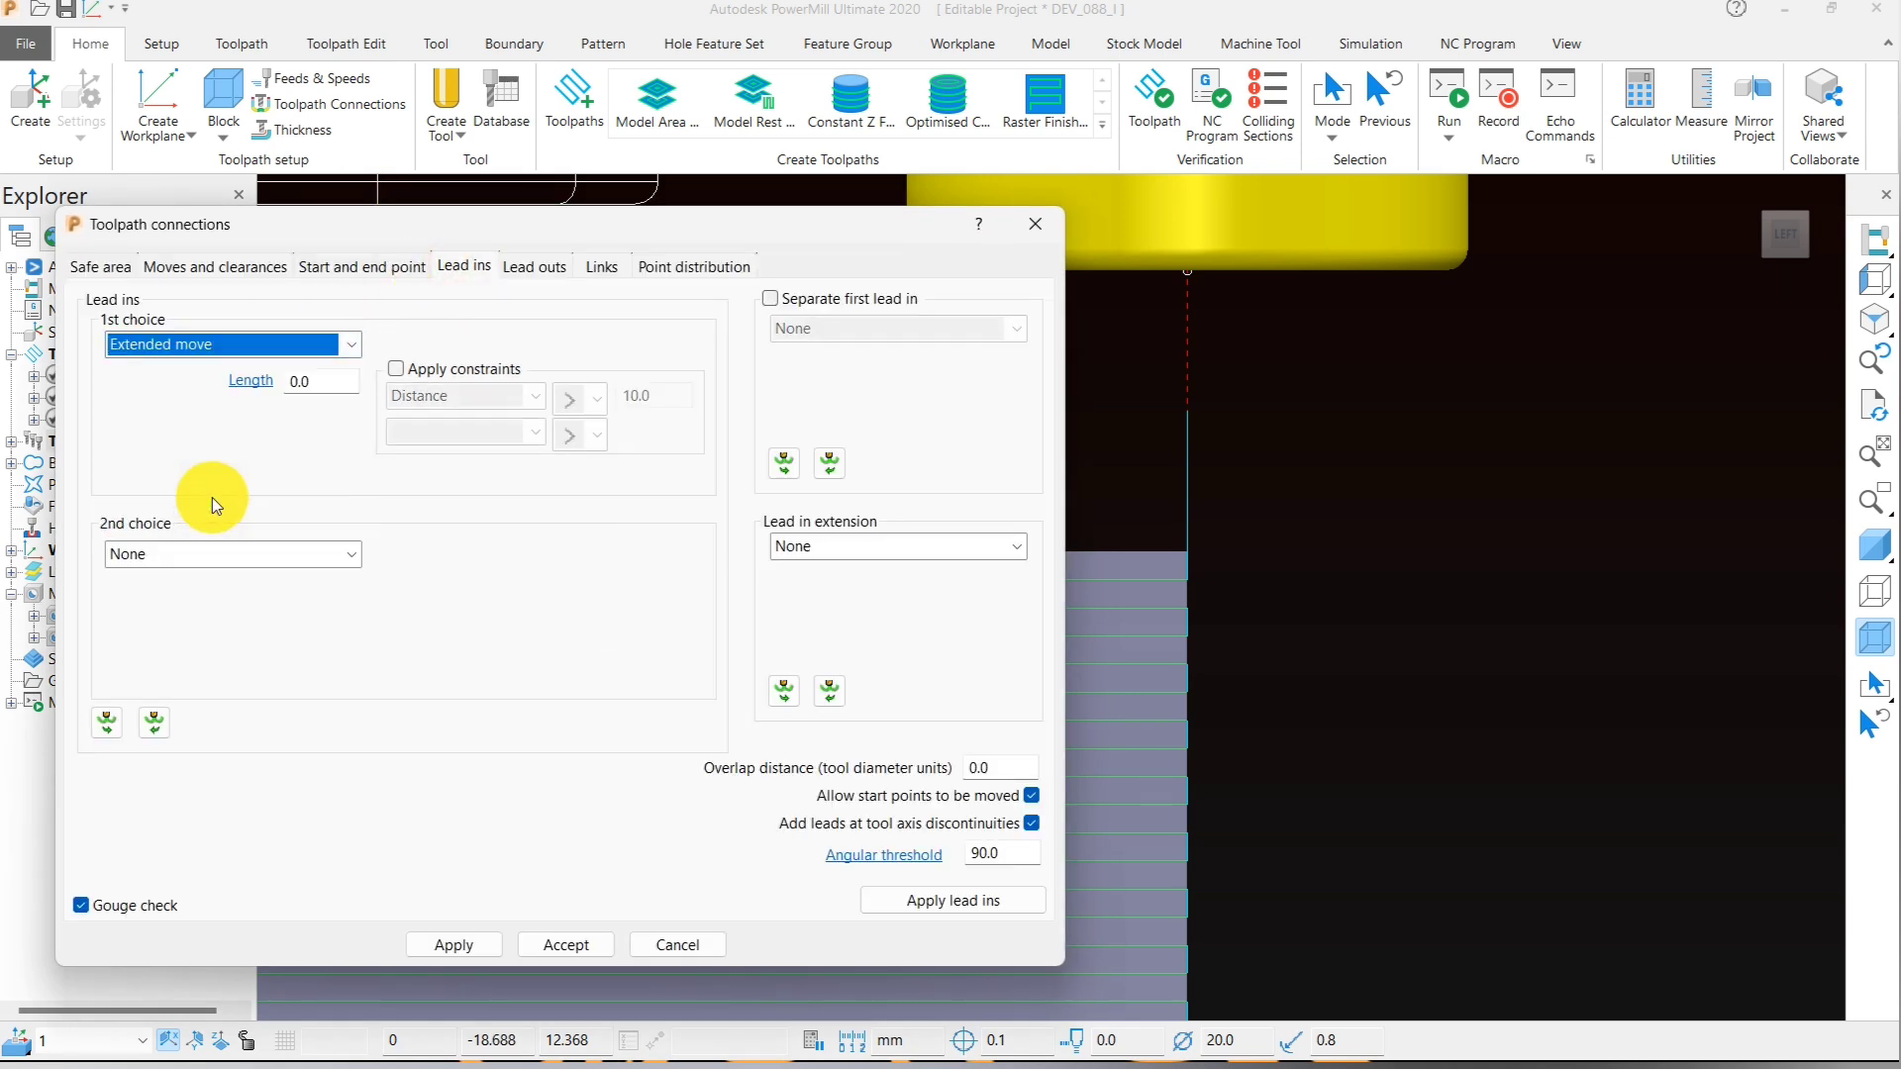
scroll(1460, 489, down, 5)
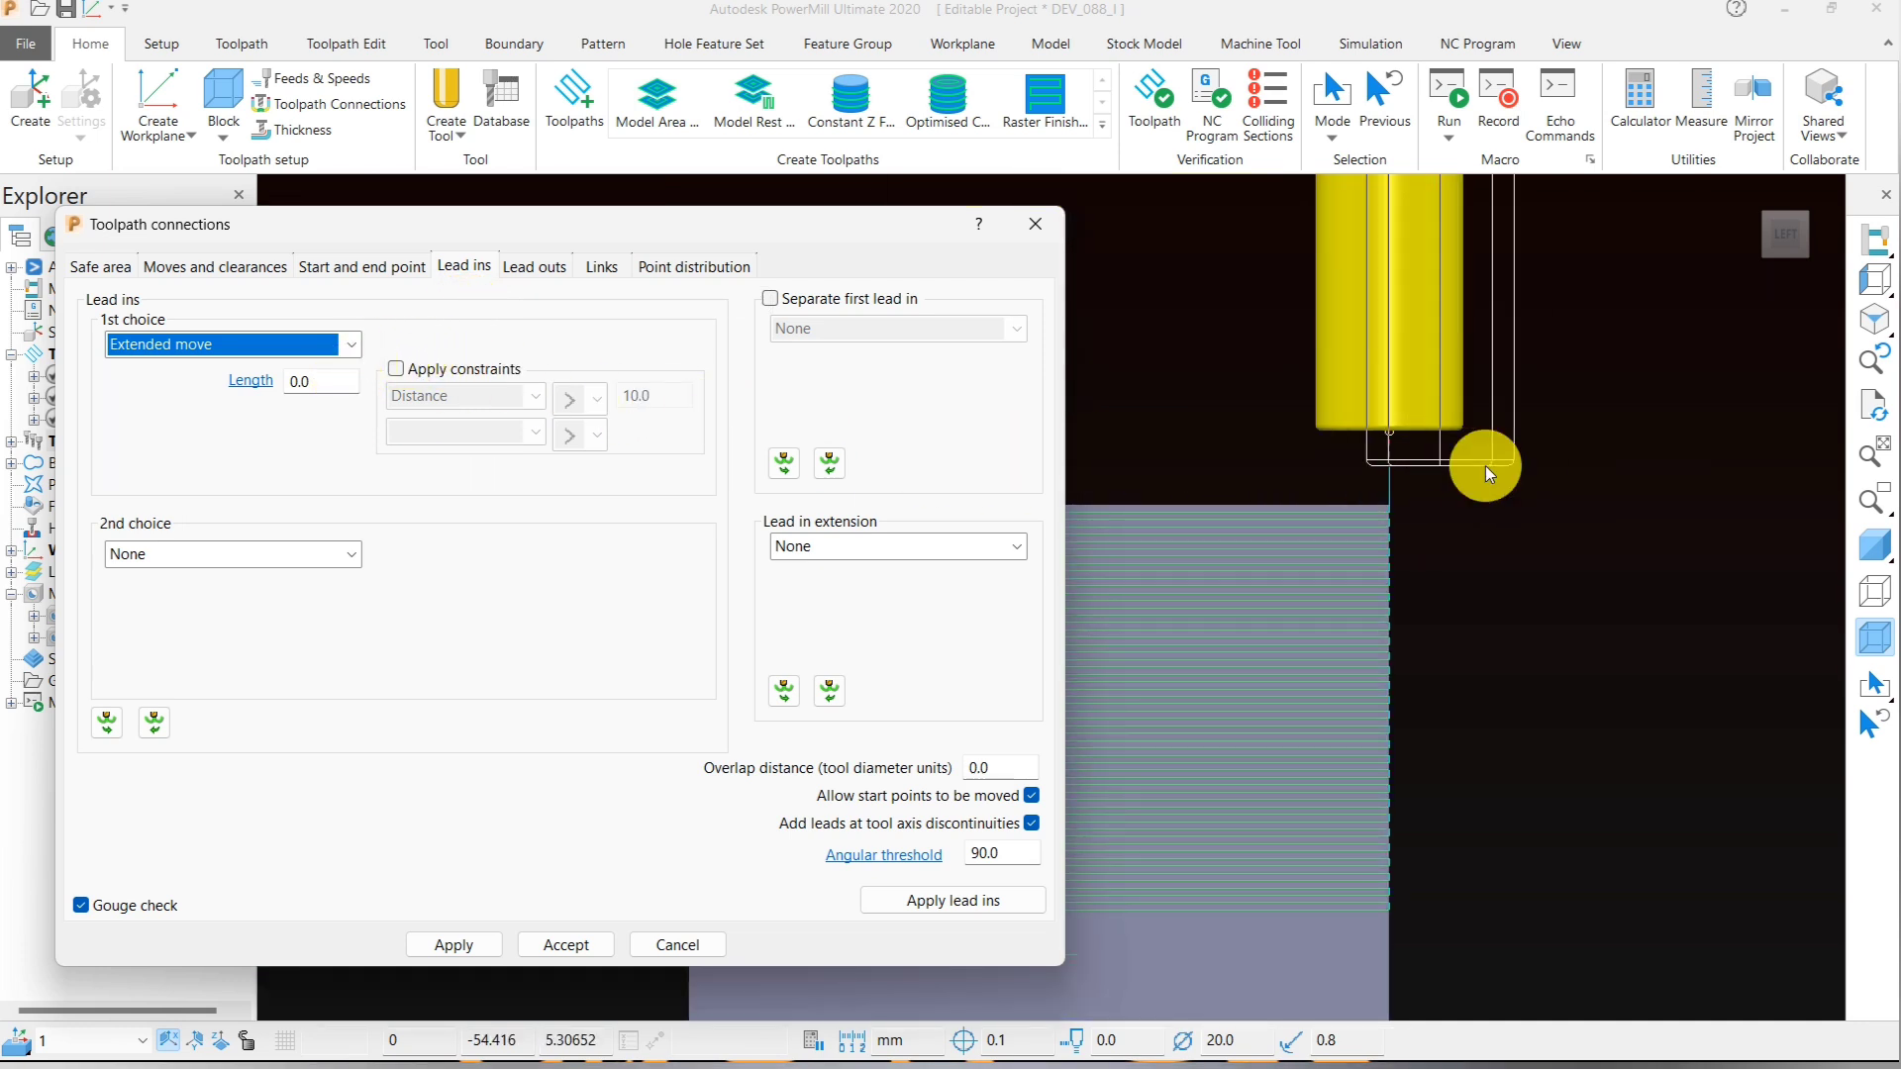
click(308, 382)
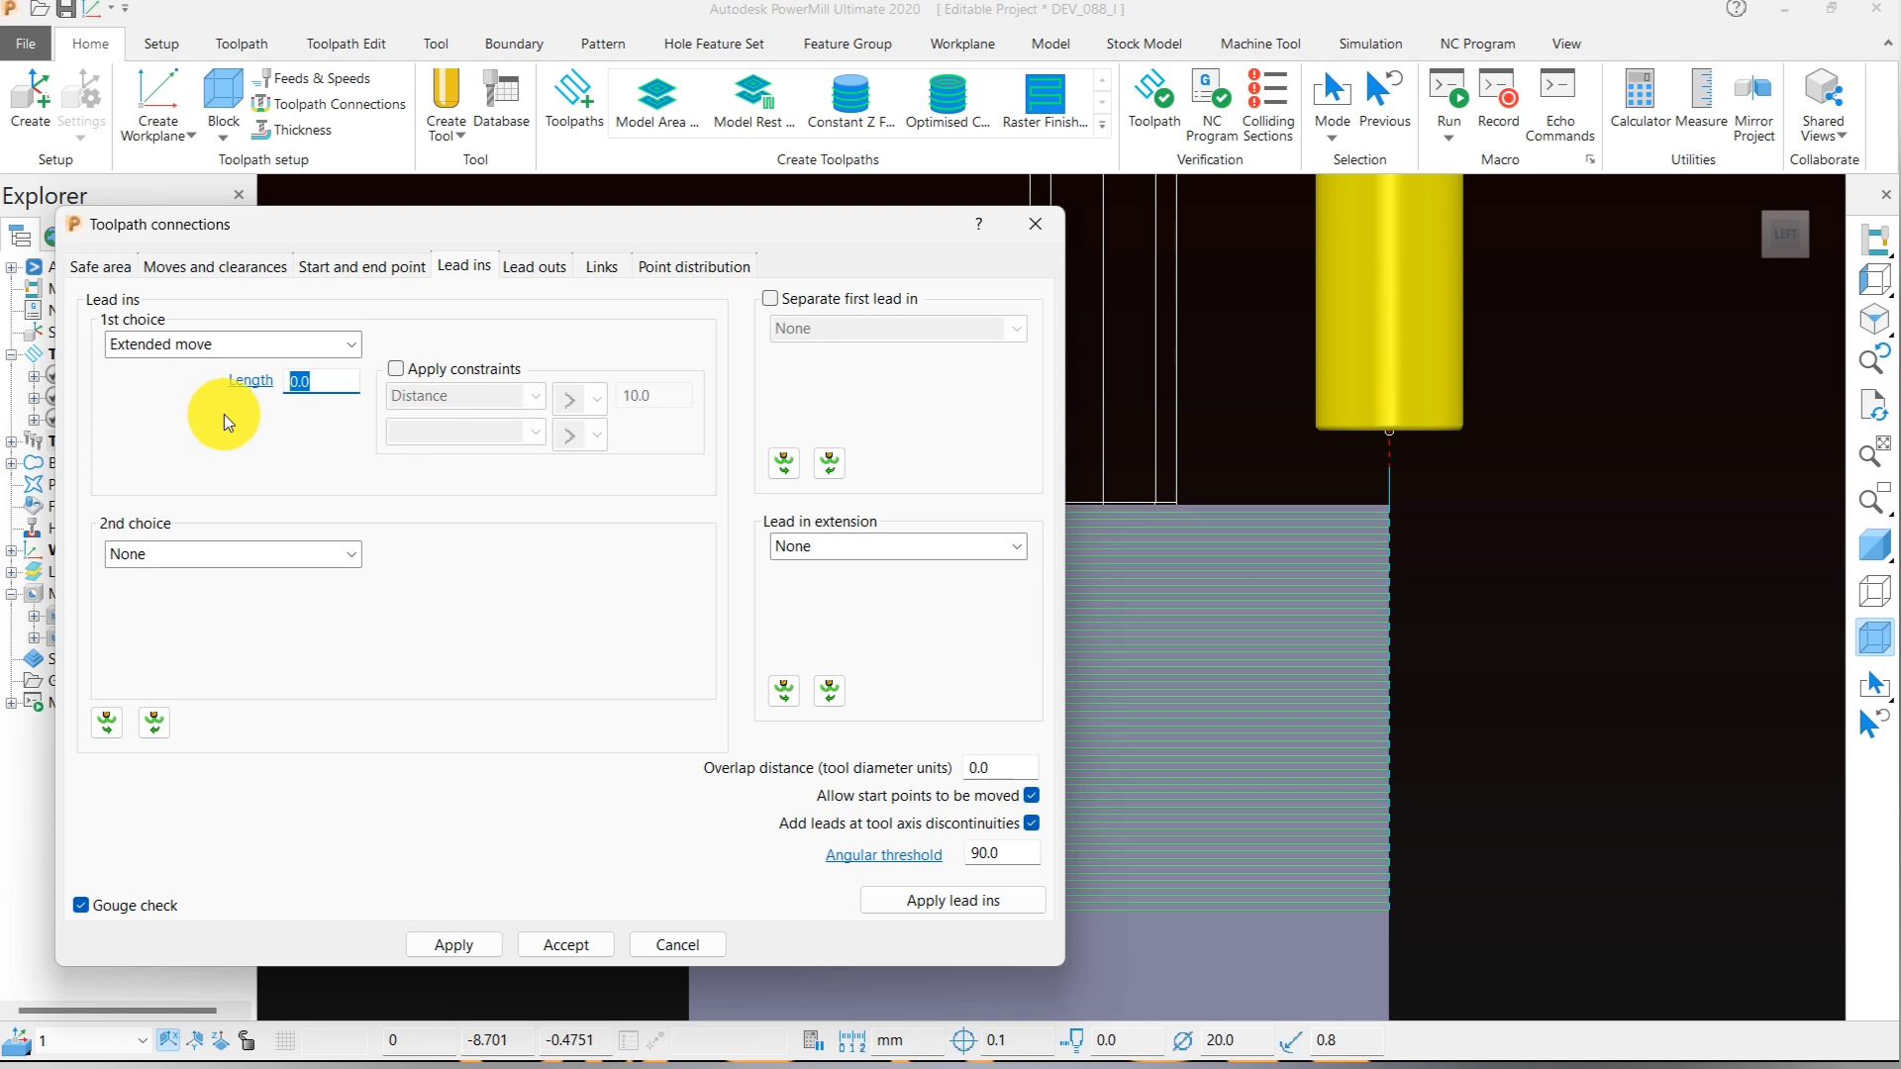
text(2)
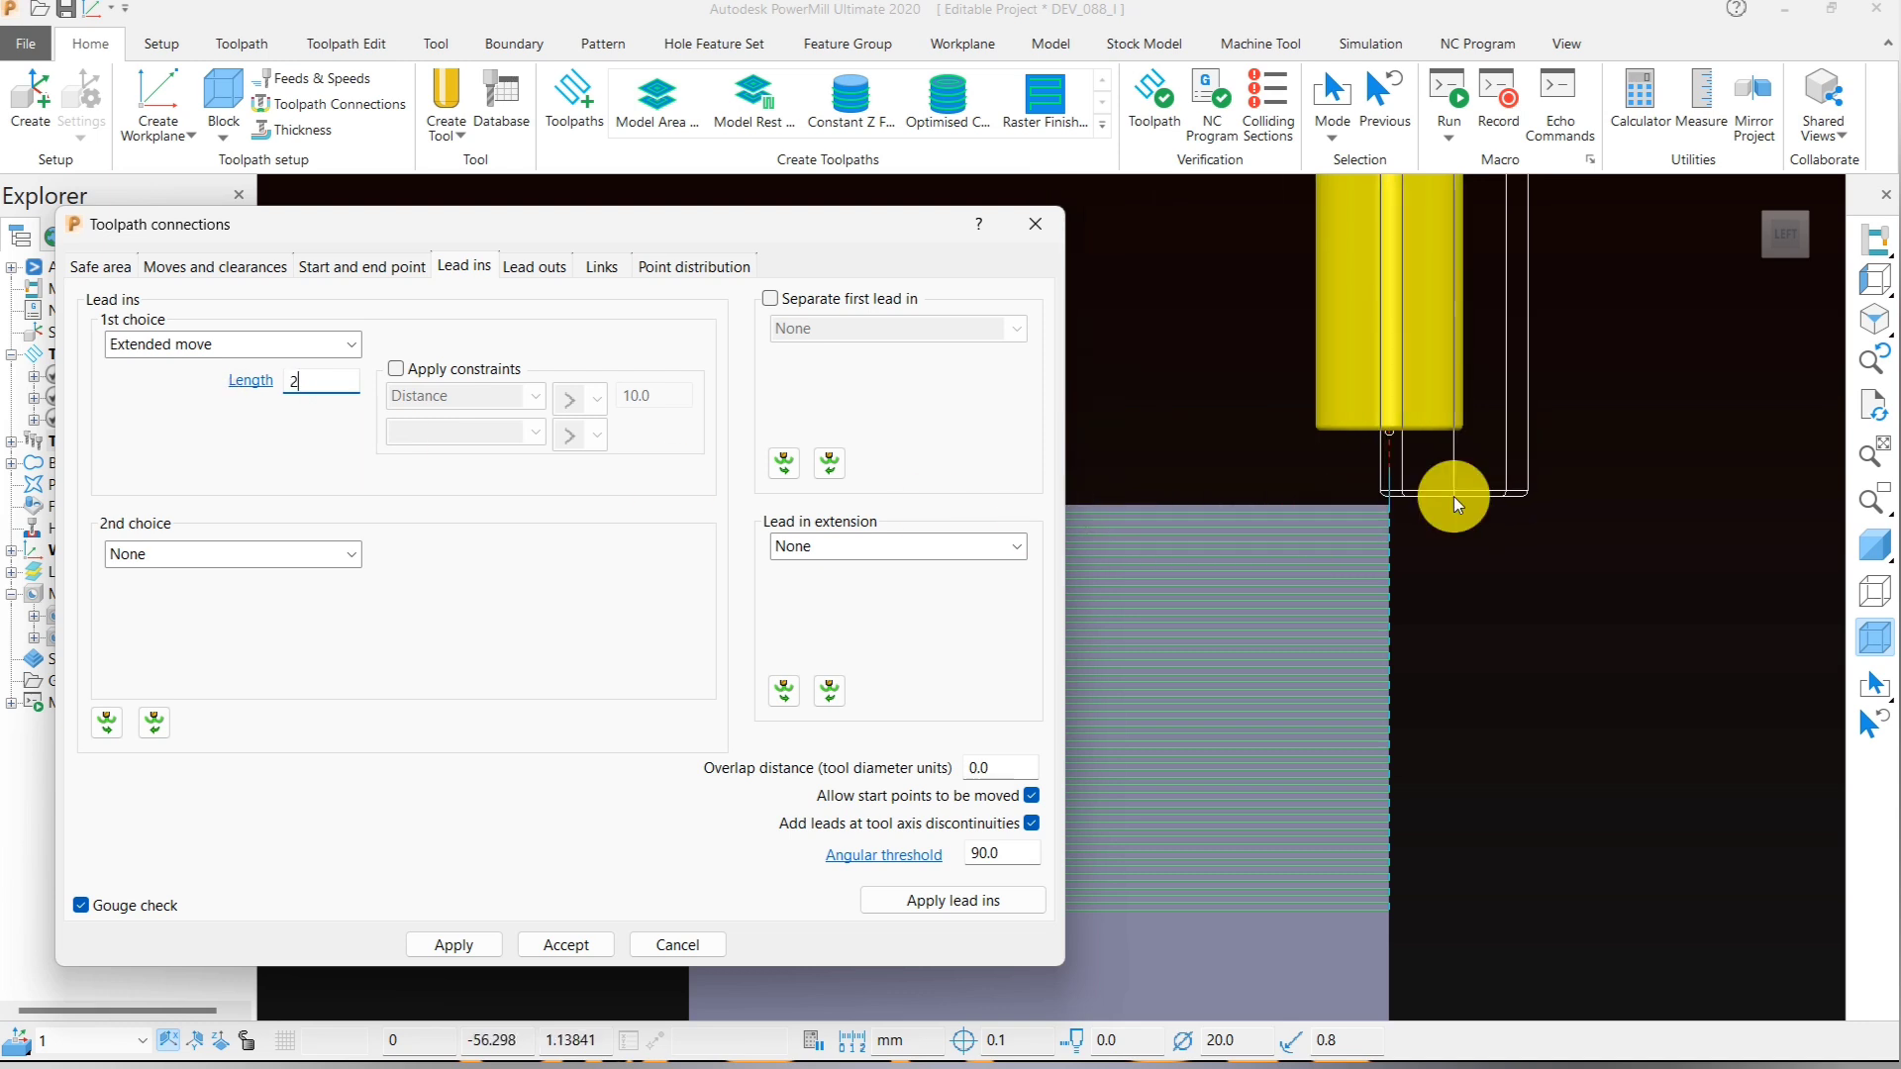
text(0)
click(983, 897)
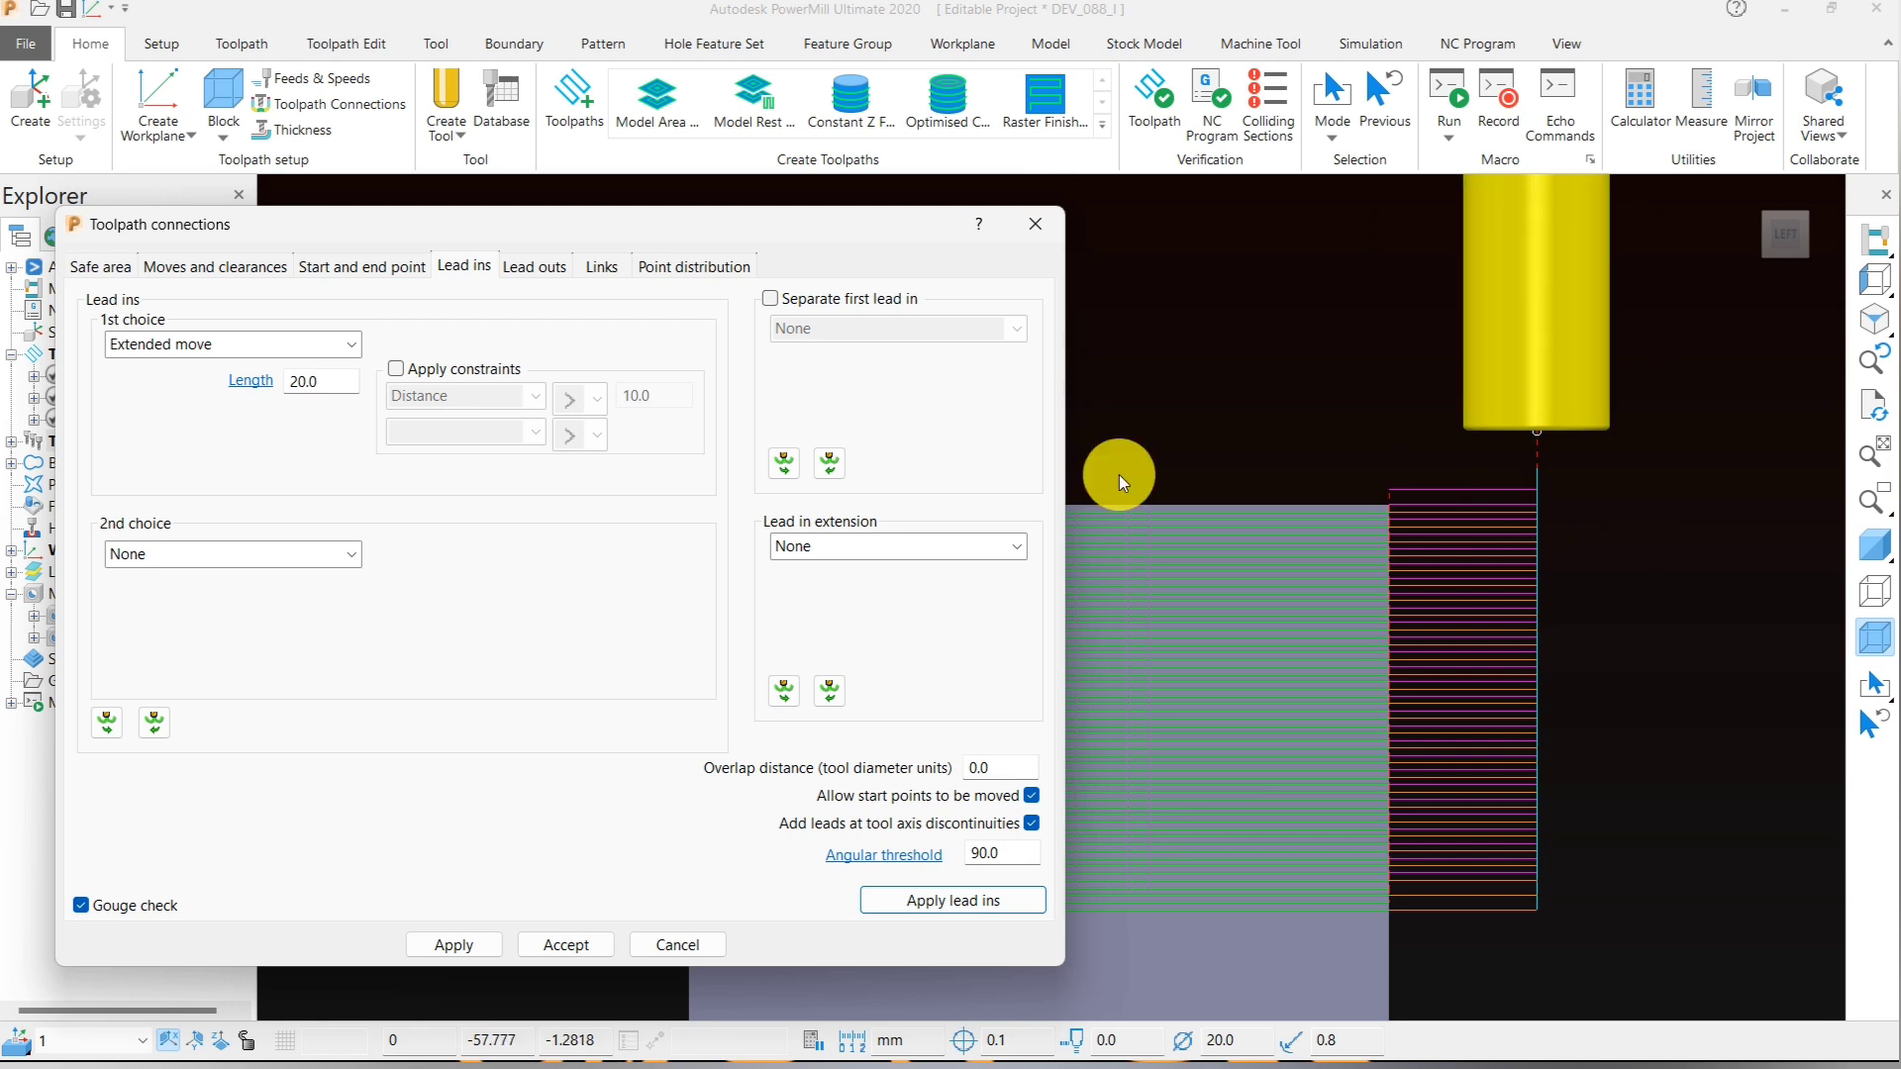
- Set the first-choice lead-out to an extended move 20 mm long and apply the lead-outs
click(534, 265)
click(255, 343)
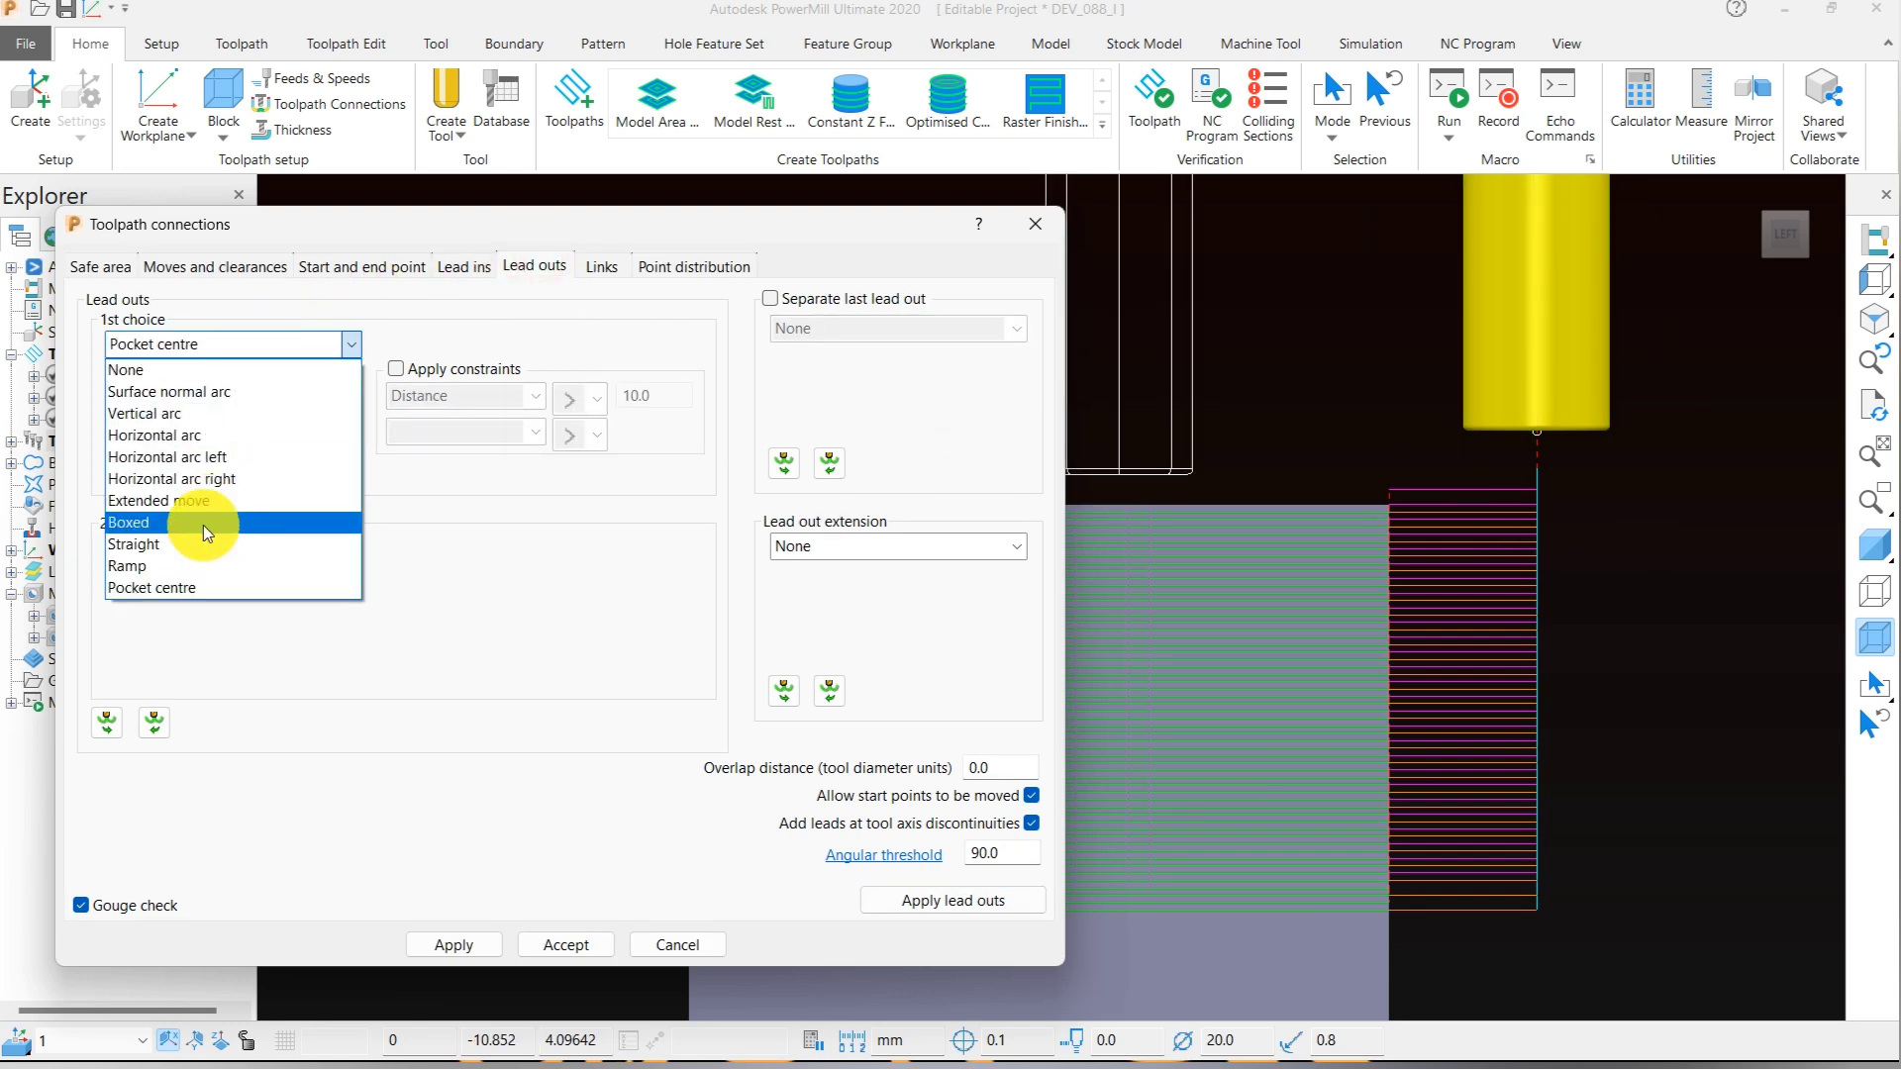
click(186, 500)
click(327, 381)
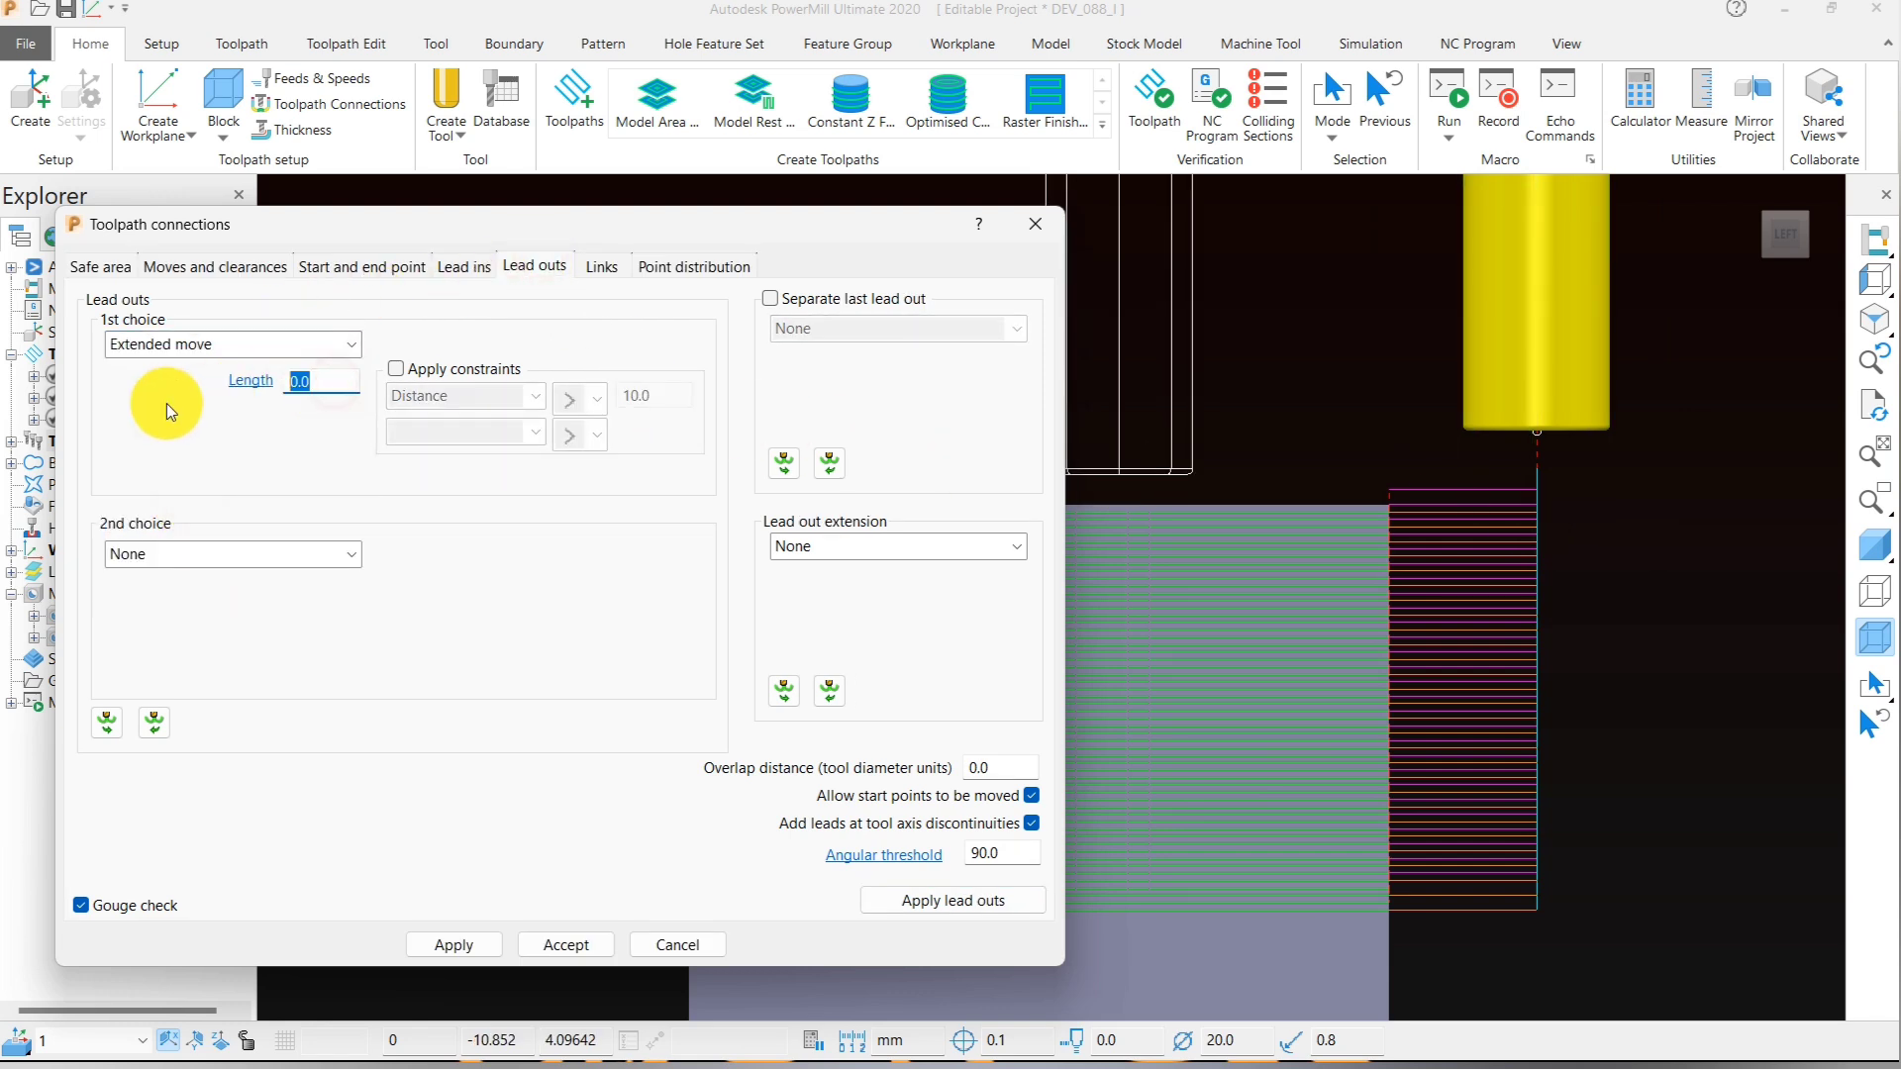
text(20)
click(919, 892)
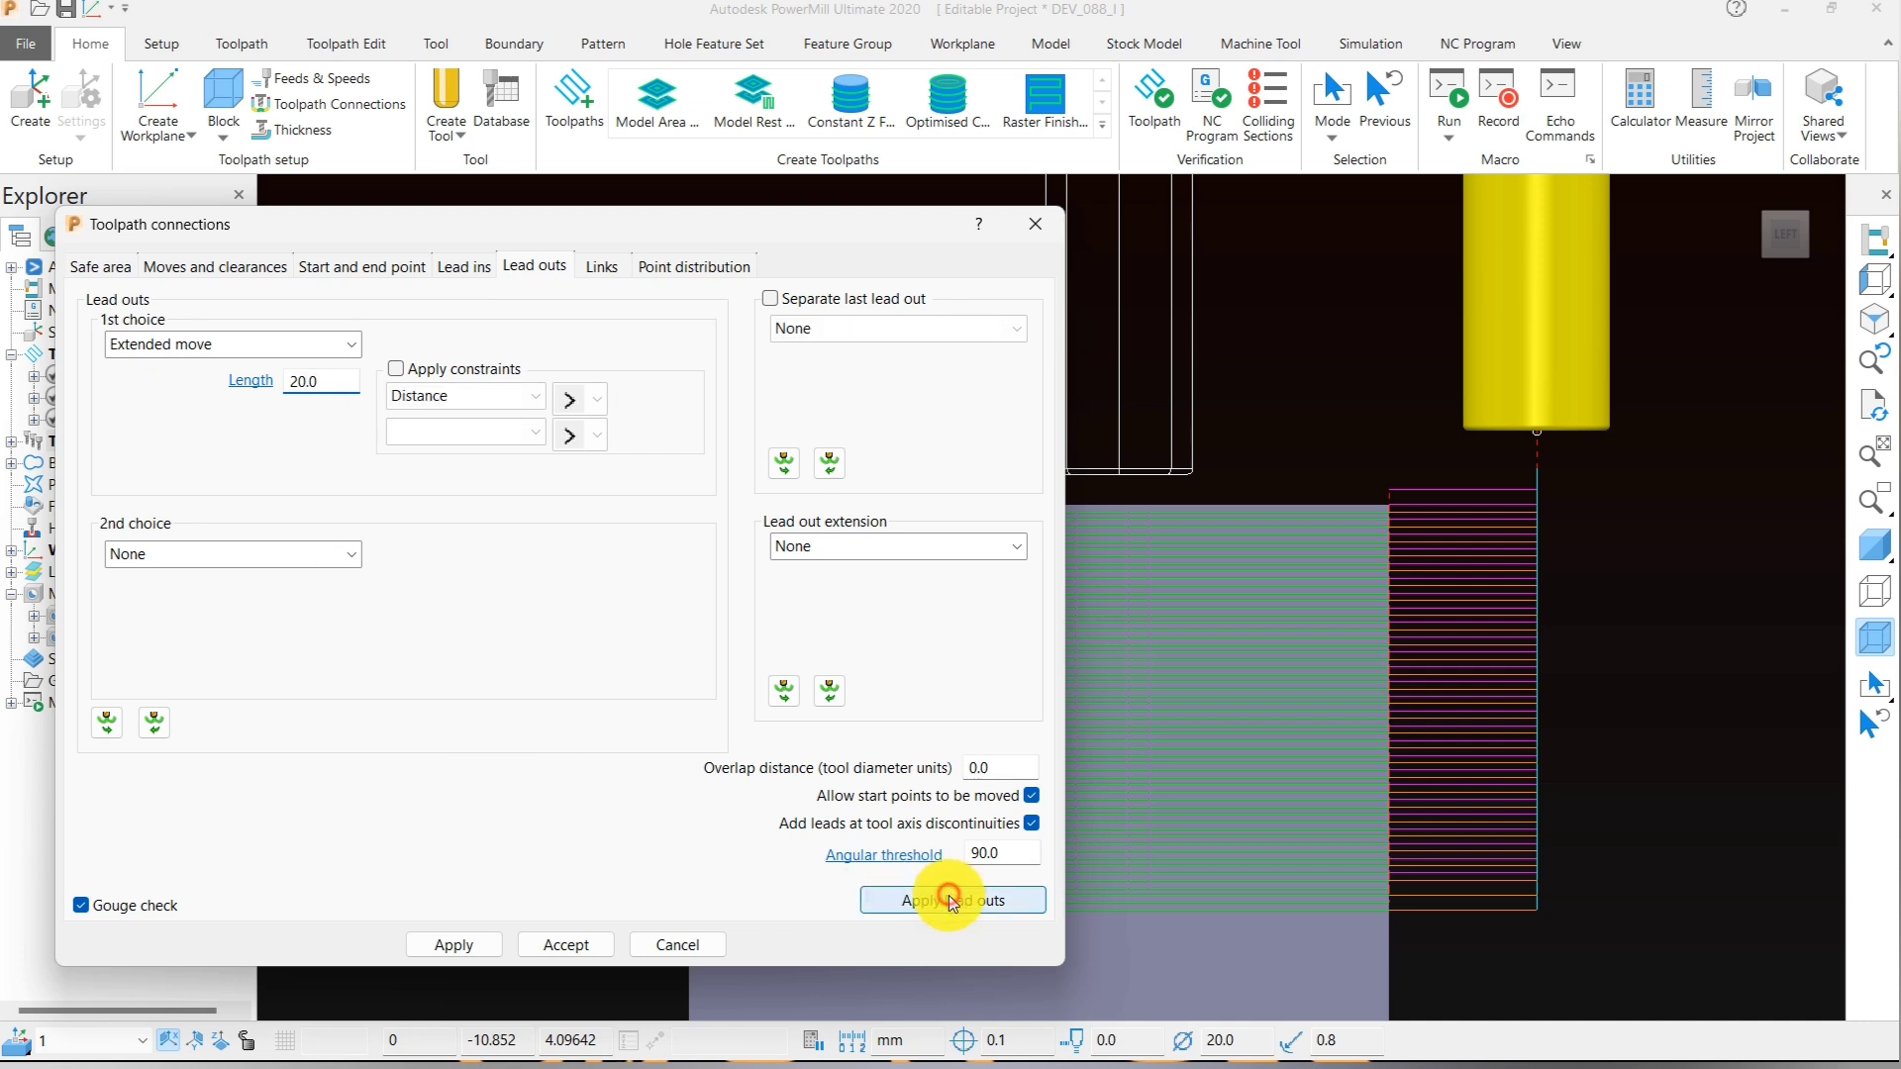
- Shorten the extended lead-in and lead-out moves of toolpath 1 to 5 mm, apply them and accept the connections
scroll(1566, 522, up, 2)
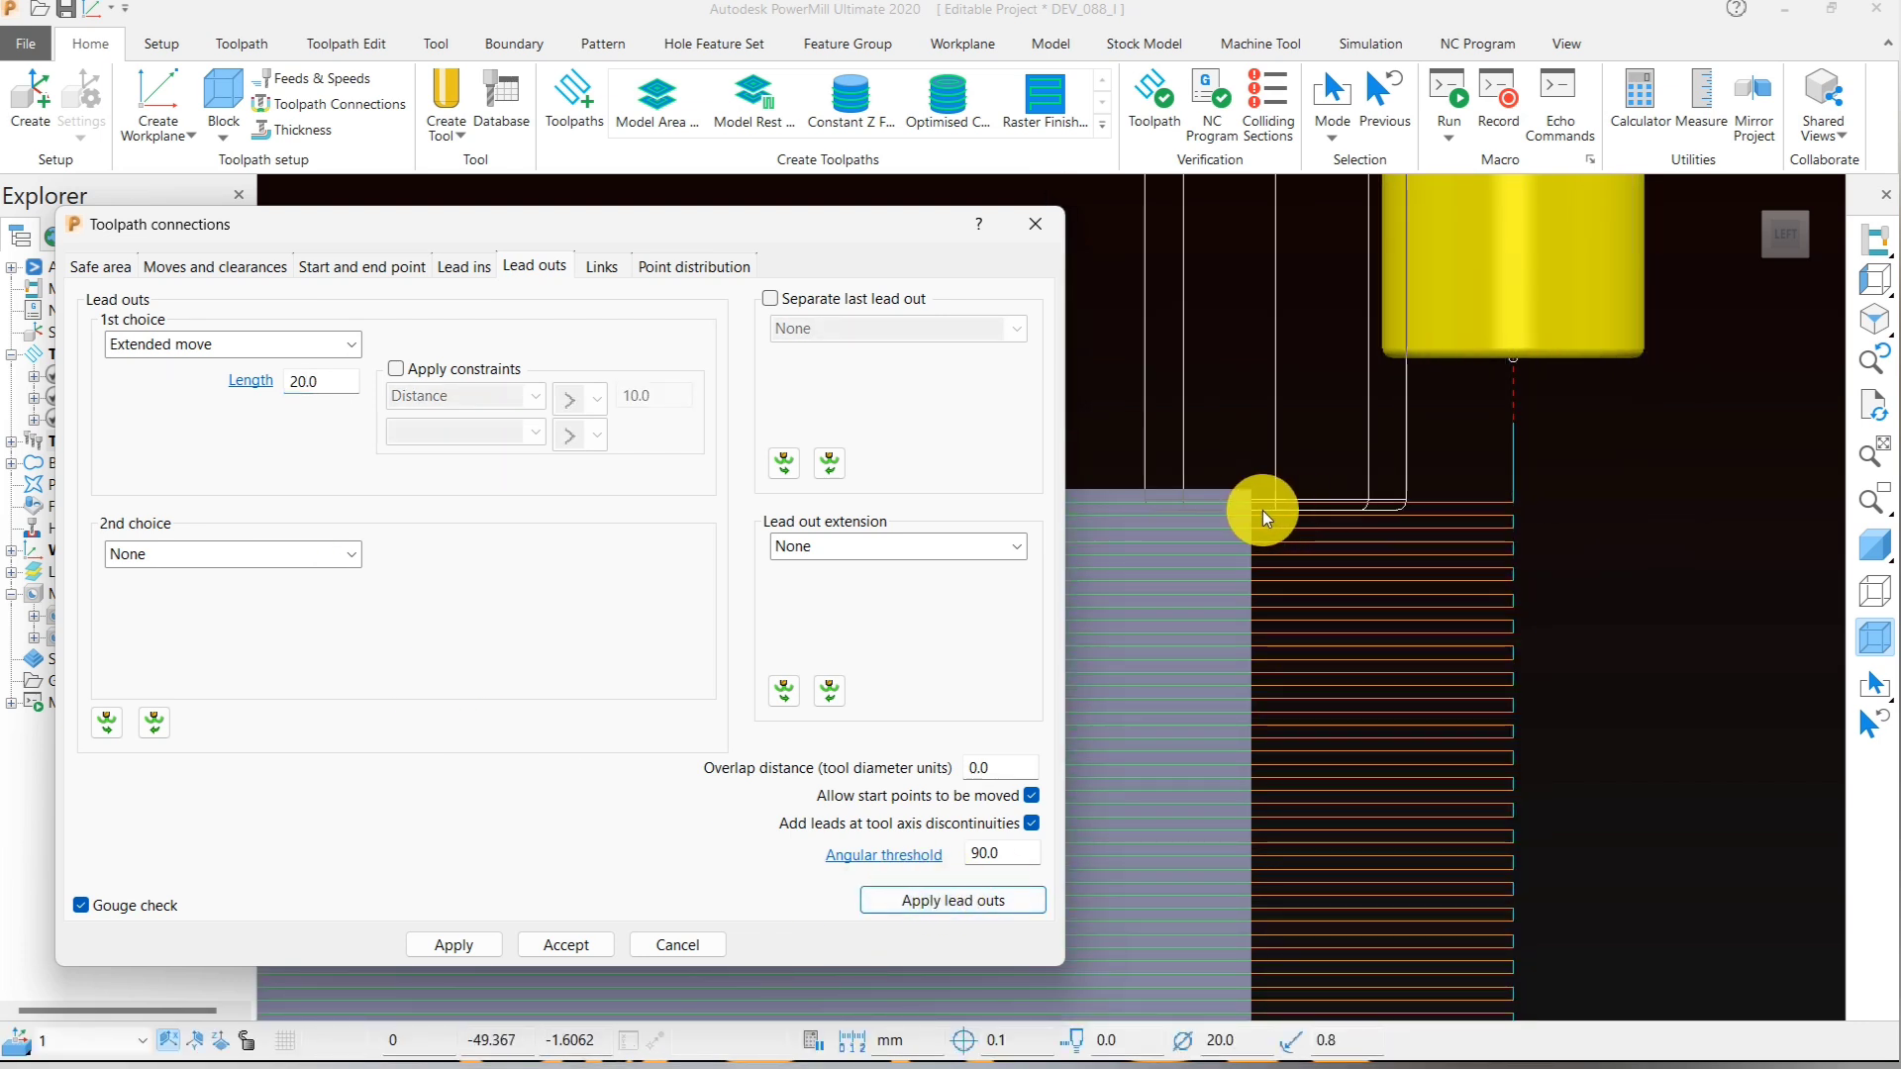
scroll(1413, 493, down, 2)
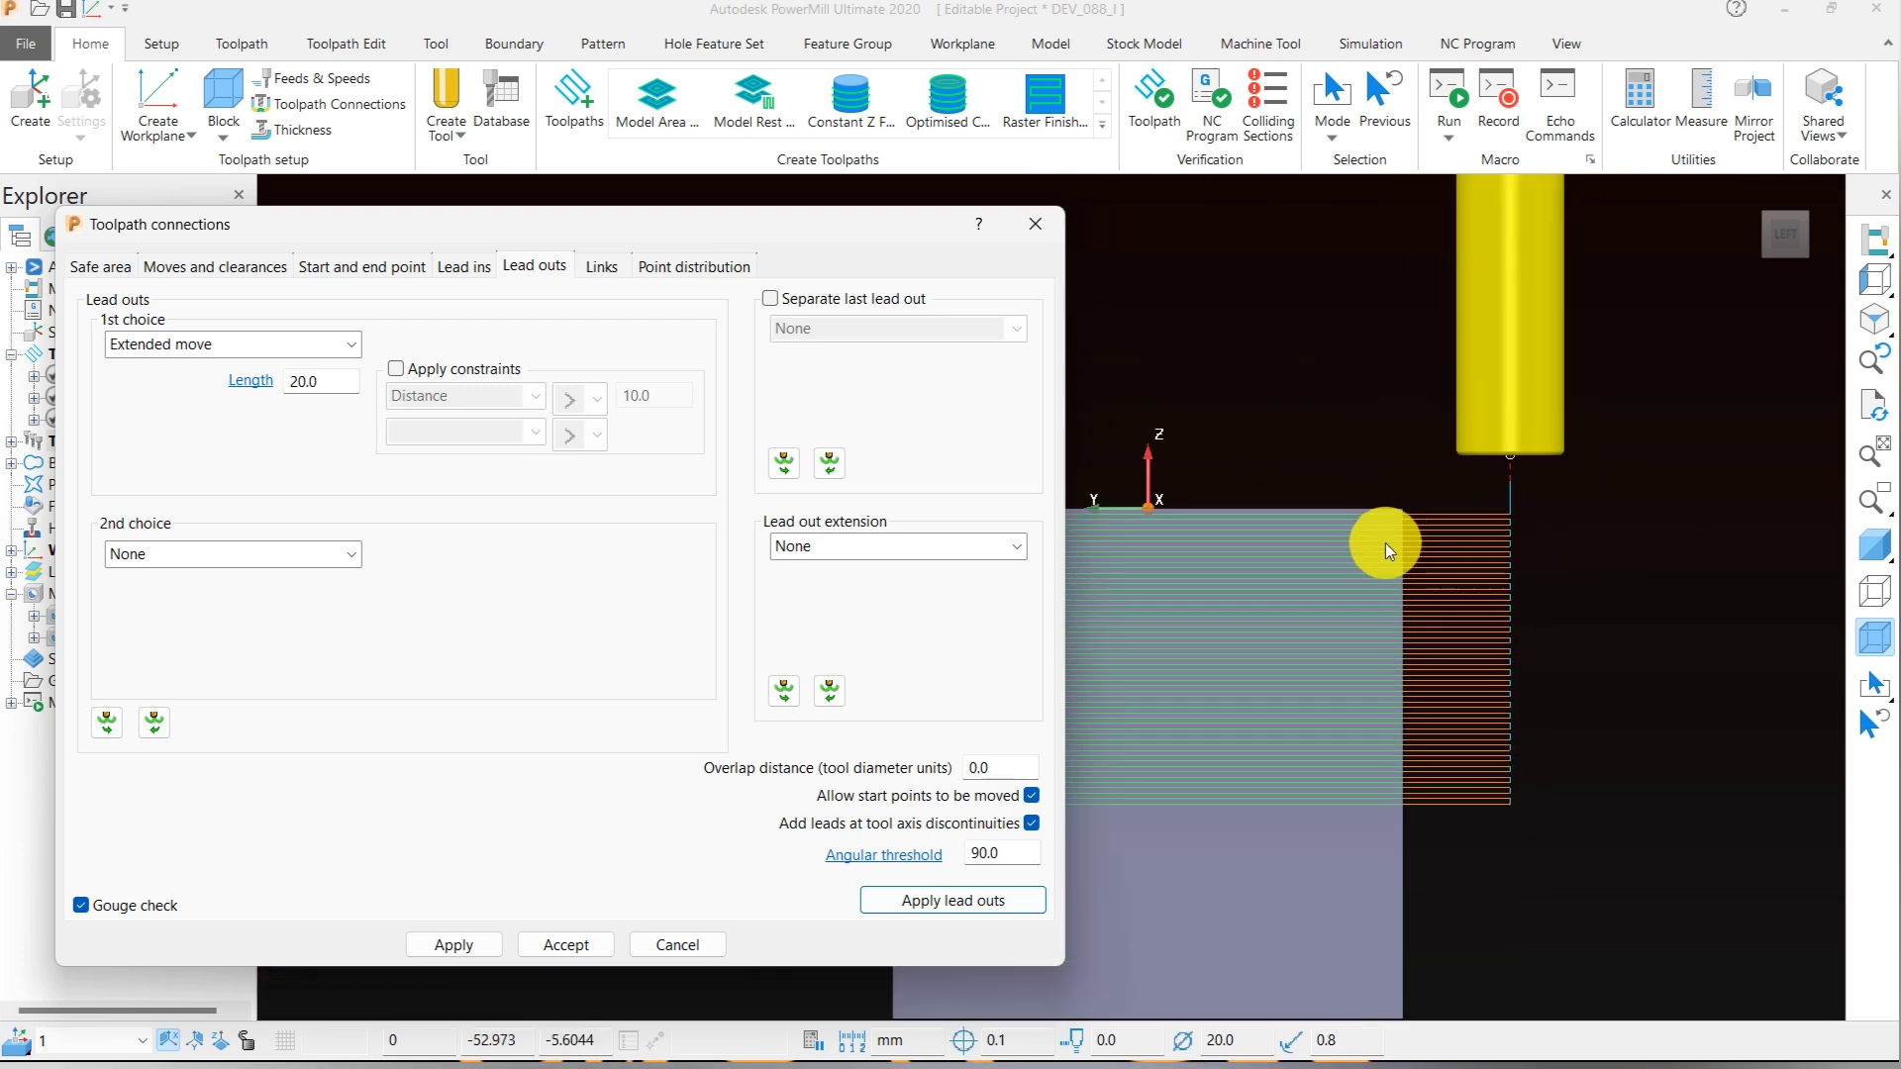
drag(339, 383, 275, 384)
click(458, 266)
text(5)
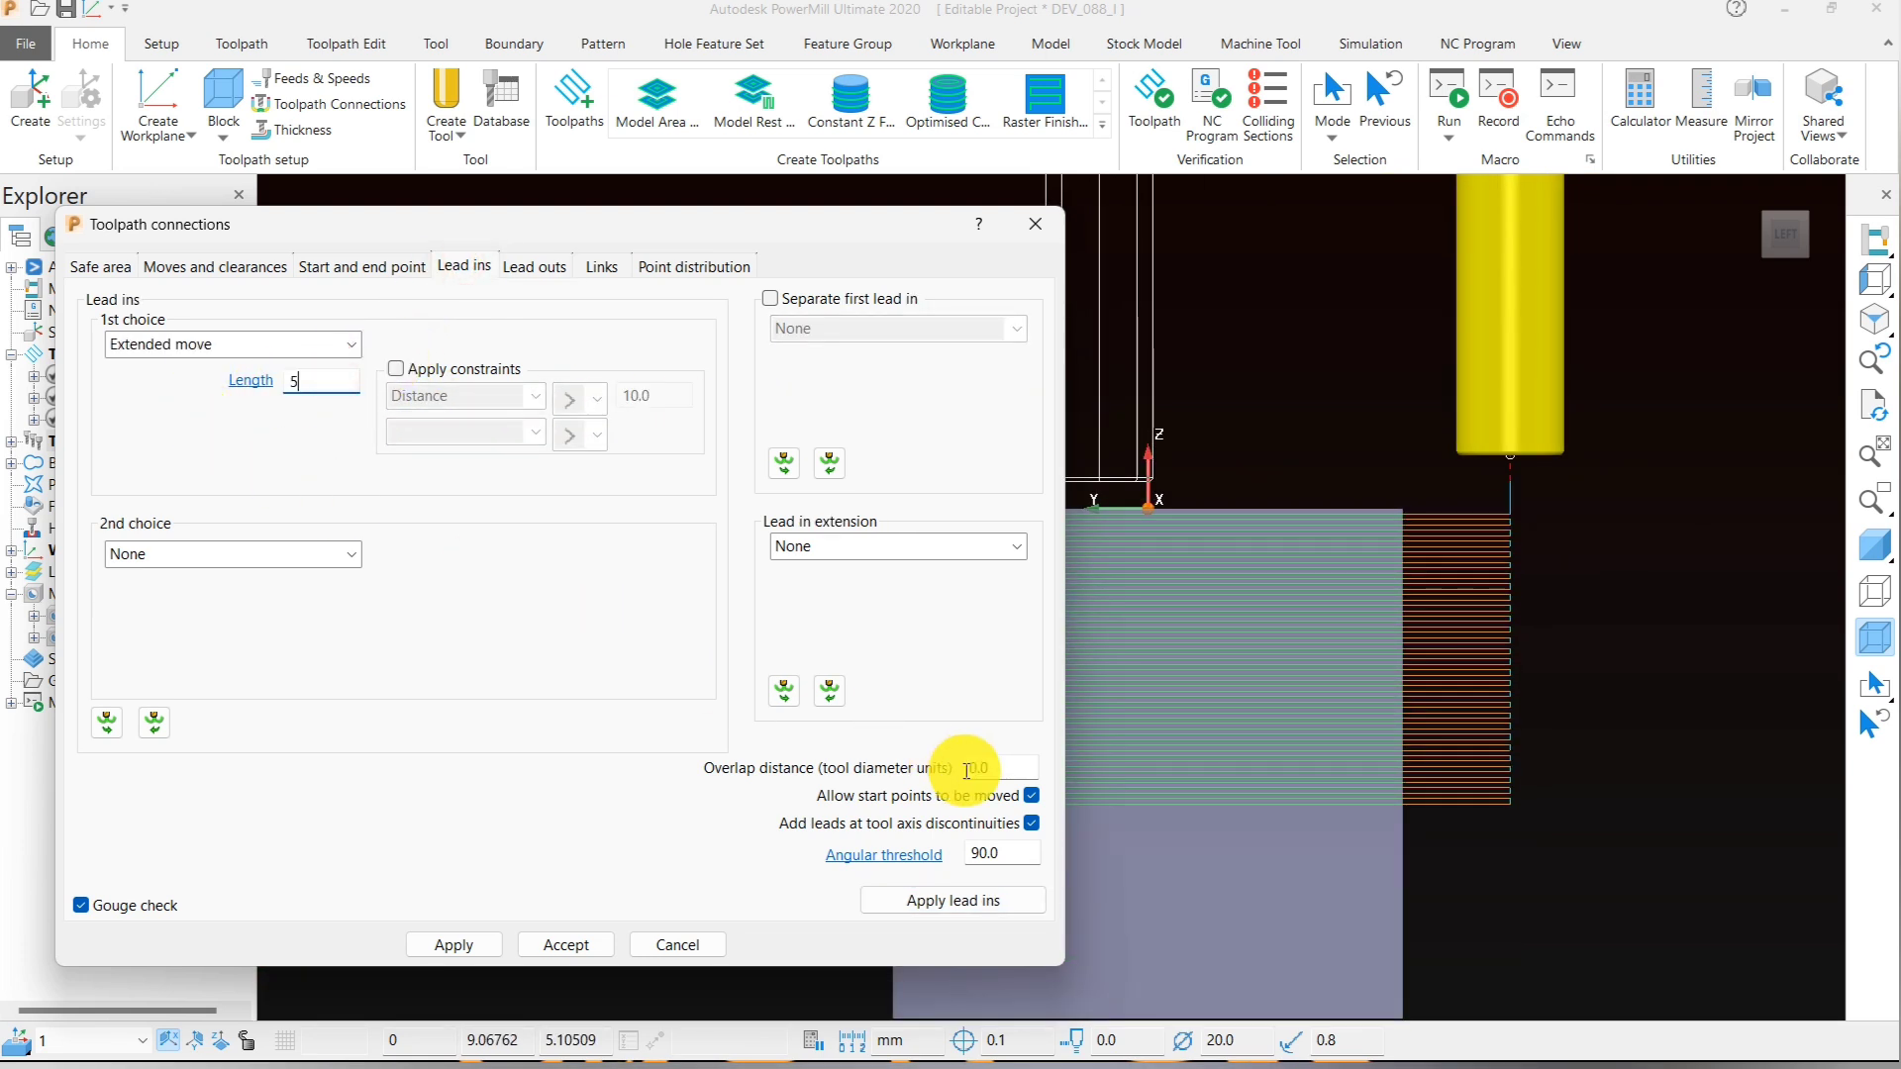
click(958, 908)
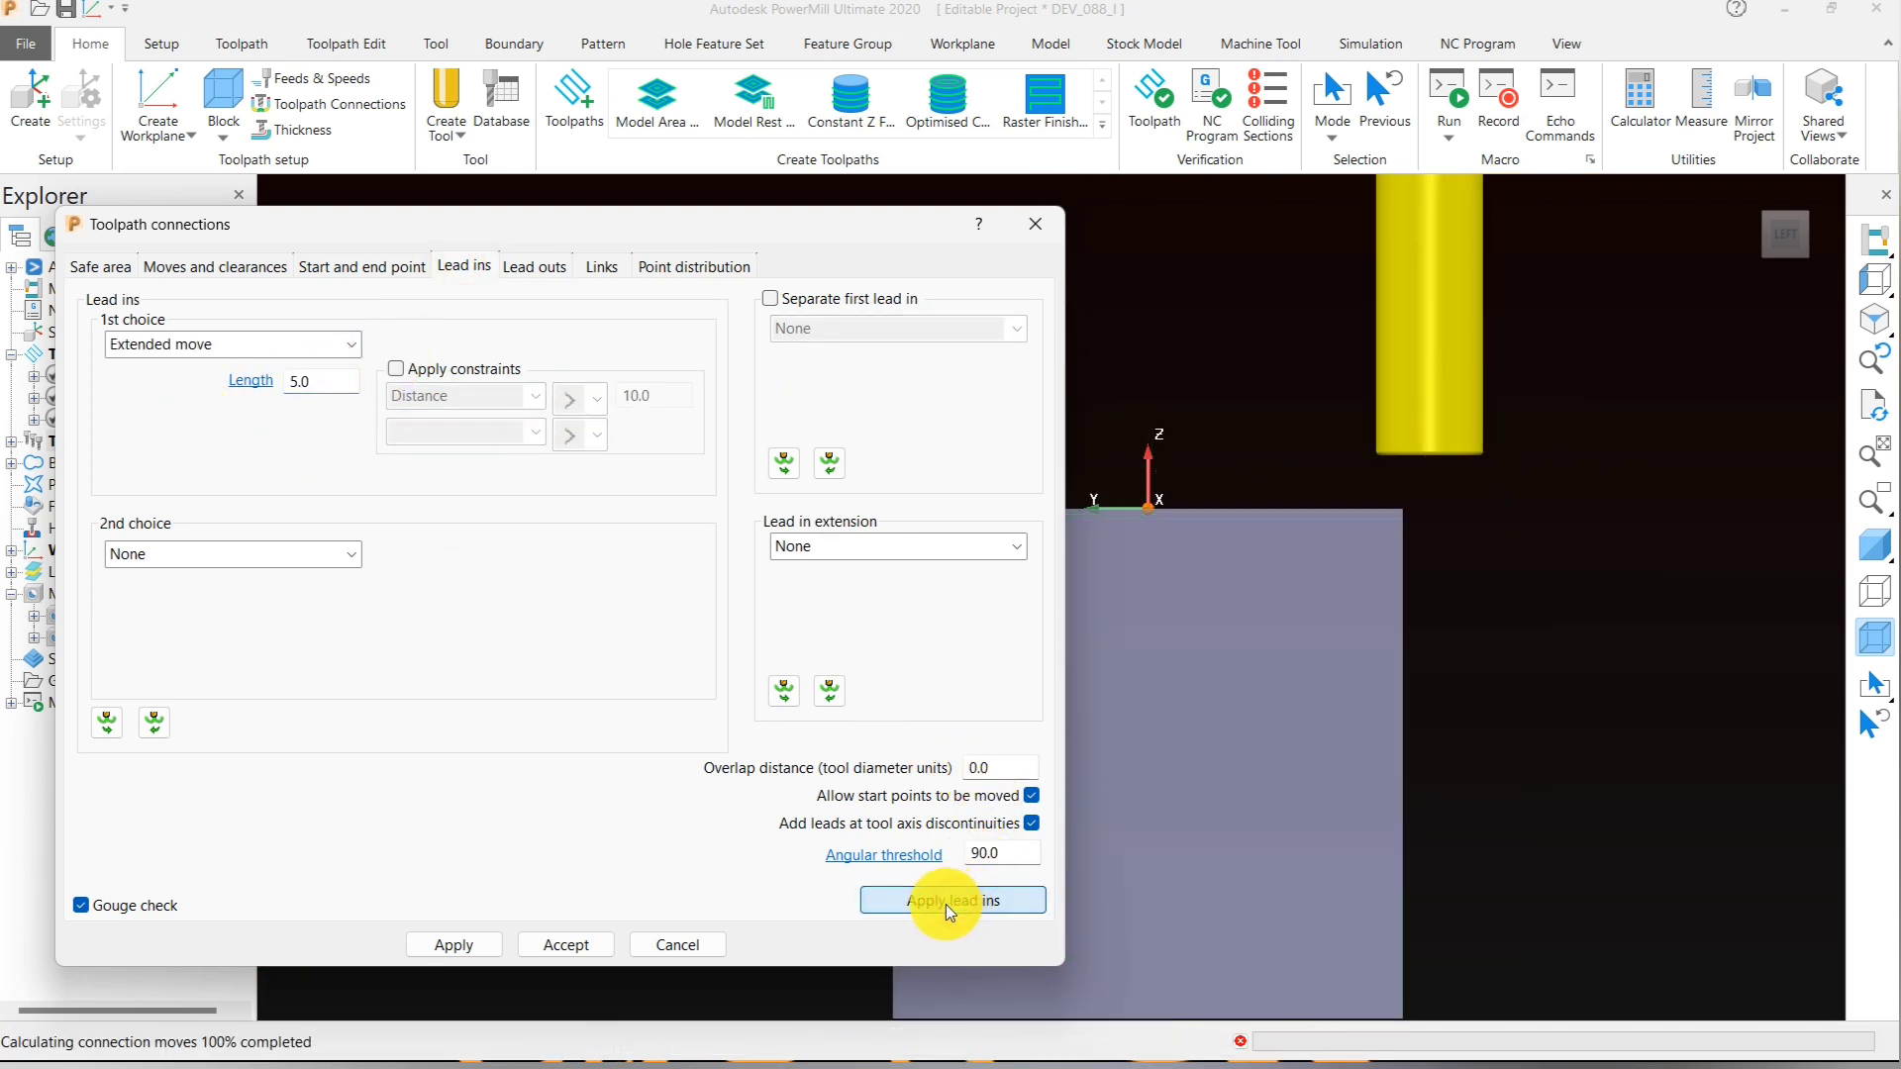
click(465, 945)
click(566, 944)
scroll(1234, 562, down, 2)
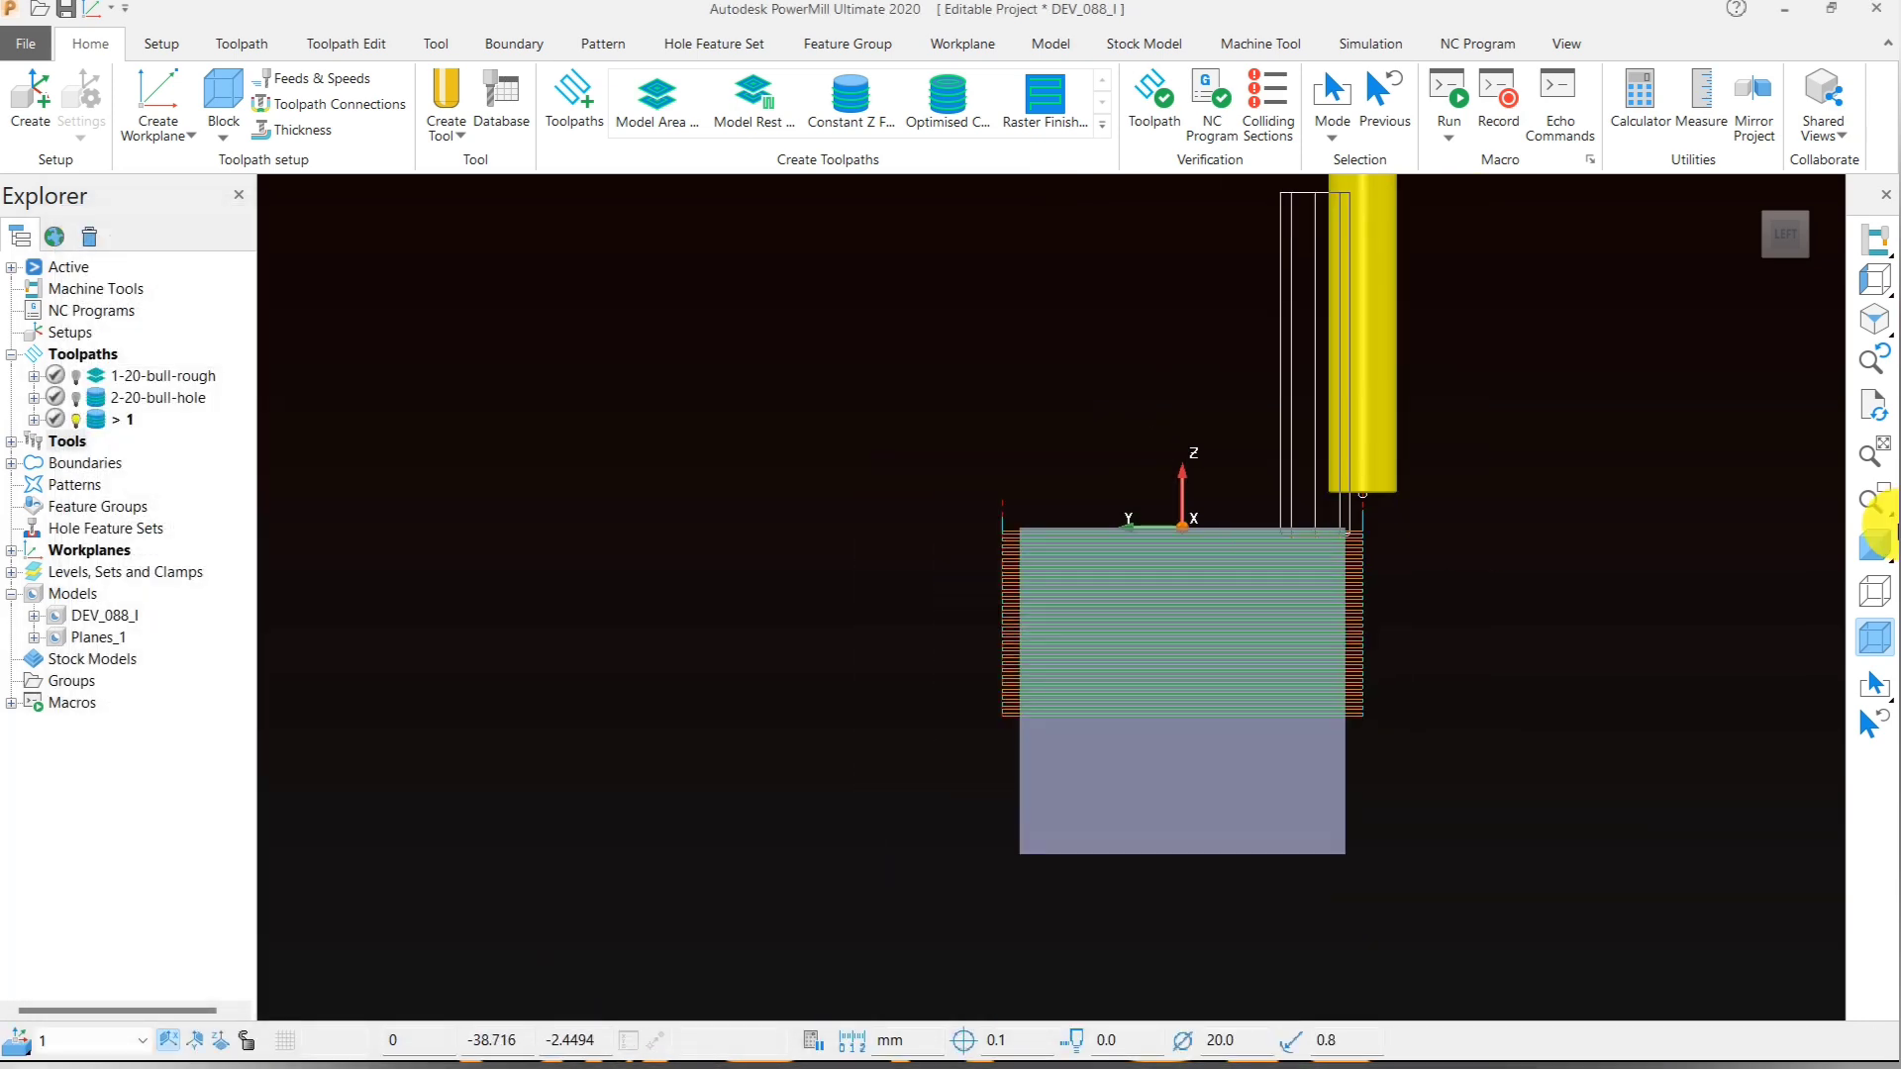
- Examine the shortened leads along the step wall from above and at several angles, comparing the tool outline with the block edges
click(1850, 279)
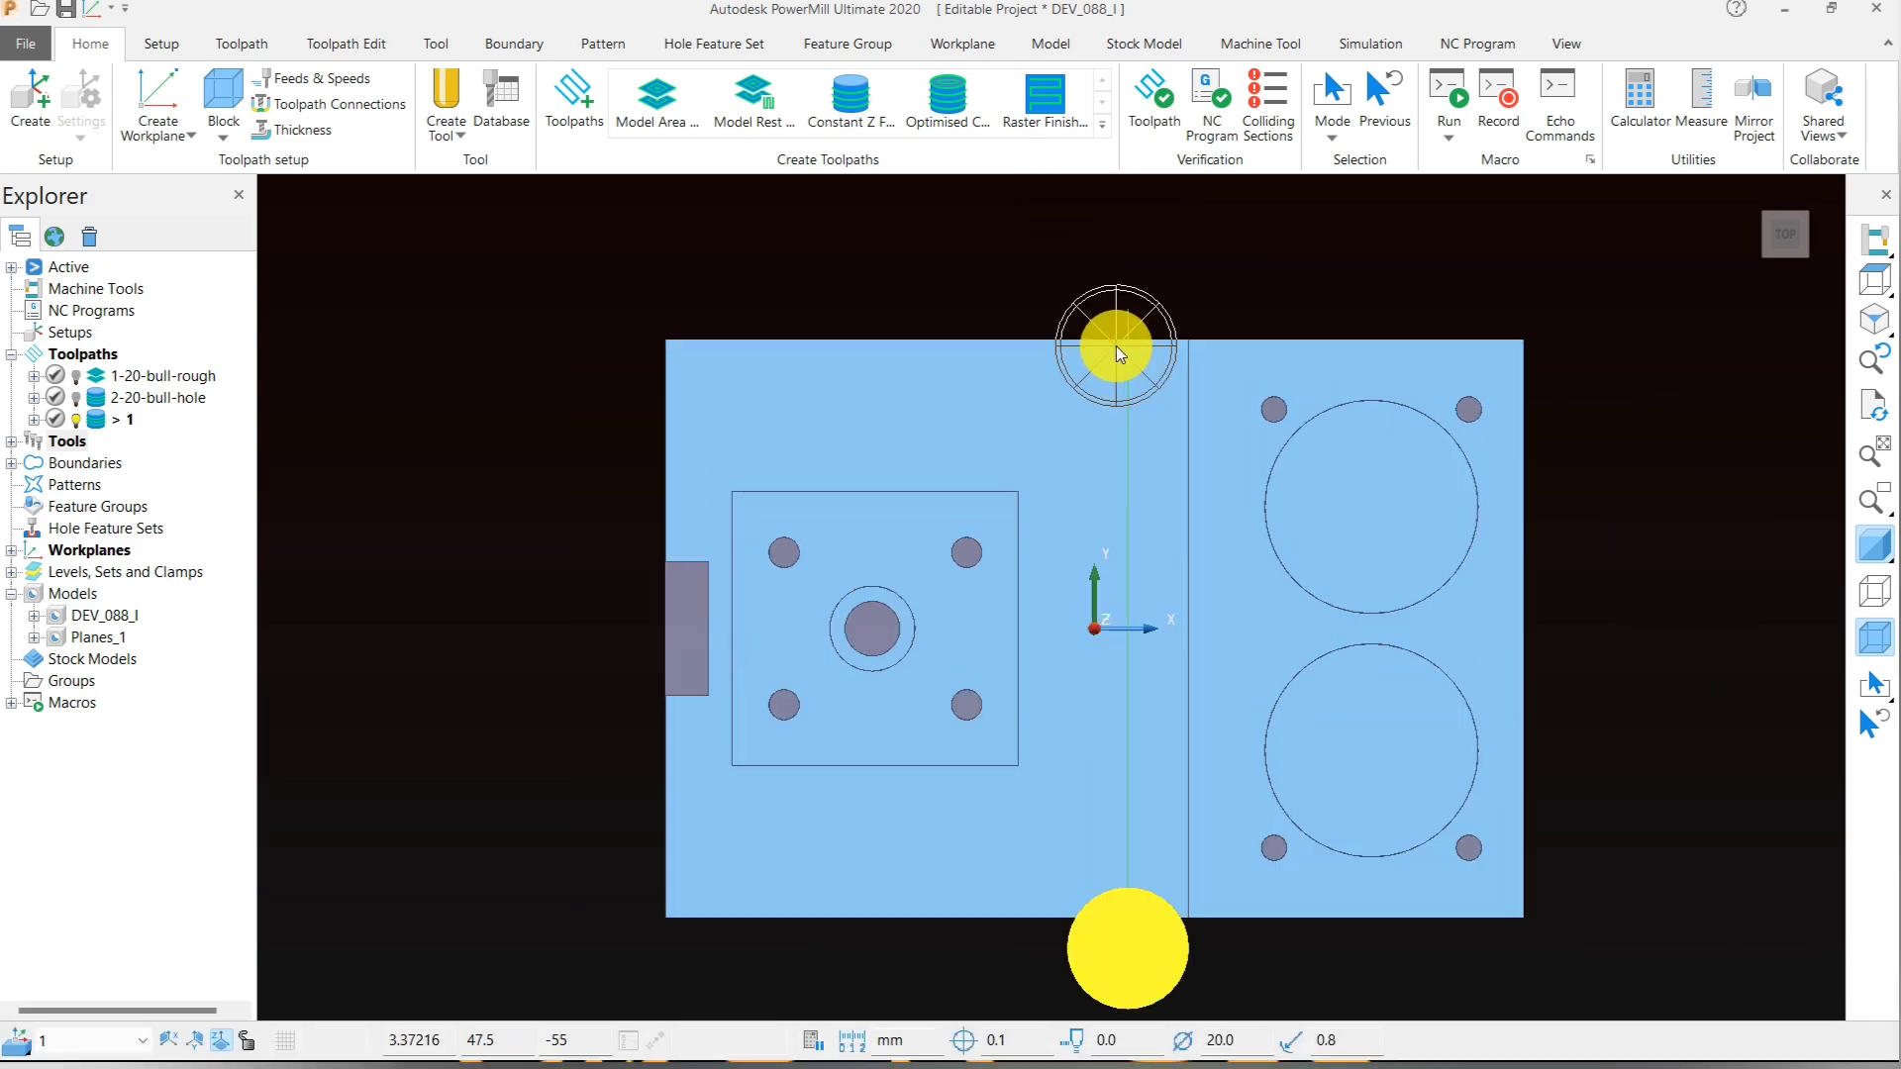
scroll(1115, 347, up, 3)
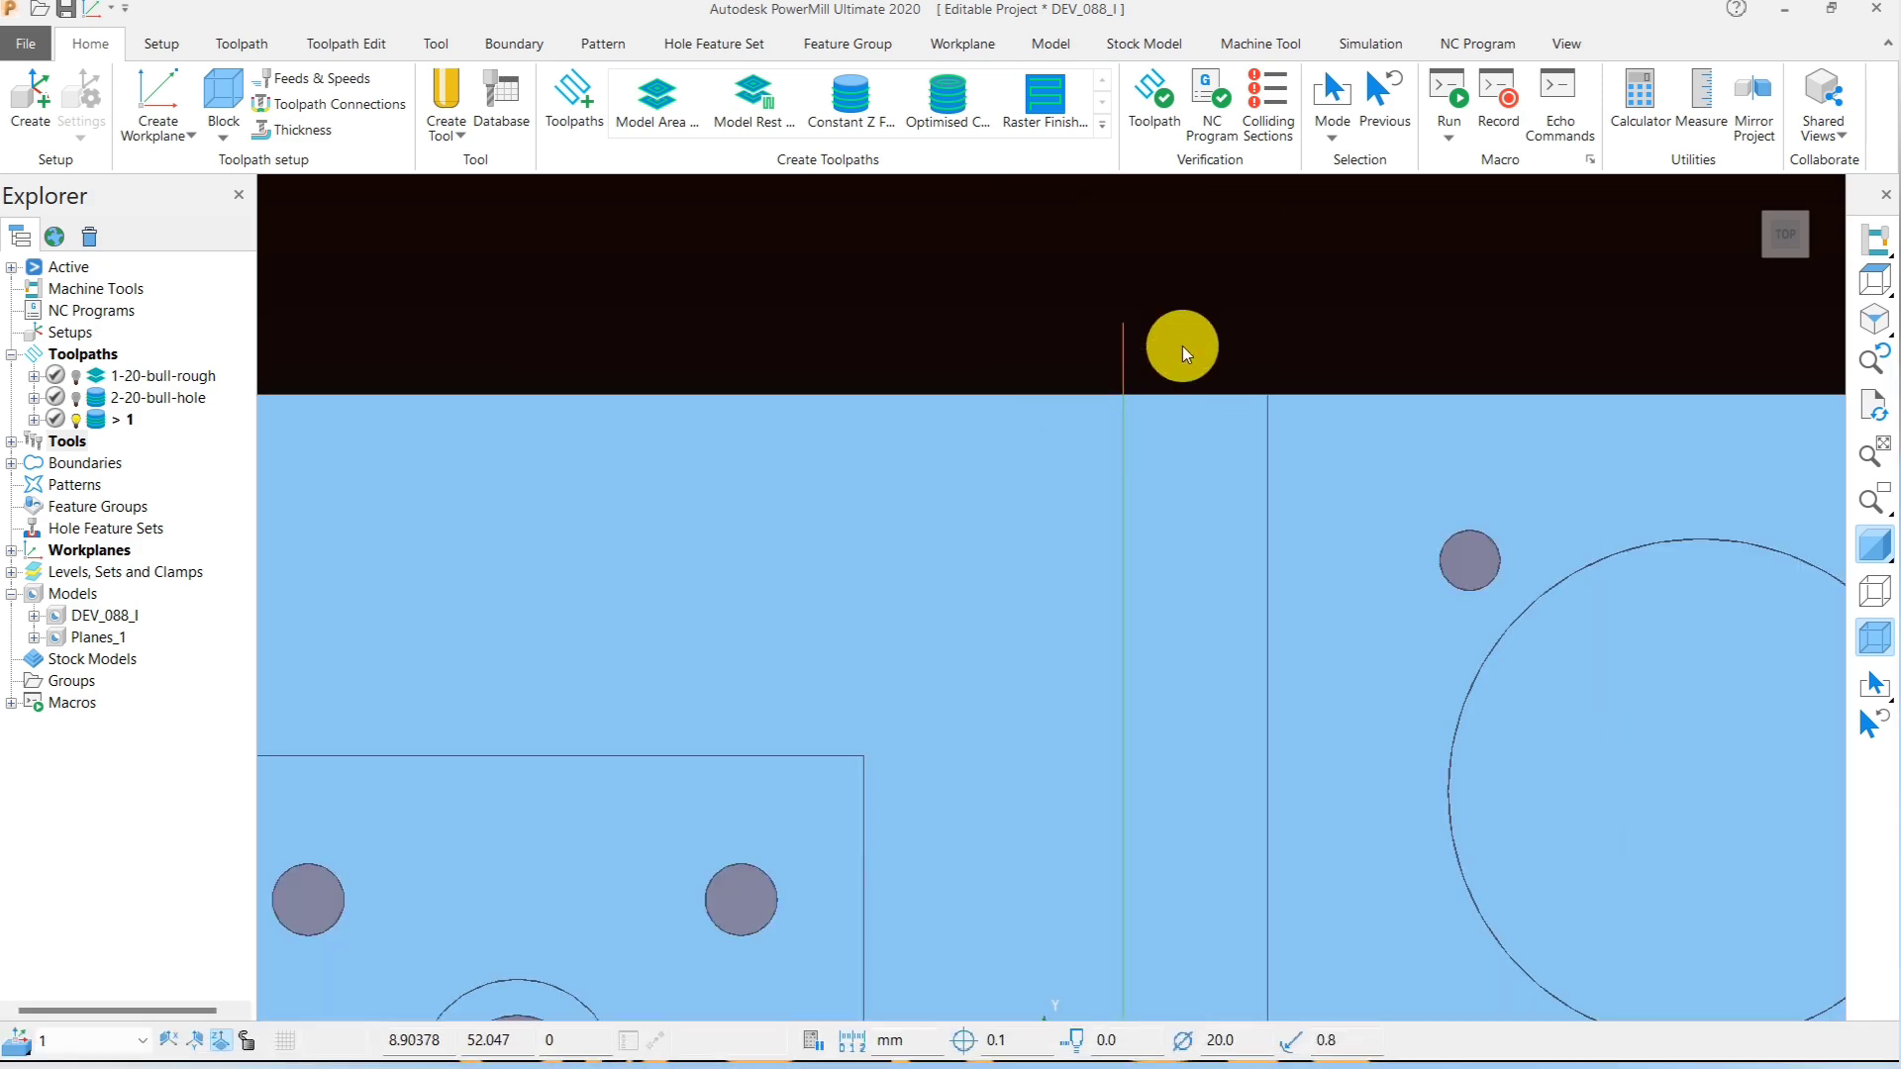
scroll(1185, 352, down, 3)
middle_drag(1209, 762, 1525, 400)
scroll(1506, 400, up, 3)
scroll(1536, 550, down, 3)
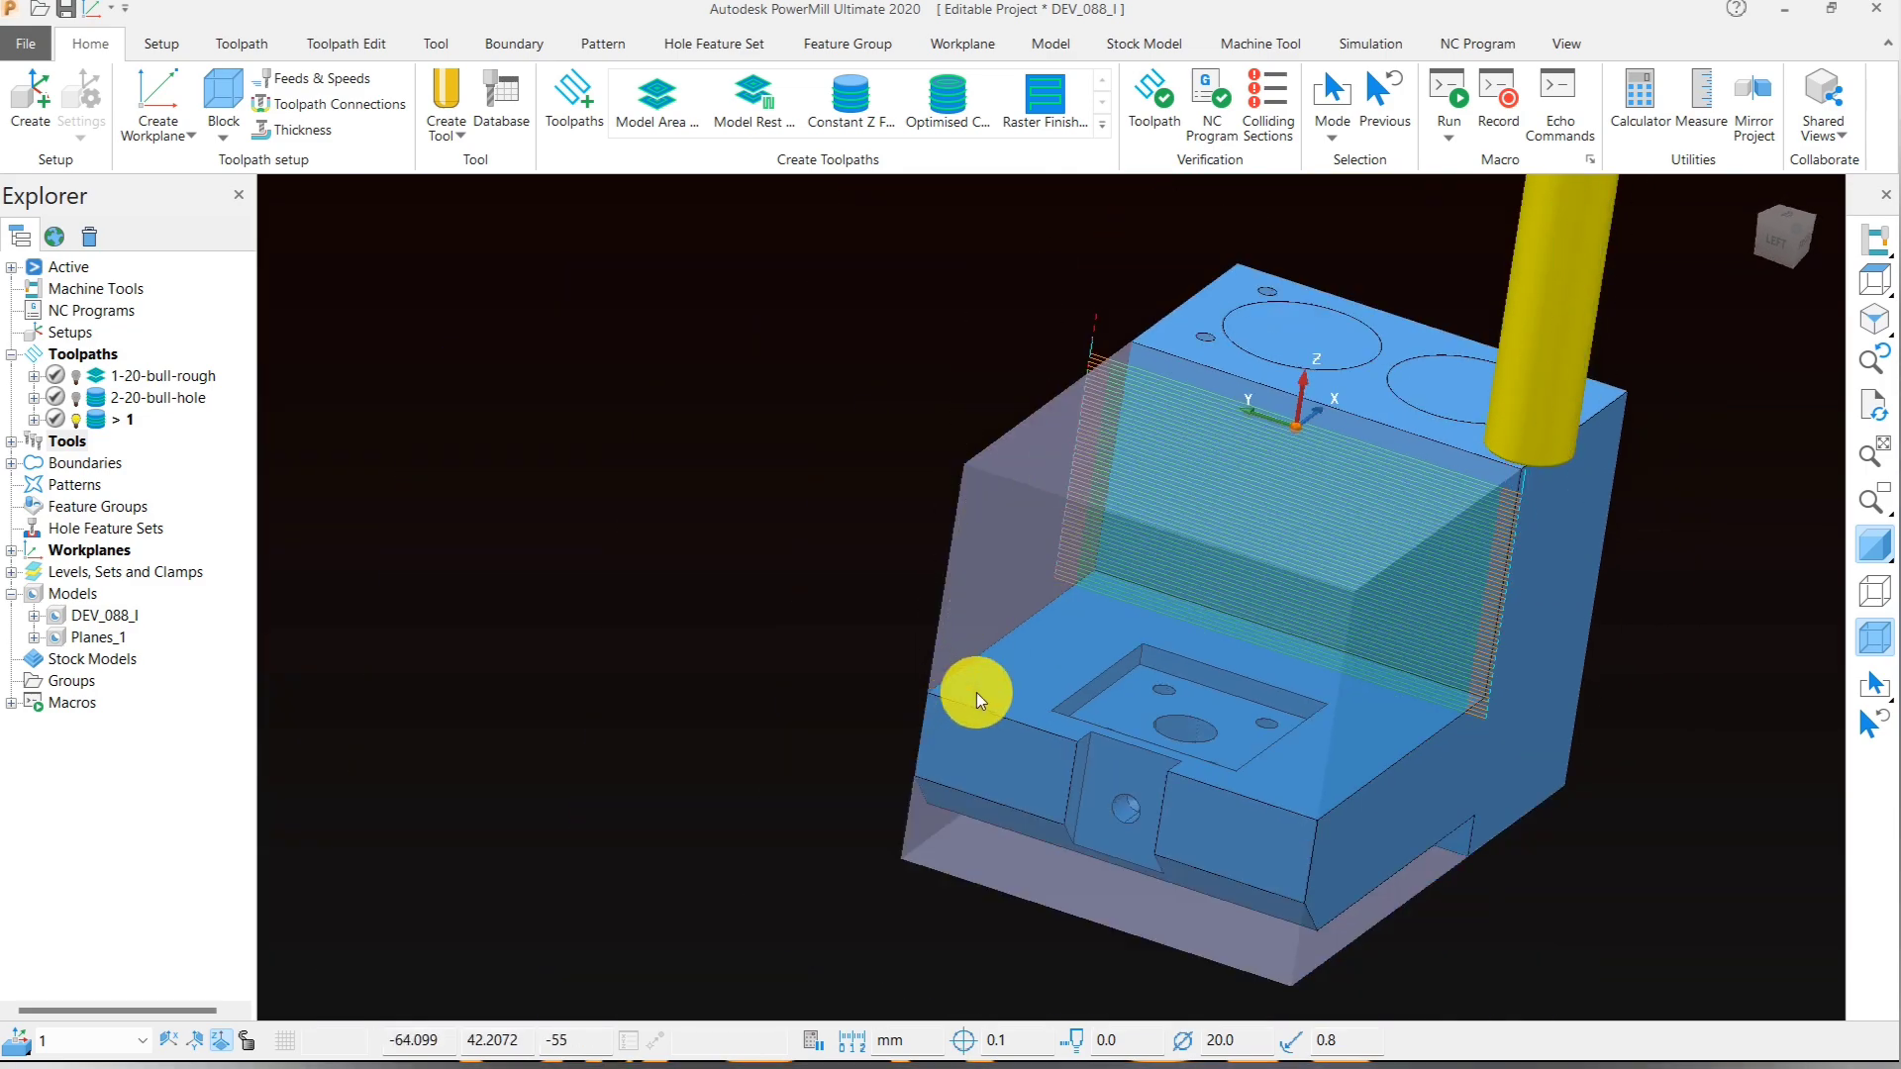
middle_drag(976, 693, 1301, 547)
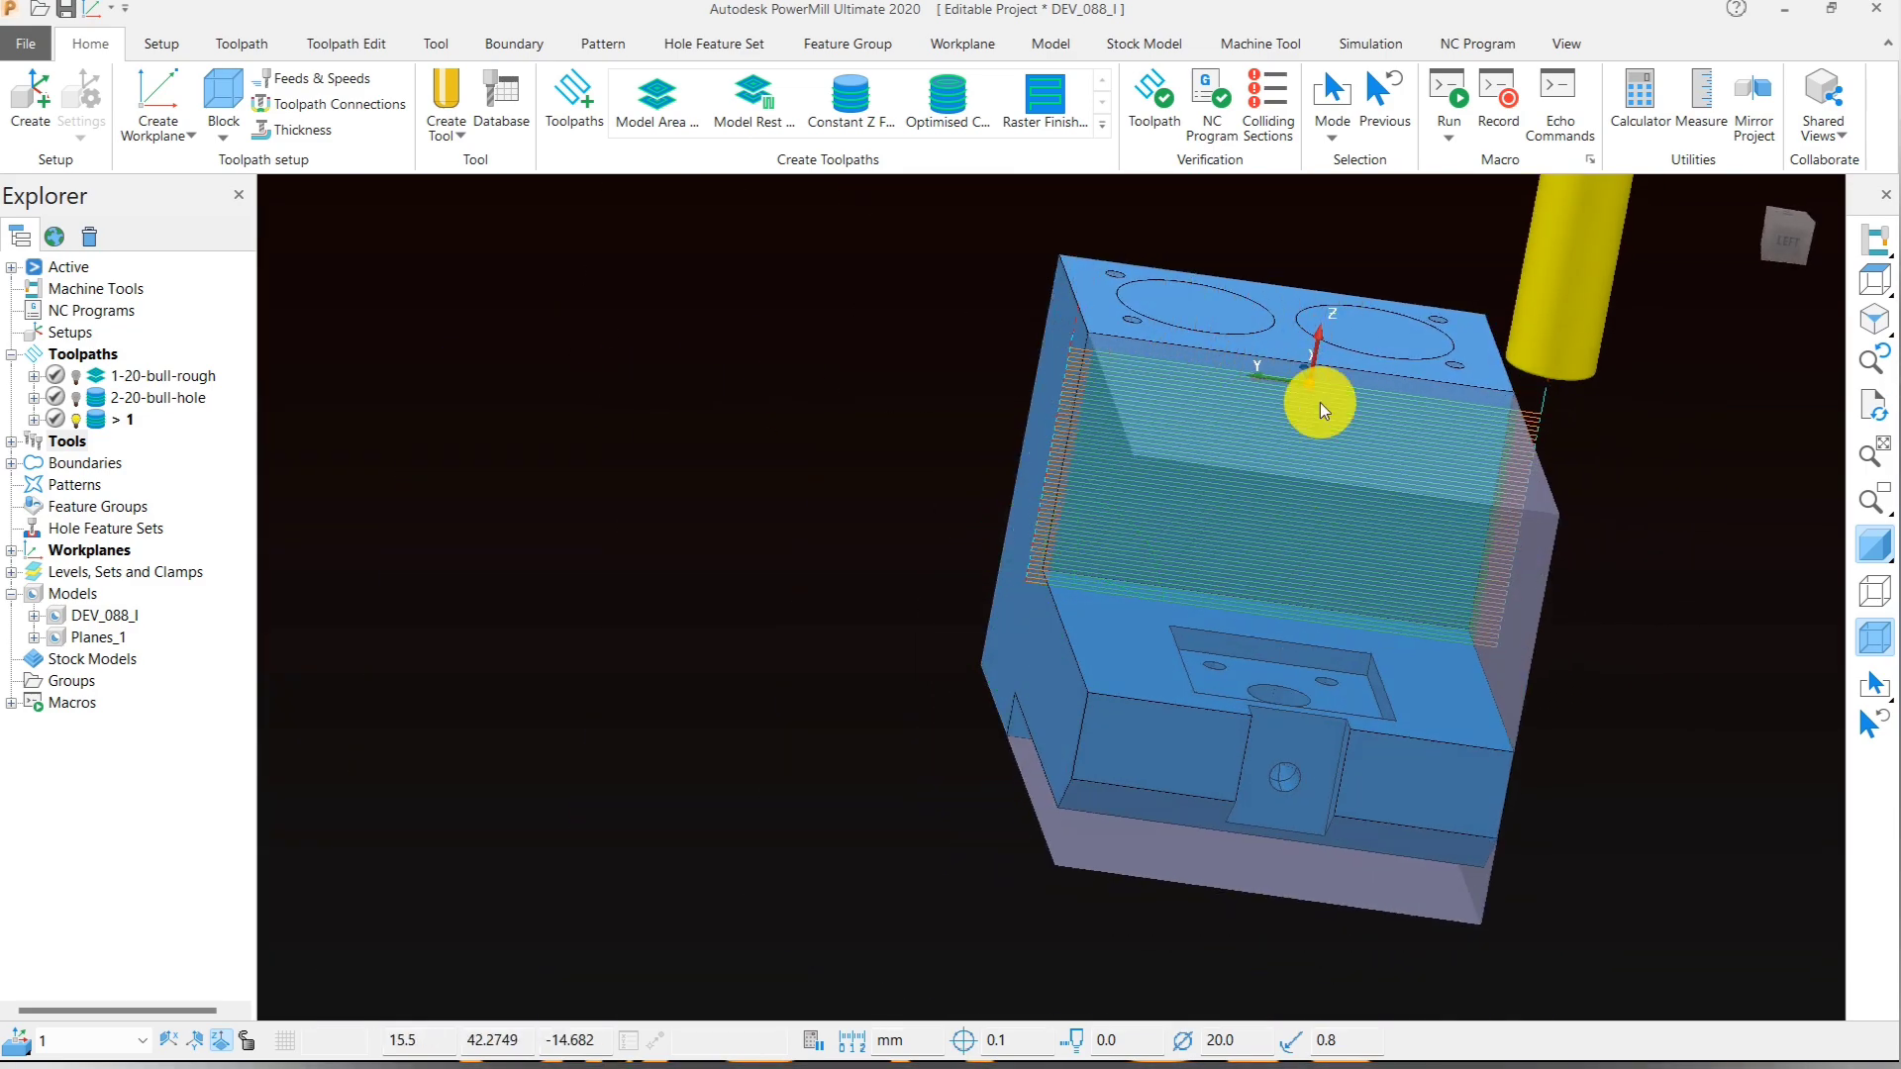
click(1875, 285)
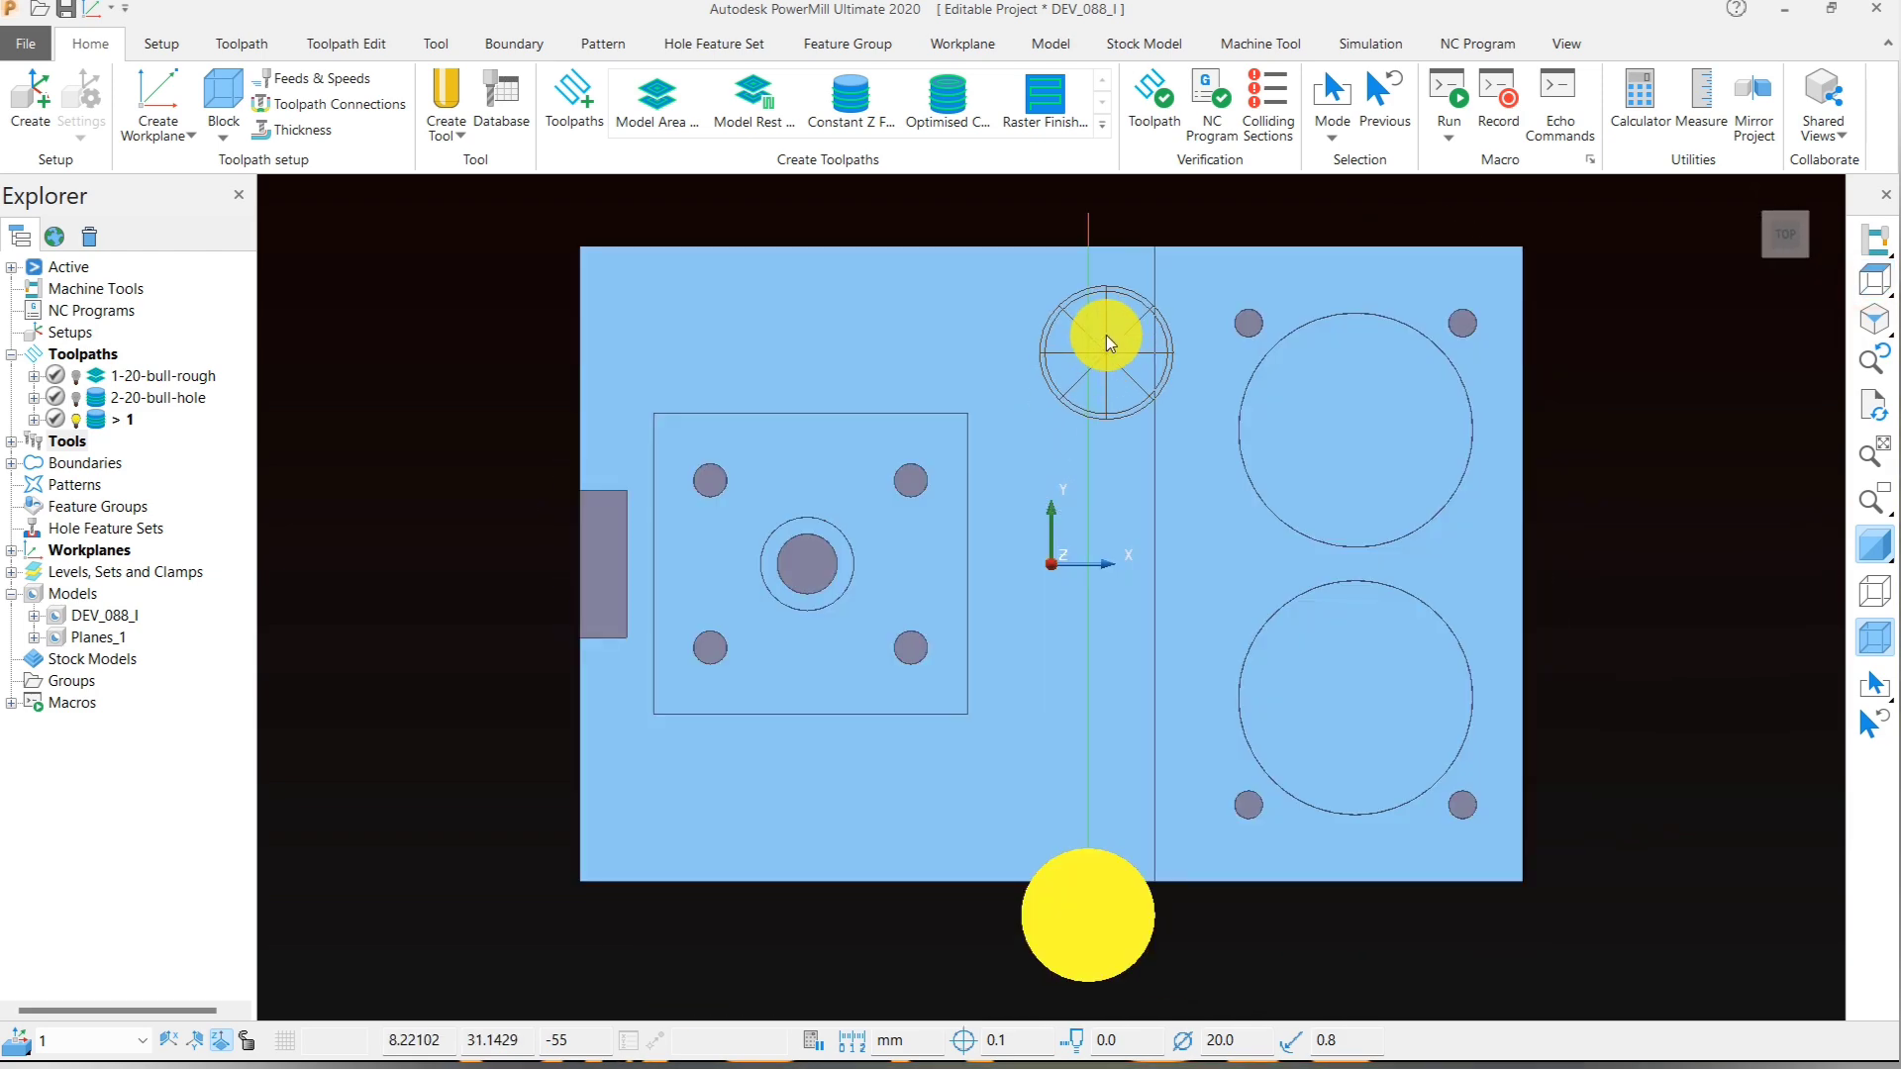
key(ctrl+t)
key(ctrl+t)
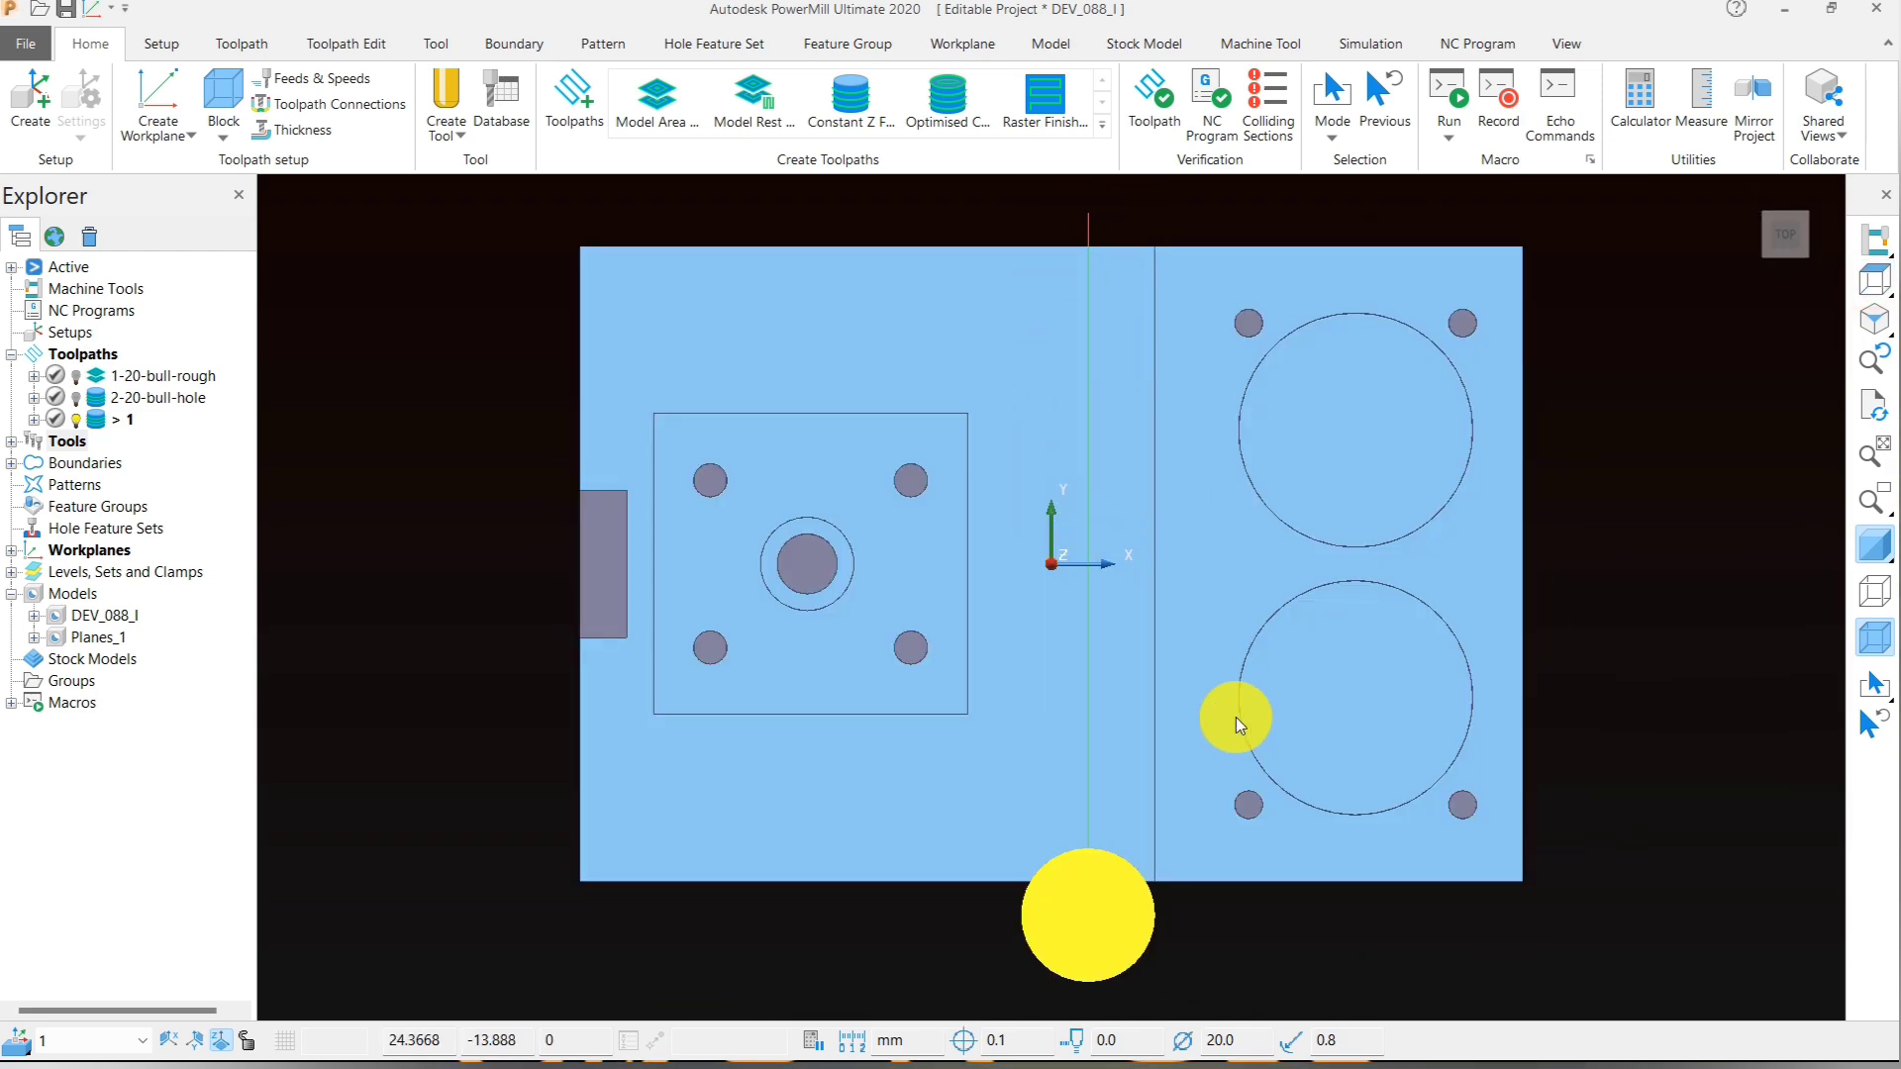
middle_drag(1235, 717, 1228, 582)
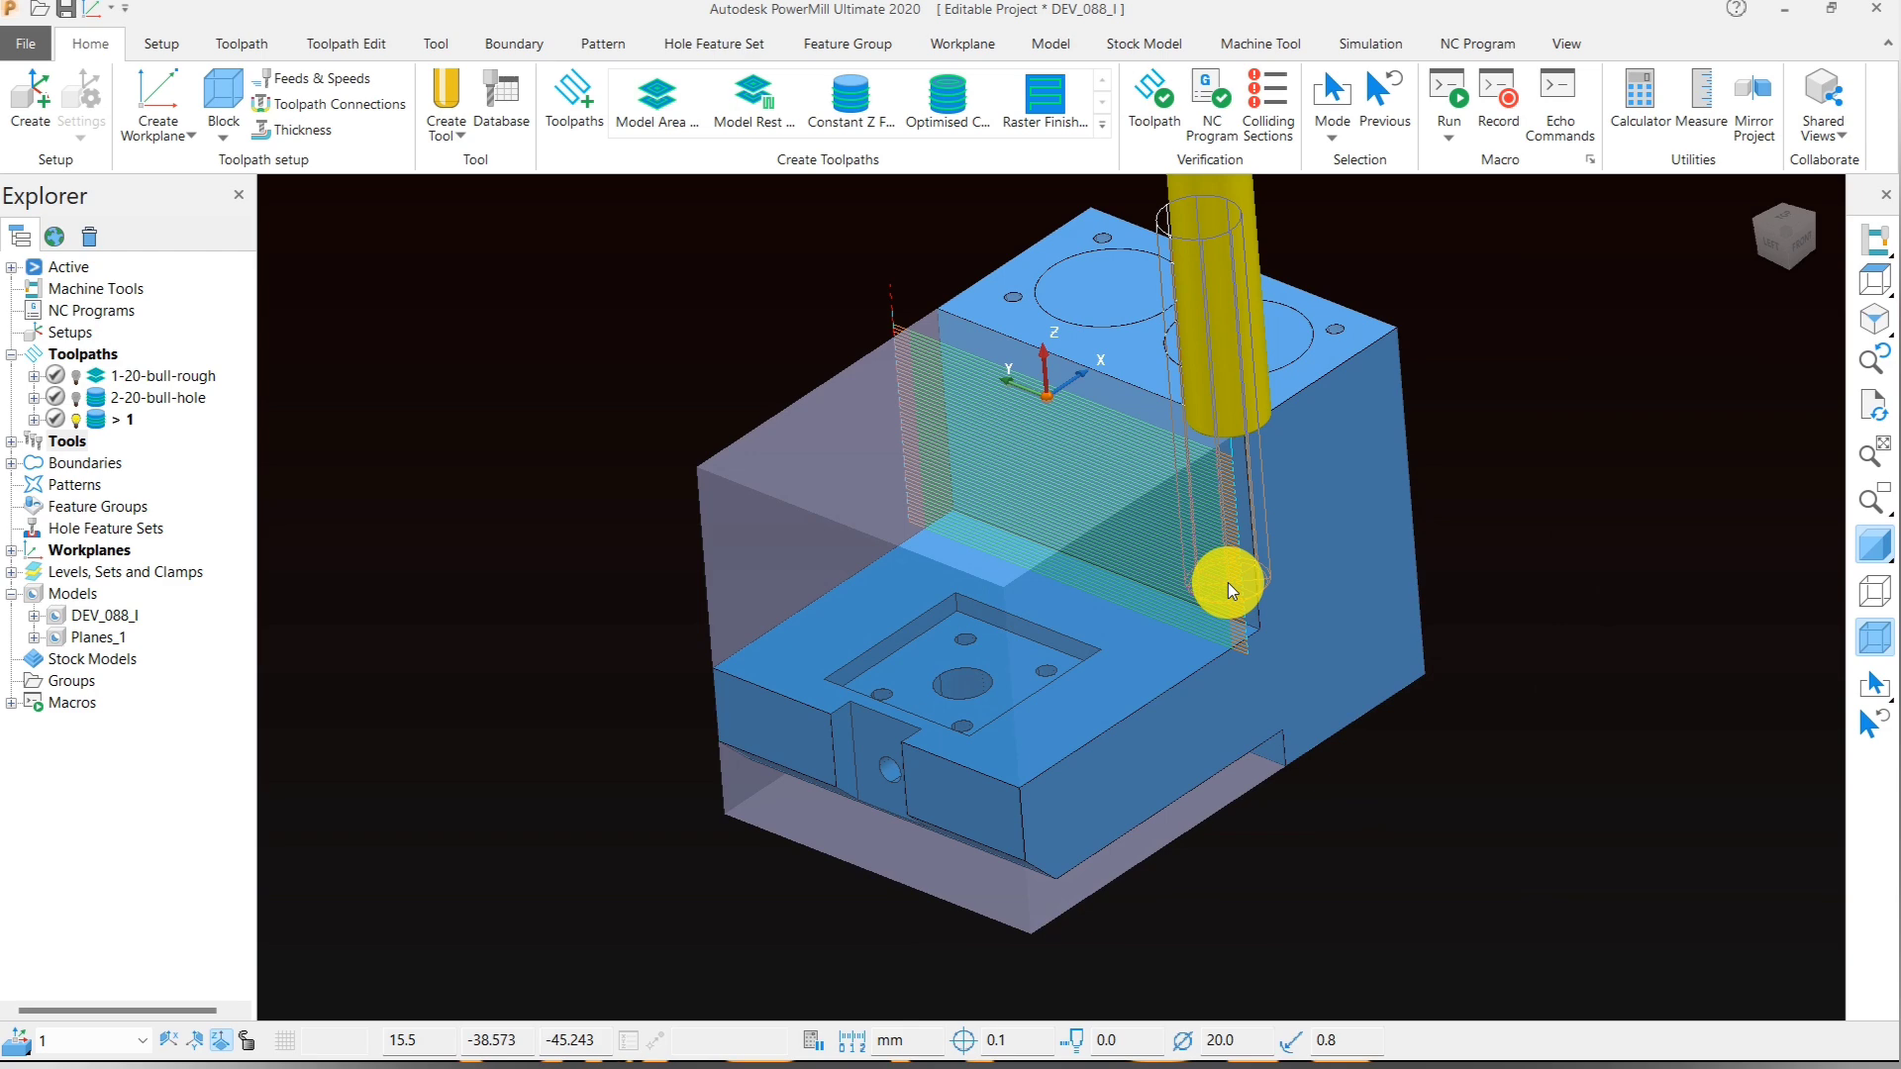
key(ctrl+t)
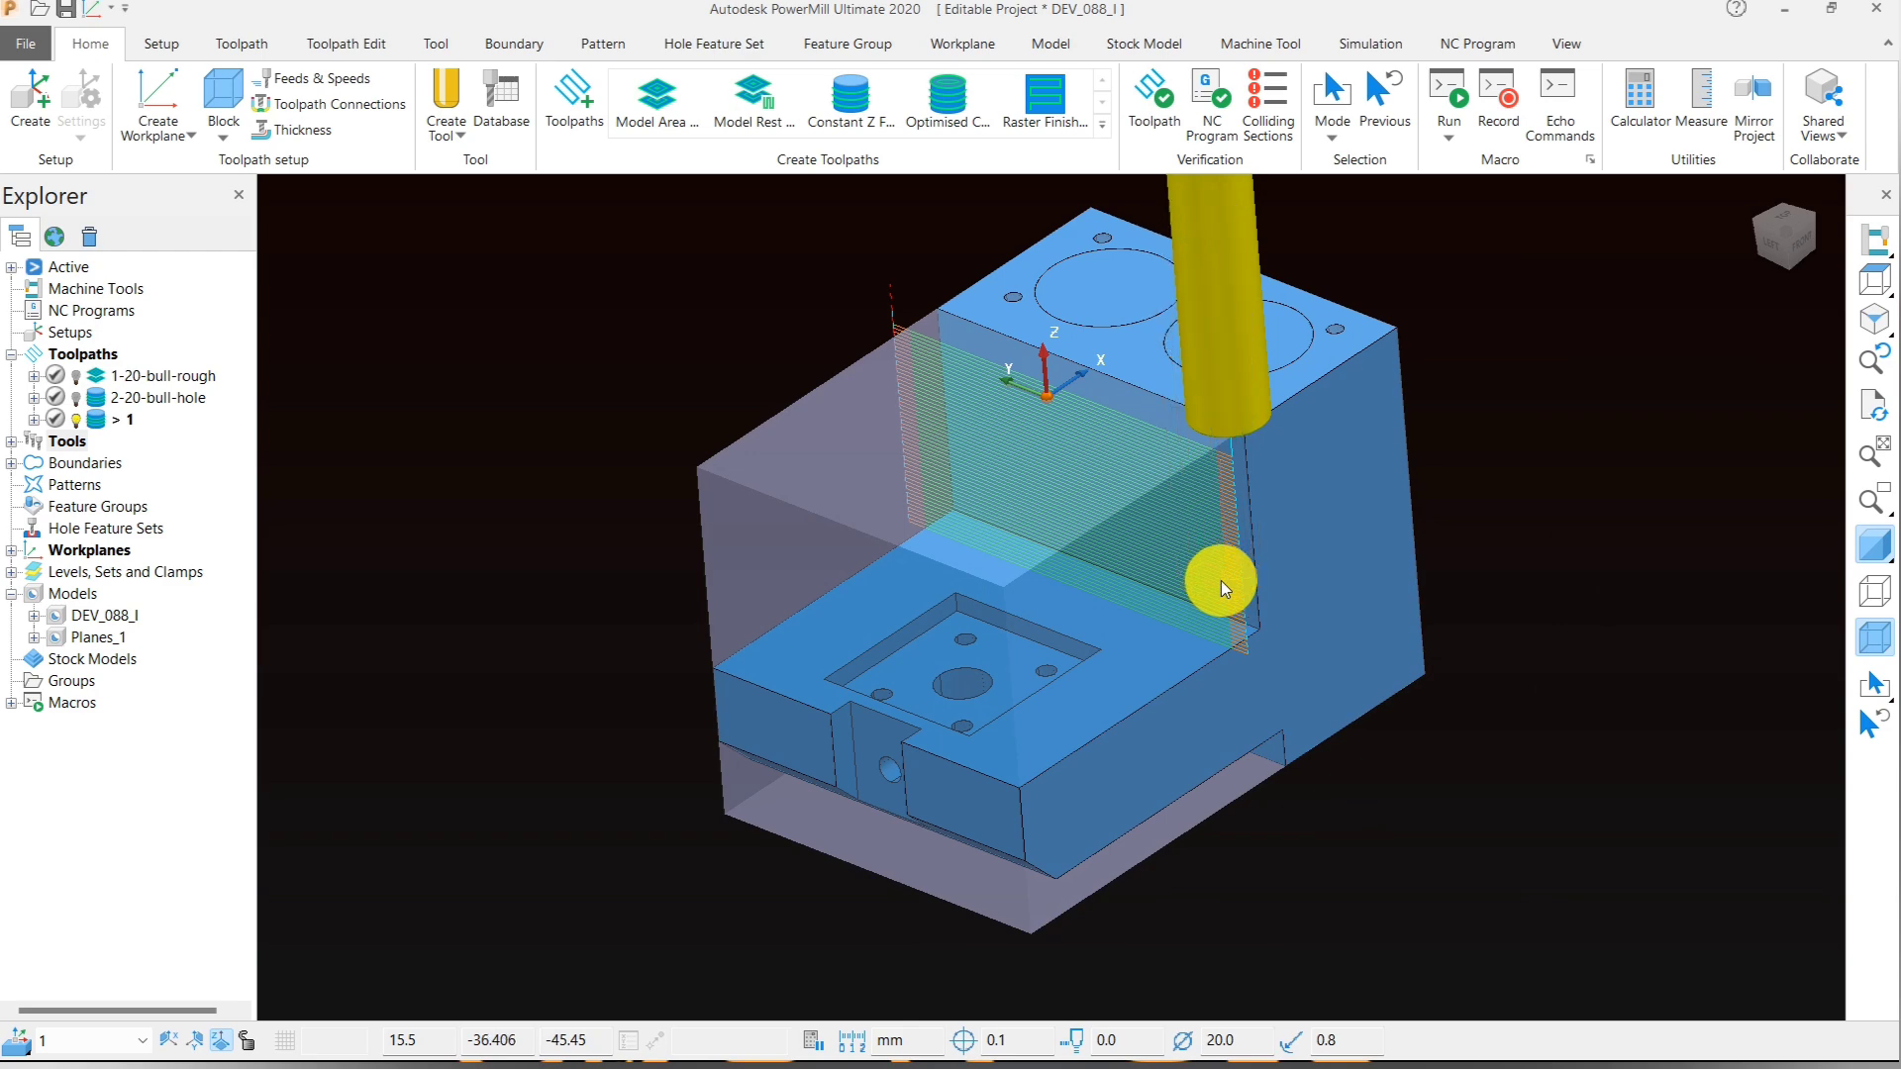
middle_drag(930, 782, 1206, 711)
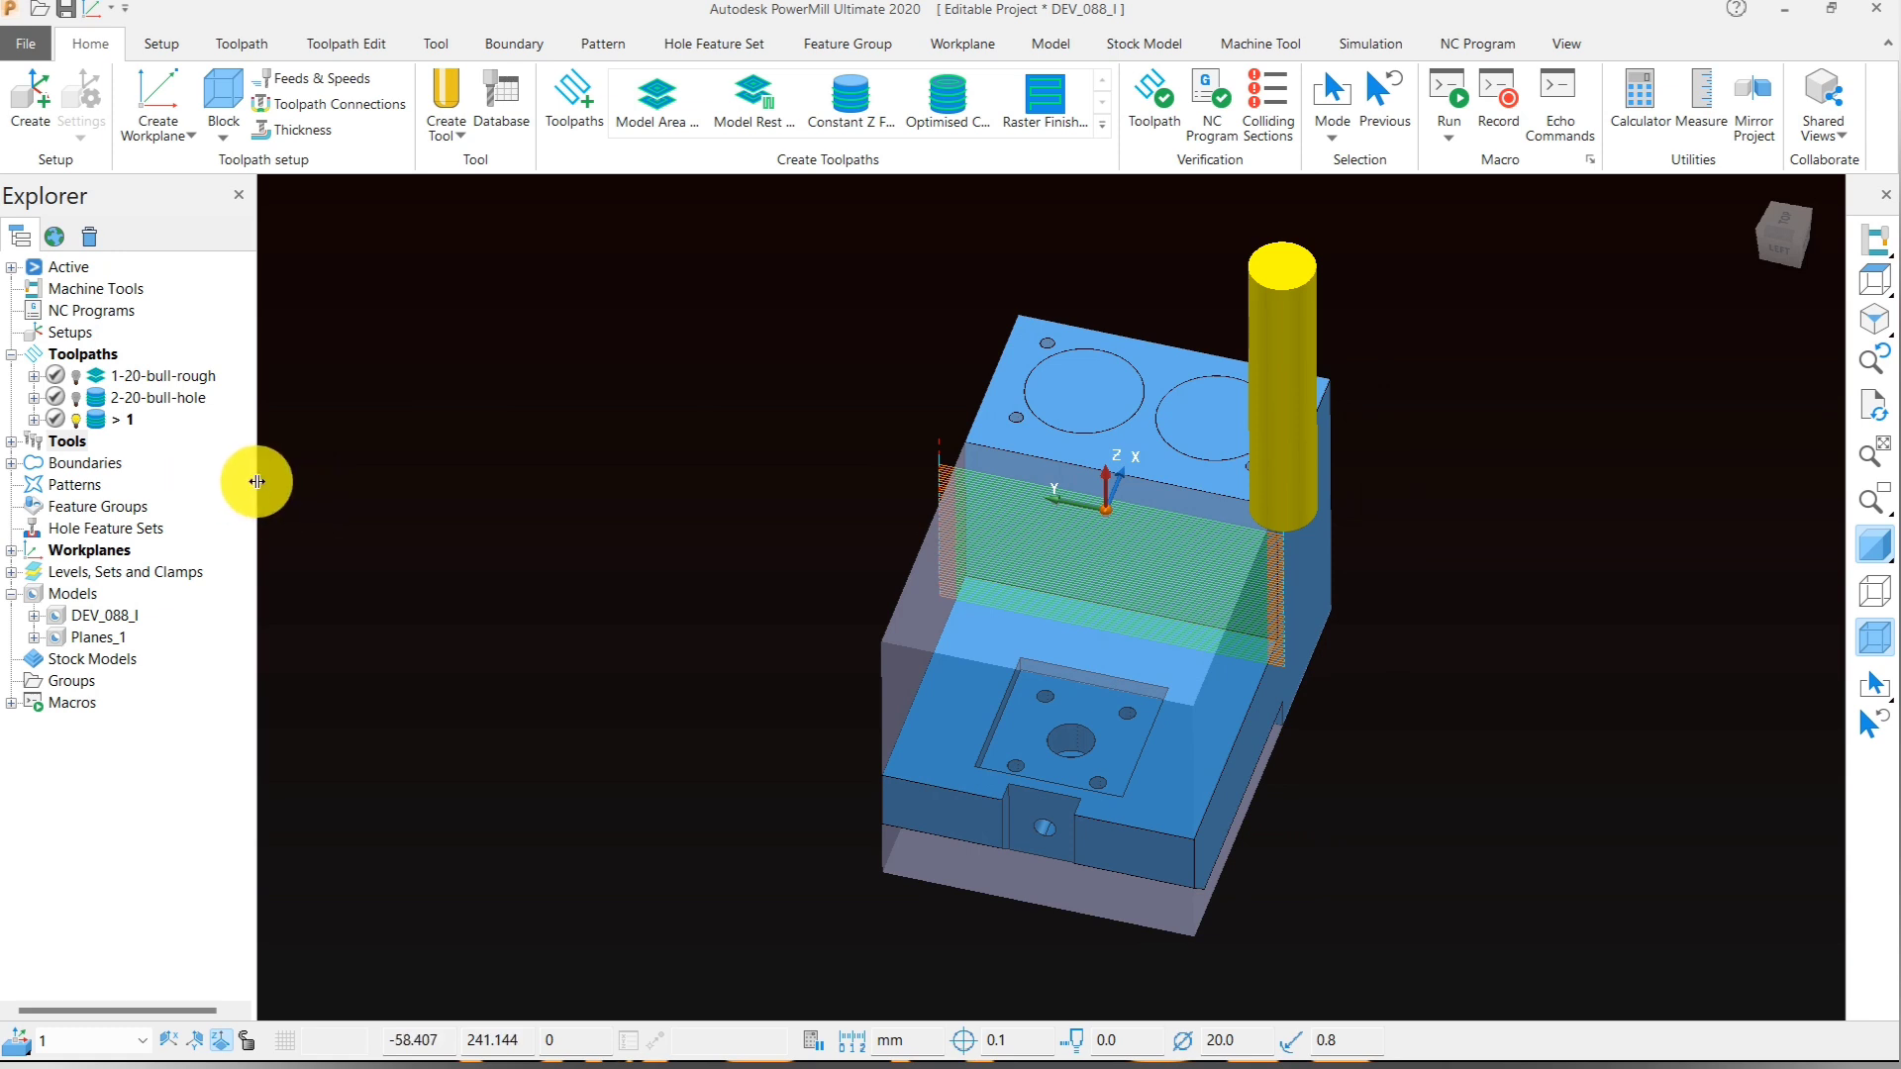
- Delete toolpath 1 and the Planes_1 model from the project
right_click(115, 425)
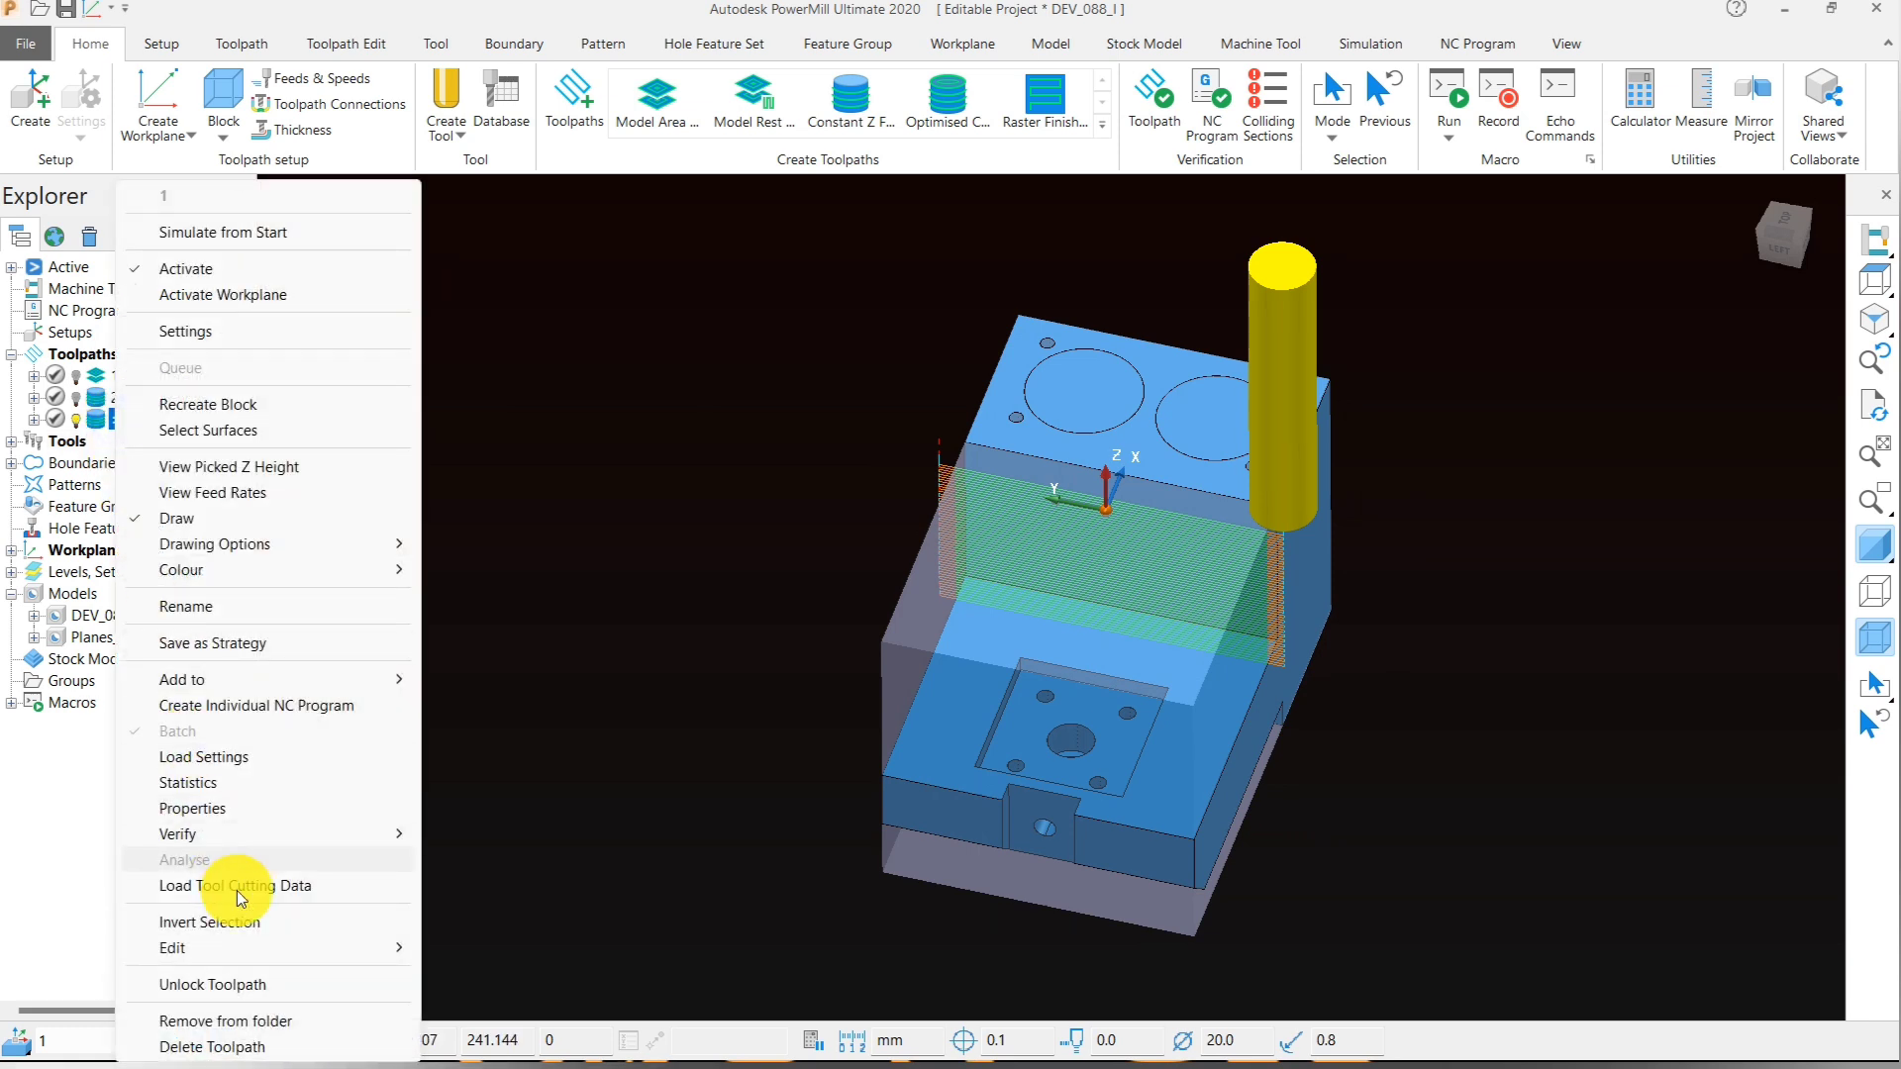
click(252, 1042)
right_click(104, 615)
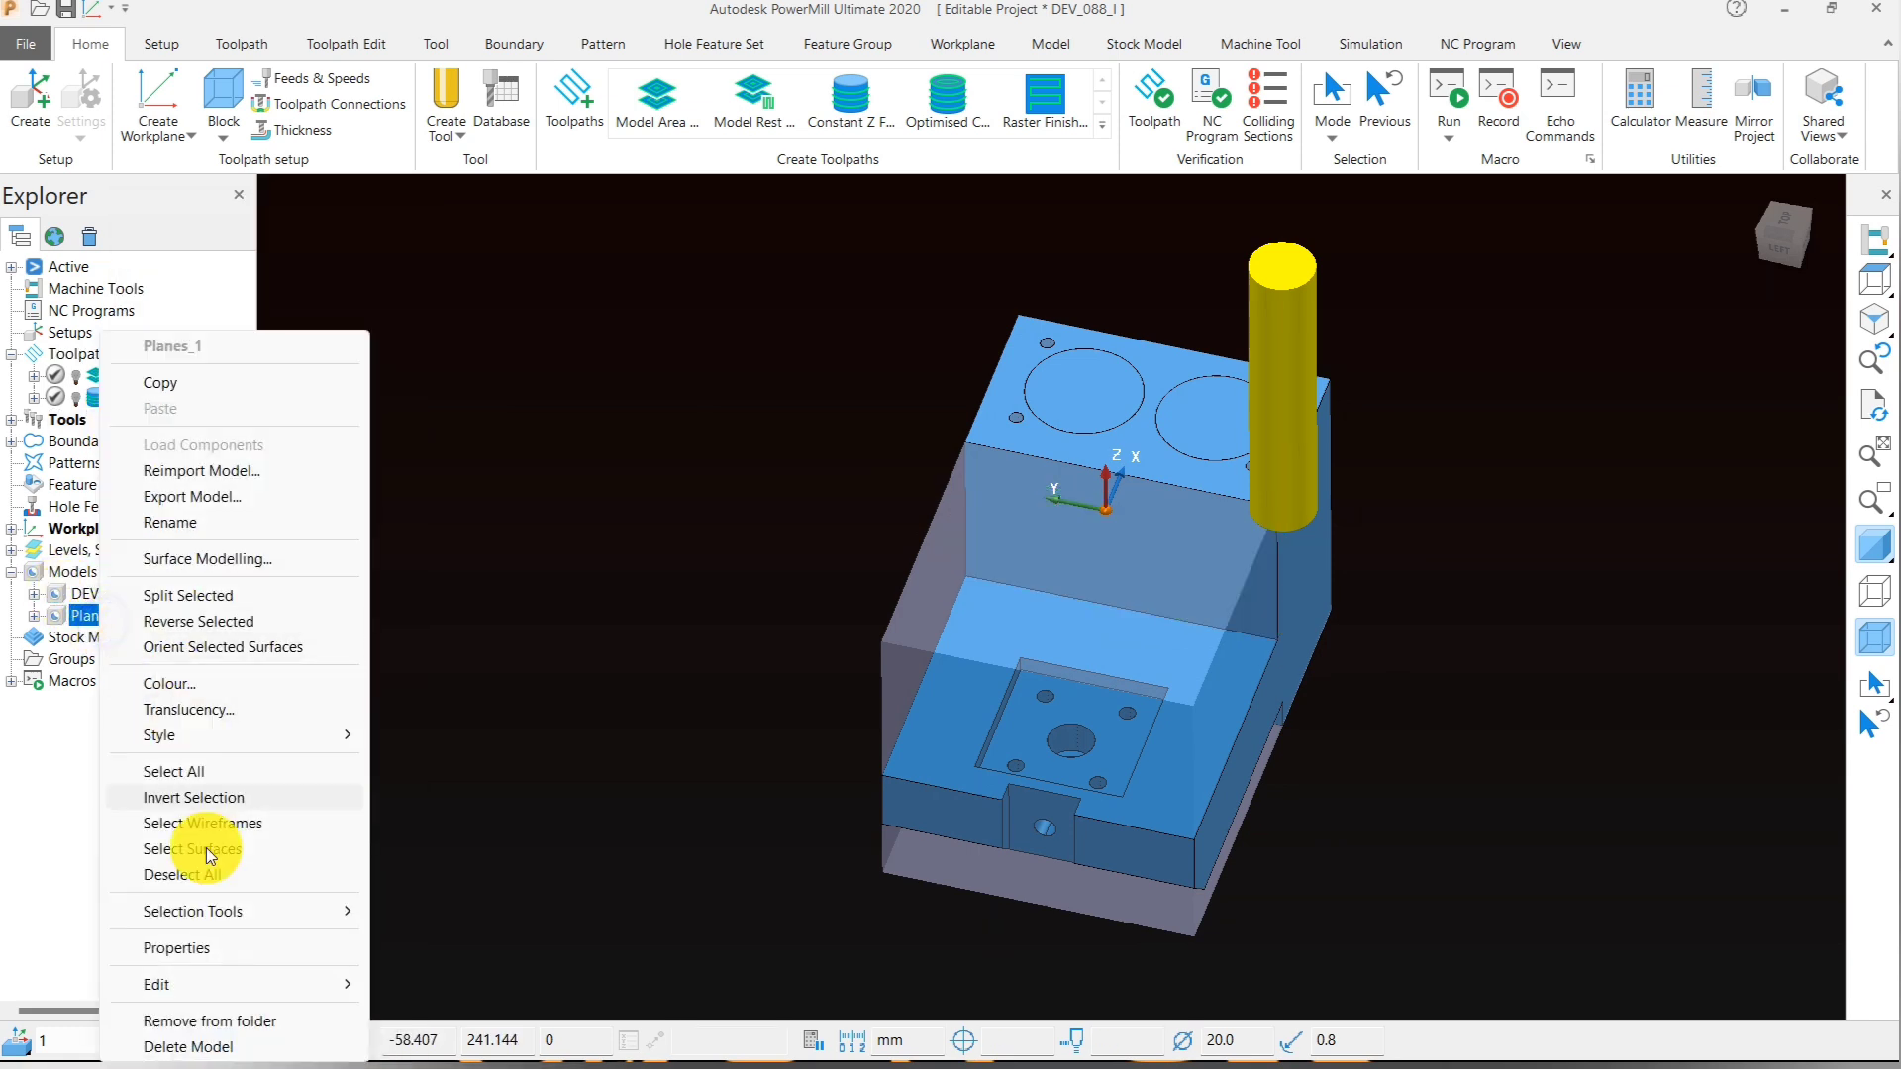
click(212, 1043)
- Recalculate the block from the model with an expansion of 10 mm, keeping the Z limits locked, and accept it
click(219, 96)
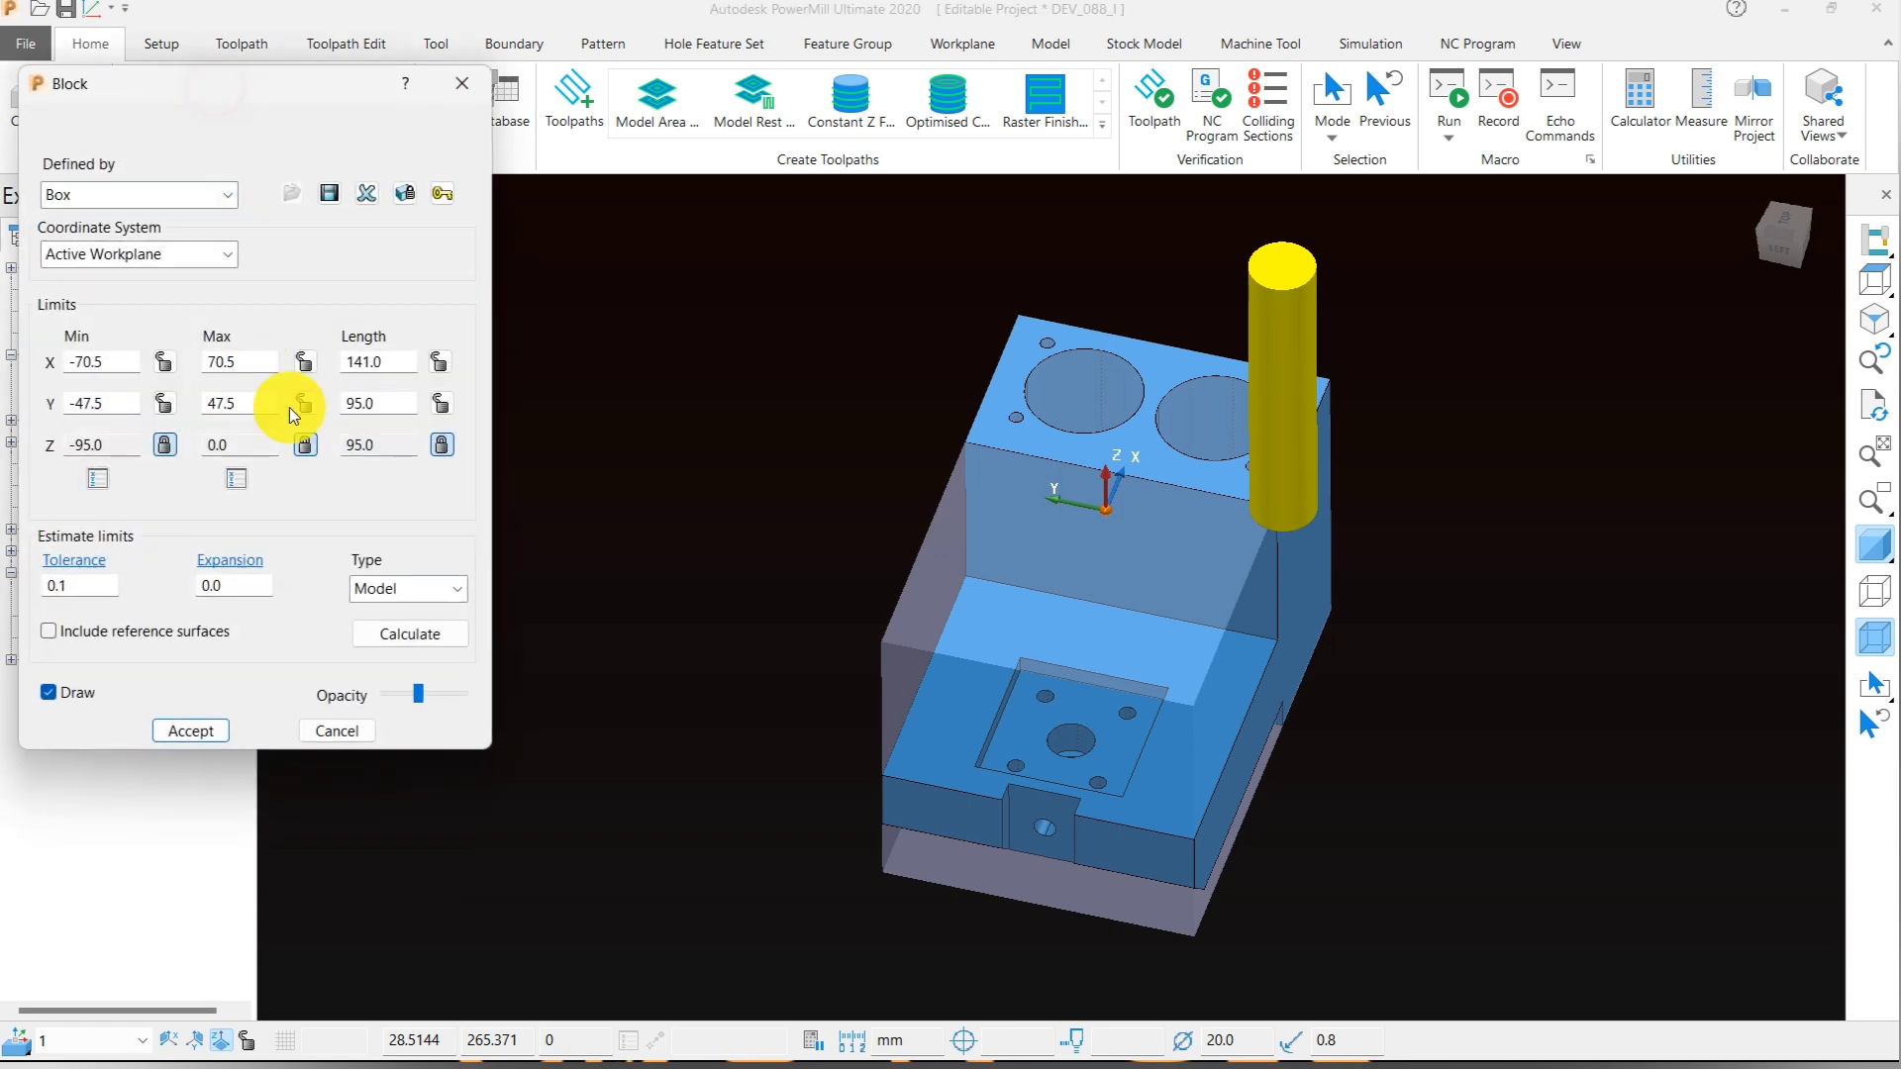
text(1)
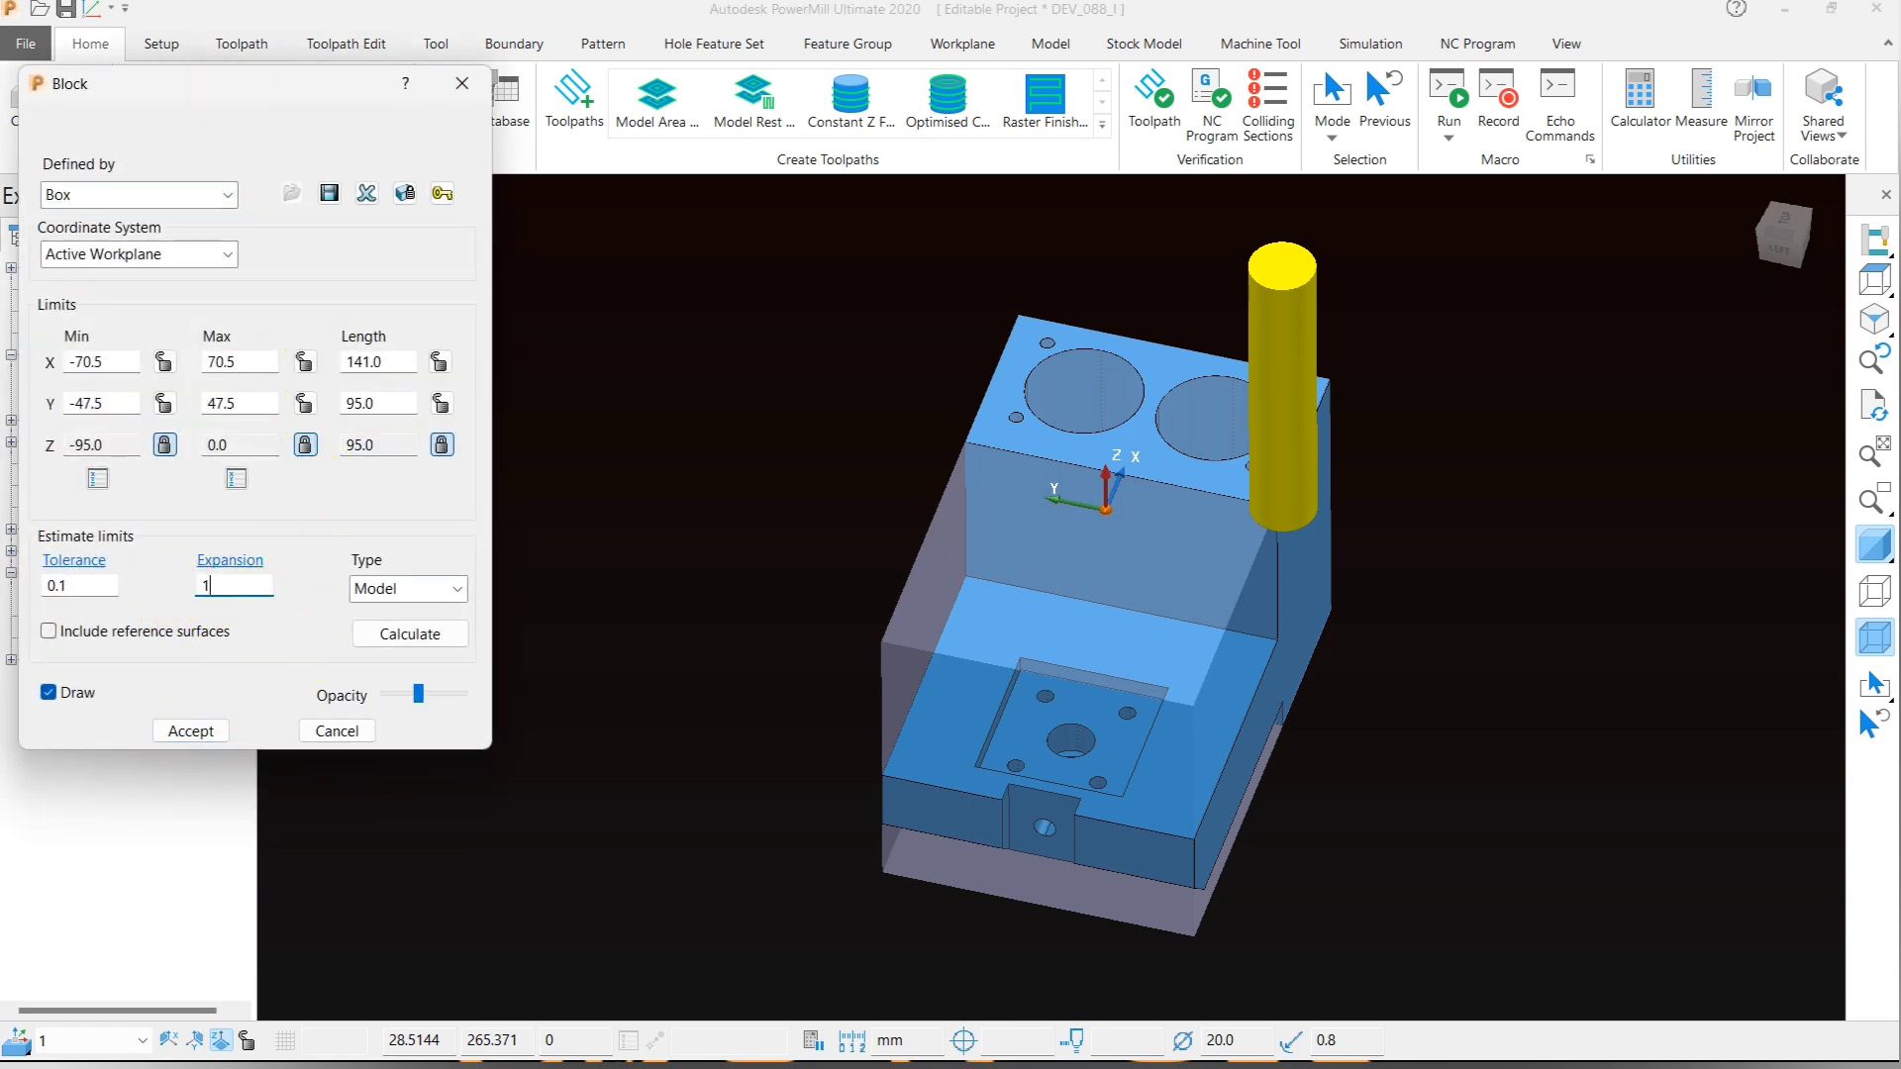
text(0)
click(419, 634)
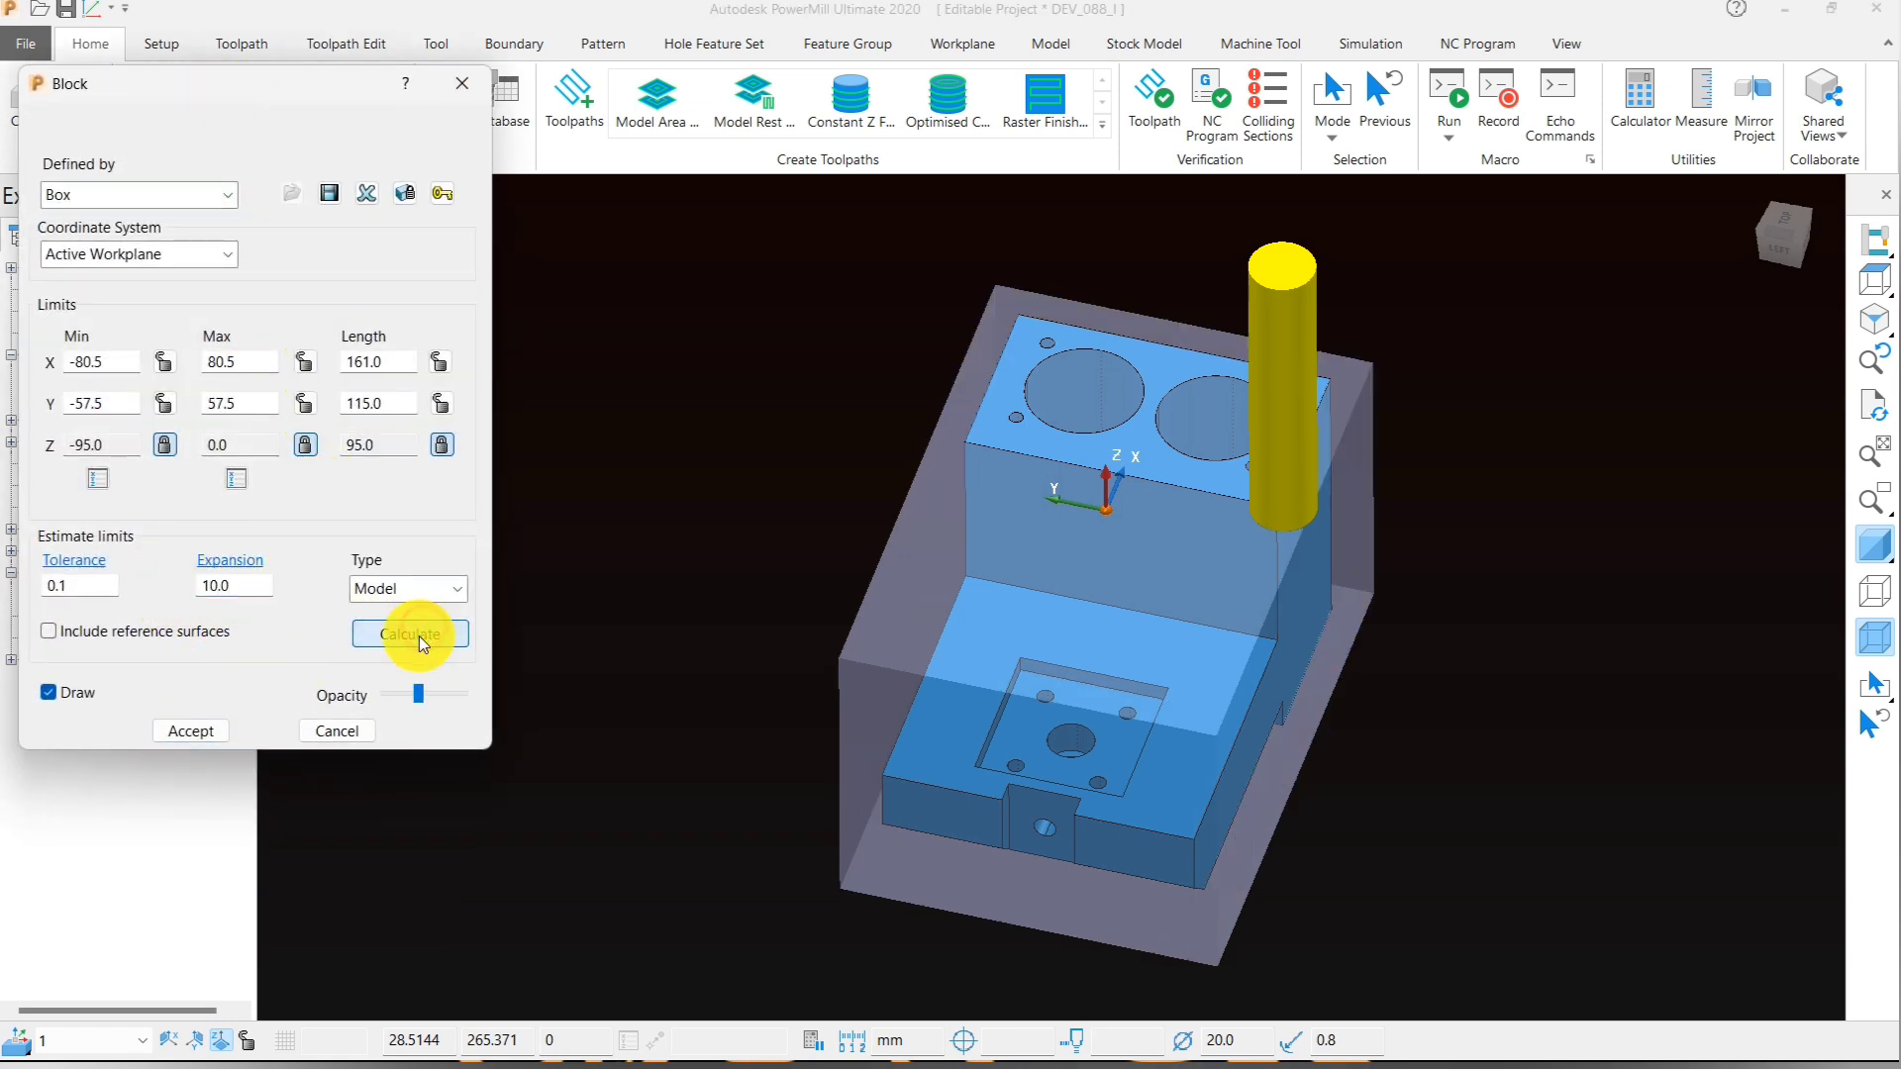
click(182, 730)
- Select the flat floor surface of the square pocket on the lower step
middle_drag(919, 721, 826, 697)
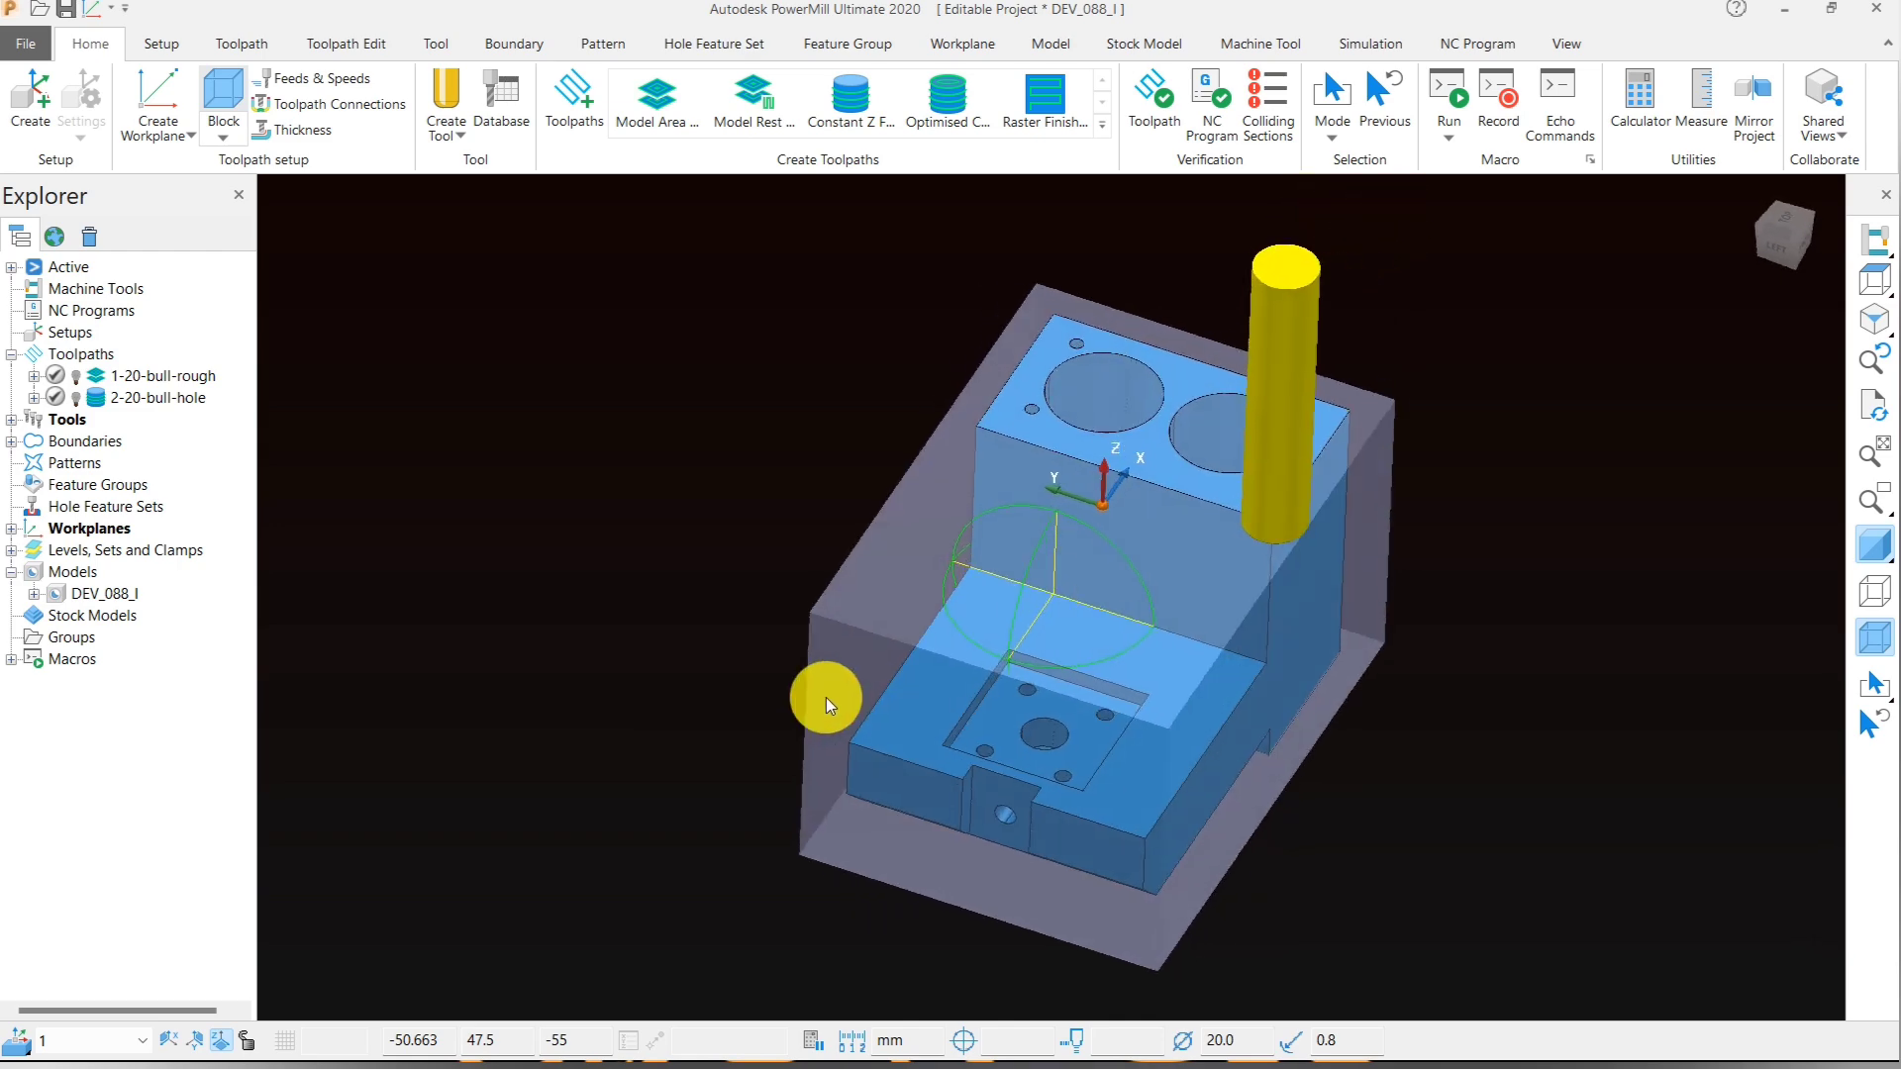
middle_drag(1249, 808, 329, 456)
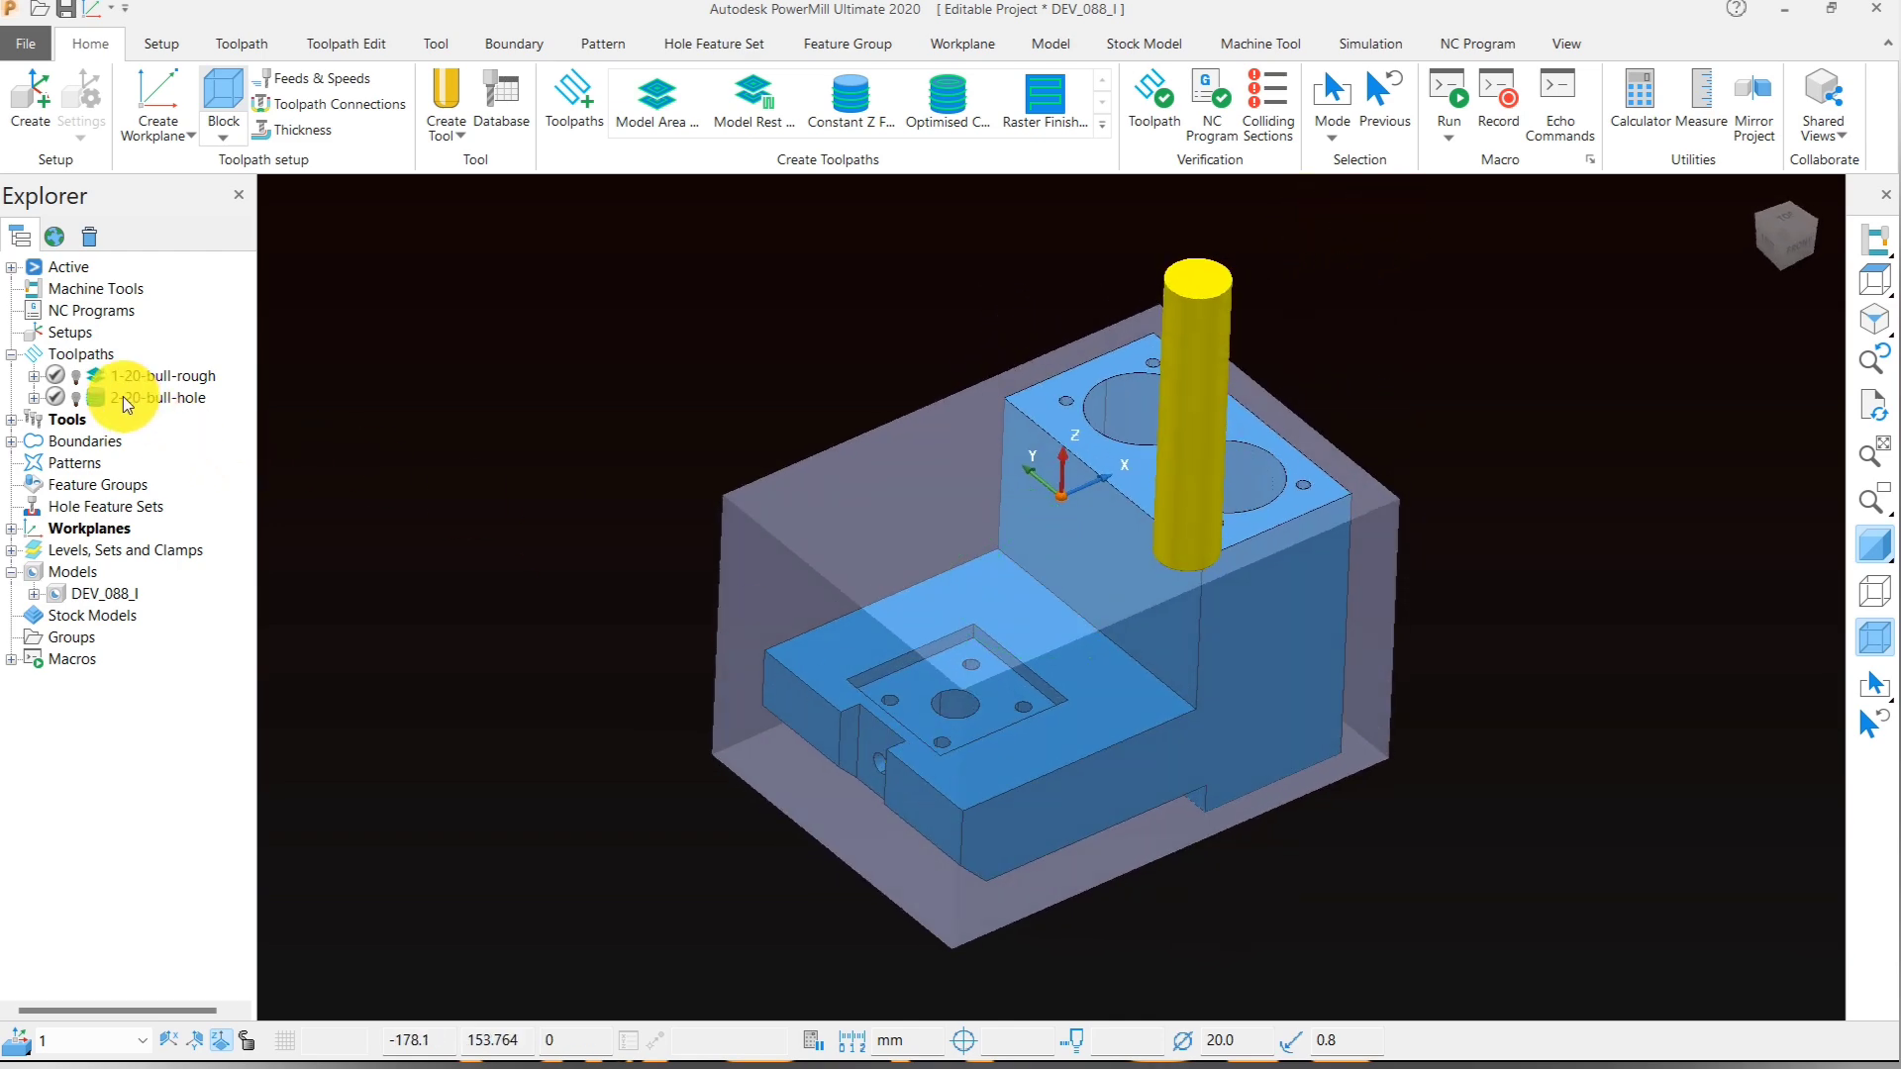
scroll(875, 770, up, 3)
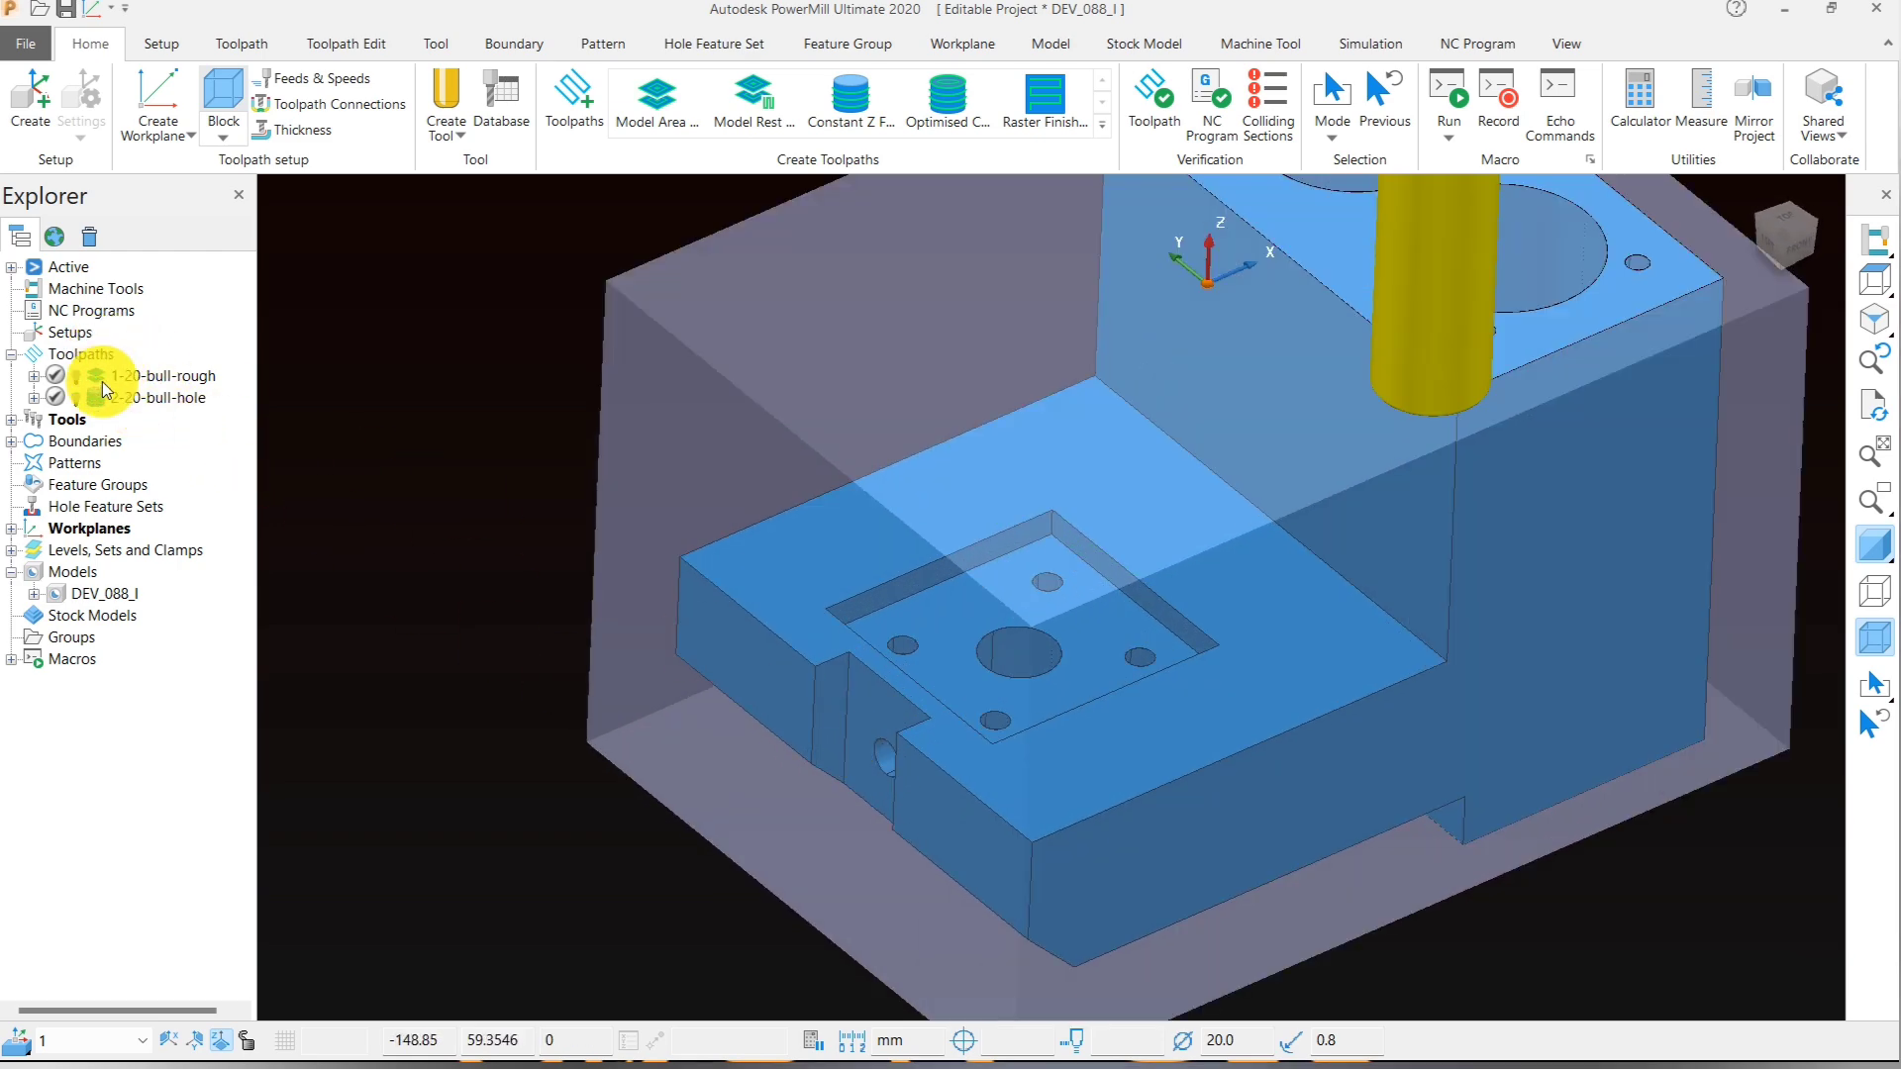
scroll(925, 609, up, 2)
scroll(985, 619, up, 2)
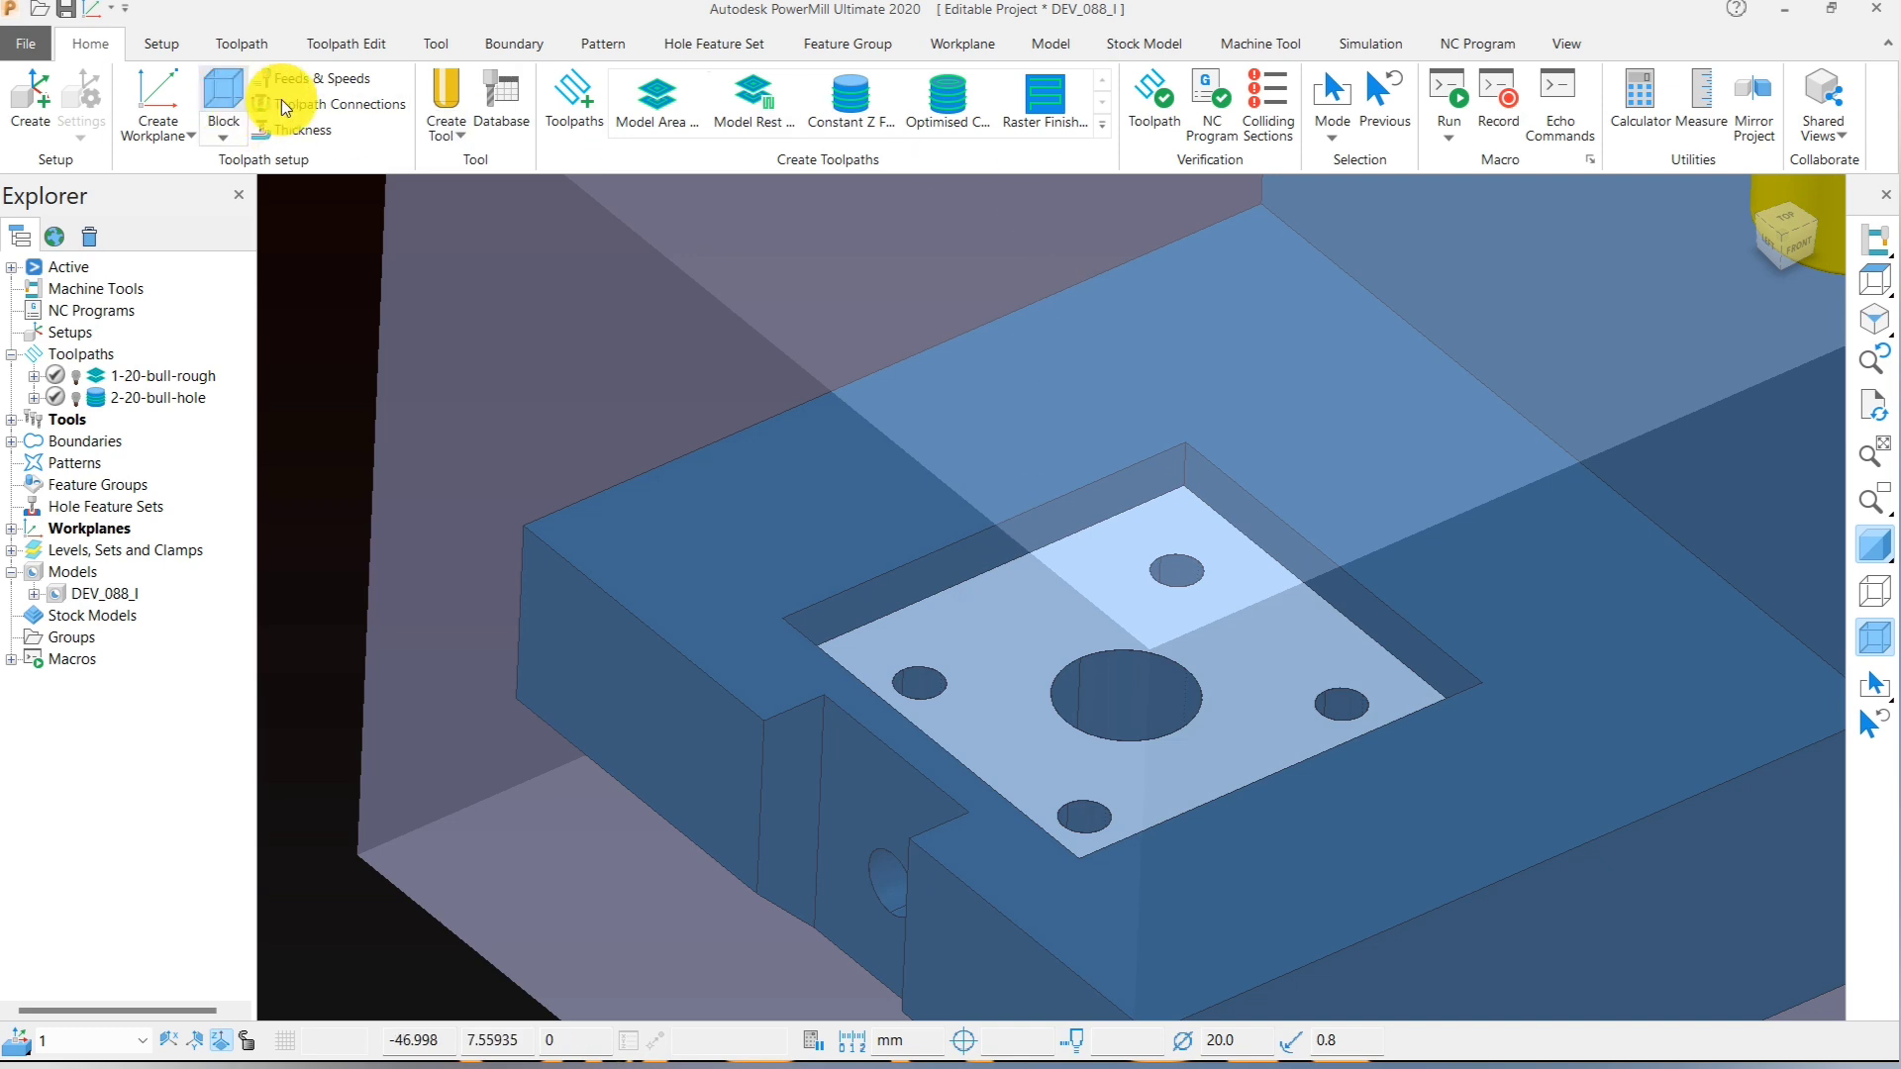
- Measure the line between the two upper corners of the square pocket's back edge
click(1727, 99)
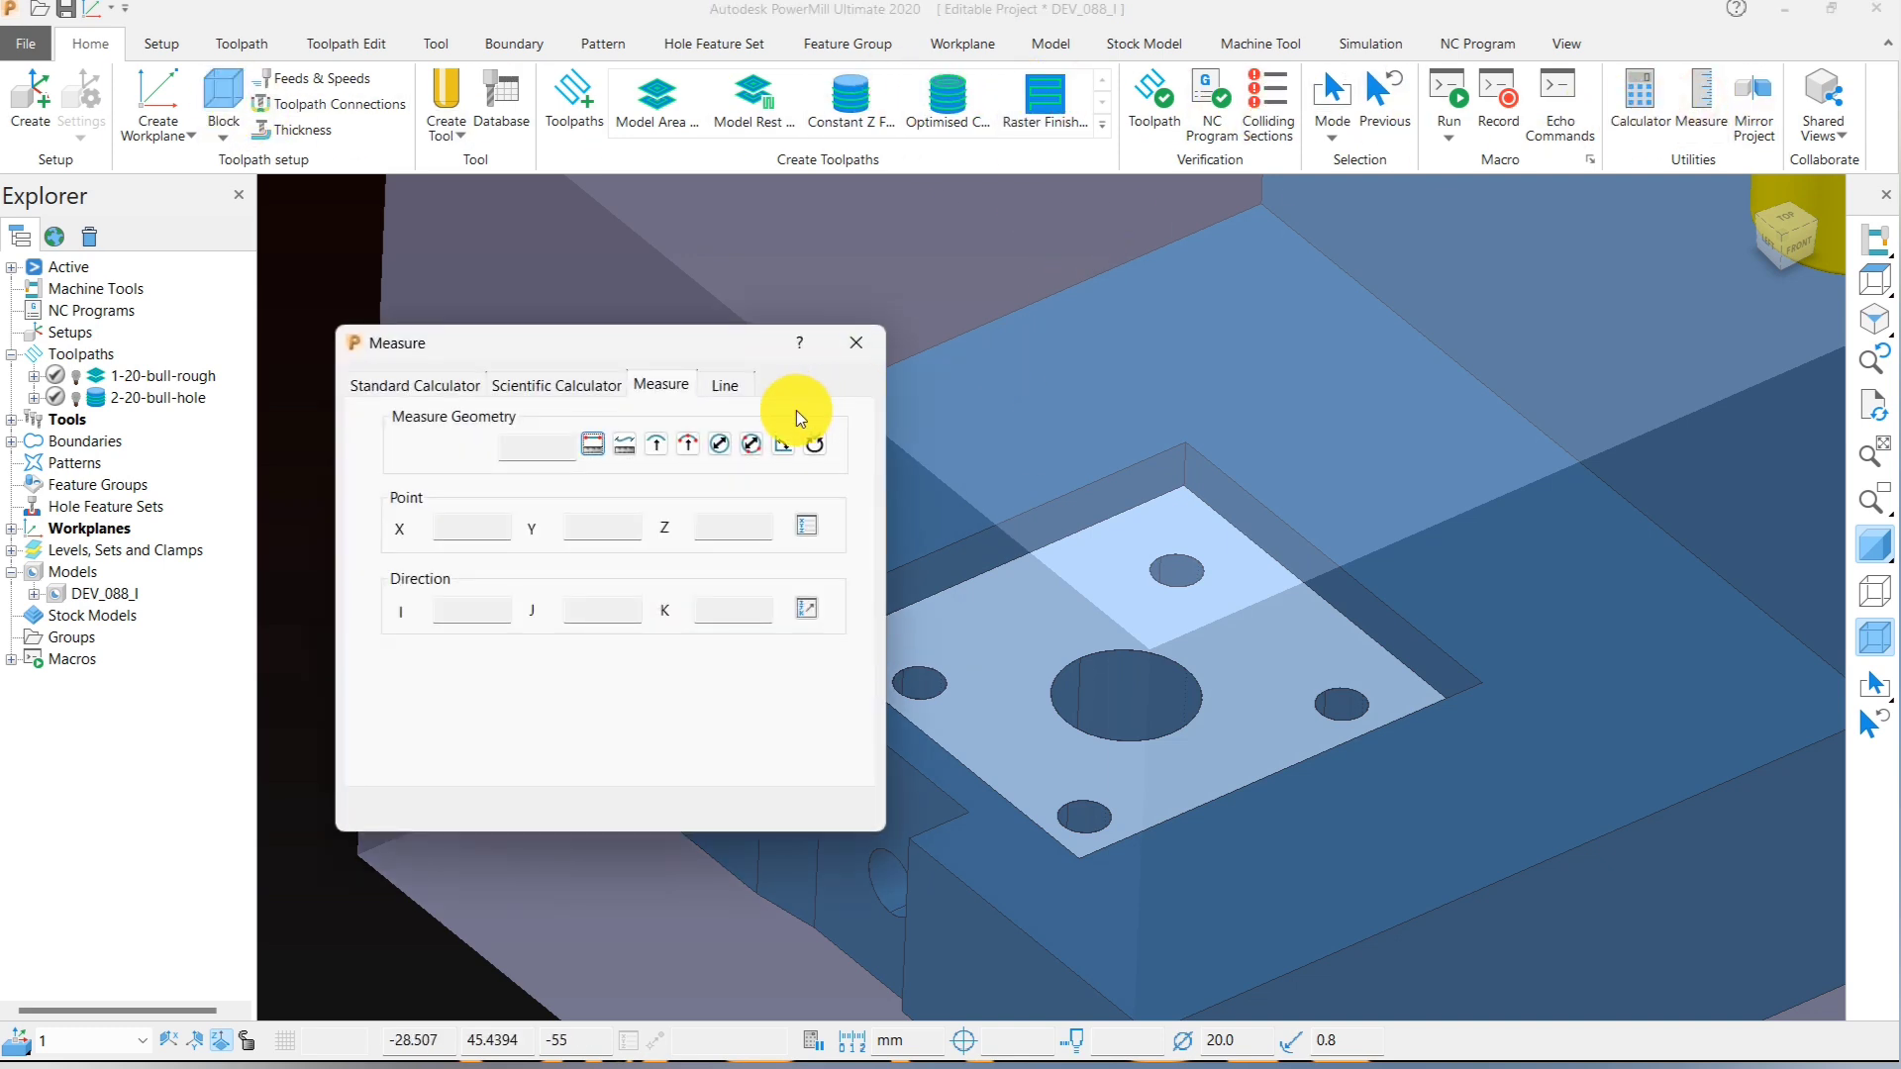
click(715, 388)
click(804, 456)
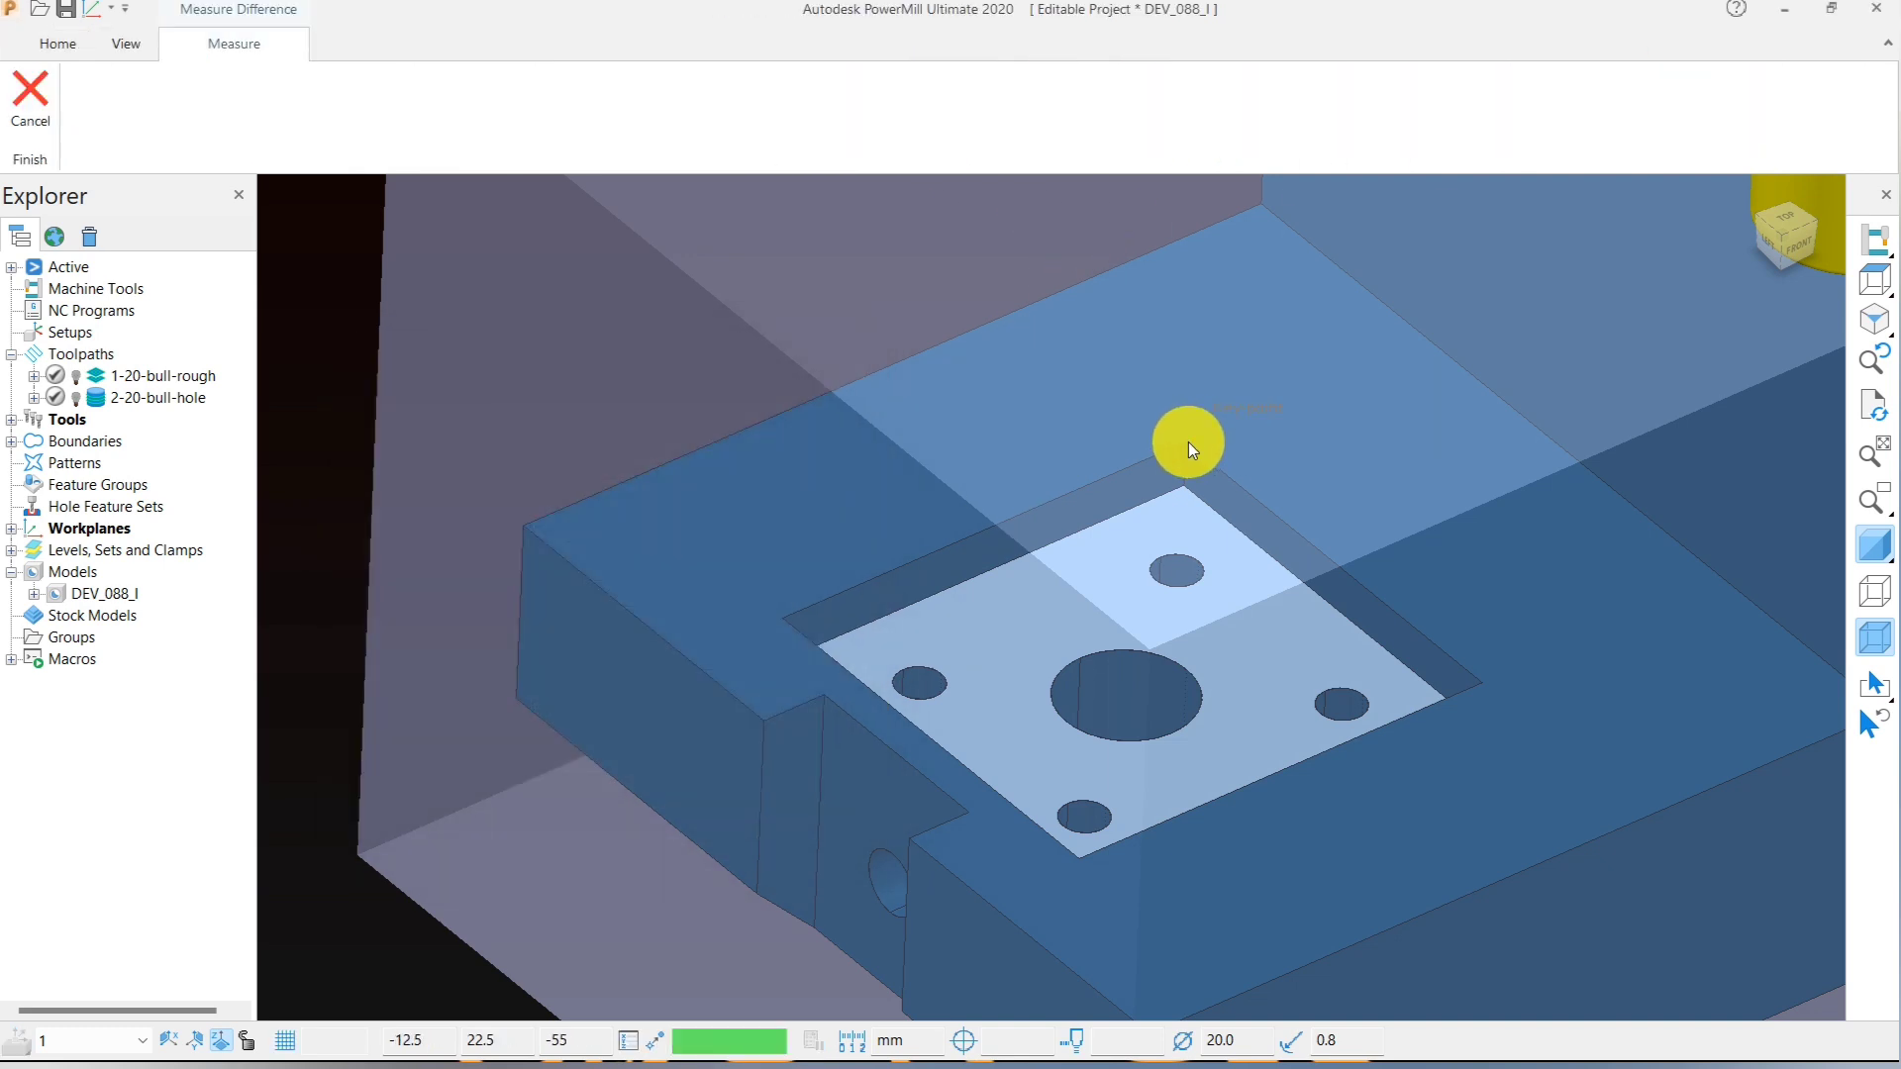
click(1187, 441)
click(781, 612)
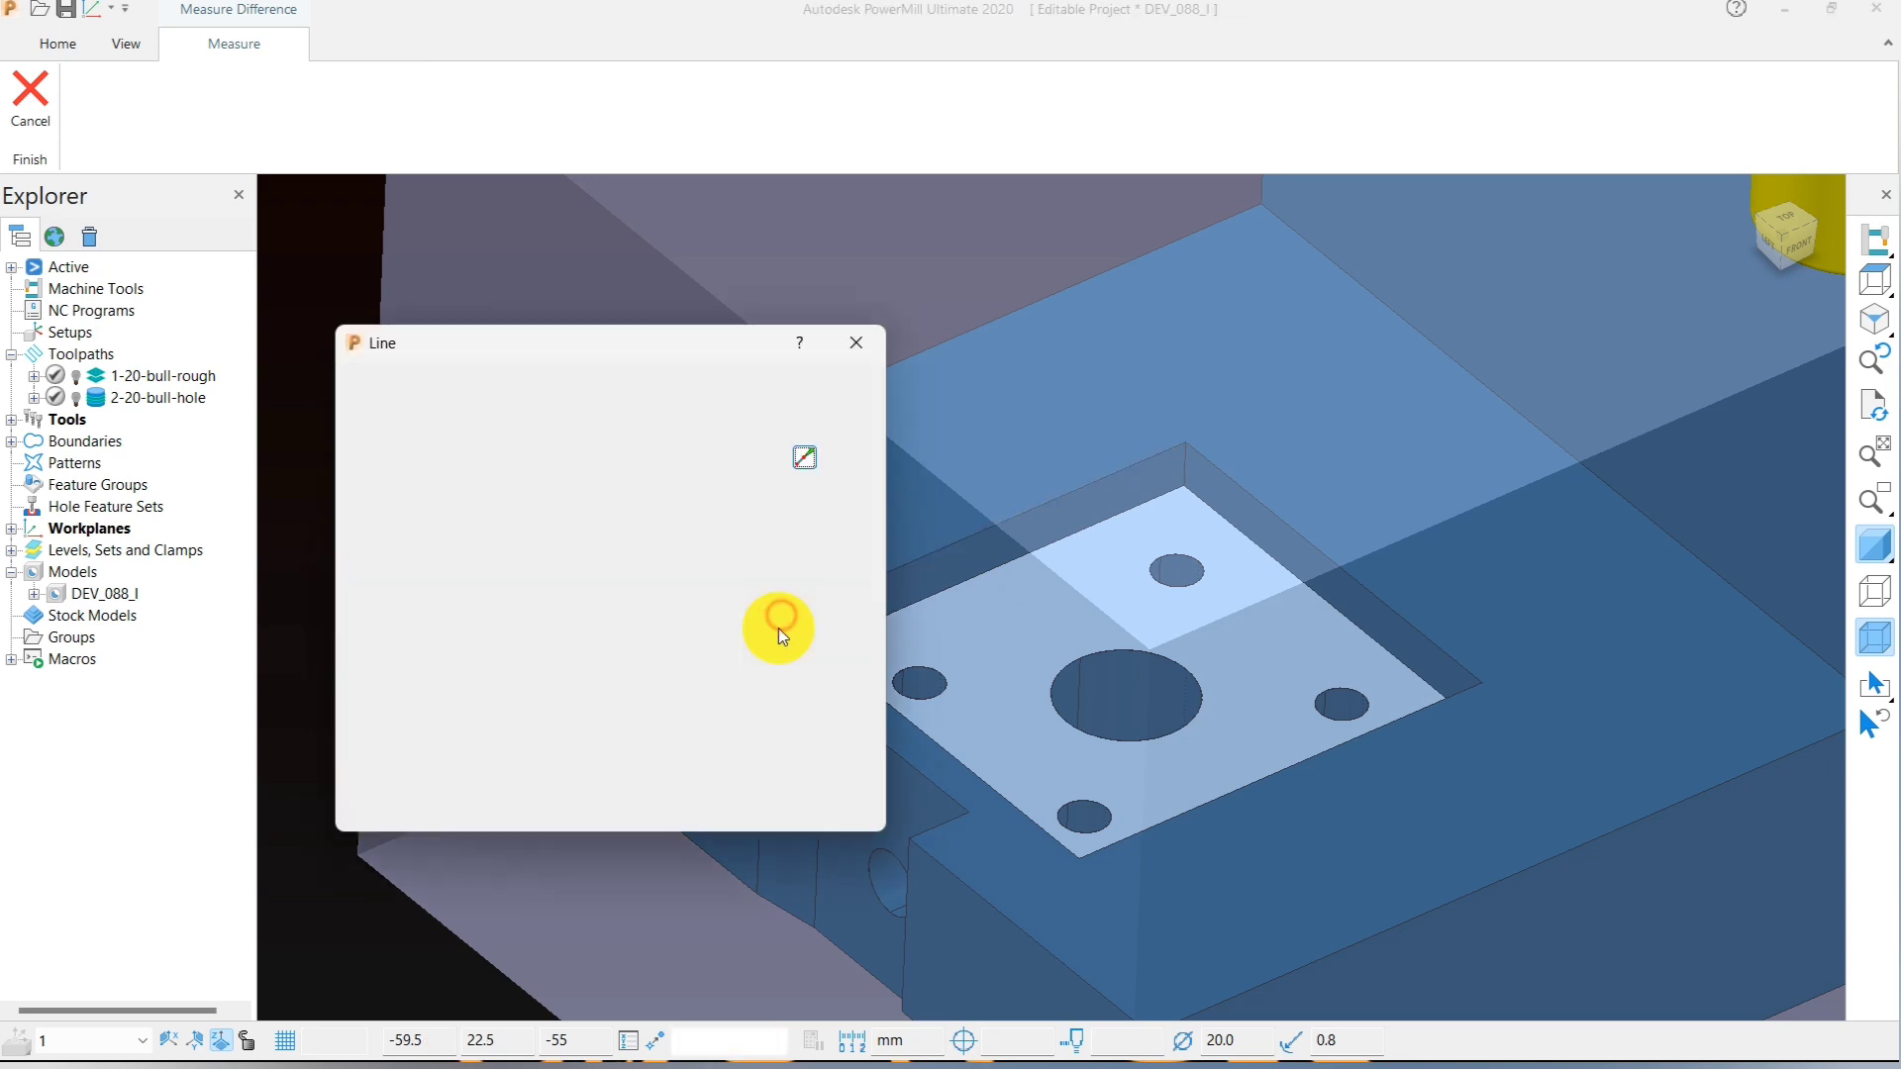
click(857, 343)
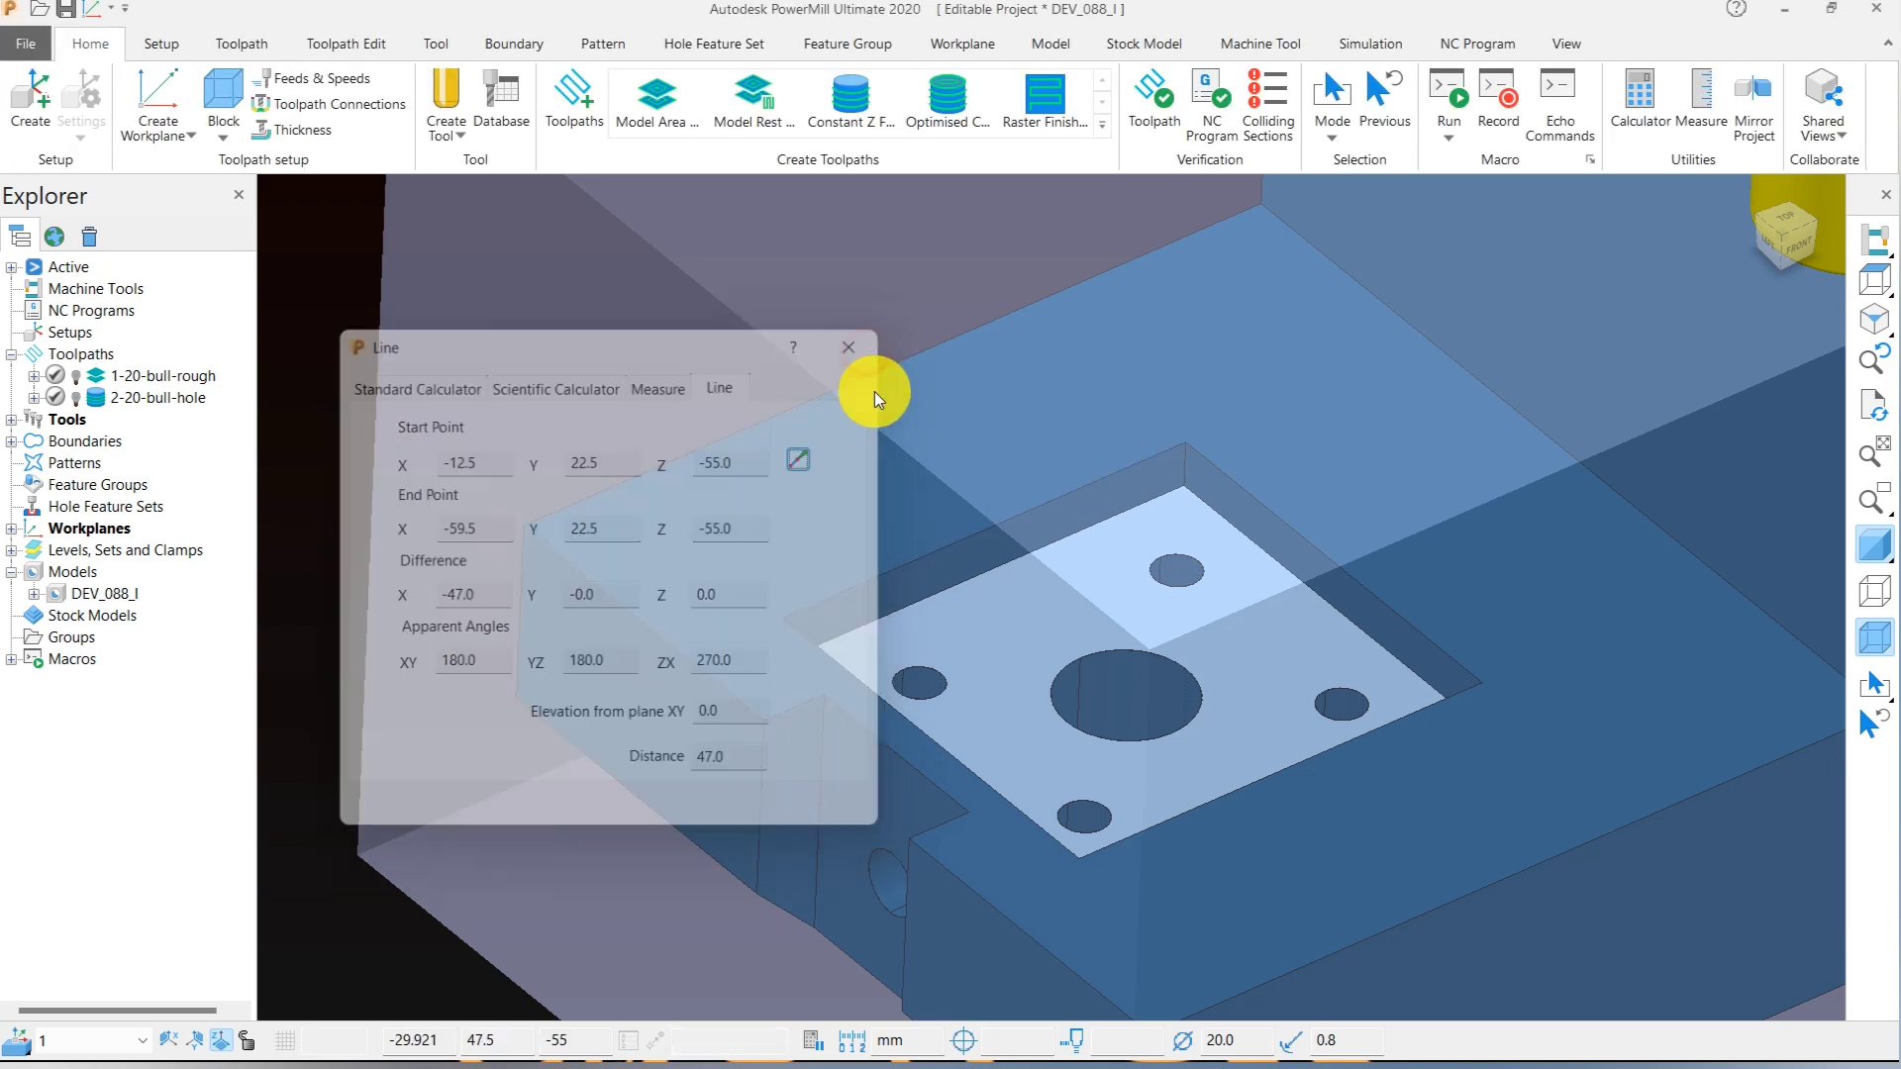
- Start a Constant Z Finishing toolpath and create an end mill of 12 mm diameter named 12-end for it
scroll(1091, 531, down, 5)
scroll(989, 507, up, 3)
scroll(990, 509, up, 1)
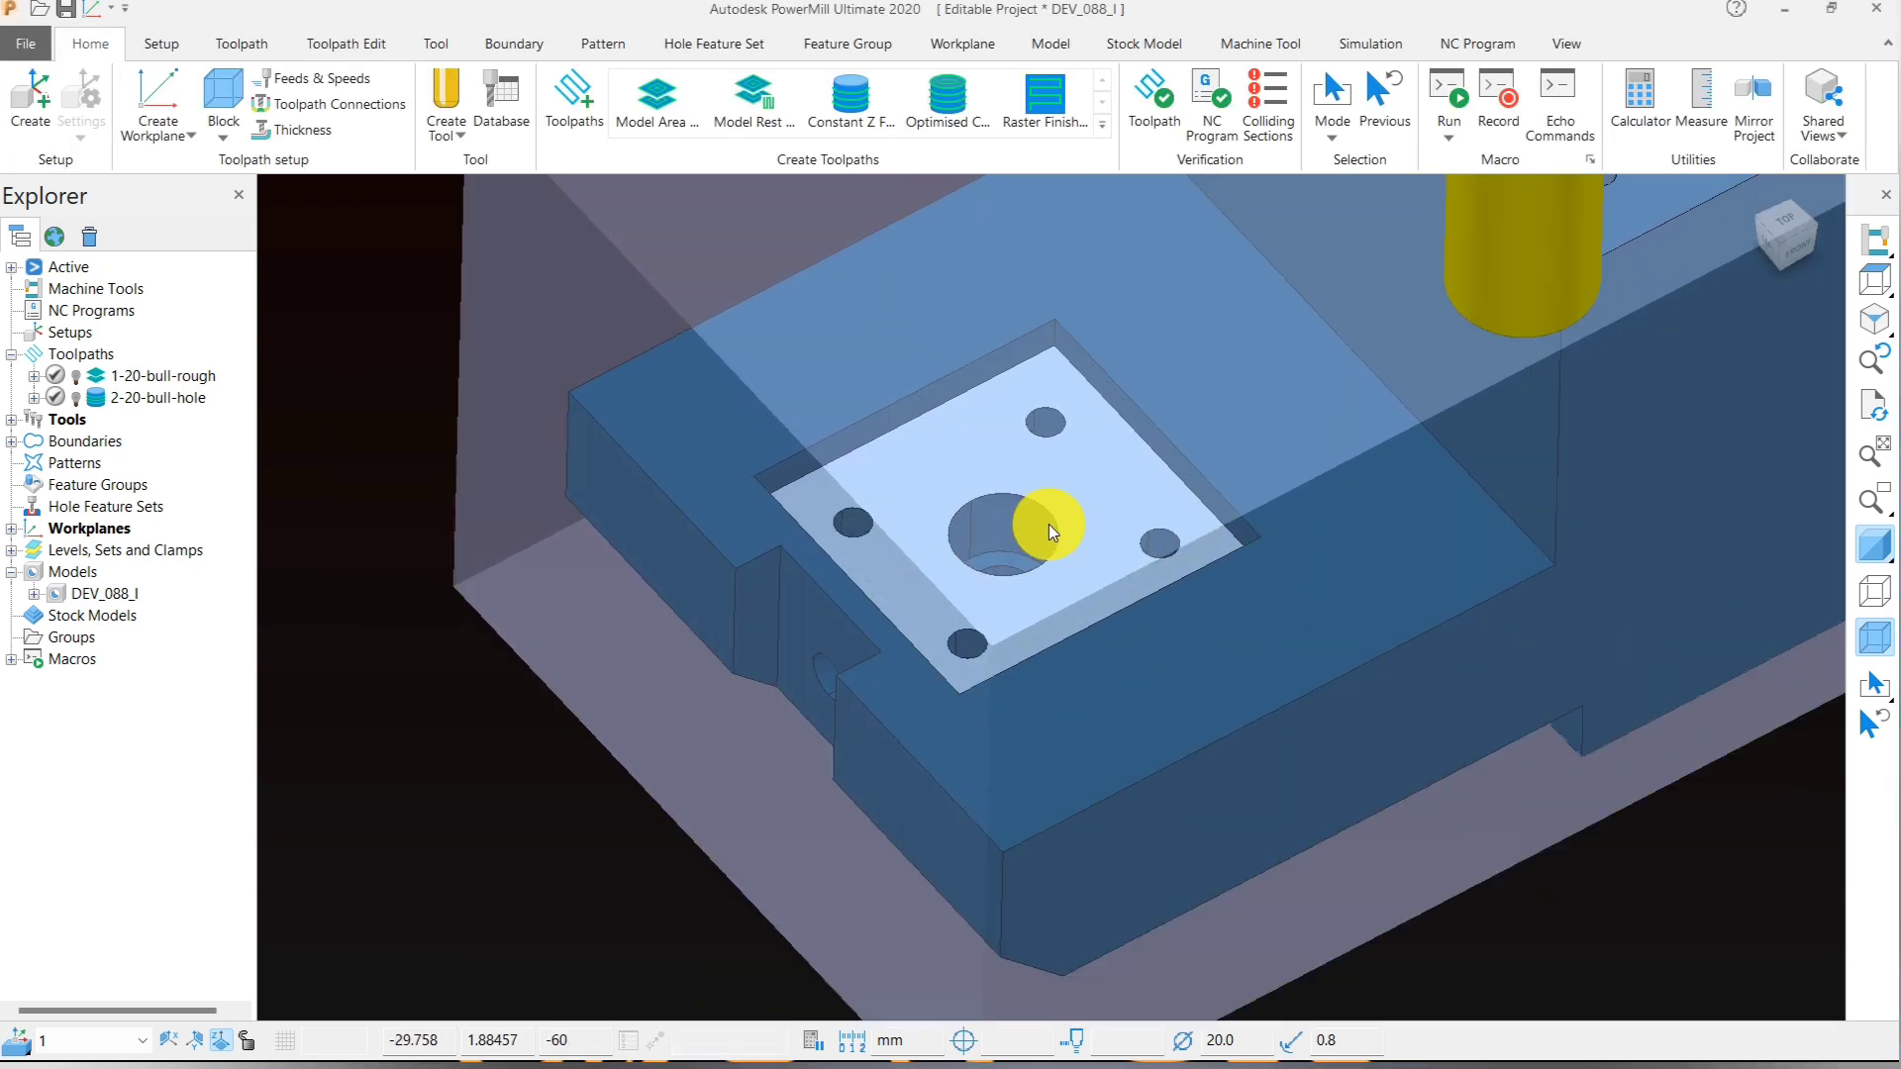
scroll(1031, 600, down, 3)
middle_drag(1032, 600, 1017, 669)
click(836, 126)
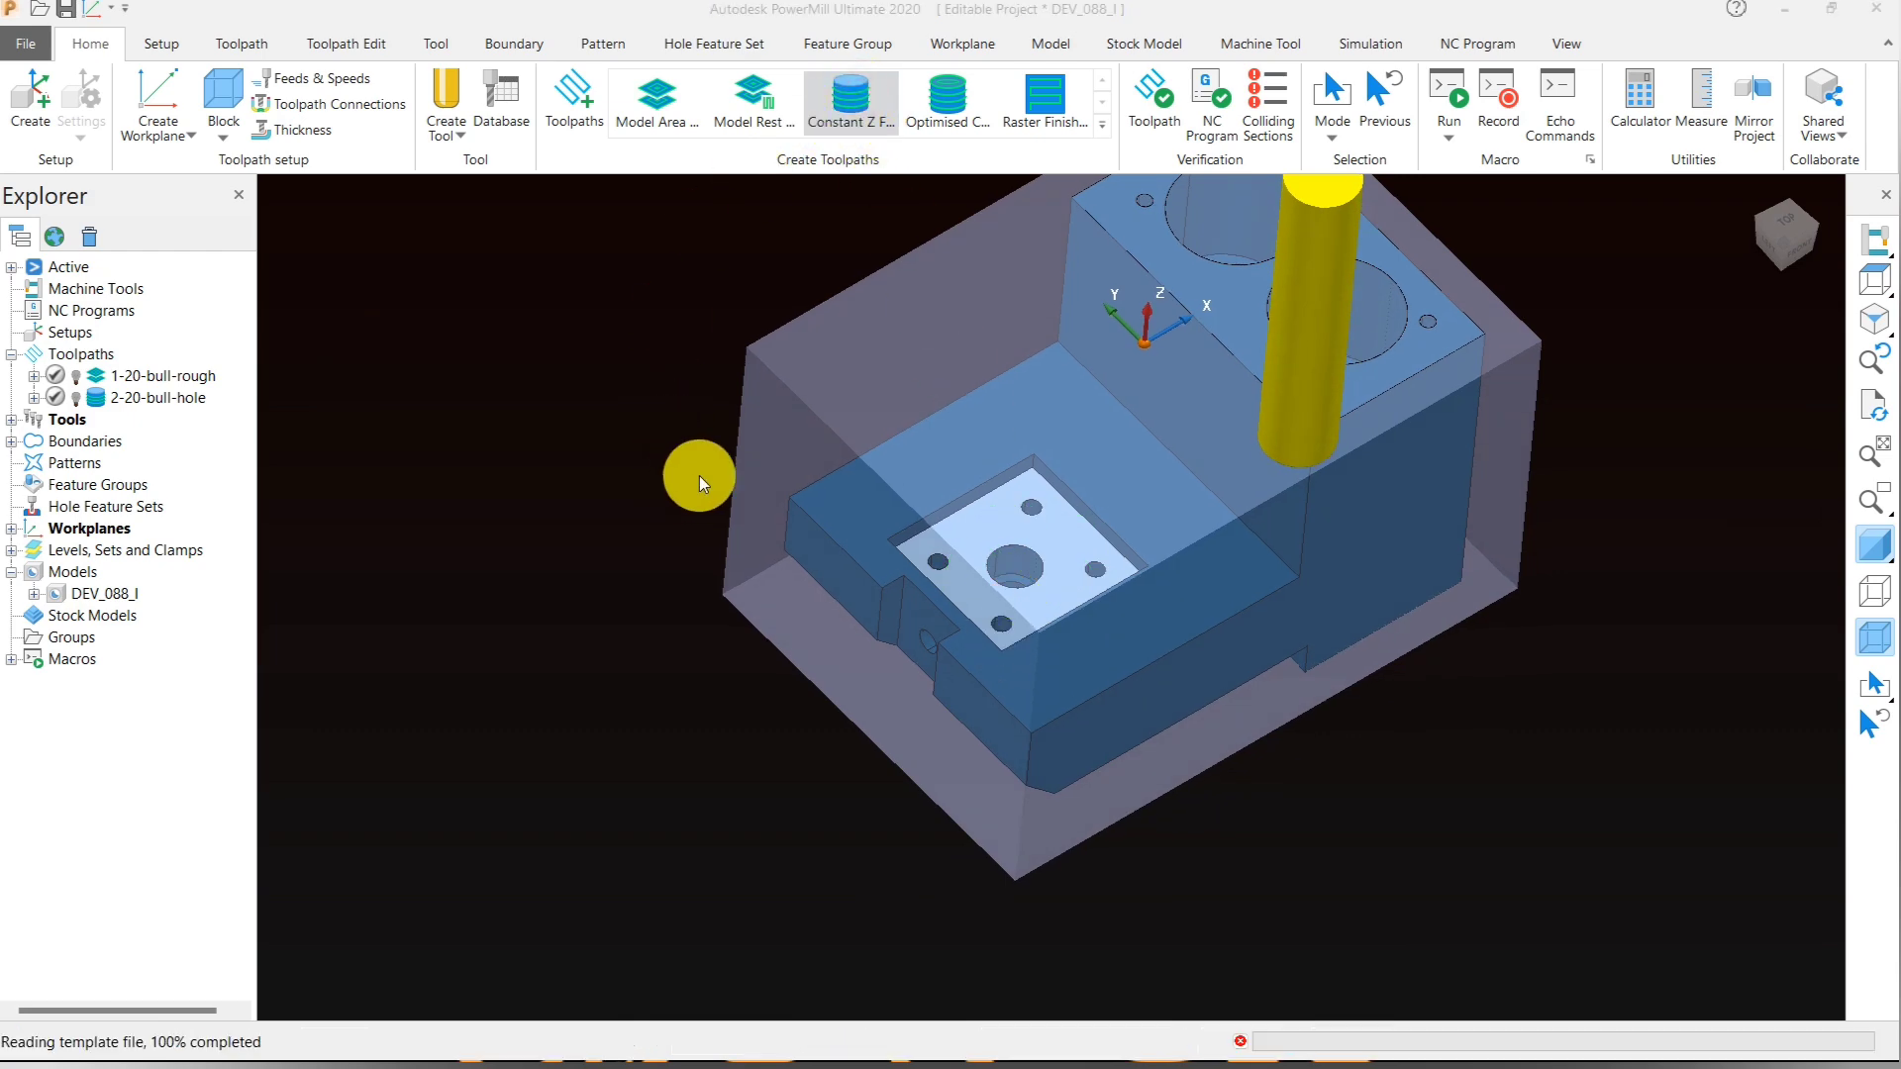
click(196, 168)
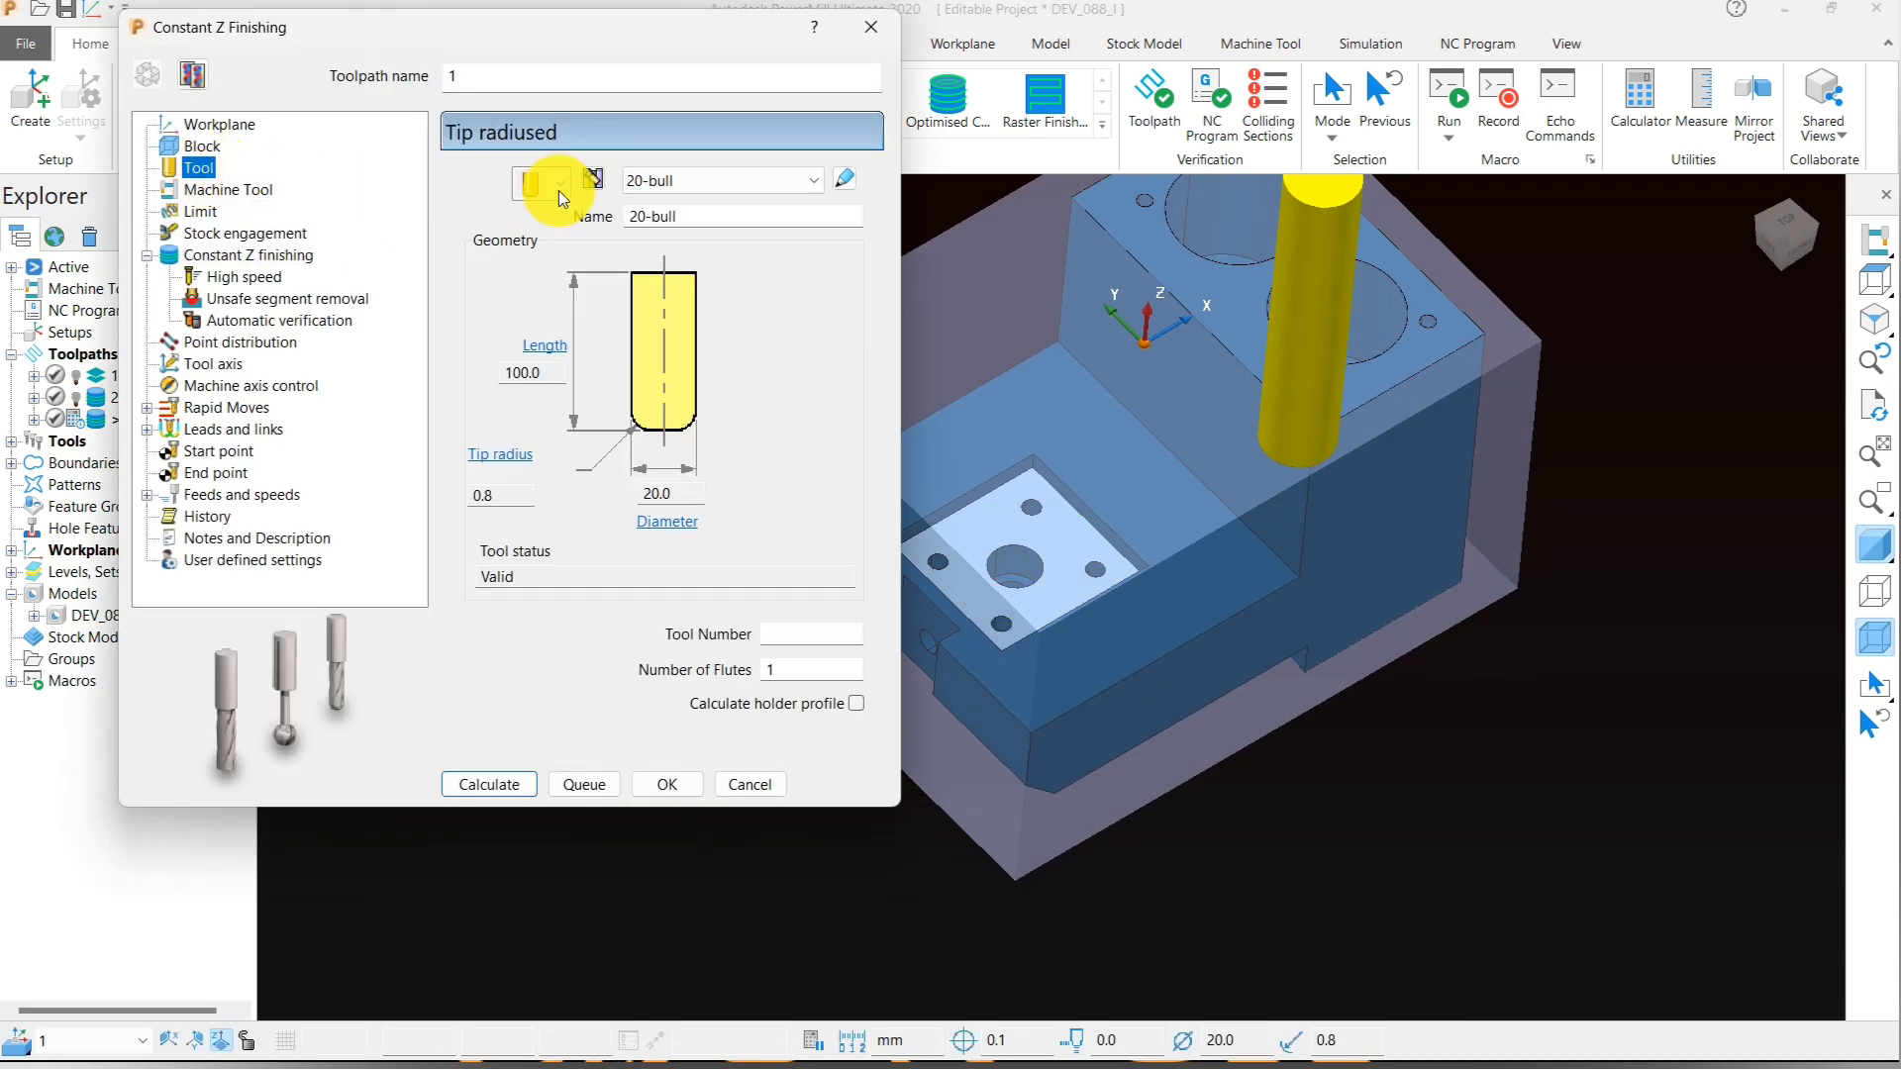
click(561, 198)
click(524, 216)
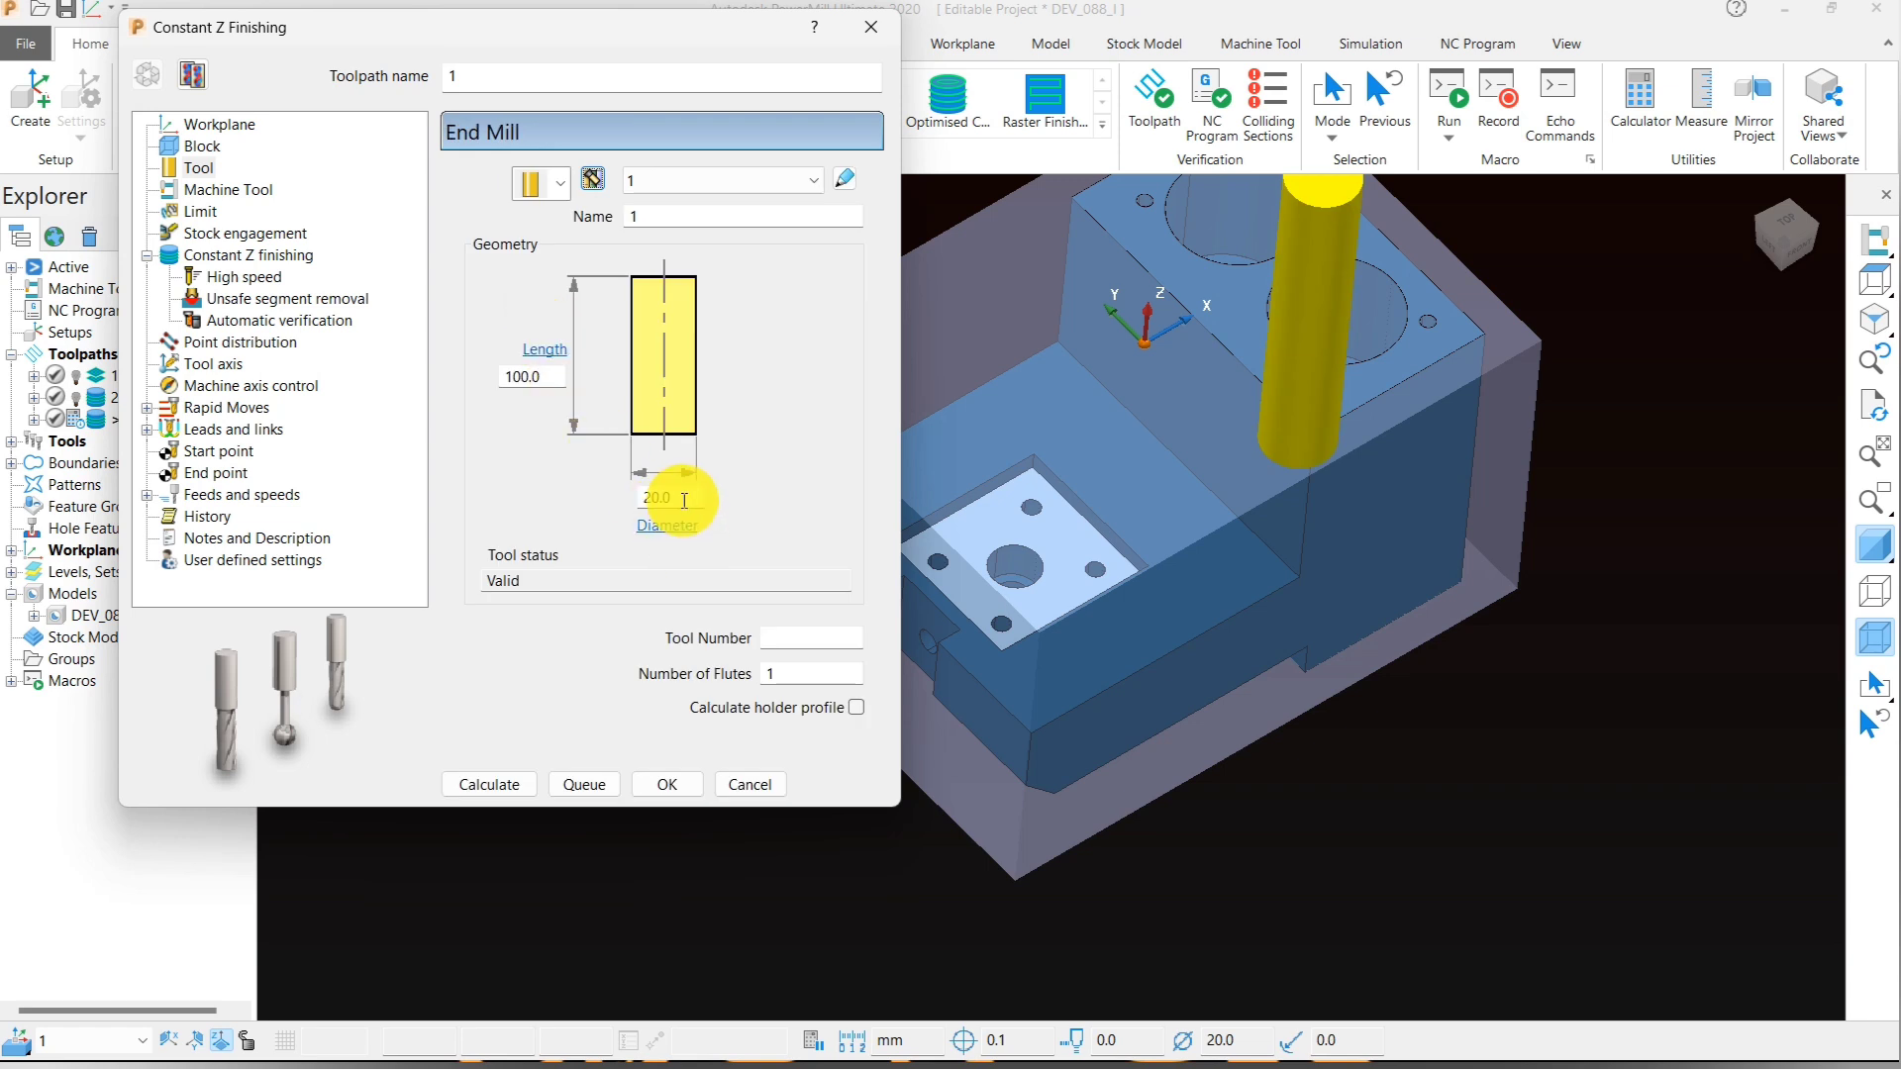
text(12)
click(646, 222)
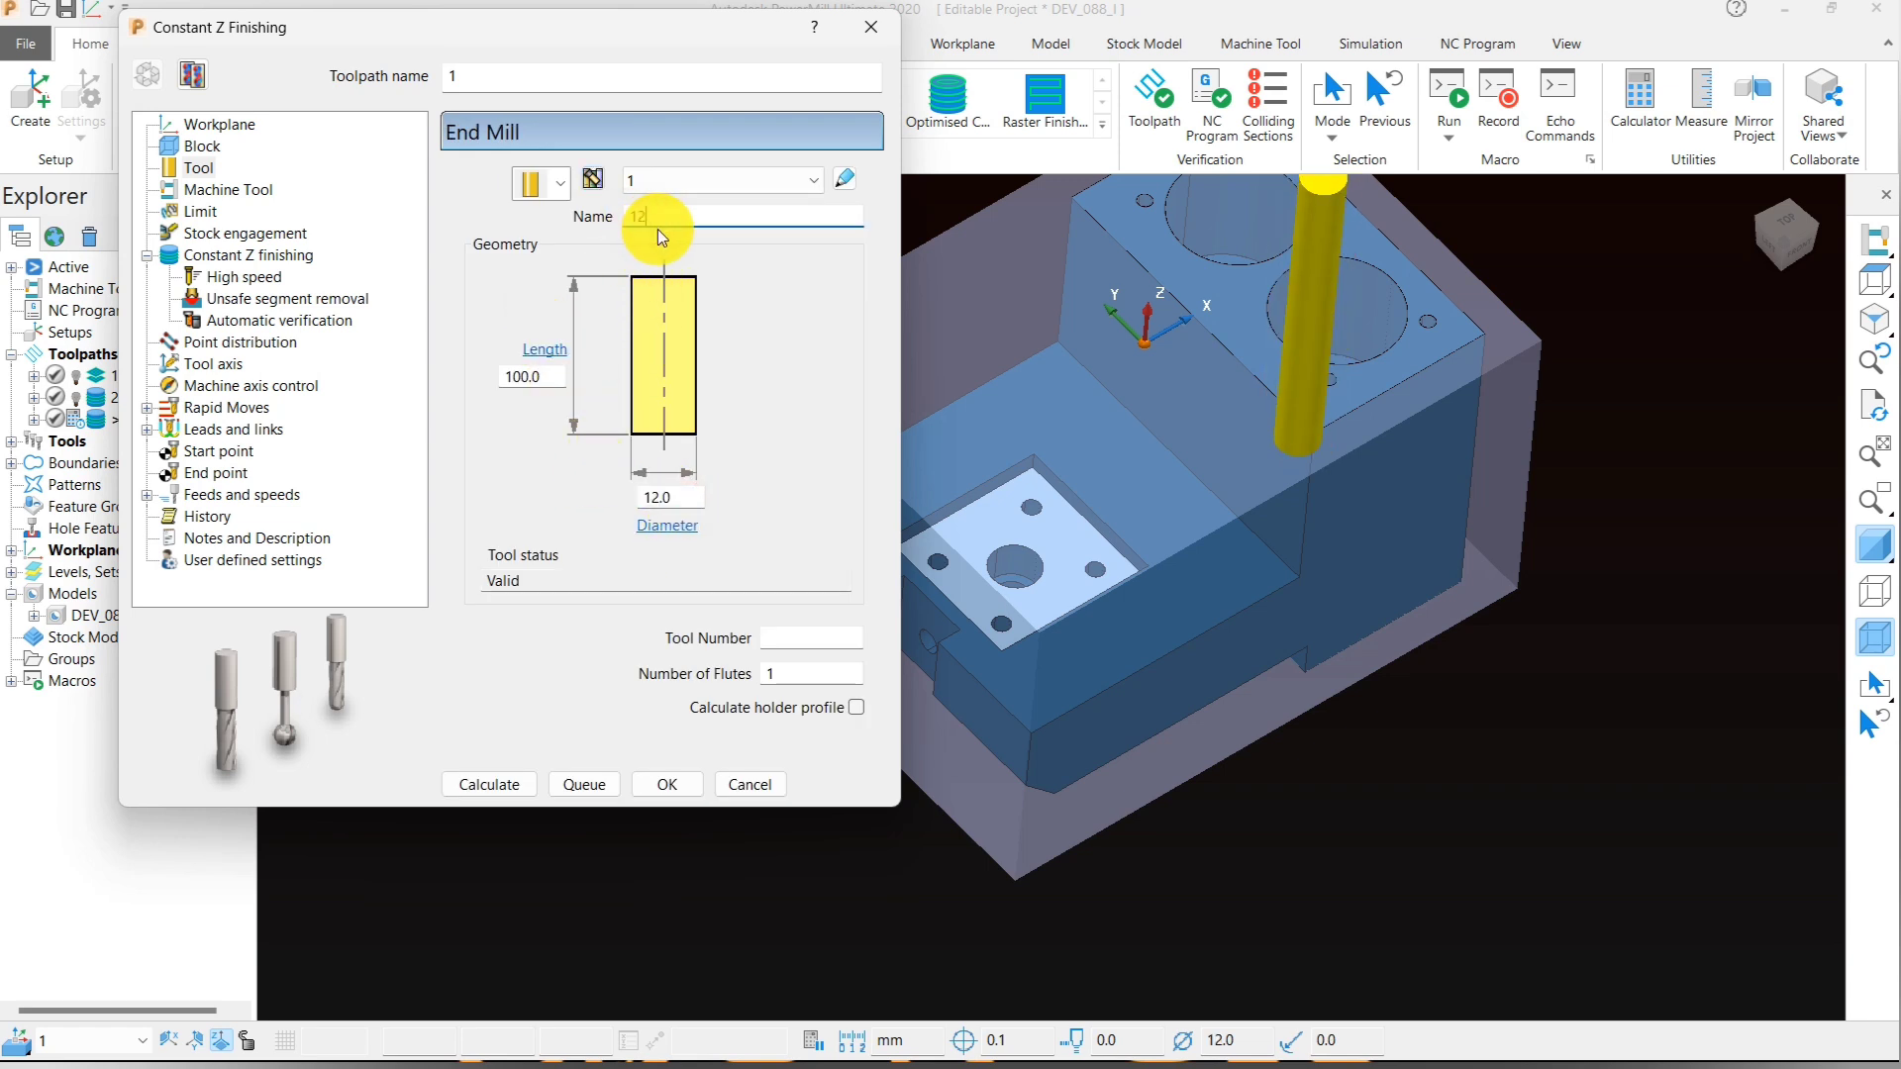
text(12-em)
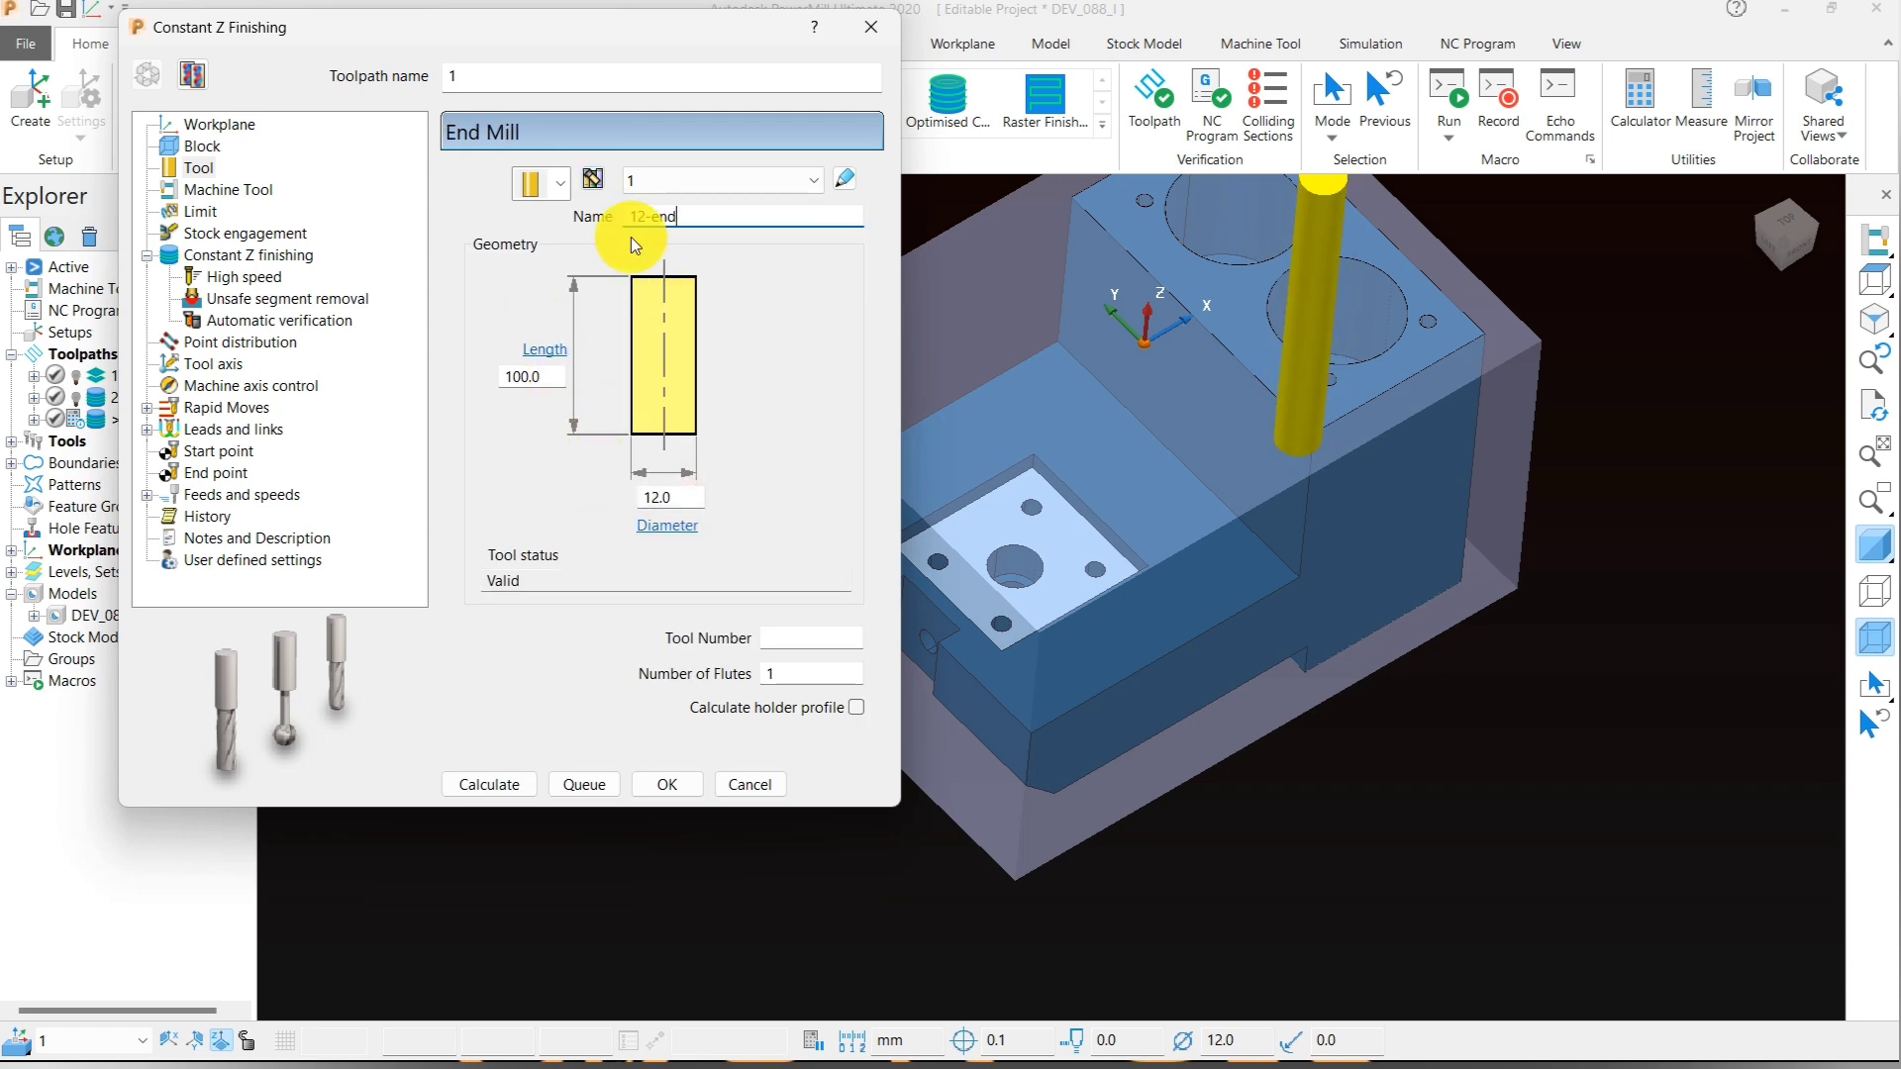
- Set the Constant Z finishing tolerance to 0.01, calculate the toolpath and close its settings
click(250, 254)
click(511, 406)
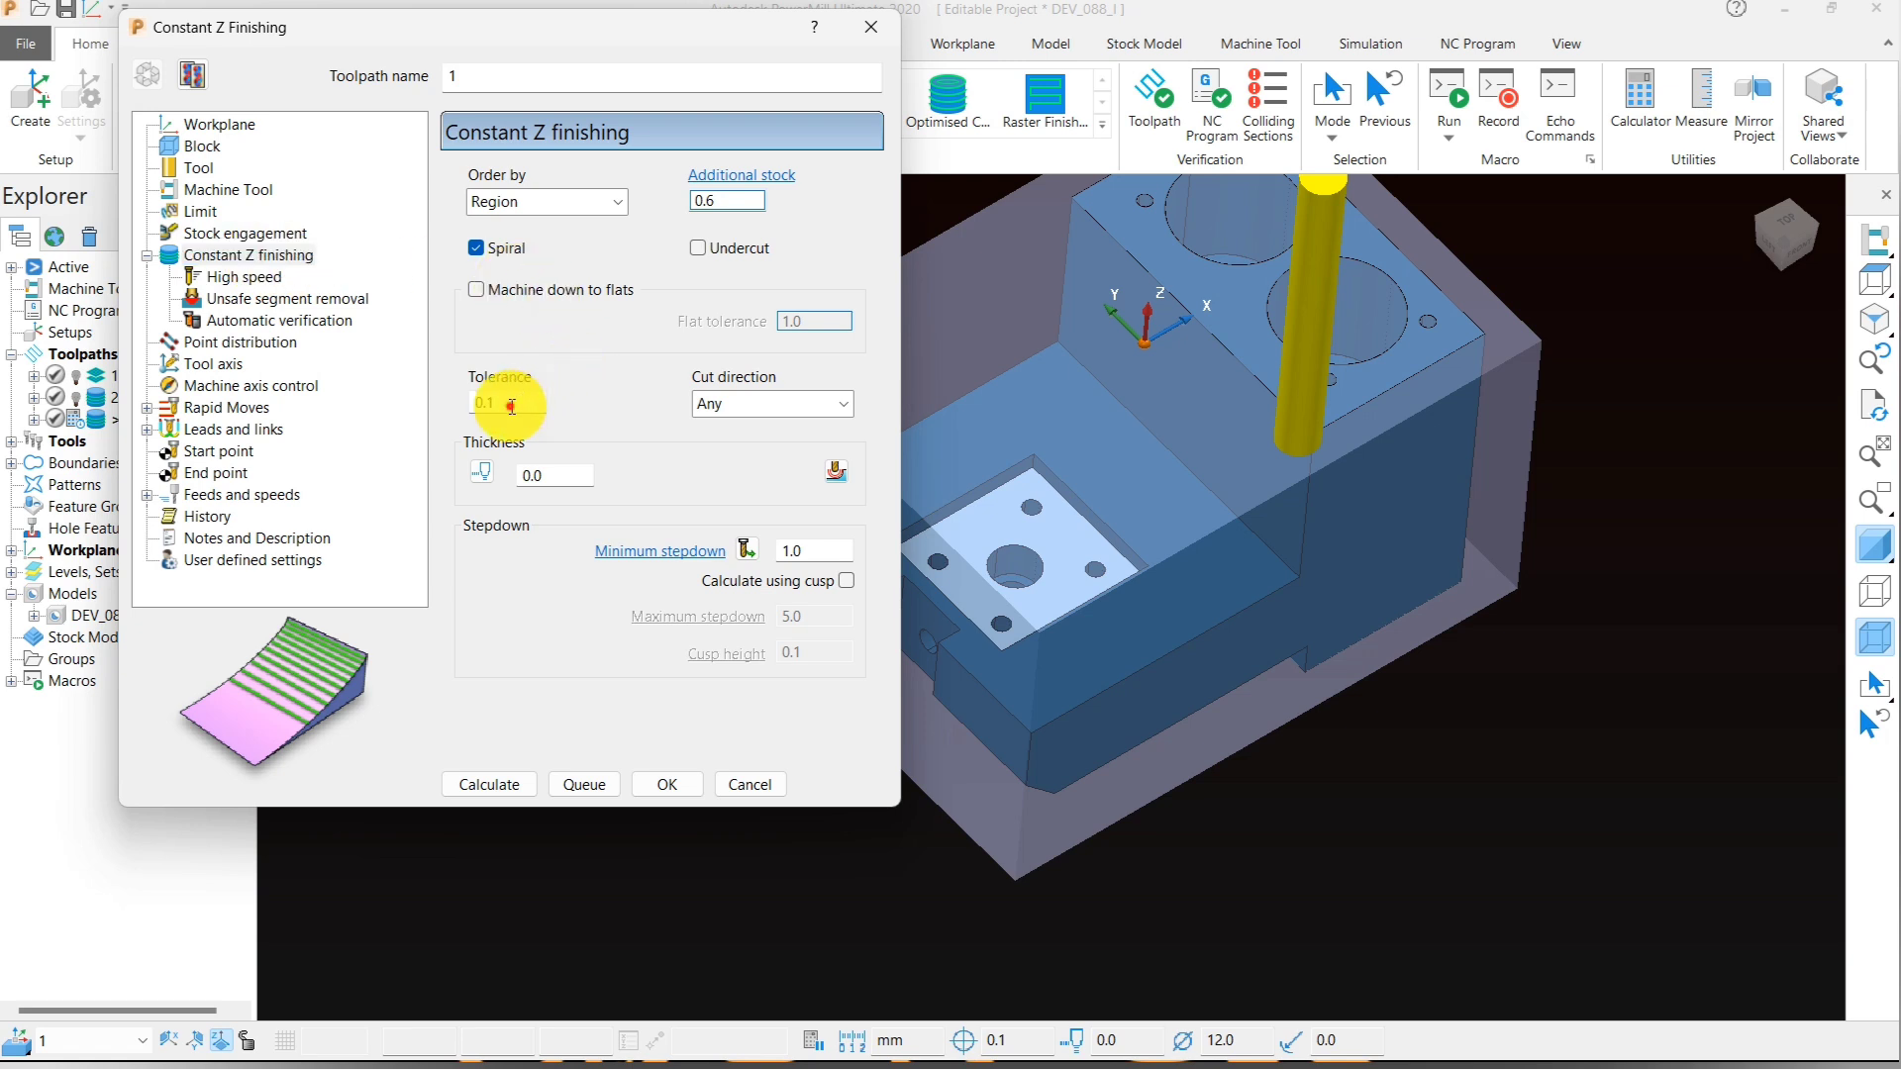
text(.)
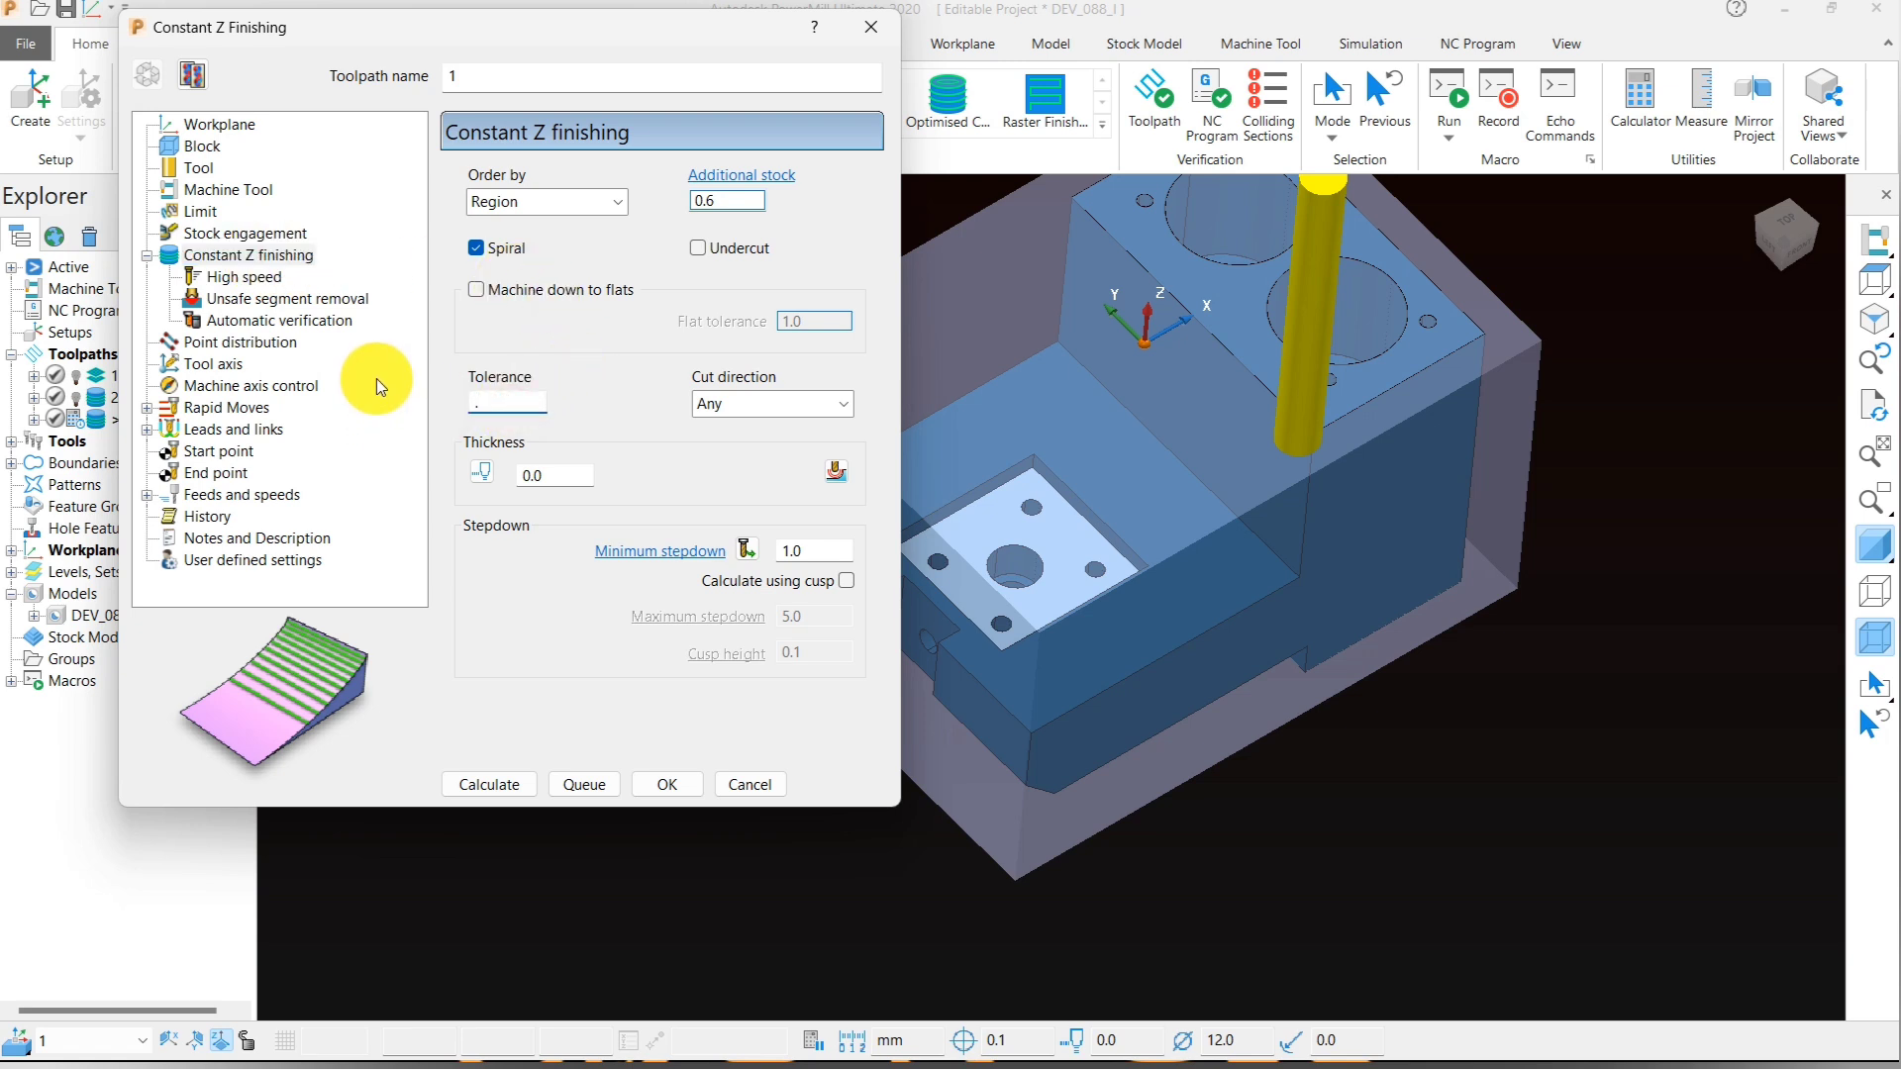
text(01)
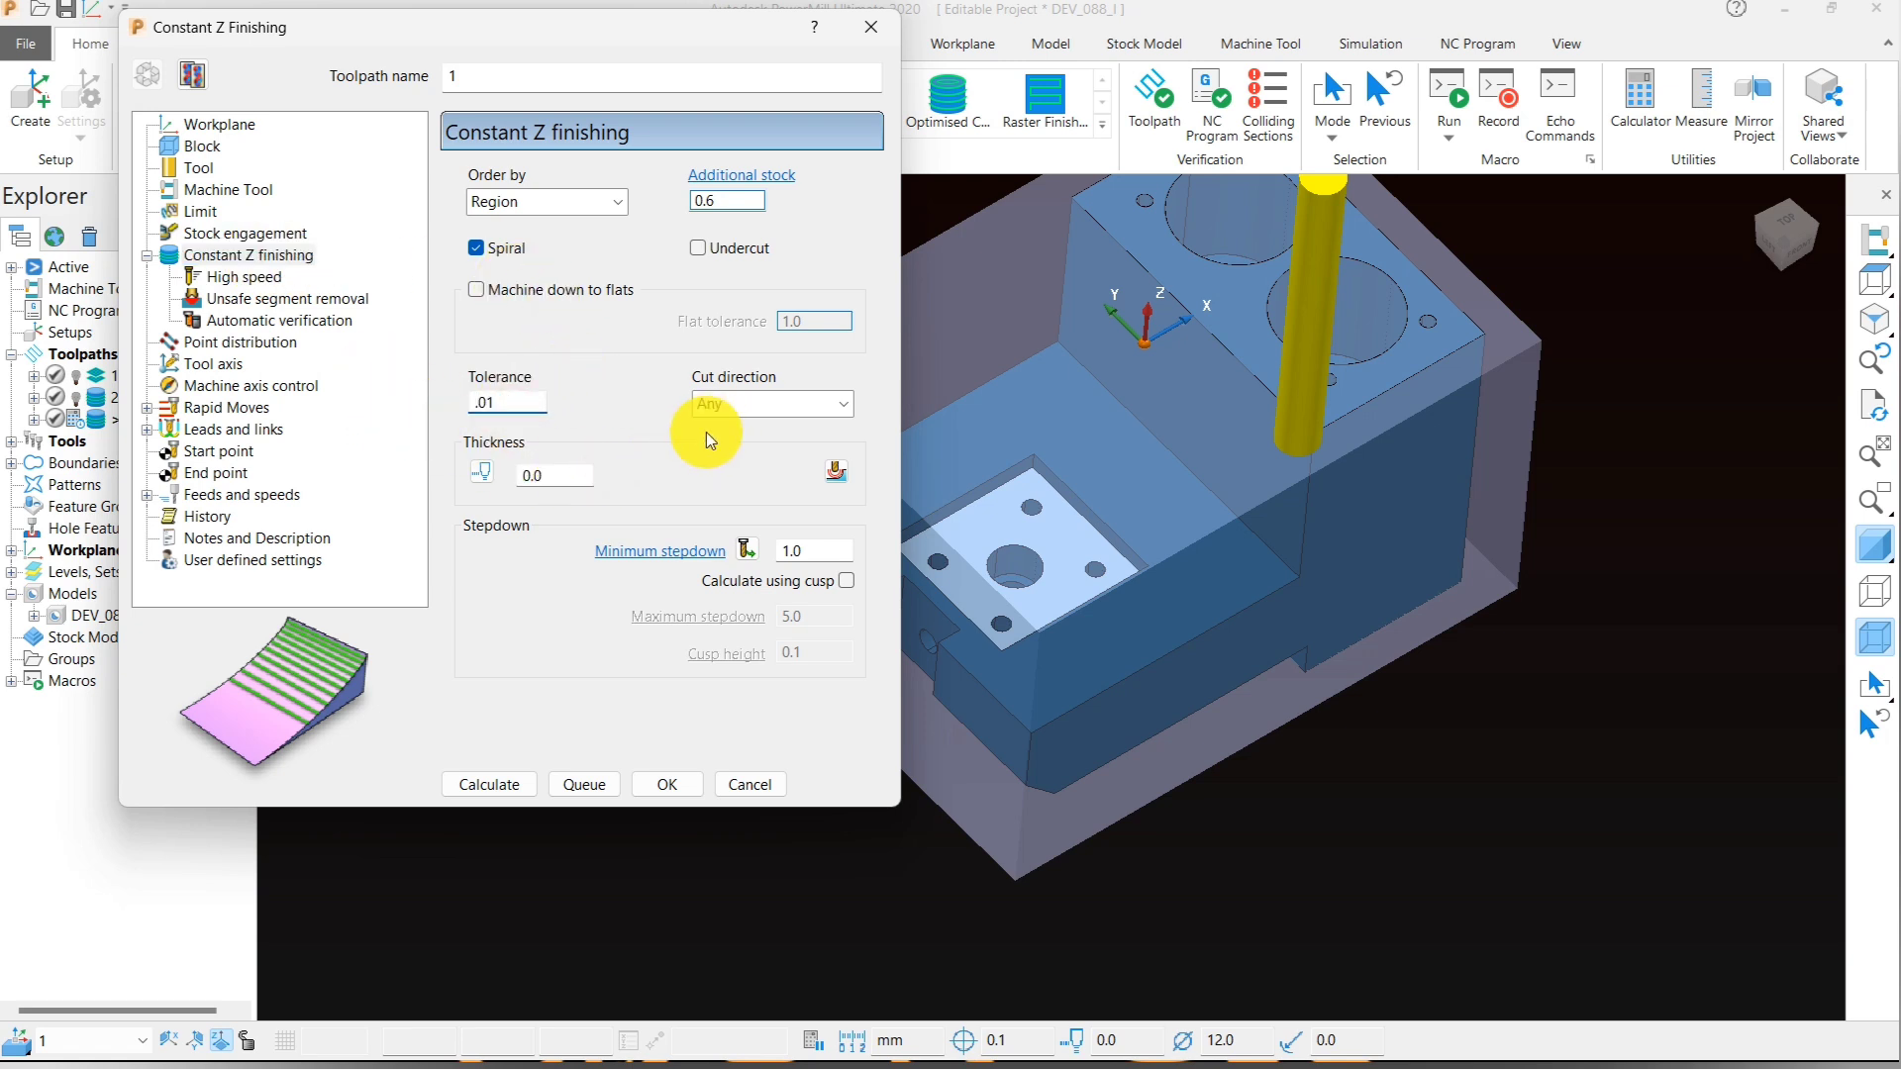
click(816, 550)
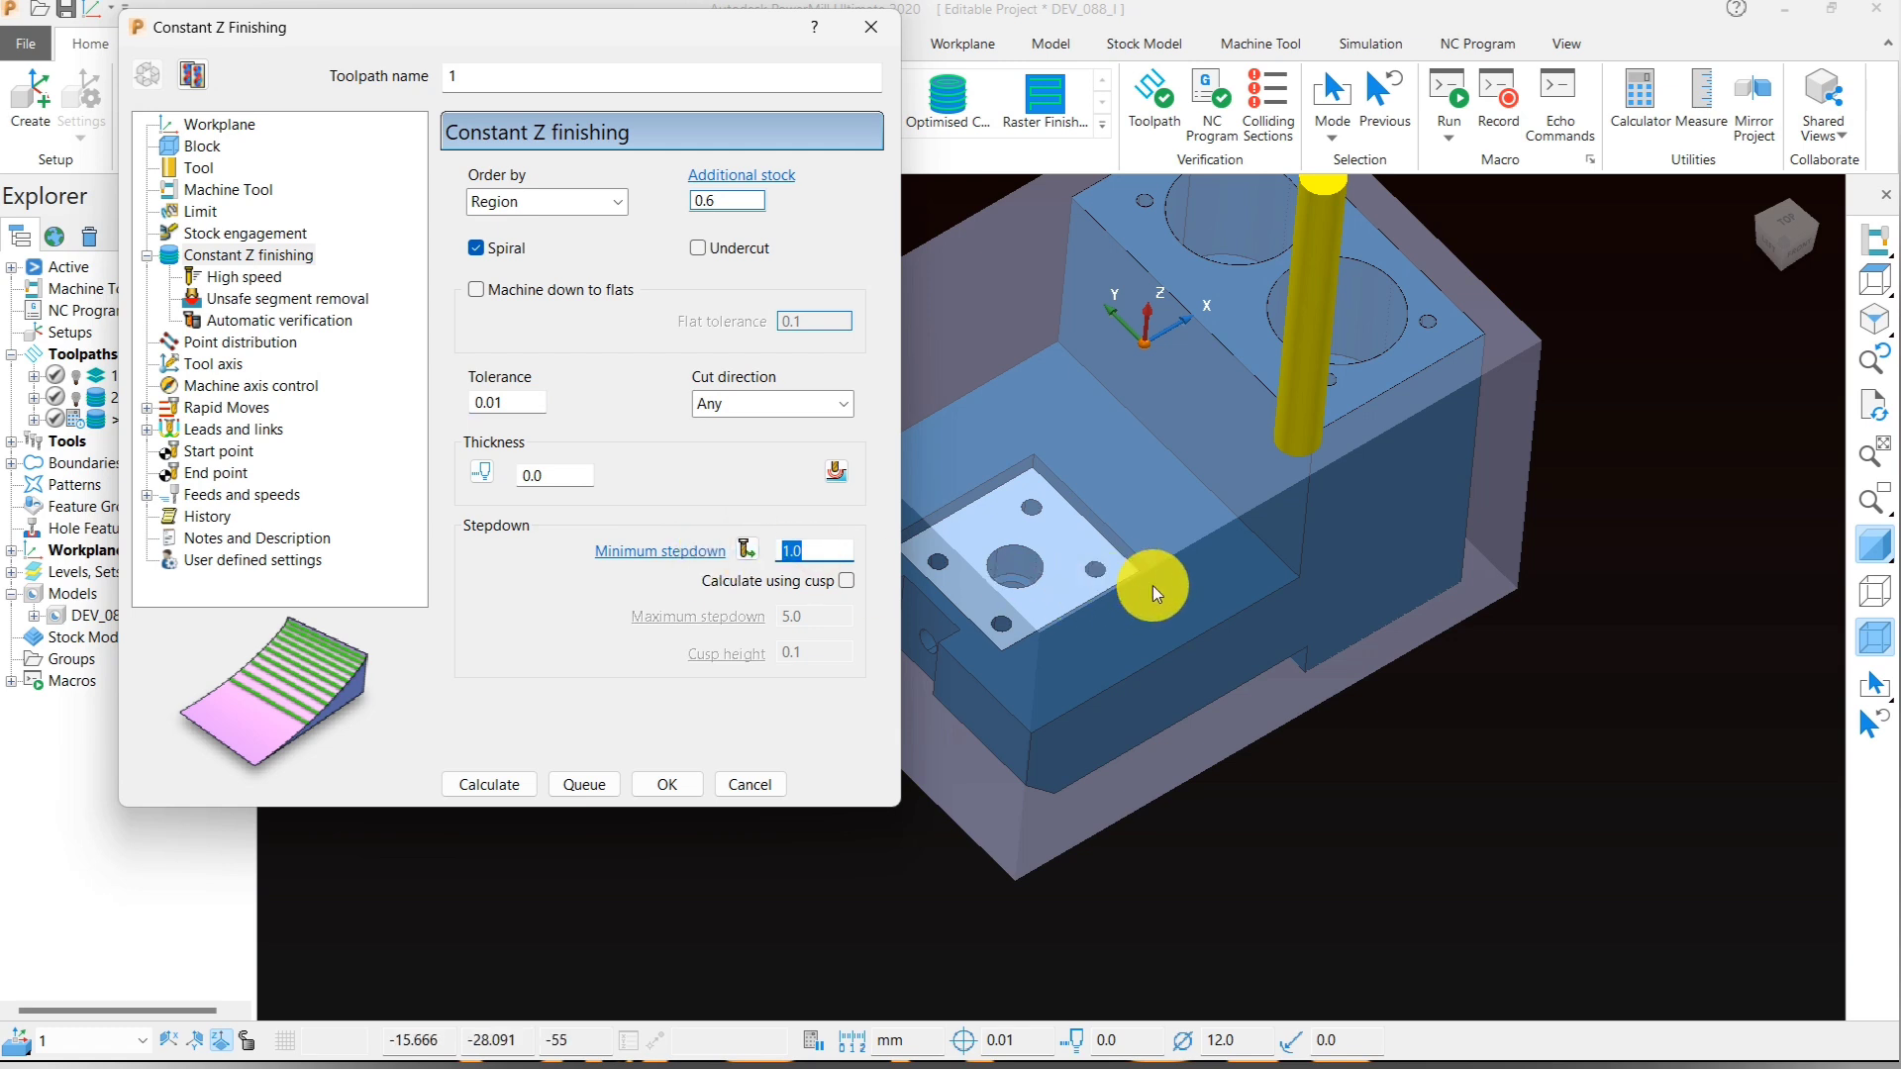
scroll(1144, 632, down, 3)
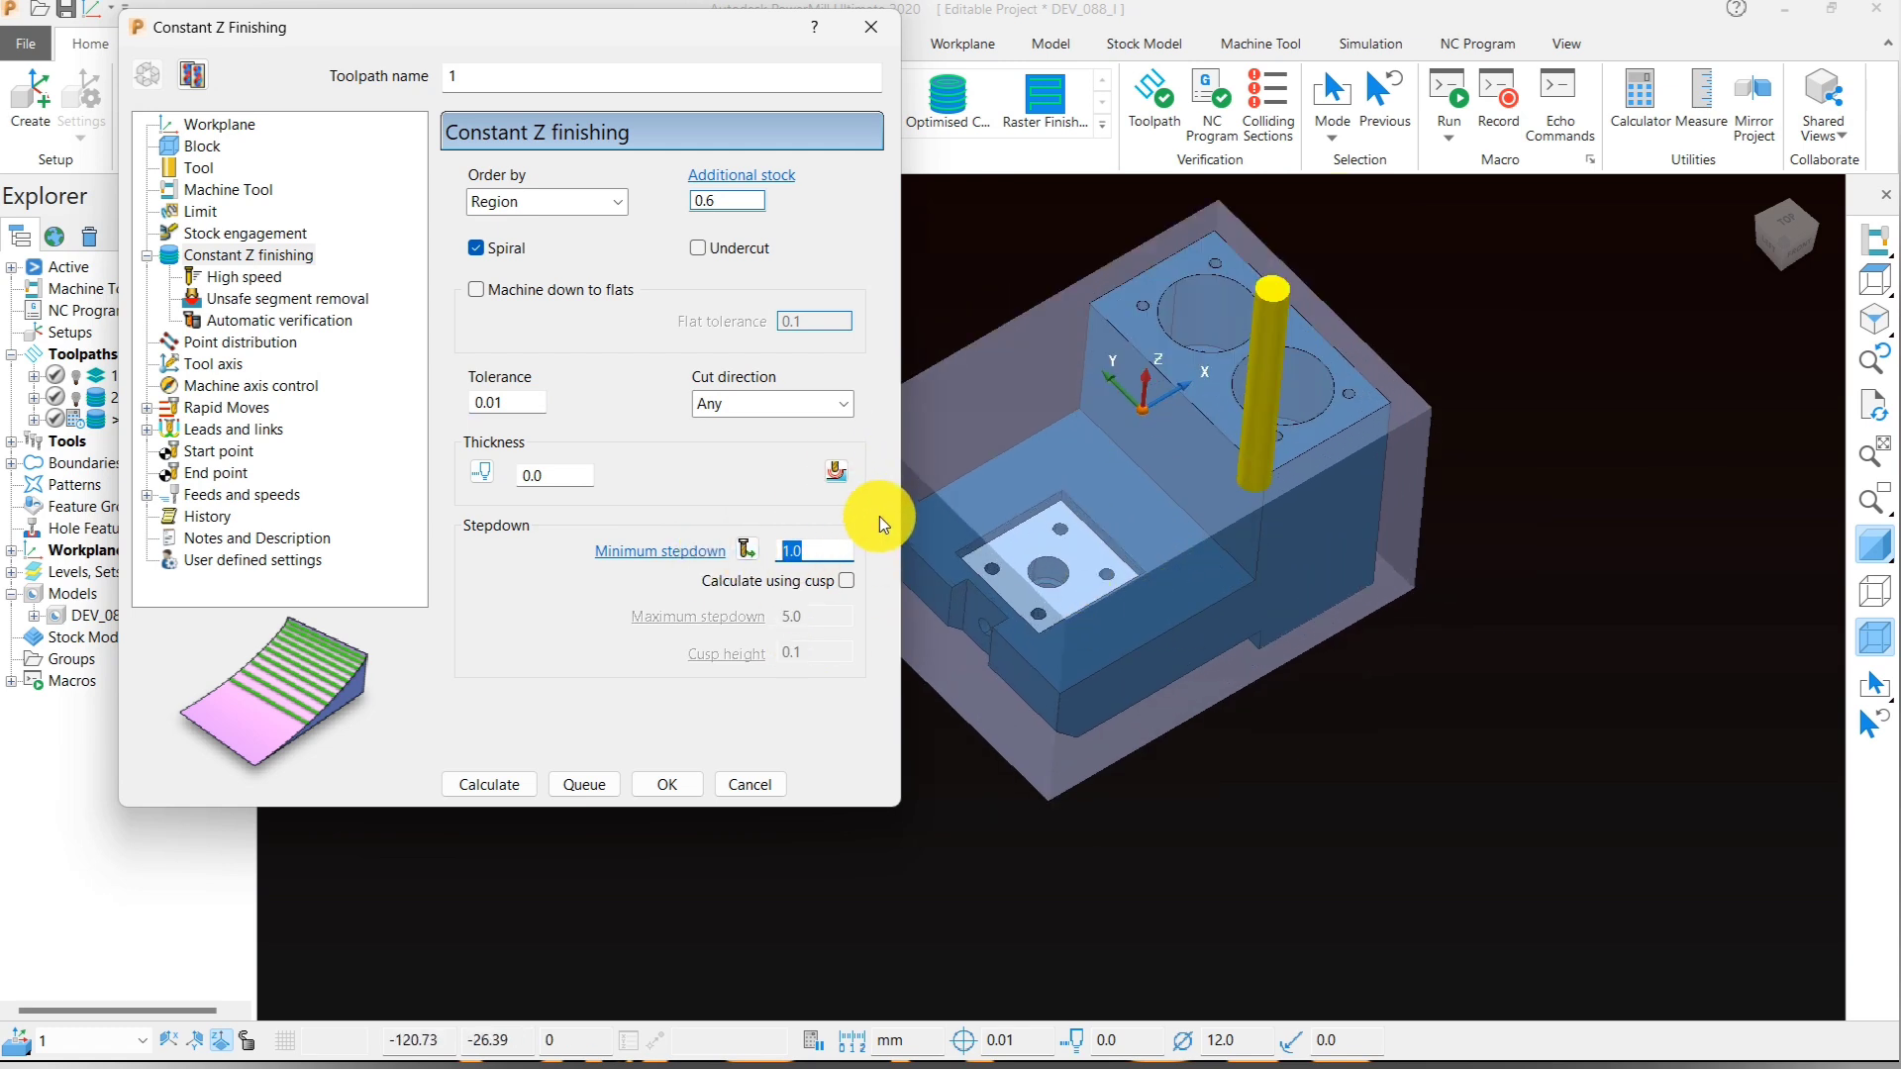
click(484, 776)
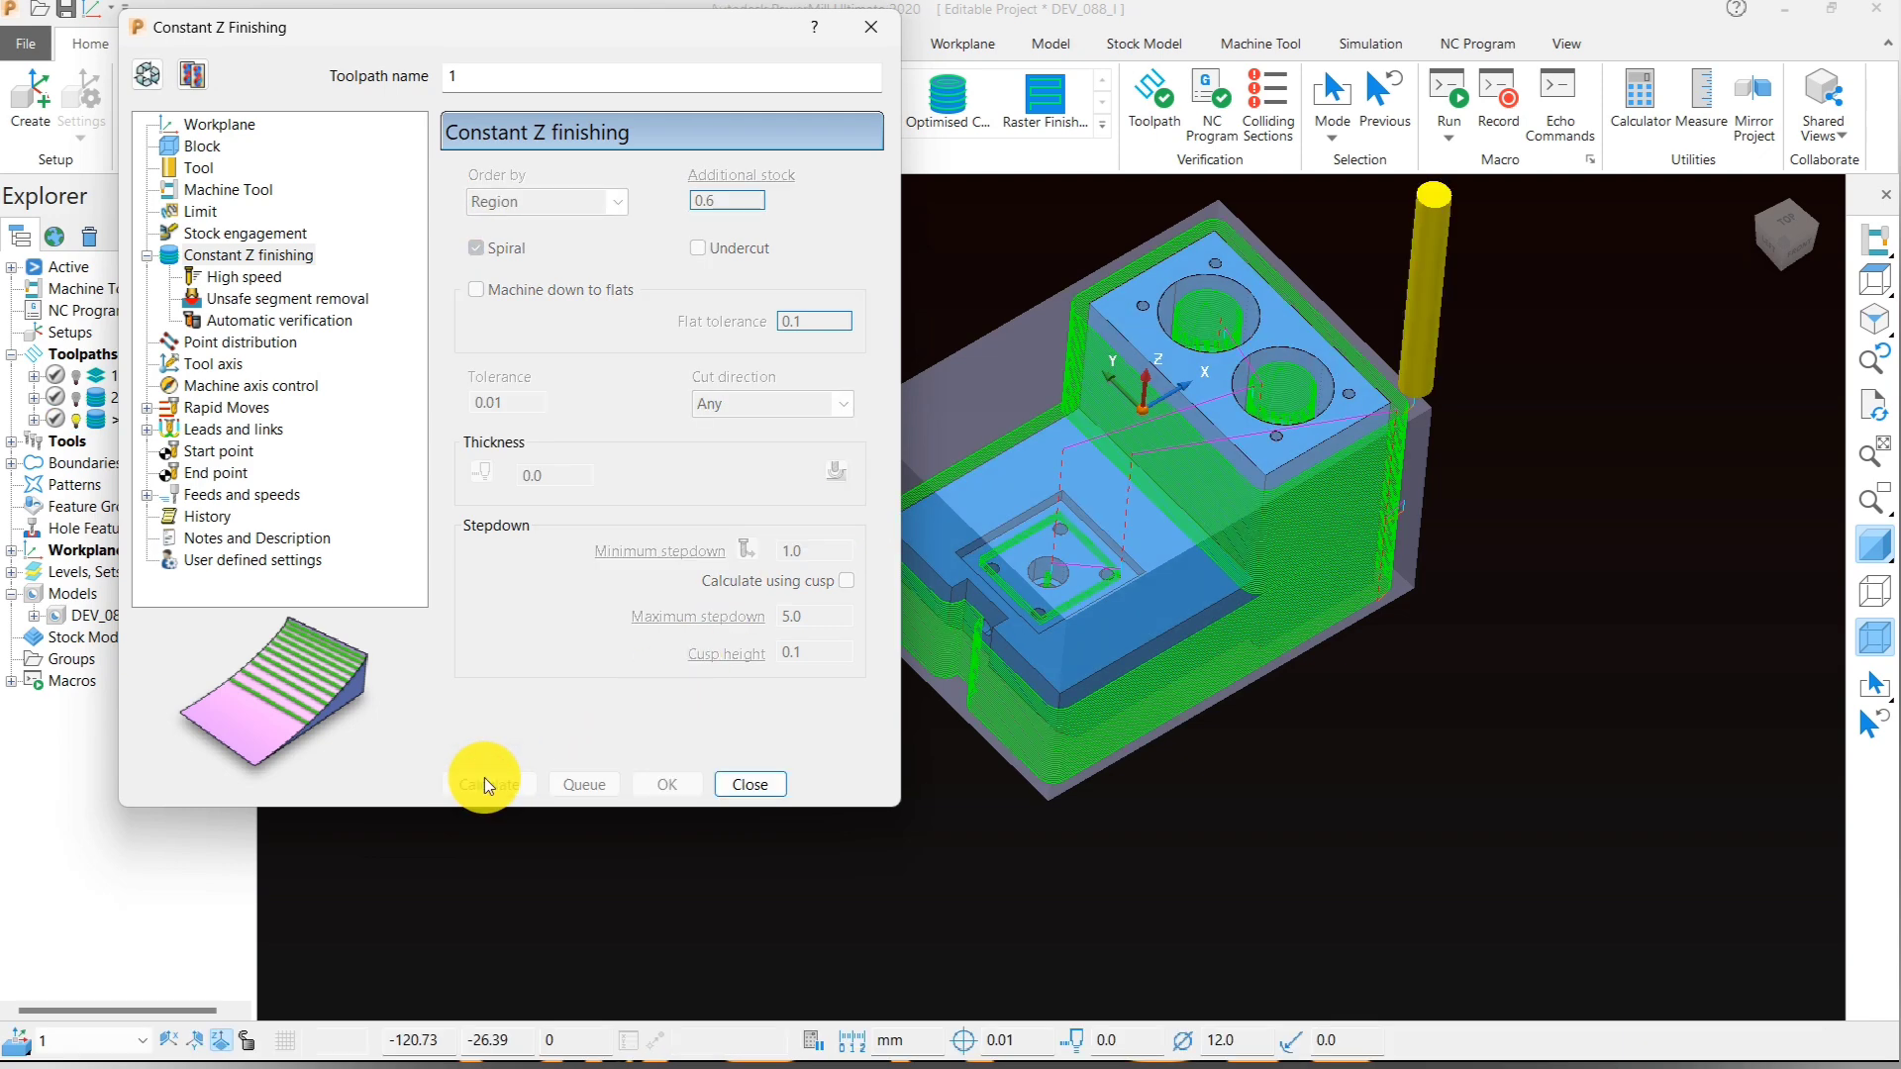
click(749, 784)
- Hide the model shading and delete the toolpath segments that spiral down the centre hole of the square pocket
mouse_move(1055, 618)
middle_down()
mouse_move(1042, 709)
mouse_move(1286, 678)
mouse_move(1079, 639)
mouse_move(944, 665)
mouse_move(1026, 610)
mouse_move(1101, 631)
mouse_move(1036, 689)
mouse_move(955, 664)
mouse_move(1188, 674)
mouse_move(1107, 633)
middle_up()
scroll(1029, 610, up, 3)
click(1873, 543)
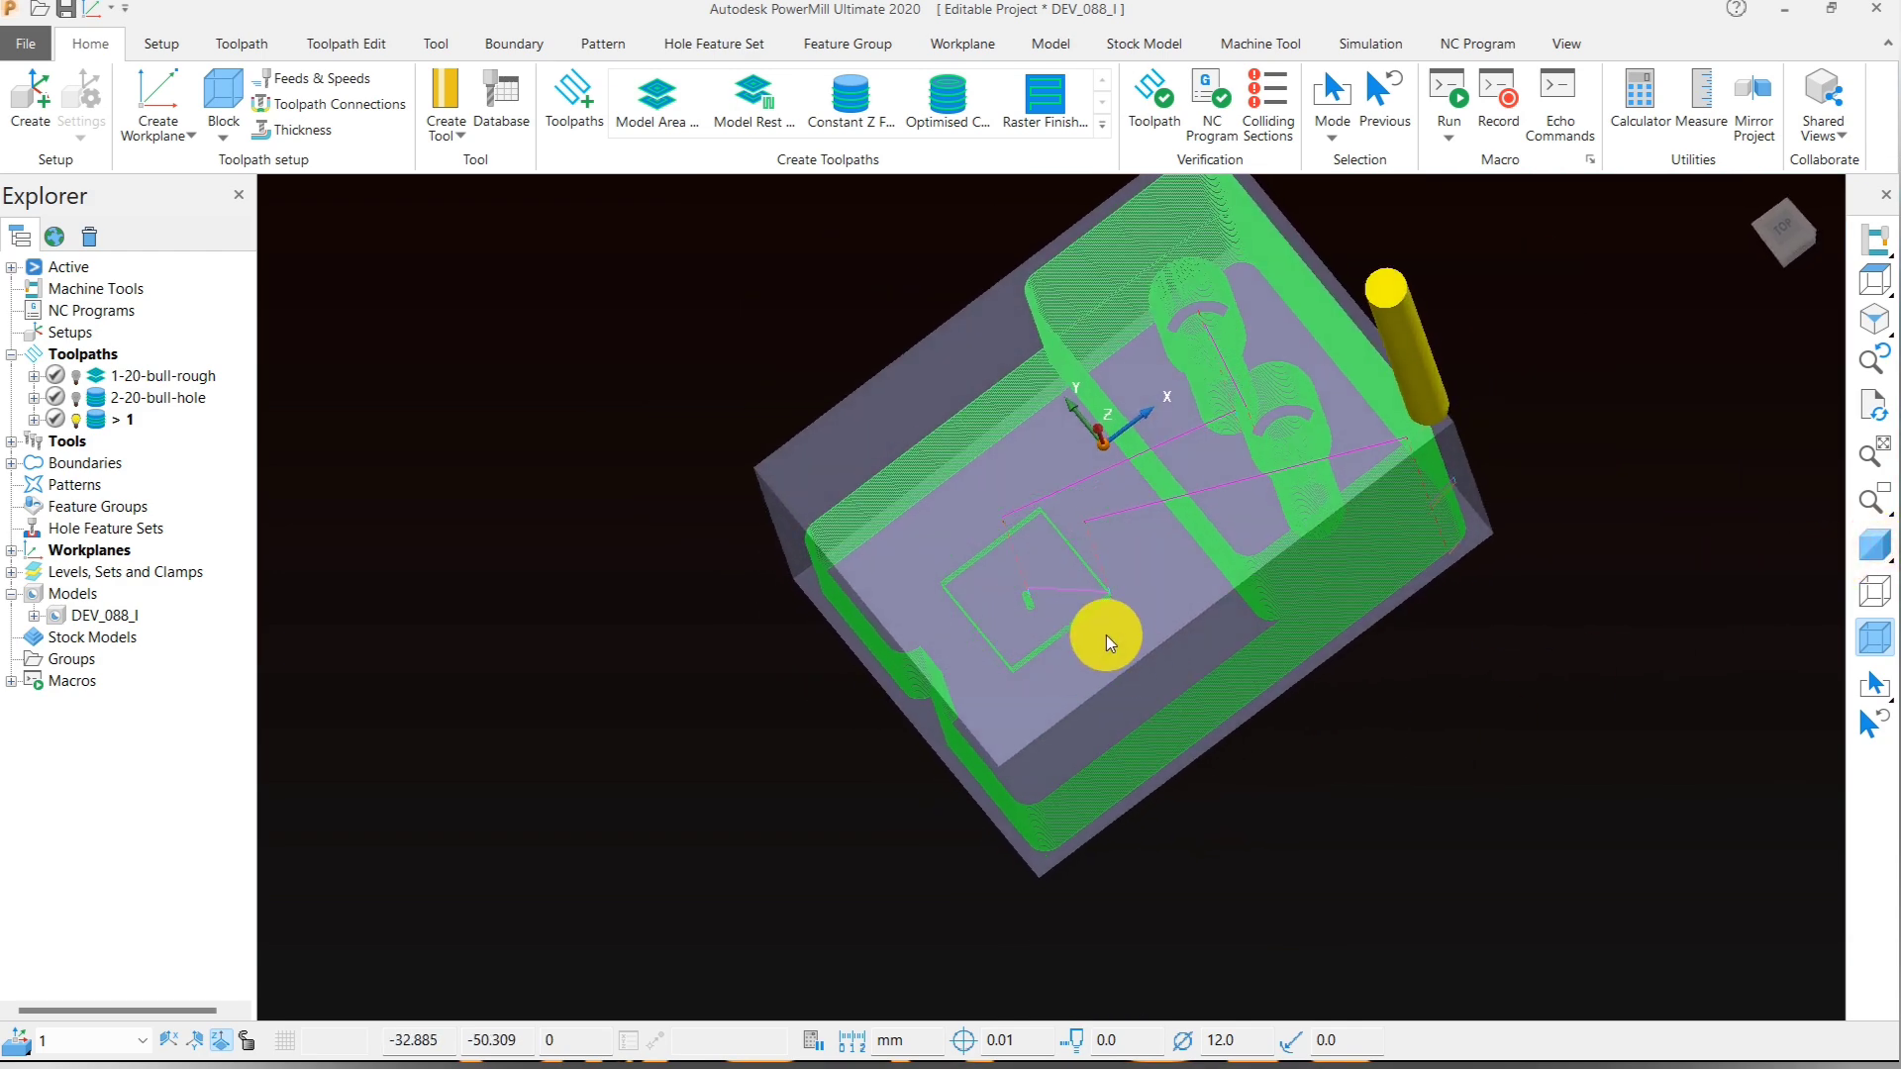
scroll(1010, 604, up, 5)
click(837, 445)
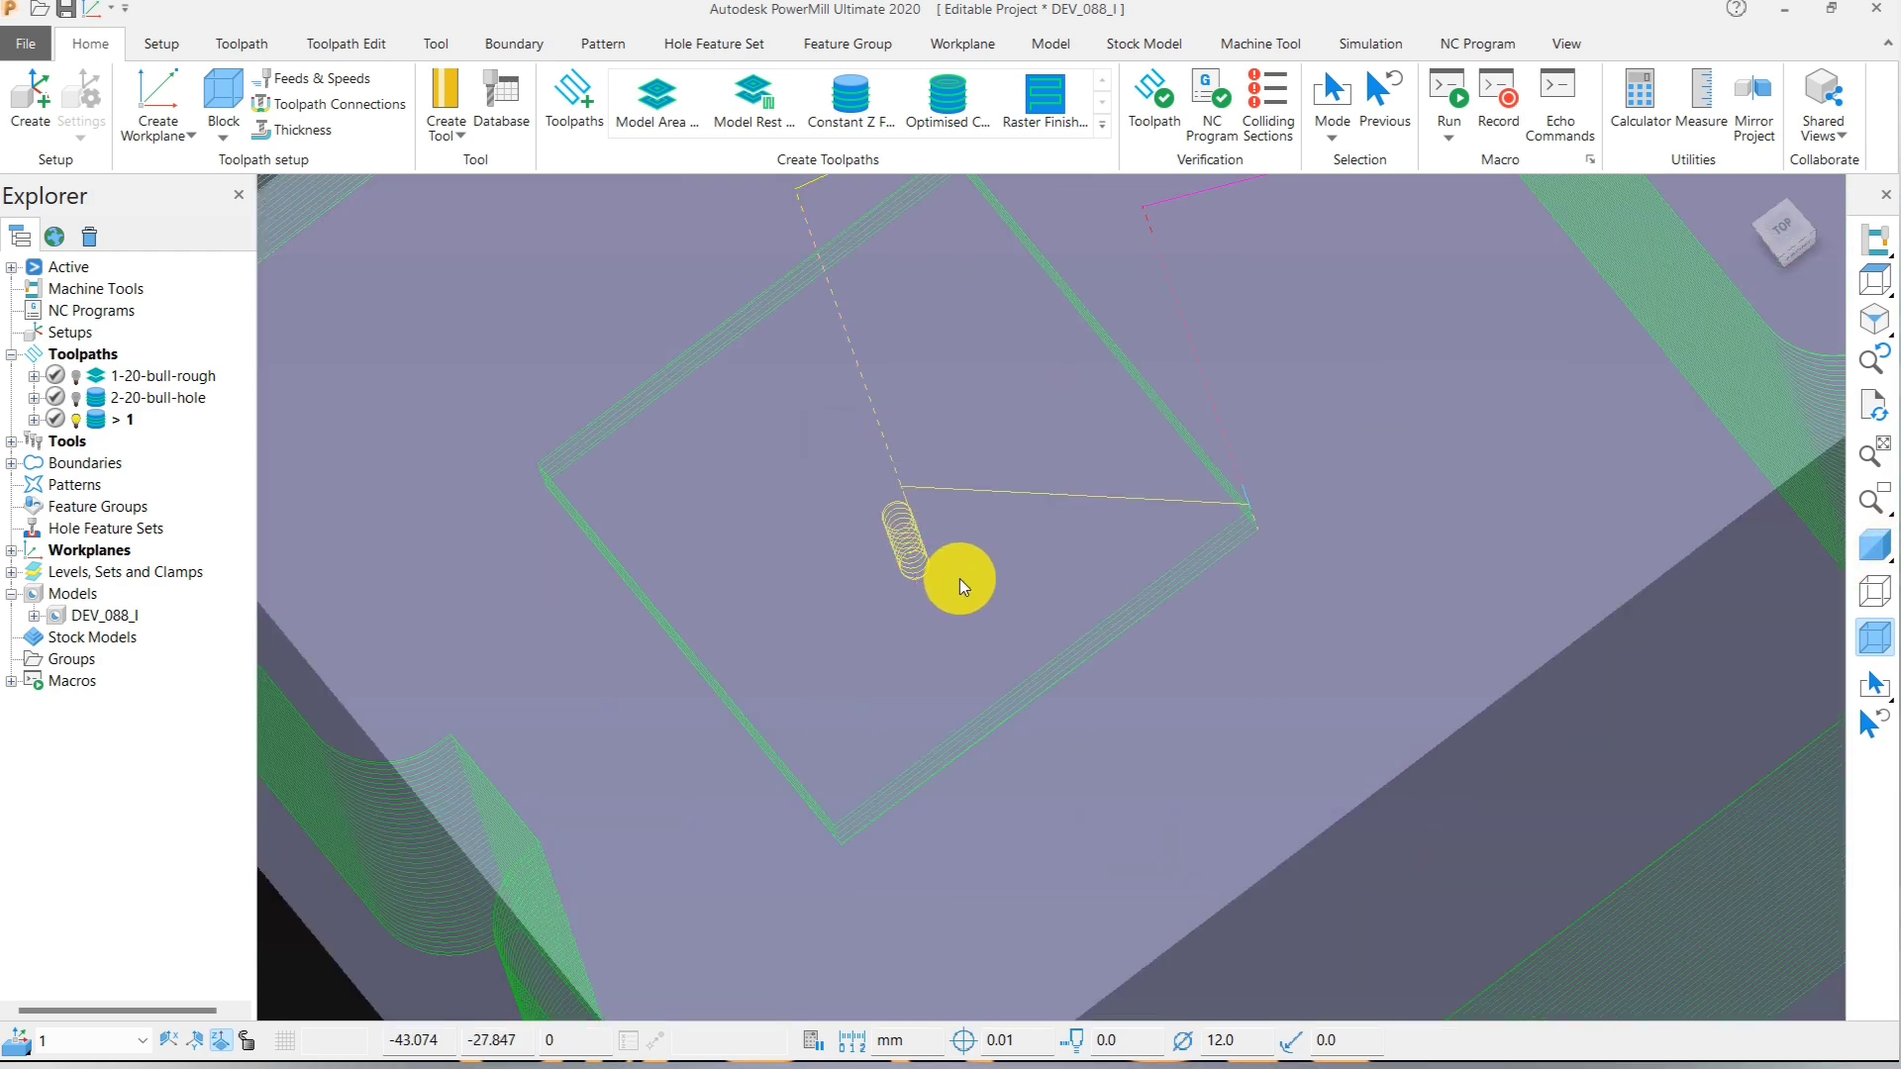
right_click(889, 532)
mouse_move(1135, 937)
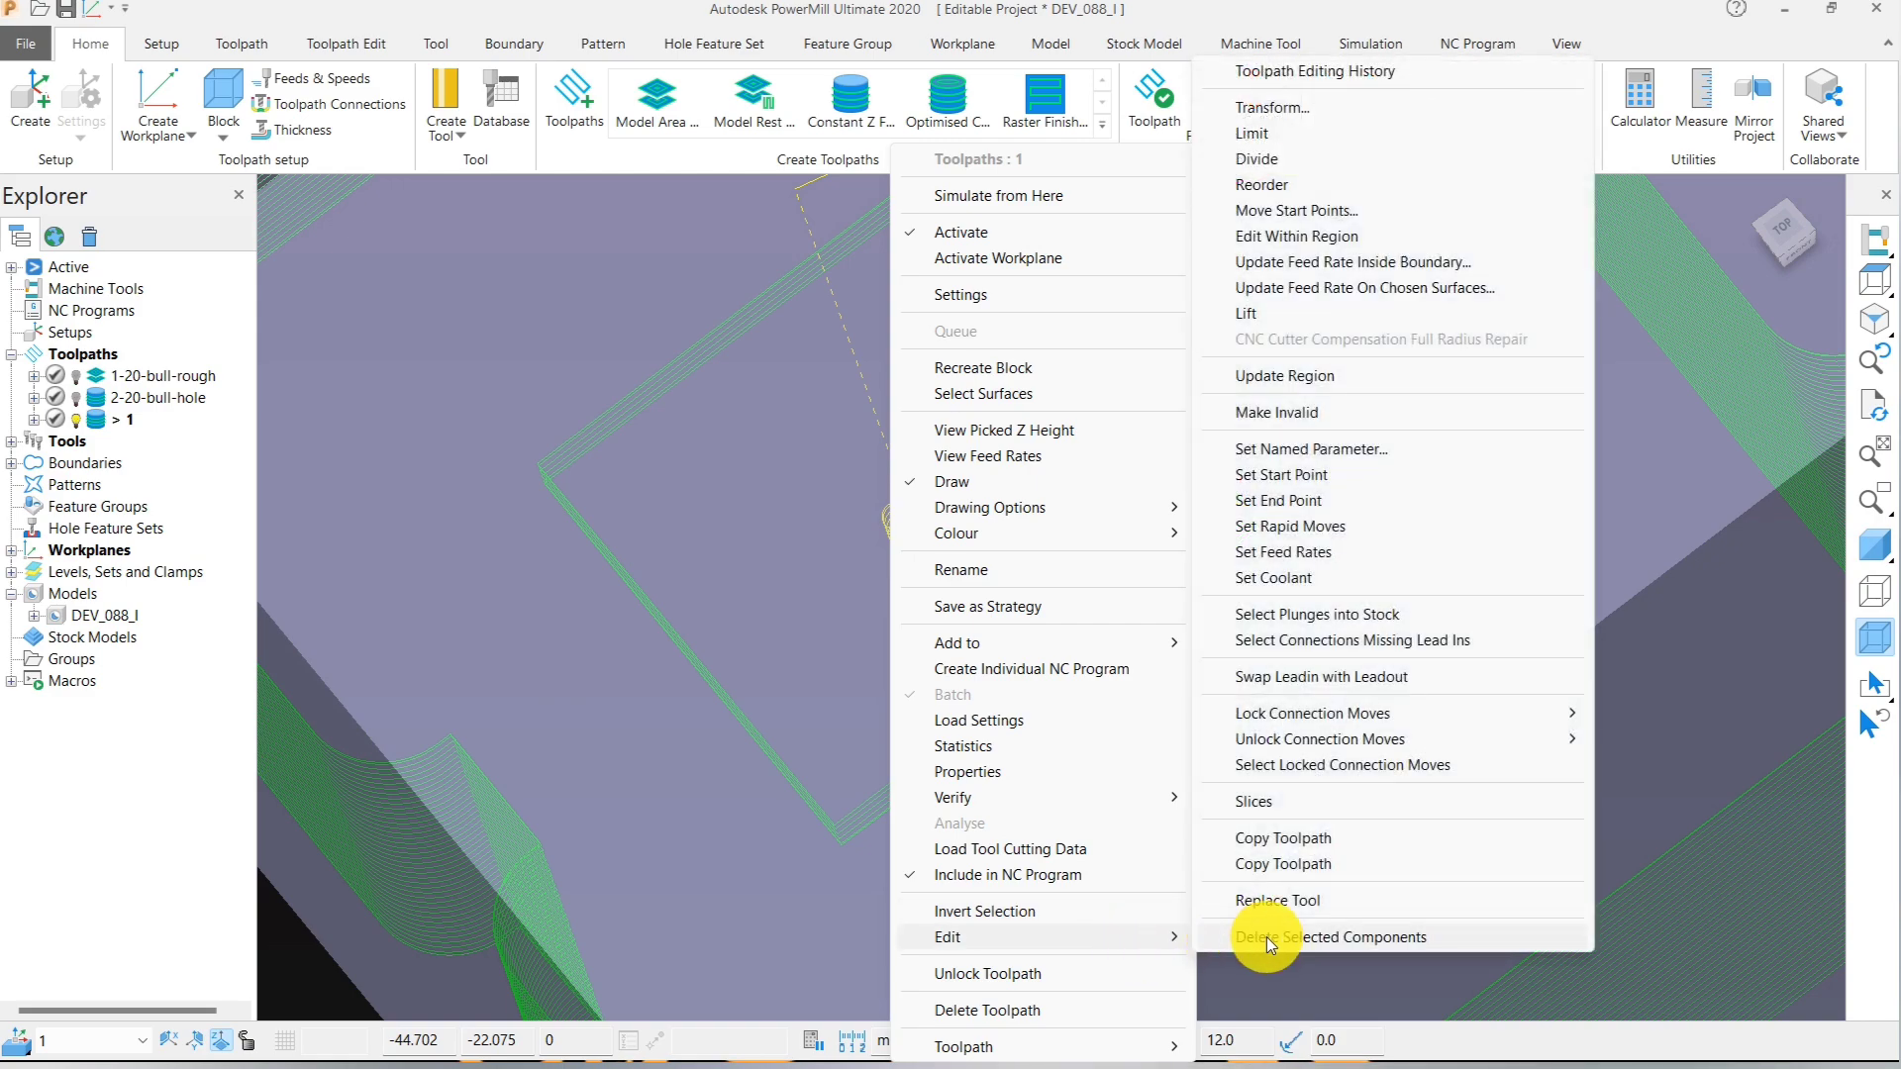
click(1267, 937)
- Restore the model shading, hide the finishing toolpath and select the wall surfaces of the notch in the lower step's outer side
scroll(1261, 679, down, 1)
middle_drag(1090, 669, 876, 743)
click(1874, 555)
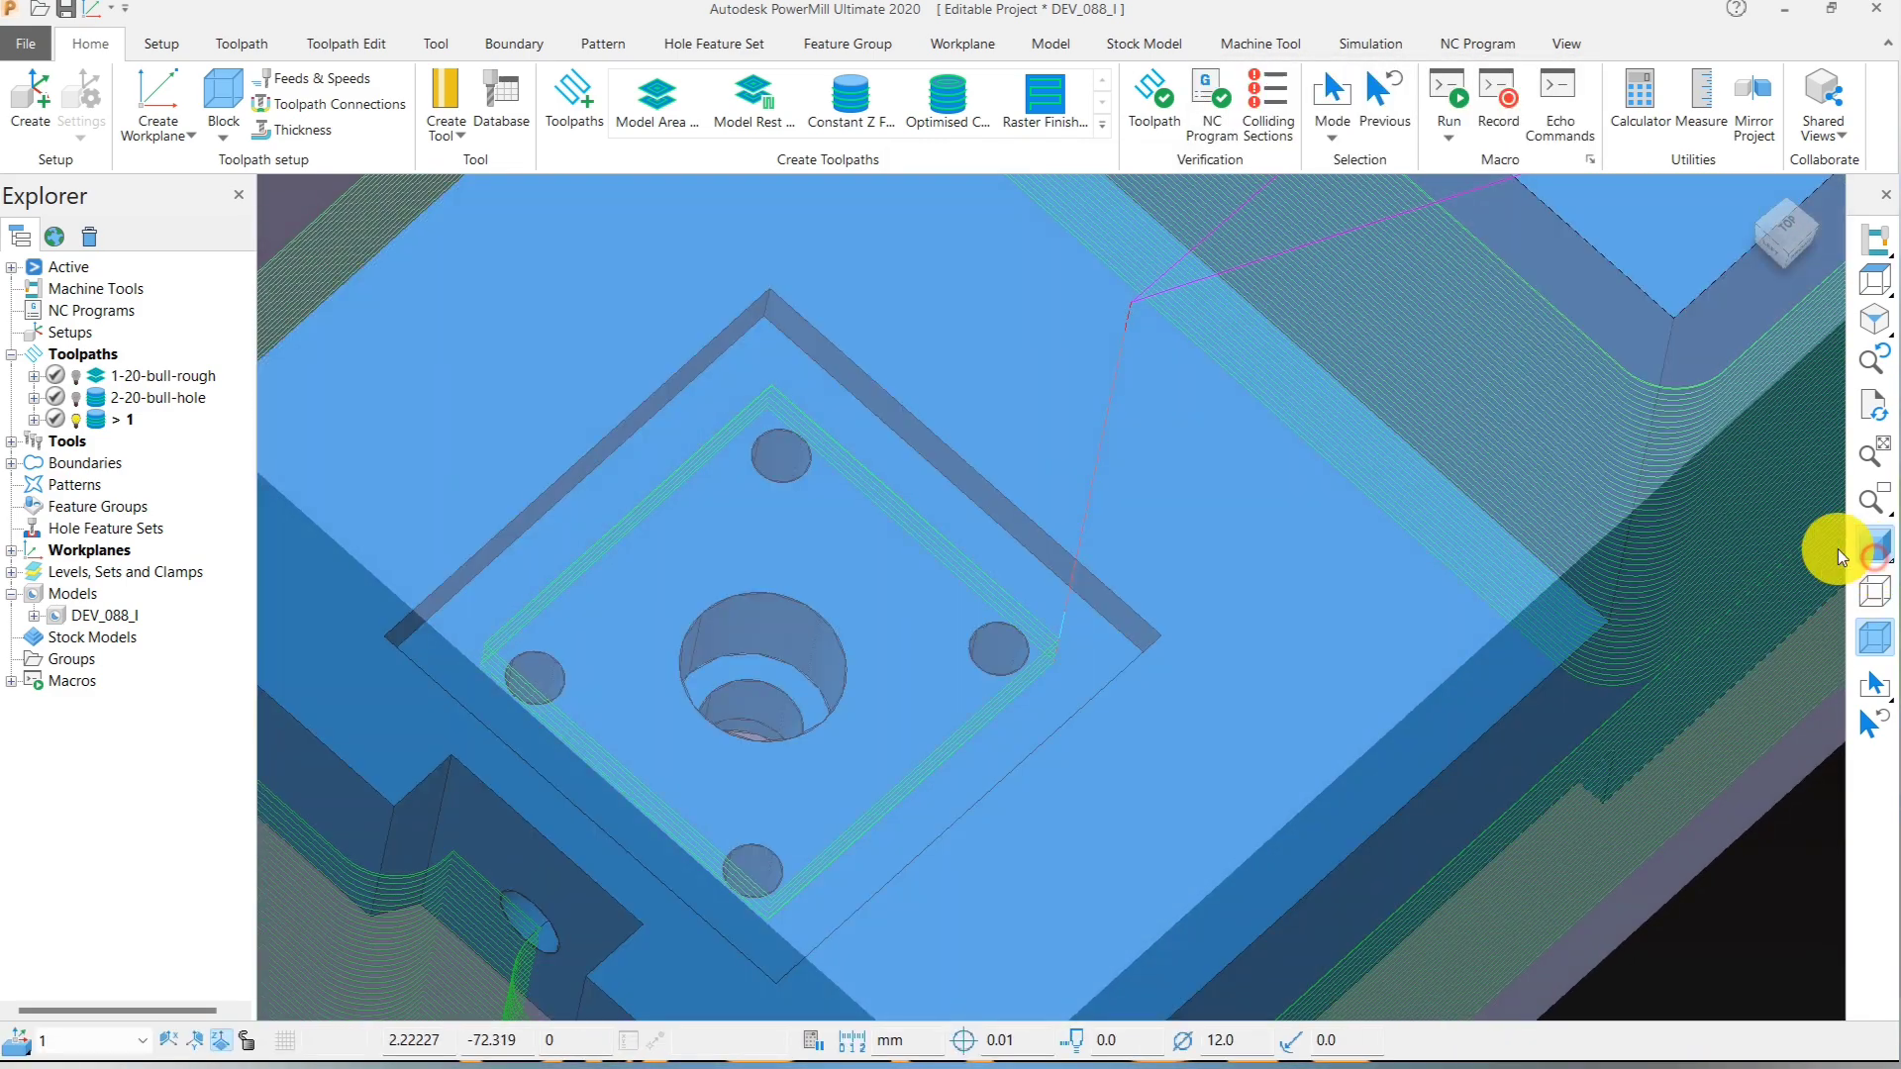
scroll(1664, 513, down, 4)
scroll(1663, 513, up, 1)
scroll(1311, 568, up, 5)
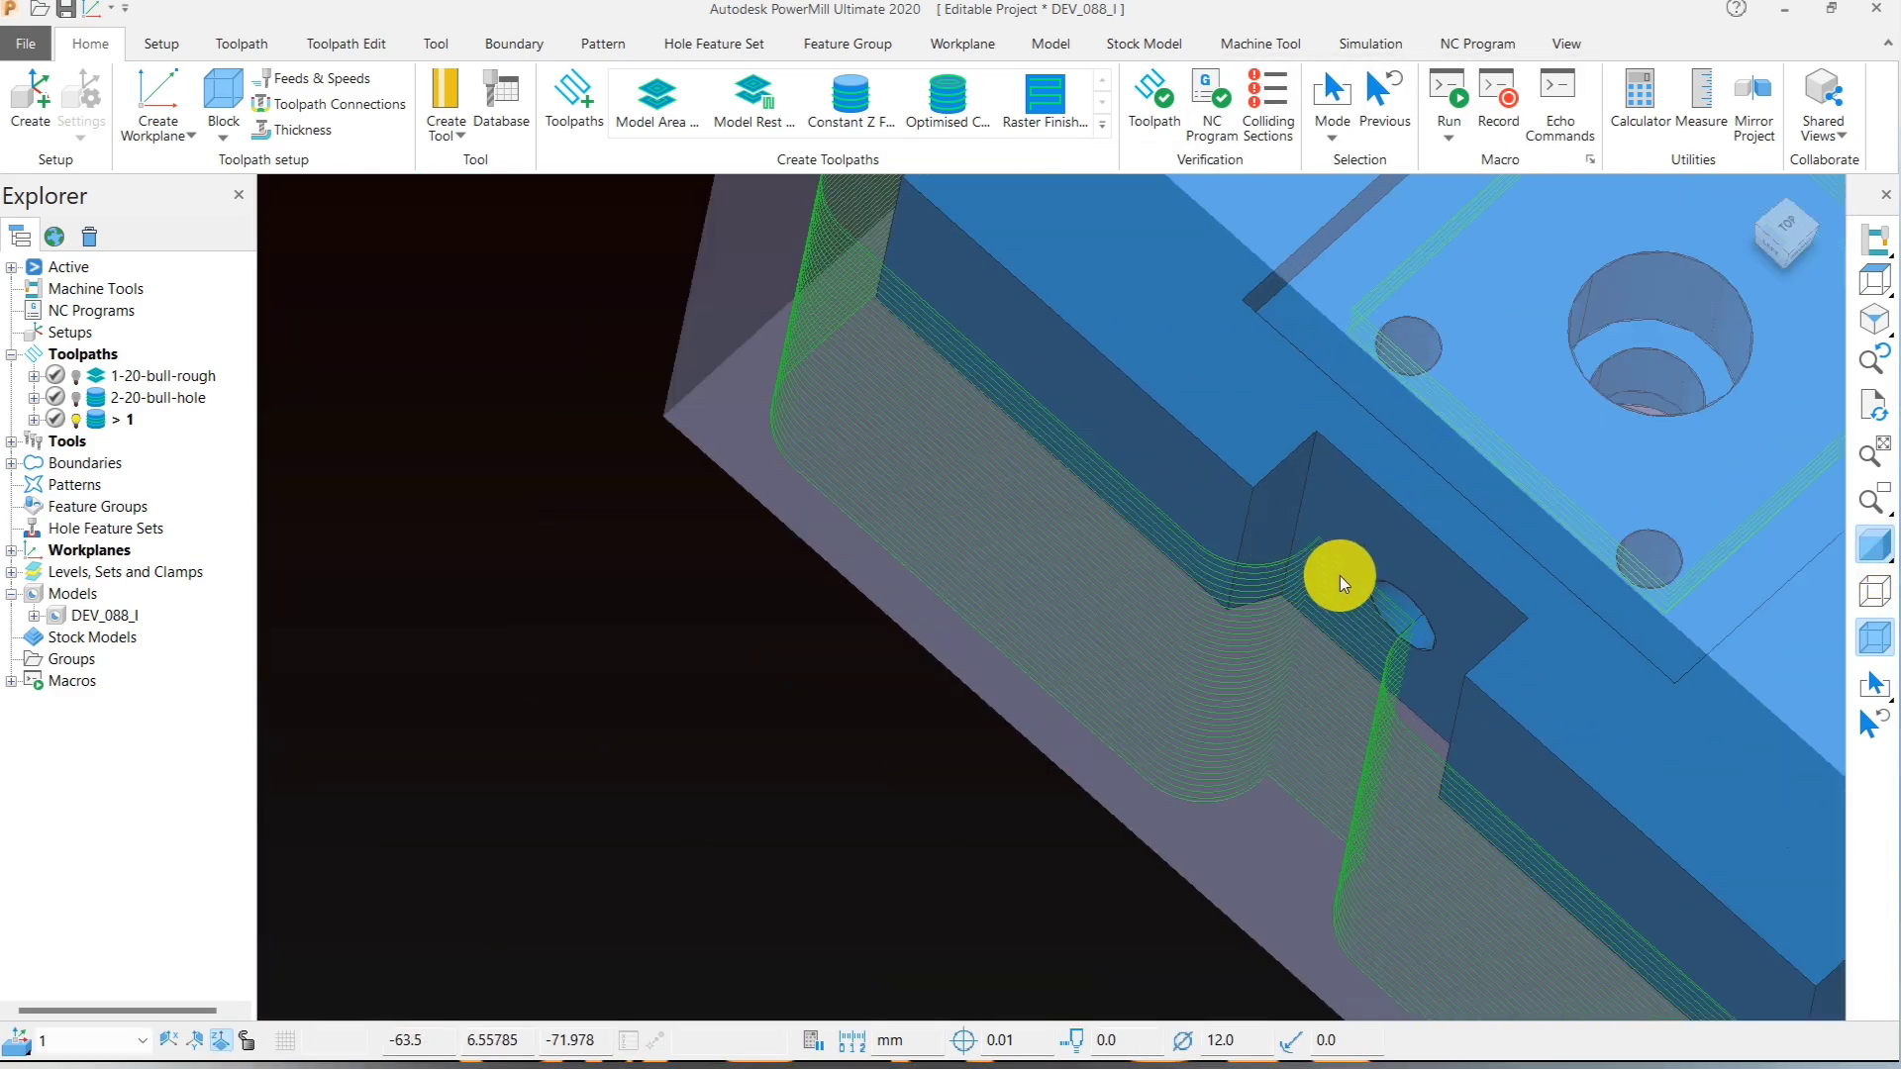
scroll(1352, 582, down, 2)
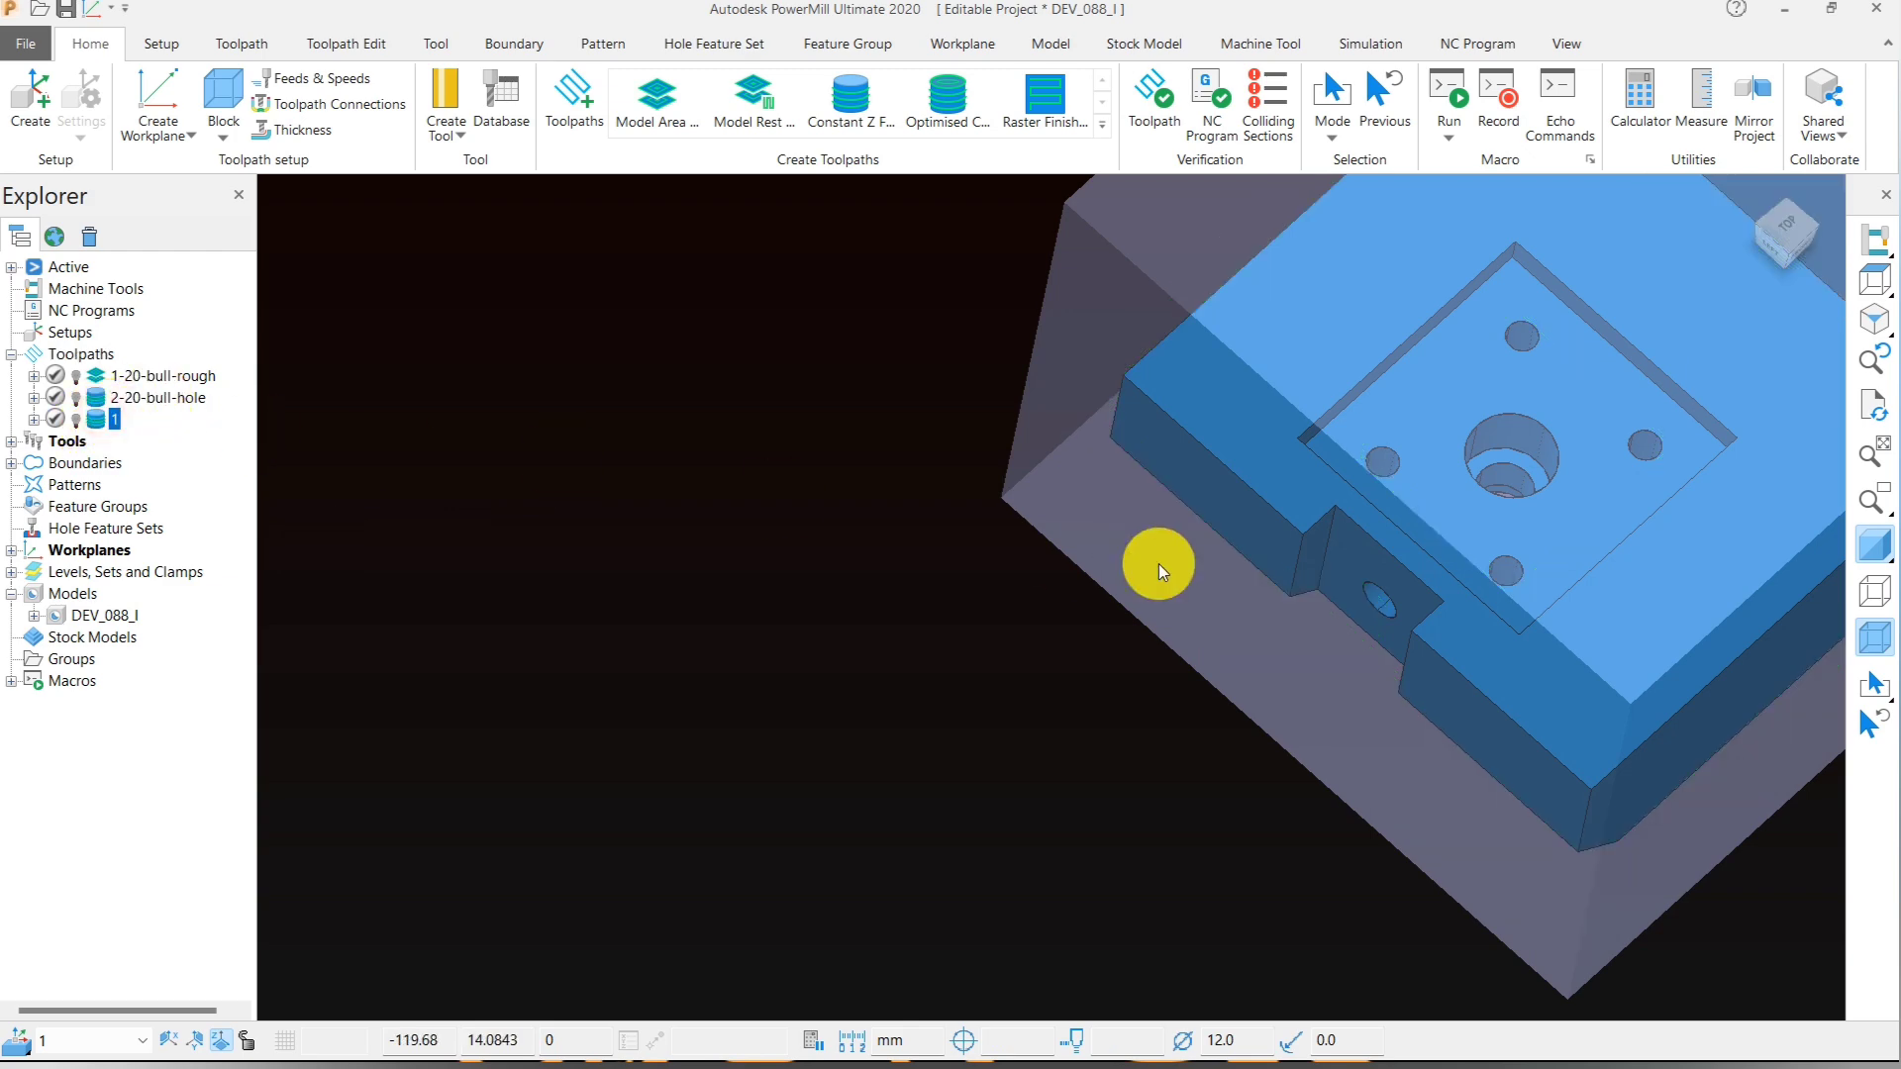
scroll(1386, 703, up, 2)
click(1339, 522)
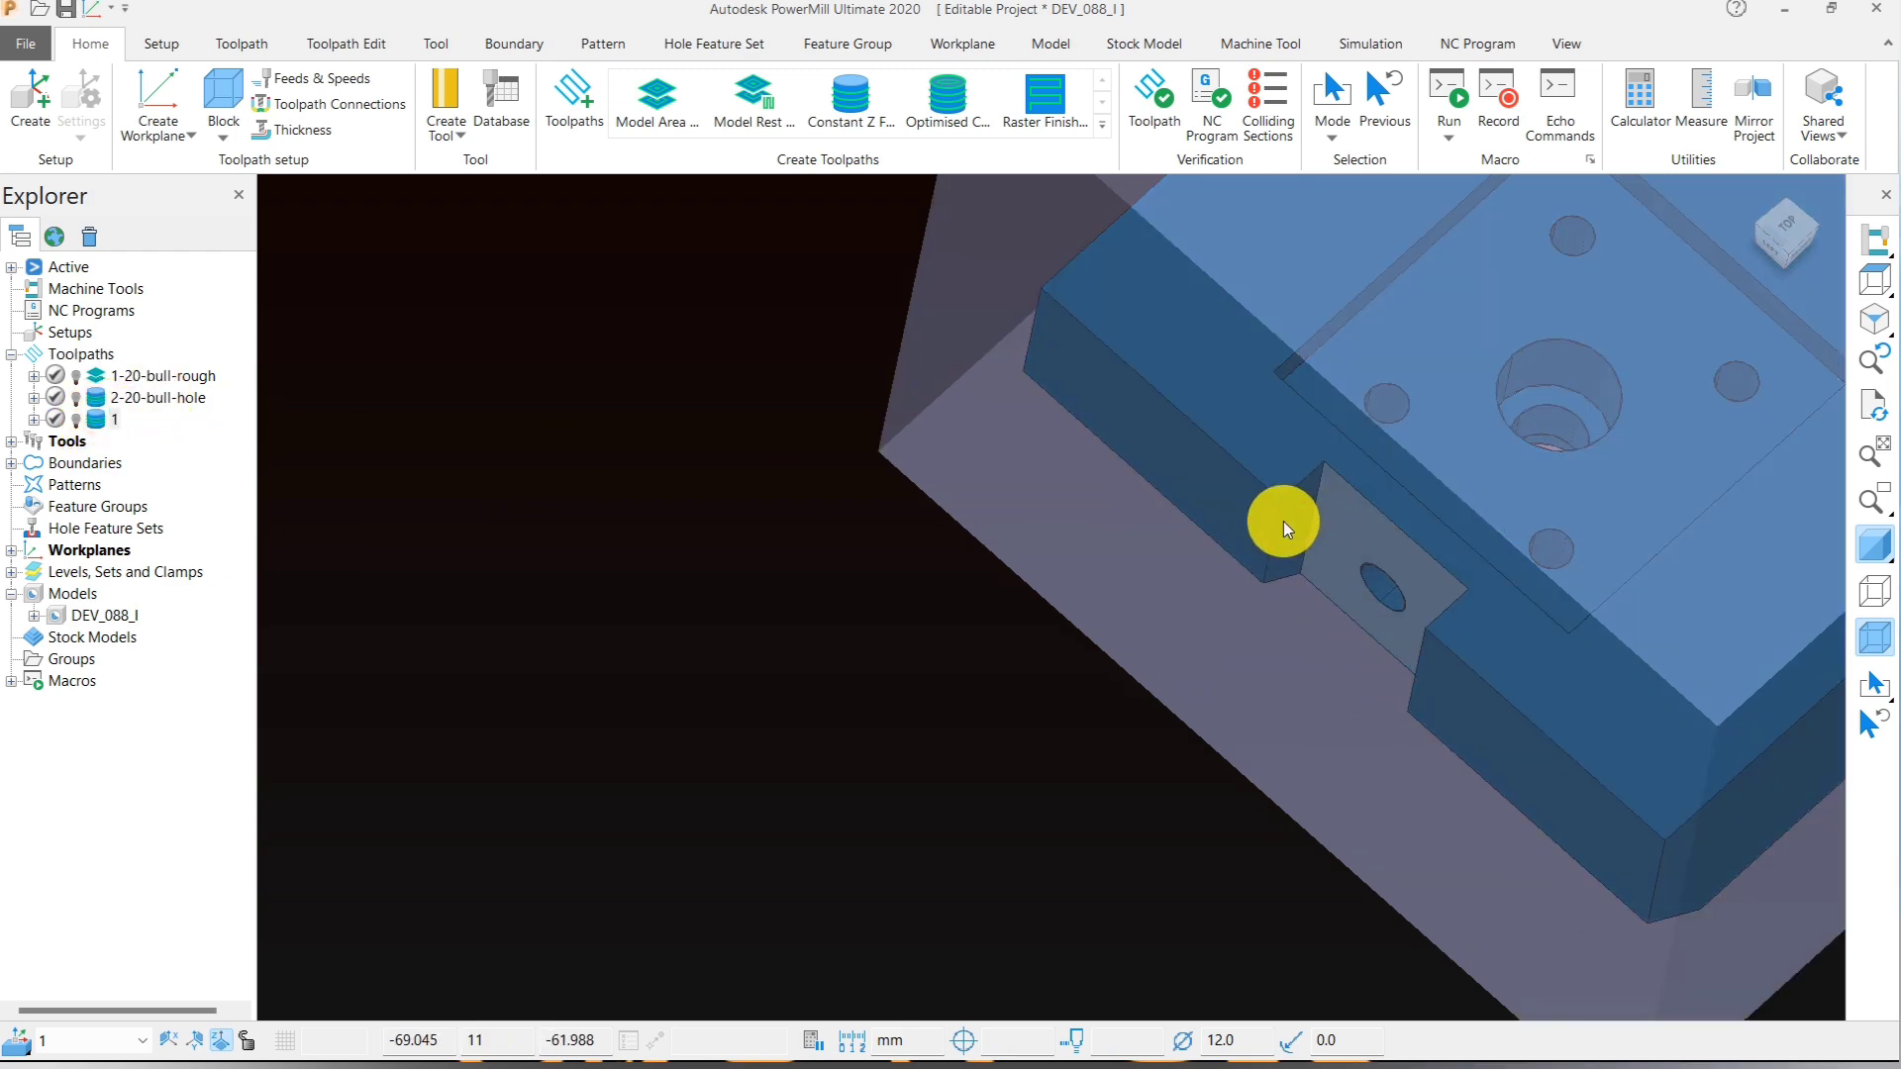
middle_drag(1280, 519, 1471, 728)
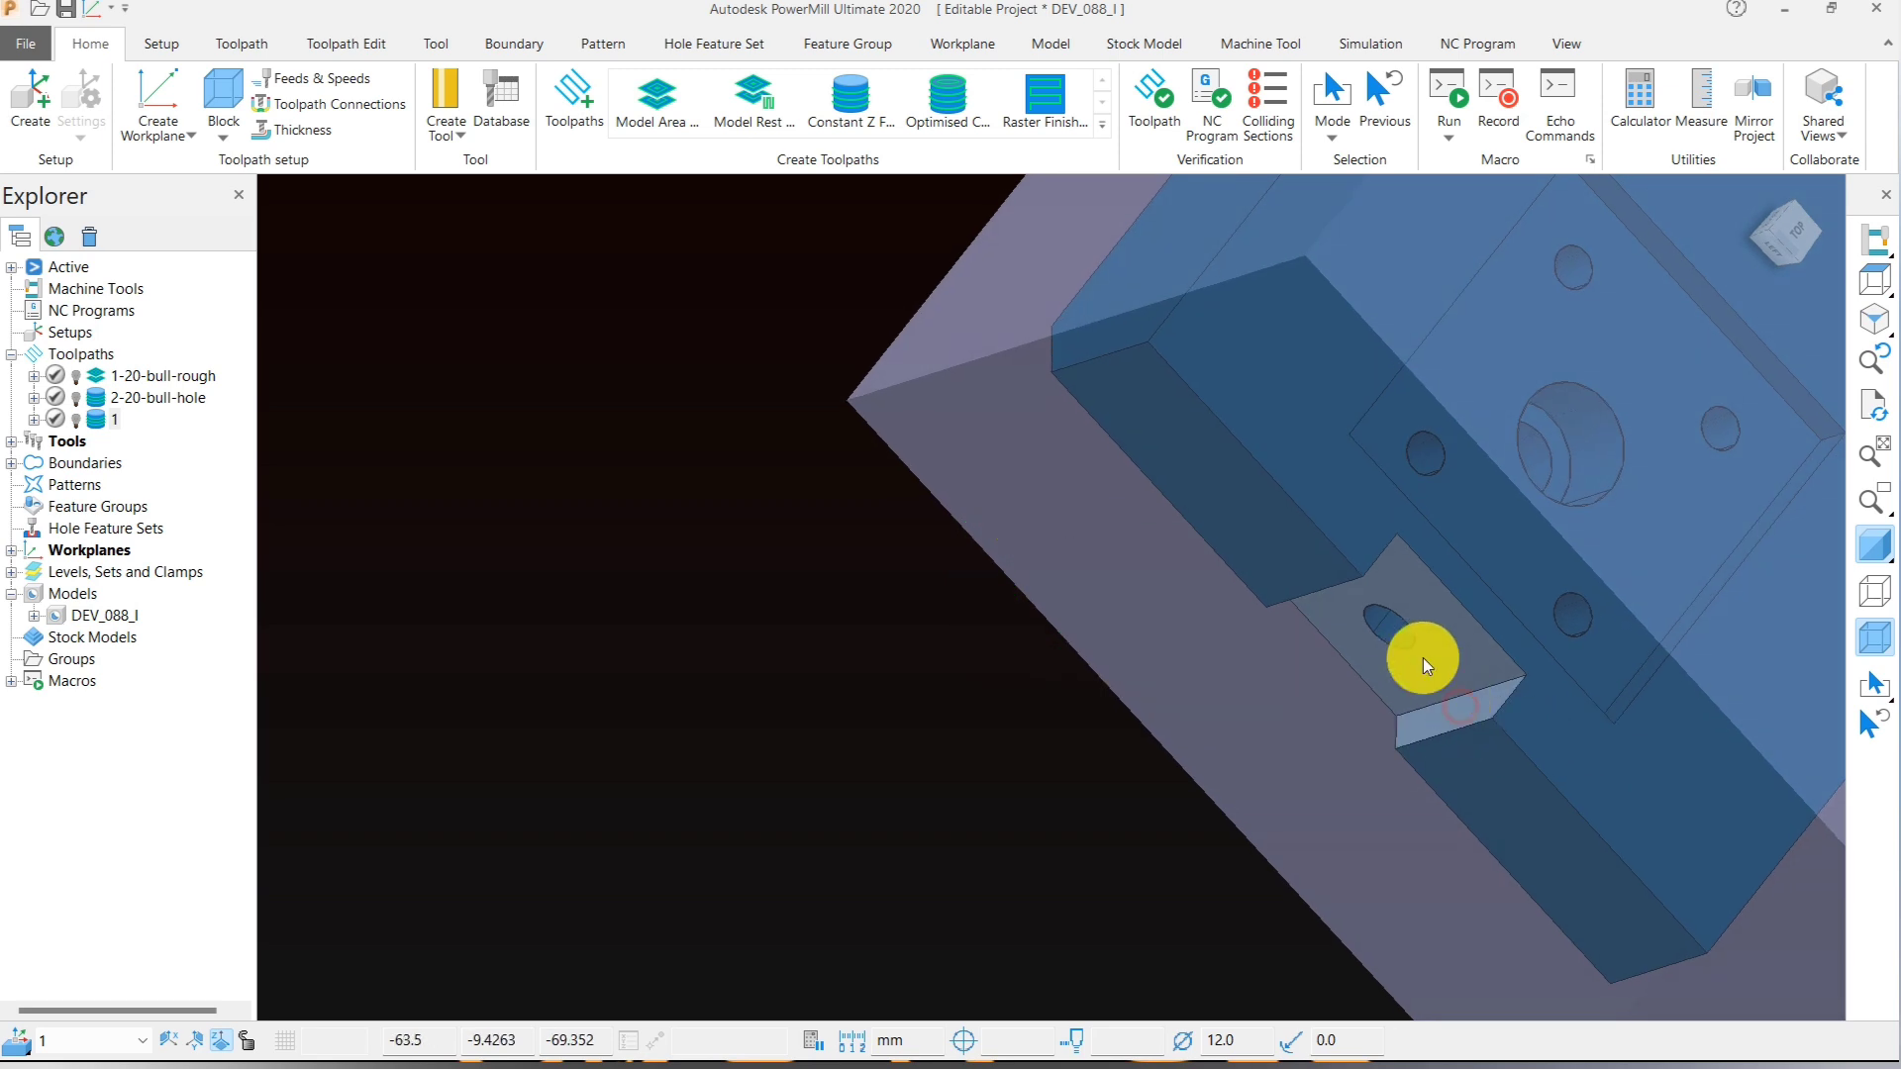
- Recalculate the block around the selected notch walls with an expansion of 0, keeping the Z limits locked
click(238, 81)
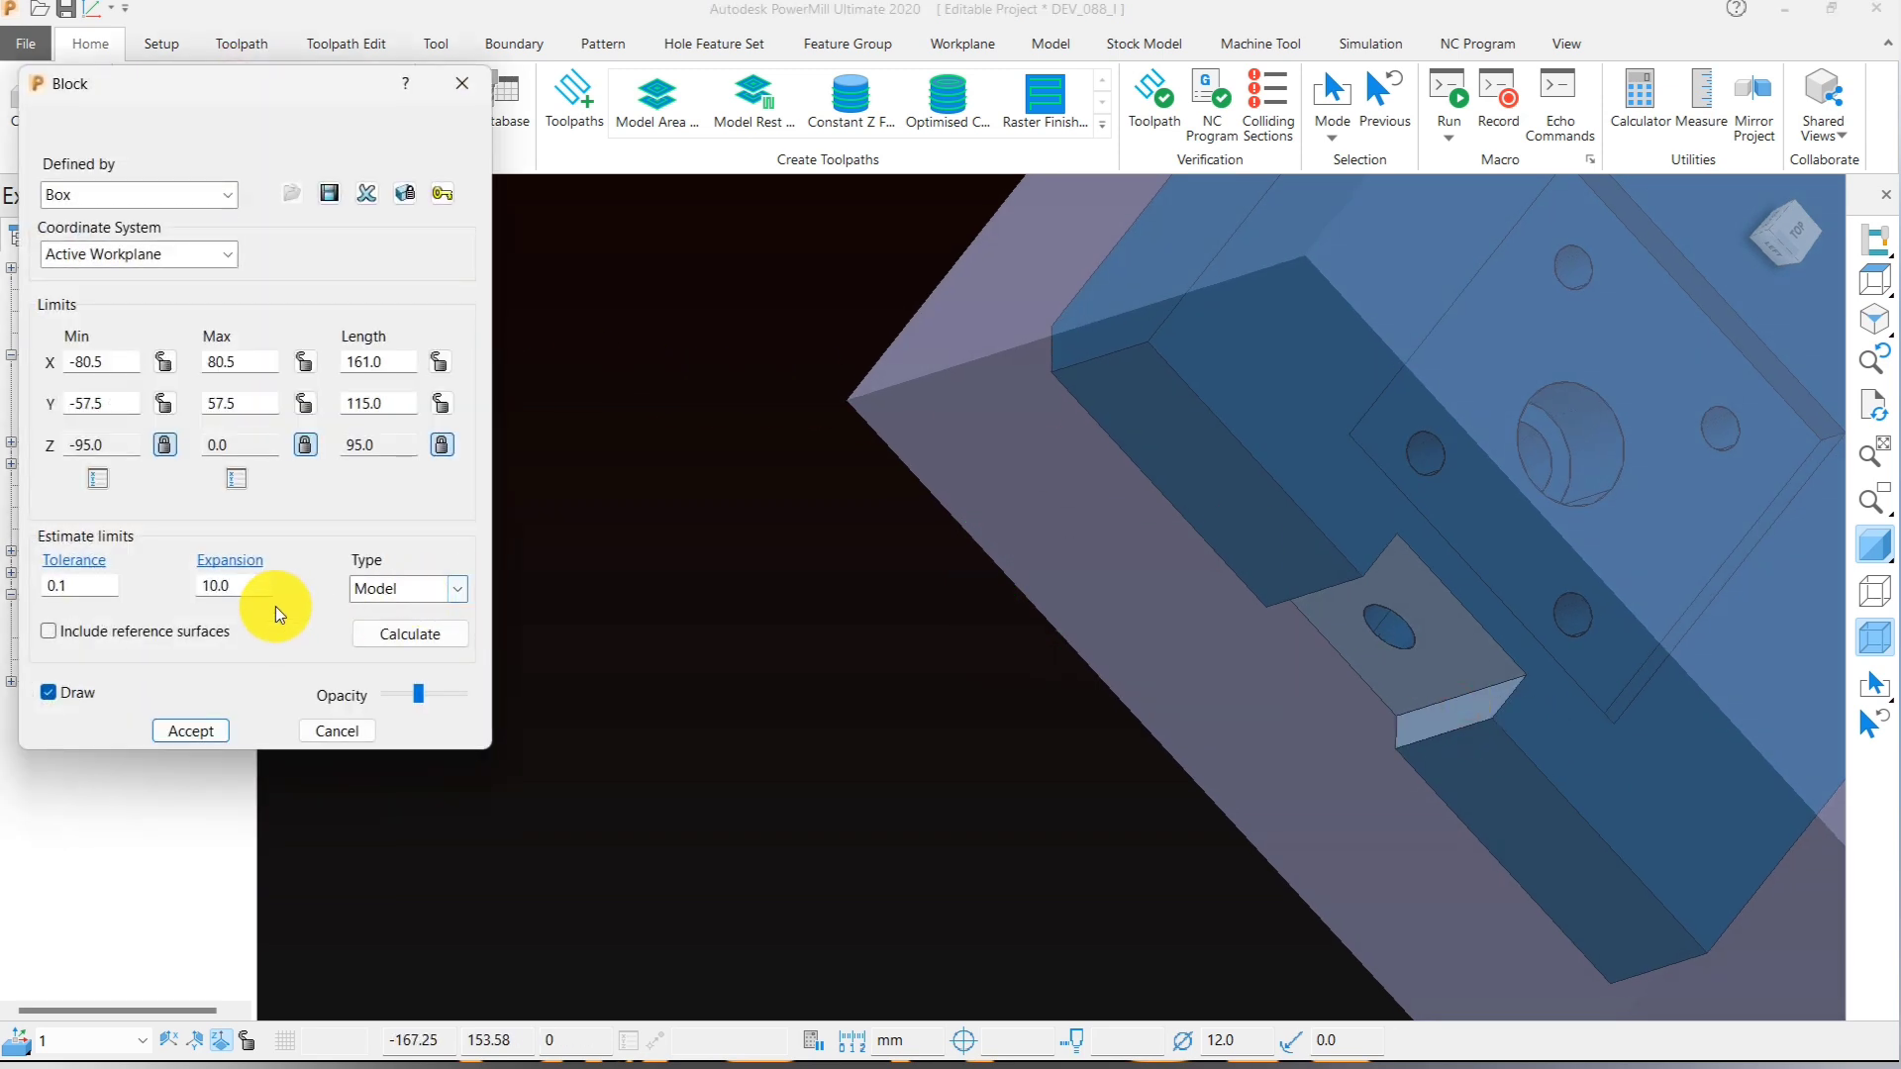
click(242, 585)
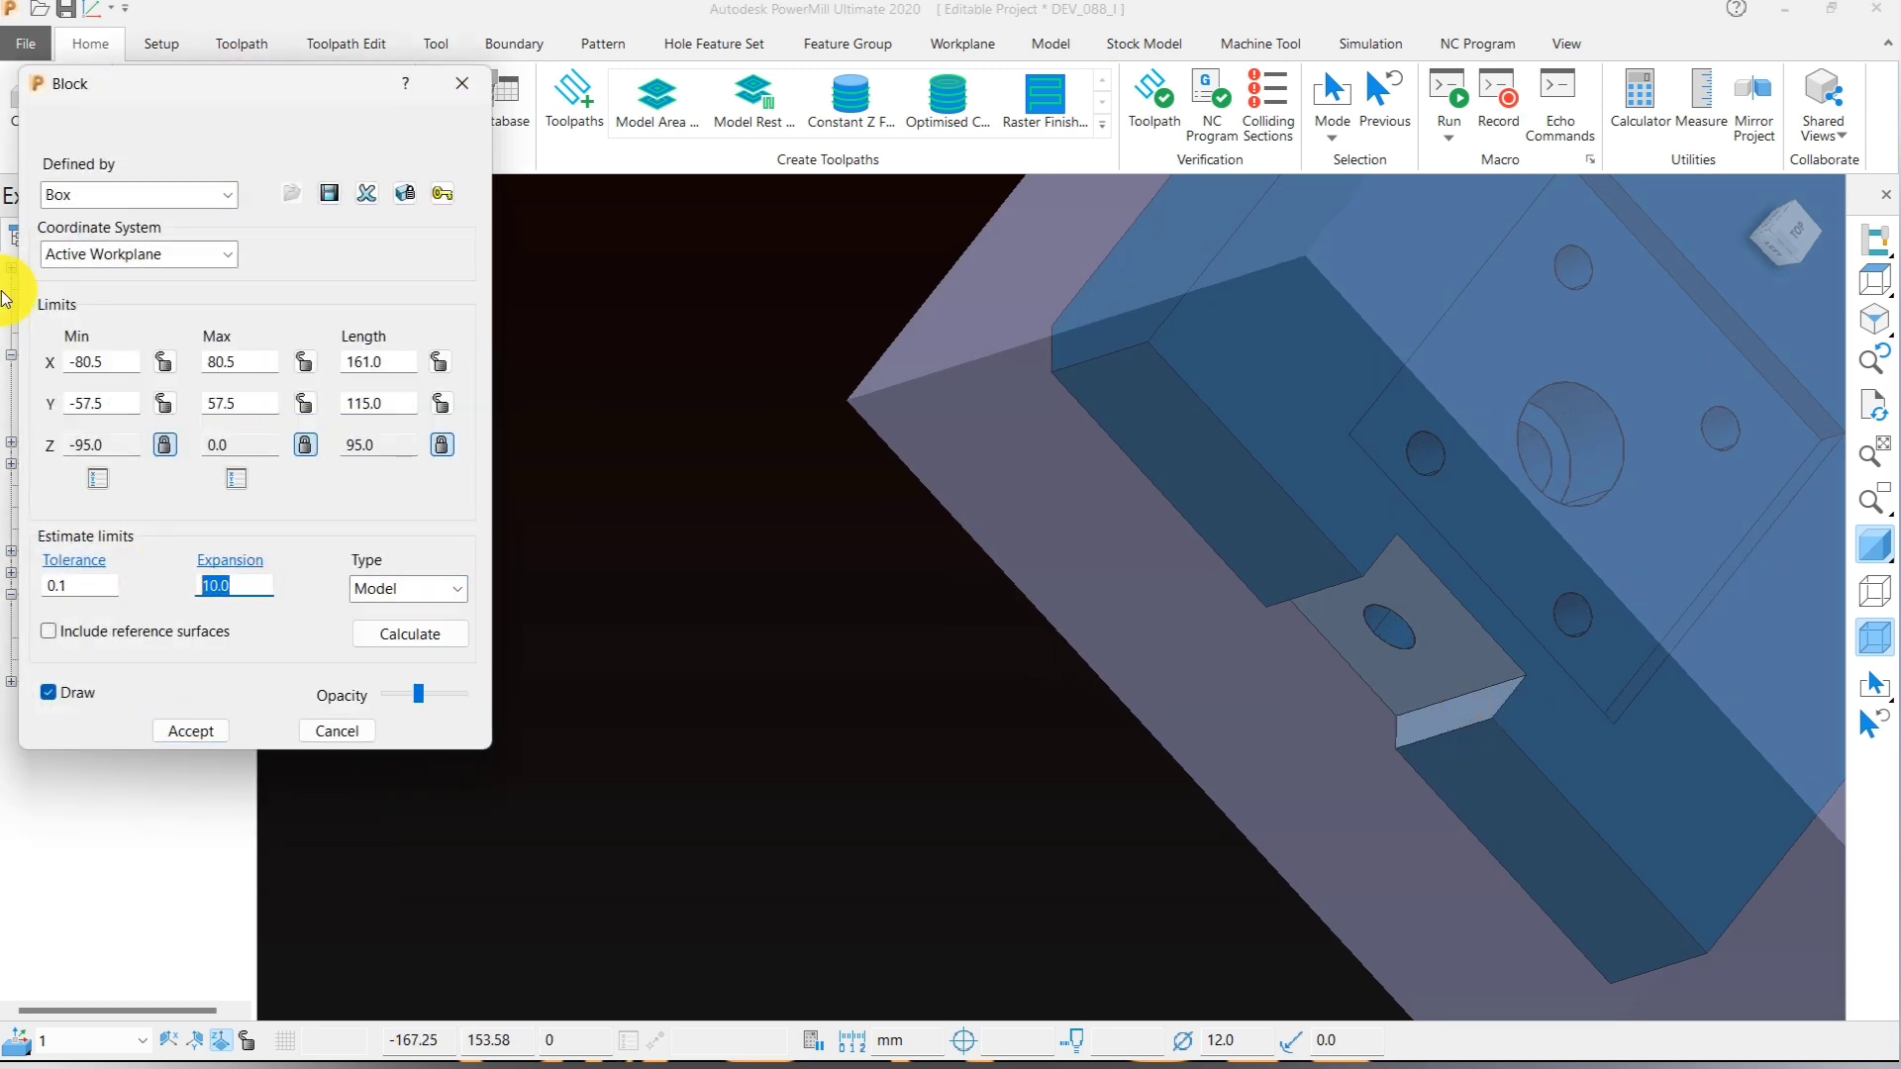
text(0)
click(401, 634)
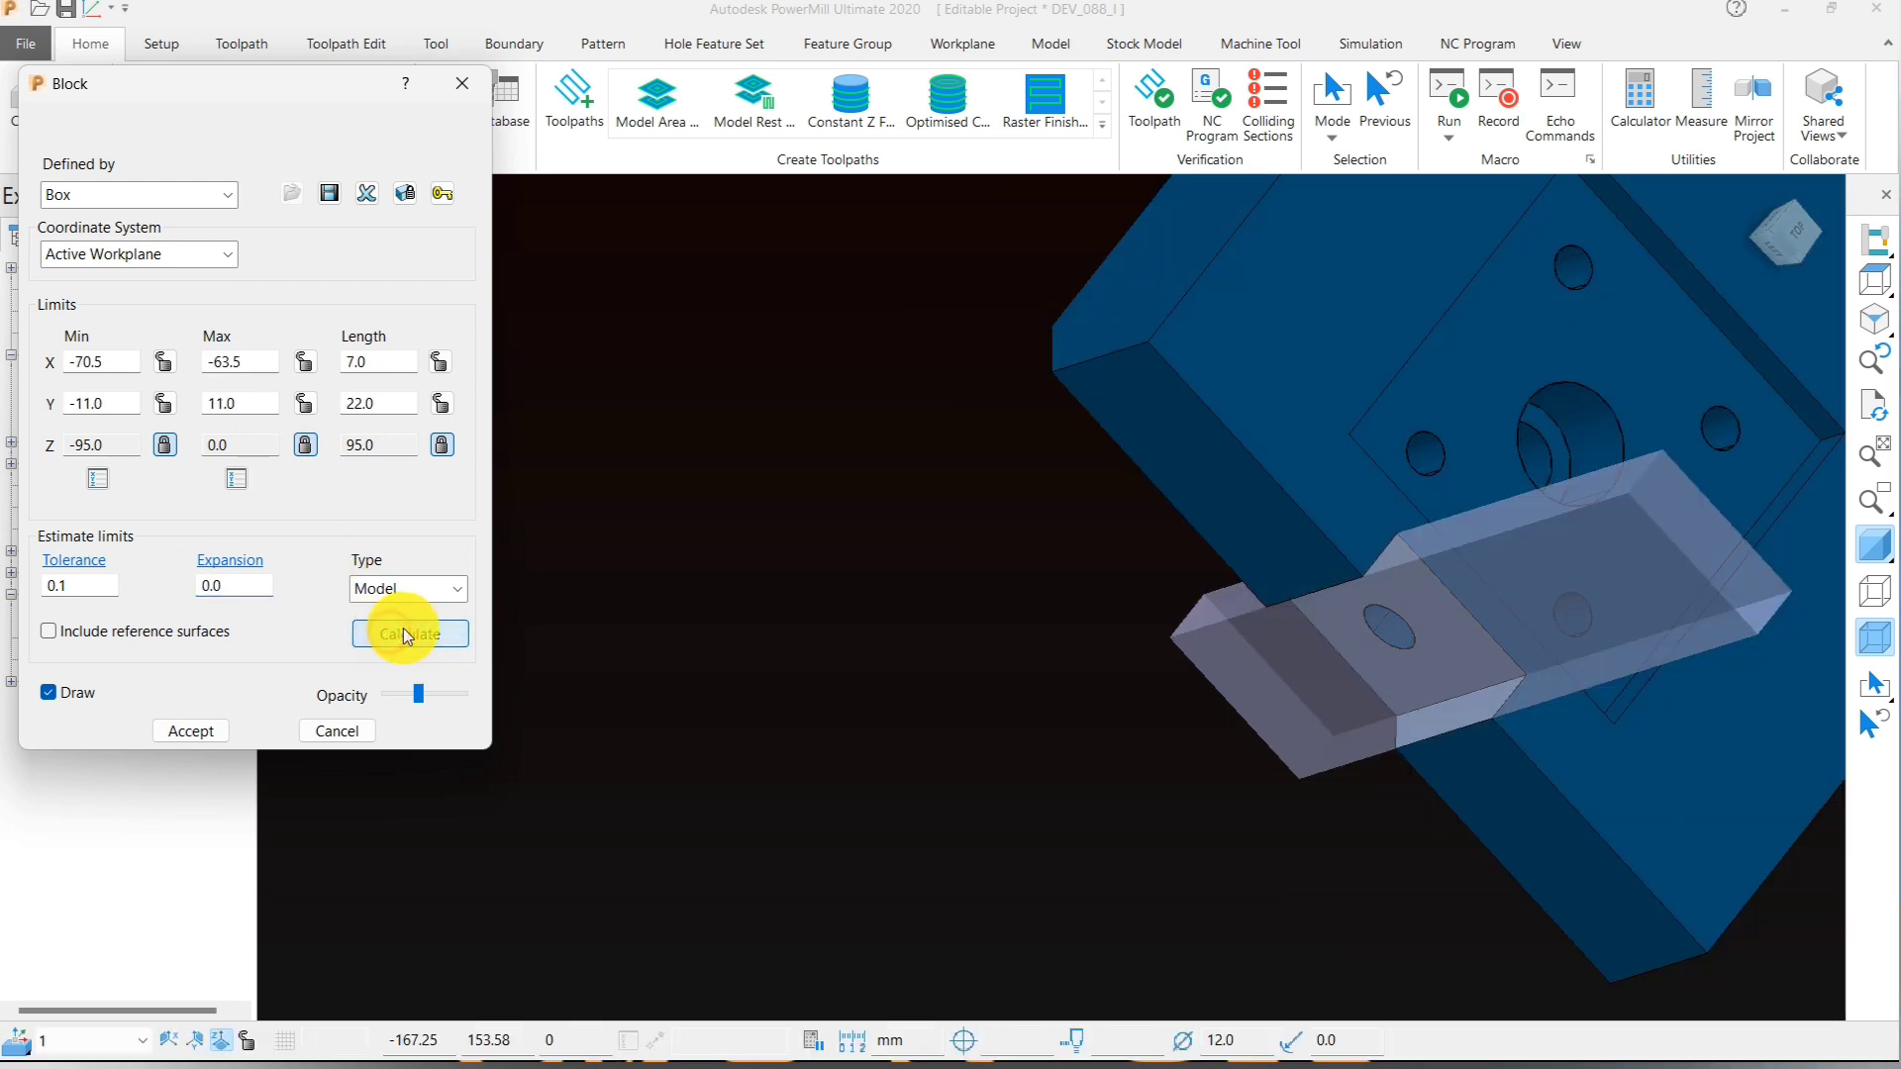
- Select the top face of the lower step, unlock the block's maximum Z and recalculate the block from that face
middle_drag(729, 590, 993, 526)
scroll(992, 527, up, 5)
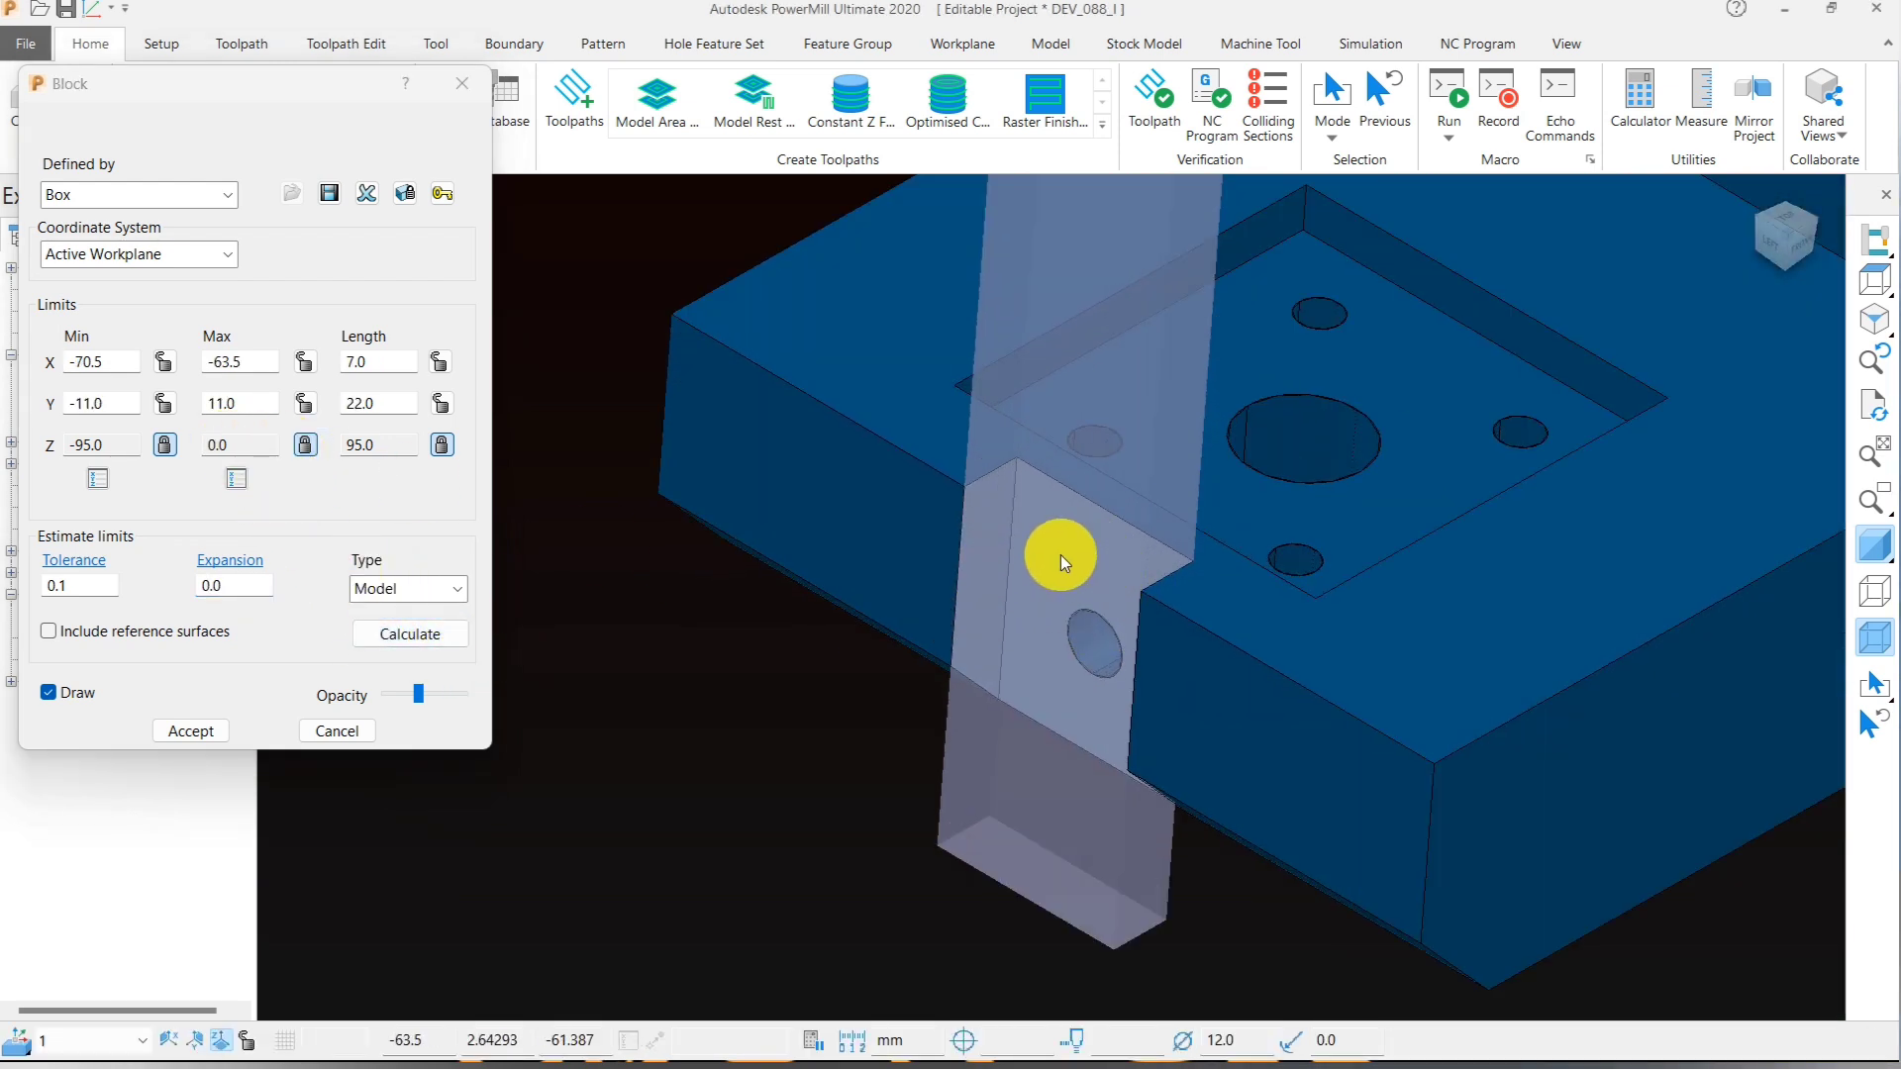
click(1248, 612)
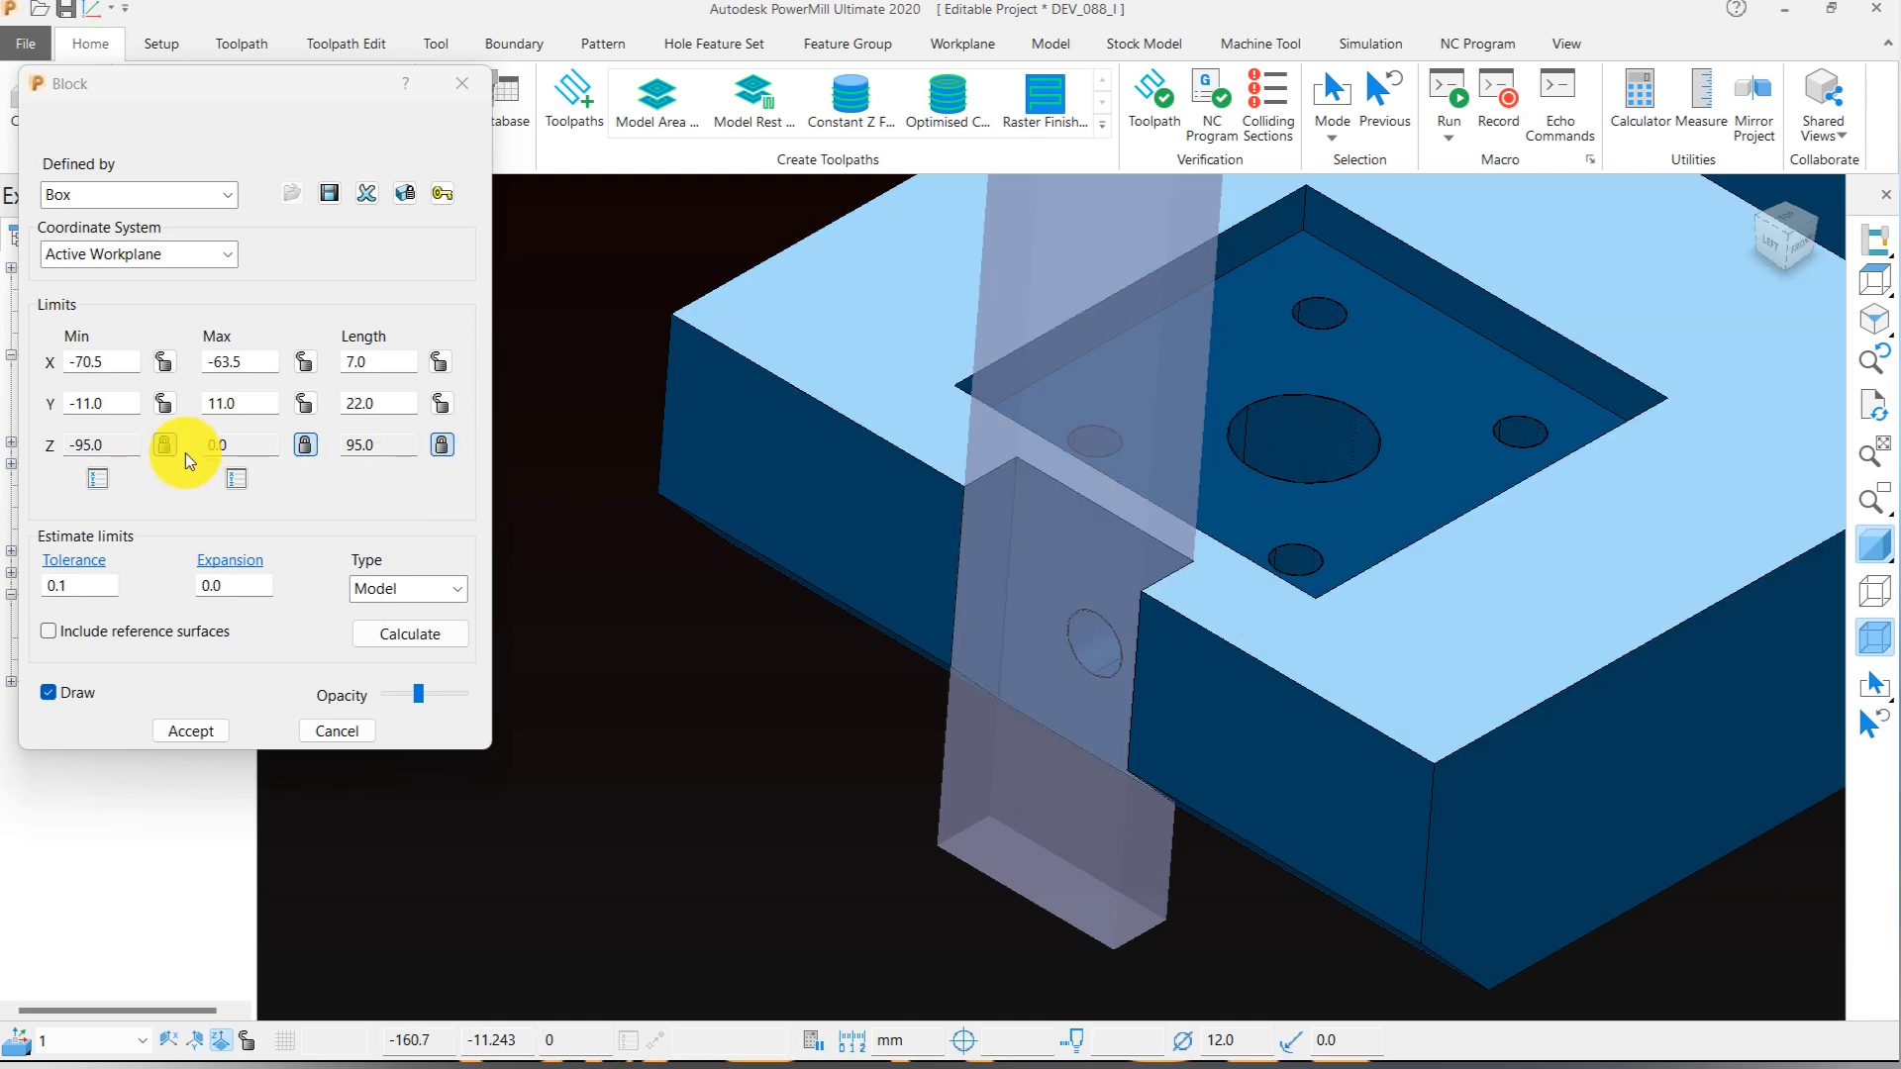
click(304, 445)
click(425, 634)
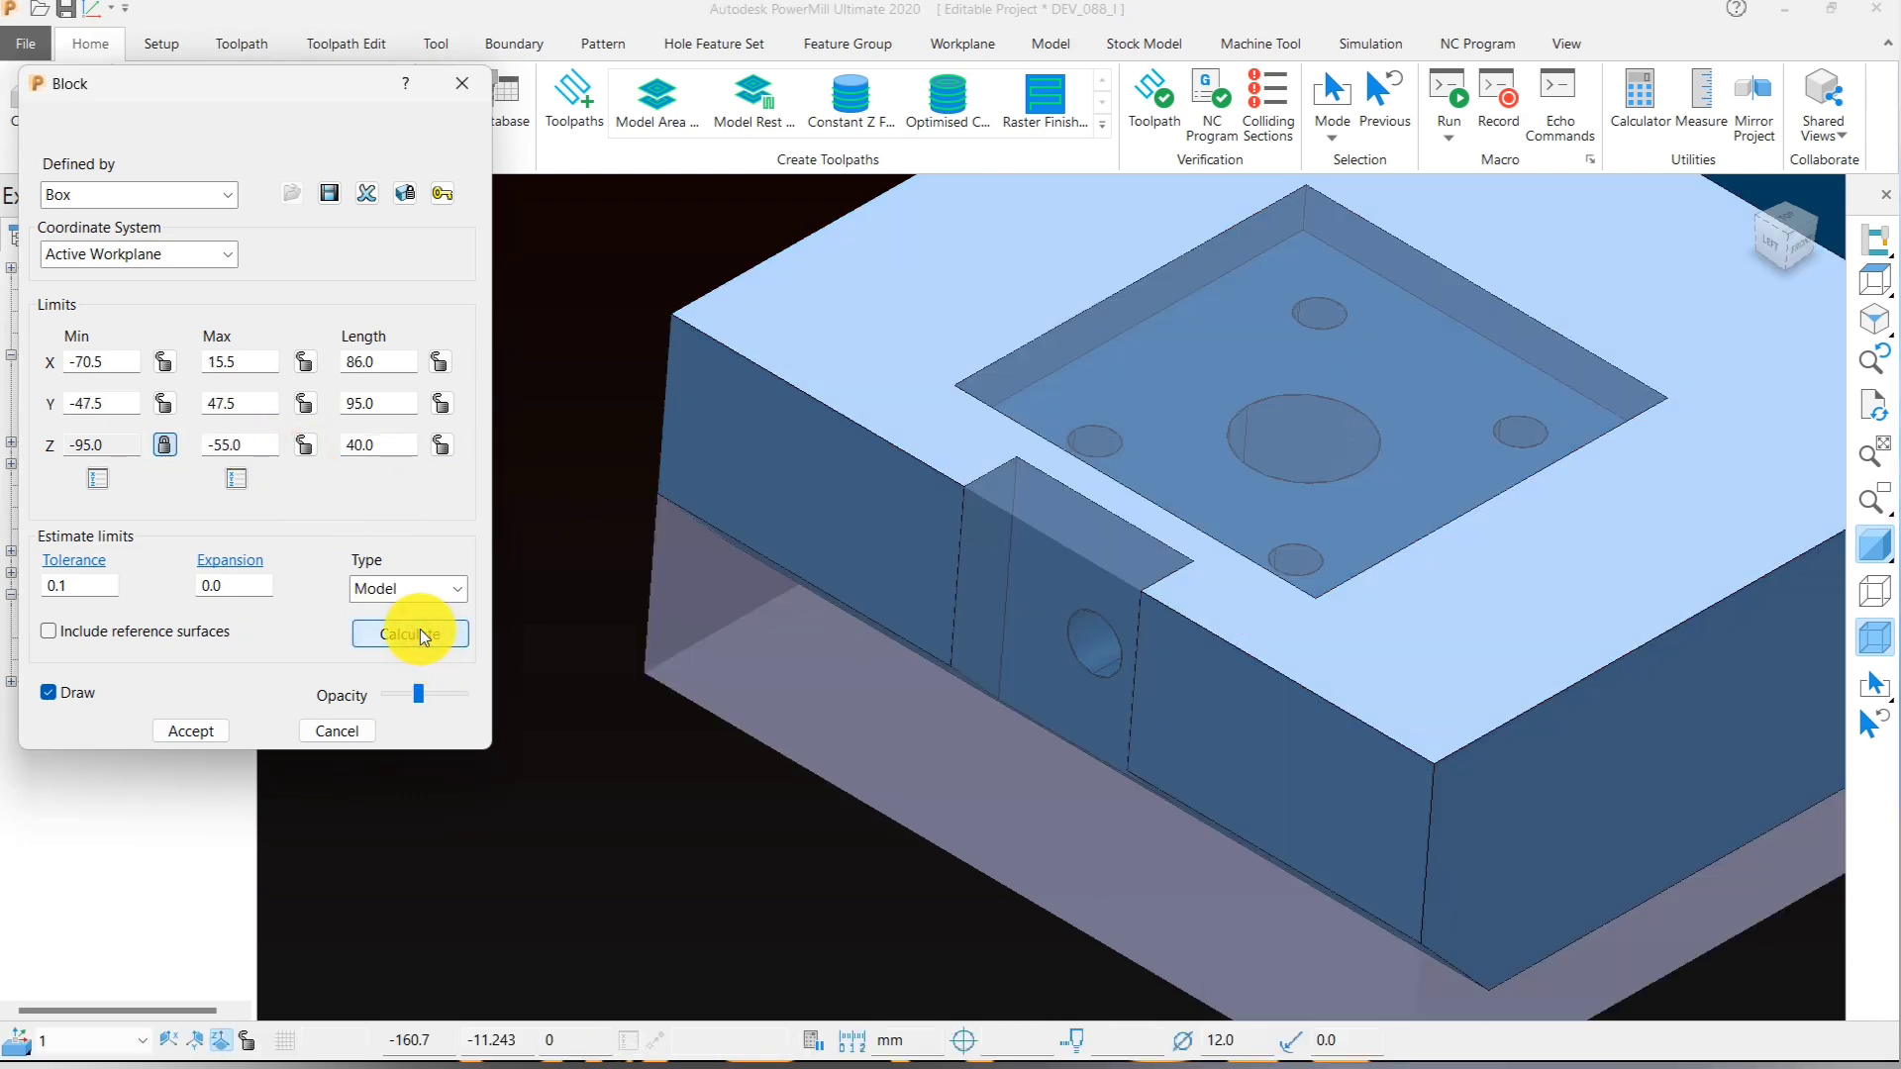
- Reselect only the notch's wall surfaces and recalculate the block so it encloses just the notch
click(995, 547)
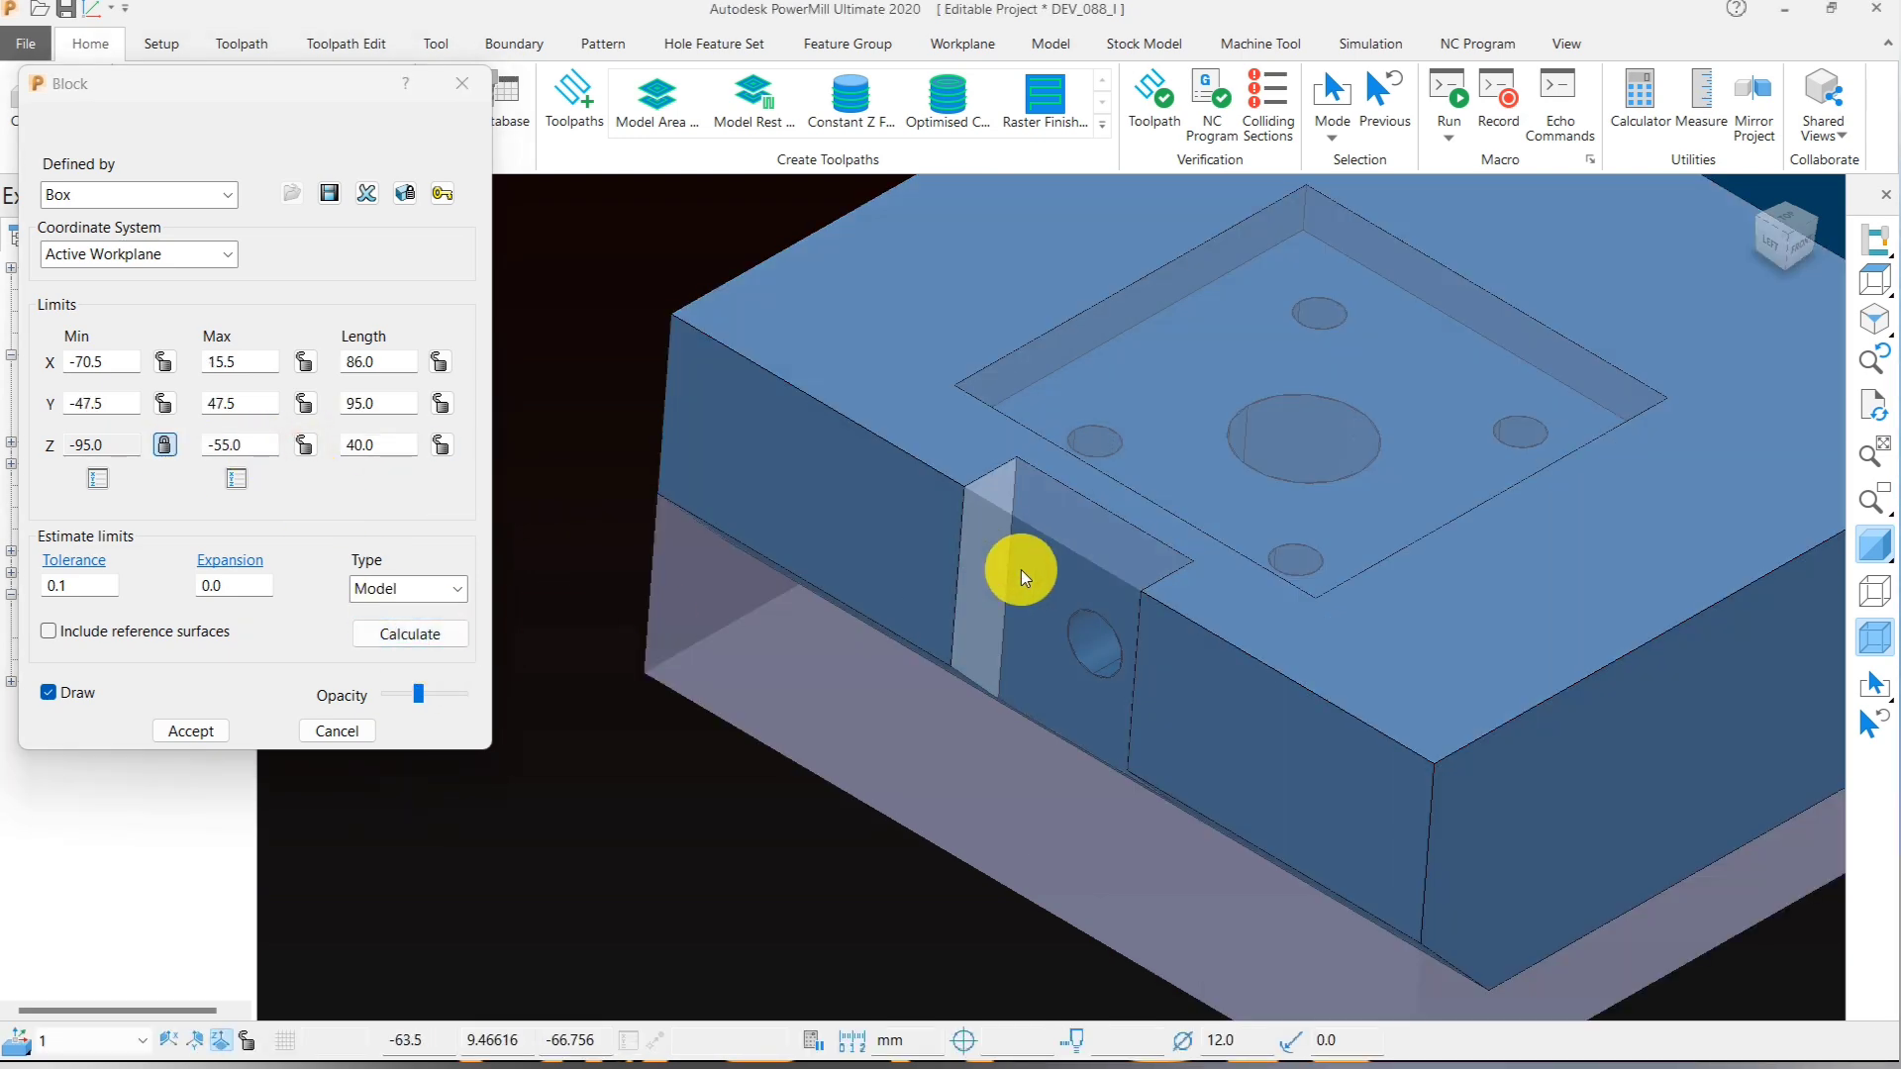
middle_drag(1006, 629, 1228, 652)
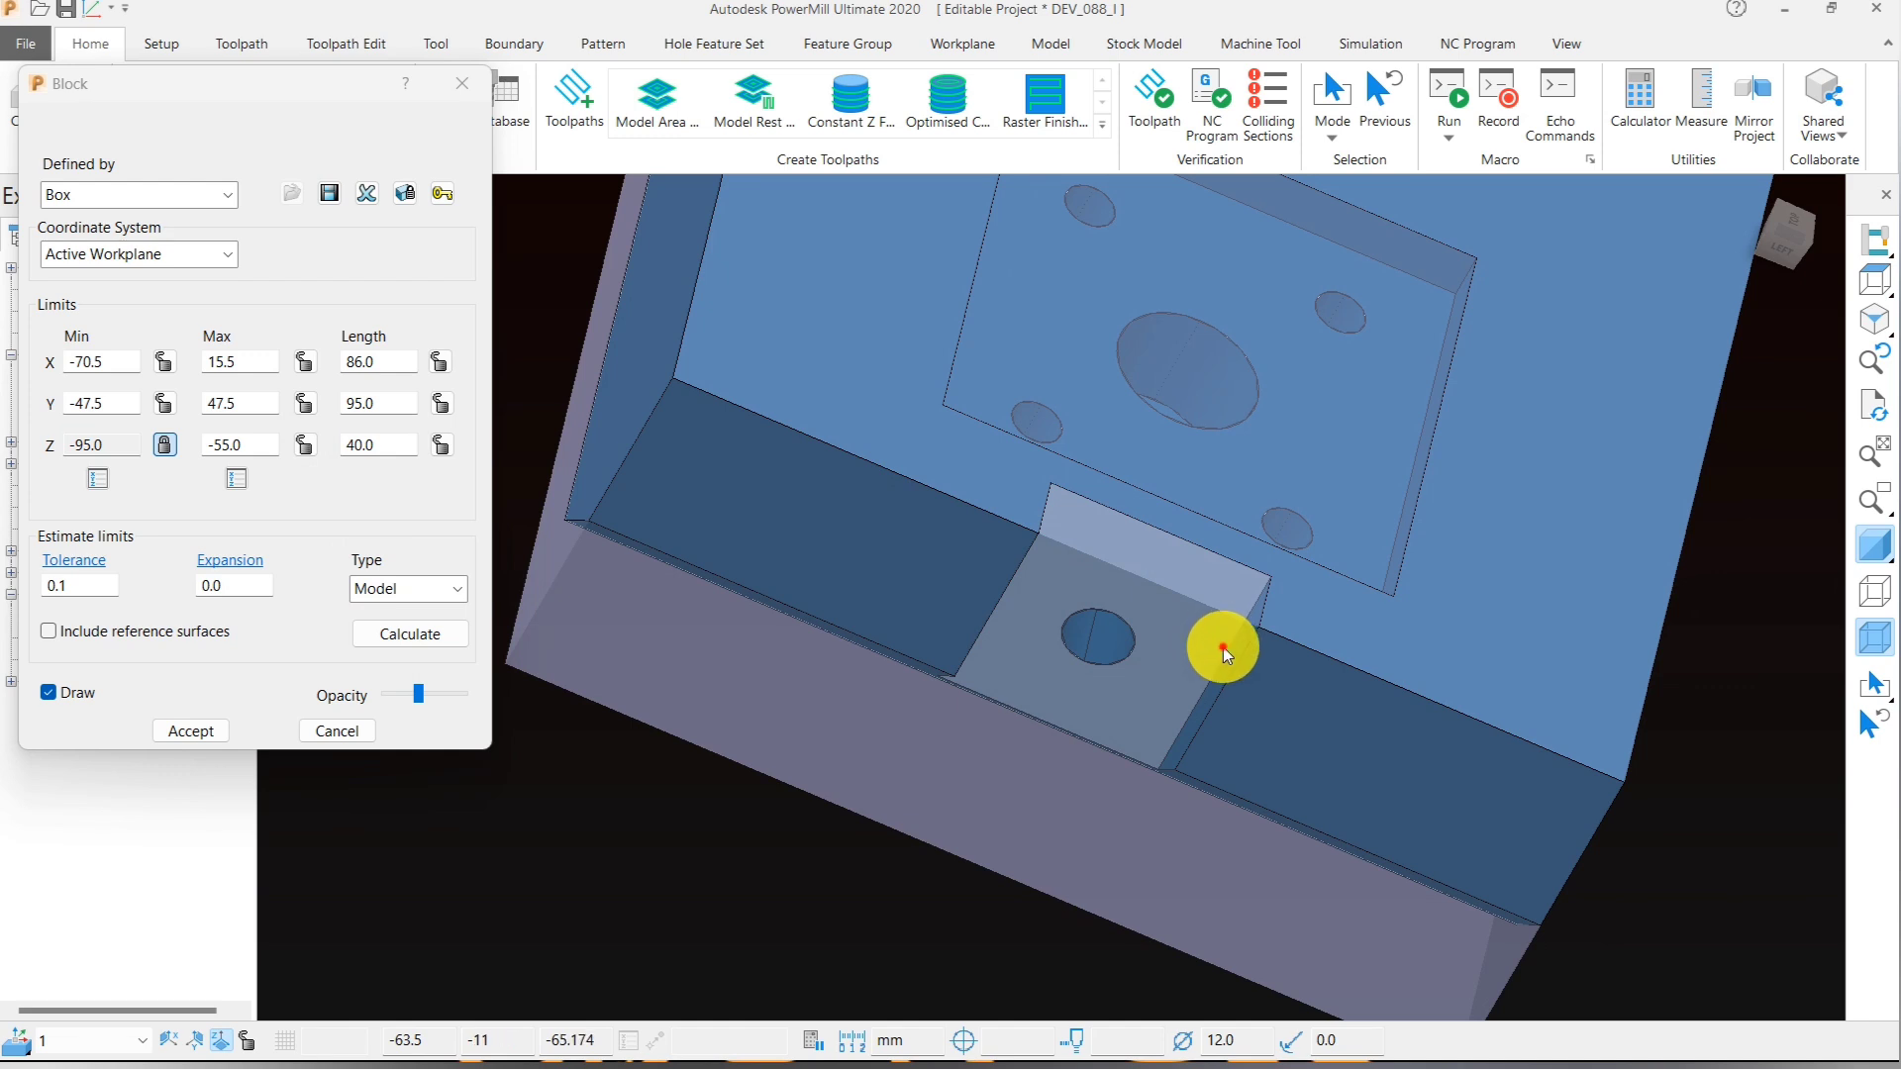
click(1227, 666)
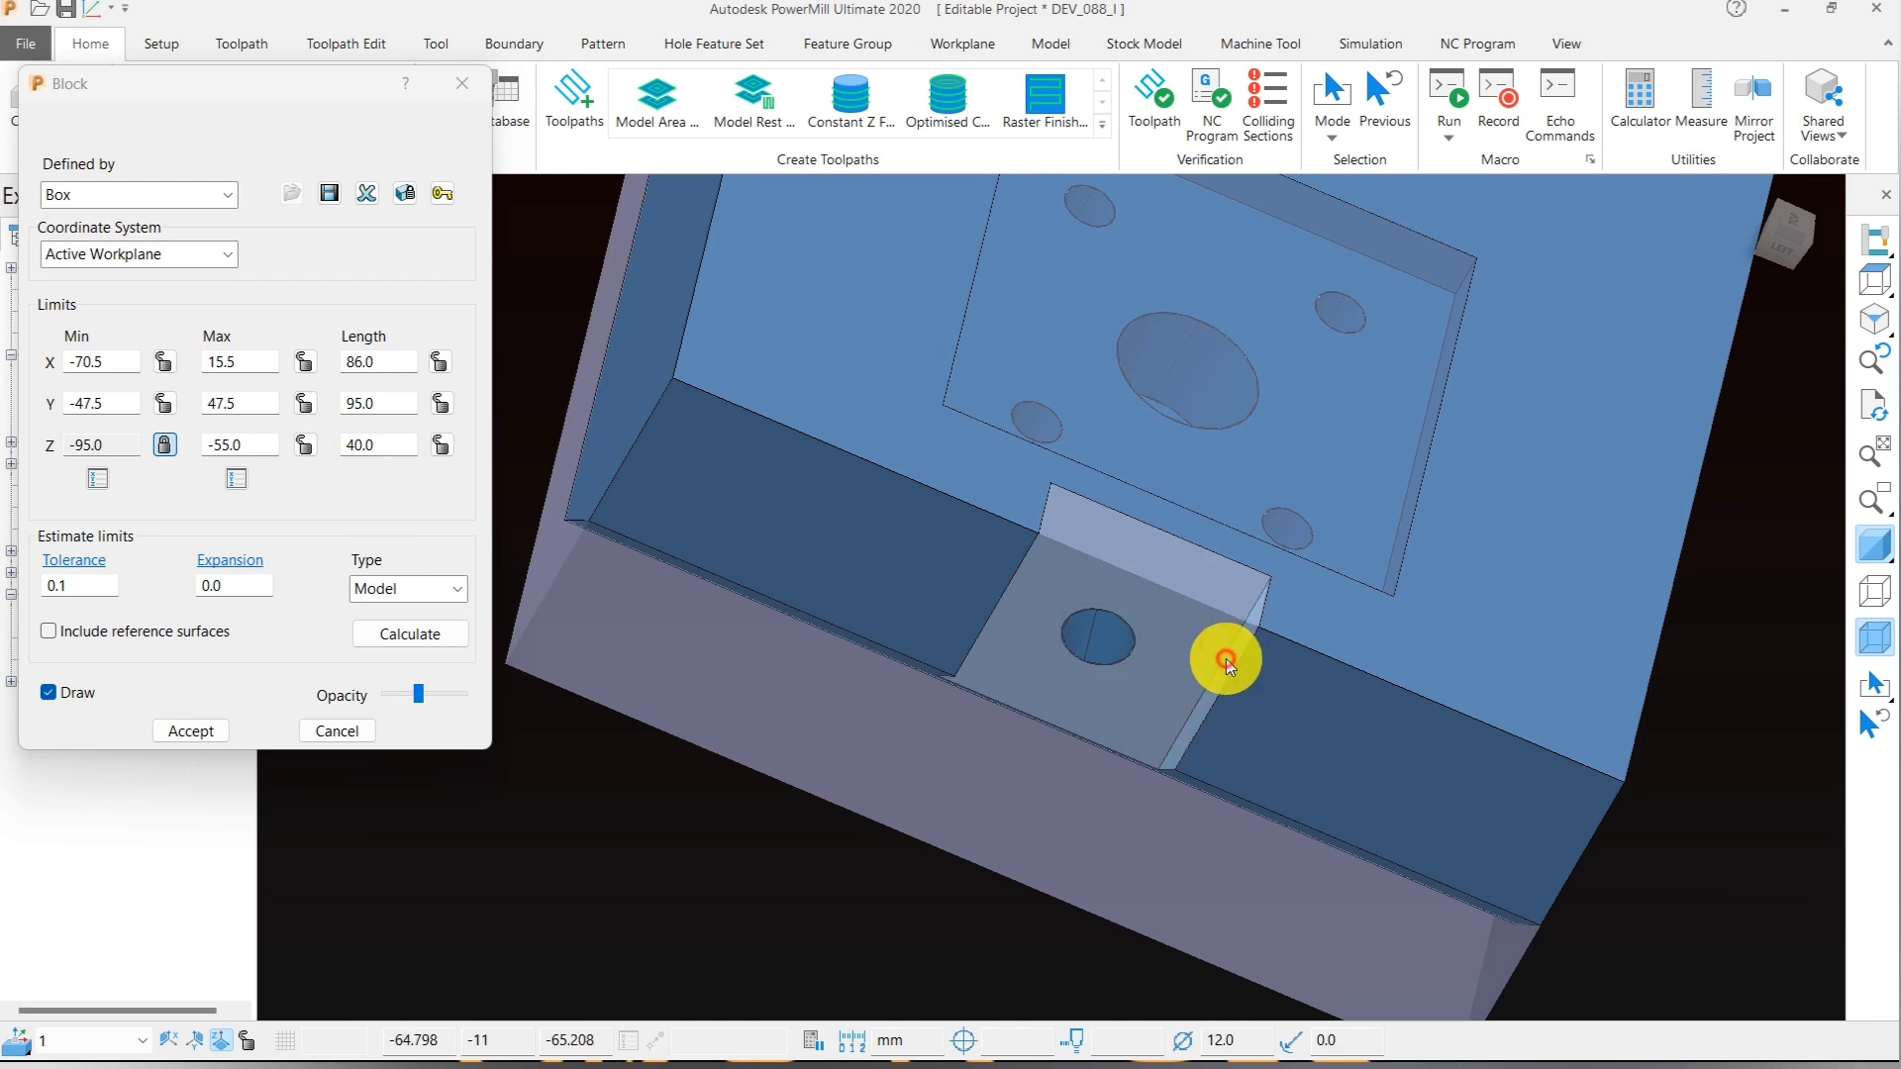
click(420, 633)
scroll(1119, 687, down, 5)
right_drag(1119, 687, 769, 297)
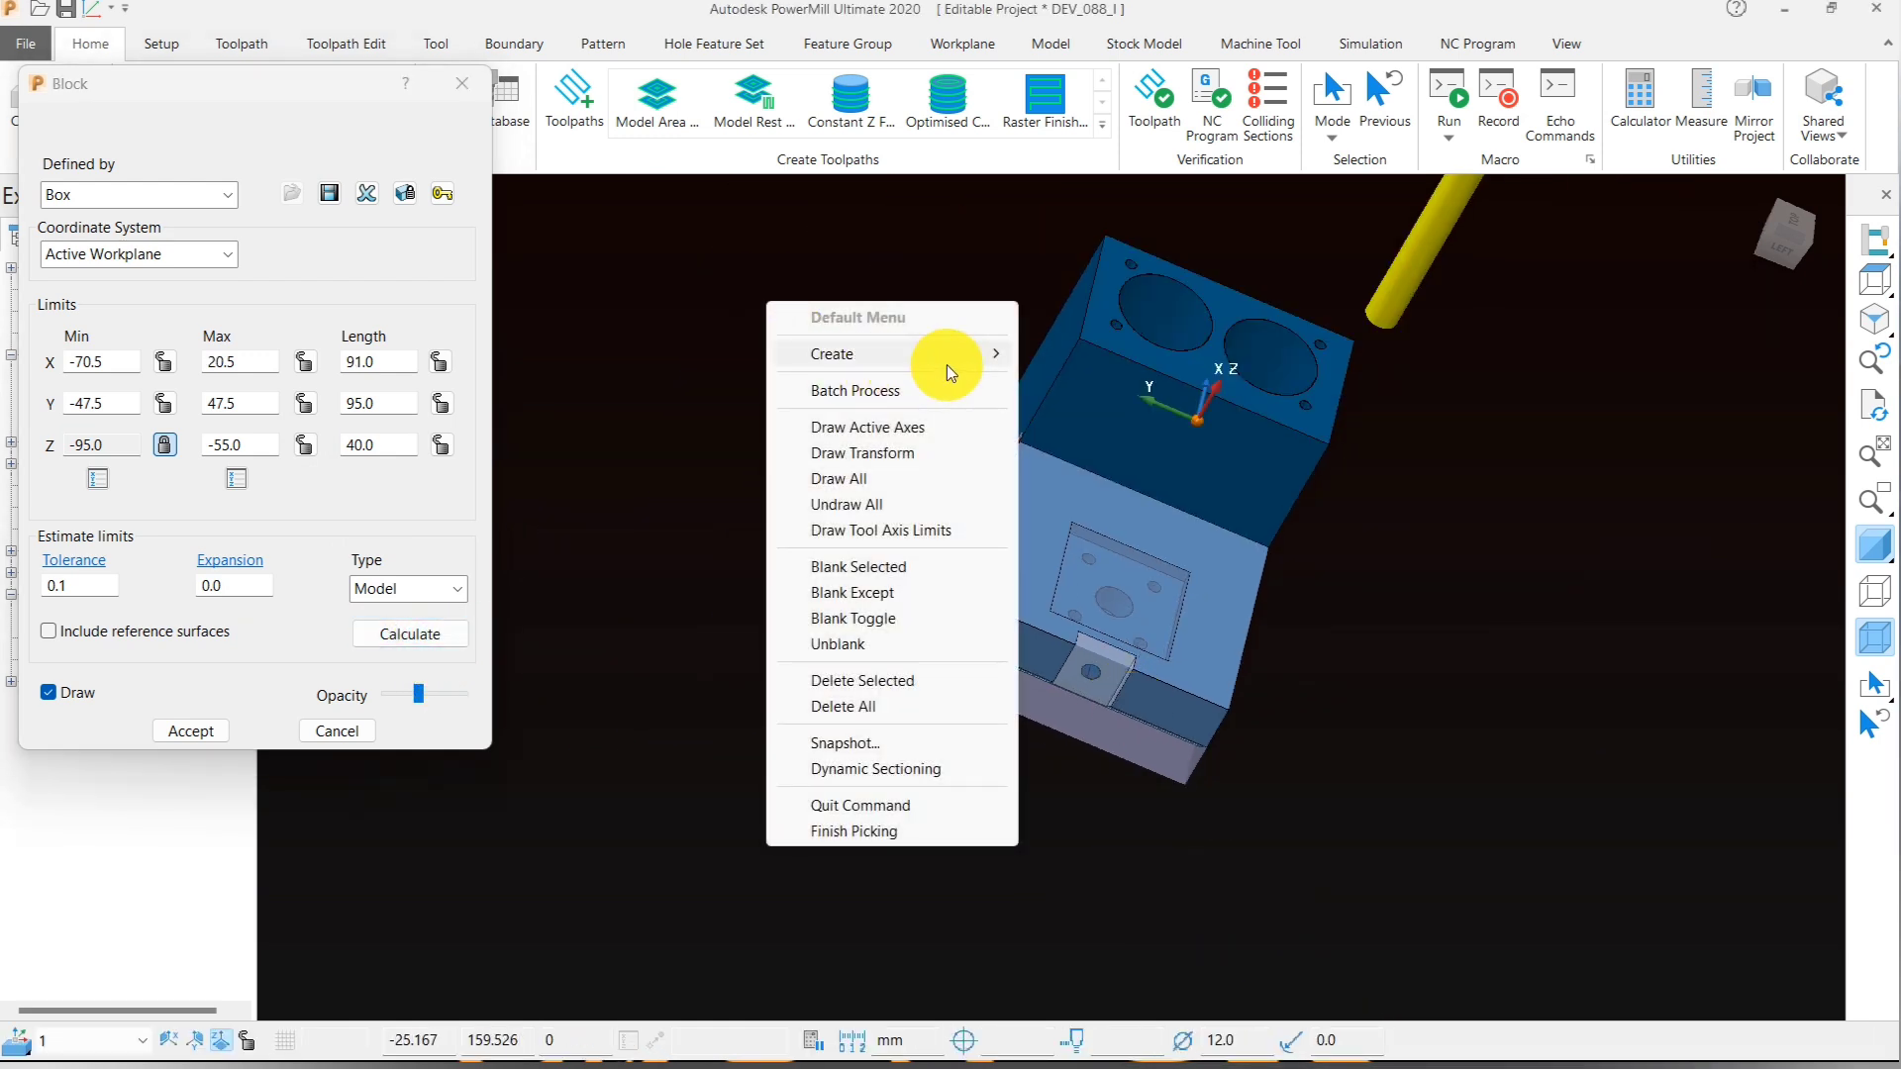
mouse_move(946, 365)
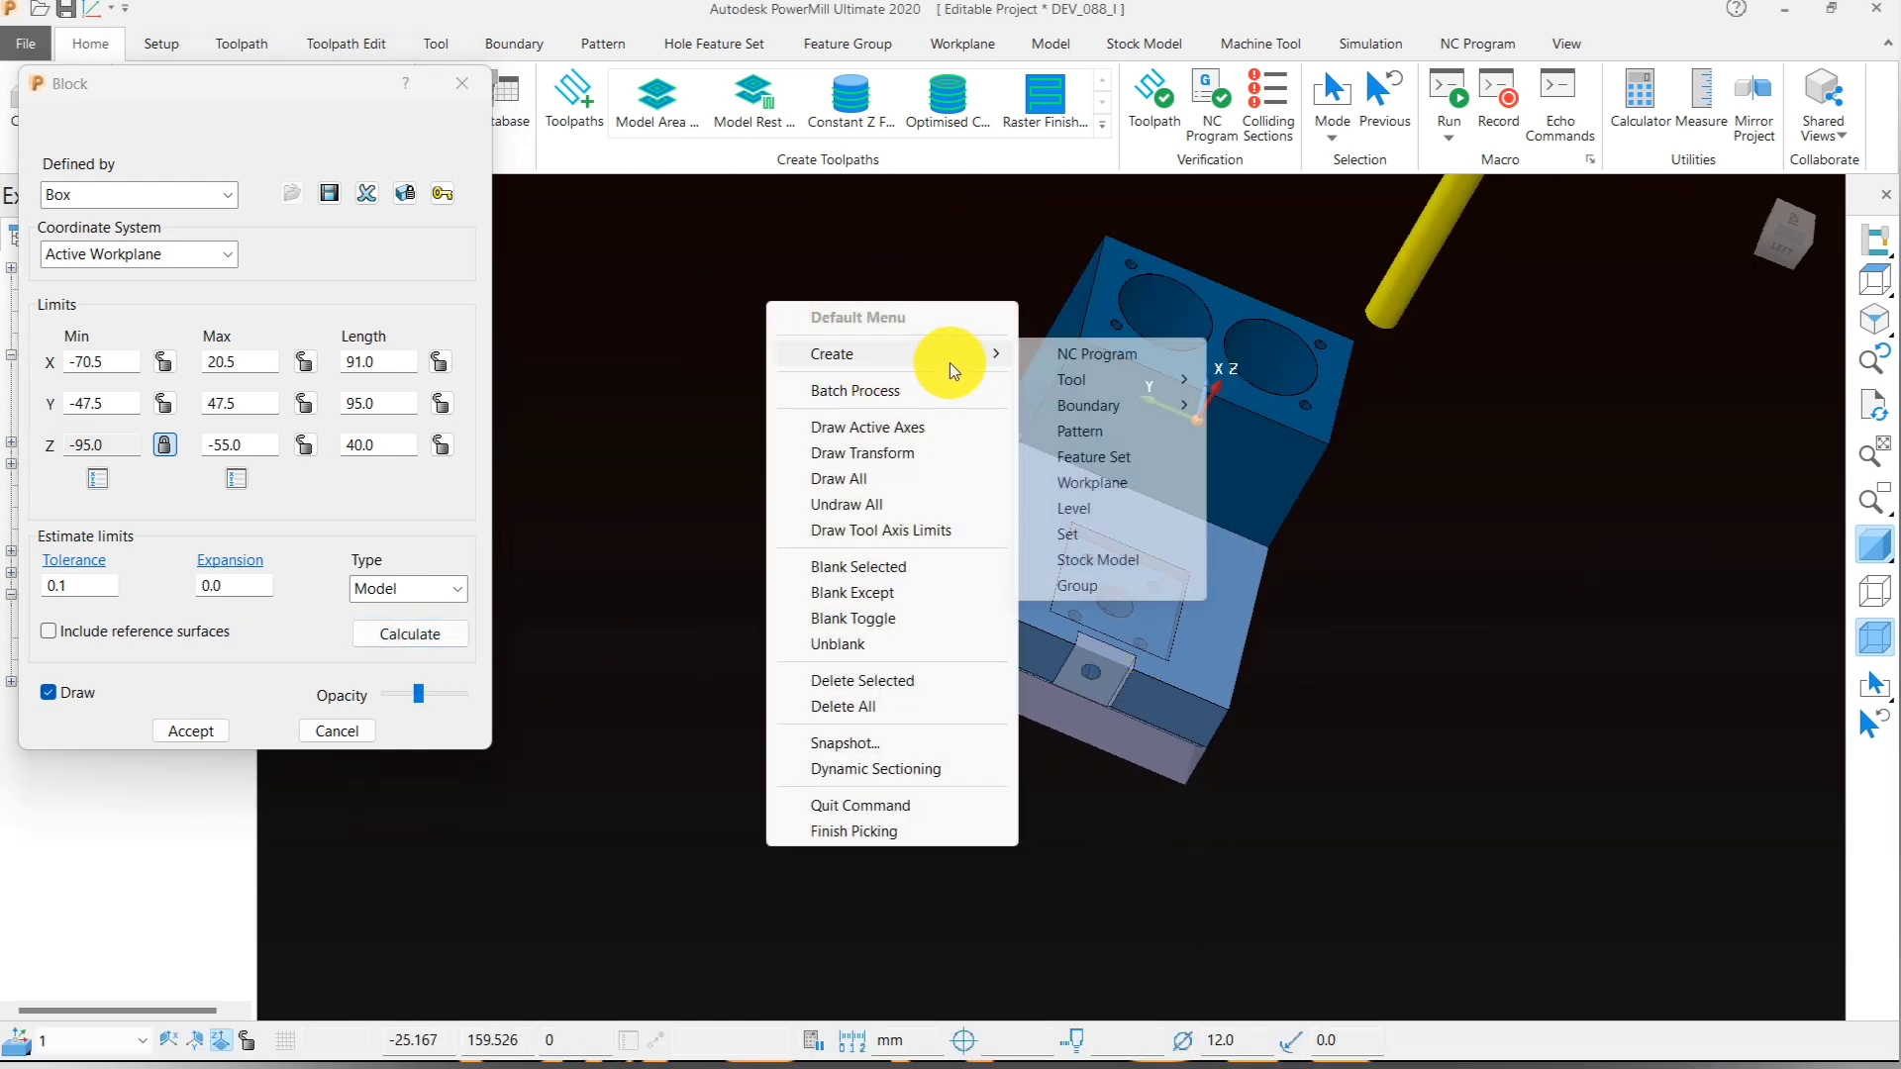
click(239, 99)
middle_drag(1095, 605, 374, 556)
click(410, 635)
- Create a block boundary from the notch block, apply and accept it, and accept the block
right_click(602, 277)
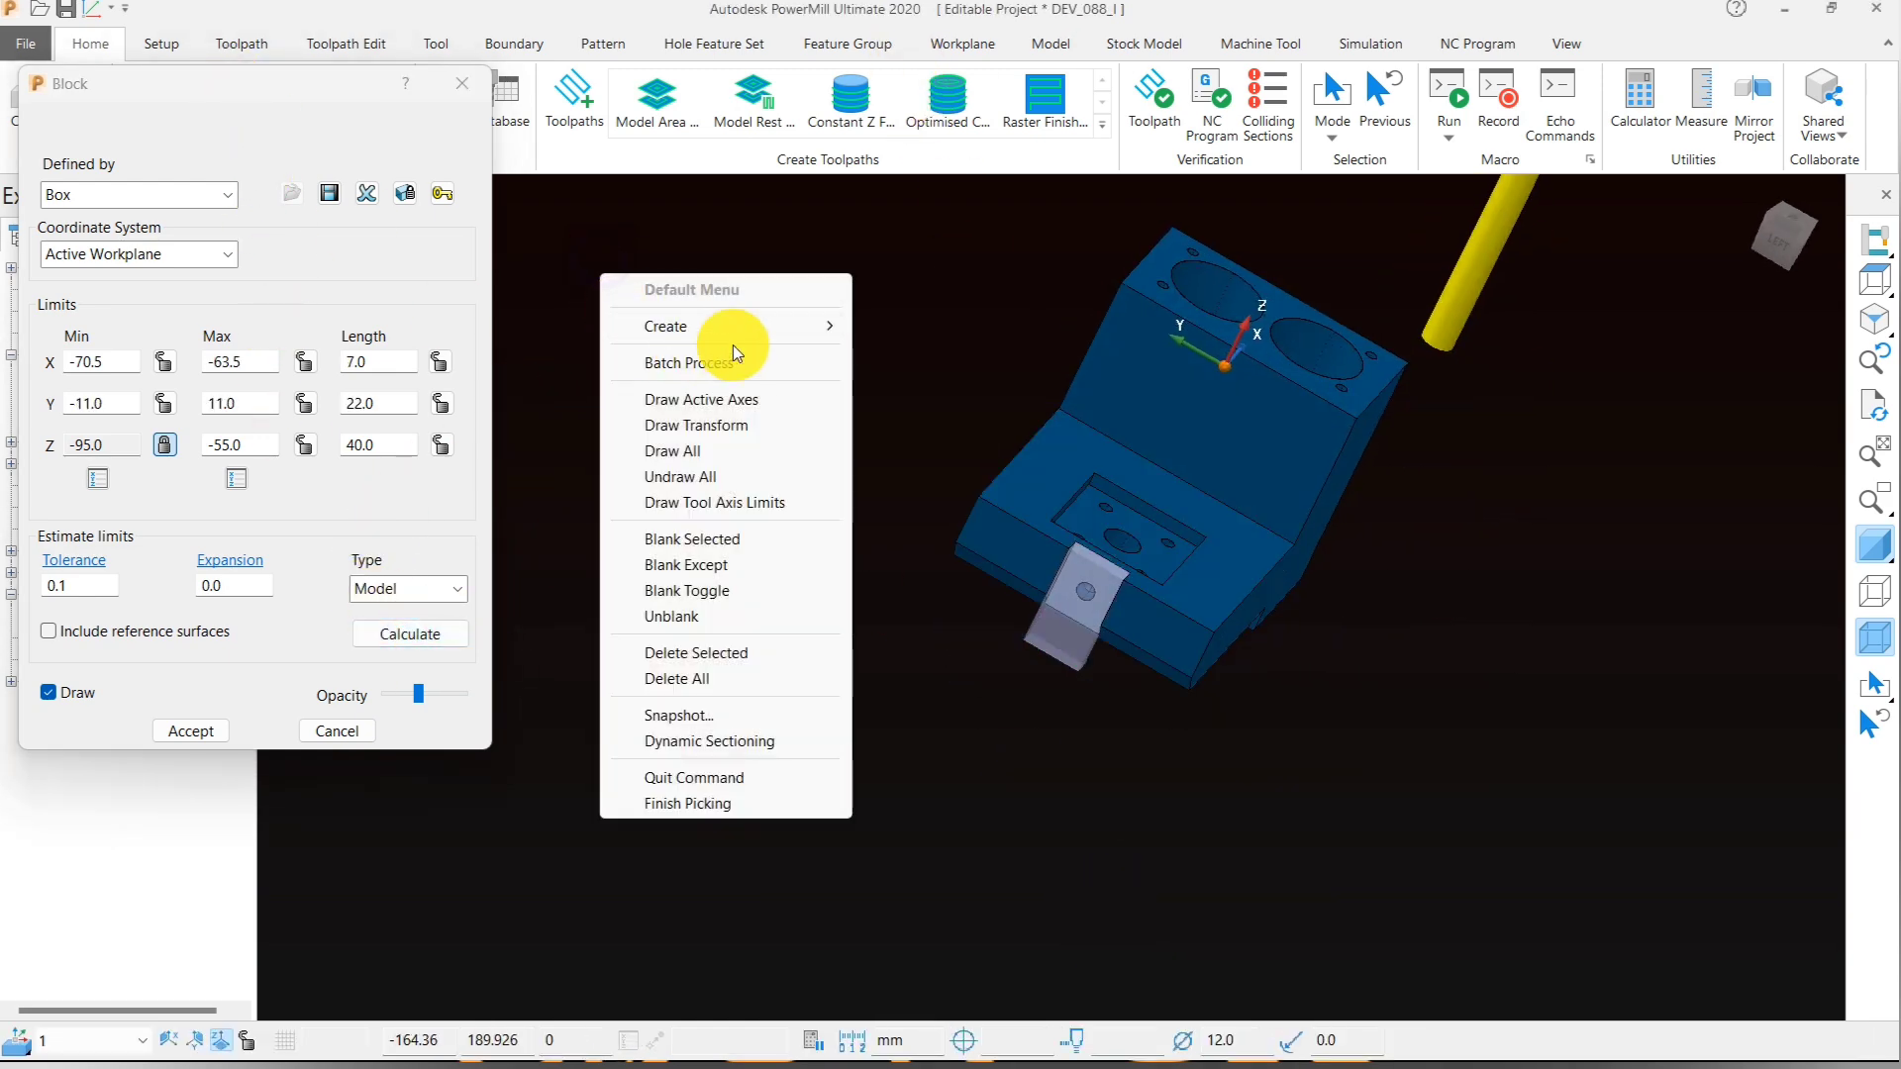
mouse_move(786, 333)
mouse_move(923, 377)
click(1078, 376)
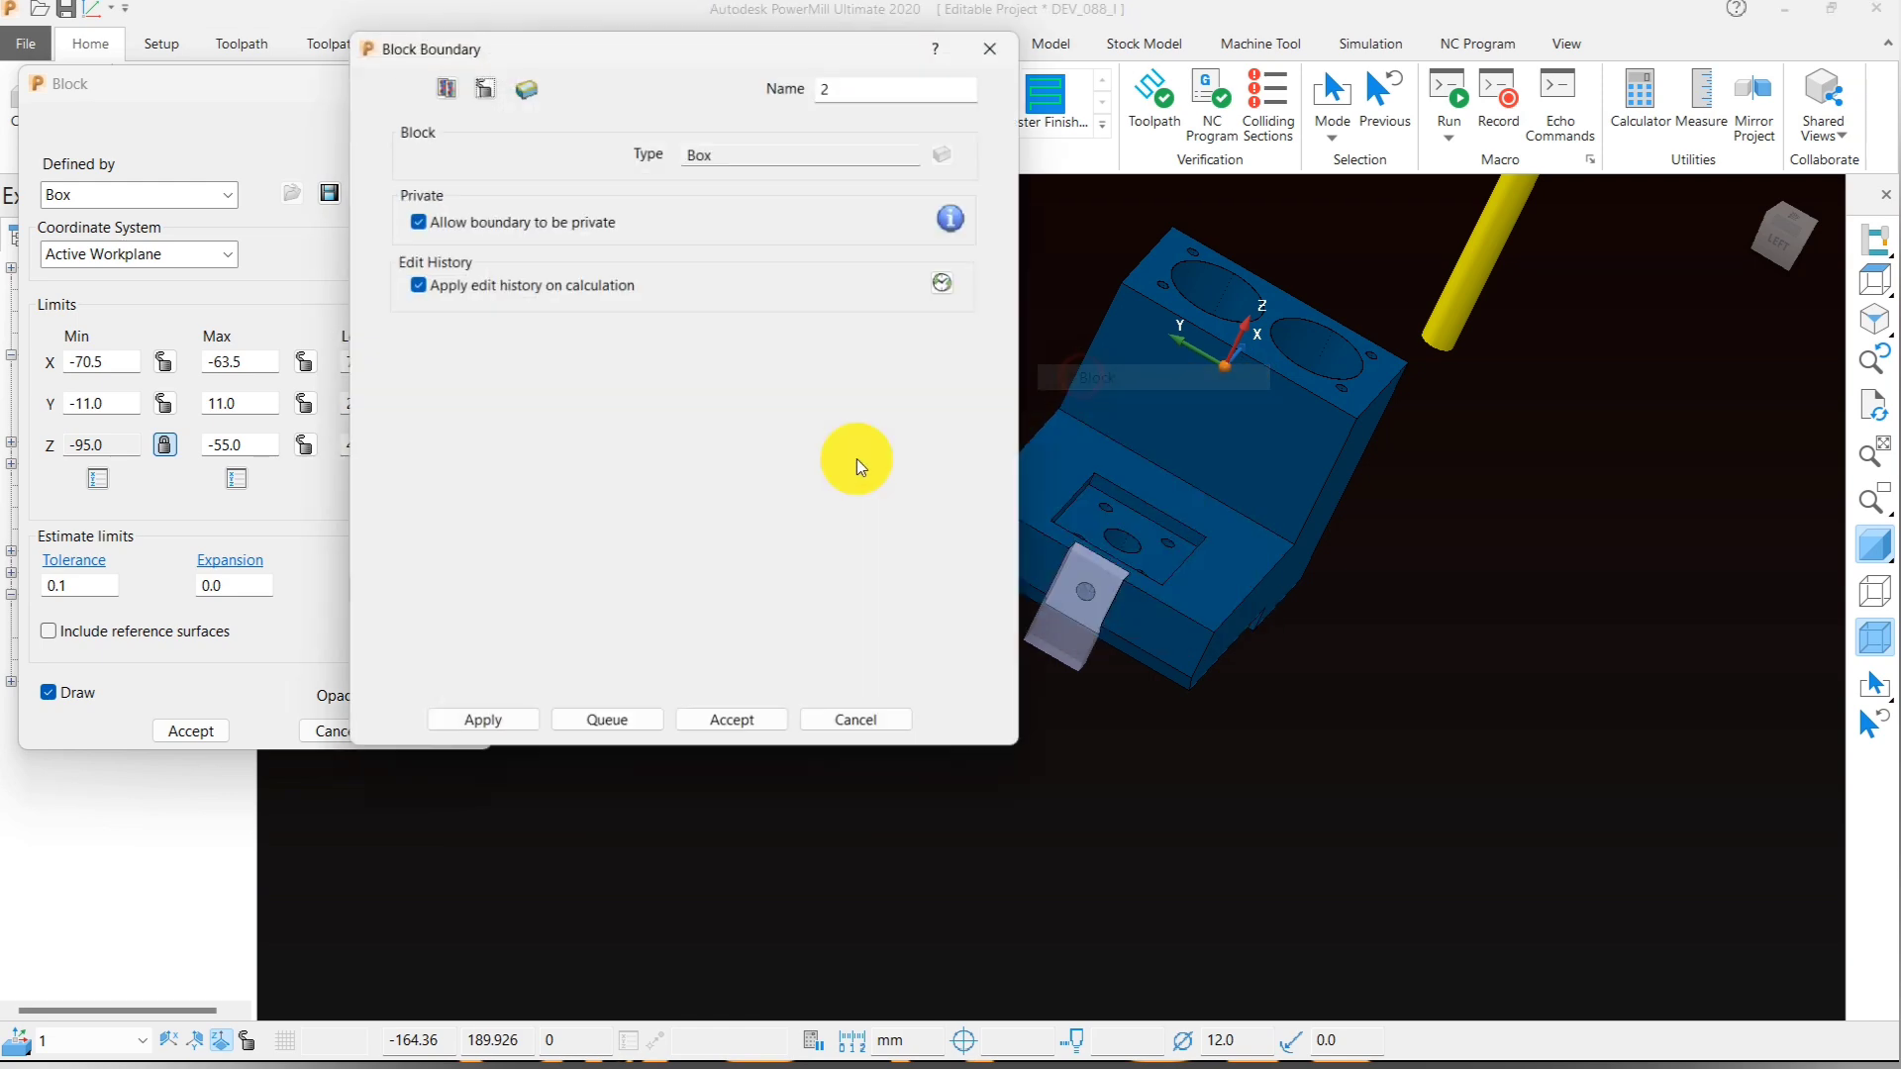
click(470, 731)
click(735, 733)
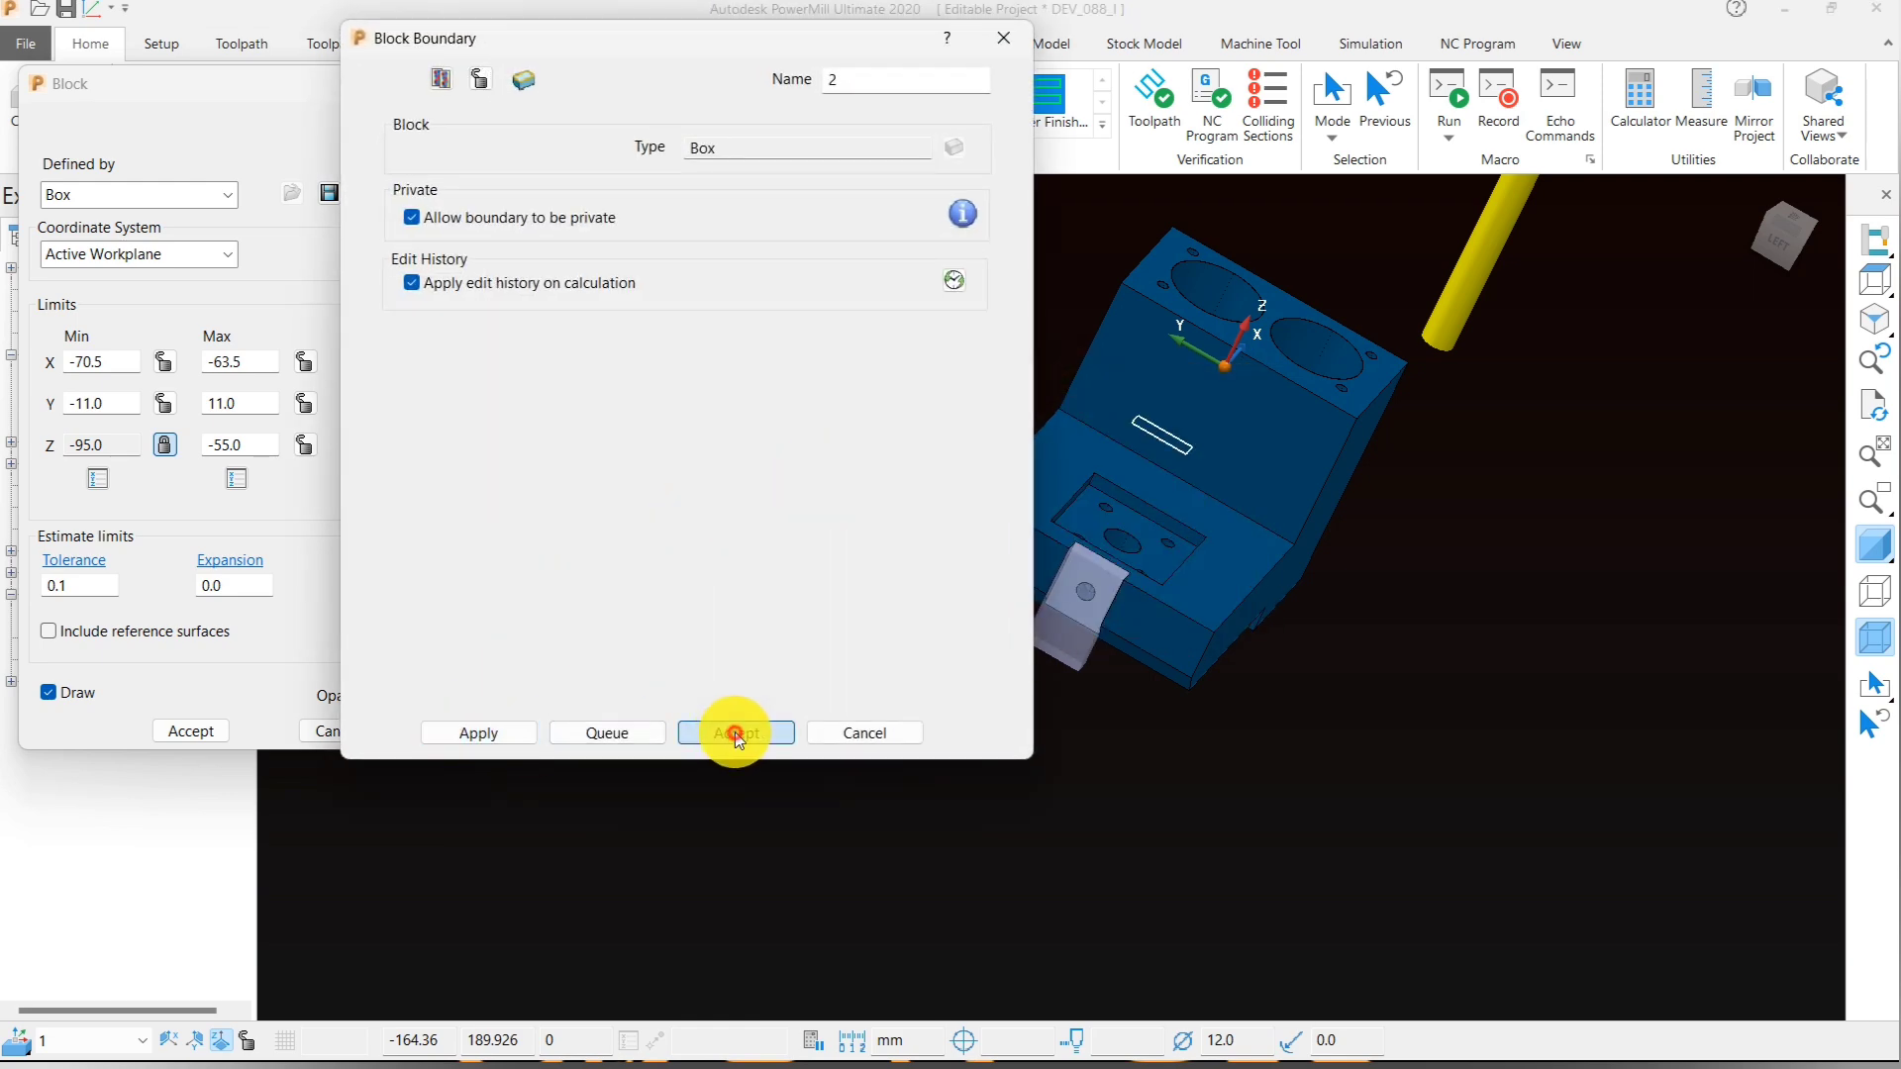
scroll(1192, 622, up, 3)
click(176, 733)
- Move block boundary 2 by 0 0 -55 so it sits around the notch top, and accept the transform
scroll(1006, 633, up, 2)
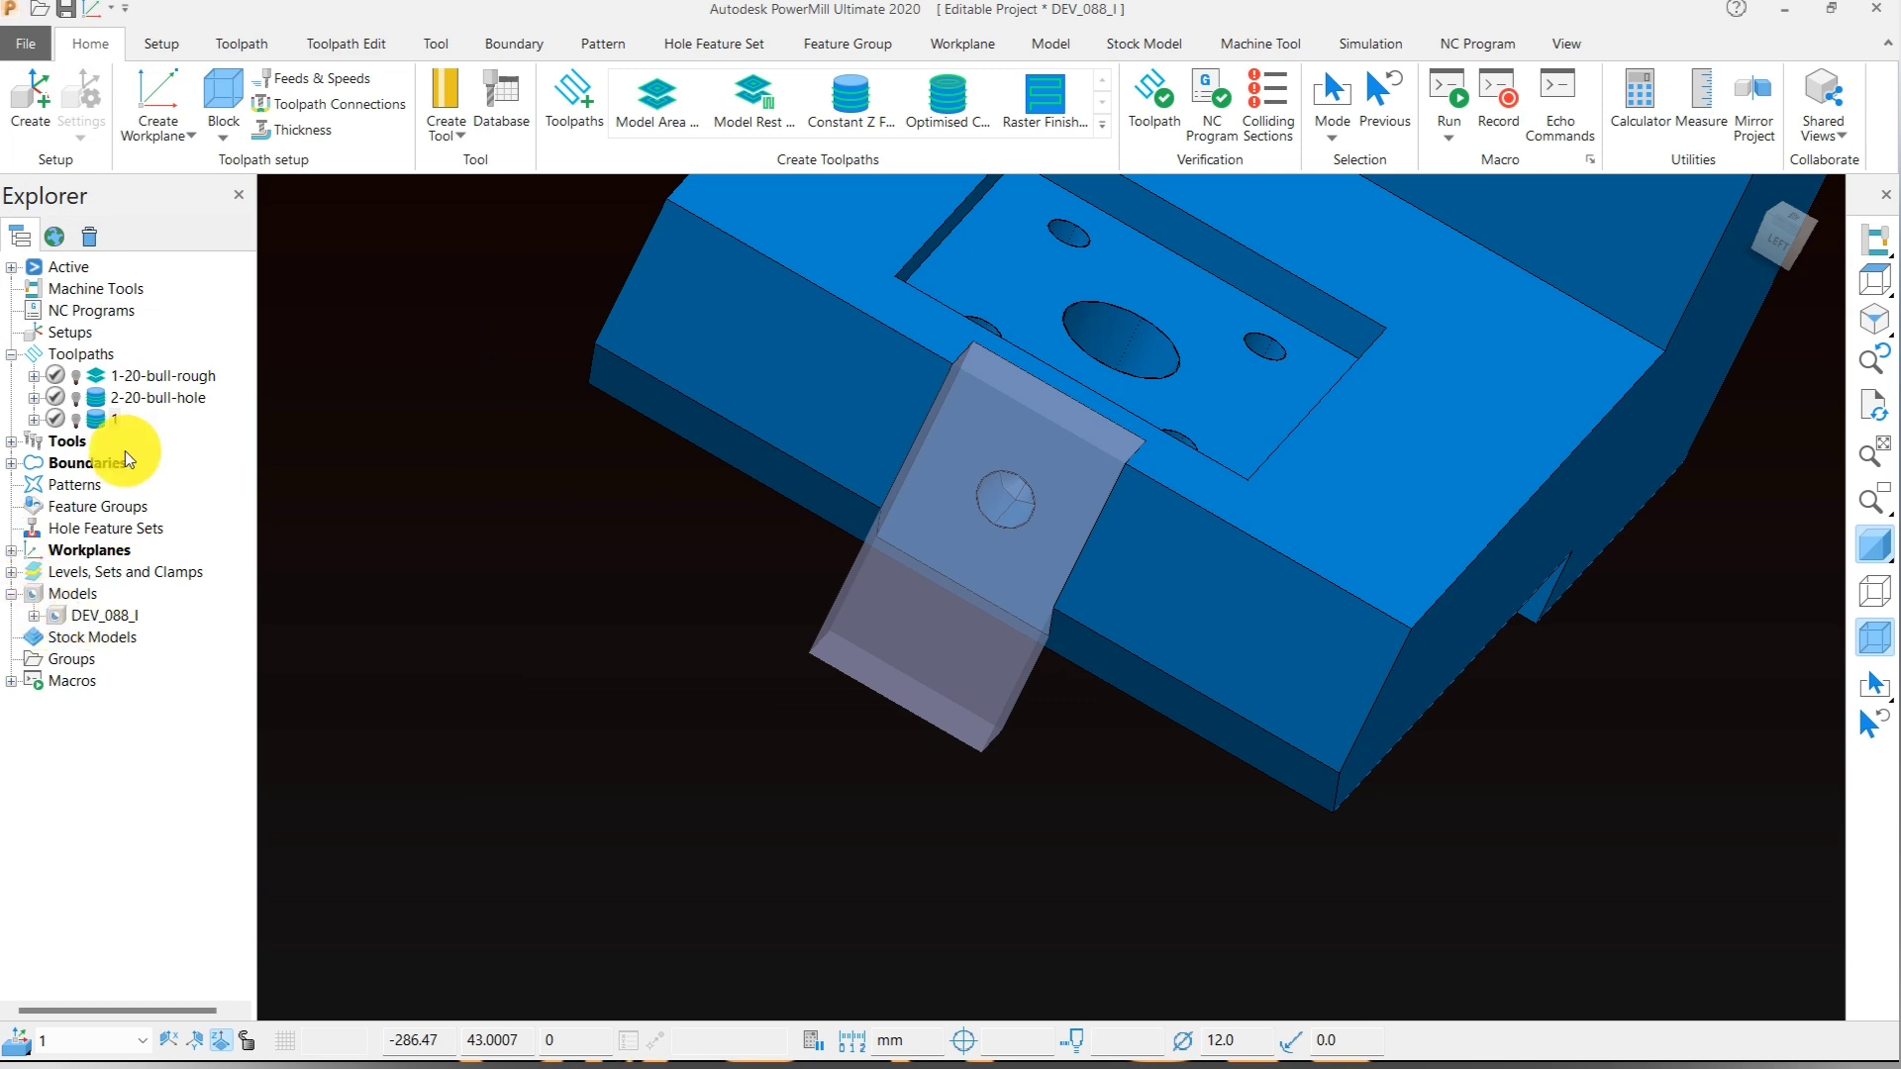
scroll(686, 514, down, 3)
click(11, 462)
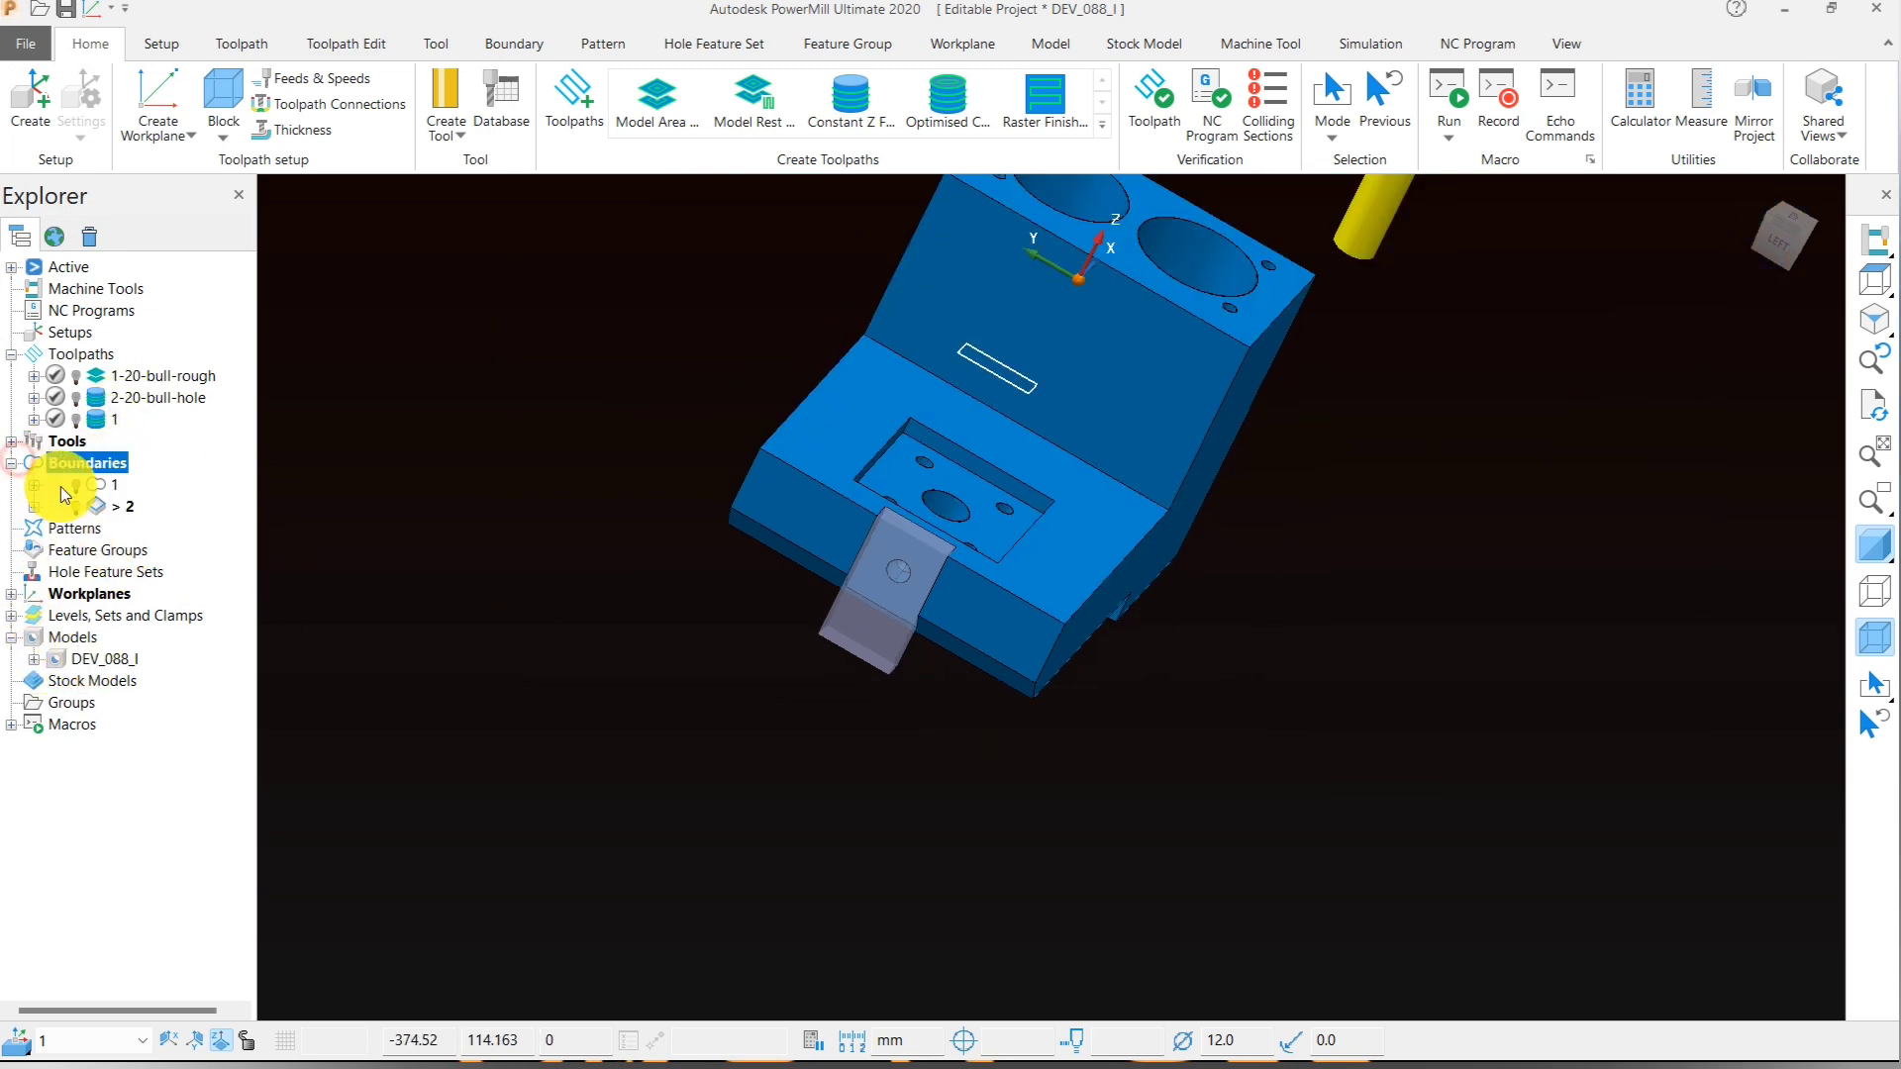
right_click(98, 510)
mouse_move(238, 834)
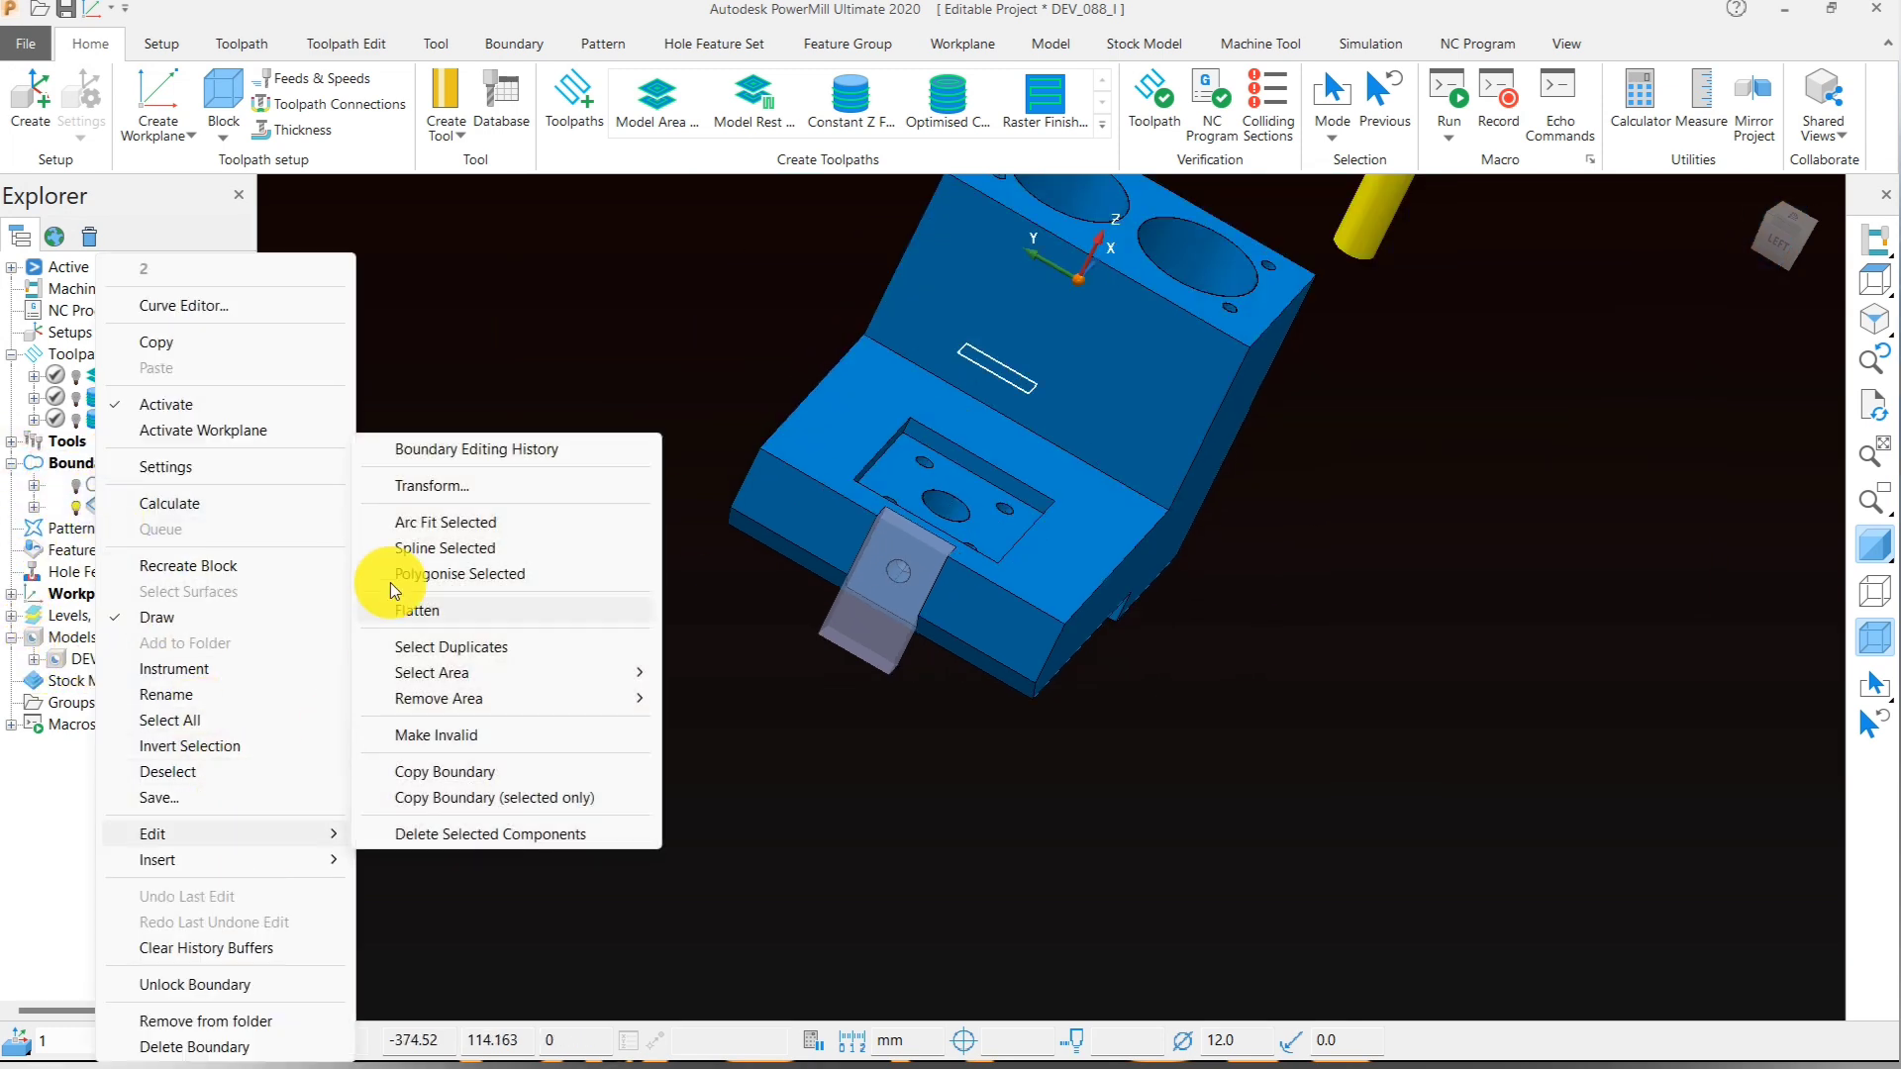
click(432, 484)
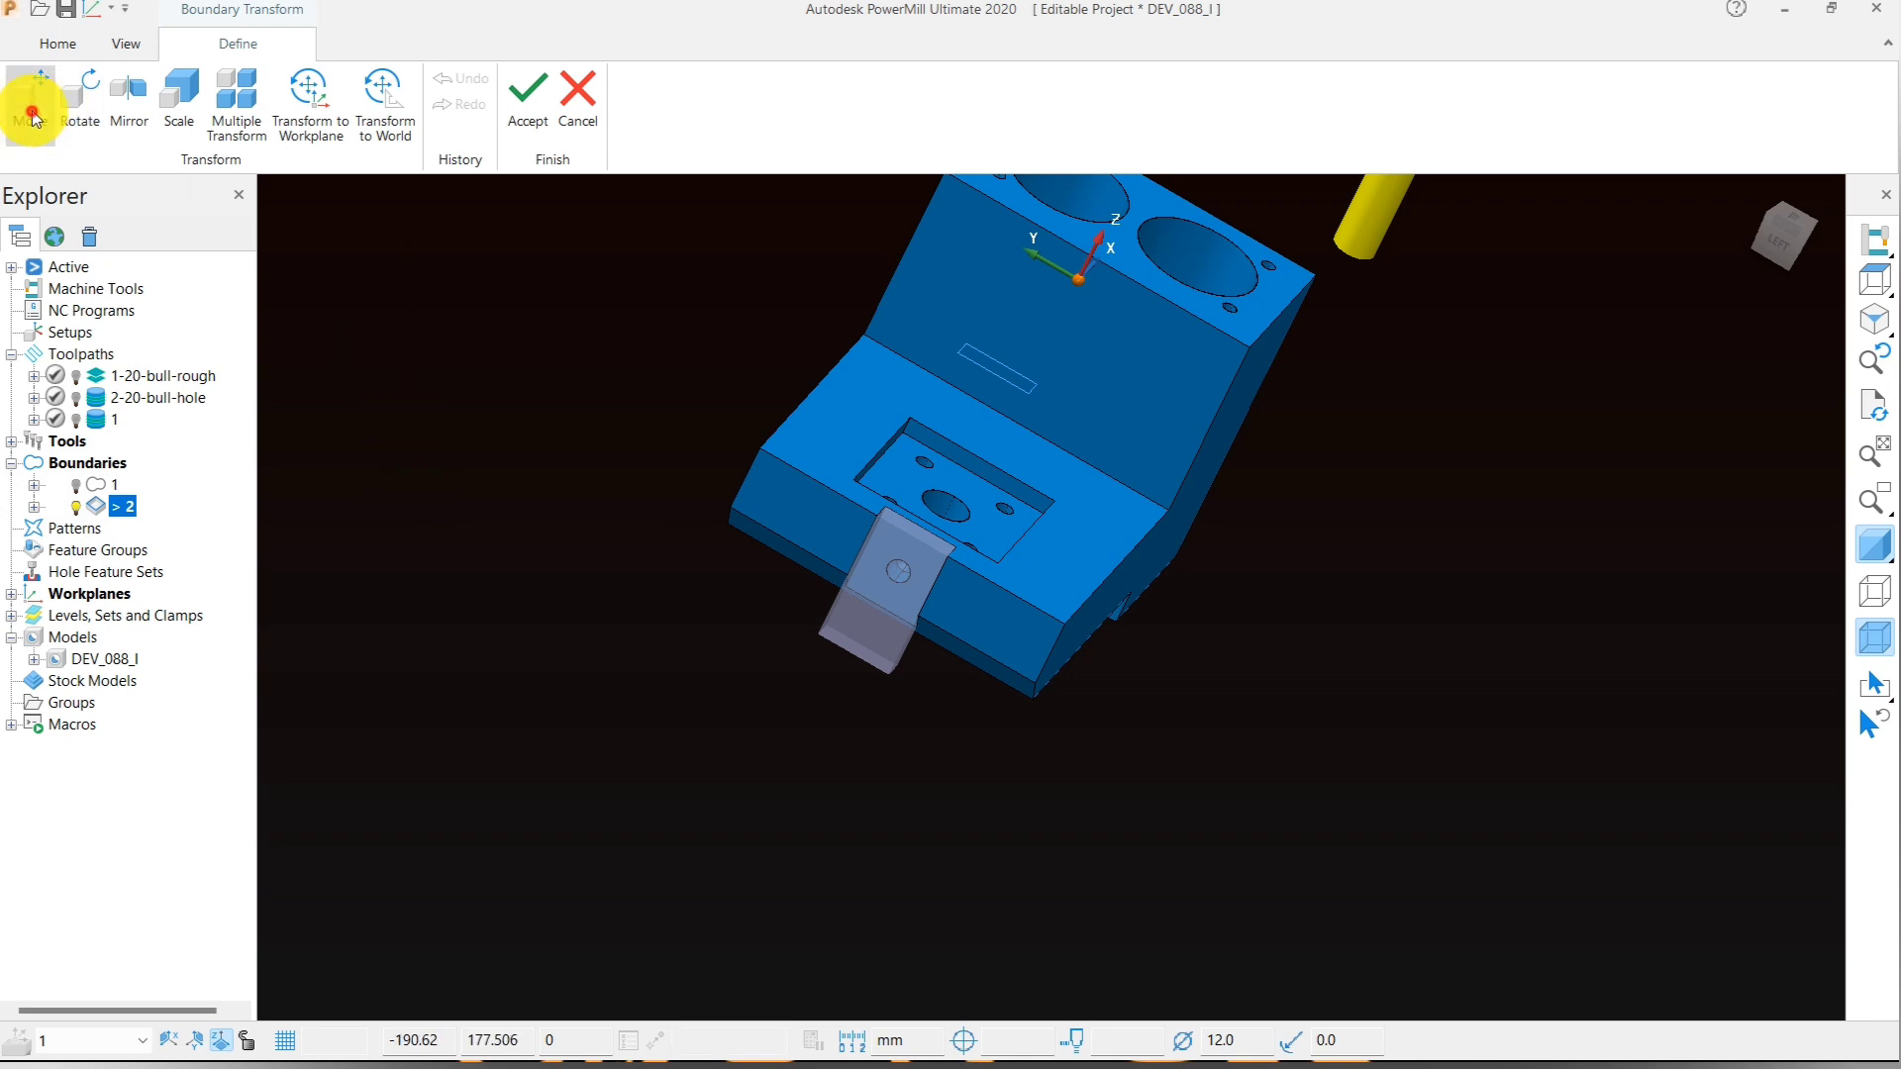
click(29, 104)
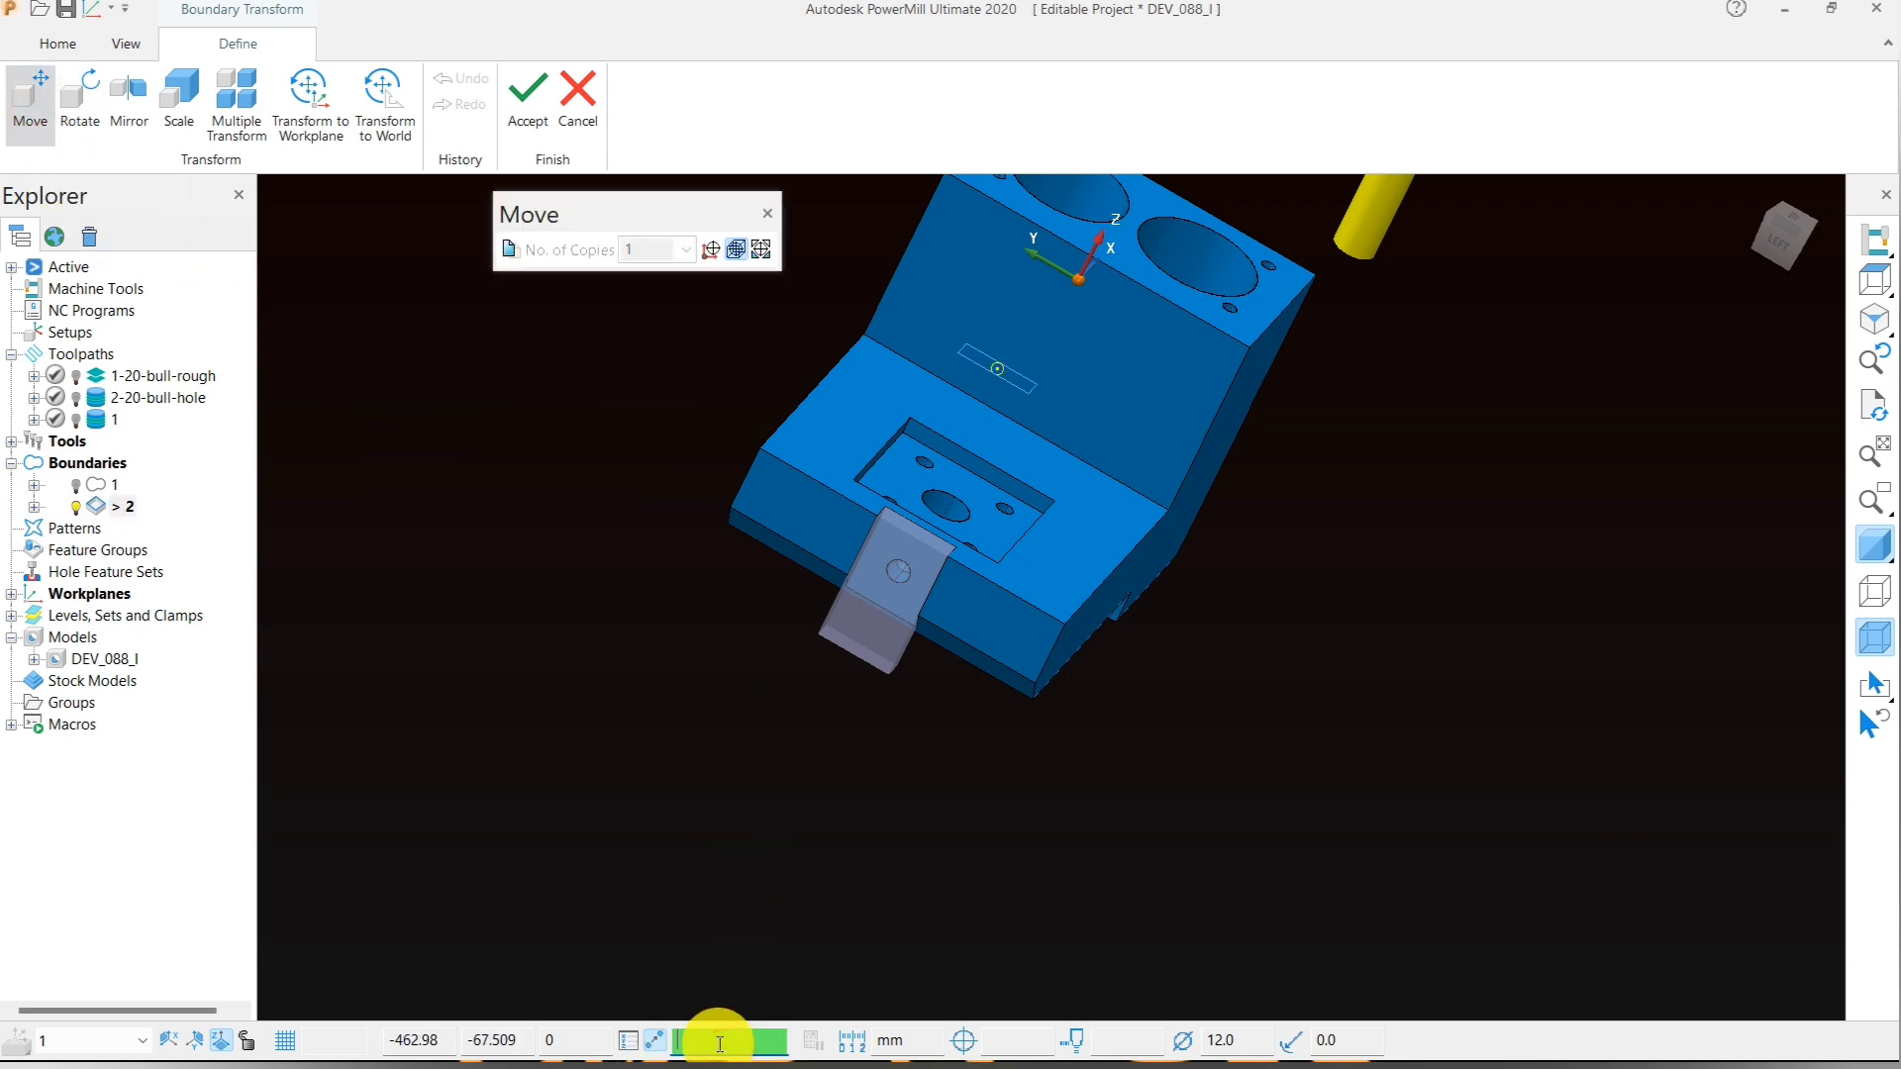
text(0 0 -55)
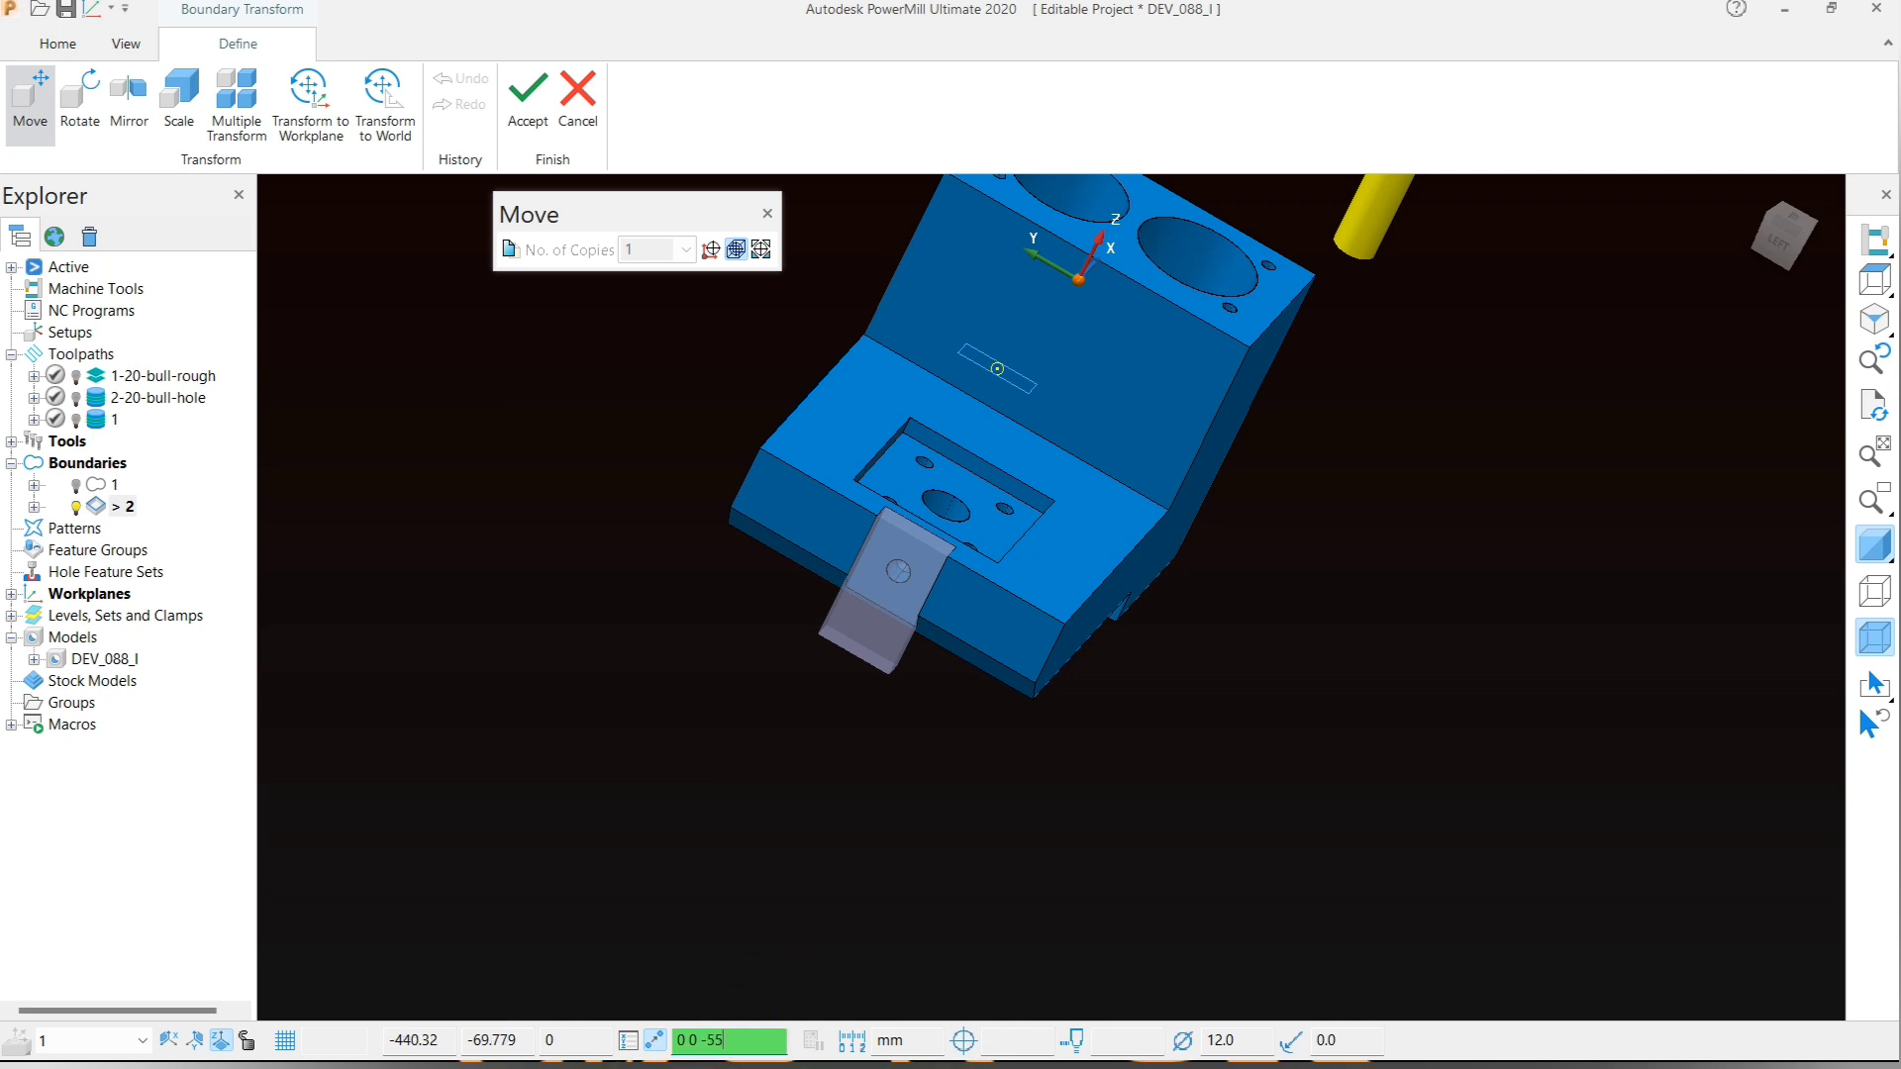
key(Return)
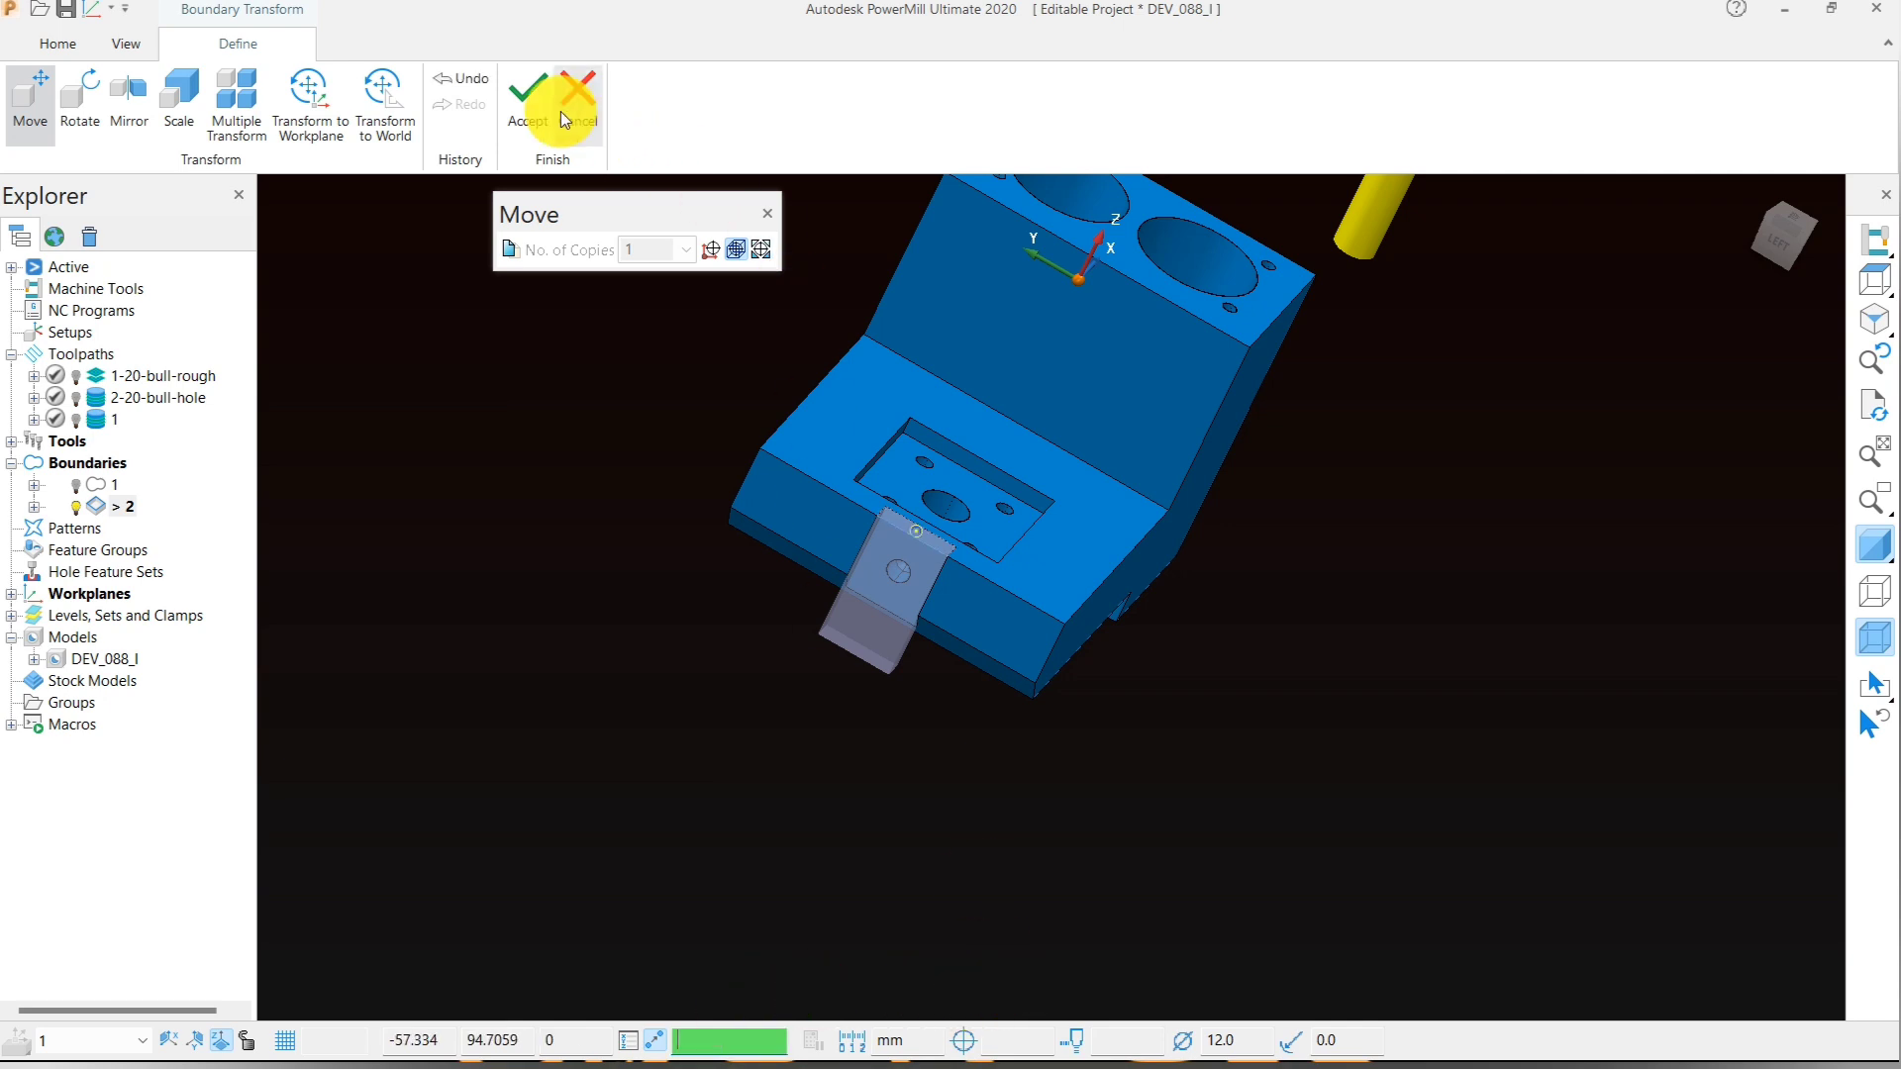
click(533, 91)
scroll(988, 608, up, 6)
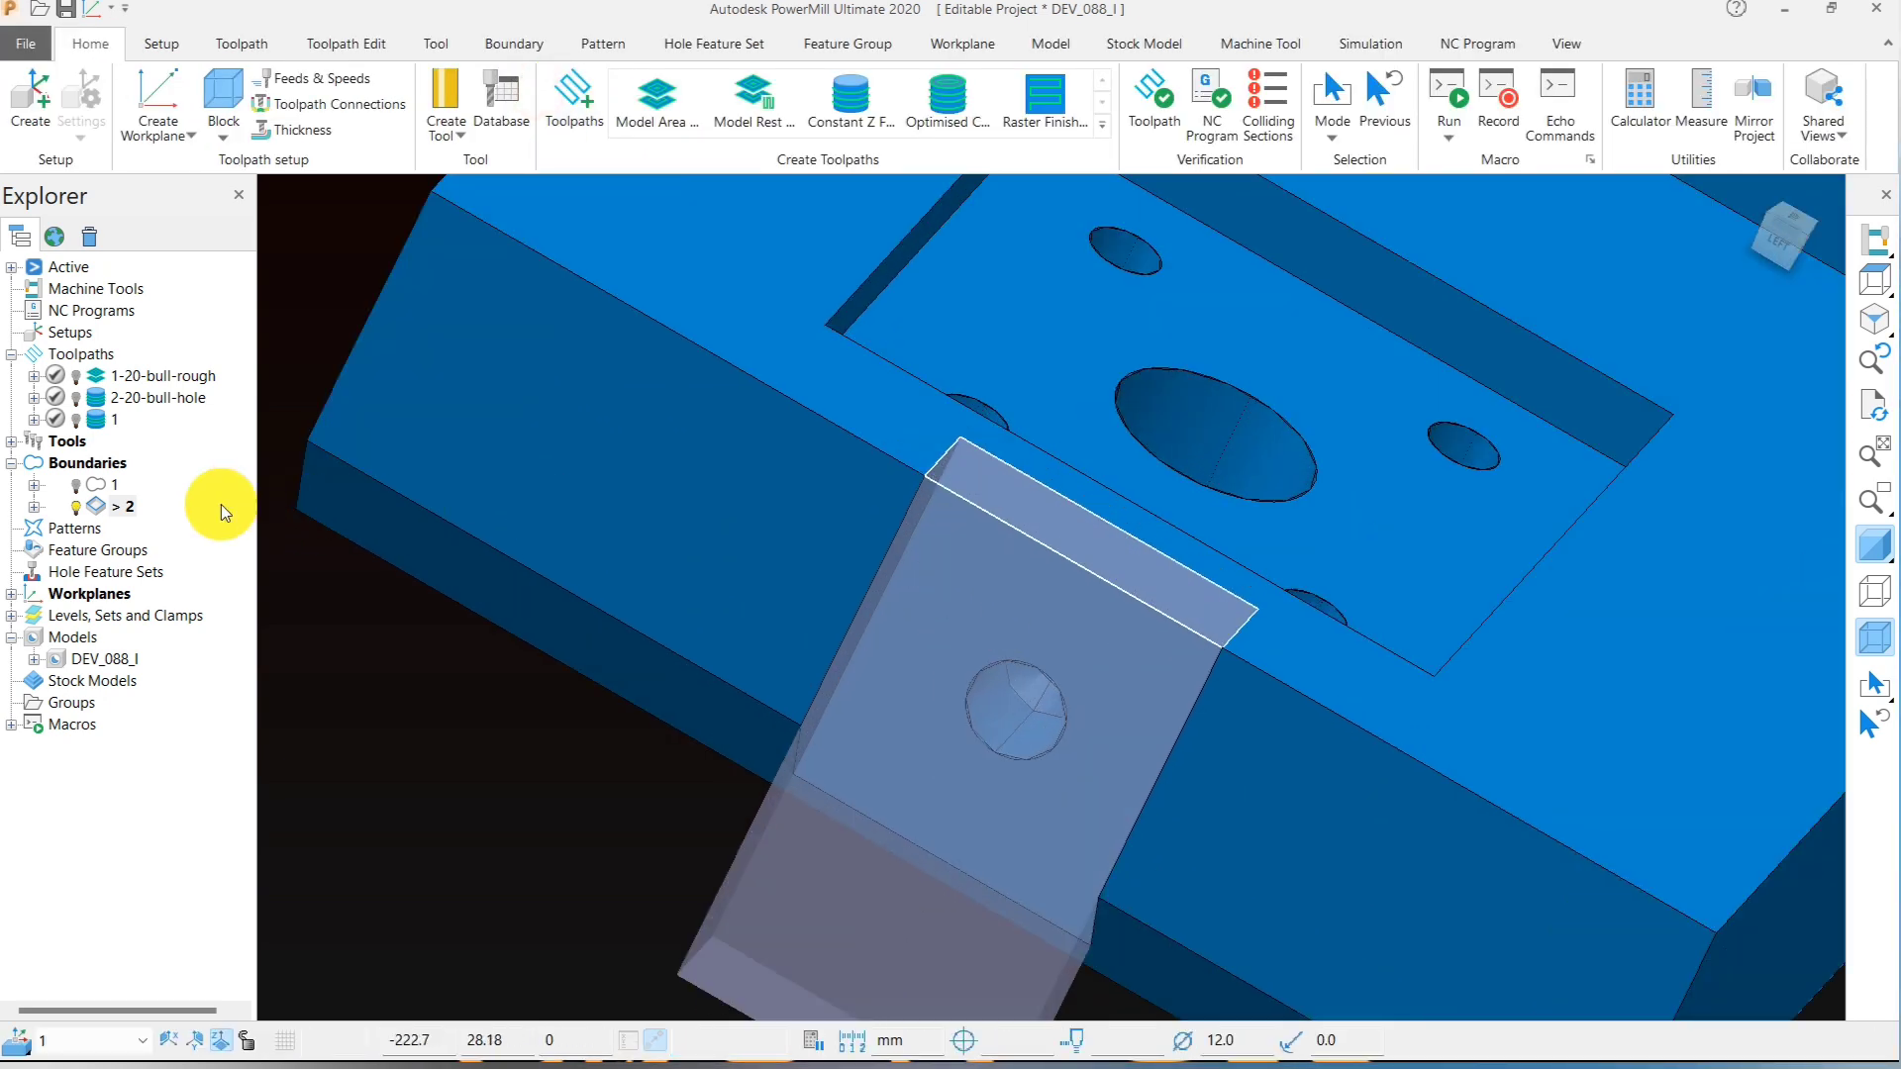
- Create a best-fit plane model from the notch boundary to cap the notch opening
right_click(91, 637)
mouse_move(303, 457)
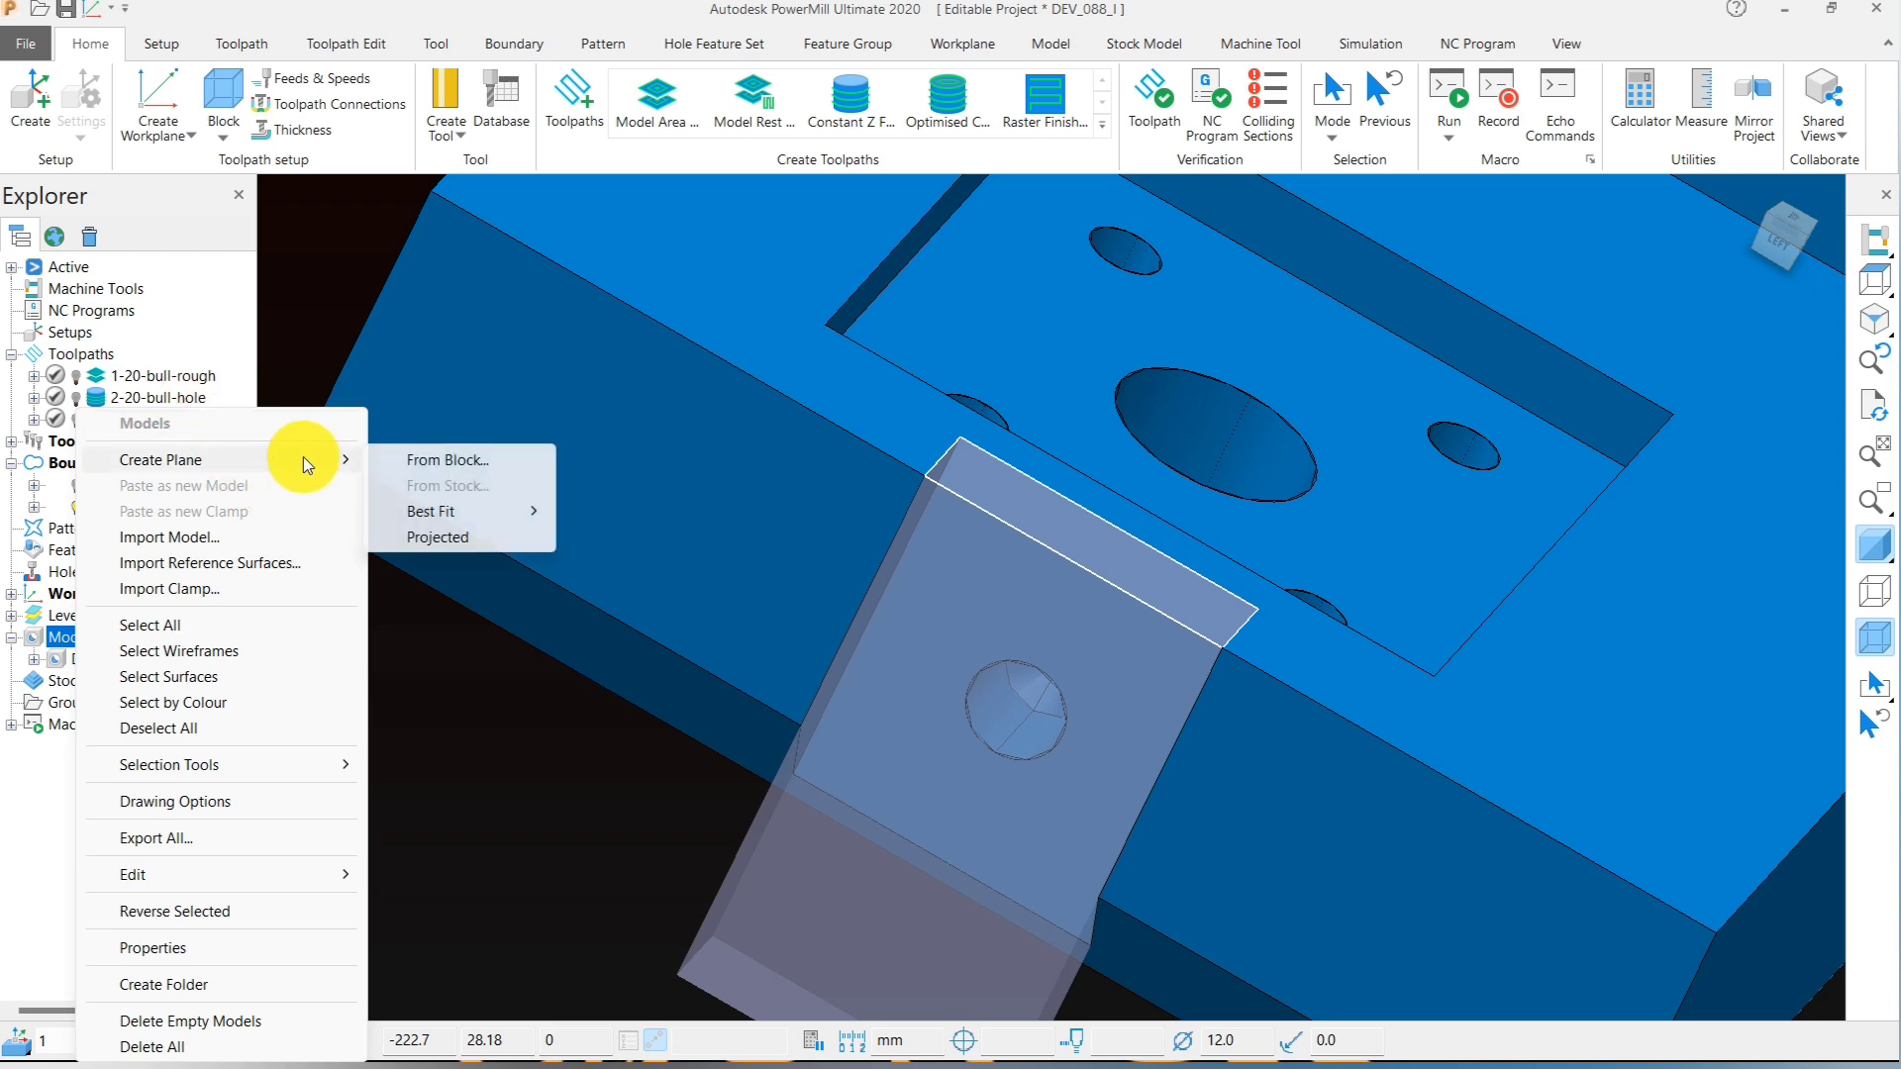
mouse_move(527, 510)
click(594, 511)
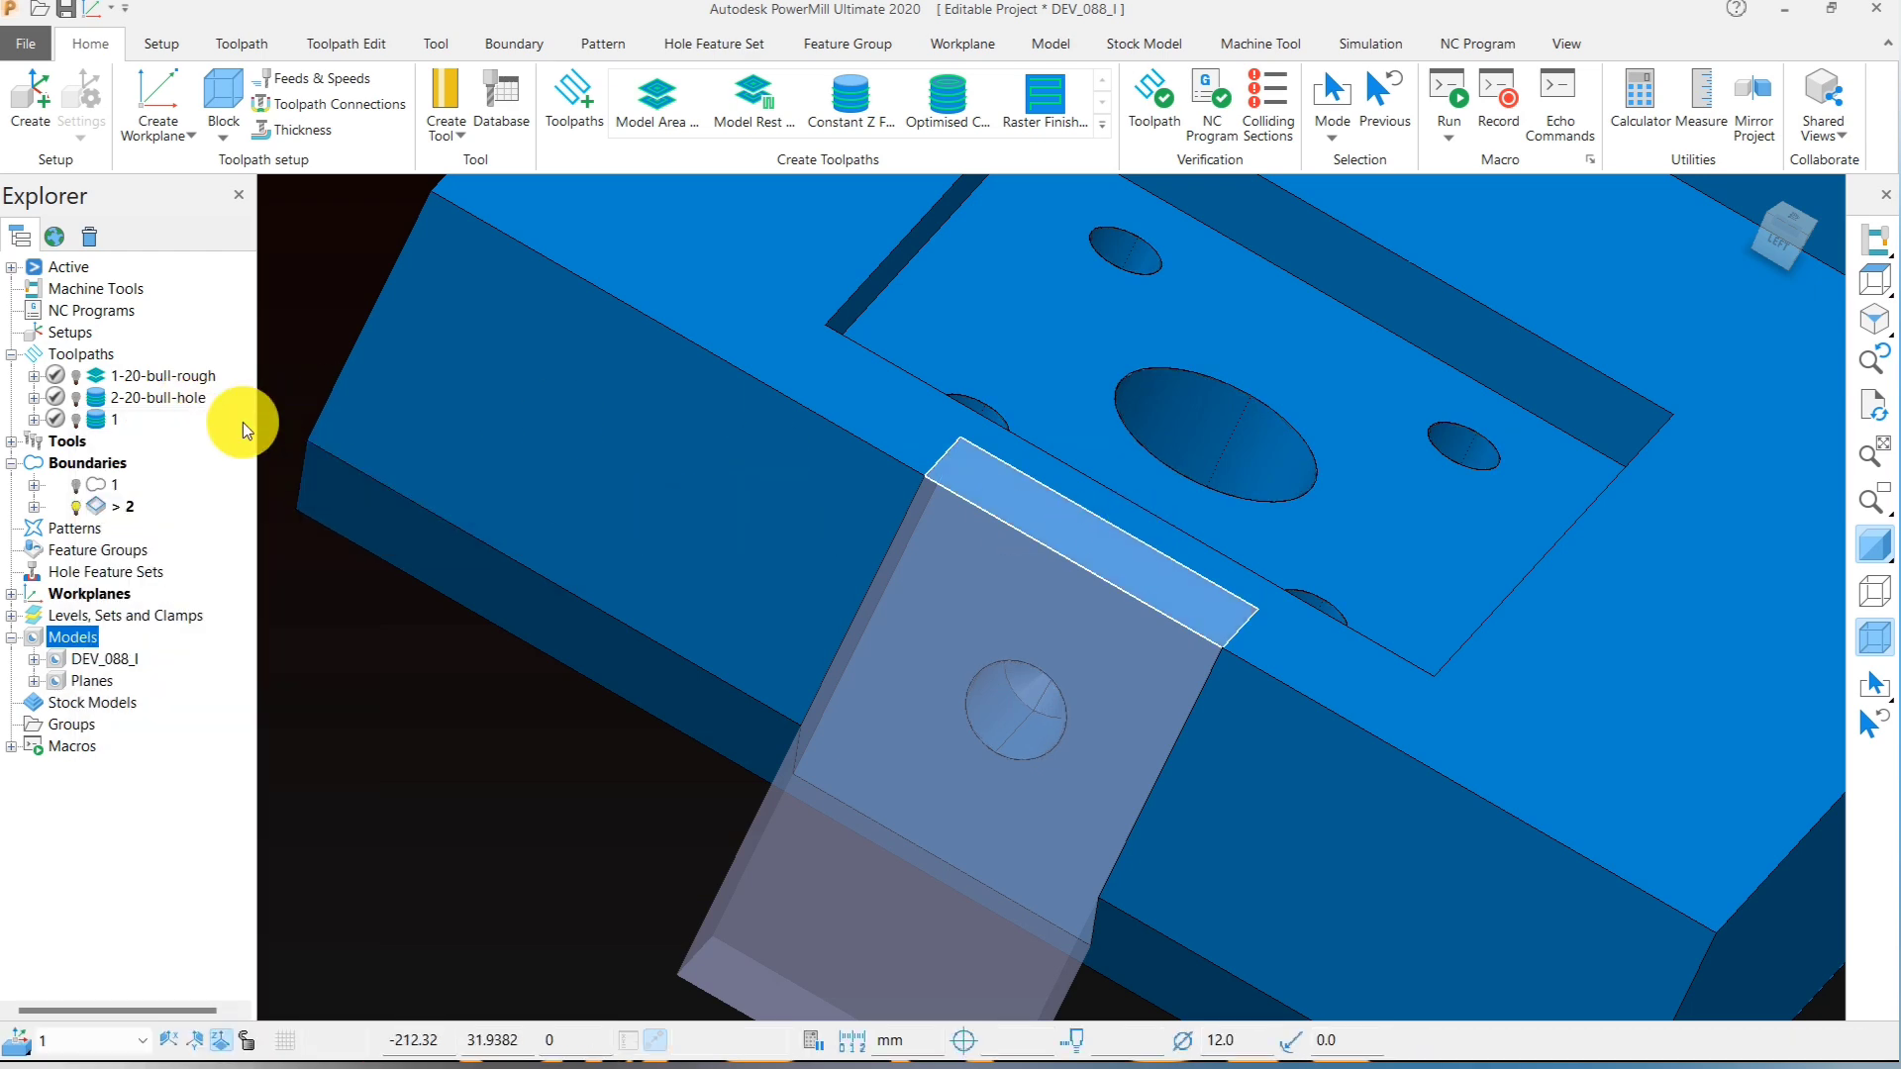
- Activate Constant Z finishing toolpath 1, make a copy of it, calculate the copy and close its settings
double_click(98, 419)
right_click(98, 418)
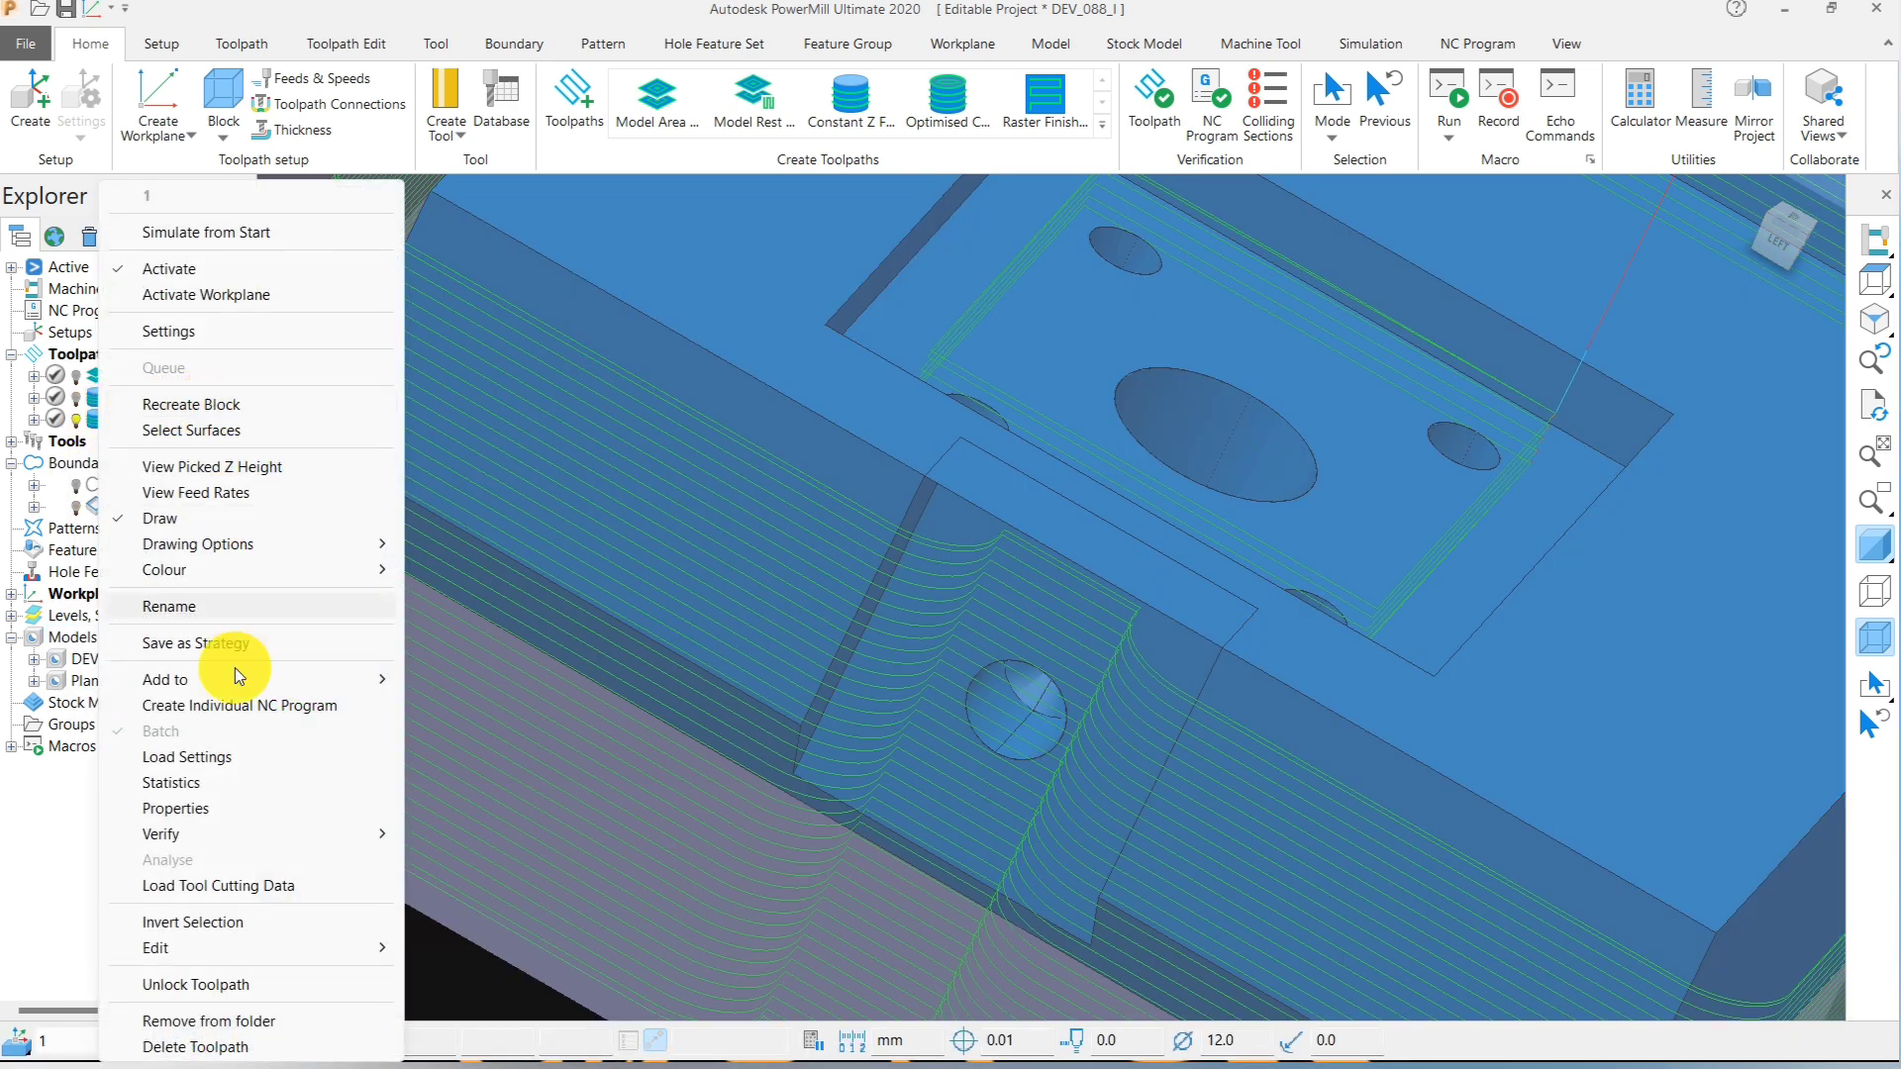
click(211, 327)
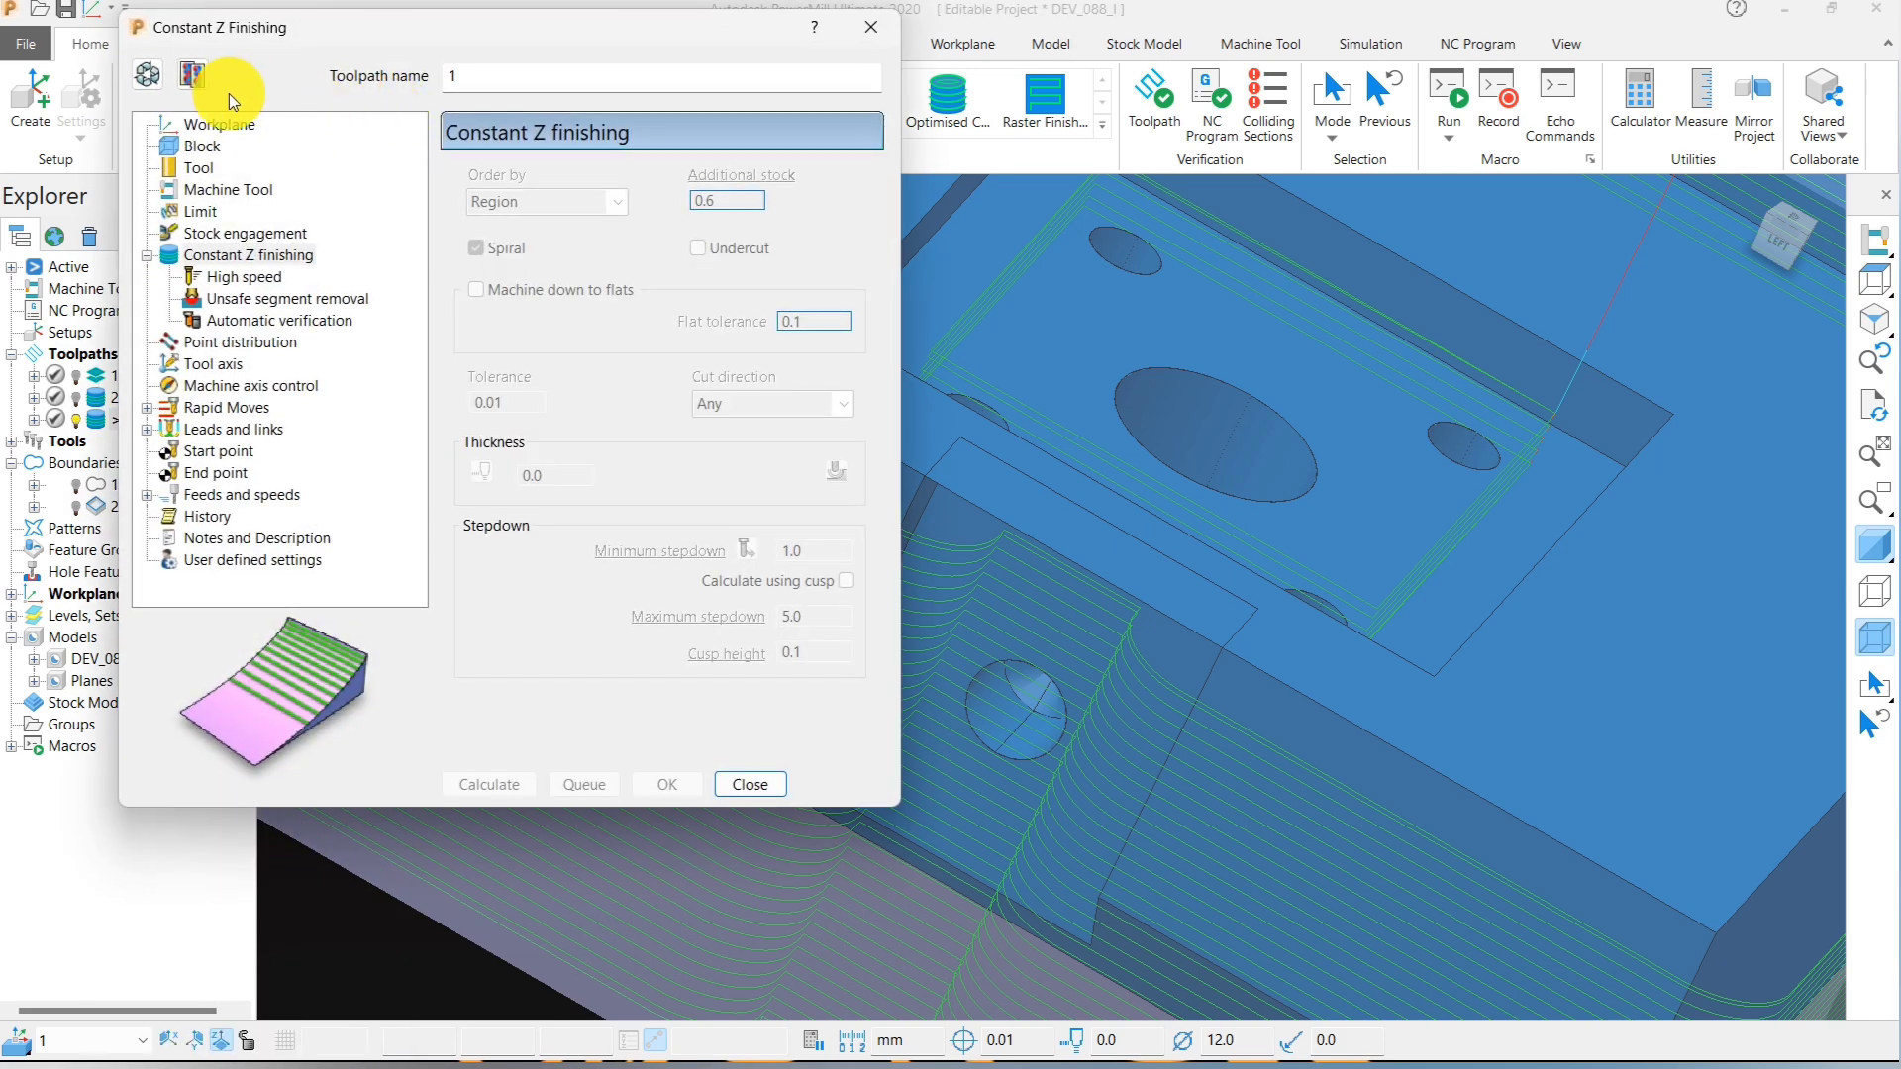
click(195, 74)
click(372, 220)
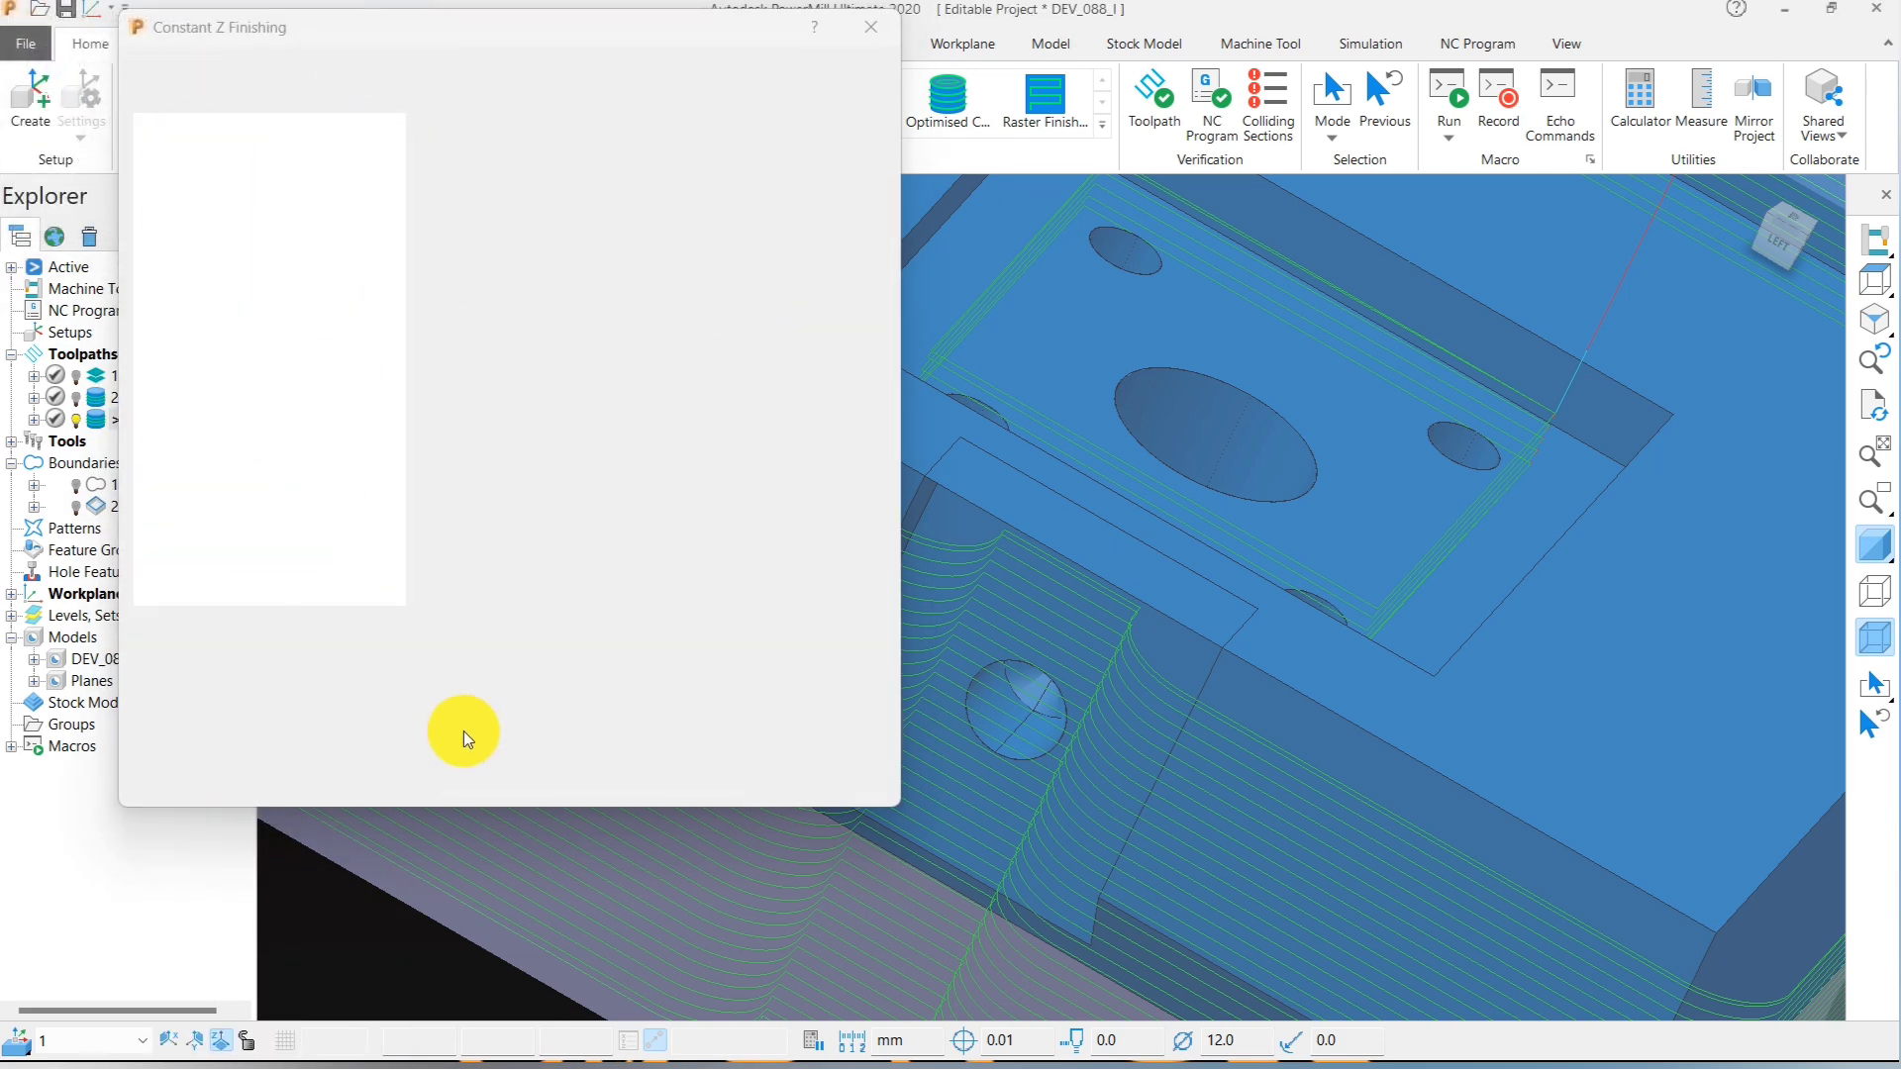
click(485, 782)
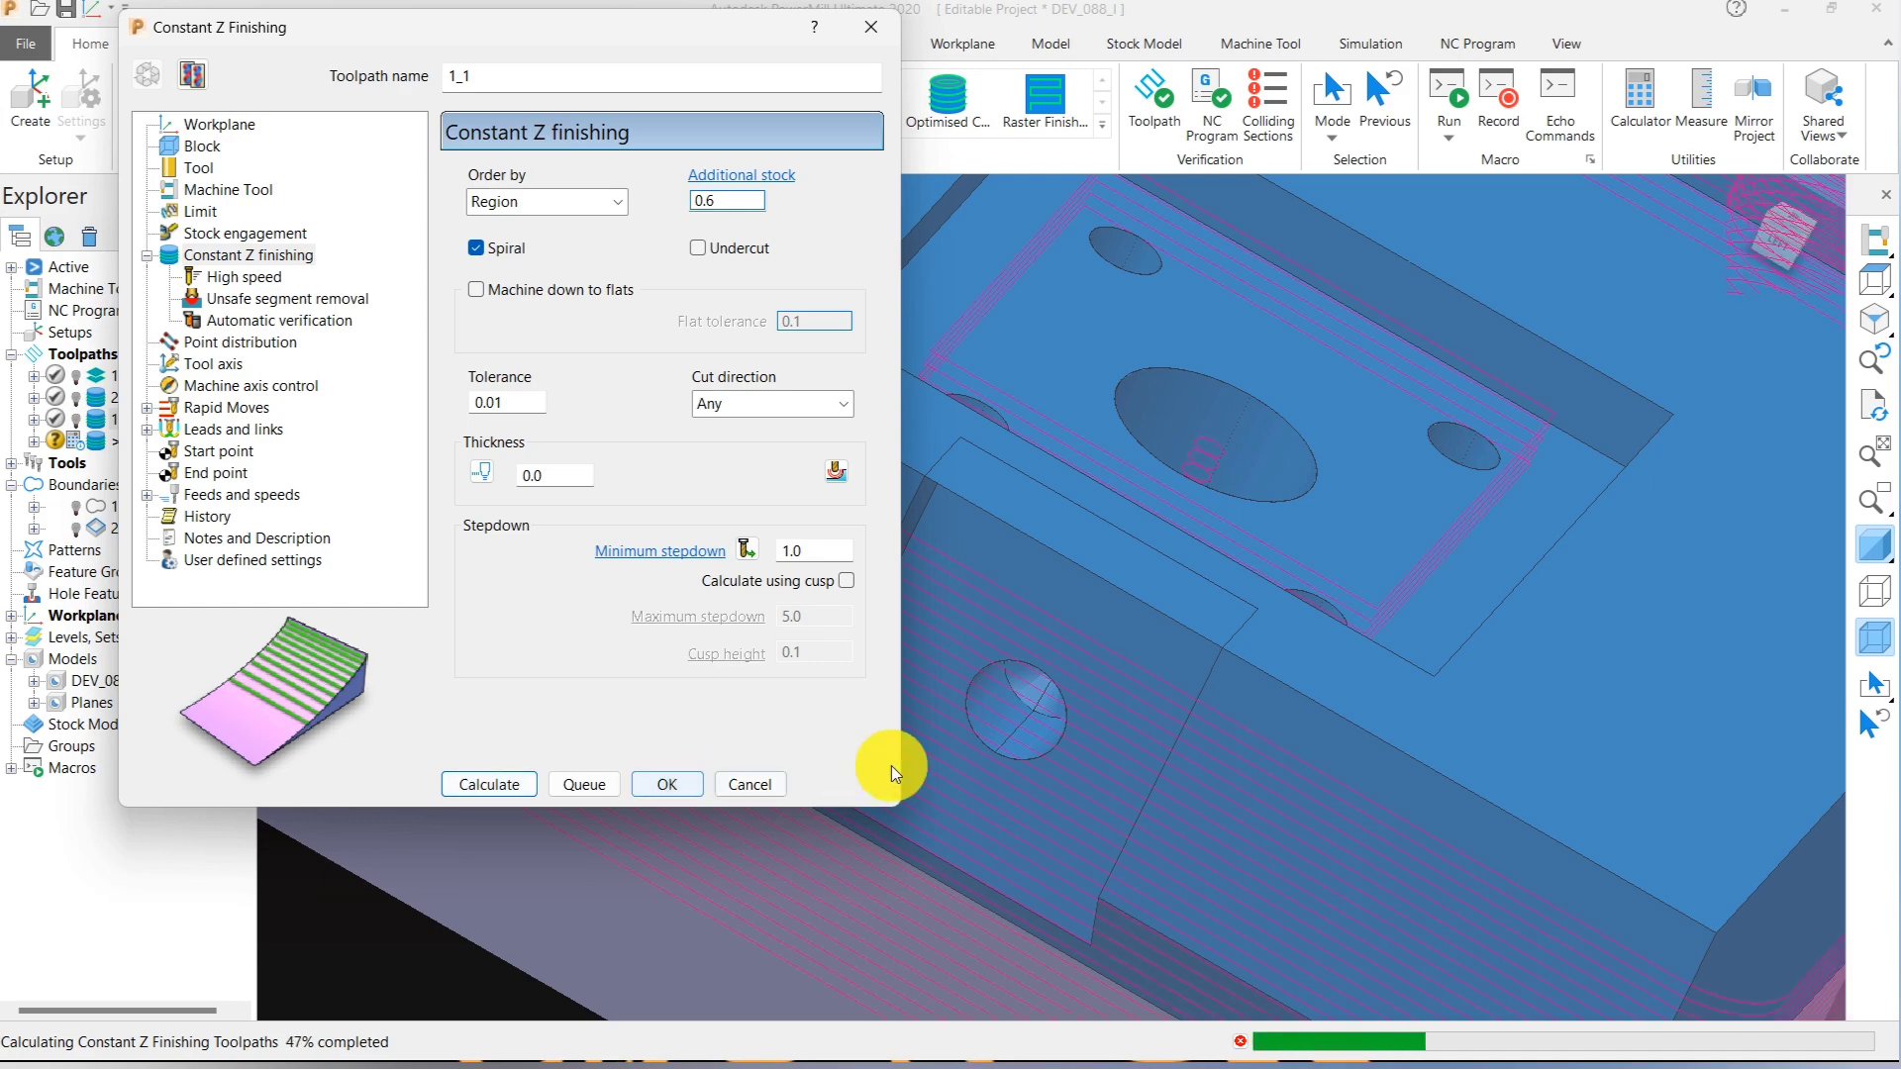
click(748, 782)
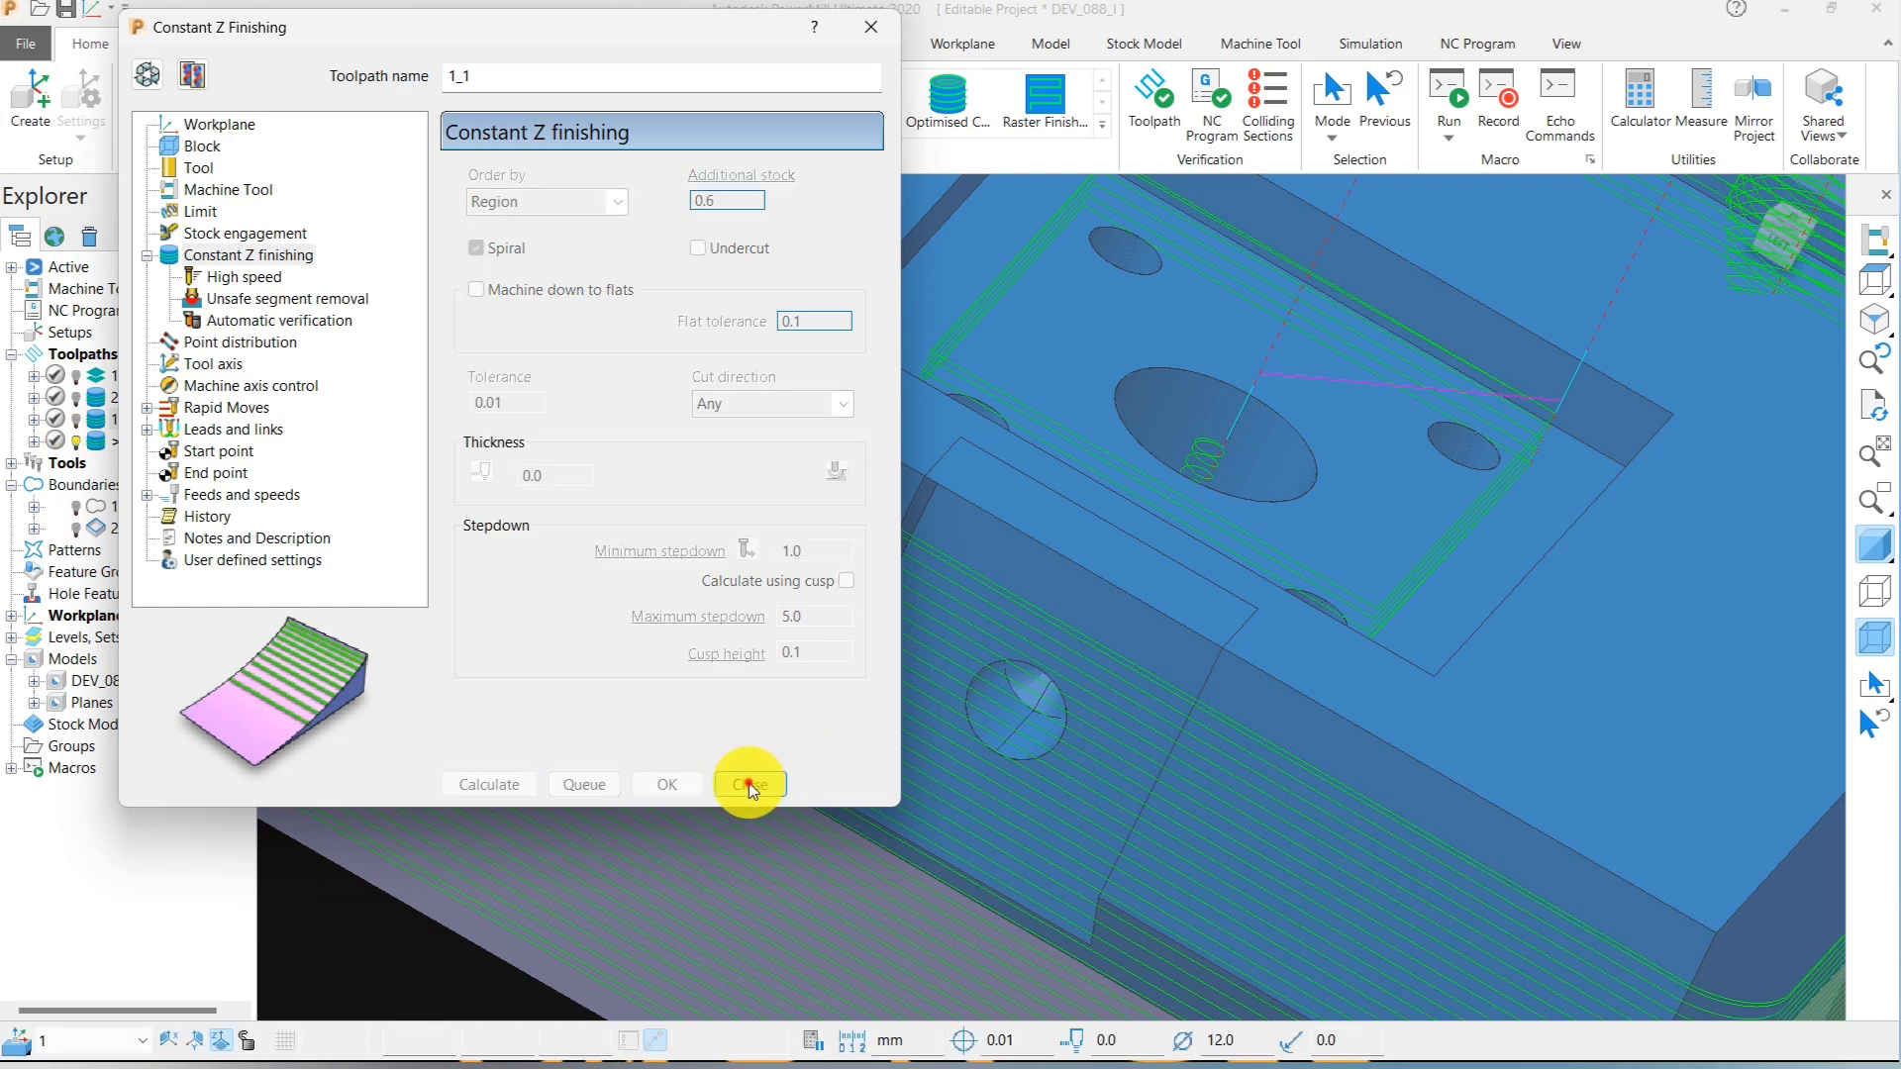
- Display the original toolpath 1 against the recalculated copy at the notch, and delete the original
middle_drag(825, 725, 835, 691)
scroll(851, 717, up, 3)
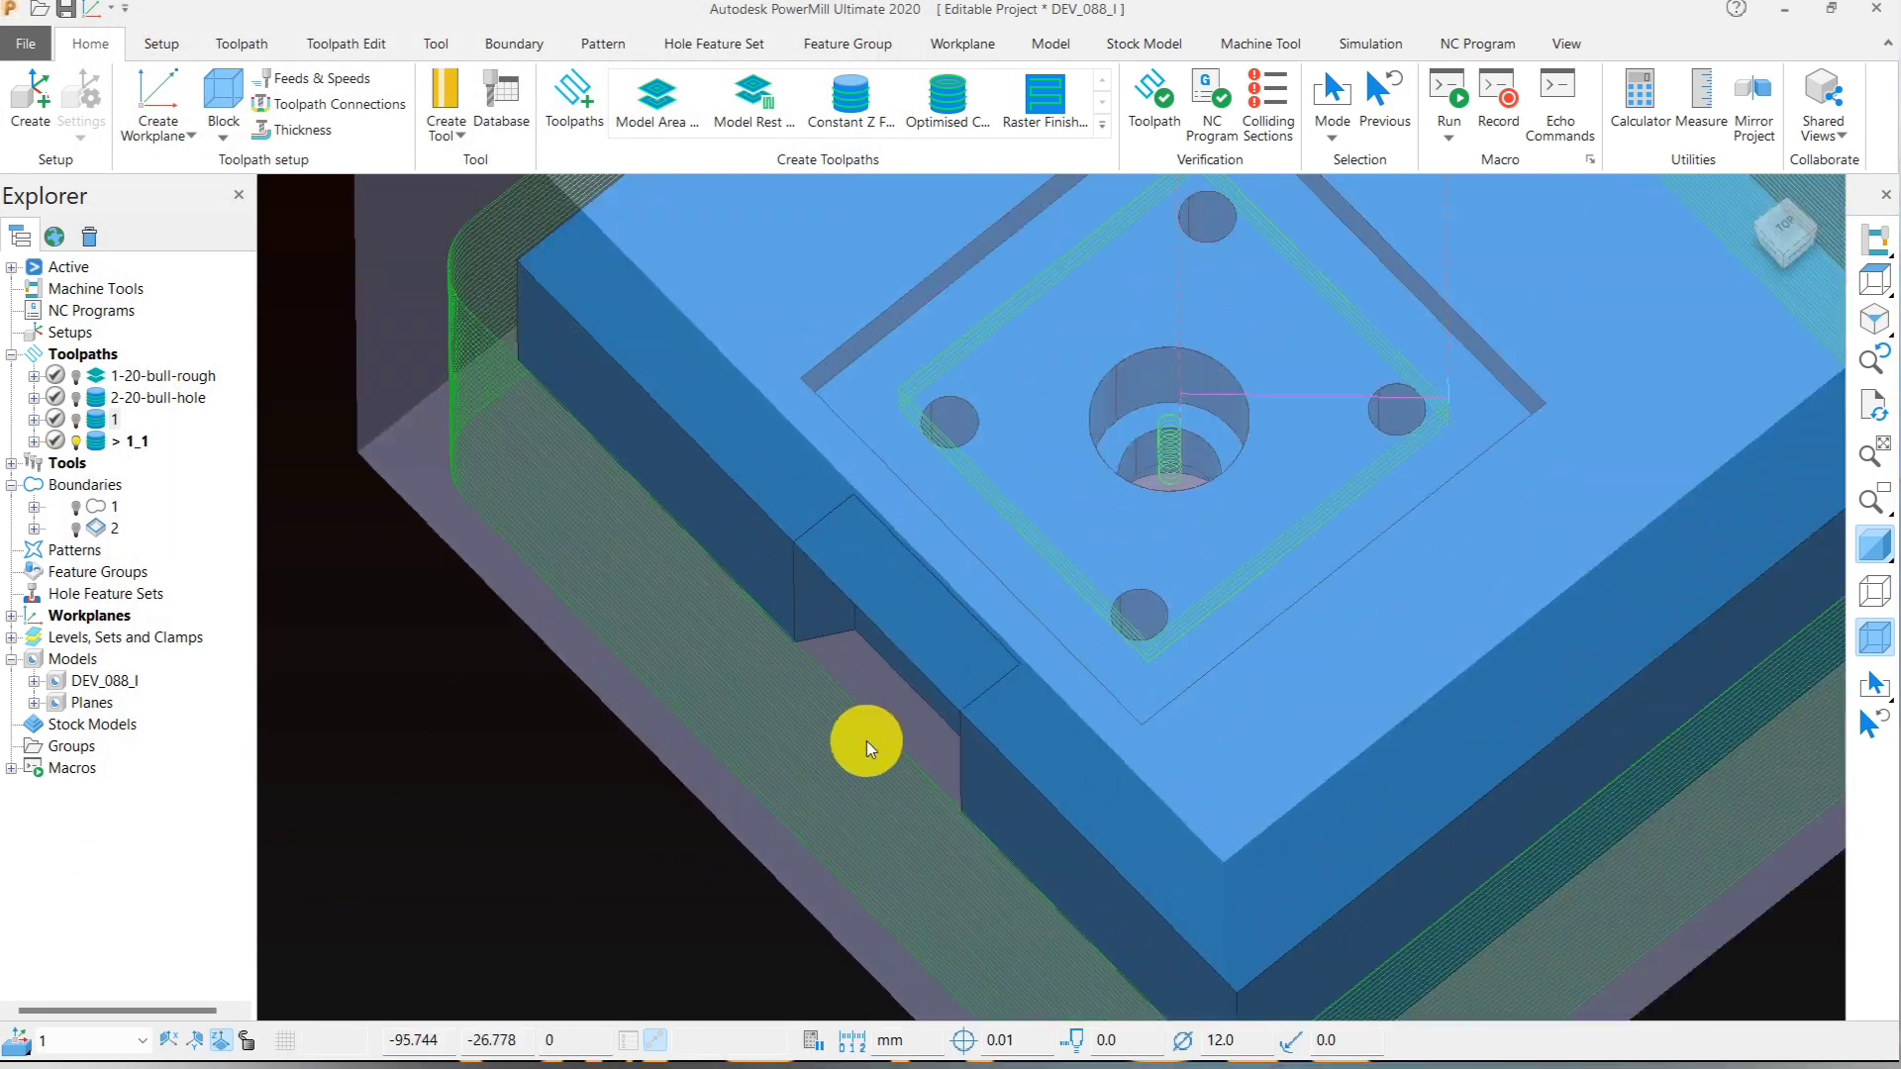
click(76, 420)
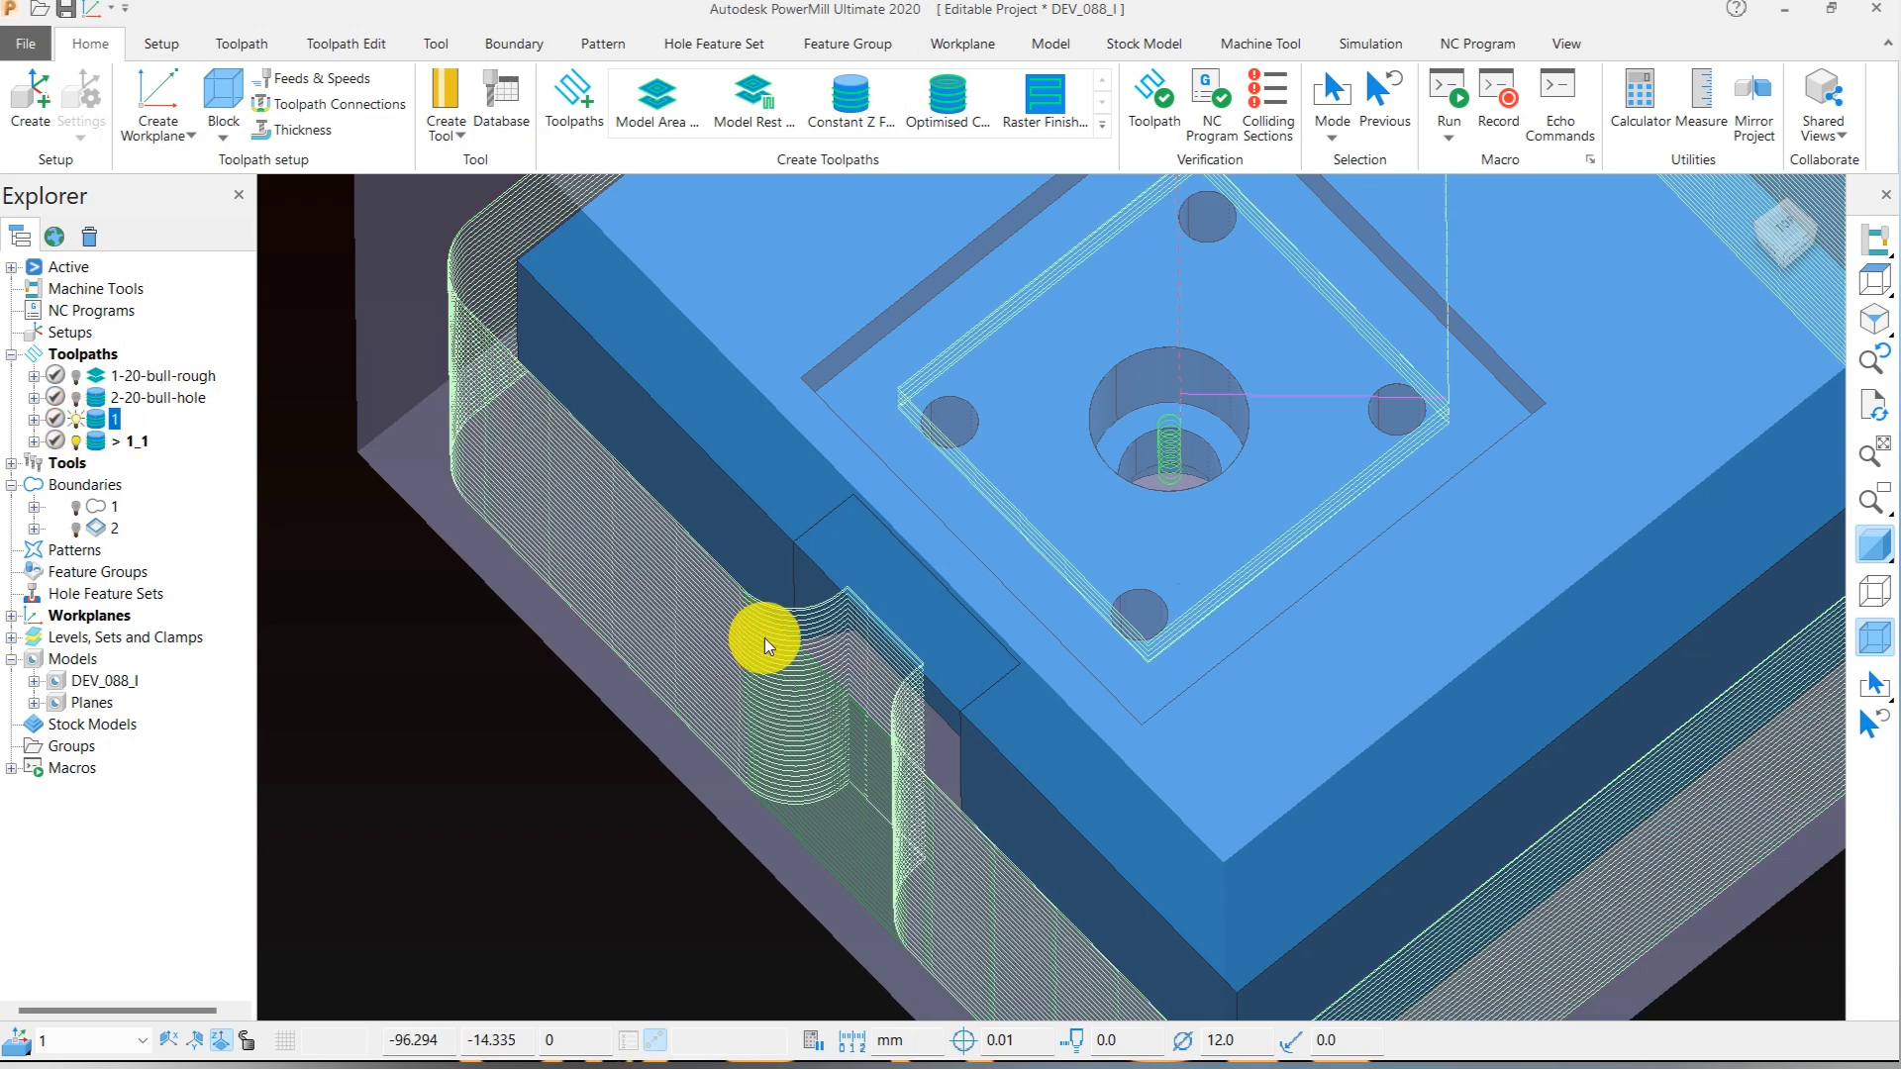
right_click(94, 418)
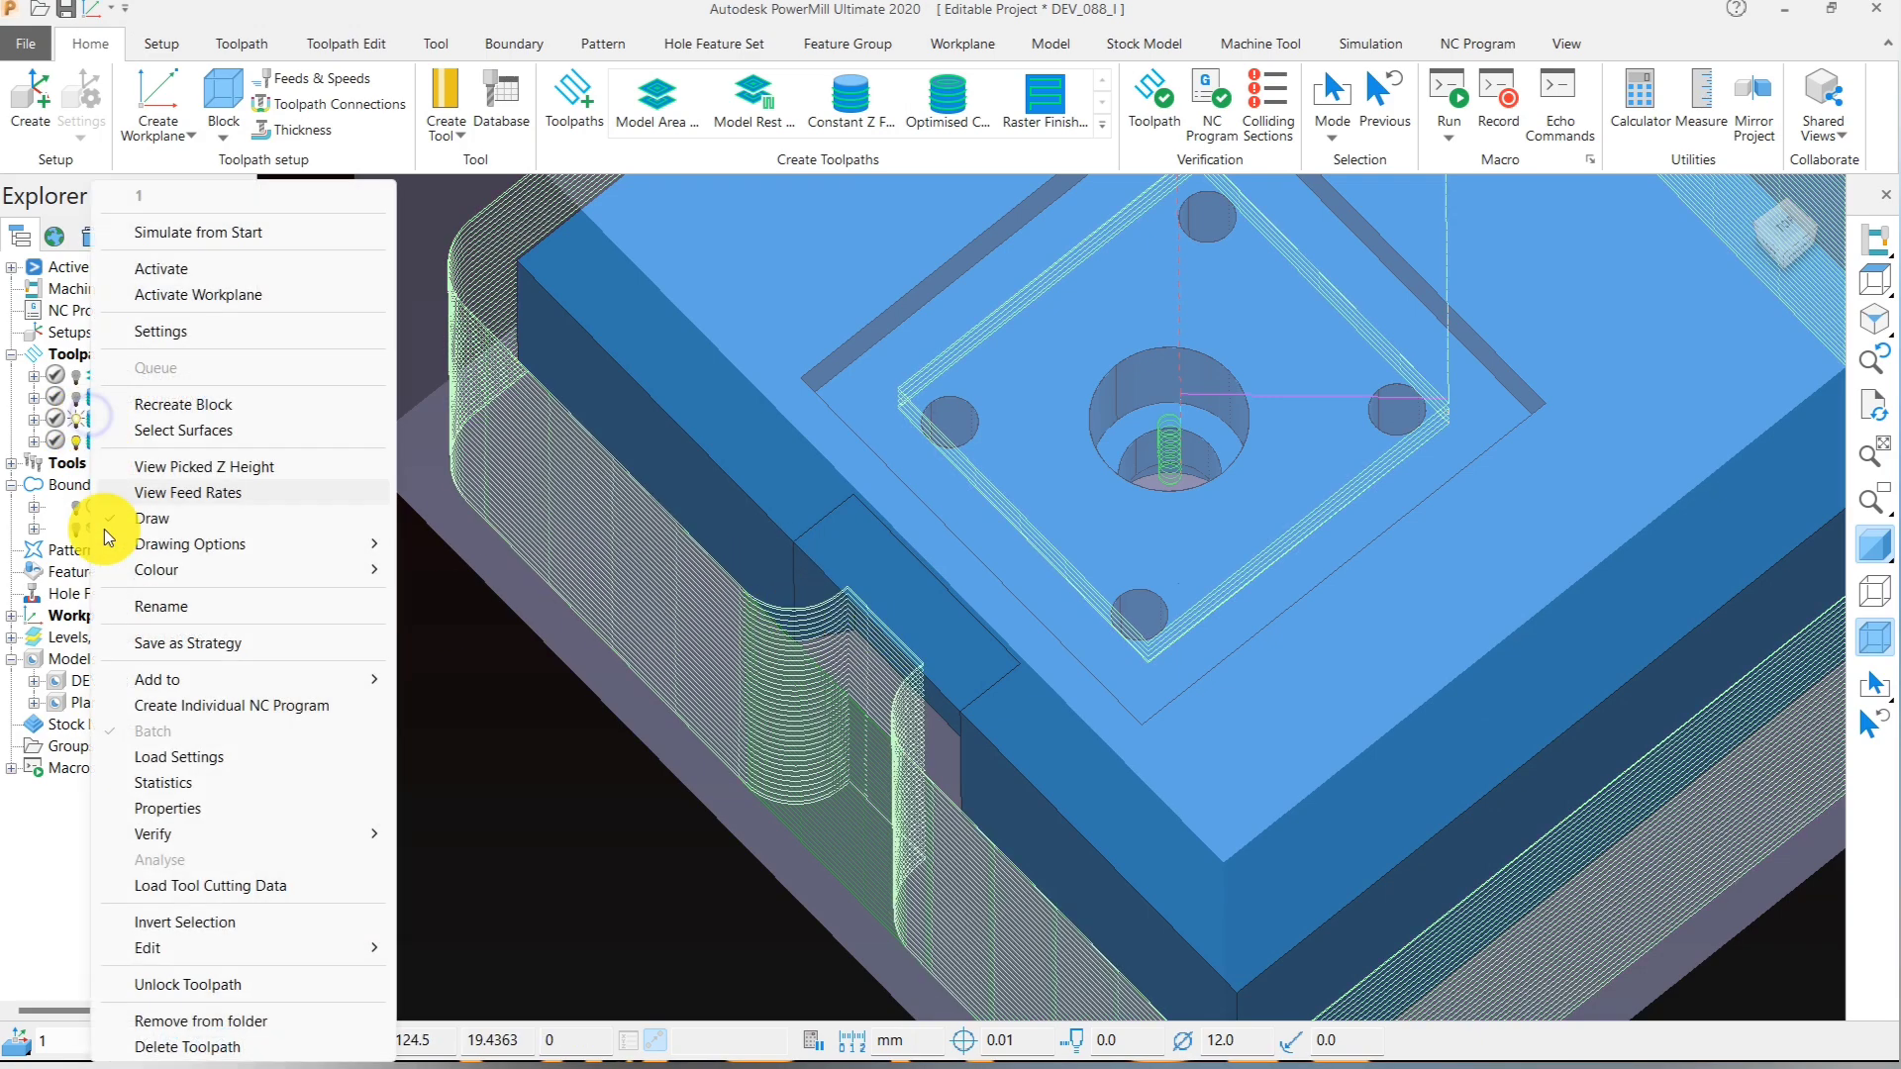
click(248, 1040)
- Delete the toolpath segment inside the square pocket's central hole, temporarily hiding the model shading to select it
click(1874, 453)
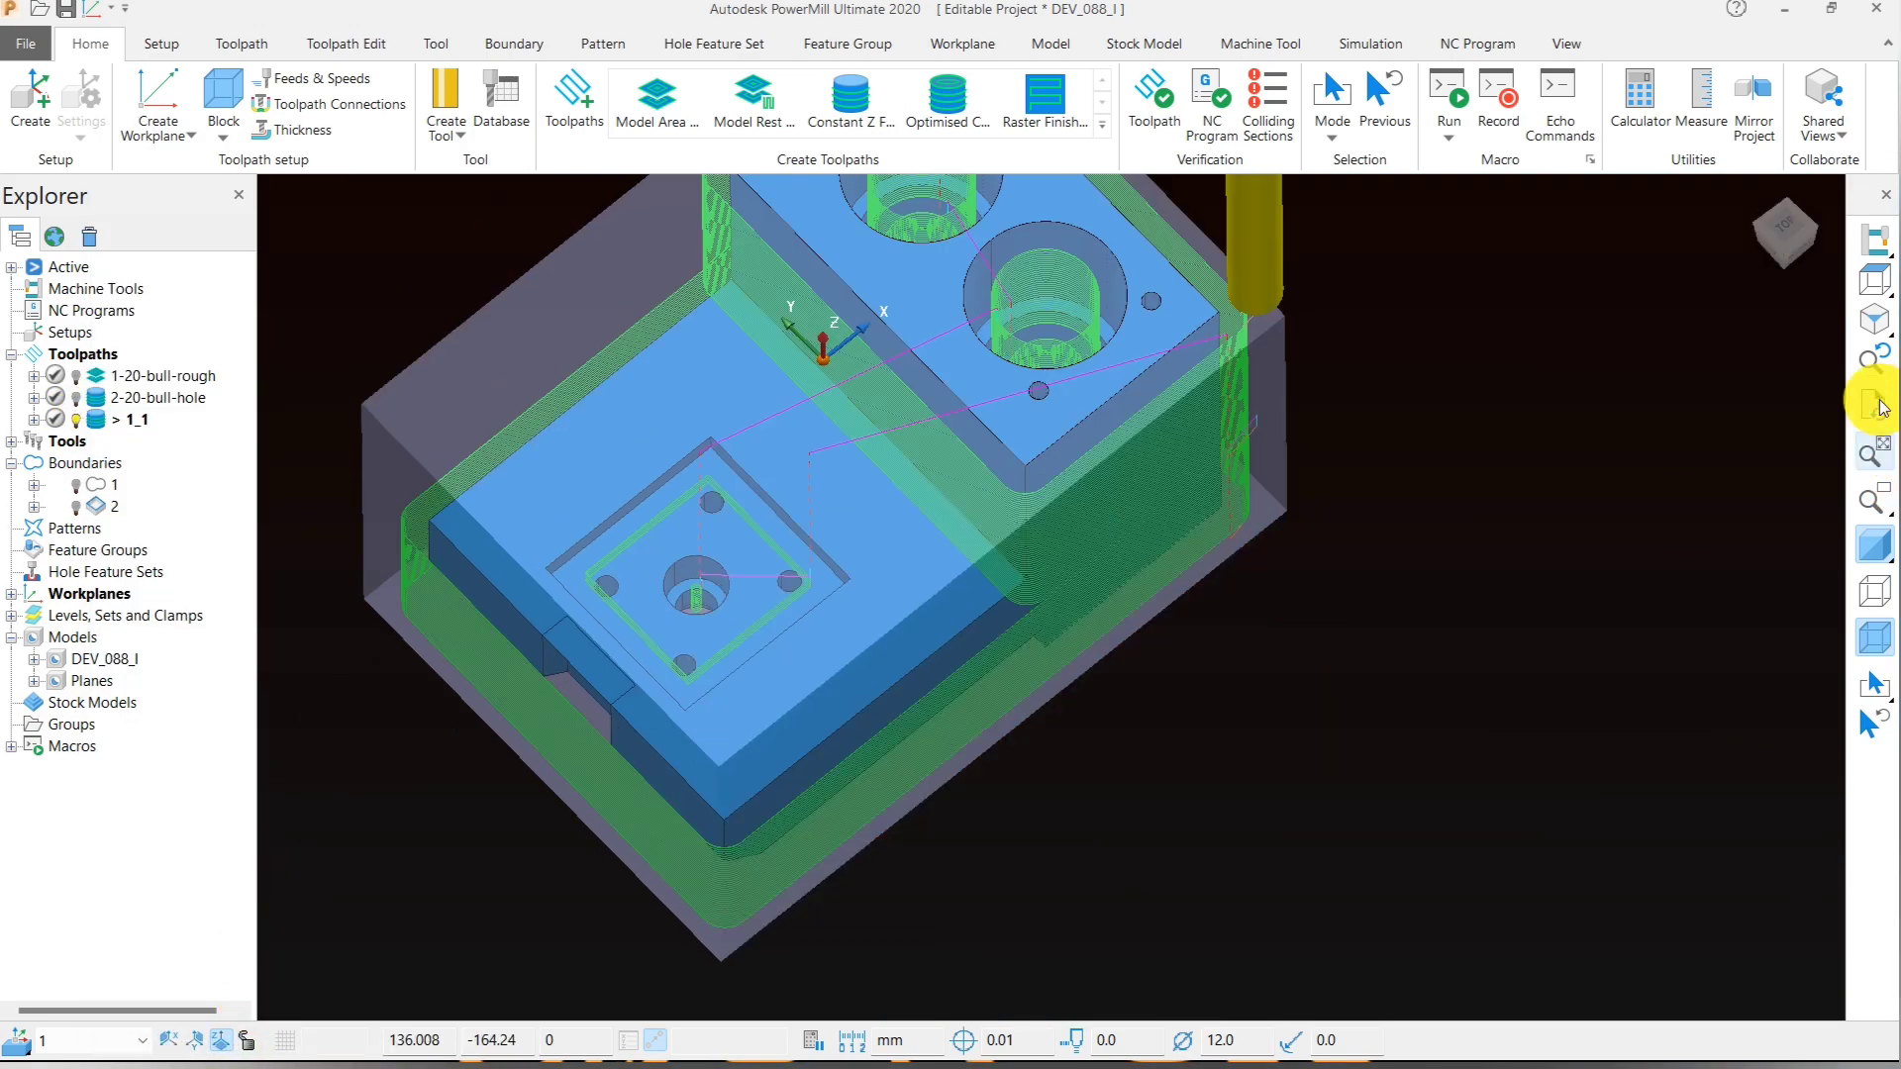
click(1874, 279)
click(1874, 544)
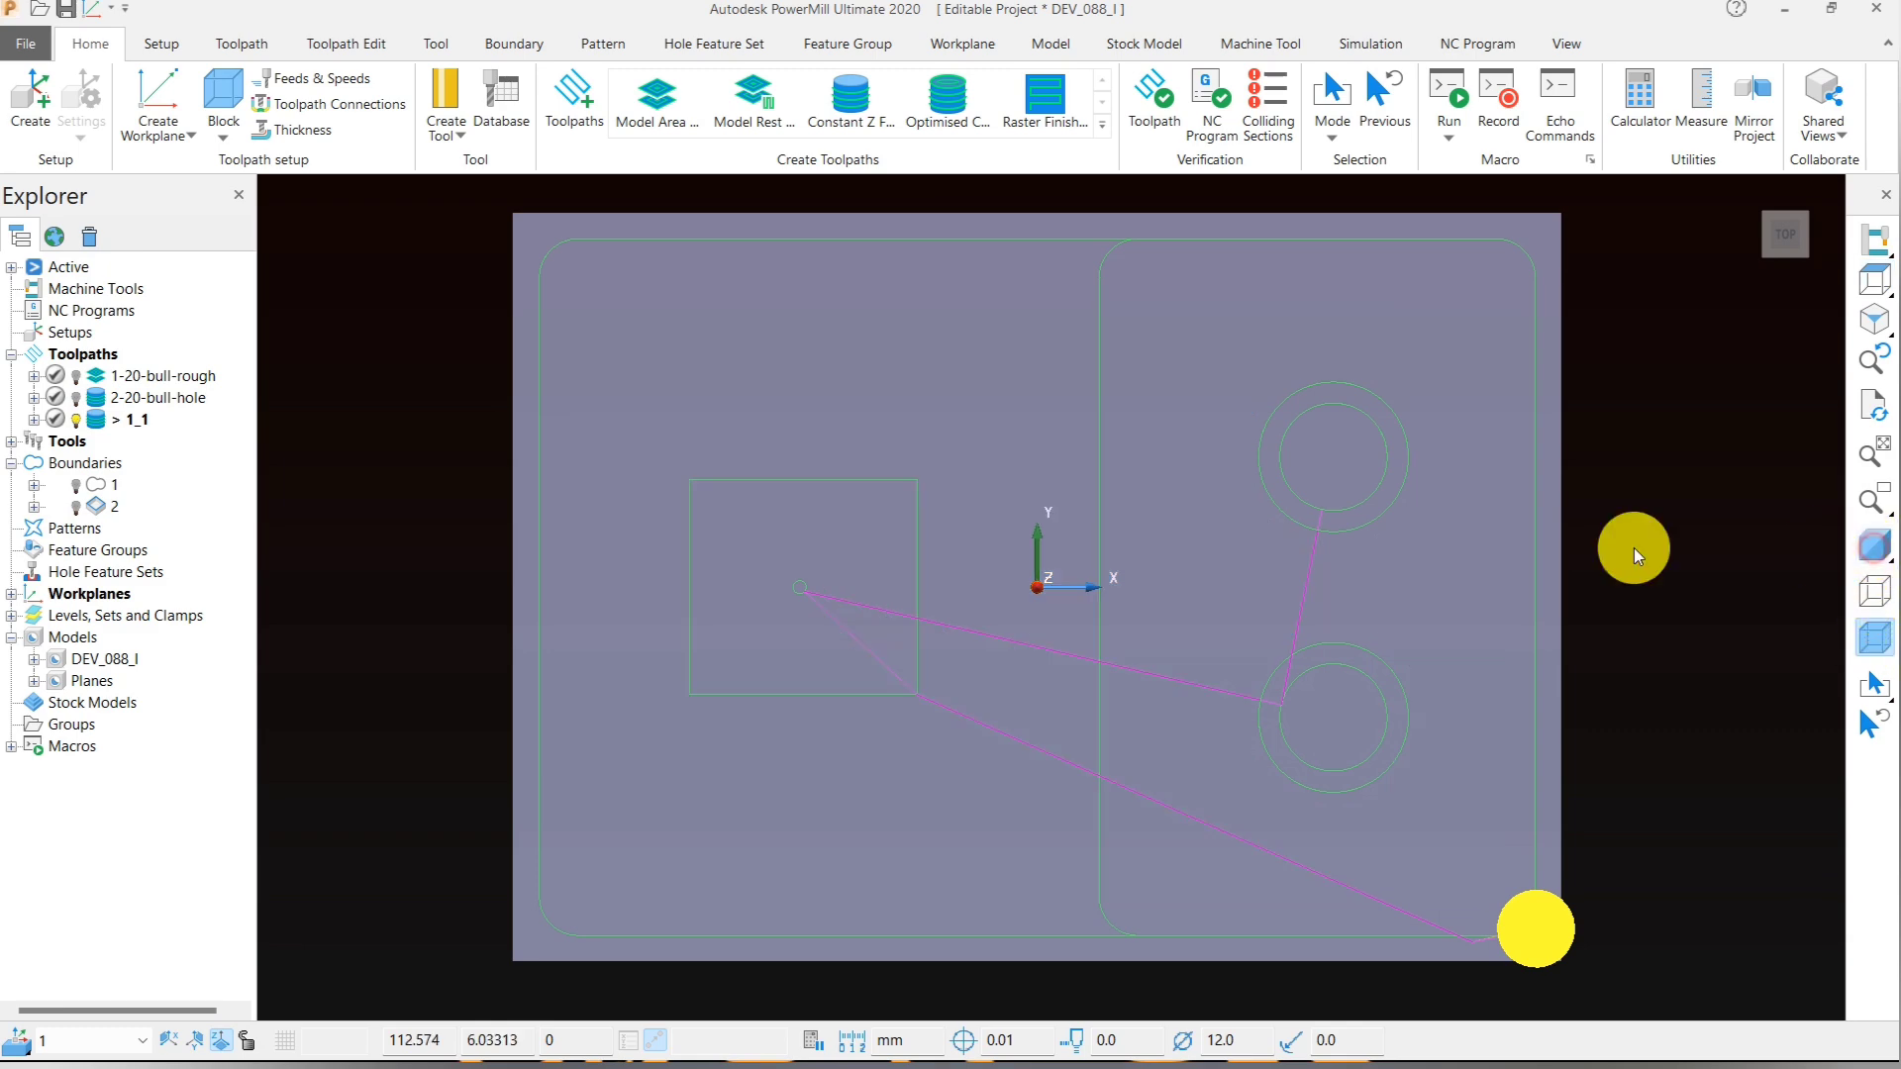
right_click(806, 590)
mouse_move(1063, 937)
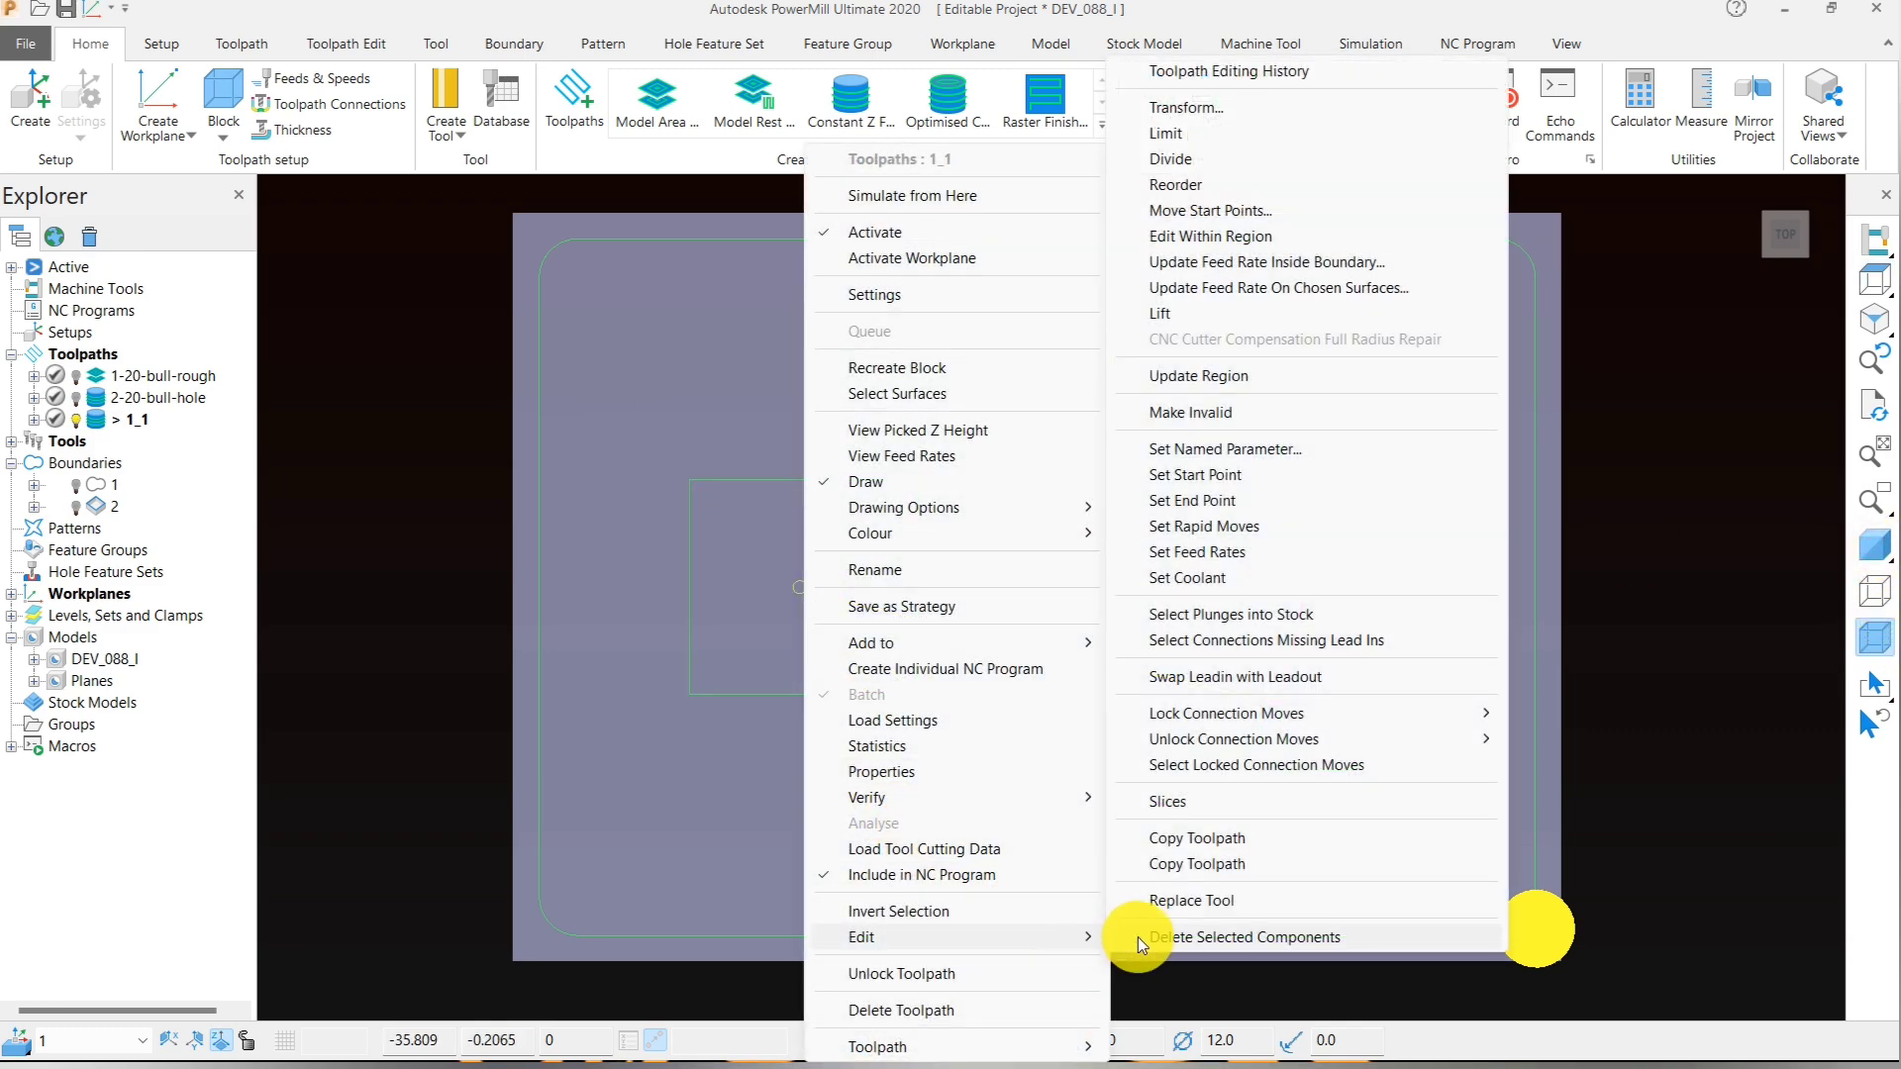
click(1138, 937)
click(1874, 545)
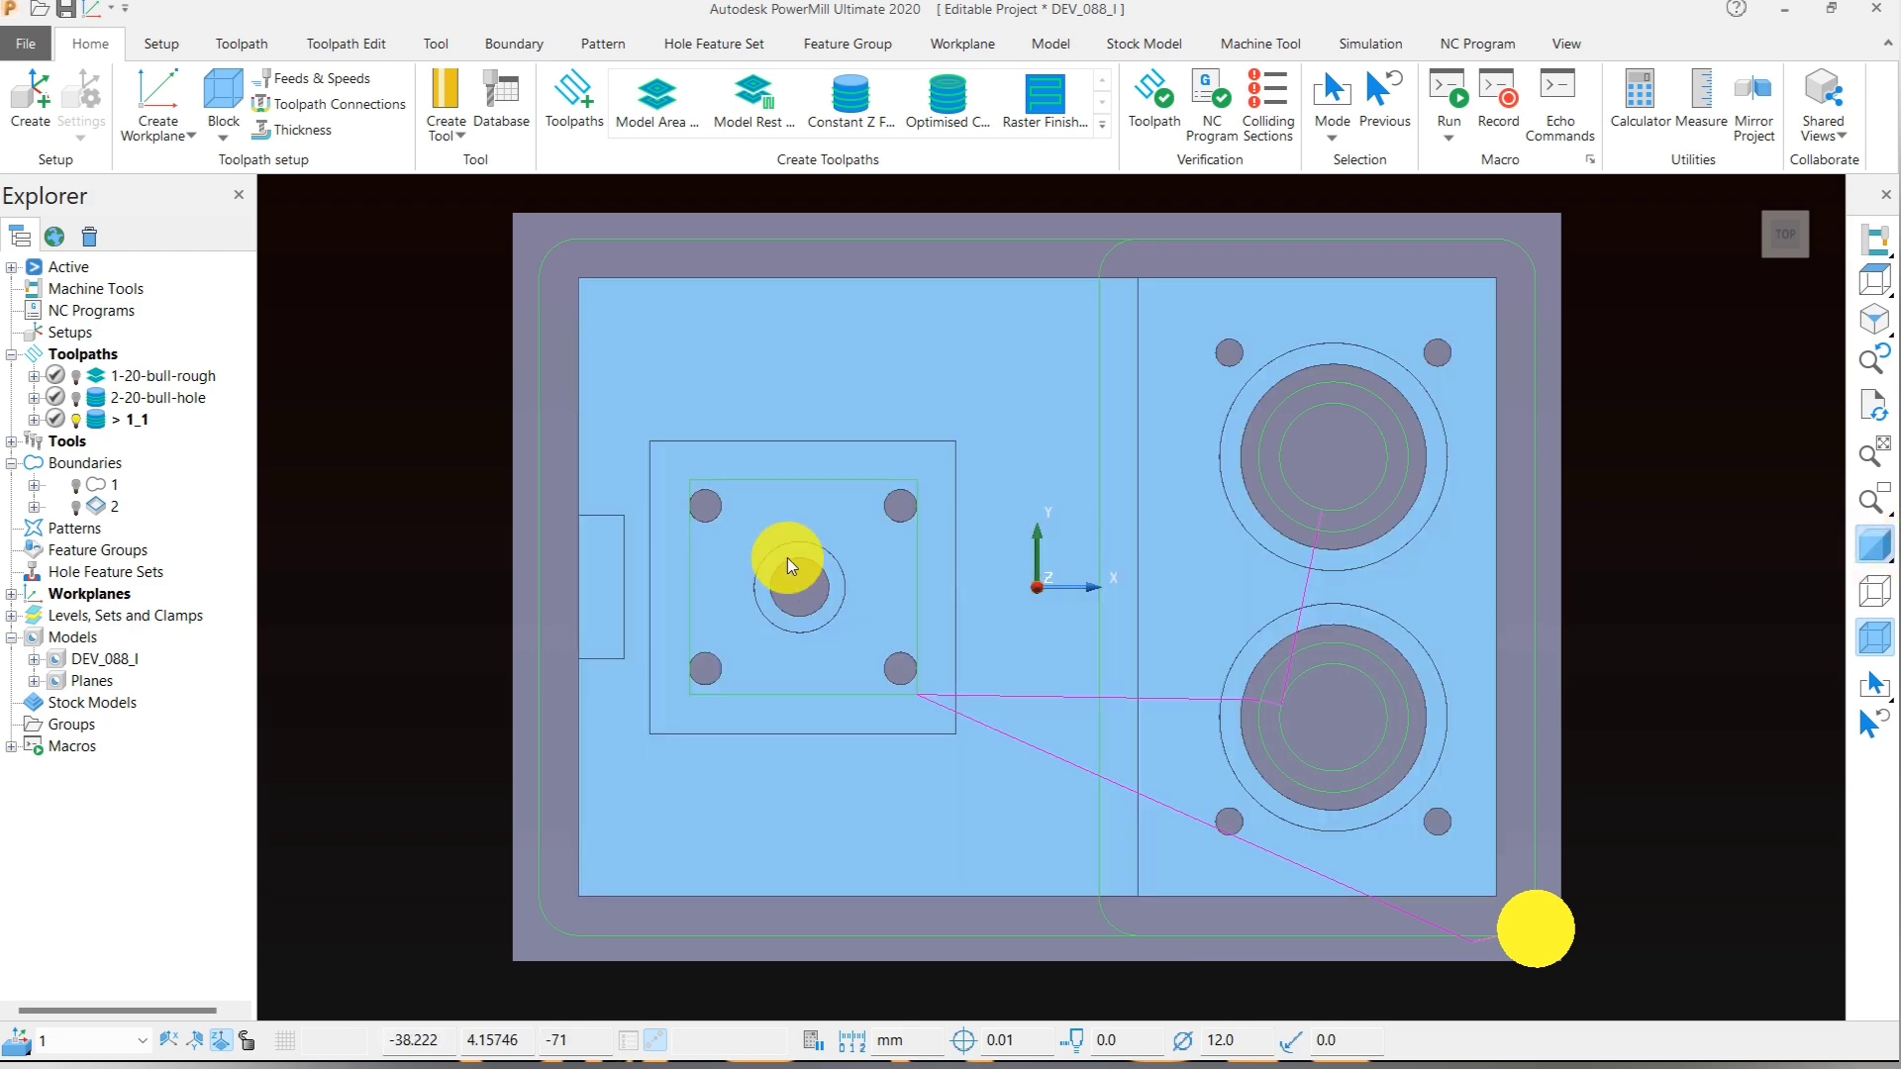
- Examine the remaining toolpath passes around the notch, the square pocket and the two large holes
scroll(574, 526, up, 5)
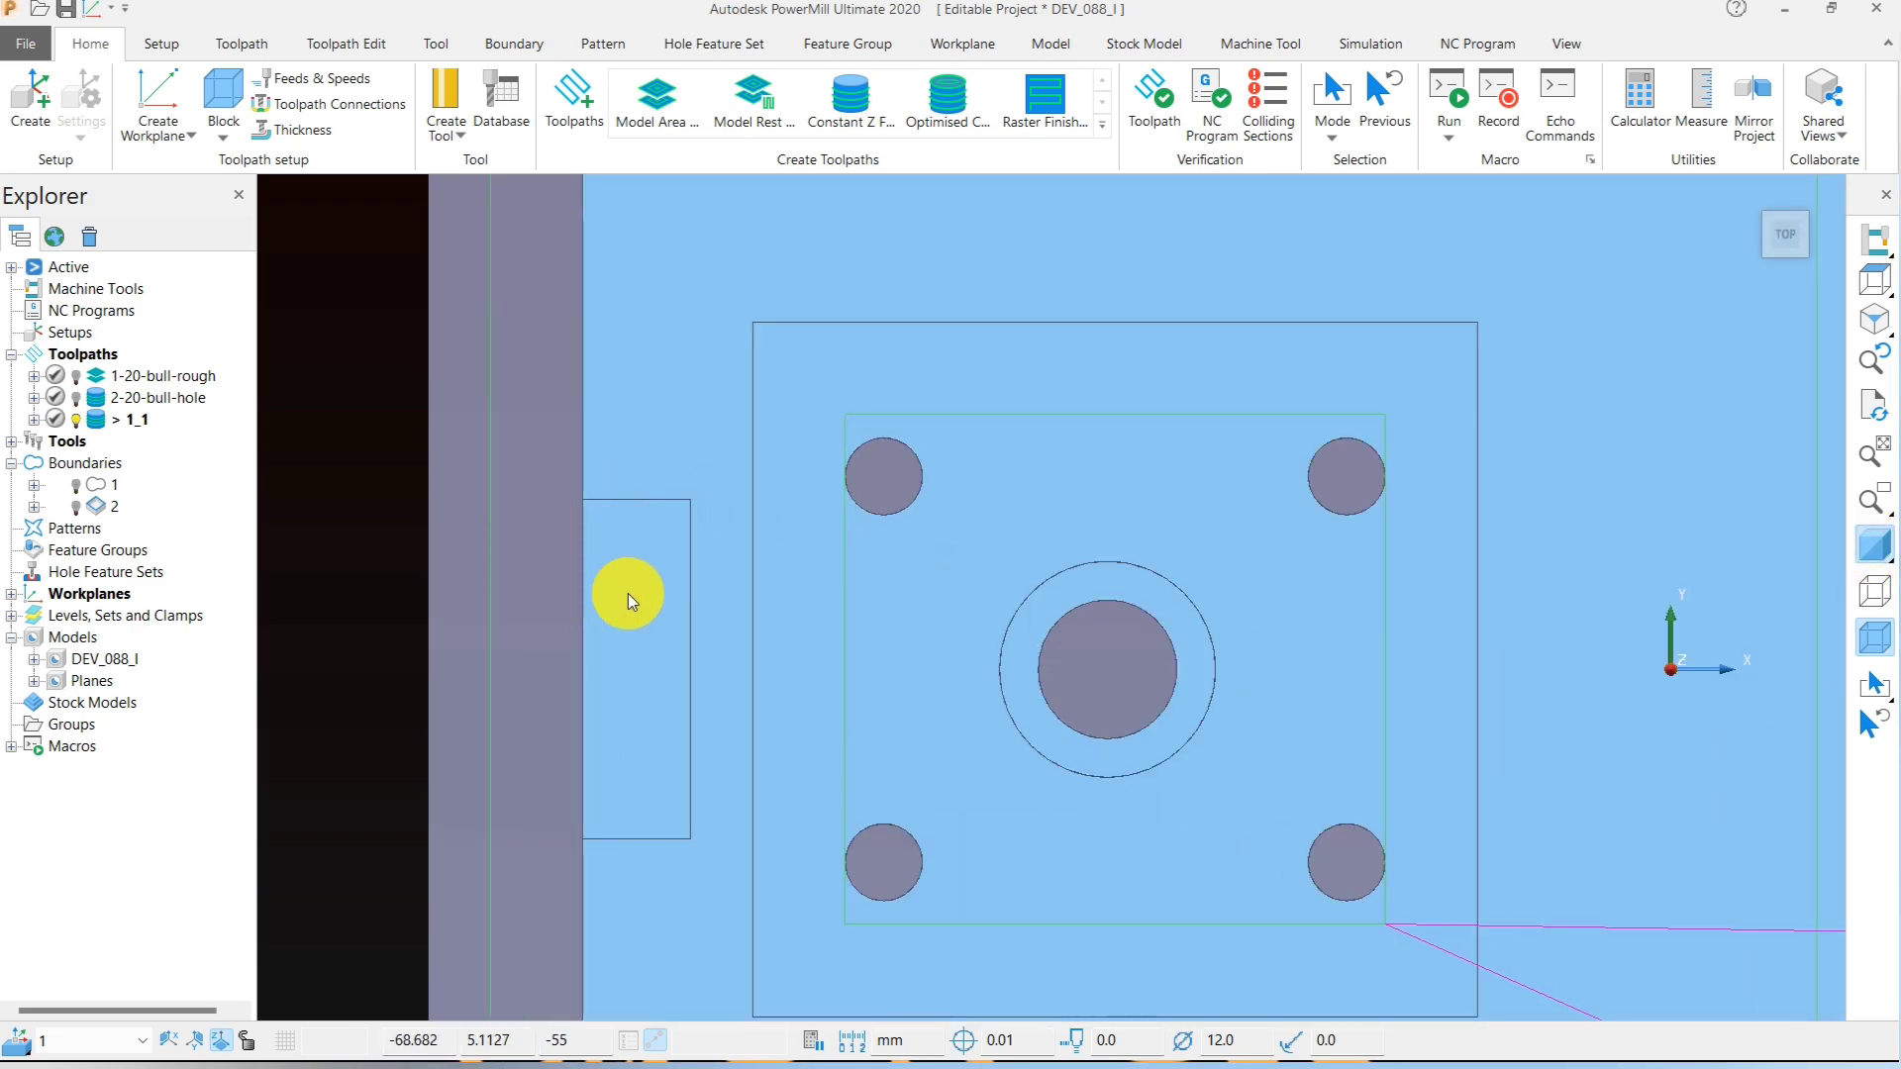
scroll(693, 588, down, 5)
middle_drag(758, 584, 958, 323)
scroll(1027, 248, up, 5)
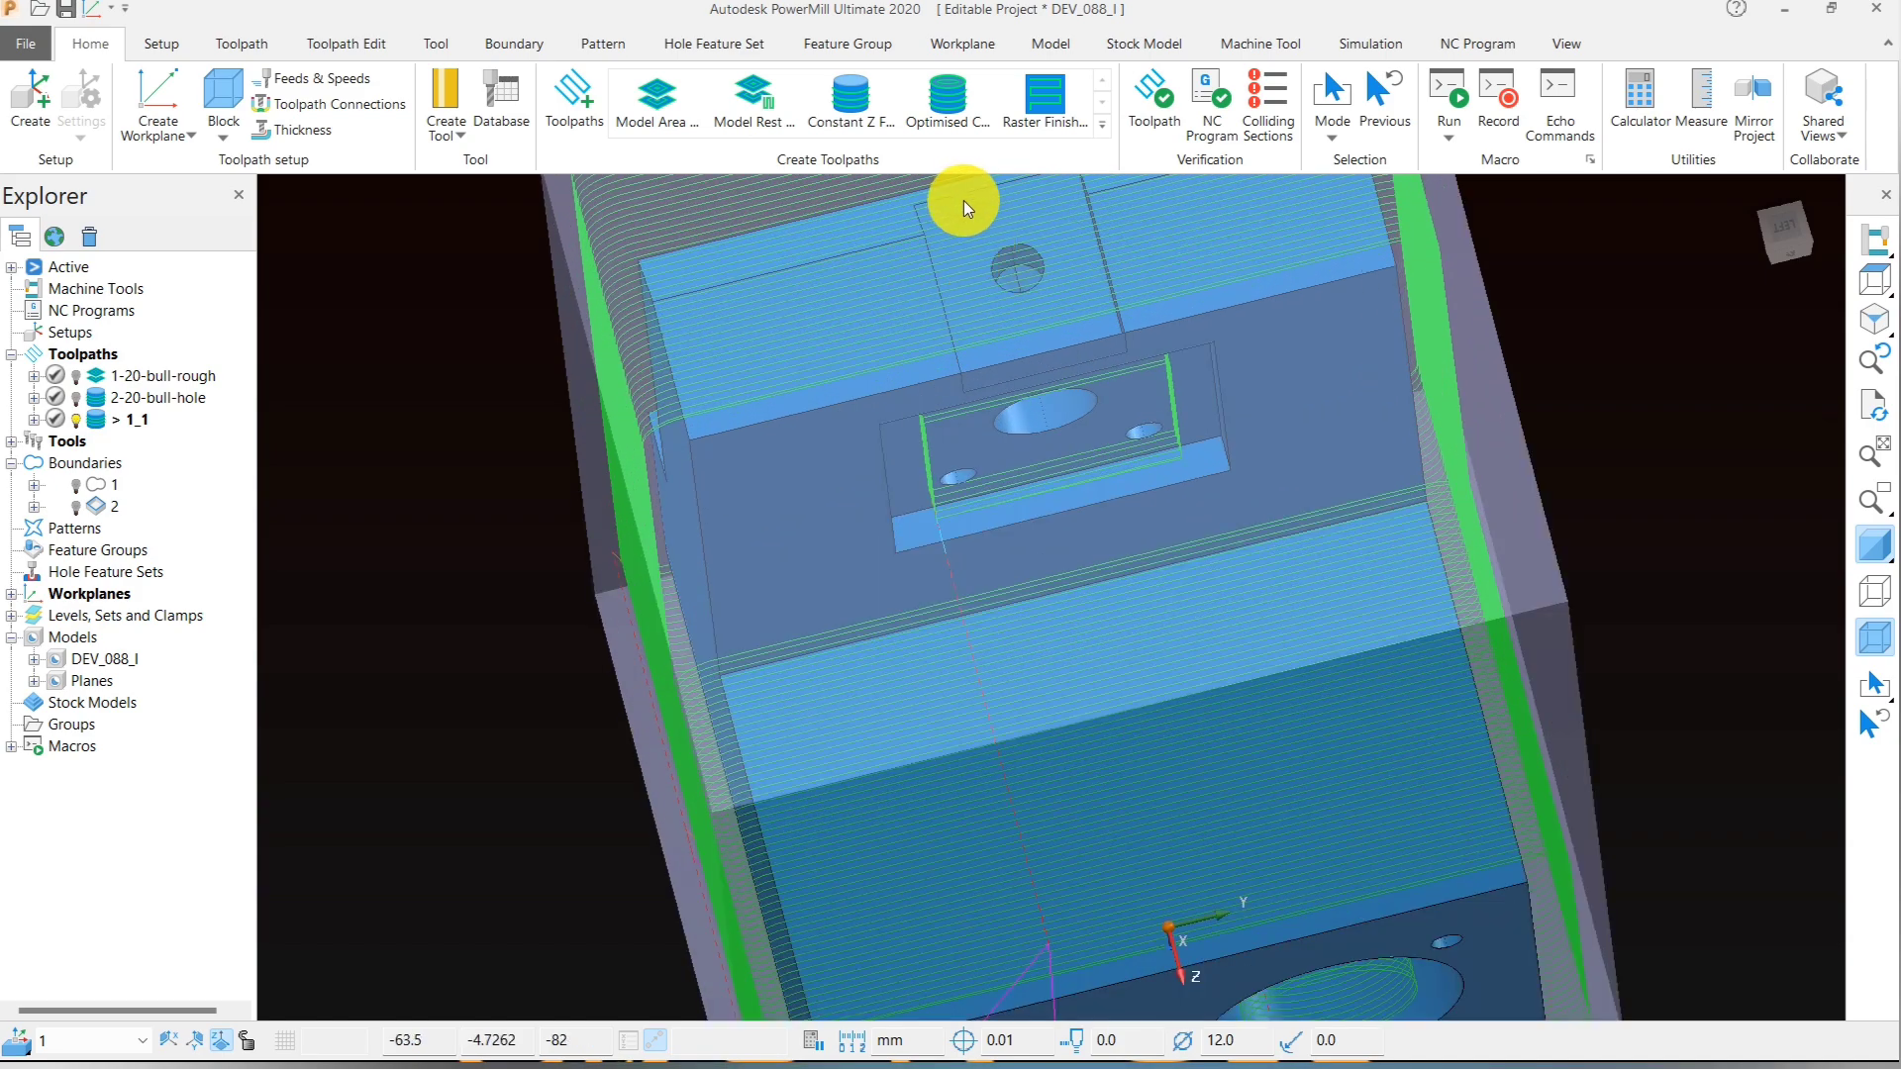
scroll(1024, 380, down, 5)
click(1874, 280)
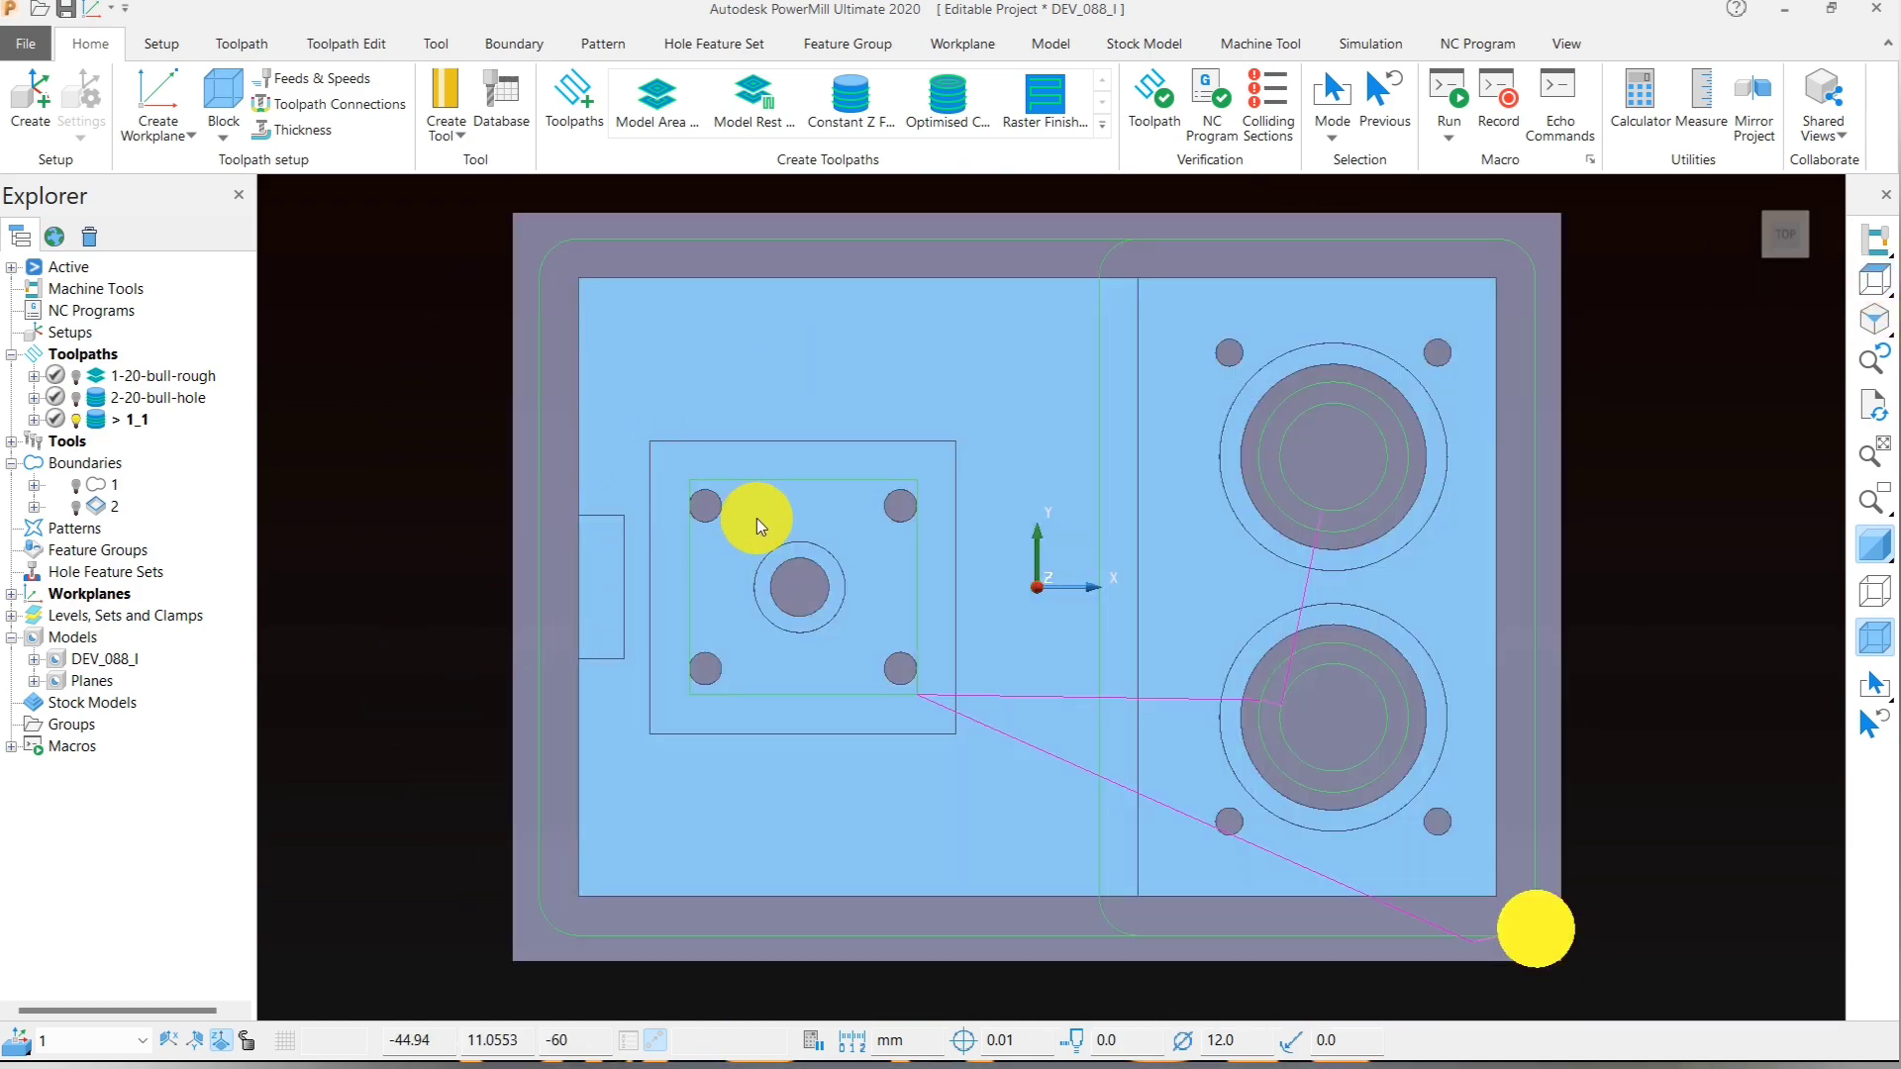
scroll(1186, 573, down, 3)
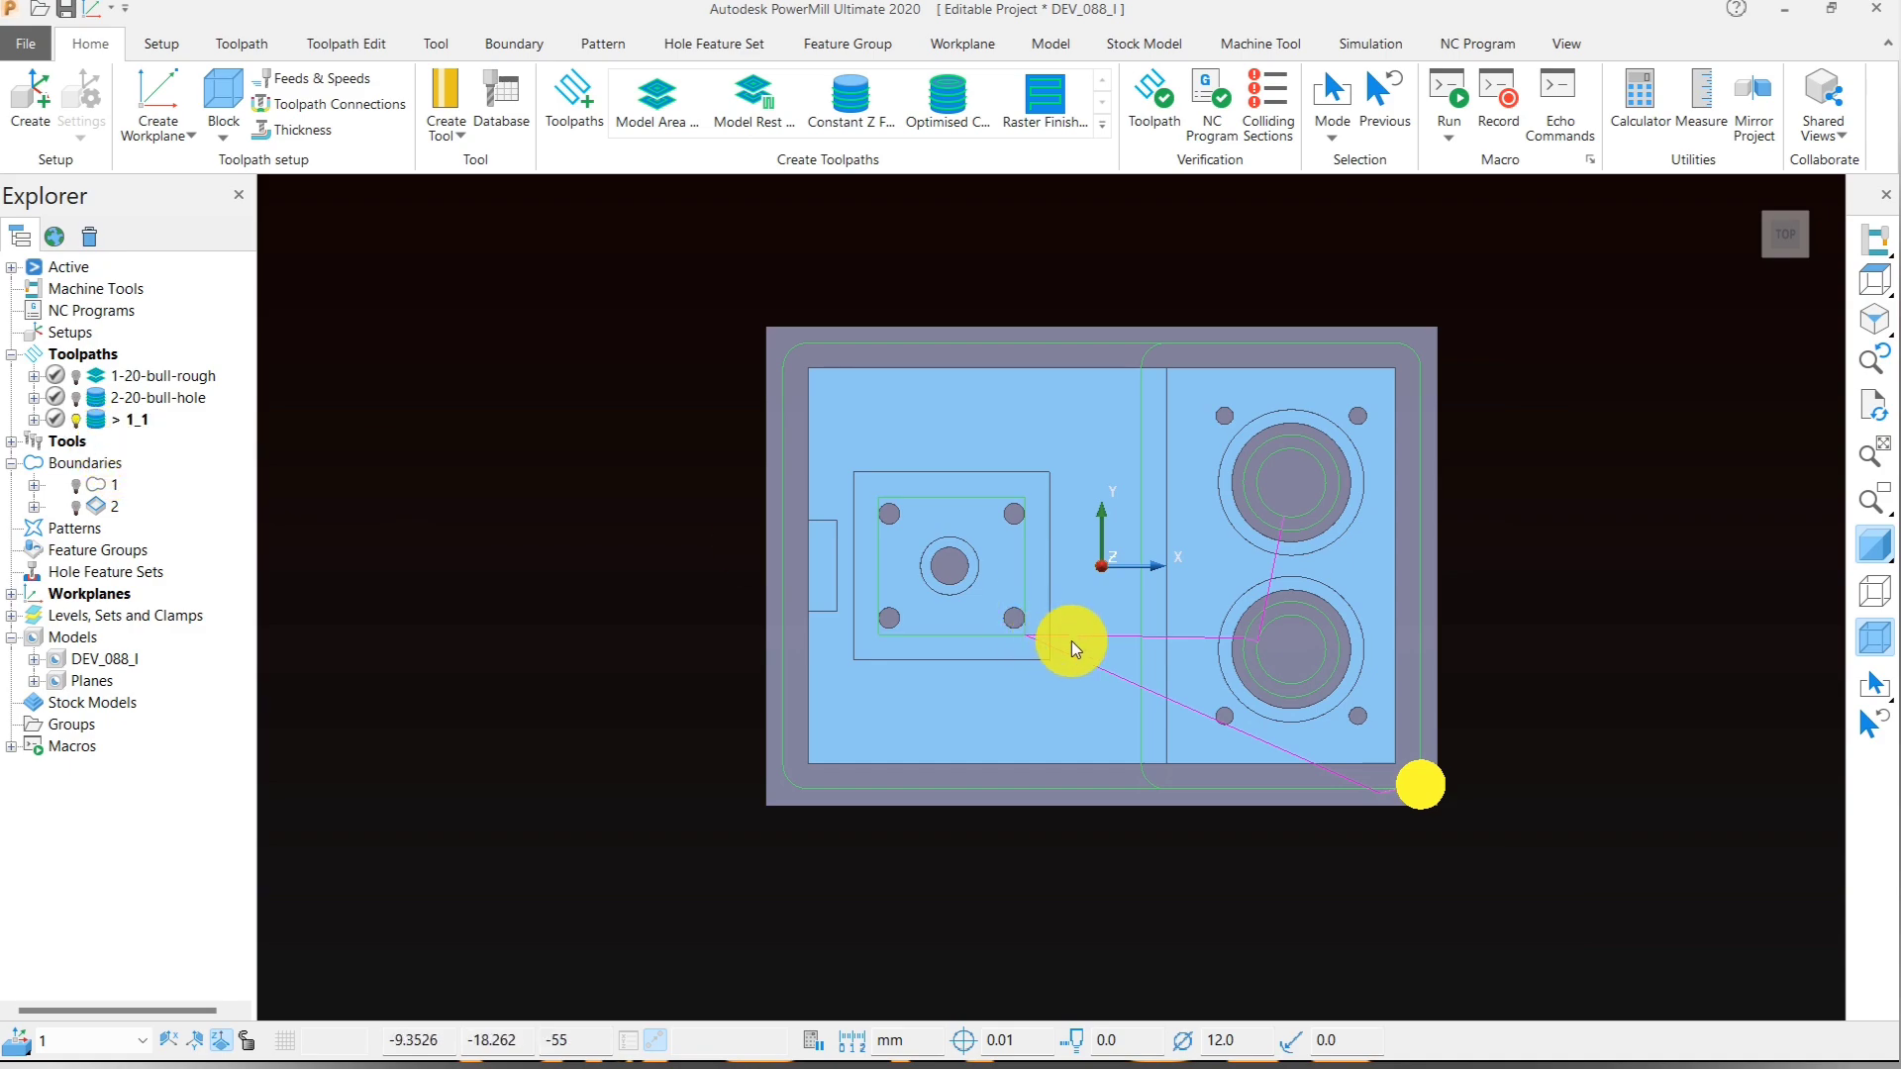
middle_drag(1071, 640, 1297, 723)
scroll(1291, 502, up, 6)
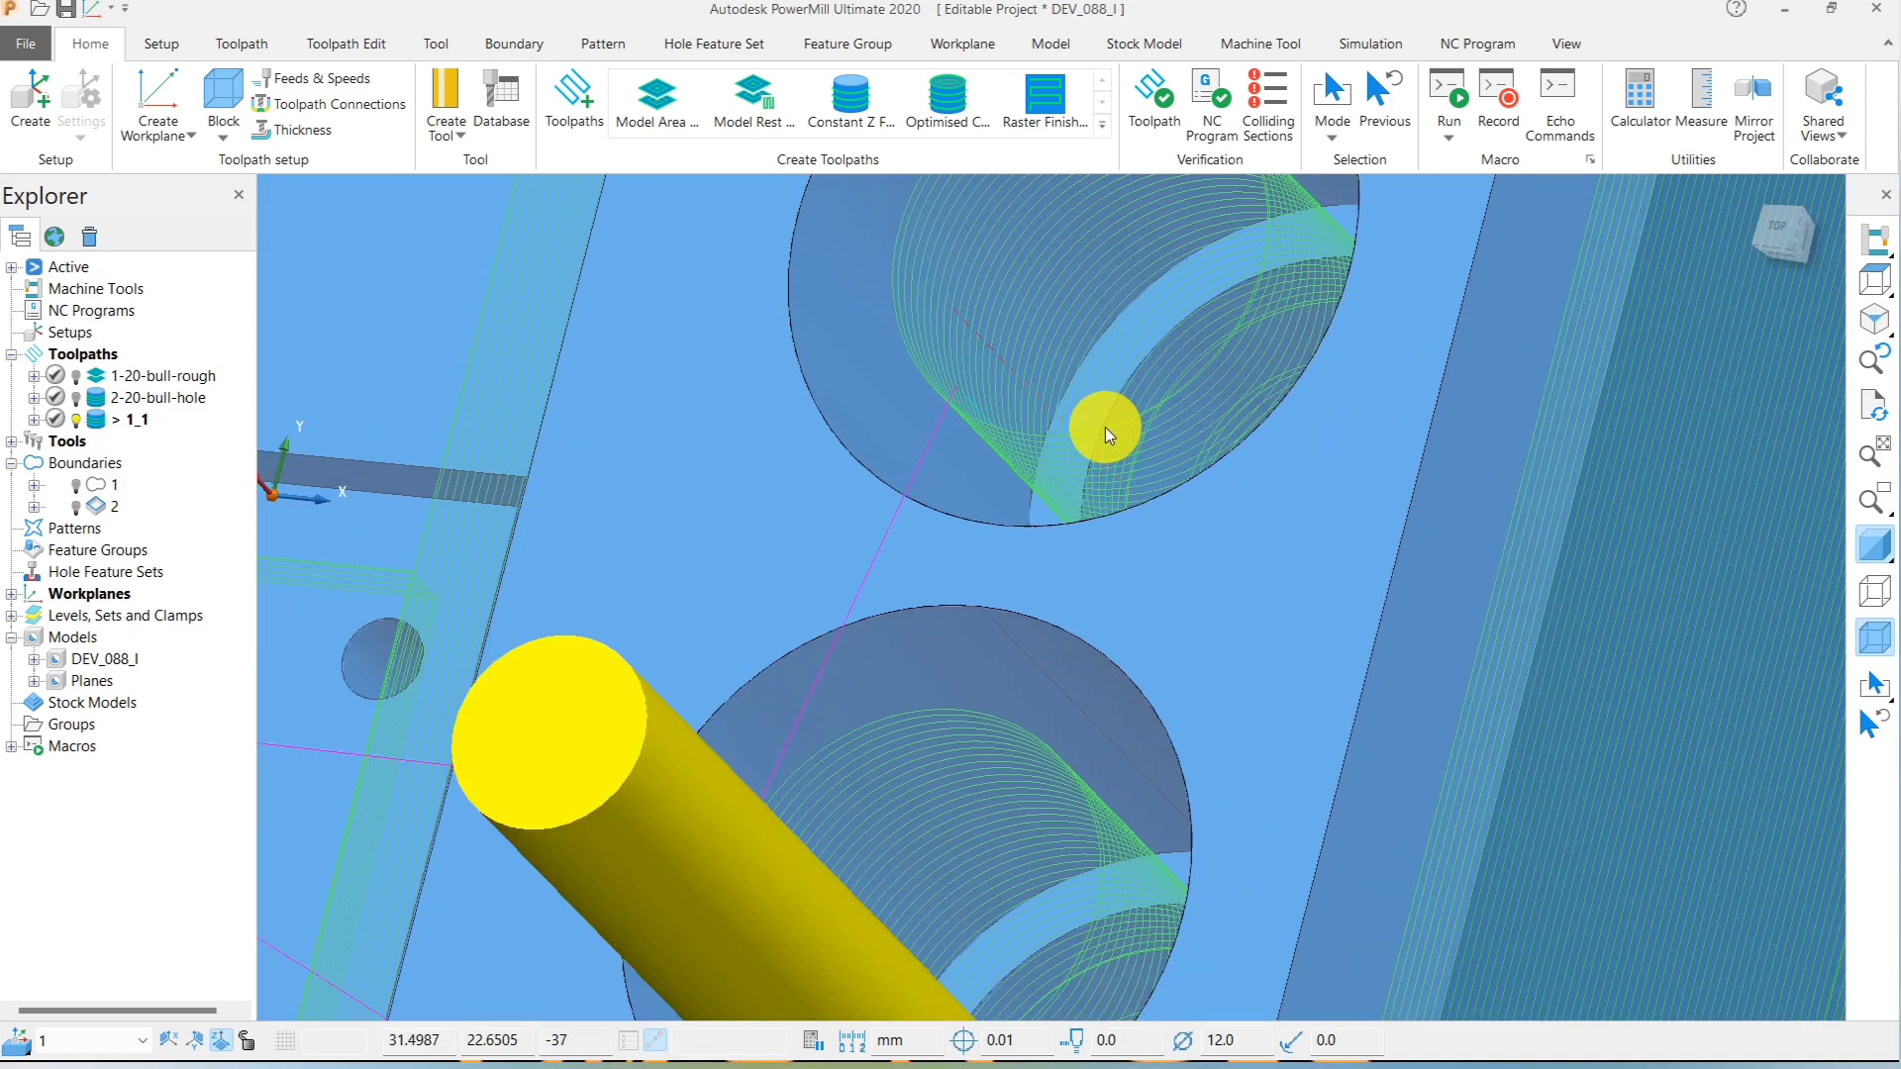
scroll(954, 466, down, 5)
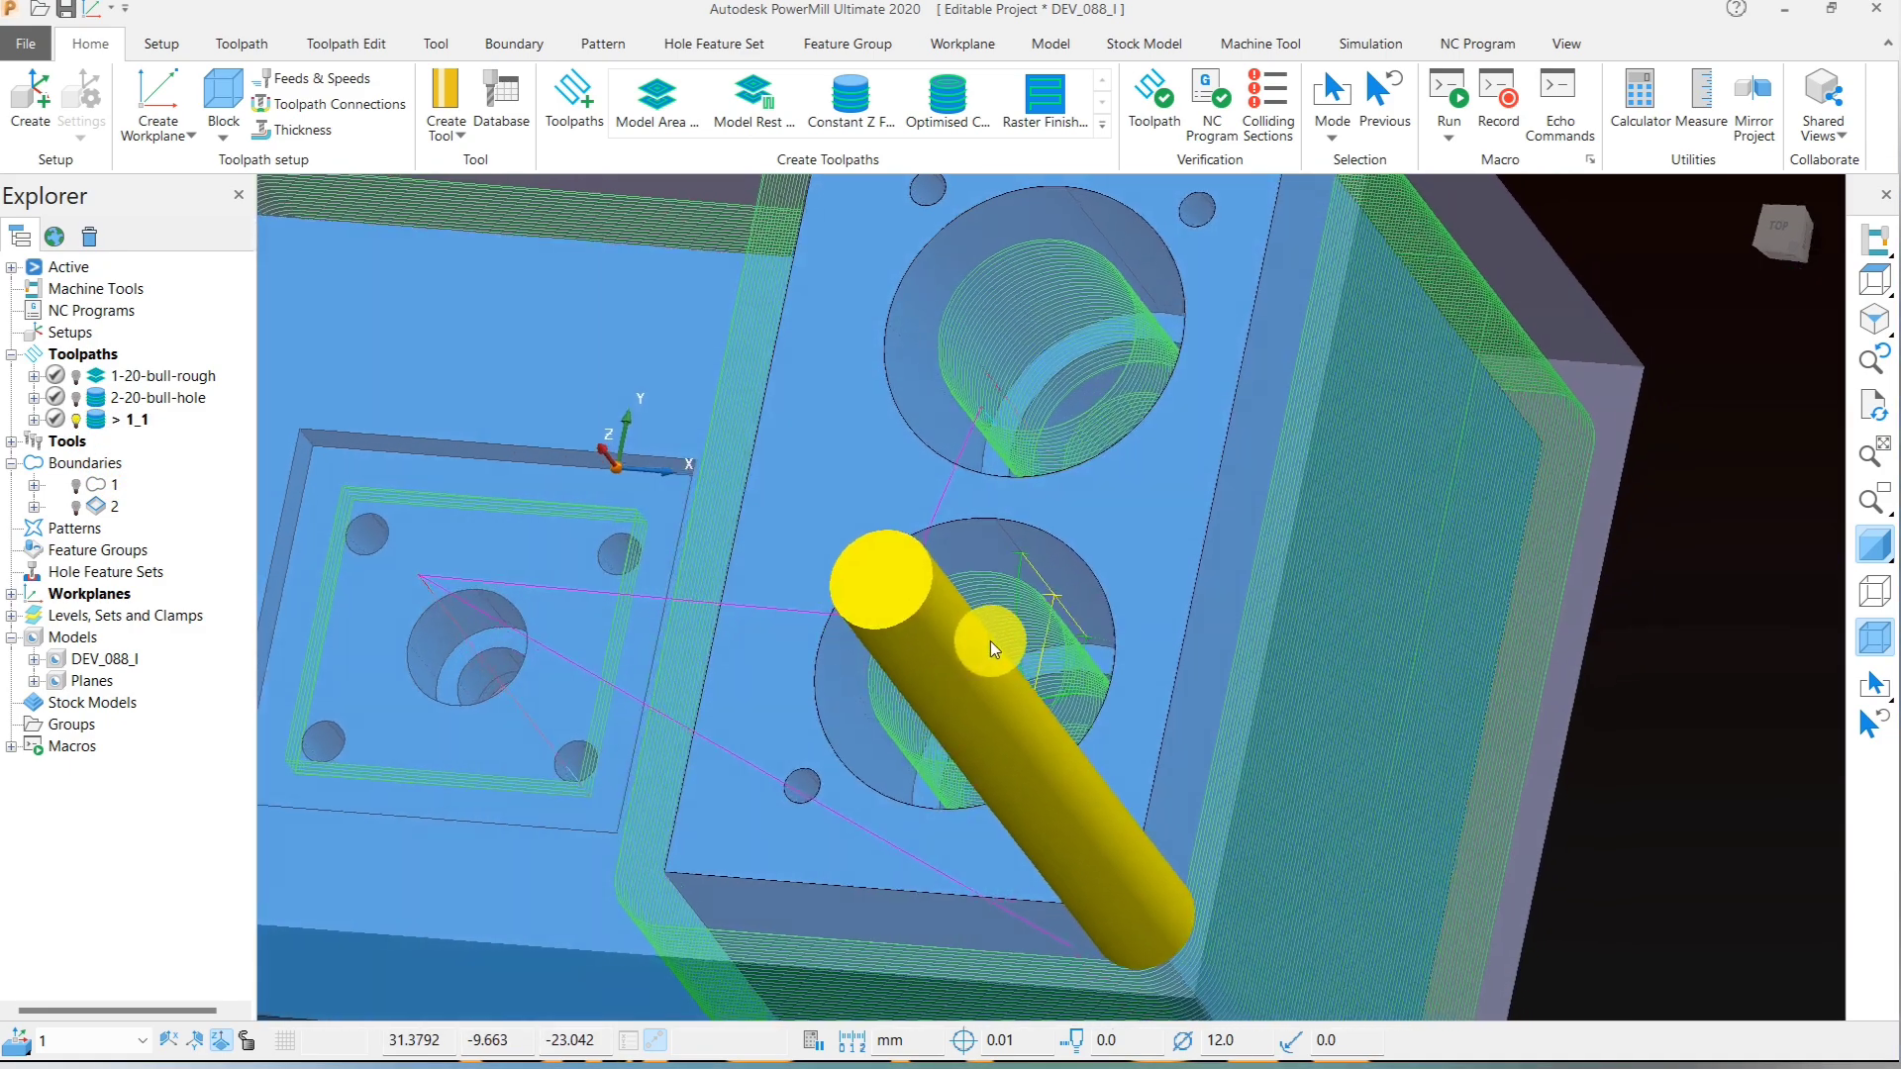
- Set the first-choice lead-ins and lead-outs to Pocket centre, then apply and accept the toolpath connections
click(299, 109)
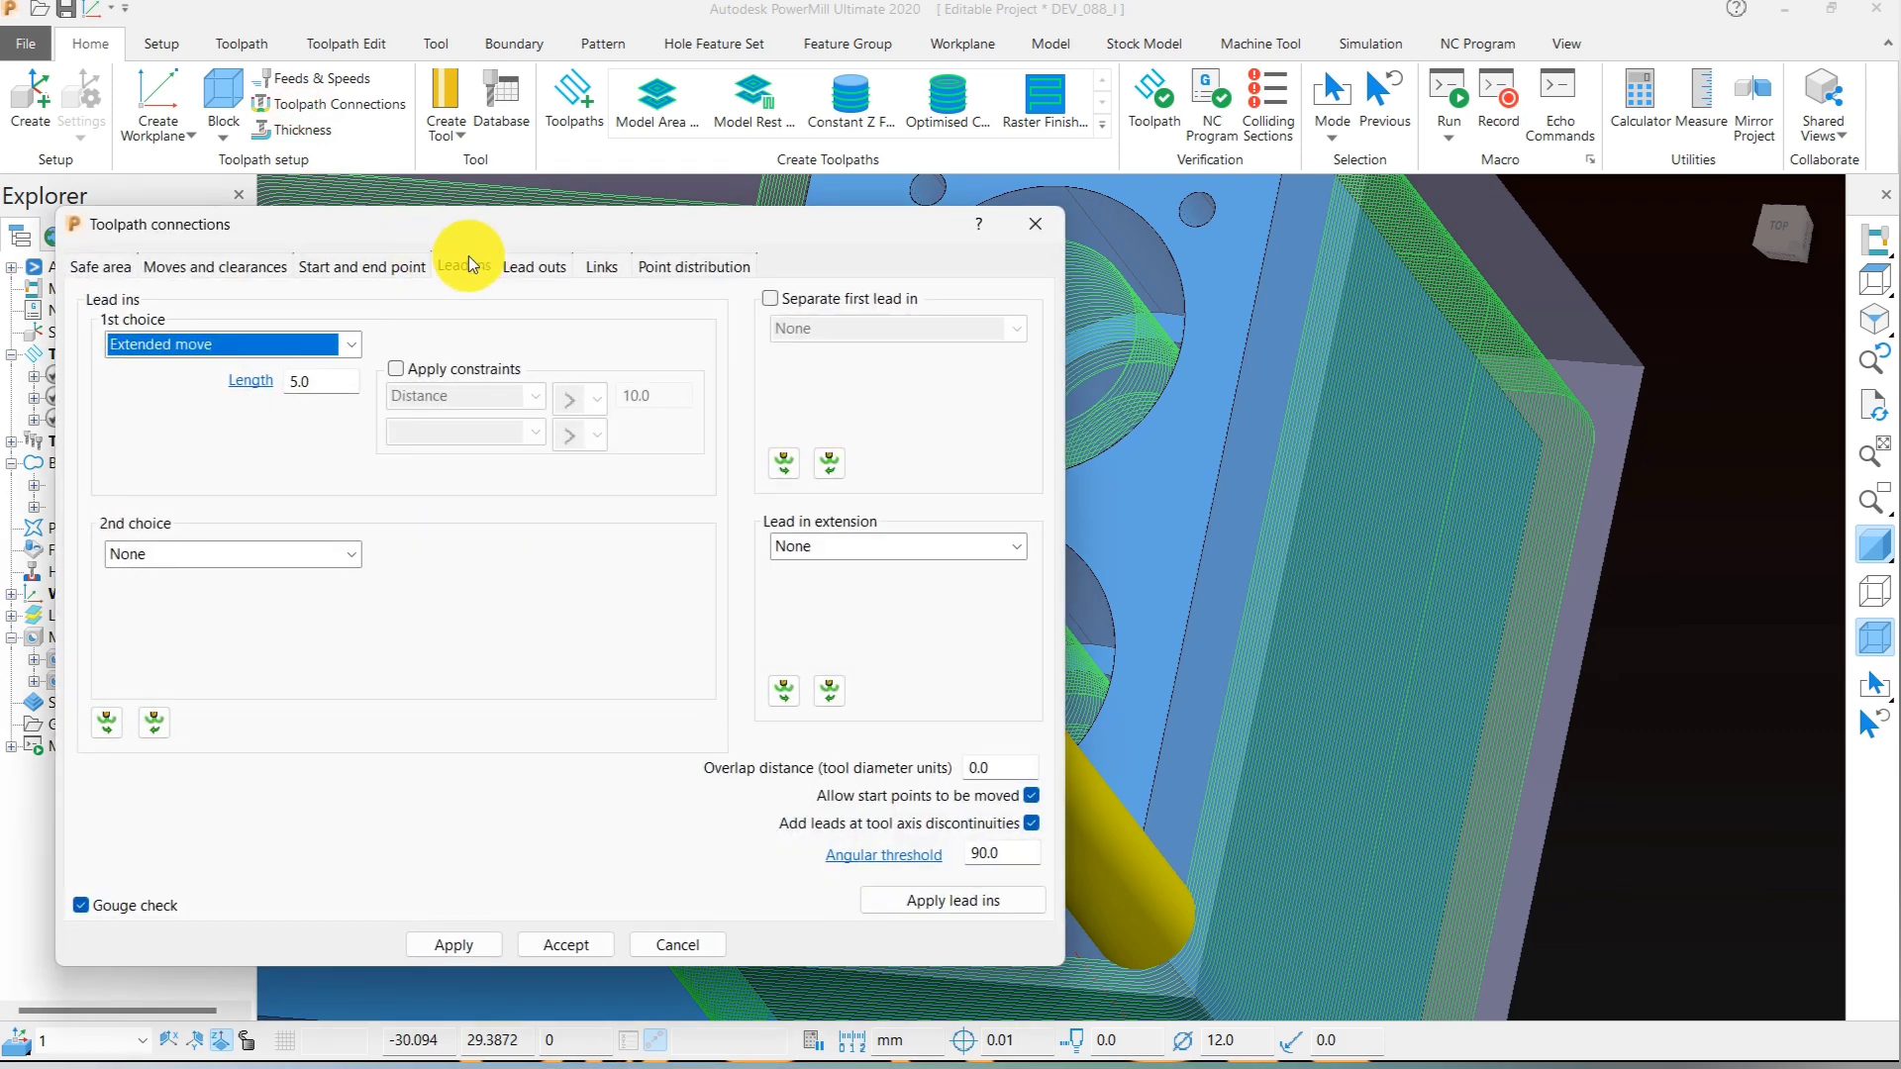
click(464, 266)
click(259, 343)
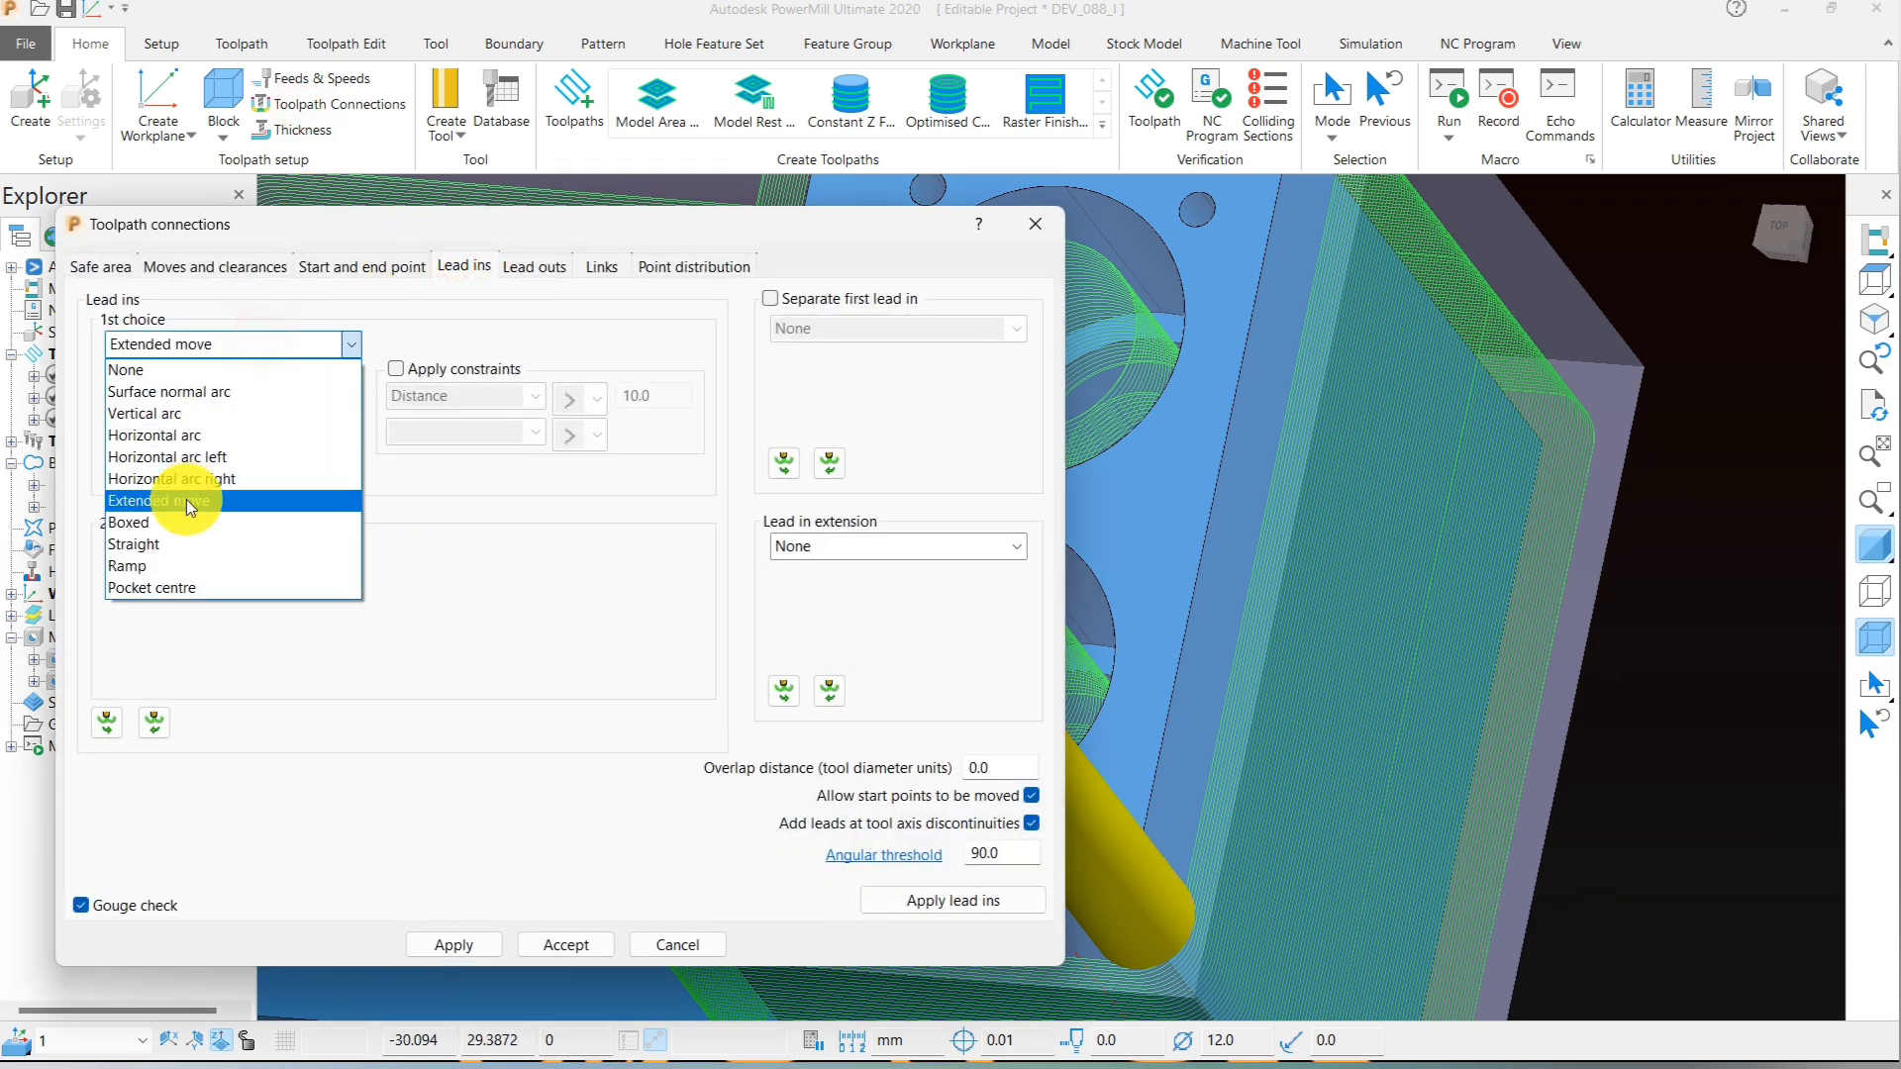
click(174, 586)
click(535, 266)
click(230, 345)
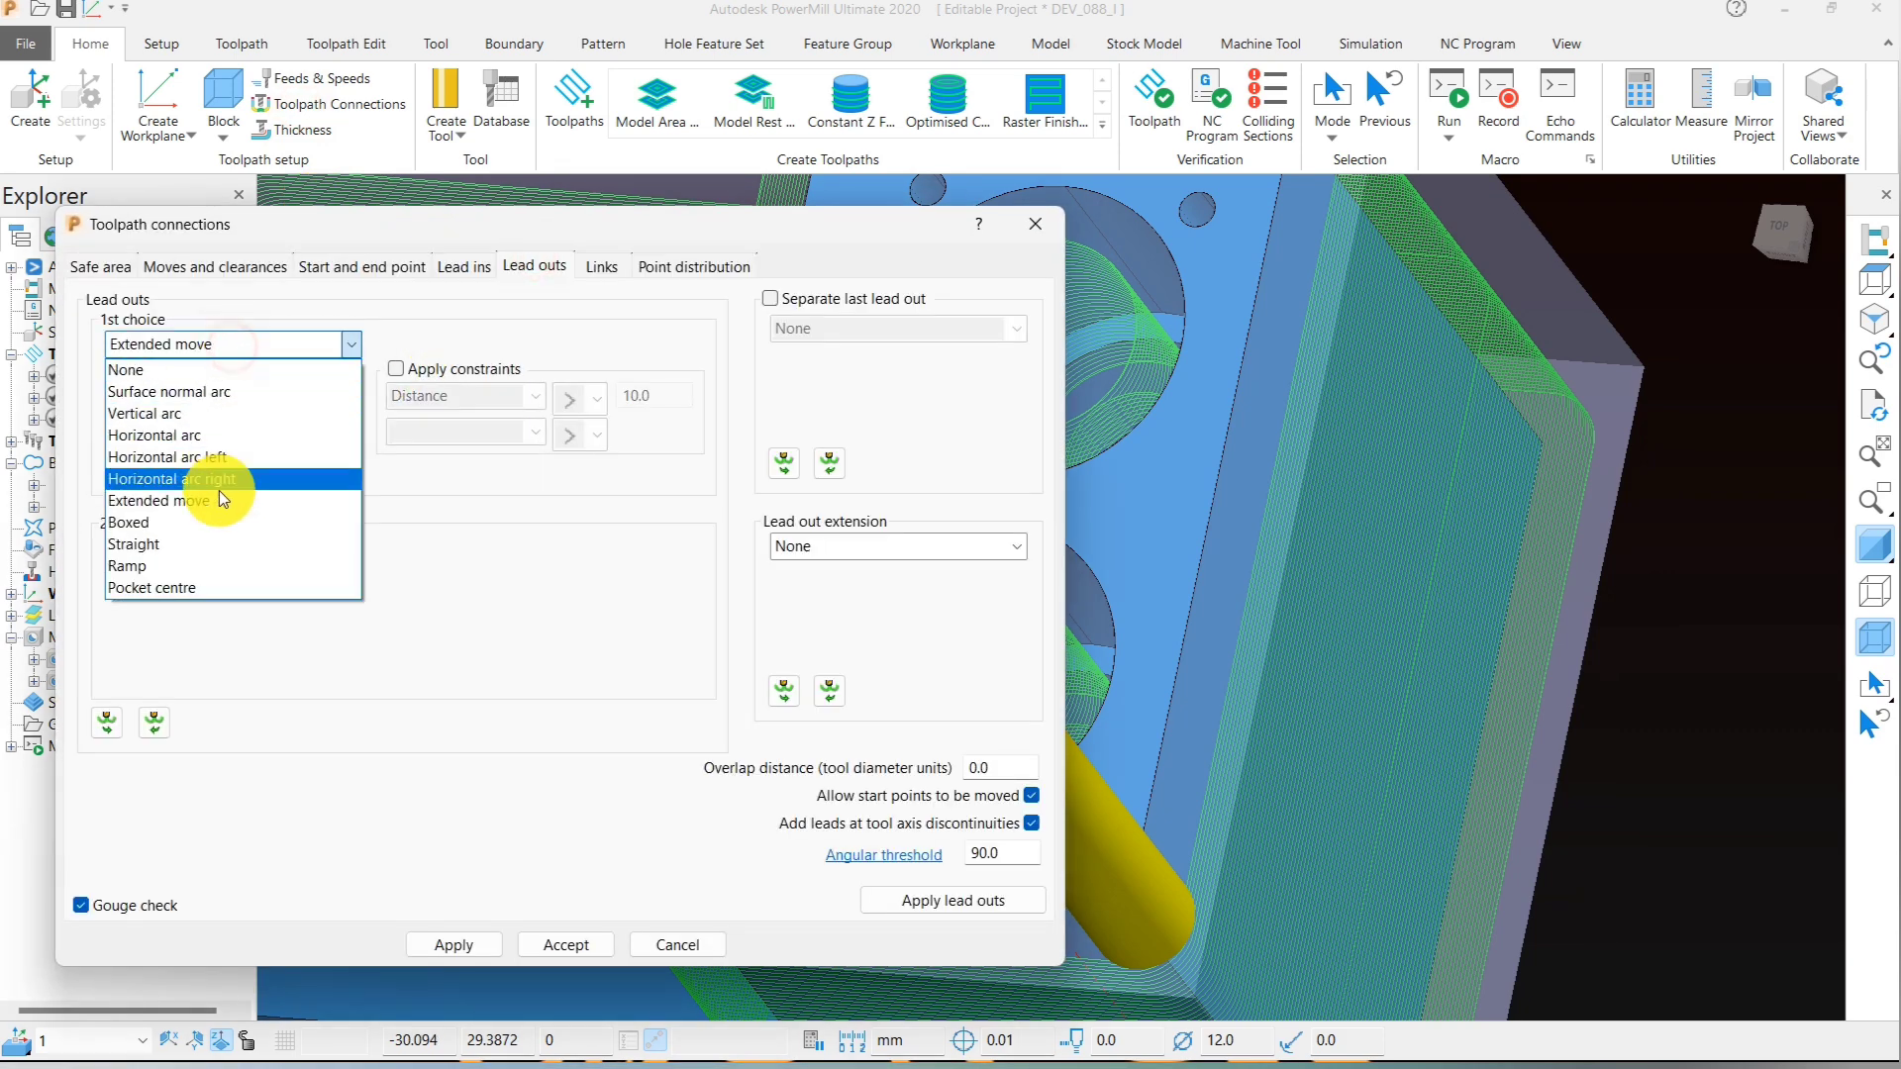
click(200, 590)
click(944, 900)
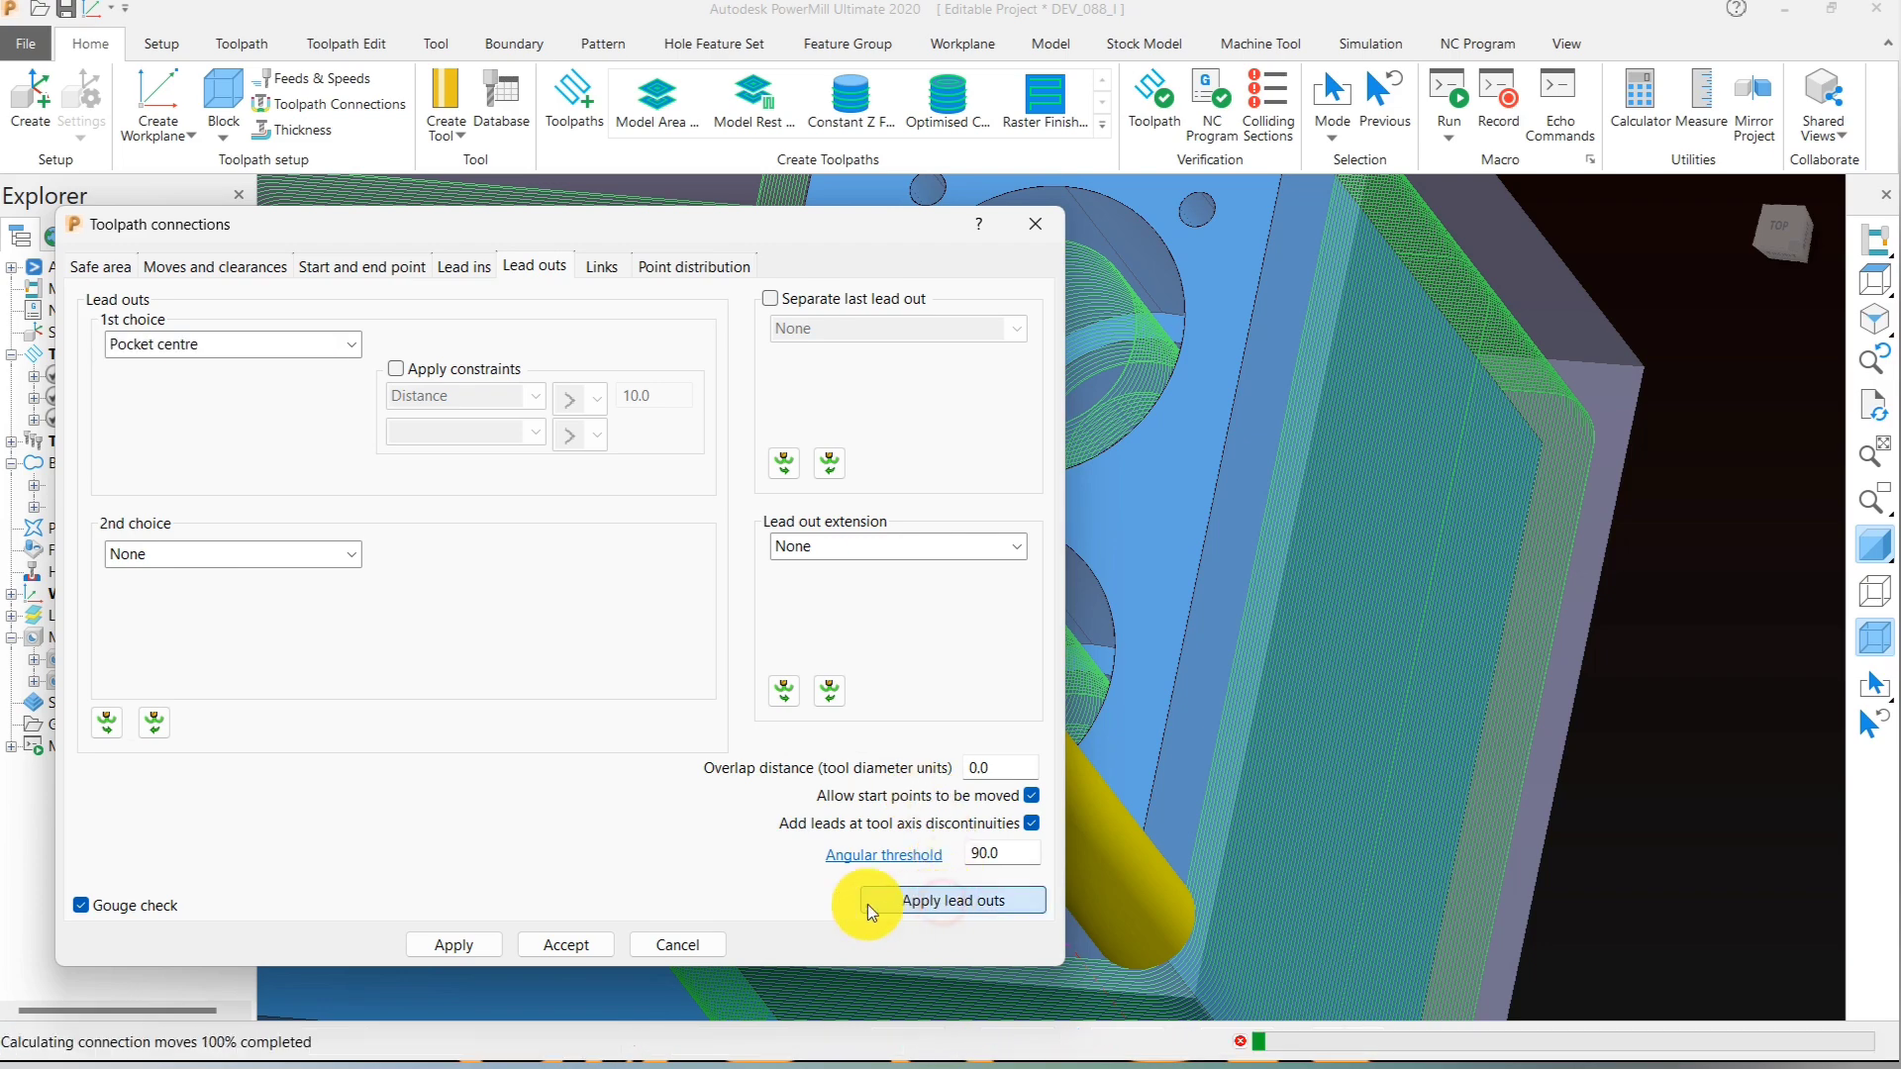
click(488, 942)
click(562, 945)
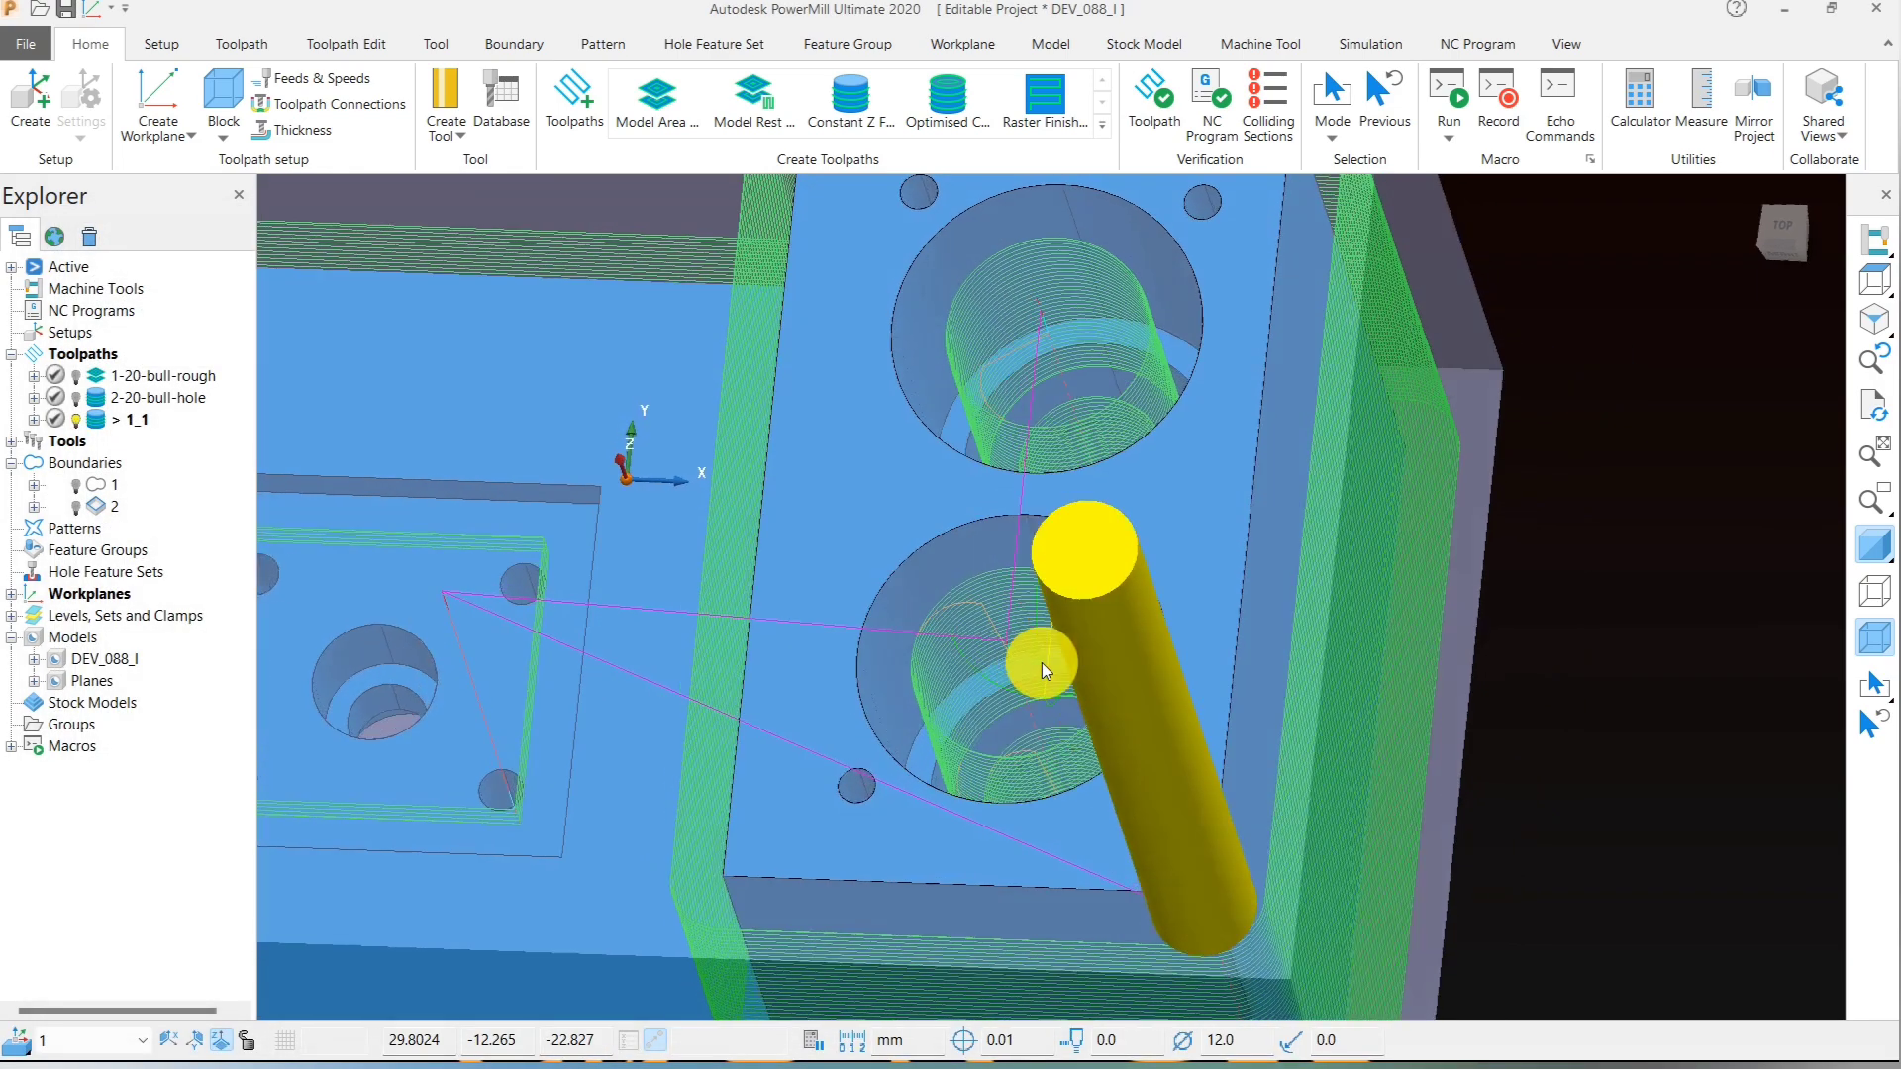
scroll(1099, 416, down, 5)
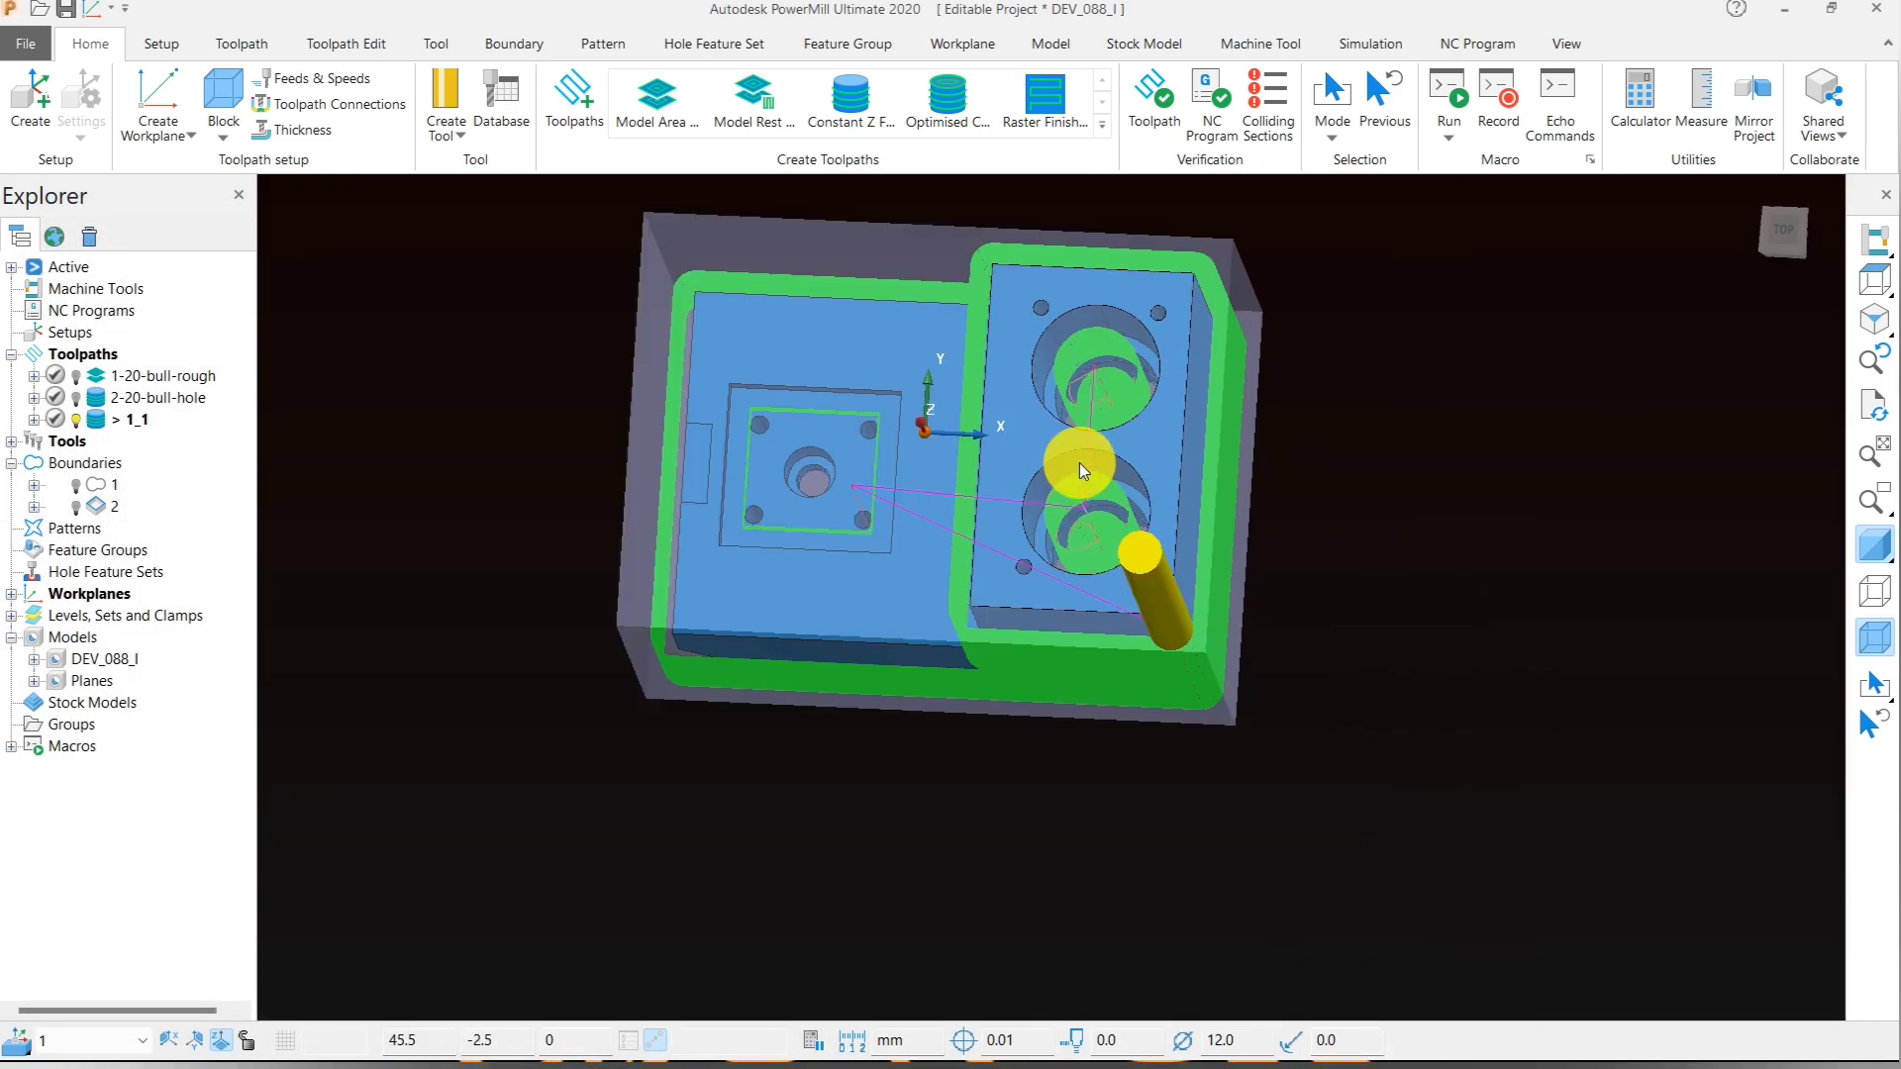
click(1867, 281)
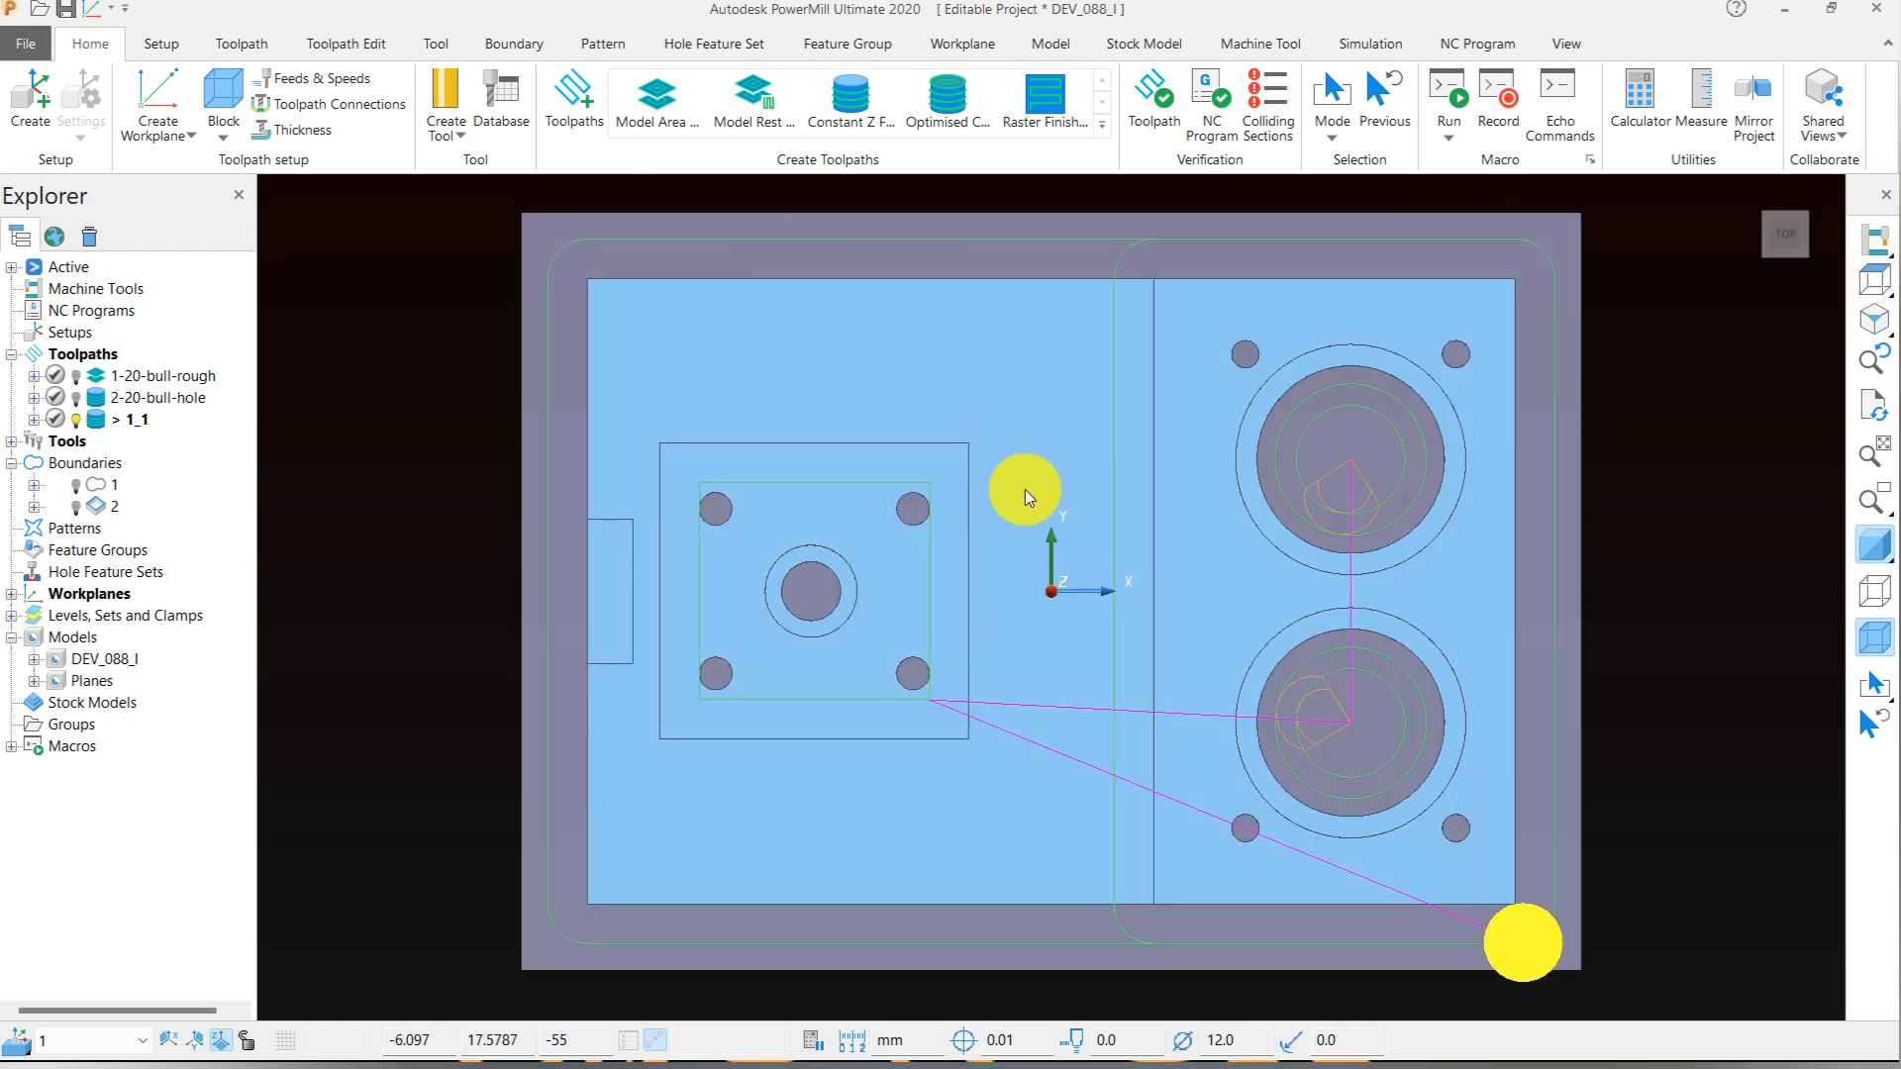
- Examine the connected toolpath's passes at the square pocket's walls and corners, and its links to the two large holes
middle_drag(1274, 648, 1025, 327)
scroll(990, 616, up, 2)
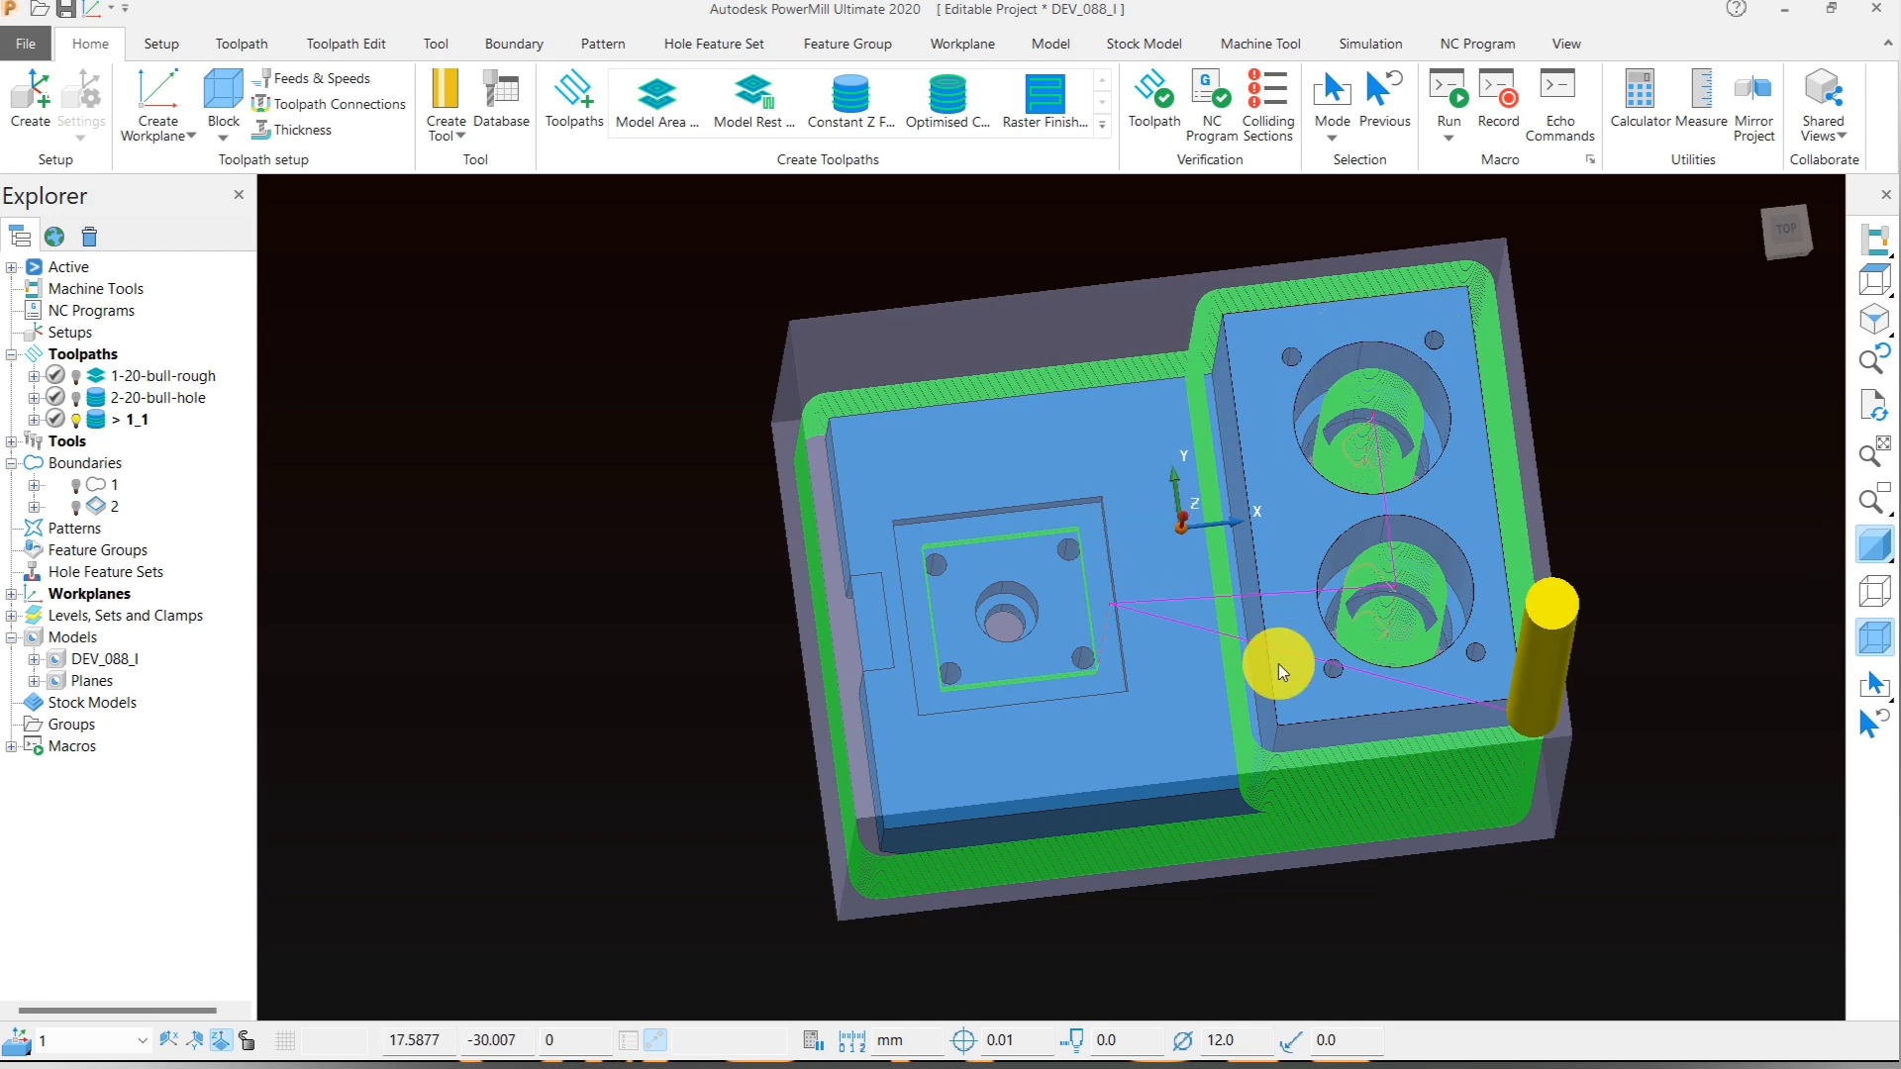
middle_drag(1388, 592, 1103, 667)
scroll(1045, 680, up, 4)
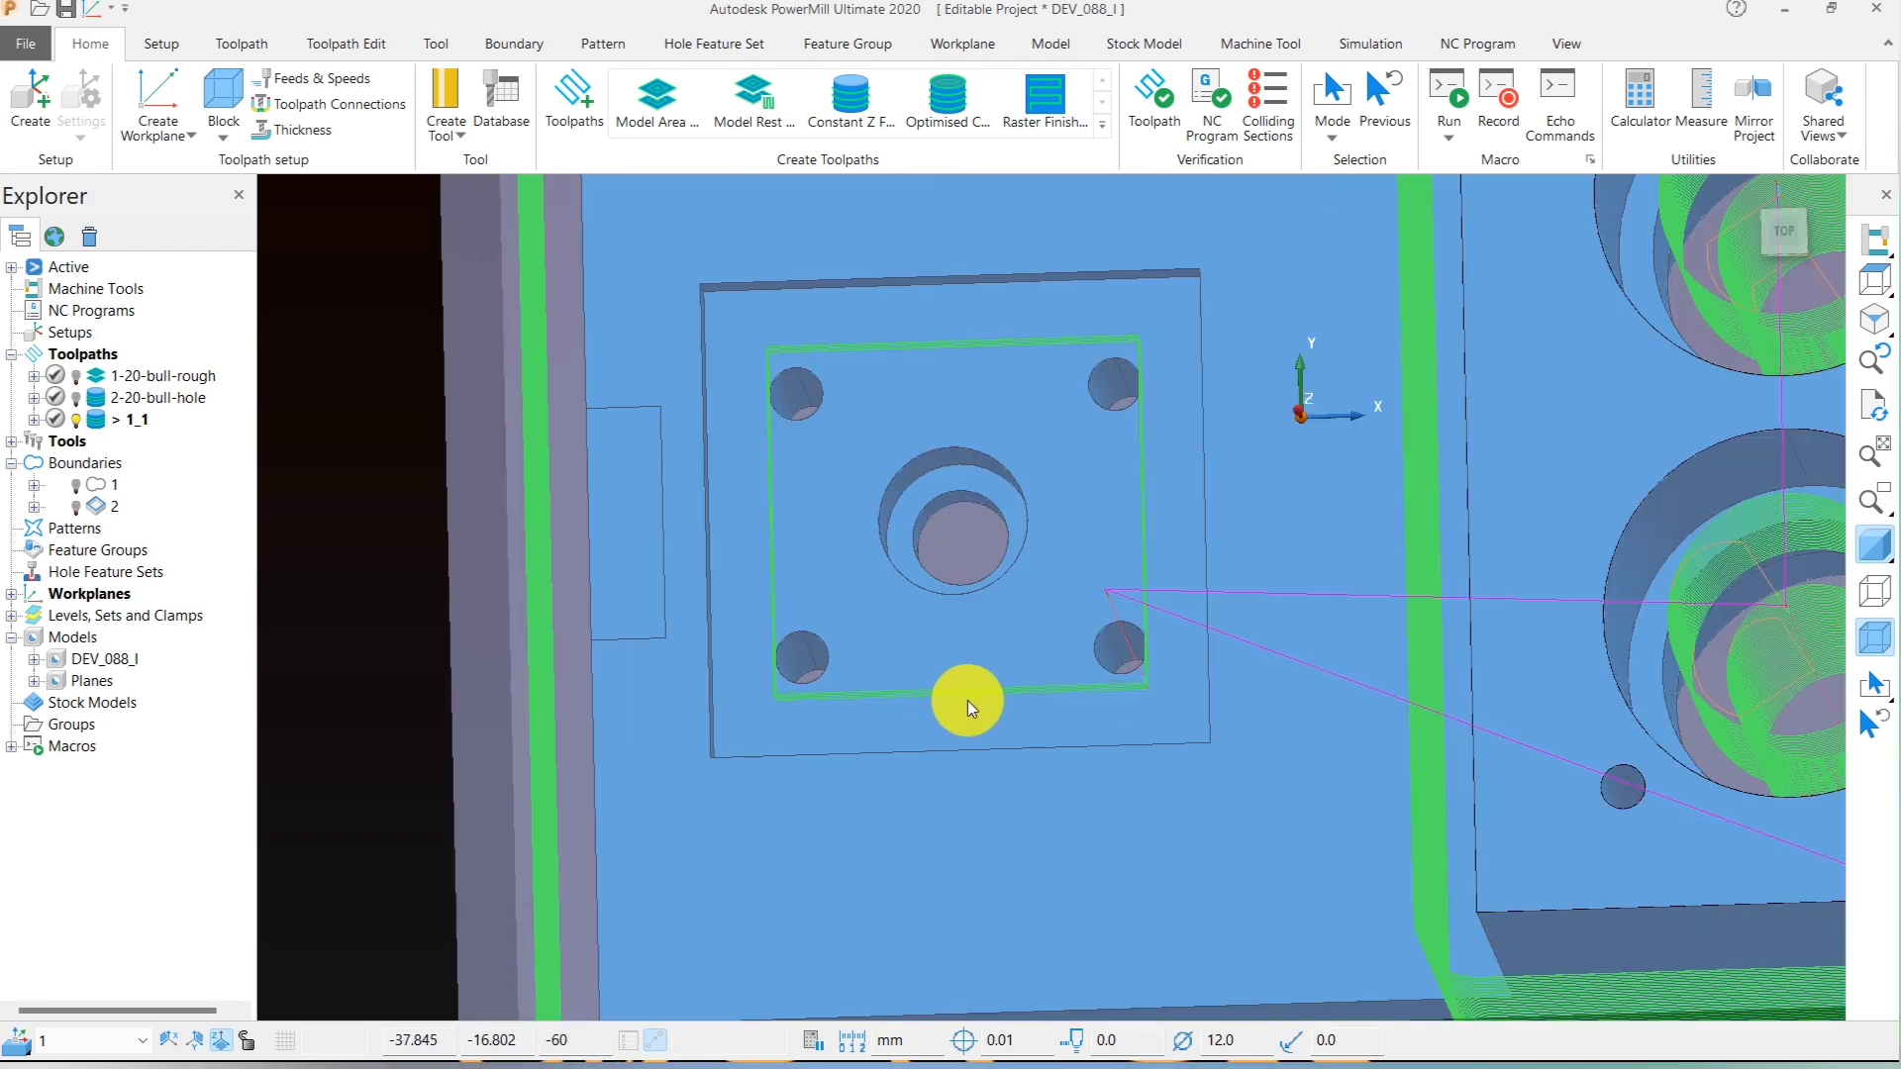
middle_drag(966, 699, 984, 532)
scroll(972, 514, up, 3)
scroll(937, 485, down, 3)
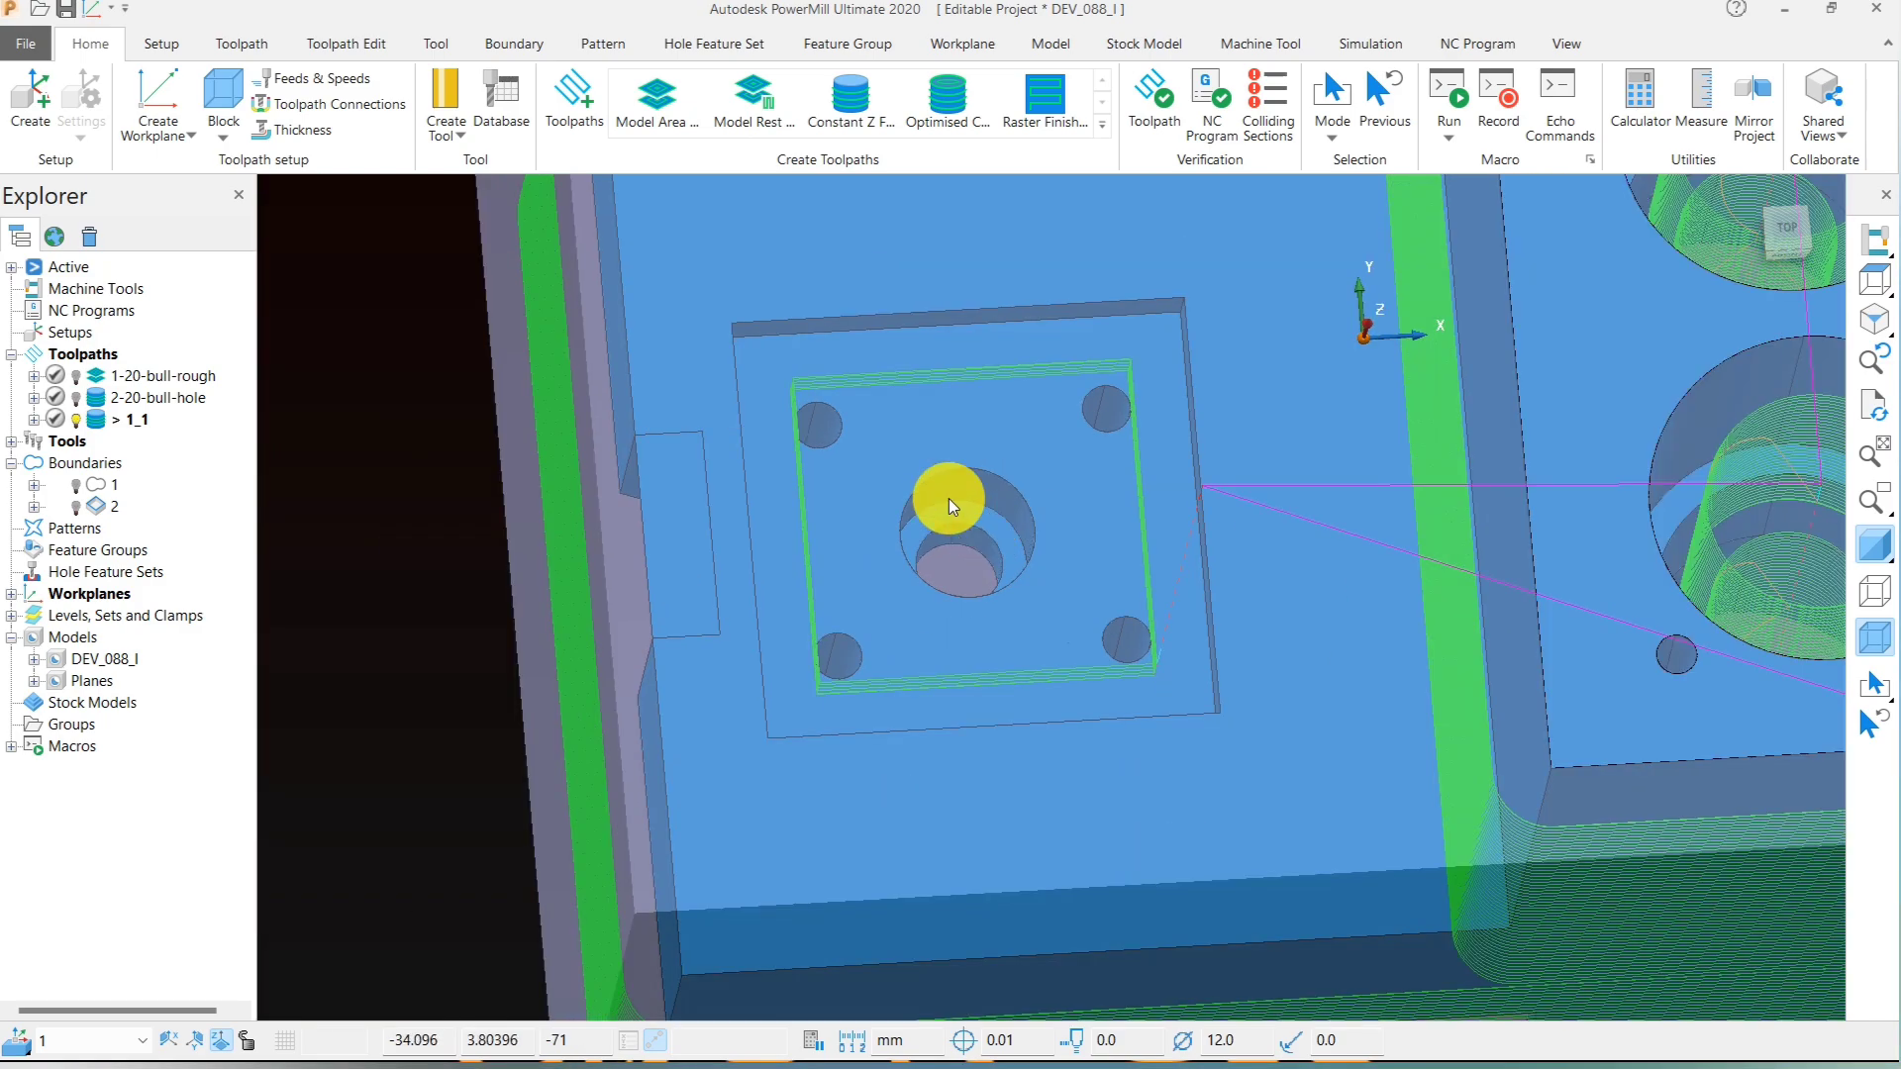
scroll(970, 497, down, 3)
scroll(950, 427, up, 3)
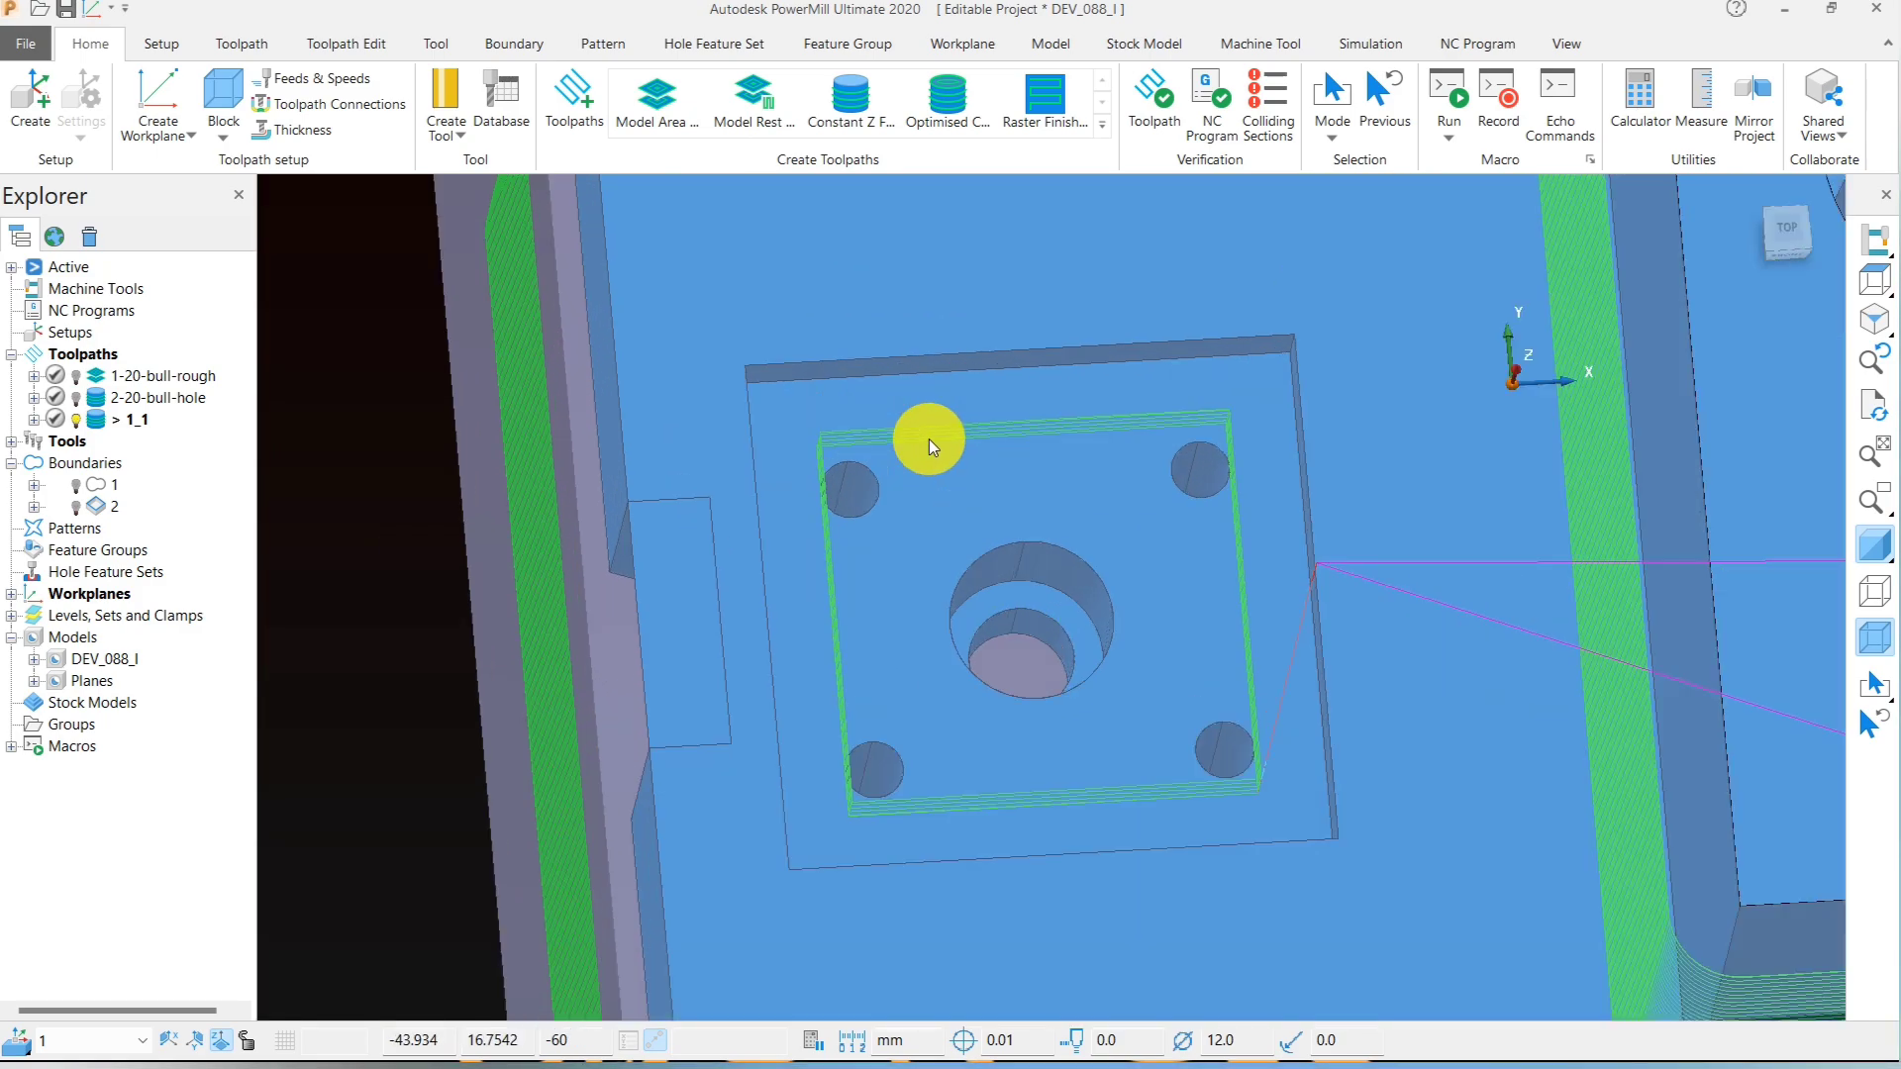
scroll(990, 645, down, 3)
scroll(929, 456, up, 1)
scroll(929, 456, up, 3)
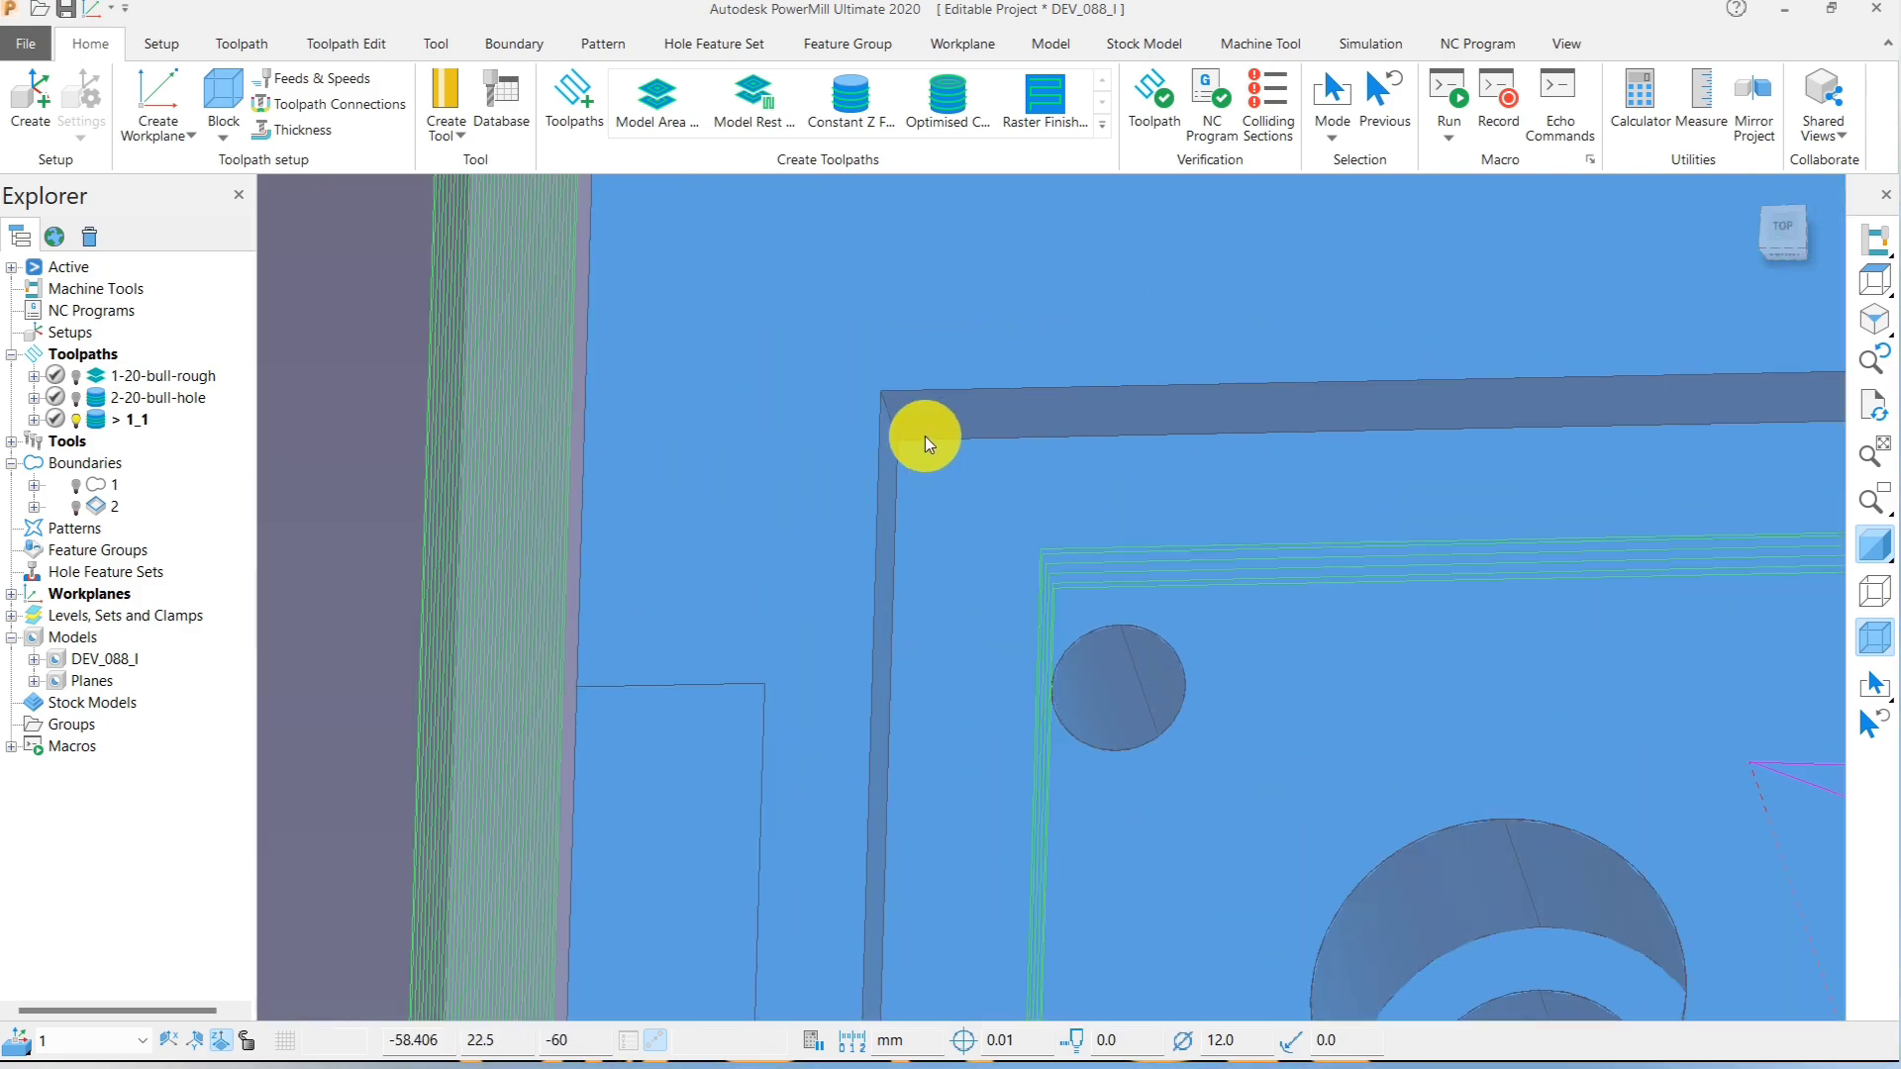
scroll(909, 503, down, 3)
scroll(1006, 637, up, 2)
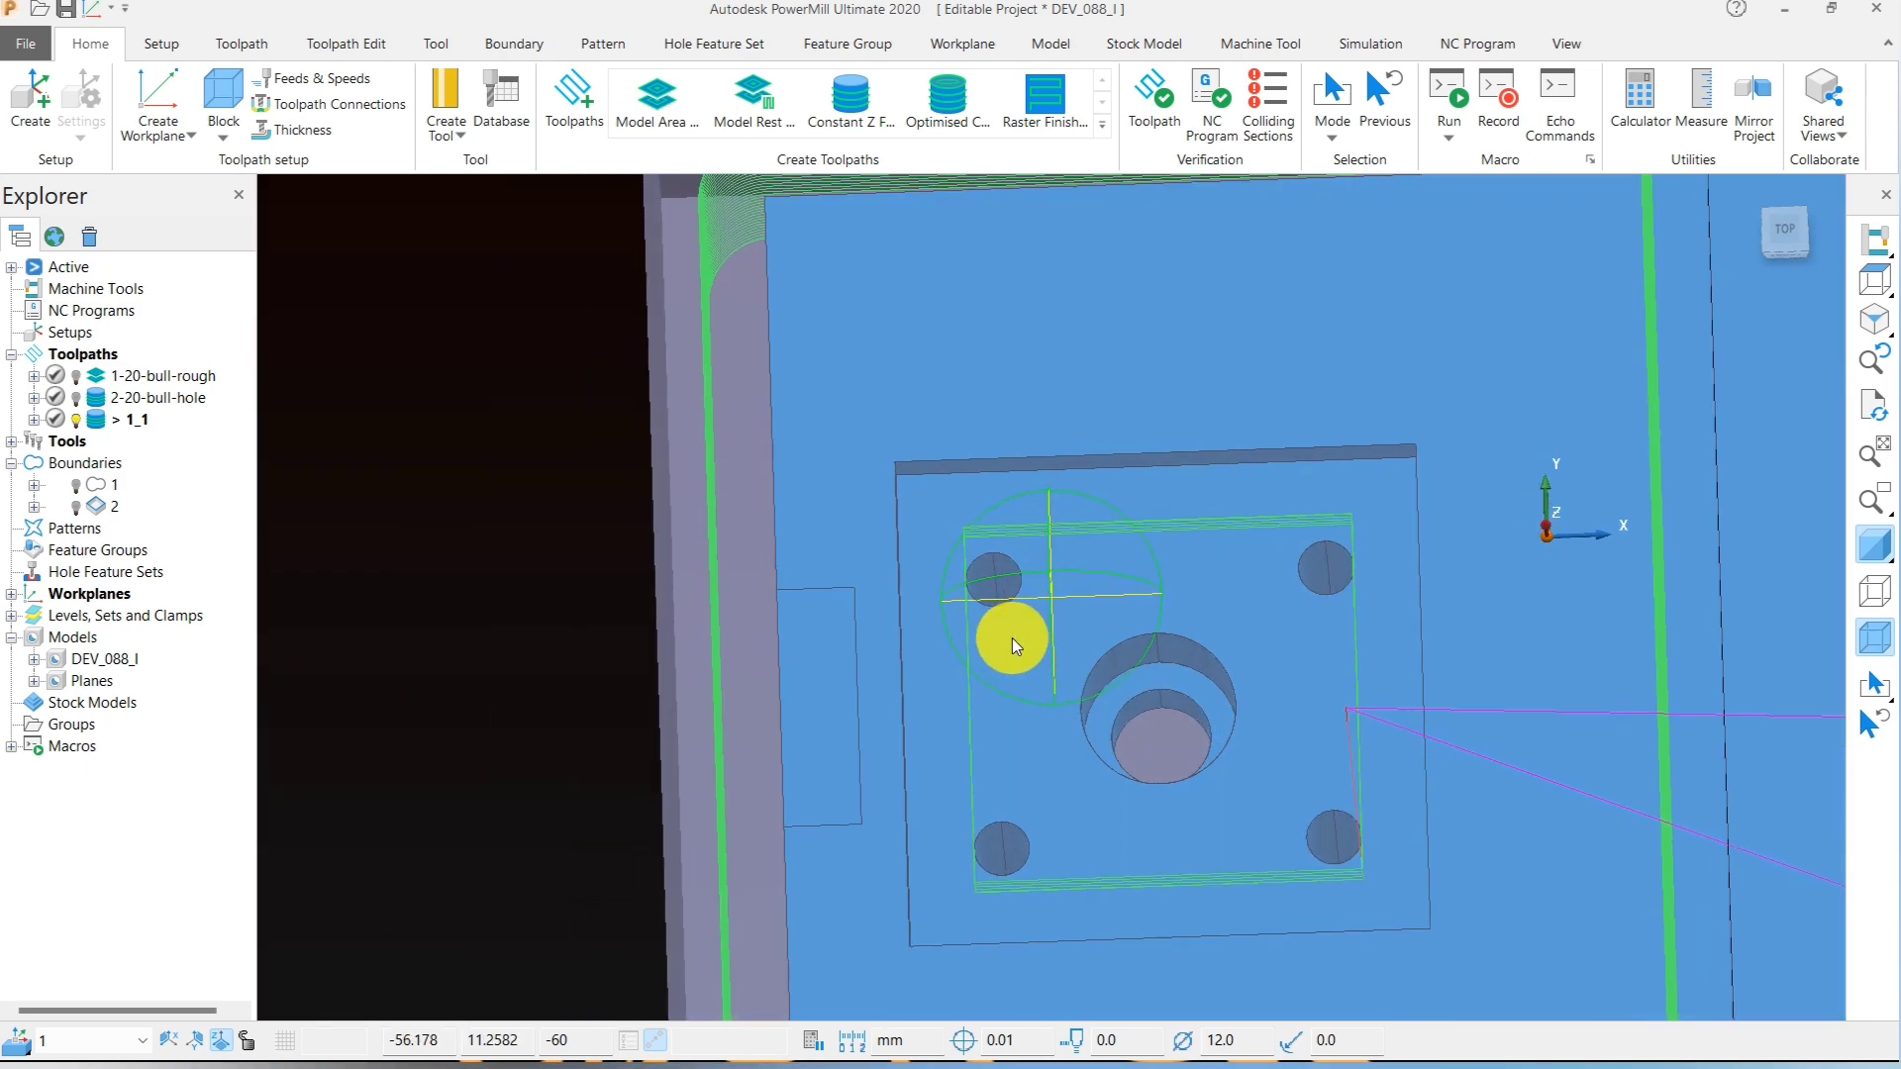
scroll(1327, 475, up, 3)
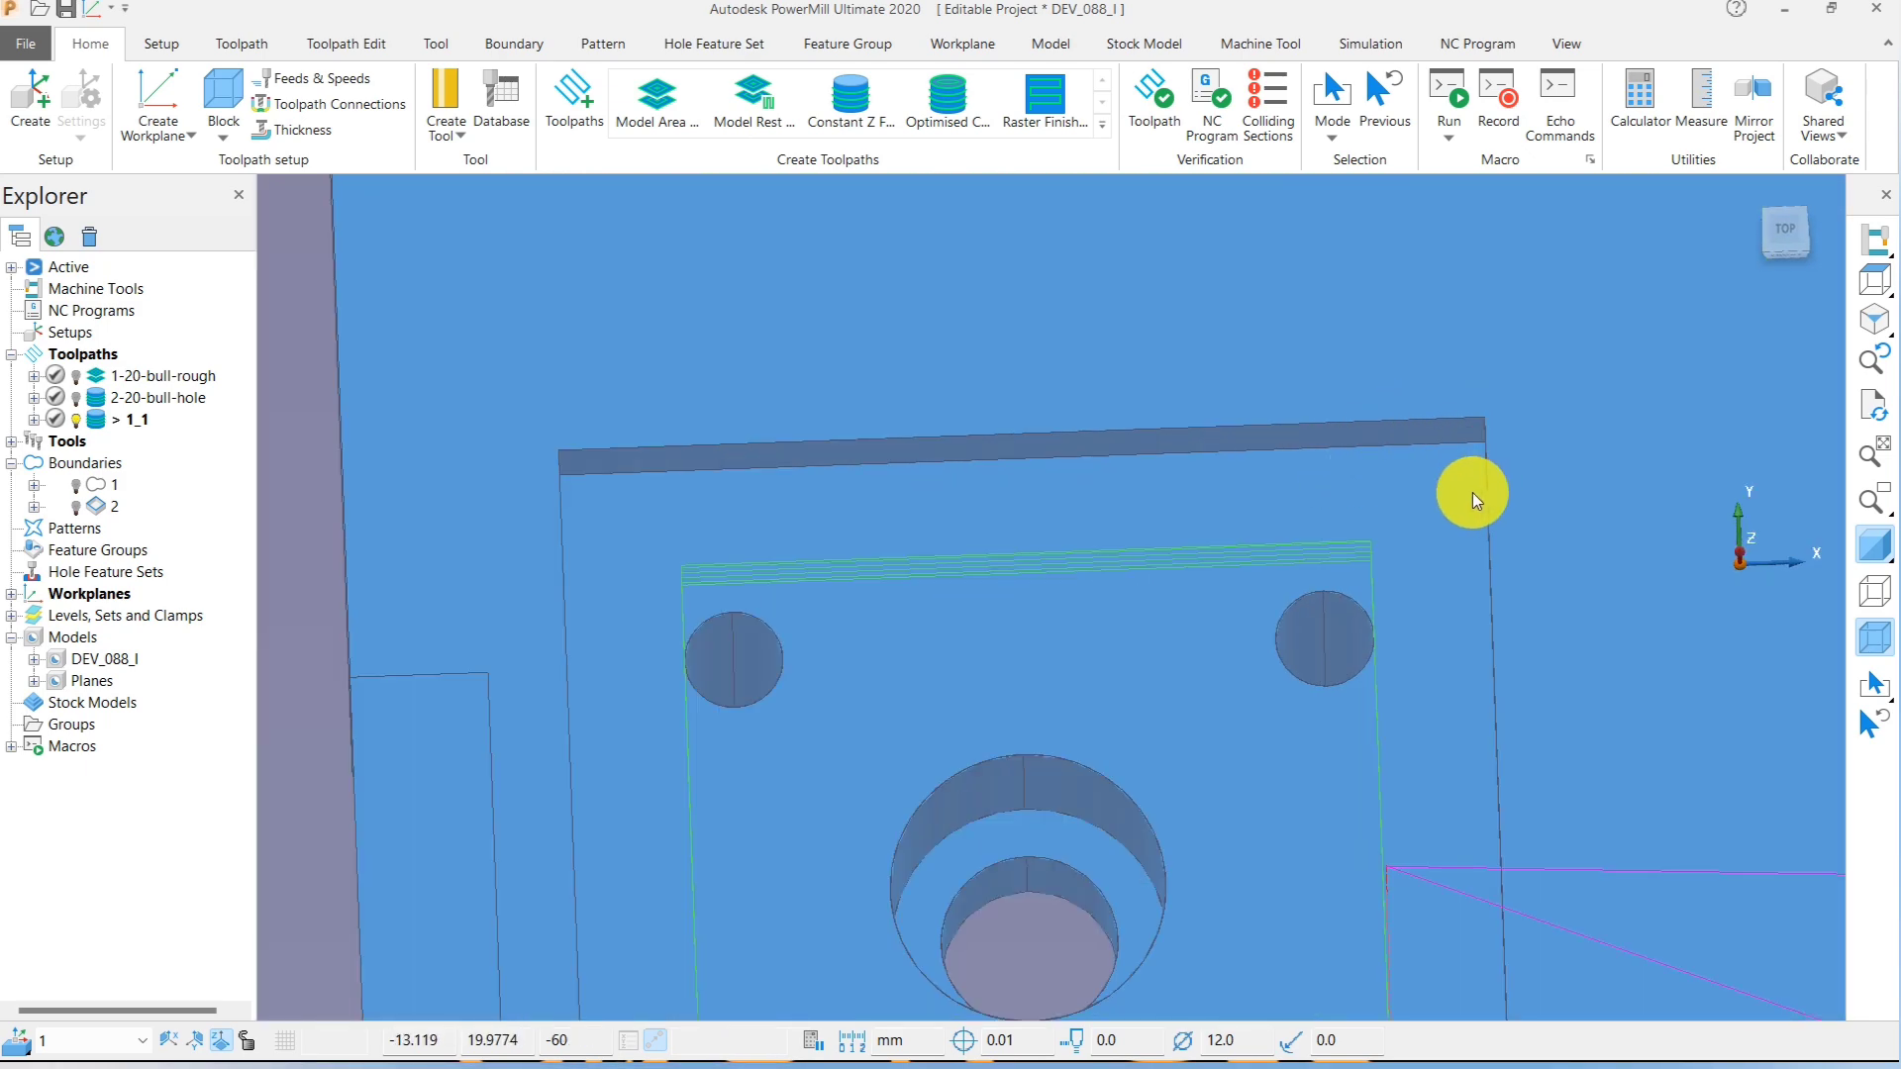
scroll(1293, 449, down, 4)
middle_drag(1293, 448, 986, 509)
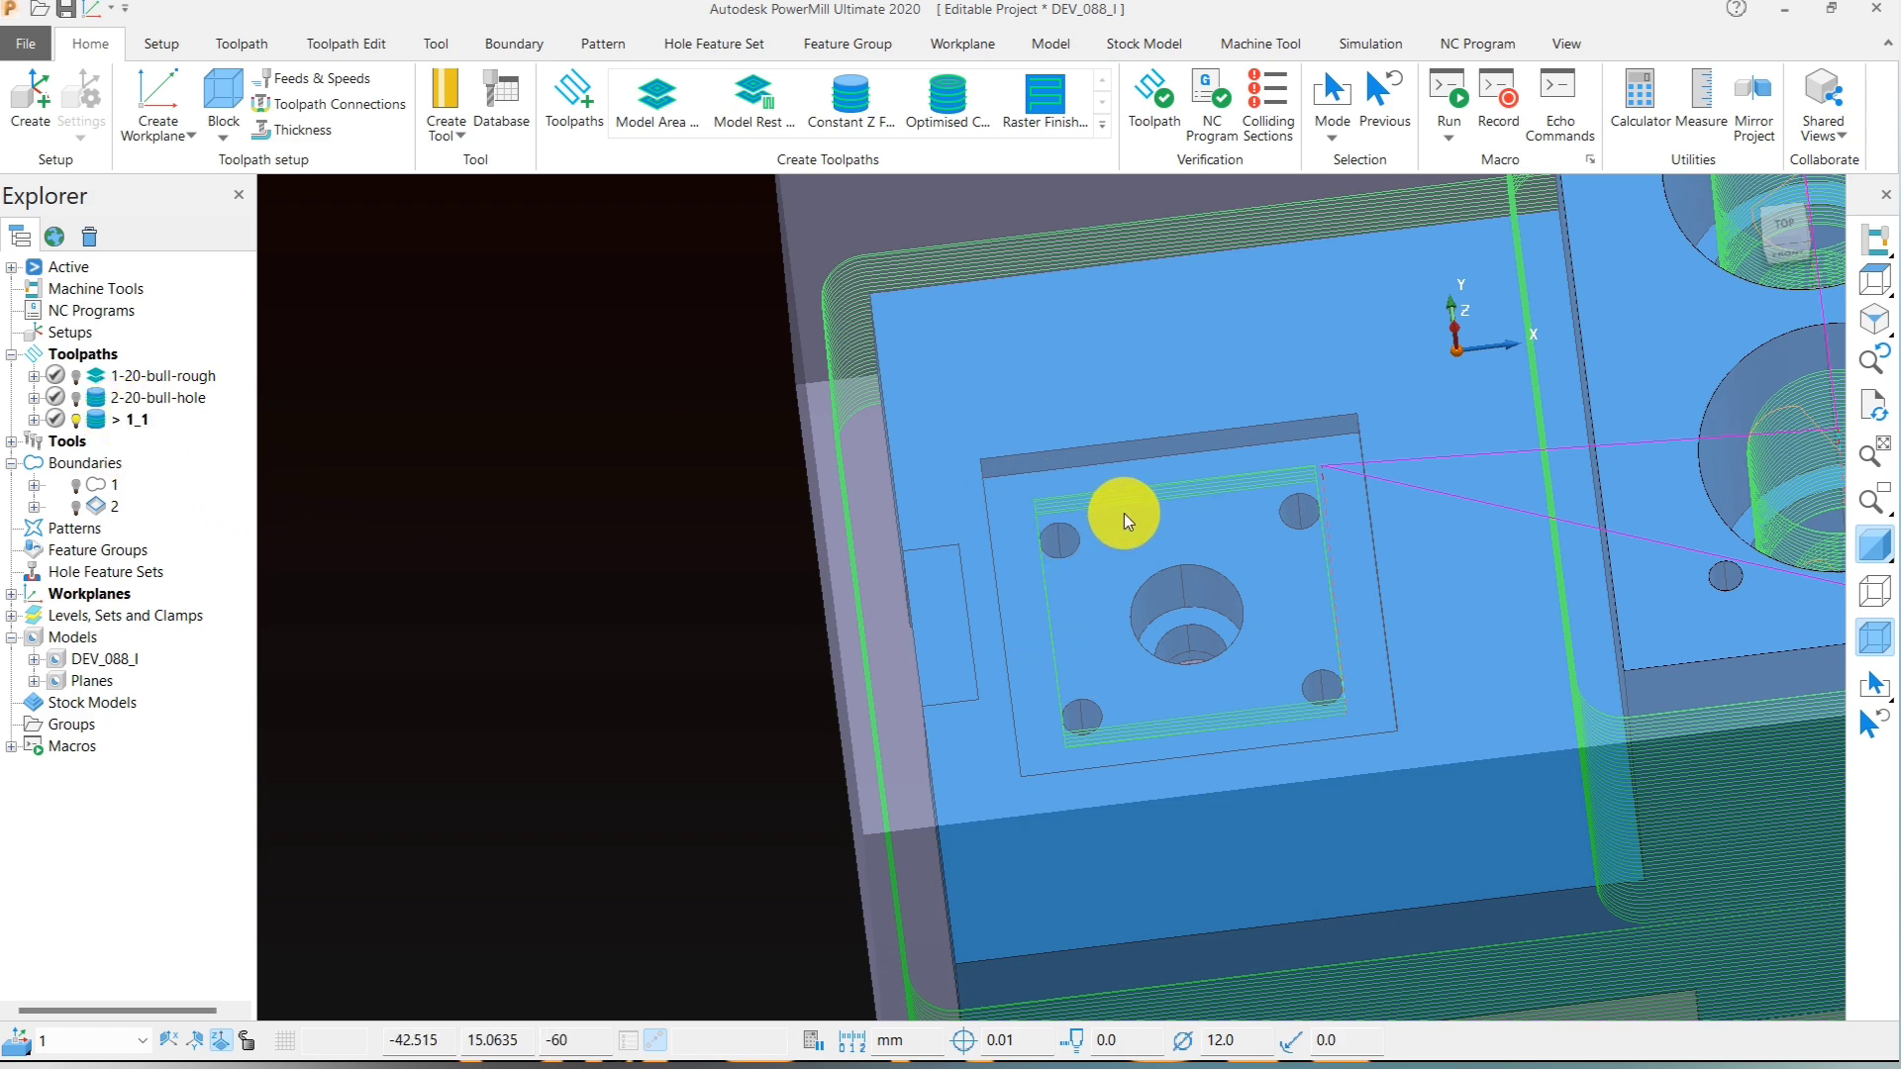
scroll(1084, 579, down, 5)
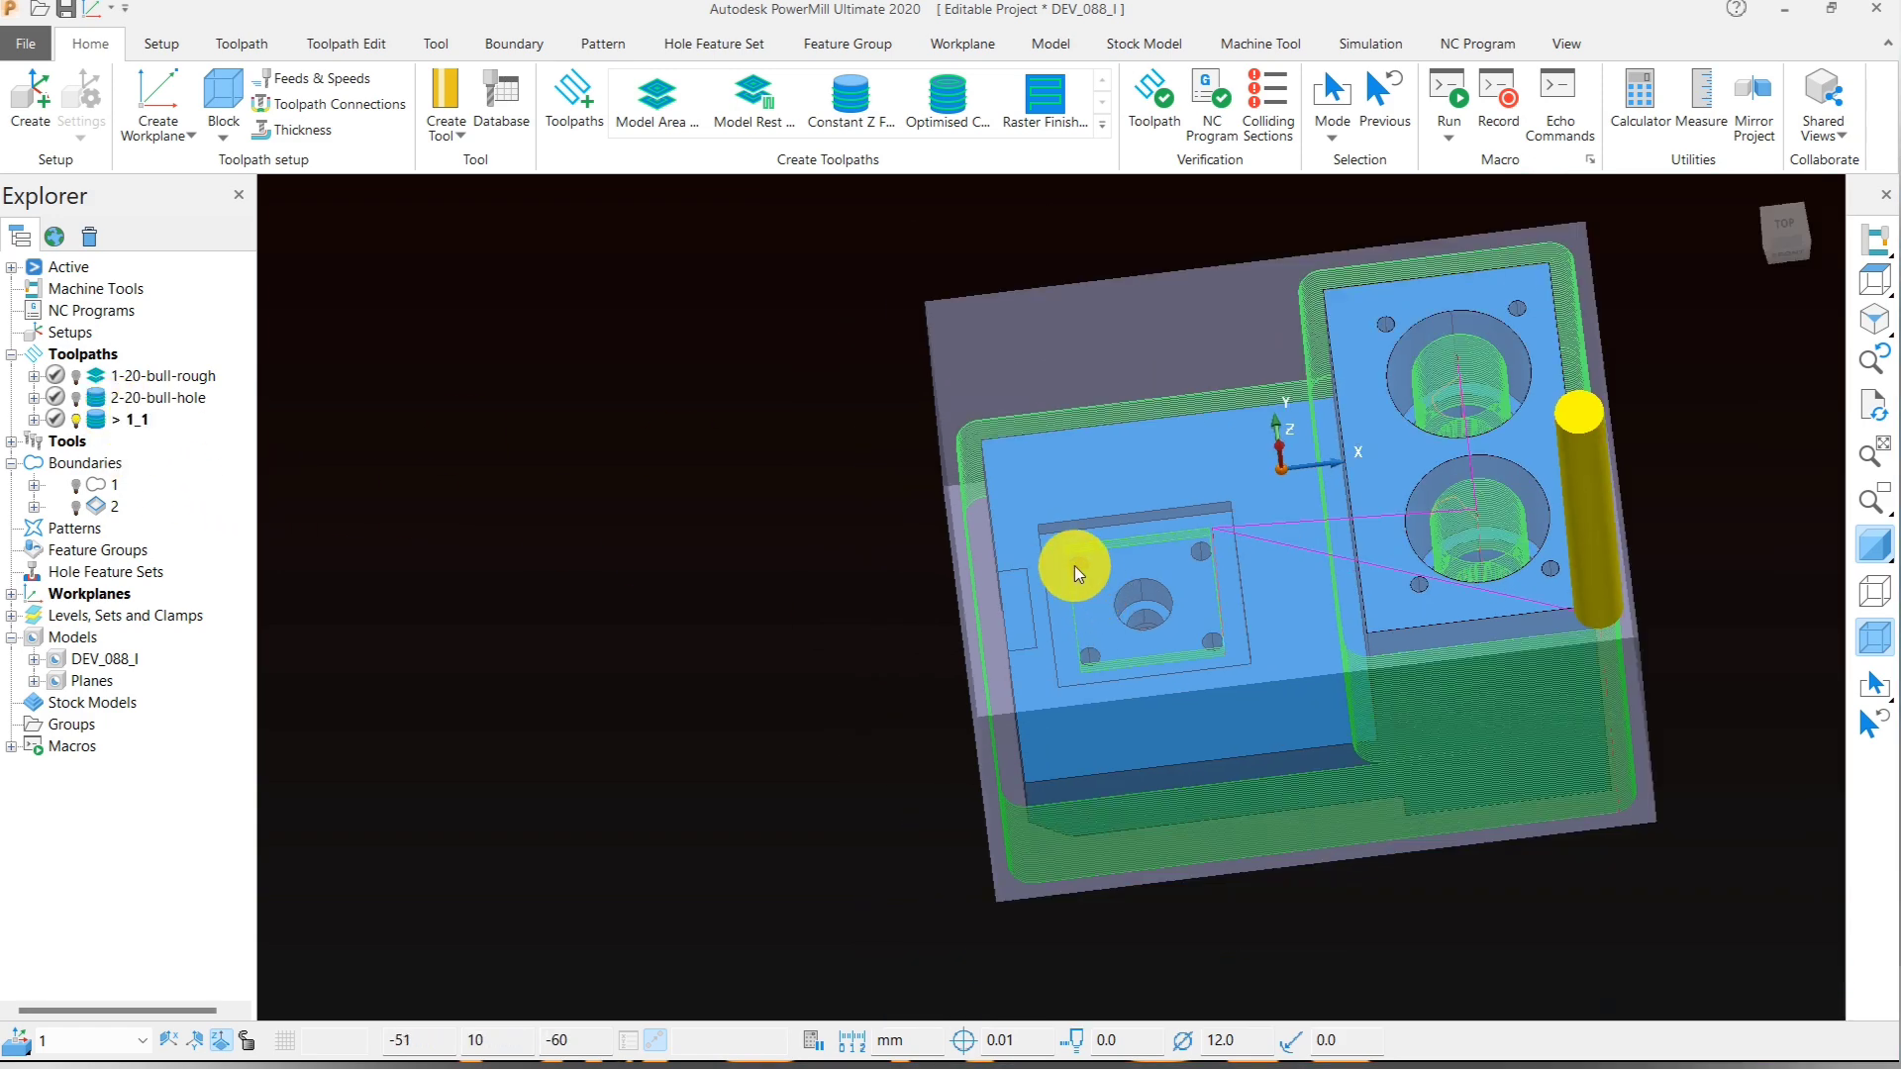
click(1872, 282)
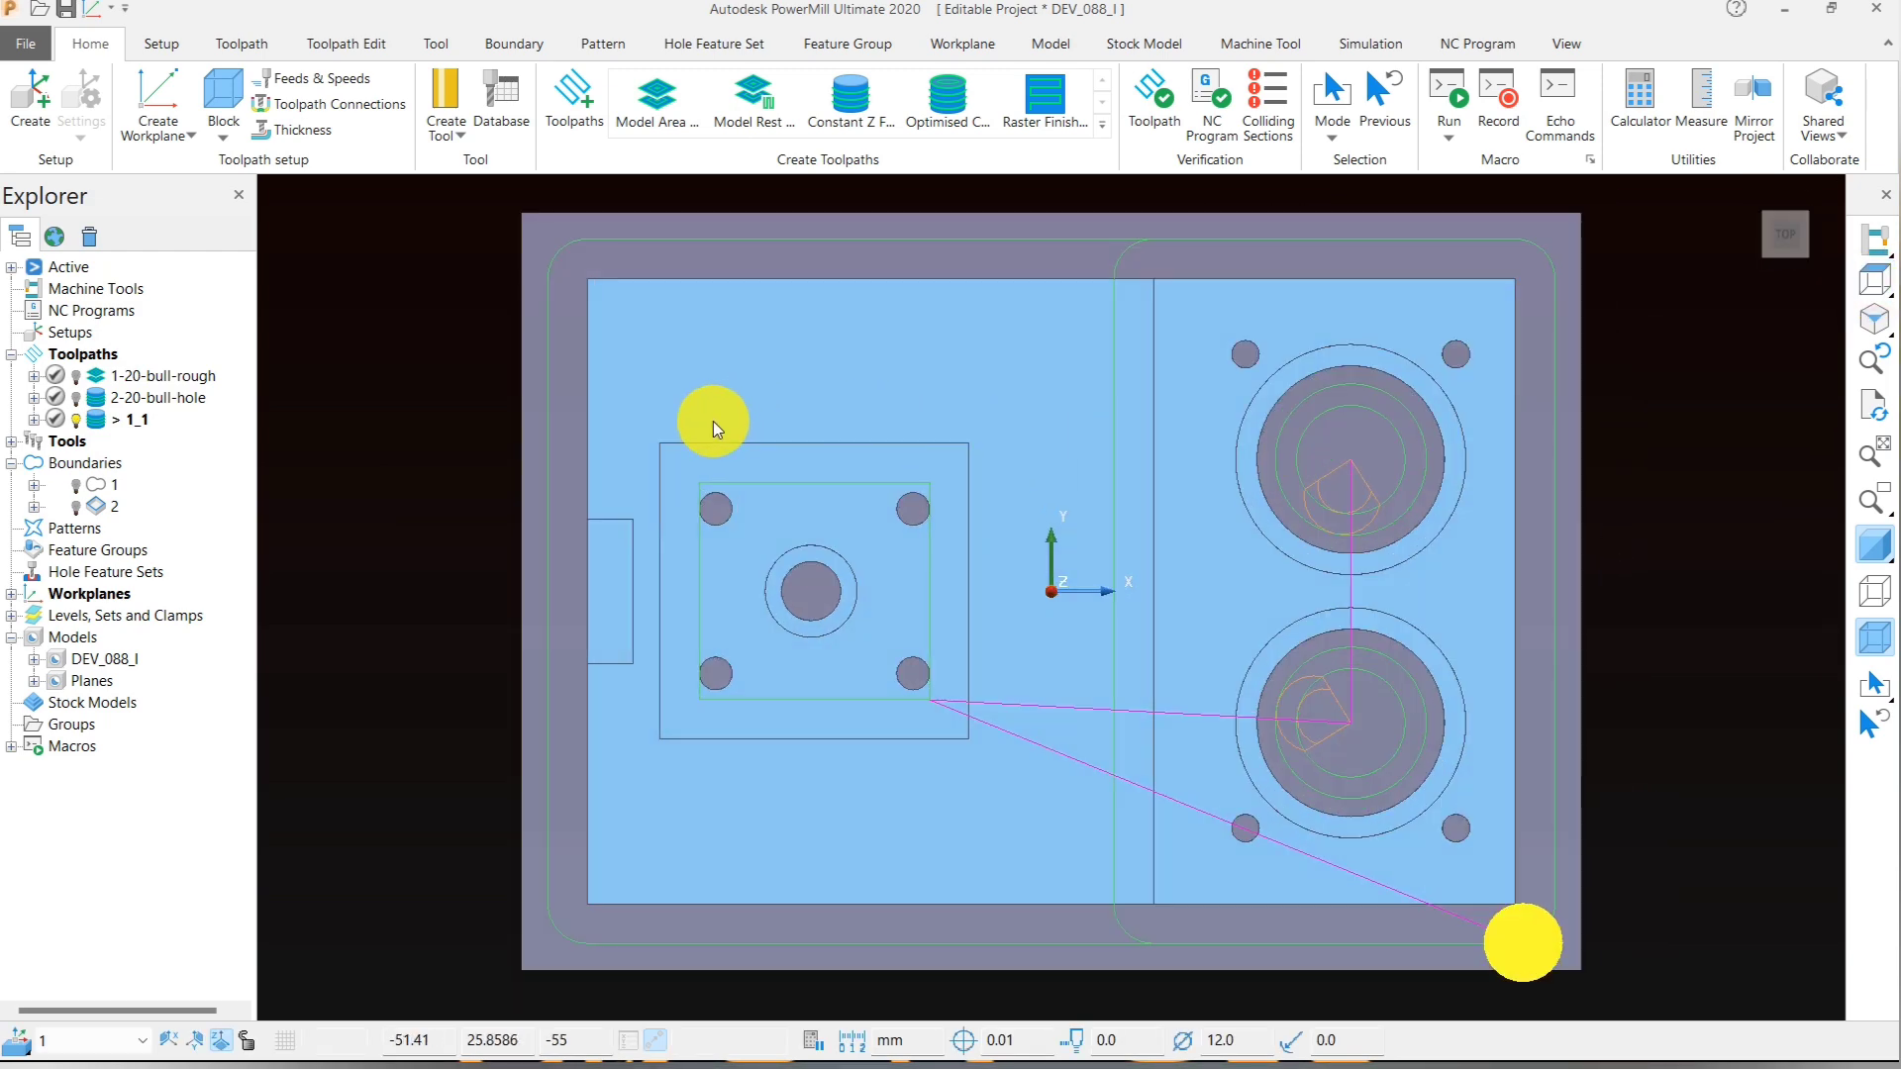
scroll(1156, 564, down, 2)
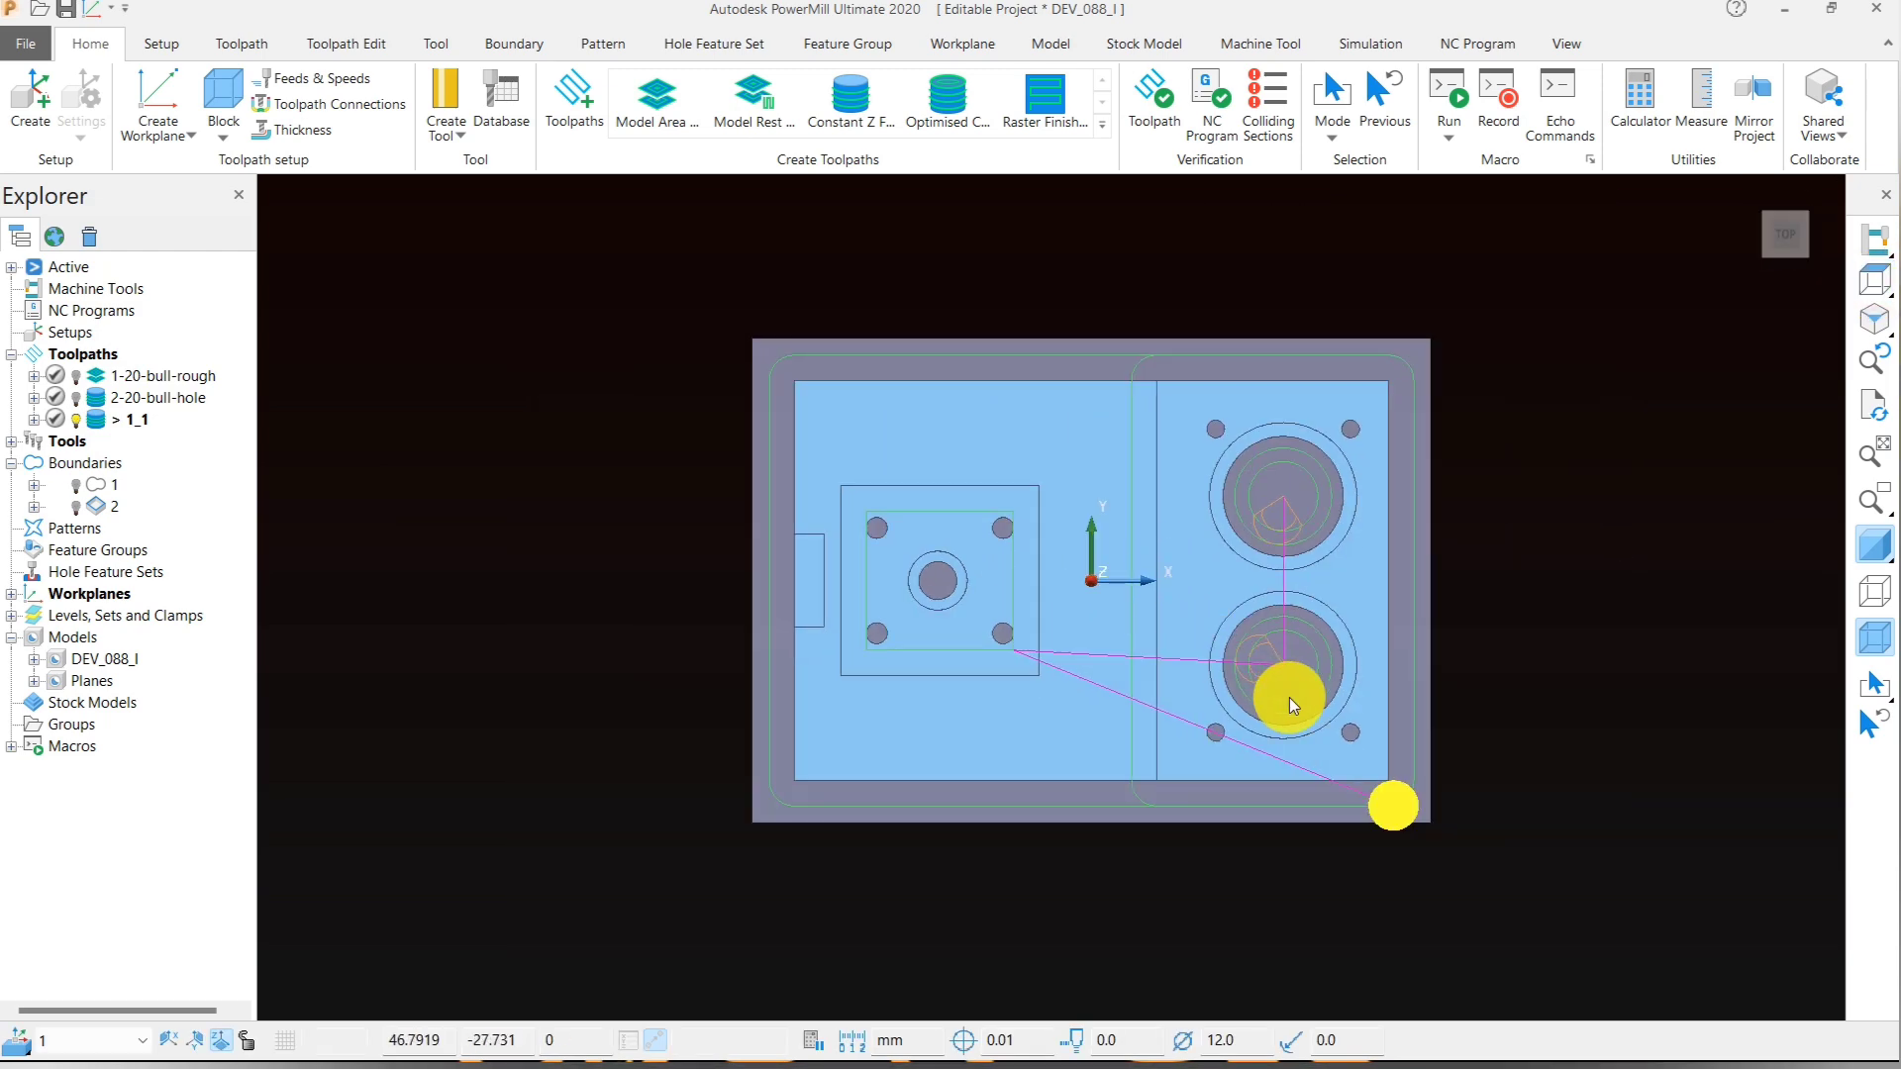
middle_drag(1288, 698, 1292, 534)
scroll(1292, 535, down, 1)
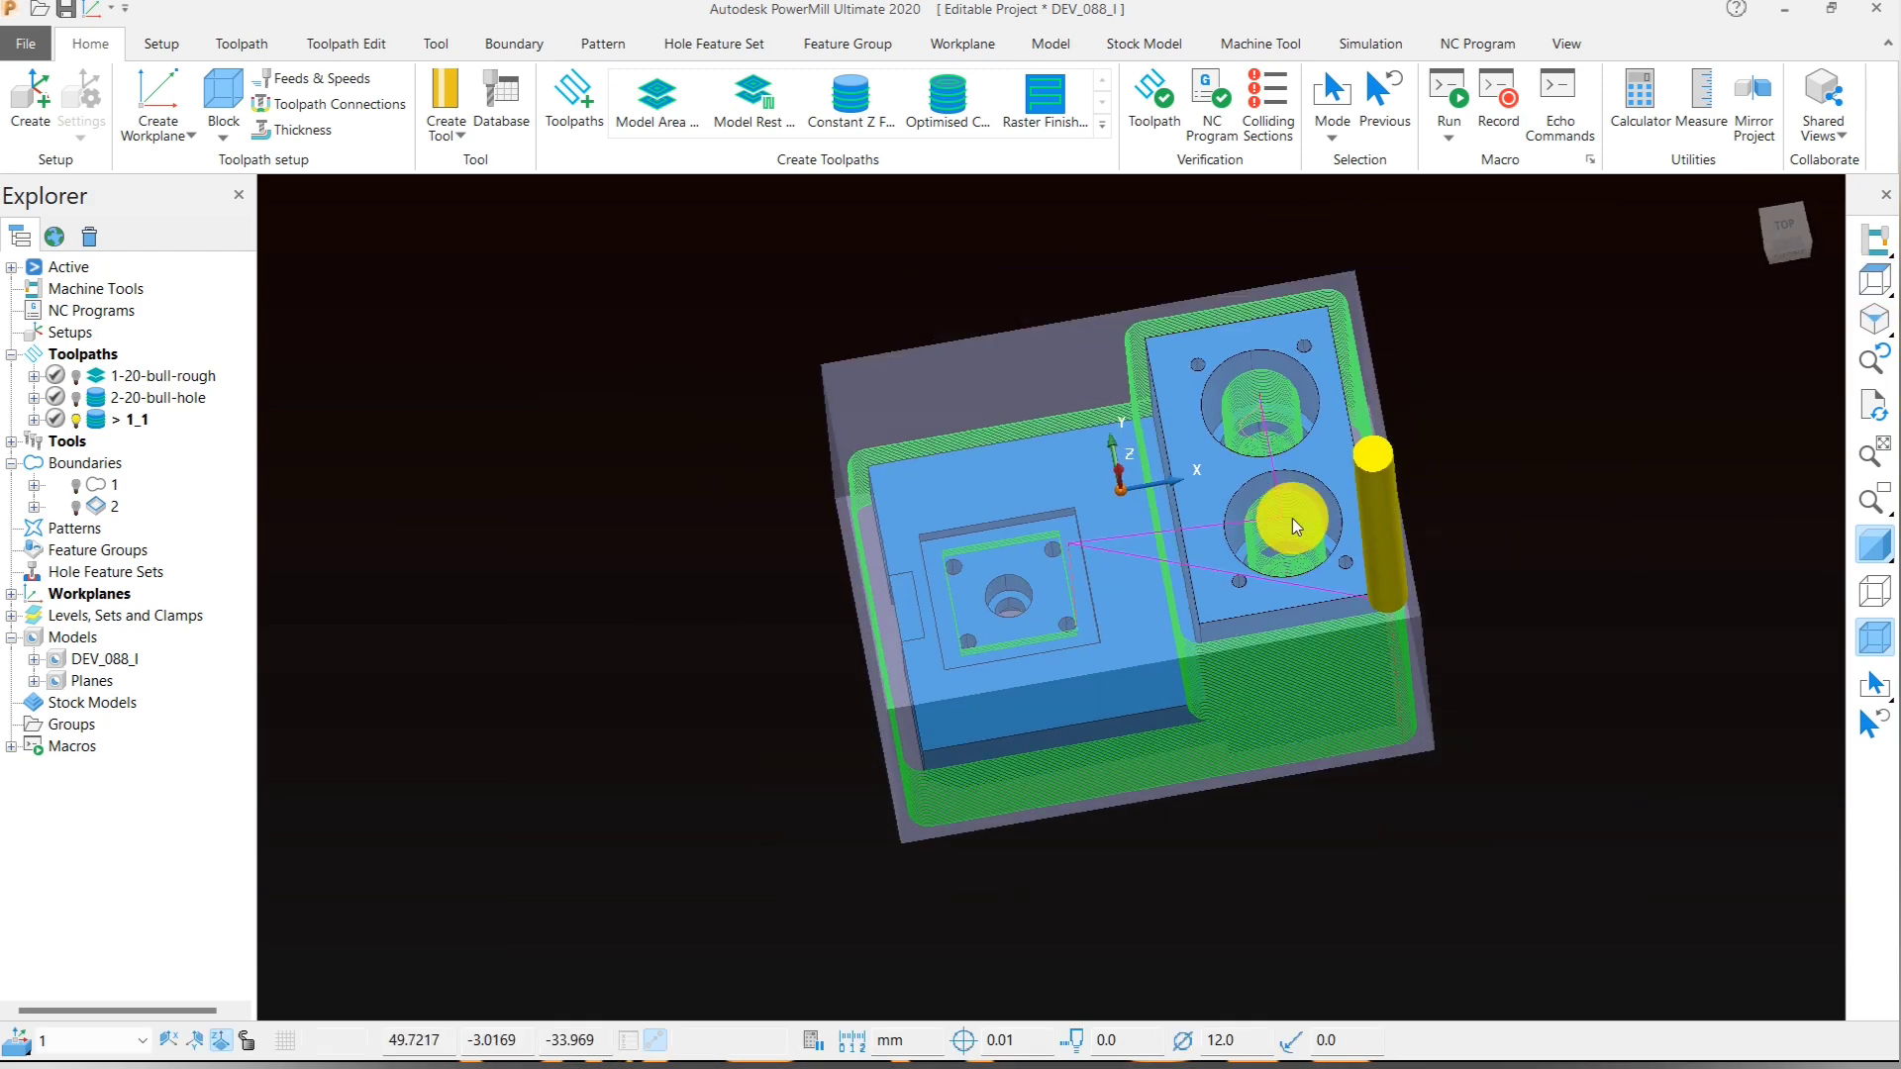